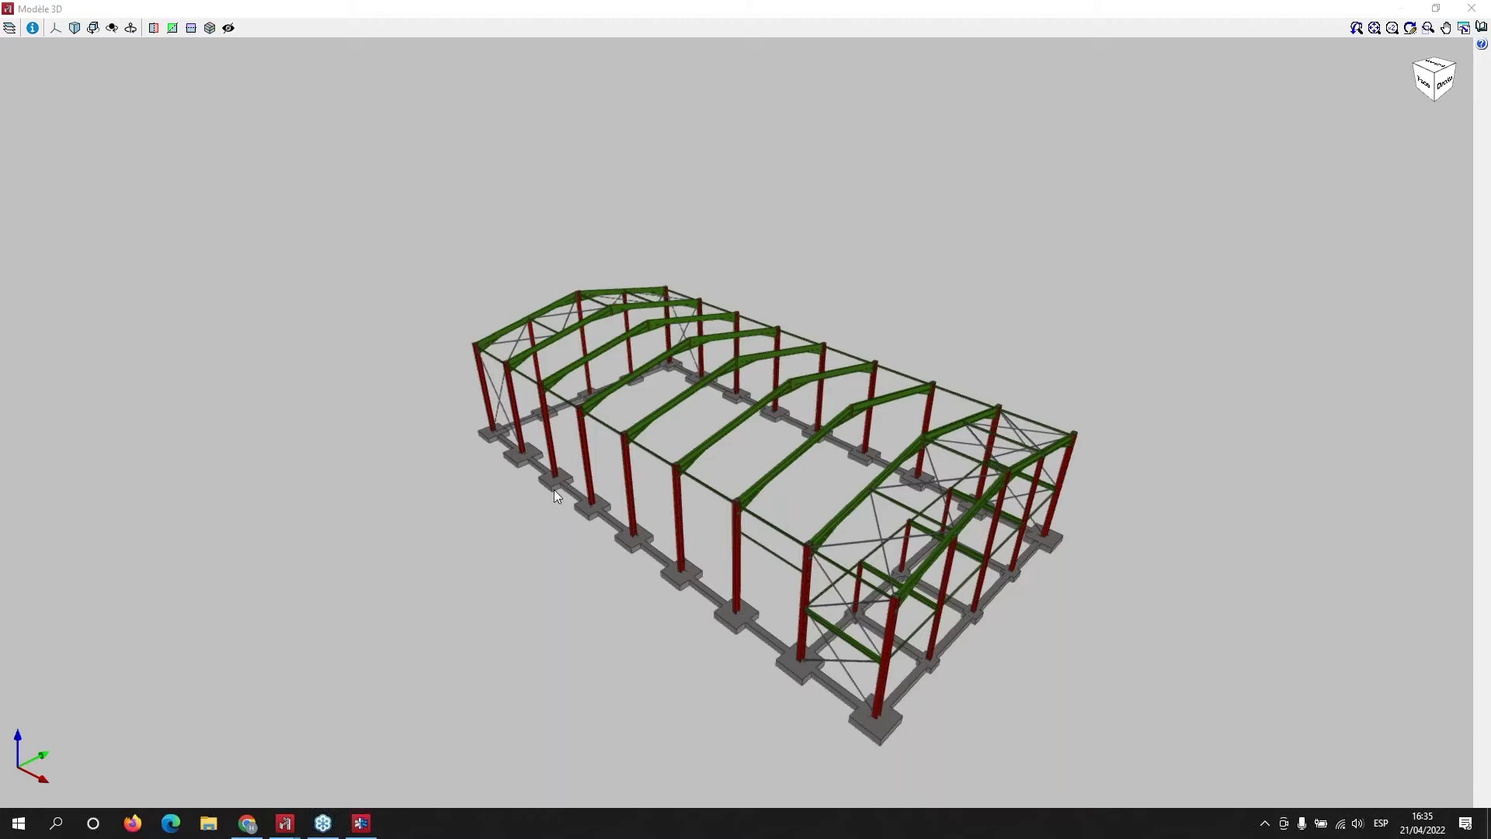
# - Examine the hangar's 3D model, including a bolted ridge joint and the column bases with their footings, and close the 3D view
pyautogui.moveTo(779, 342); pyautogui.dragTo(744, 325, button='middle')
pyautogui.scroll(2, 744, 324)
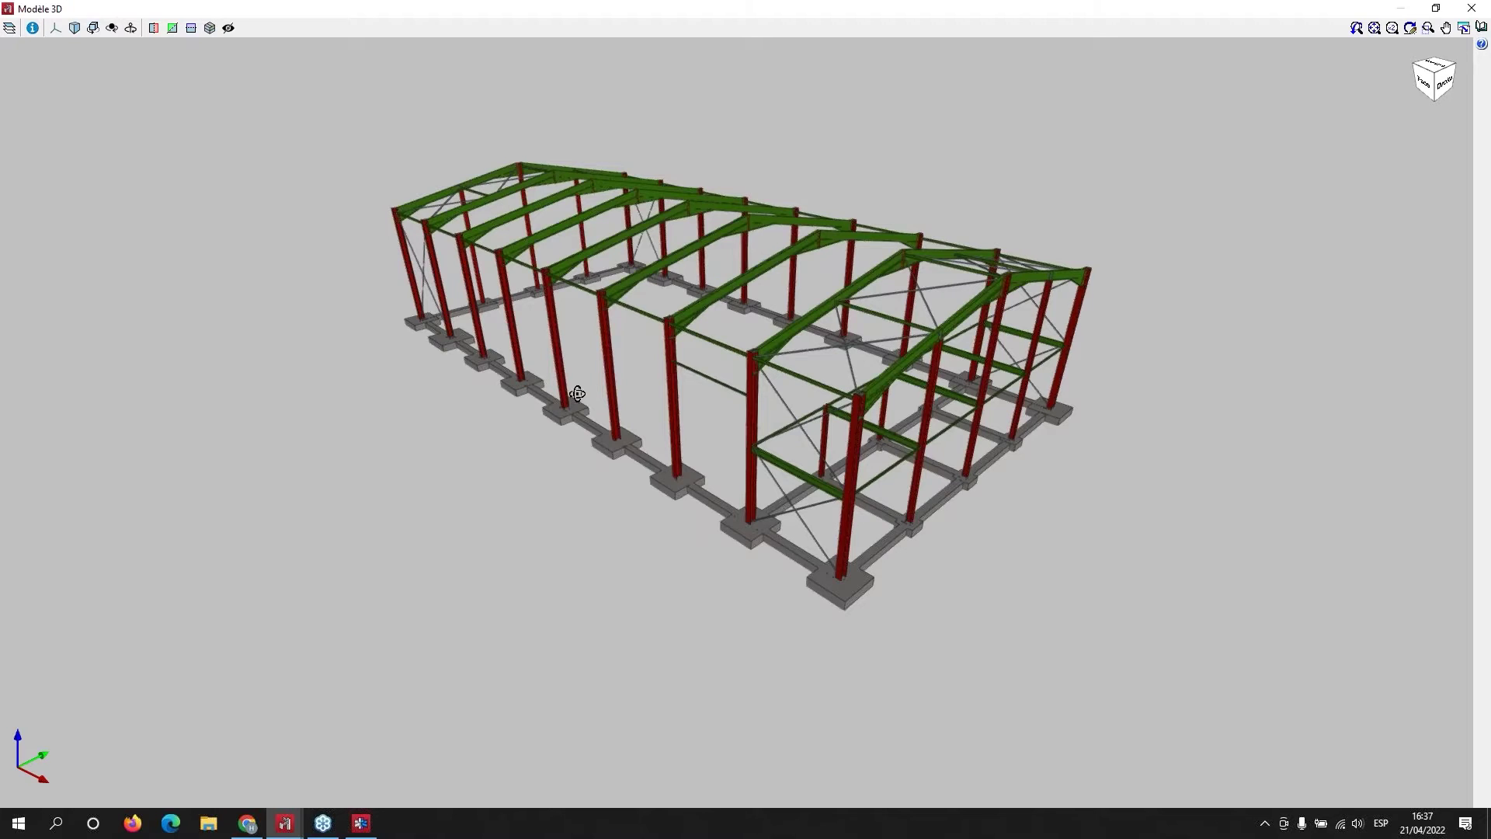
pyautogui.moveTo(642, 370)
pyautogui.mouseDown(button='middle')
pyautogui.moveTo(772, 360)
pyautogui.moveTo(818, 395)
pyautogui.moveTo(979, 433)
pyautogui.moveTo(736, 466)
pyautogui.moveTo(544, 420)
pyautogui.moveTo(524, 375)
pyautogui.moveTo(575, 388)
pyautogui.moveTo(719, 289)
pyautogui.mouseUp(button='middle')
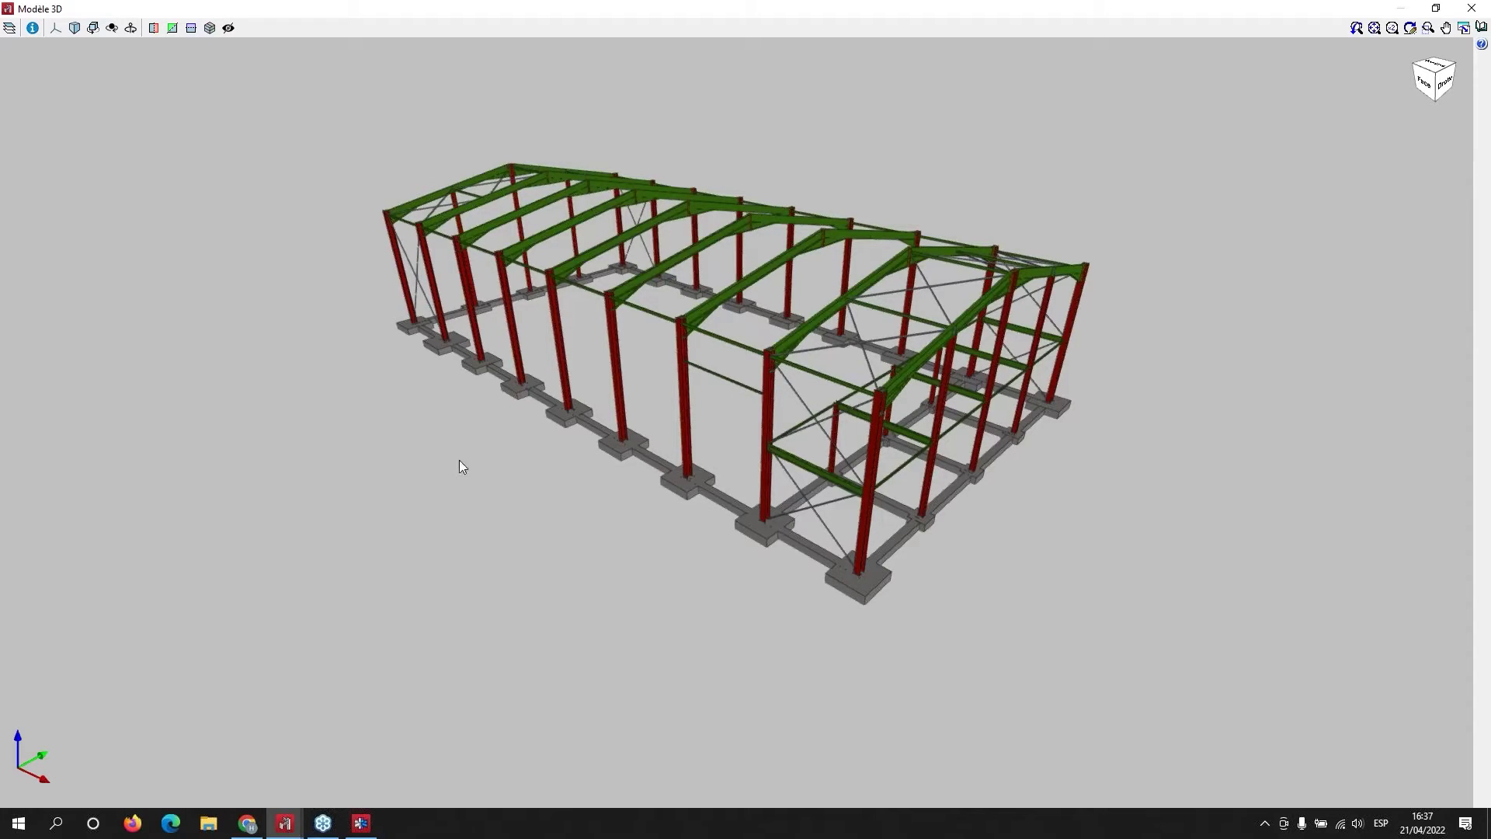
pyautogui.scroll(8, 793, 199)
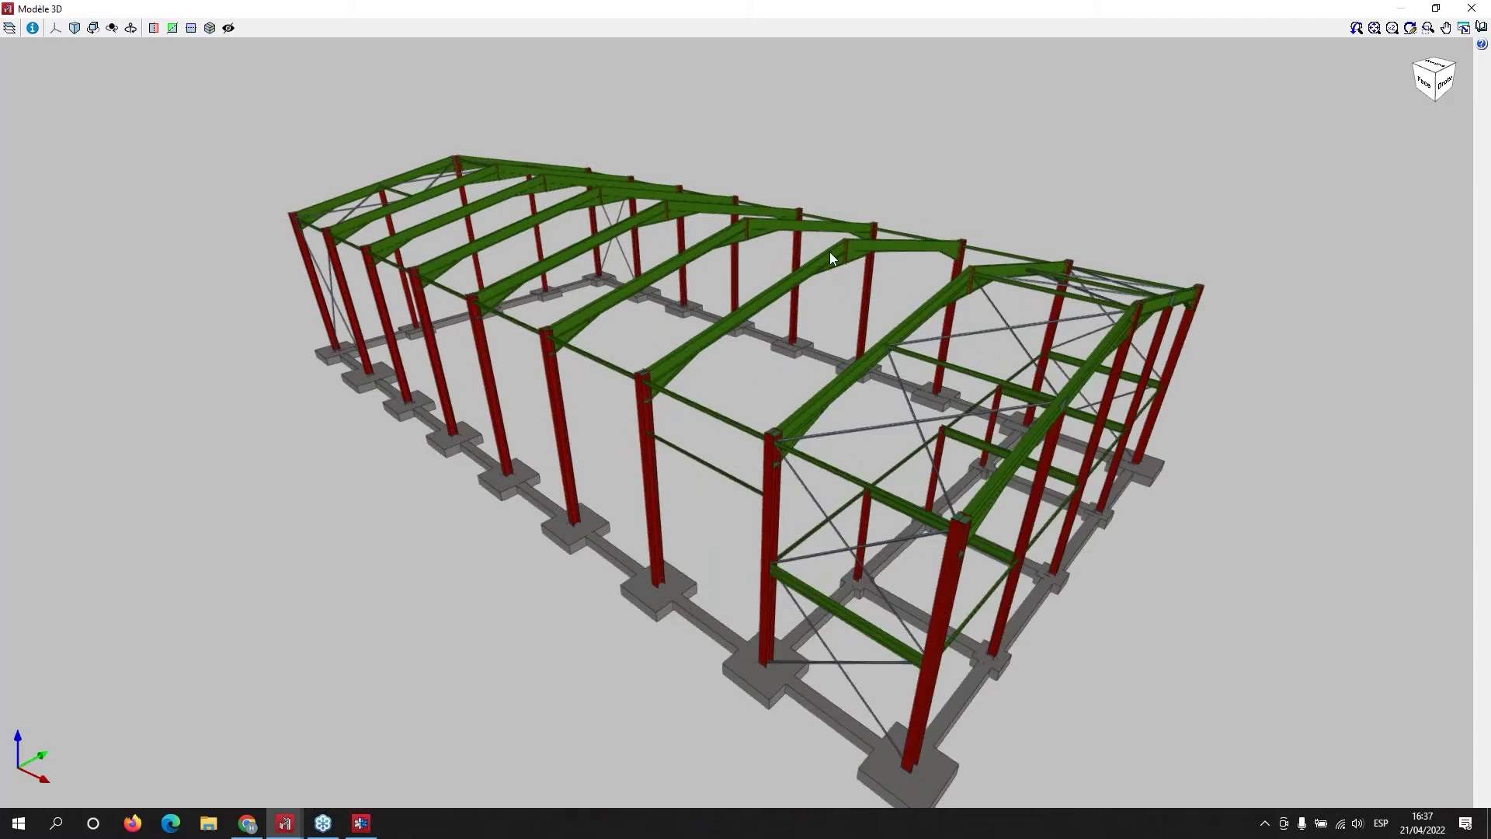
pyautogui.scroll(8, 892, 245)
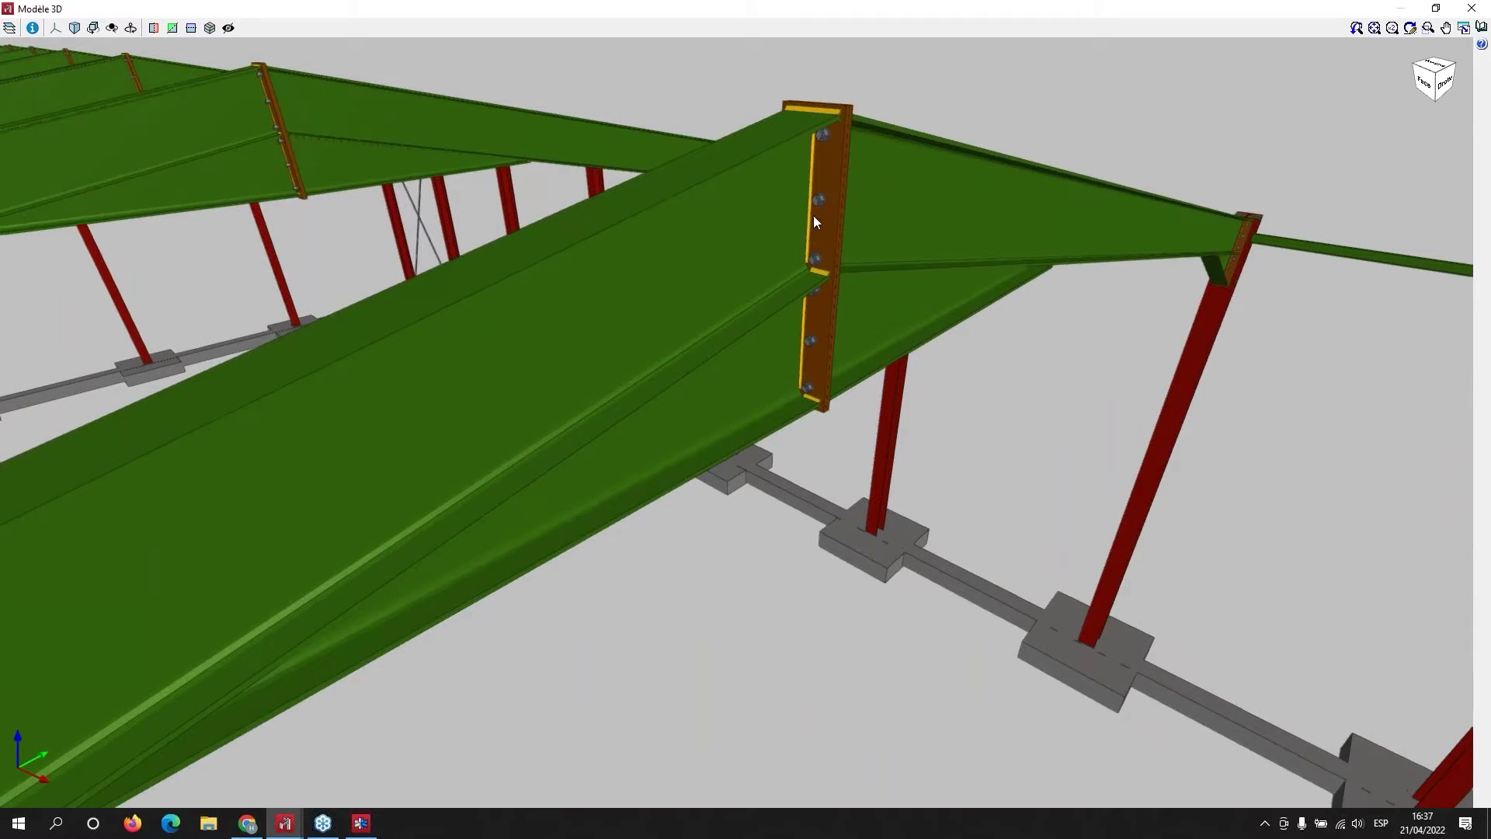
pyautogui.scroll(4, 822, 221)
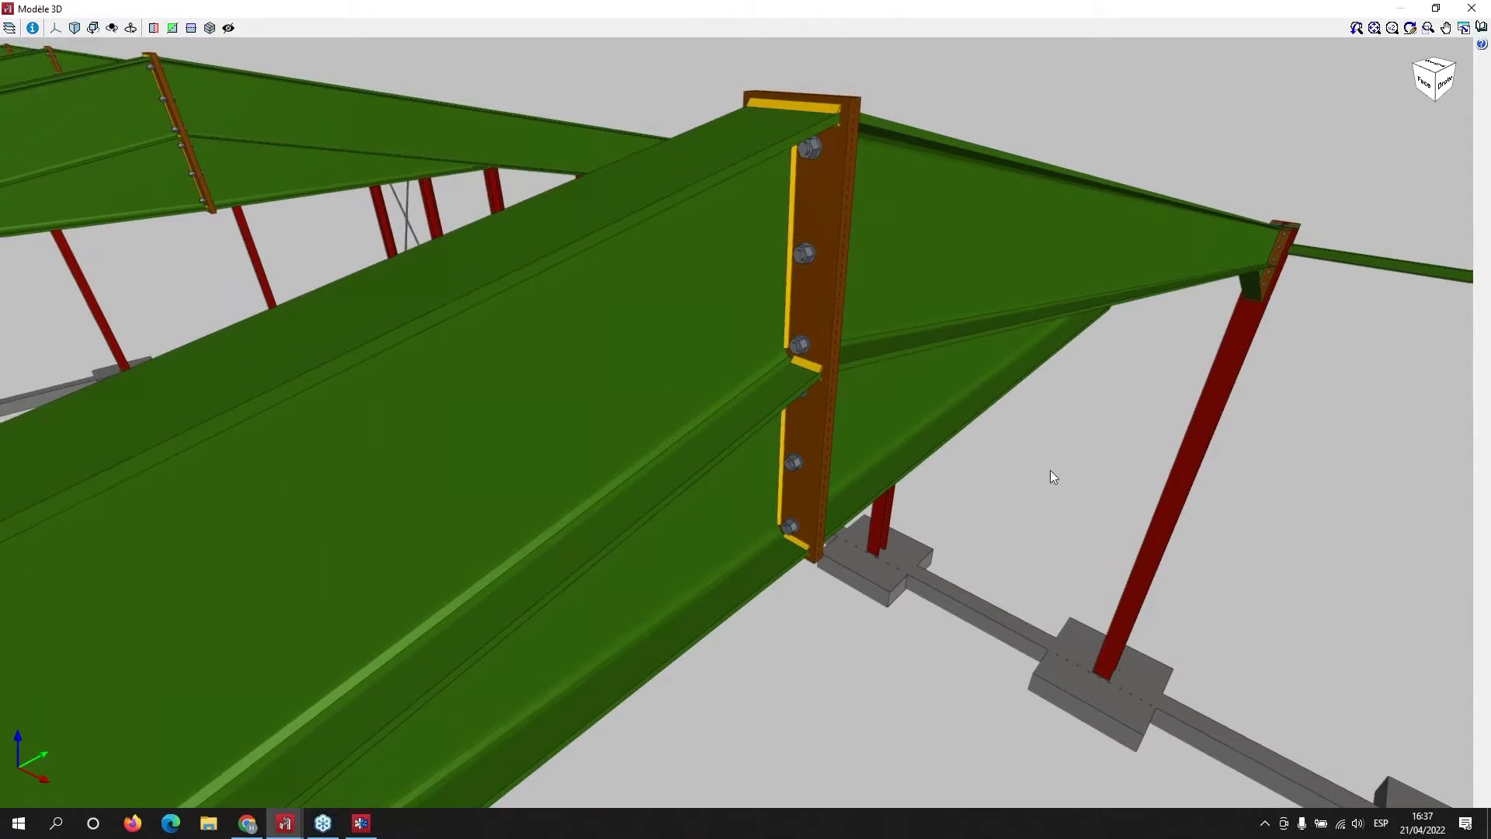
pyautogui.moveTo(958, 580); pyautogui.dragTo(894, 511, button='middle')
pyautogui.scroll(-4, 798, 588)
pyautogui.scroll(-4, 894, 511)
pyautogui.scroll(3, 930, 631)
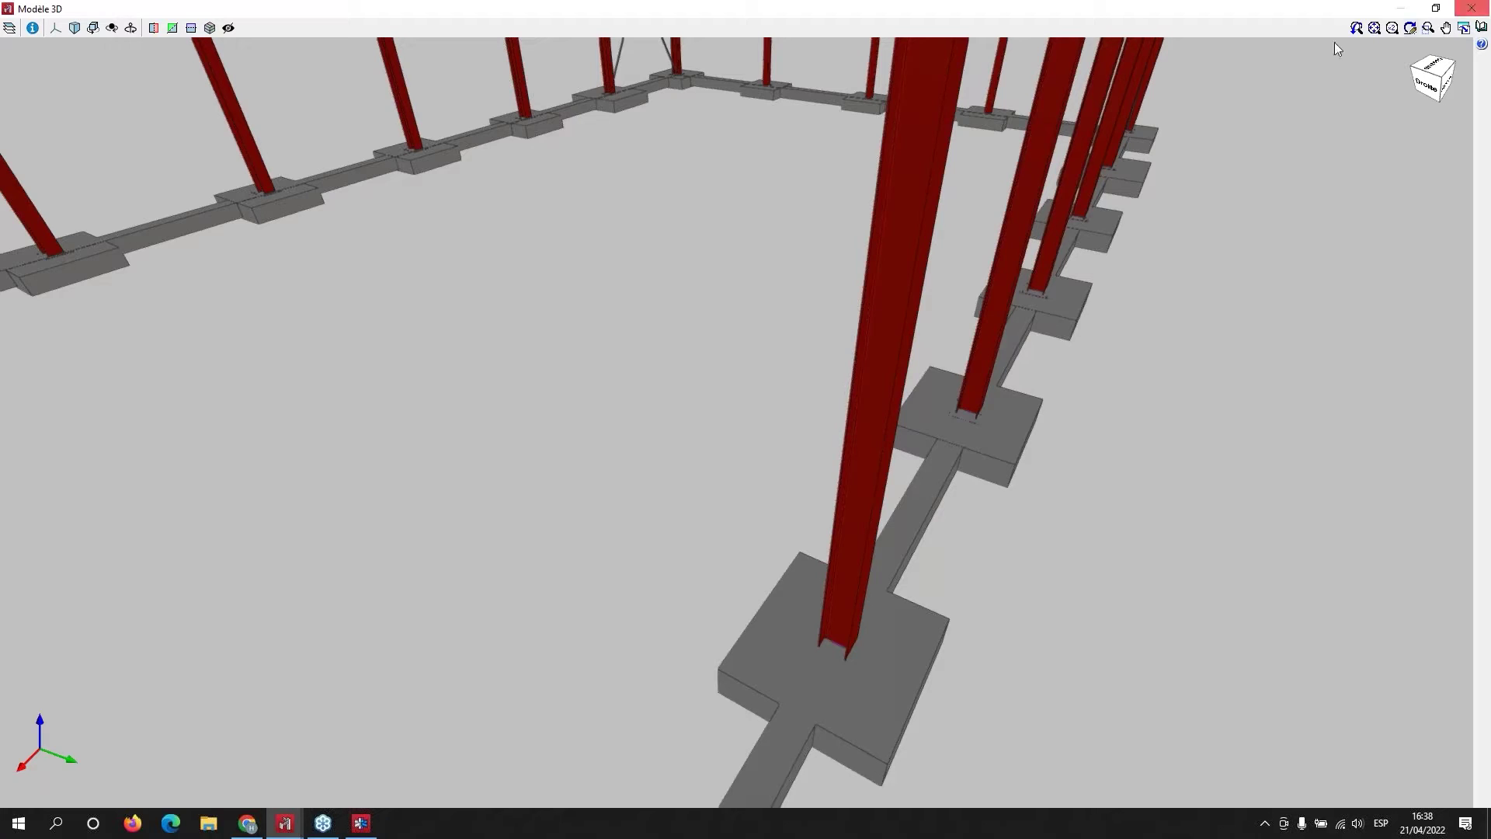
pyautogui.click(1470, 9)
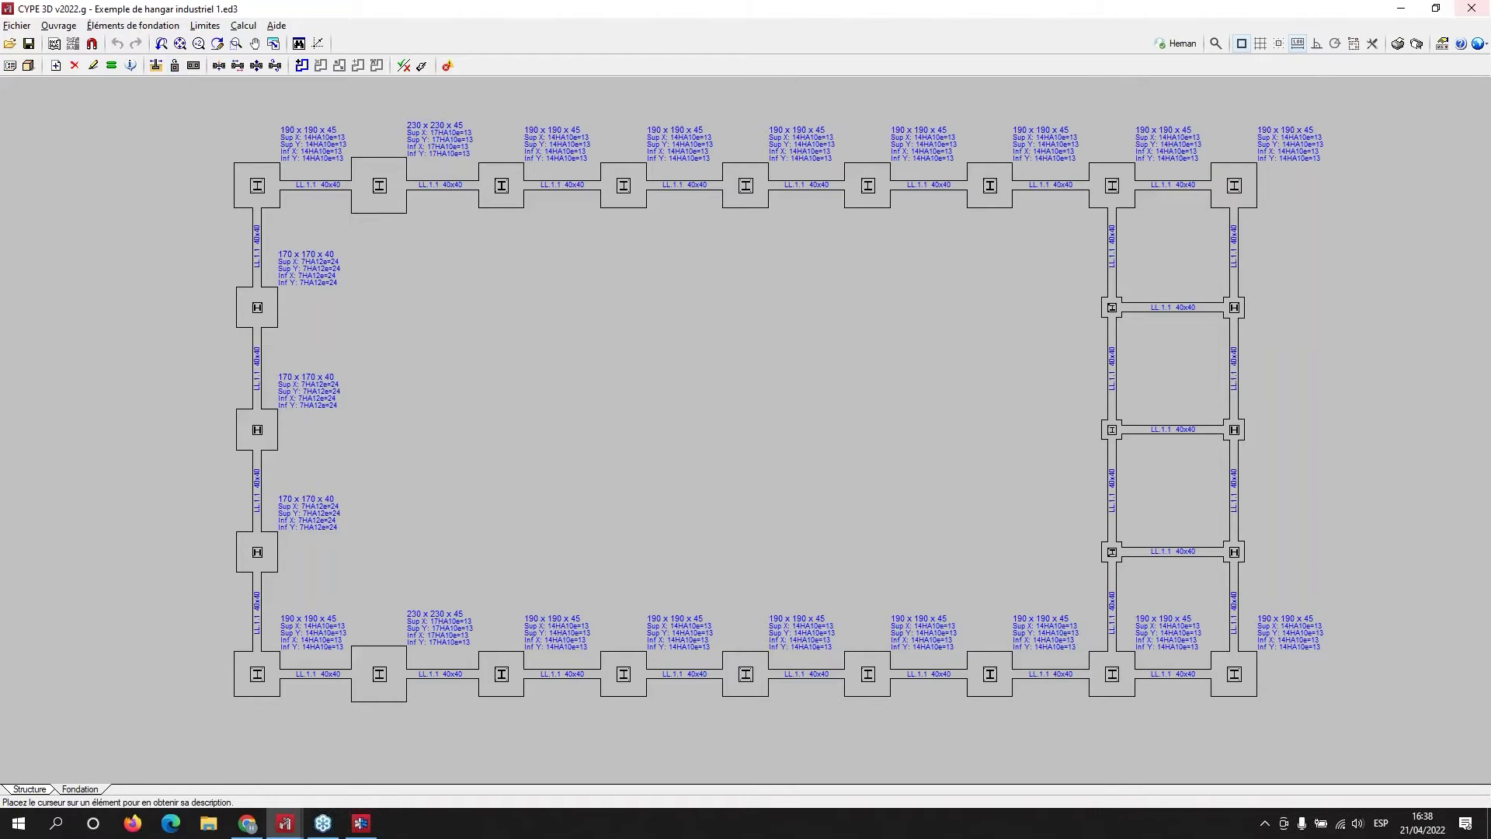
# - Switch to the second CYPE 3D window and open the recent file "Exemple de hangar industriel 1 REDUIT.ed3"
pyautogui.moveTo(1113, 186)
pyautogui.moveTo(288, 832)
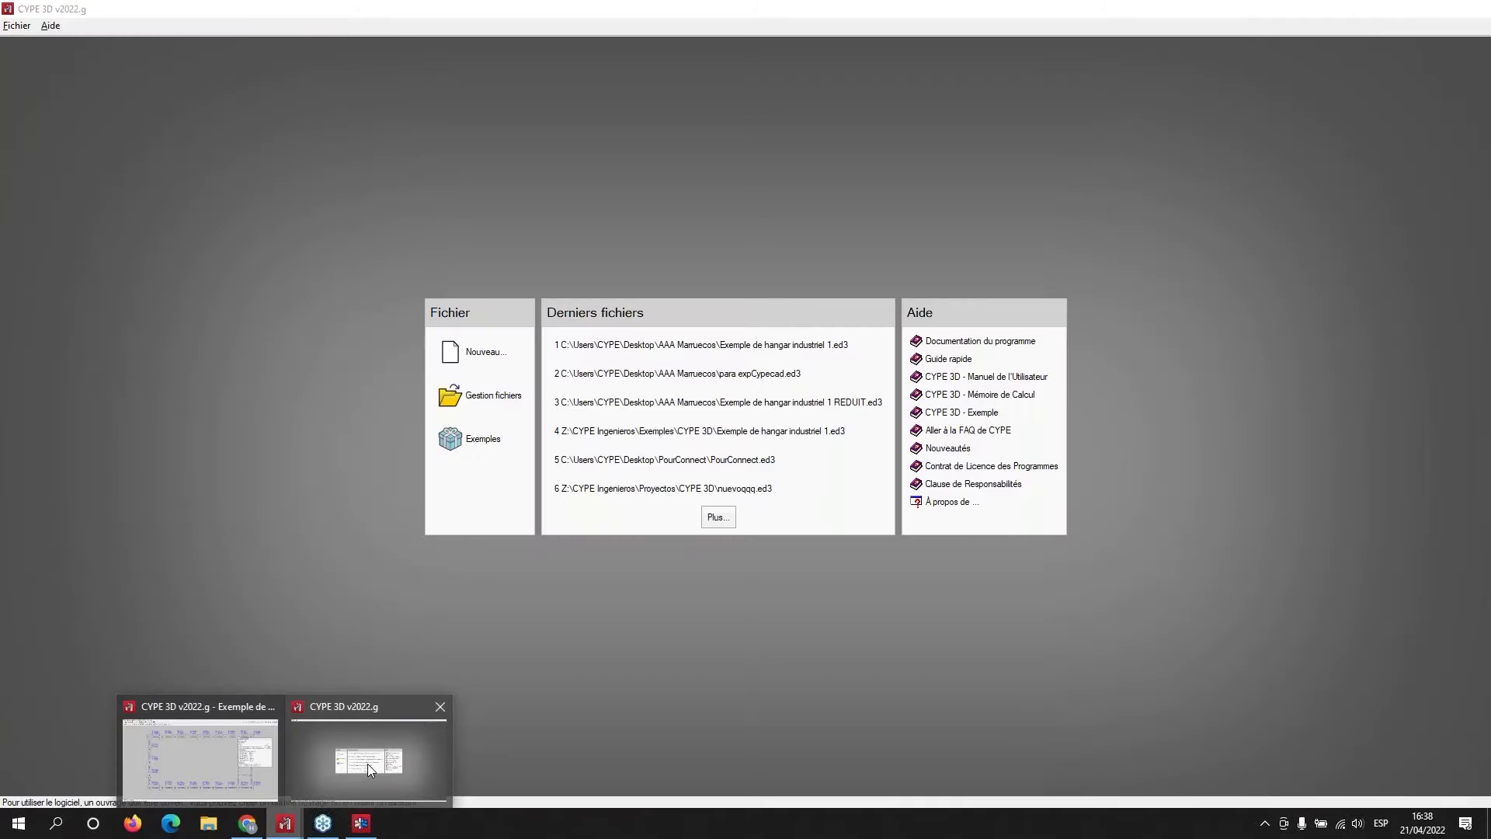
pyautogui.click(366, 763)
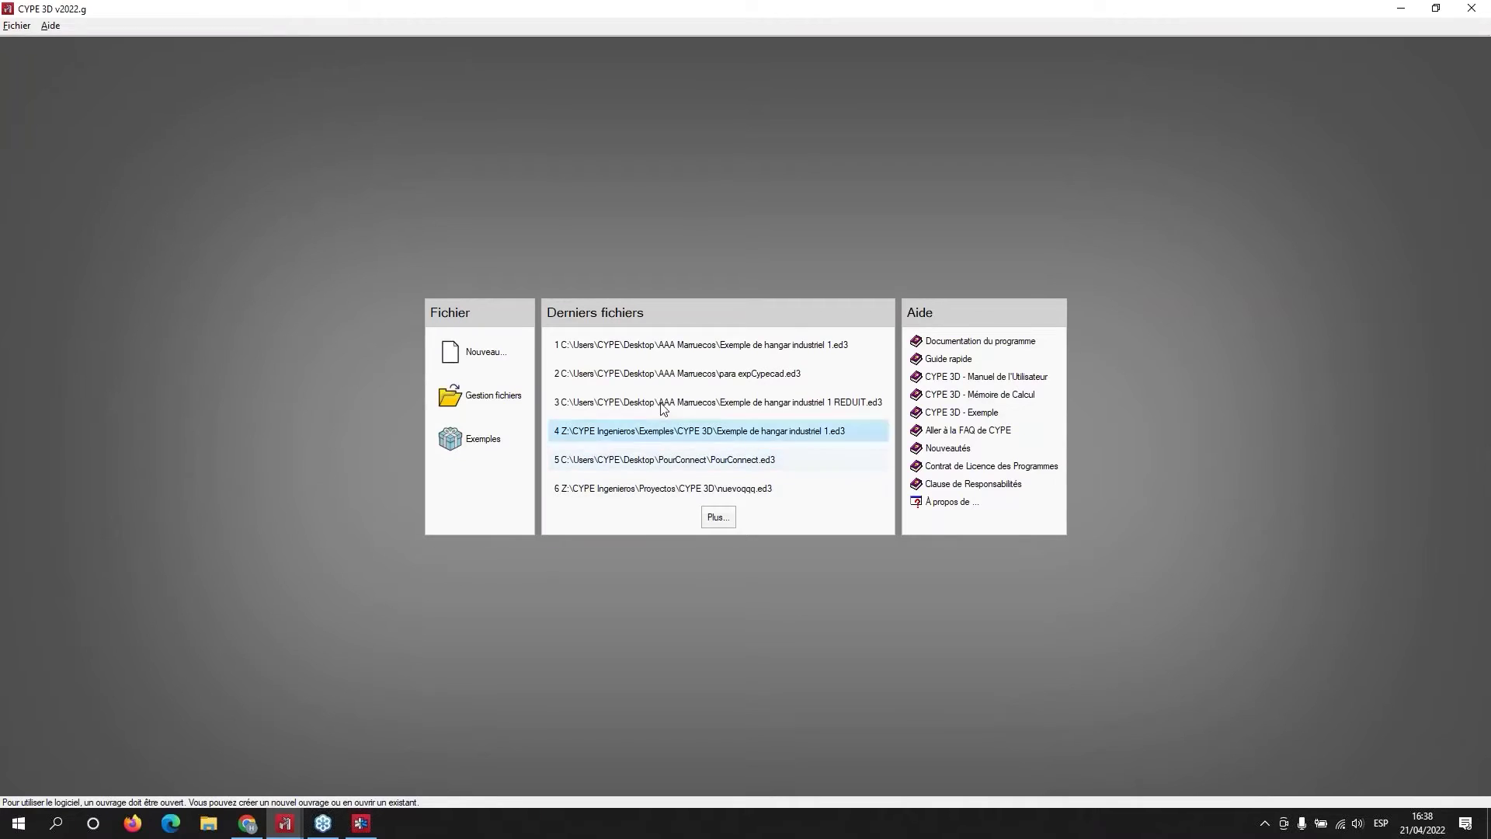
pyautogui.click(714, 402)
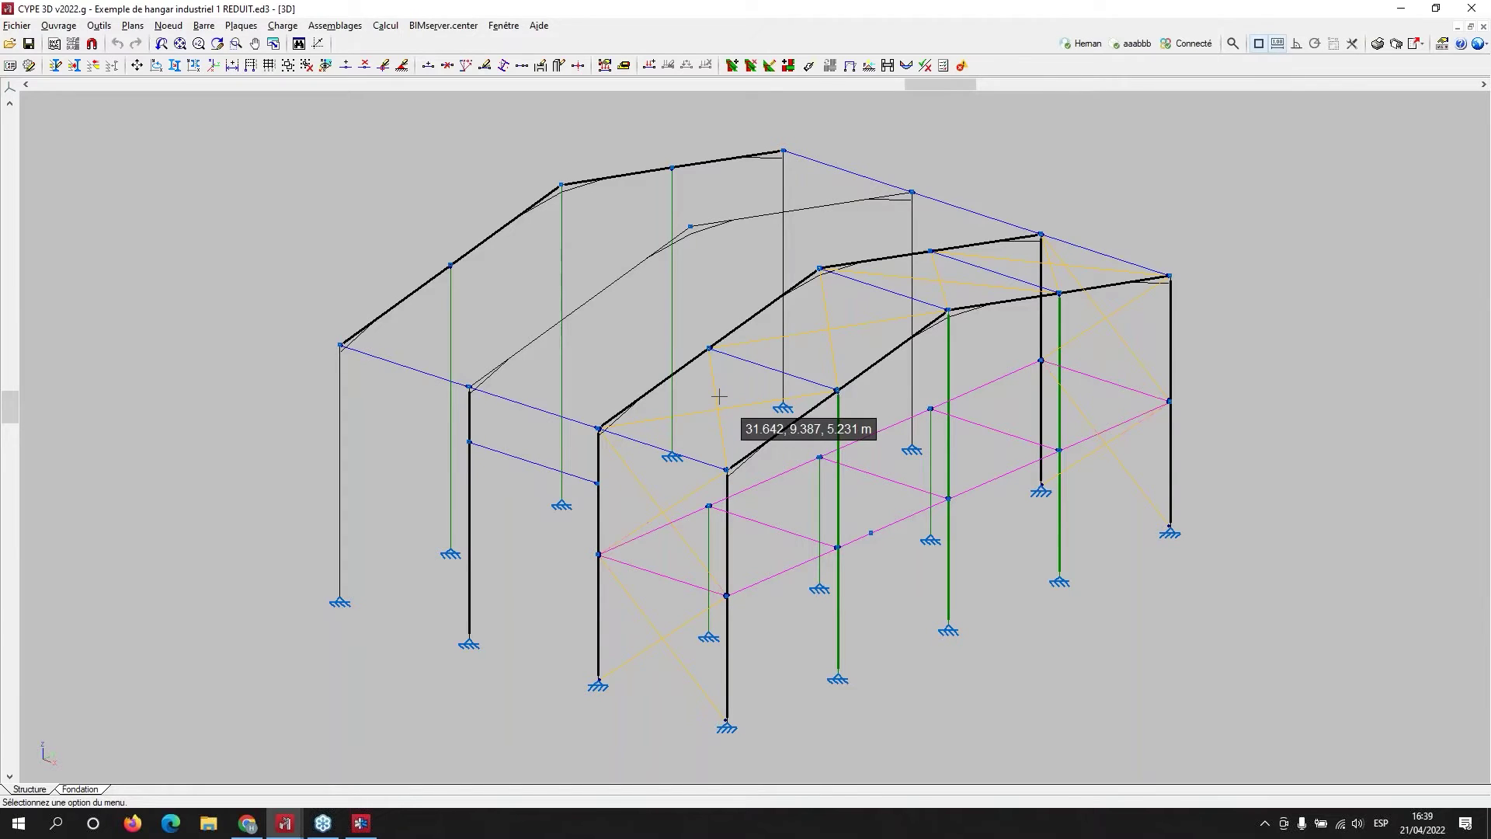
# - Review the reduced hangar's 3D bar structure and its foundation plan, and return to the structure
pyautogui.scroll(-1, 817, 480)
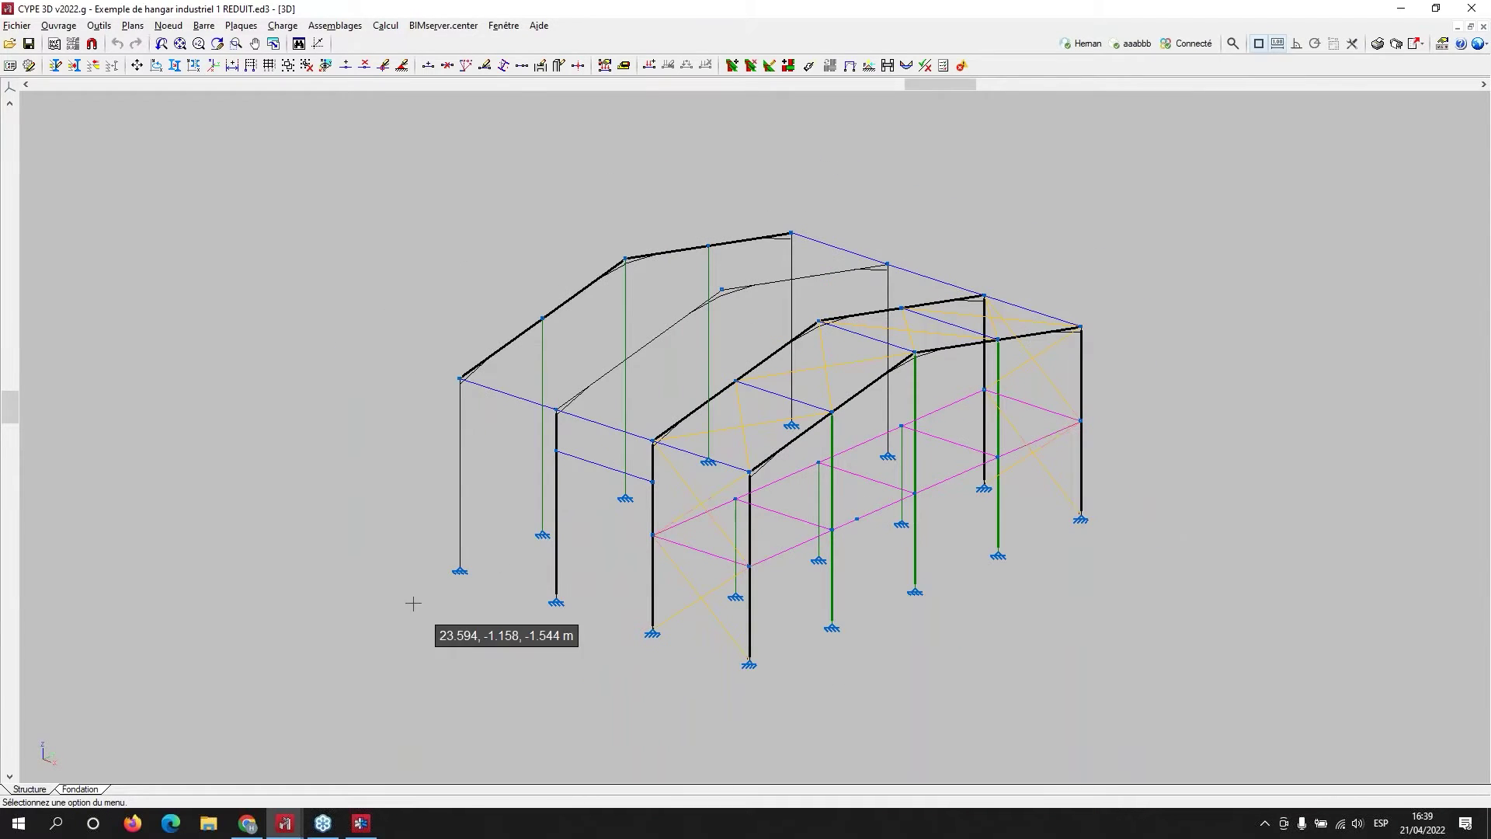
pyautogui.moveTo(408, 594)
pyautogui.keyDown('shift'); pyautogui.mouseDown(button='middle')
pyautogui.moveTo(609, 573)
pyautogui.moveTo(619, 592)
pyautogui.moveTo(389, 596)
pyautogui.mouseUp(button='middle'); pyautogui.keyUp('shift')
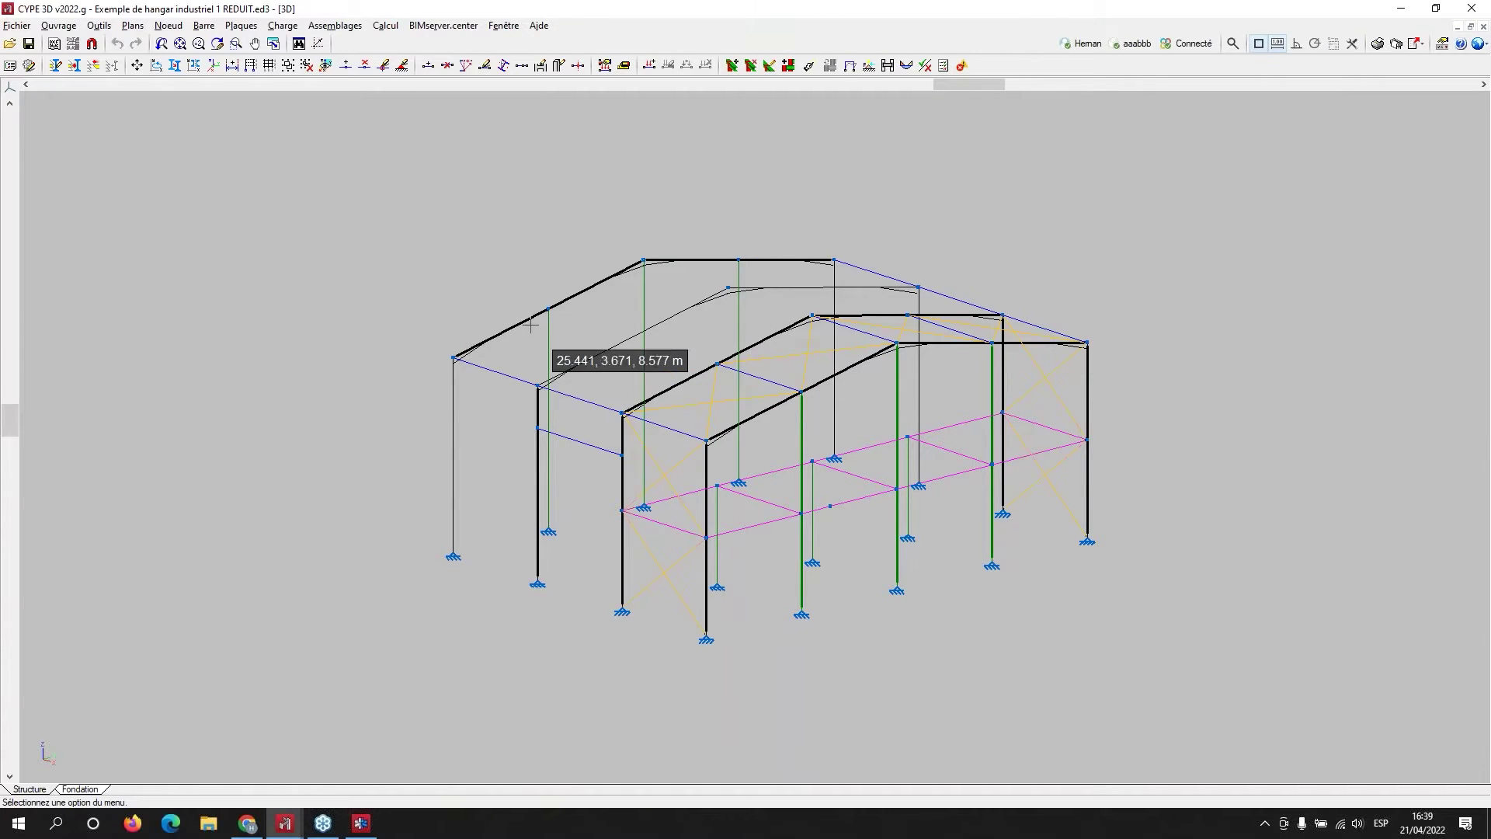
pyautogui.scroll(2, 501, 201)
pyautogui.click(338, 23)
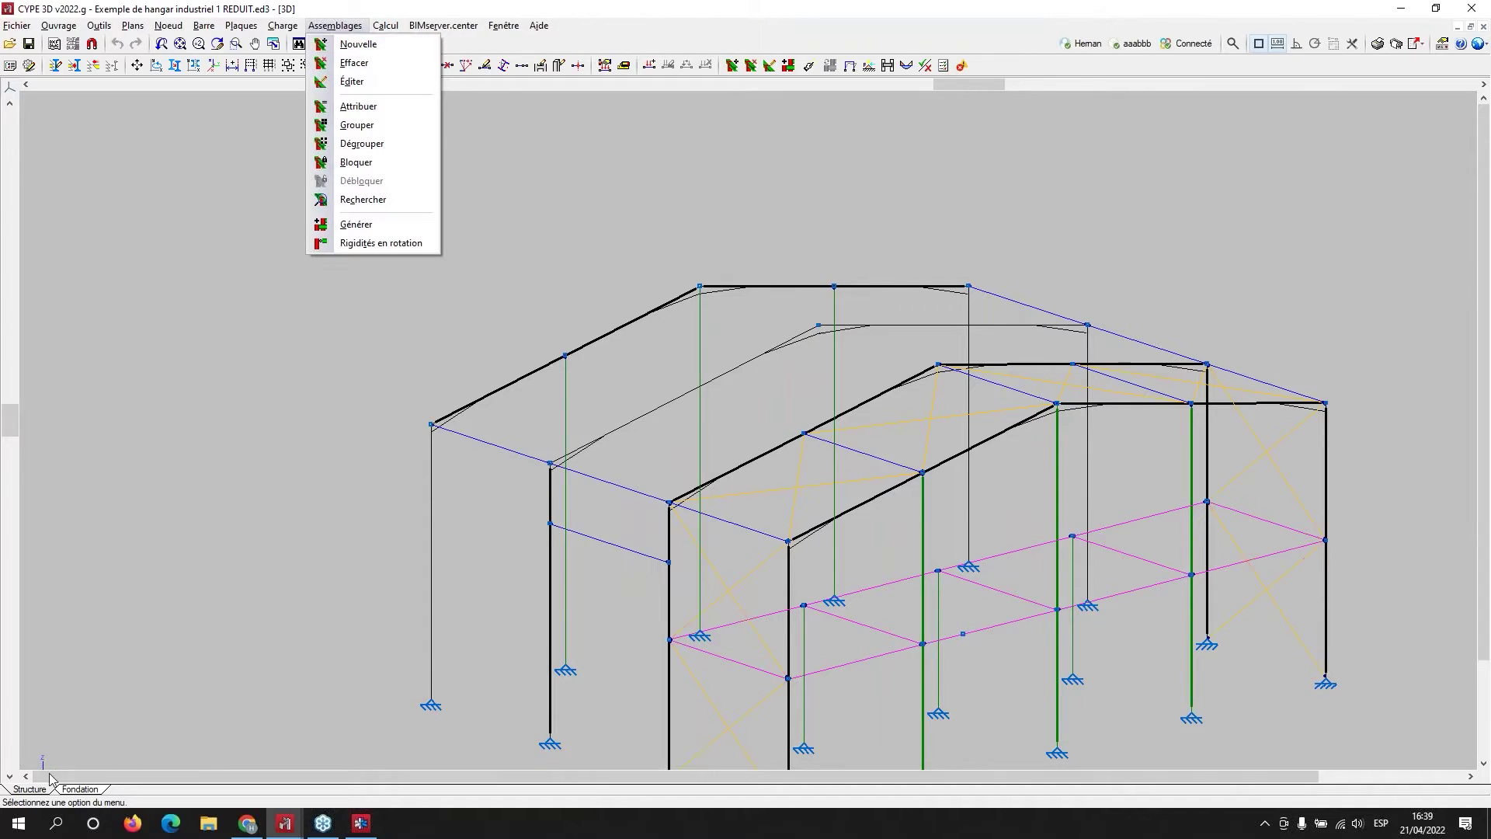
pyautogui.click(80, 790)
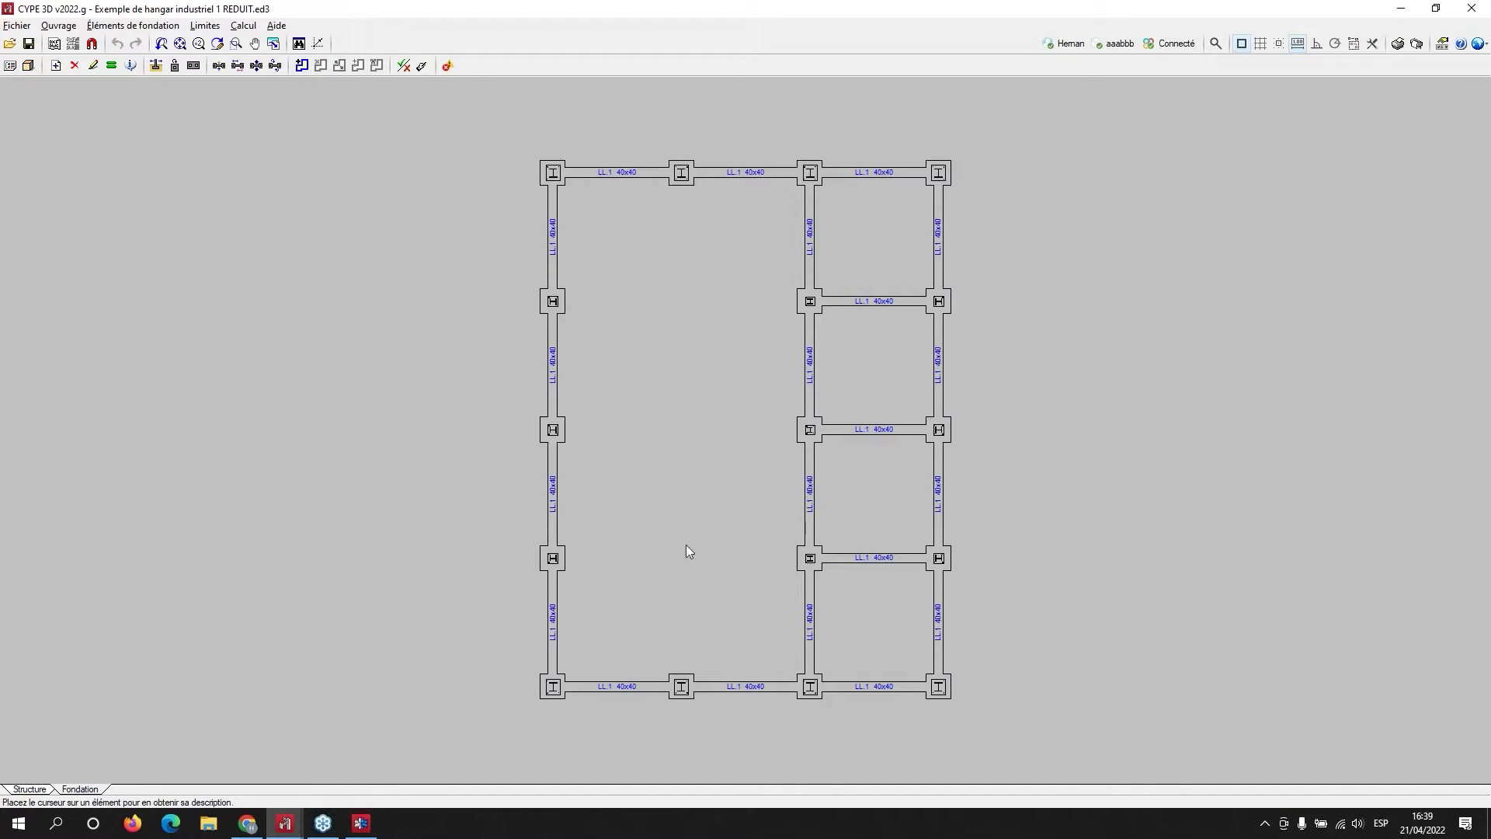
pyautogui.moveTo(721, 644); pyautogui.dragTo(694, 608, button='middle')
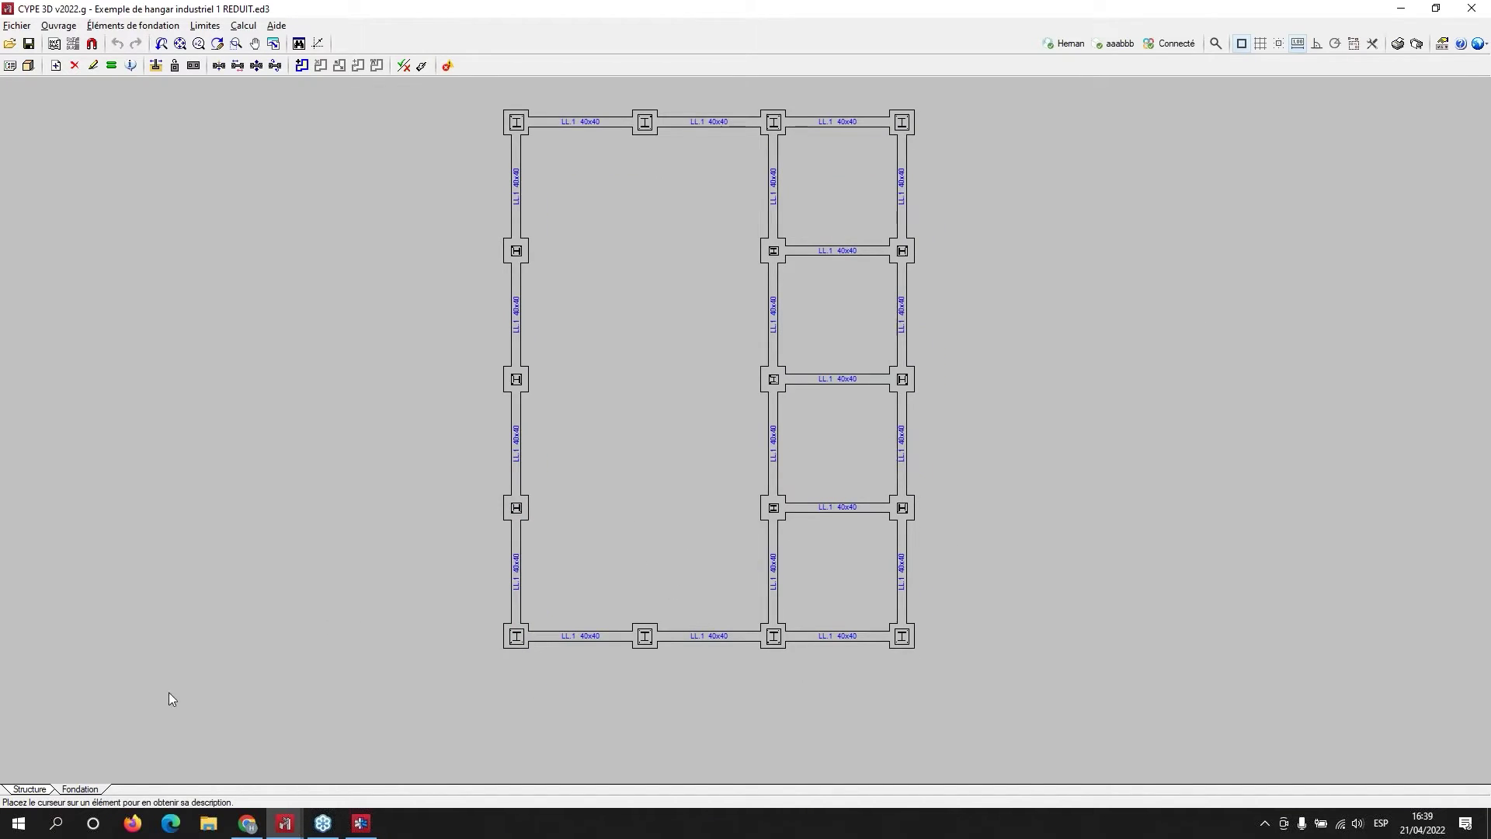
pyautogui.click(31, 789)
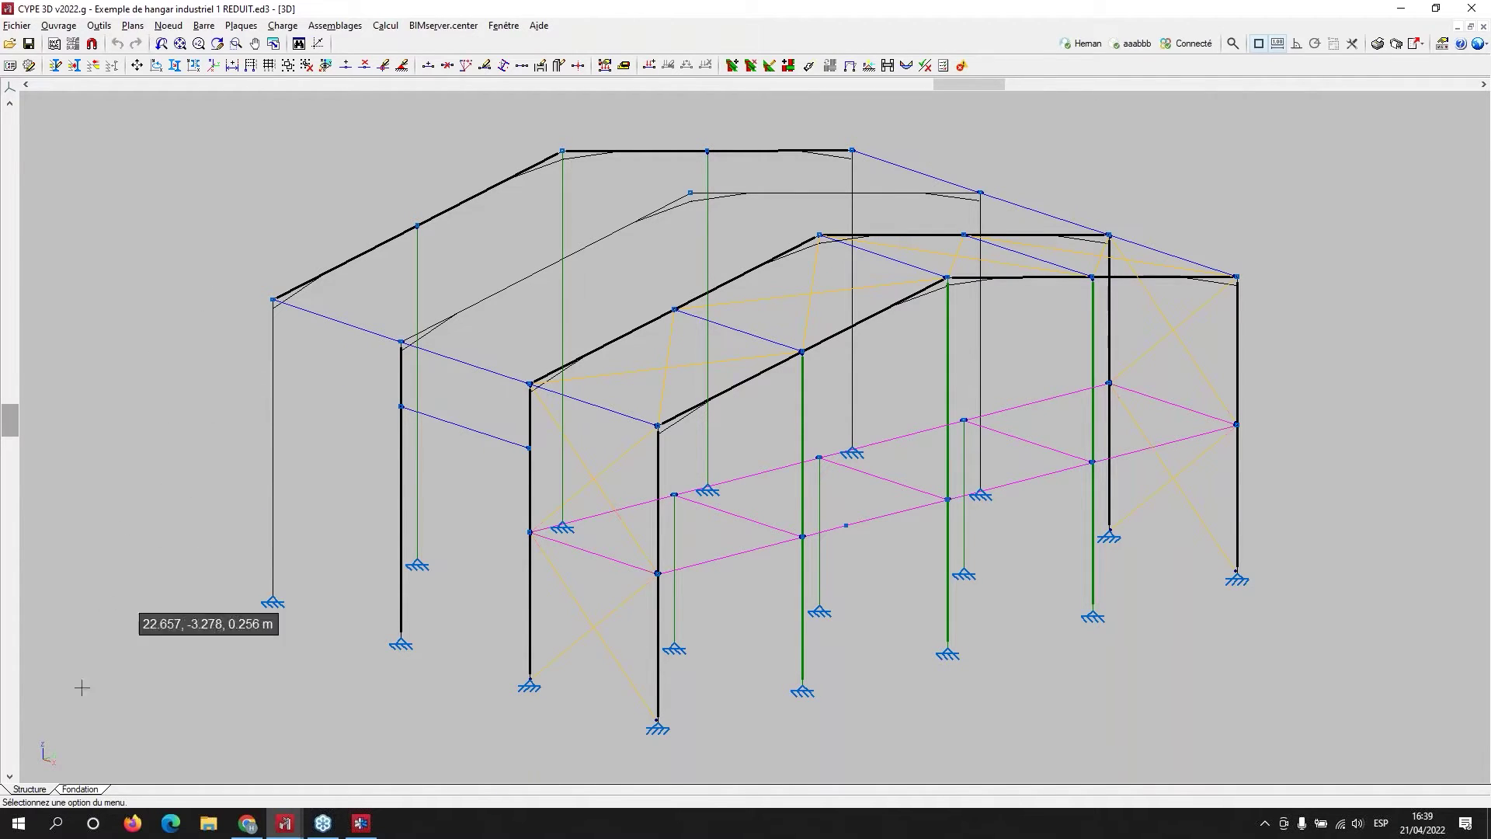
# - Delete all footings and tie beams from the foundation plan, keeping only the column starts
pyautogui.click(75, 792)
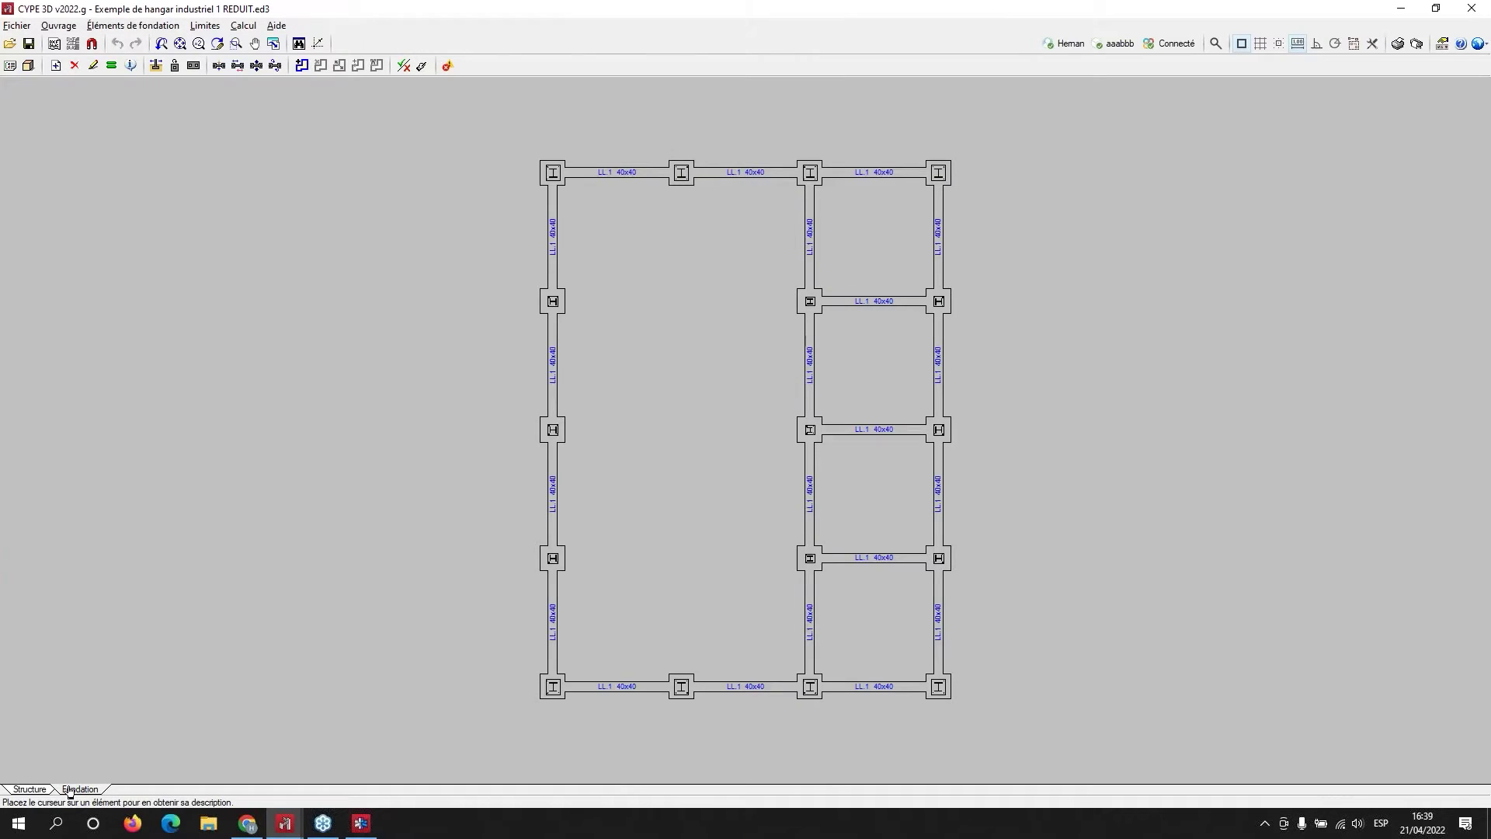
pyautogui.click(133, 25)
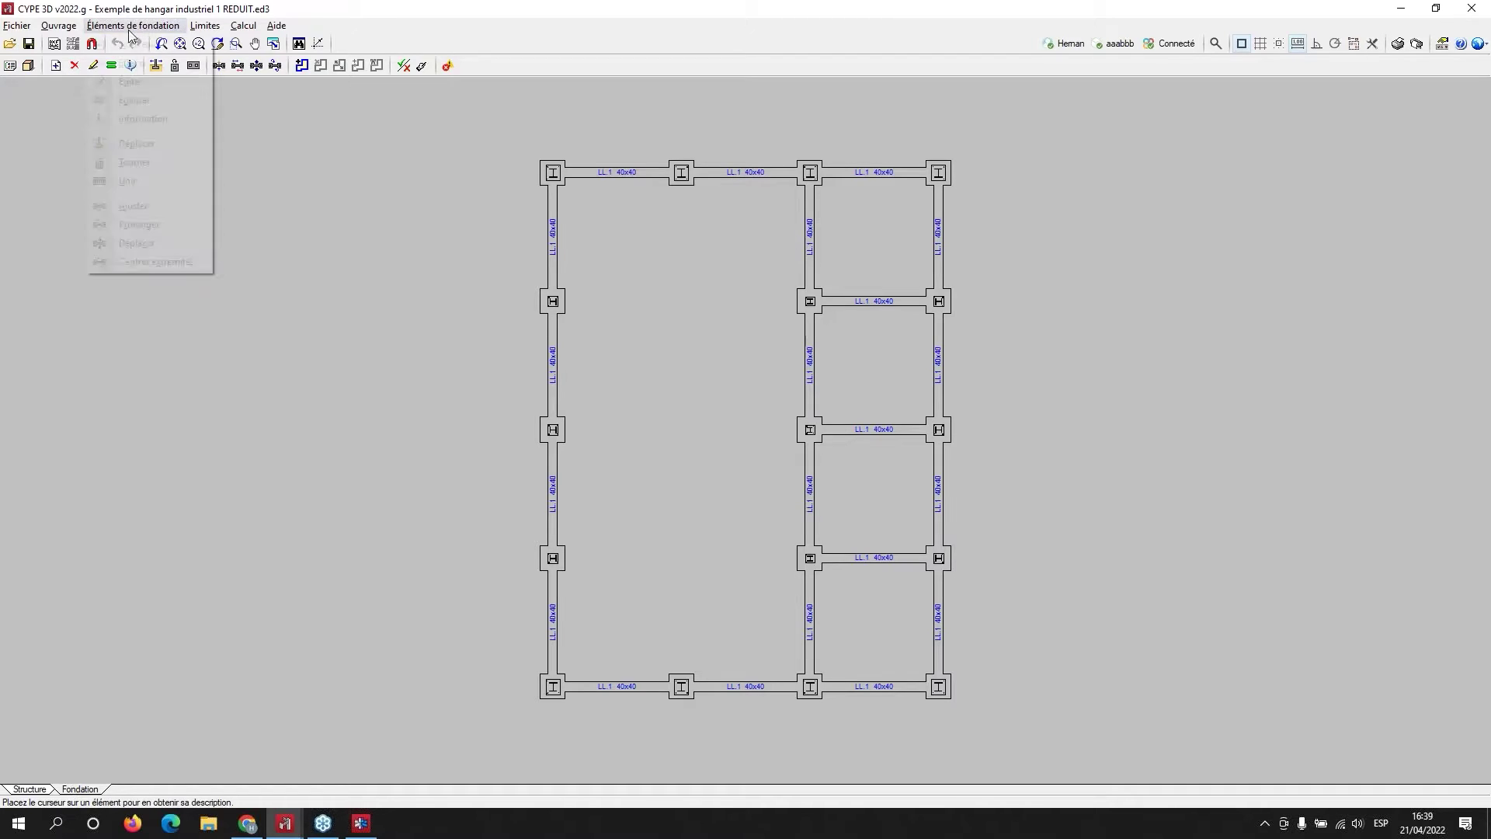
pyautogui.click(133, 62)
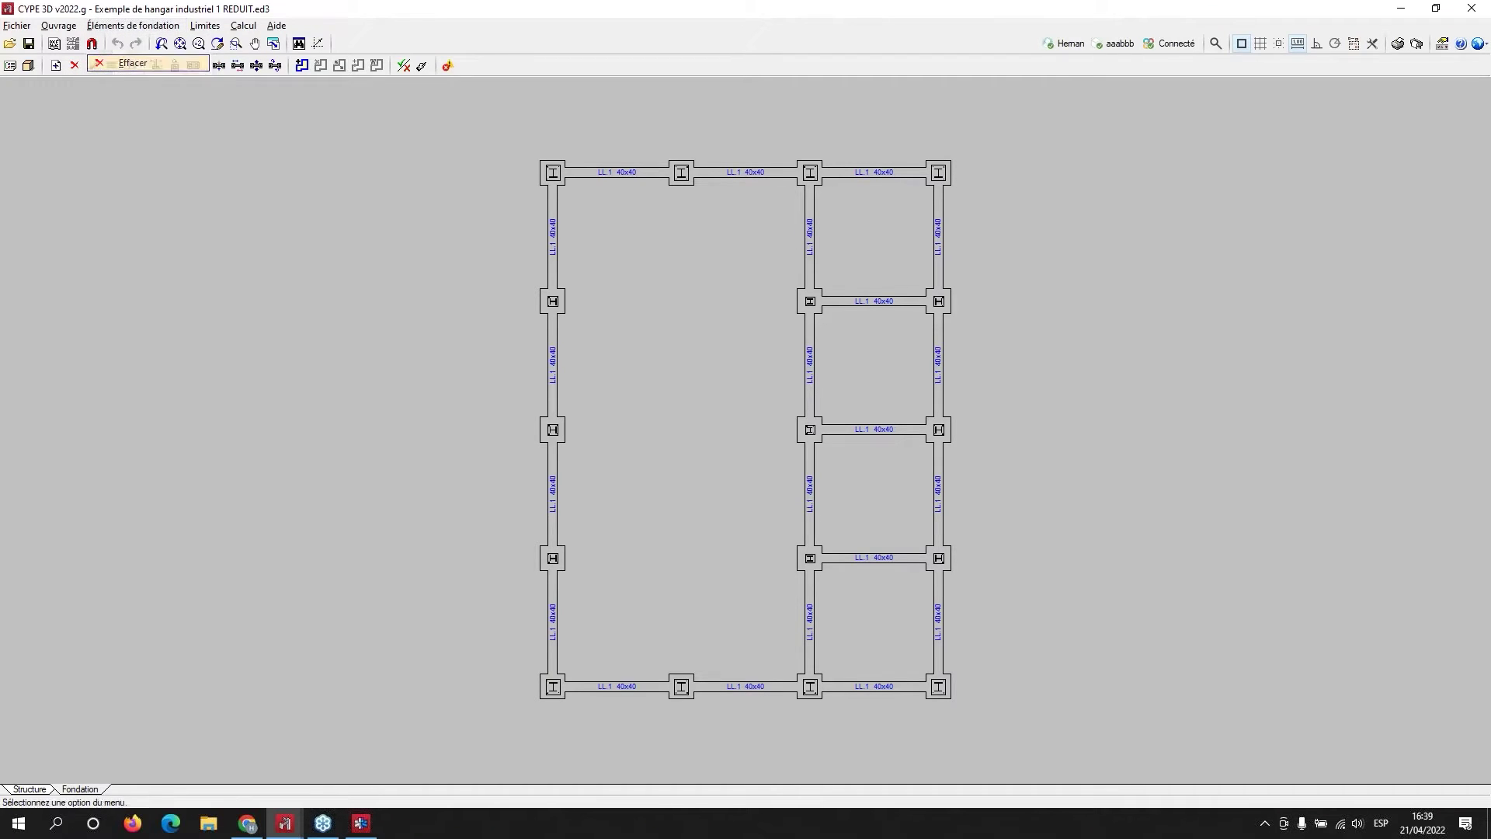
pyautogui.moveTo(1069, 125); pyautogui.dragTo(748, 567)
pyautogui.moveTo(621, 678); pyautogui.dragTo(449, 730)
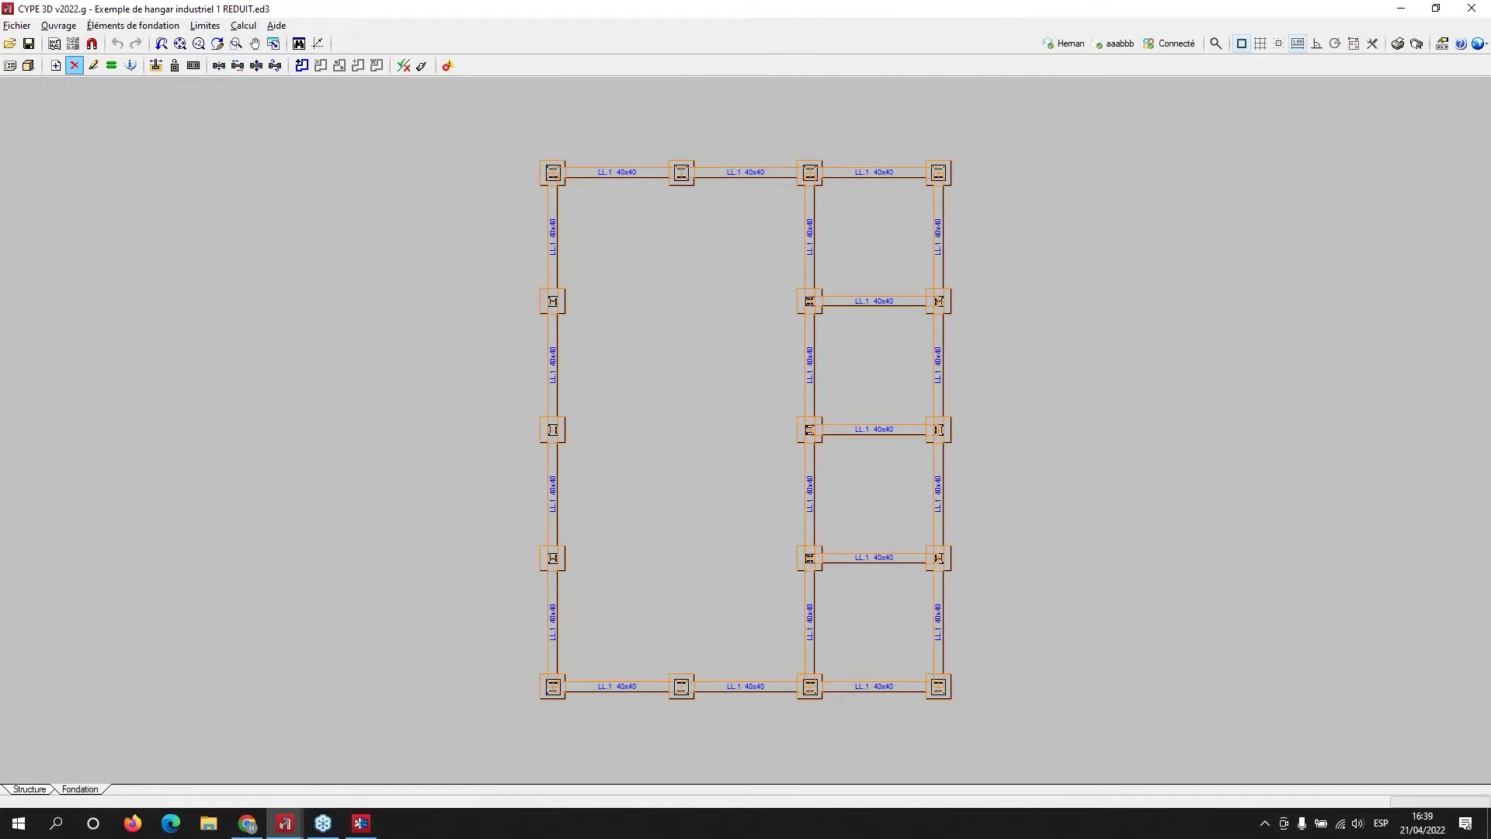
pyautogui.rightClick(450, 685)
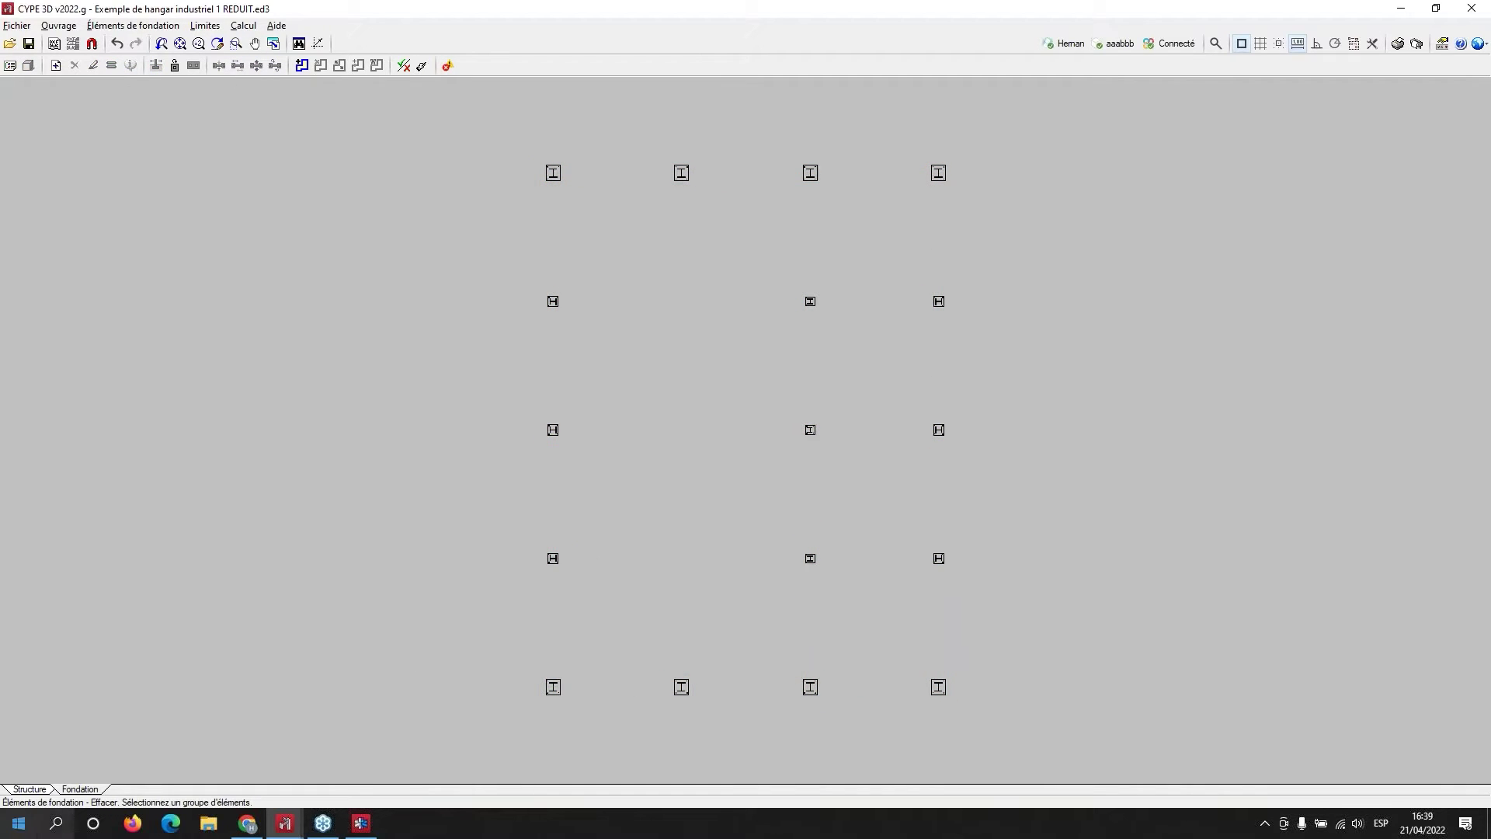
pyautogui.click(28, 789)
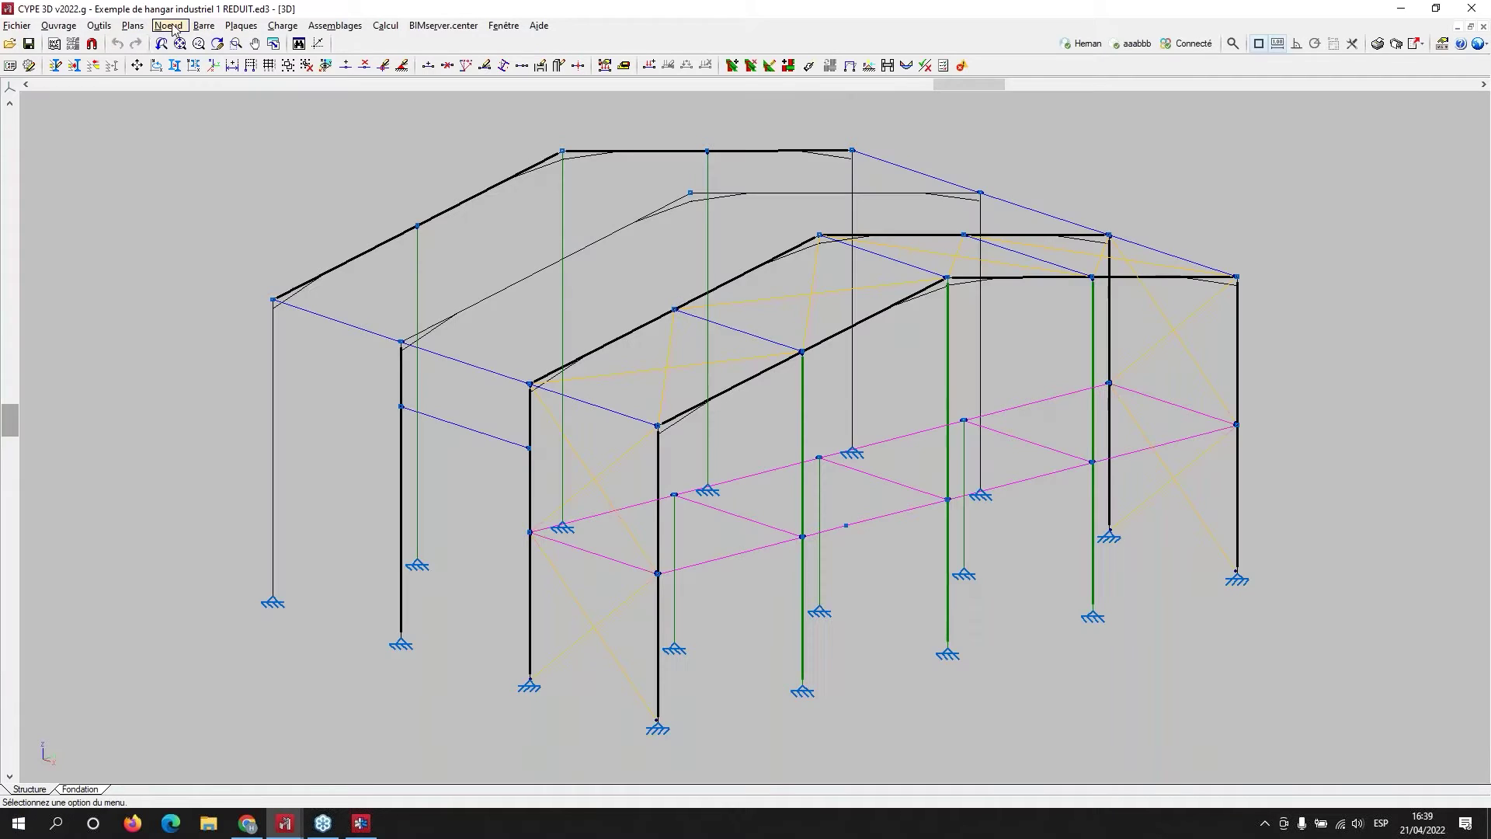
pyautogui.click(169, 26)
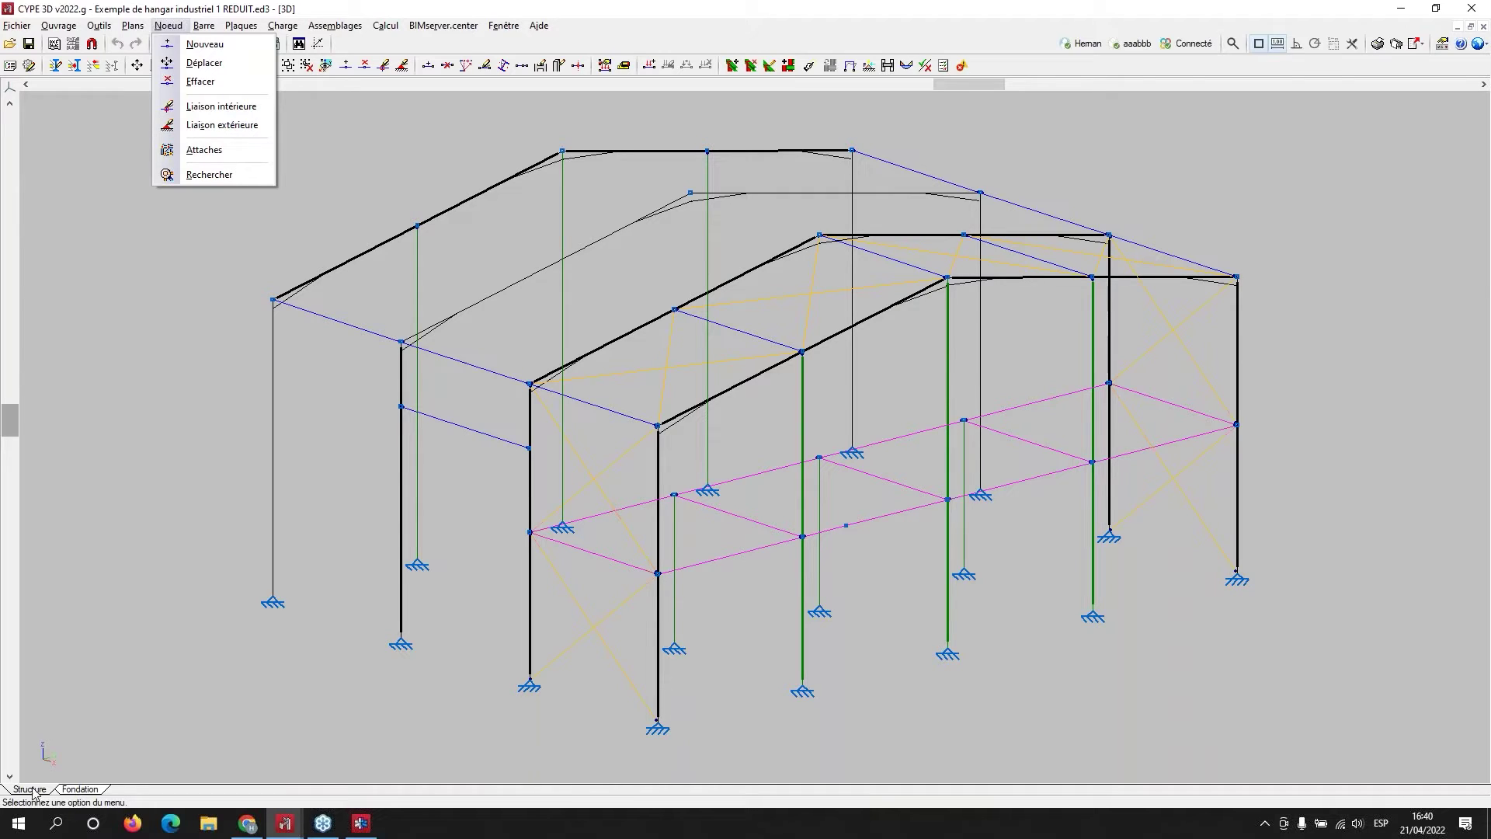
pyautogui.click(80, 789)
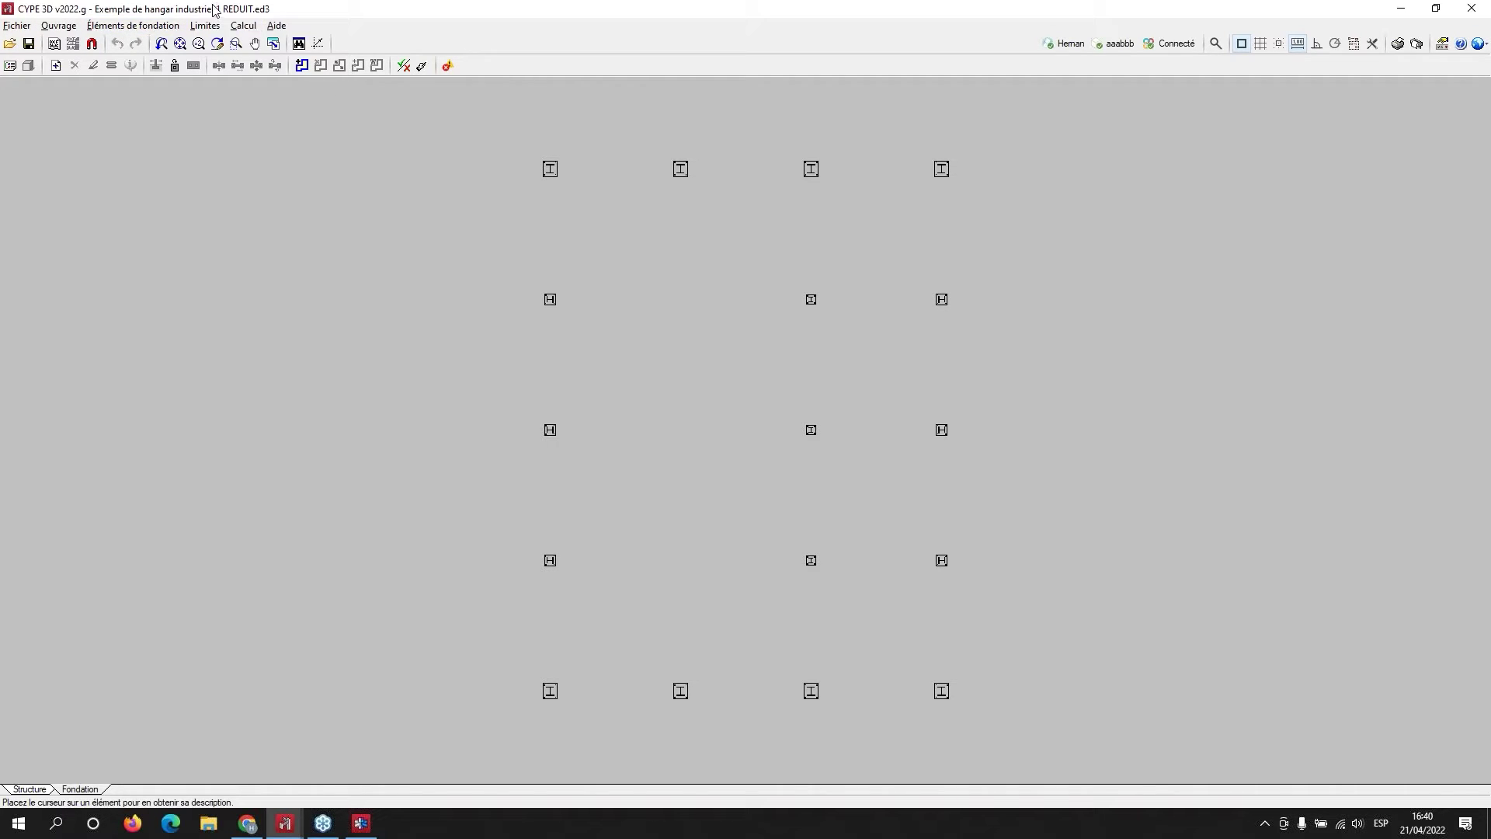
# - Add a reinforced concrete footing with a single column stub, using the flat off-centre type, and place it centred on column N3
pyautogui.click(136, 31)
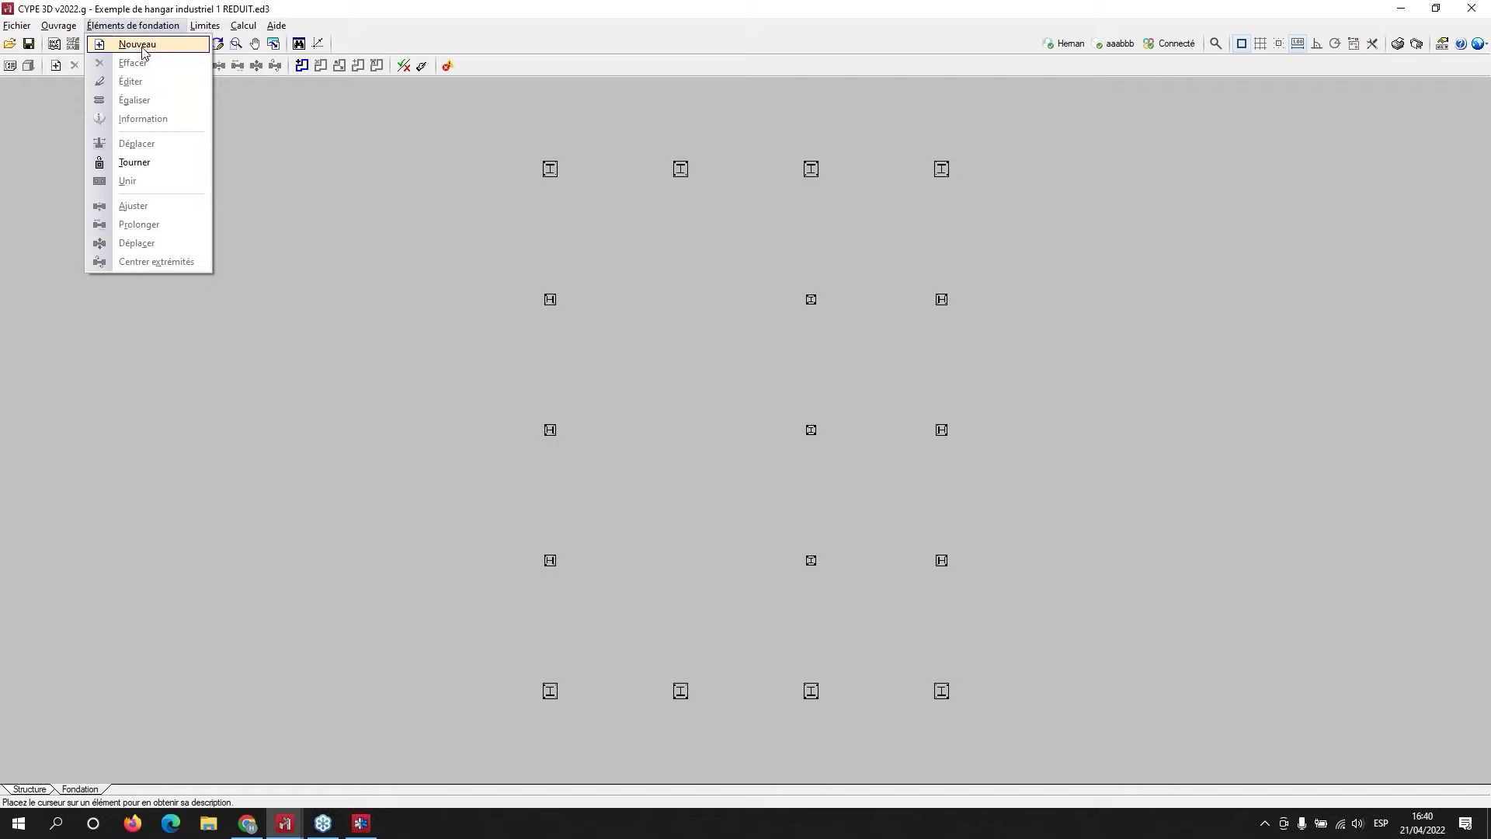
pyautogui.click(142, 51)
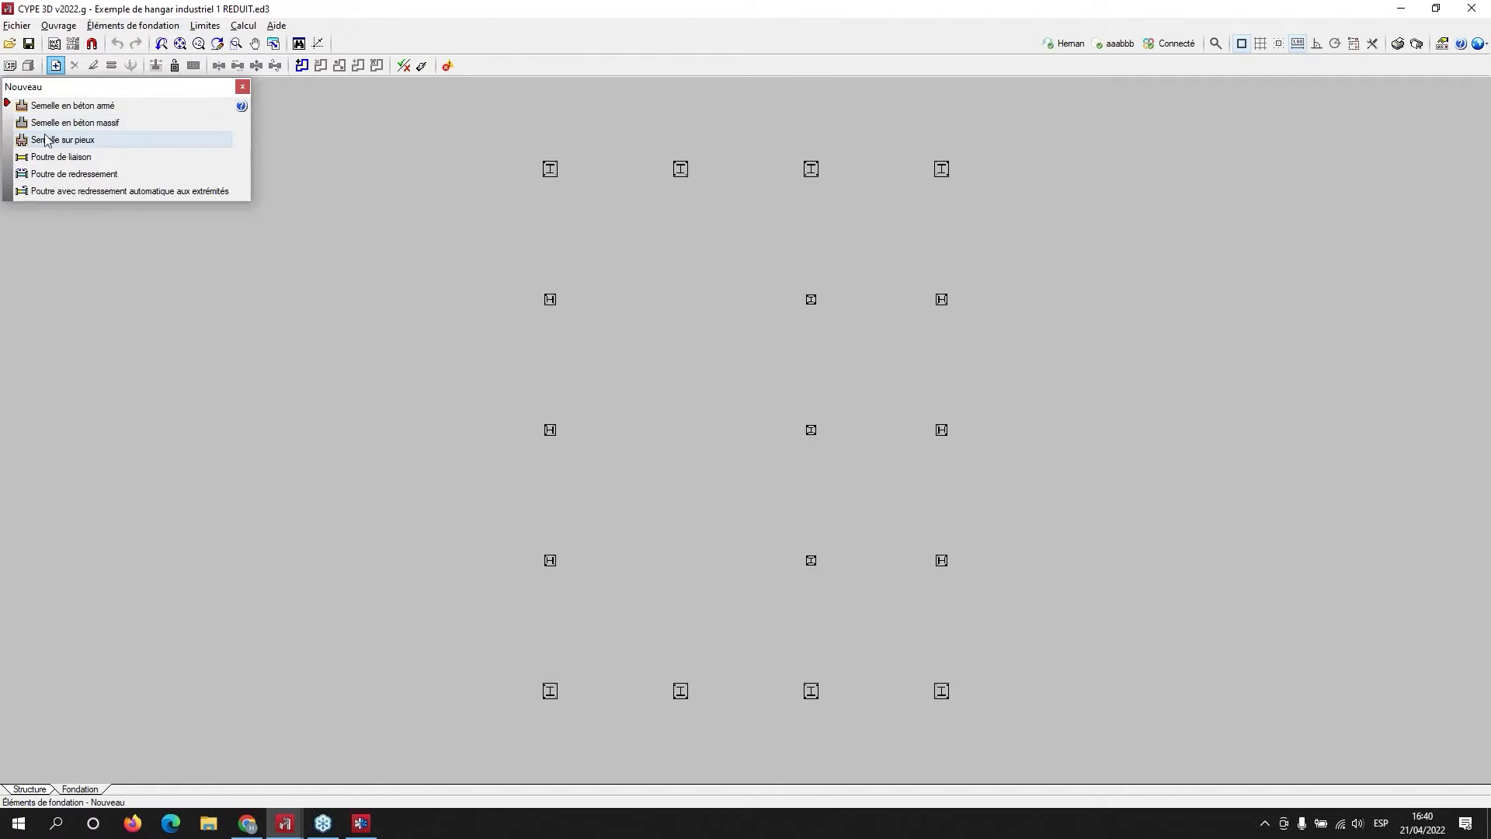
pyautogui.moveTo(147, 91); pyautogui.dragTo(160, 166)
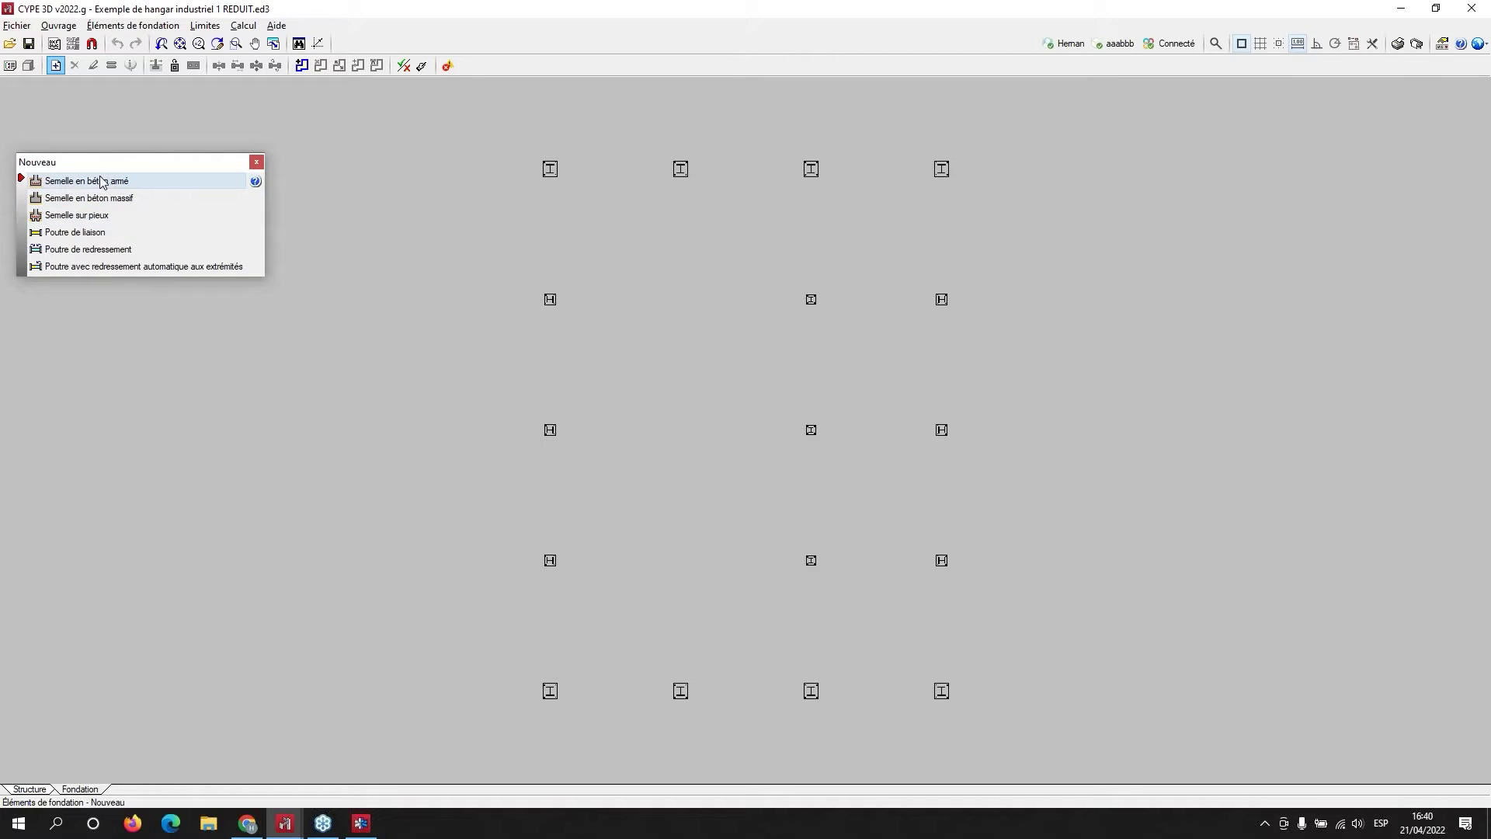
pyautogui.click(109, 183)
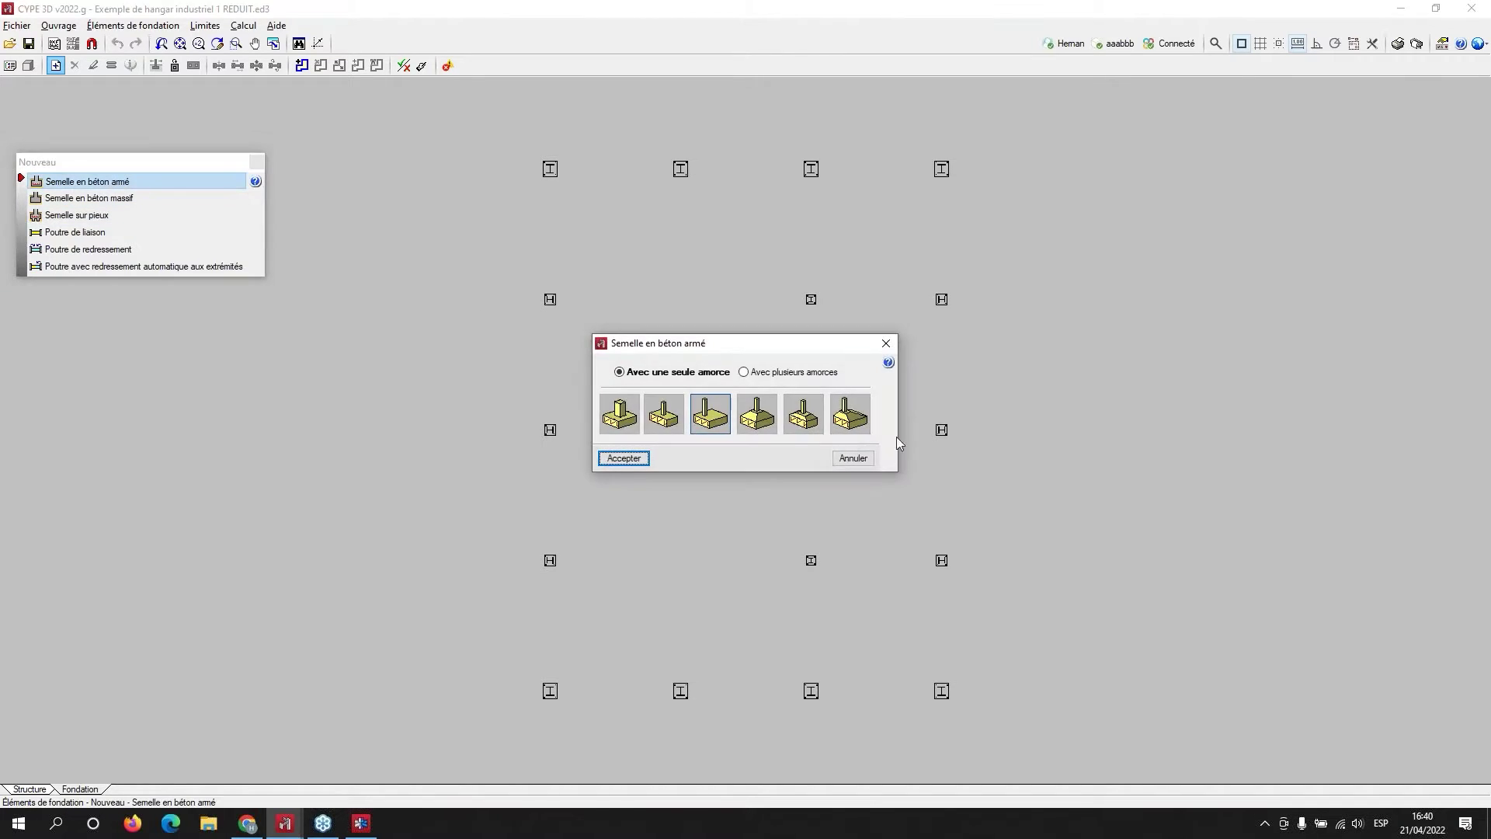
pyautogui.moveTo(752, 349); pyautogui.dragTo(233, 371)
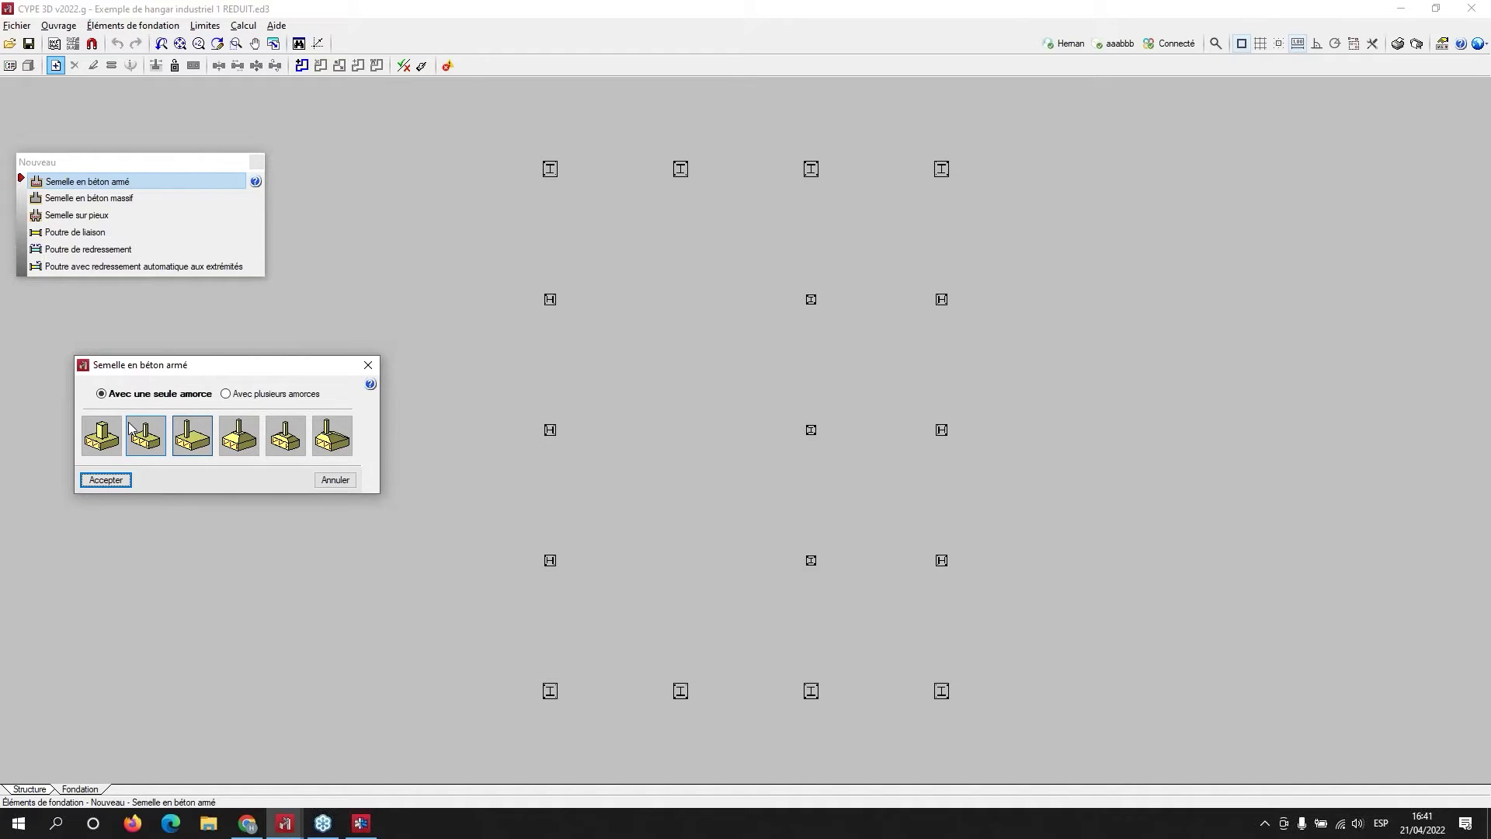
pyautogui.click(197, 443)
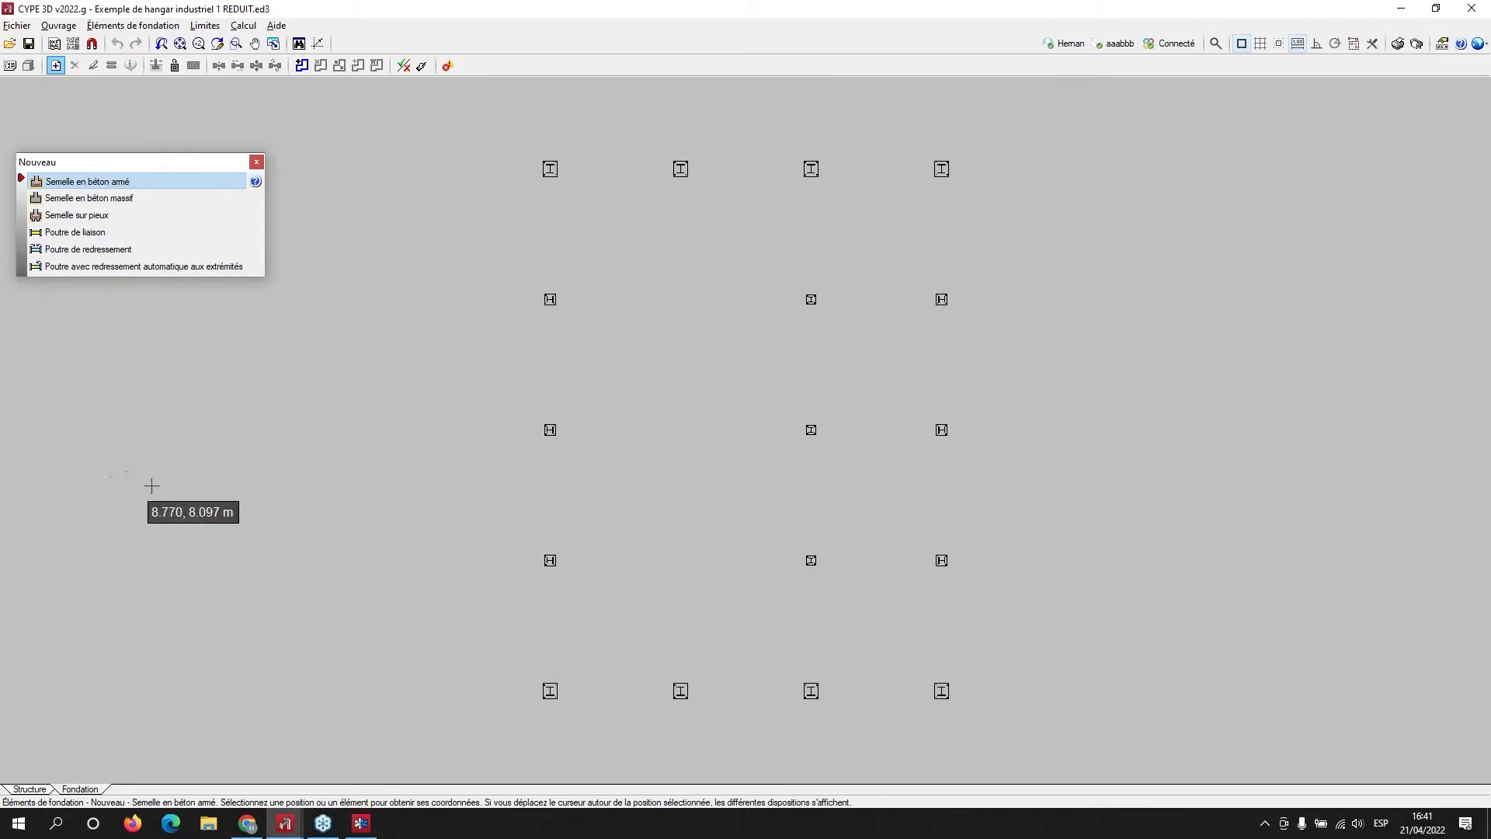
pyautogui.click(550, 169)
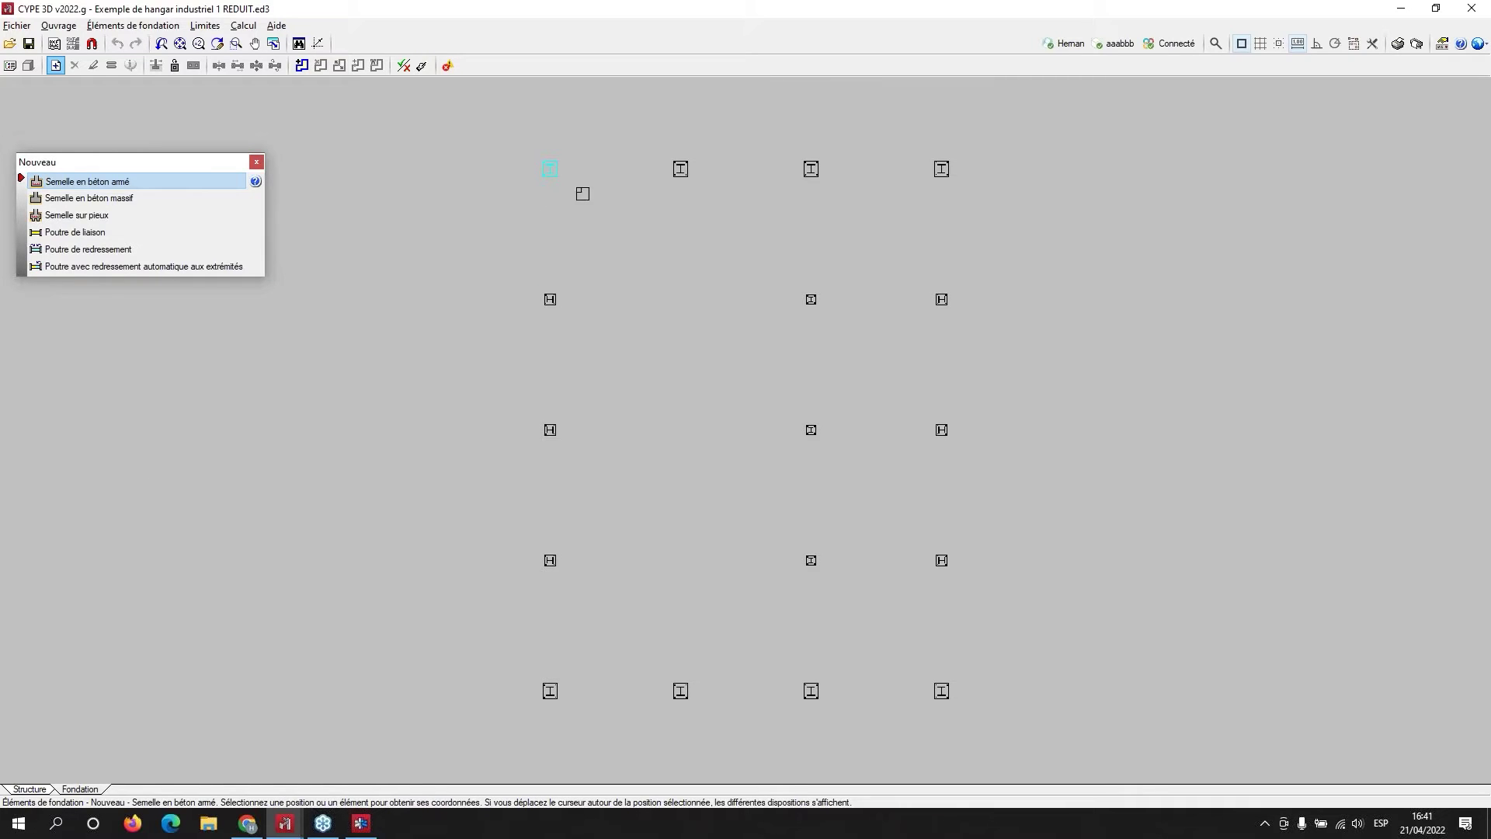
pyautogui.scroll(4, 583, 193)
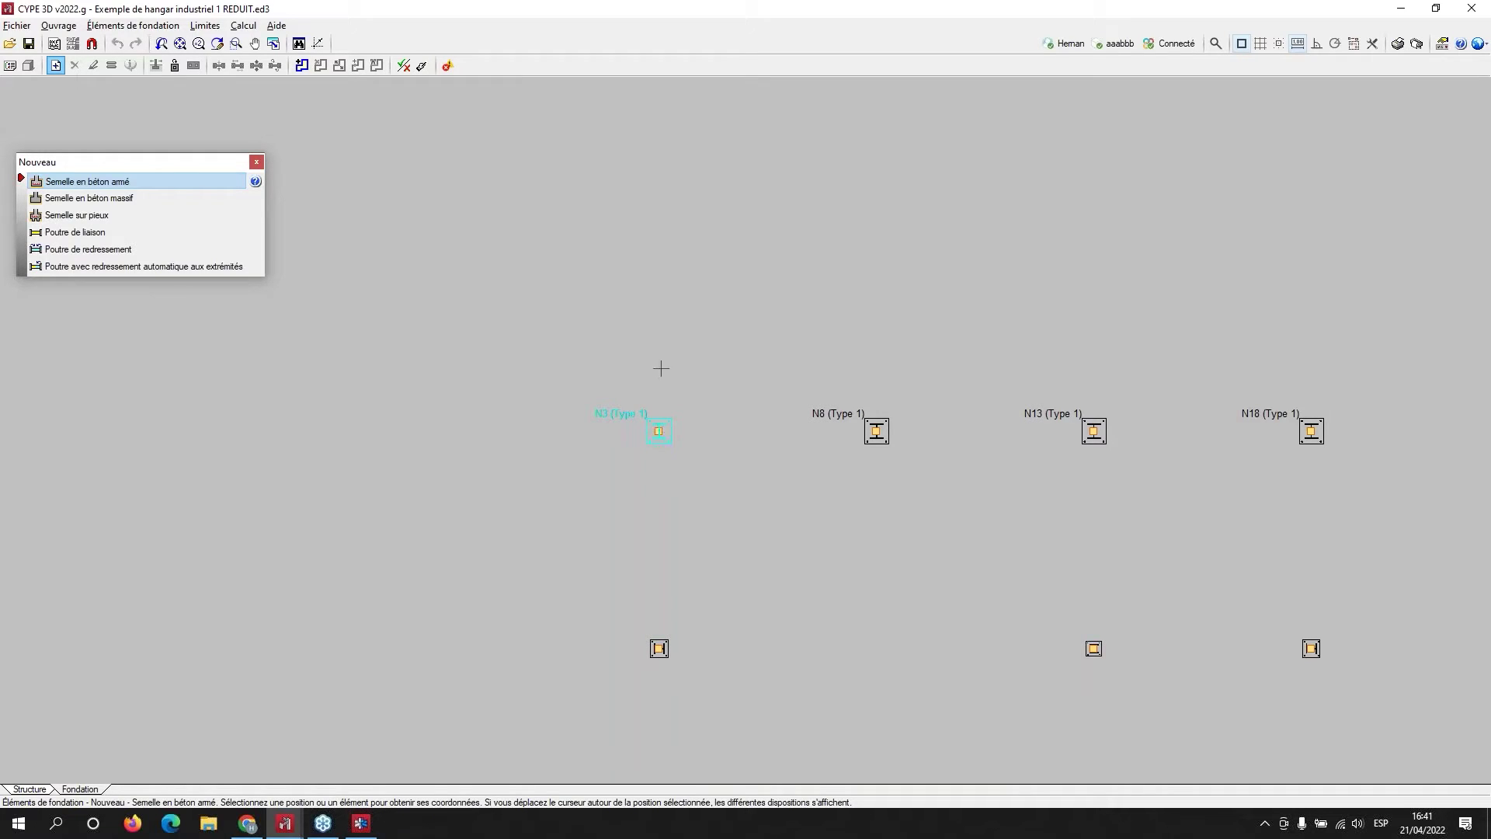
pyautogui.scroll(1, 660, 367)
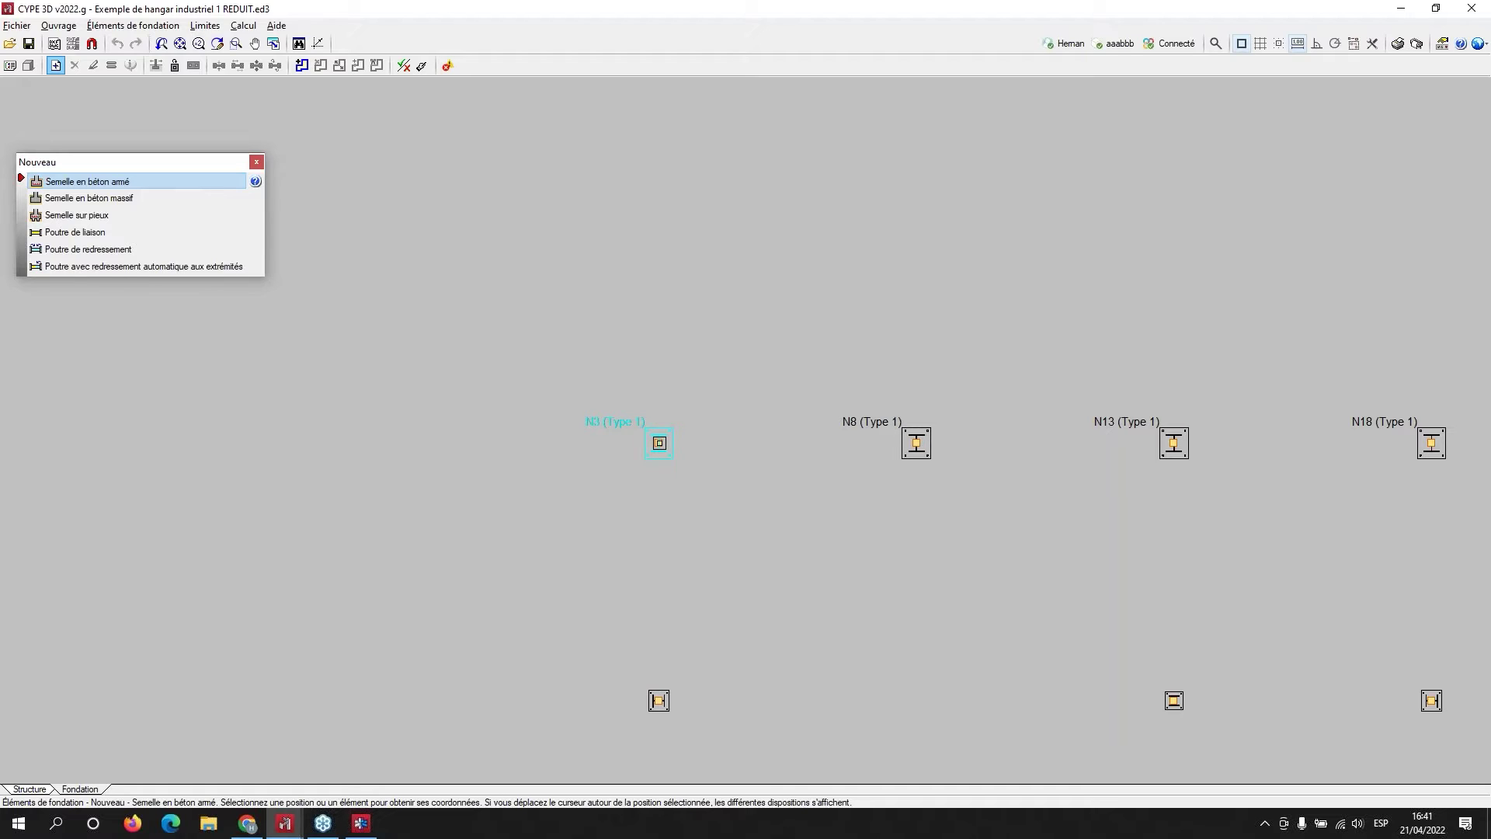
pyautogui.click(659, 443)
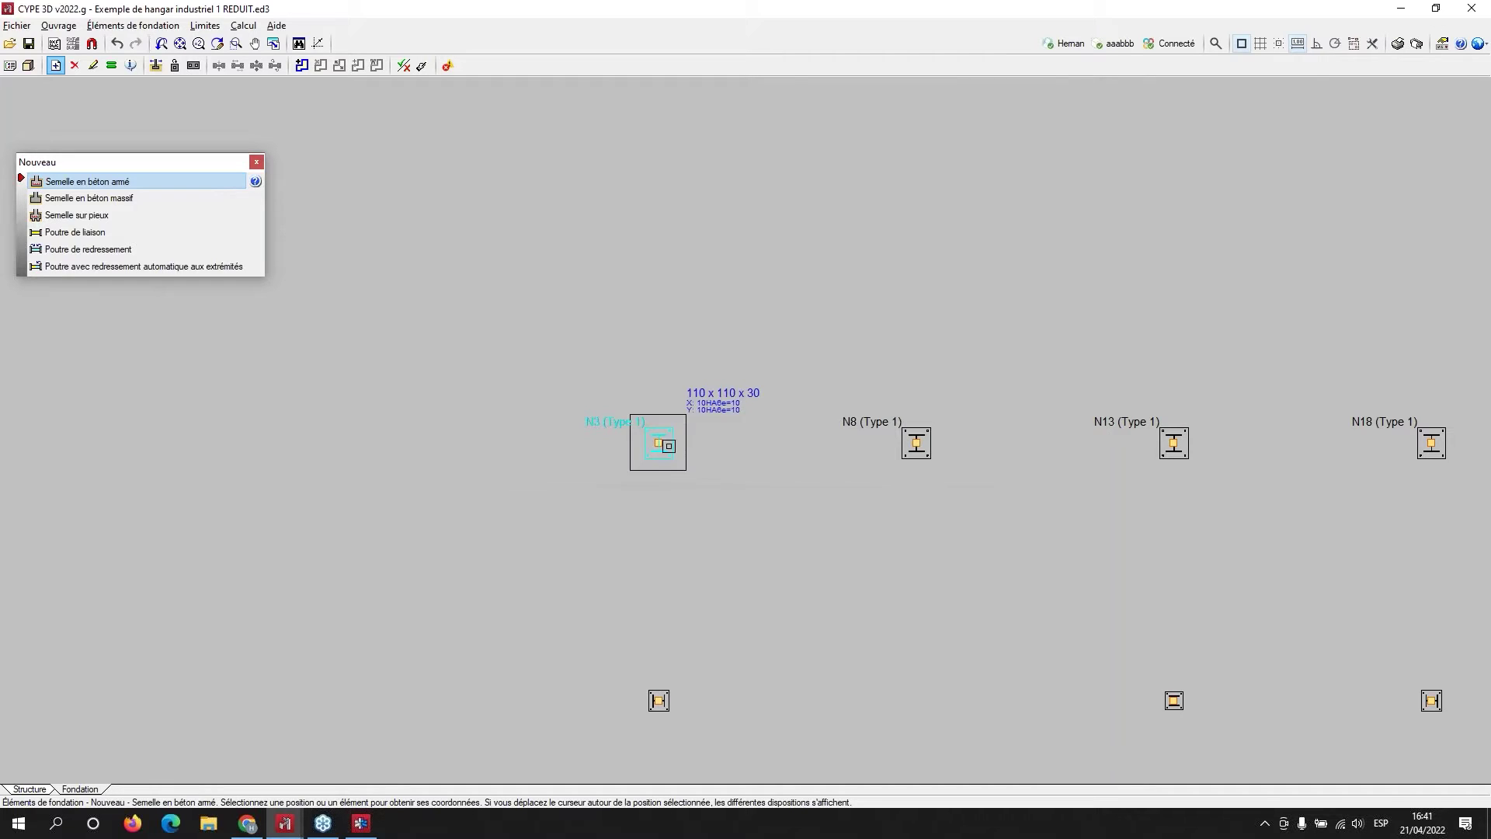
pyautogui.scroll(2, 707, 407)
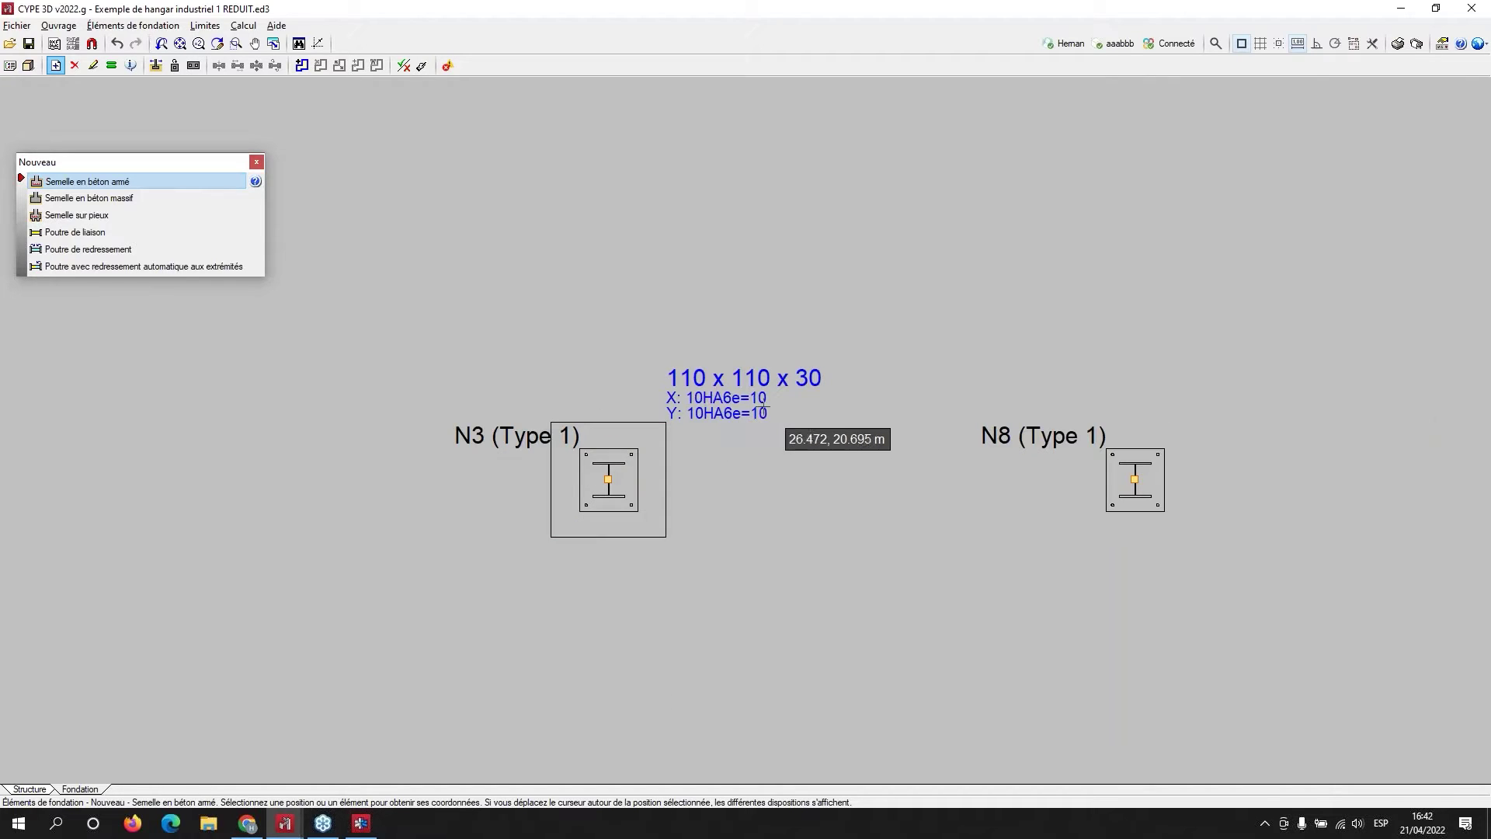
# - Place the same reinforced concrete footing on column N8 flush with its upper edge, and on column N18 flush with its upper-right corner
pyautogui.moveTo(1150, 598); pyautogui.dragTo(886, 533, button='middle')
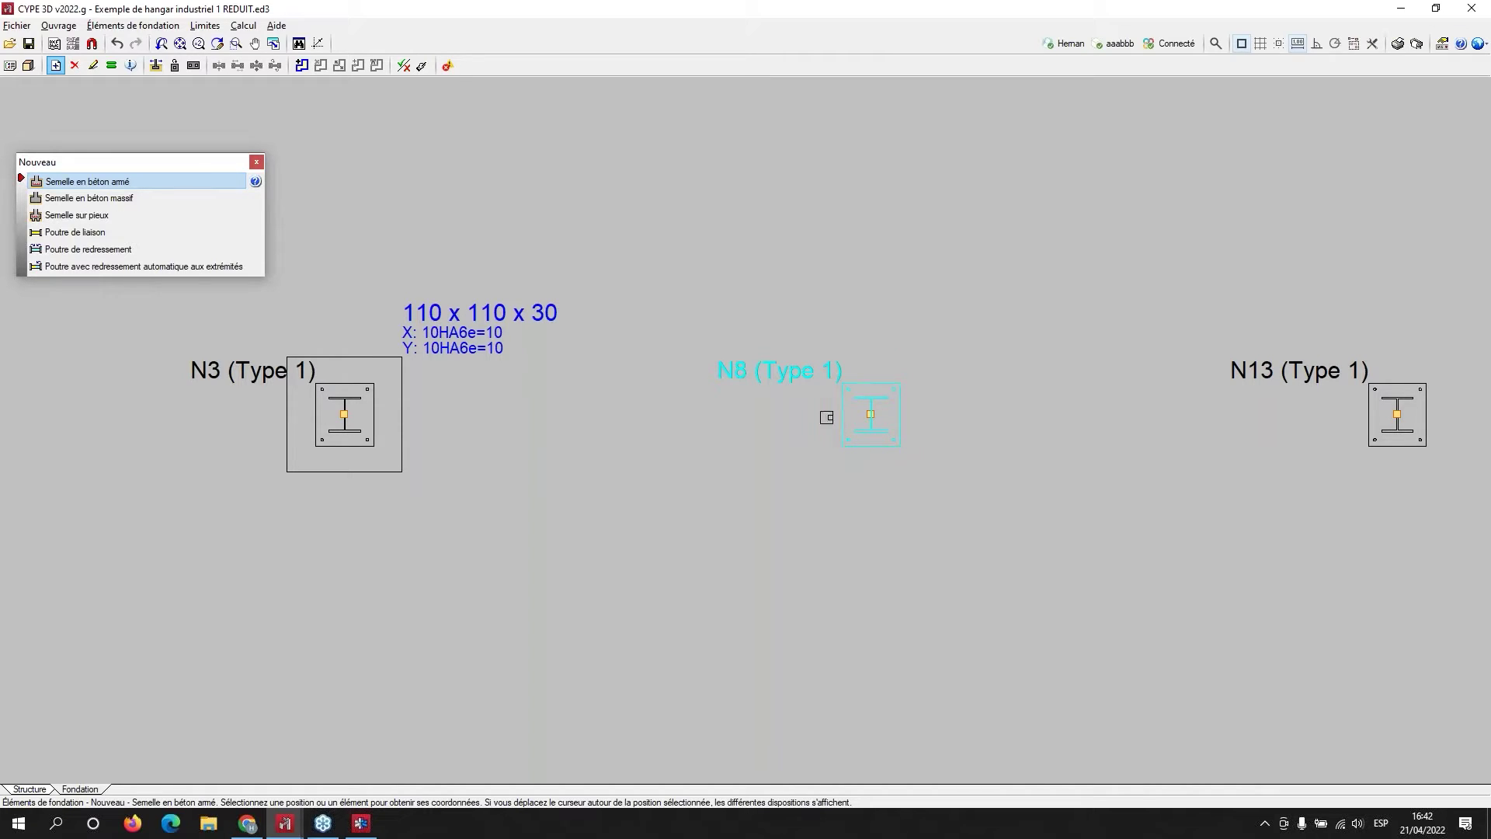
pyautogui.click(872, 458)
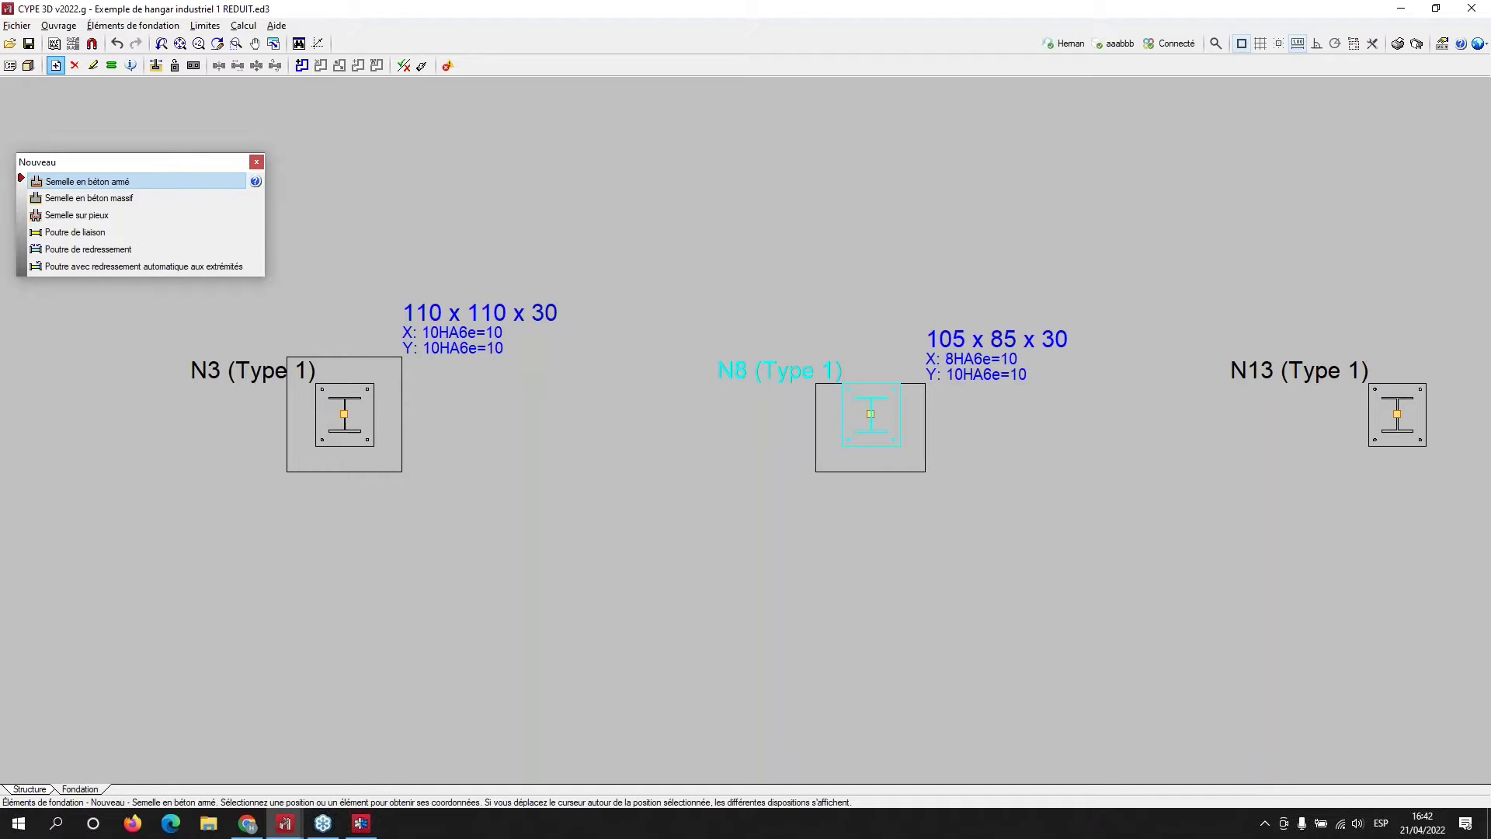
pyautogui.scroll(-2, 1041, 420)
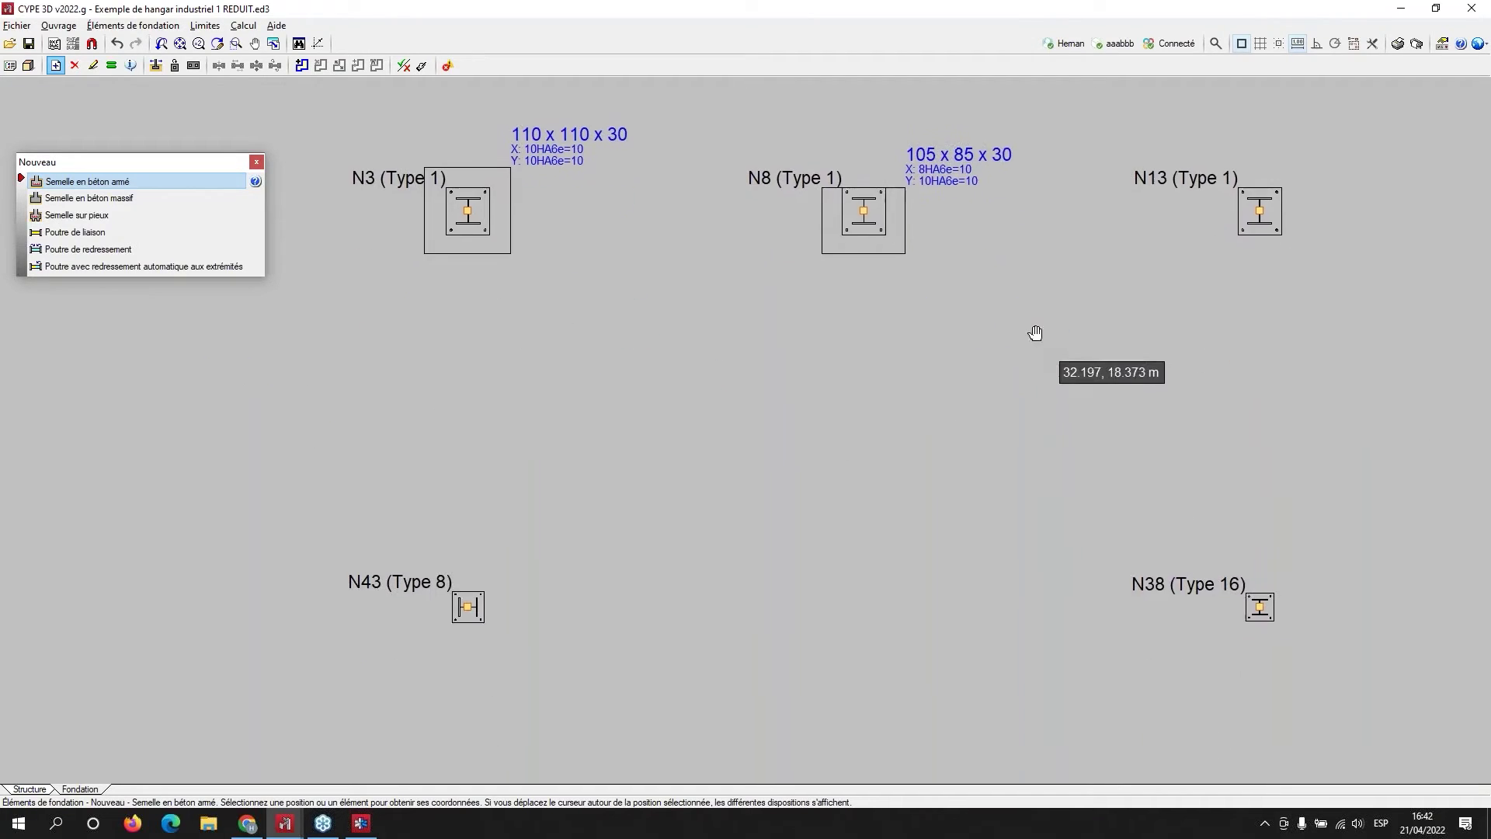
pyautogui.moveTo(1041, 212); pyautogui.dragTo(702, 352, button='middle')
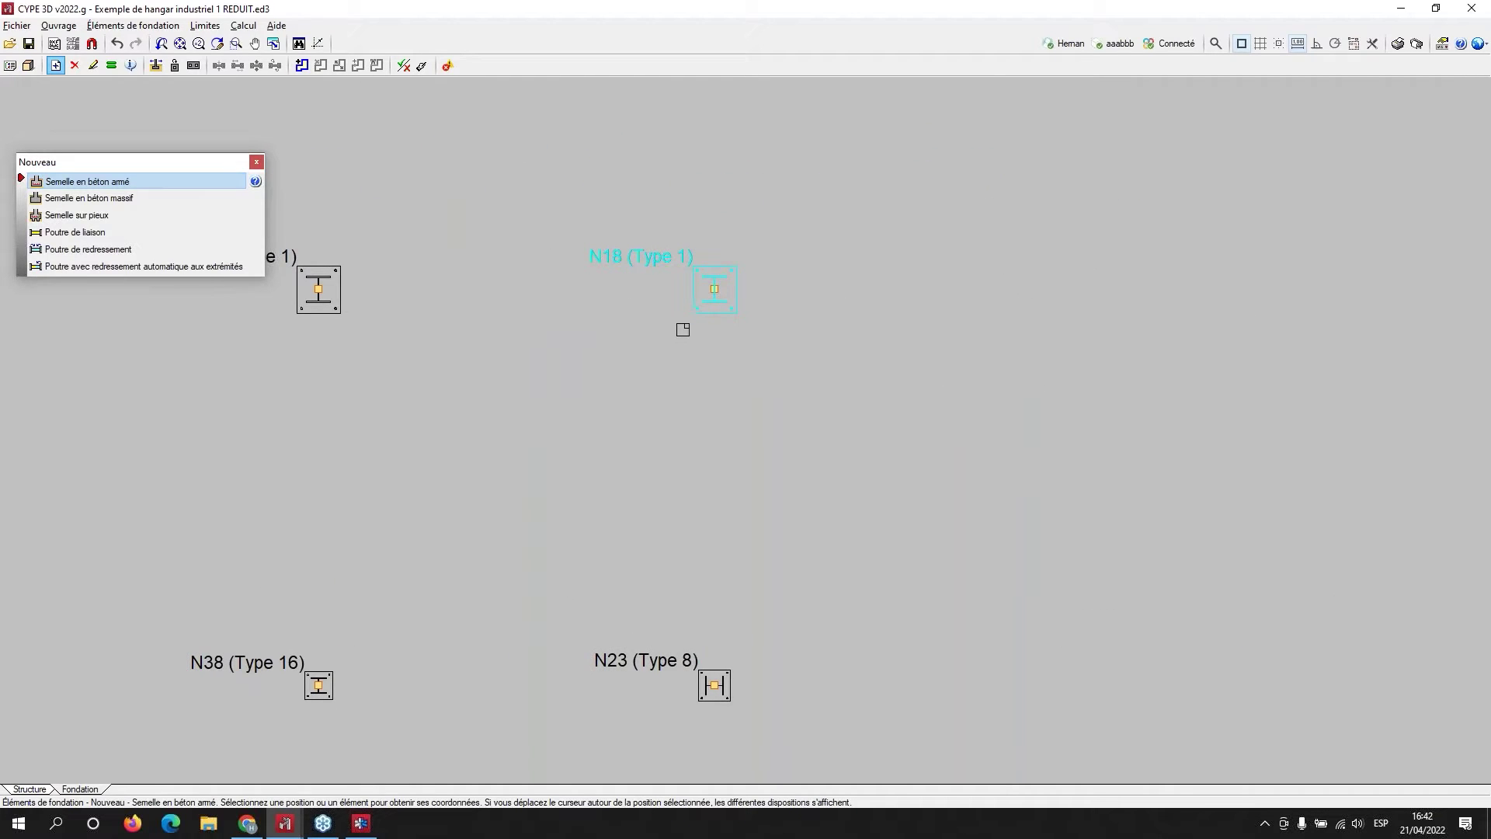
pyautogui.click(683, 325)
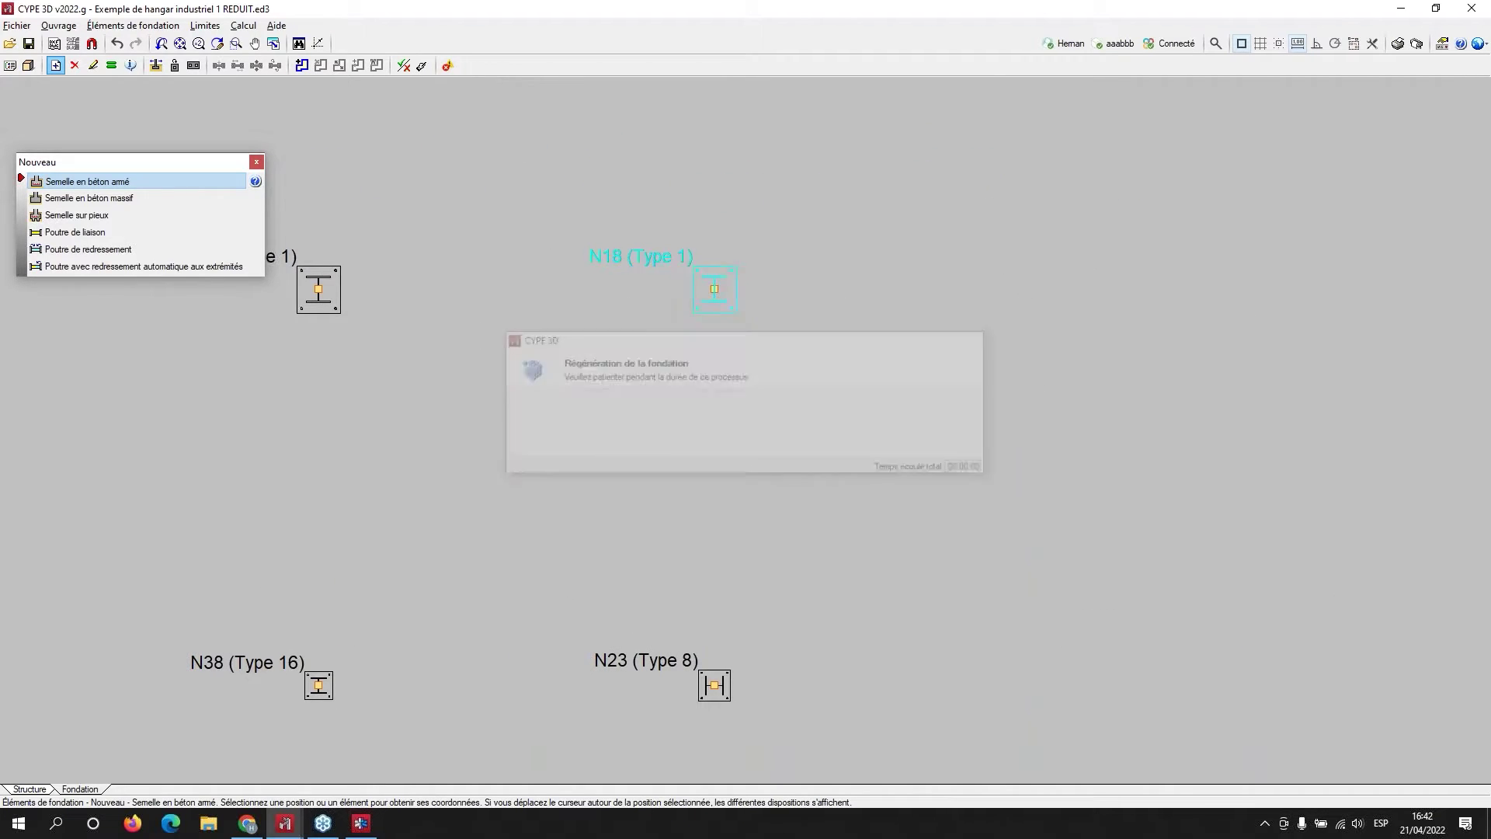
pyautogui.scroll(2, 640, 218)
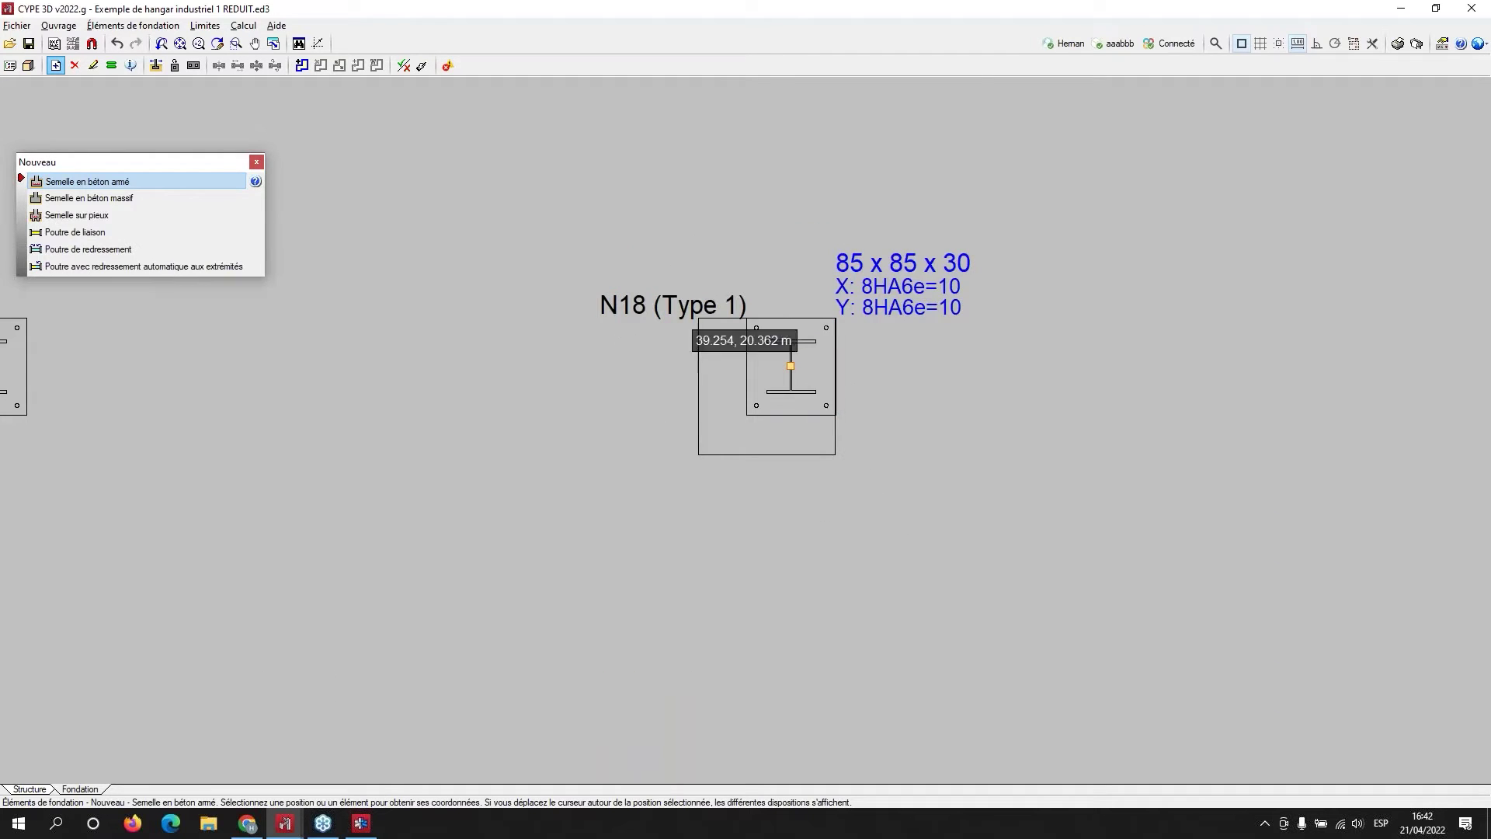
pyautogui.scroll(-2, 692, 511)
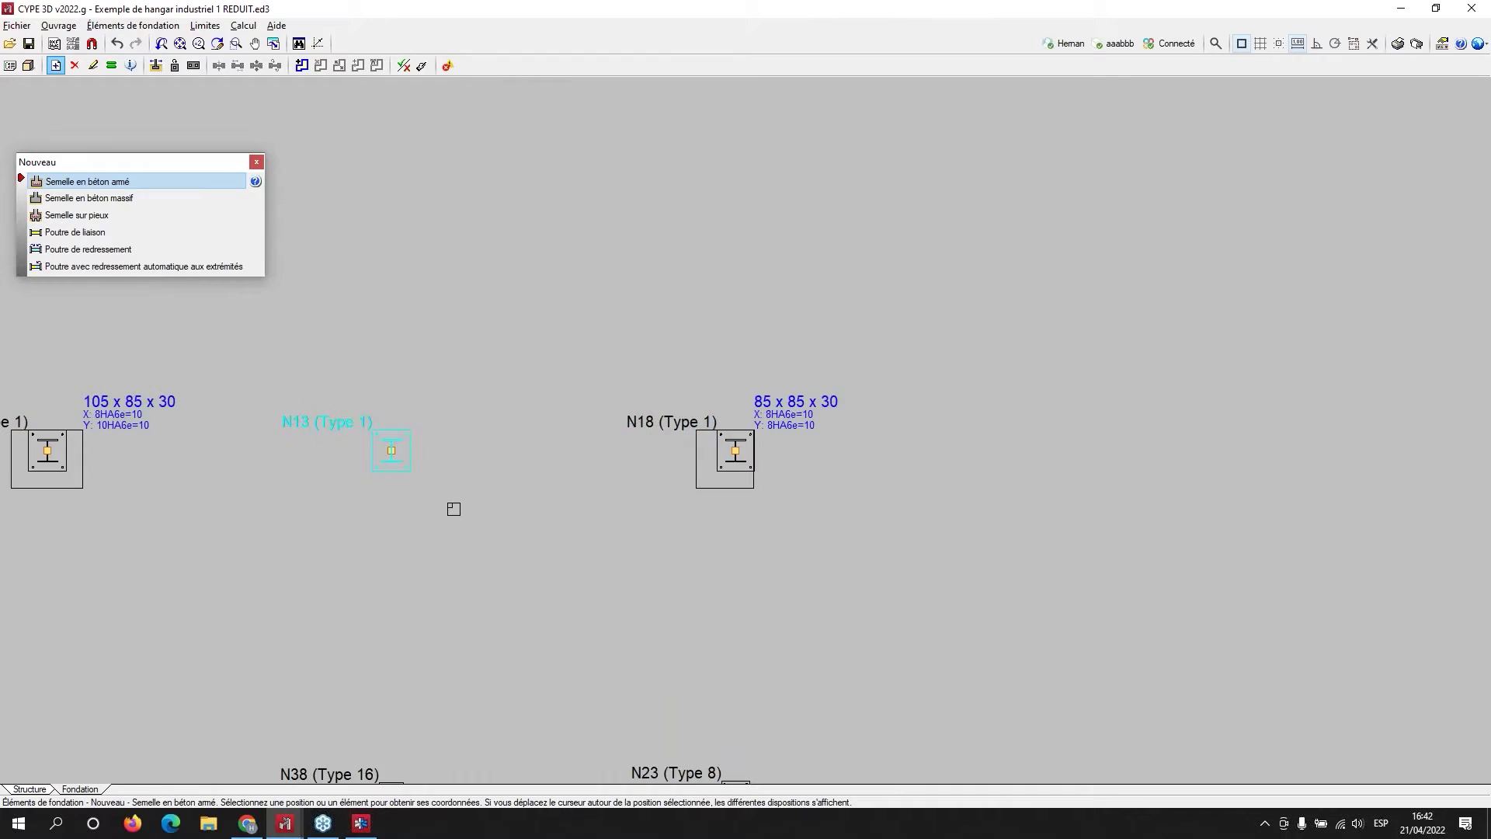
# - Start a three-pile cap with a single column stub and create a 250 mm circular concrete pile with reference "aaa"
pyautogui.moveTo(452, 509); pyautogui.dragTo(718, 474, button='middle')
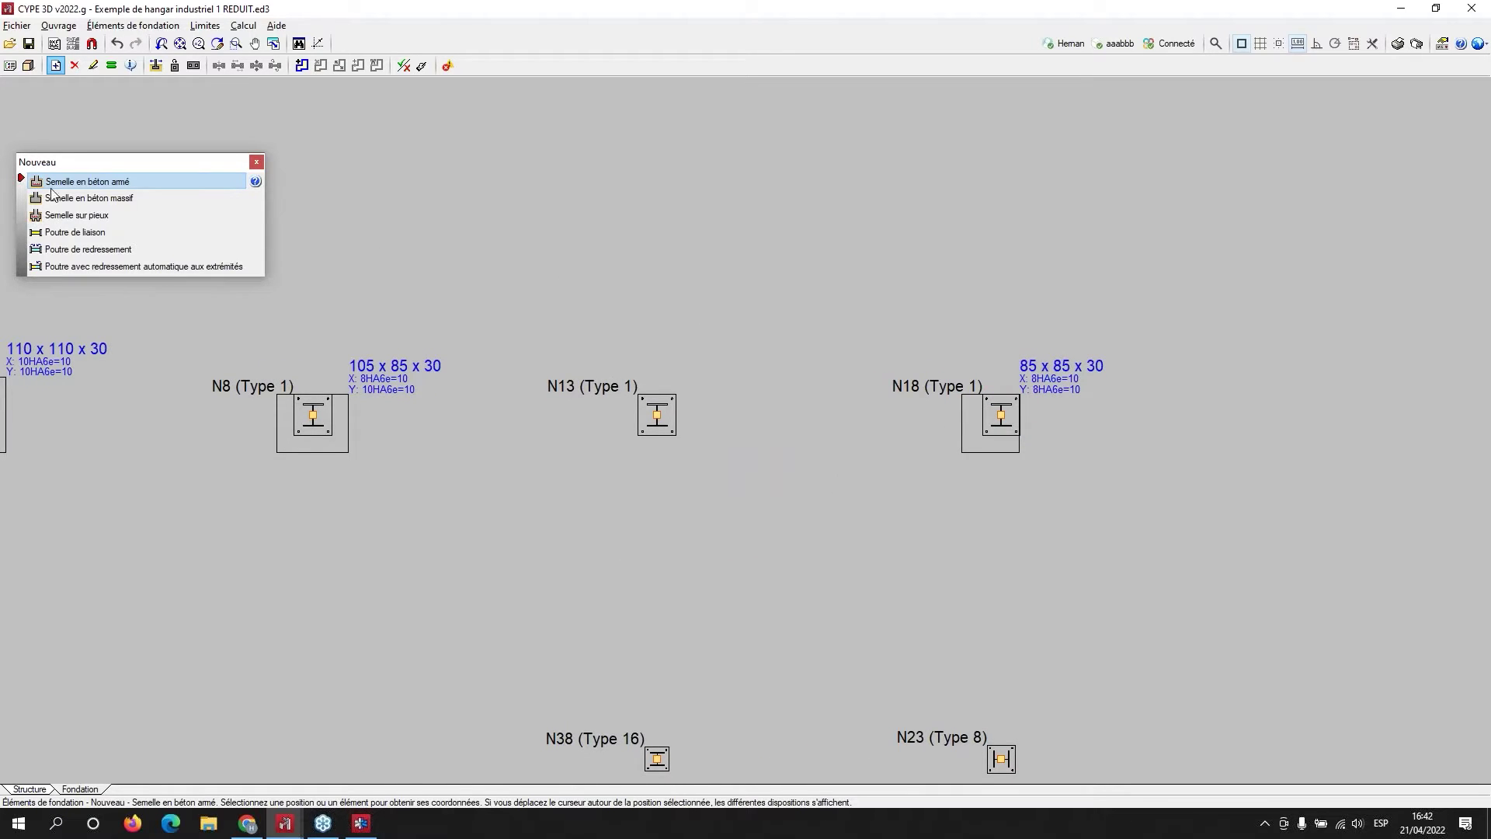
pyautogui.click(77, 215)
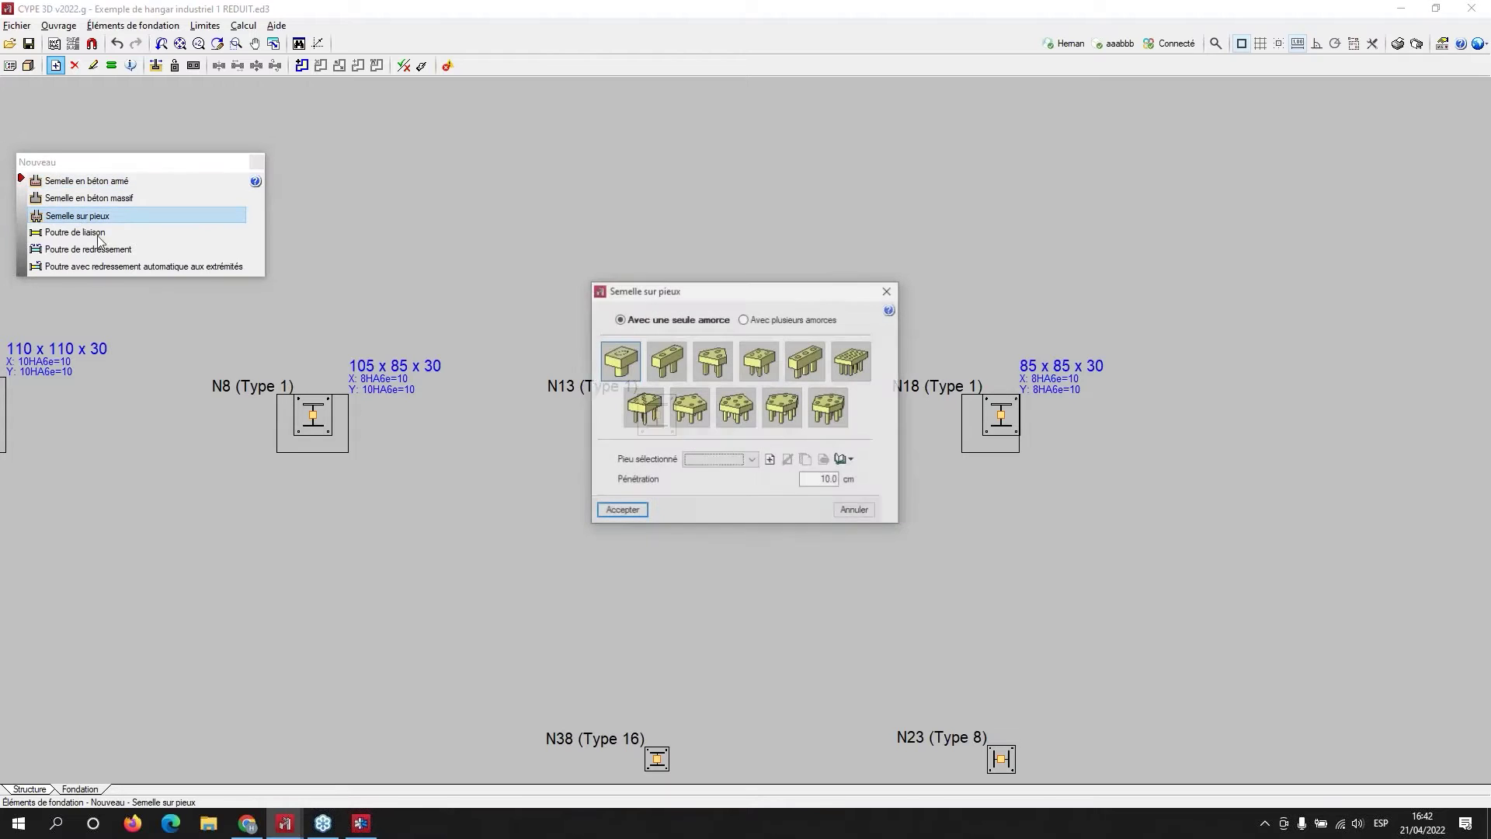
pyautogui.moveTo(752, 295); pyautogui.dragTo(525, 111)
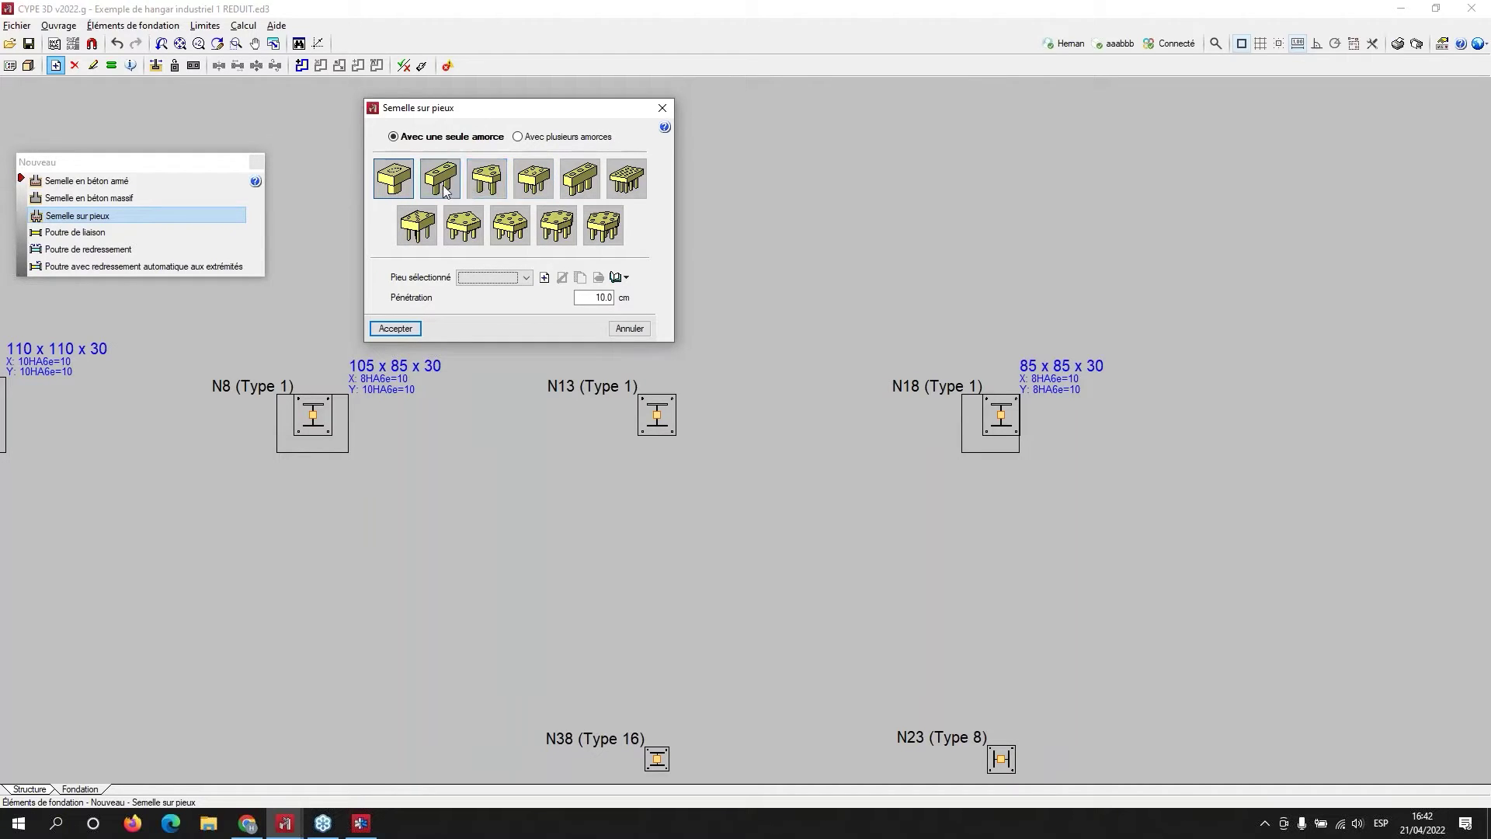
pyautogui.click(493, 184)
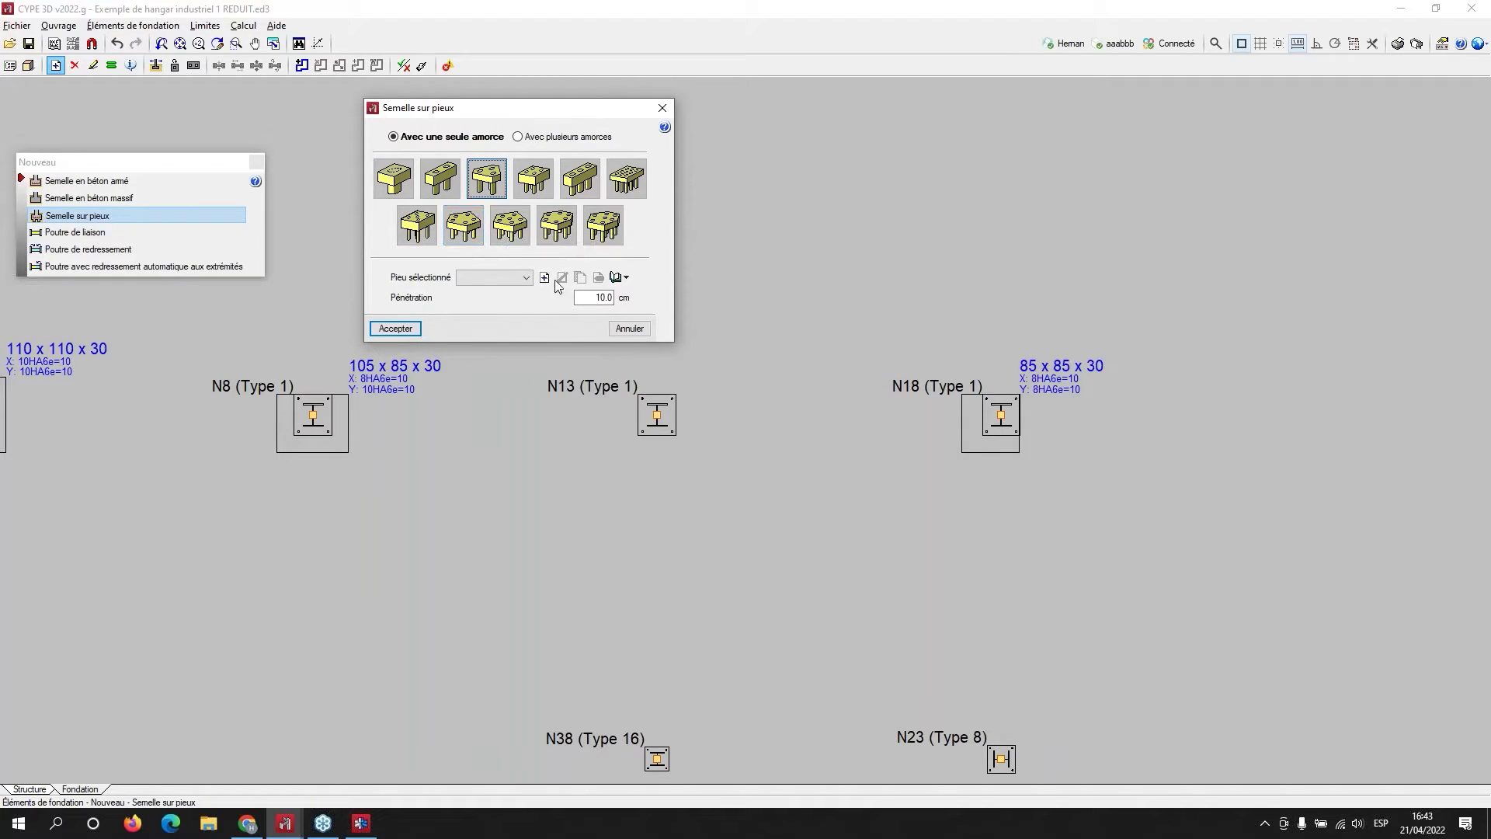
pyautogui.click(545, 278)
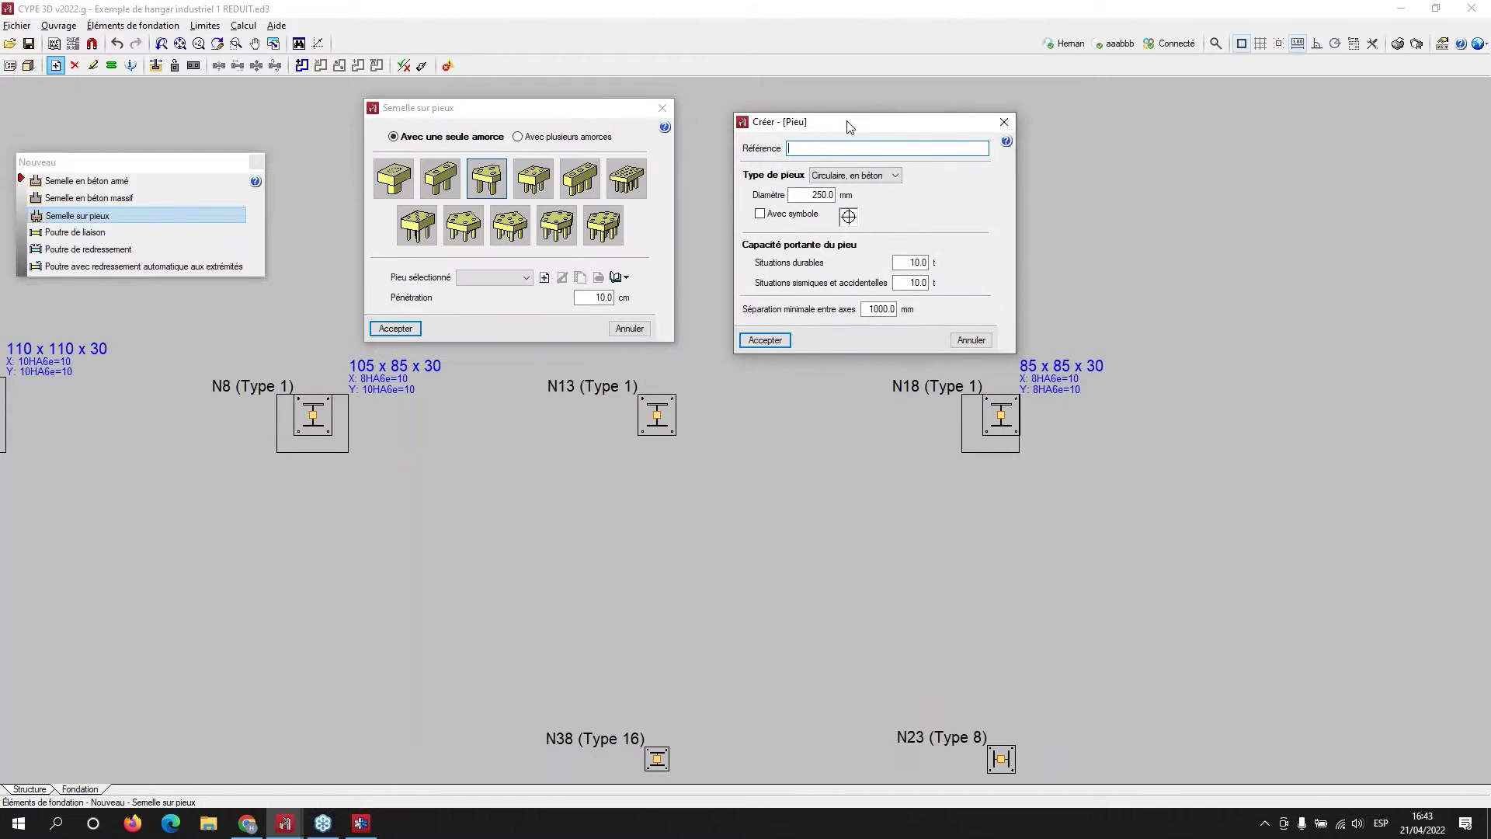
pyautogui.write('aaa')
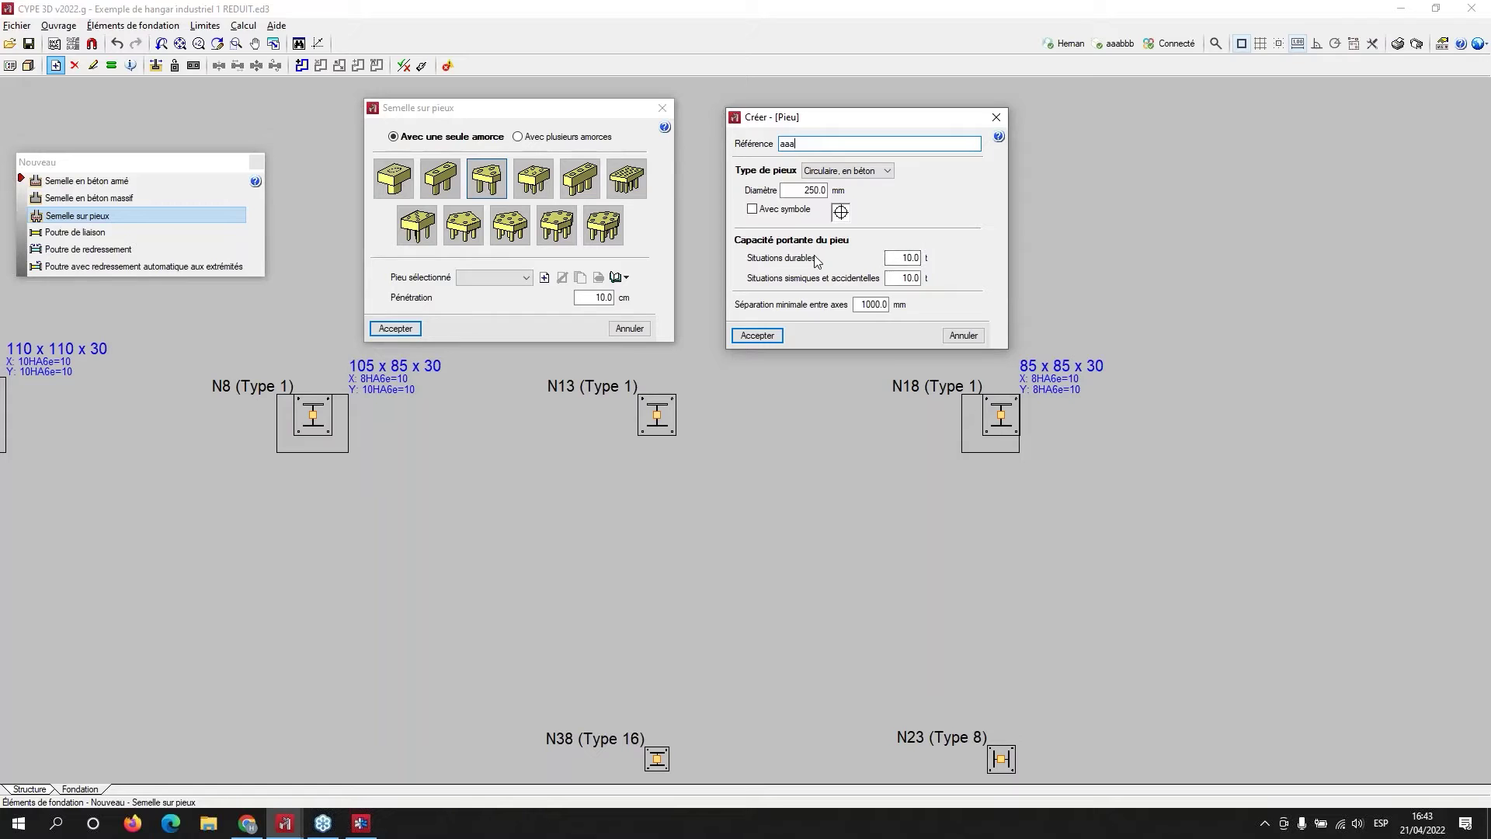
pyautogui.moveTo(846, 247)
pyautogui.click(750, 338)
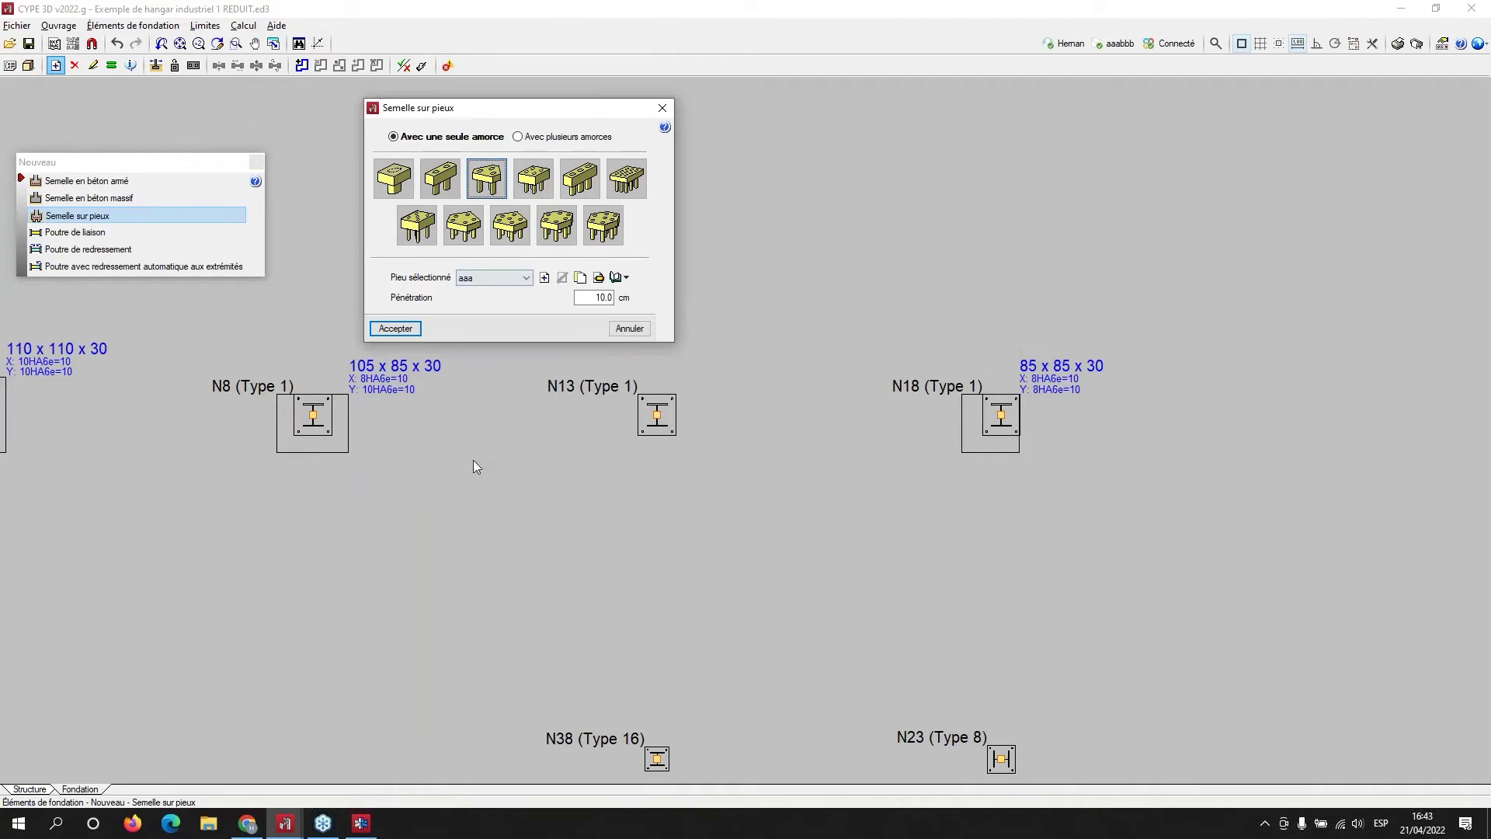
# - Accept the pile cap settings and place the three-pile cap centred on column N23
pyautogui.click(400, 332)
pyautogui.moveTo(1006, 757); pyautogui.dragTo(1088, 465, button='middle')
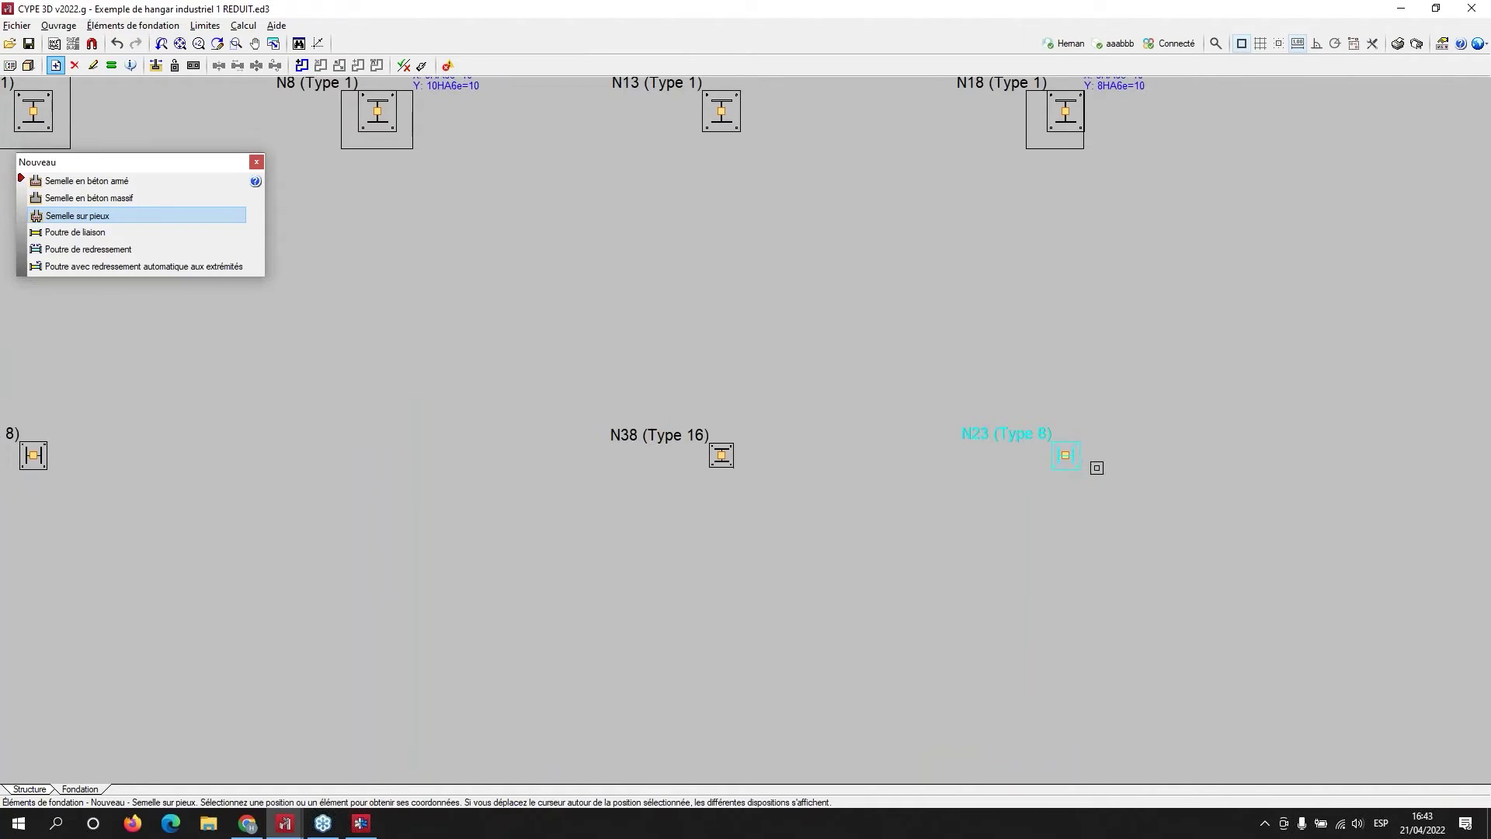
pyautogui.click(1068, 459)
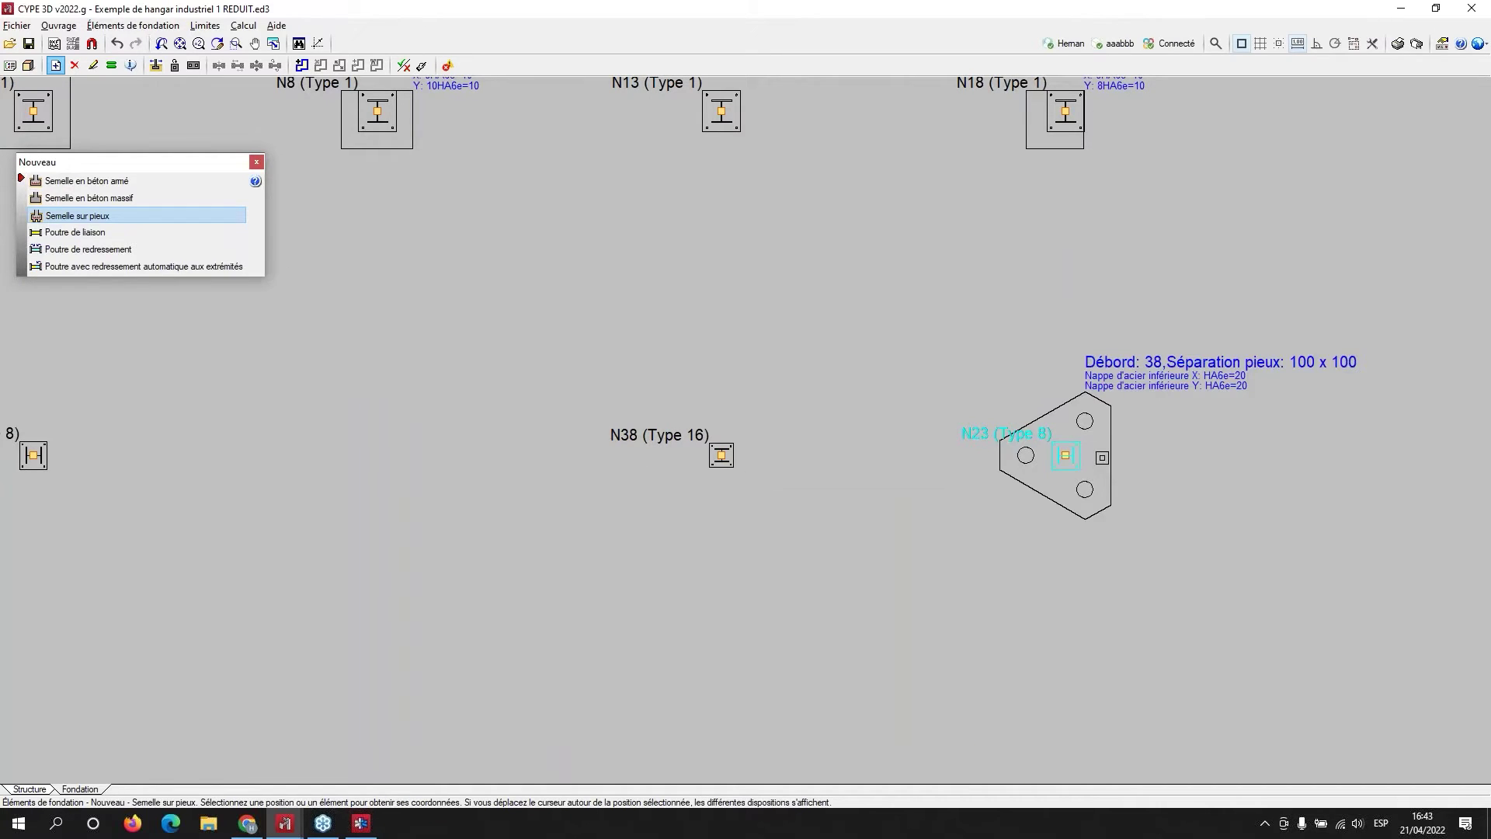
pyautogui.scroll(3, 1141, 521)
pyautogui.moveTo(1142, 536); pyautogui.dragTo(1052, 469, button='middle')
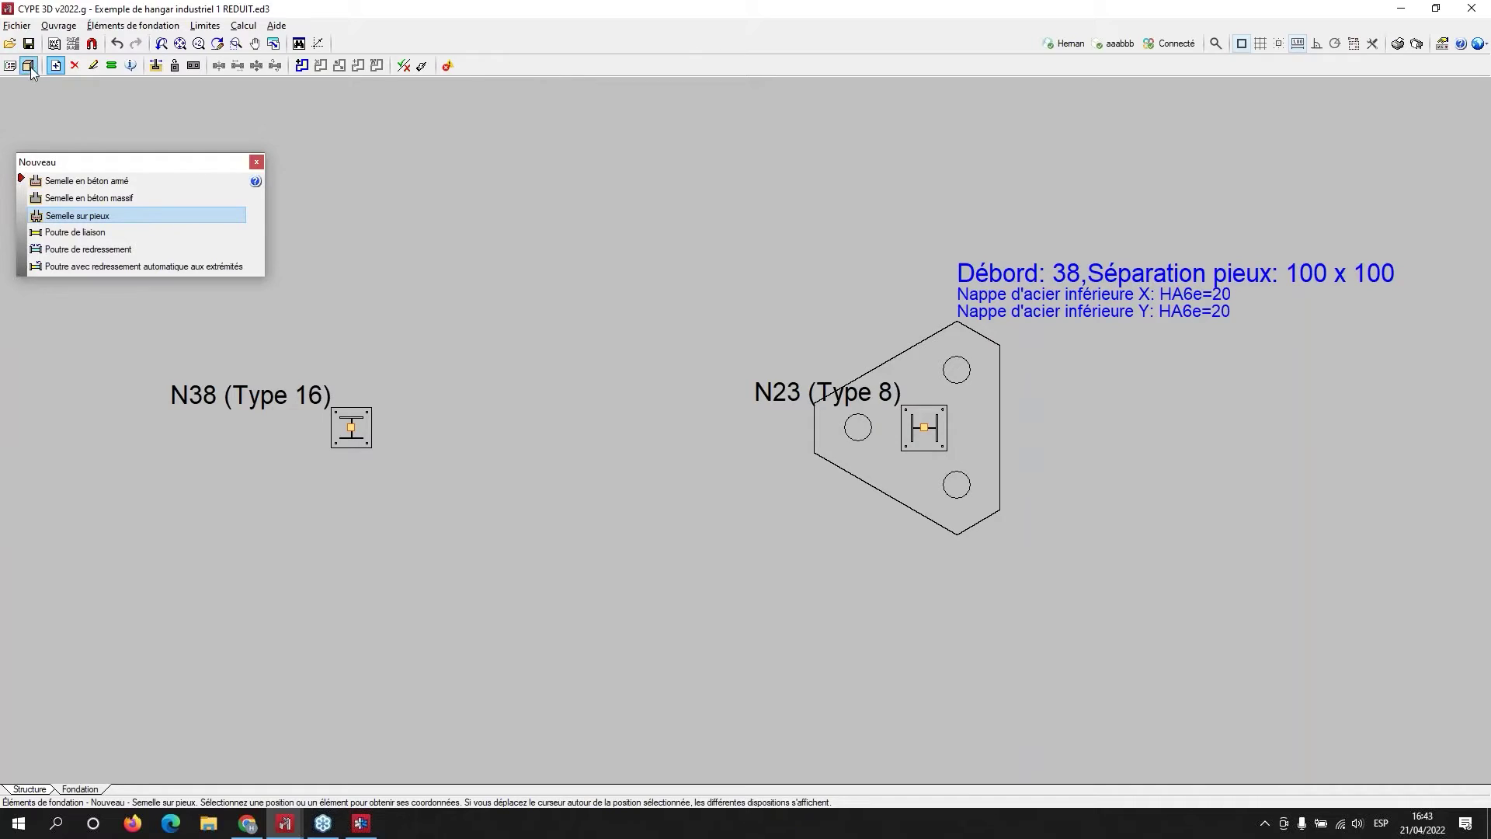
# - Examine the new footings and the pile cap under the columns in the 3D model, and return to the foundation plan
pyautogui.scroll(-2, 719, 413)
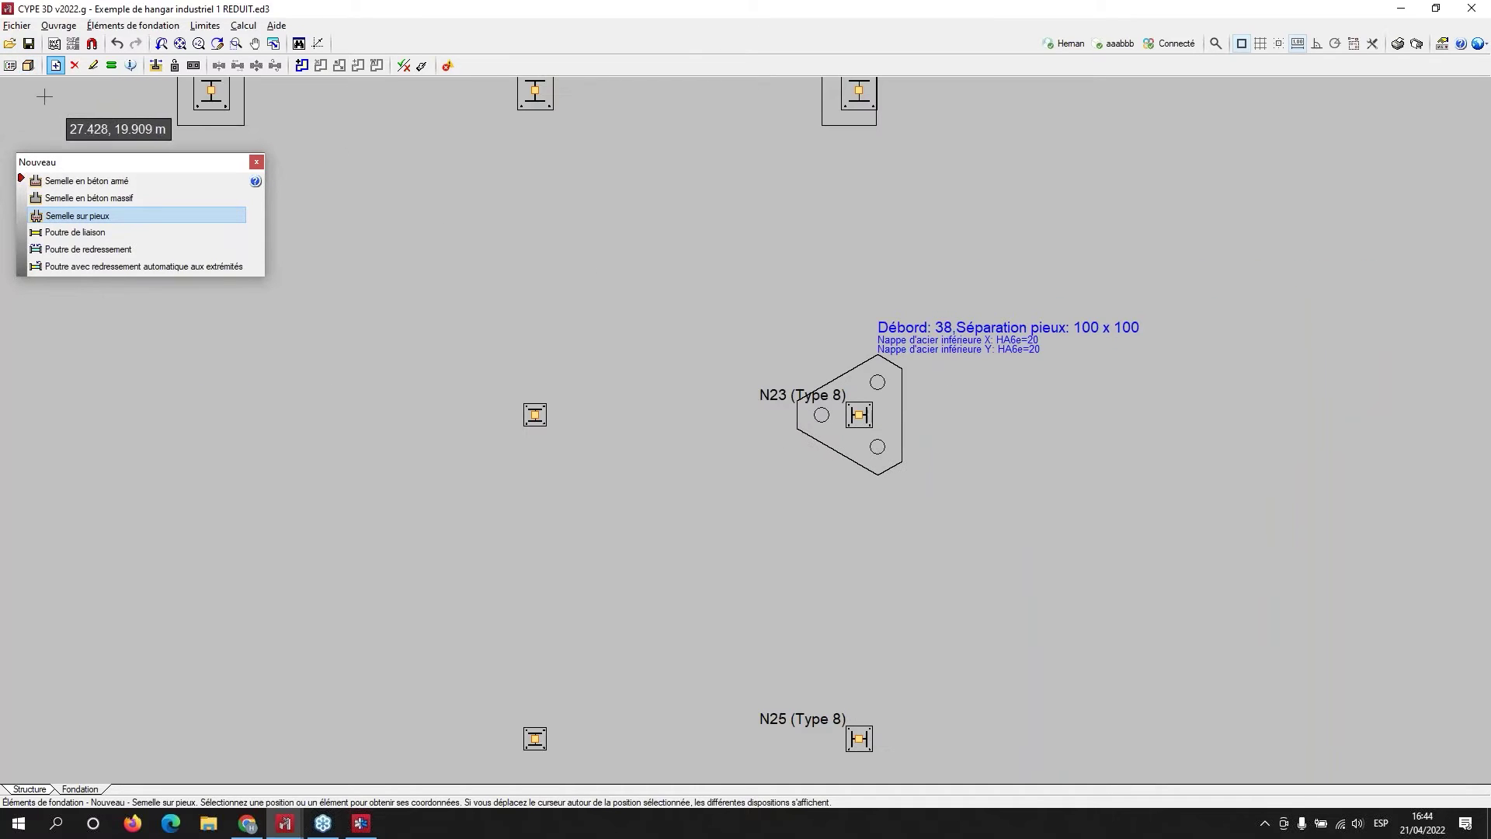
pyautogui.click(28, 65)
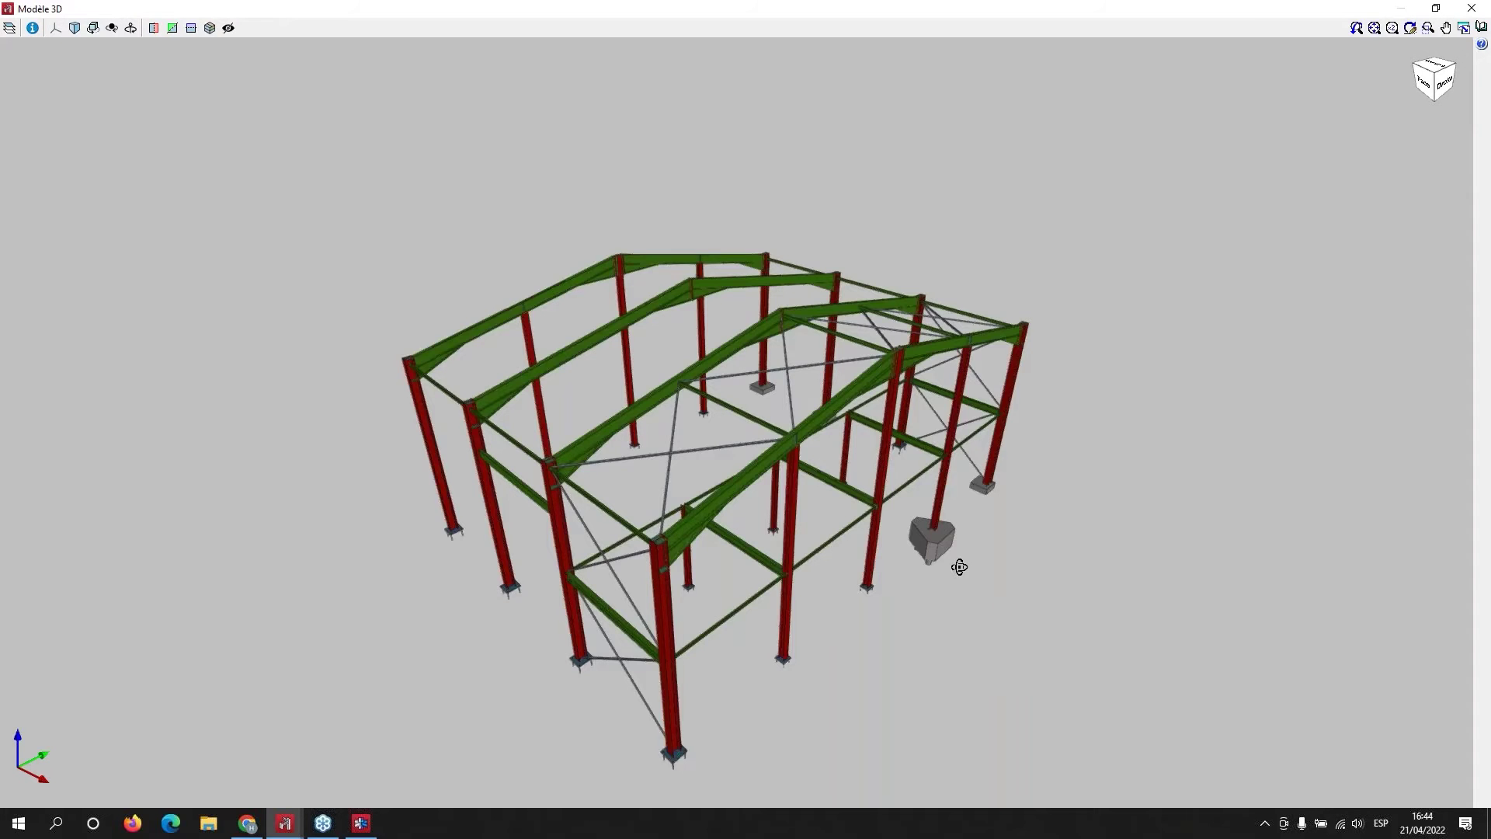
pyautogui.moveTo(959, 567); pyautogui.dragTo(366, 688)
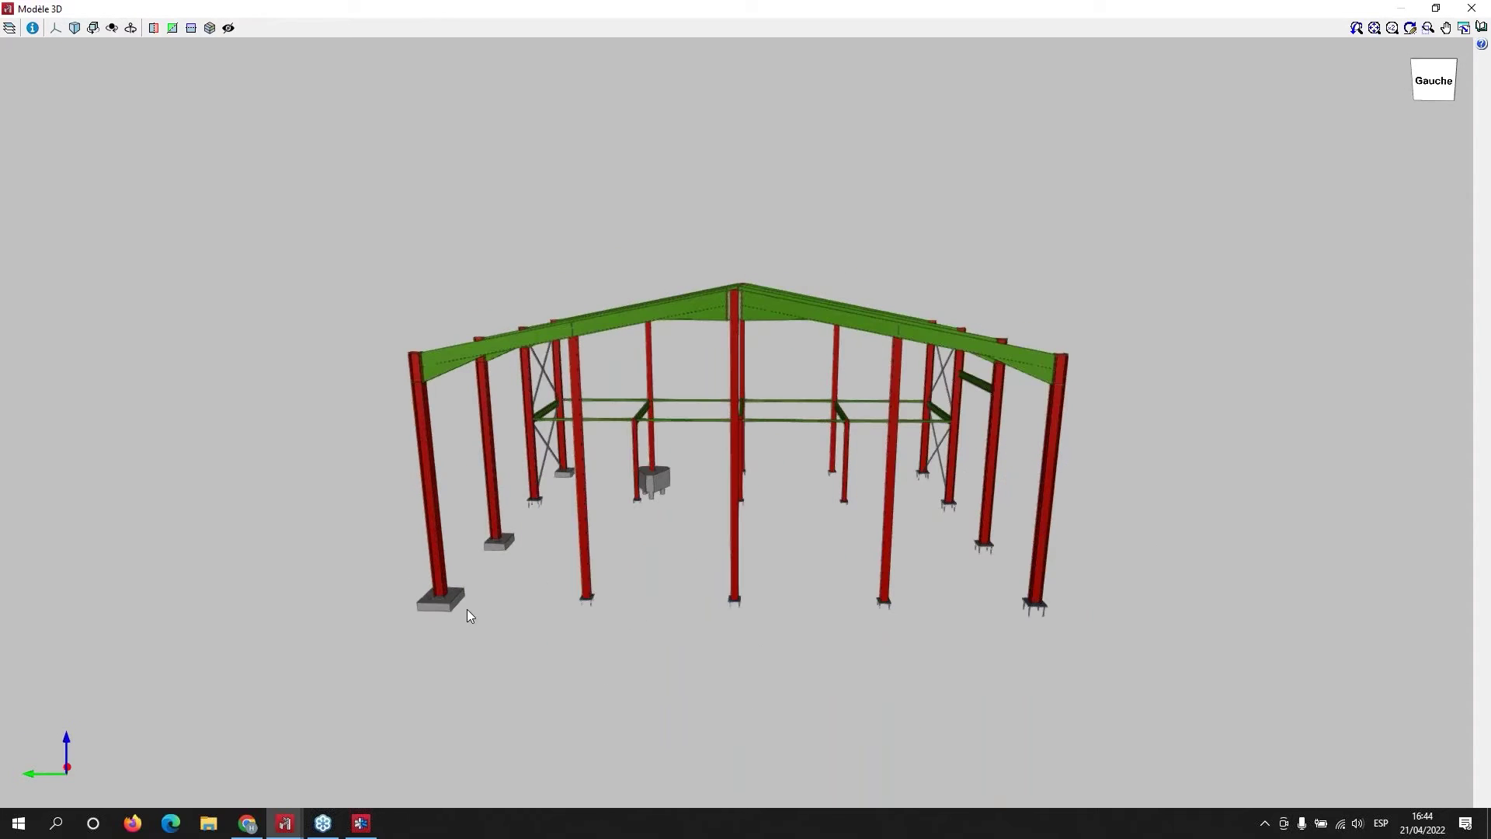
pyautogui.scroll(1, 423, 589)
pyautogui.scroll(4, 438, 572)
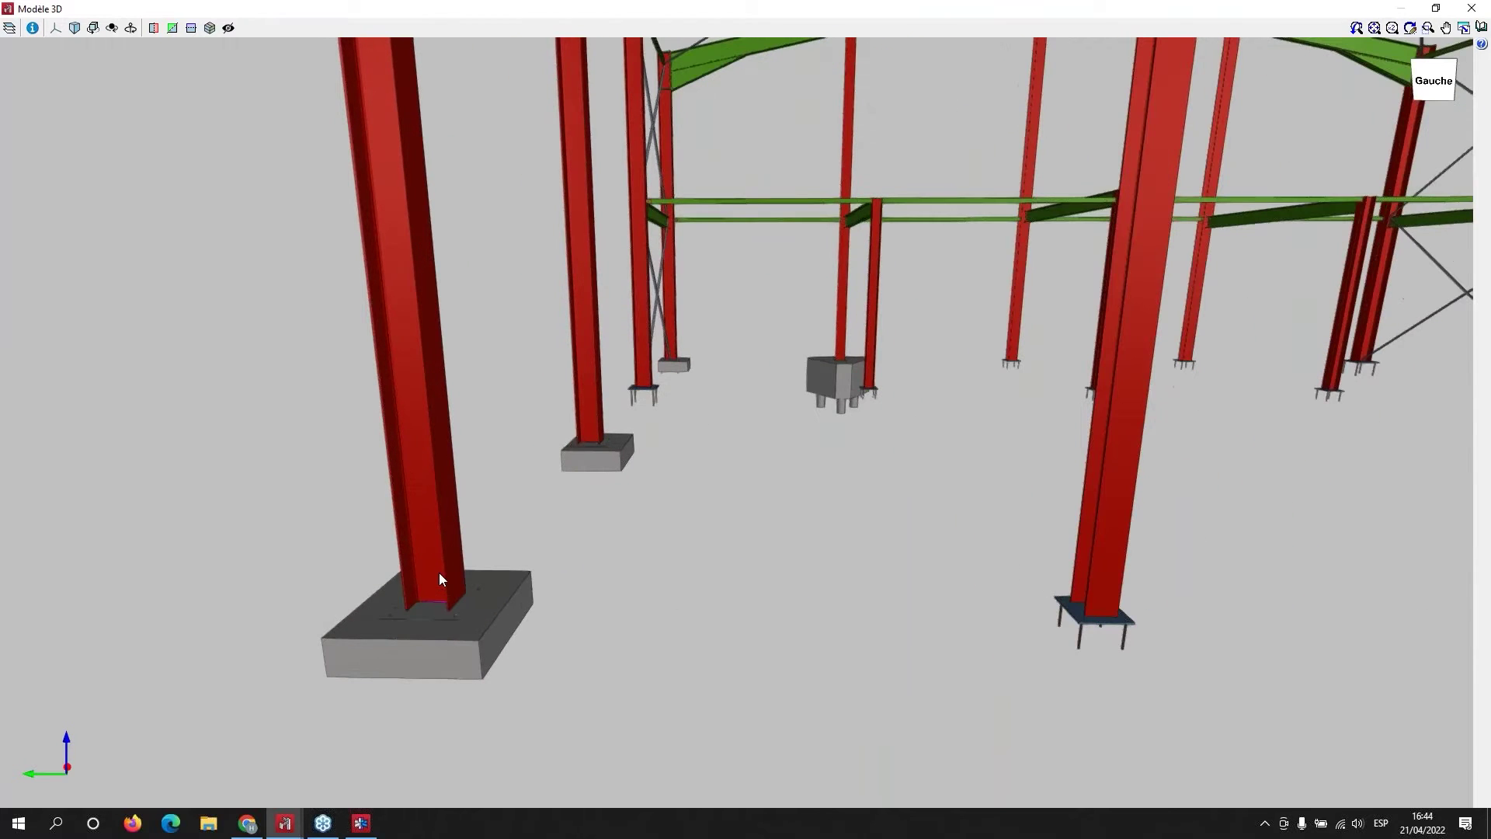
pyautogui.moveTo(598, 561); pyautogui.dragTo(734, 477)
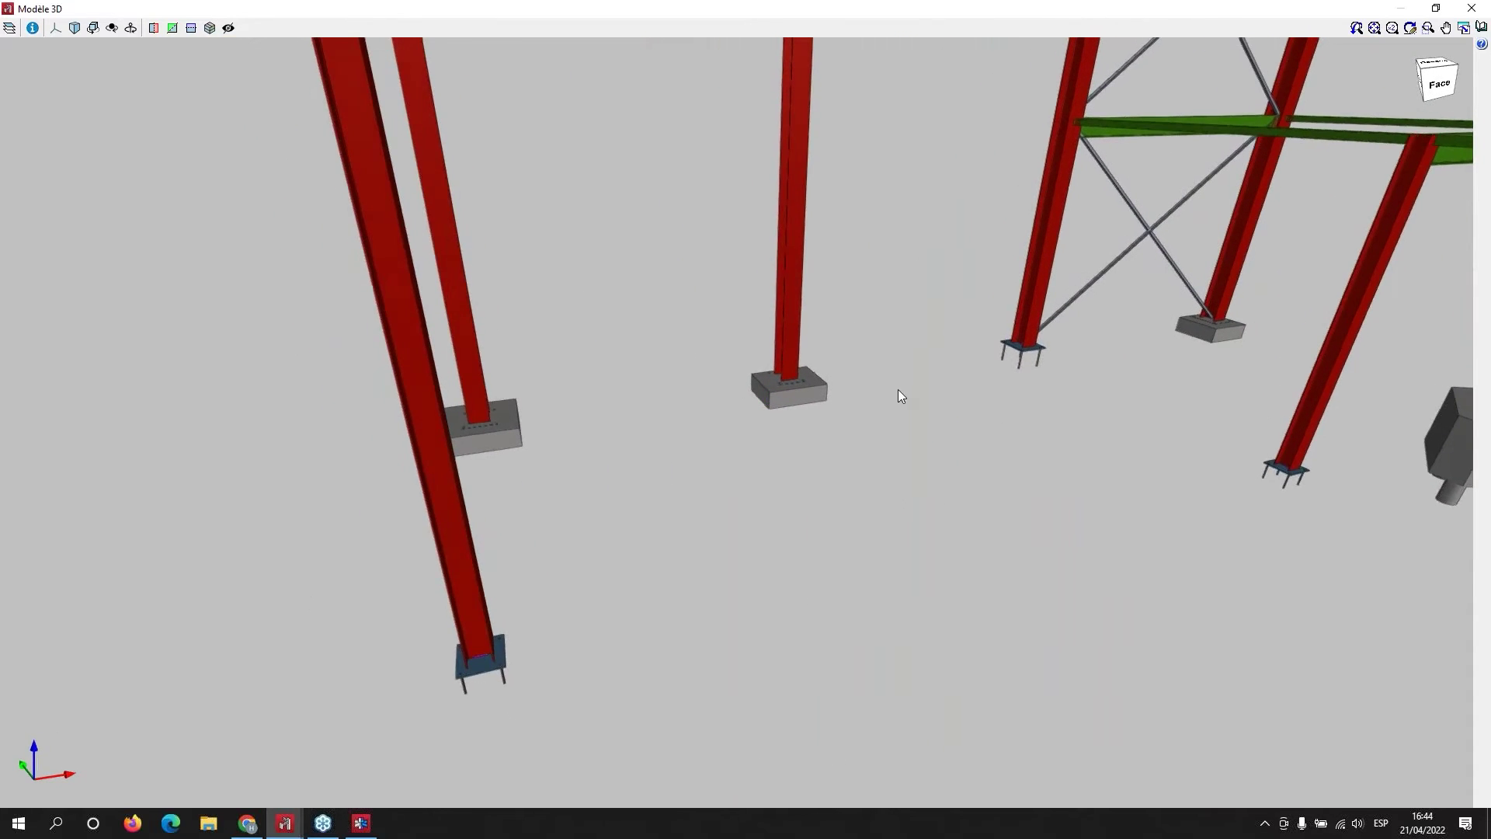
pyautogui.scroll(4, 860, 391)
pyautogui.scroll(5, 876, 443)
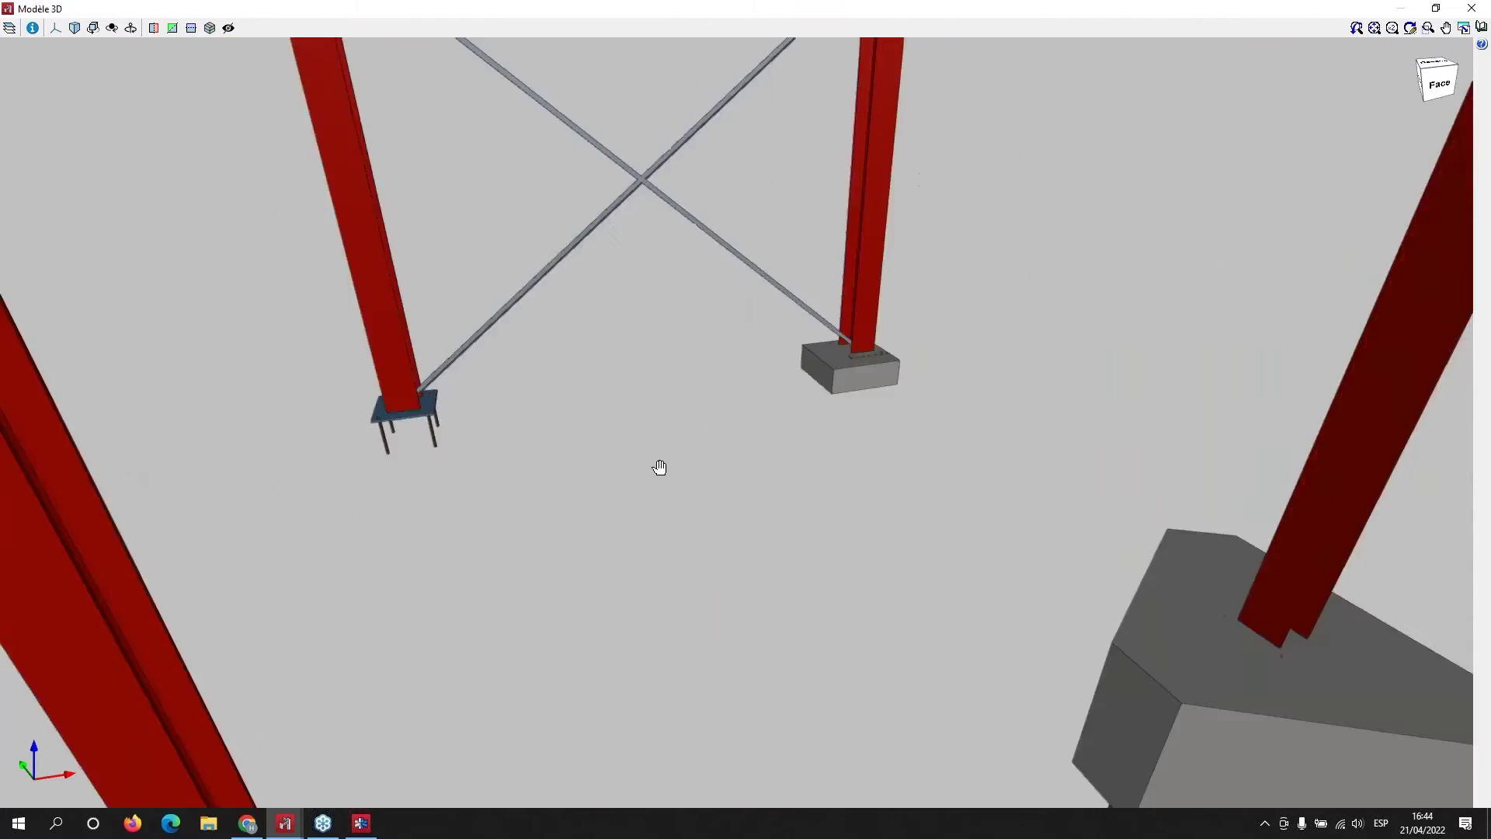
pyautogui.moveTo(699, 493); pyautogui.dragTo(793, 368, button='middle')
pyautogui.click(1485, 8)
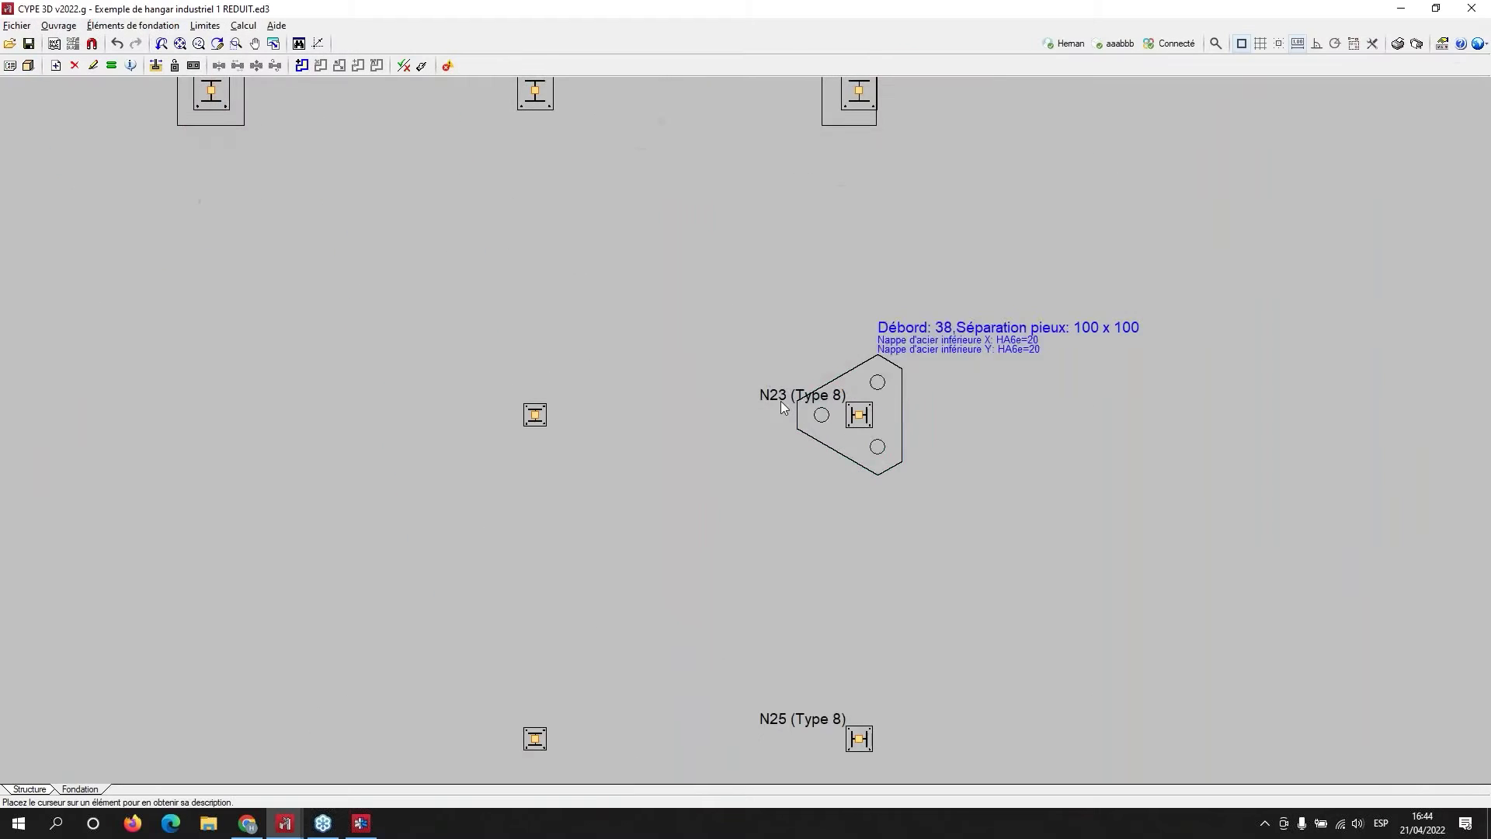
# - Add a reinforced concrete footing with a single column stub, using the centred pyramidal type, and place it centred on column N13
pyautogui.scroll(-5, 781, 397)
pyautogui.scroll(3, 756, 343)
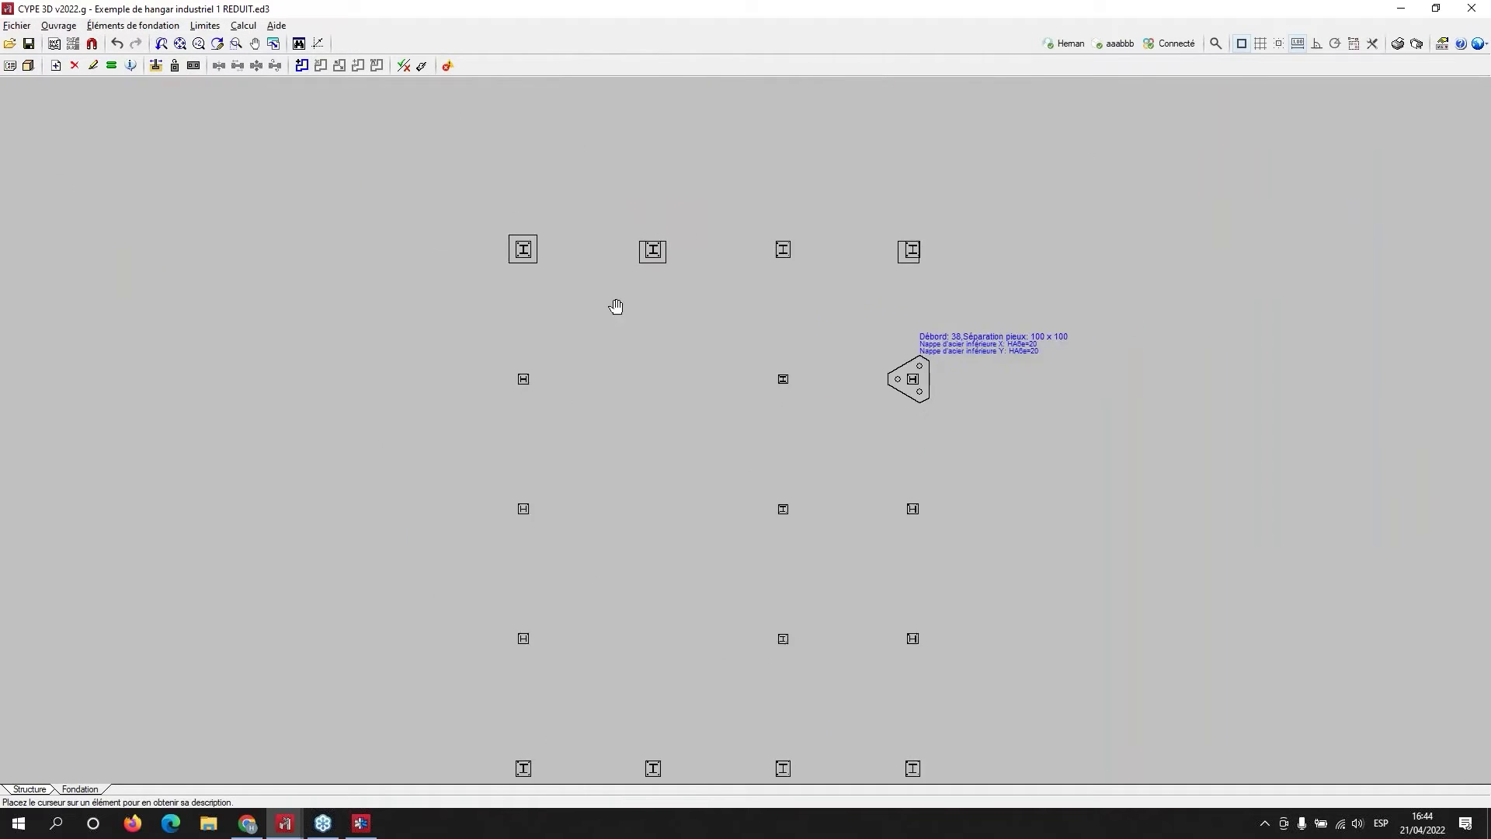
pyautogui.click(128, 26)
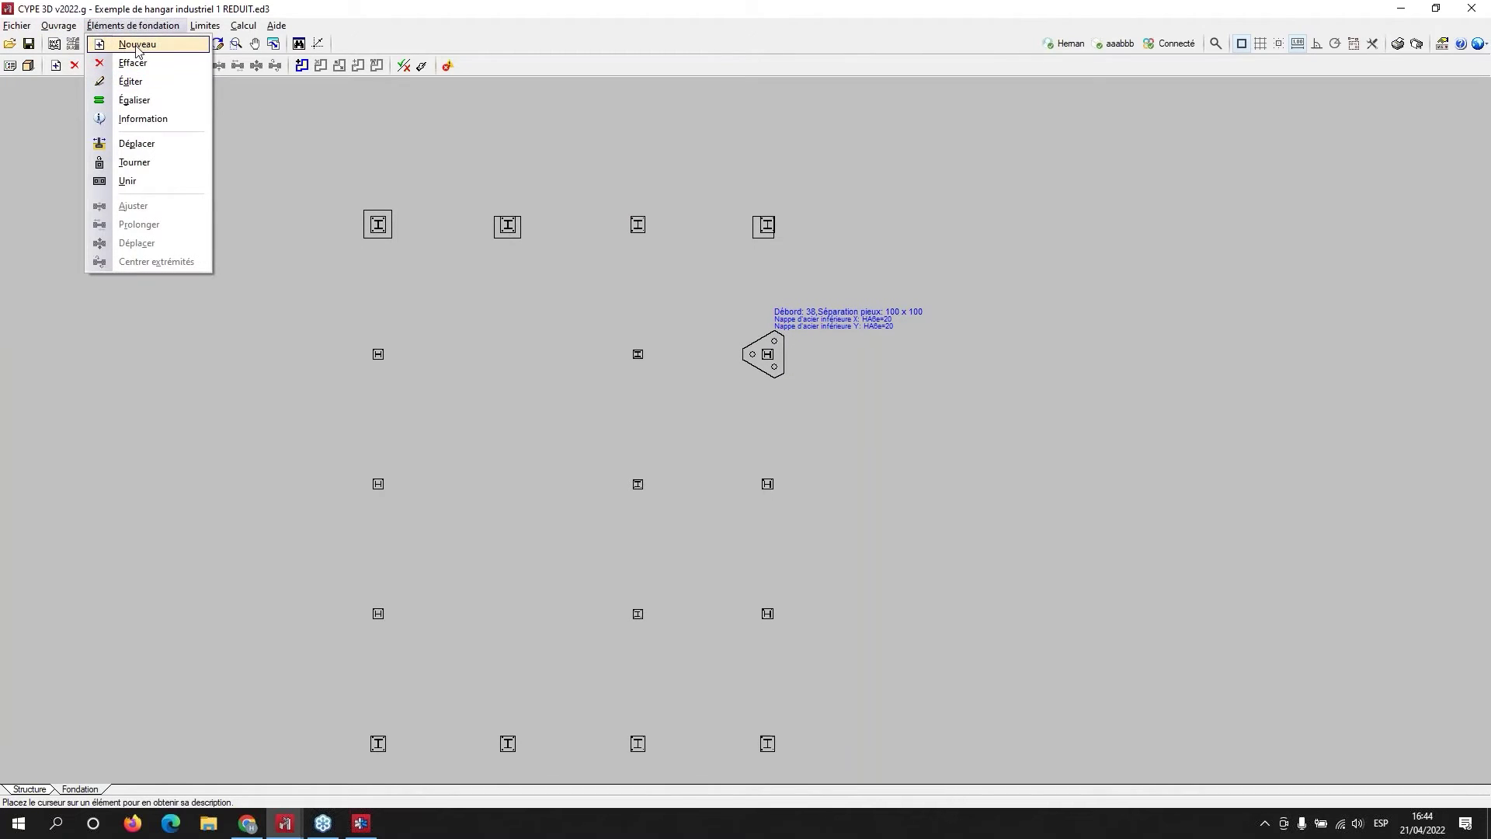
pyautogui.click(136, 45)
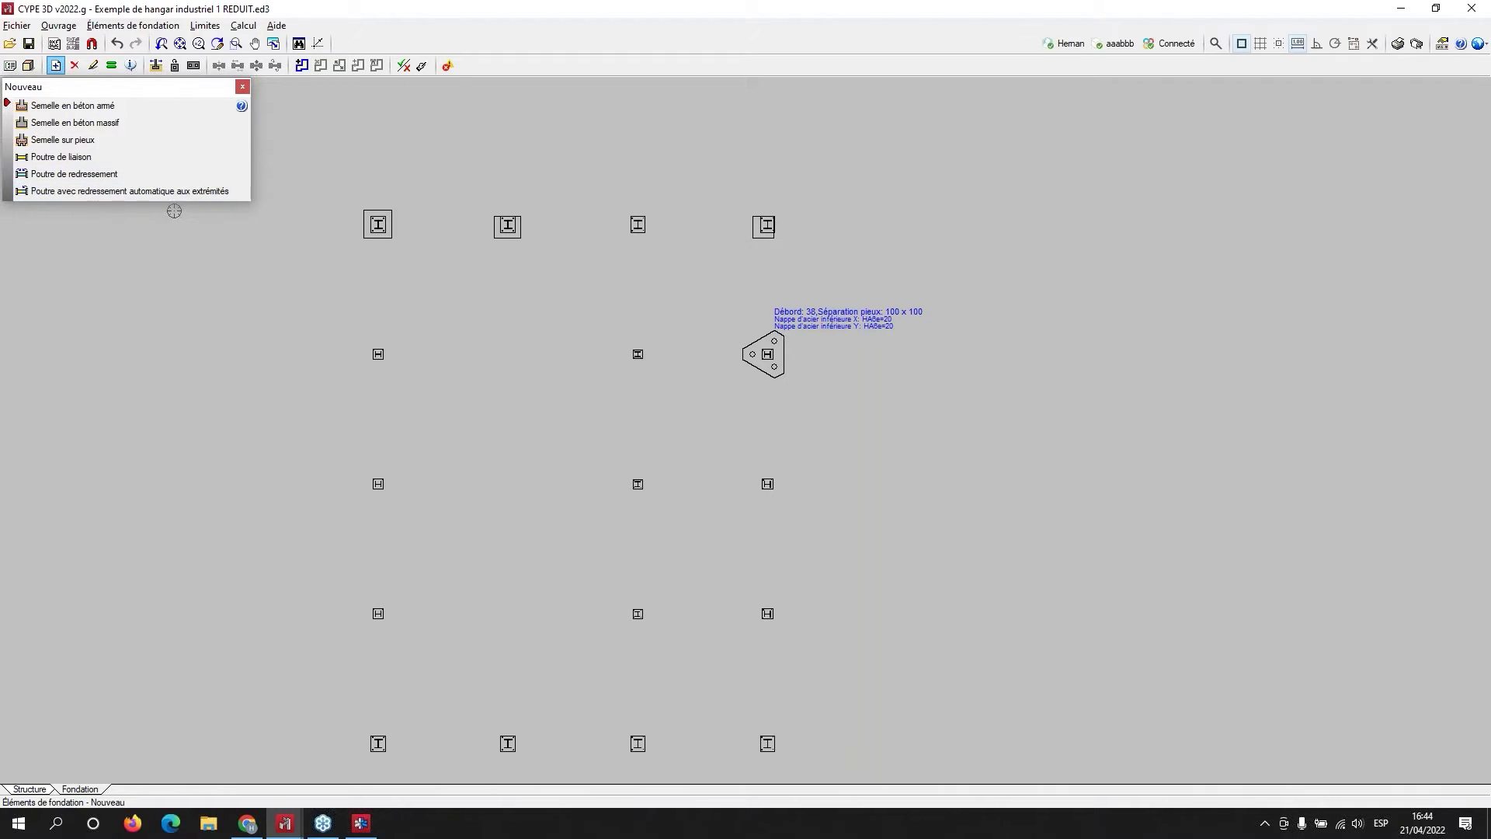
pyautogui.scroll(2, 423, 253)
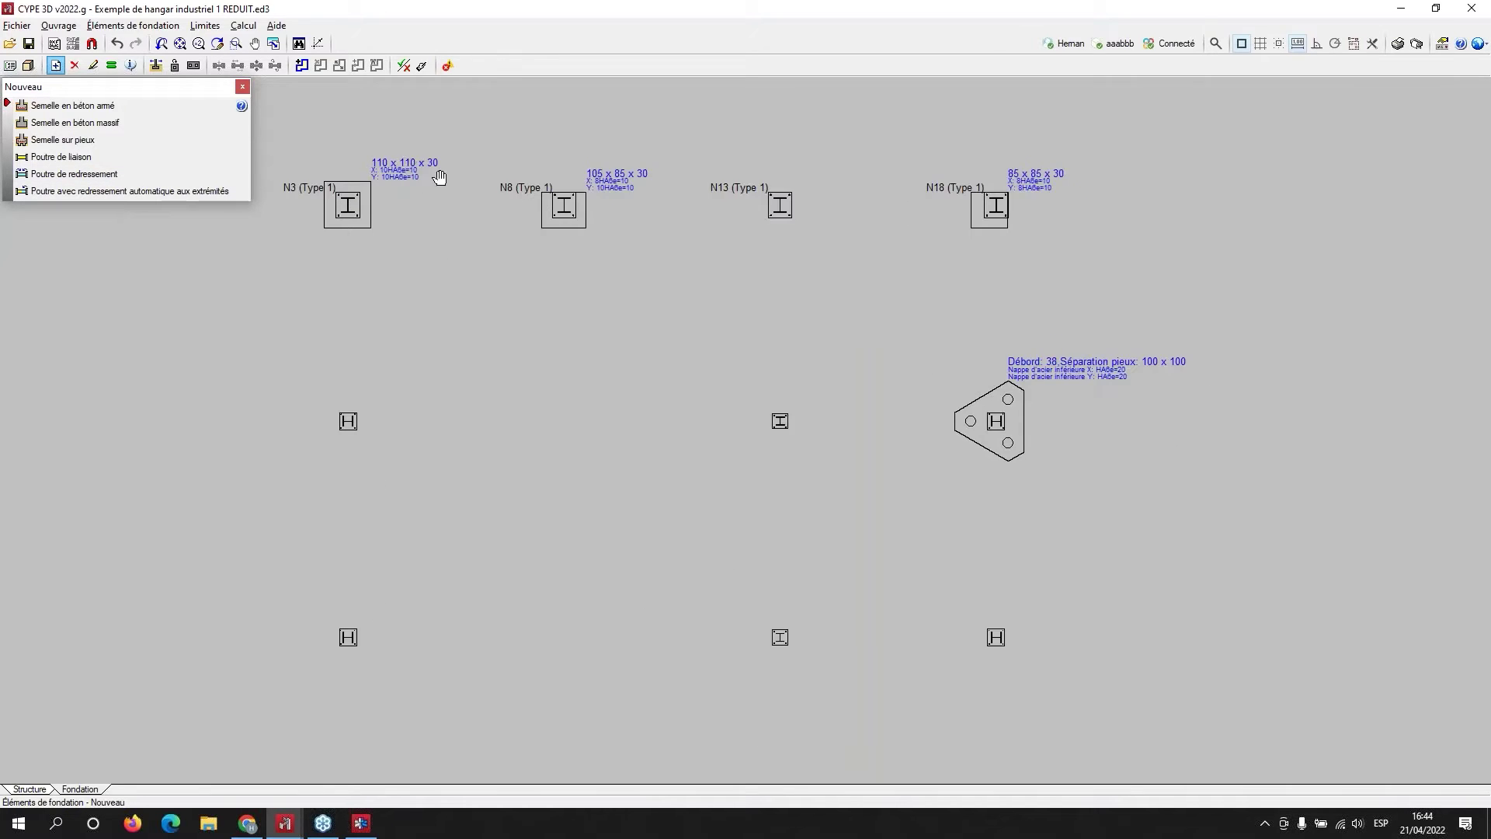
pyautogui.scroll(1, 983, 258)
pyautogui.scroll(1, 983, 257)
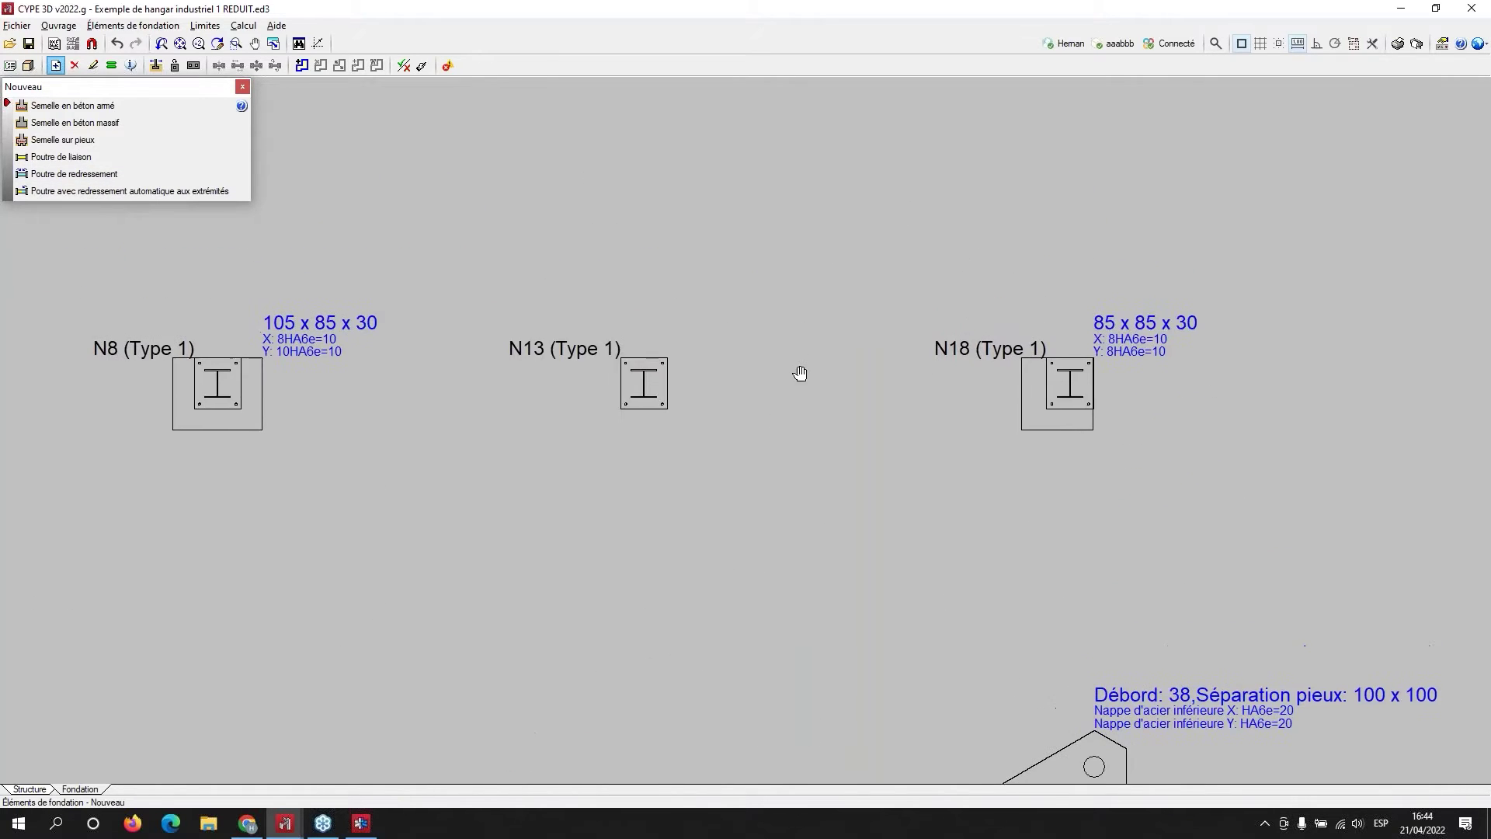
pyautogui.click(72, 107)
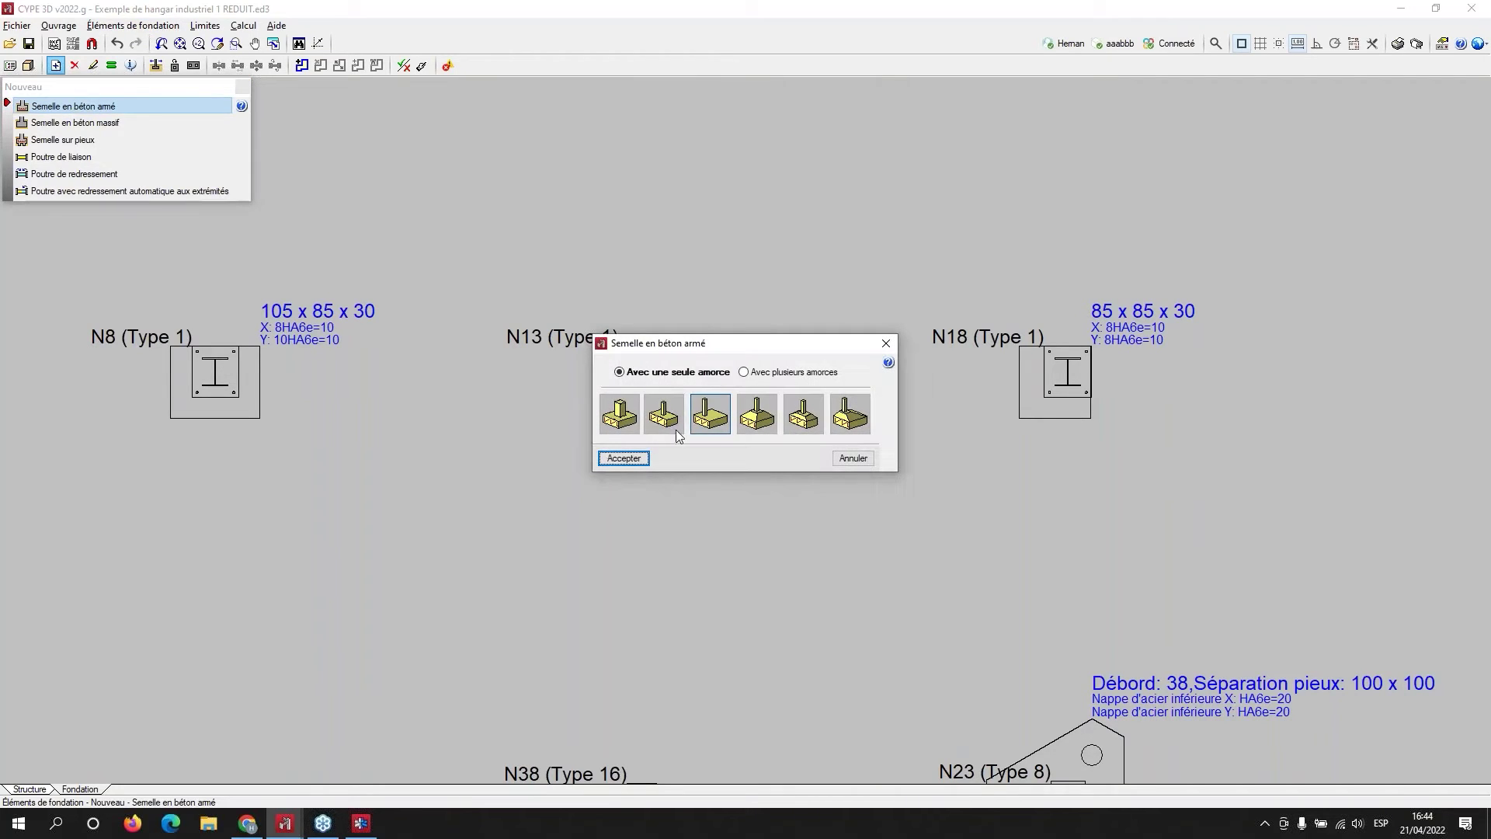
pyautogui.click(756, 419)
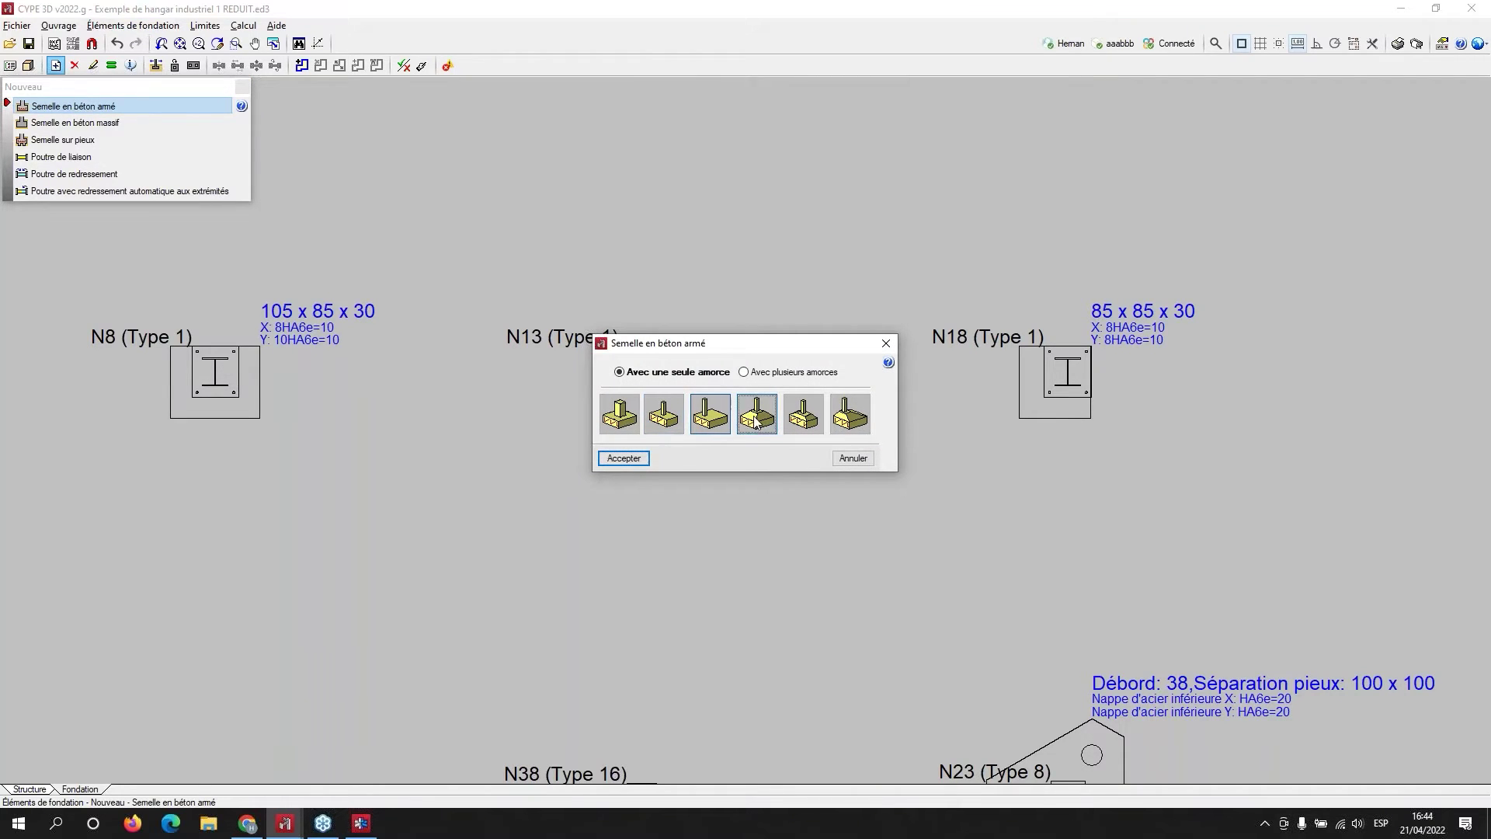
pyautogui.click(624, 459)
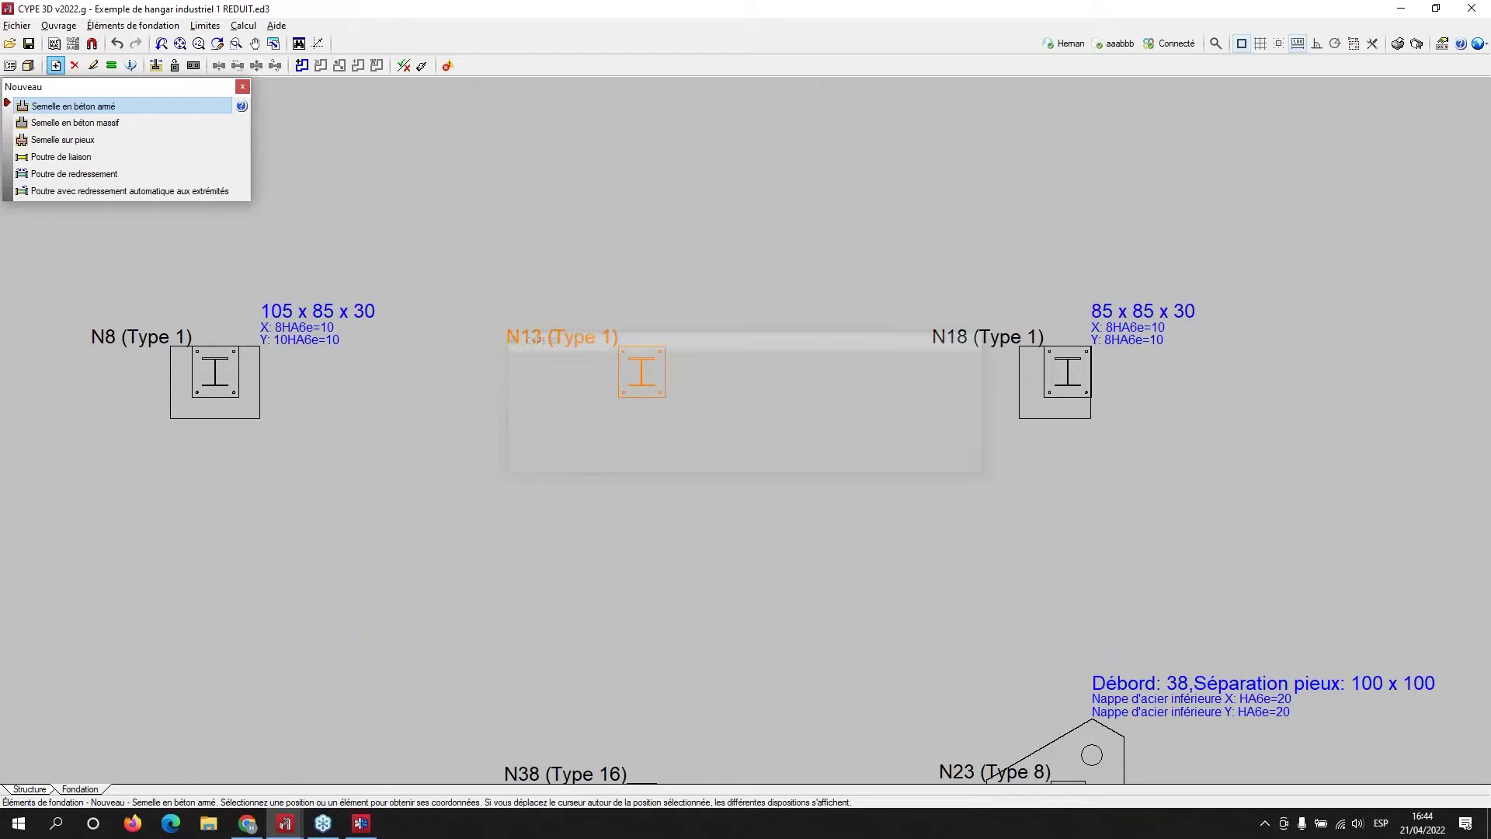
pyautogui.click(641, 371)
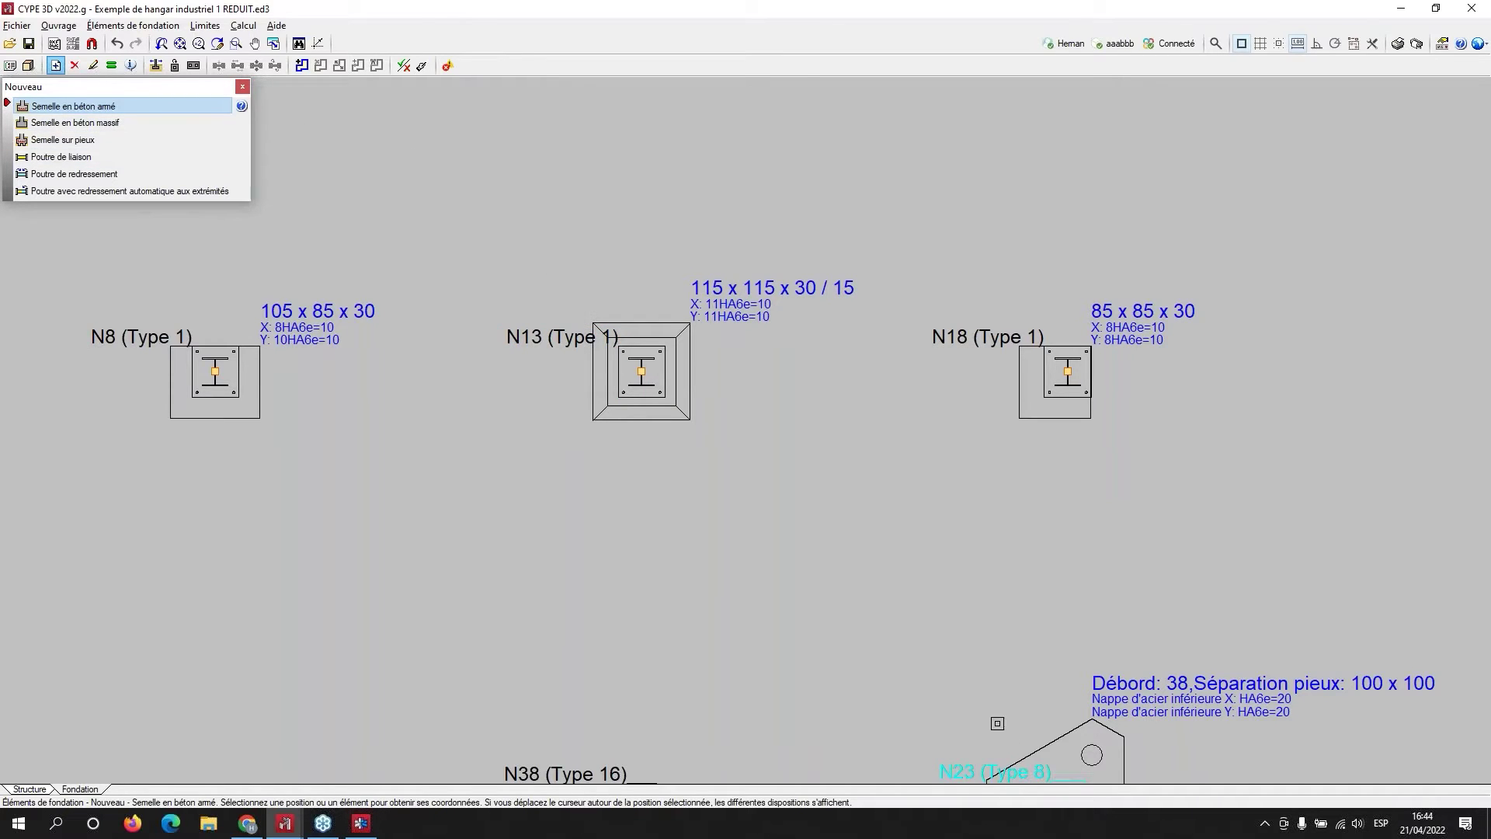
pyautogui.moveTo(552, 603); pyautogui.dragTo(928, 573, button='middle')
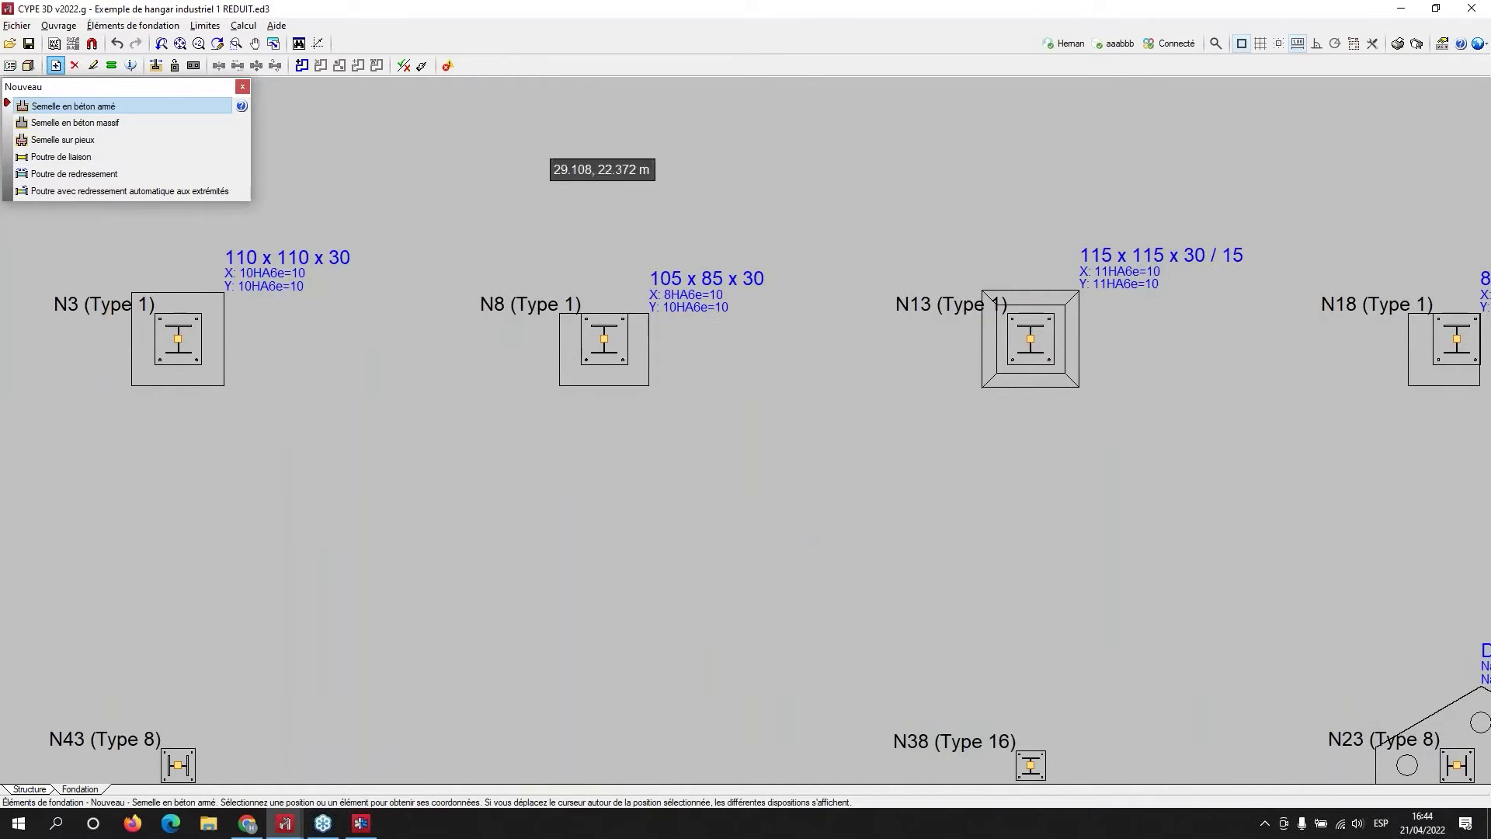
pyautogui.moveTo(473, 406); pyautogui.dragTo(291, 354, button='middle')
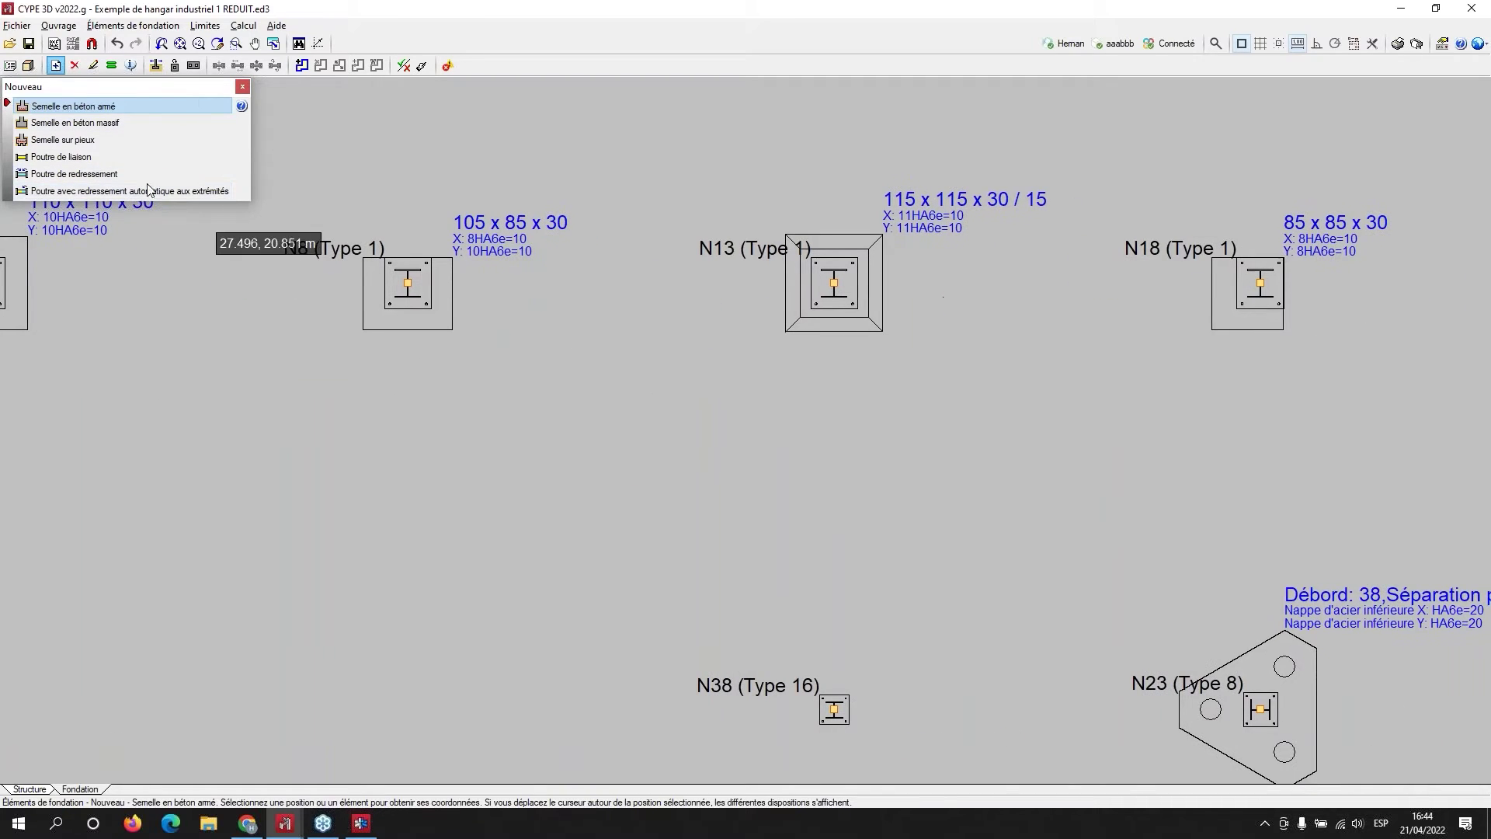
# - Add a tie beam with reference LL.1, 40x40, connecting the footings of columns N3 and N8
pyautogui.click(62, 157)
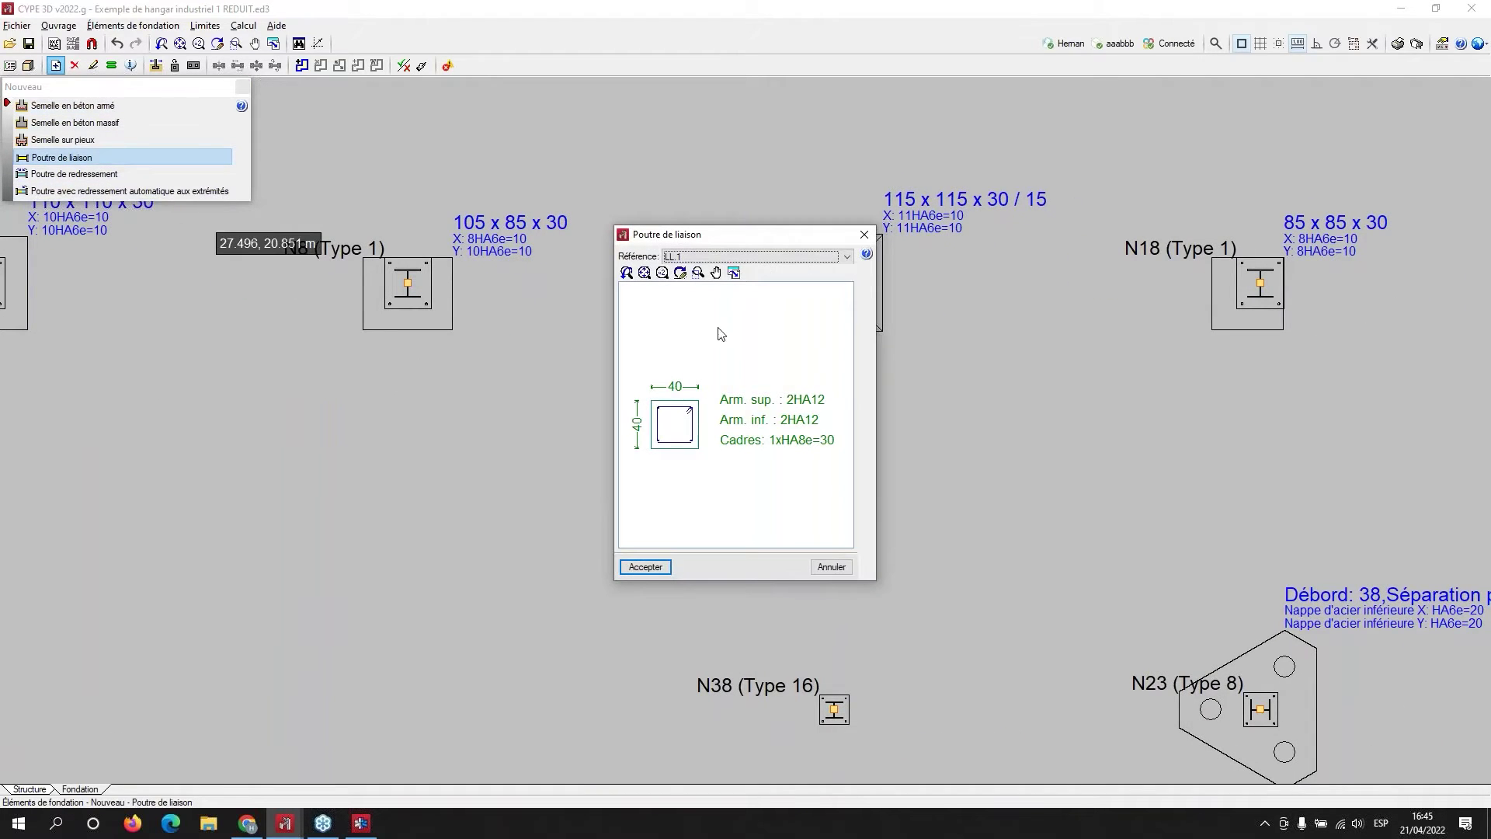
pyautogui.click(651, 572)
pyautogui.scroll(-3, 650, 571)
pyautogui.moveTo(594, 581); pyautogui.dragTo(635, 444, button='middle')
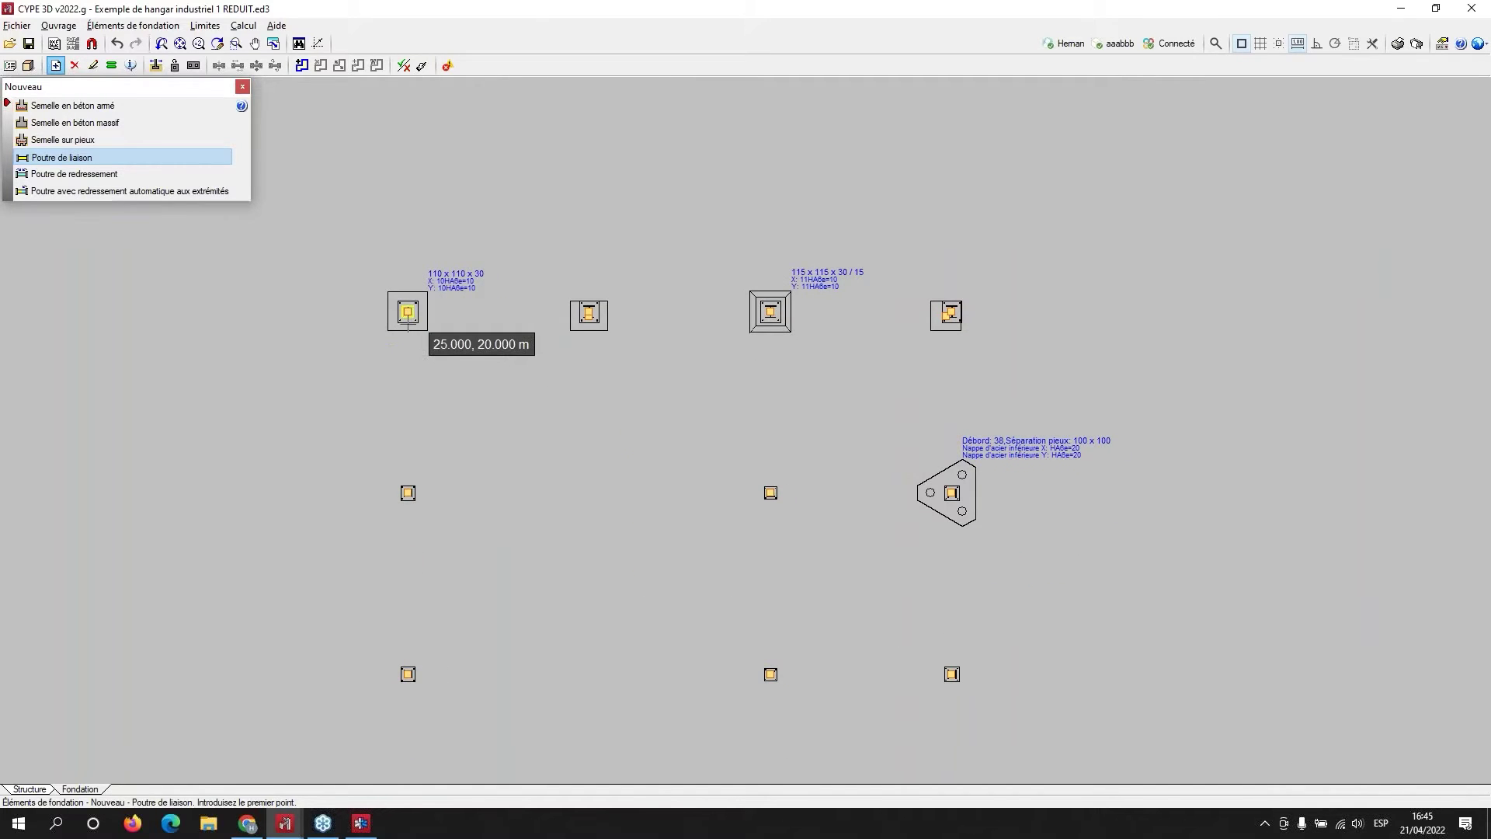
pyautogui.scroll(2, 407, 311)
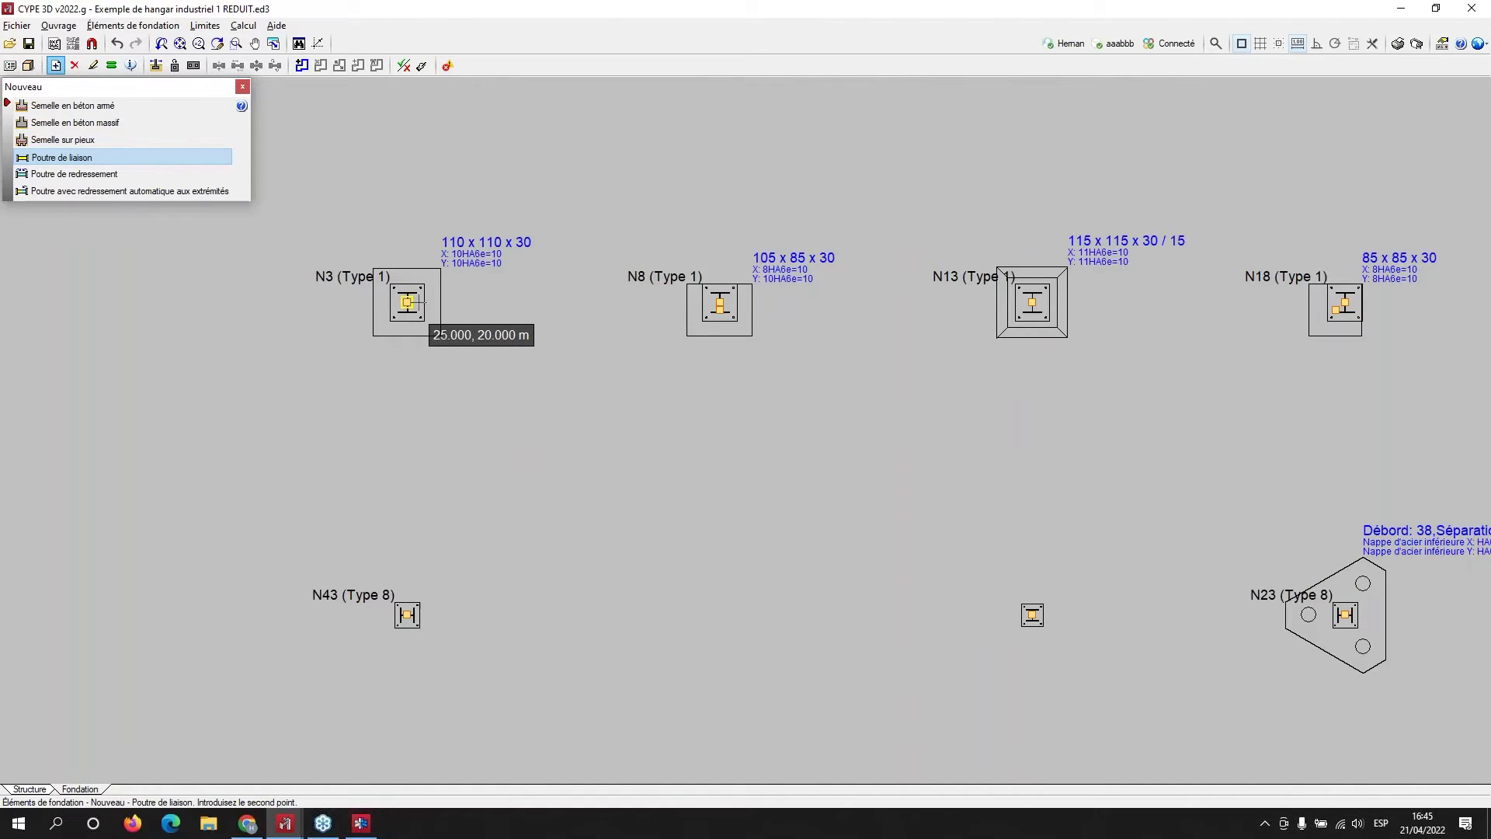
pyautogui.click(407, 302)
pyautogui.click(720, 305)
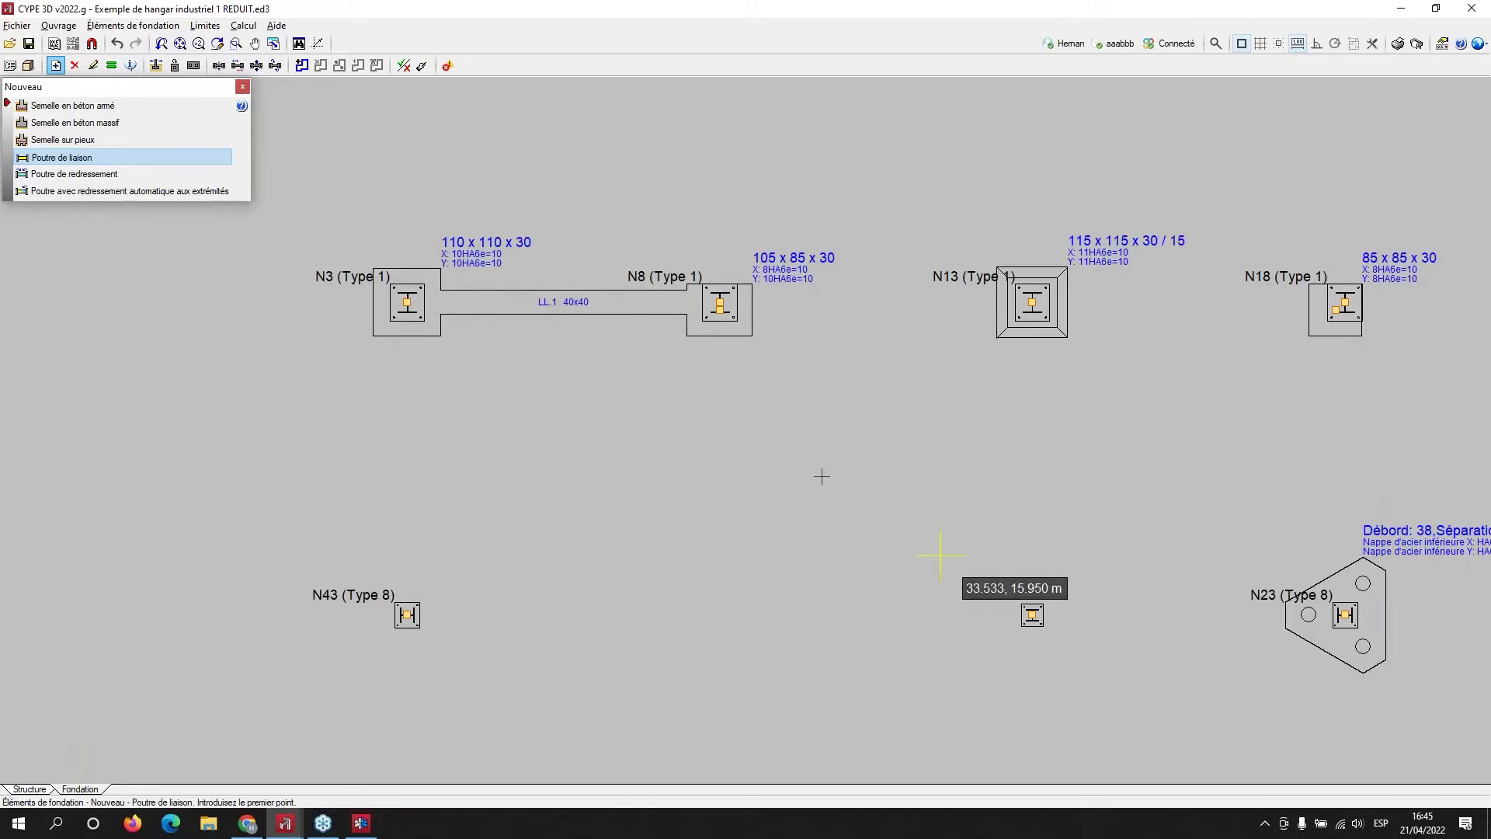
pyautogui.scroll(2, 484, 278)
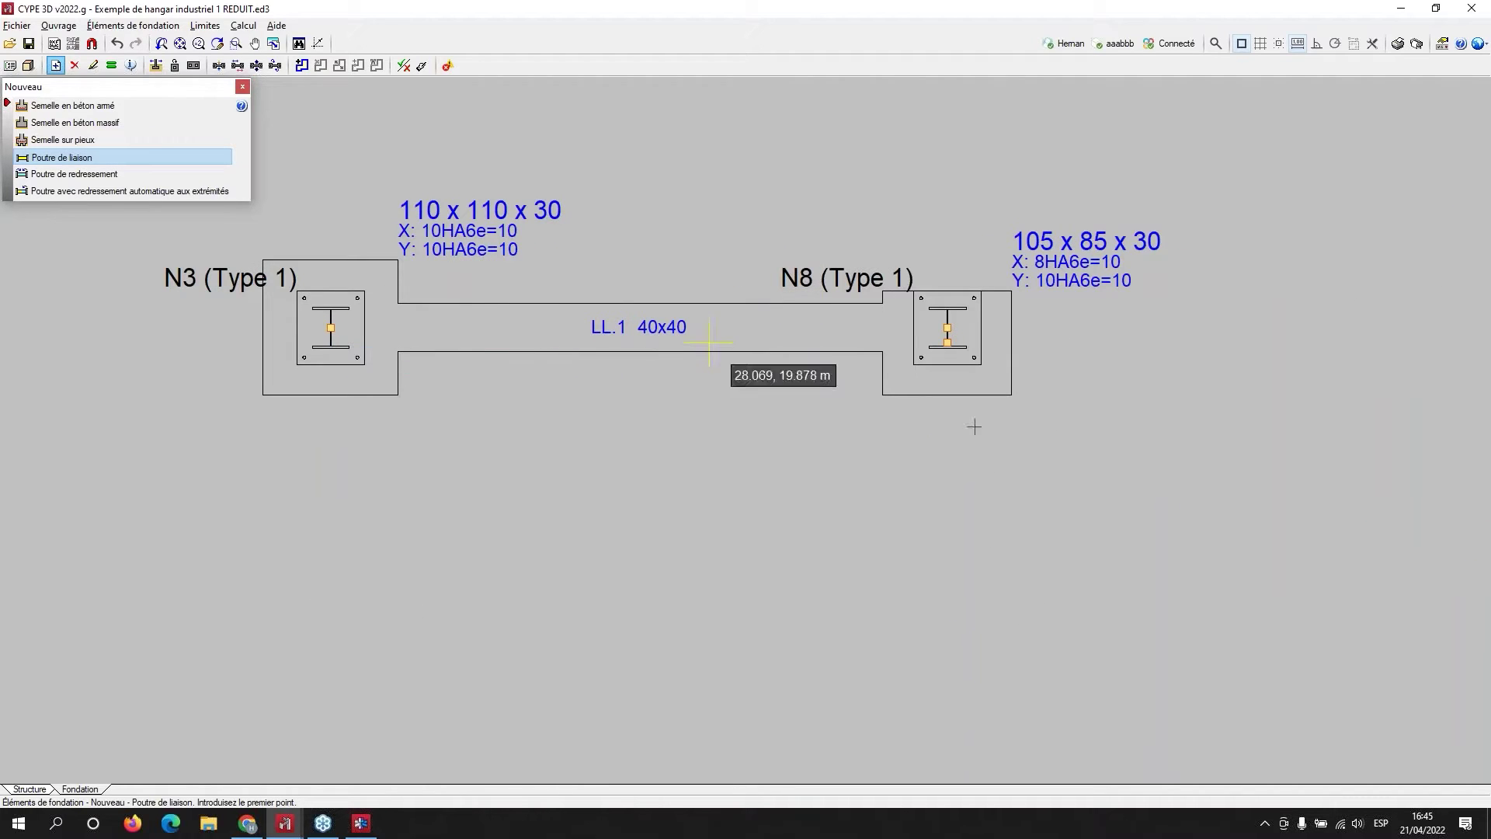
# - Add a strap beam with reference LL, 40x40, restraining both ends, between the footings of columns N13 and N18
pyautogui.moveTo(1383, 587); pyautogui.dragTo(932, 592, button='middle')
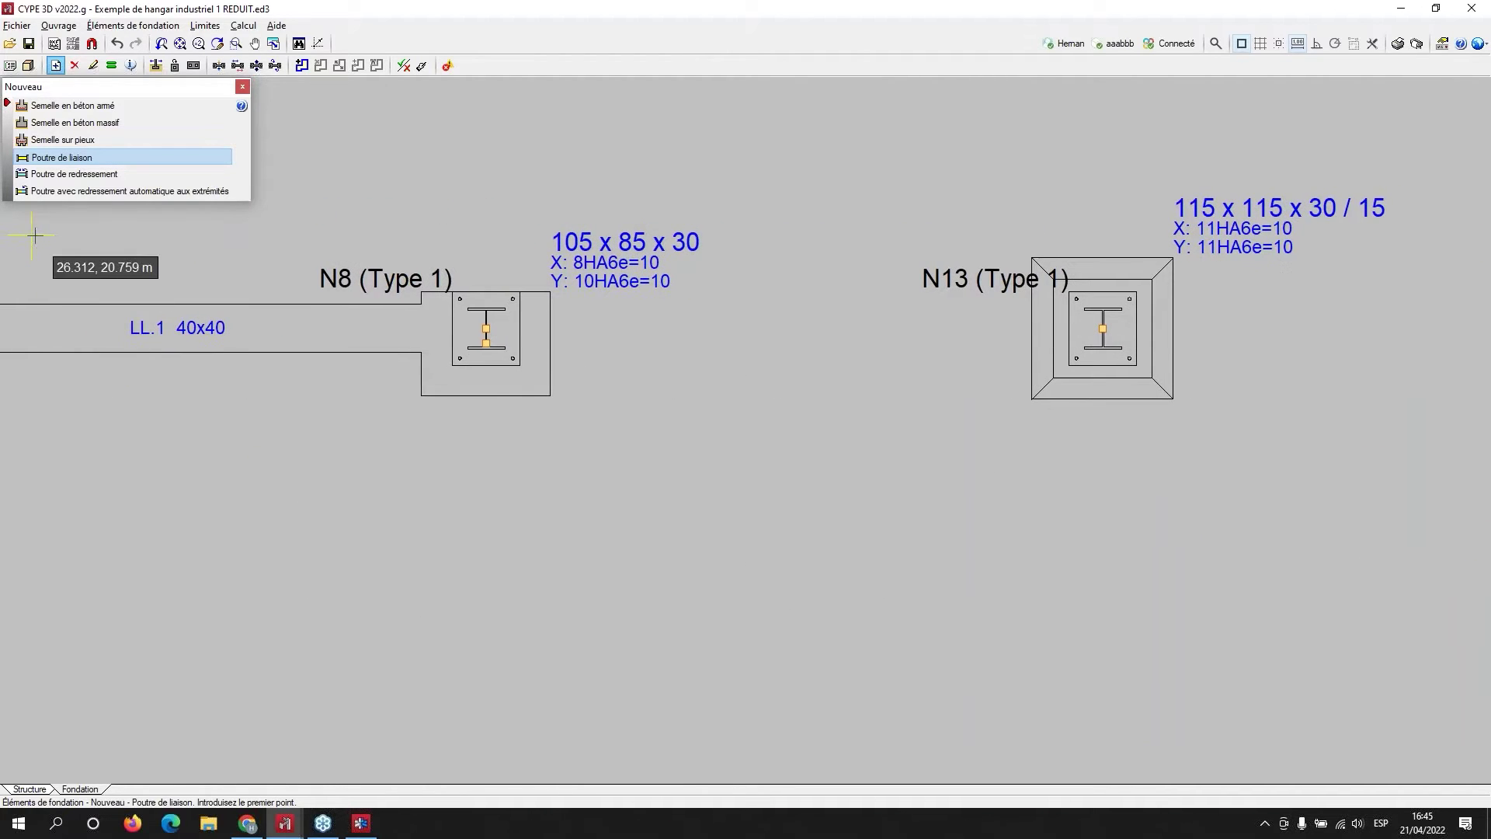
pyautogui.click(60, 176)
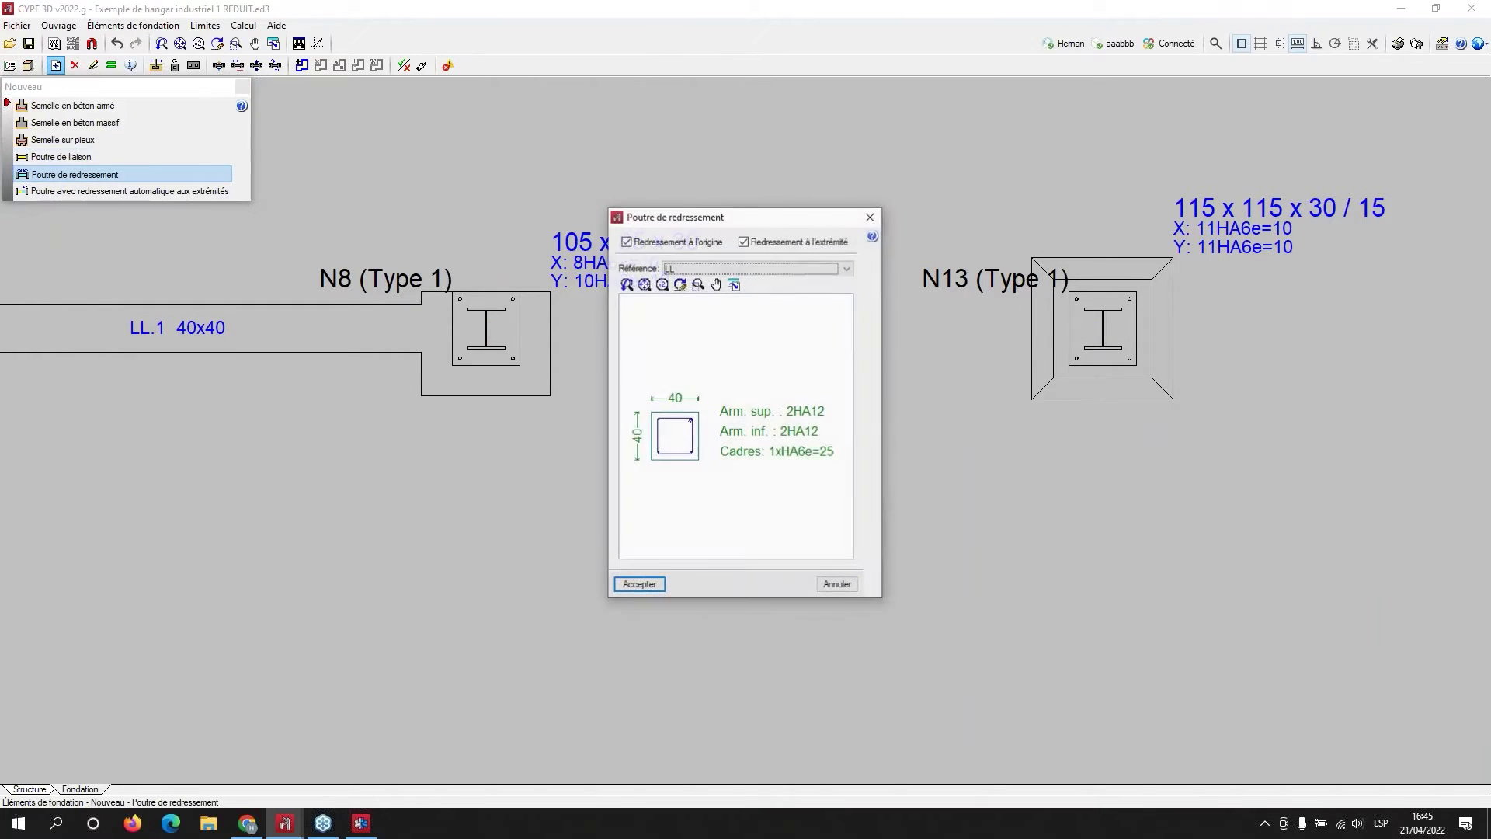
pyautogui.click(639, 585)
pyautogui.moveTo(1058, 552); pyautogui.dragTo(530, 533, button='middle')
pyautogui.scroll(-2, 530, 533)
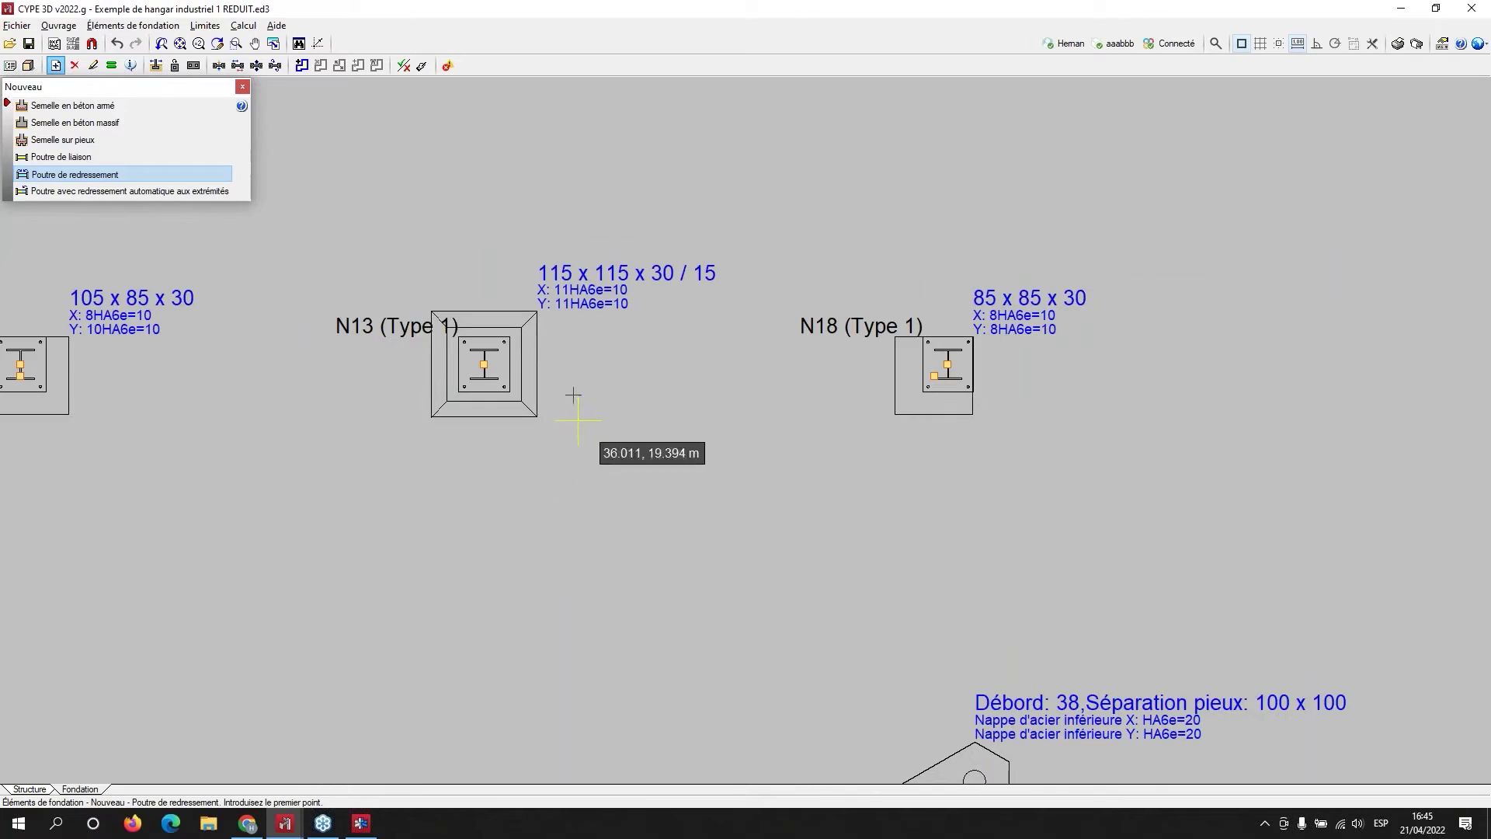
pyautogui.click(484, 364)
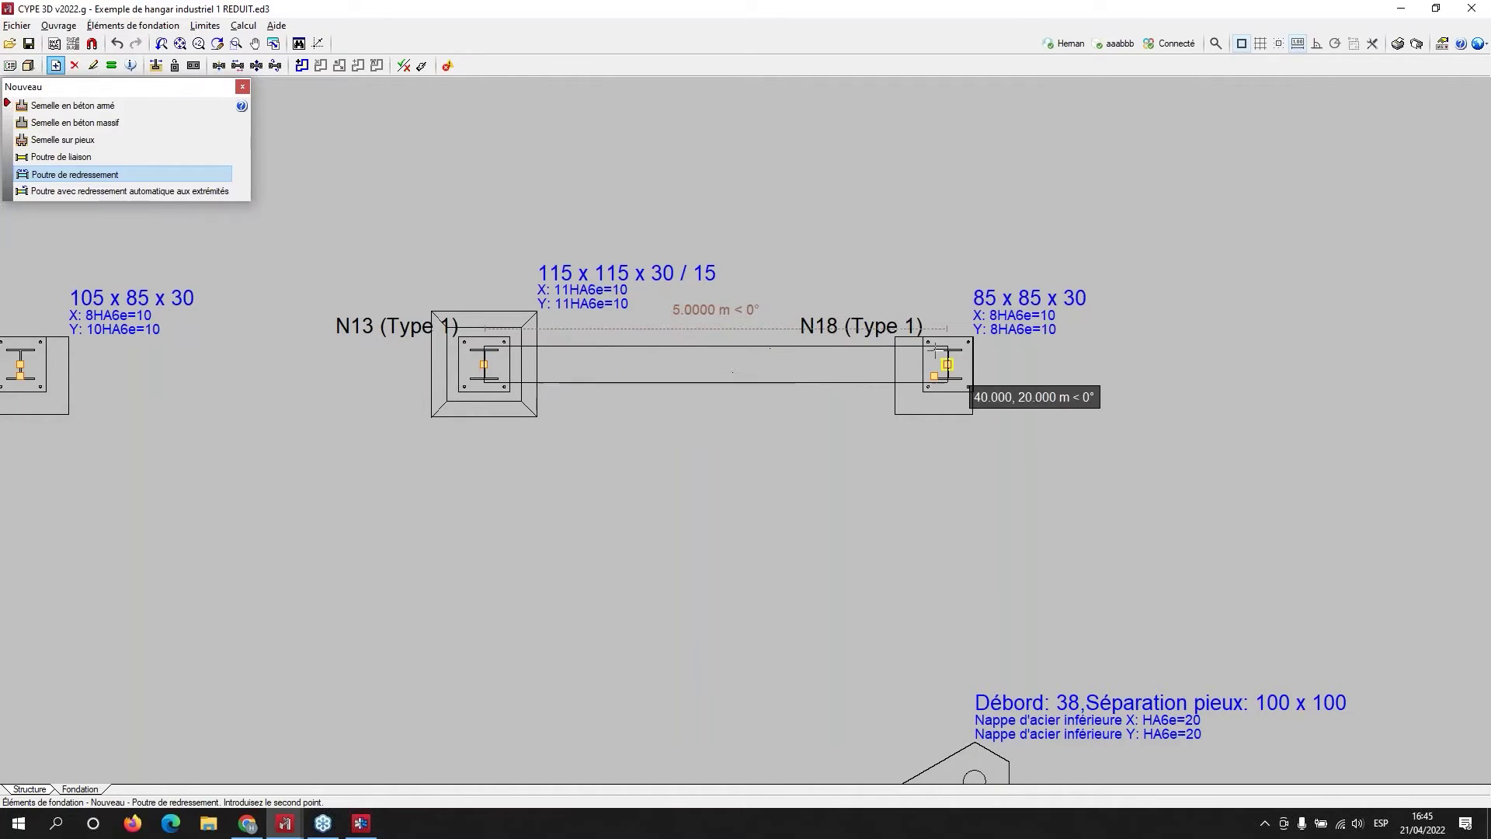
pyautogui.click(946, 365)
pyautogui.scroll(1, 657, 532)
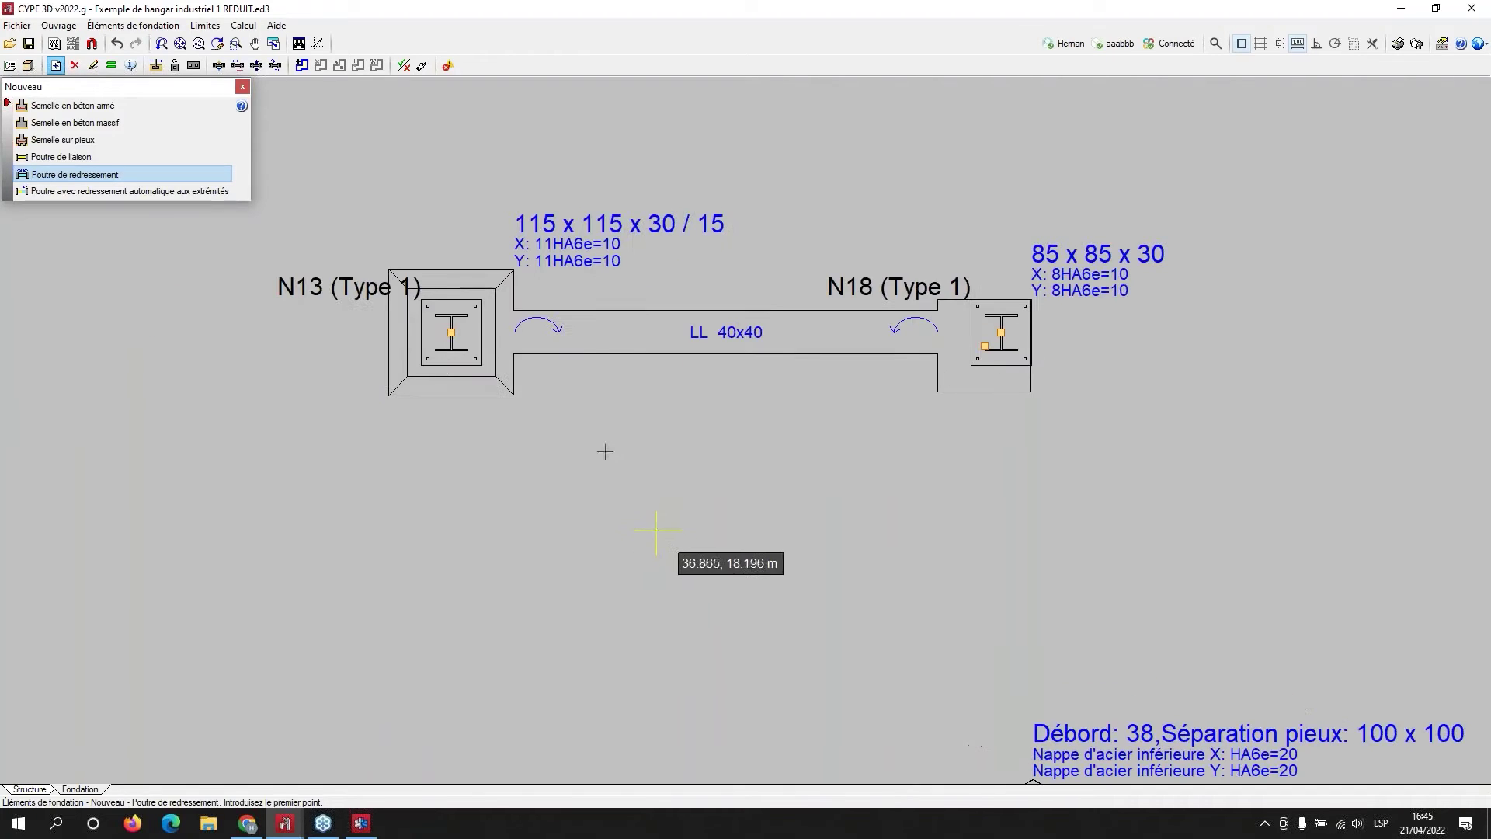
# - Add a beam with automatic end restraint, using references LL.1 and LL, from the N23 pile cap to the N18 footing
pyautogui.moveTo(1109, 593); pyautogui.dragTo(742, 335, button='middle')
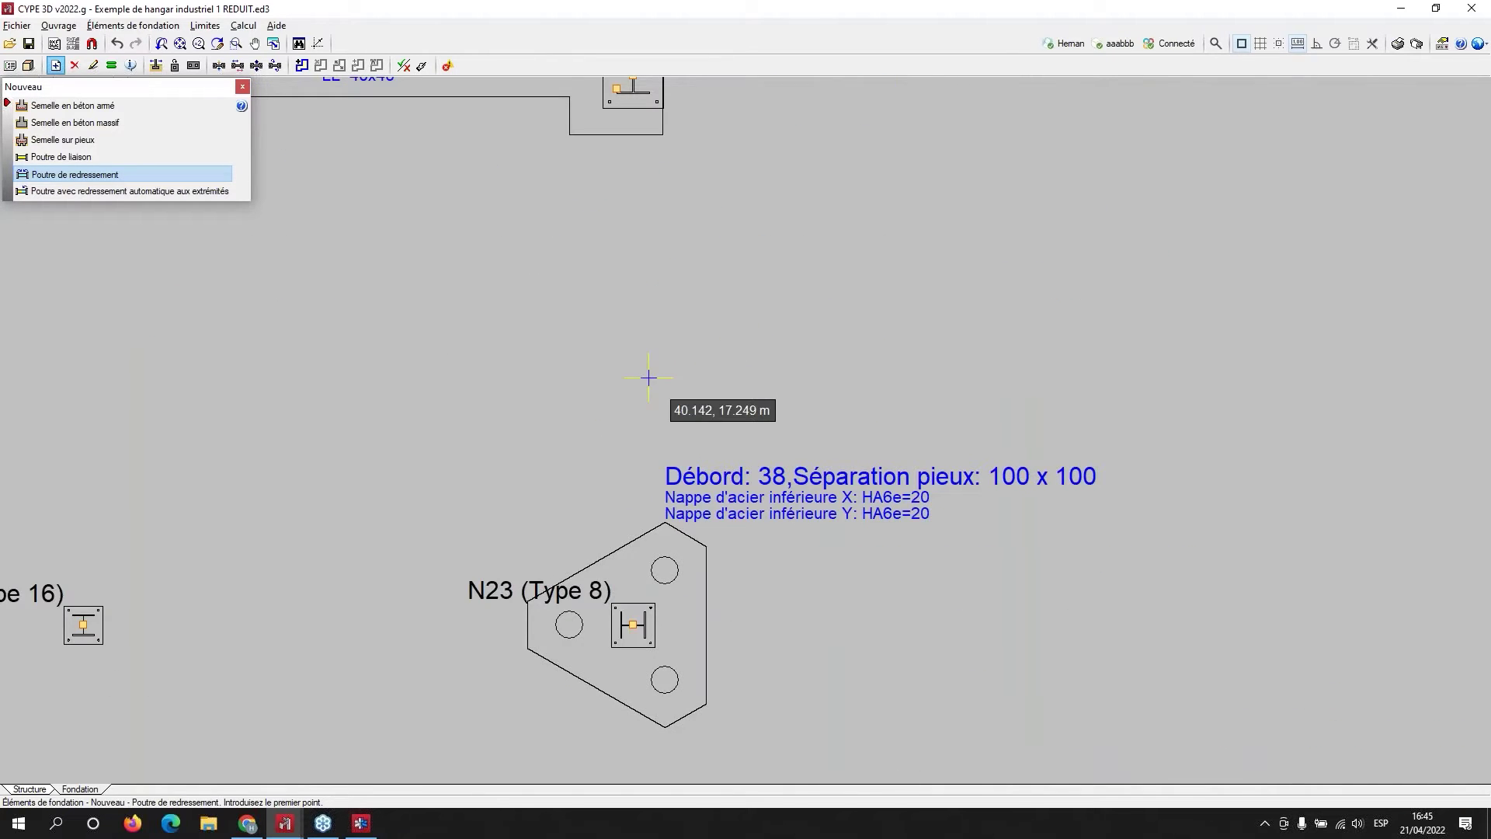
pyautogui.moveTo(649, 377); pyautogui.dragTo(648, 485, button='middle')
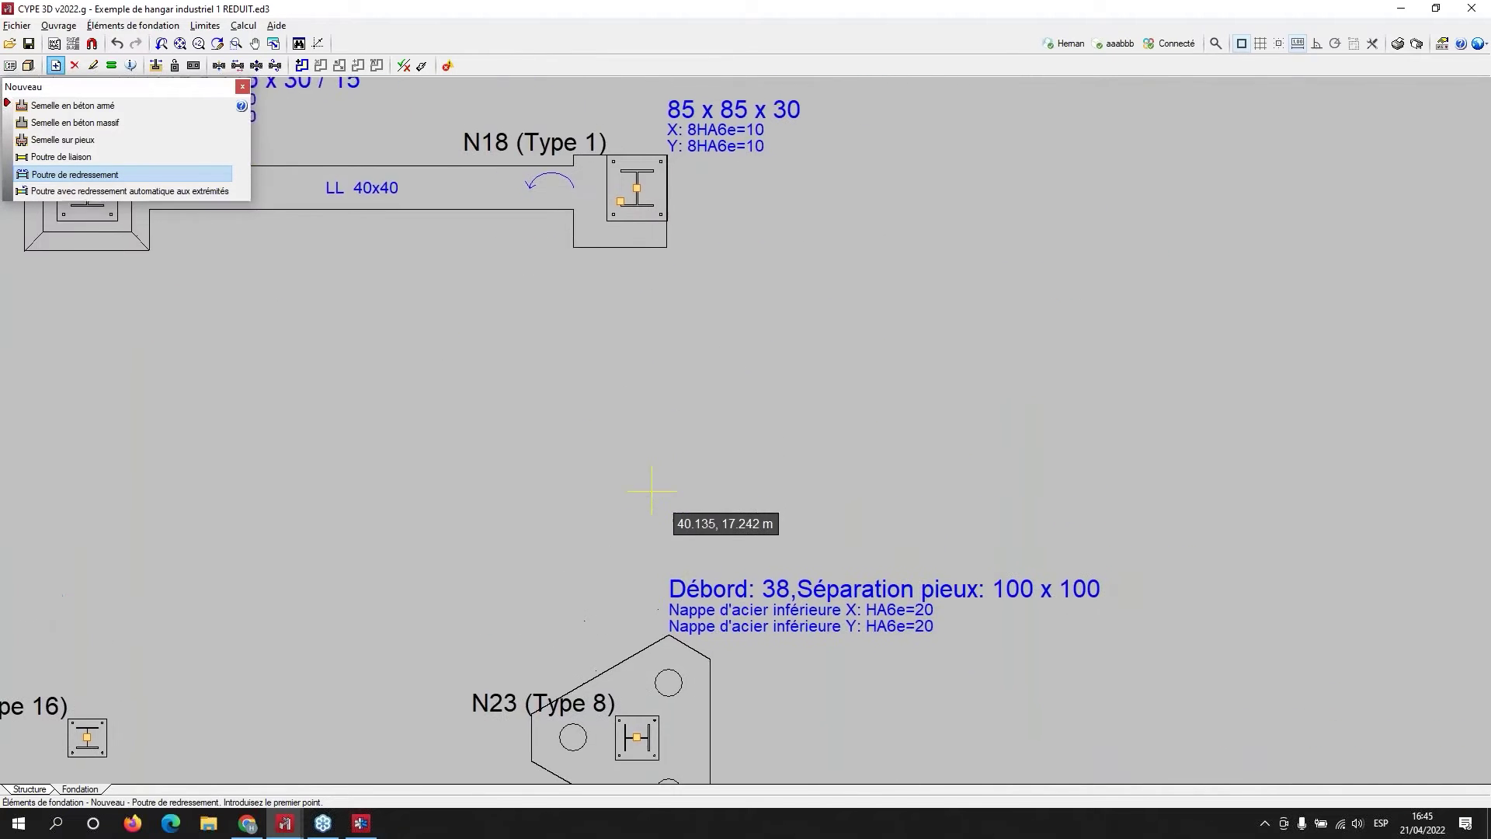
pyautogui.click(81, 193)
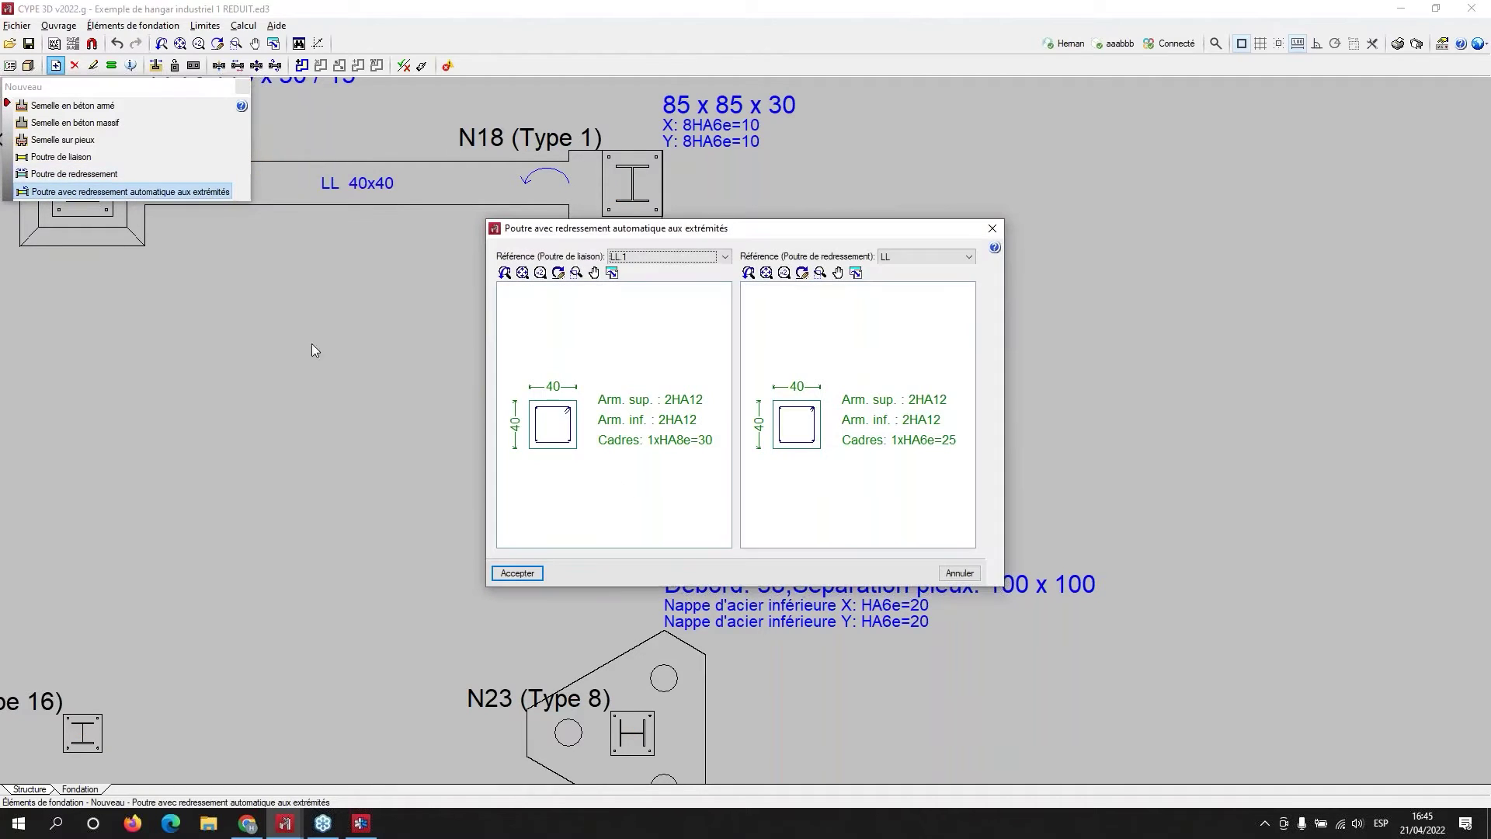
pyautogui.click(528, 574)
pyautogui.click(633, 731)
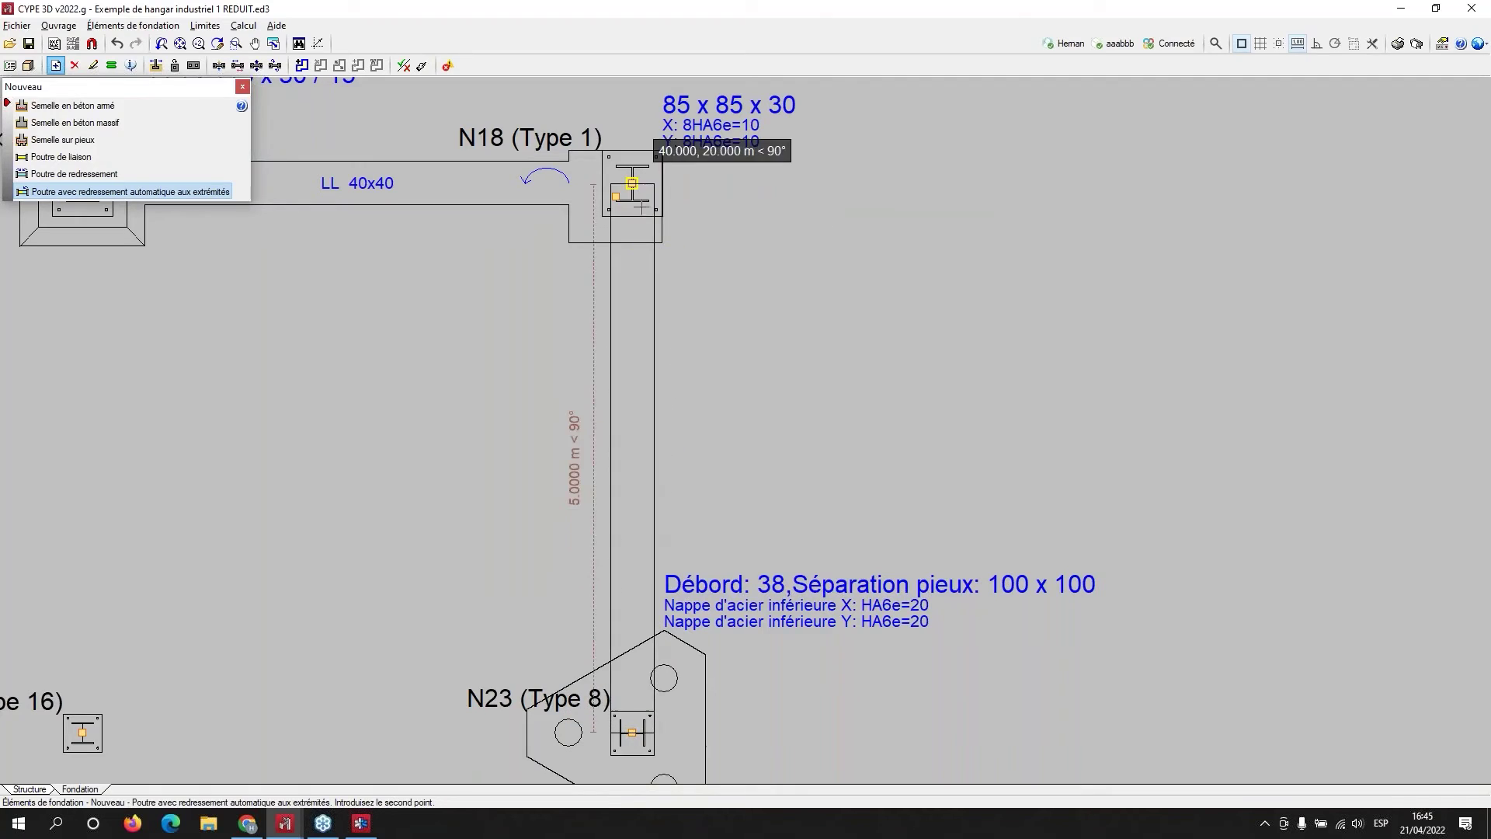
pyautogui.click(632, 183)
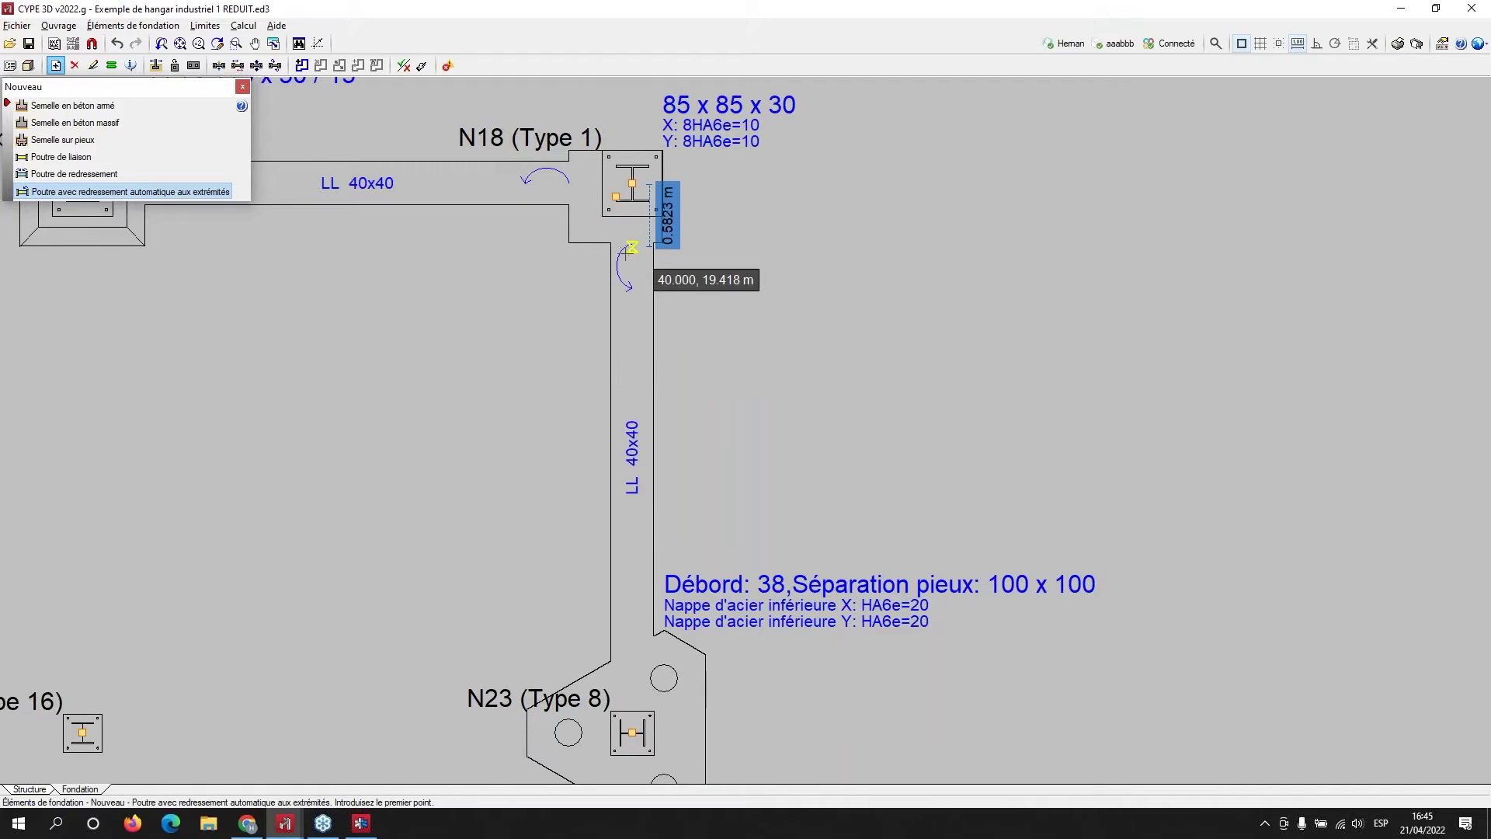
pyautogui.scroll(-5, 700, 380)
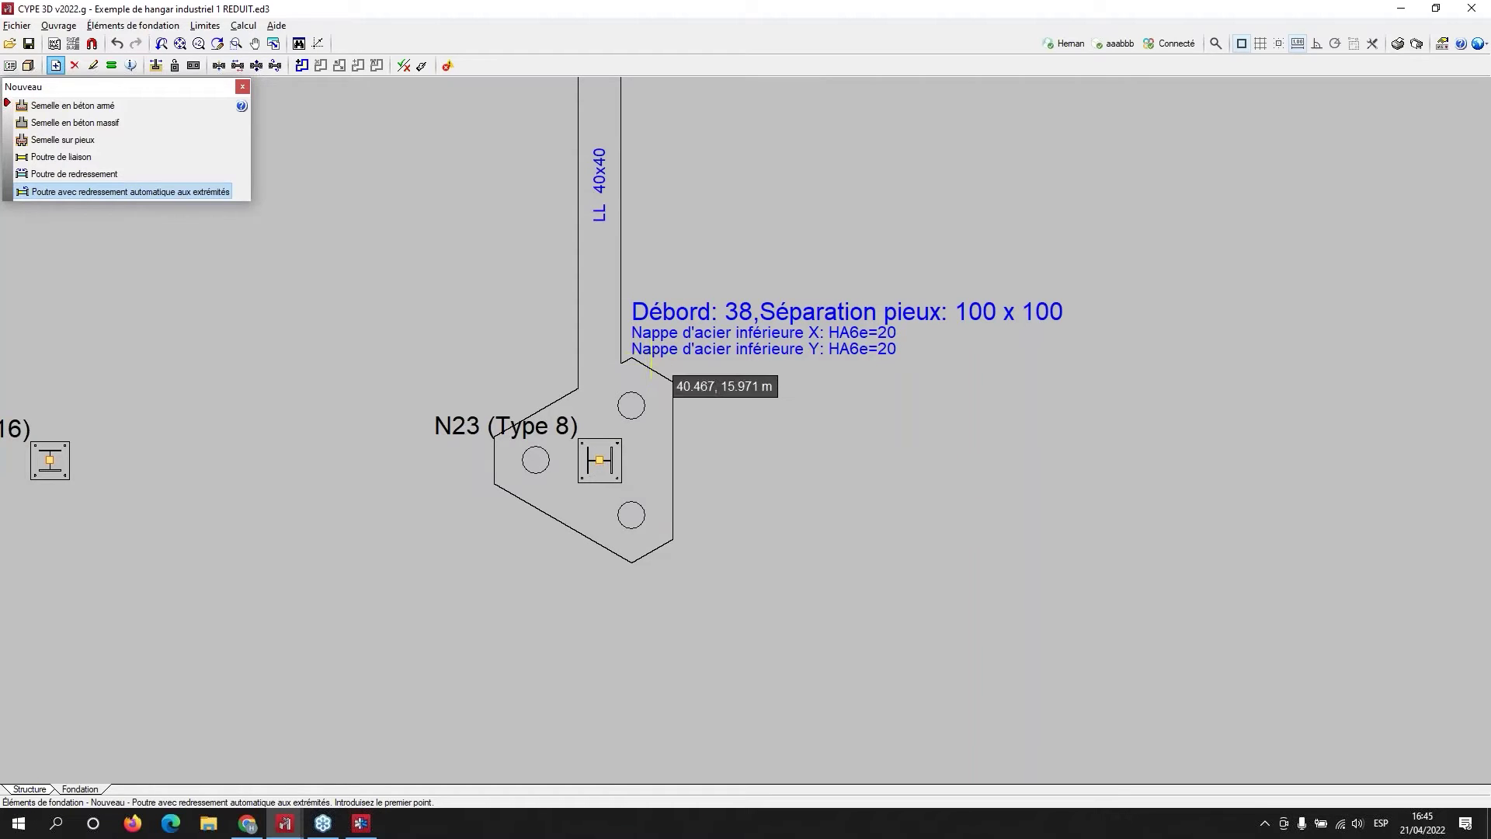
pyautogui.scroll(3, 598, 466)
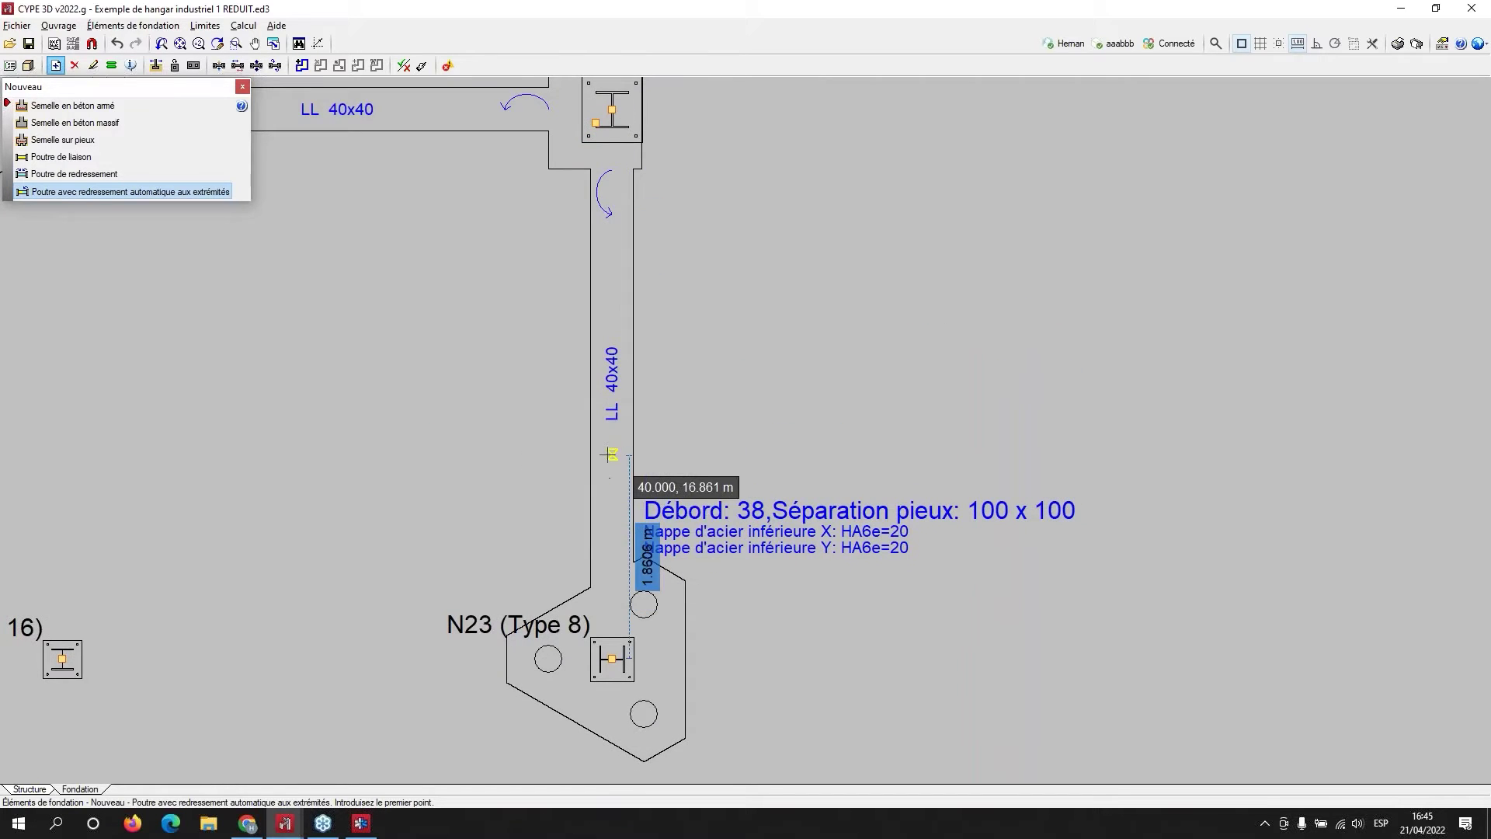
pyautogui.scroll(-2, 612, 389)
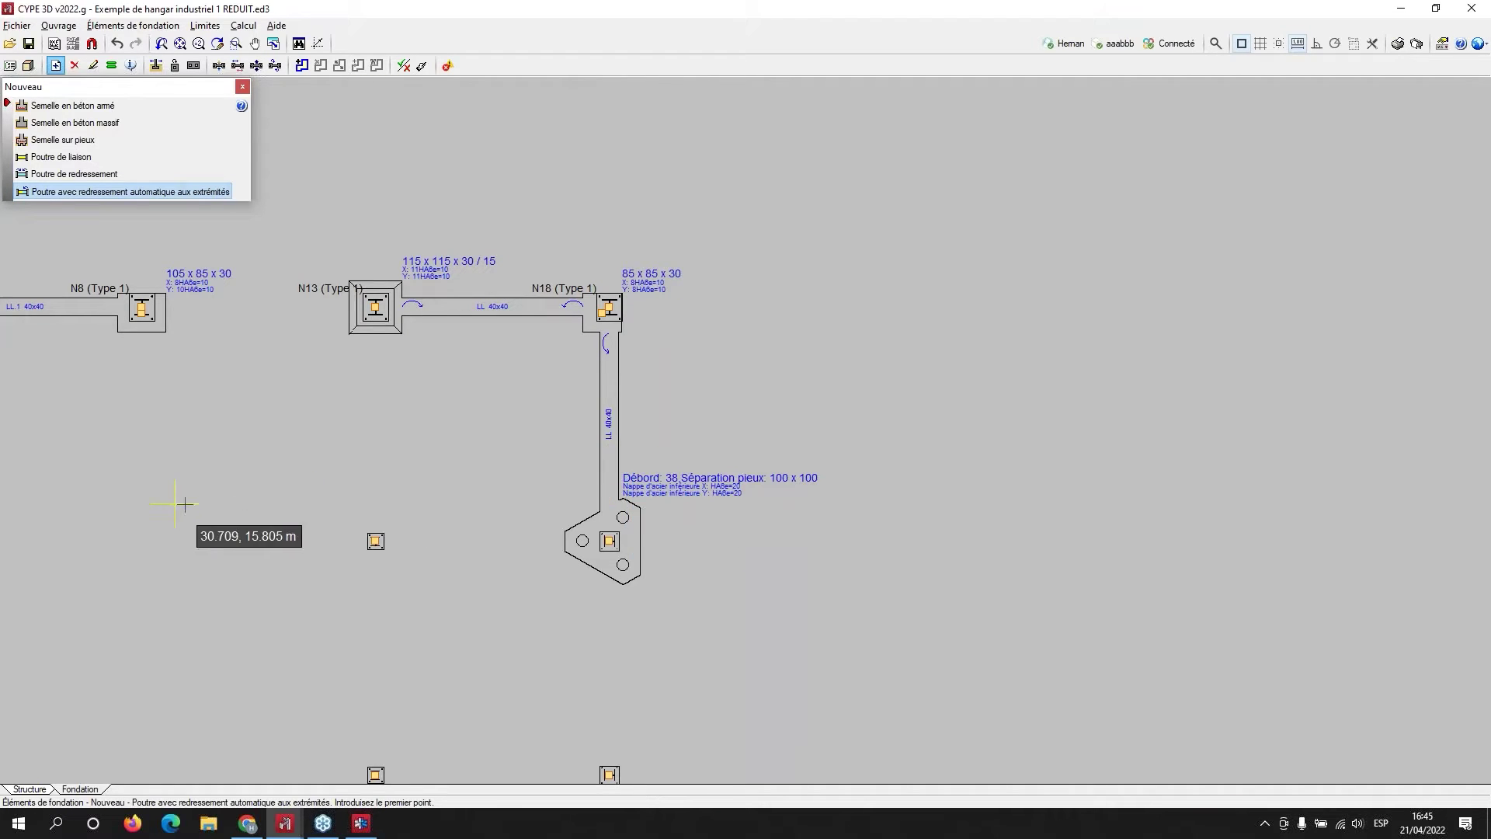
# - Erase all the footings, the pile cap and the connecting beams from the foundation plan
pyautogui.moveTo(187, 506); pyautogui.dragTo(489, 514, button='middle')
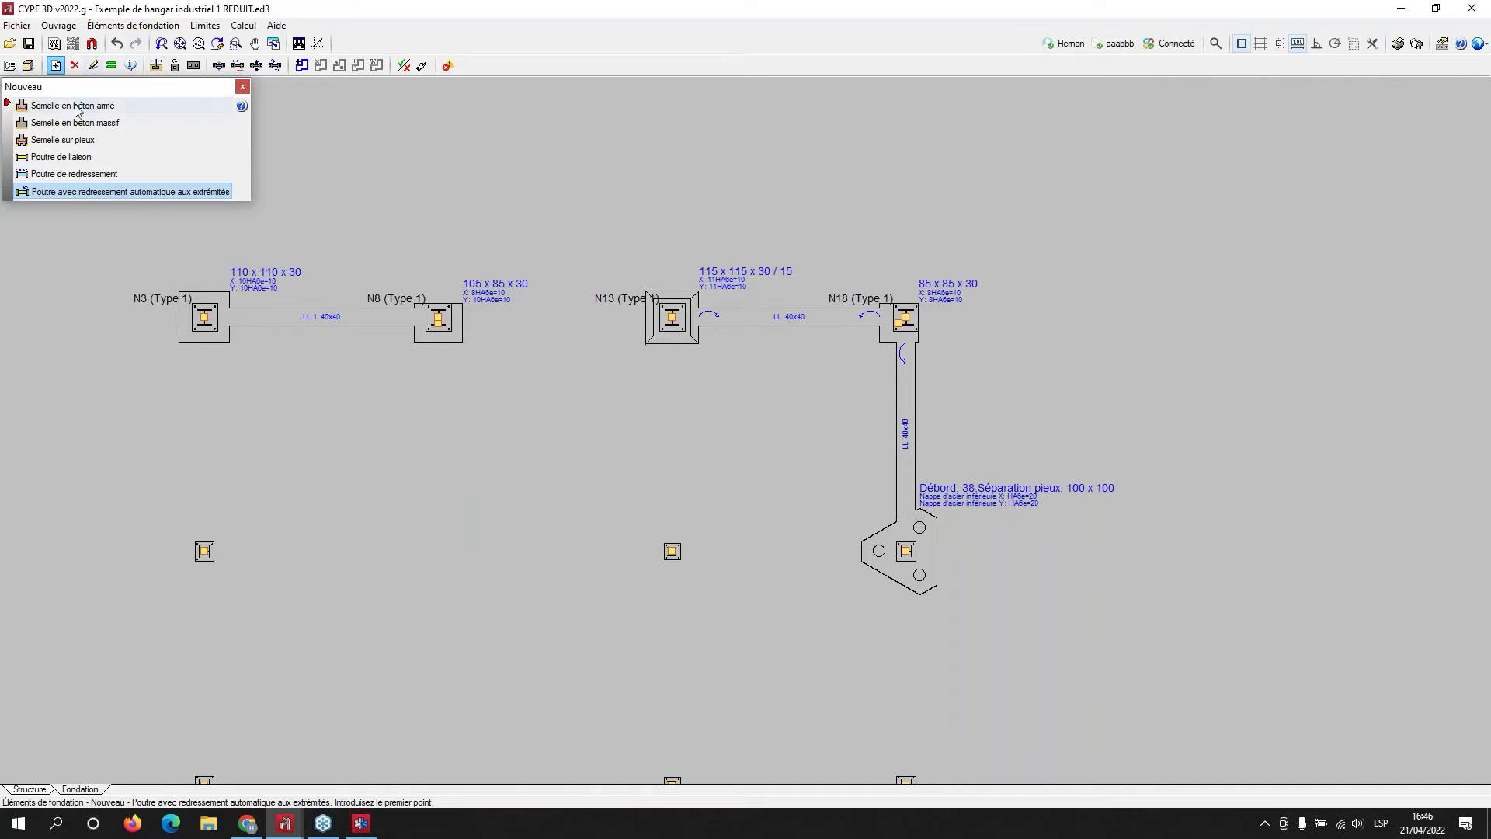
pyautogui.click(139, 27)
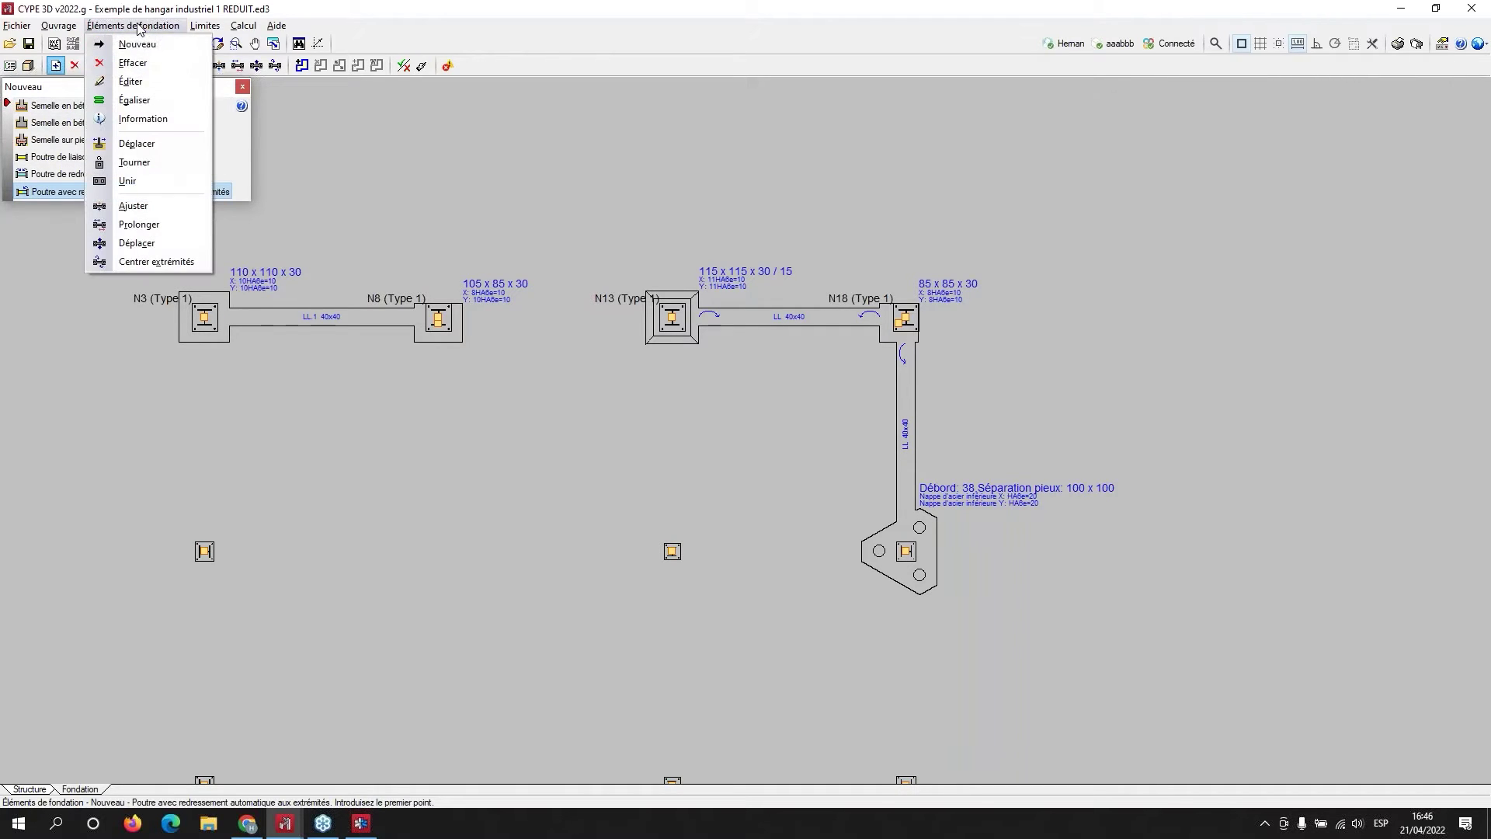
pyautogui.click(133, 63)
pyautogui.scroll(-2, 1087, 680)
pyautogui.moveTo(1087, 681); pyautogui.dragTo(489, 316)
pyautogui.rightClick(417, 114)
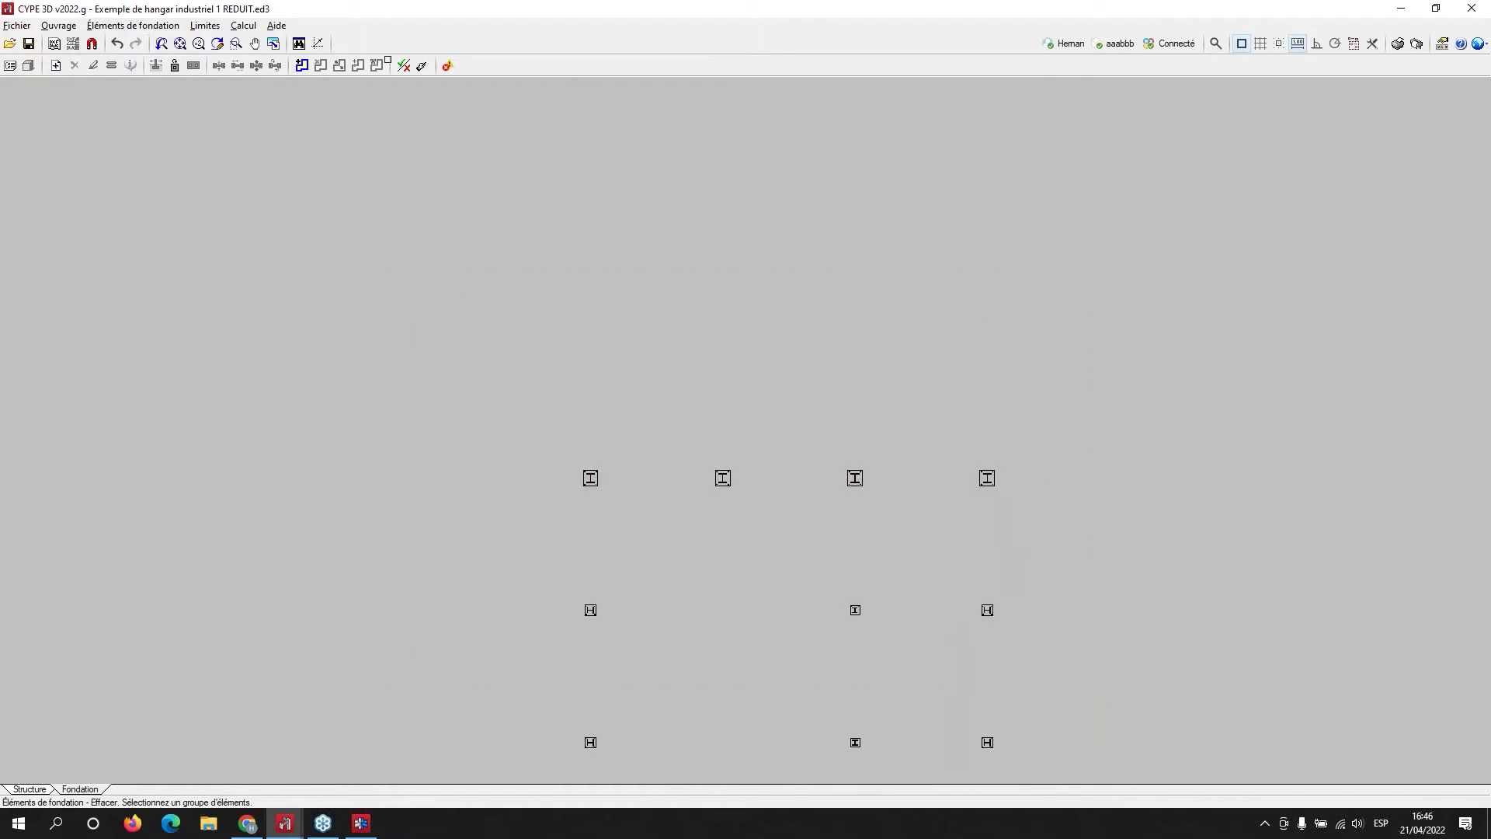
pyautogui.moveTo(852, 479); pyautogui.dragTo(716, 240, button='middle')
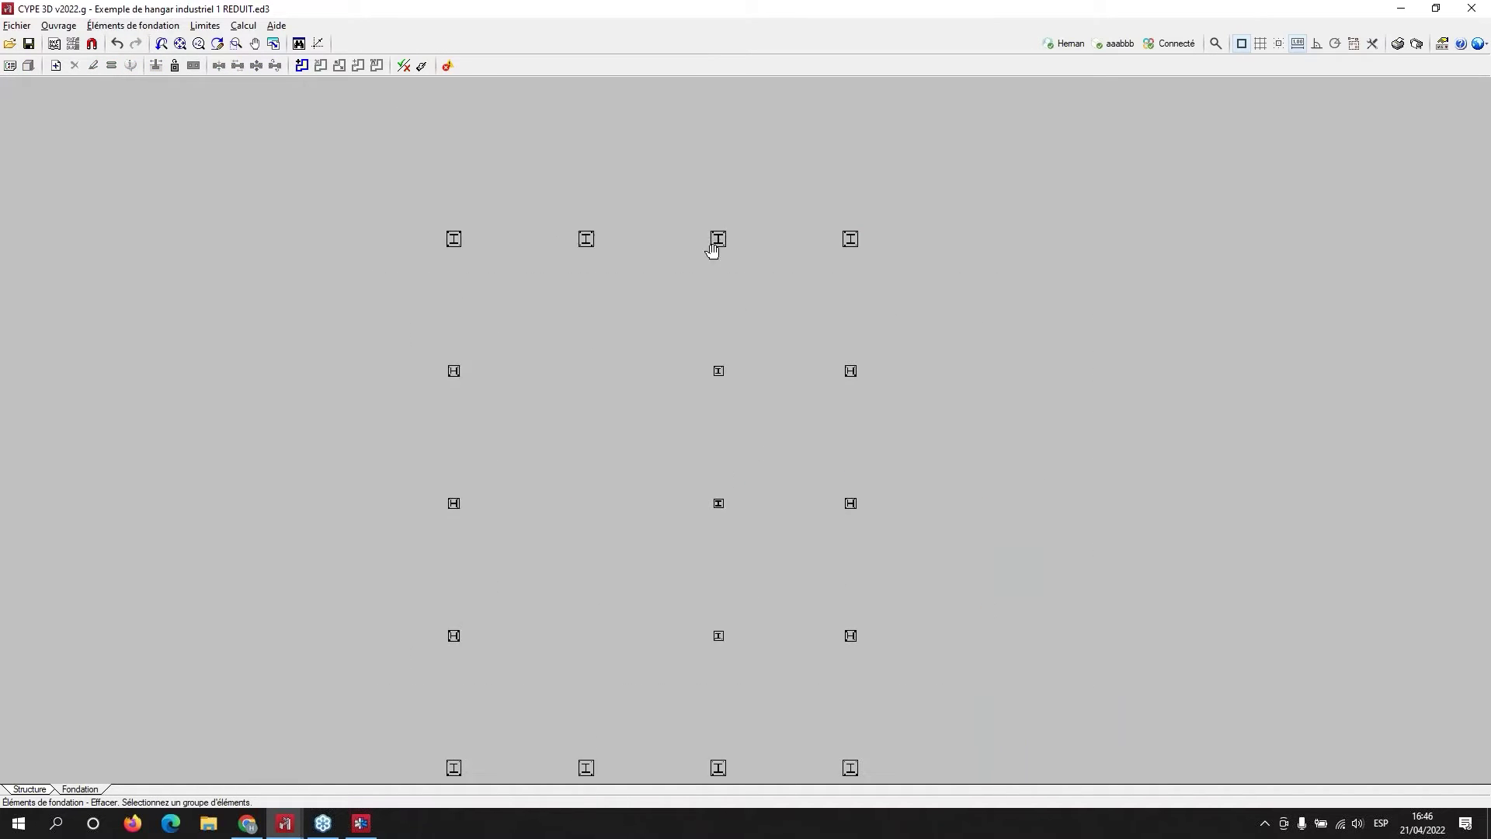
pyautogui.click(151, 25)
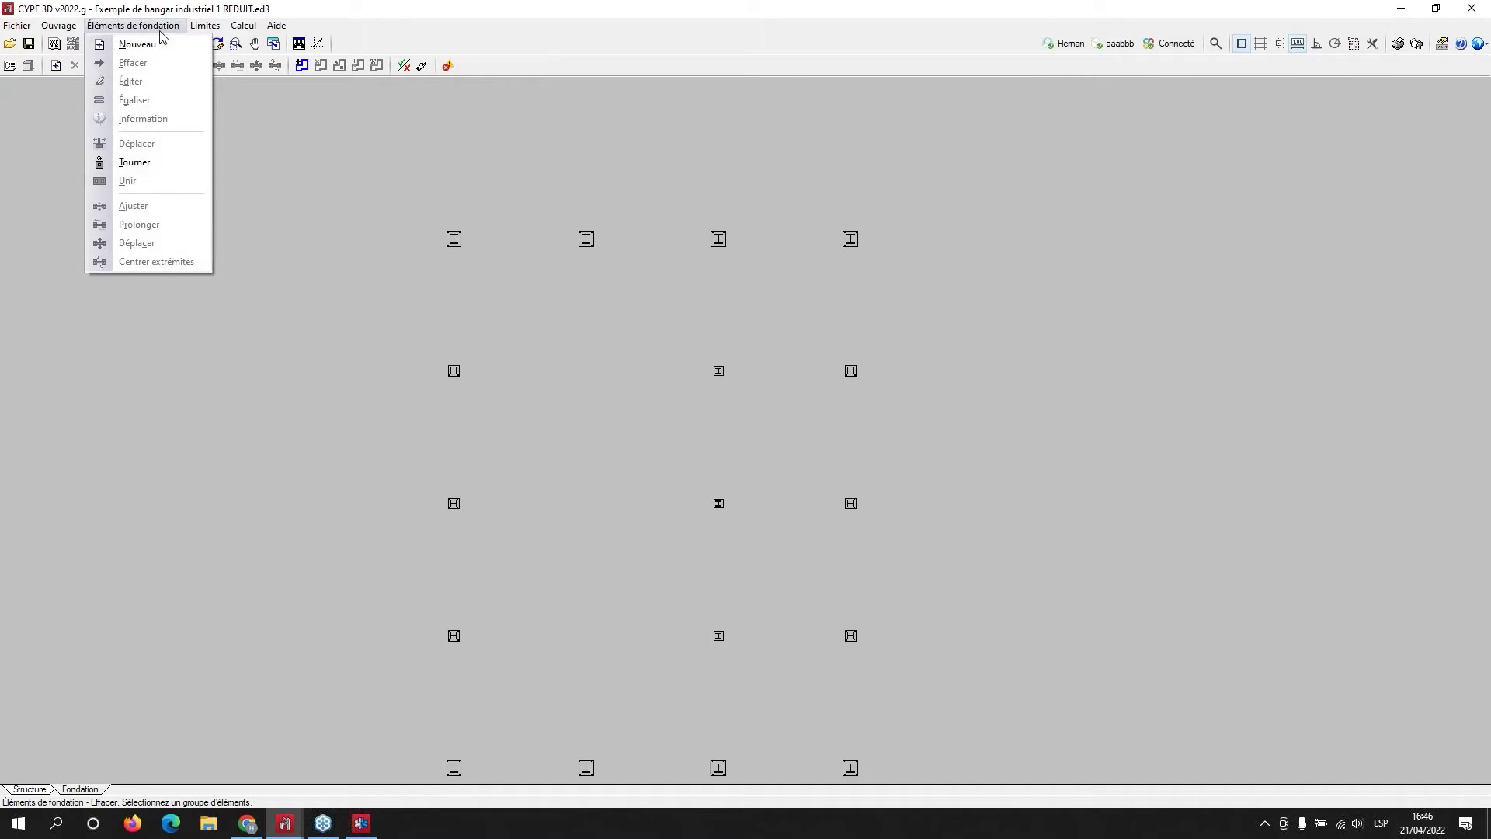
pyautogui.click(139, 45)
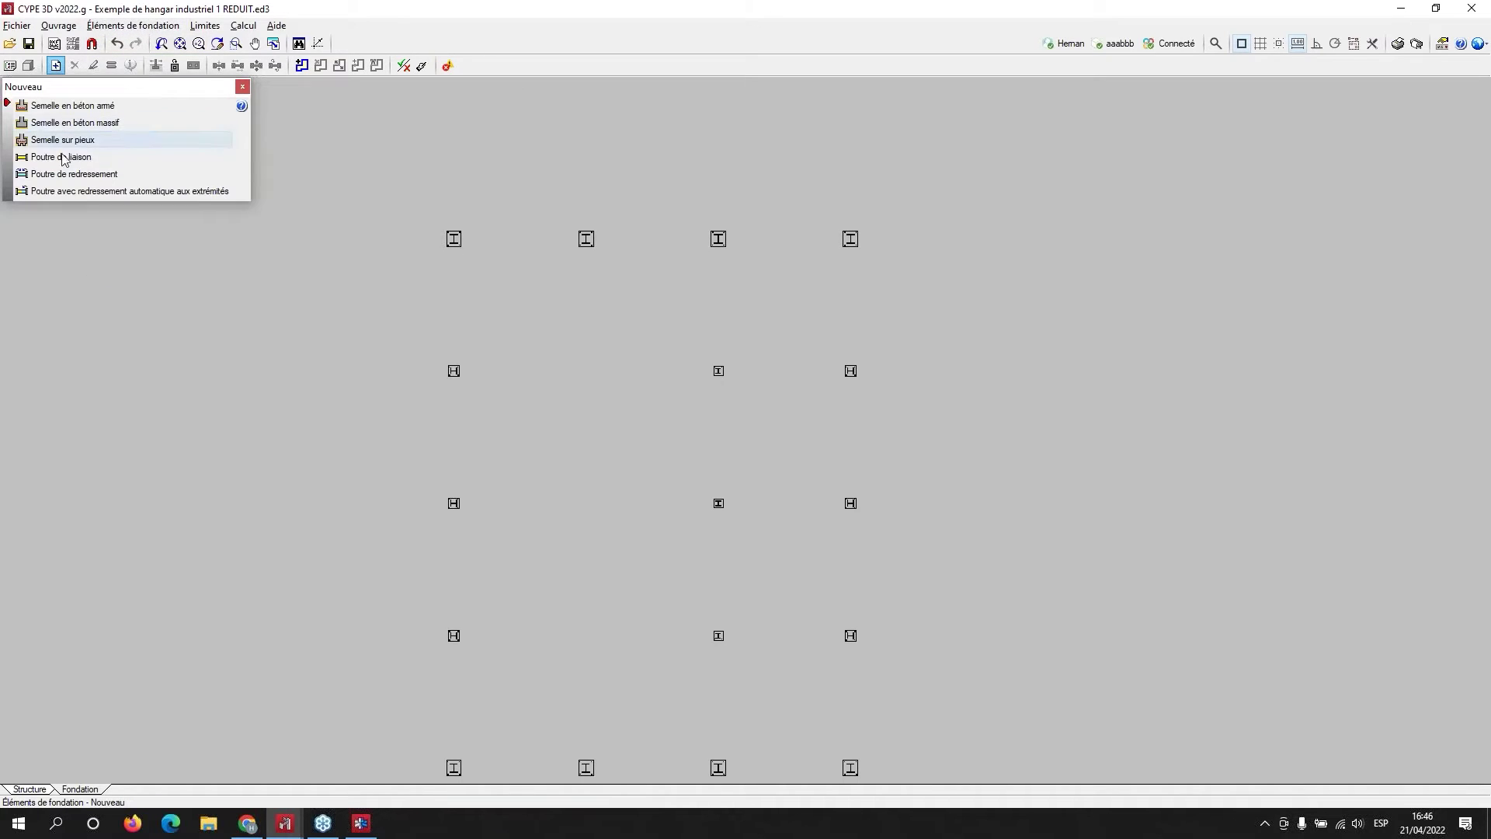
pyautogui.click(136, 25)
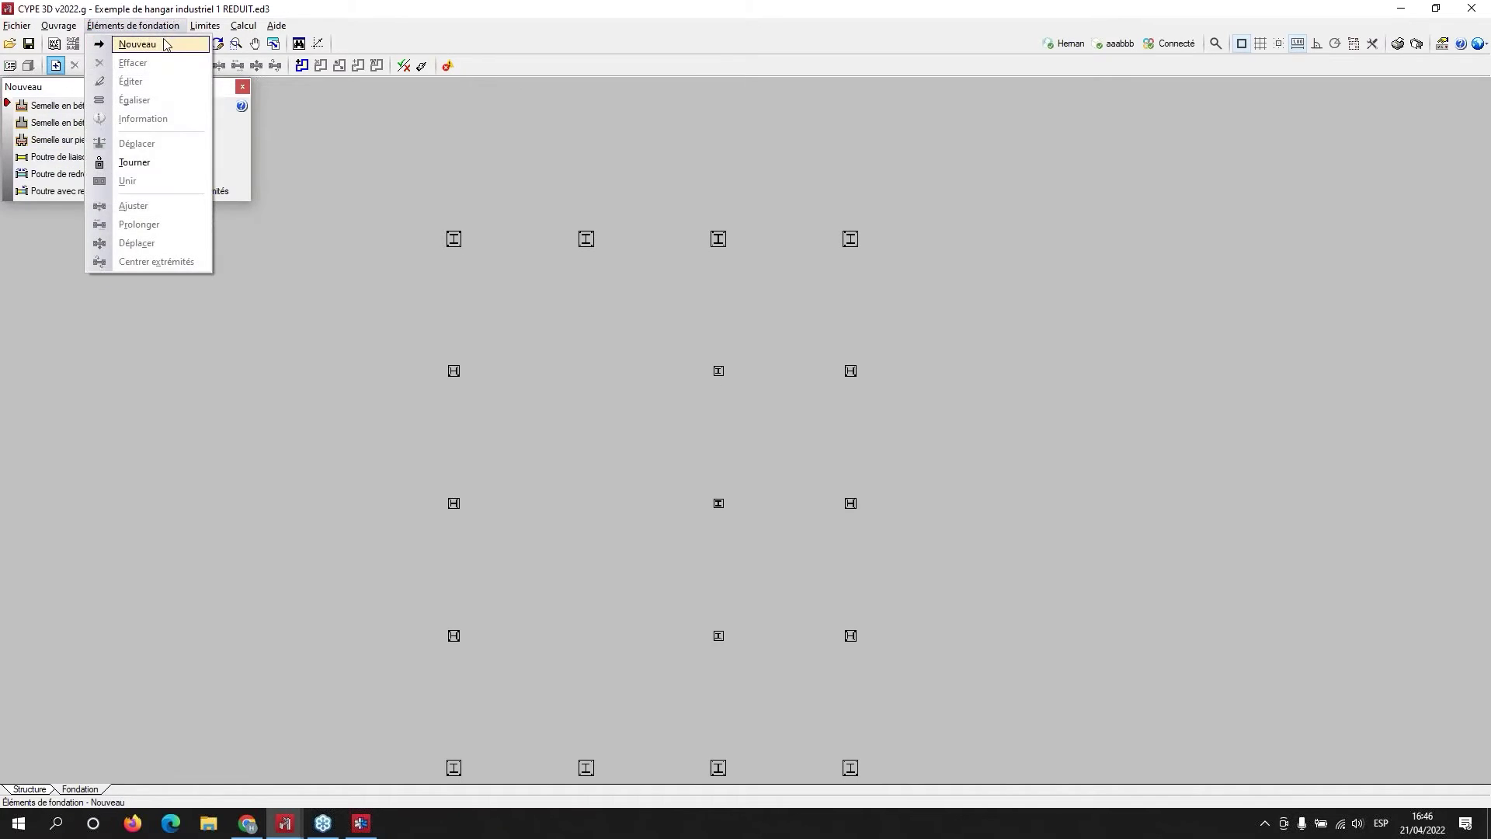
pyautogui.click(159, 47)
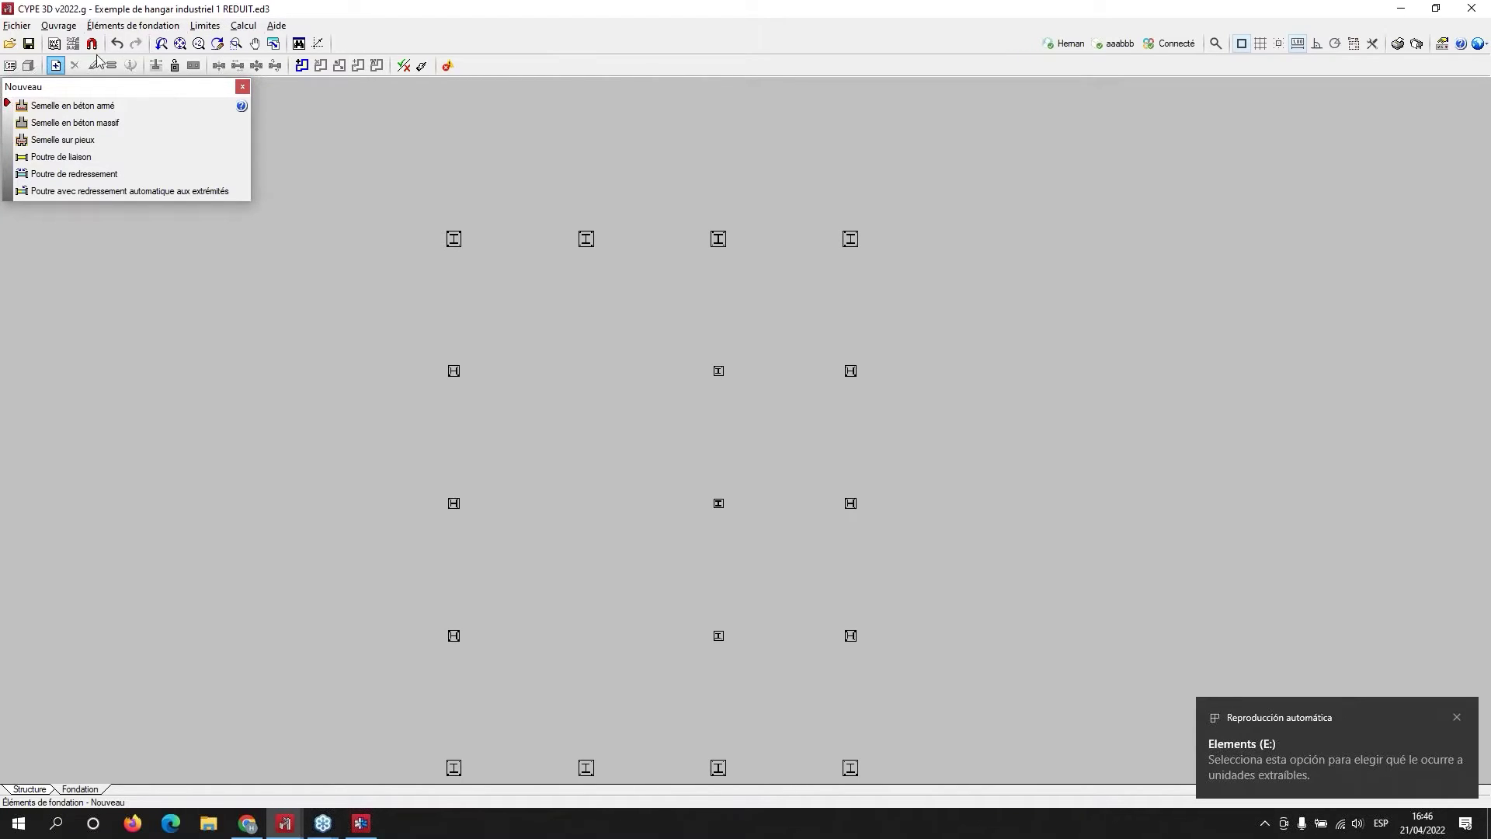
pyautogui.click(128, 26)
pyautogui.moveTo(84, 27)
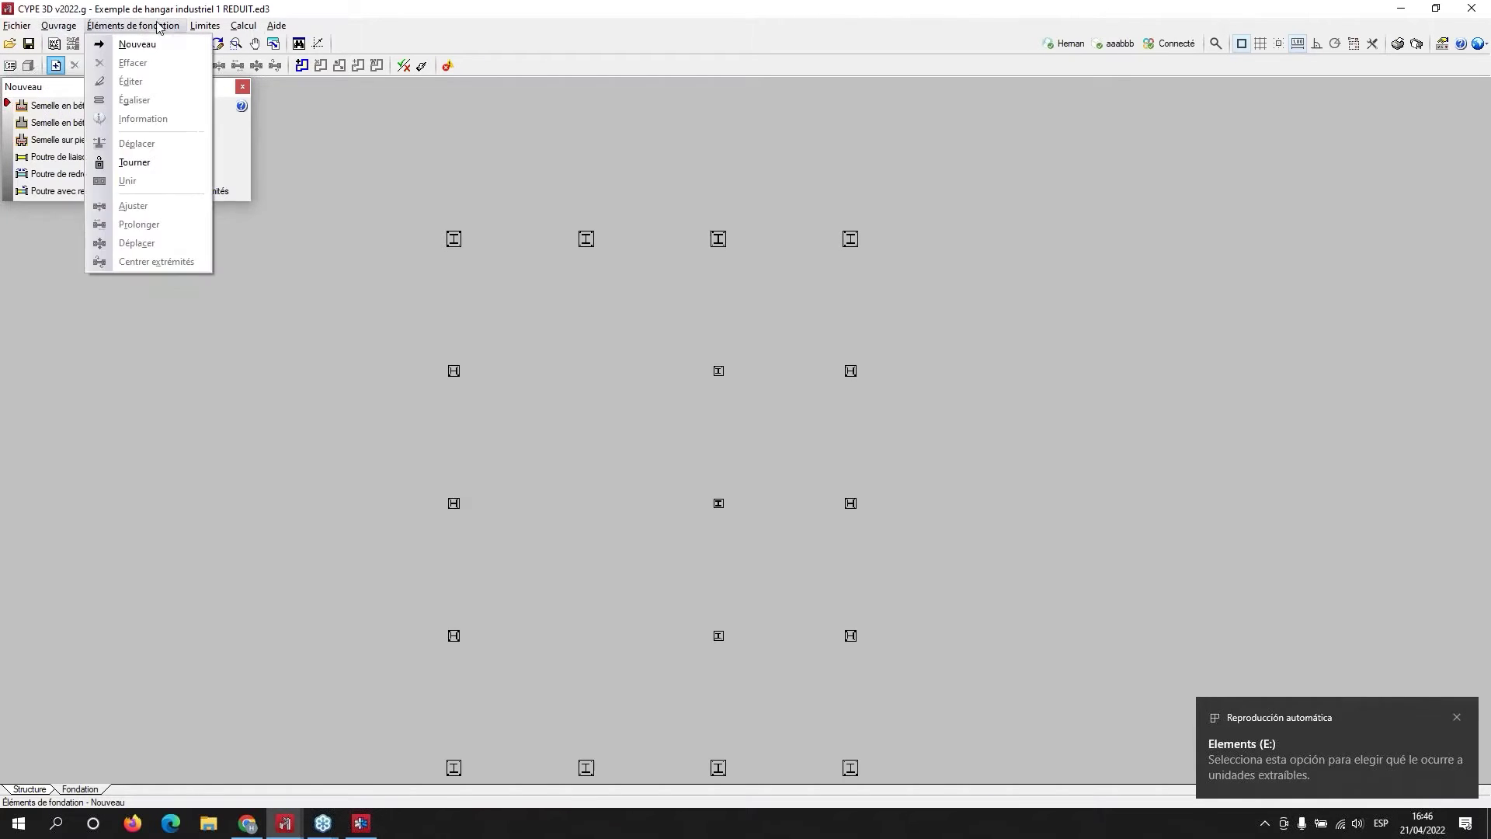
pyautogui.moveTo(244, 28)
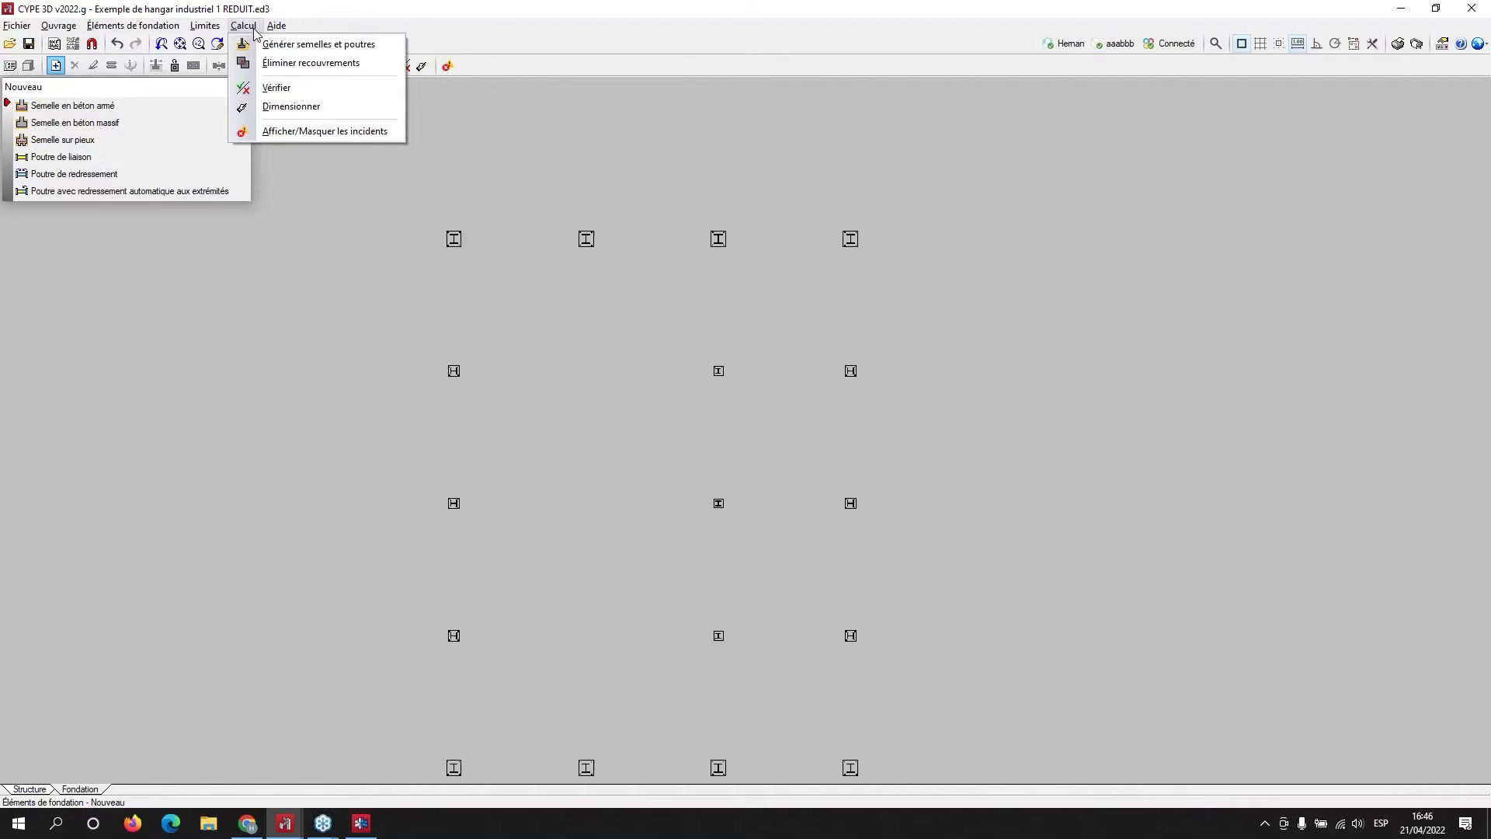
pyautogui.click(728, 459)
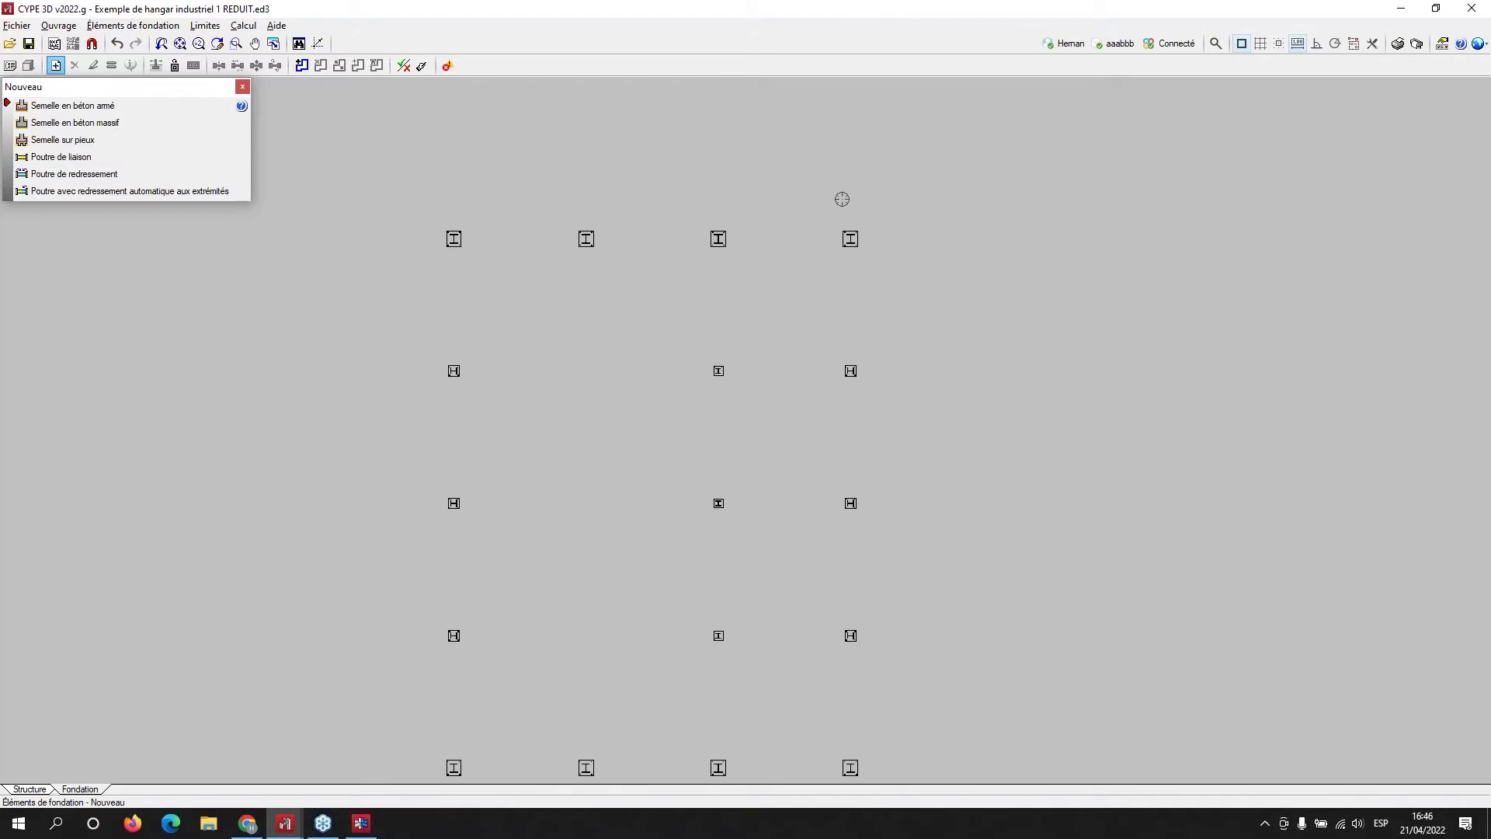
# - Generate the footings automatically under all columns, including the tie beams between them
pyautogui.click(237, 31)
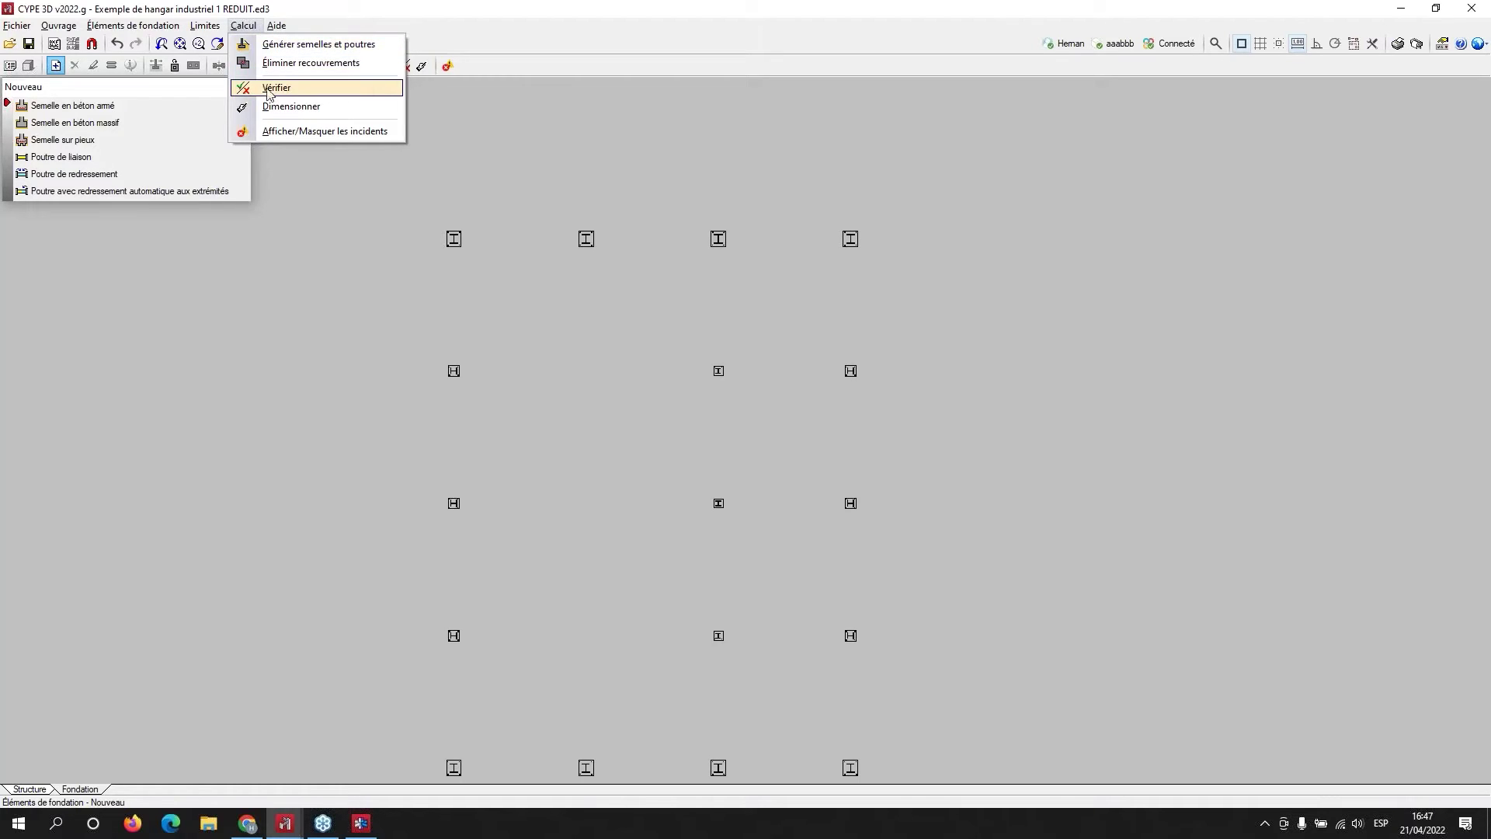
pyautogui.click(277, 45)
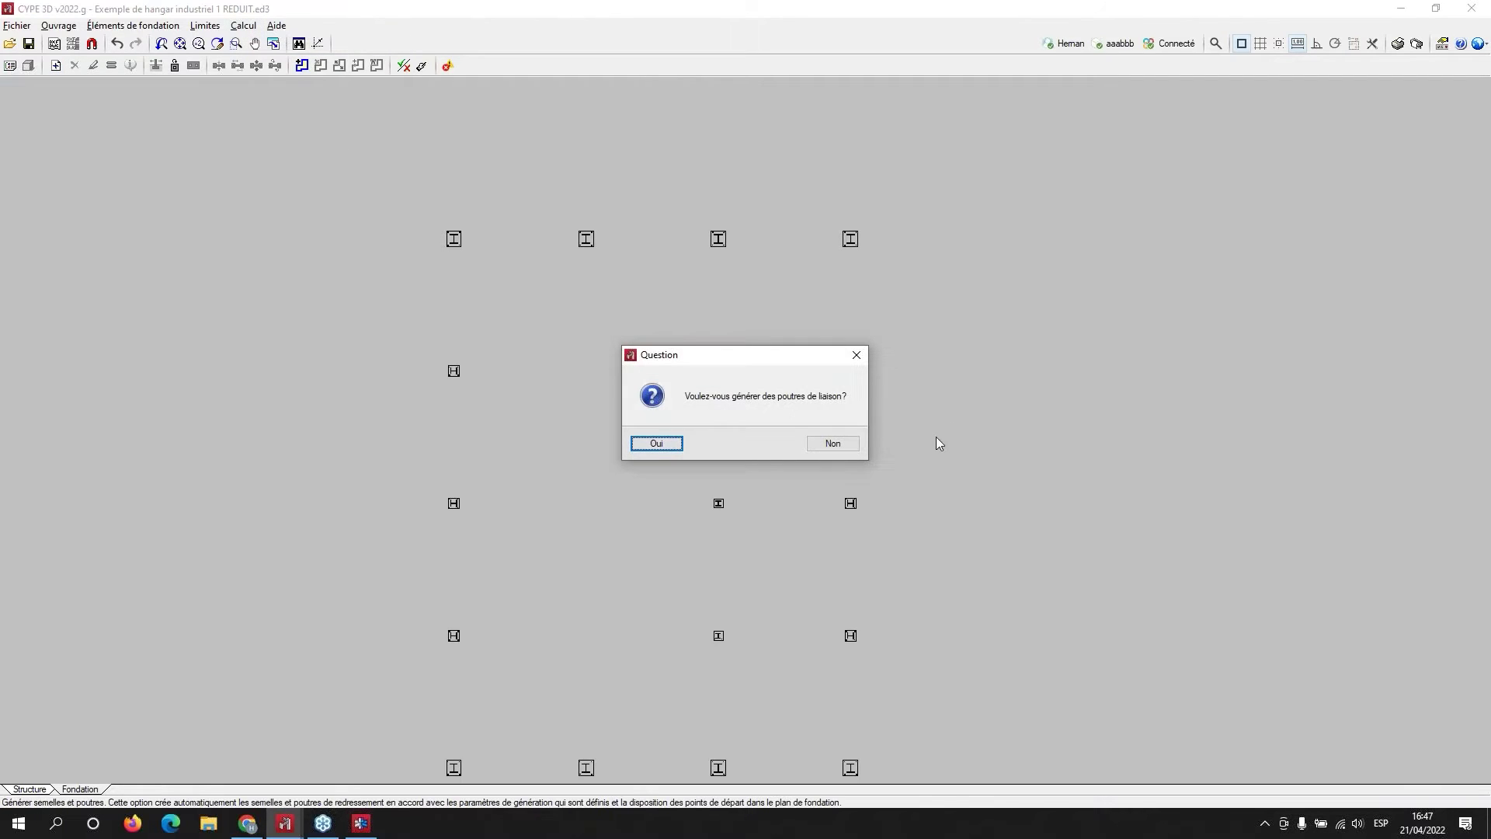
pyautogui.click(667, 449)
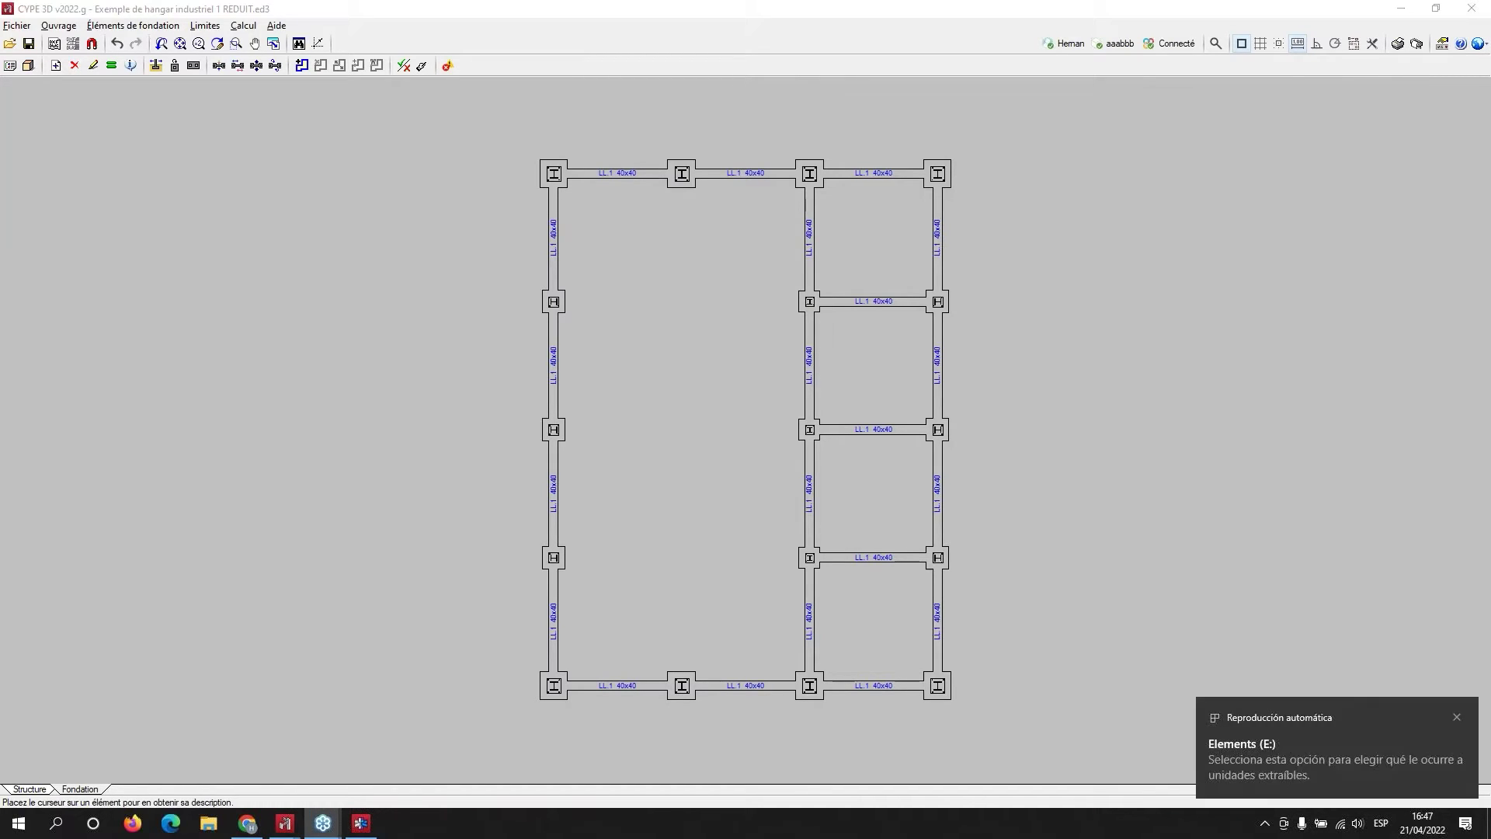
pyautogui.click(634, 458)
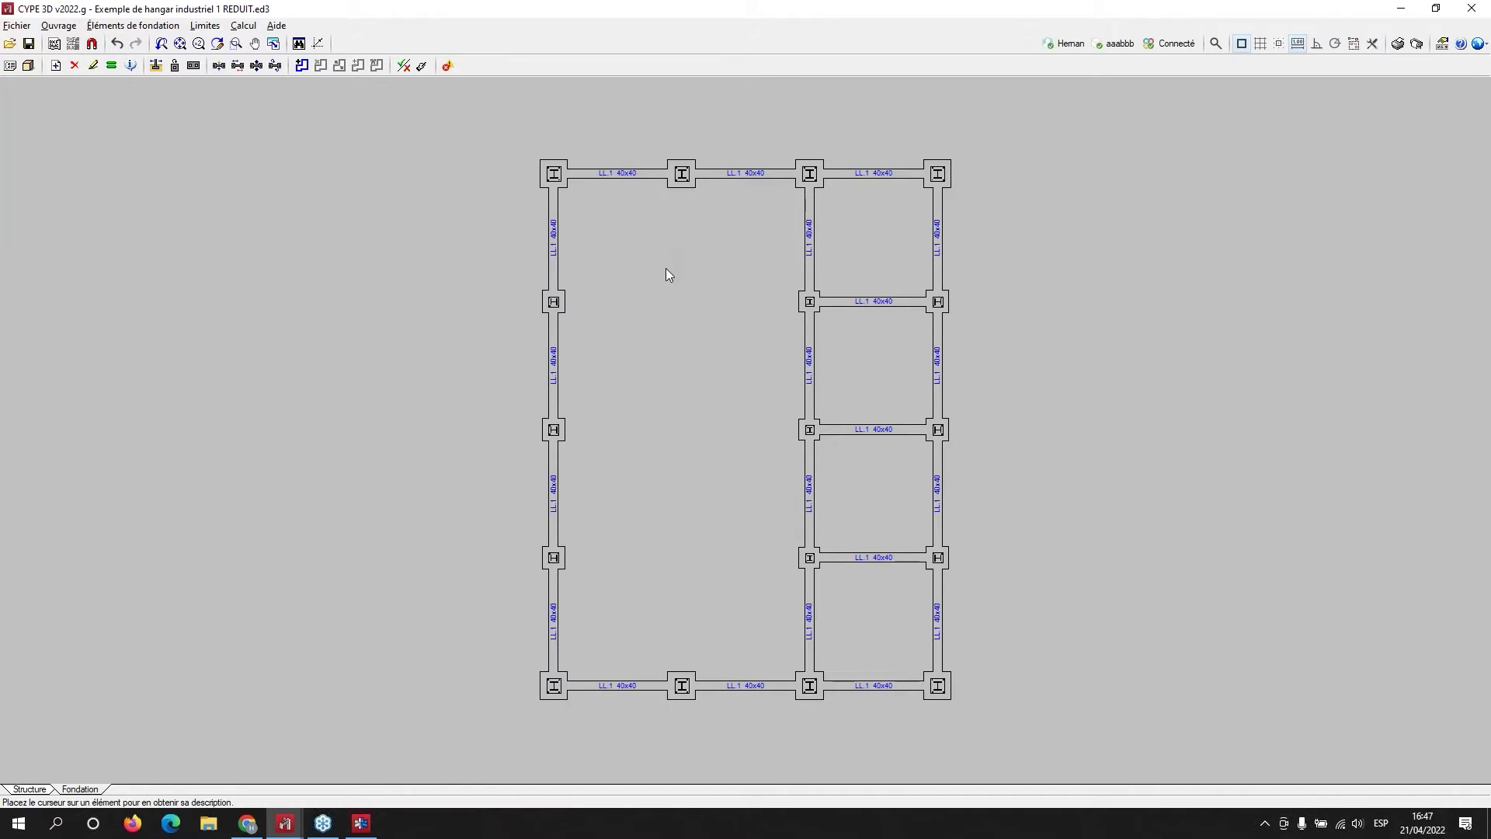
pyautogui.moveTo(570, 175)
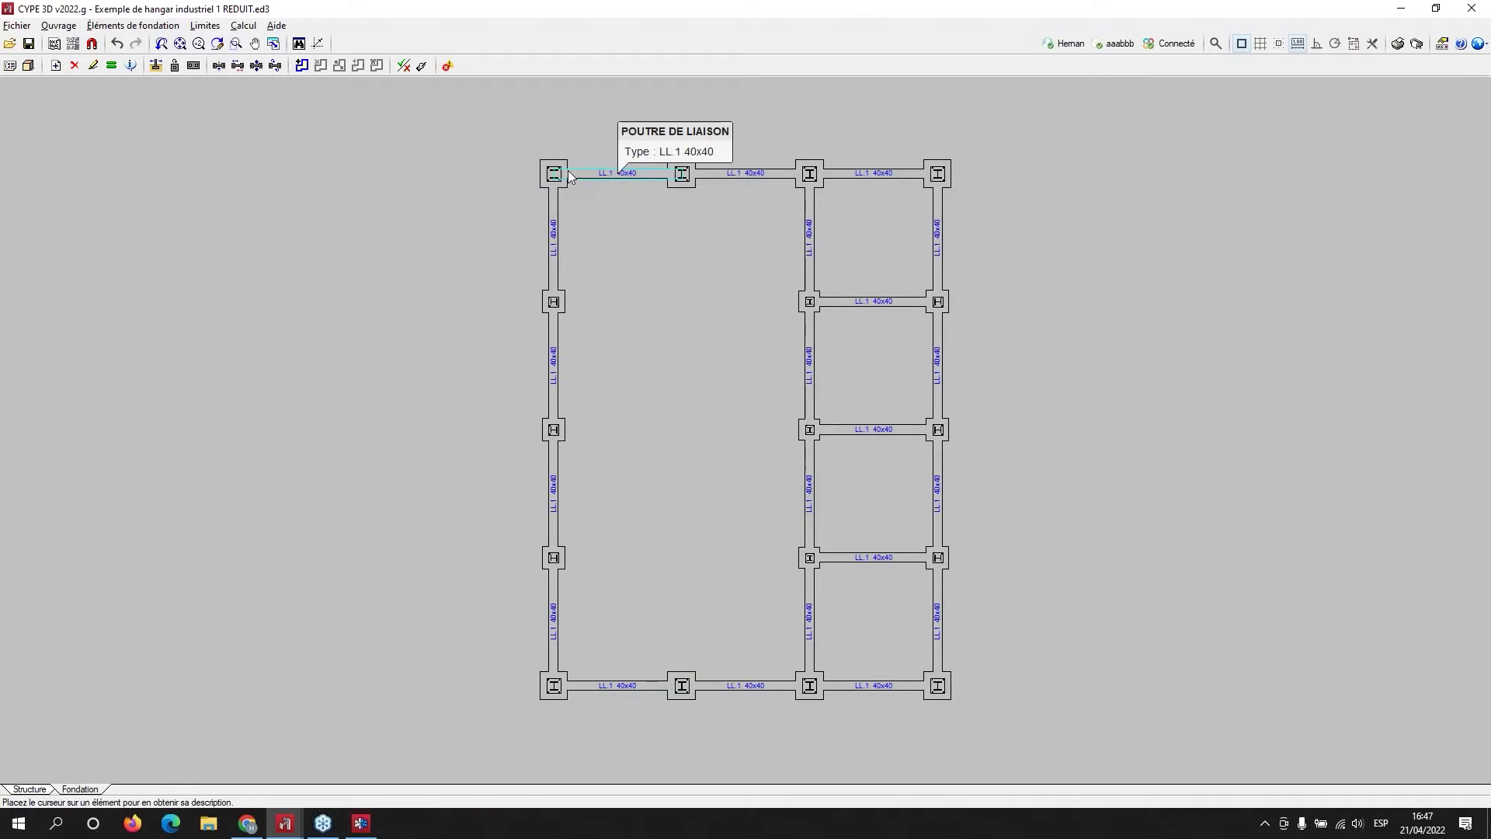
pyautogui.moveTo(871, 185)
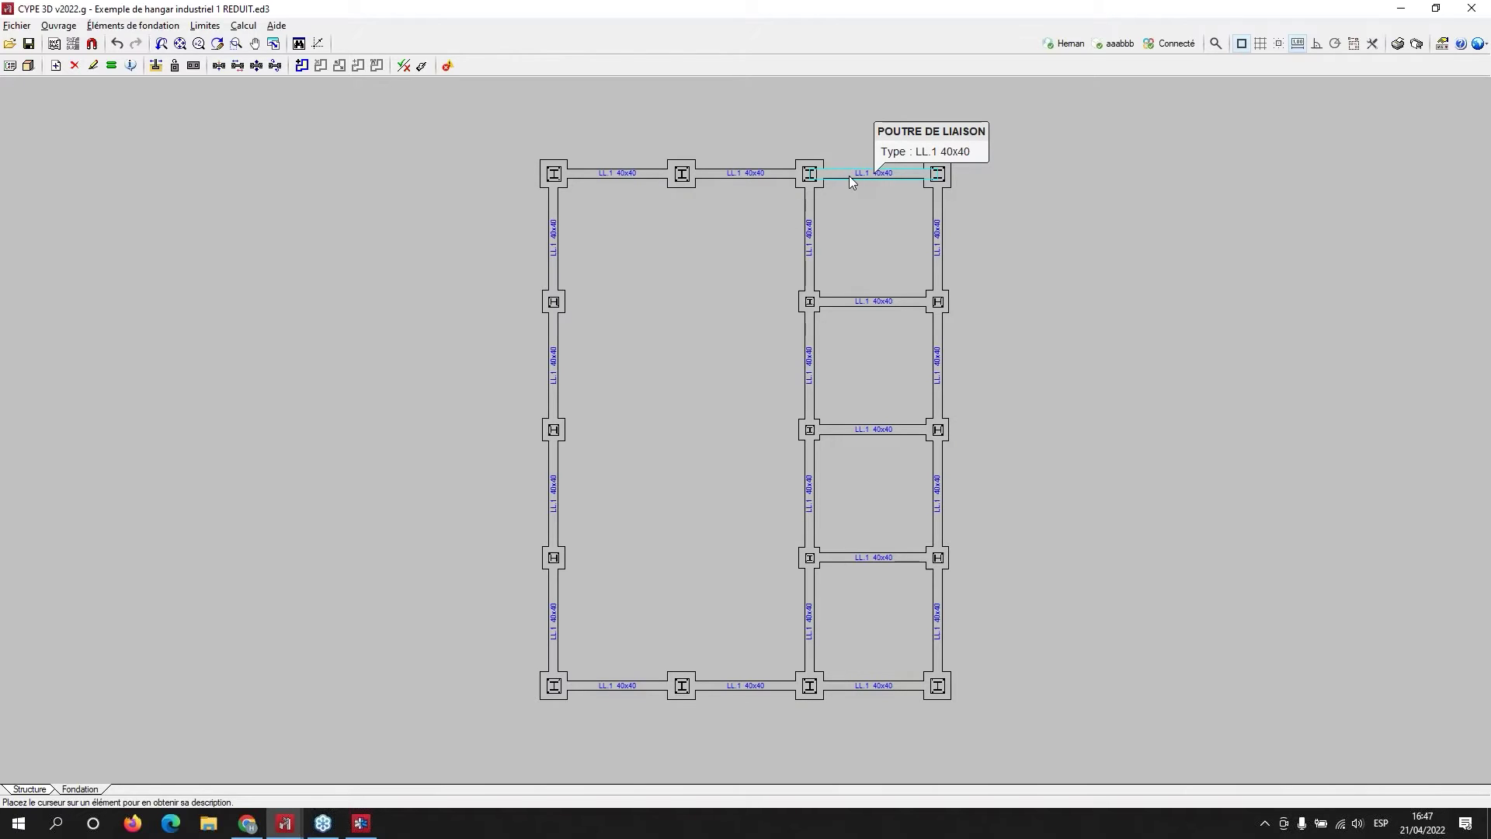
# - Return from the foundation plan to the structure and examine the steel frame and its column bases in the rendered 3D model
pyautogui.moveTo(817, 379)
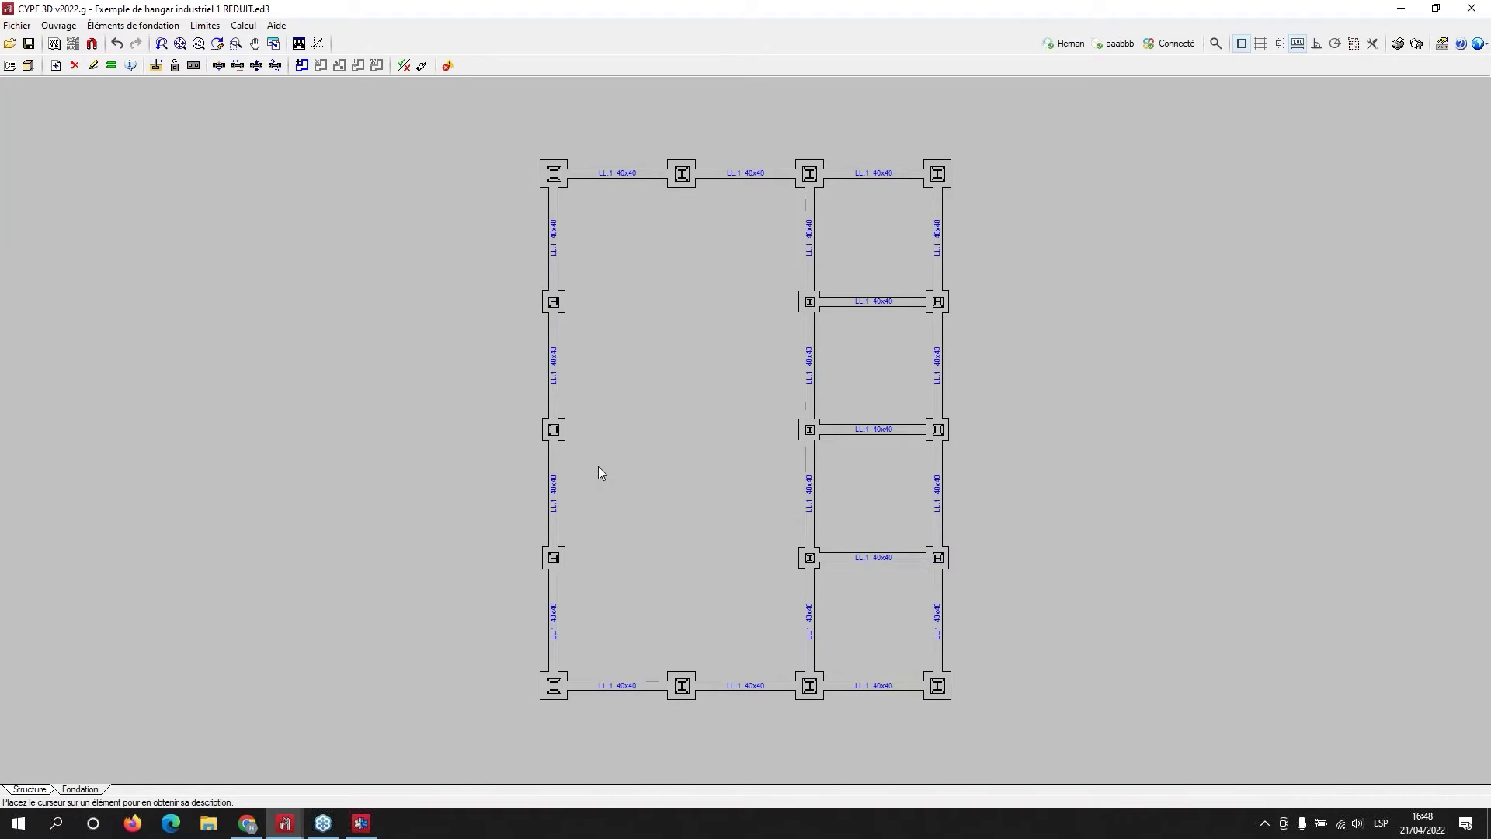
pyautogui.click(22, 790)
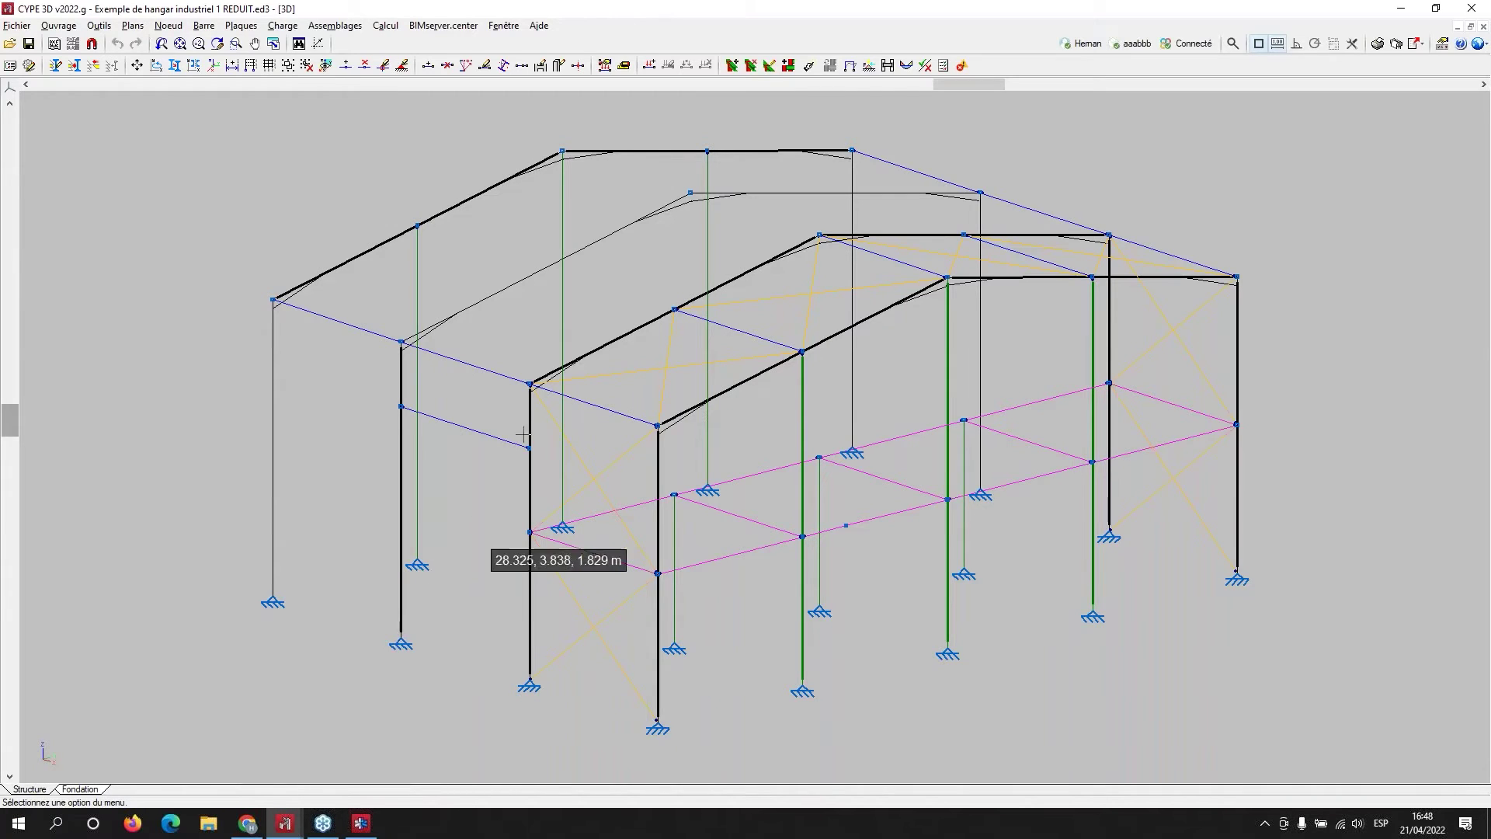
pyautogui.scroll(-1, 567, 428)
pyautogui.keyDown('shift'); pyautogui.moveTo(527, 462); pyautogui.dragTo(571, 466, button='middle'); pyautogui.keyUp('shift')
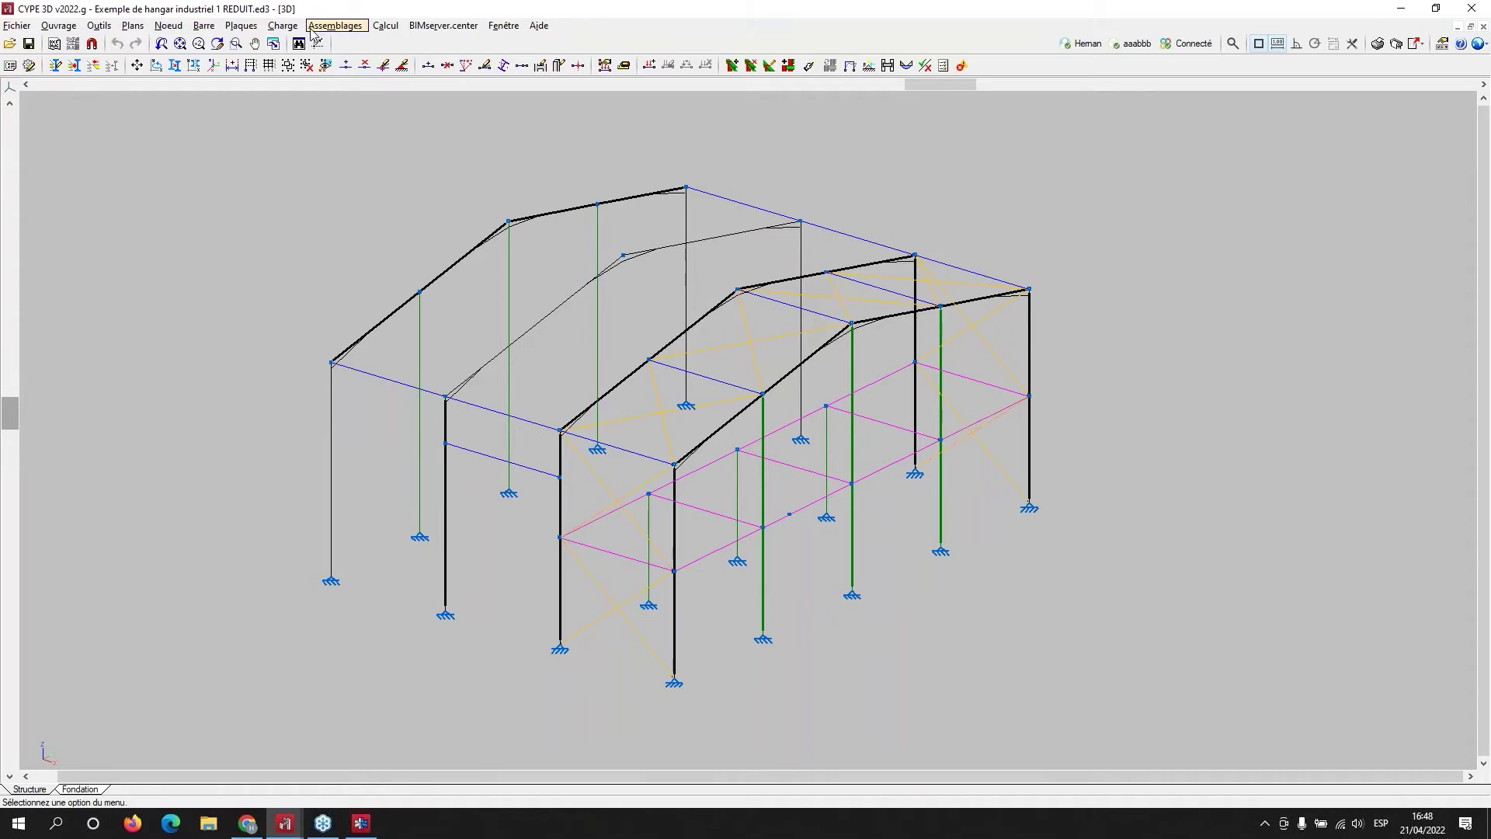
pyautogui.click(98, 25)
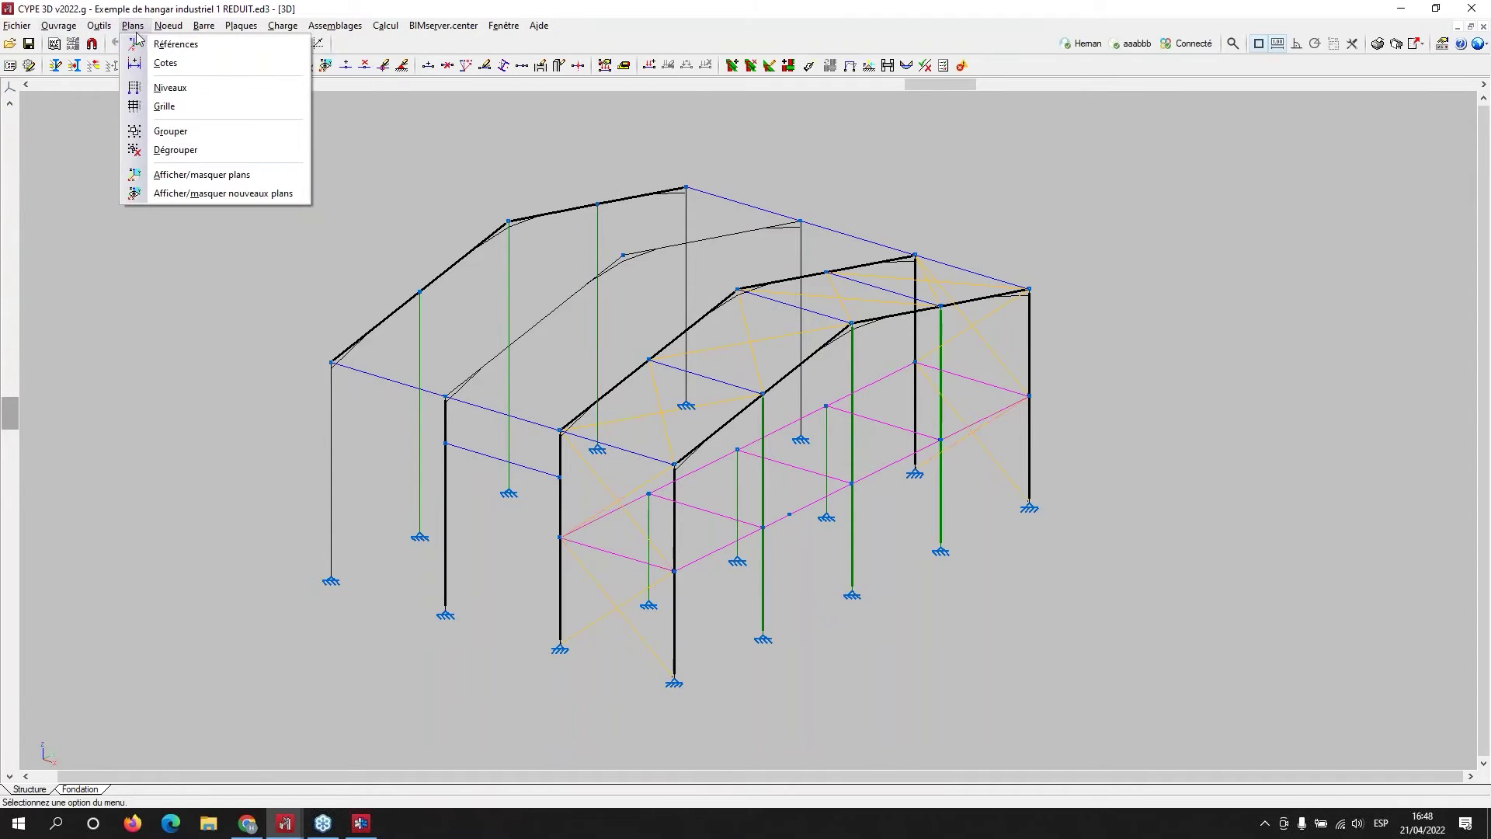
pyautogui.moveTo(99, 26)
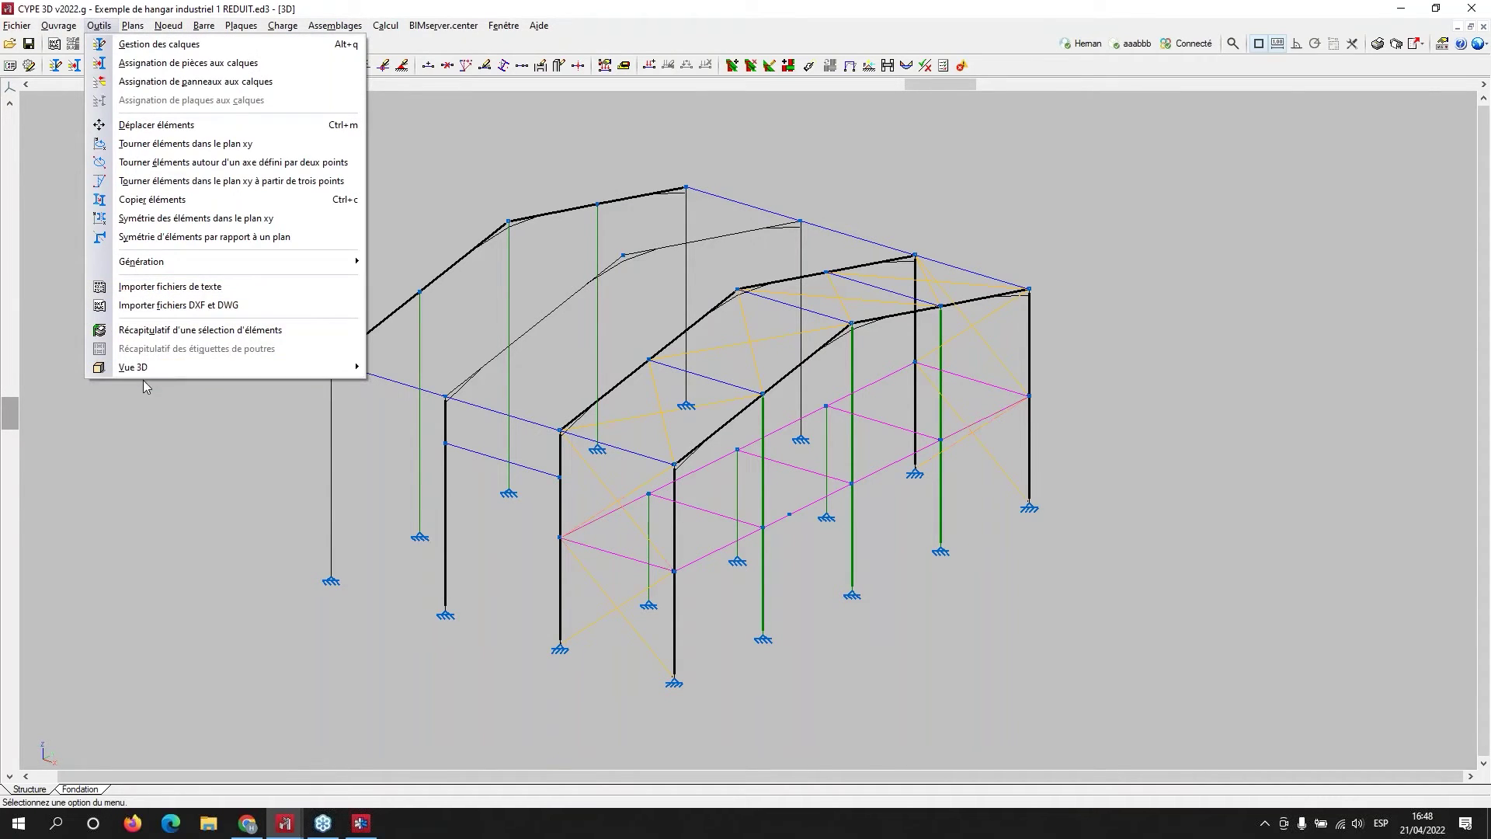
pyautogui.moveTo(151, 368)
pyautogui.click(495, 376)
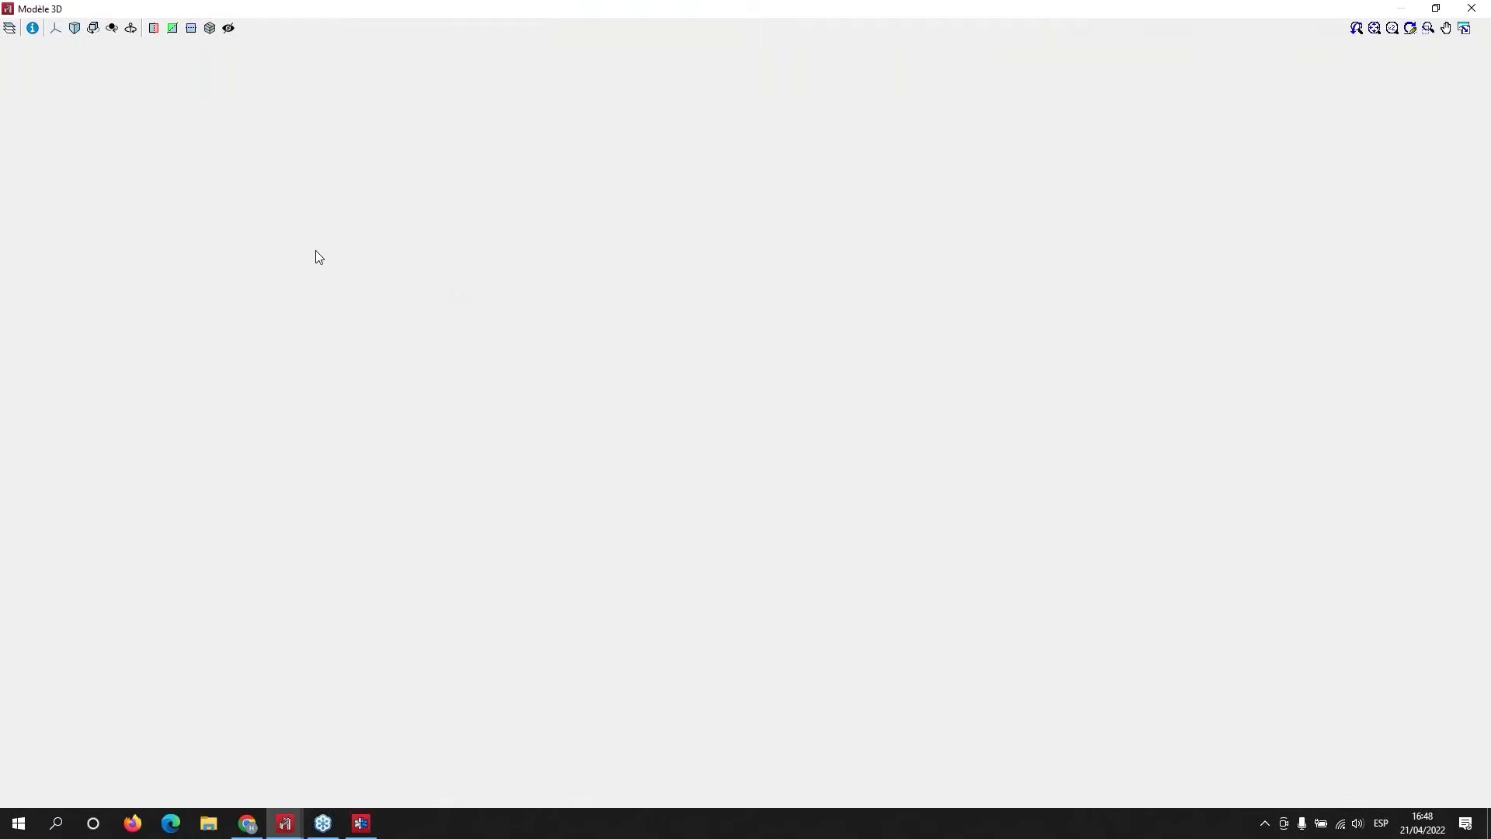
pyautogui.scroll(5, 399, 344)
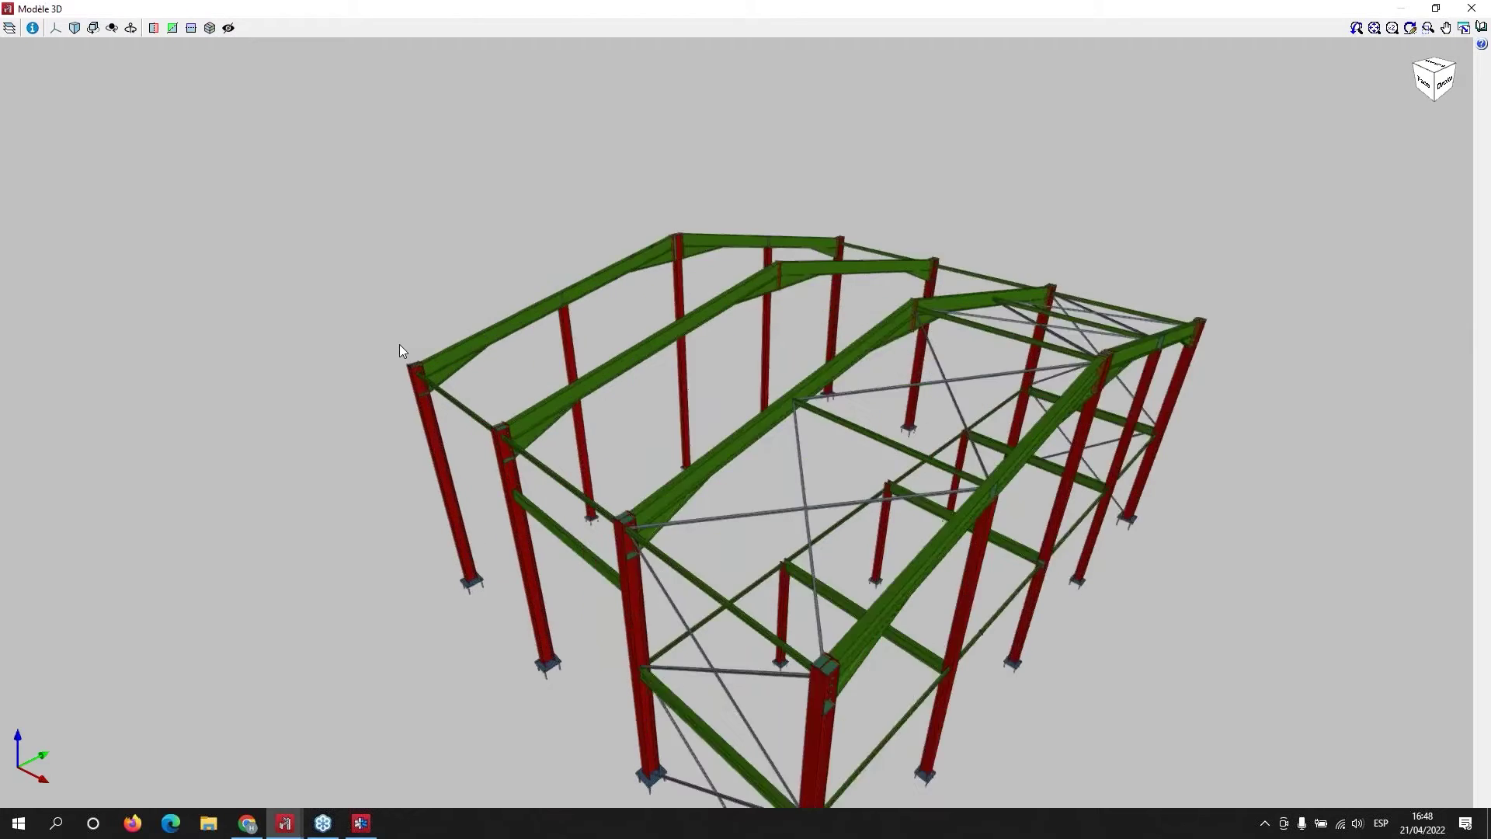
pyautogui.scroll(3, 431, 412)
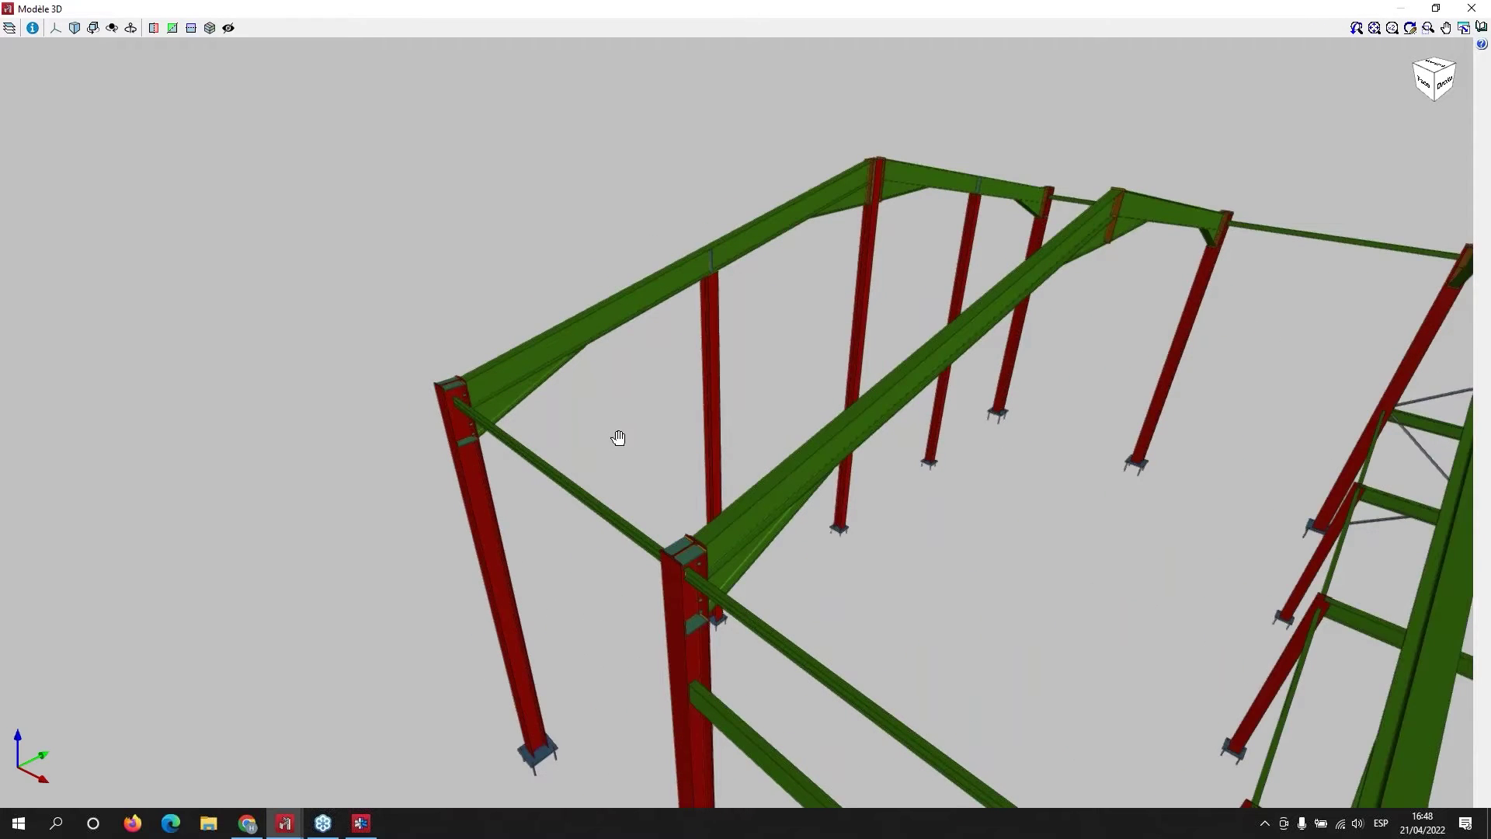
pyautogui.moveTo(616, 433)
pyautogui.mouseDown(button='middle')
pyautogui.moveTo(718, 309)
pyautogui.moveTo(660, 326)
pyautogui.moveTo(583, 316)
pyautogui.moveTo(696, 349)
pyautogui.moveTo(791, 351)
pyautogui.moveTo(855, 329)
pyautogui.moveTo(1165, 366)
pyautogui.moveTo(994, 309)
pyautogui.moveTo(994, 285)
pyautogui.mouseUp(button='middle')
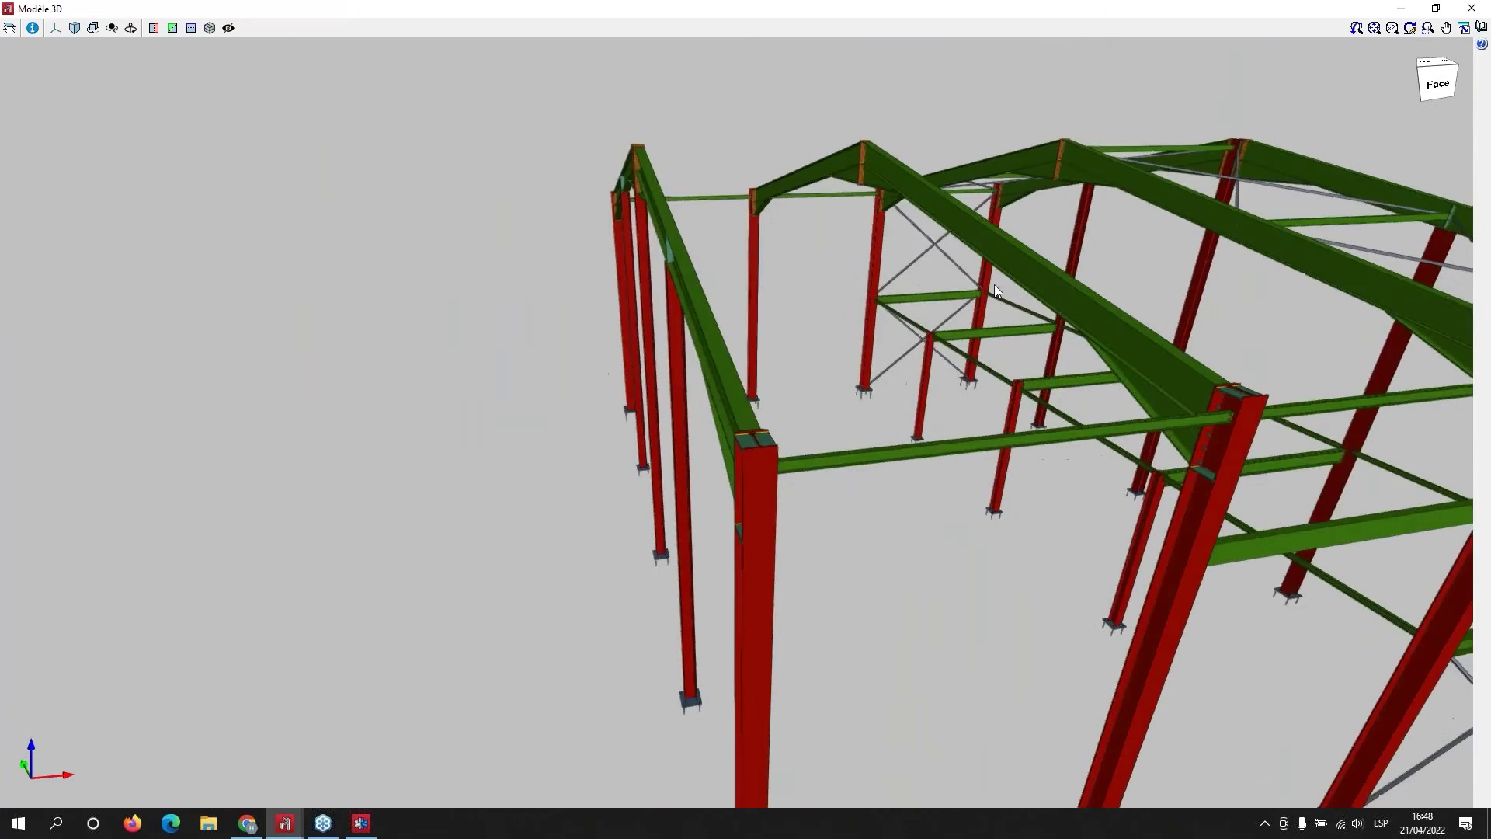
pyautogui.click(1476, 7)
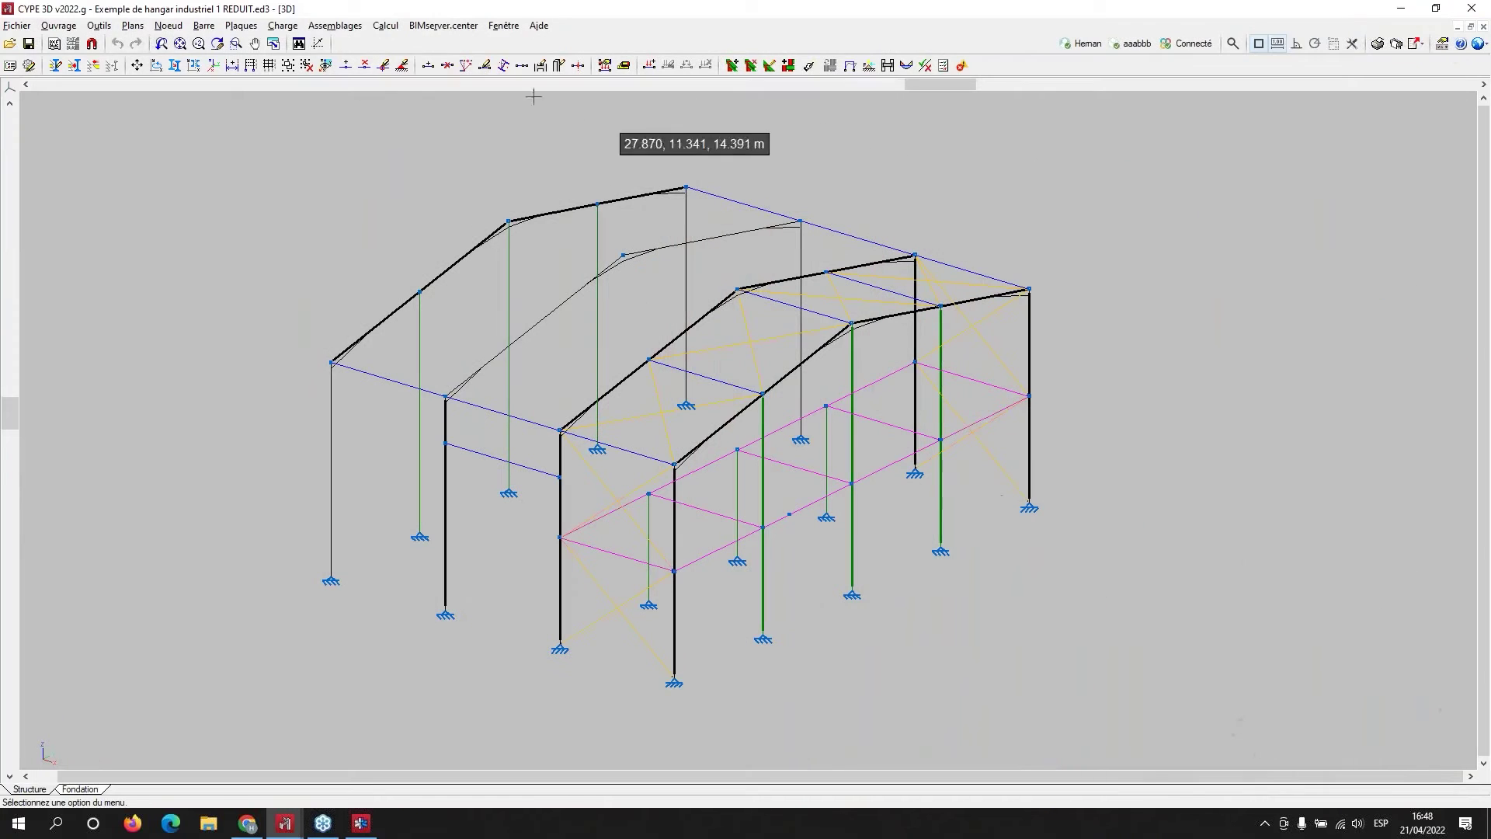
# - Erase all the connections from the whole structure
pyautogui.click(345, 27)
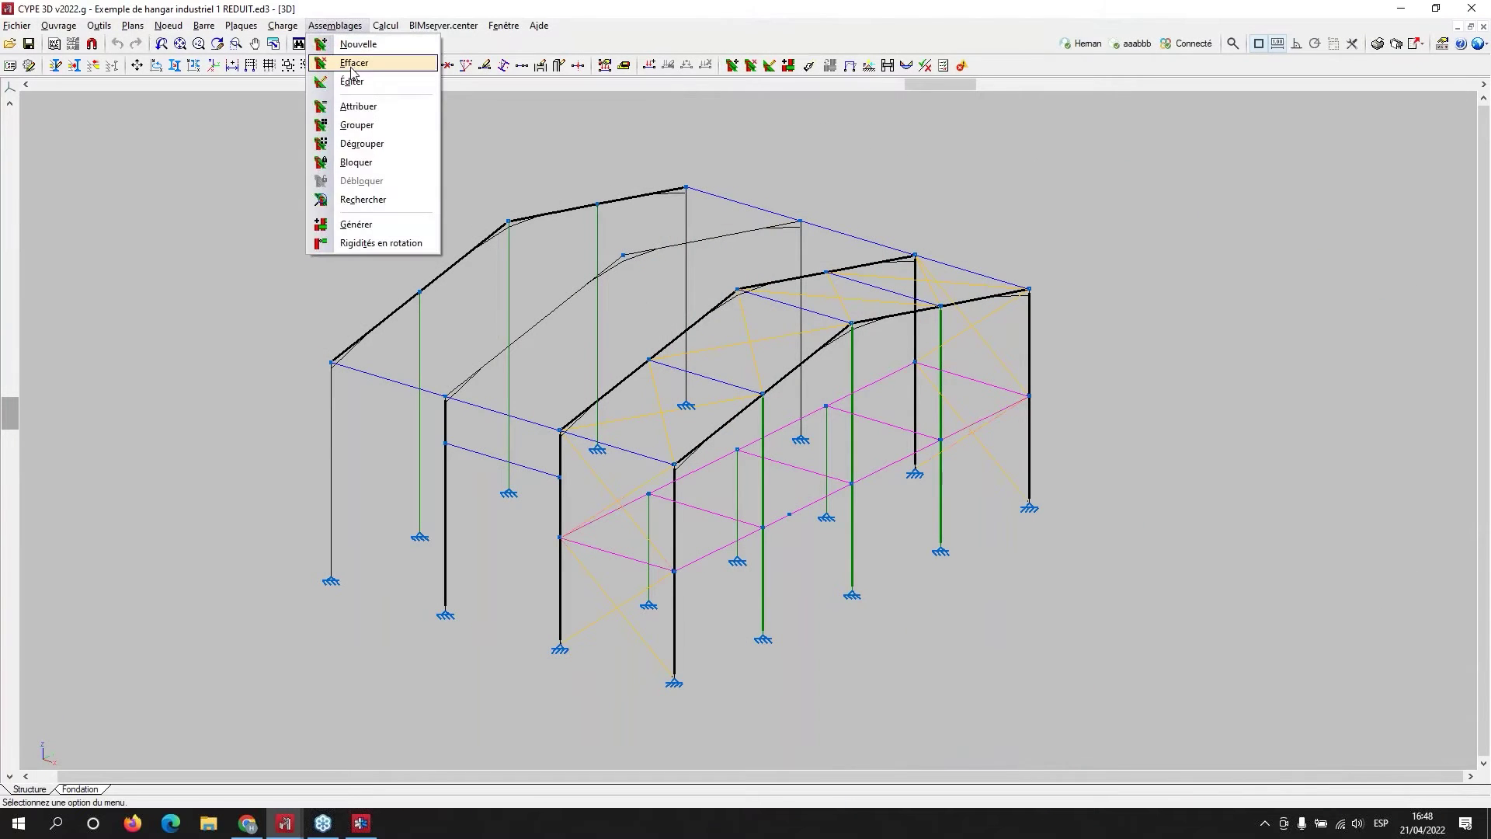
pyautogui.click(352, 64)
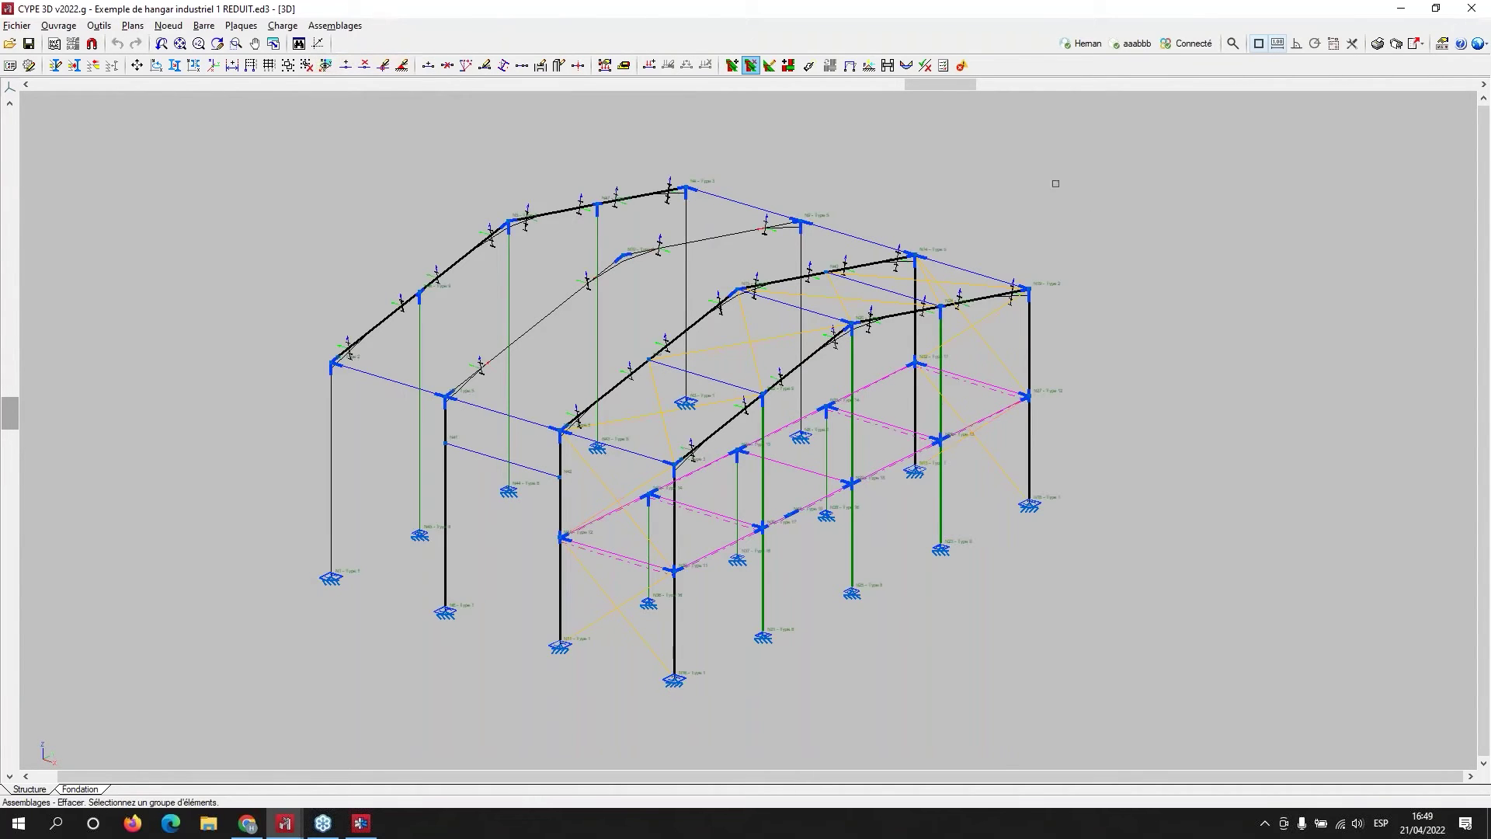
pyautogui.moveTo(1099, 161); pyautogui.dragTo(771, 355)
pyautogui.moveTo(283, 643); pyautogui.dragTo(264, 758)
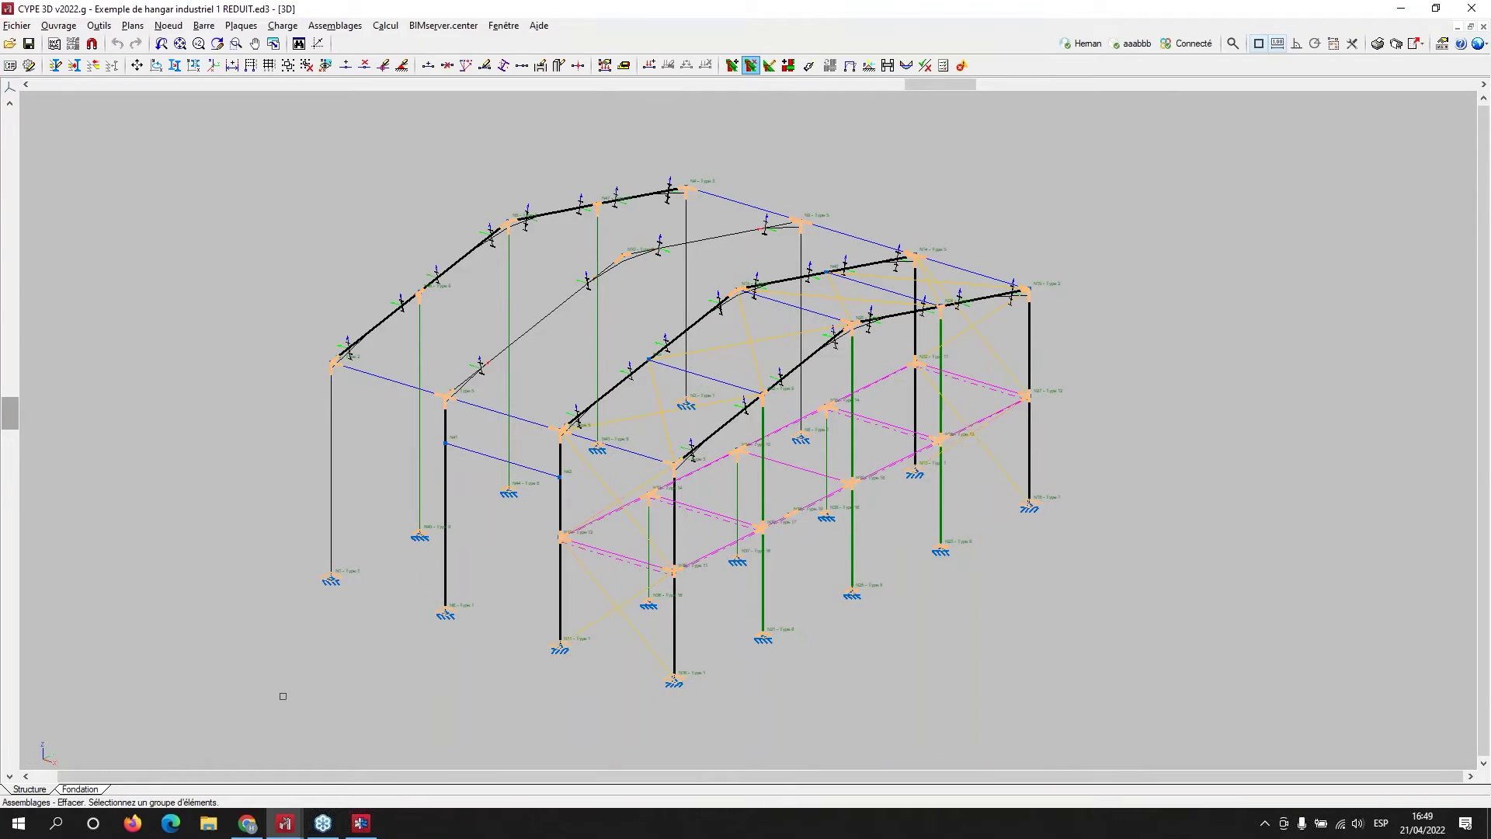
pyautogui.rightClick(260, 667)
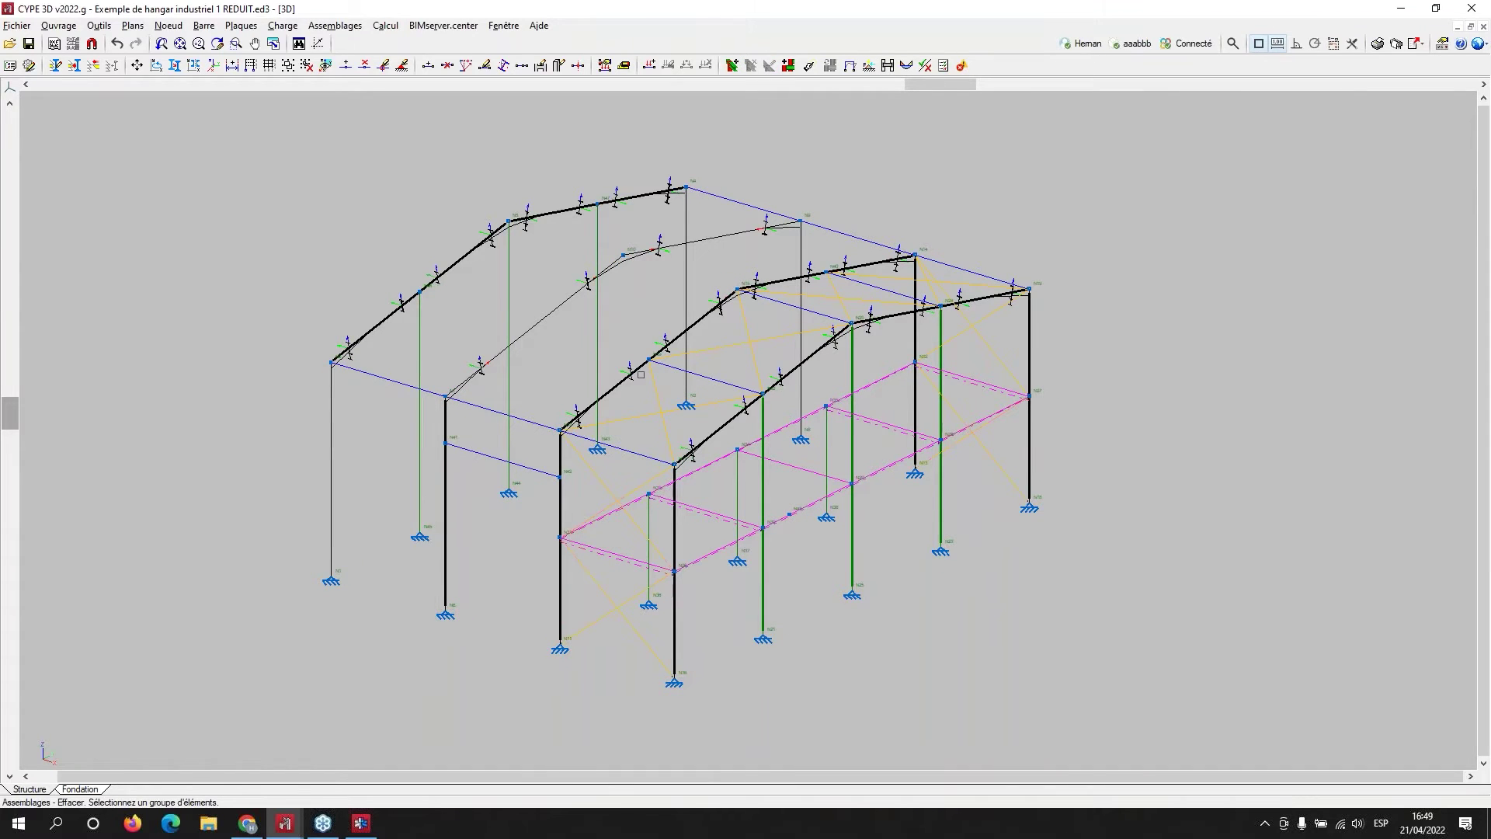
# - Examine the intermediate node N48 on the IPE 100 floor beam between nodes N30 and N29
pyautogui.moveTo(958, 539); pyautogui.dragTo(875, 511, button='middle')
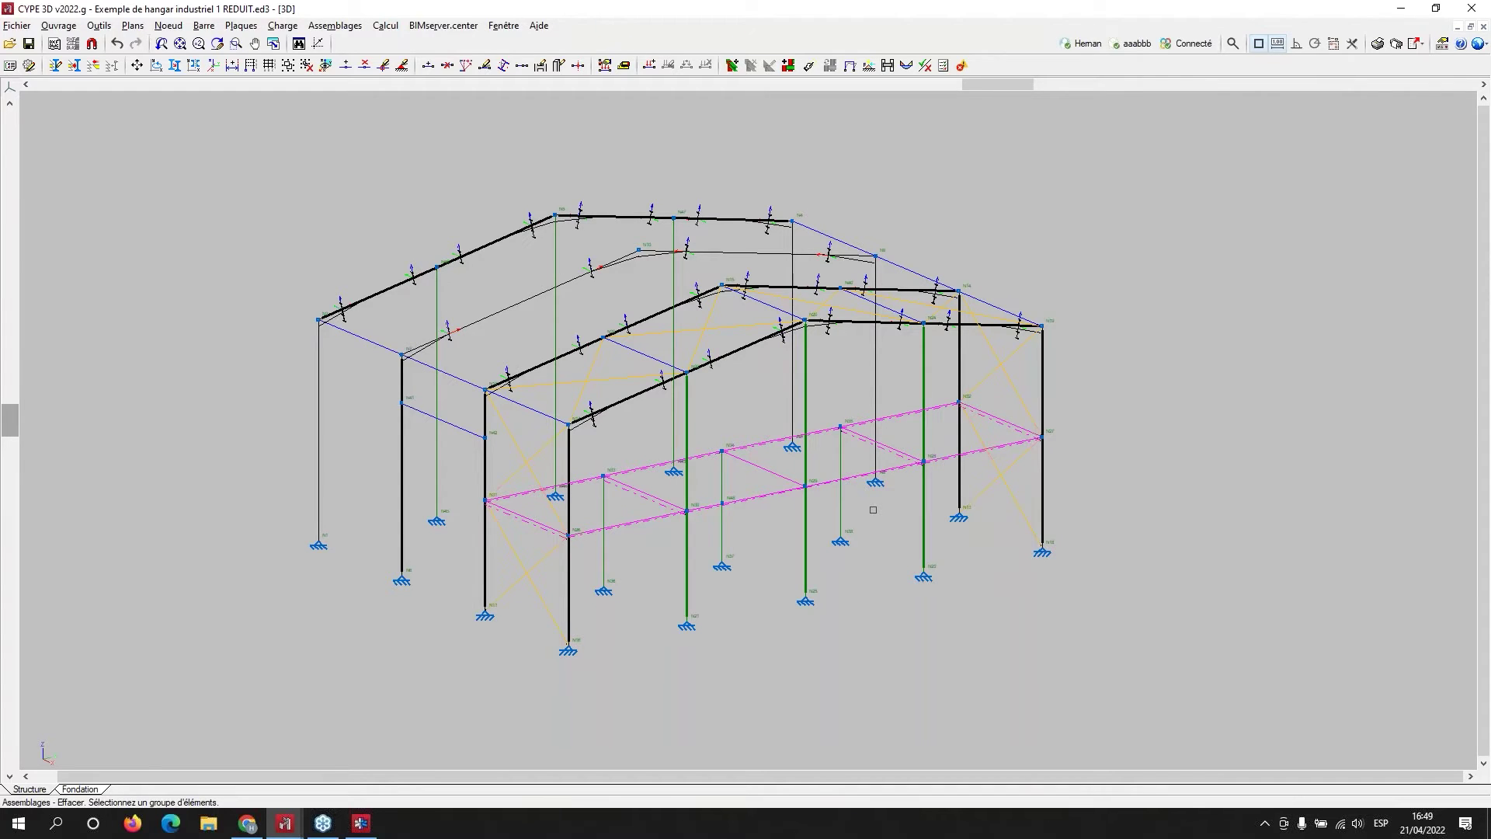
pyautogui.moveTo(718, 597); pyautogui.dragTo(765, 604, button='middle')
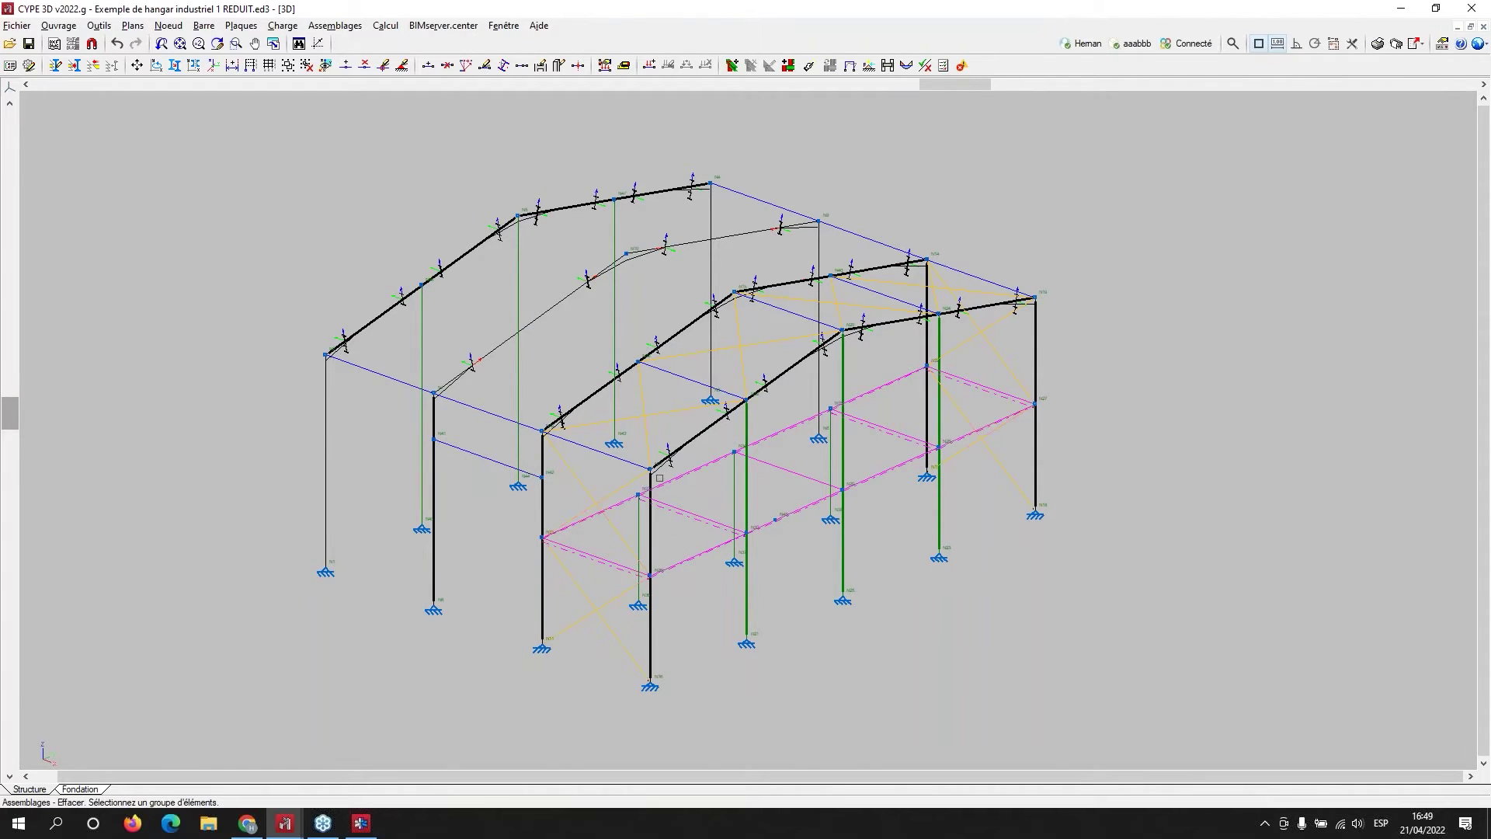
pyautogui.scroll(5, 514, 422)
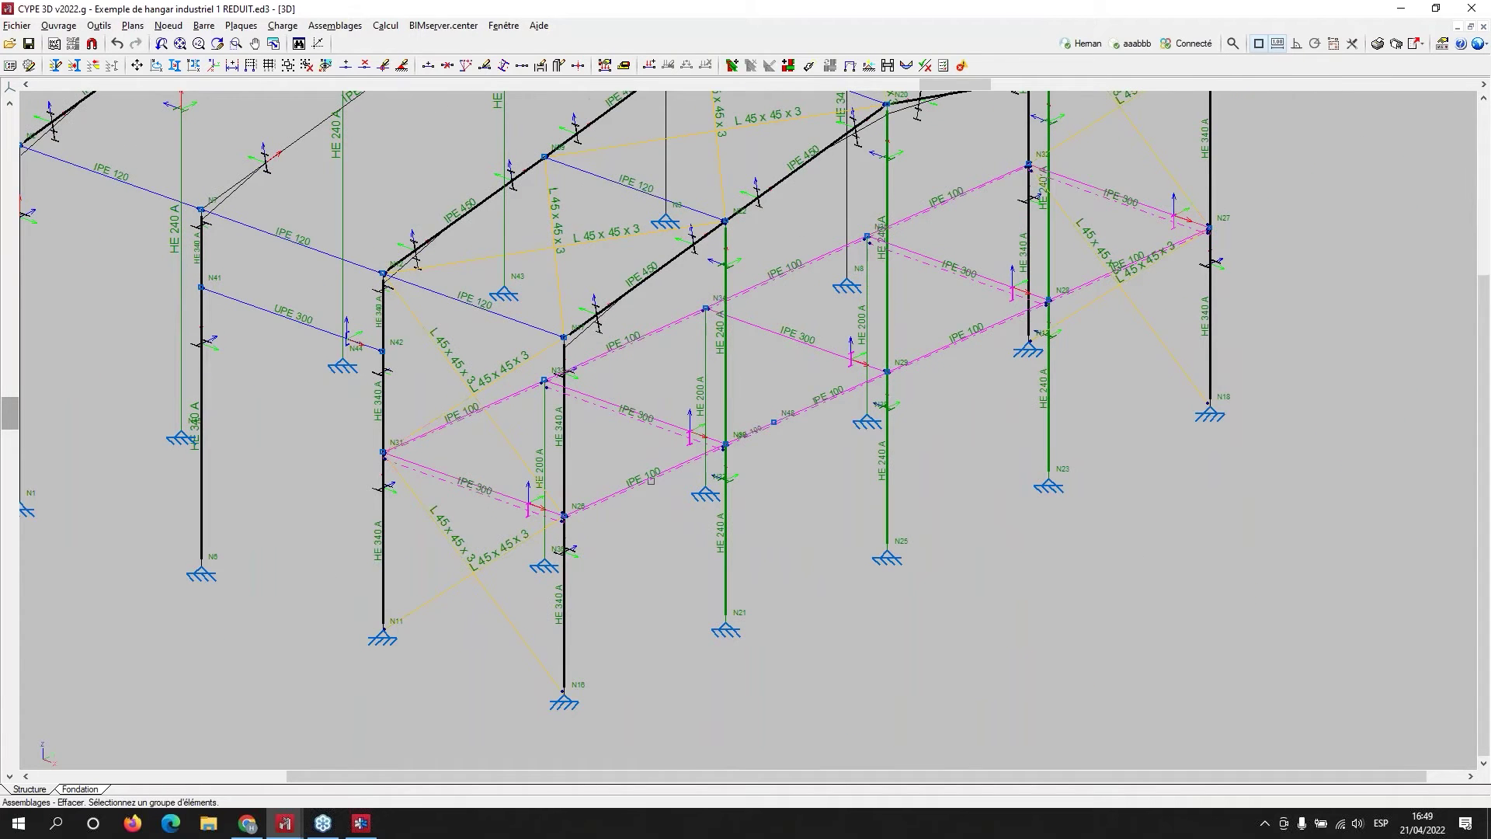
pyautogui.scroll(2, 651, 481)
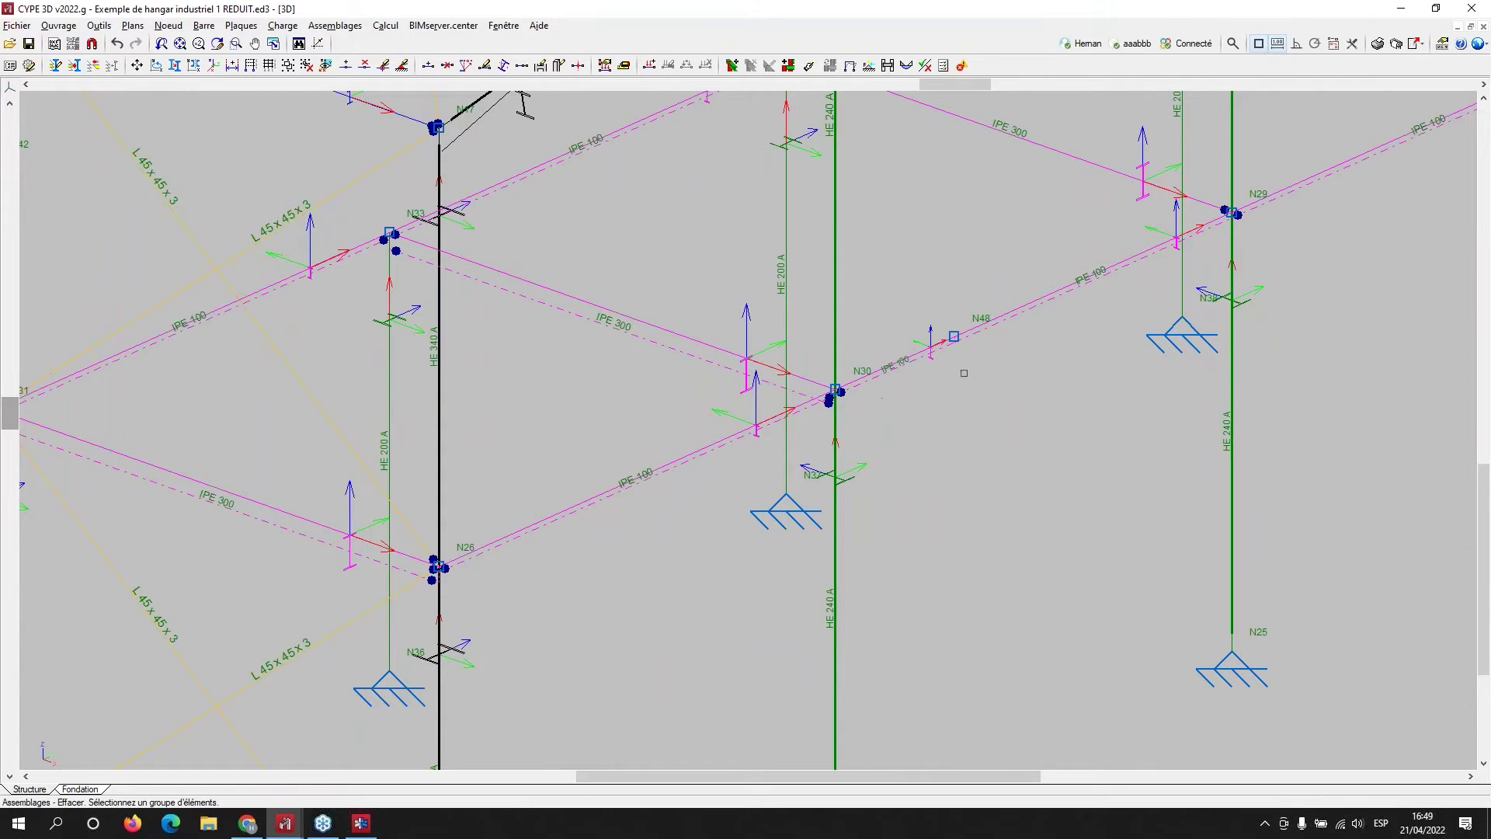
pyautogui.moveTo(991, 371); pyautogui.dragTo(819, 462, button='middle')
pyautogui.scroll(4, 819, 463)
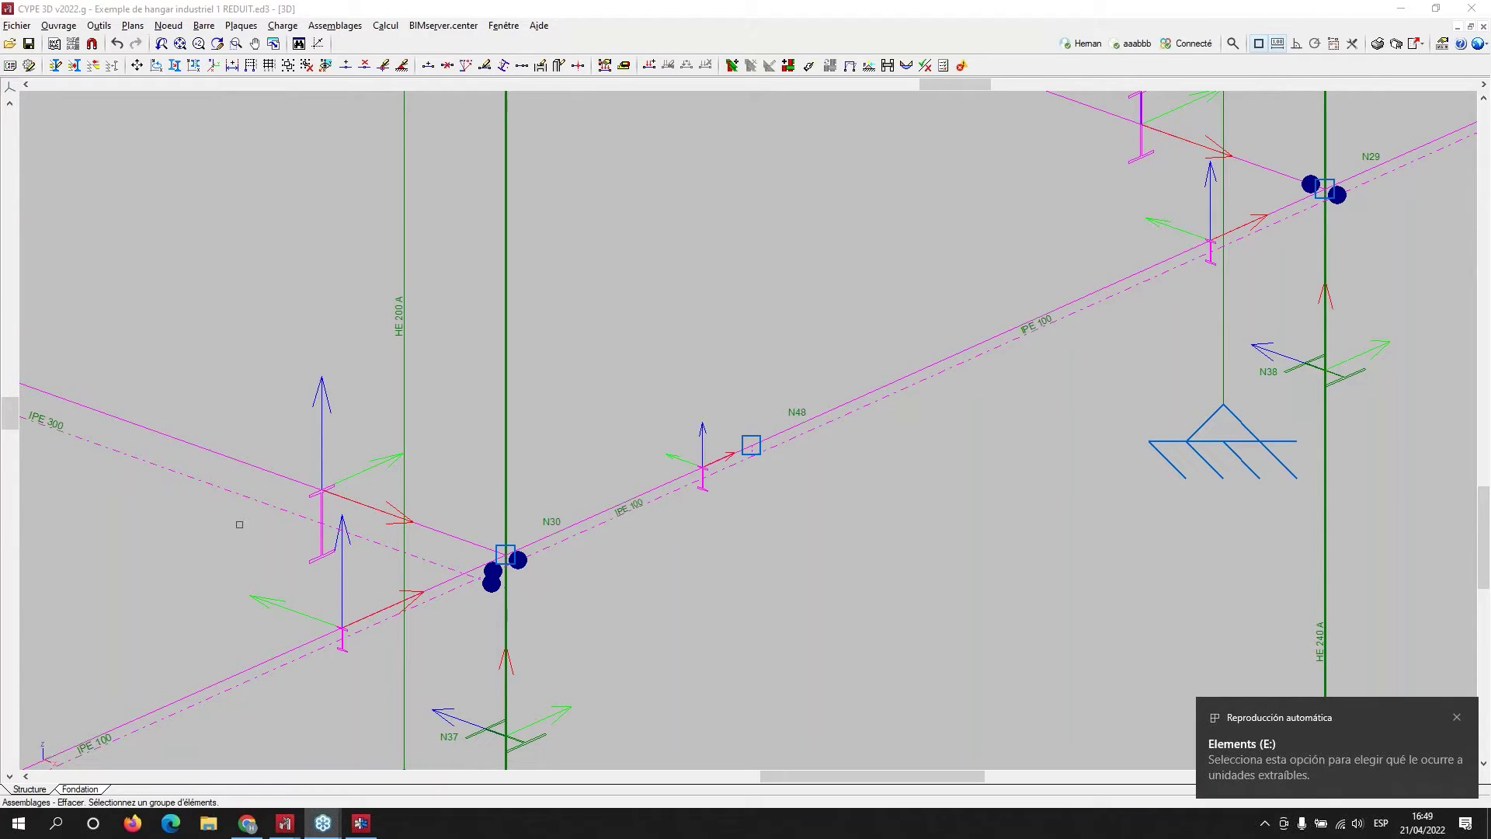
pyautogui.click(672, 487)
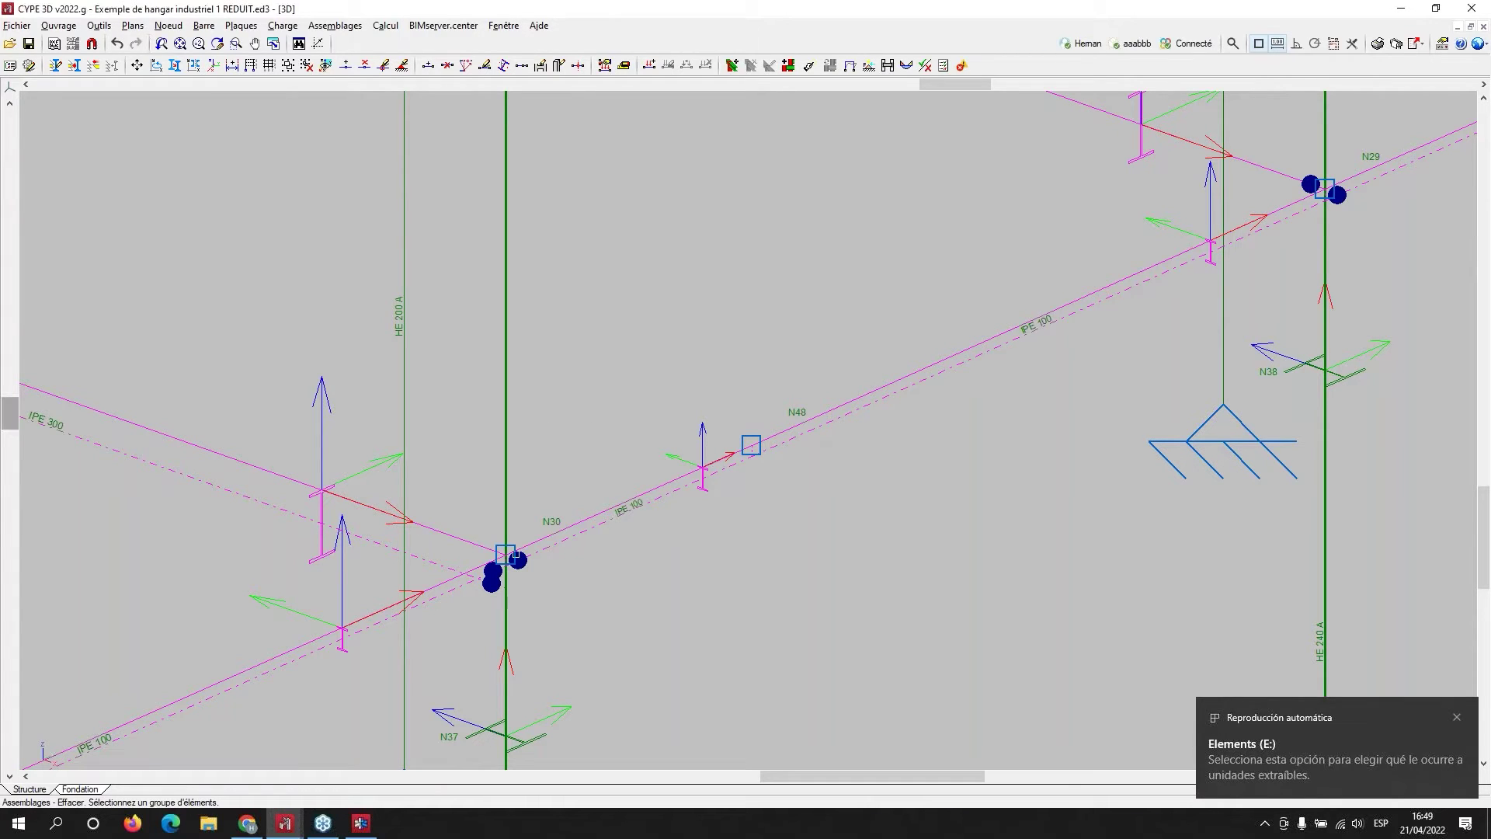
pyautogui.scroll(-1, 505, 554)
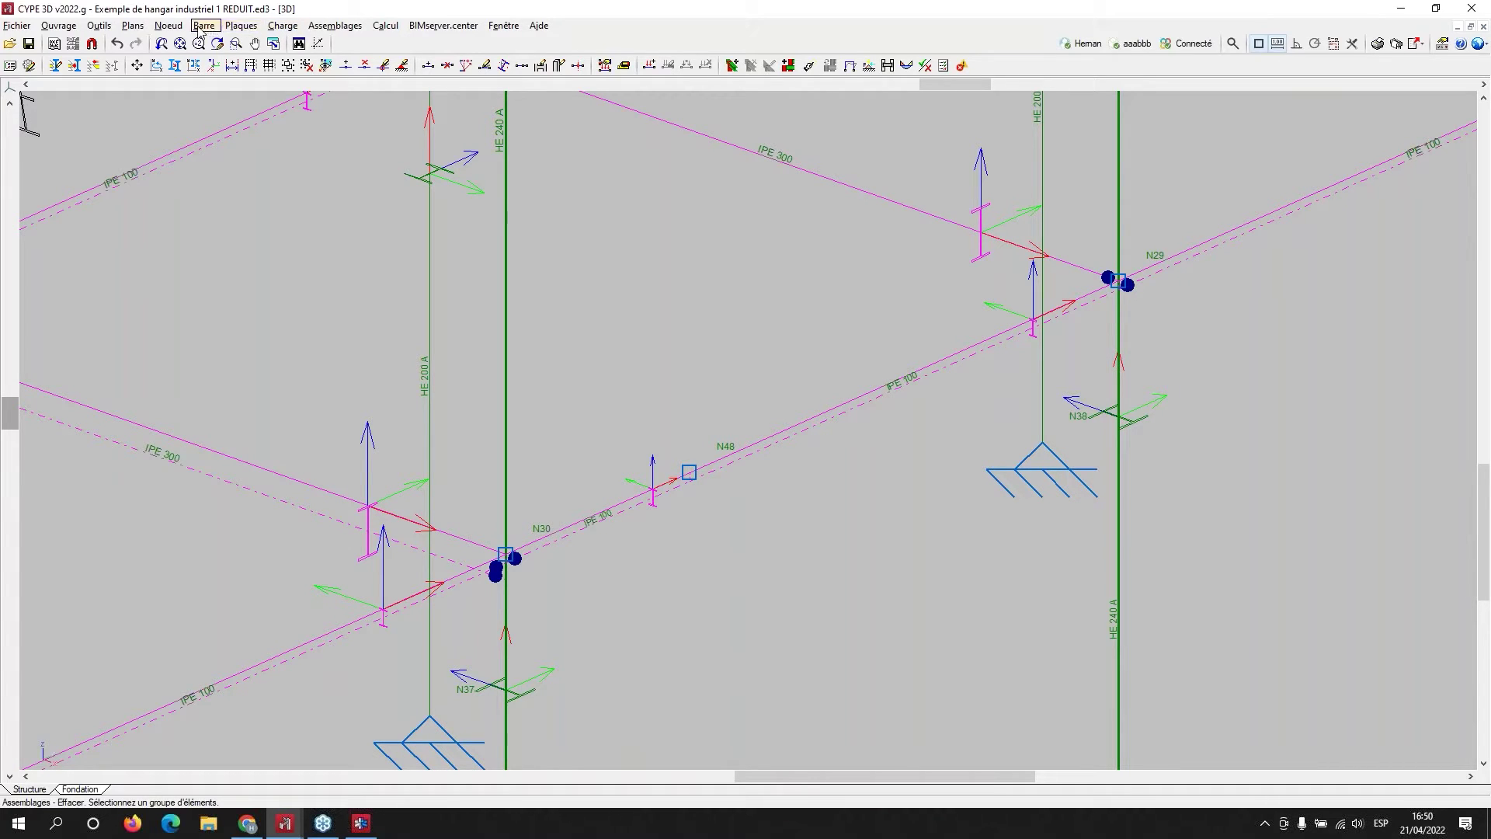
# - Add a new node on the floor beam N29/N28 at a distance of 1.5 m from N29
pyautogui.click(169, 28)
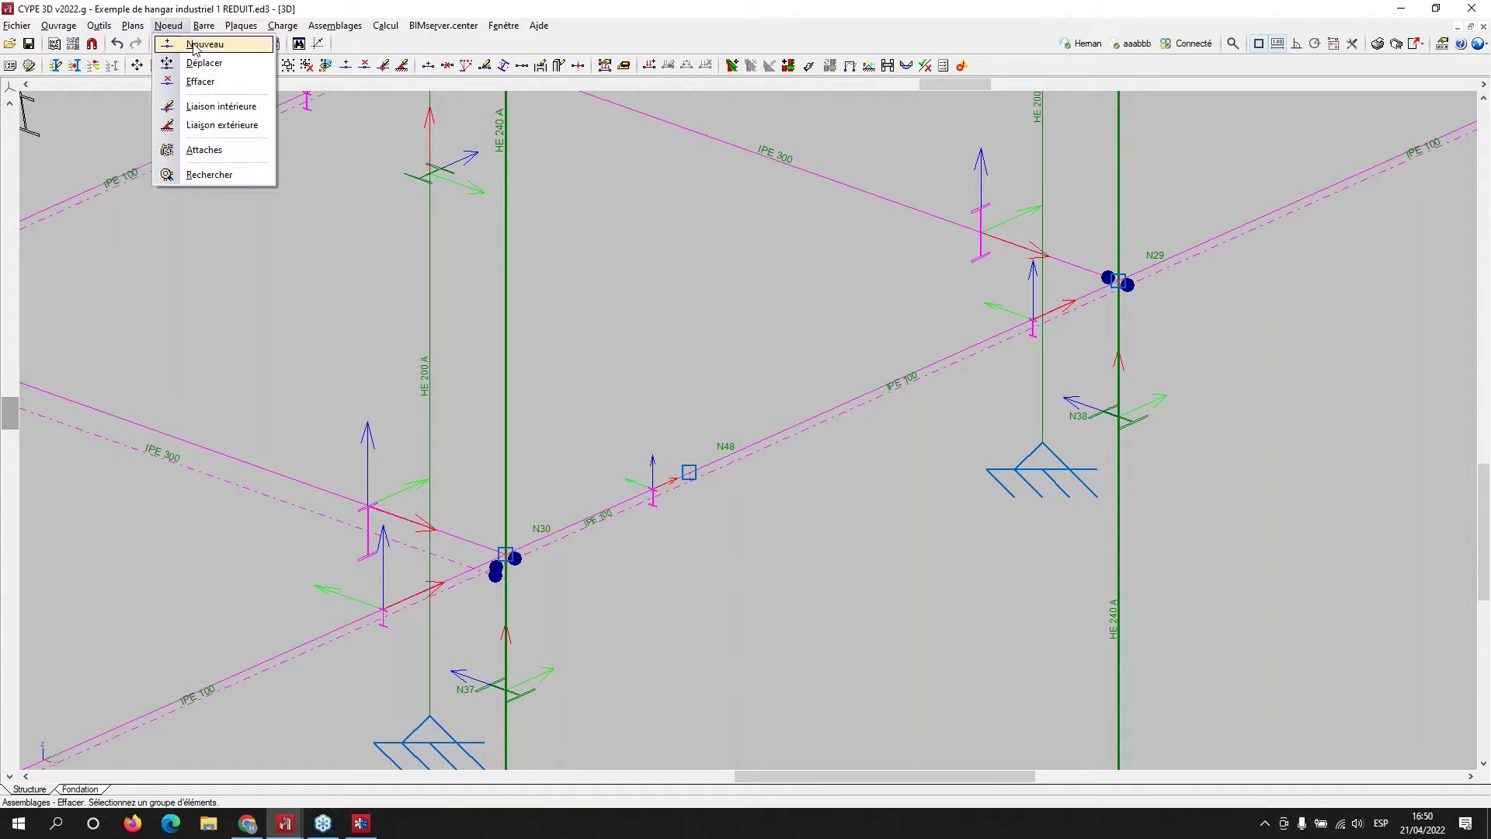
pyautogui.click(193, 48)
pyautogui.scroll(-3, 821, 424)
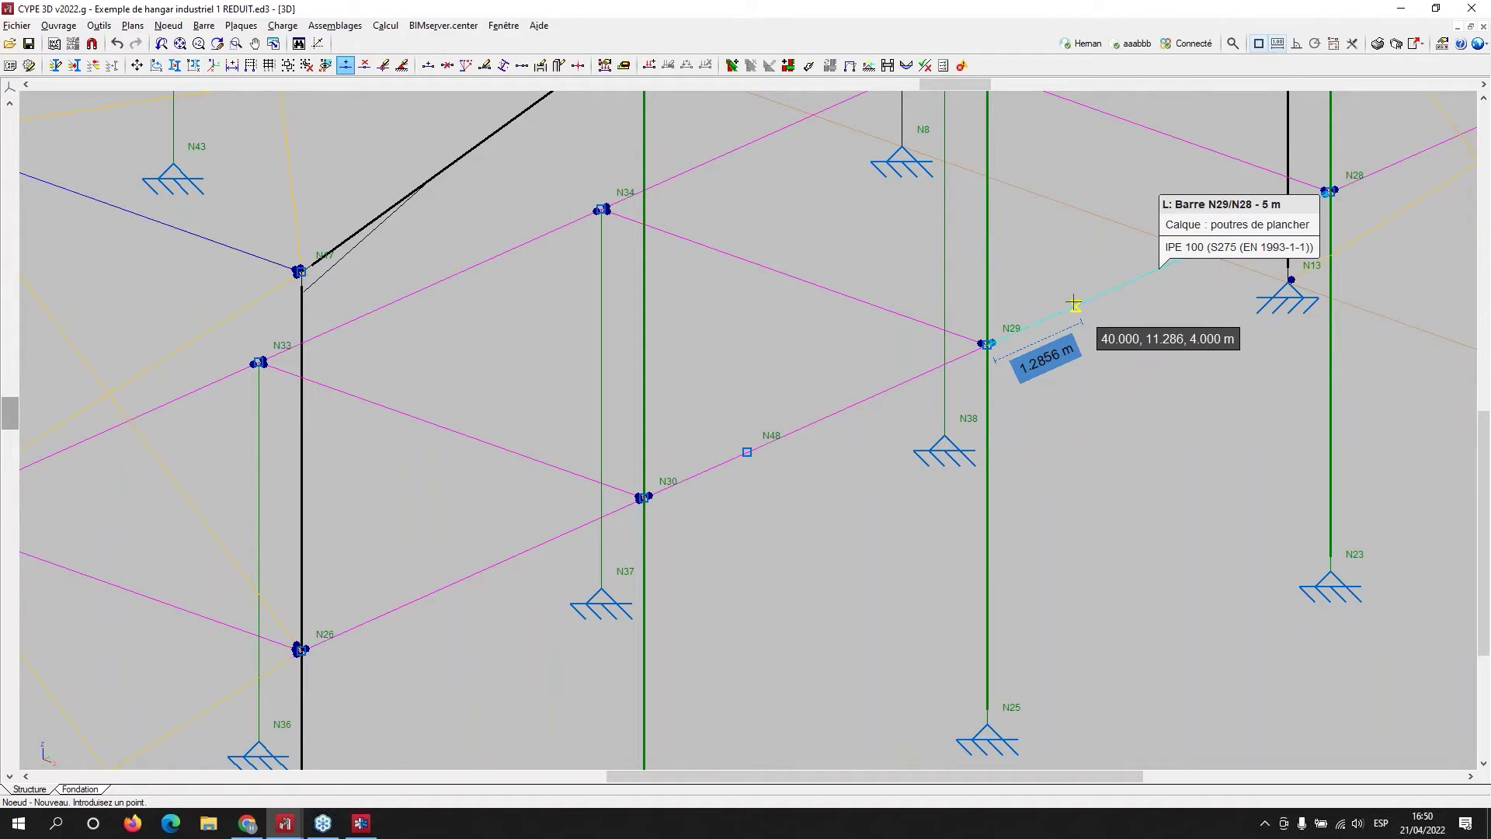
pyautogui.write('1.5')
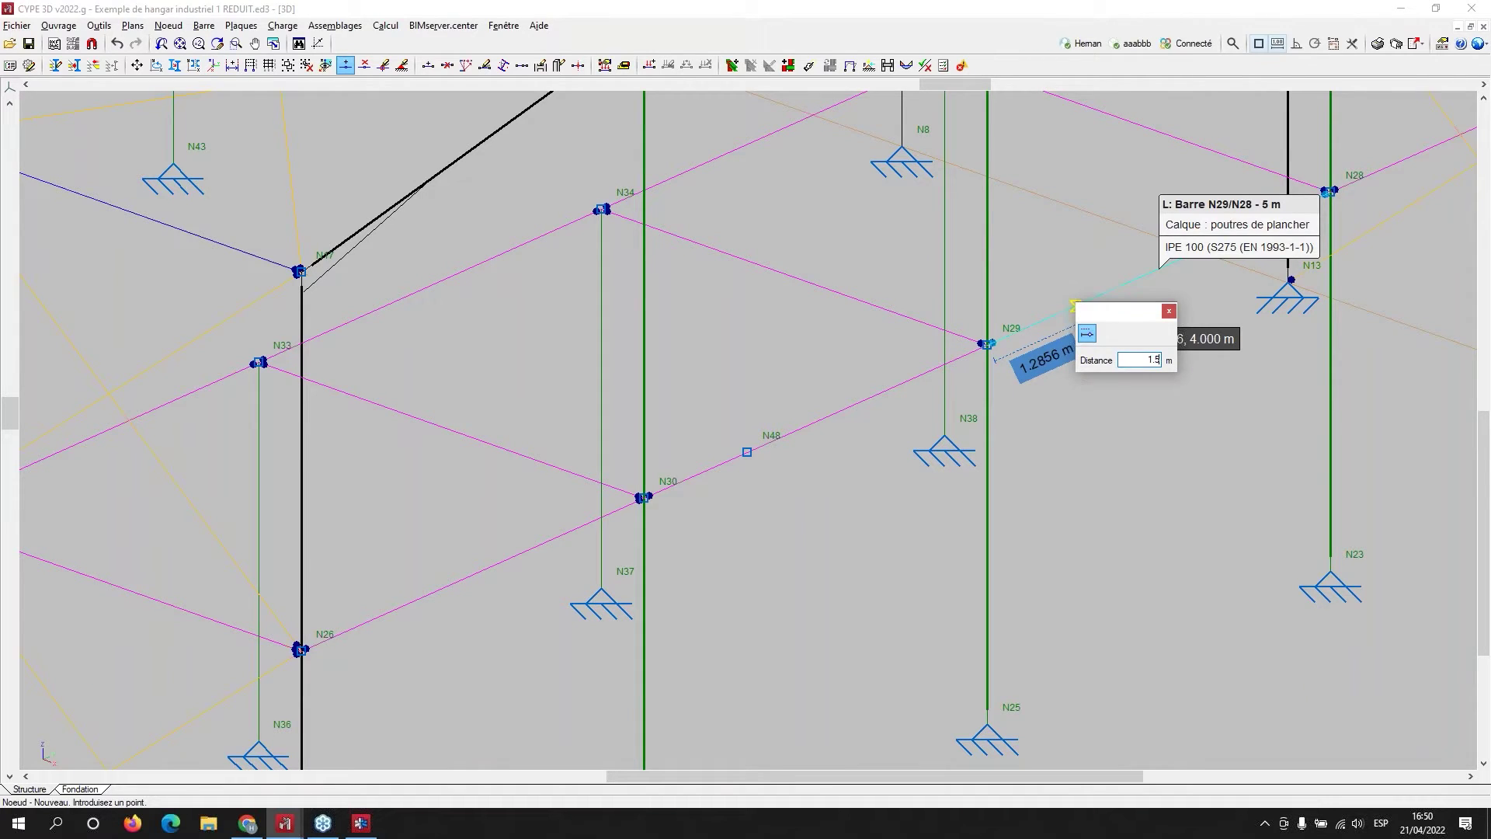
pyautogui.press('Return')
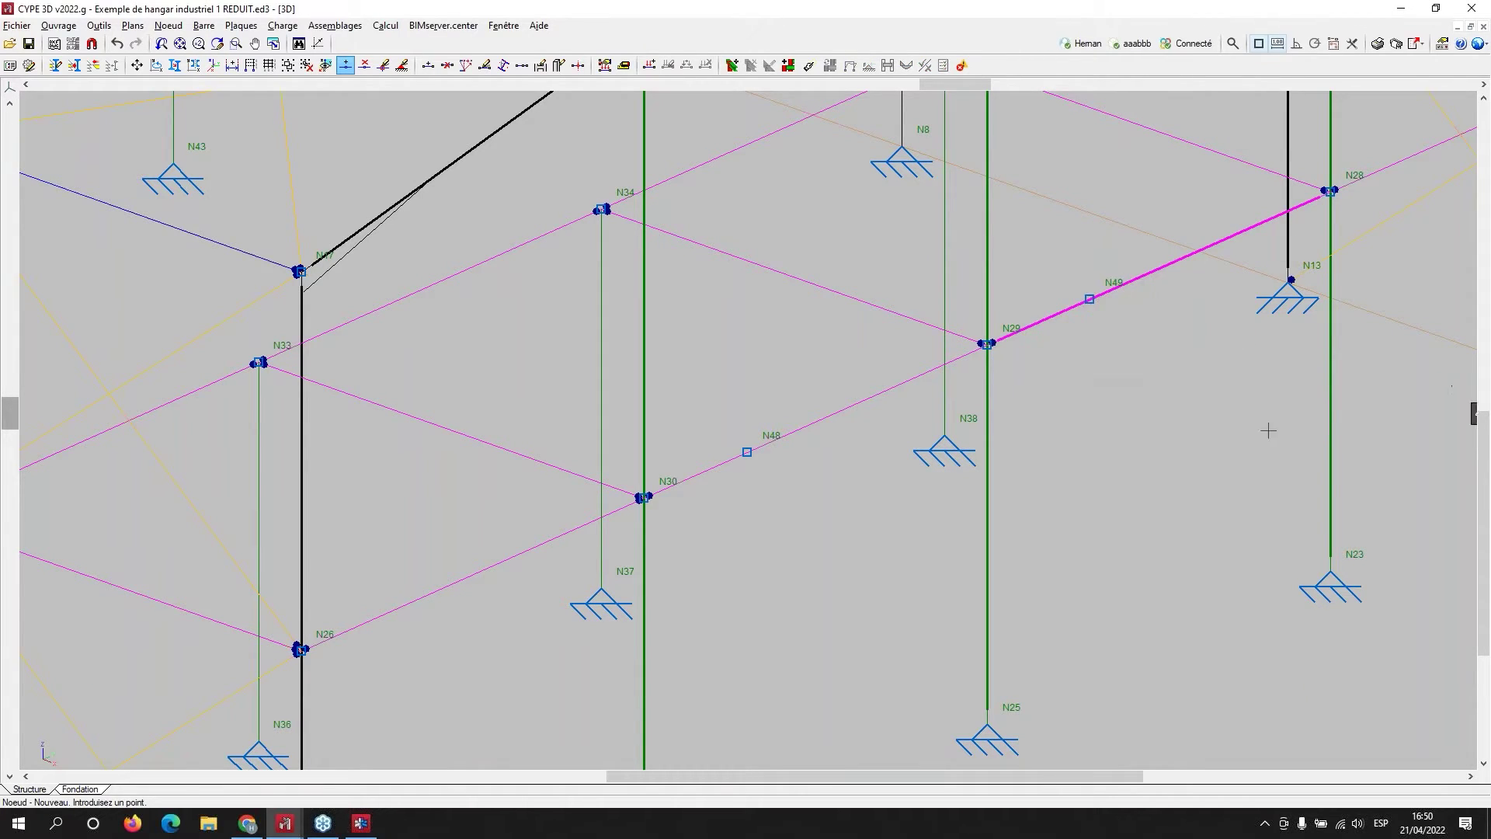
# - Create a separate piece from node N29 to the new intermediate node on the N29/N28 beam
pyautogui.moveTo(1103, 397); pyautogui.dragTo(767, 341, button='middle')
pyautogui.scroll(2, 925, 366)
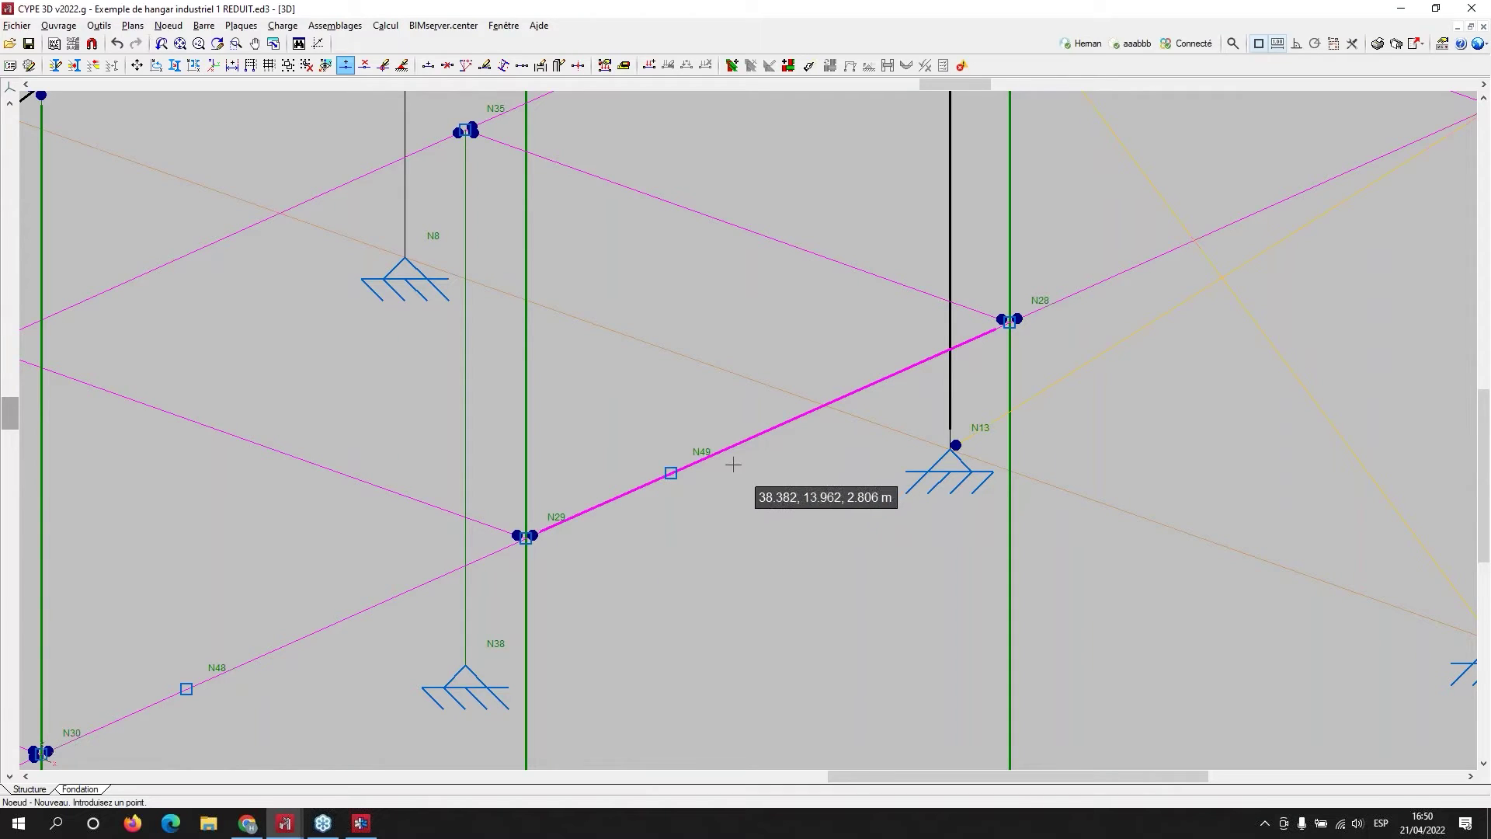
pyautogui.click(206, 26)
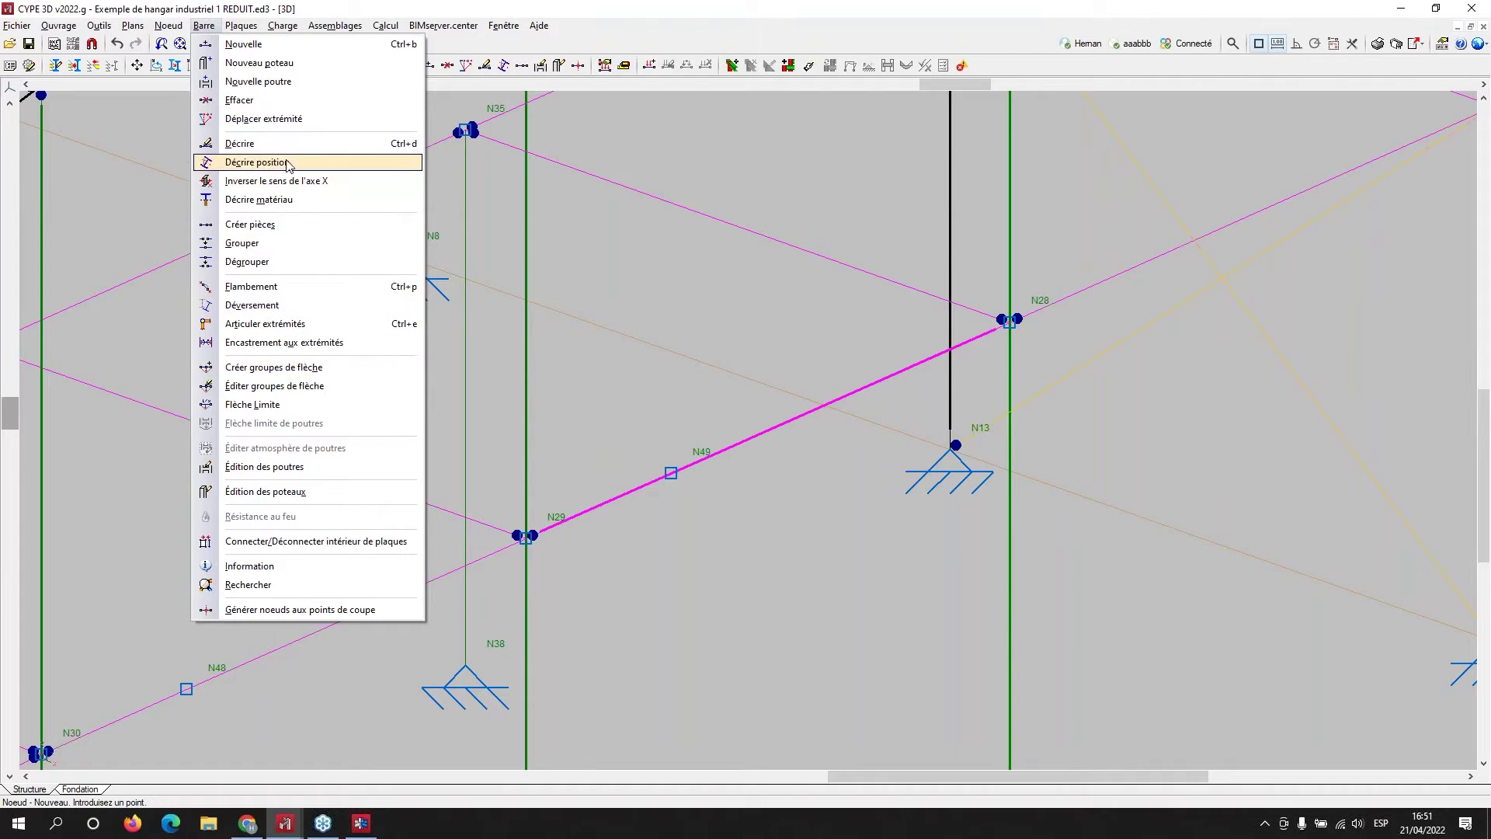
pyautogui.moveTo(244, 25)
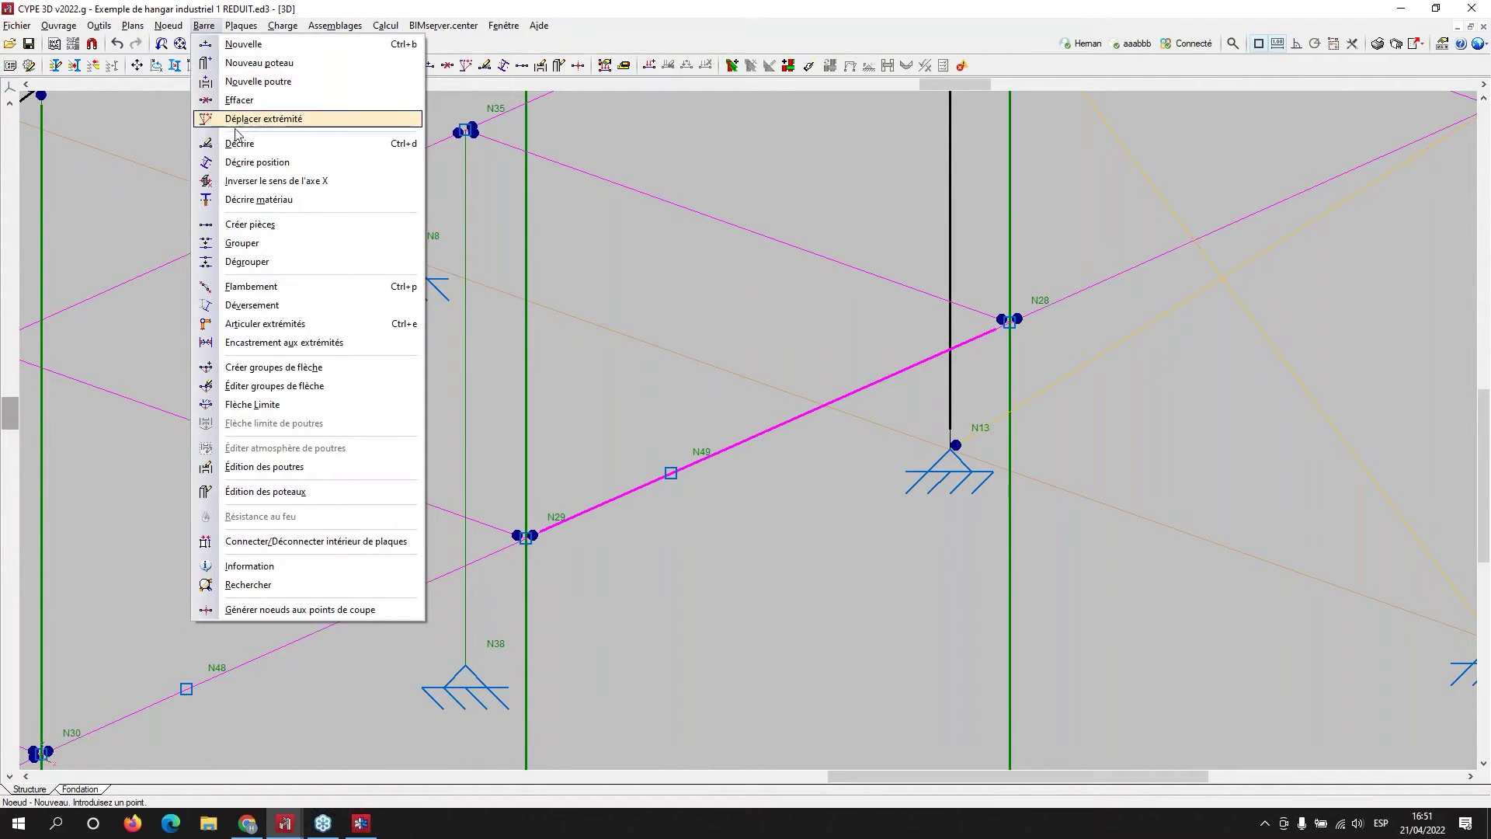
pyautogui.click(247, 225)
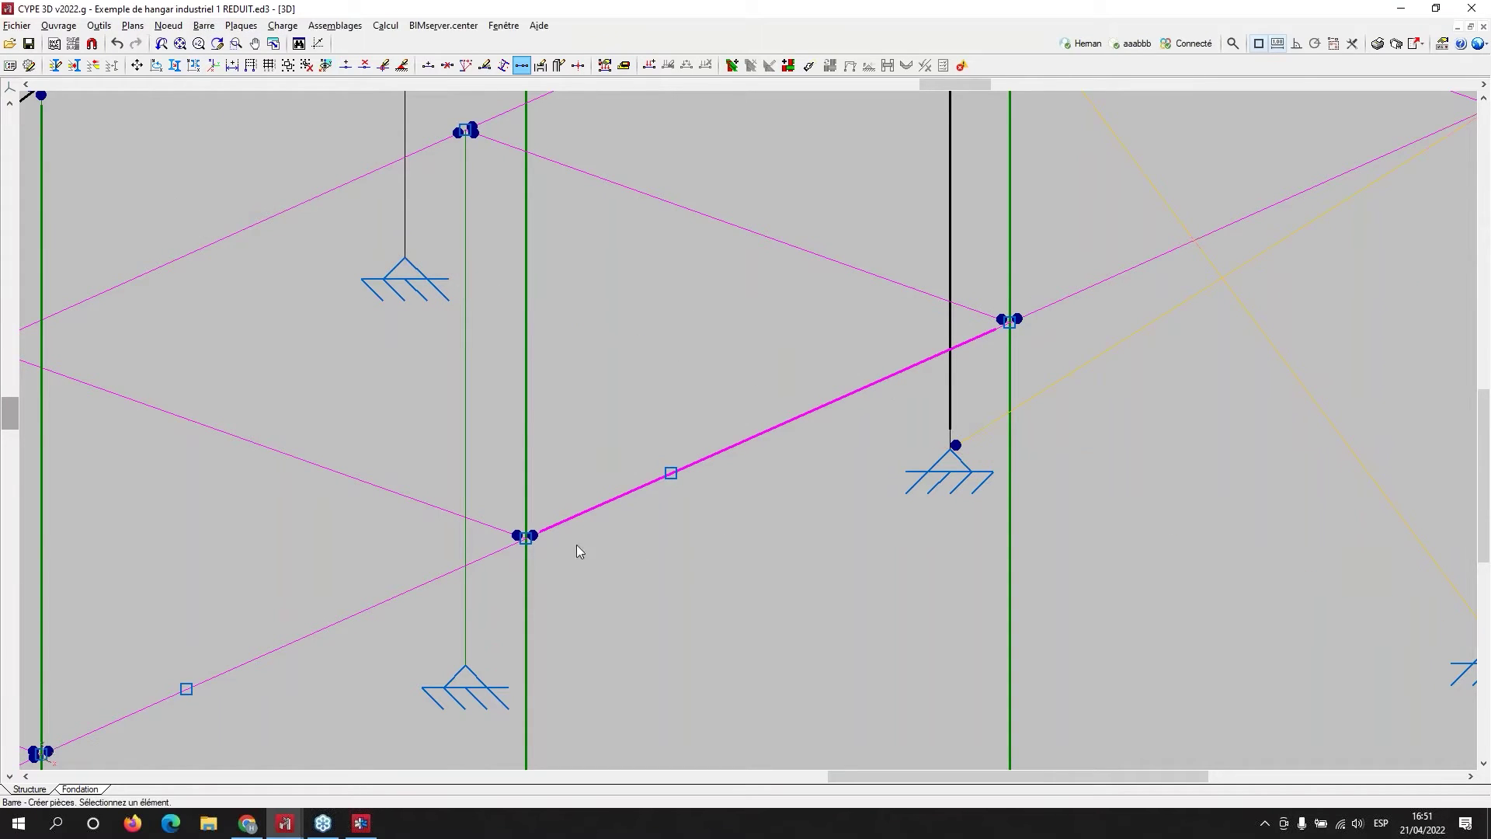
pyautogui.click(526, 537)
pyautogui.click(671, 475)
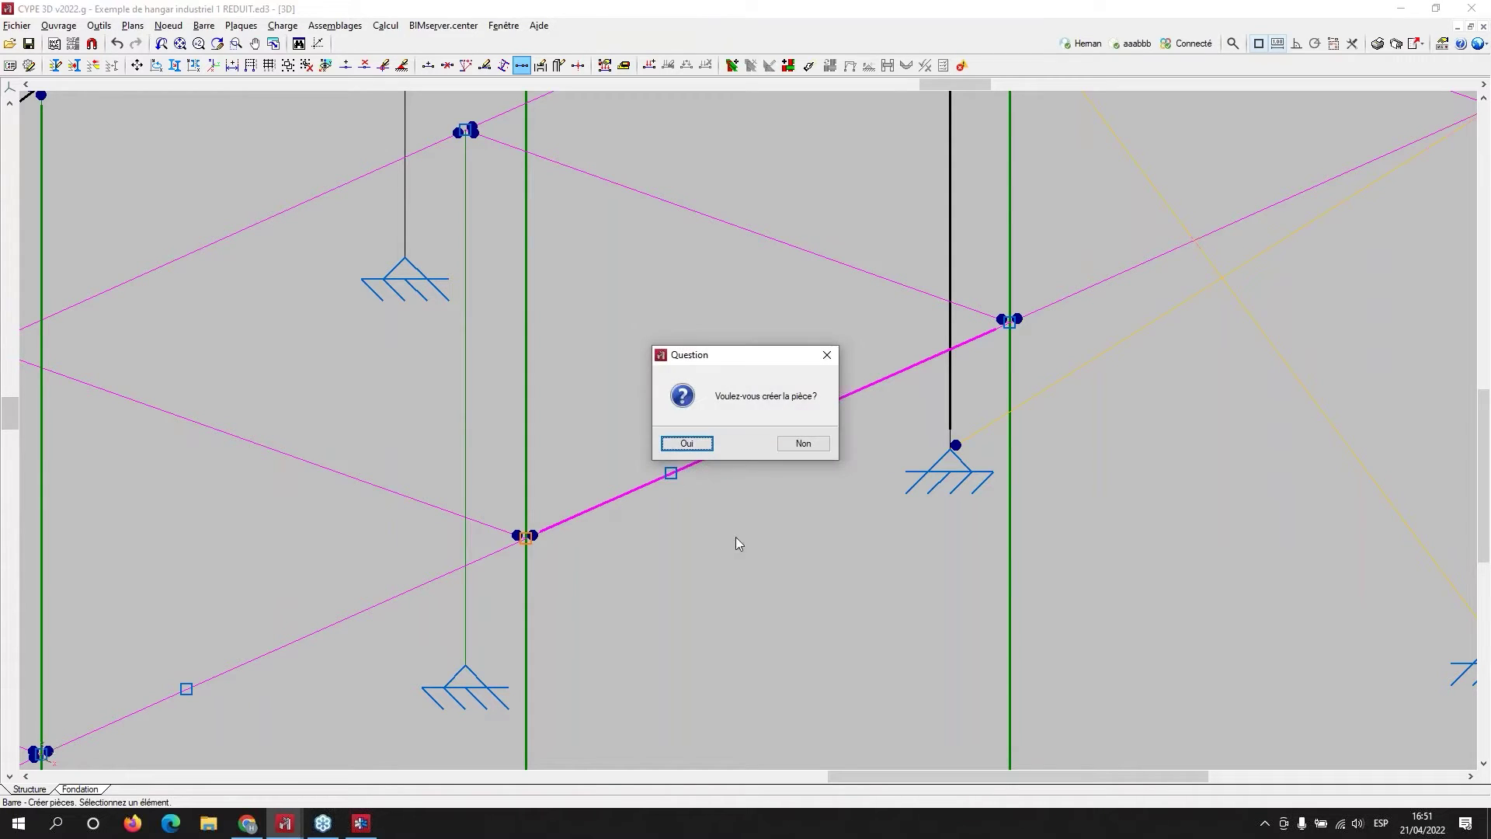
pyautogui.click(702, 448)
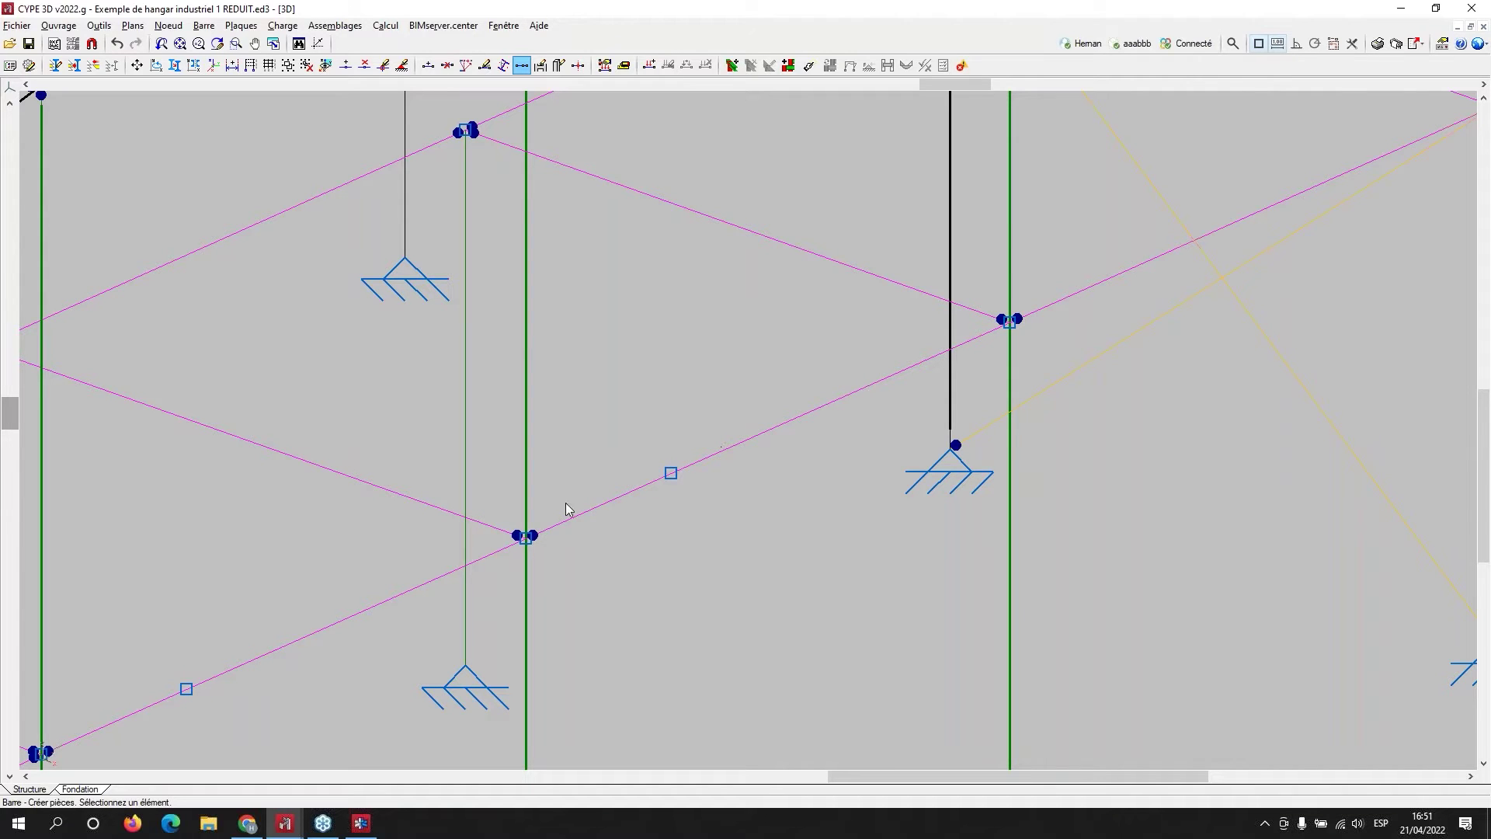
# - Generate the connections automatically for the whole structure, grouping the generated connections where possible
pyautogui.scroll(-3, 664, 531)
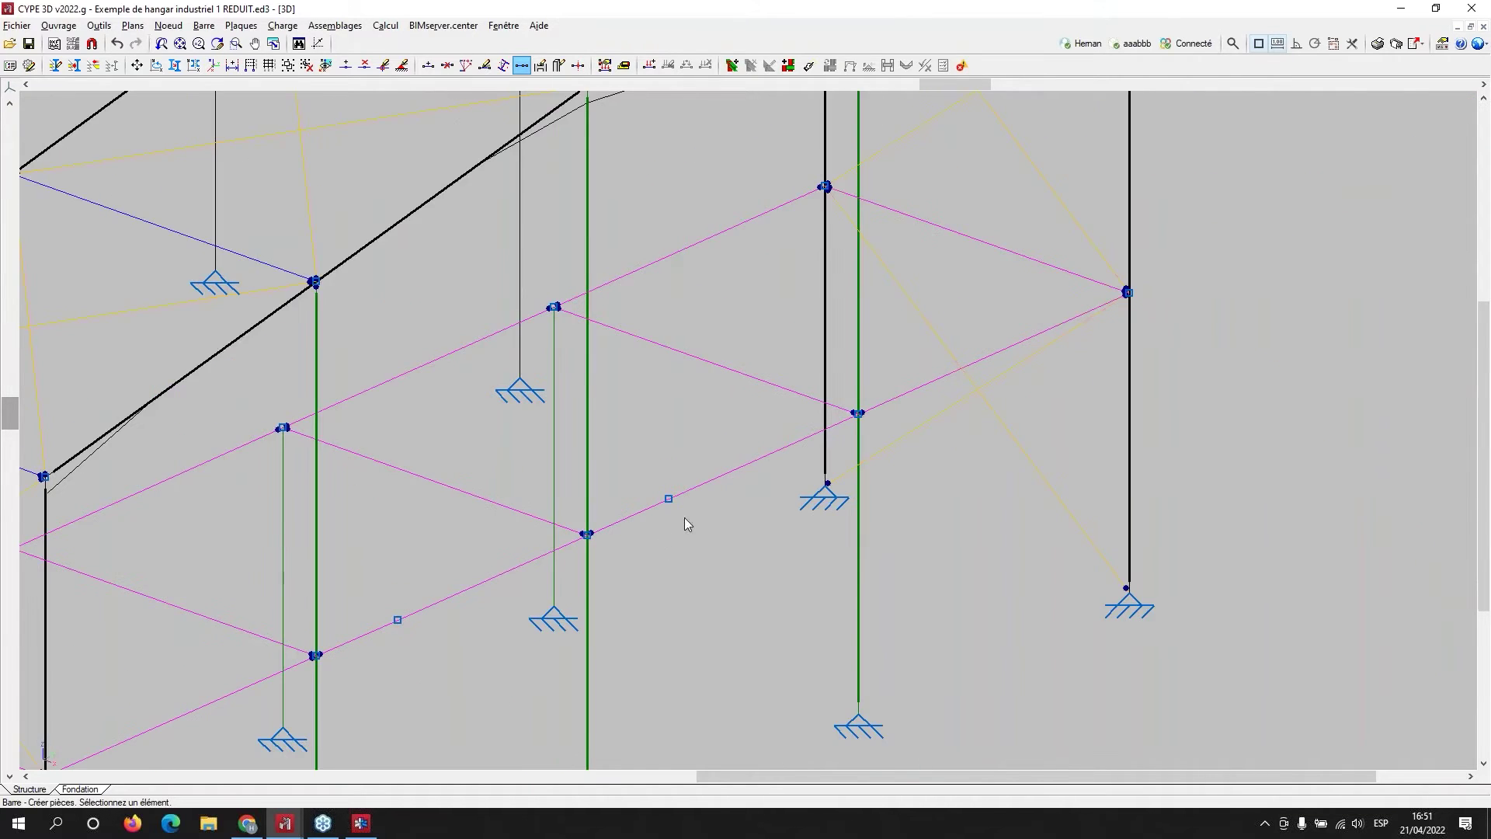
pyautogui.moveTo(683, 523); pyautogui.dragTo(801, 439, button='middle')
pyautogui.scroll(-5, 735, 477)
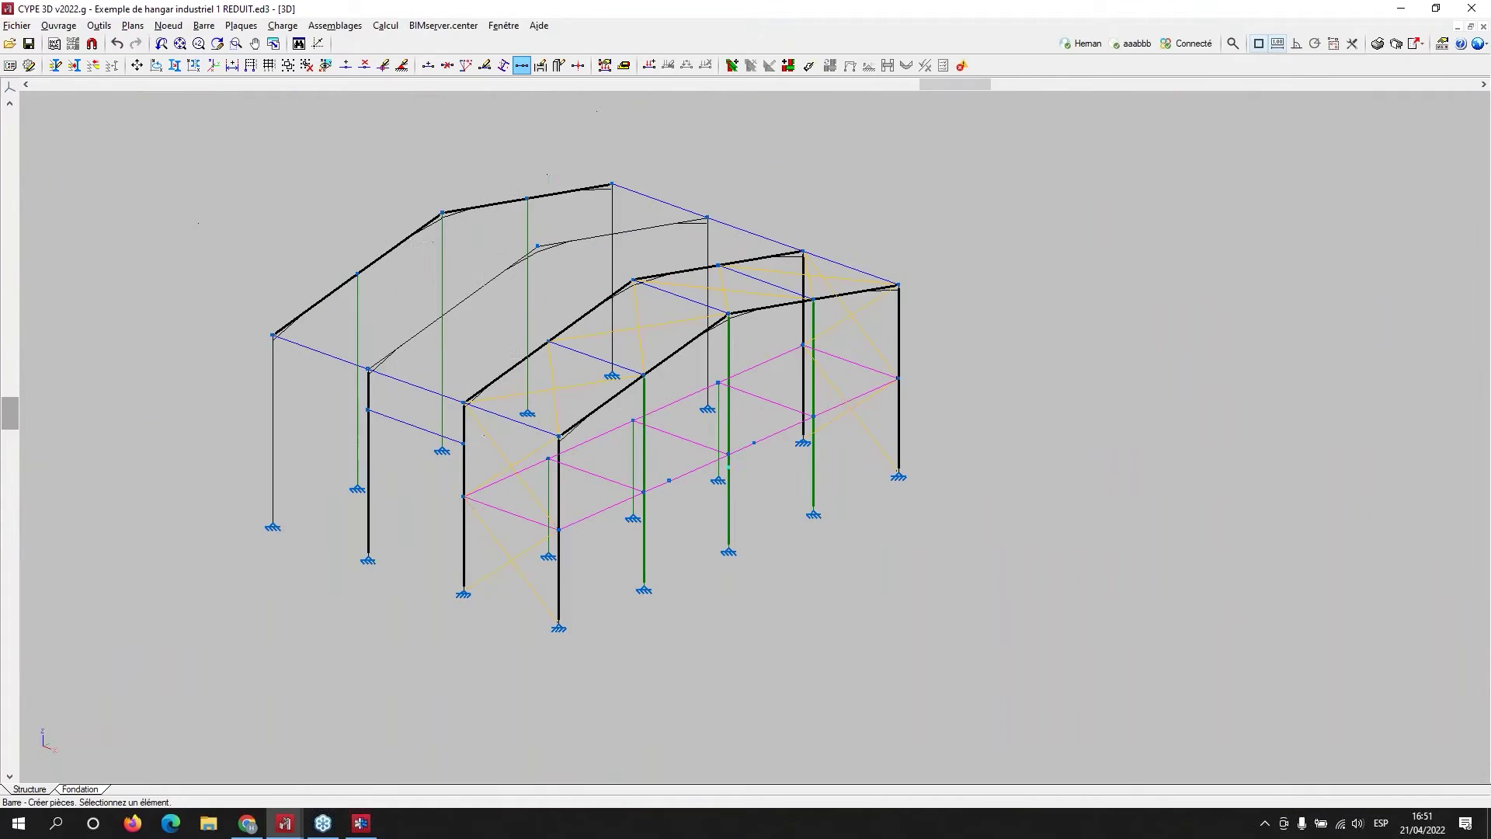
pyautogui.click(339, 26)
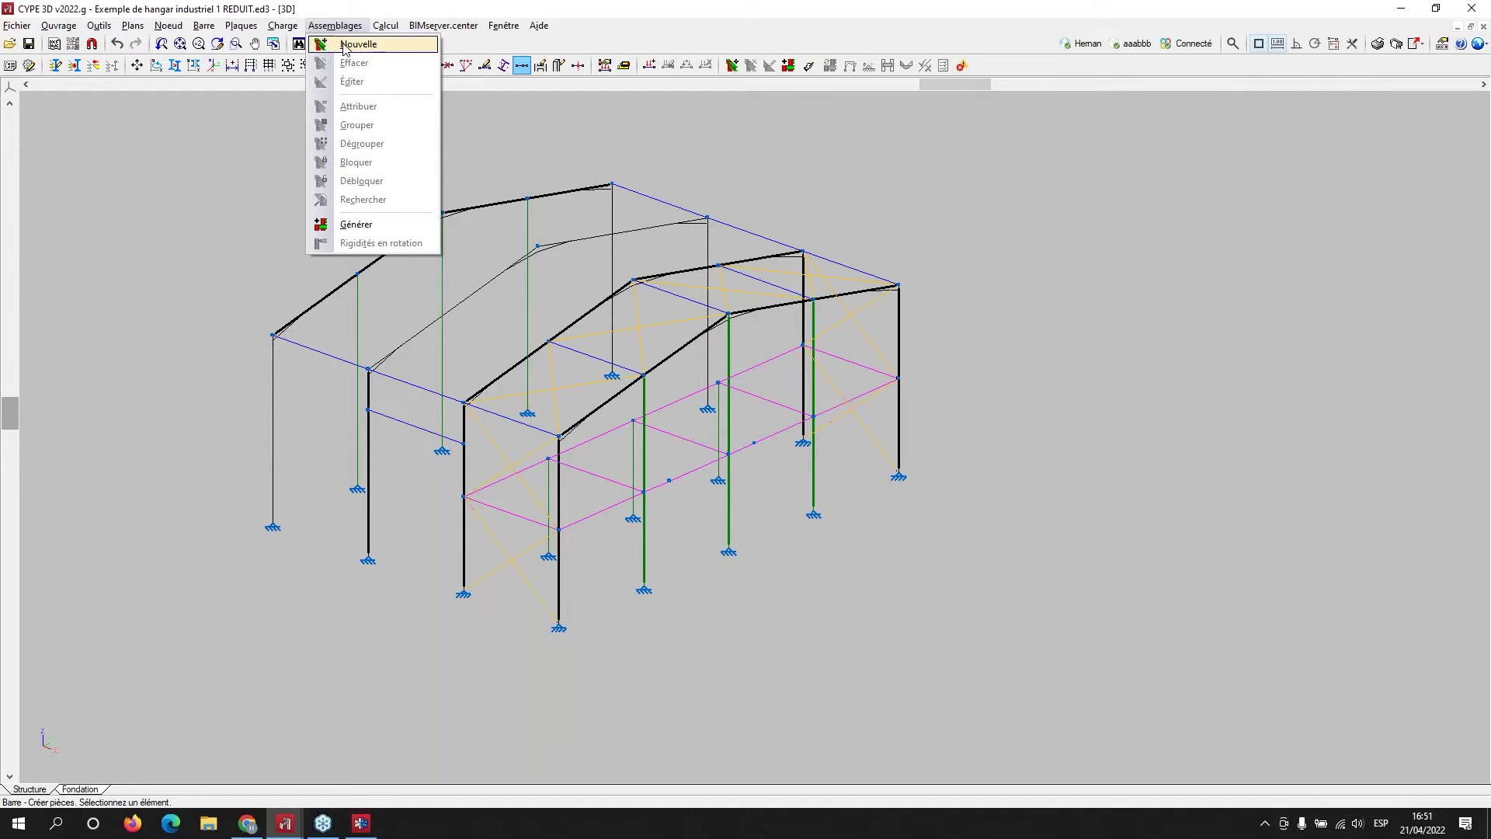
pyautogui.click(347, 225)
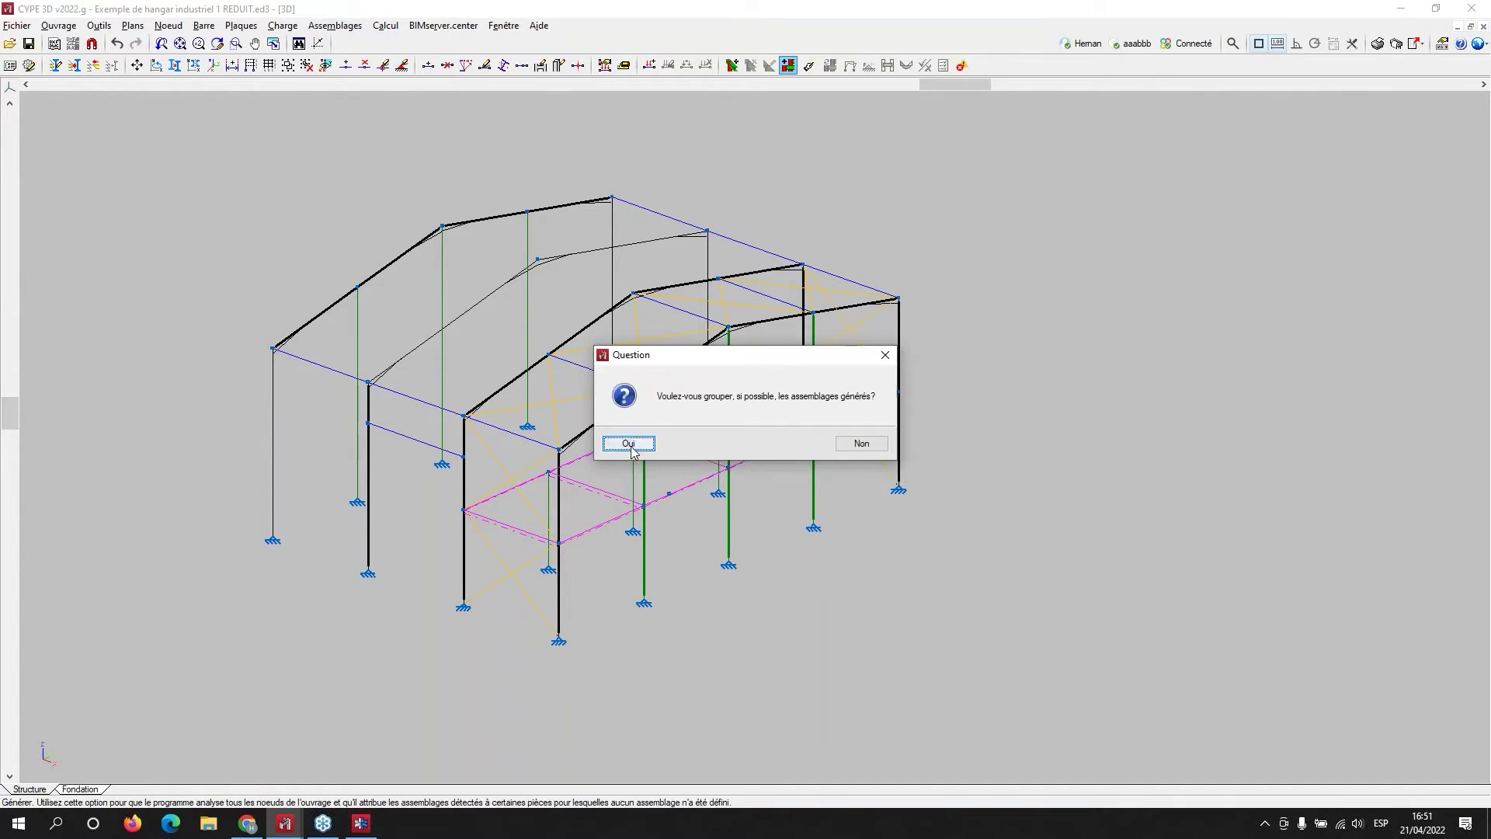
pyautogui.click(629, 444)
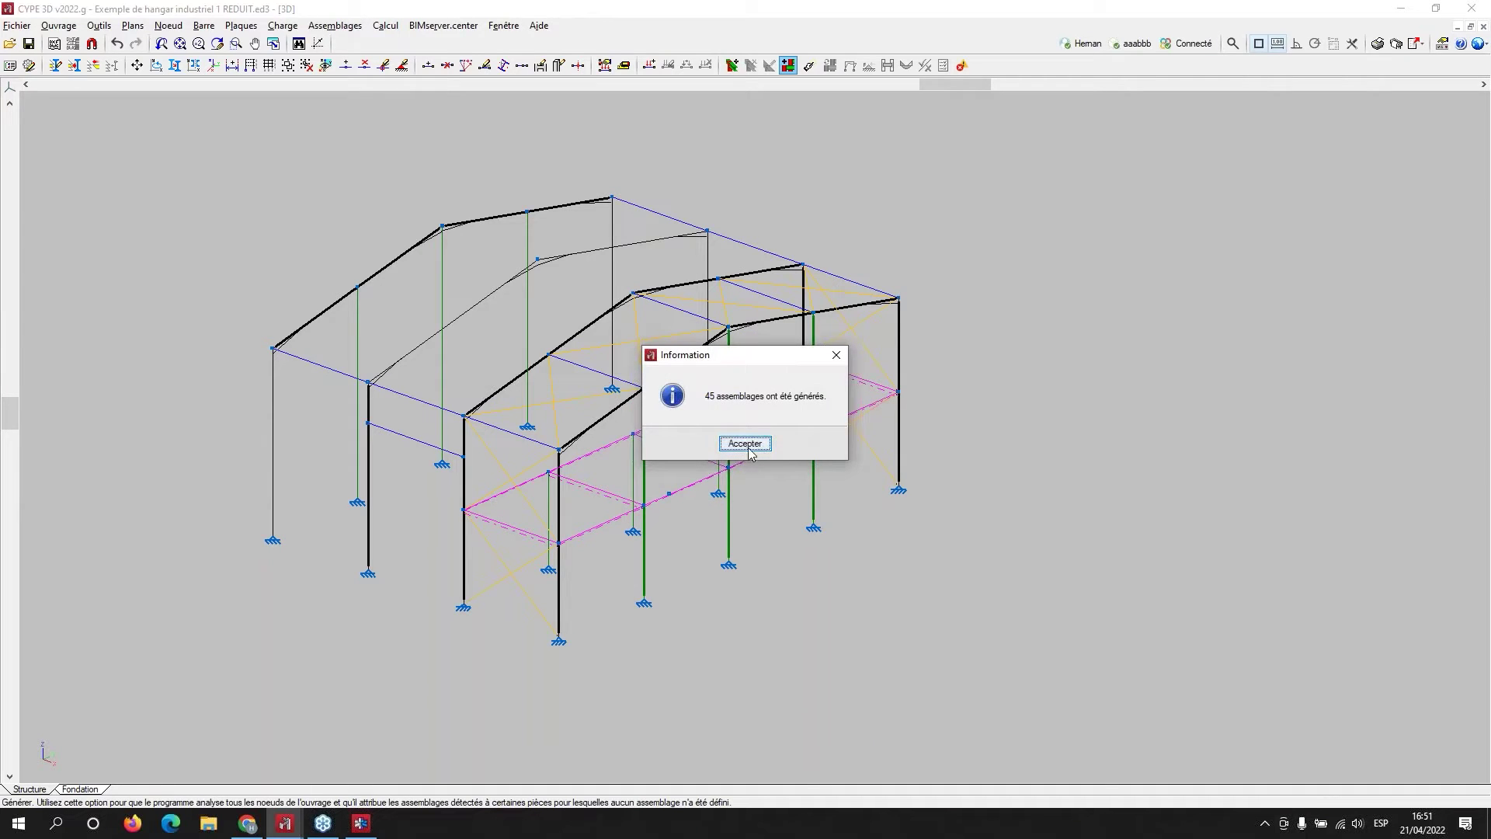
pyautogui.click(759, 444)
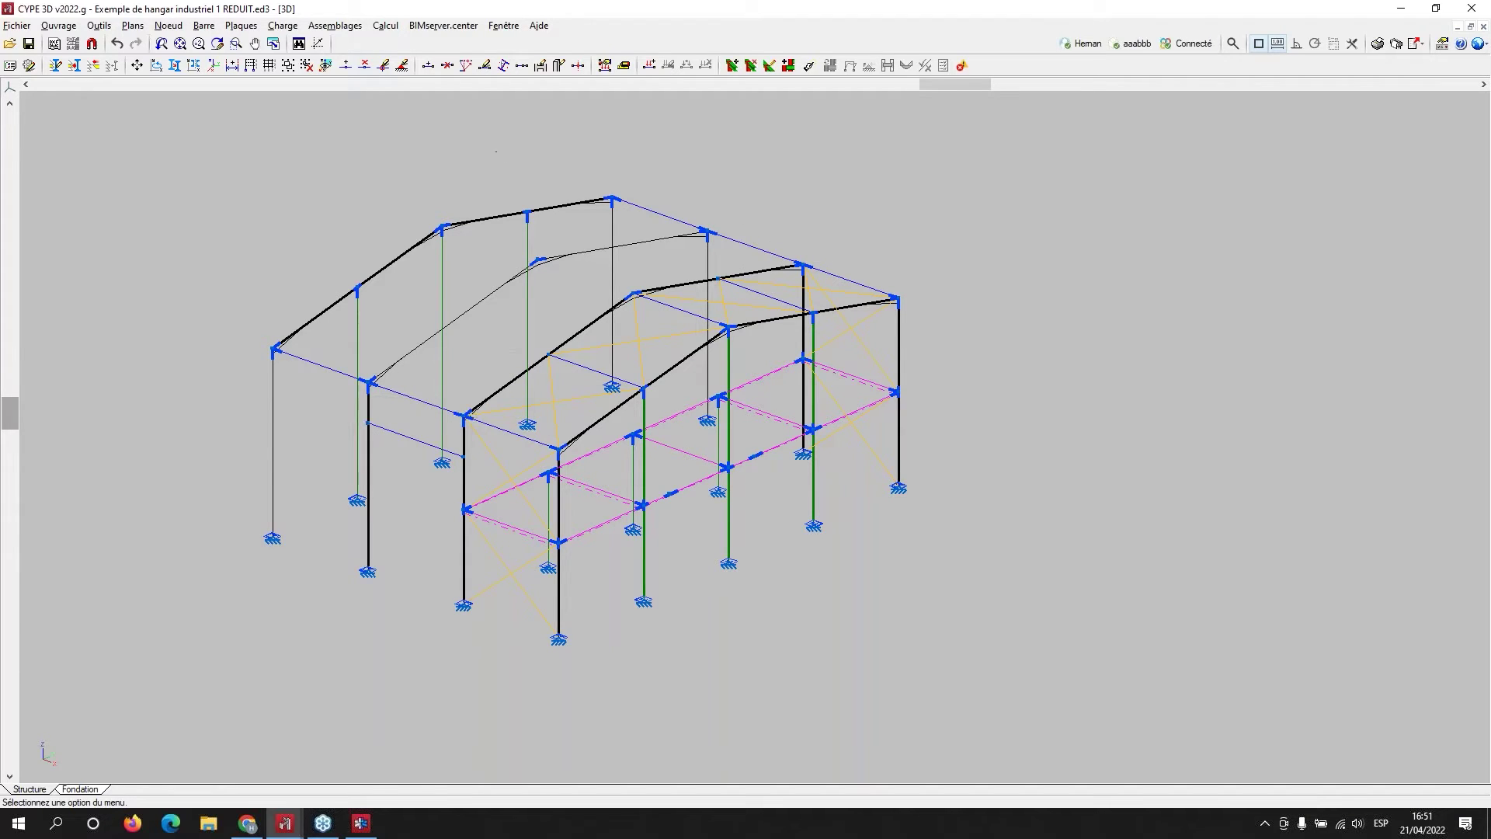
# - Examine in 3D the eaves connection joining the HE 340 A column with the IPE 450 and IPE 120 beams
pyautogui.click(335, 28)
pyautogui.click(343, 84)
pyautogui.click(347, 81)
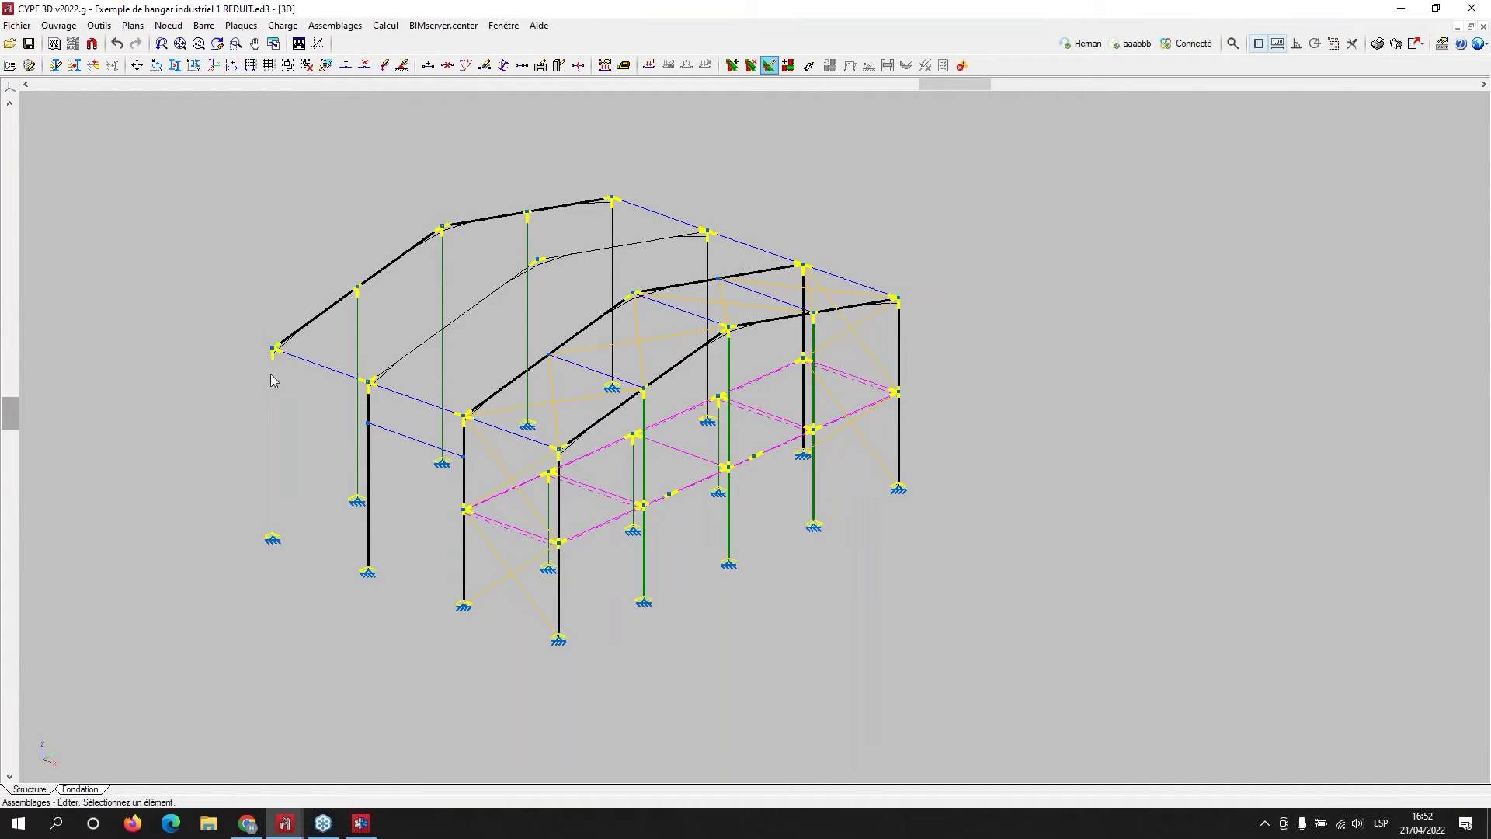
pyautogui.click(275, 350)
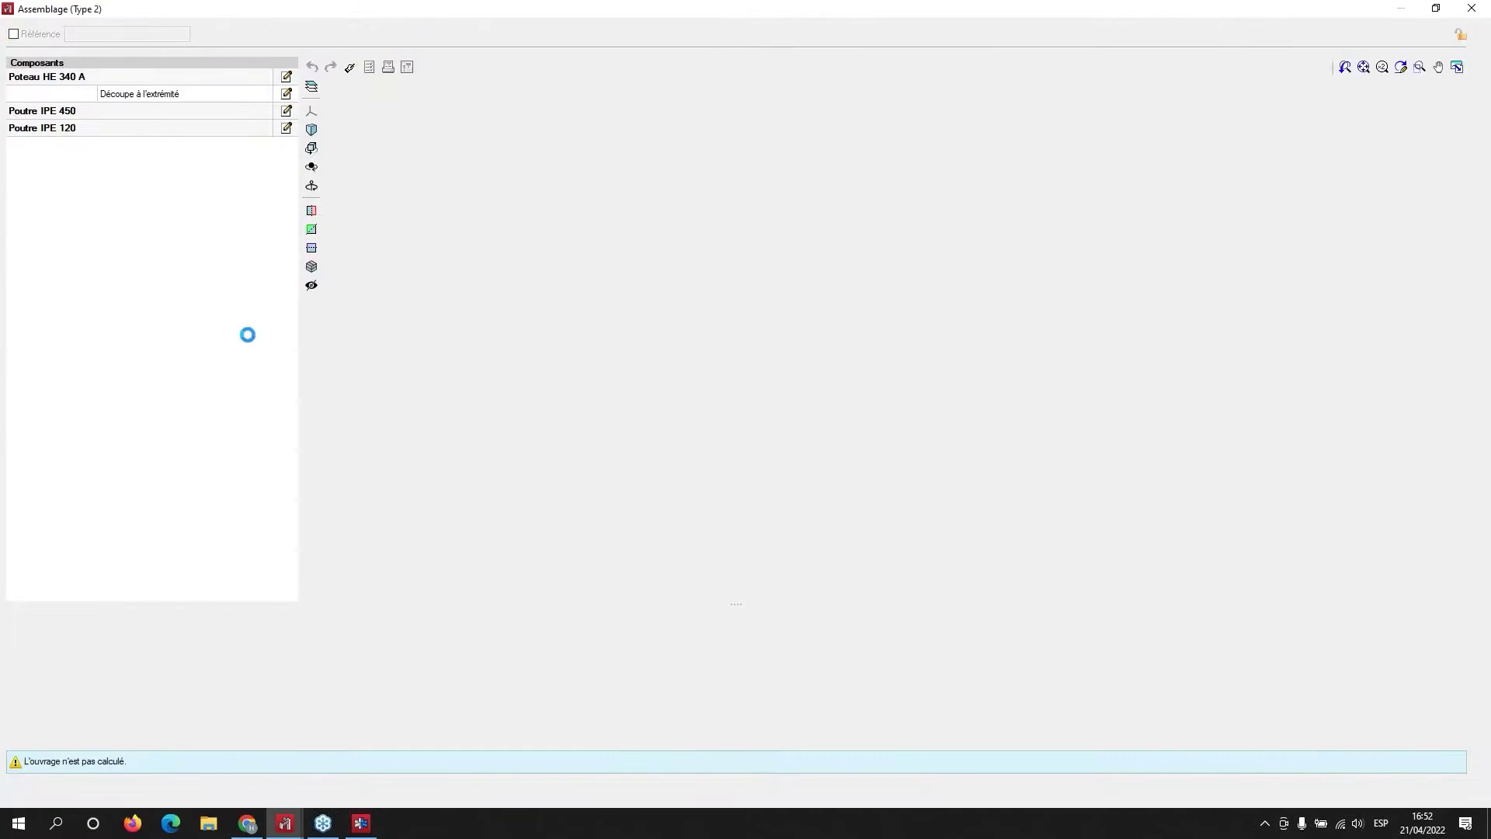
pyautogui.scroll(2, 824, 328)
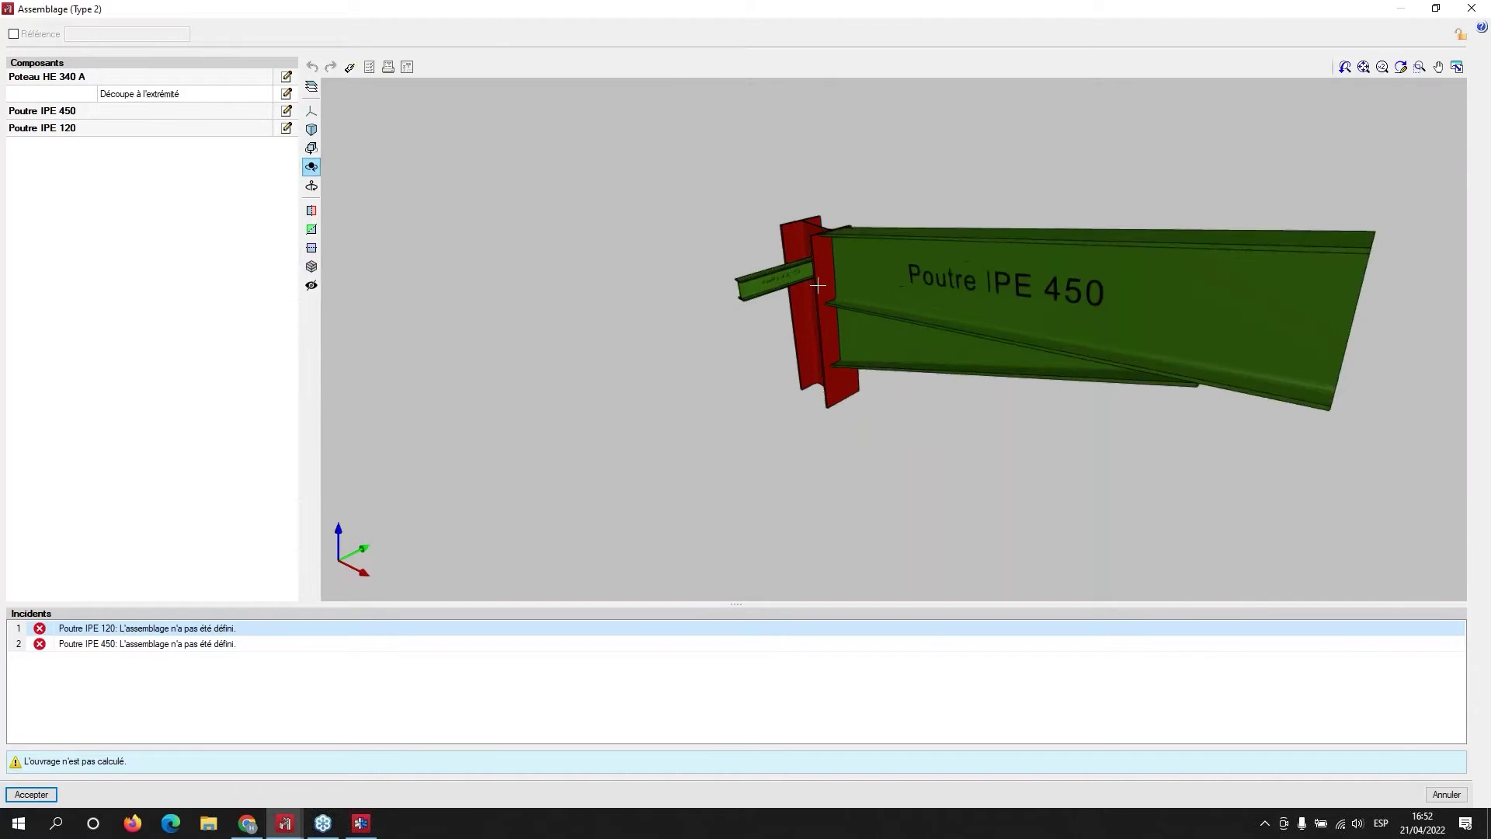
pyautogui.moveTo(717, 385)
pyautogui.mouseDown(button='middle')
pyautogui.moveTo(935, 403)
pyautogui.moveTo(972, 356)
pyautogui.moveTo(699, 393)
pyautogui.moveTo(911, 389)
pyautogui.mouseUp(button='middle')
pyautogui.scroll(-3, 911, 389)
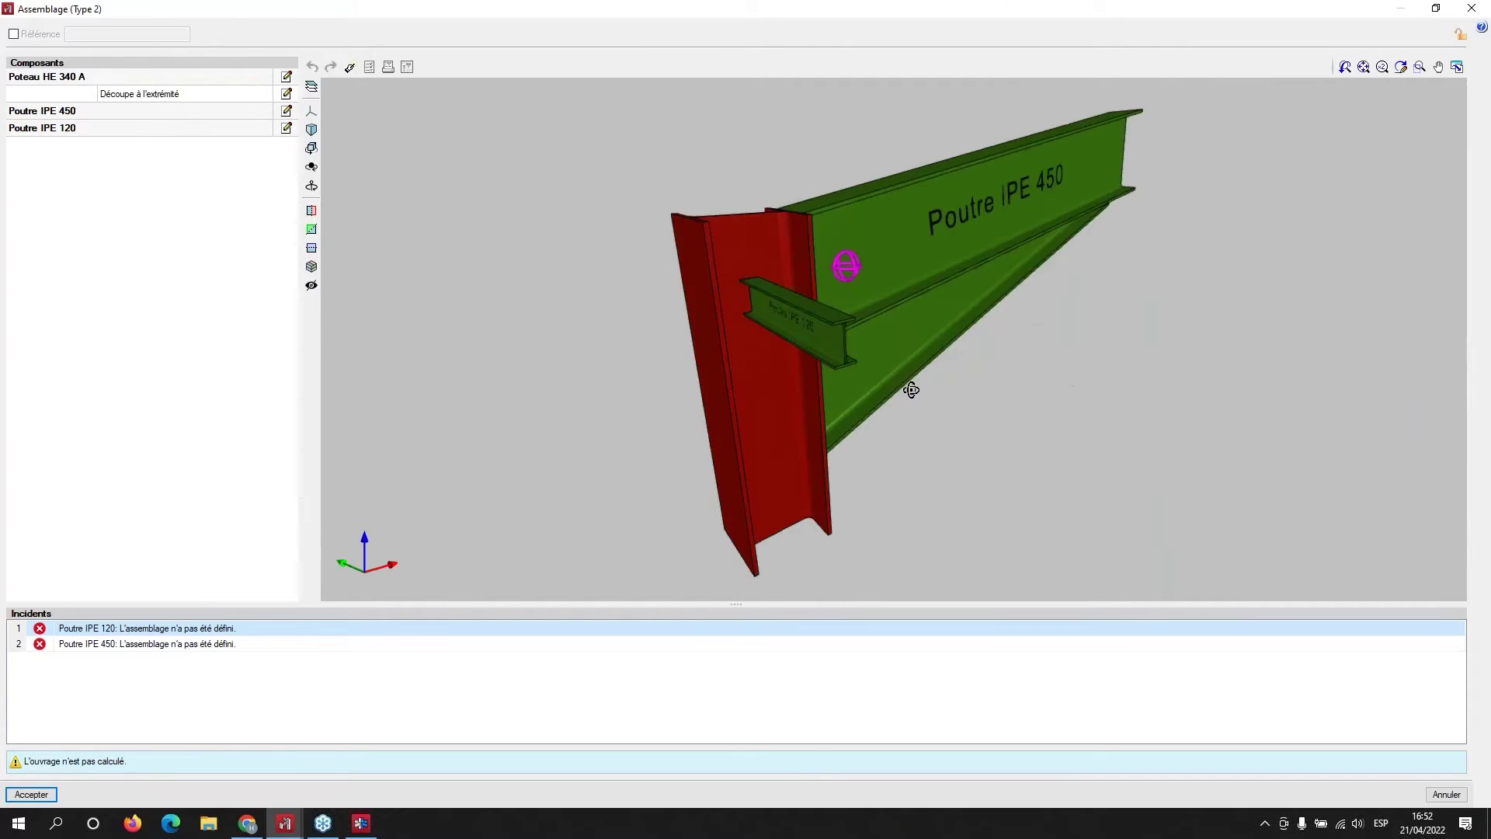
pyautogui.click(1473, 9)
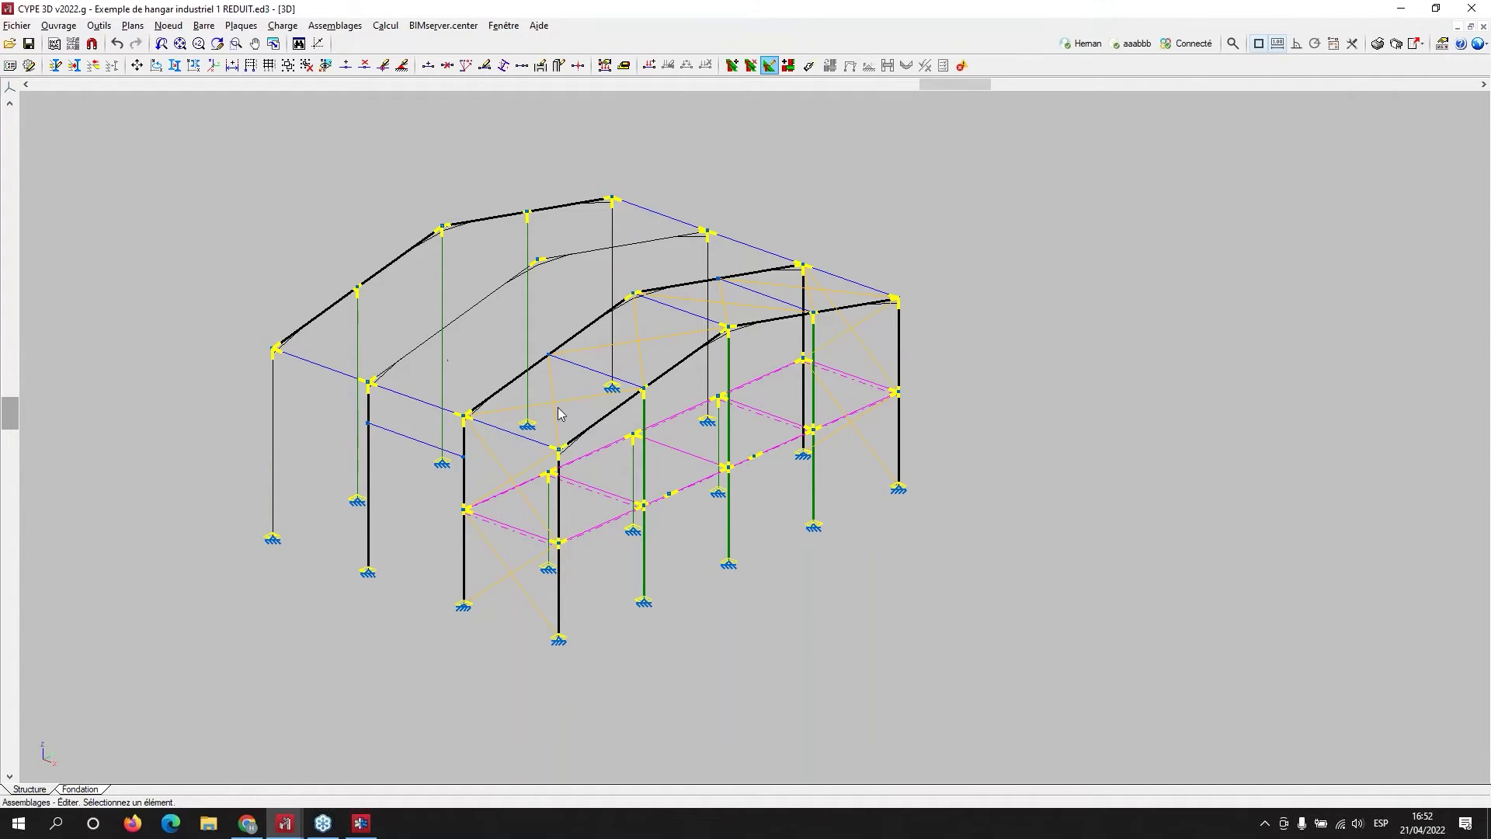
# - Examine the end-plate splice between the two IPE 100 pieces at the intermediate node of the front floor beam
pyautogui.scroll(2, 405, 415)
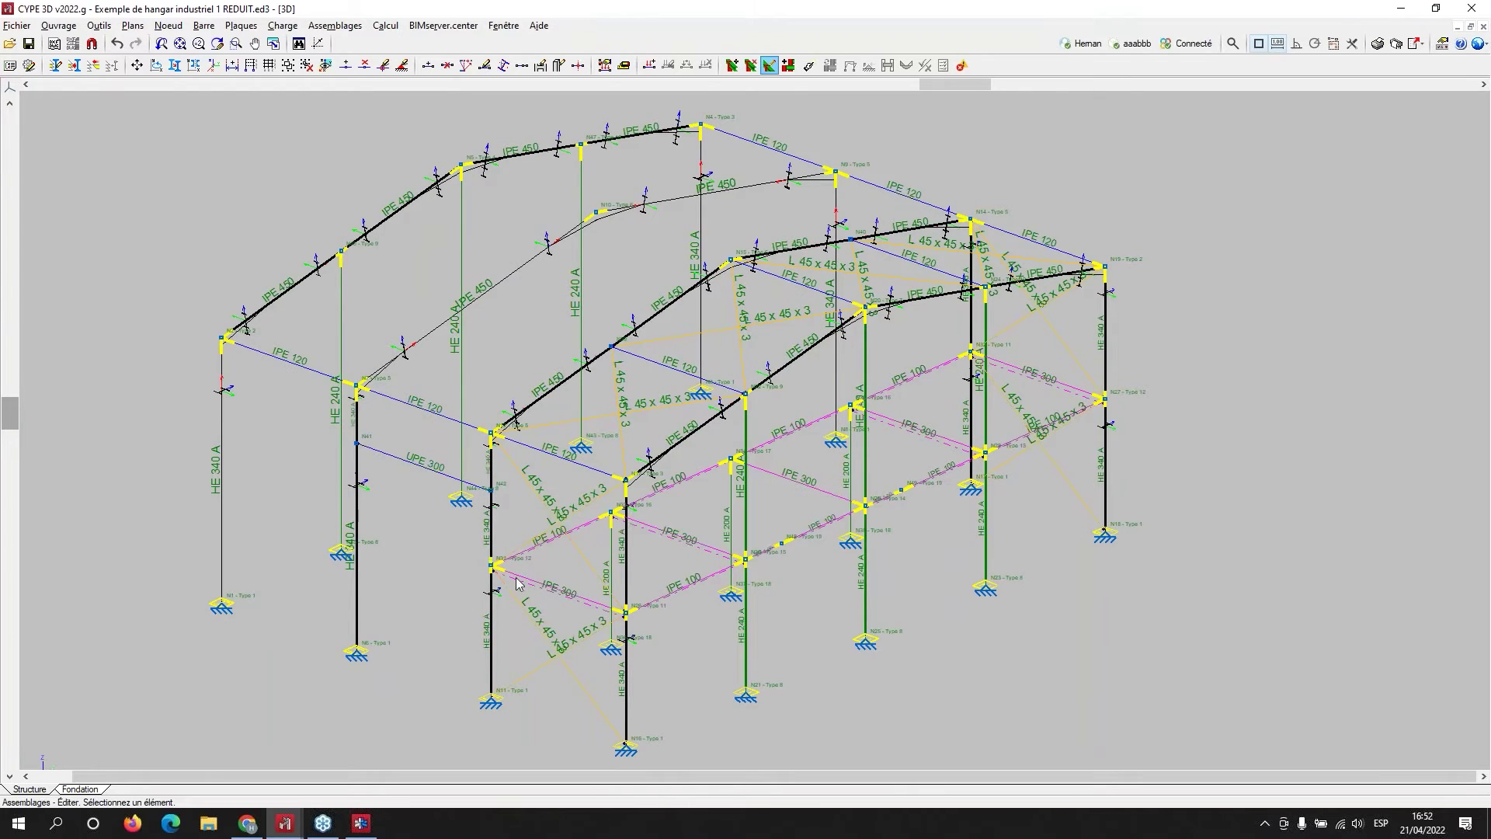
pyautogui.moveTo(459, 571); pyautogui.dragTo(421, 487, button='middle')
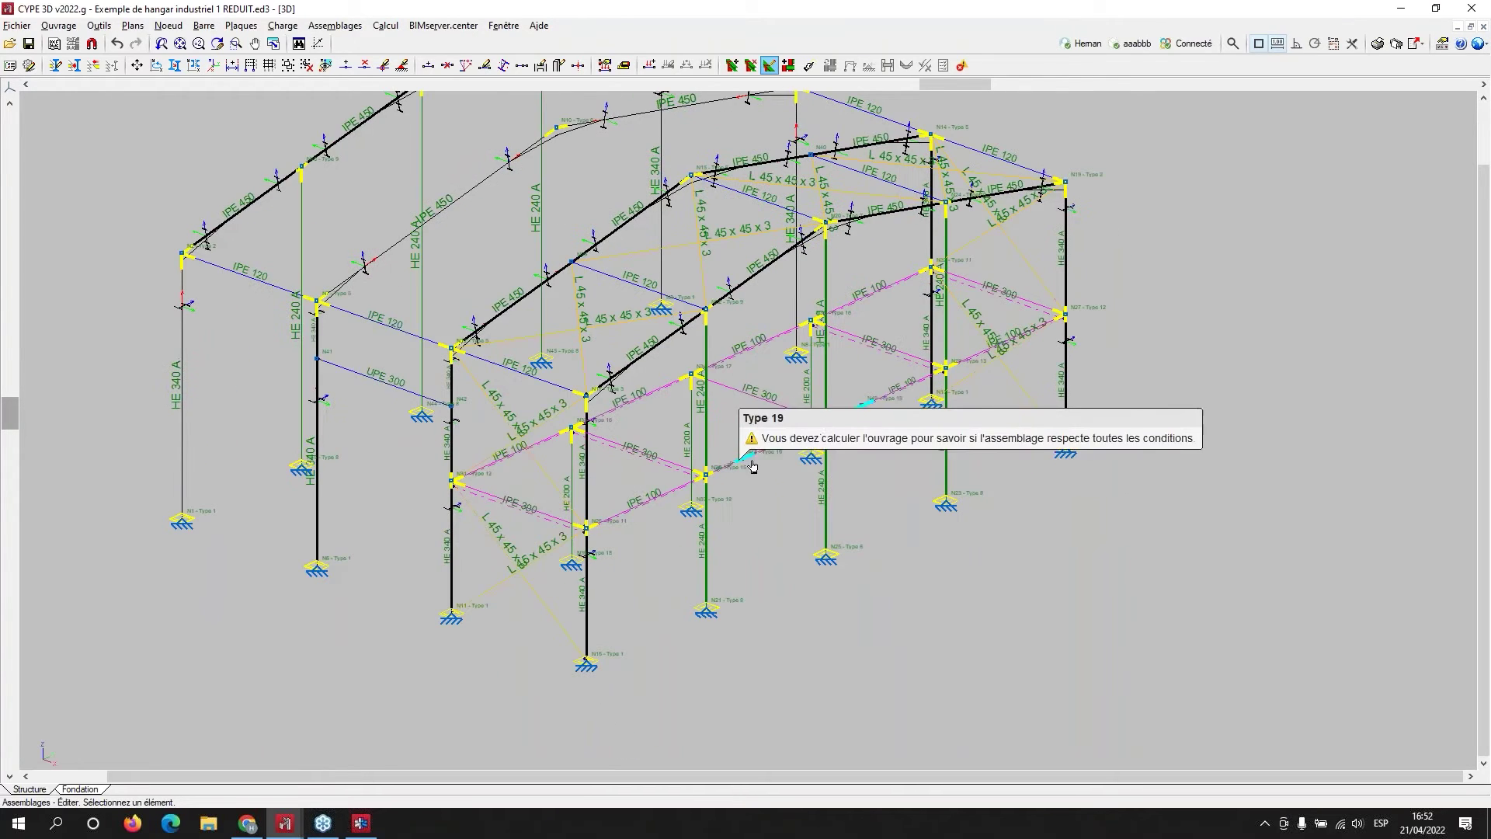
pyautogui.click(754, 445)
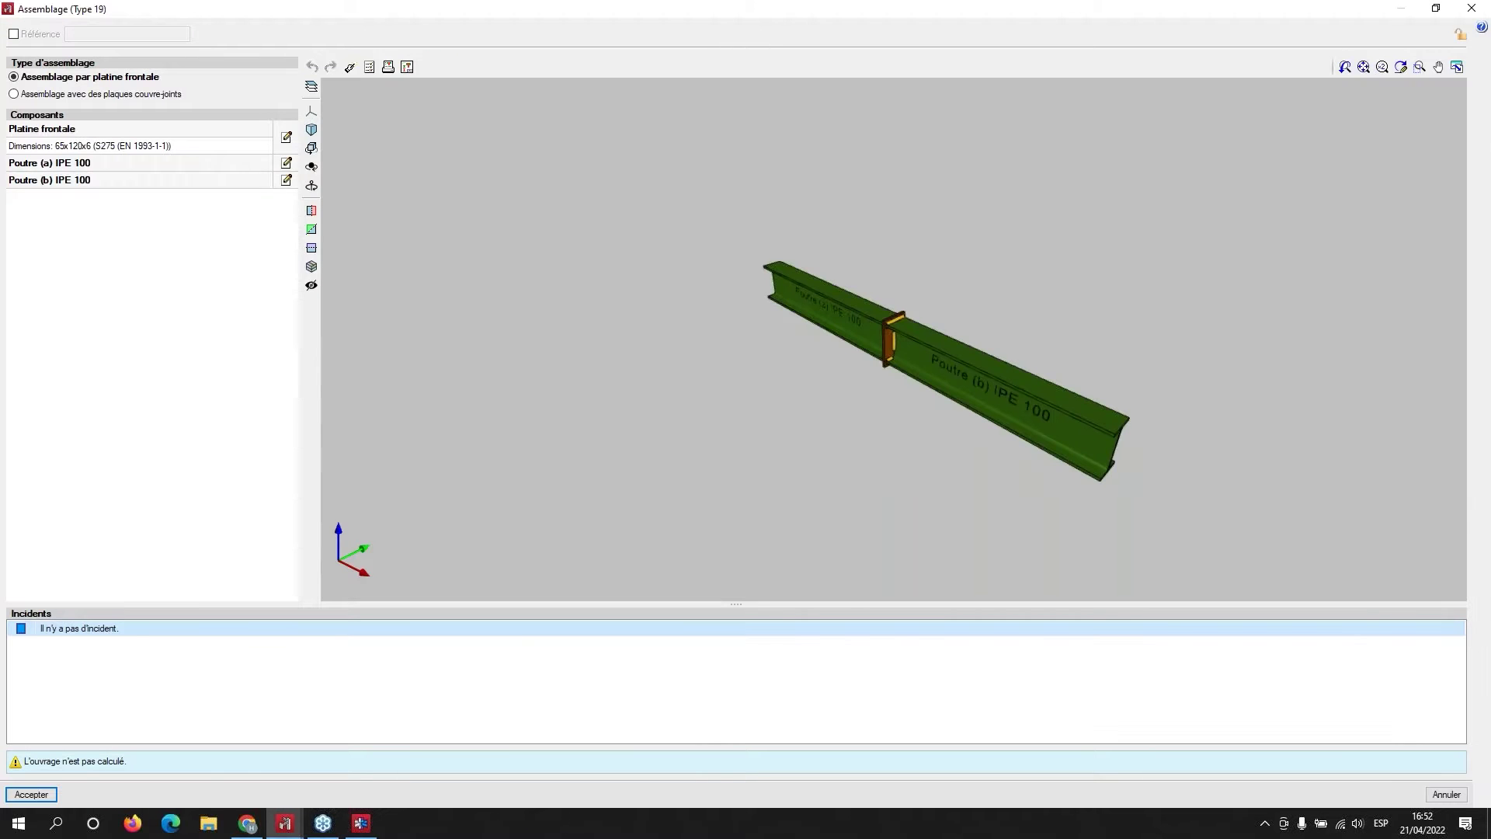
pyautogui.scroll(6, 799, 326)
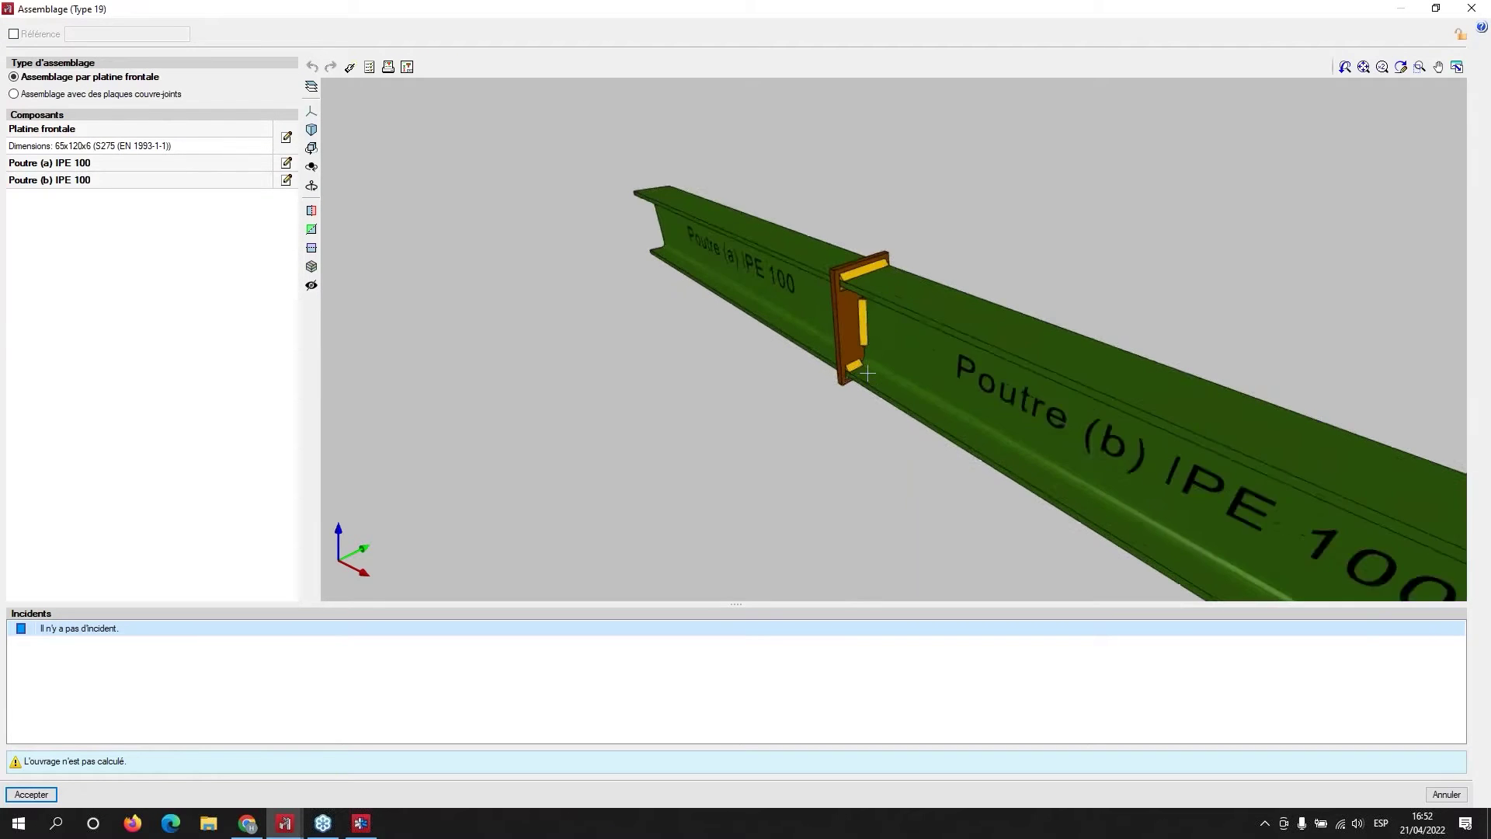
pyautogui.moveTo(835, 356); pyautogui.dragTo(779, 273, button='middle')
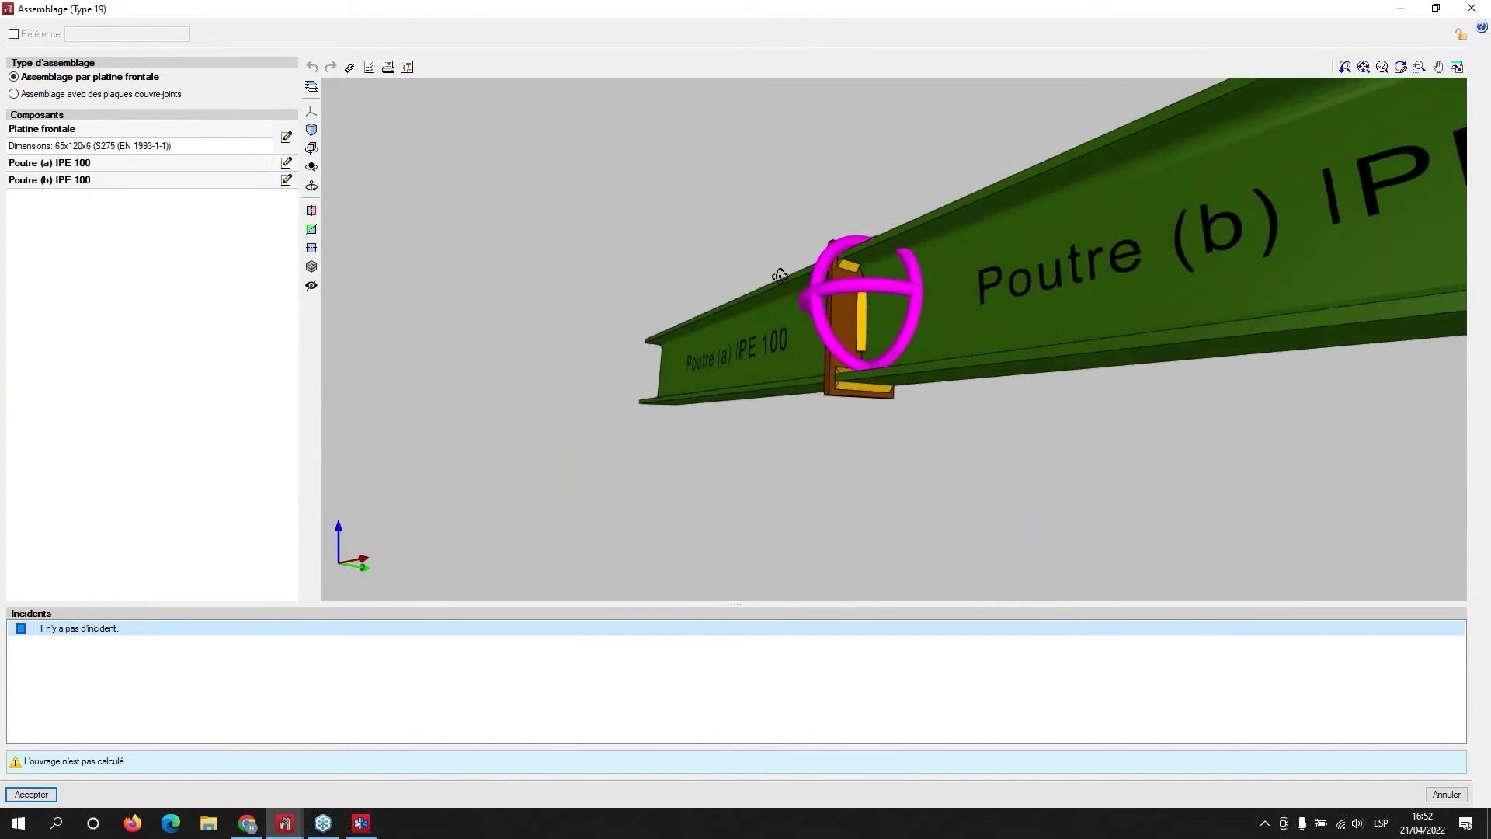
pyautogui.scroll(3, 811, 225)
pyautogui.scroll(1, 939, 387)
pyautogui.scroll(-3, 940, 387)
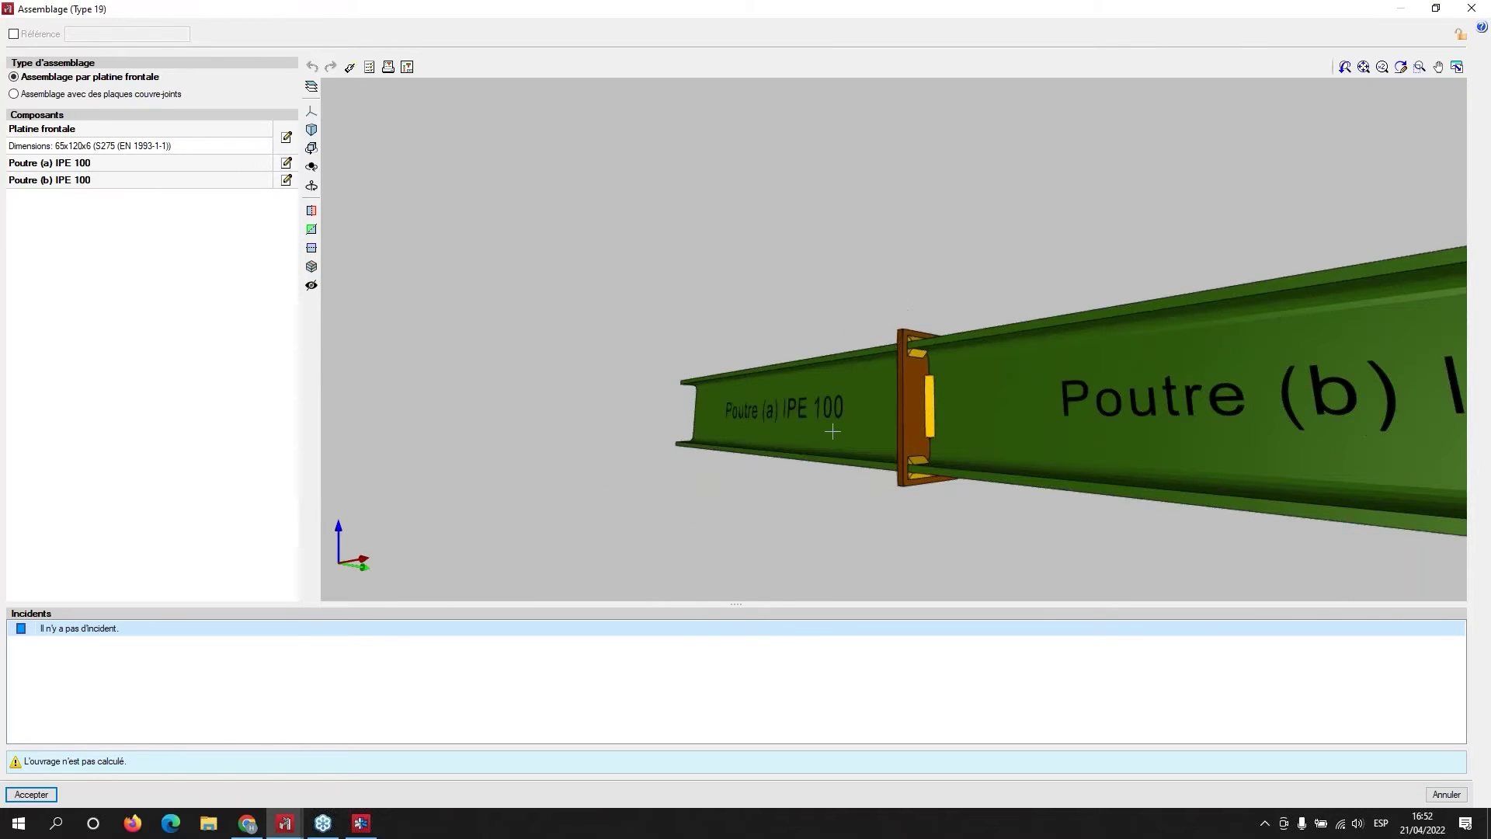
pyautogui.moveTo(837, 430); pyautogui.dragTo(923, 392, button='middle')
pyautogui.scroll(2, 931, 353)
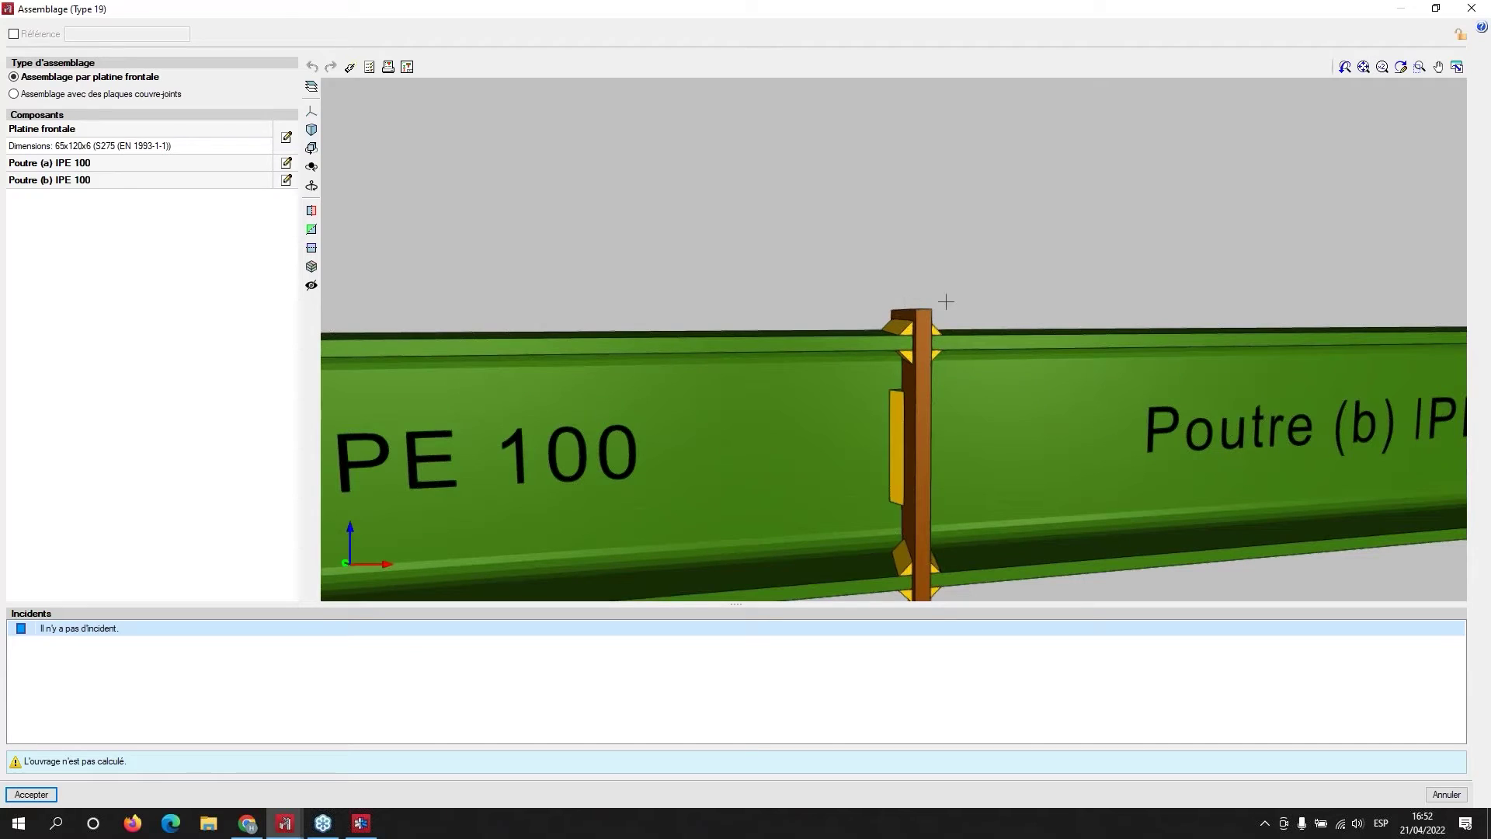
pyautogui.scroll(-3, 859, 394)
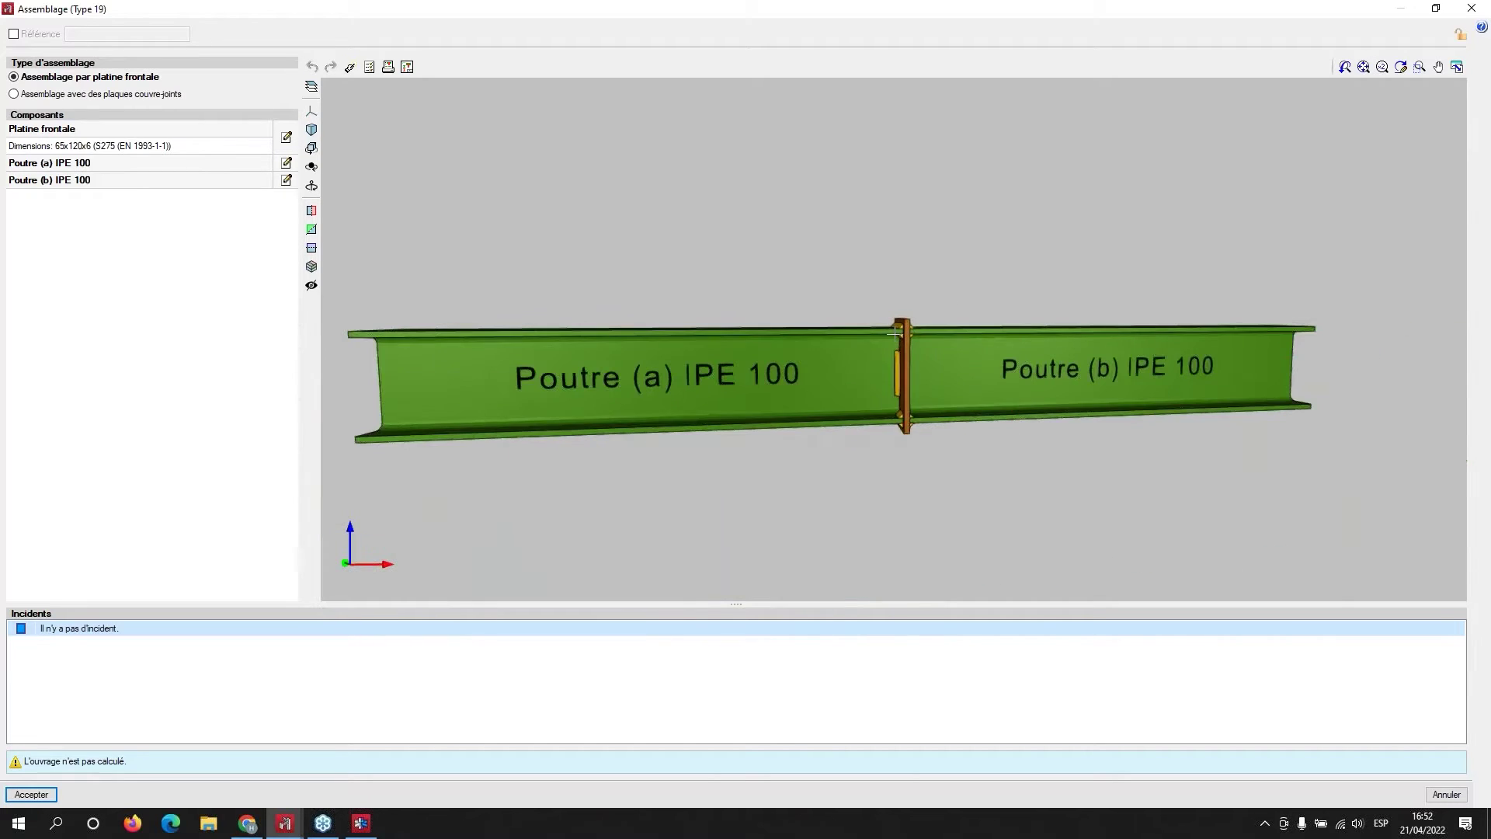
pyautogui.click(1484, 7)
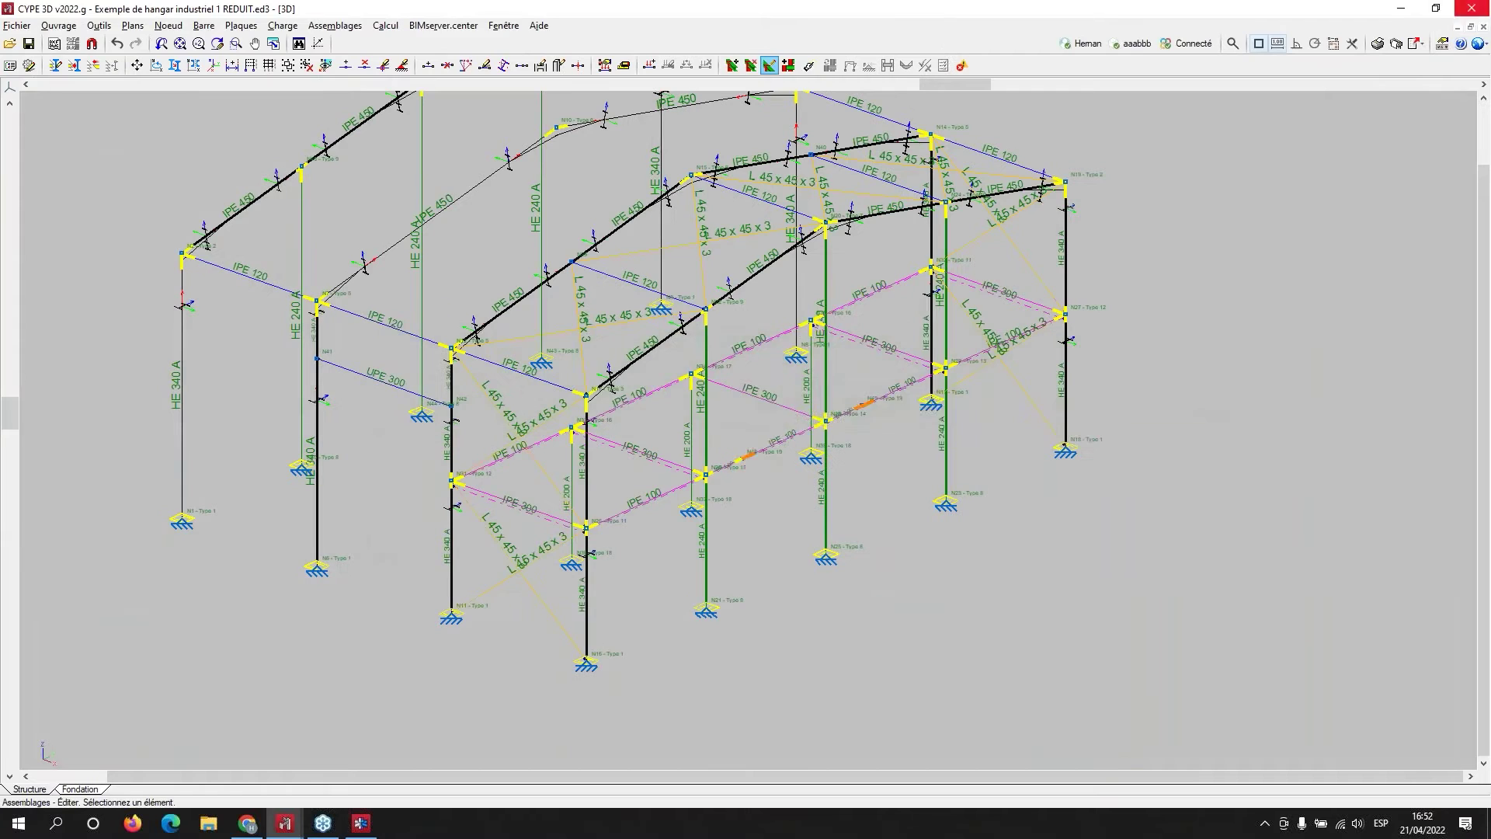
# - Start the structure calculation and bring up its options, continuing despite the notice about the tie area
pyautogui.scroll(-1, 575, 435)
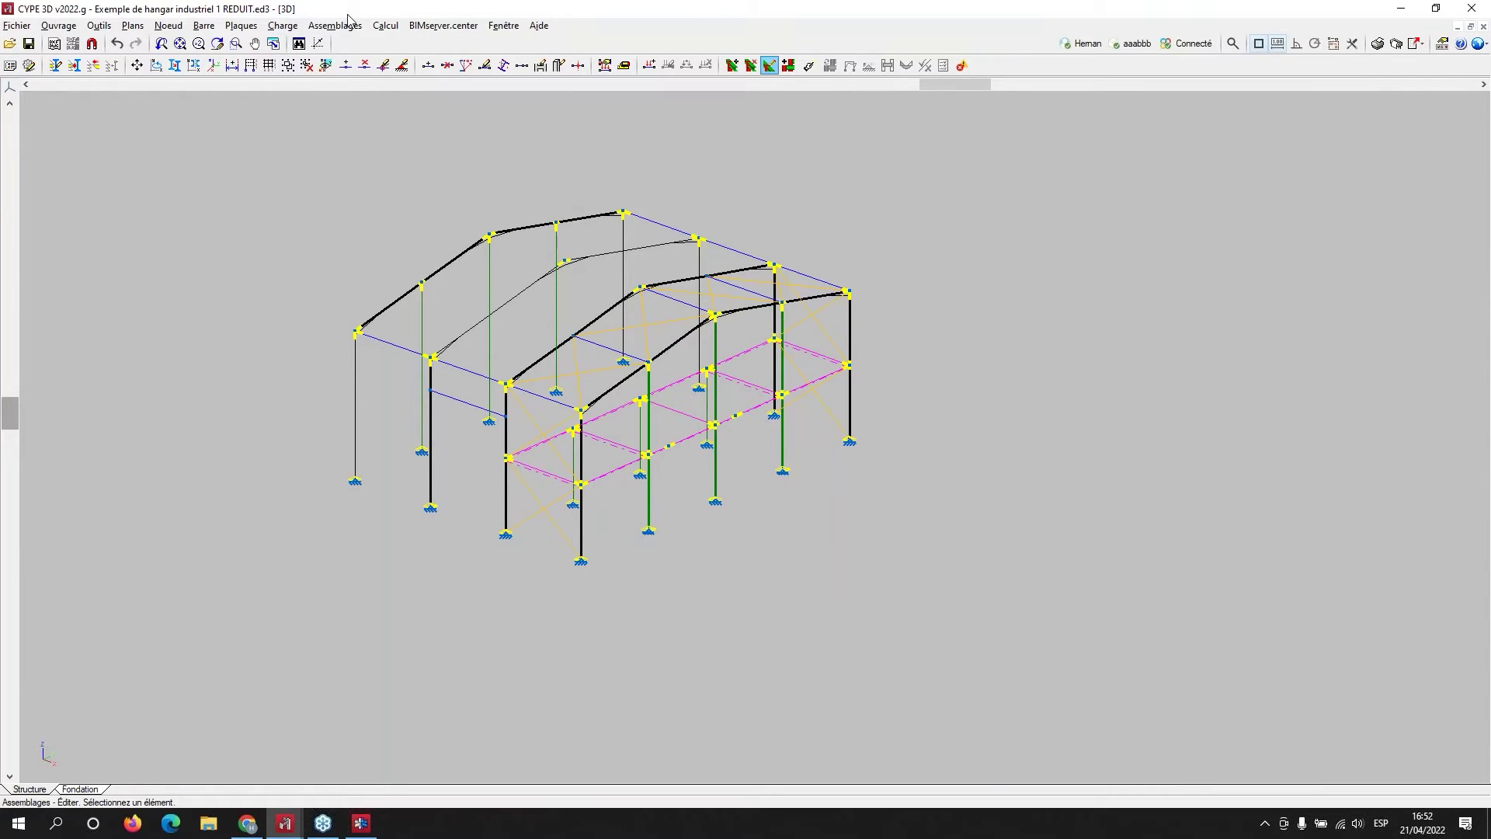
pyautogui.click(386, 25)
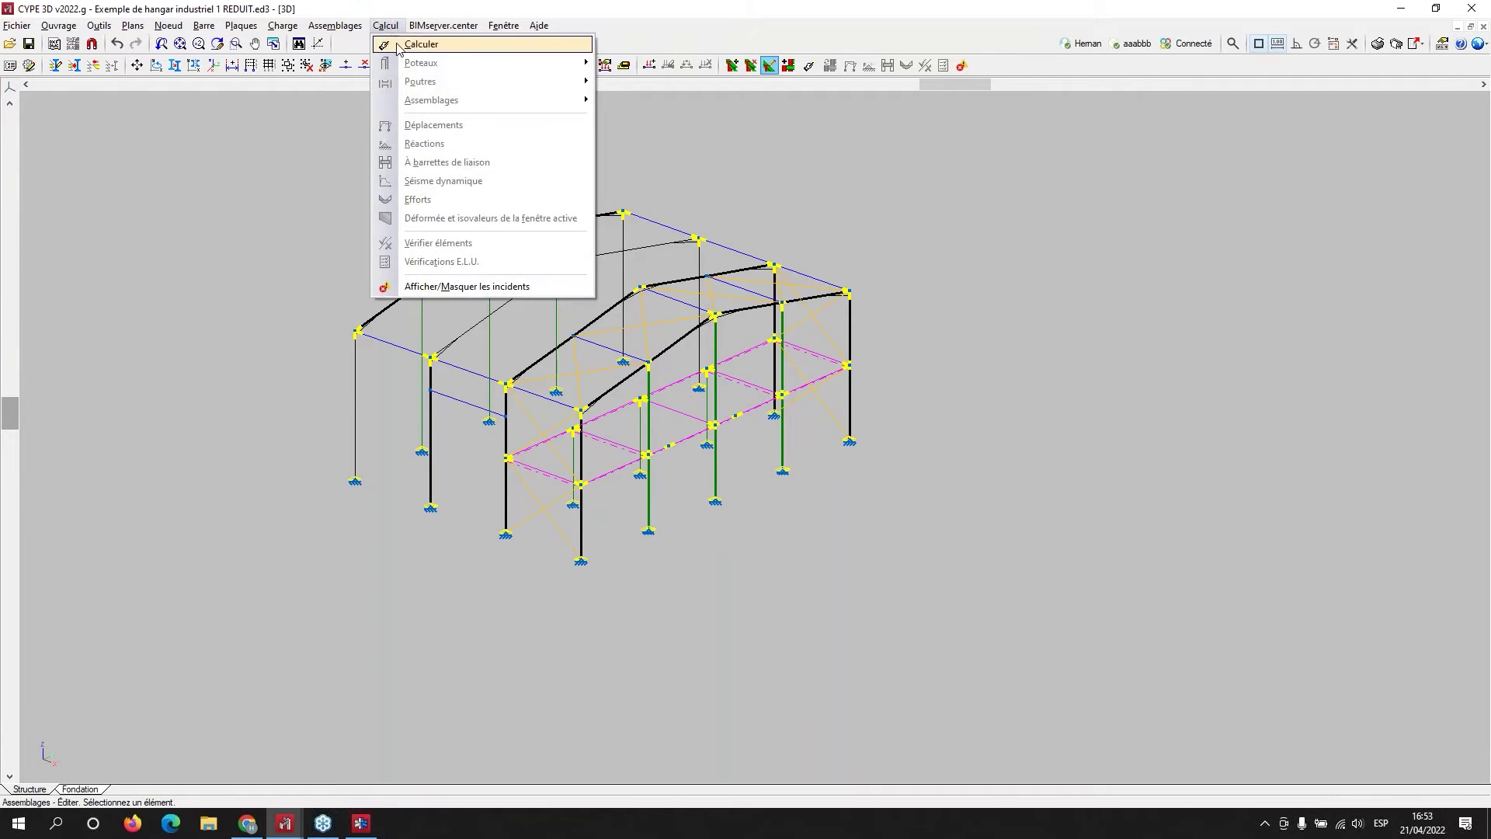
pyautogui.click(420, 44)
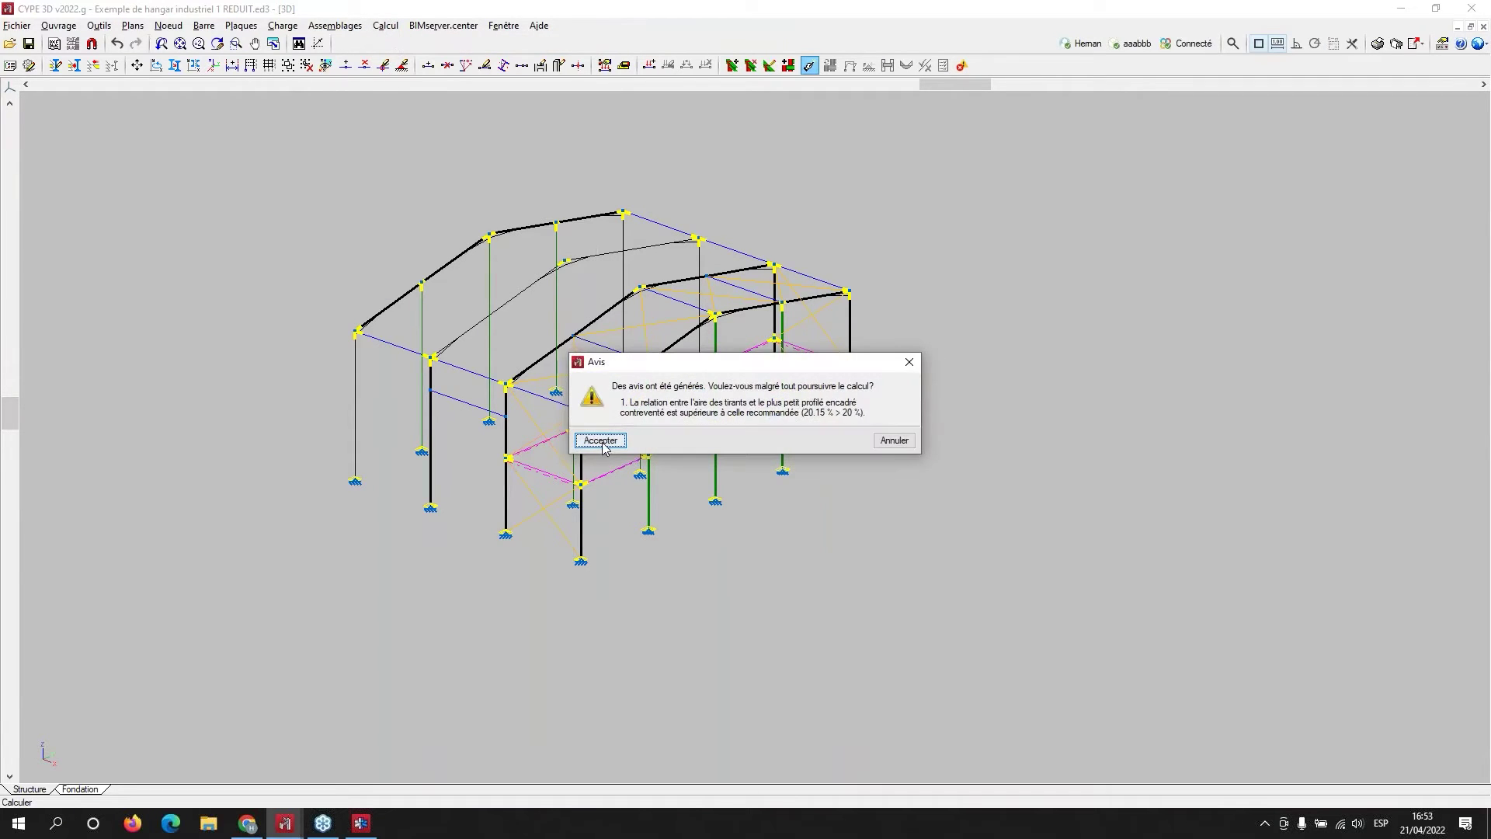
pyautogui.click(602, 441)
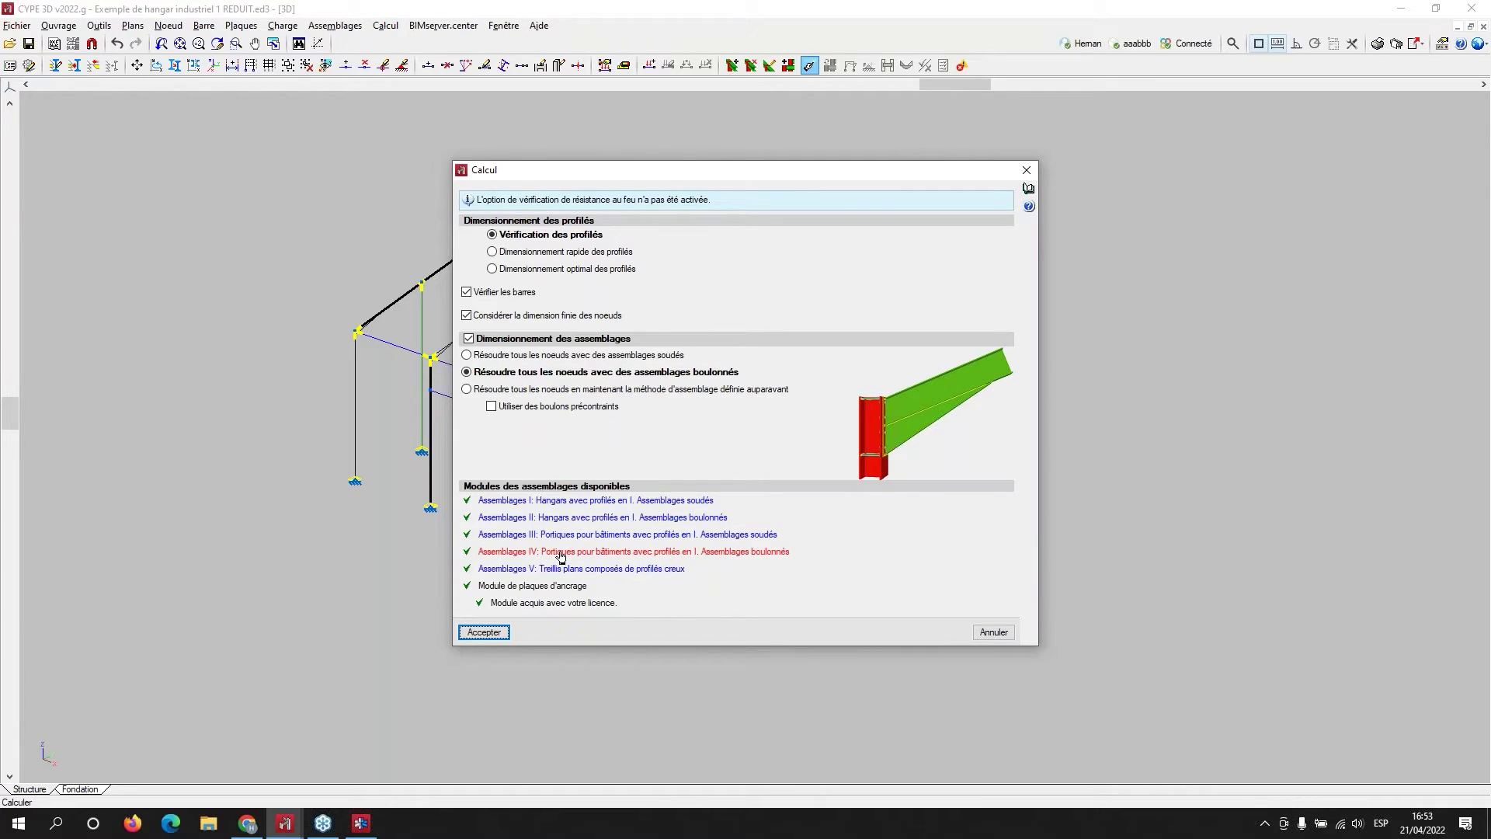
# - Consult the implemented welded connection typologies on CYPE's website in the browser, and return to the calculation options
pyautogui.click(562, 552)
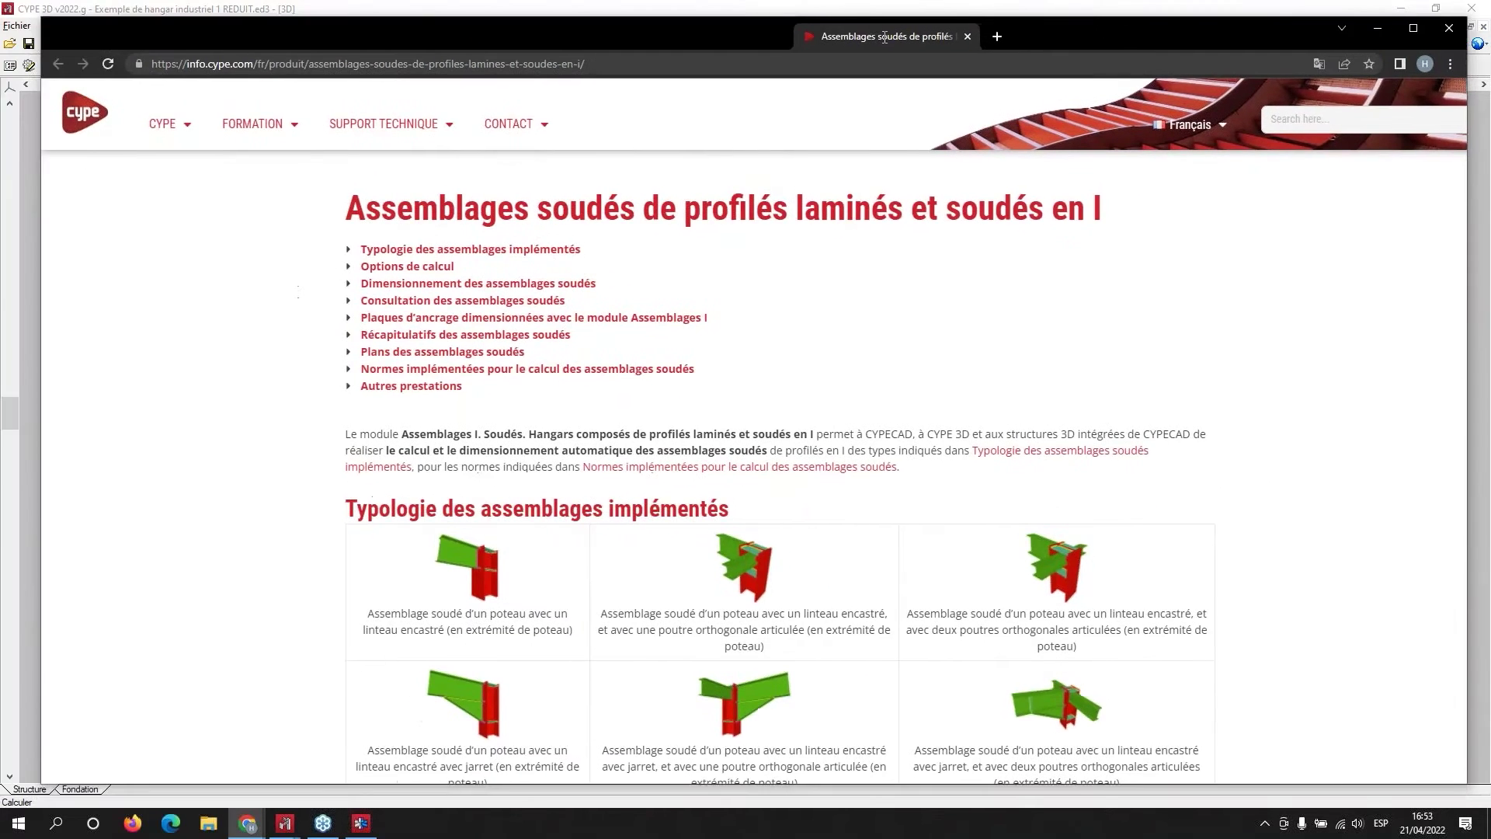
pyautogui.moveTo(885, 36); pyautogui.dragTo(962, 0)
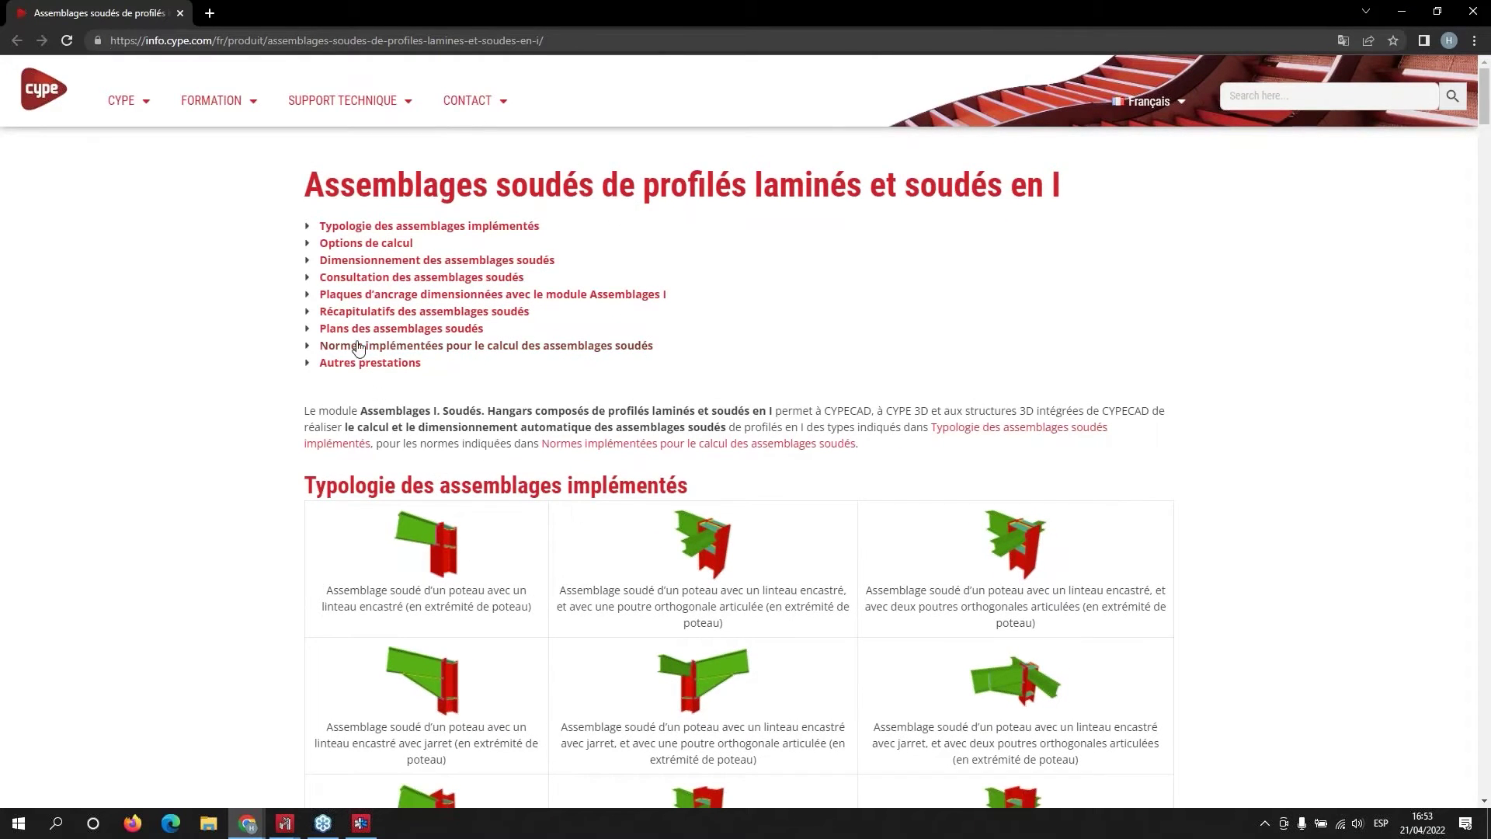
pyautogui.scroll(-3, 568, 561)
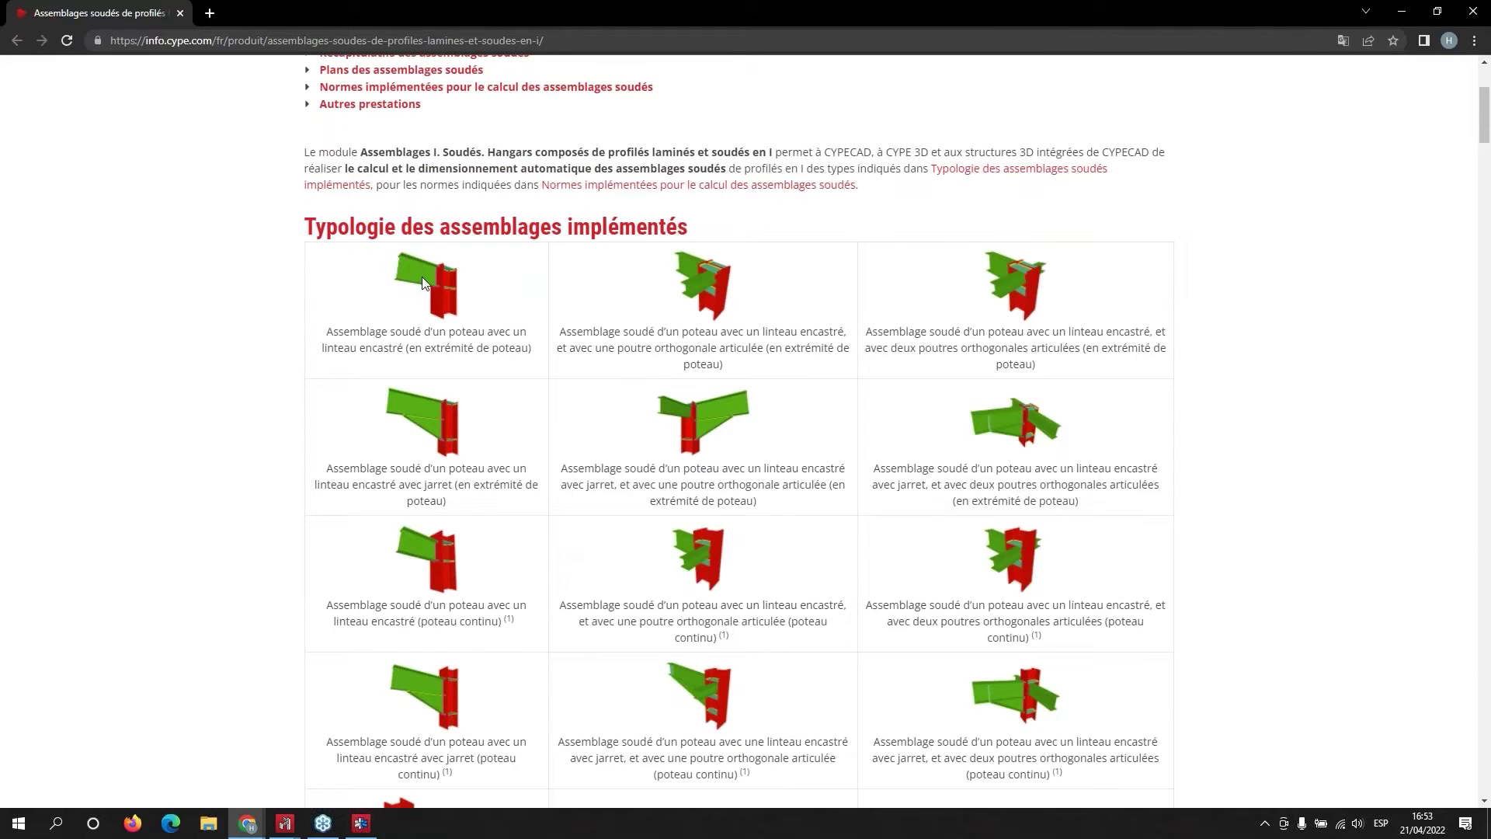
pyautogui.scroll(-3, 918, 492)
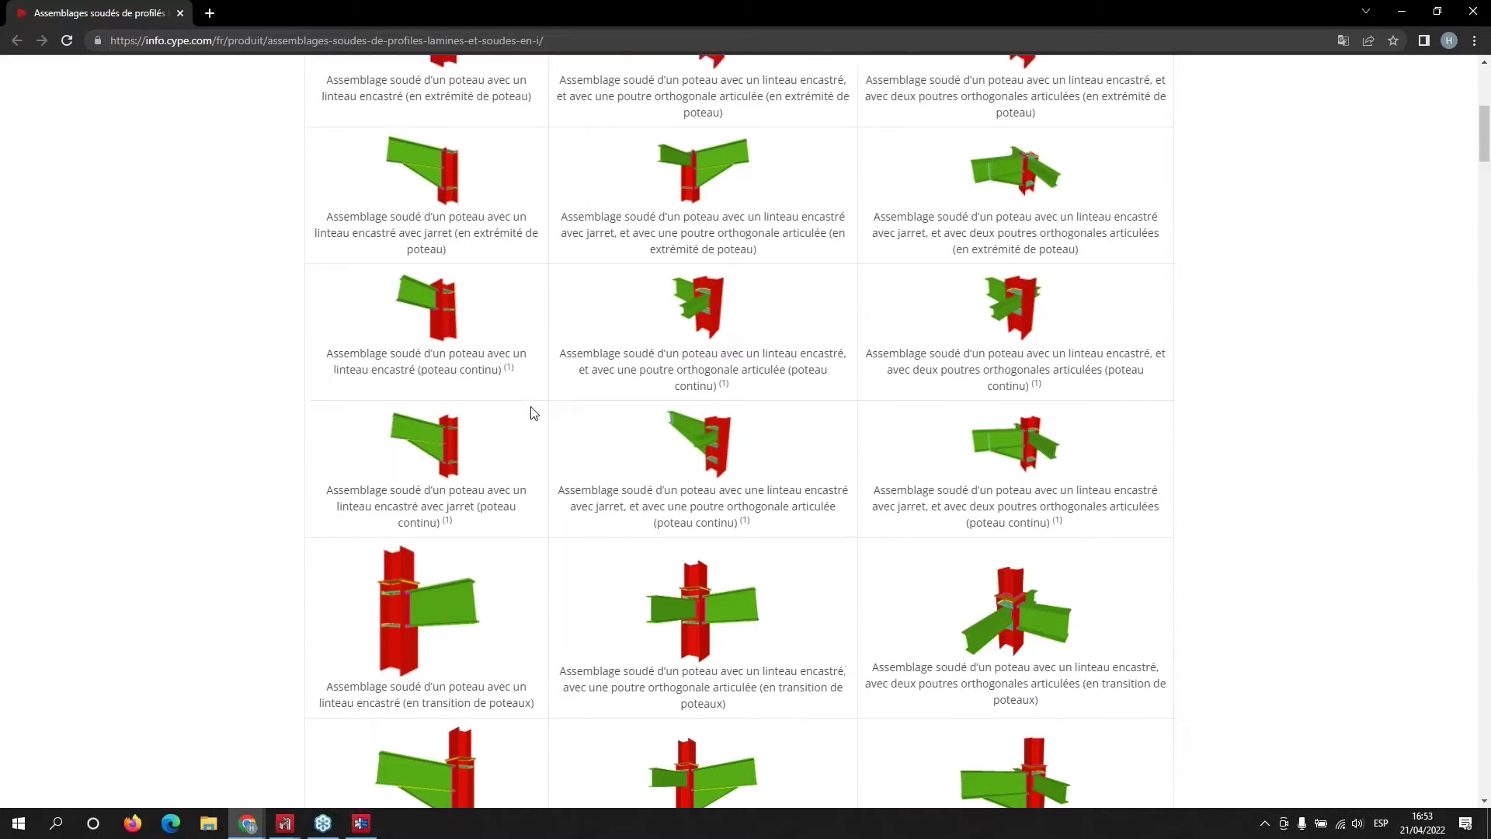
pyautogui.scroll(3, 505, 412)
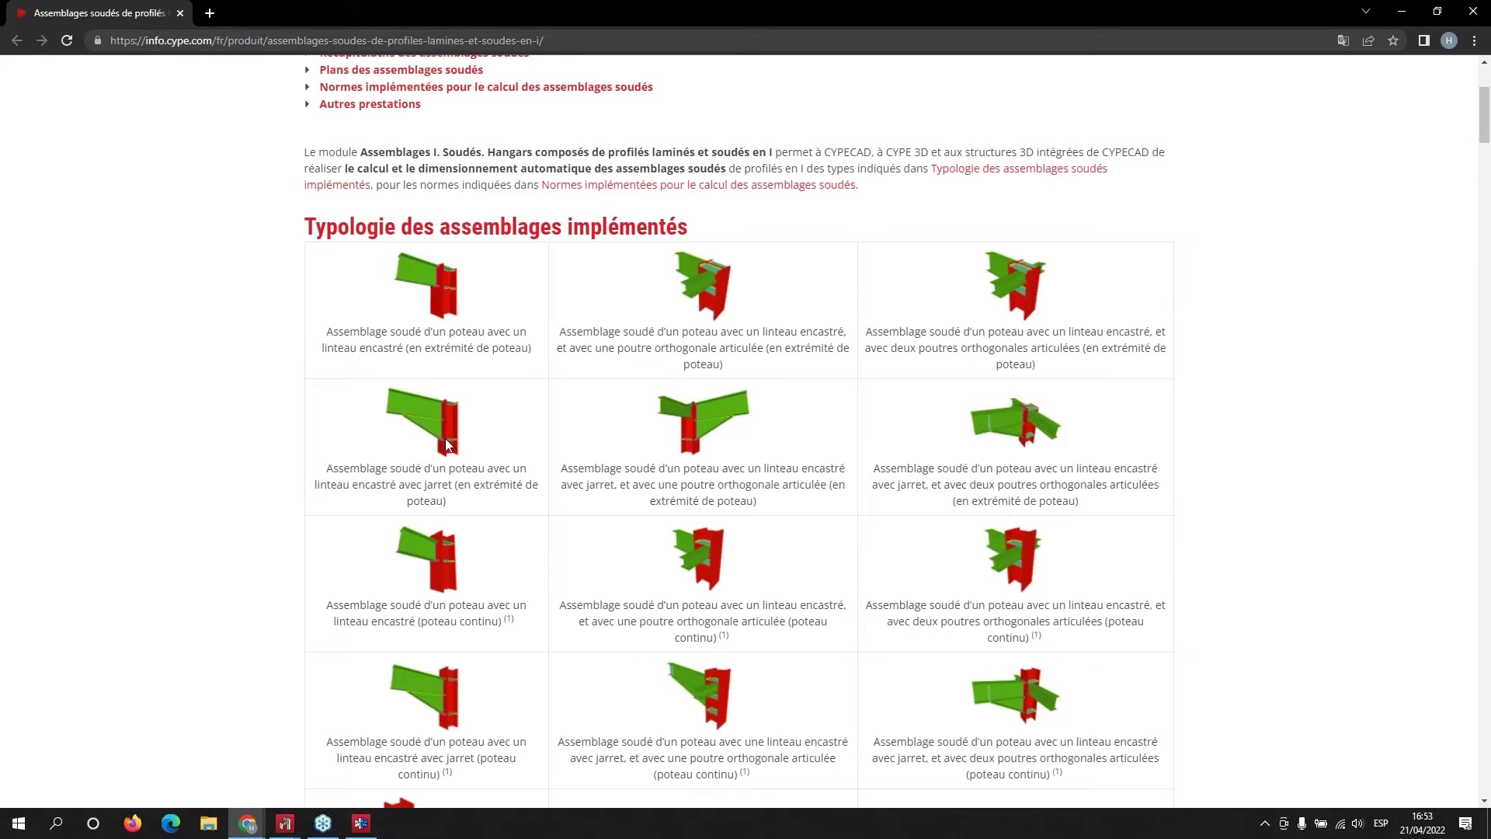
pyautogui.click(1474, 12)
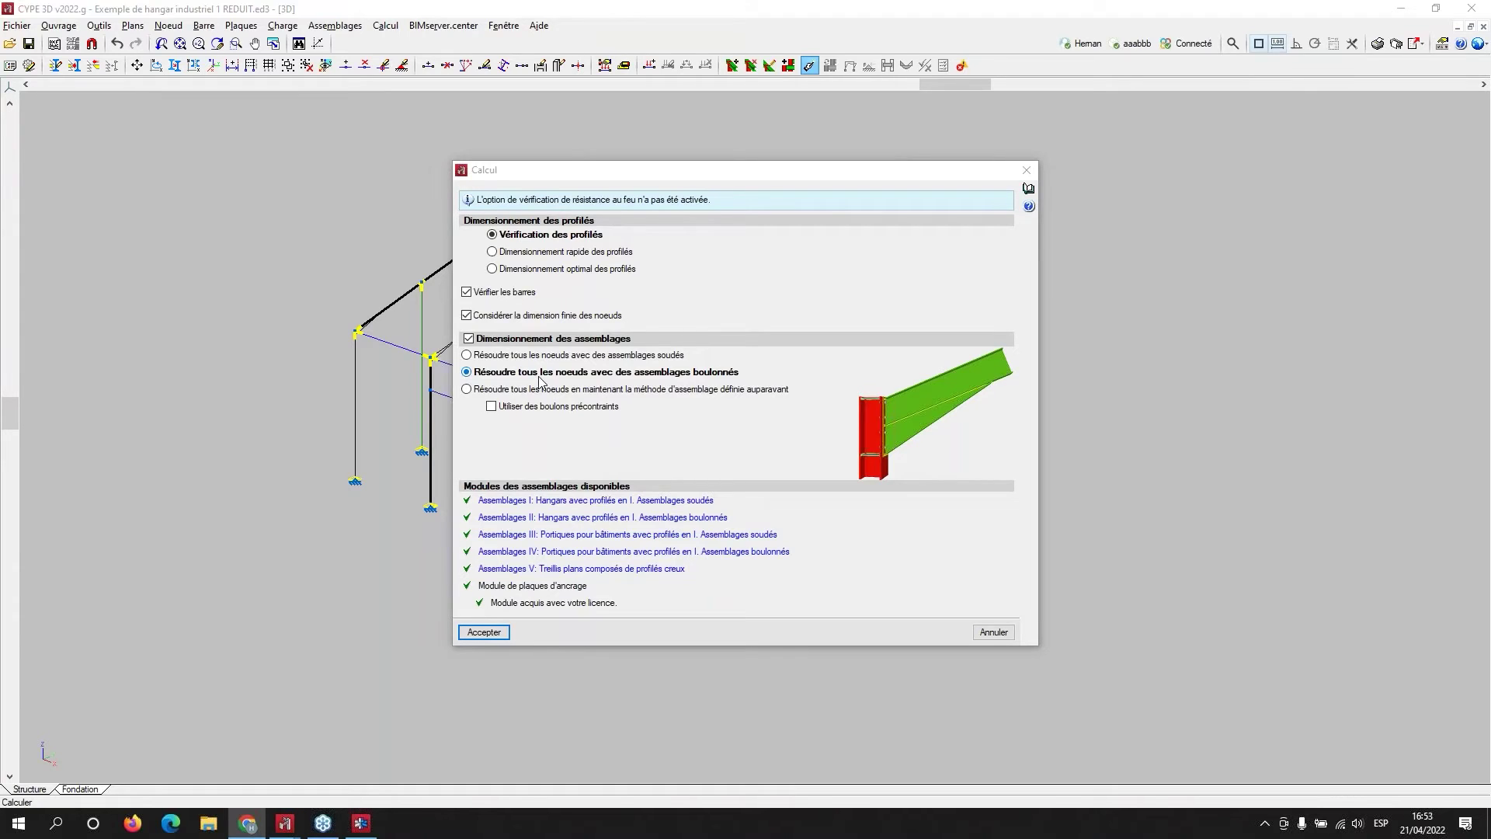
# - Run the calculation with profile verification and bolted connections at all nodes, accepting default values for the missing bar parameters
pyautogui.click(480, 631)
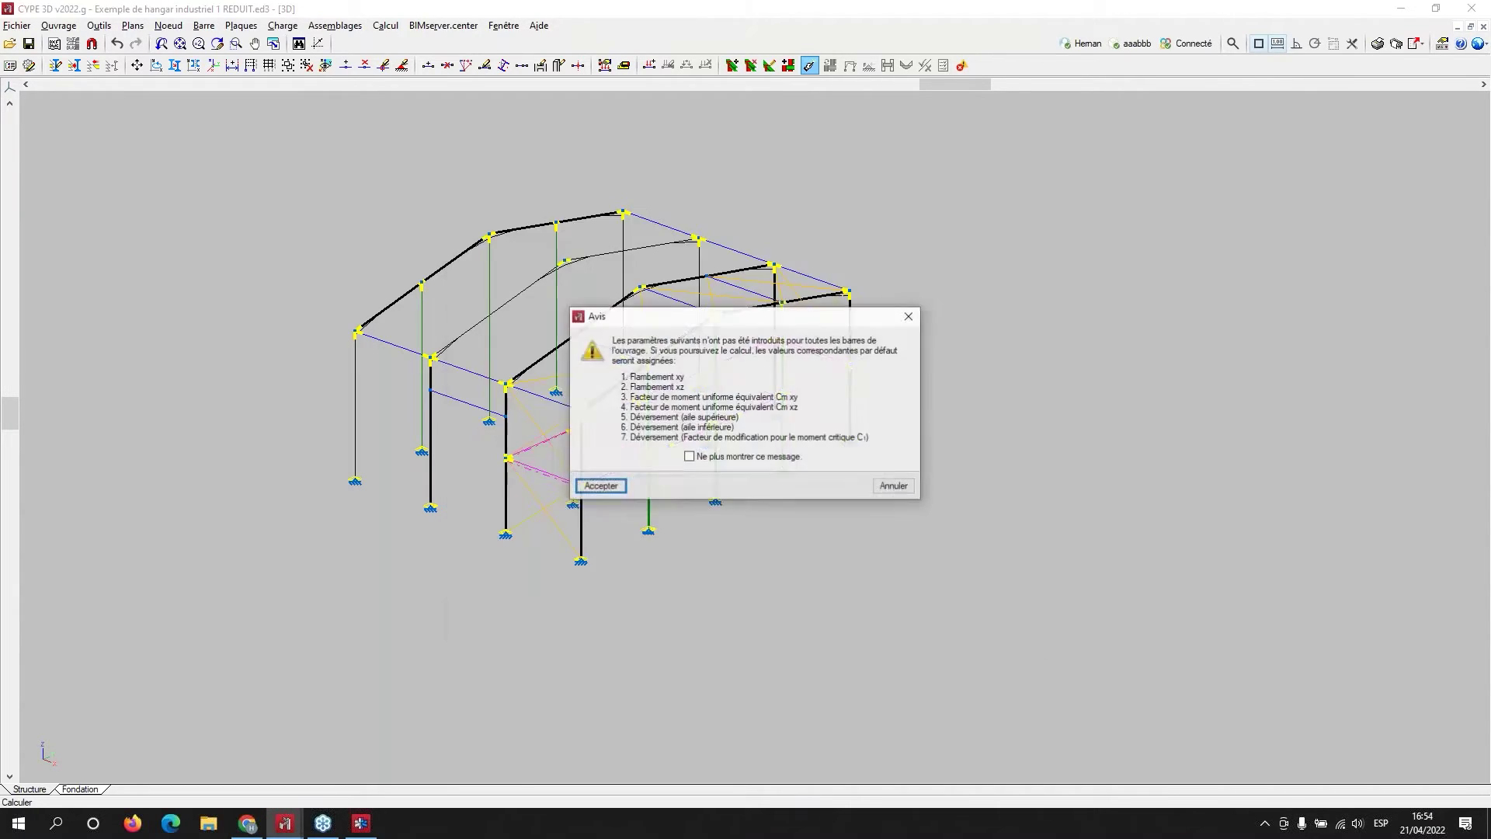
pyautogui.click(602, 487)
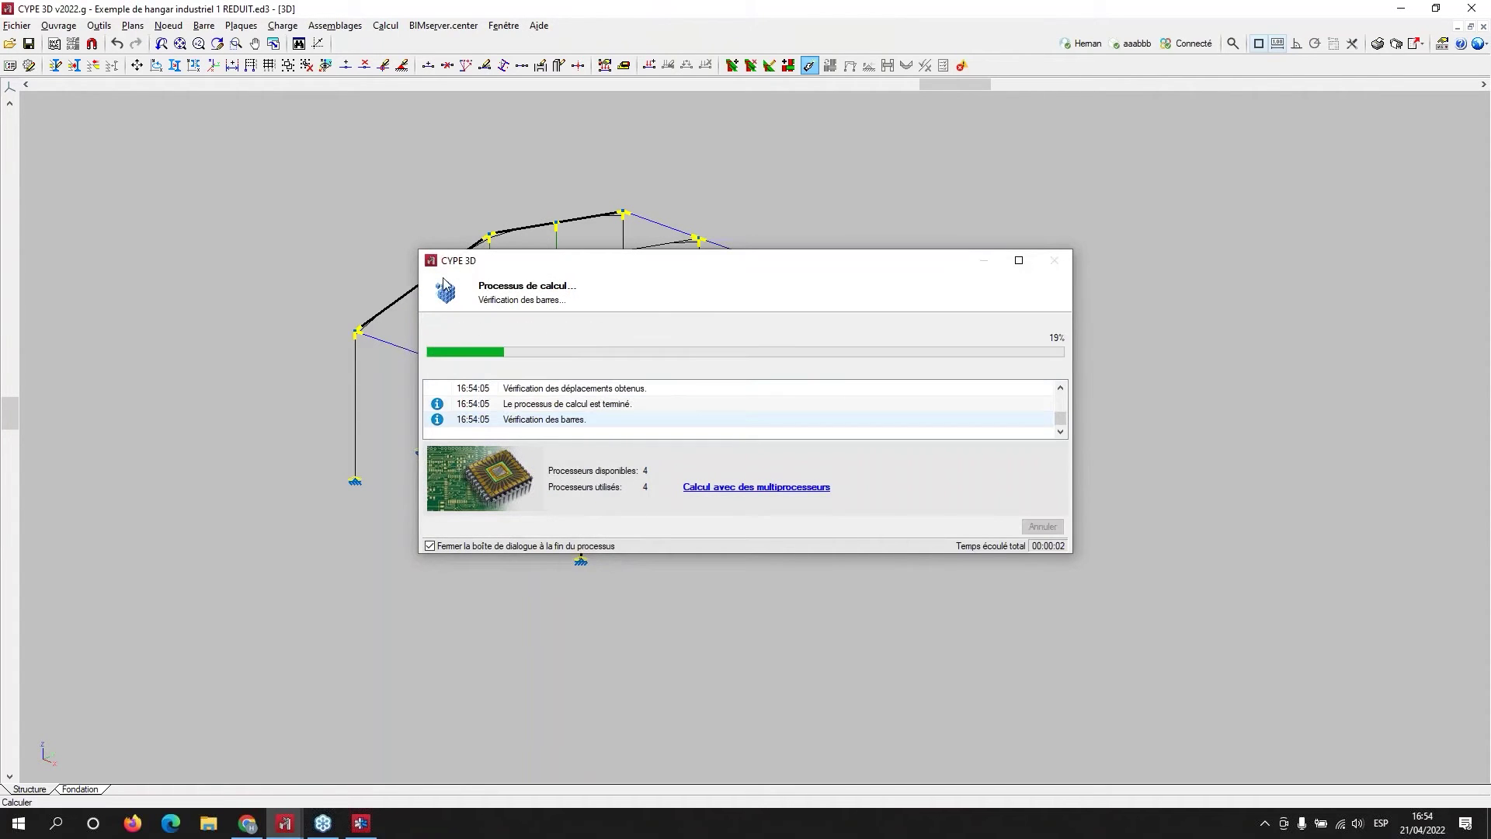
pyautogui.moveTo(531, 264); pyautogui.dragTo(843, 374)
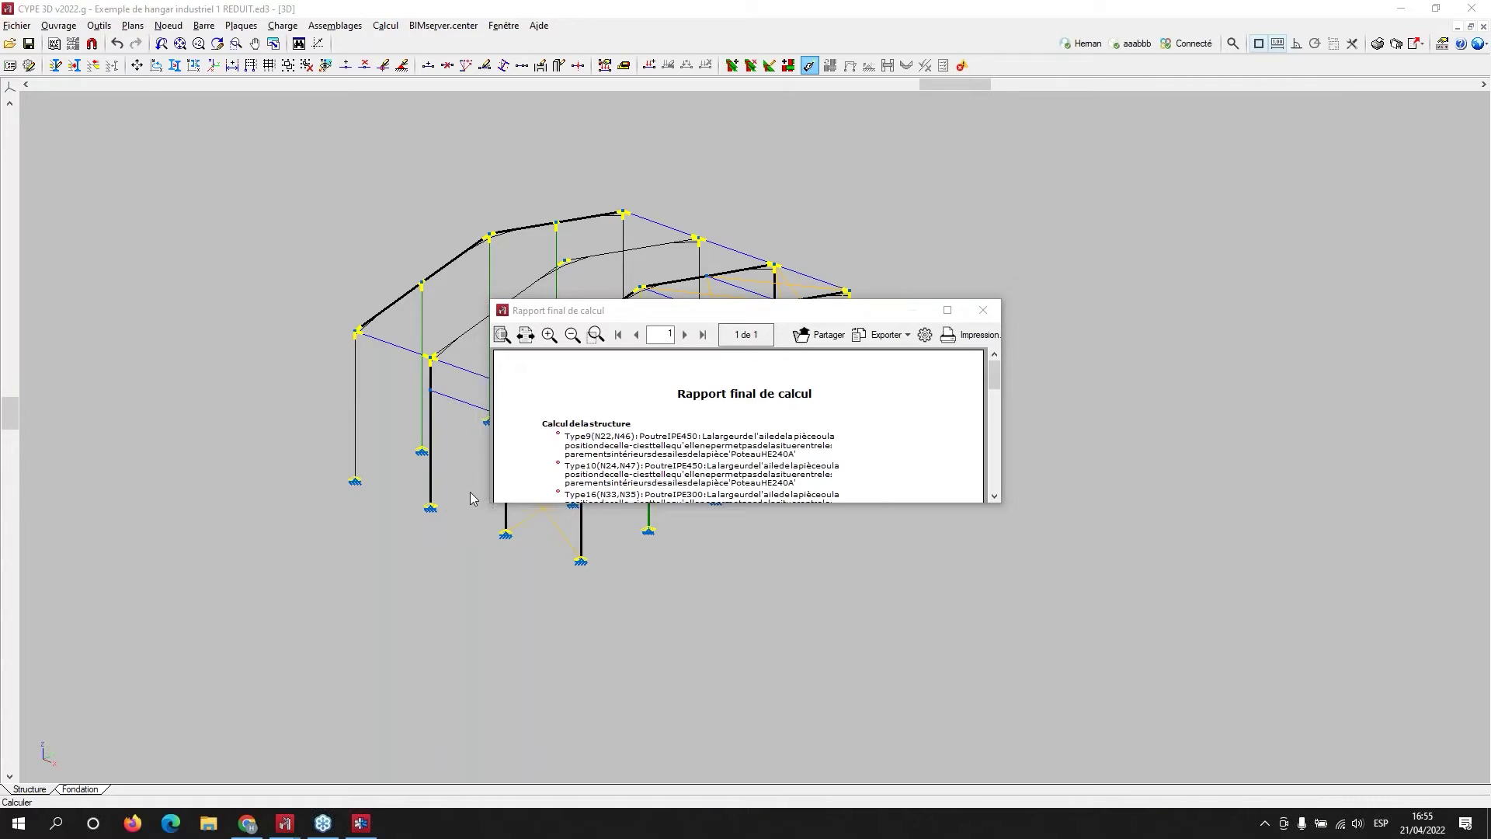
# - Enlarge the final calculation report over the model and read the connection errors and notices it lists
pyautogui.moveTo(786, 315); pyautogui.dragTo(581, 190)
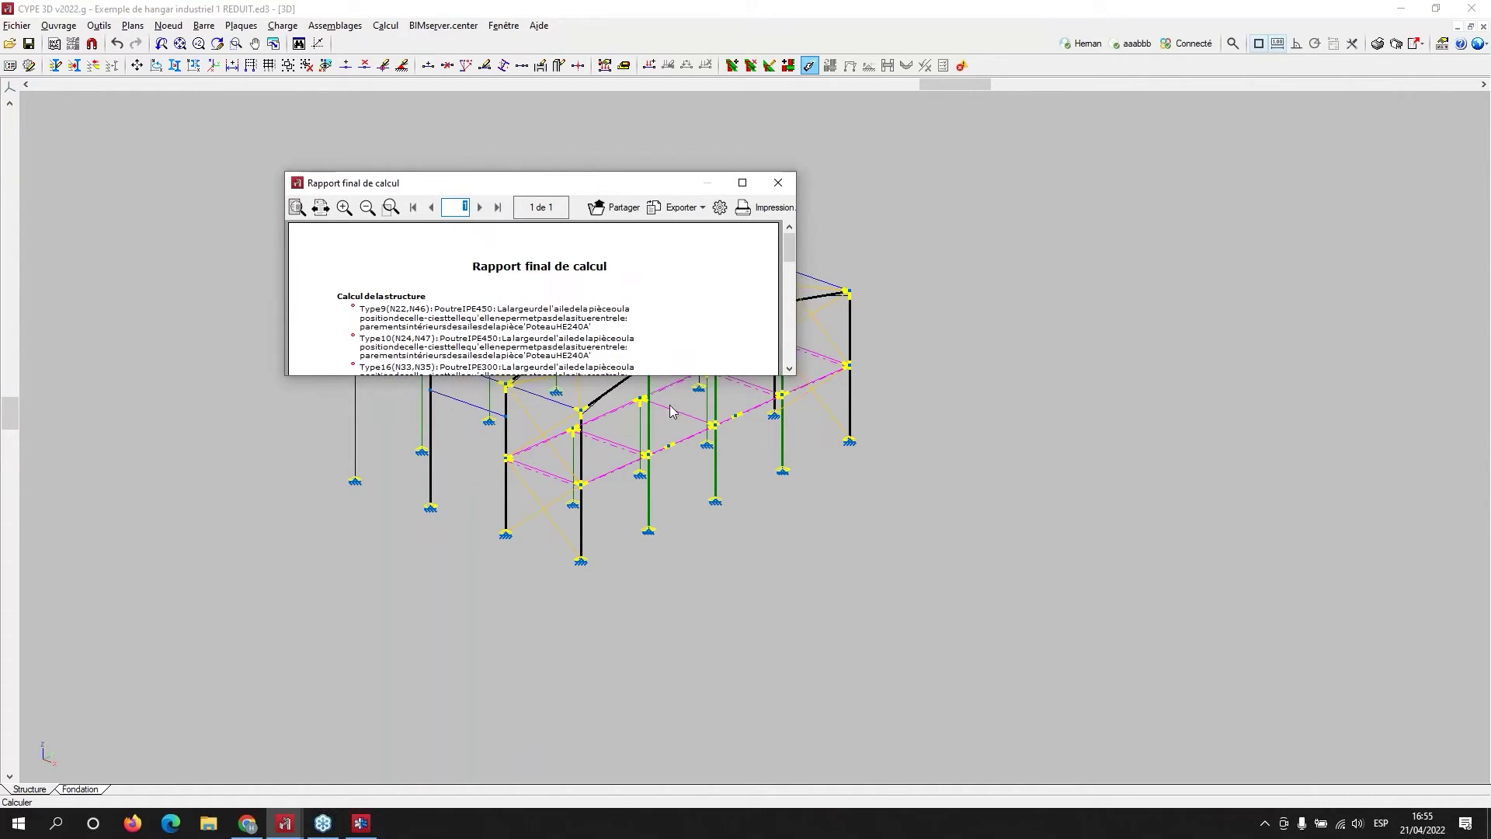
pyautogui.moveTo(675, 376); pyautogui.dragTo(654, 604)
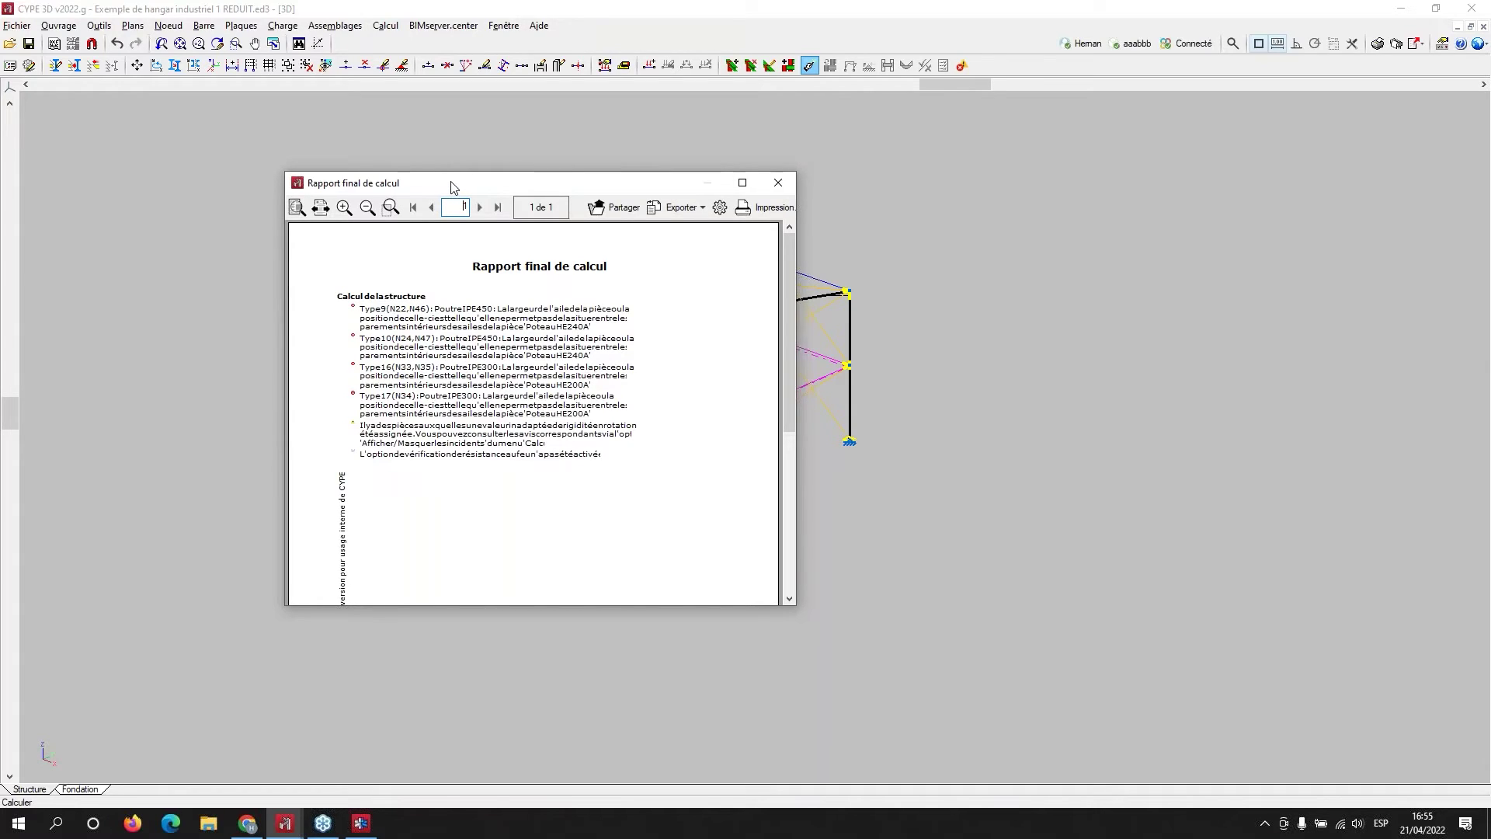
# - Close the final calculation report and open the Type 5 eaves connection of an inner frame for editing
pyautogui.moveTo(455, 188); pyautogui.dragTo(455, 187)
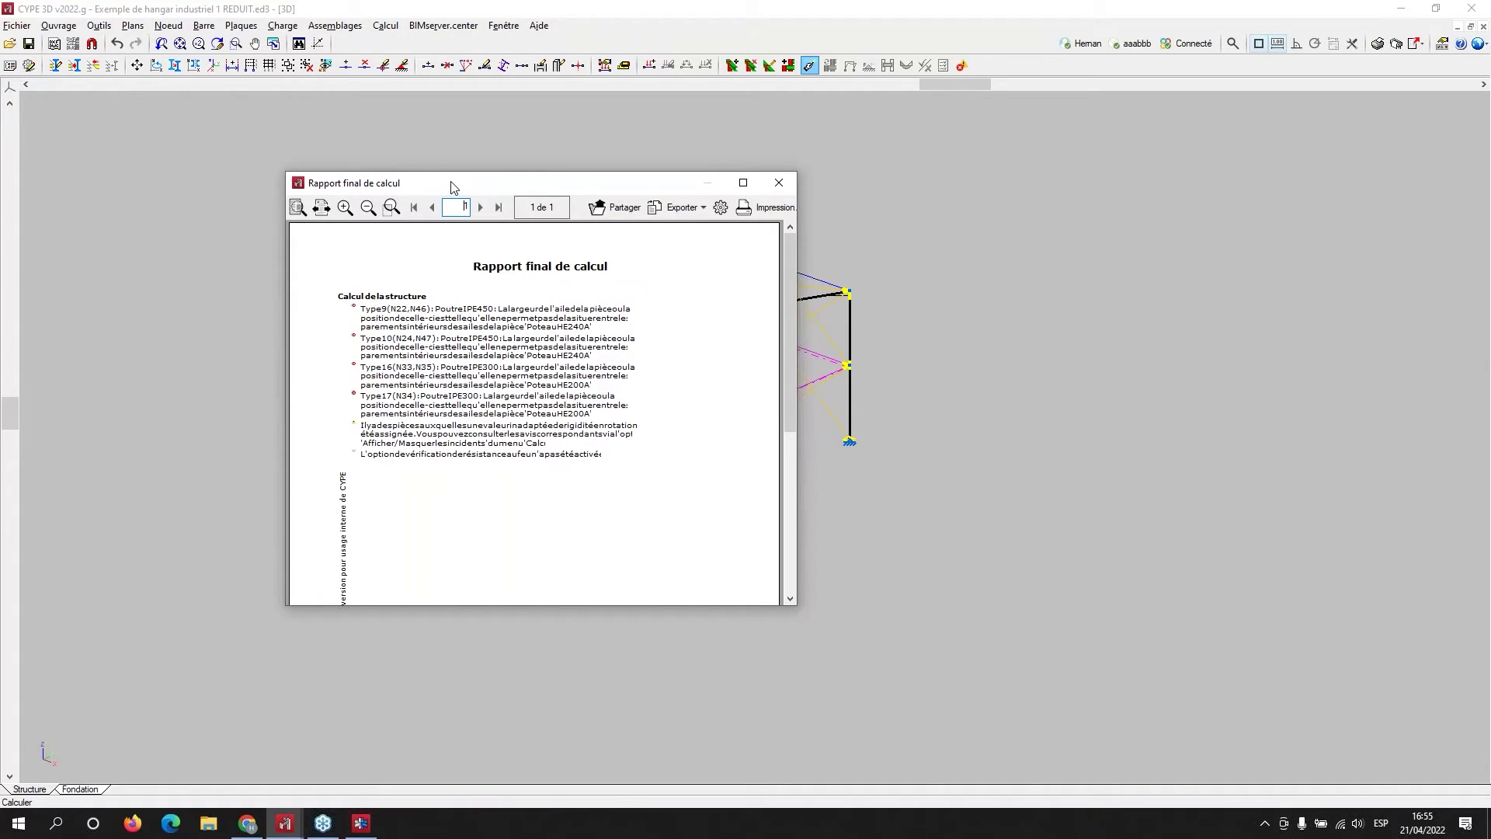
pyautogui.click(779, 186)
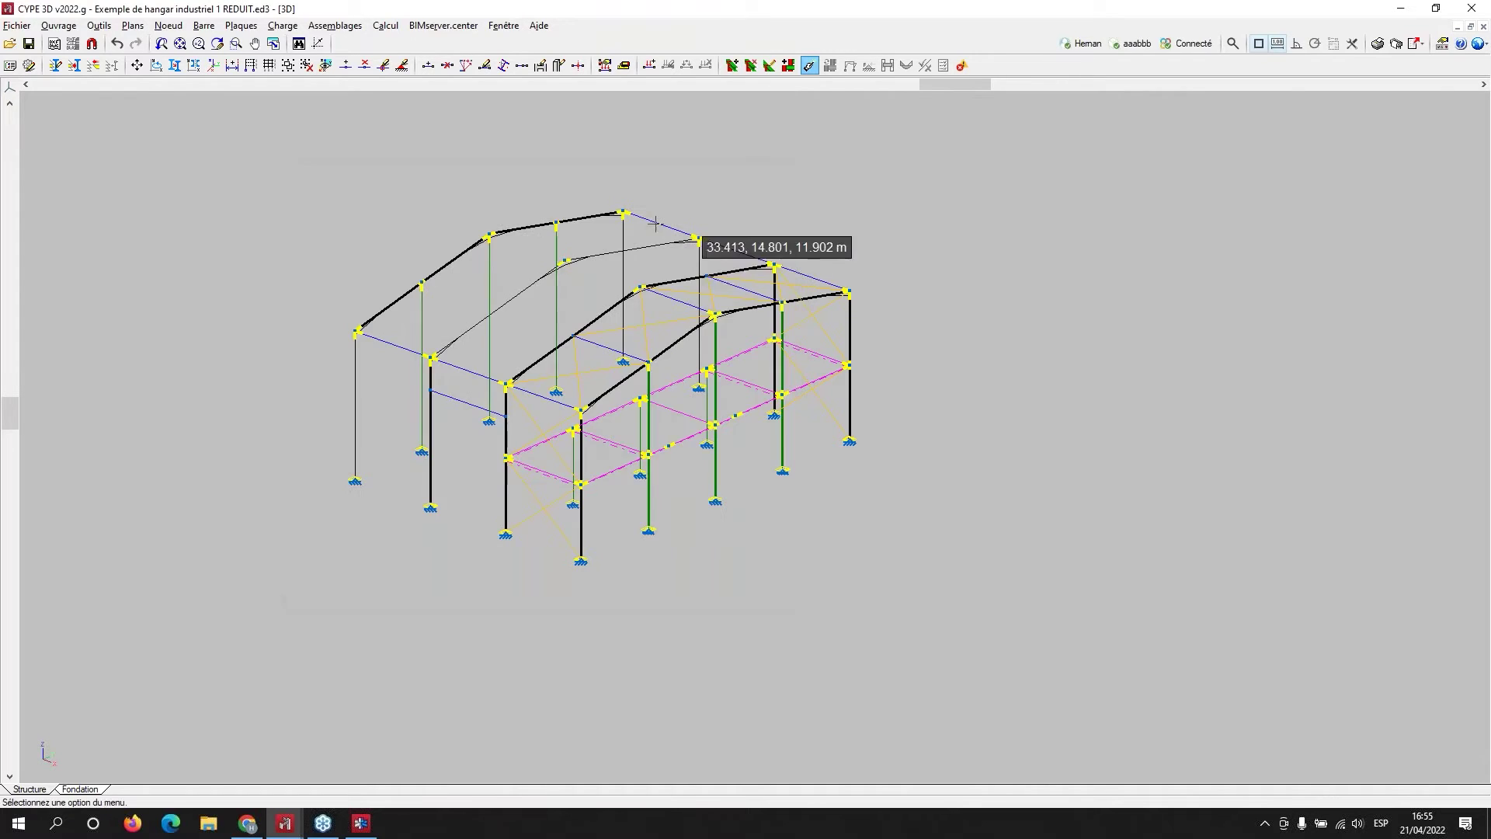
pyautogui.scroll(3, 825, 309)
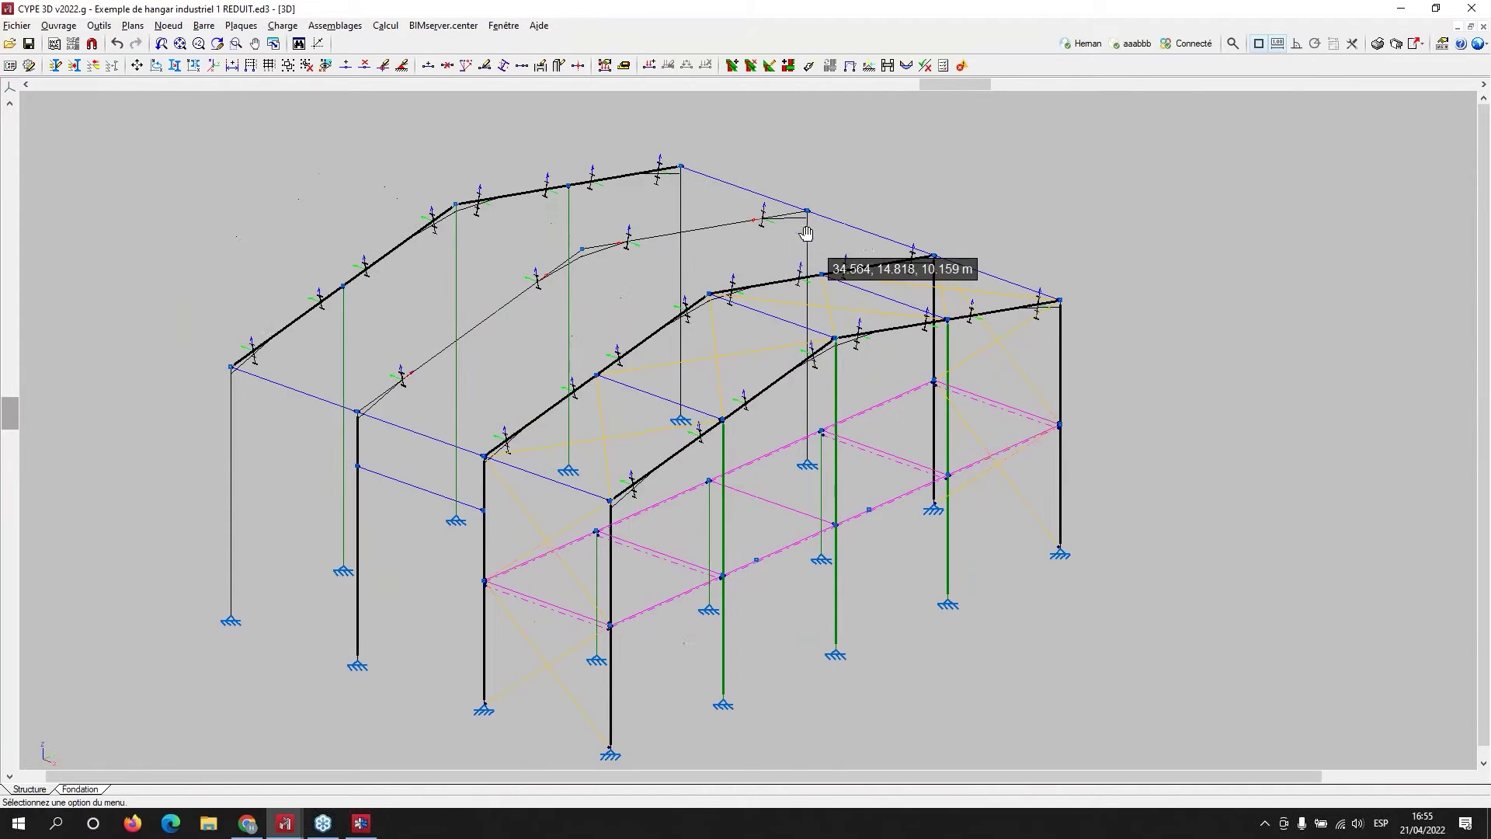
pyautogui.click(332, 28)
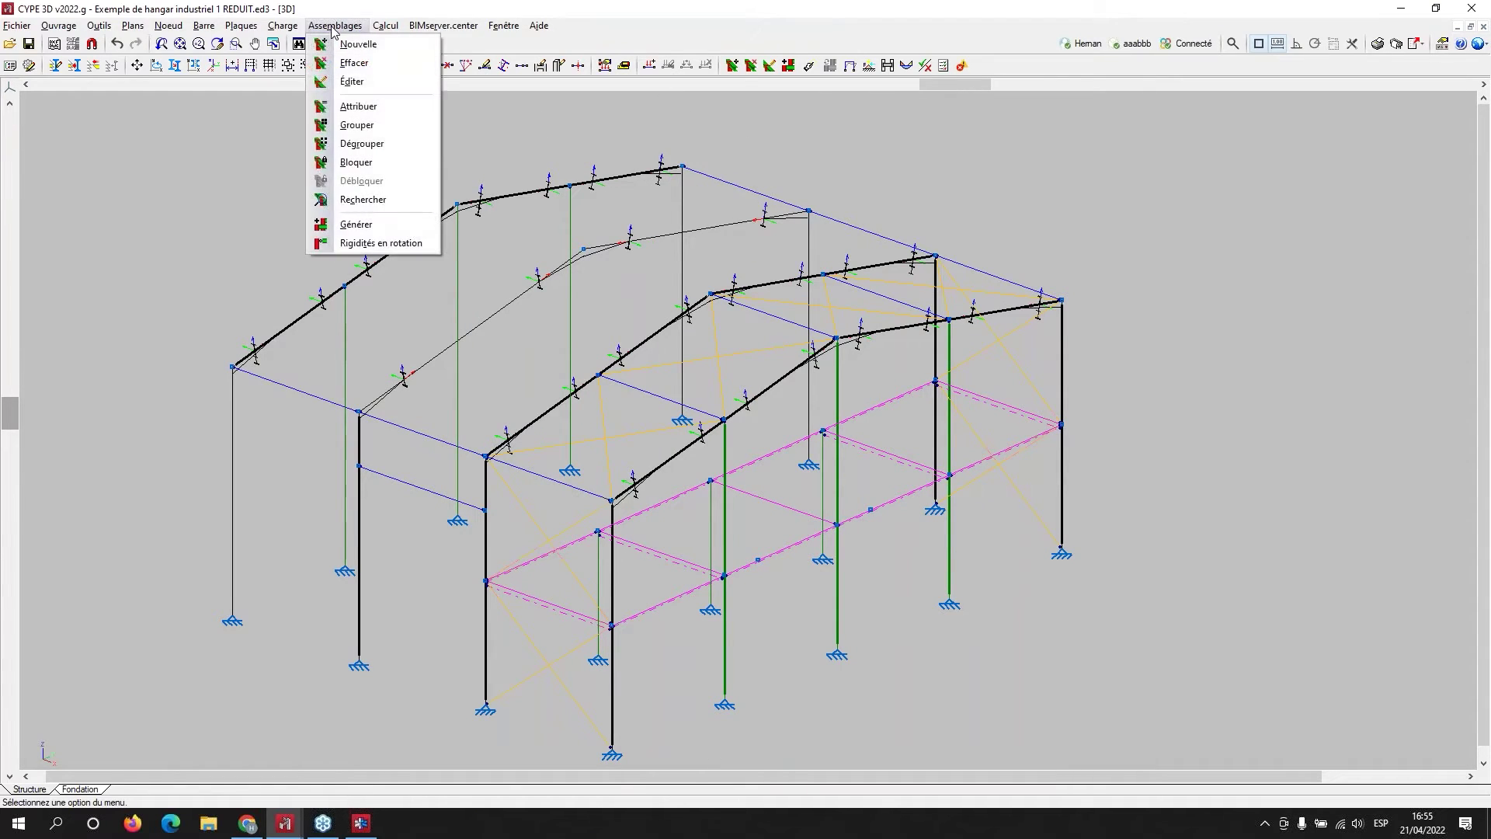
pyautogui.moveTo(392, 28)
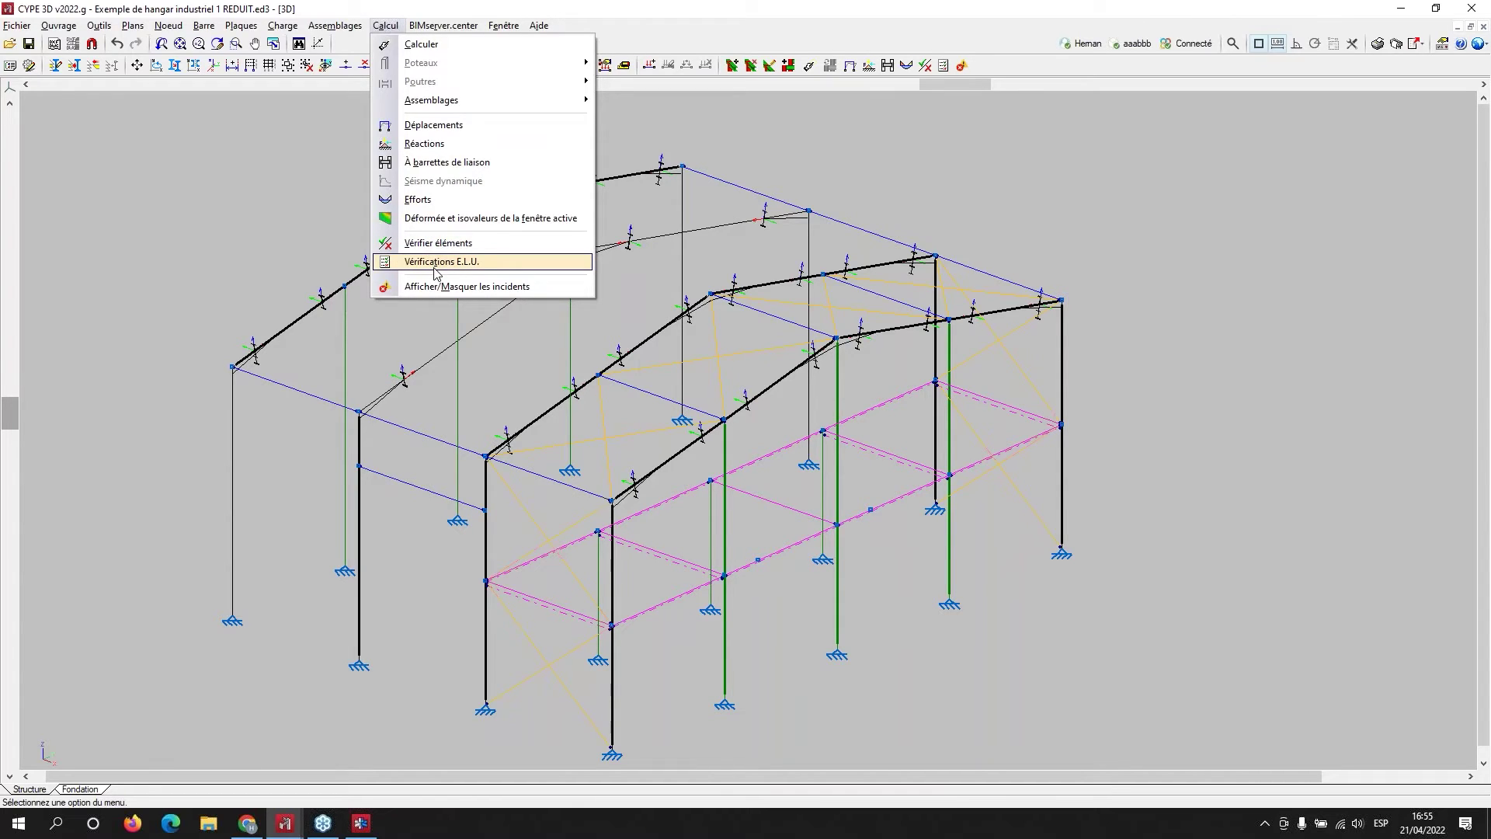
pyautogui.moveTo(339, 23)
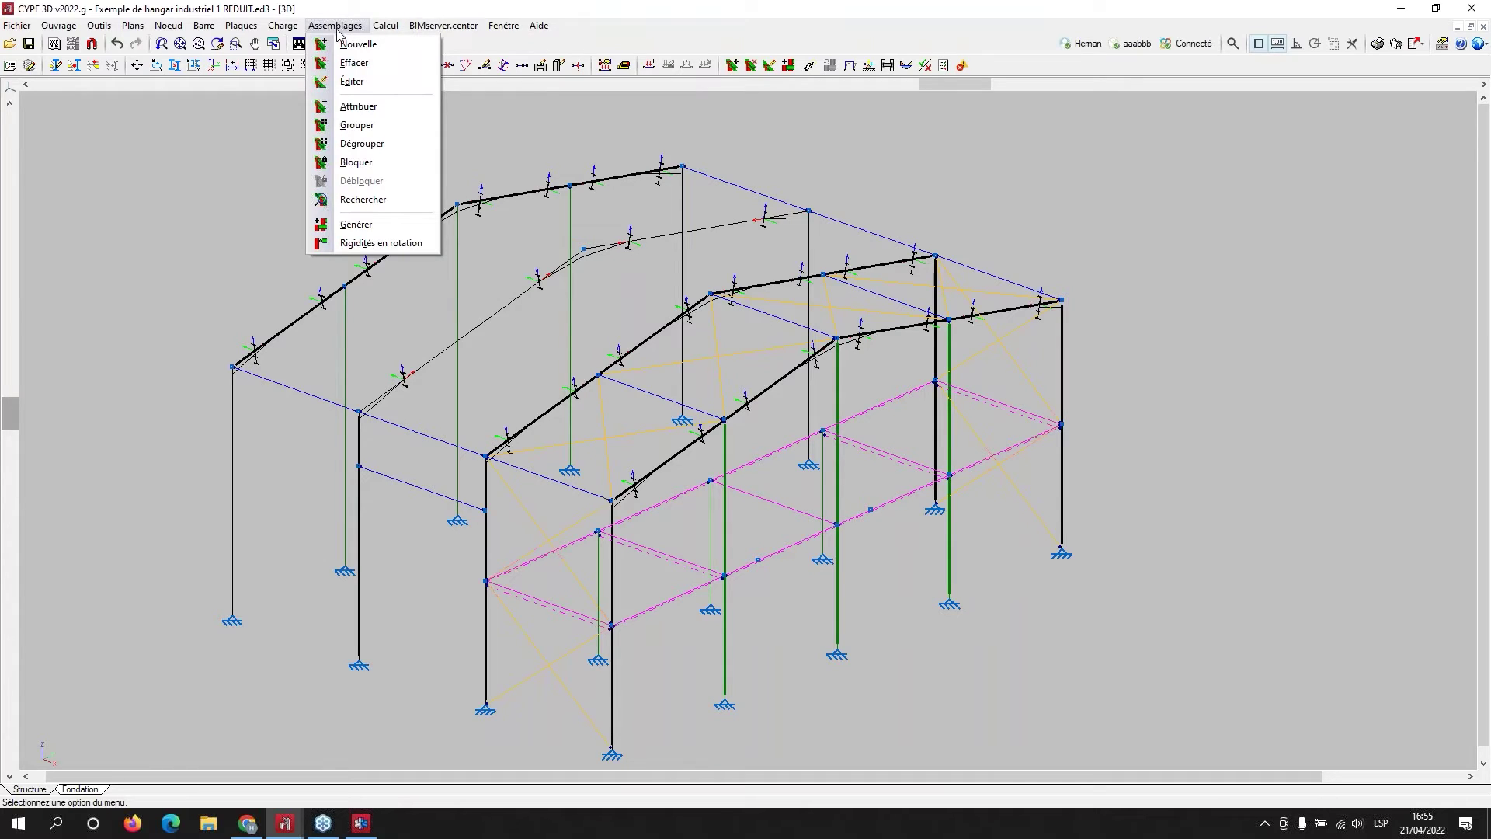
pyautogui.click(350, 82)
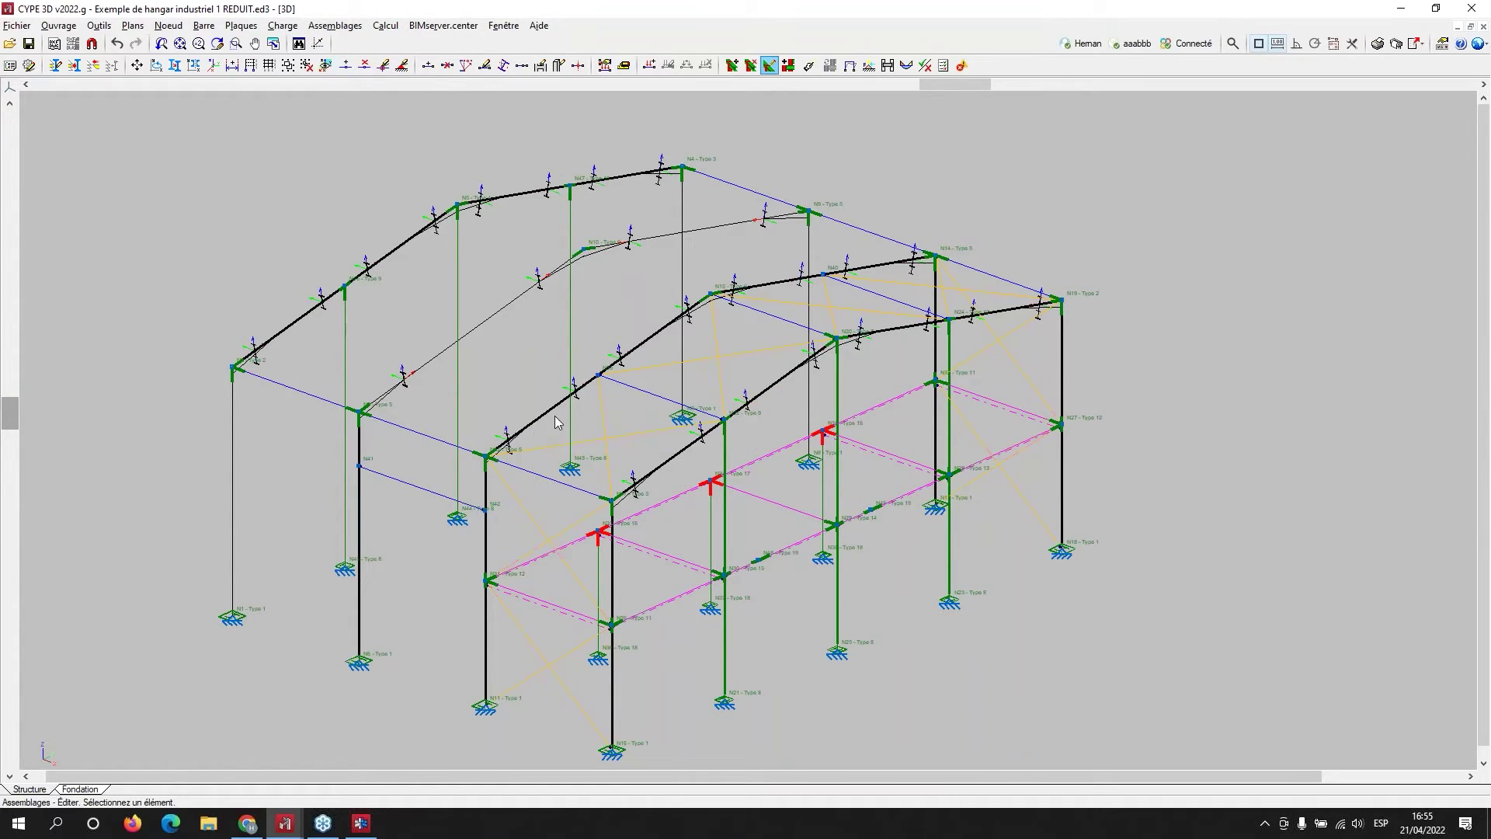
pyautogui.click(505, 455)
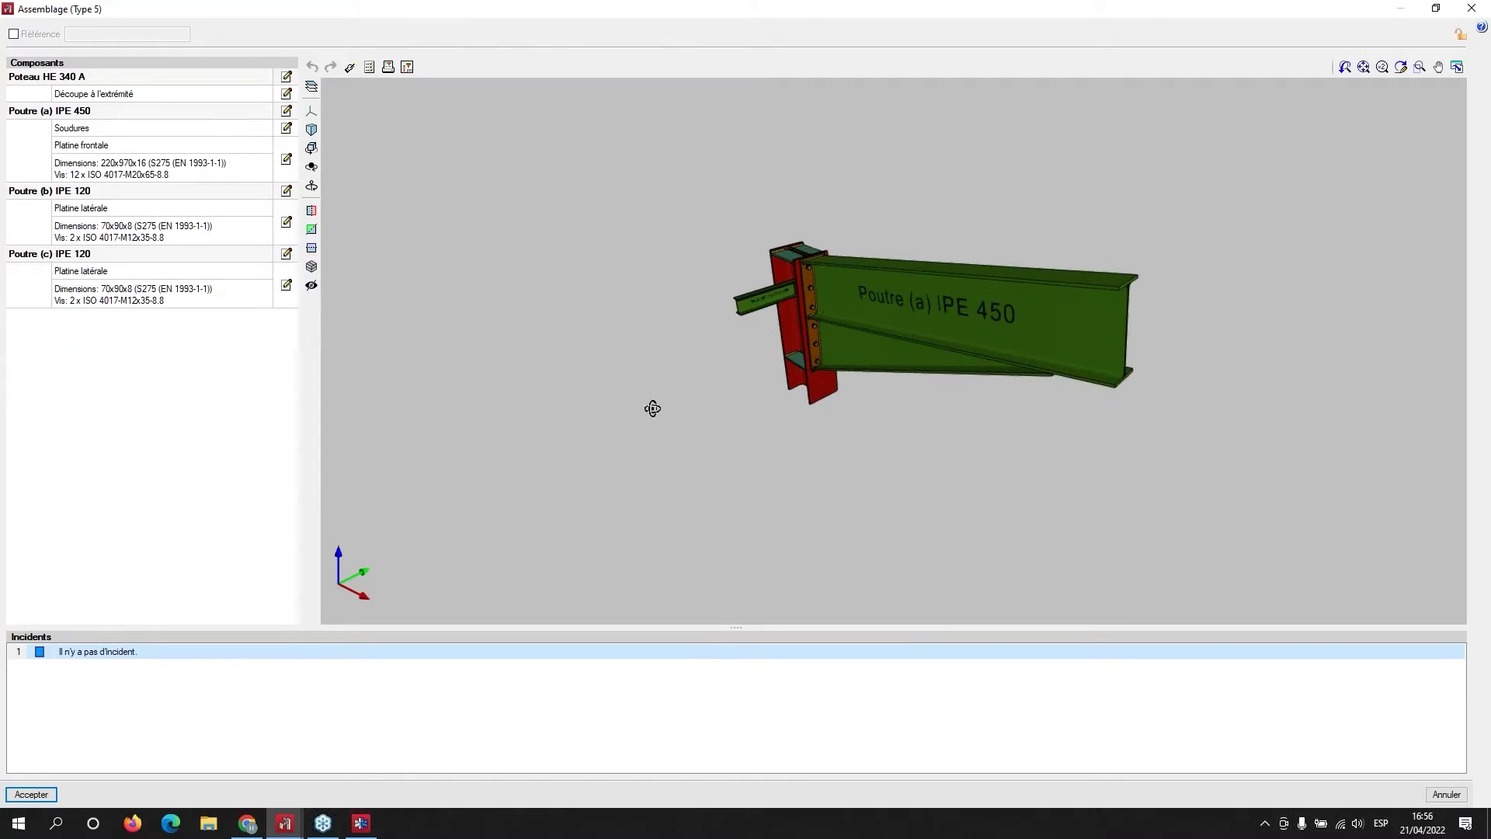
# - Examine the 3D model of the connection, including the bolted front plate, the haunch, the stiffeners and the IPE 120 side-plate joint
pyautogui.moveTo(811, 358)
pyautogui.mouseDown(button='middle')
pyautogui.moveTo(827, 307)
pyautogui.moveTo(1075, 269)
pyautogui.mouseUp(button='middle')
pyautogui.scroll(3, 1023, 244)
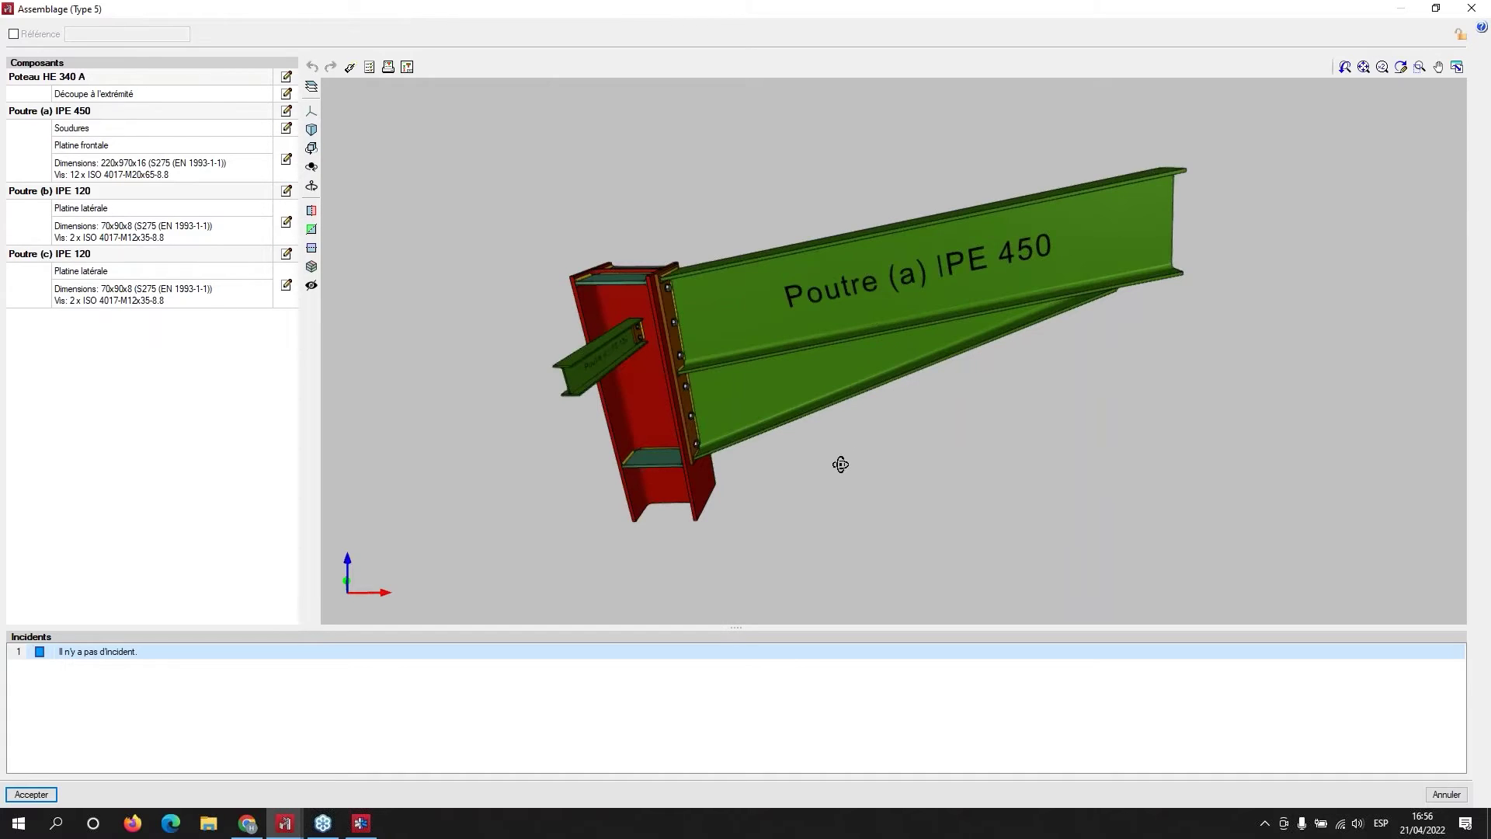
pyautogui.moveTo(839, 466)
pyautogui.mouseDown(button='middle')
pyautogui.moveTo(762, 446)
pyautogui.moveTo(869, 389)
pyautogui.moveTo(936, 387)
pyautogui.moveTo(1062, 440)
pyautogui.moveTo(816, 427)
pyautogui.moveTo(827, 375)
pyautogui.mouseUp(button='middle')
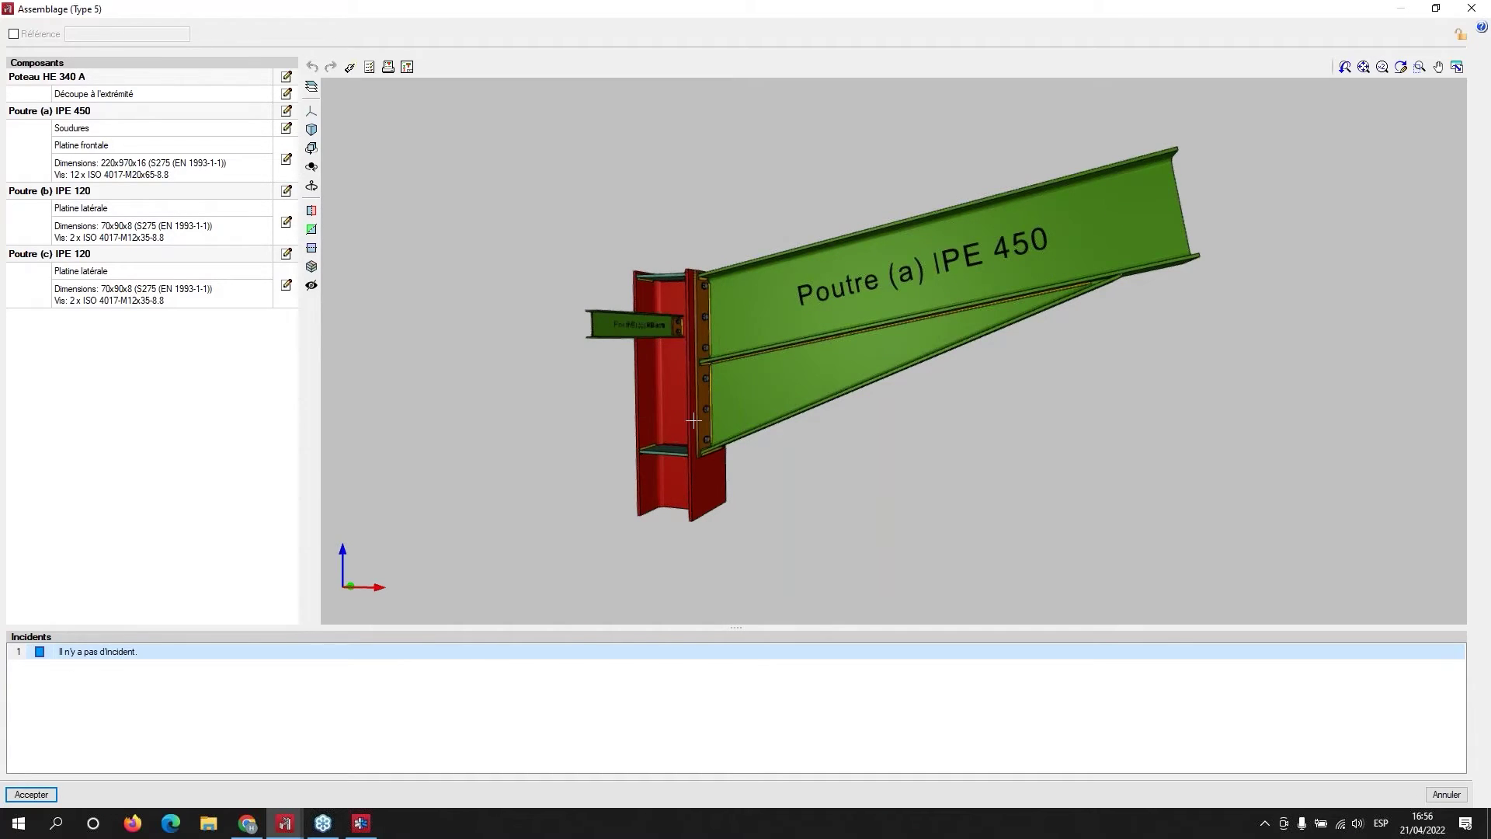
pyautogui.moveTo(678, 415)
pyautogui.mouseDown(button='middle')
pyautogui.moveTo(842, 420)
pyautogui.moveTo(747, 439)
pyautogui.moveTo(346, 407)
pyautogui.moveTo(272, 416)
pyautogui.moveTo(734, 444)
pyautogui.mouseUp(button='middle')
pyautogui.scroll(6, 706, 420)
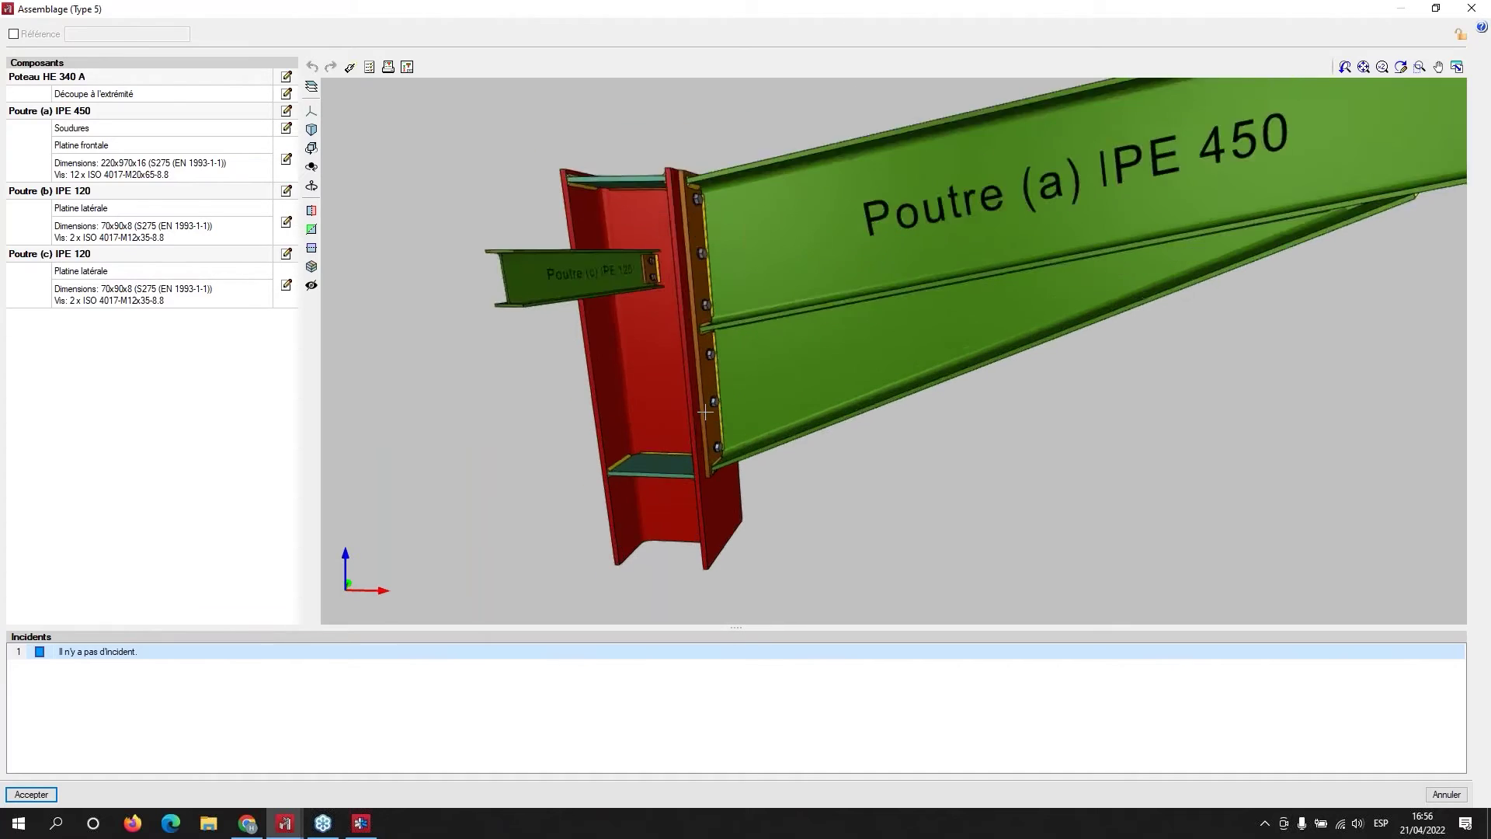
pyautogui.moveTo(704, 413); pyautogui.dragTo(703, 431, button='middle')
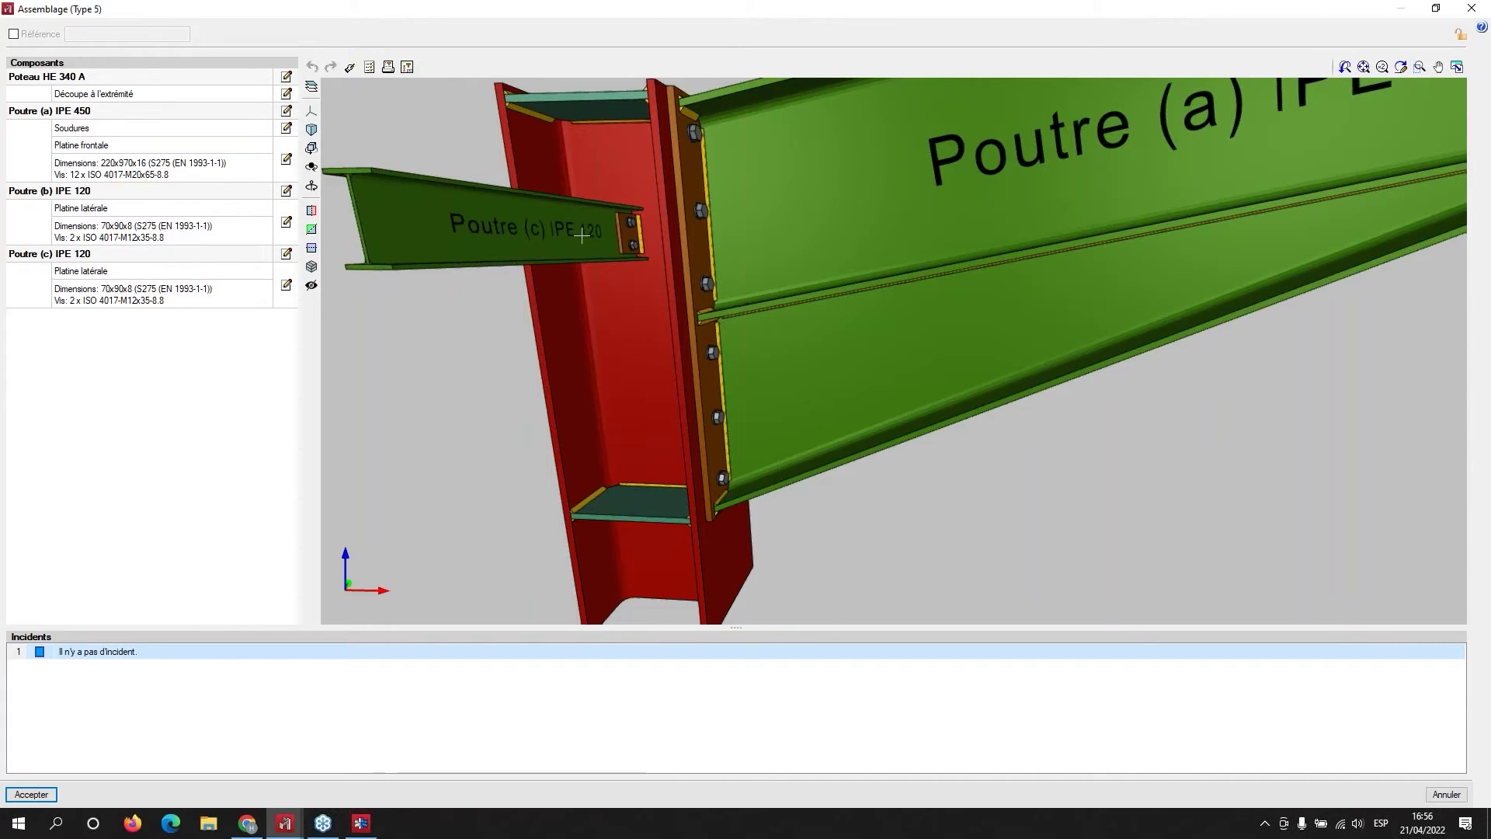
pyautogui.scroll(2, 621, 242)
pyautogui.scroll(2, 648, 240)
pyautogui.moveTo(720, 286); pyautogui.dragTo(689, 306, button='middle')
pyautogui.scroll(2, 649, 181)
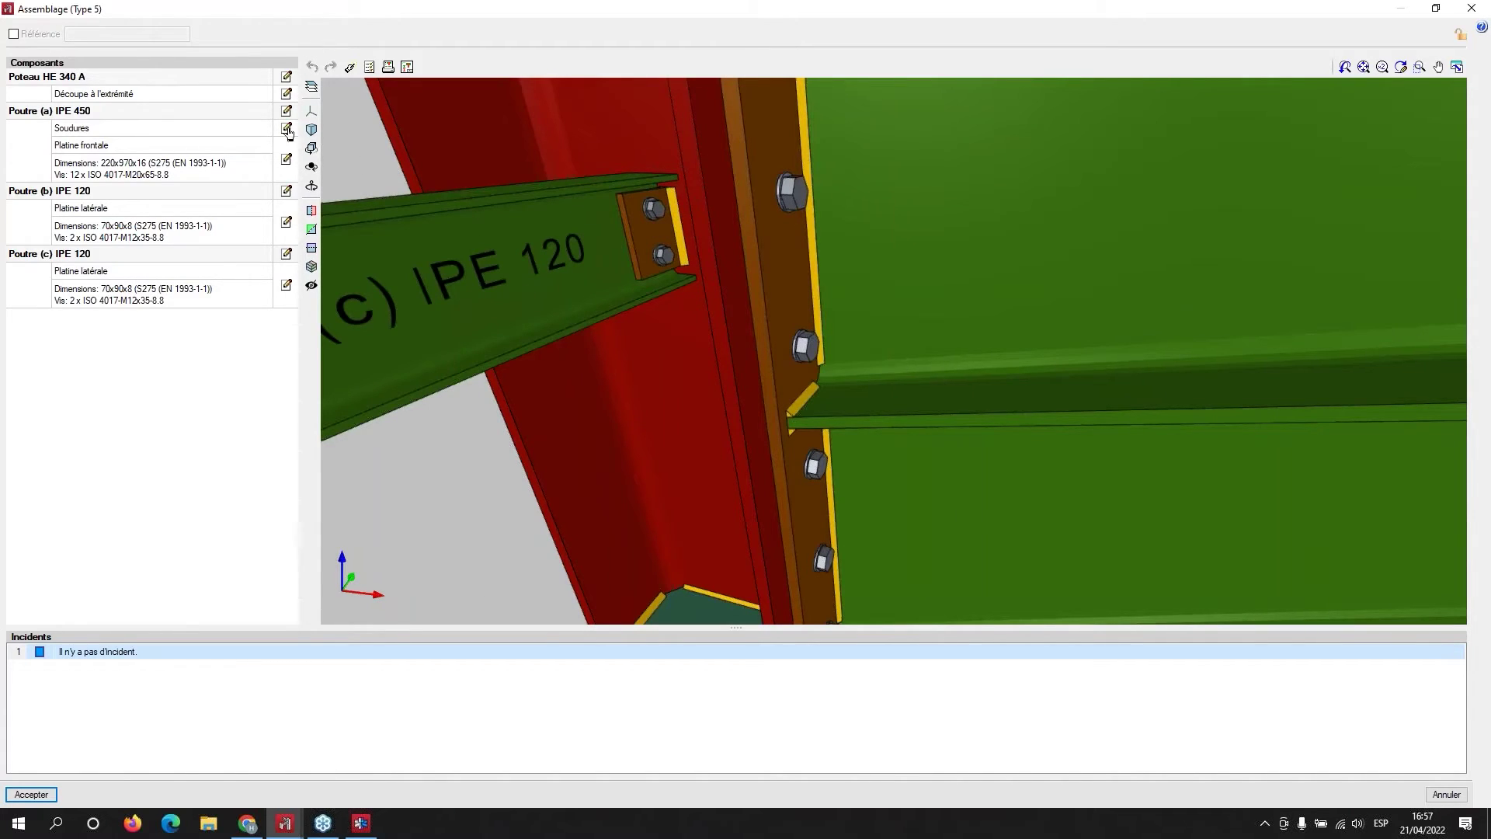
# - Review the HE 340 A column's end-cut options and the beam (a) IPE 450 weld settings for the piece and haunch, leaving them unchanged
pyautogui.click(288, 94)
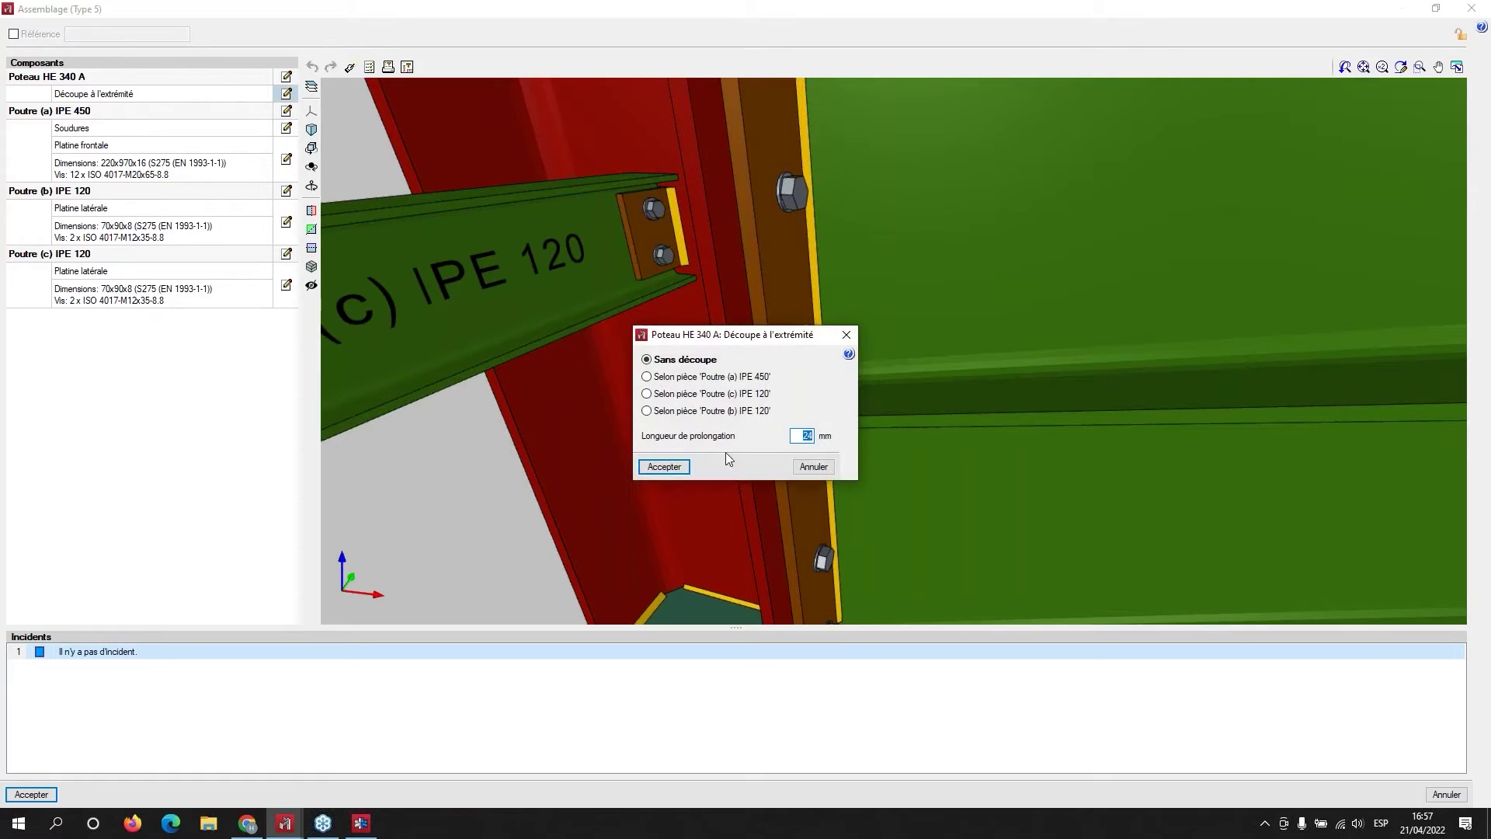
pyautogui.click(847, 336)
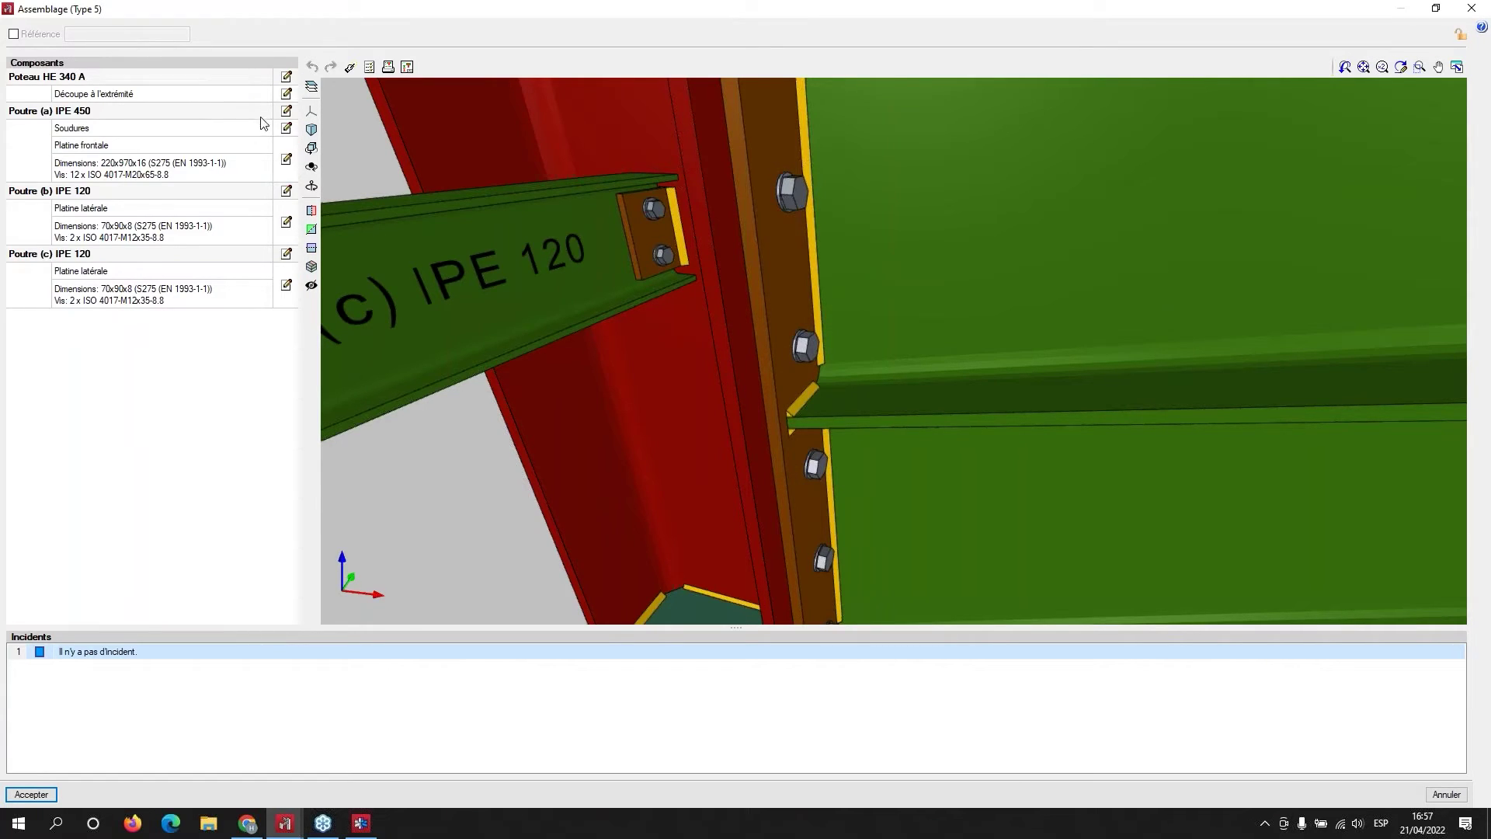
pyautogui.click(289, 132)
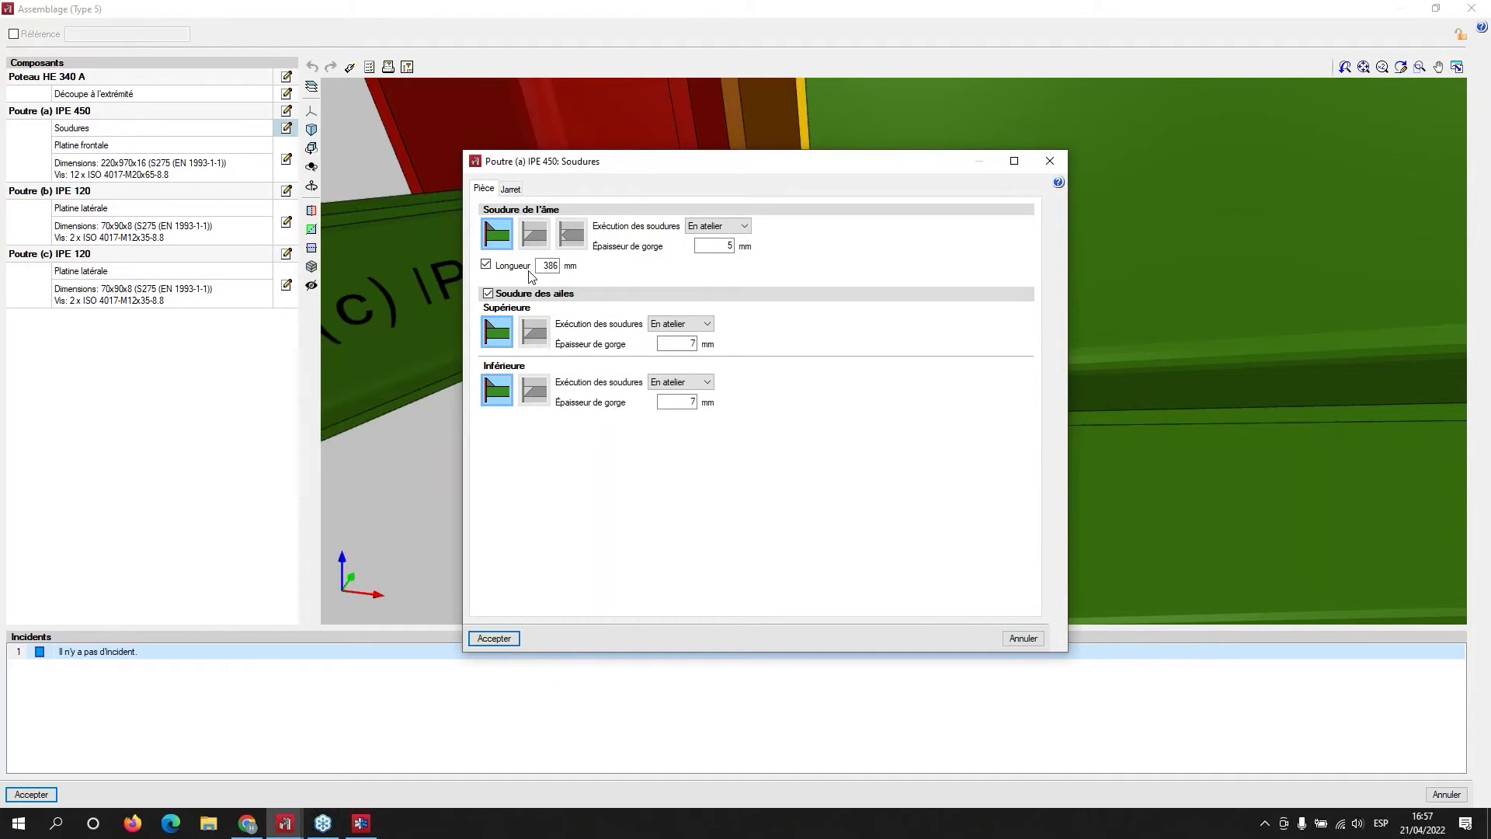
pyautogui.click(699, 228)
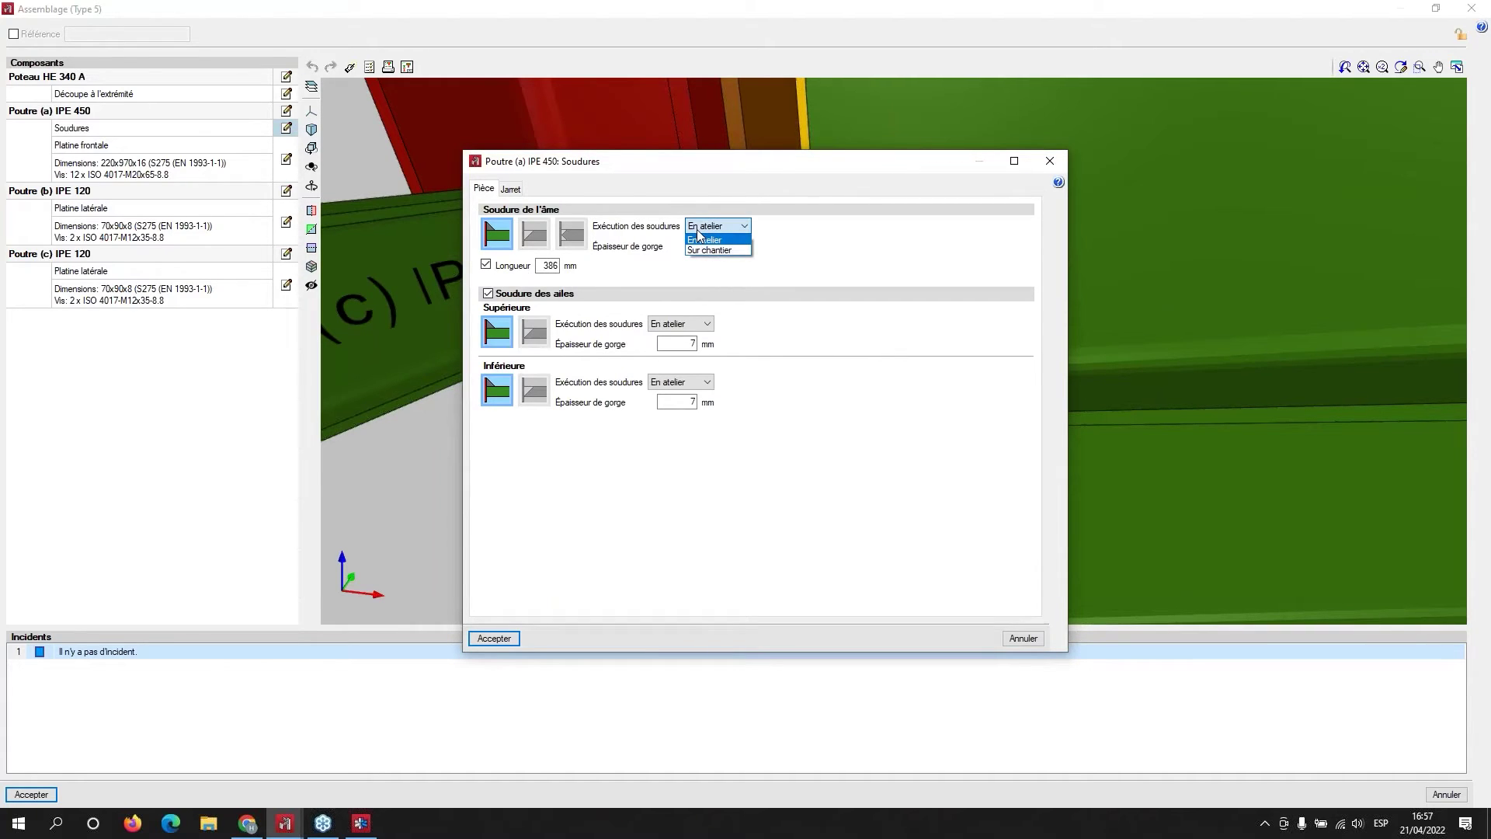
pyautogui.click(507, 191)
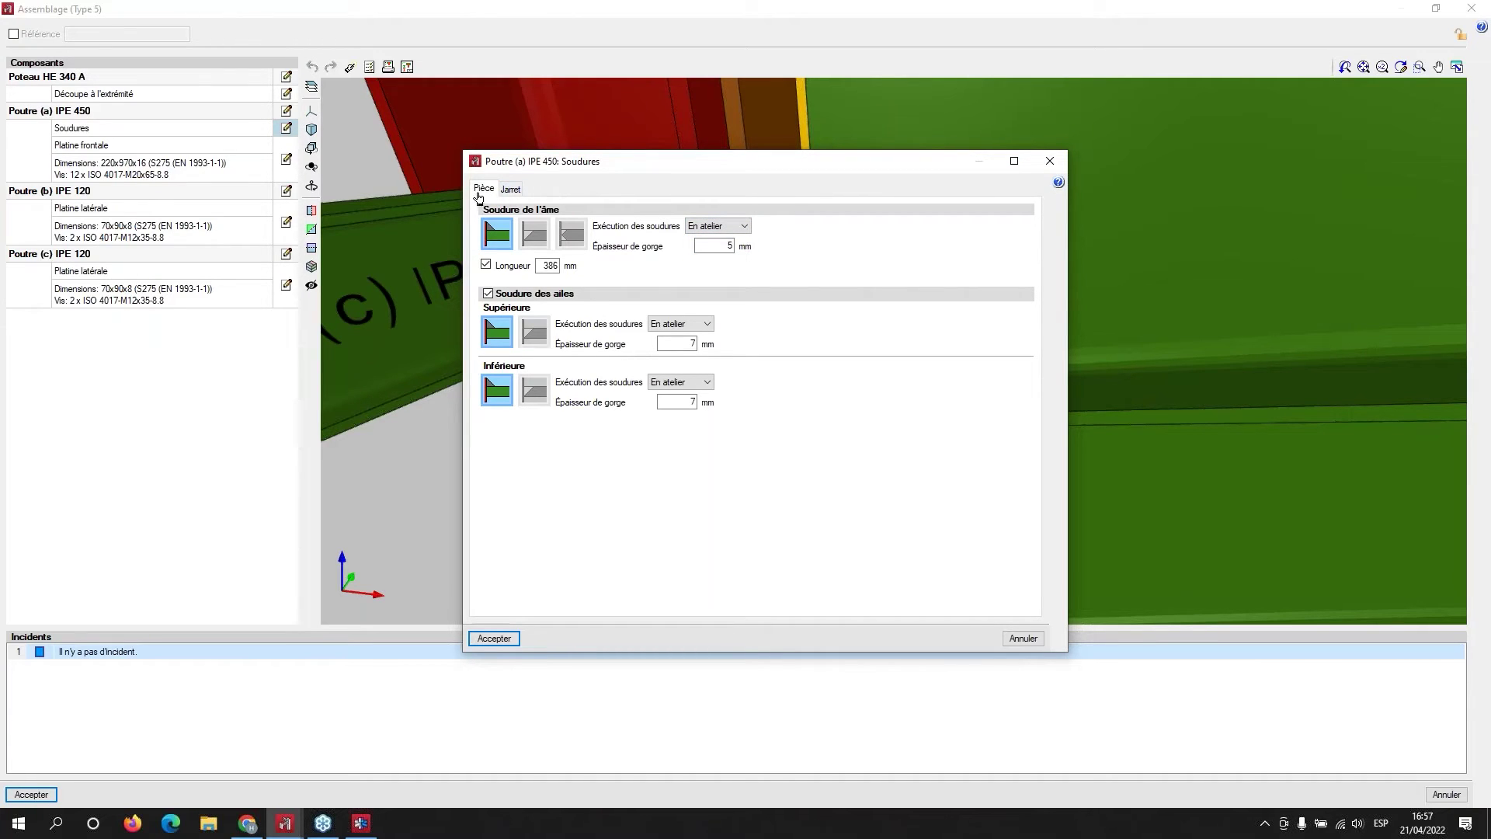
pyautogui.click(519, 190)
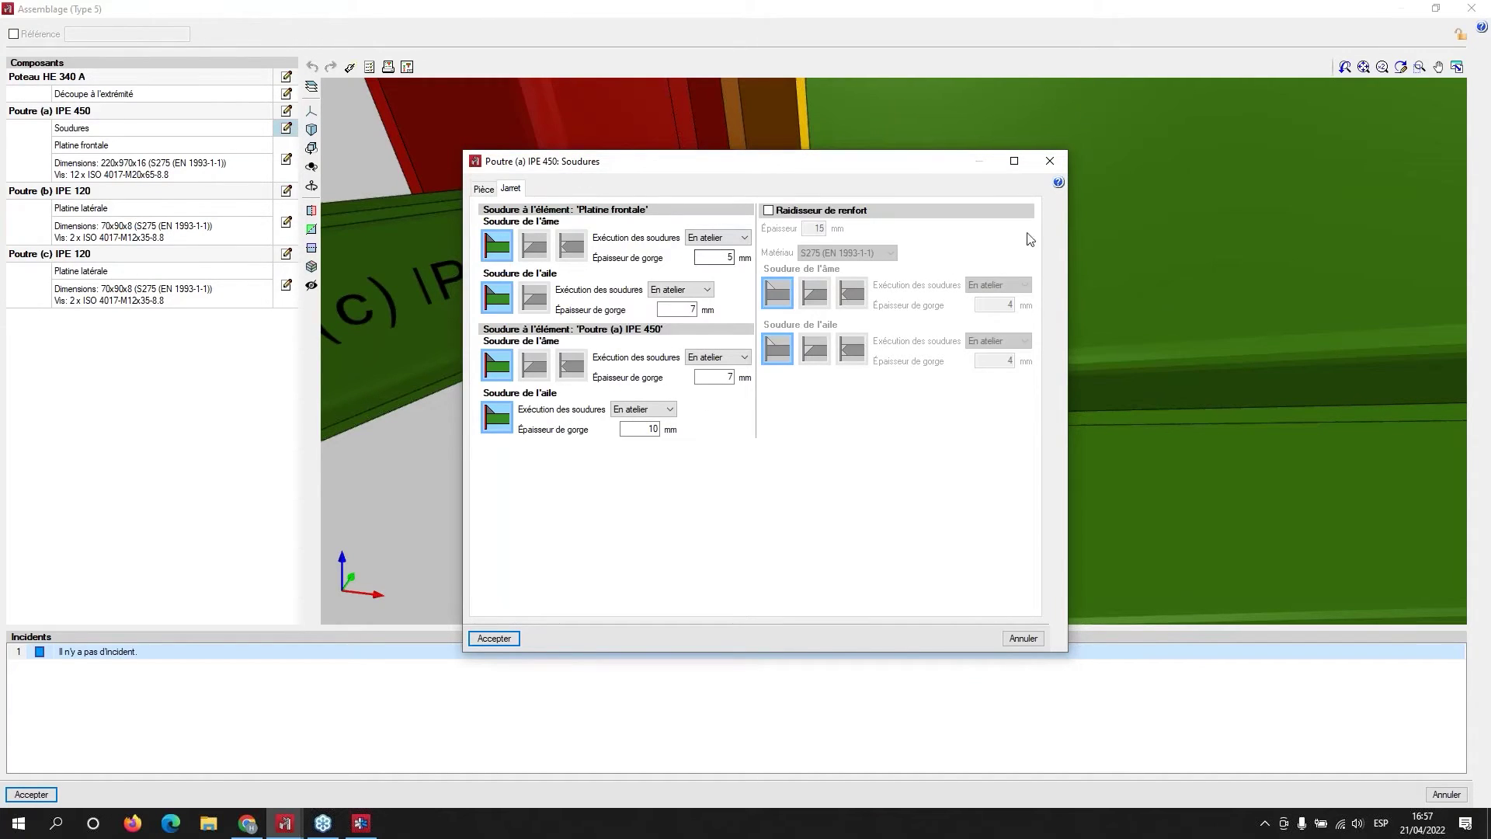
pyautogui.click(1052, 162)
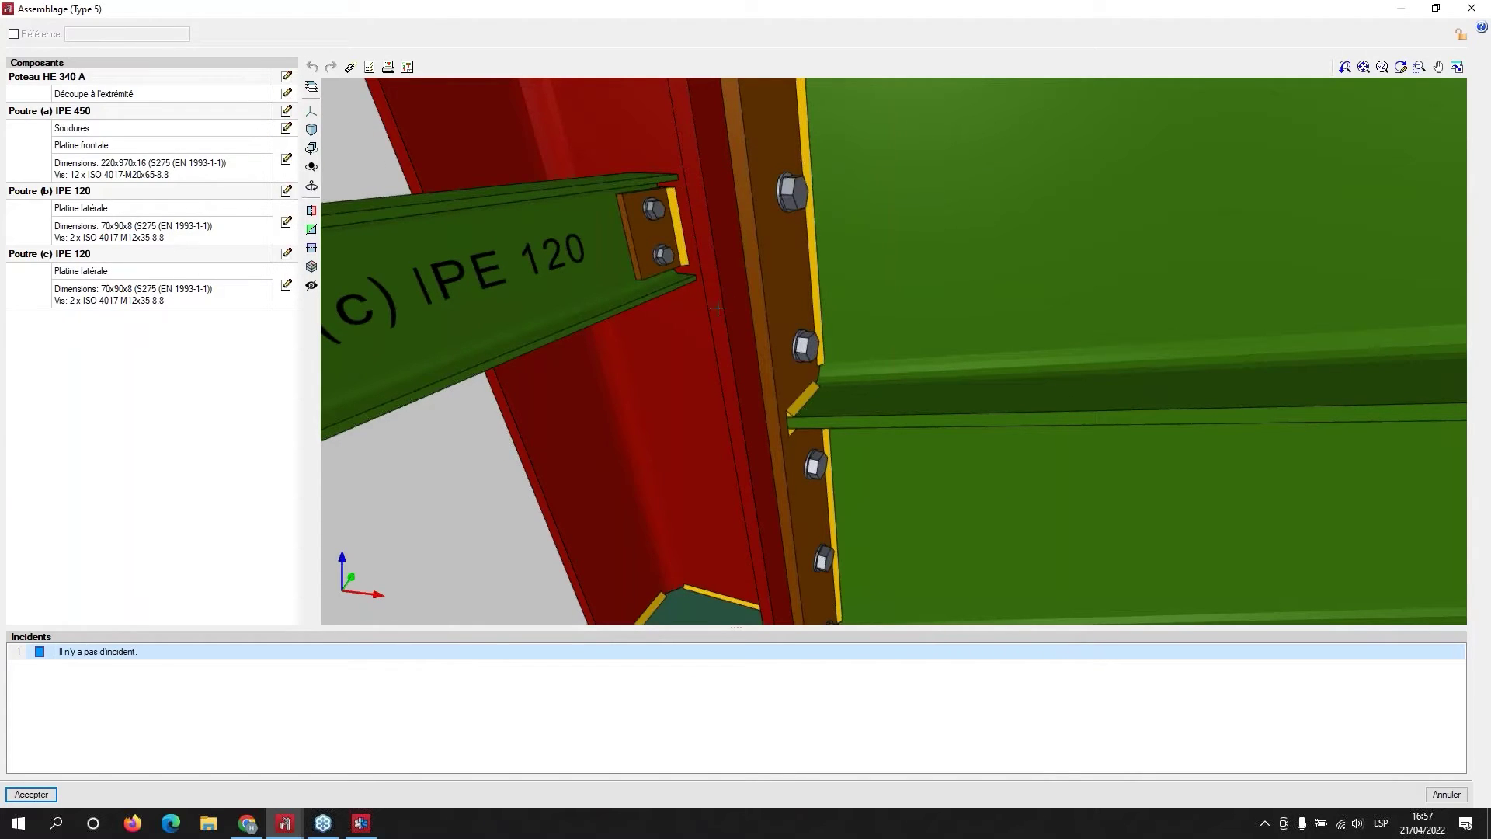
# - Review the bolt layout and dimensions of the beam (a) IPE 450 front plate, then close it without changes
pyautogui.scroll(-2, 718, 308)
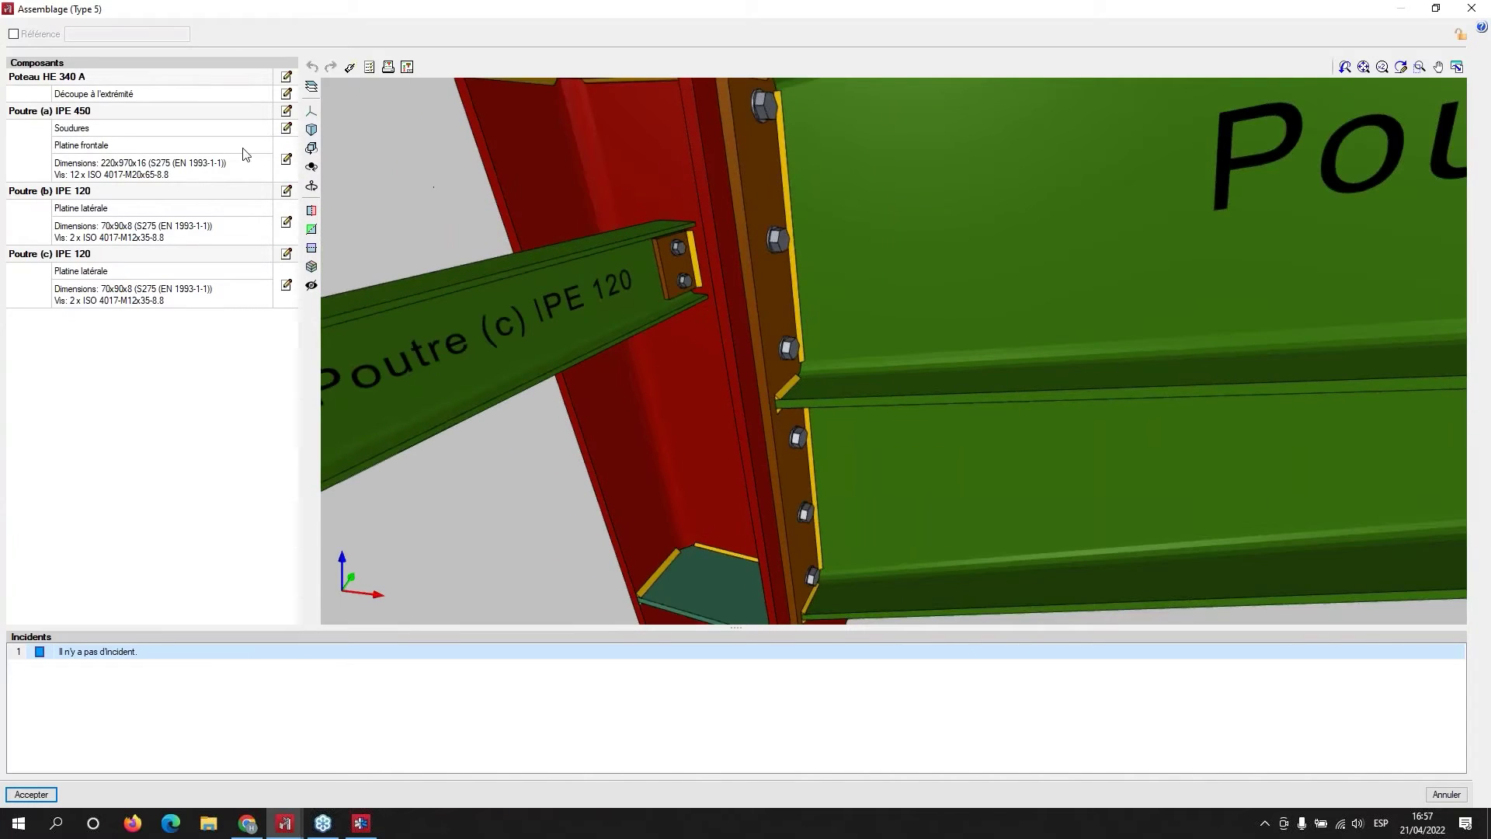
pyautogui.click(287, 161)
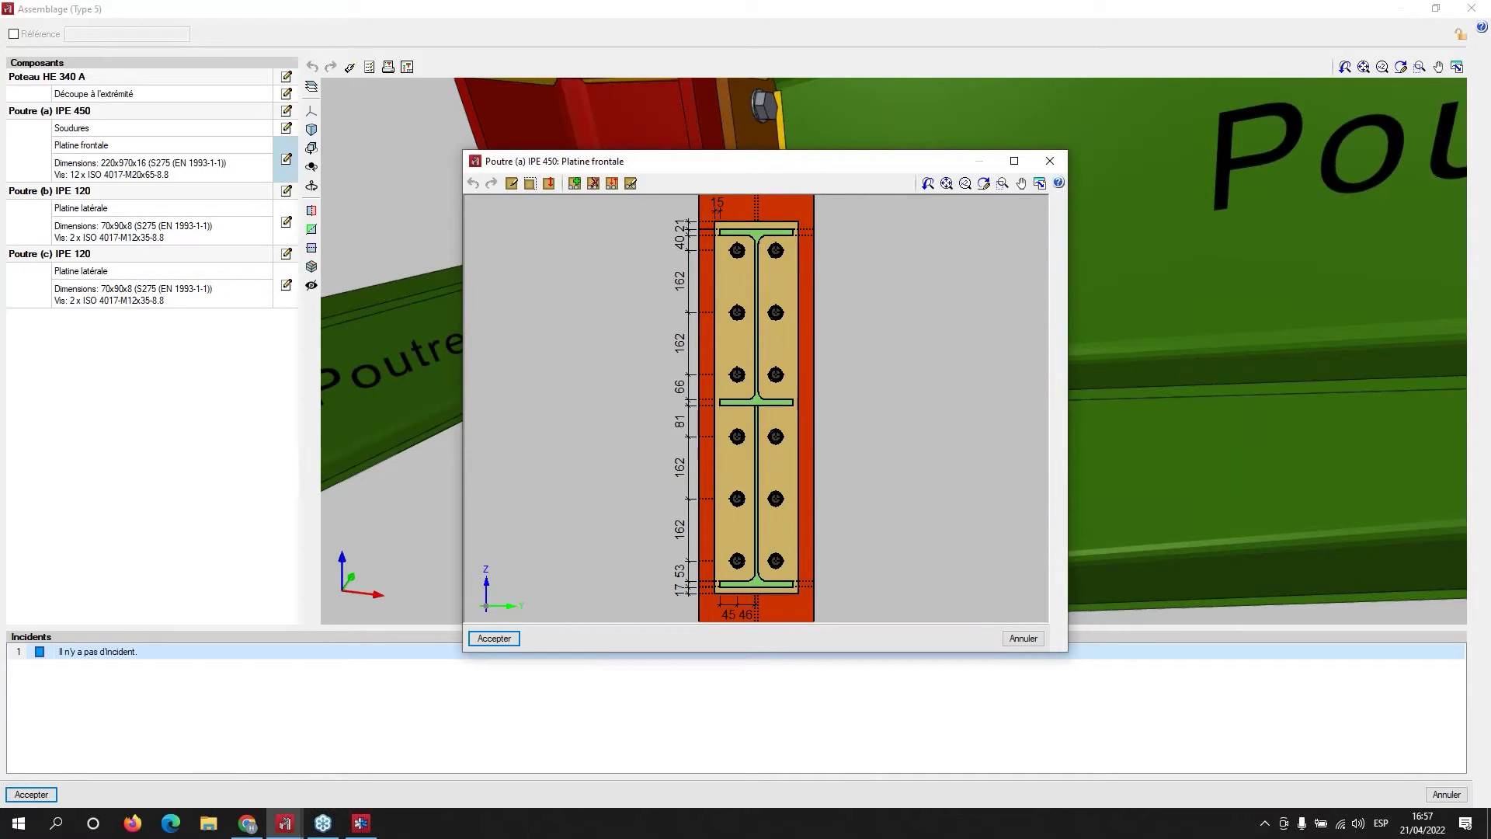
pyautogui.click(1051, 162)
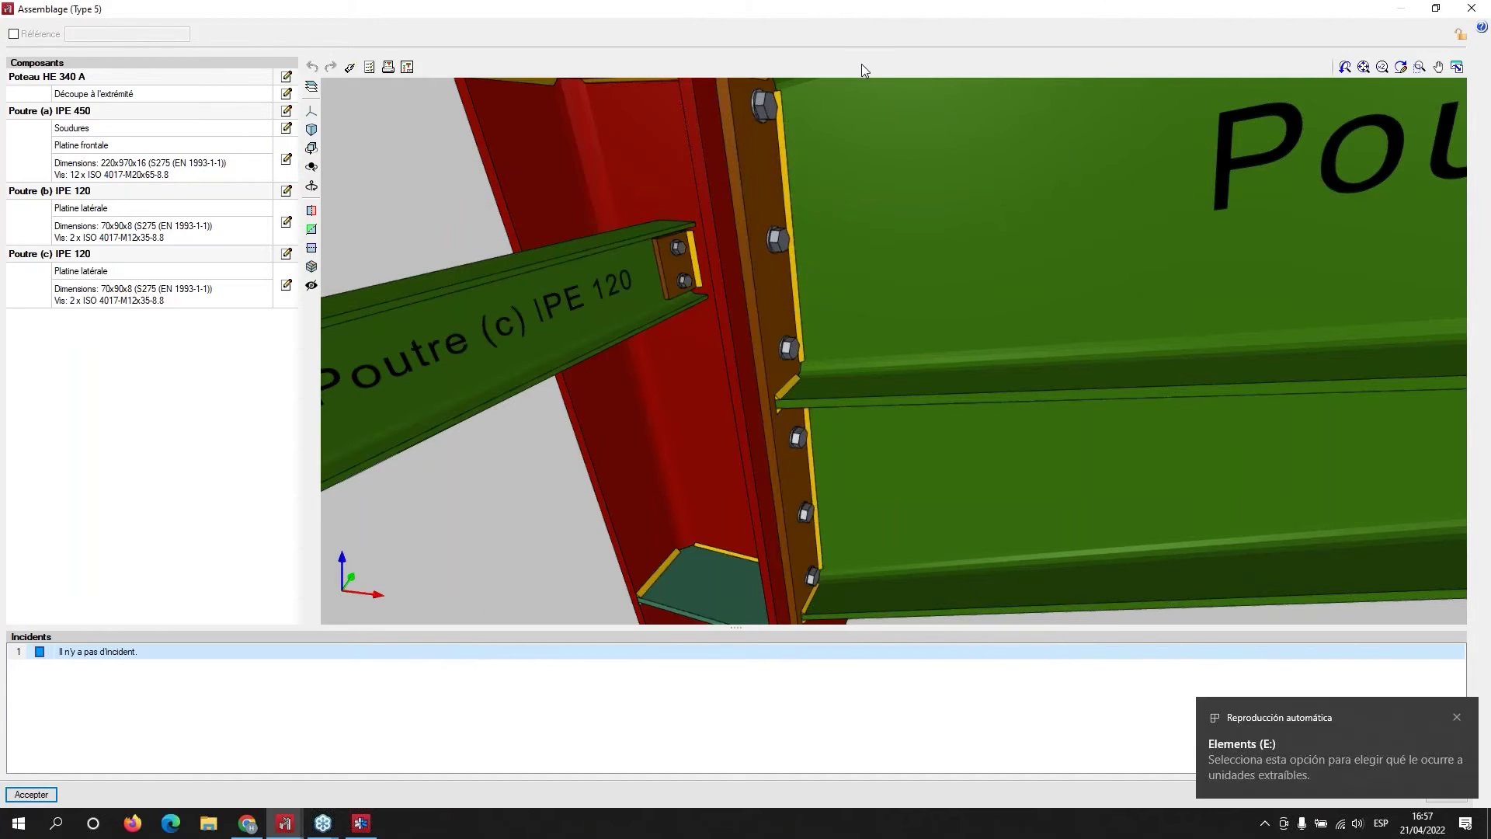
# - Consult the connection's verifications for the HE 340 A column, beam (a) IPE 450 and beam (c) IPE 120
pyautogui.click(370, 68)
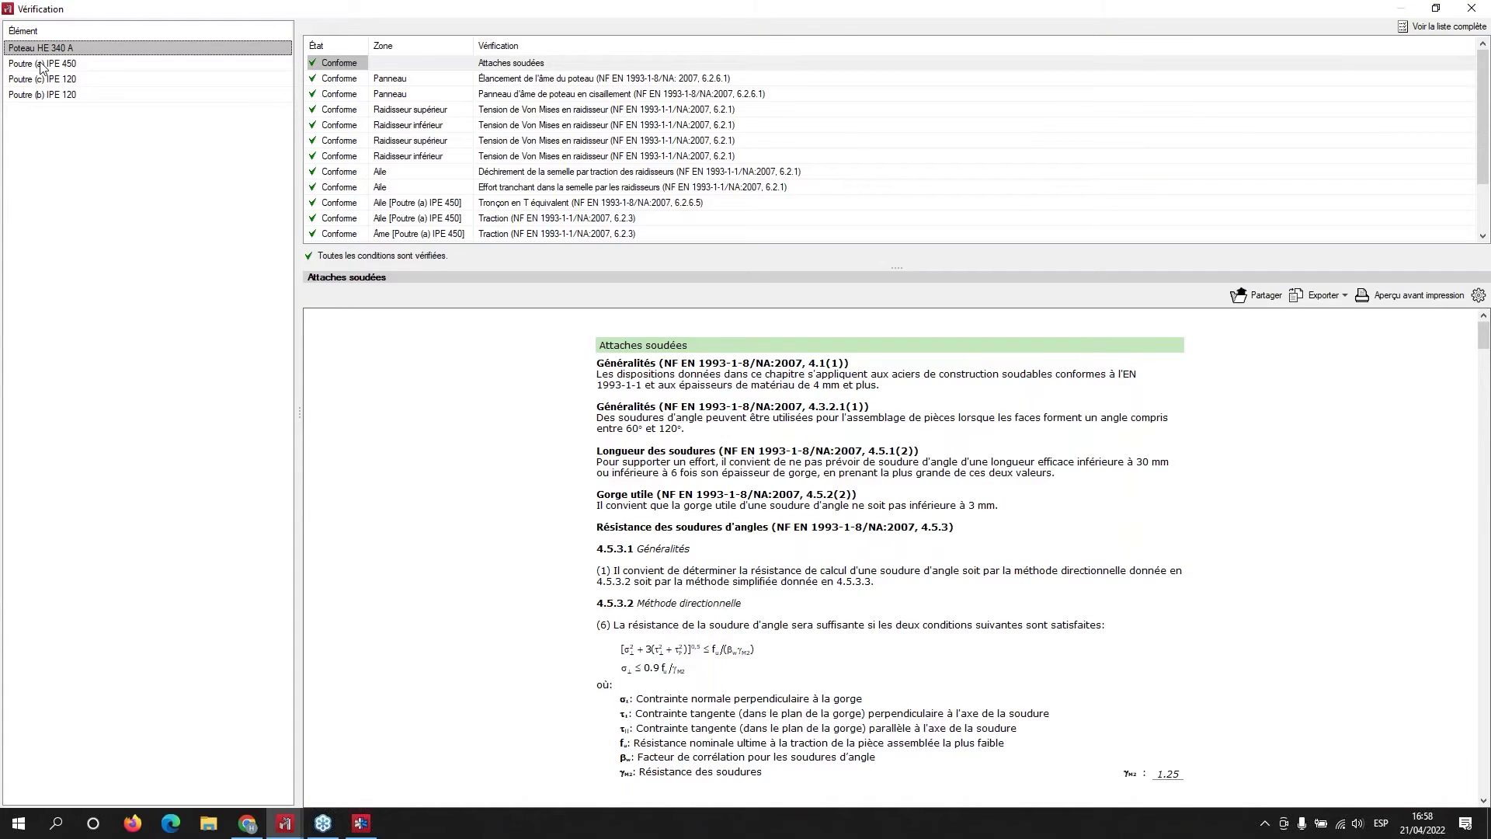
pyautogui.click(42, 65)
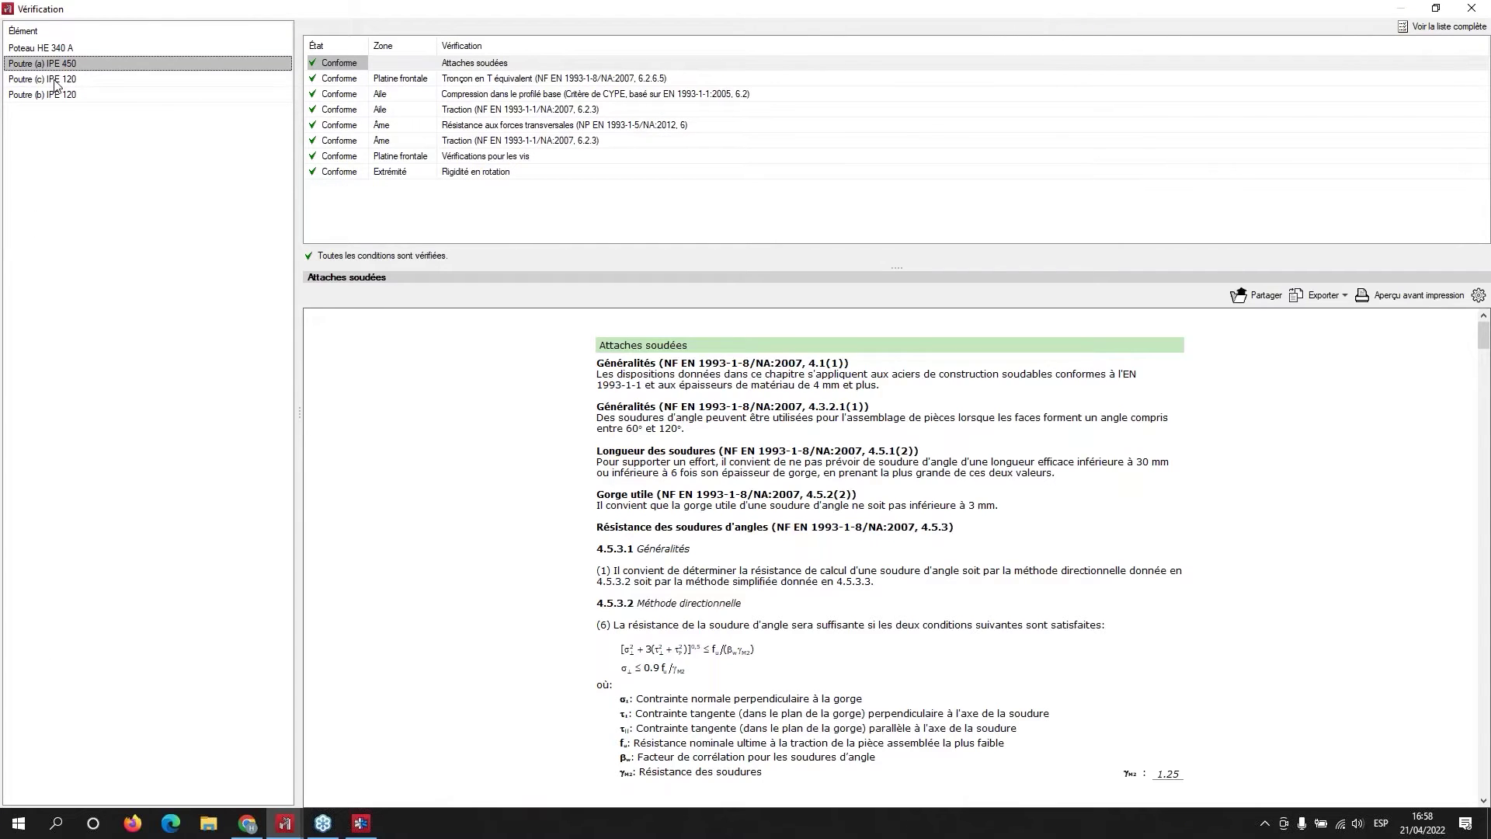
pyautogui.click(54, 80)
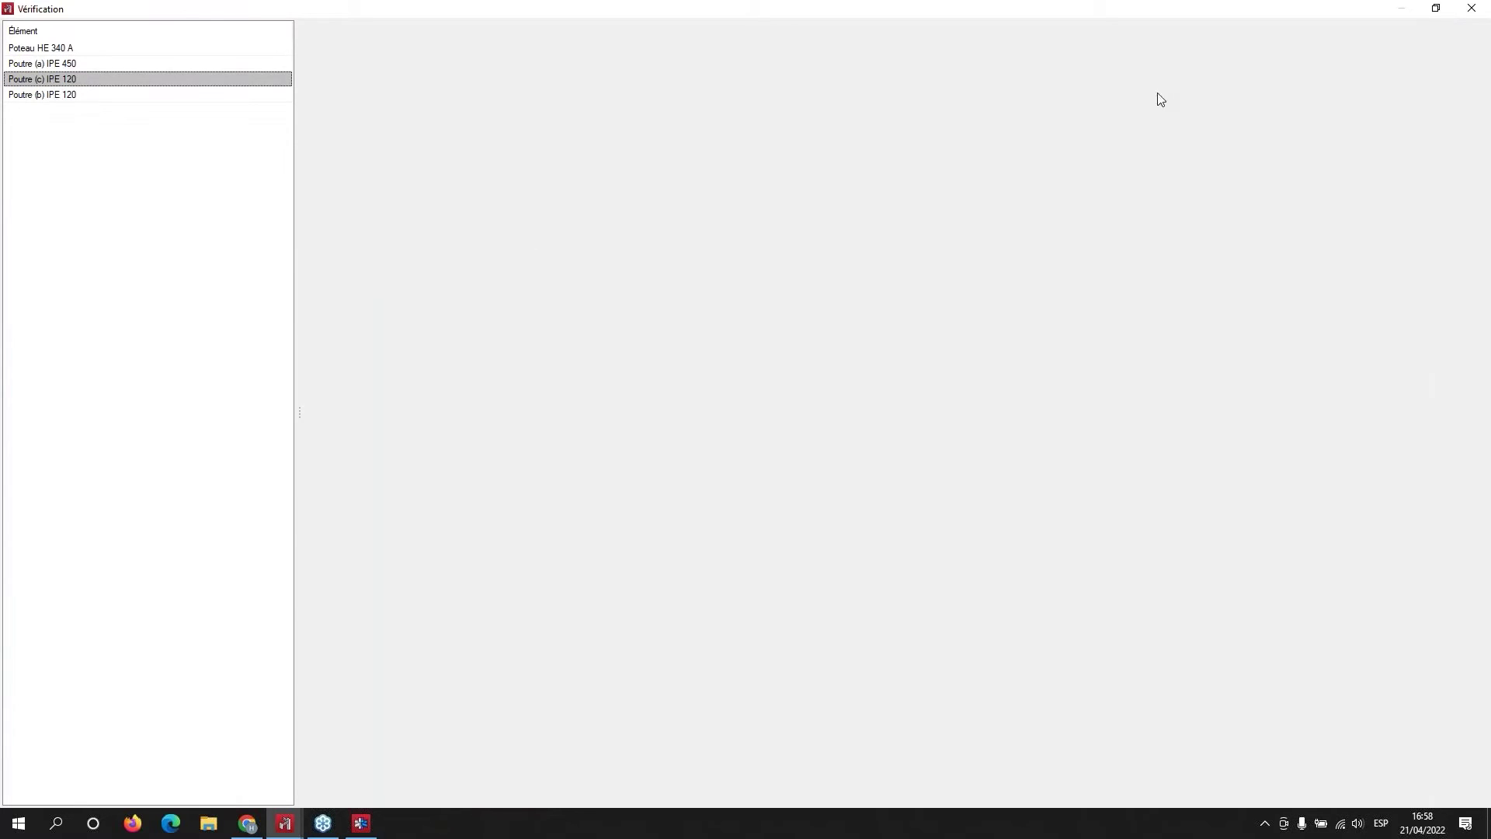
# - Open the connection's complete verification list and examine the HE 340 A column panel's web slenderness and shear checks
pyautogui.press('Down')
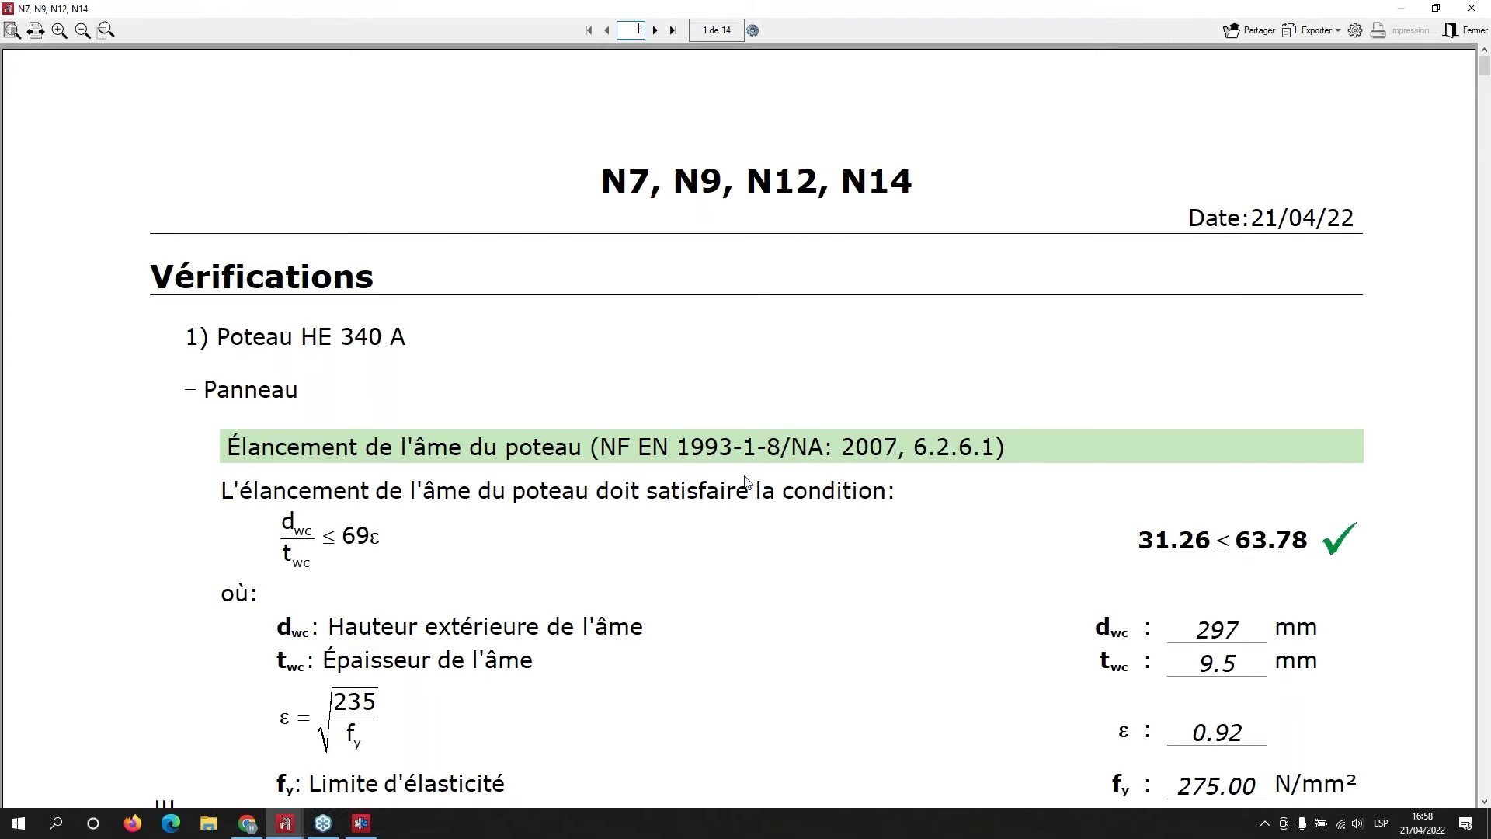
pyautogui.scroll(-3, 748, 483)
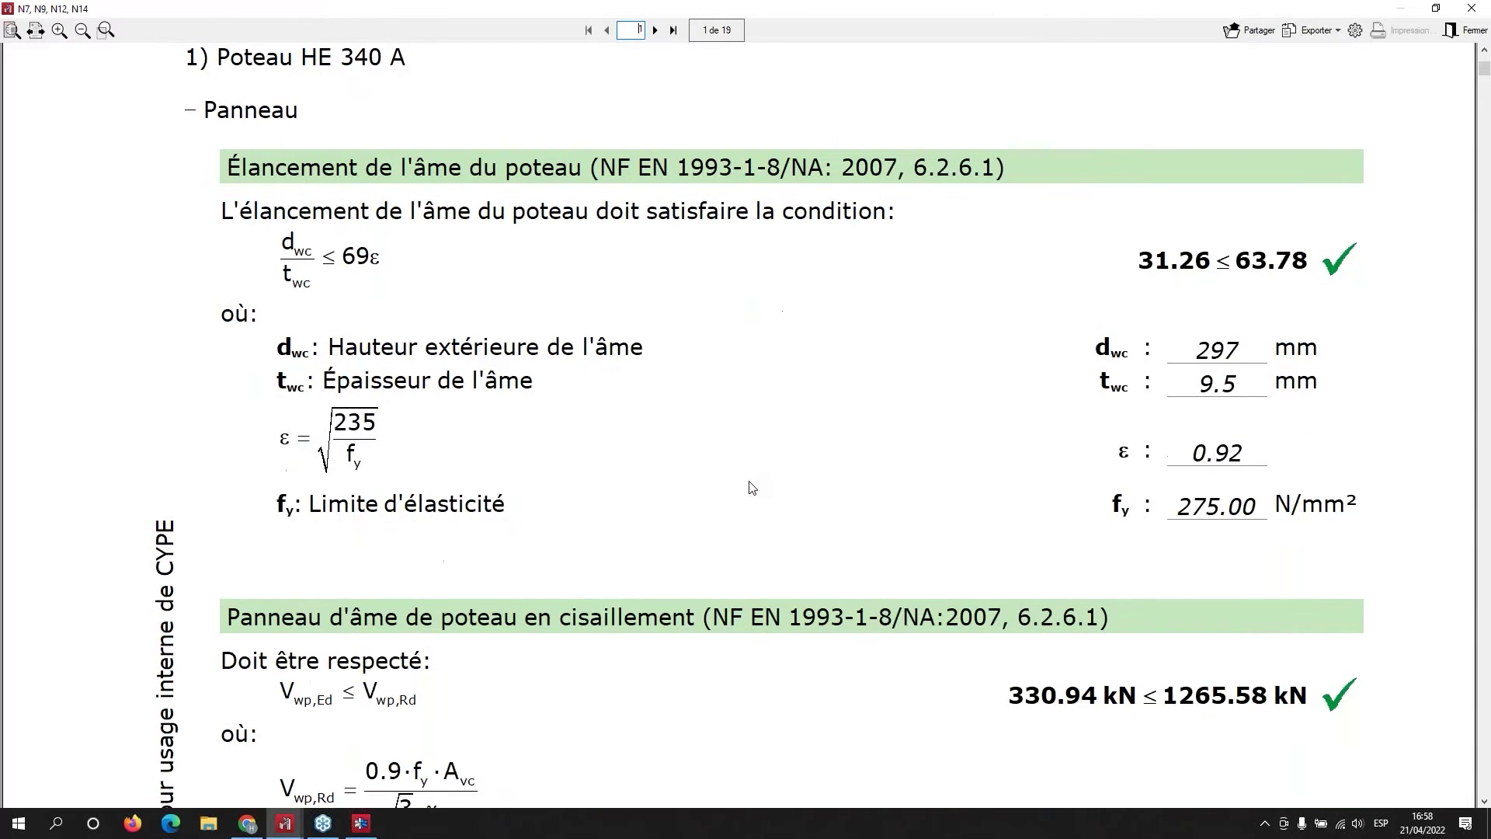
pyautogui.scroll(-4, 752, 487)
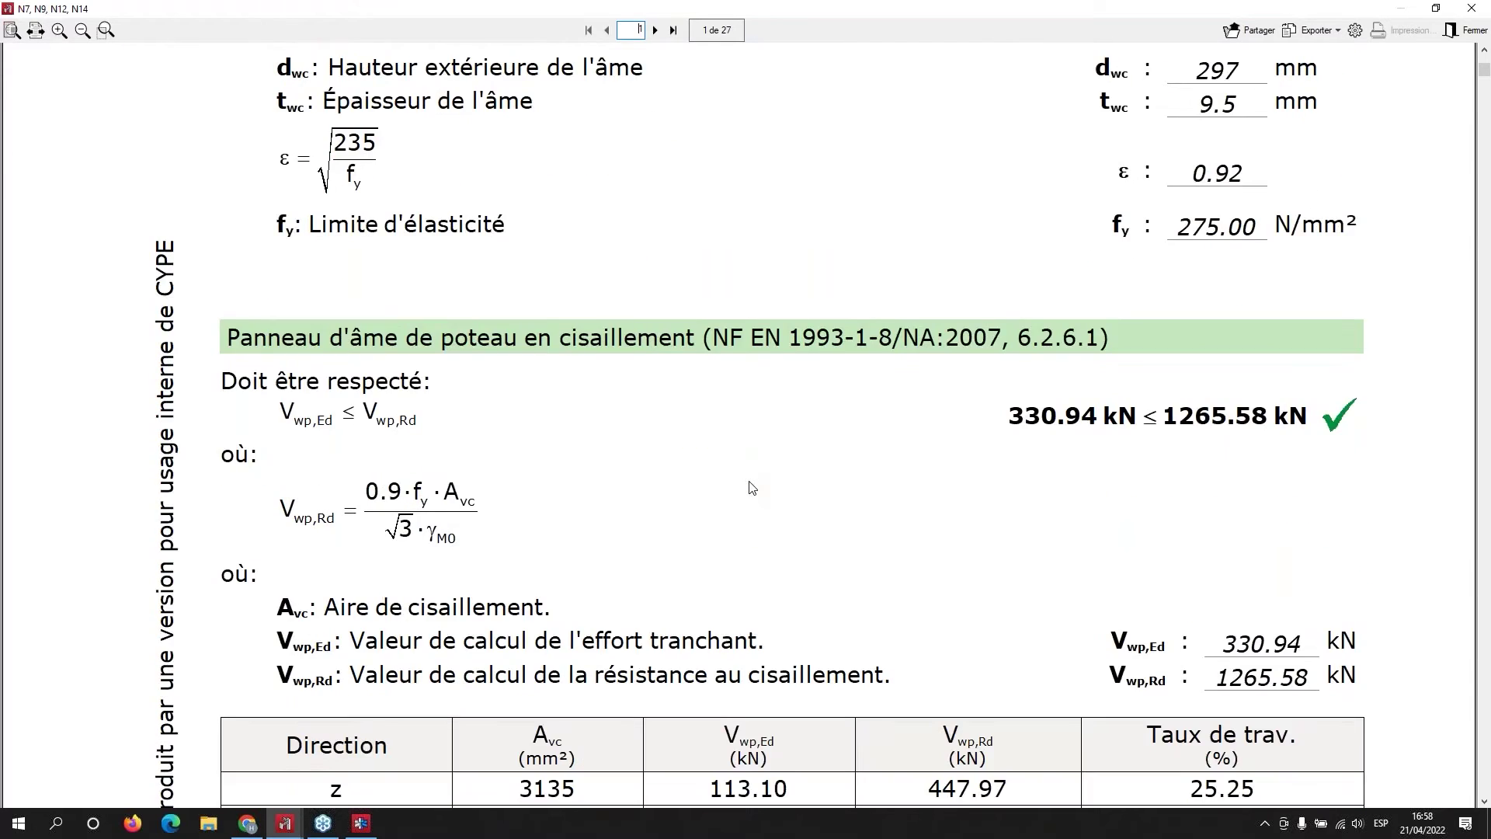
pyautogui.scroll(-2, 752, 487)
pyautogui.scroll(-3, 751, 487)
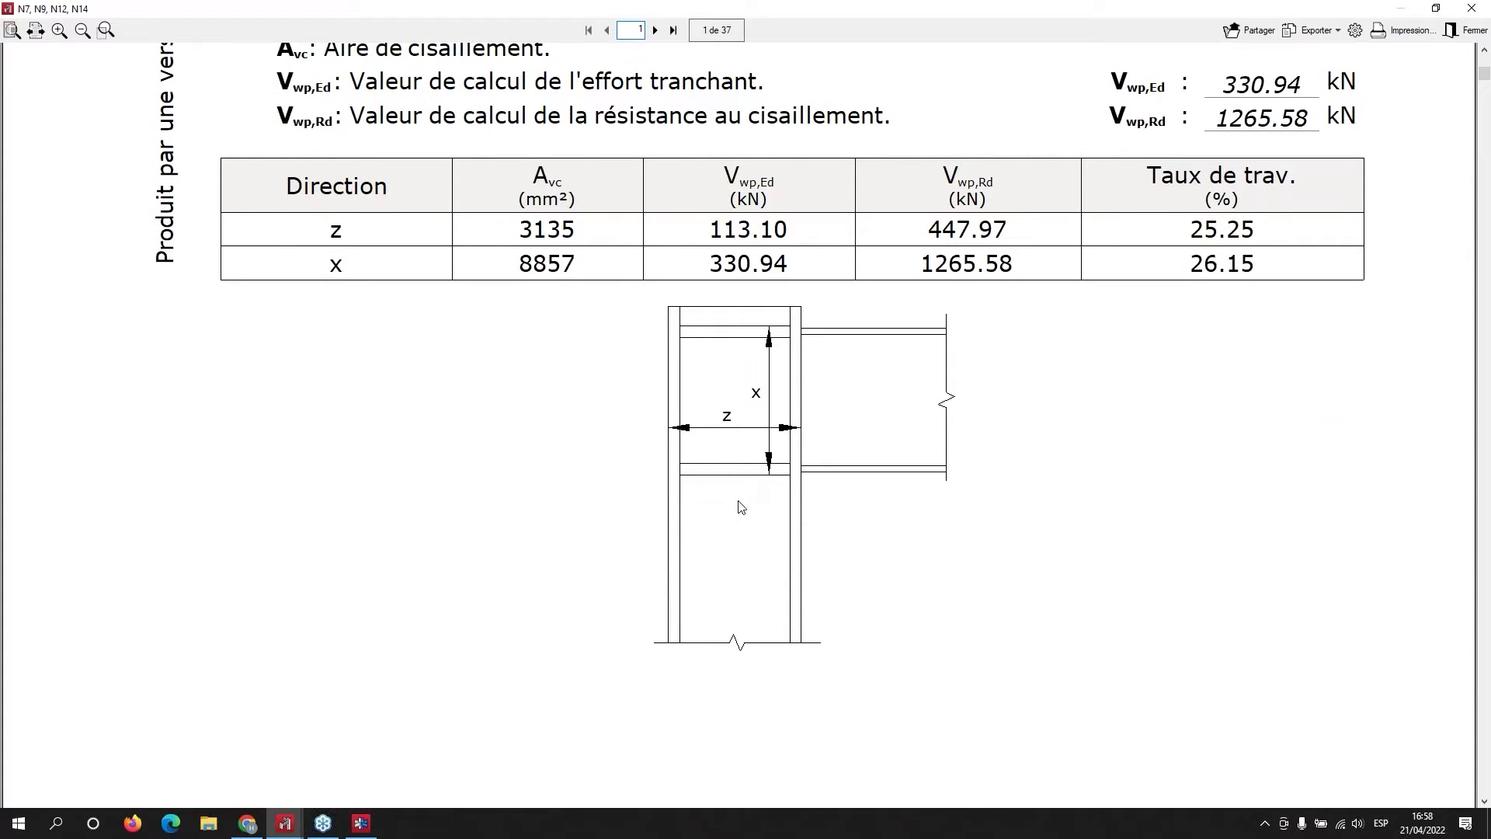
pyautogui.scroll(-1, 739, 507)
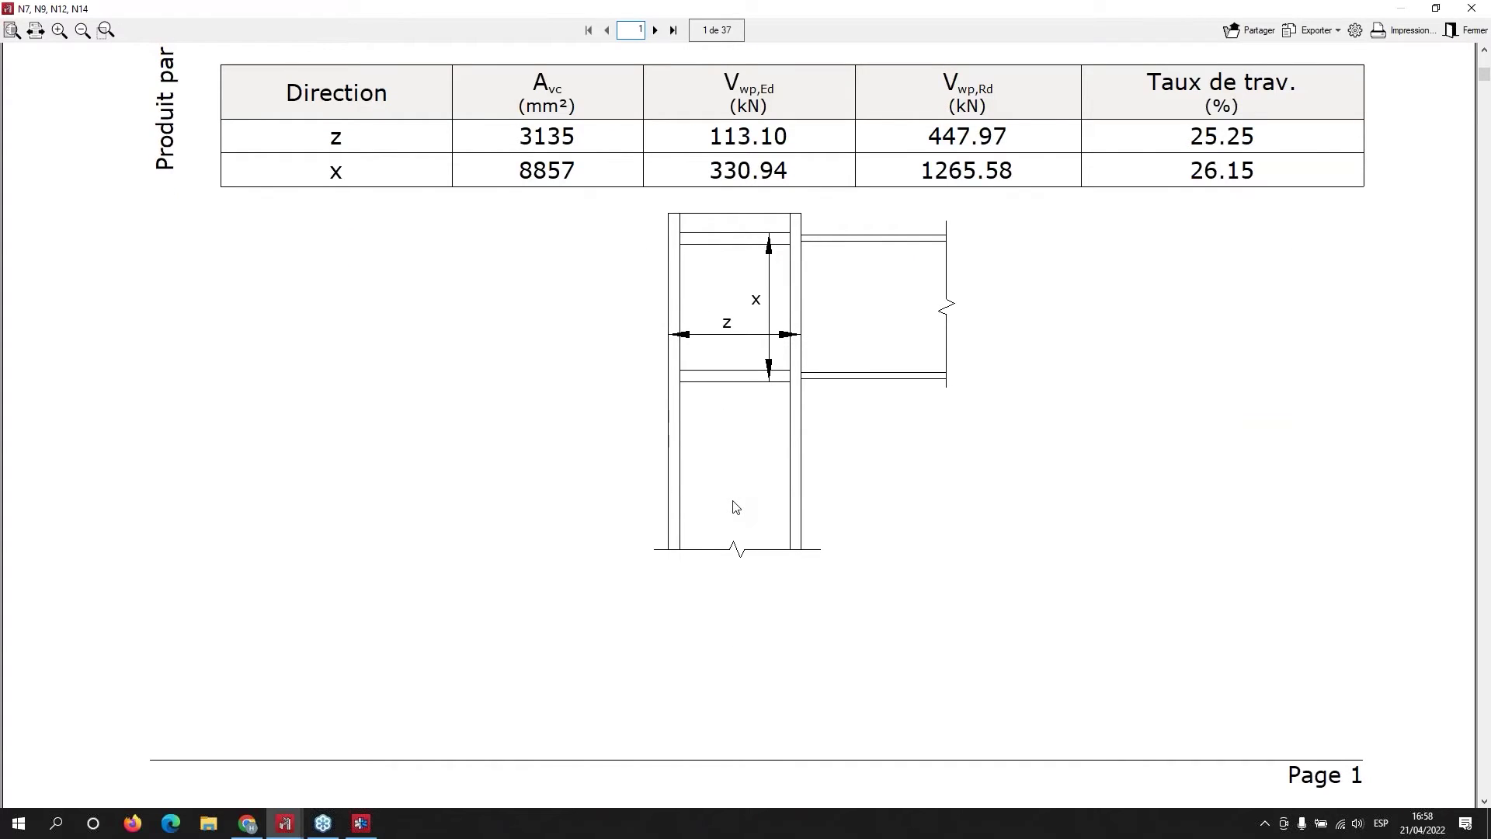
pyautogui.scroll(-2, 717, 501)
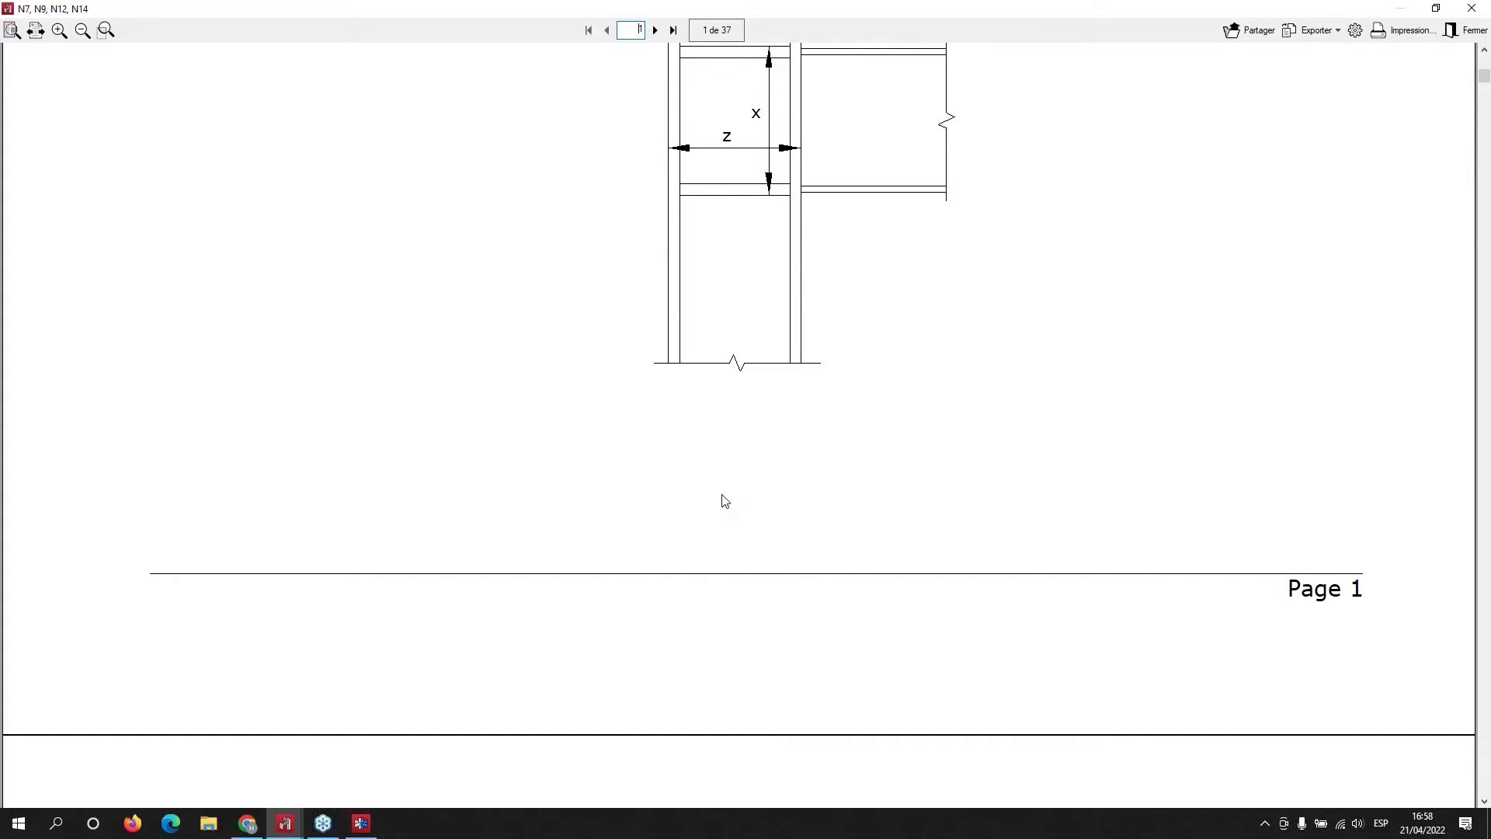
# - Examine the Von Mises stress checks for the HE 340 A column's upper and lower stiffeners
pyautogui.scroll(-7, 725, 501)
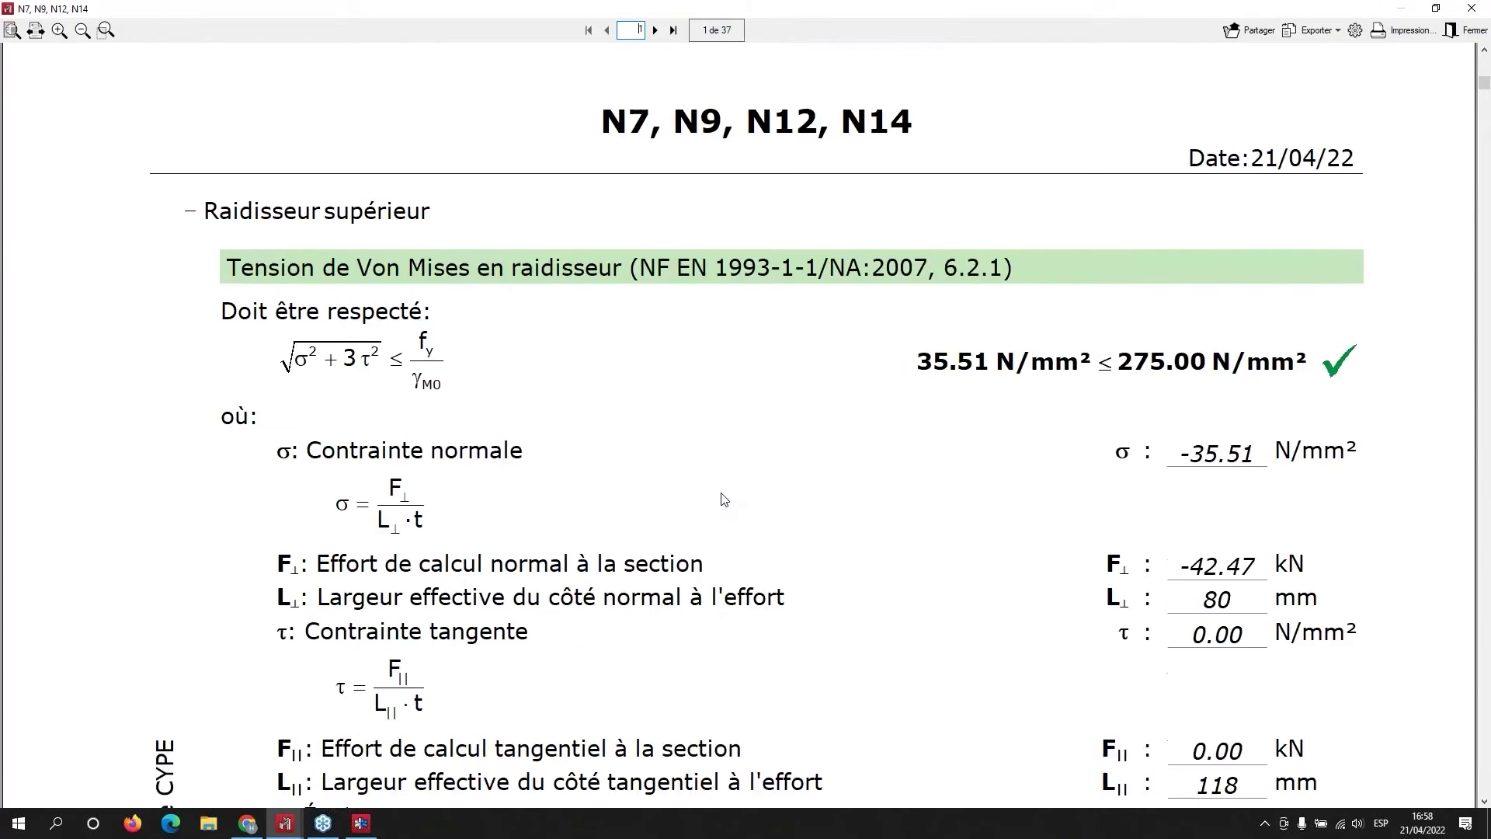
pyautogui.scroll(-7, 725, 499)
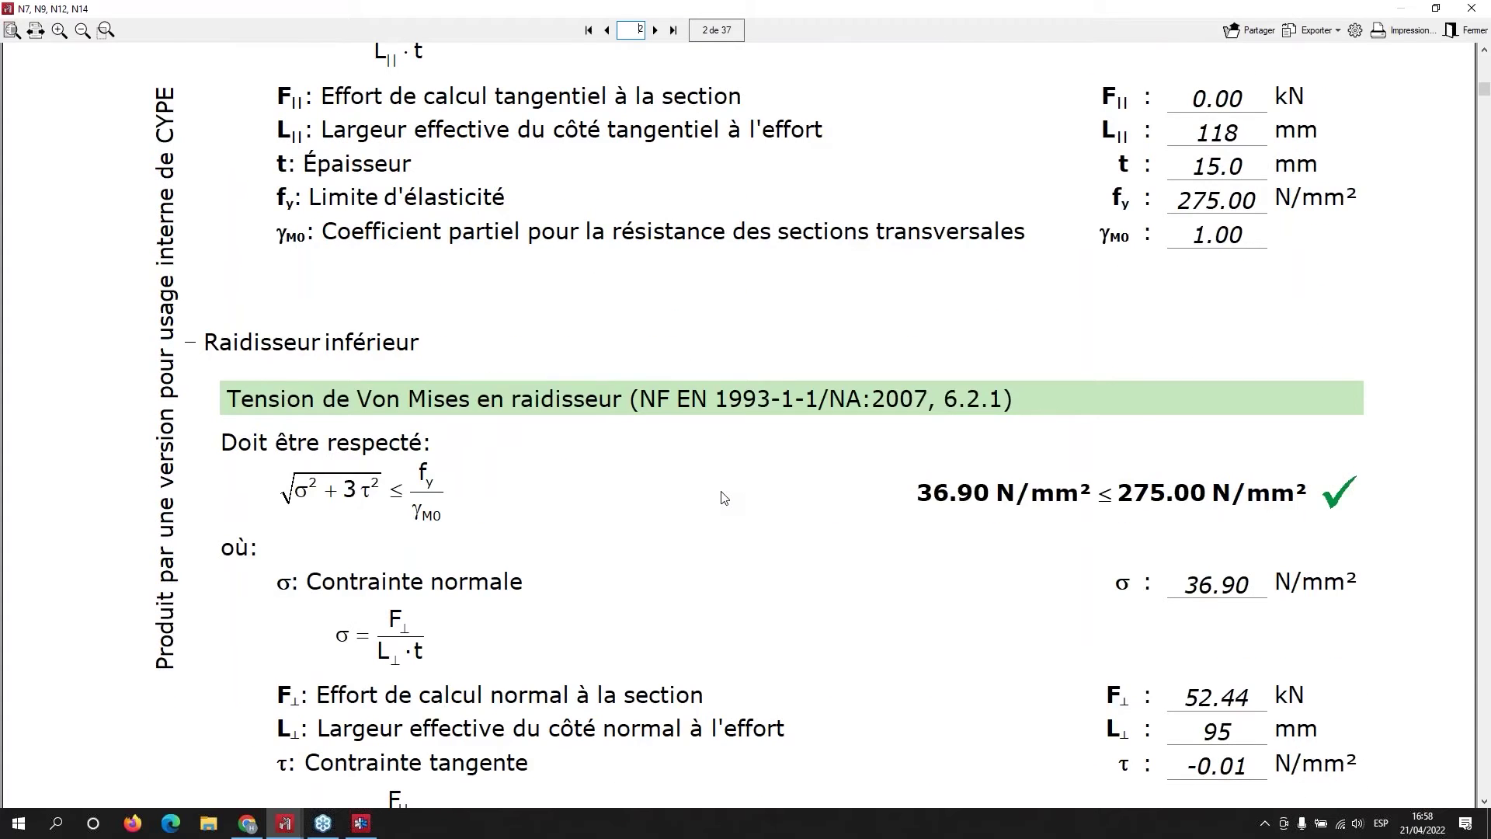
pyautogui.scroll(-5, 725, 498)
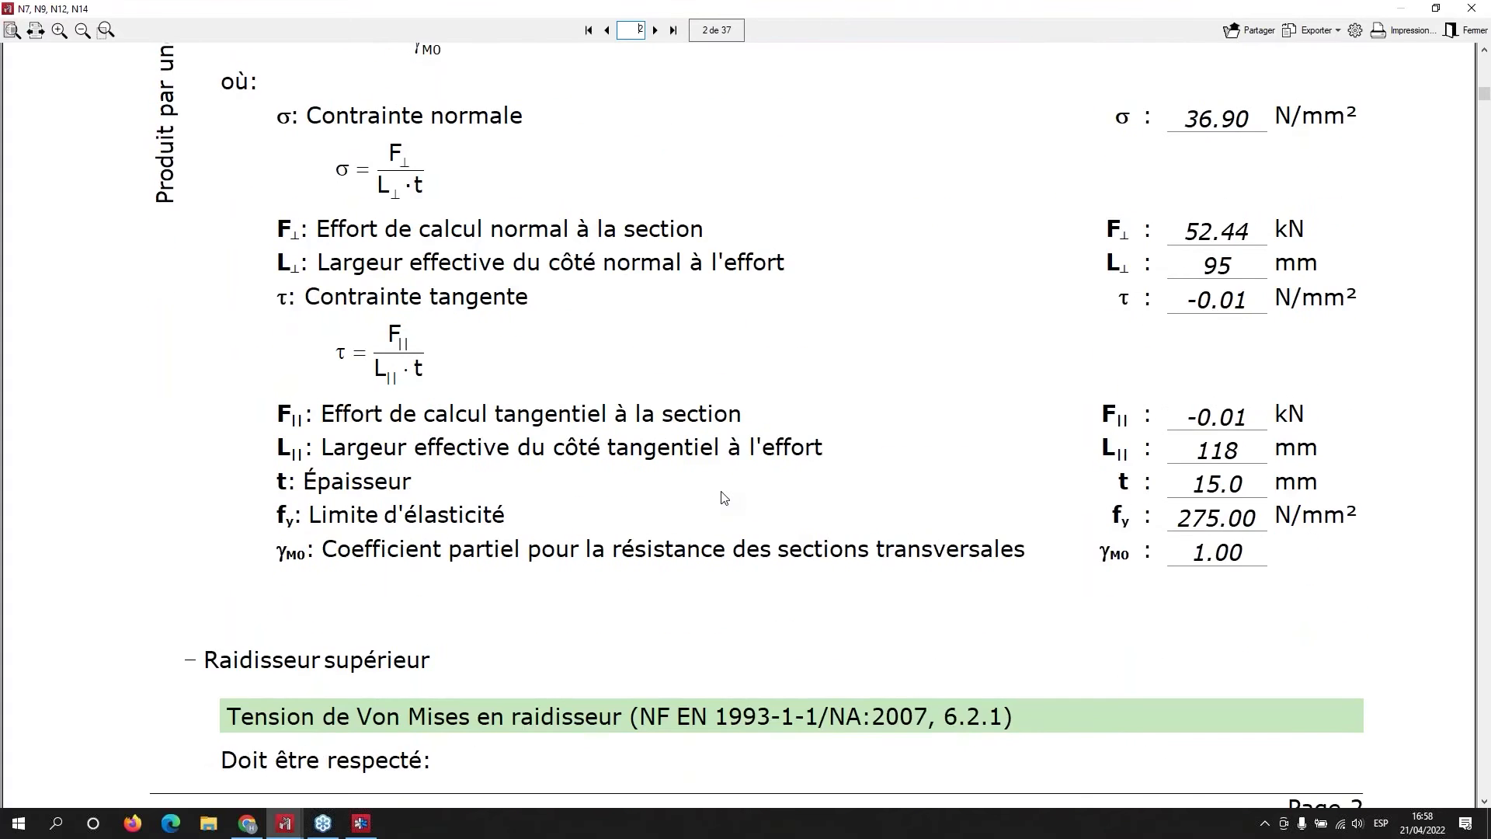
pyautogui.scroll(-3, 725, 498)
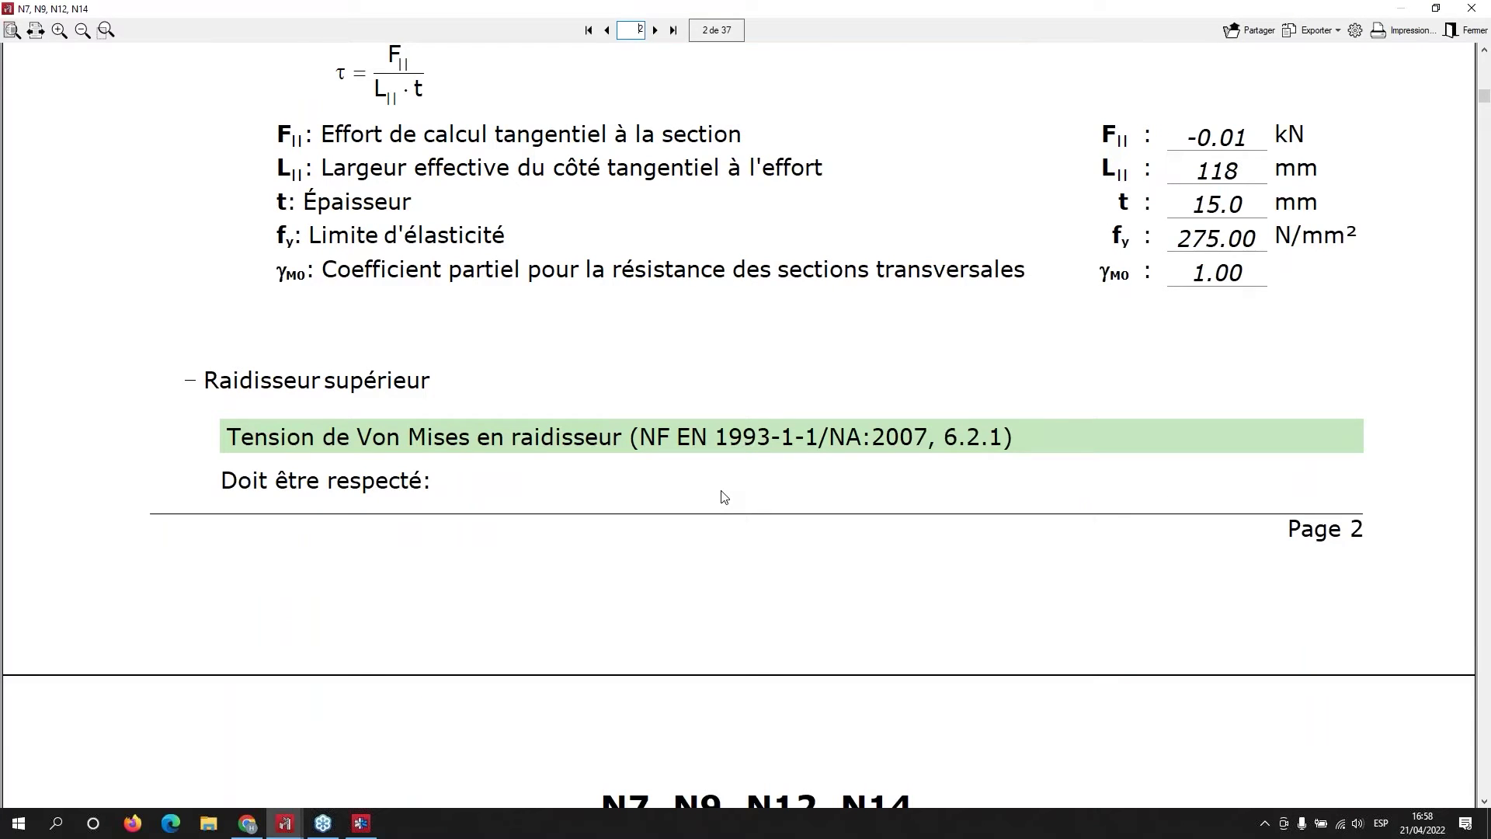
pyautogui.scroll(-11, 725, 497)
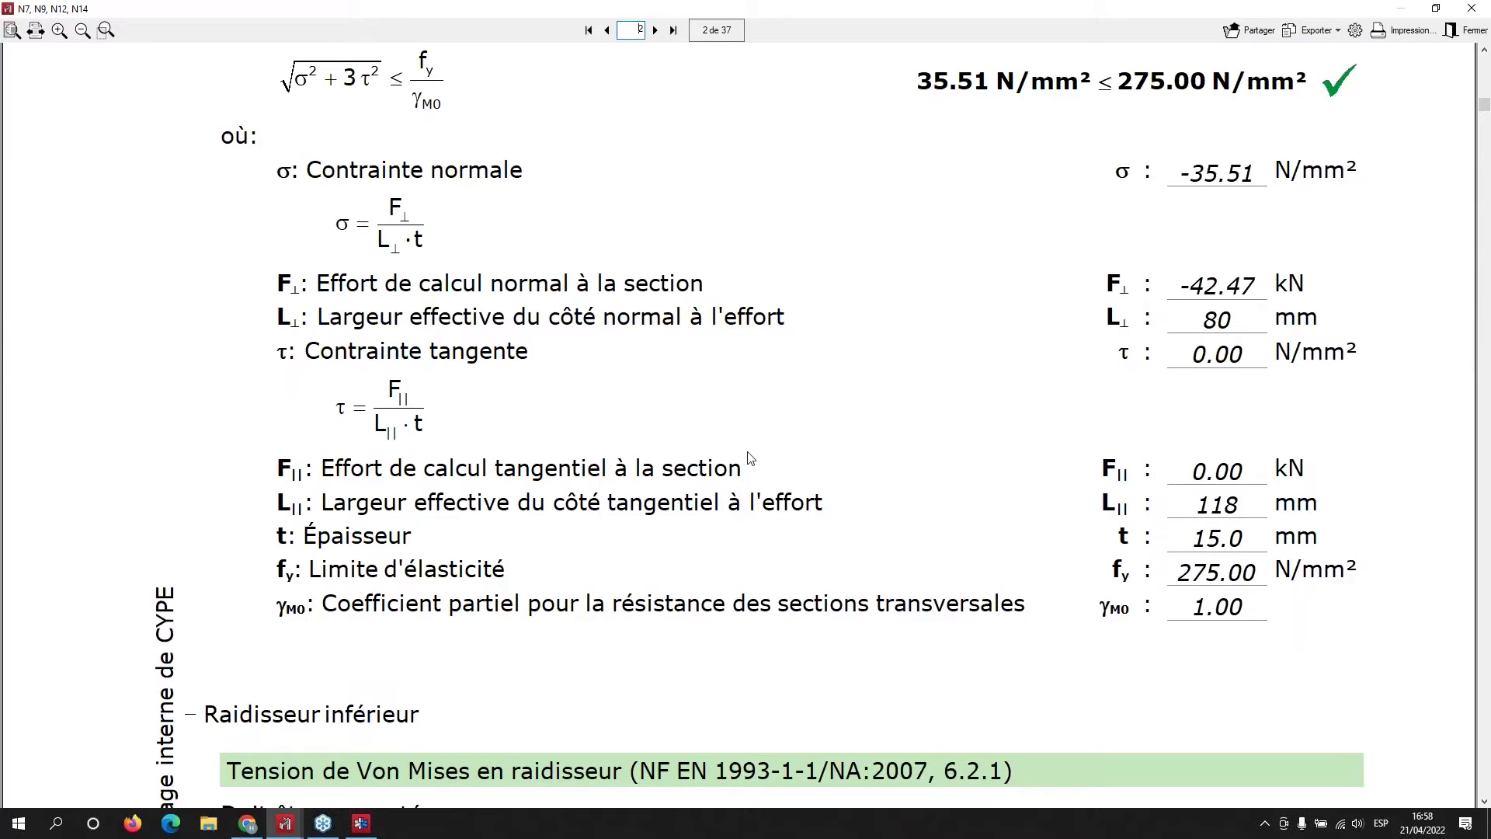
pyautogui.scroll(-4, 1005, 350)
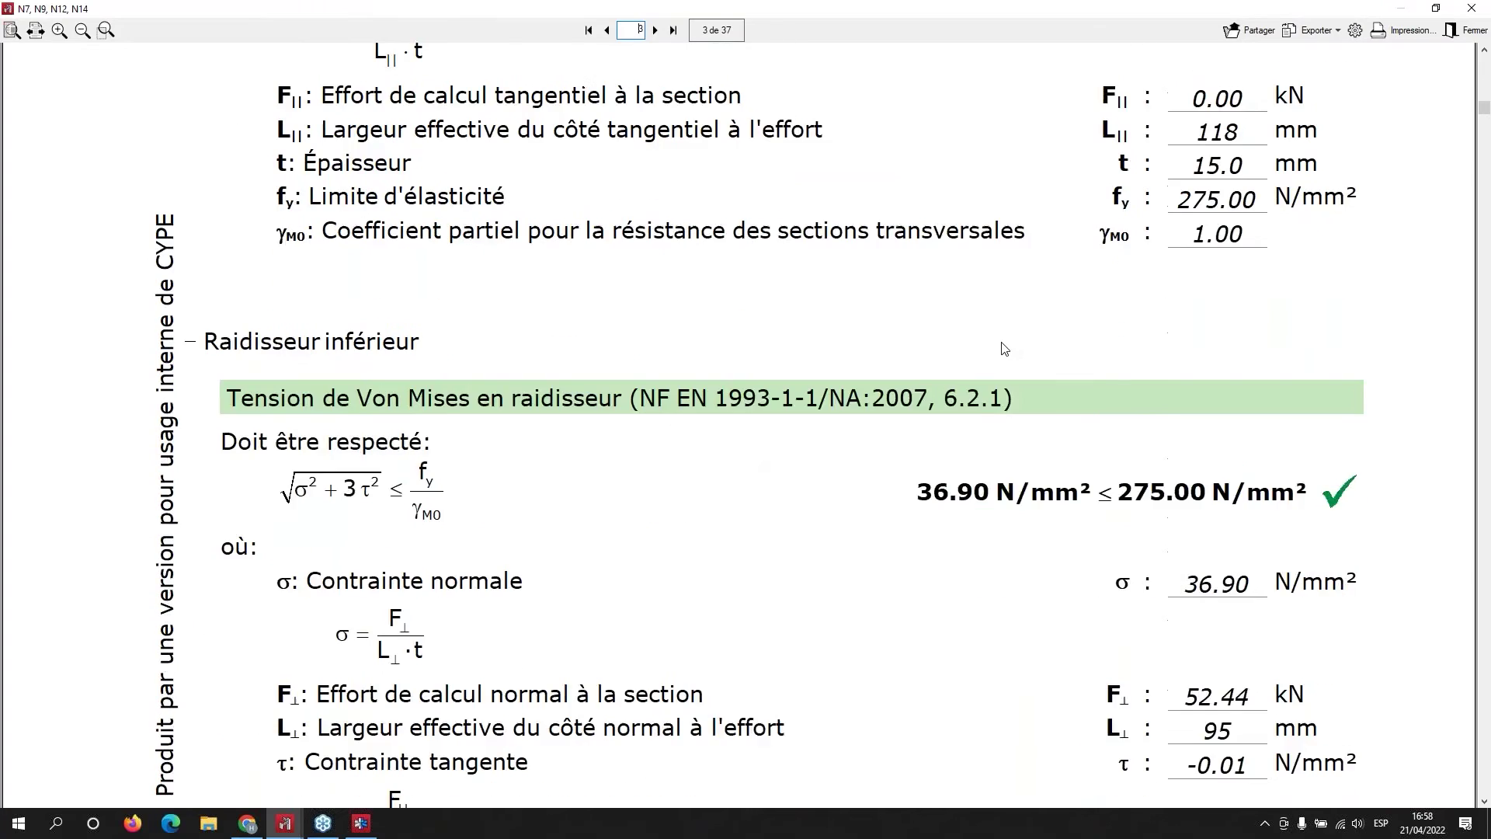
pyautogui.scroll(-13, 1004, 350)
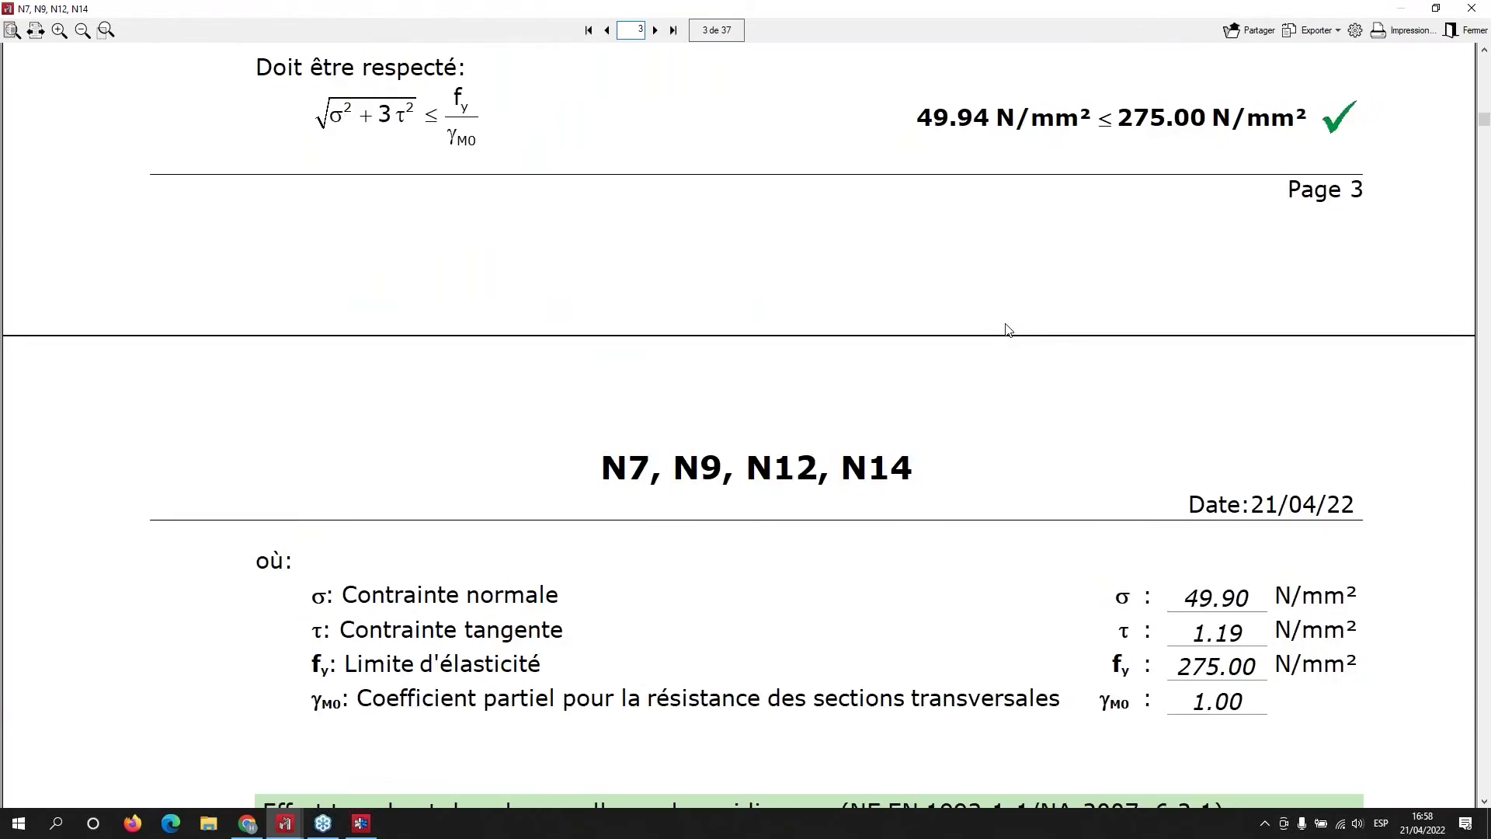
# - Examine the column flange's equivalent T-stub and tension checks for the joint with beam (a) IPE 450
pyautogui.scroll(-12, 1007, 329)
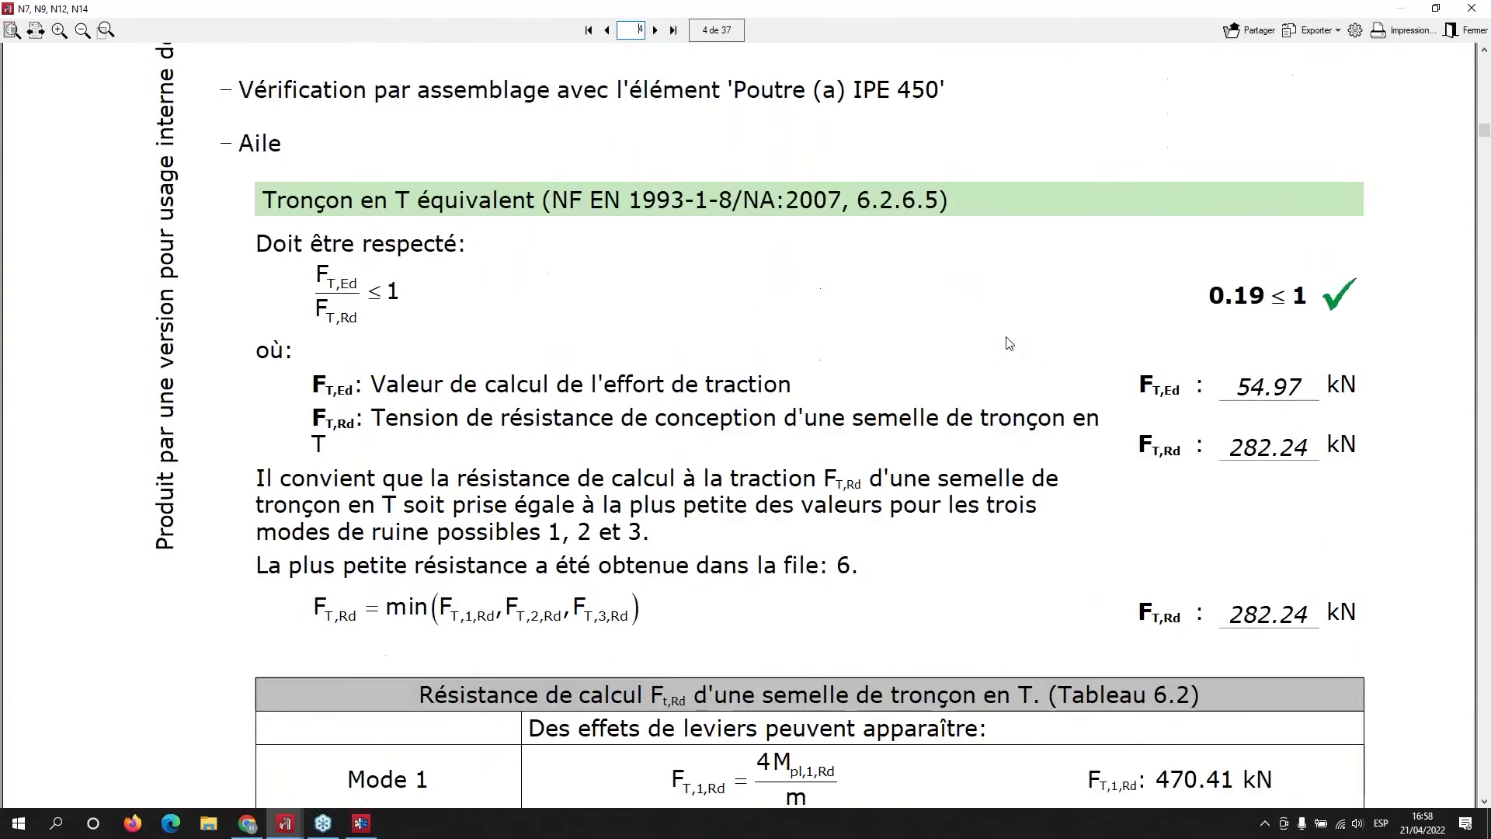
pyautogui.scroll(-1, 1009, 342)
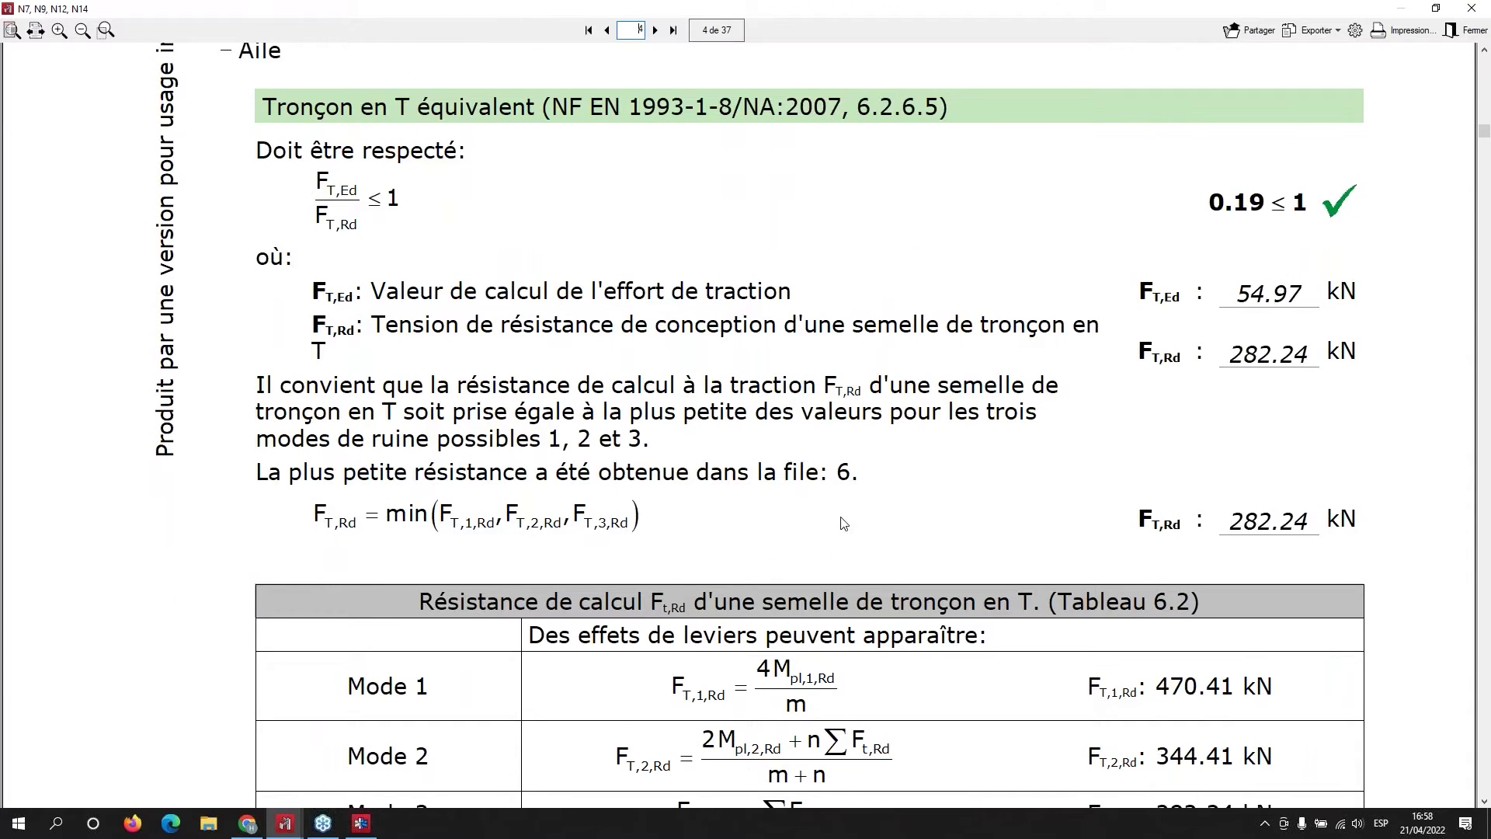
pyautogui.scroll(-7, 844, 523)
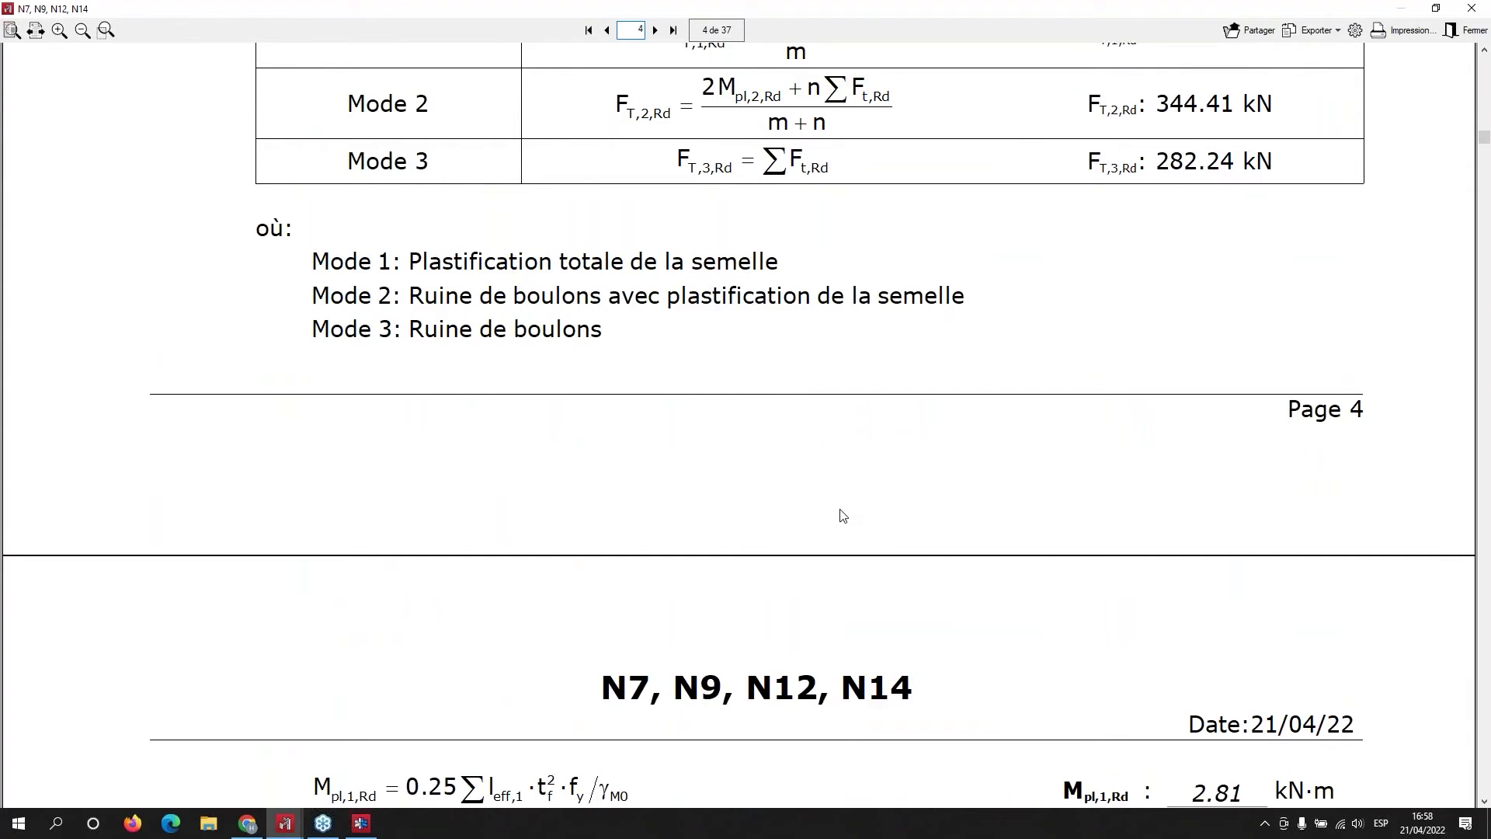
pyautogui.scroll(-4, 844, 515)
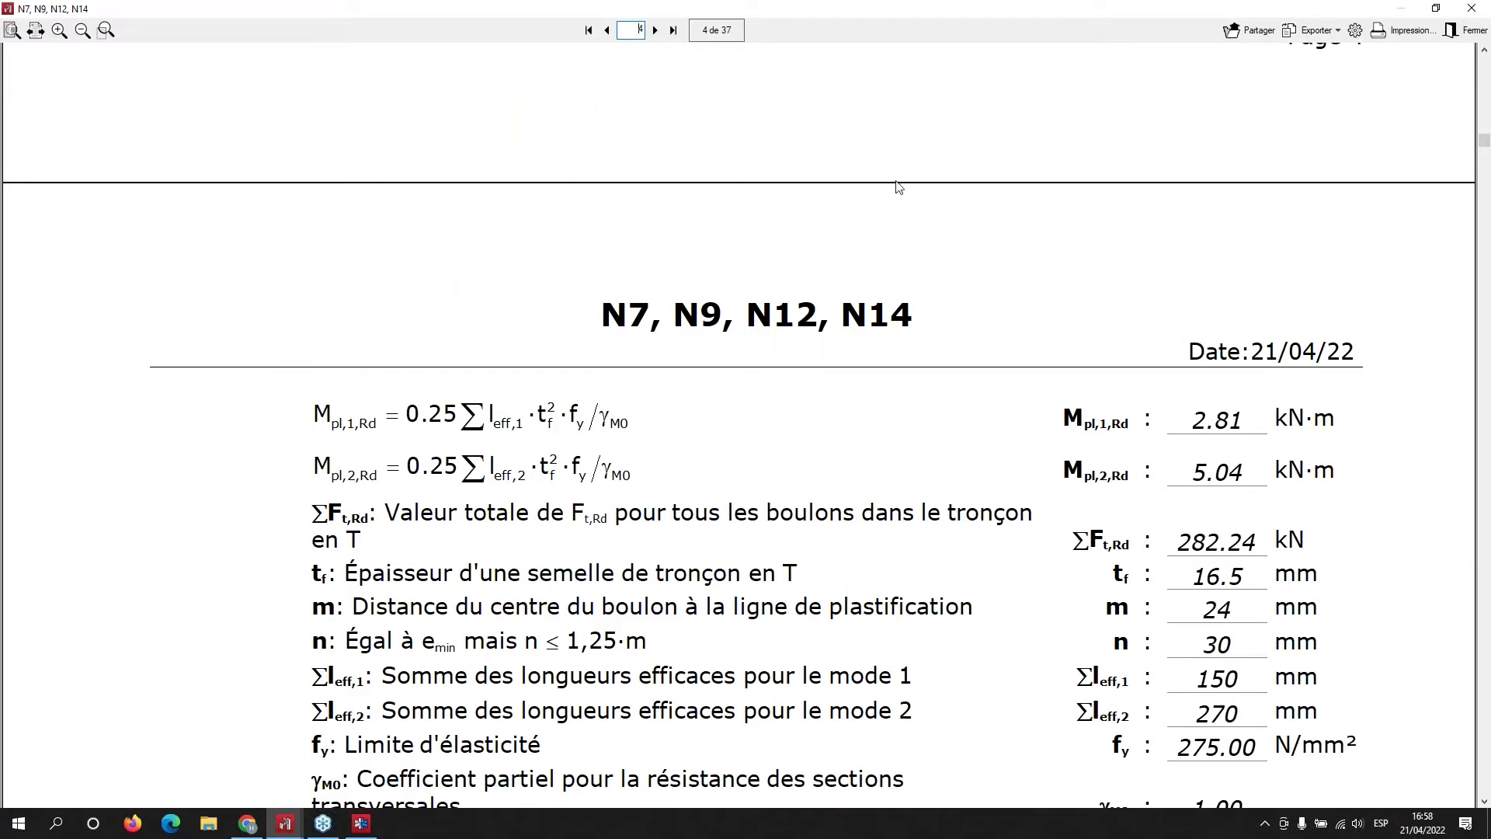
pyautogui.scroll(-4, 835, 334)
pyautogui.scroll(-3, 833, 361)
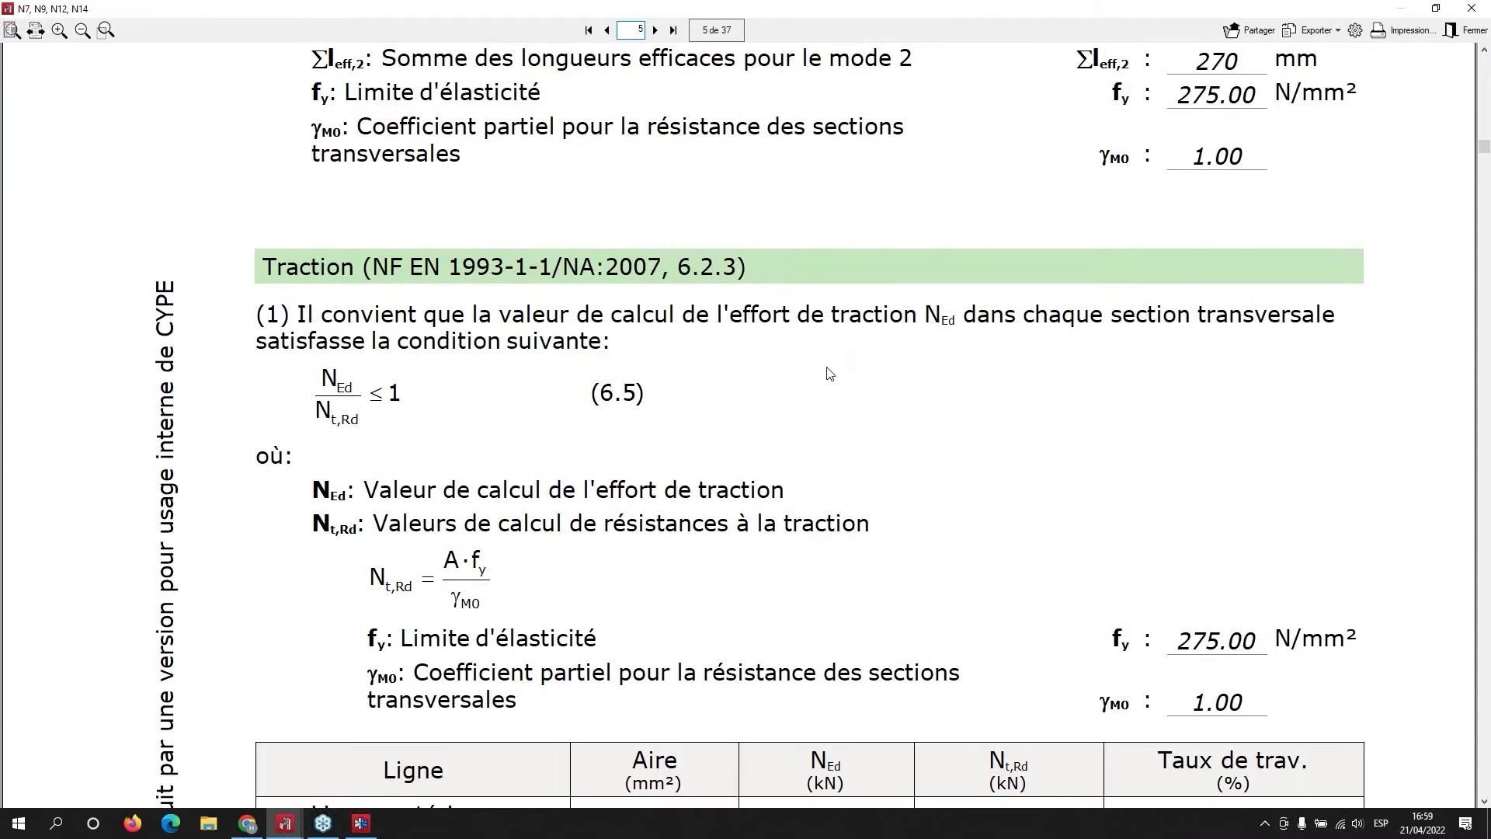
pyautogui.scroll(-7, 828, 379)
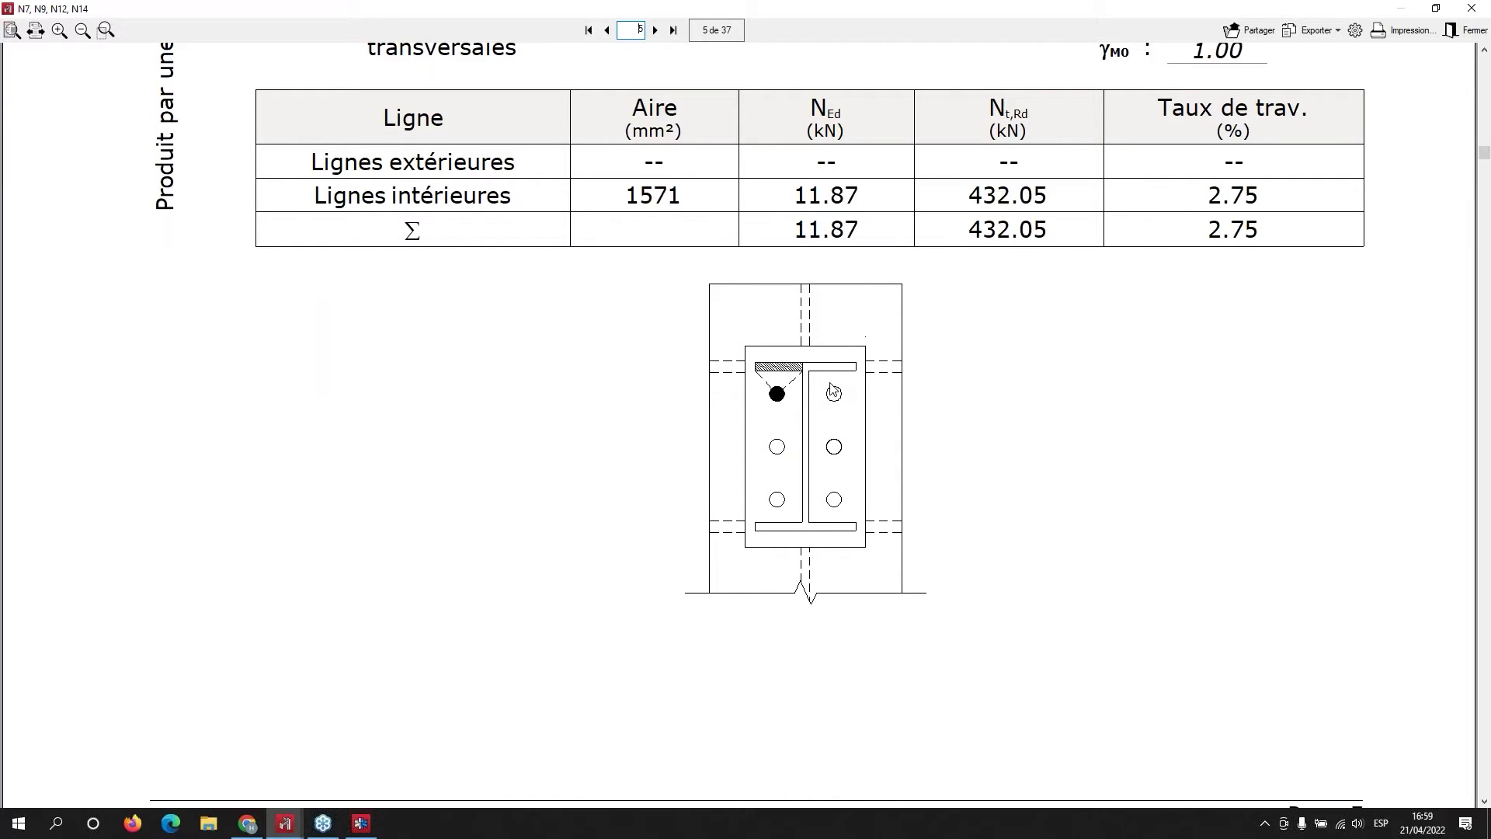
pyautogui.scroll(-16, 792, 410)
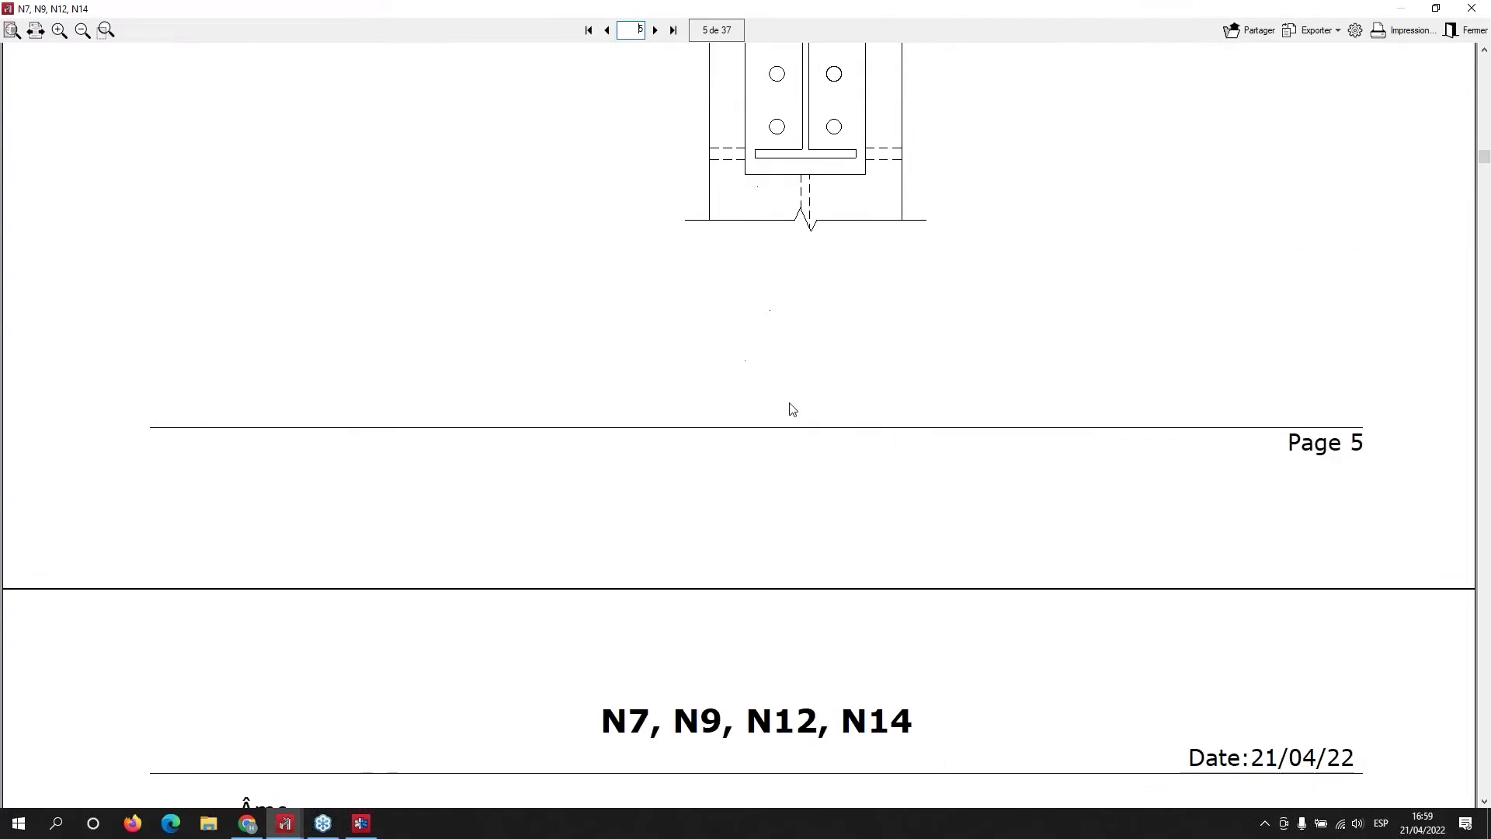
# - Close the verification report, the verifications and the Type 5 connection to return to the hangar's 3D structure
pyautogui.click(1471, 10)
pyautogui.click(1469, 14)
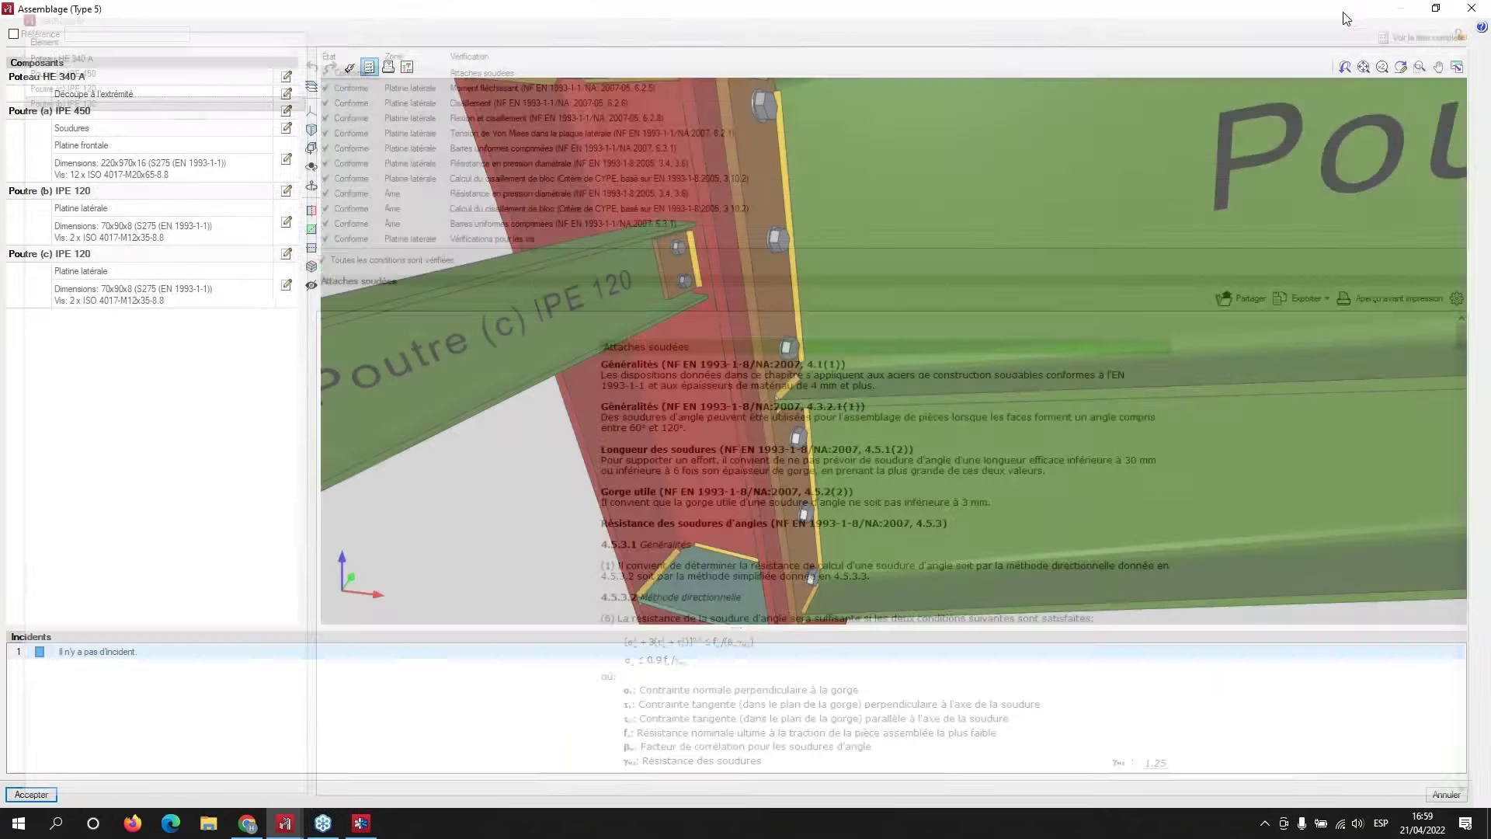
pyautogui.scroll(-3, 700, 395)
pyautogui.scroll(-3, 700, 396)
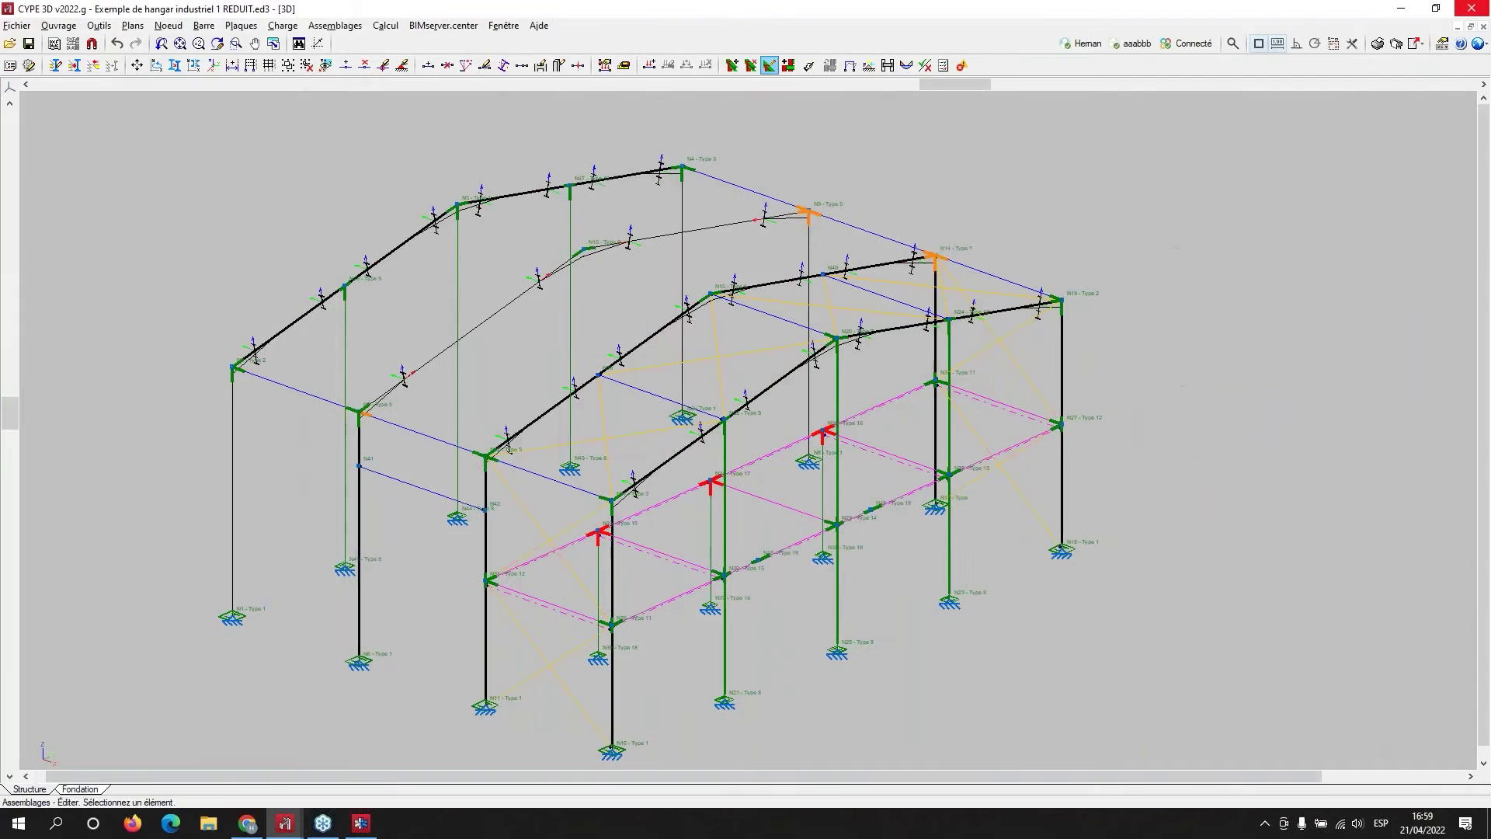
pyautogui.click(1471, 9)
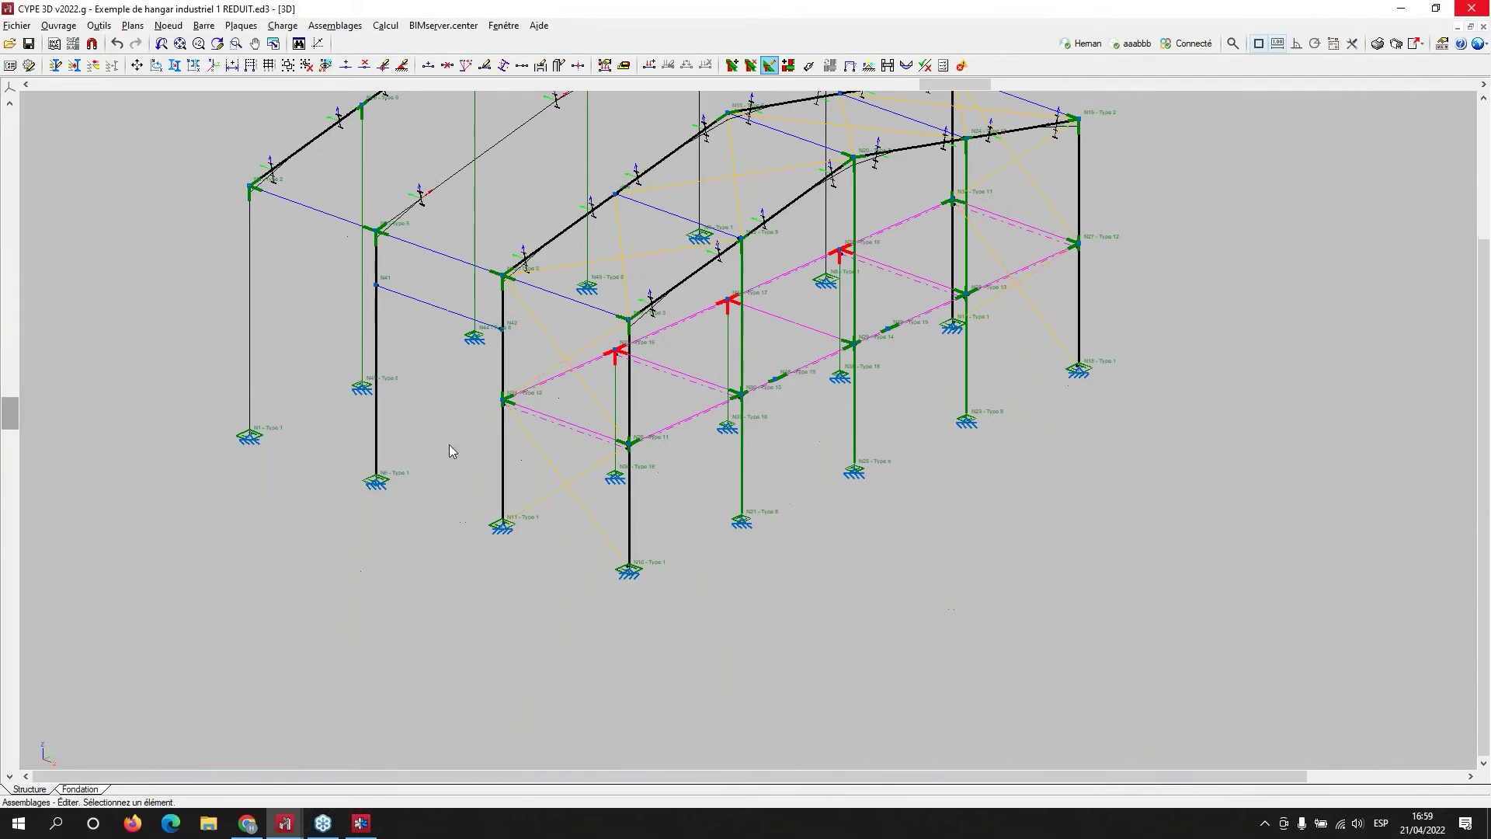
# - Open the Type 1 connection at a column foot and examine the HE 340 A base plate, anchor bolts and web weld in 3D
pyautogui.click(372, 486)
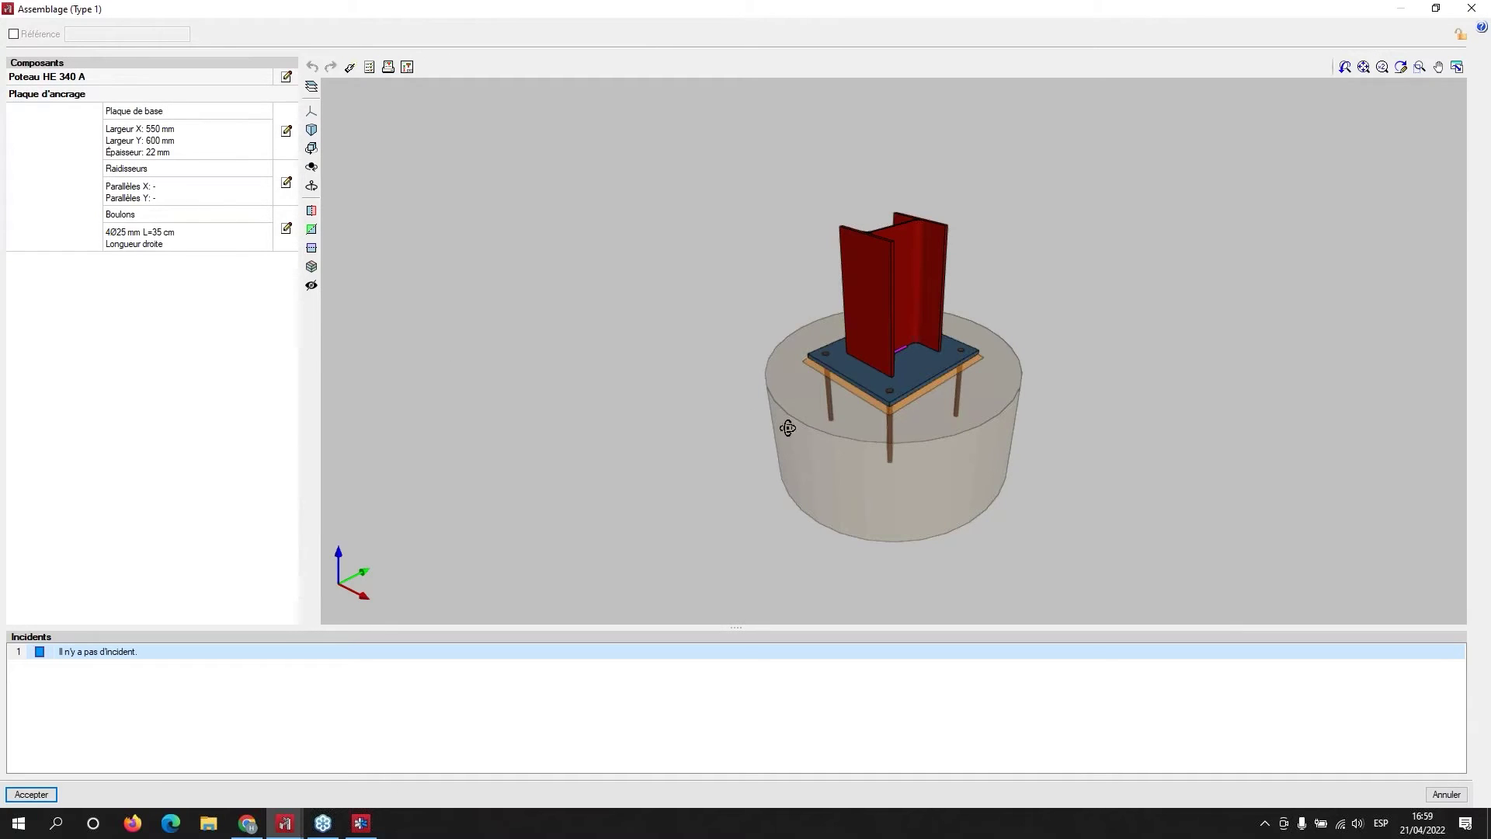
pyautogui.moveTo(788, 428)
pyautogui.mouseDown()
pyautogui.moveTo(699, 406)
pyautogui.moveTo(673, 366)
pyautogui.moveTo(1092, 376)
pyautogui.moveTo(873, 422)
pyautogui.moveTo(759, 400)
pyautogui.mouseUp()
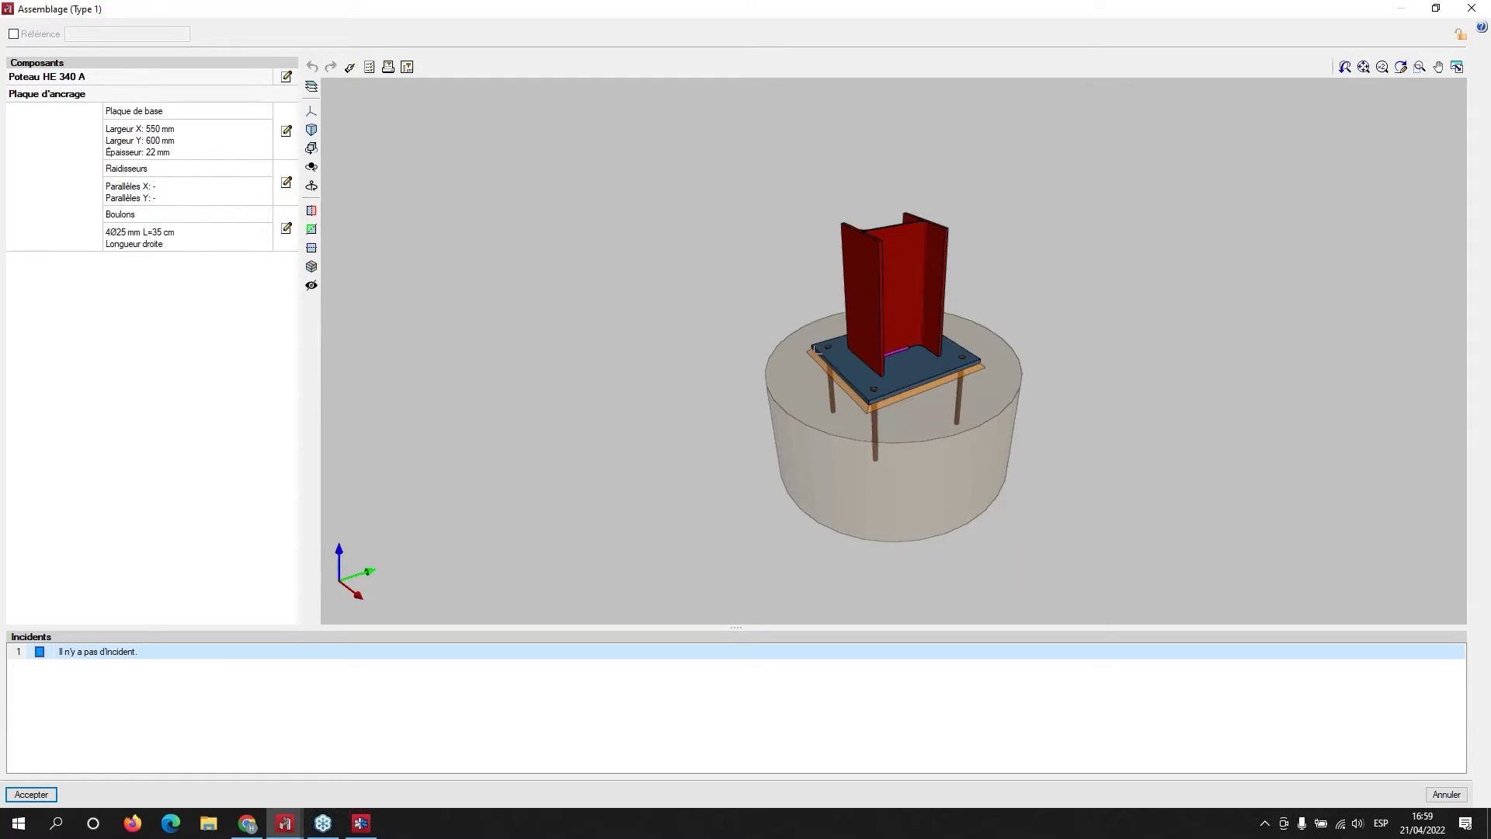
pyautogui.scroll(5, 926, 357)
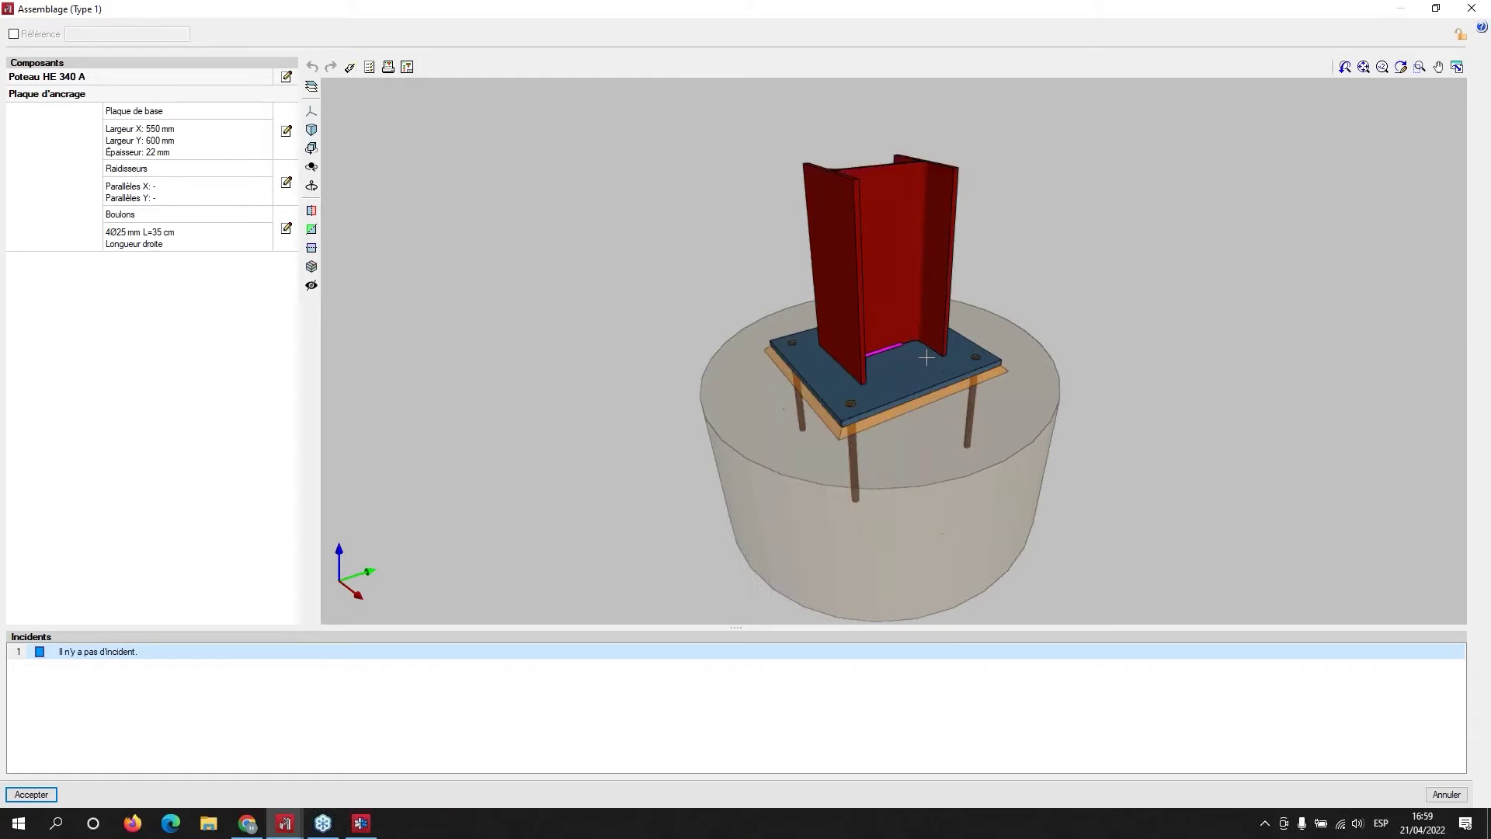
pyautogui.moveTo(925, 419); pyautogui.dragTo(823, 399)
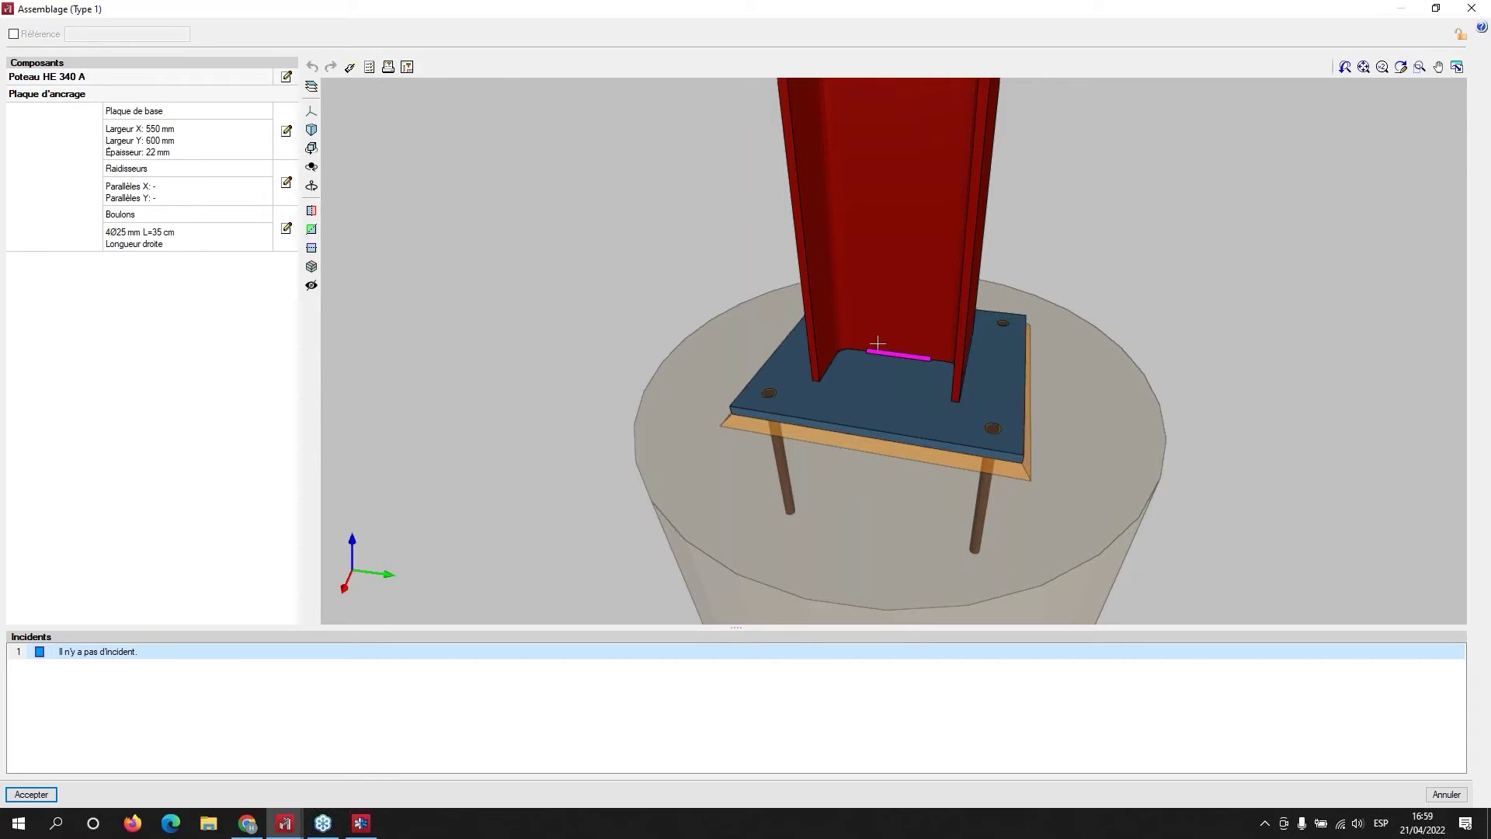
pyautogui.scroll(5, 864, 355)
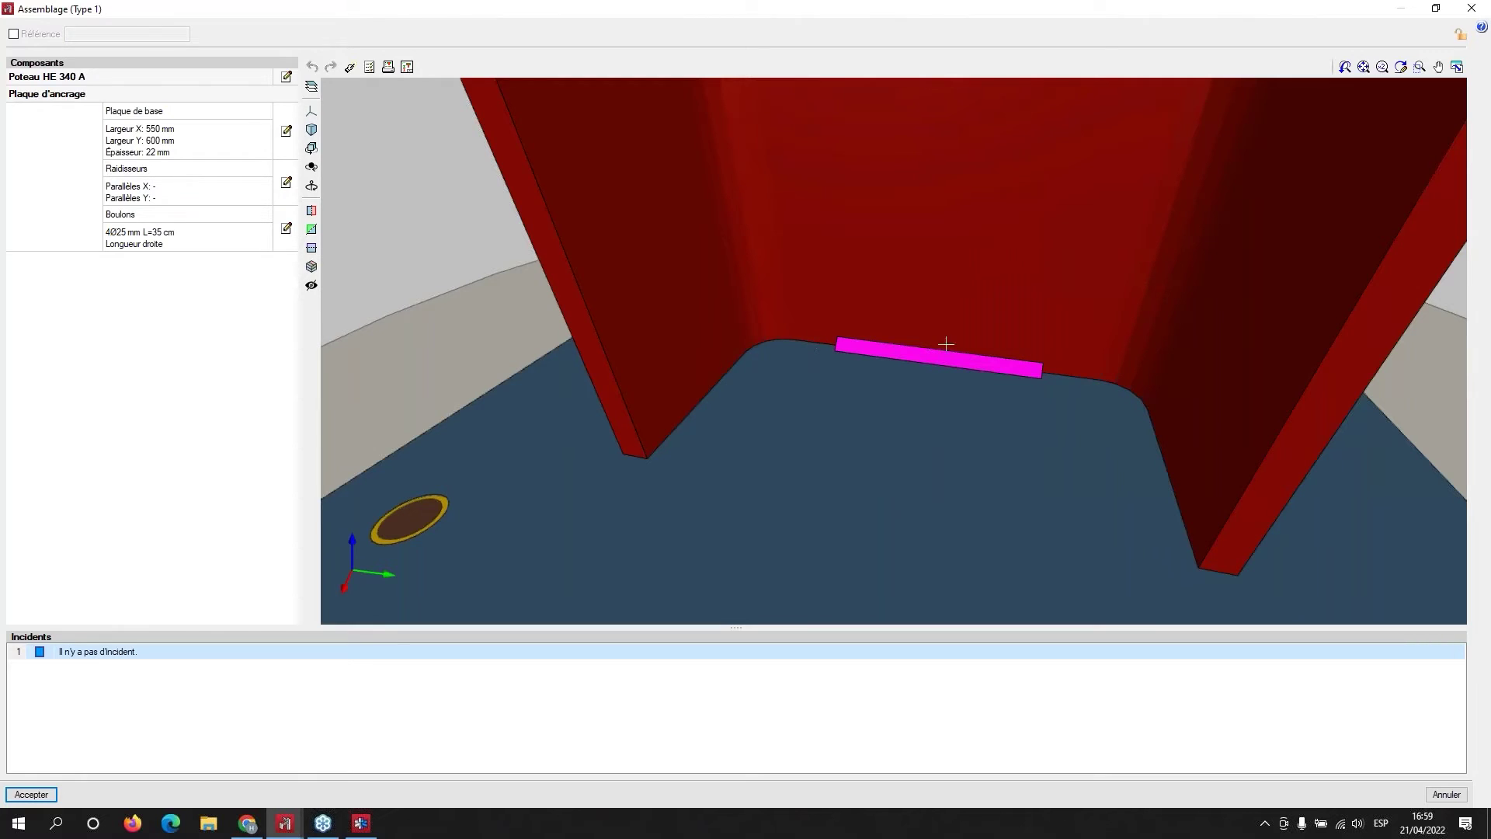
pyautogui.scroll(-5, 889, 355)
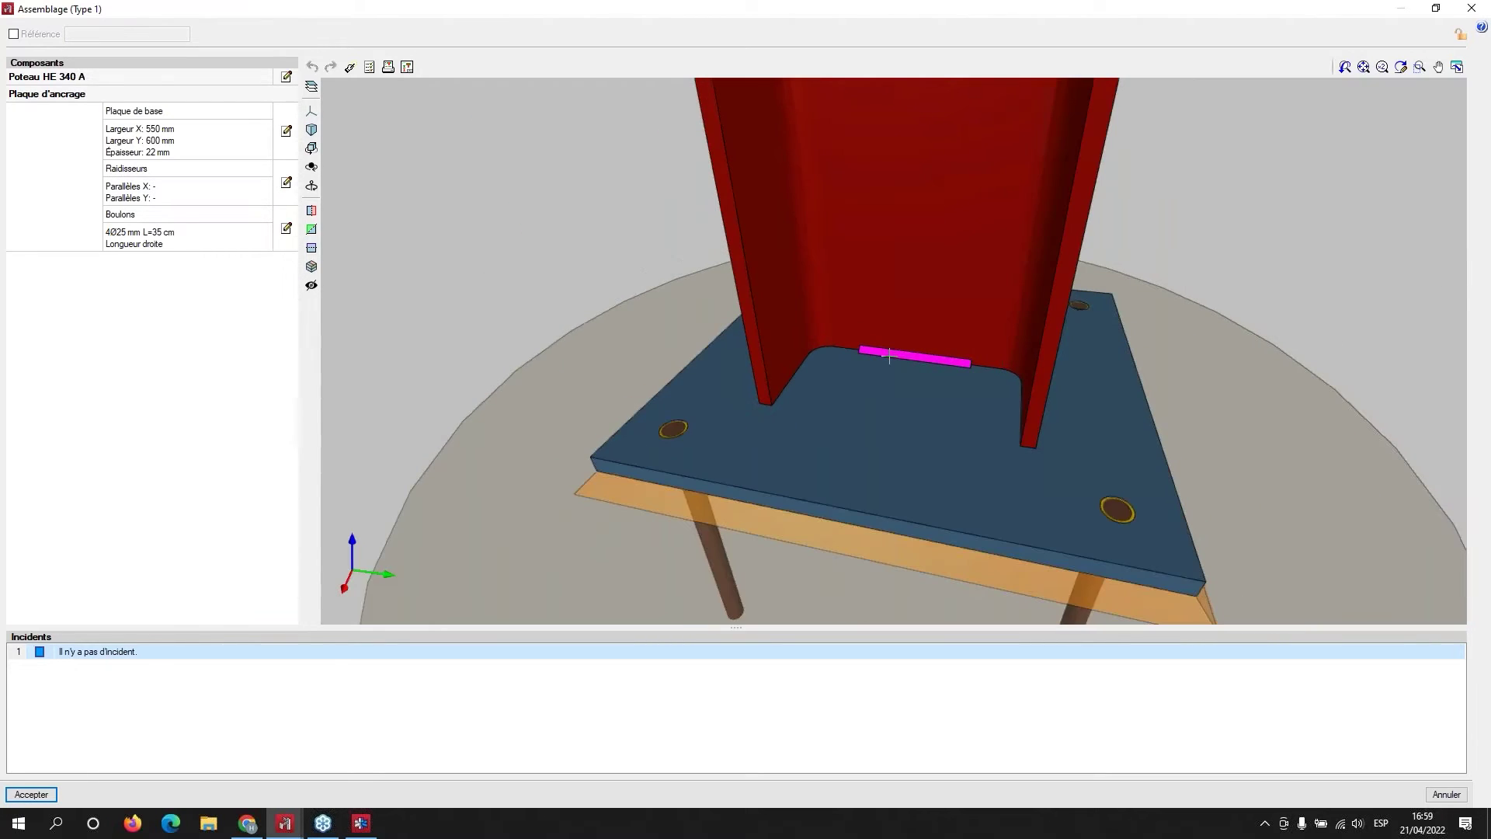
pyautogui.moveTo(779, 368); pyautogui.dragTo(814, 379, button='middle')
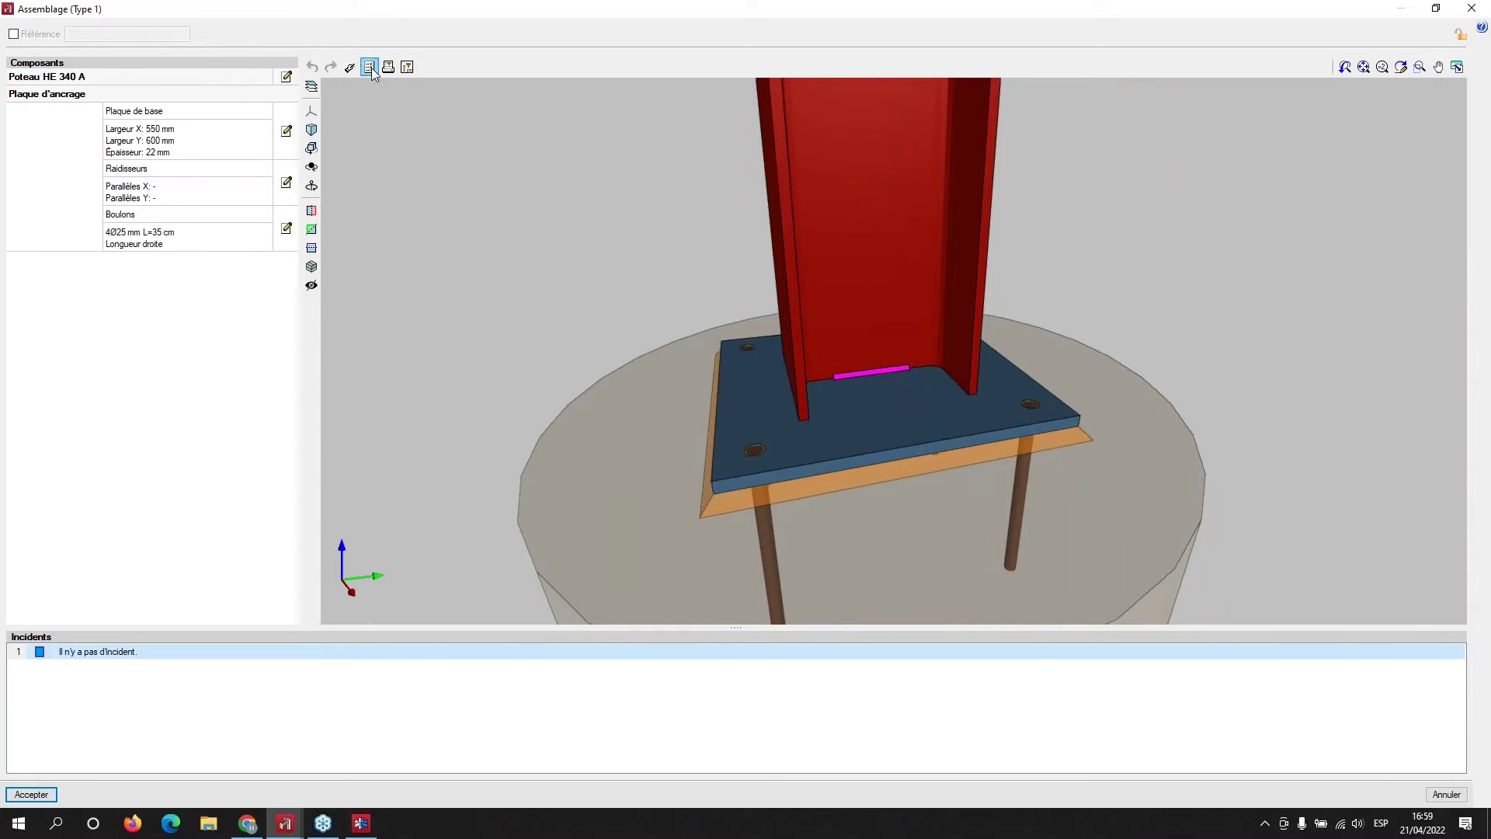
# - Consult the complete verification list of the column base connection, including the web's welded-zone and weld resistance checks, then close it
pyautogui.click(975, 353)
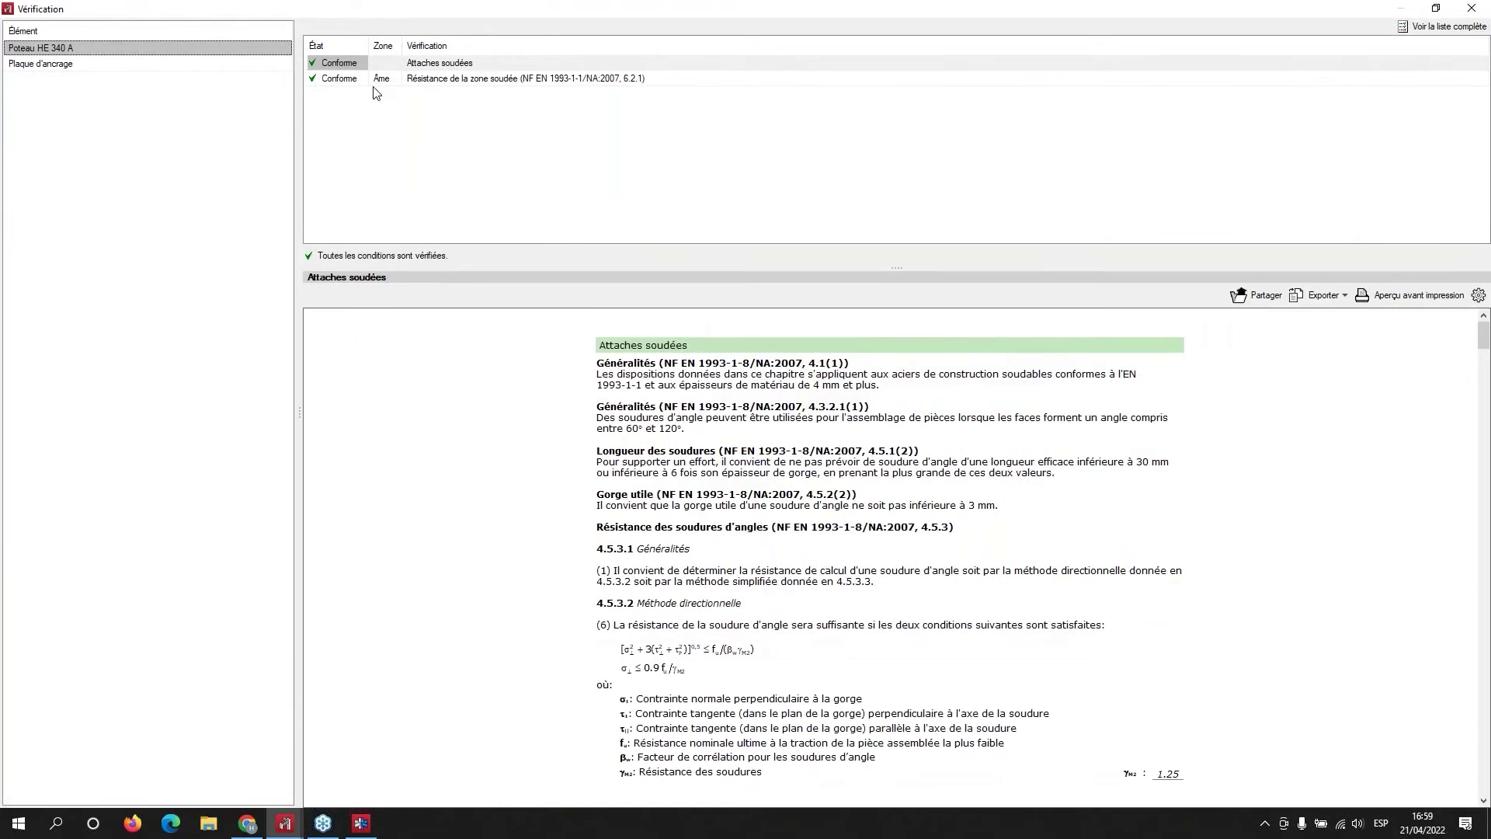
pyautogui.click(1422, 28)
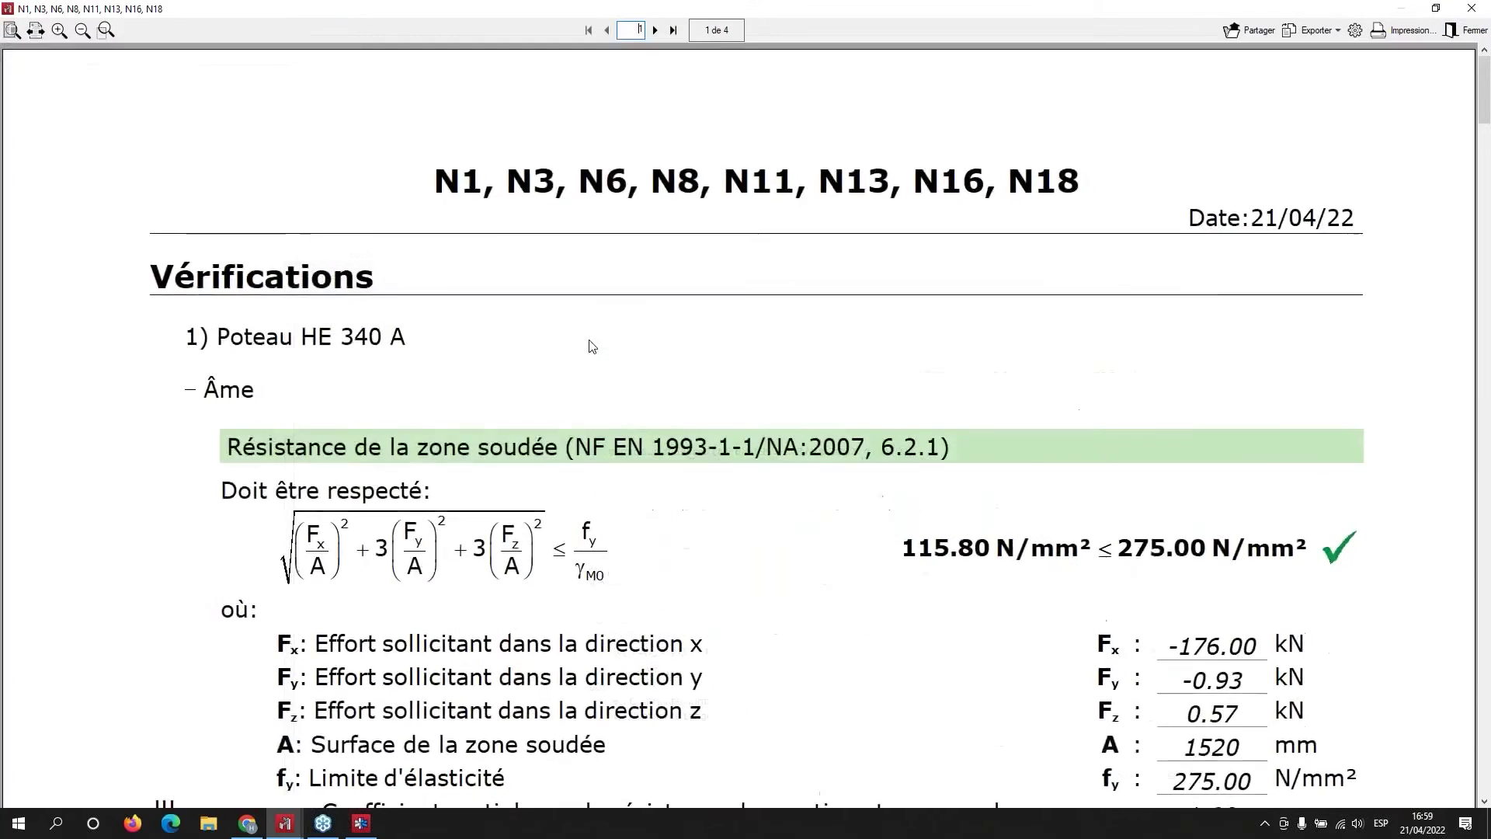
pyautogui.scroll(-2, 591, 346)
pyautogui.scroll(-10, 591, 345)
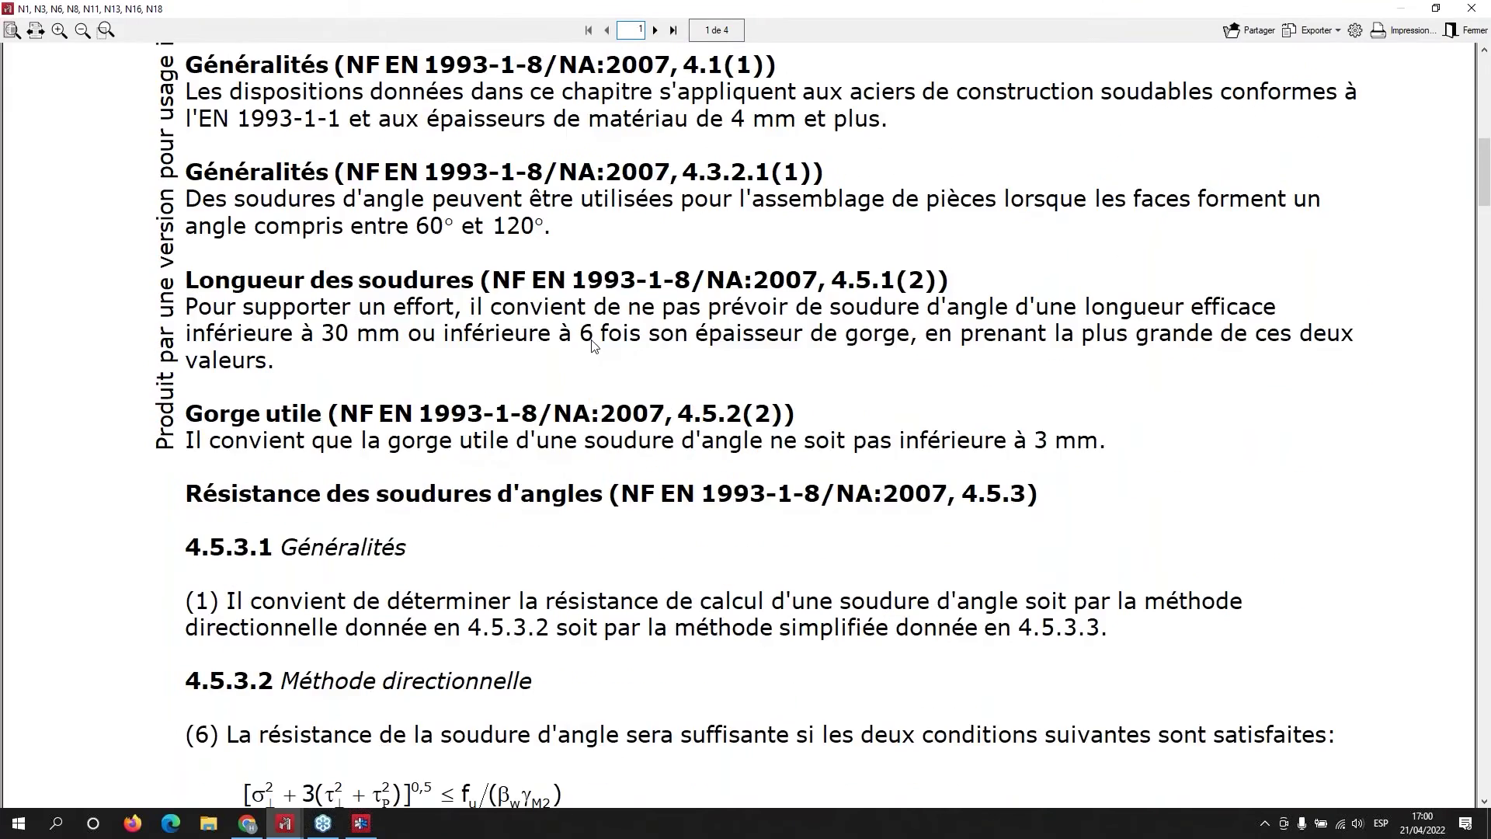
pyautogui.scroll(-10, 592, 344)
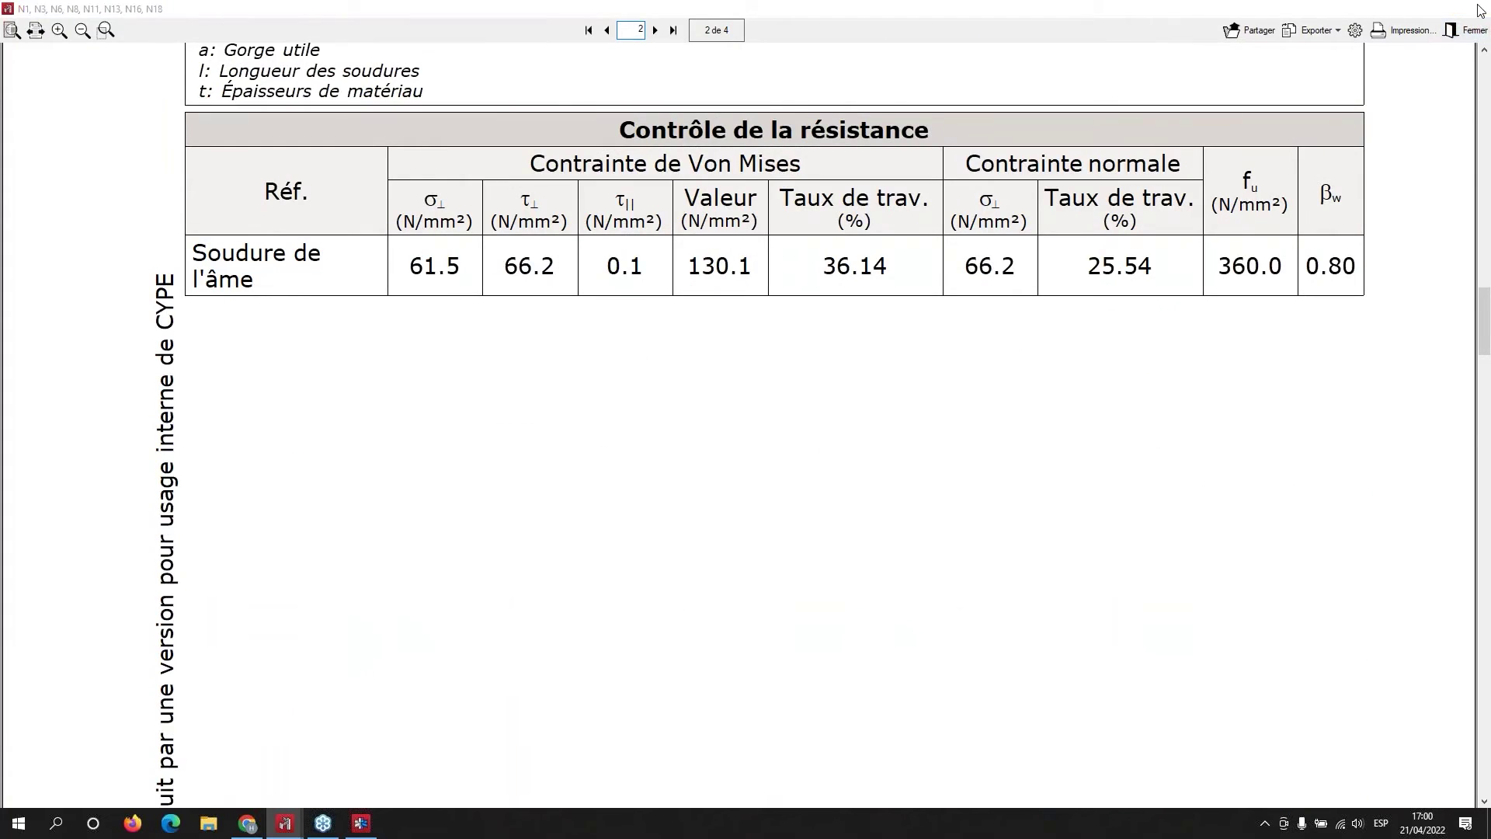
pyautogui.click(1480, 10)
pyautogui.click(1480, 10)
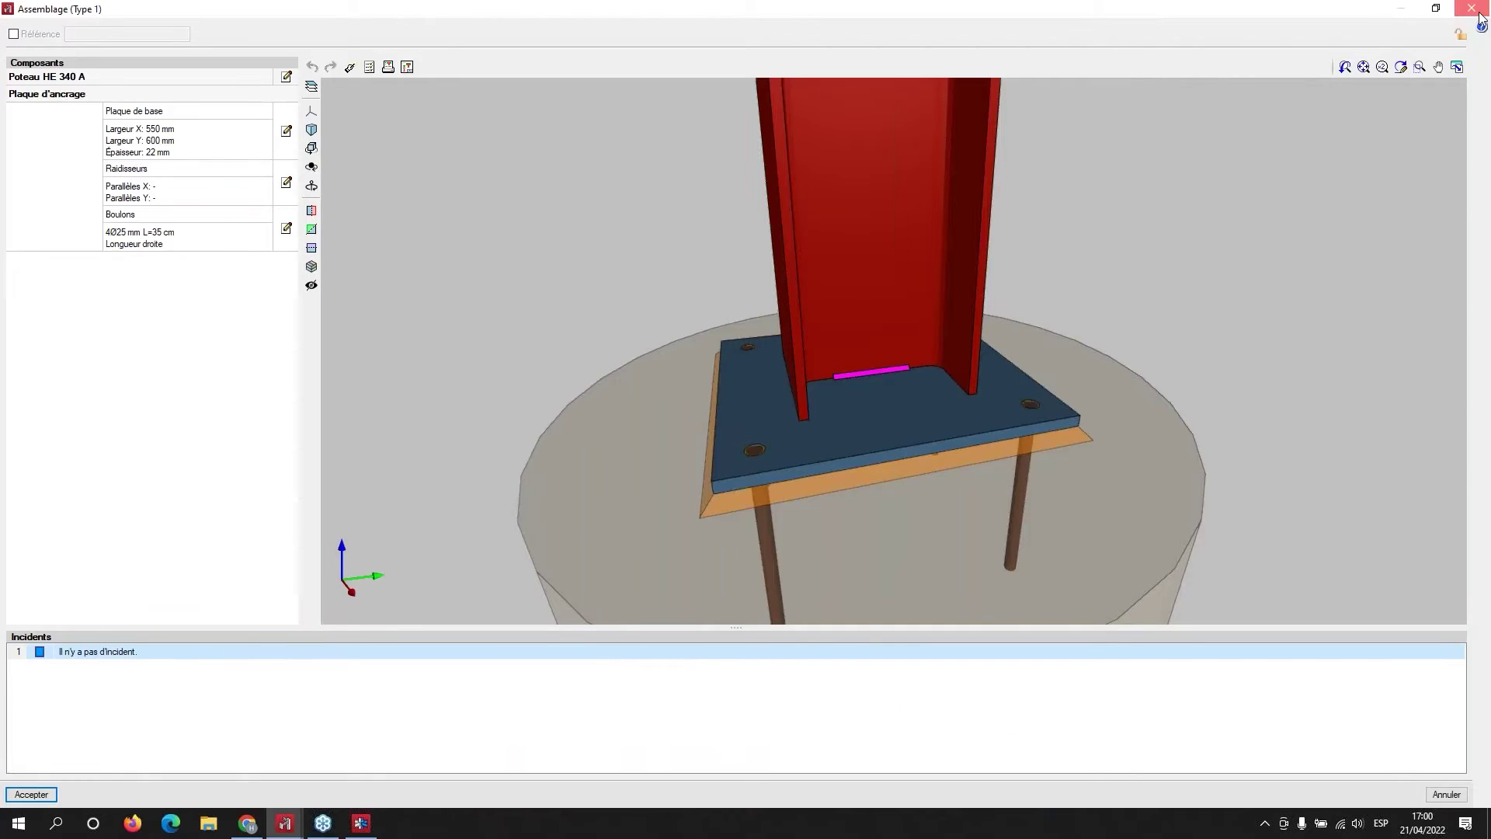
# - Leave the Type 1 connection and size the foundation elements and tie beams with the complete quick dimensioning (Dimensionnement rapide complet)
pyautogui.click(1479, 10)
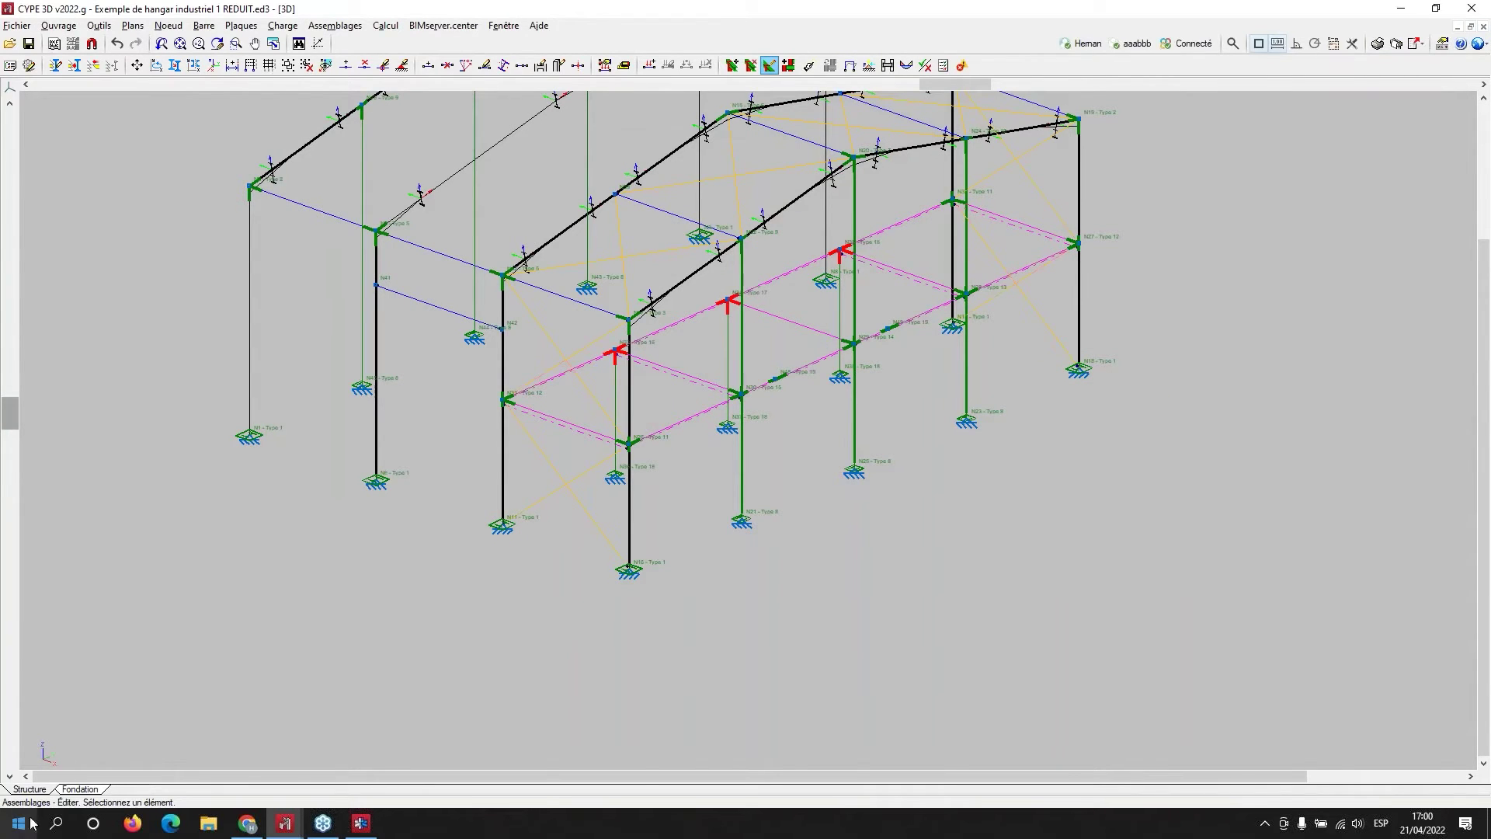
pyautogui.click(80, 789)
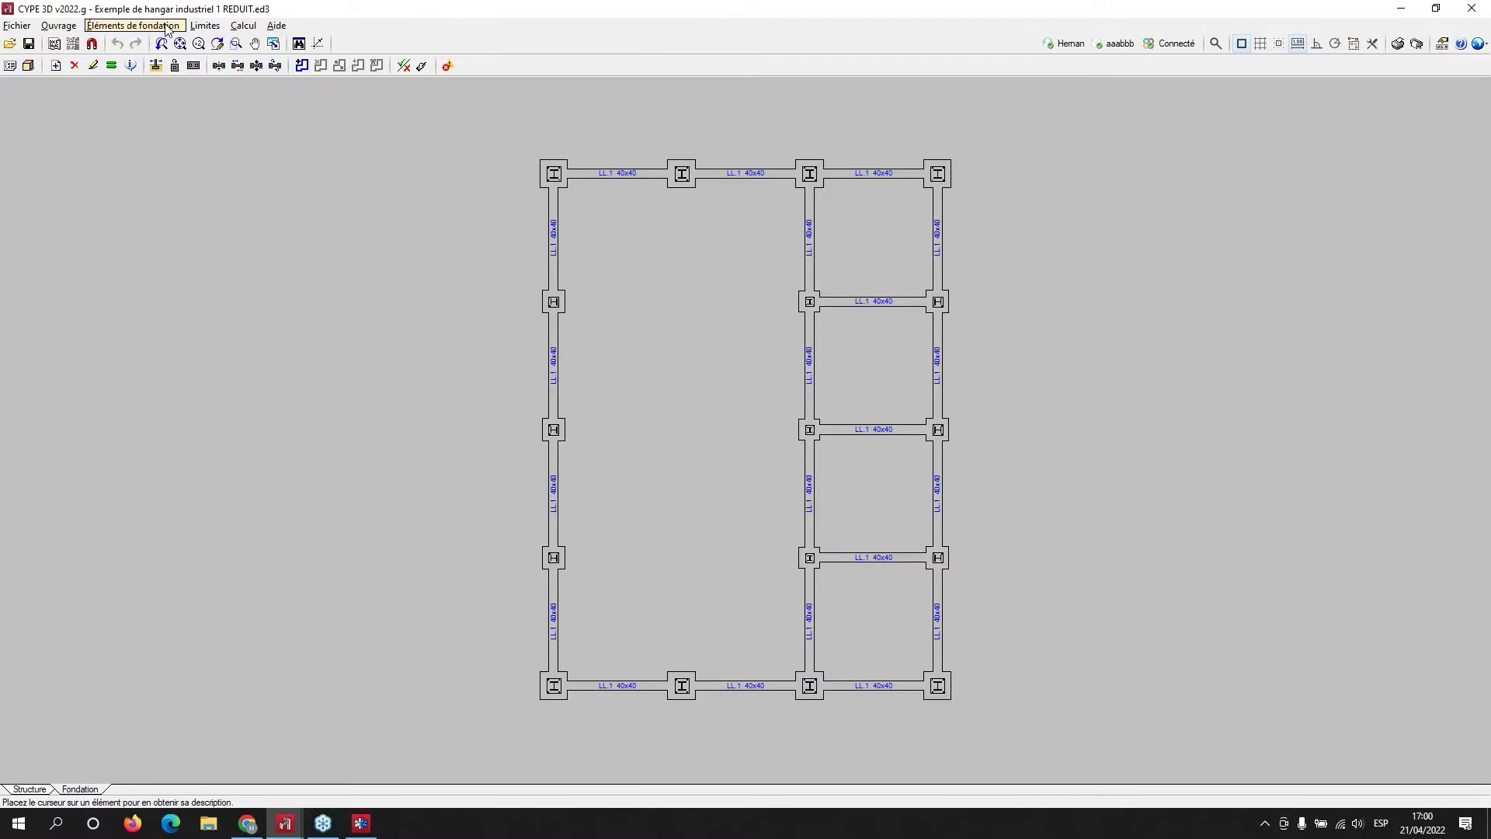
pyautogui.click(132, 26)
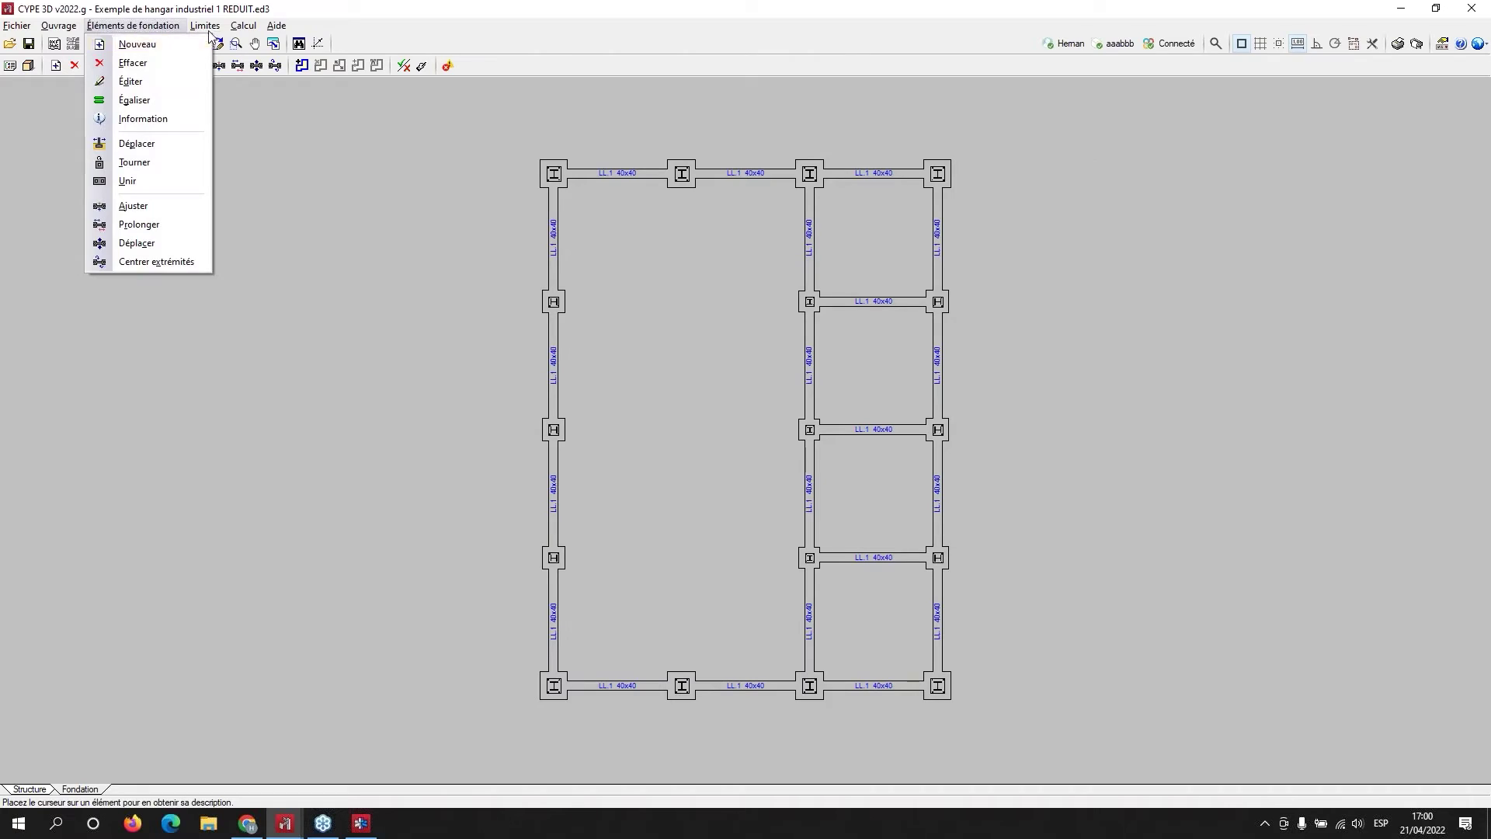
pyautogui.moveTo(243, 26)
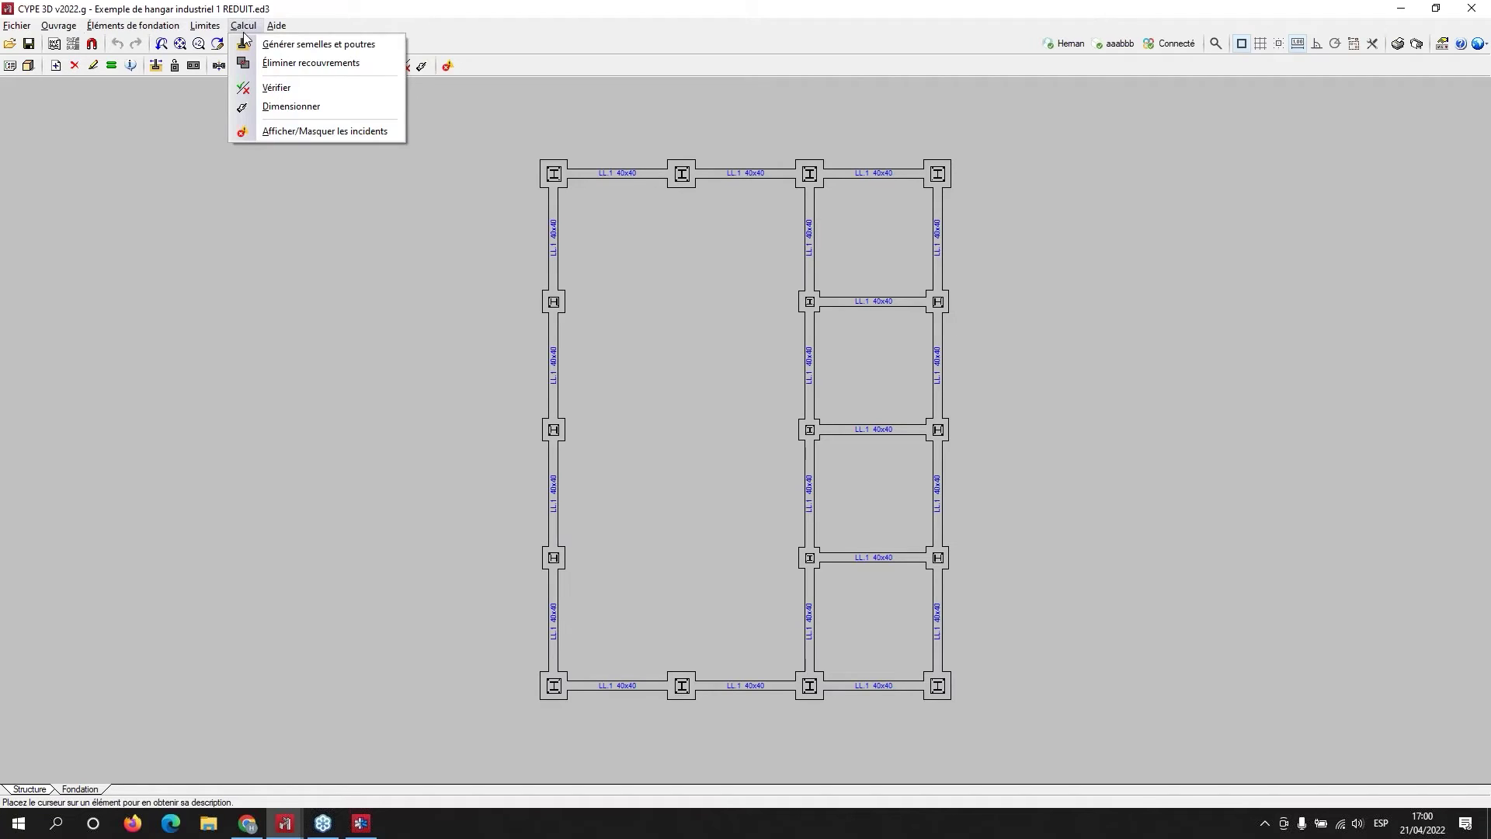
pyautogui.click(276, 106)
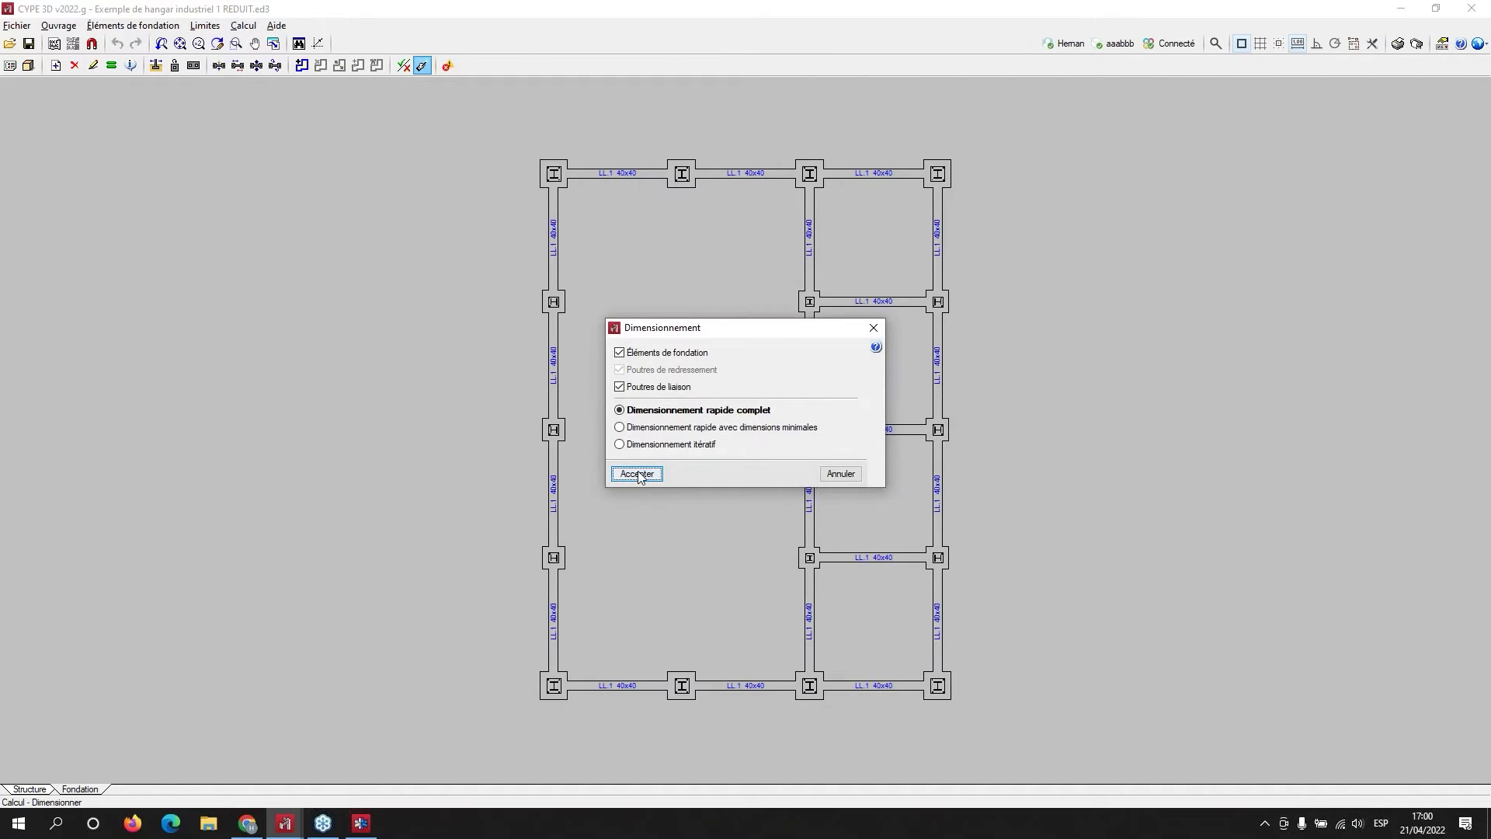
pyautogui.click(637, 474)
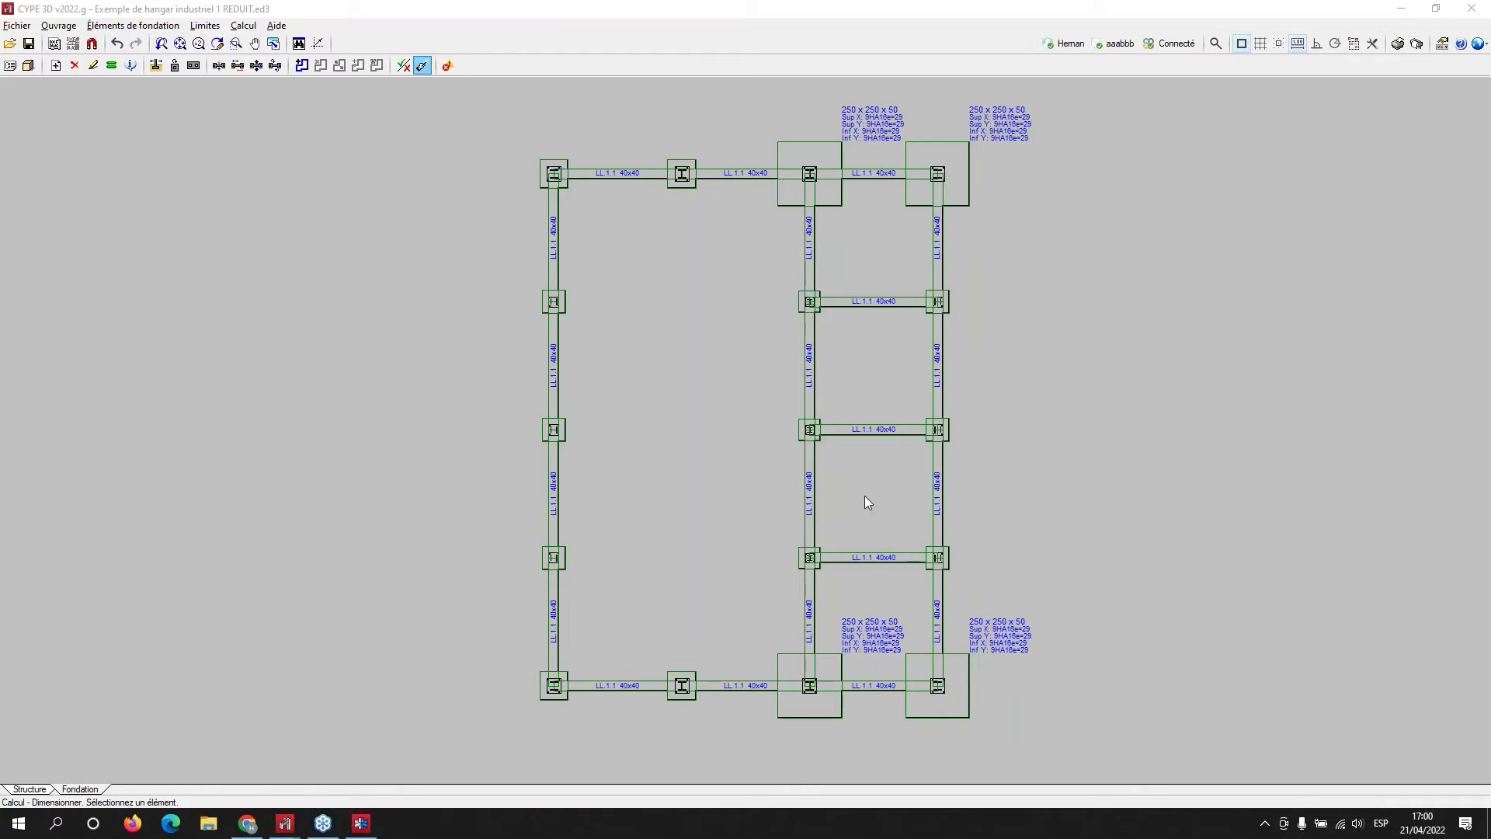
pyautogui.scroll(-1, 852, 286)
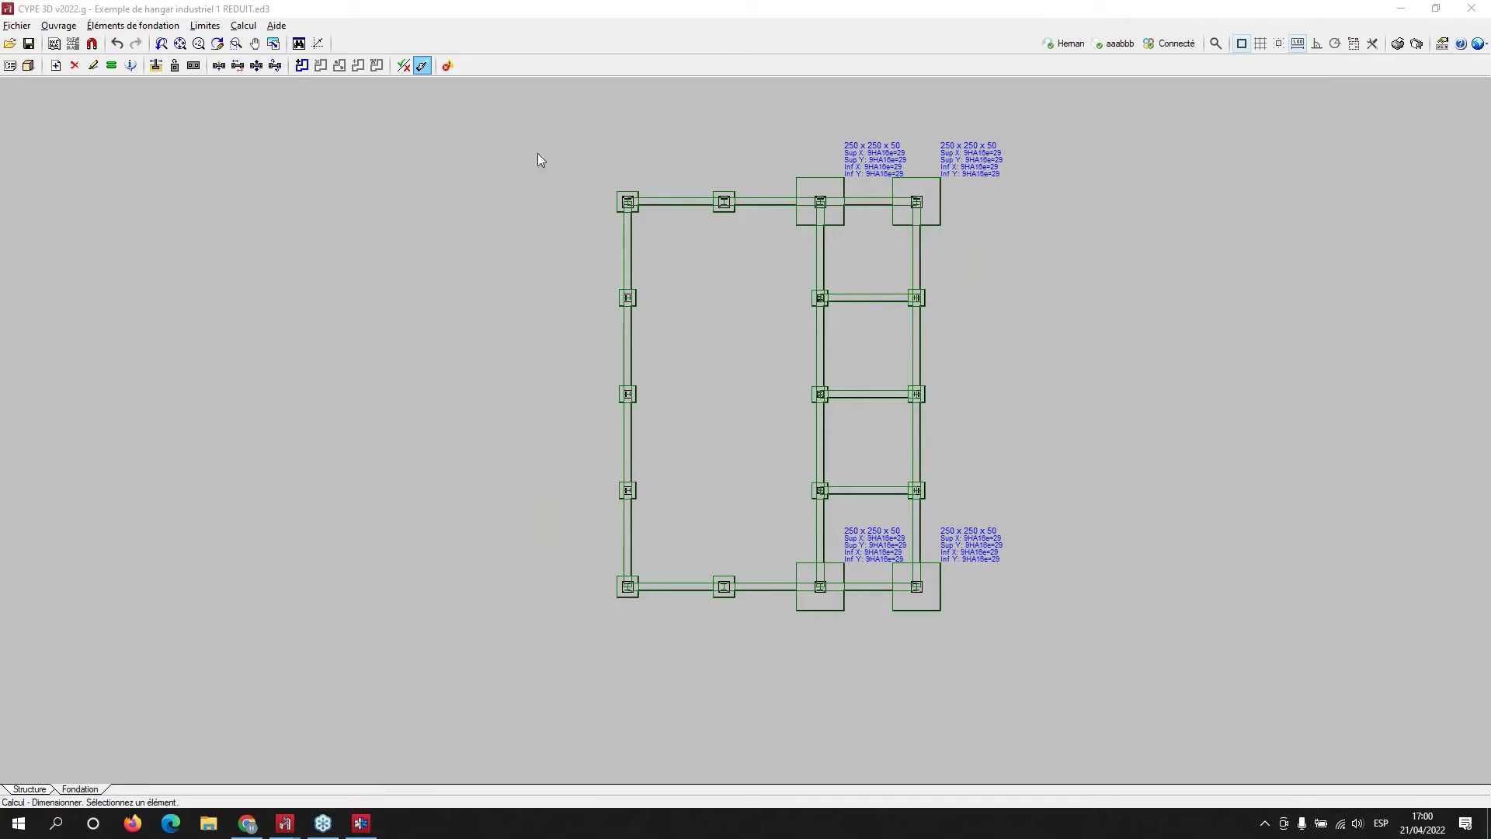
# - Examine the hangar's 3D model with its footings and tie beams from several angles and return to the foundation plan
pyautogui.click(133, 25)
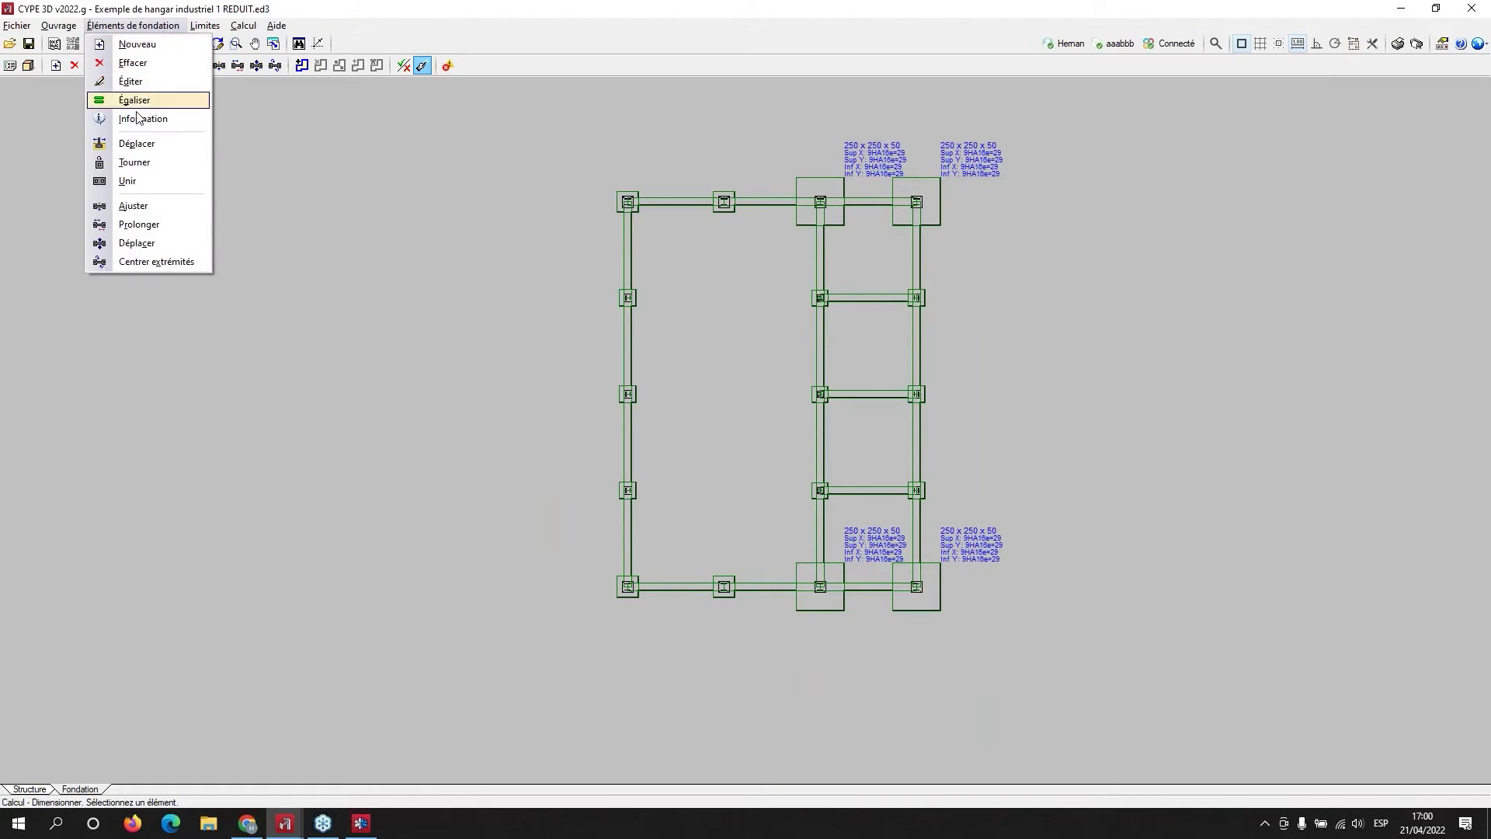
pyautogui.click(130, 81)
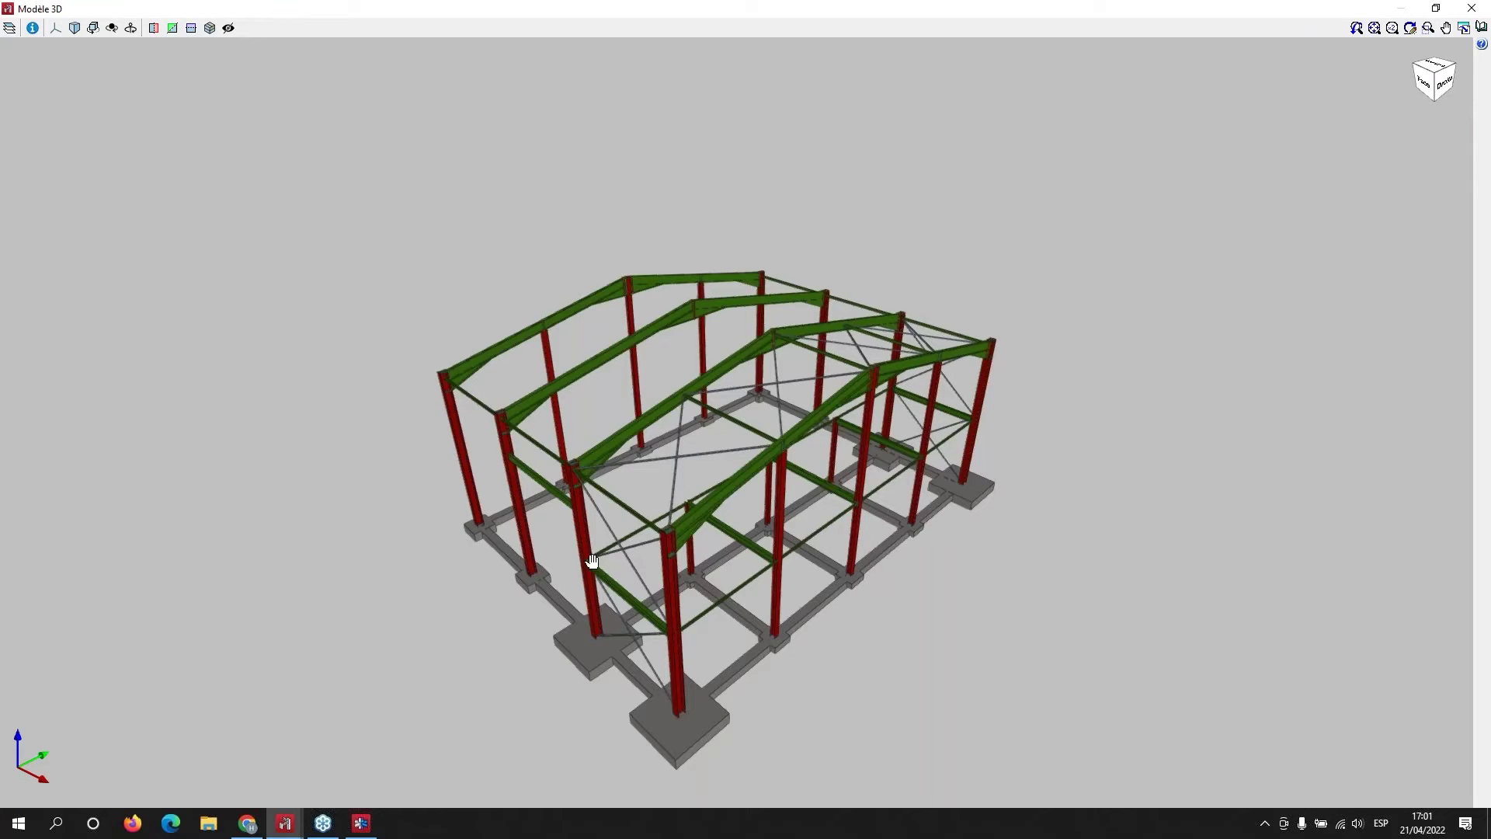
pyautogui.moveTo(592, 561); pyautogui.dragTo(714, 526)
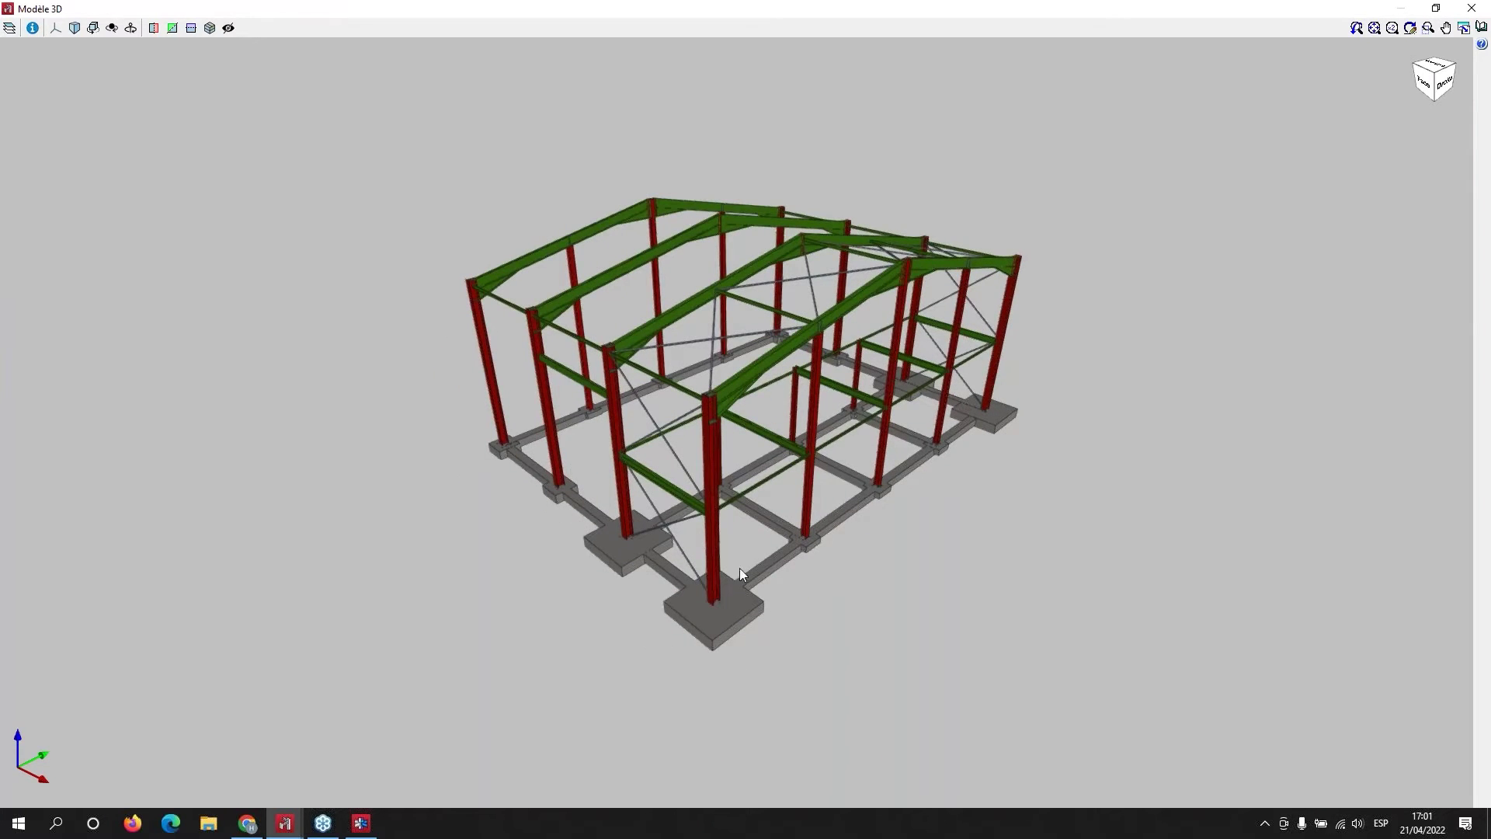
pyautogui.moveTo(703, 557); pyautogui.dragTo(833, 548)
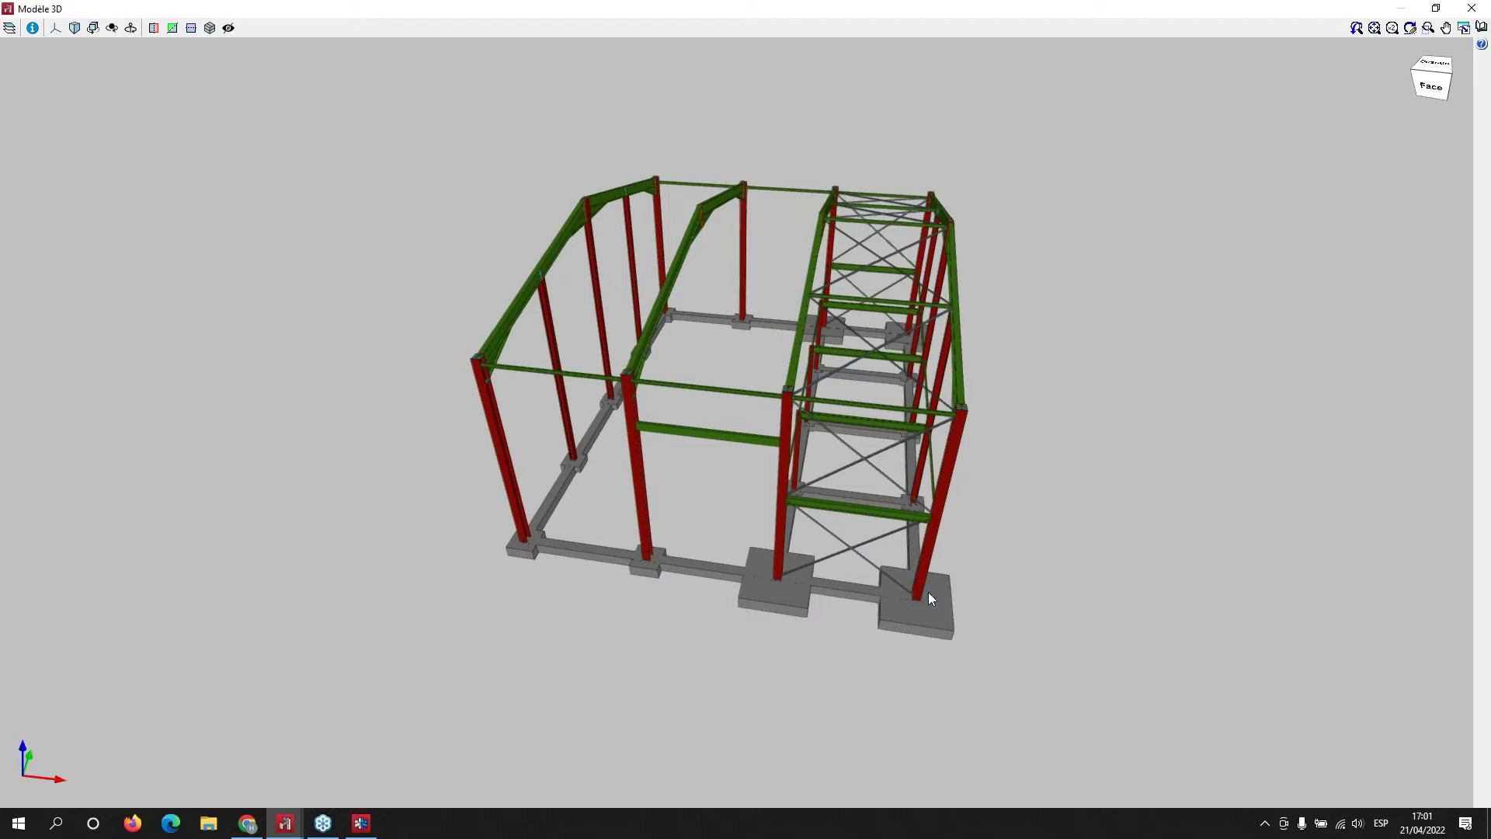
pyautogui.click(1472, 8)
# - Open the tie beam between N38 and N13 for editing and view its reinforcement drawing full screen
pyautogui.click(132, 25)
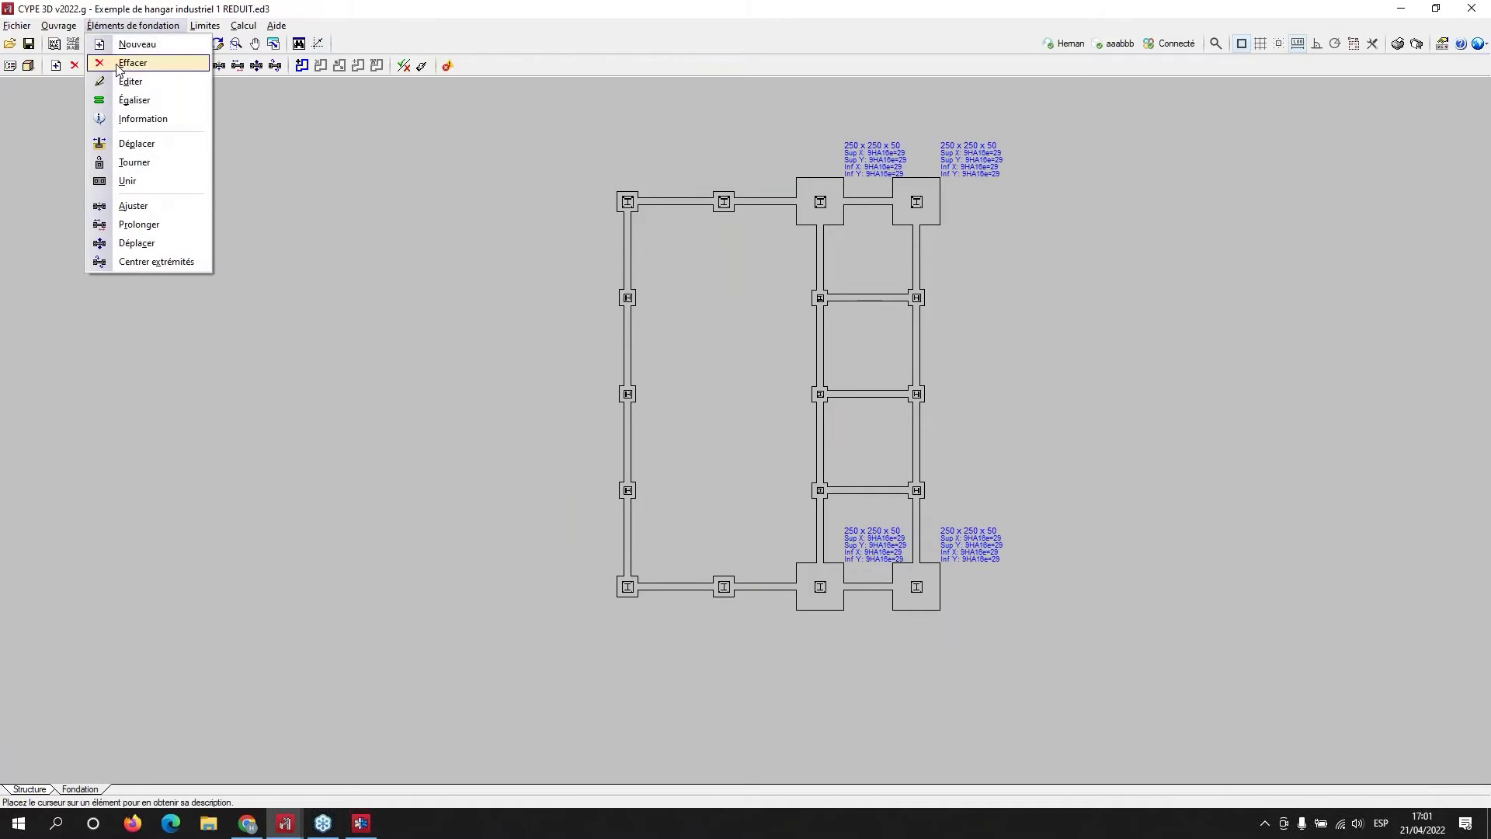
pyautogui.click(130, 82)
pyautogui.click(820, 249)
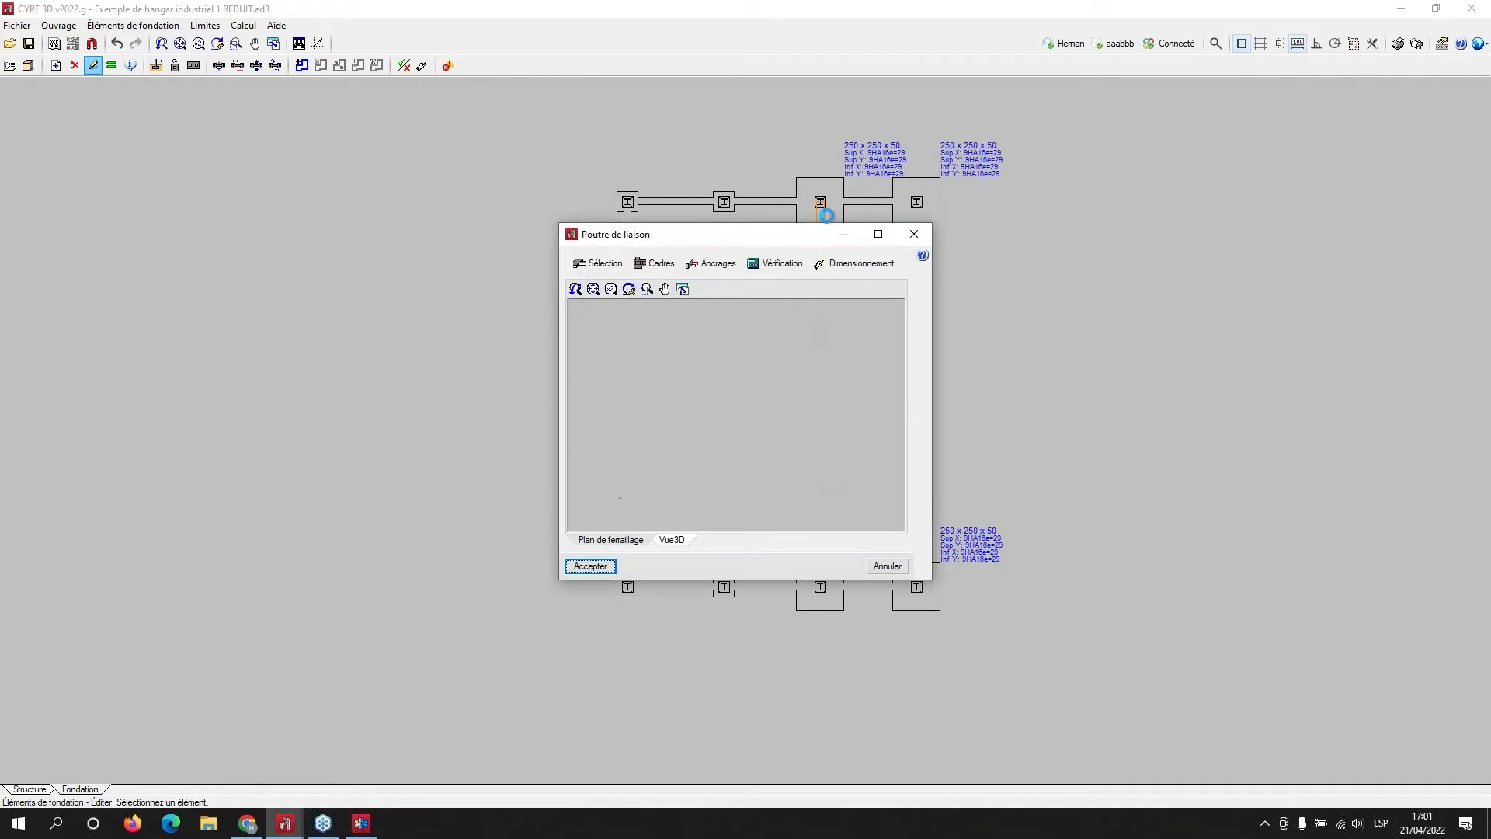
pyautogui.click(879, 235)
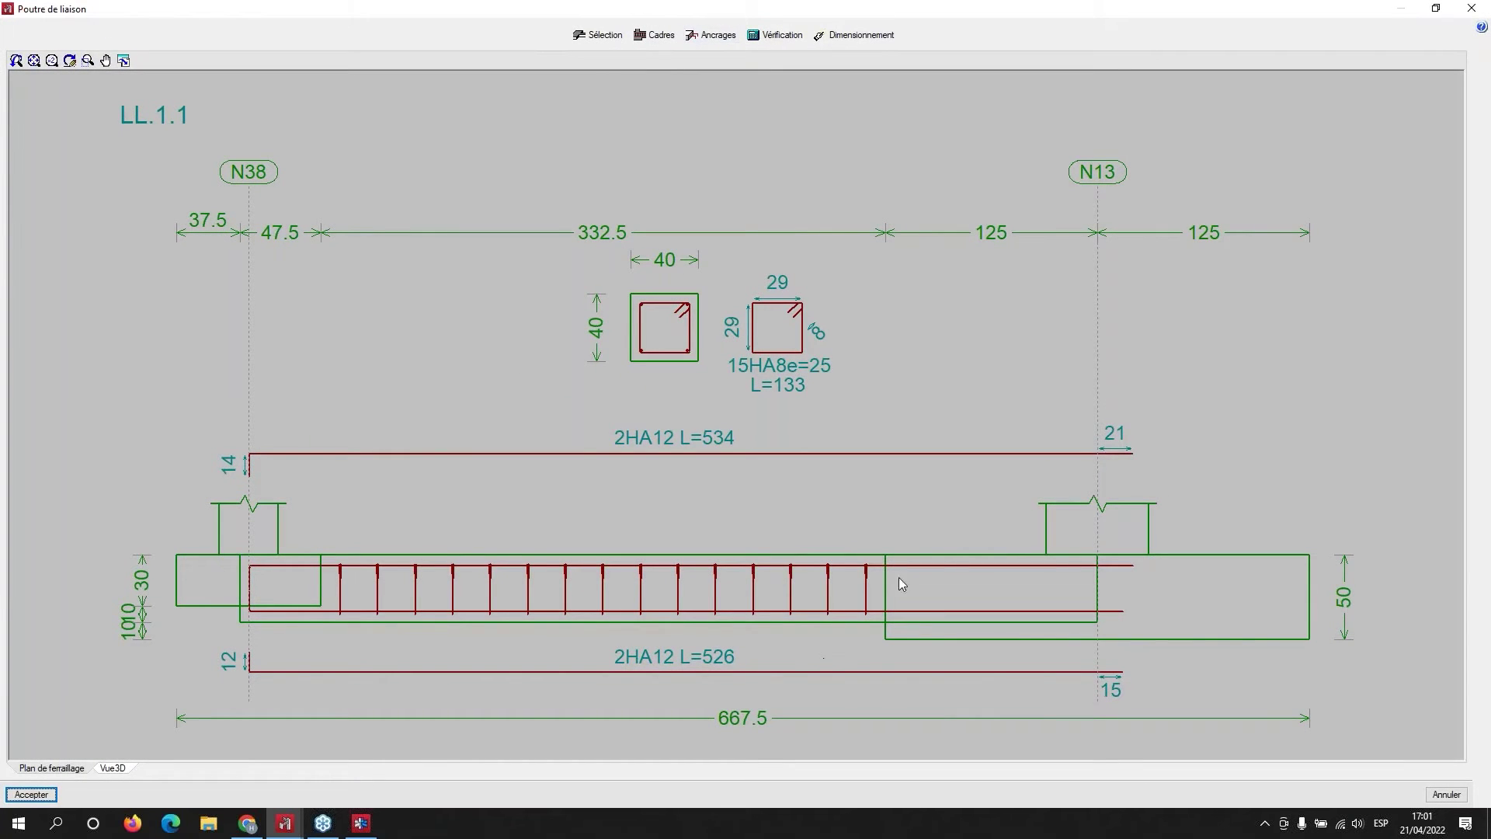
# - Review the tie beam's verifications for stirrup diameter, stirrup spacing and longitudinal bar spacing, plus the supplementary information
pyautogui.click(772, 35)
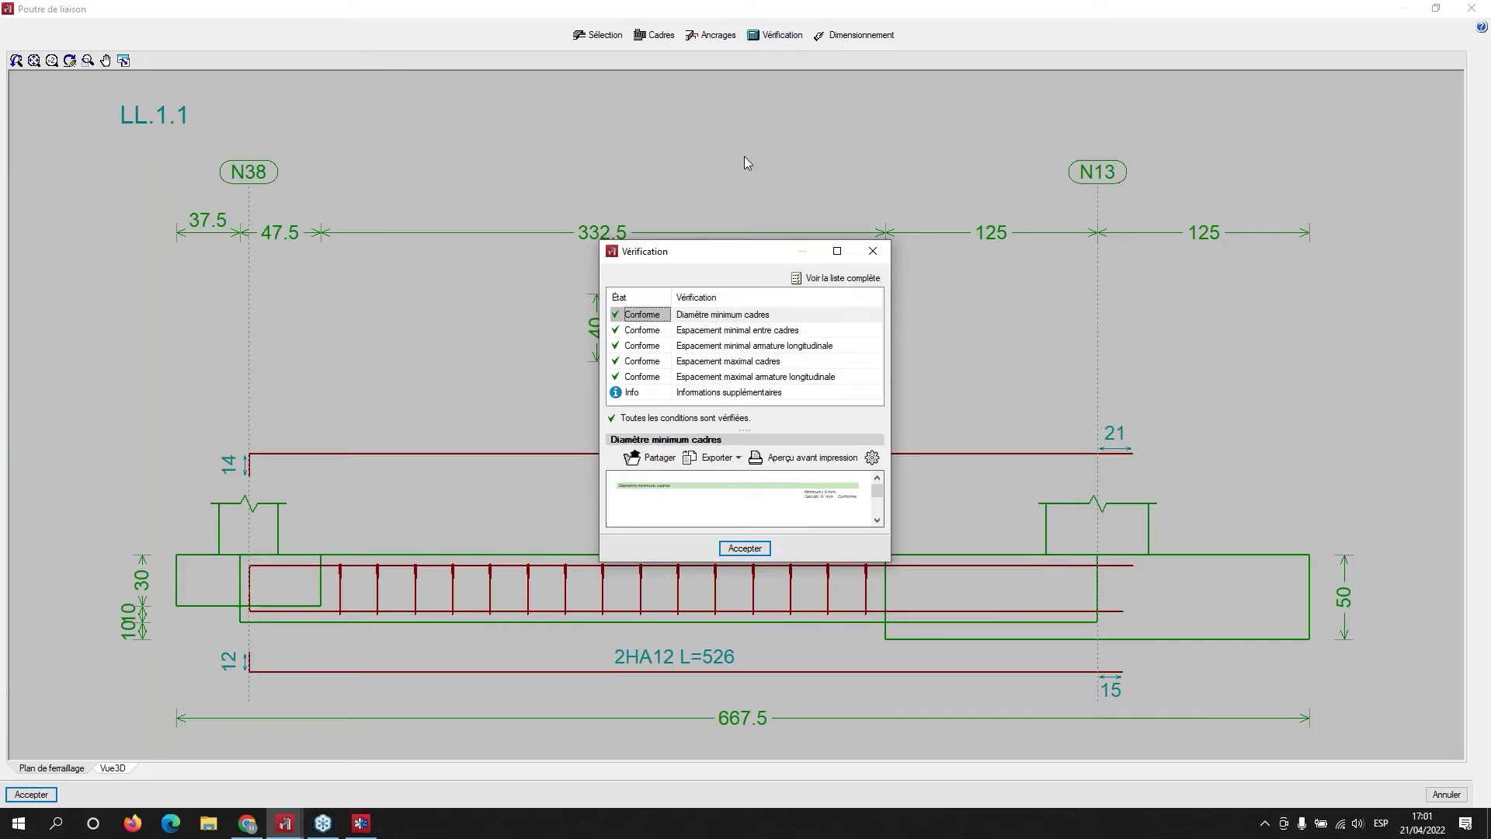
pyautogui.click(837, 251)
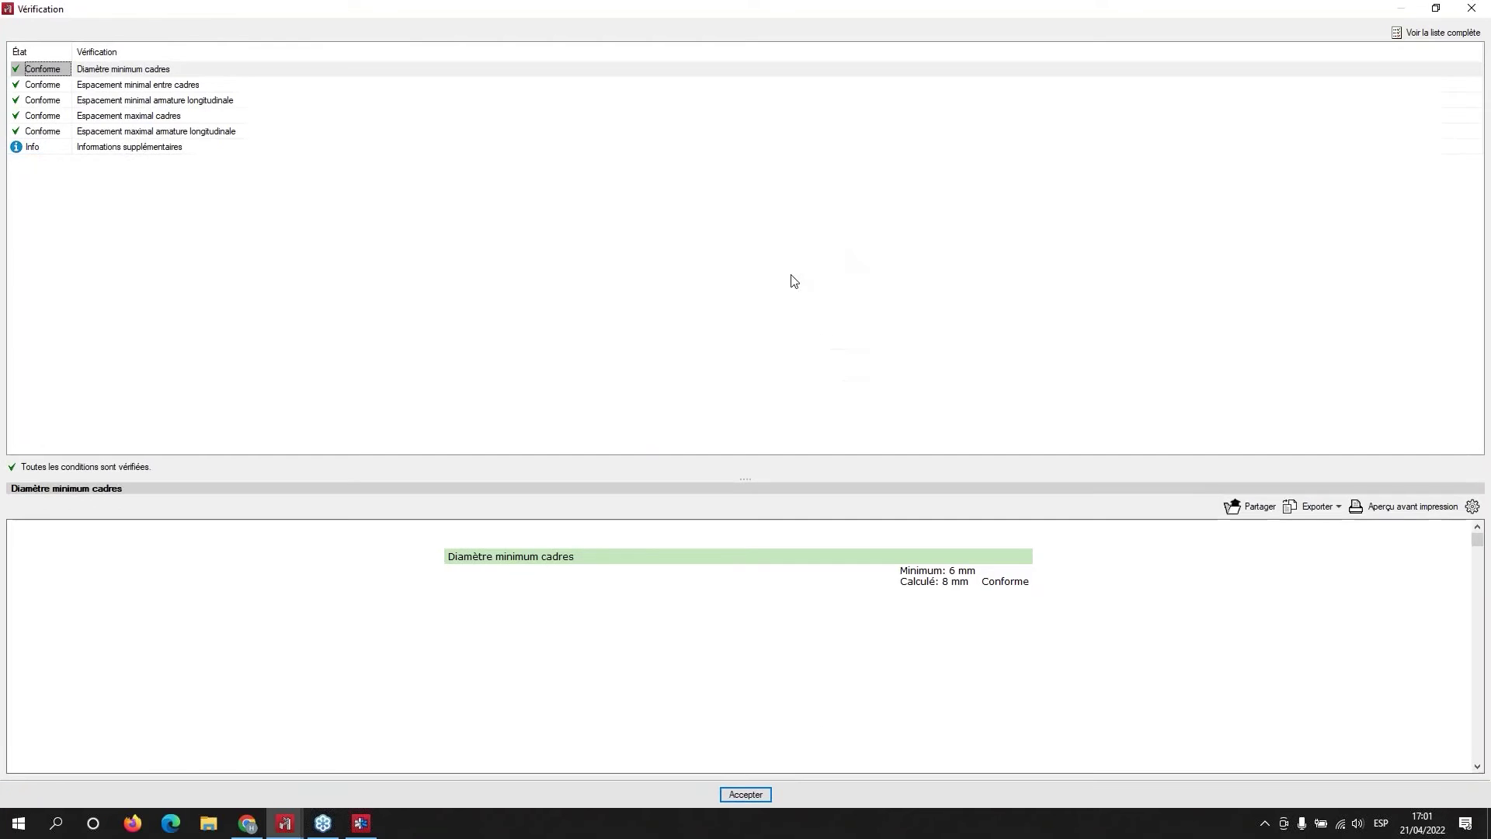
pyautogui.click(112, 88)
pyautogui.click(109, 104)
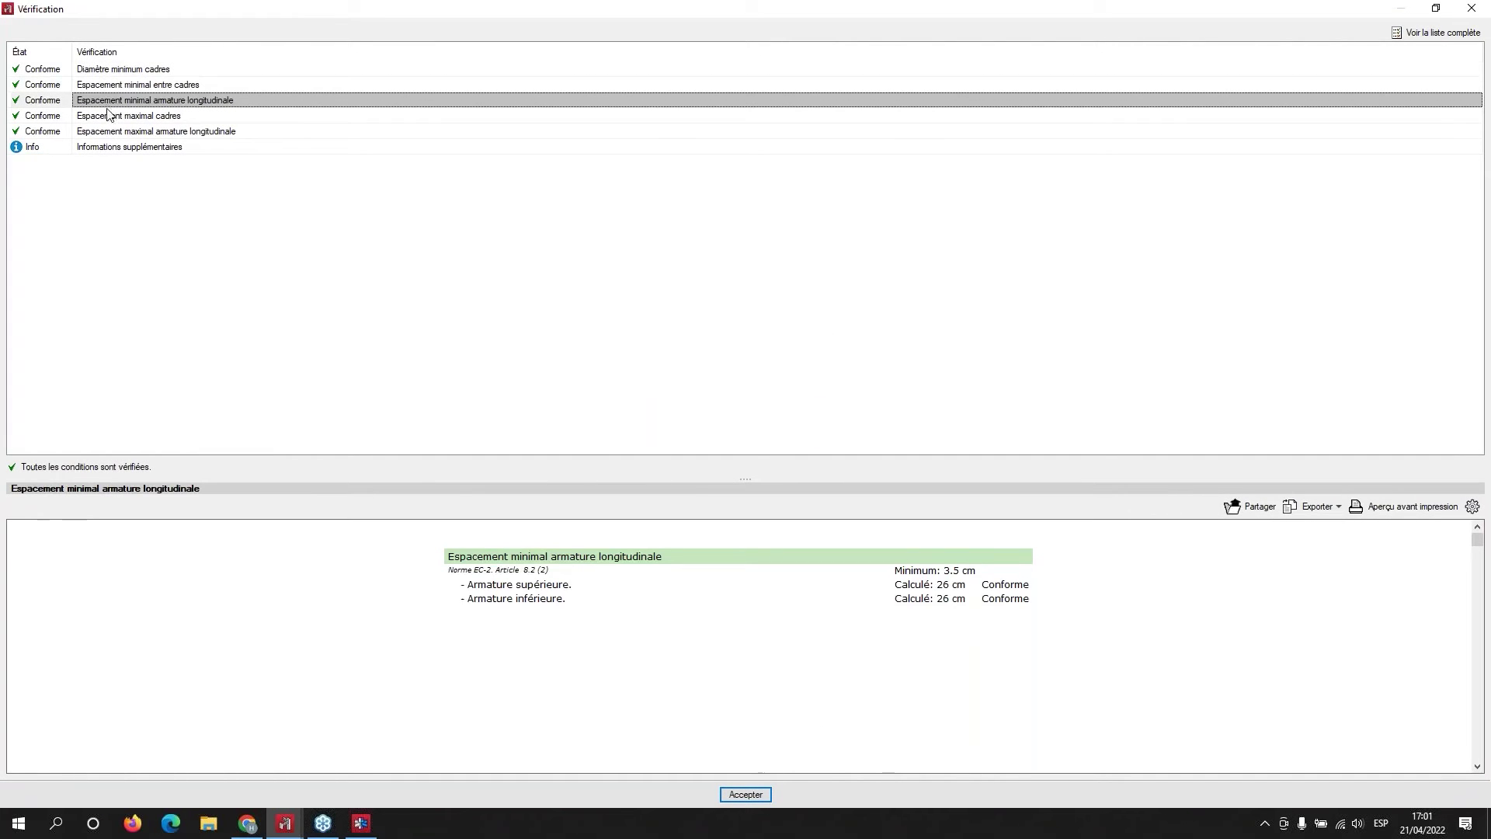
pyautogui.click(111, 122)
pyautogui.click(116, 134)
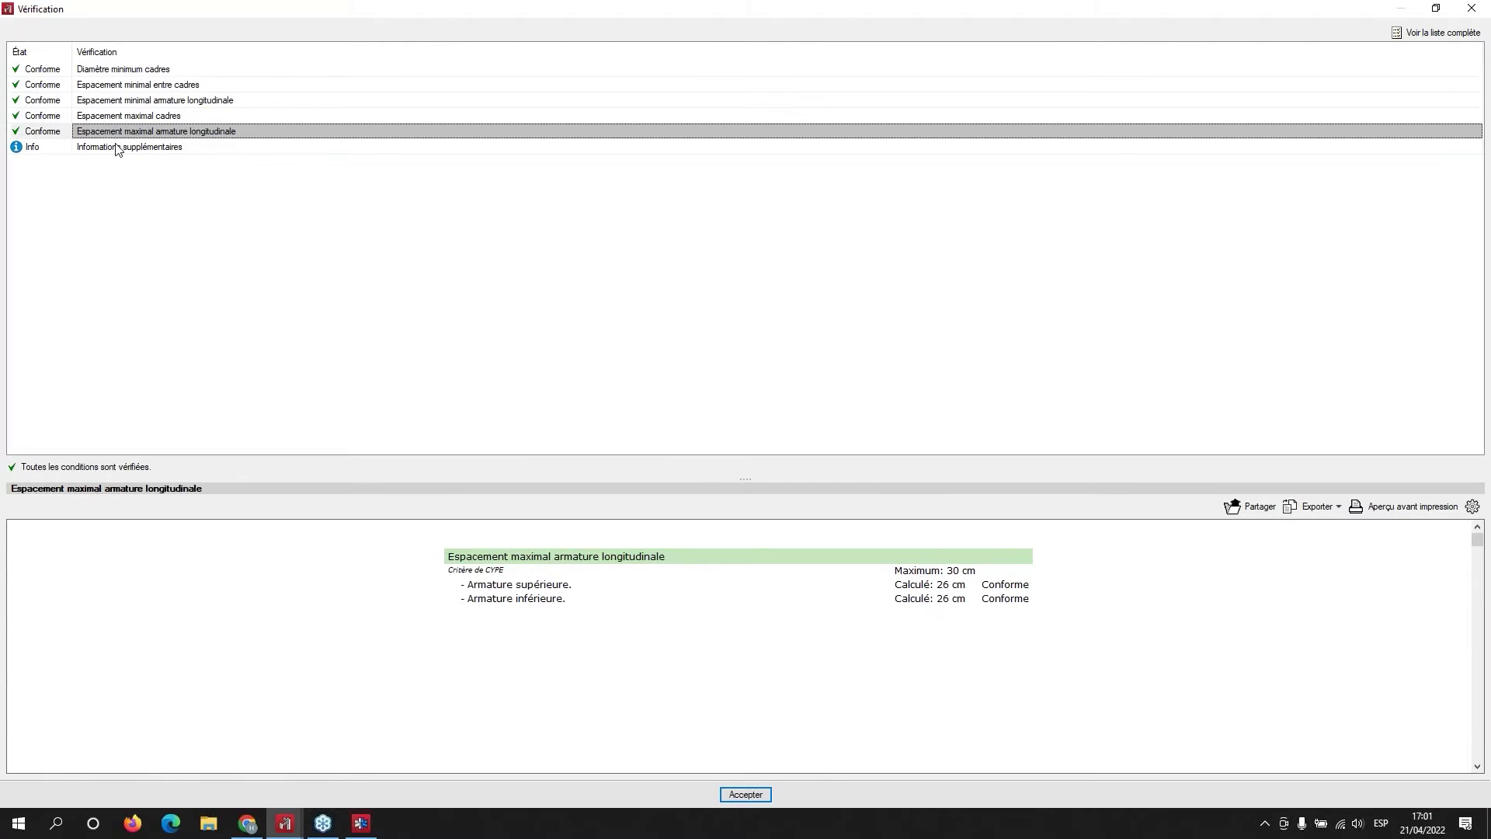
pyautogui.click(119, 149)
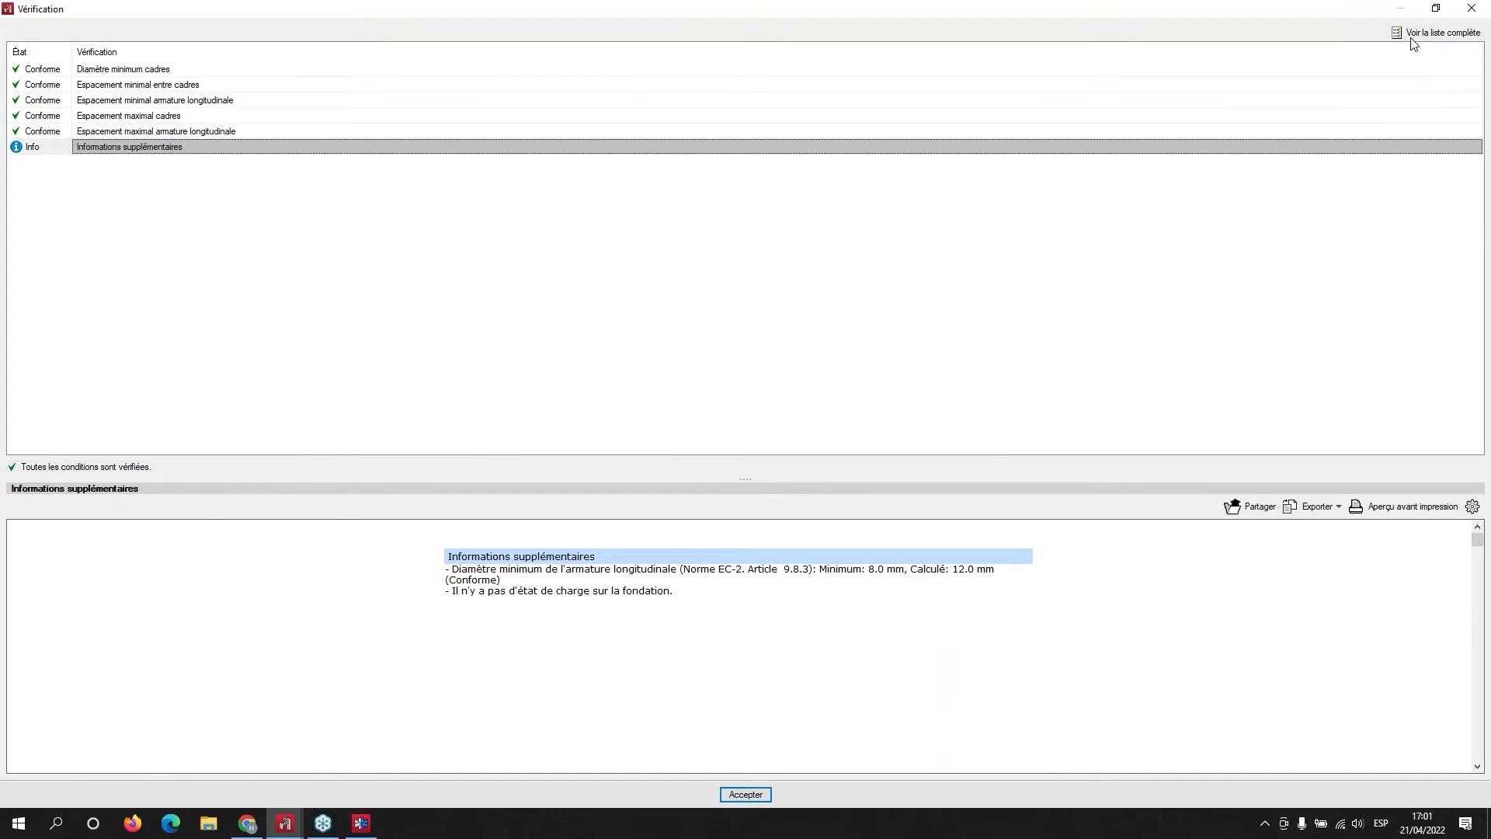
# - Consult the tie beam's complete verification list down to the supplementary information and close the verifications
pyautogui.click(1435, 33)
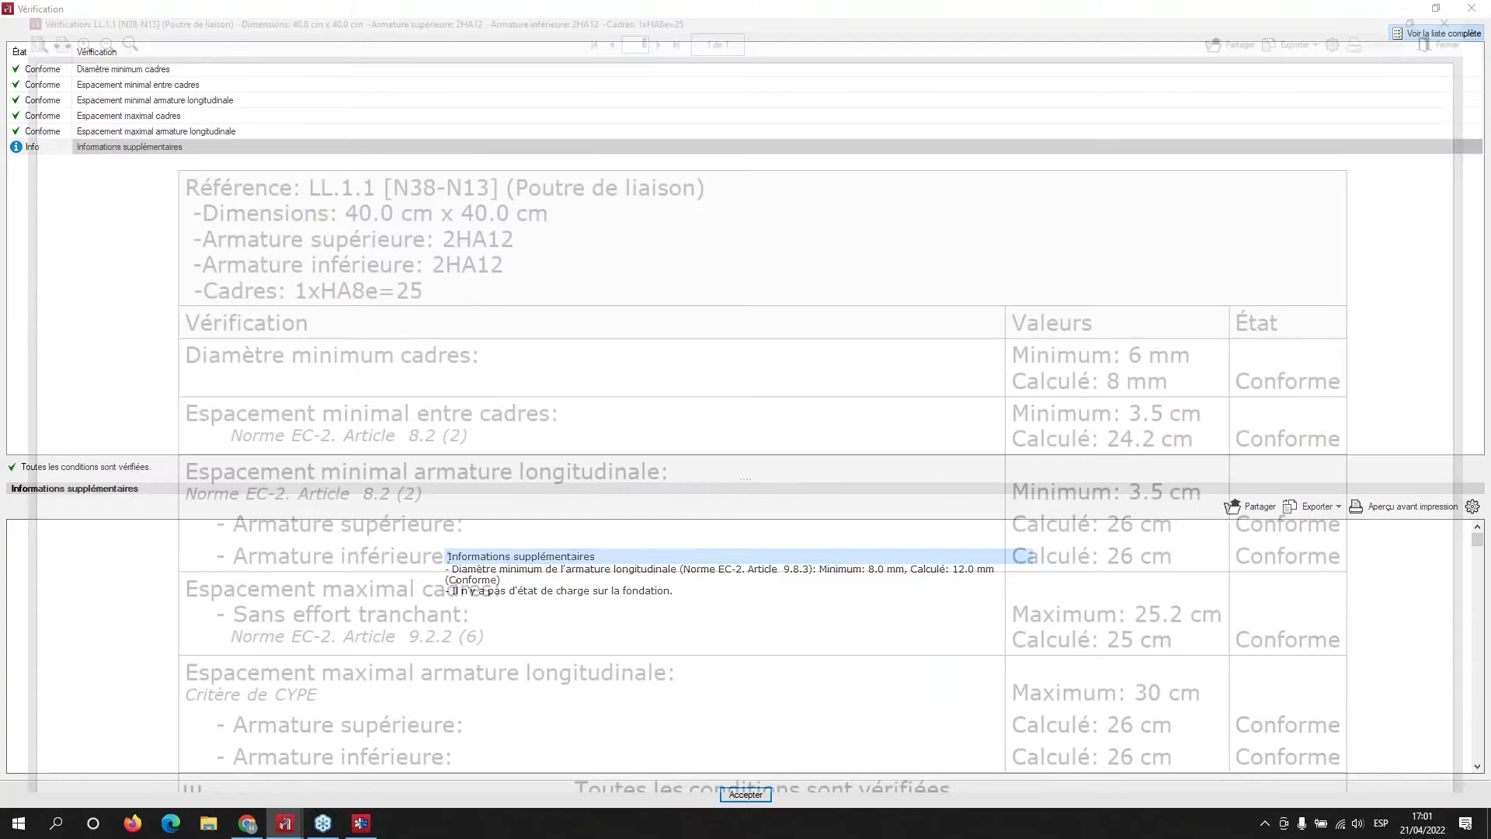
pyautogui.scroll(-7, 570, 445)
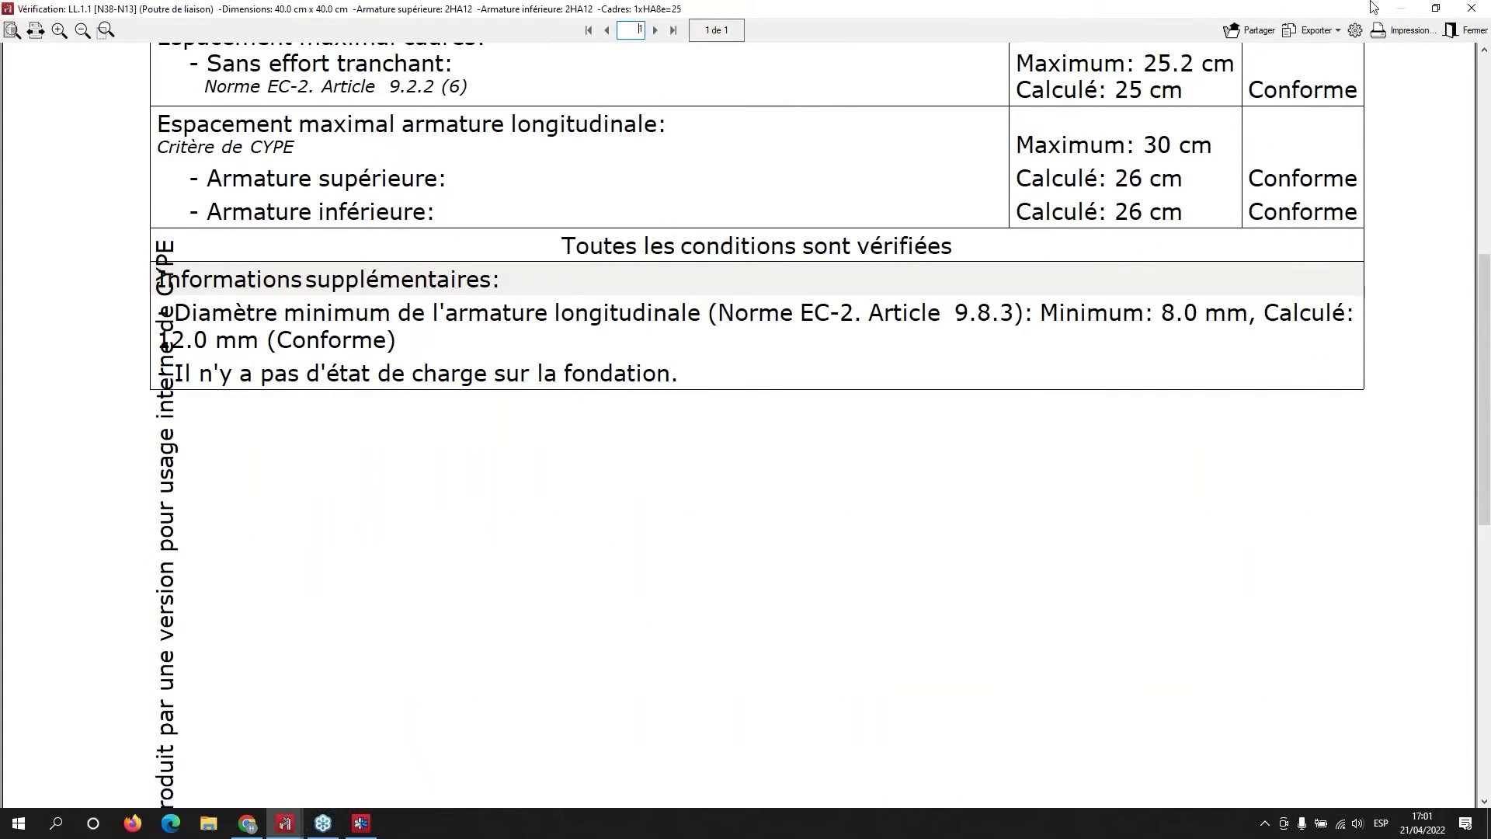
pyautogui.click(1482, 8)
pyautogui.click(1482, 9)
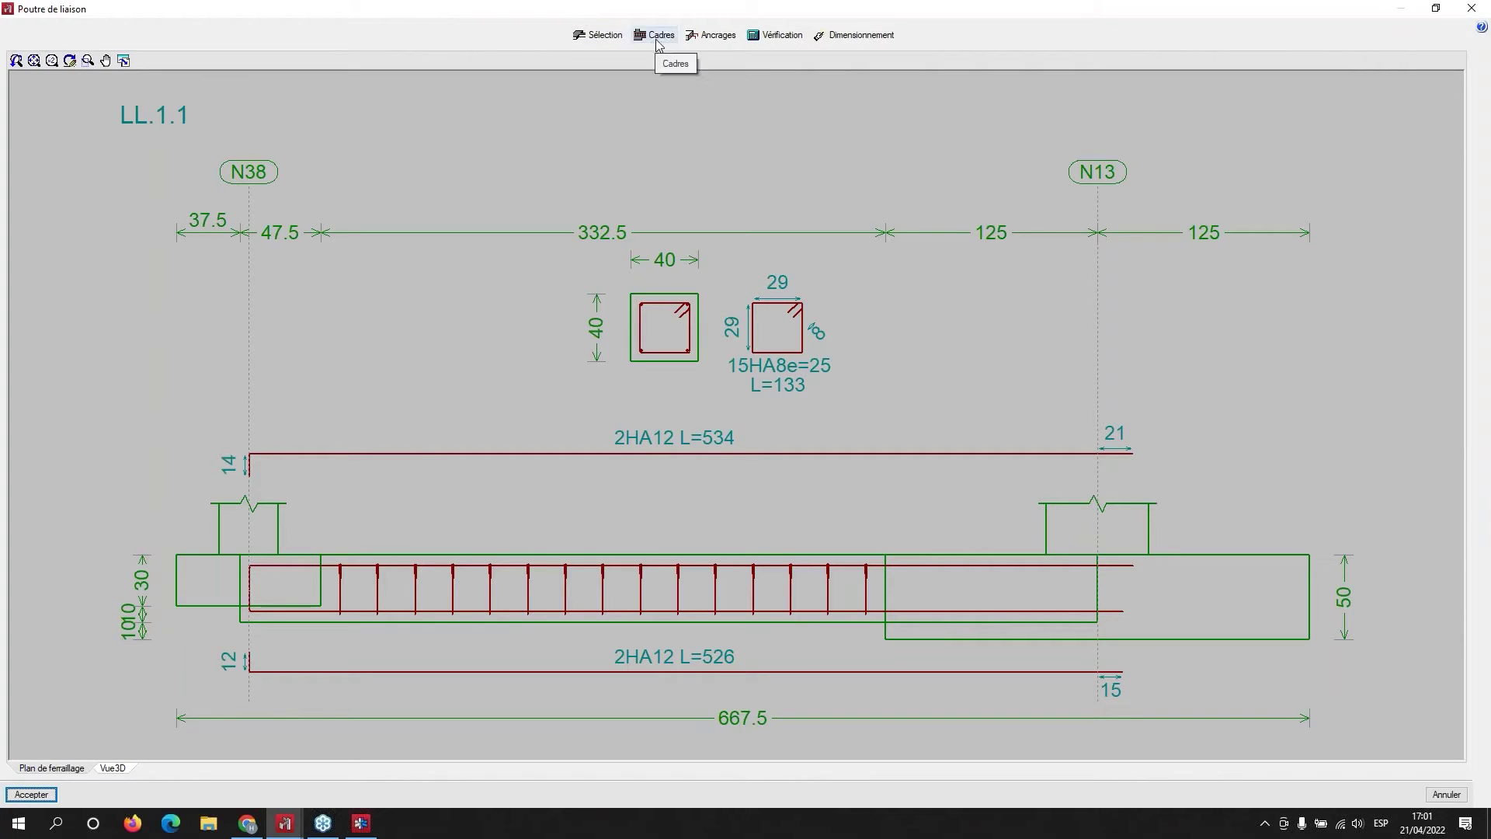
# - Browse the available tie beam types without changing LL.1.1, and close the tie beam editor
pyautogui.click(609, 41)
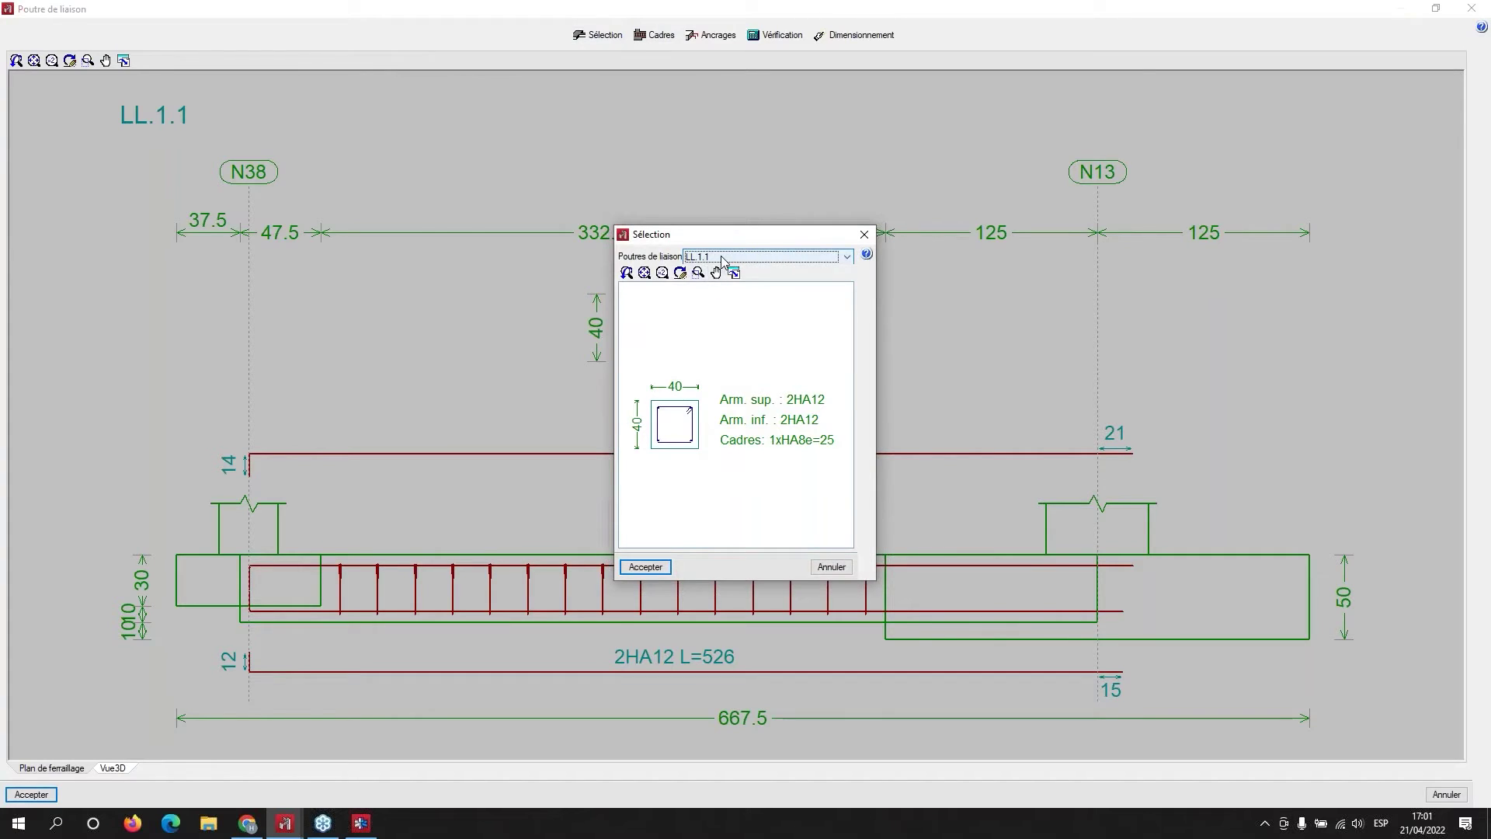
pyautogui.click(723, 260)
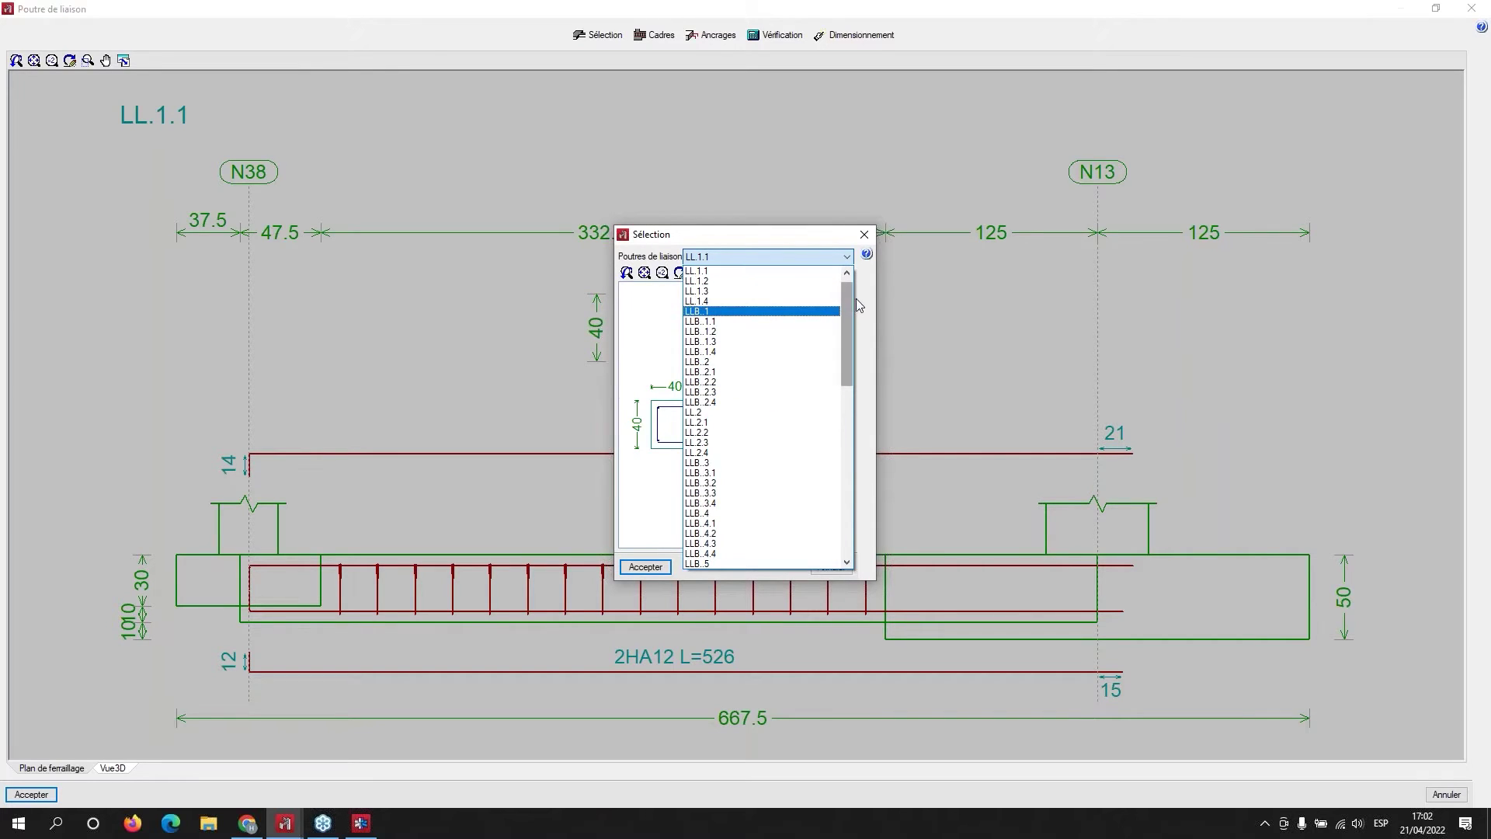
pyautogui.moveTo(847, 308); pyautogui.dragTo(846, 510)
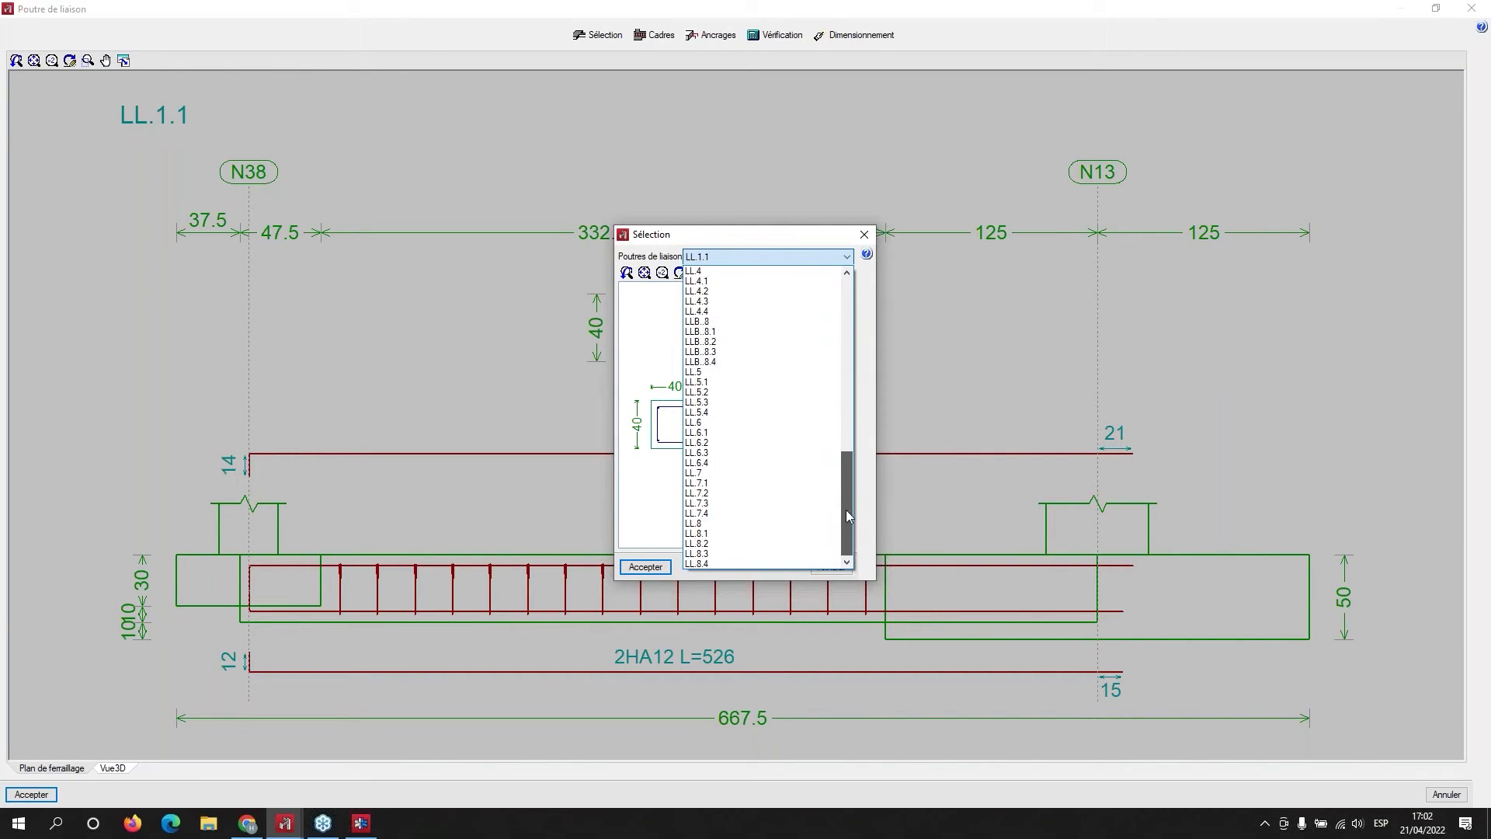
pyautogui.click(798, 238)
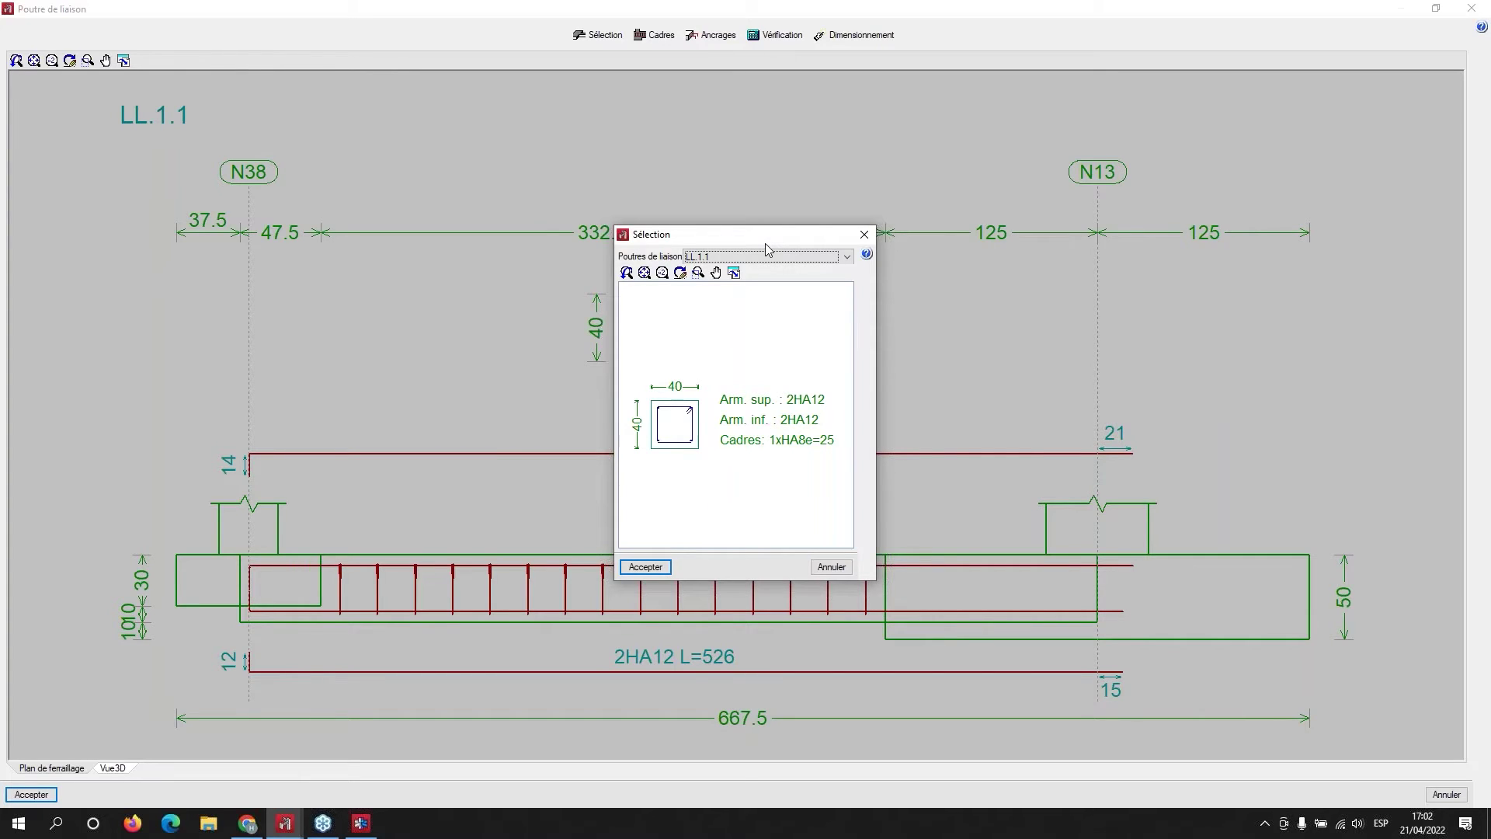
pyautogui.click(864, 233)
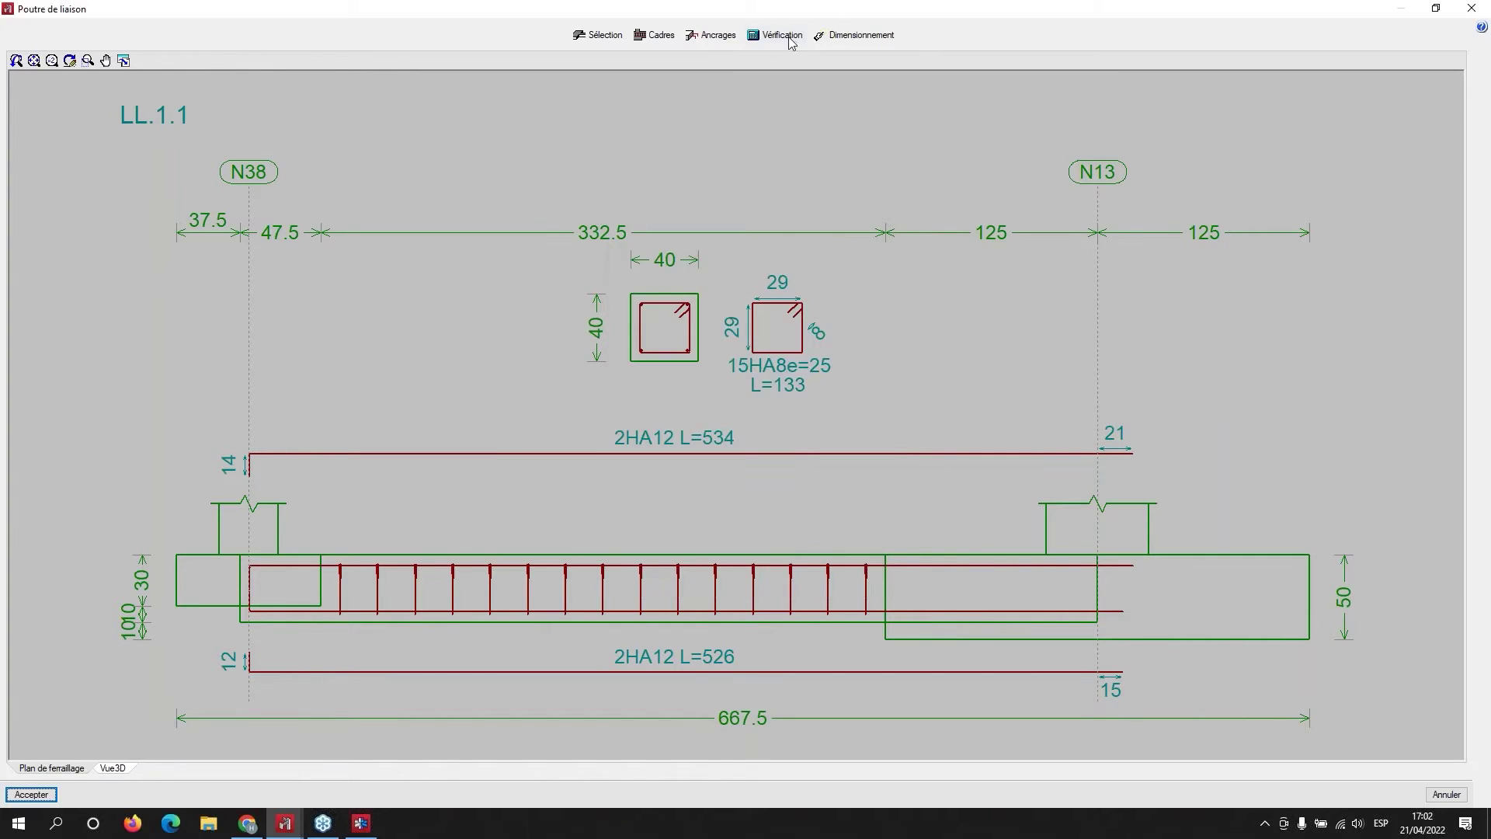
pyautogui.click(1472, 8)
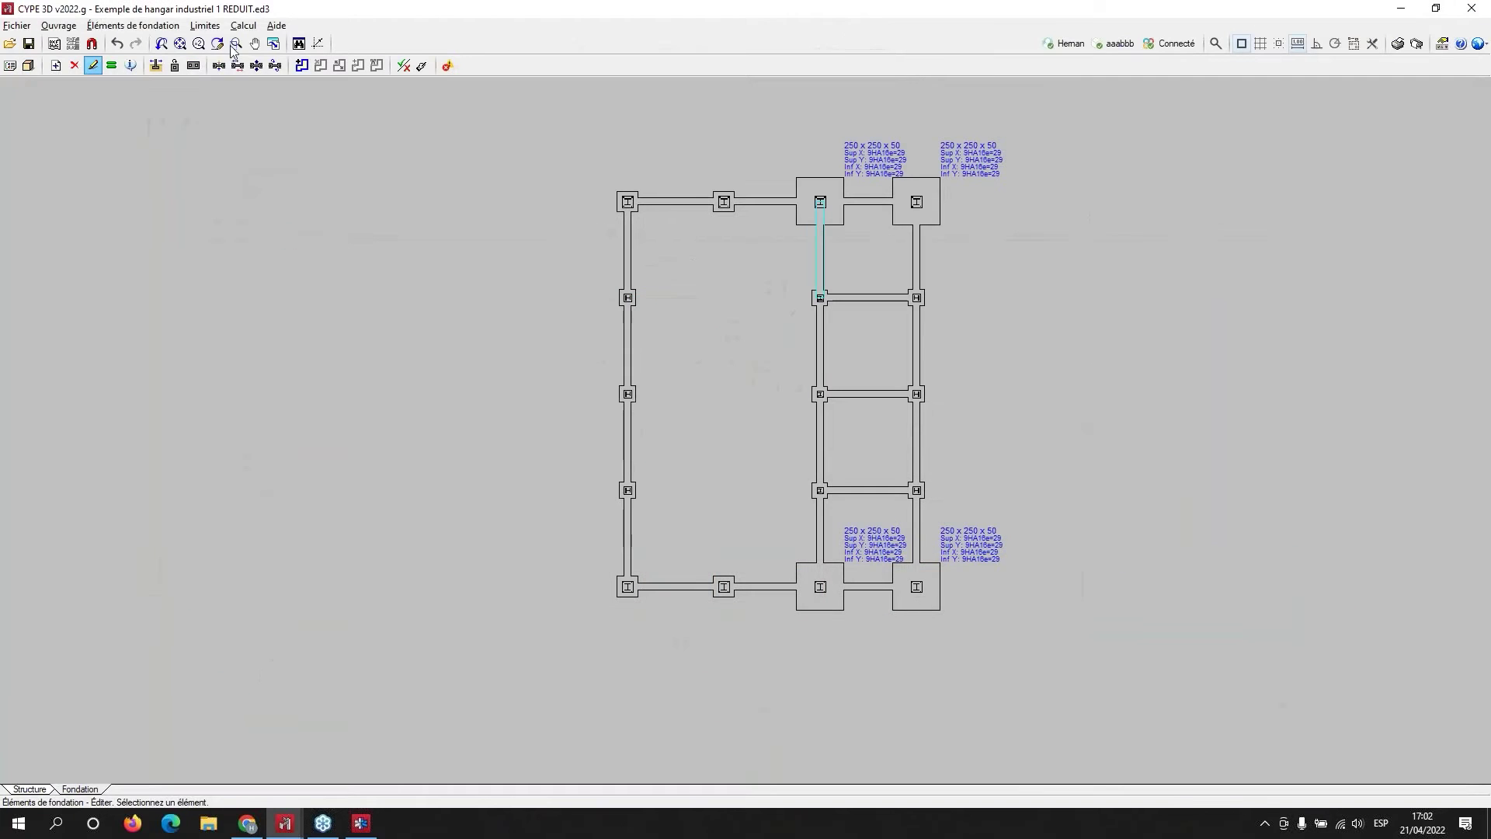
# - Open the isolated footing at N13 for editing and view its reinforcement drawing full screen
pyautogui.click(133, 25)
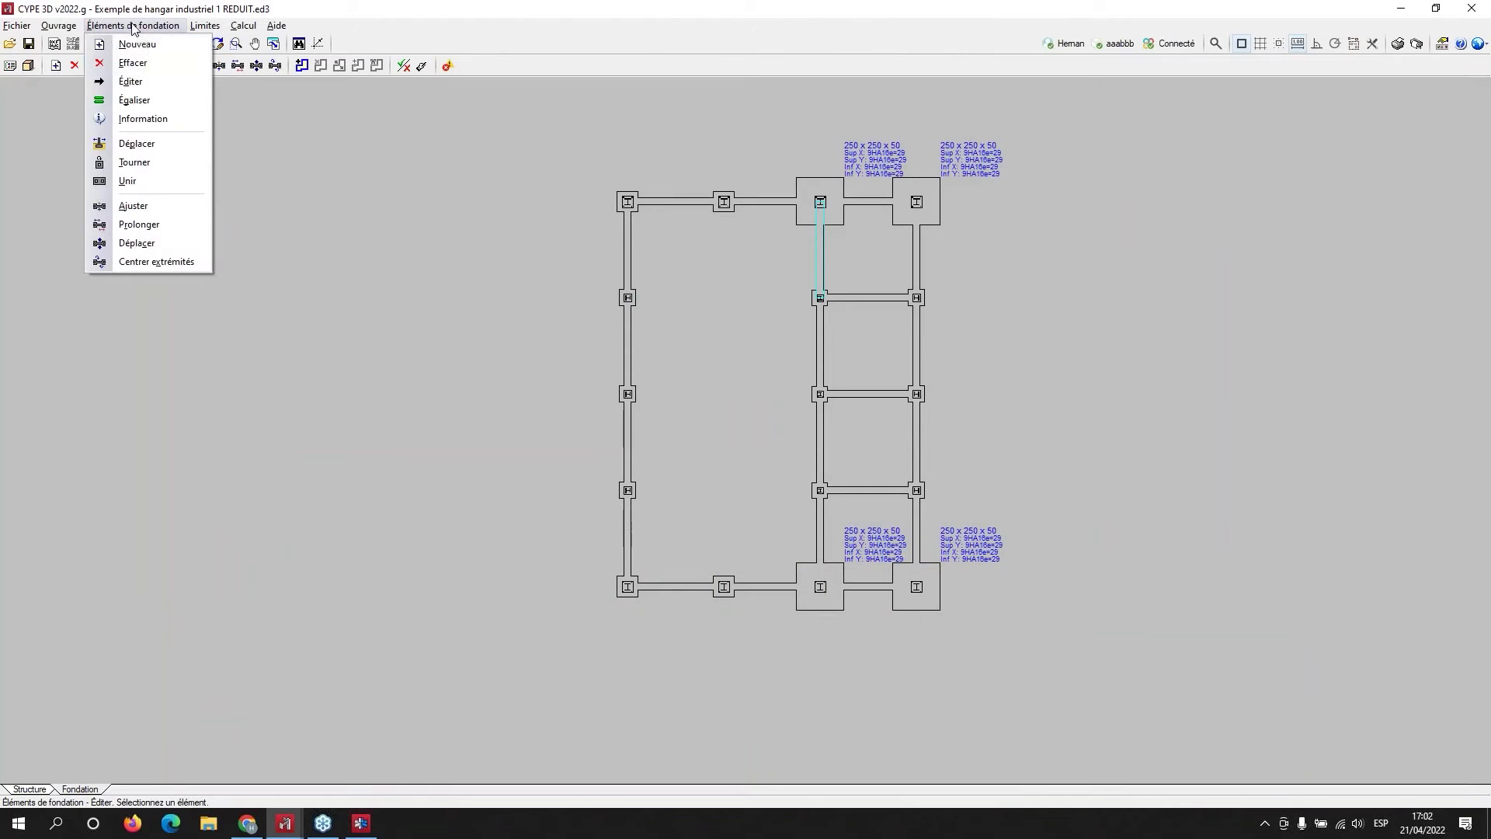
pyautogui.click(137, 82)
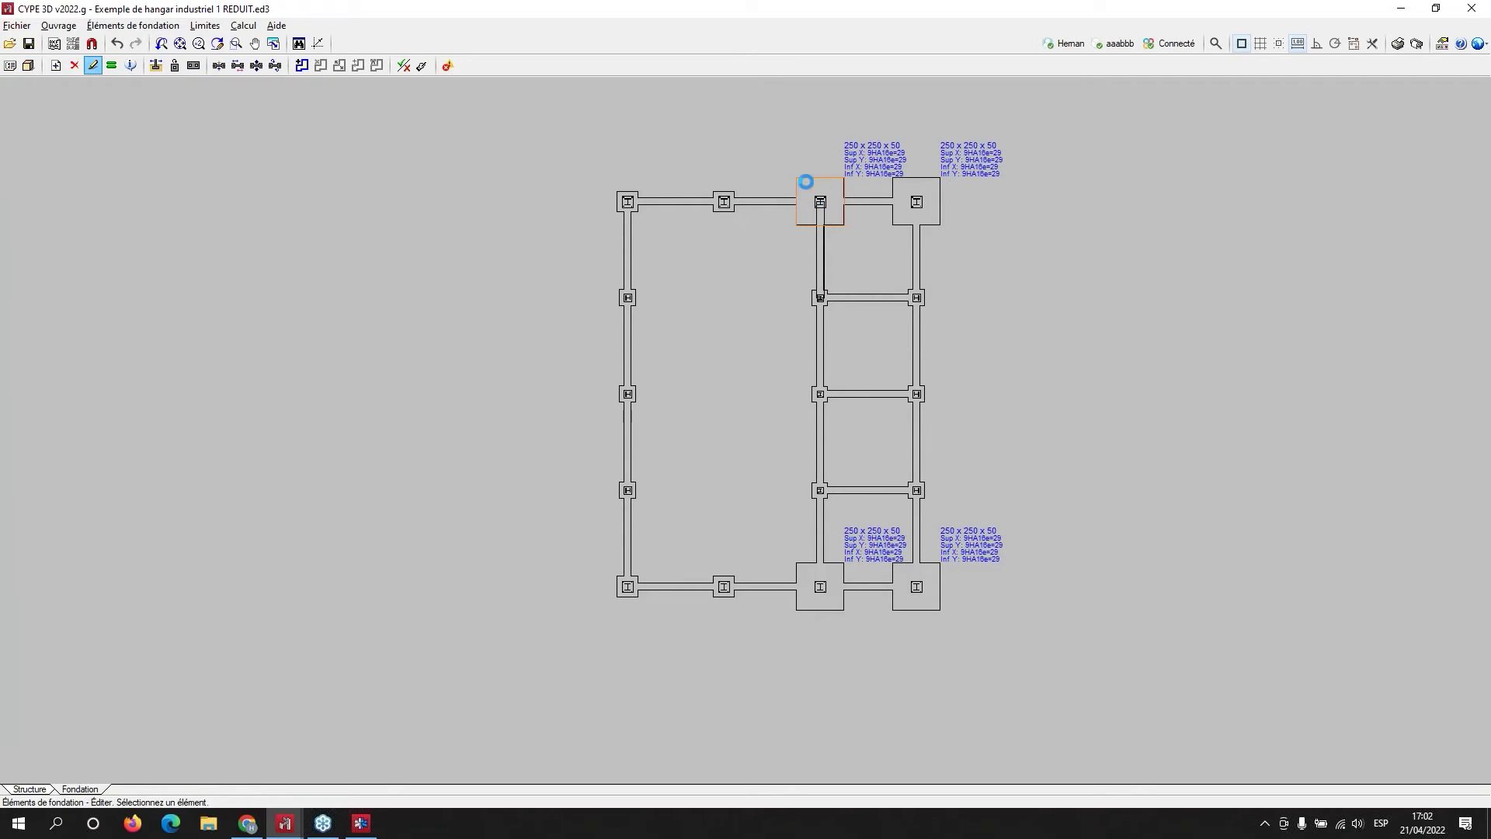
pyautogui.click(807, 187)
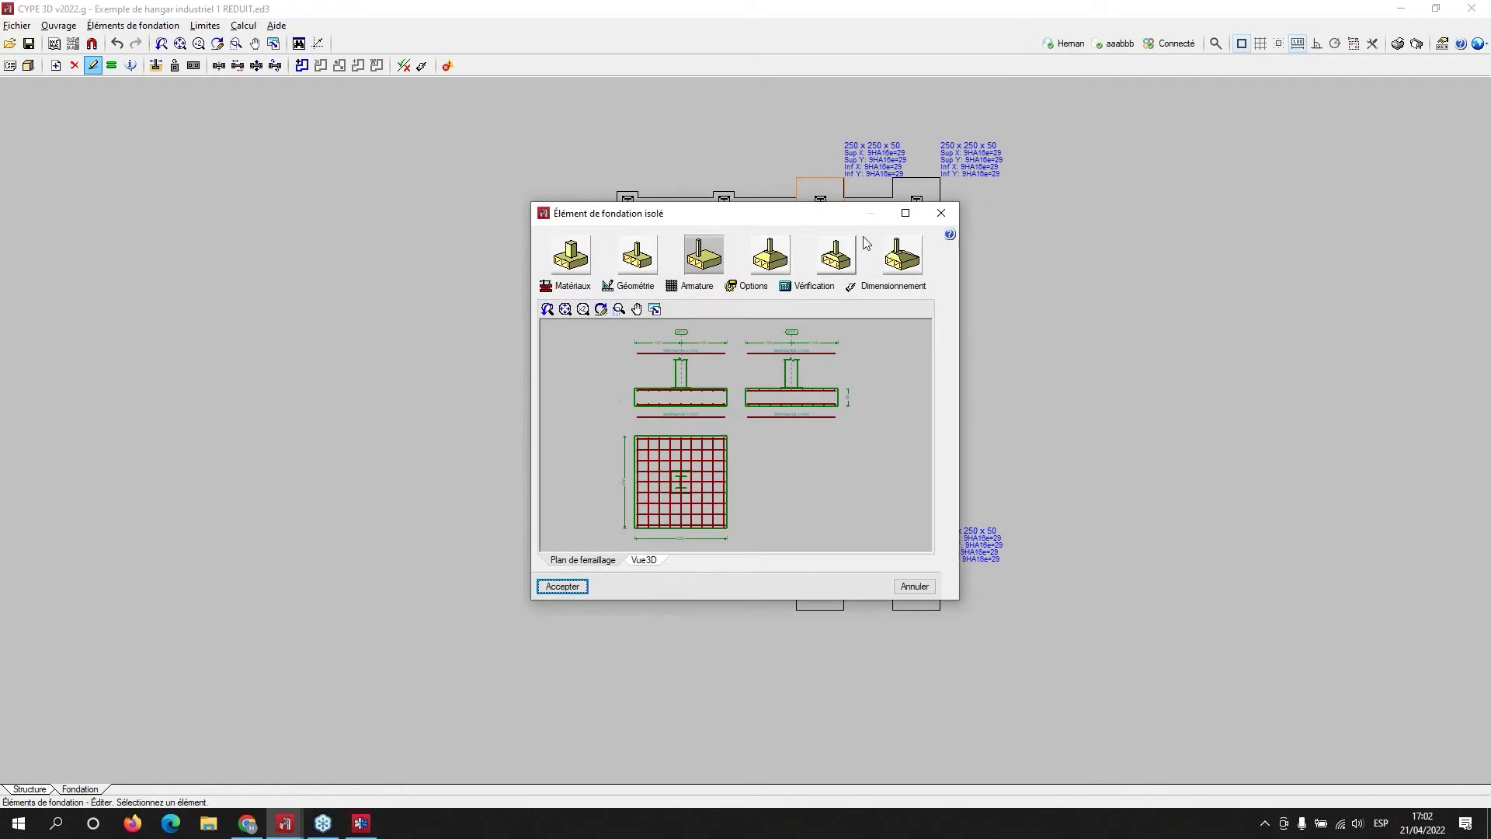
pyautogui.click(906, 213)
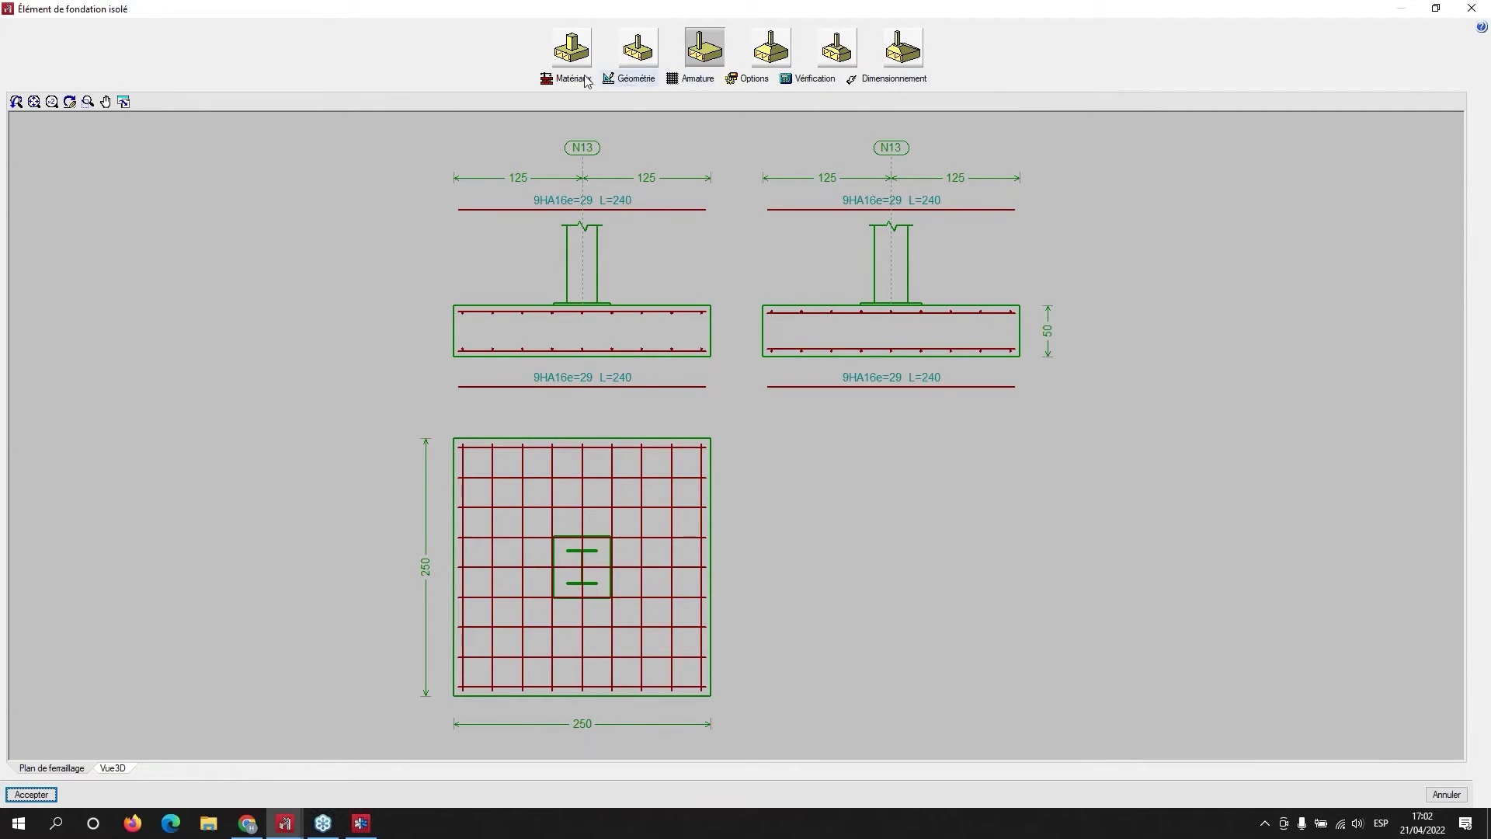
# - Inspect the geometry and reinforcement settings of the isolated footing, leaving both unchanged
pyautogui.click(630, 85)
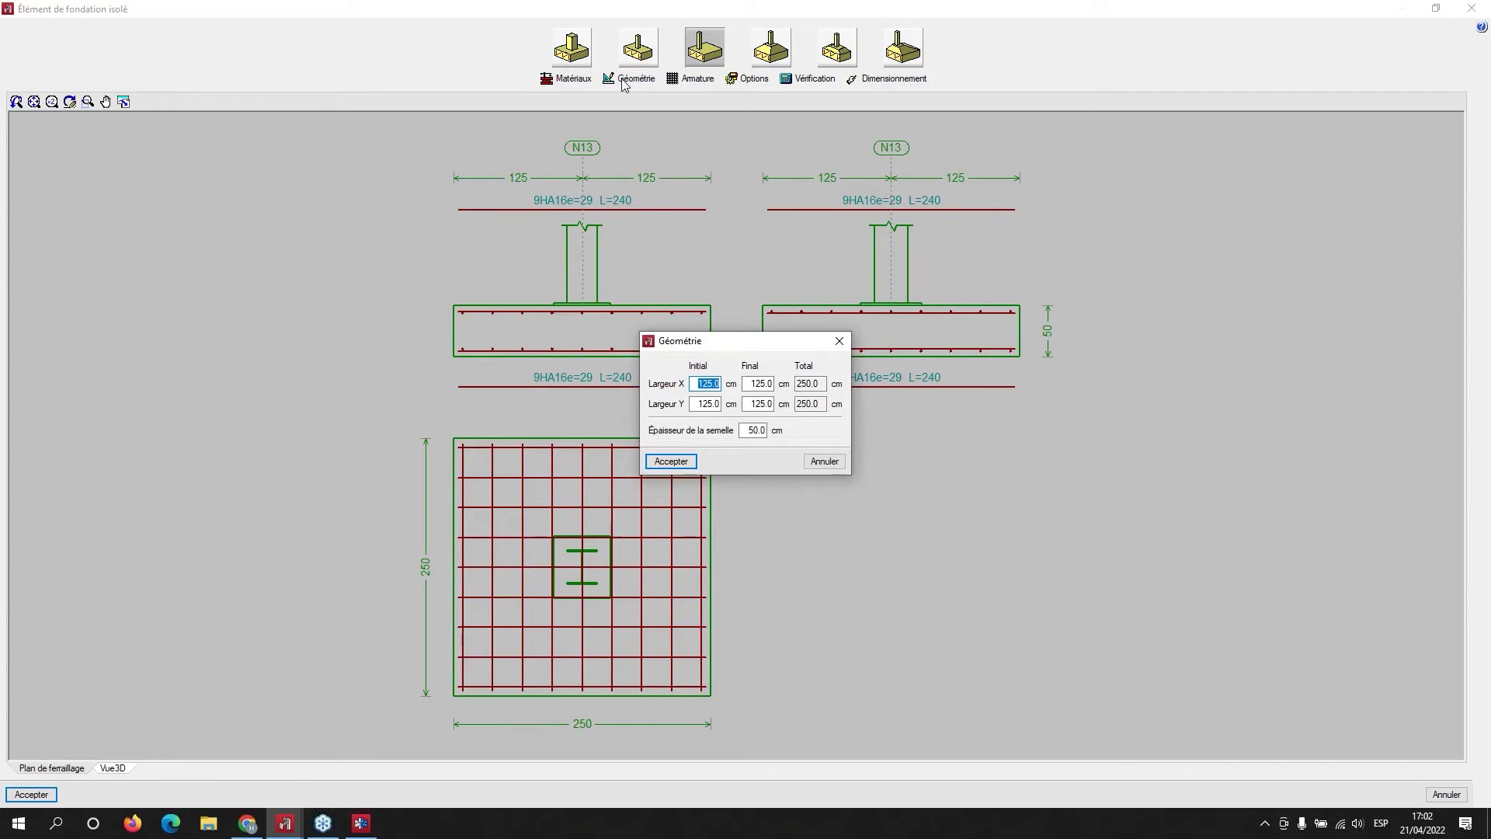
pyautogui.click(844, 344)
pyautogui.click(695, 78)
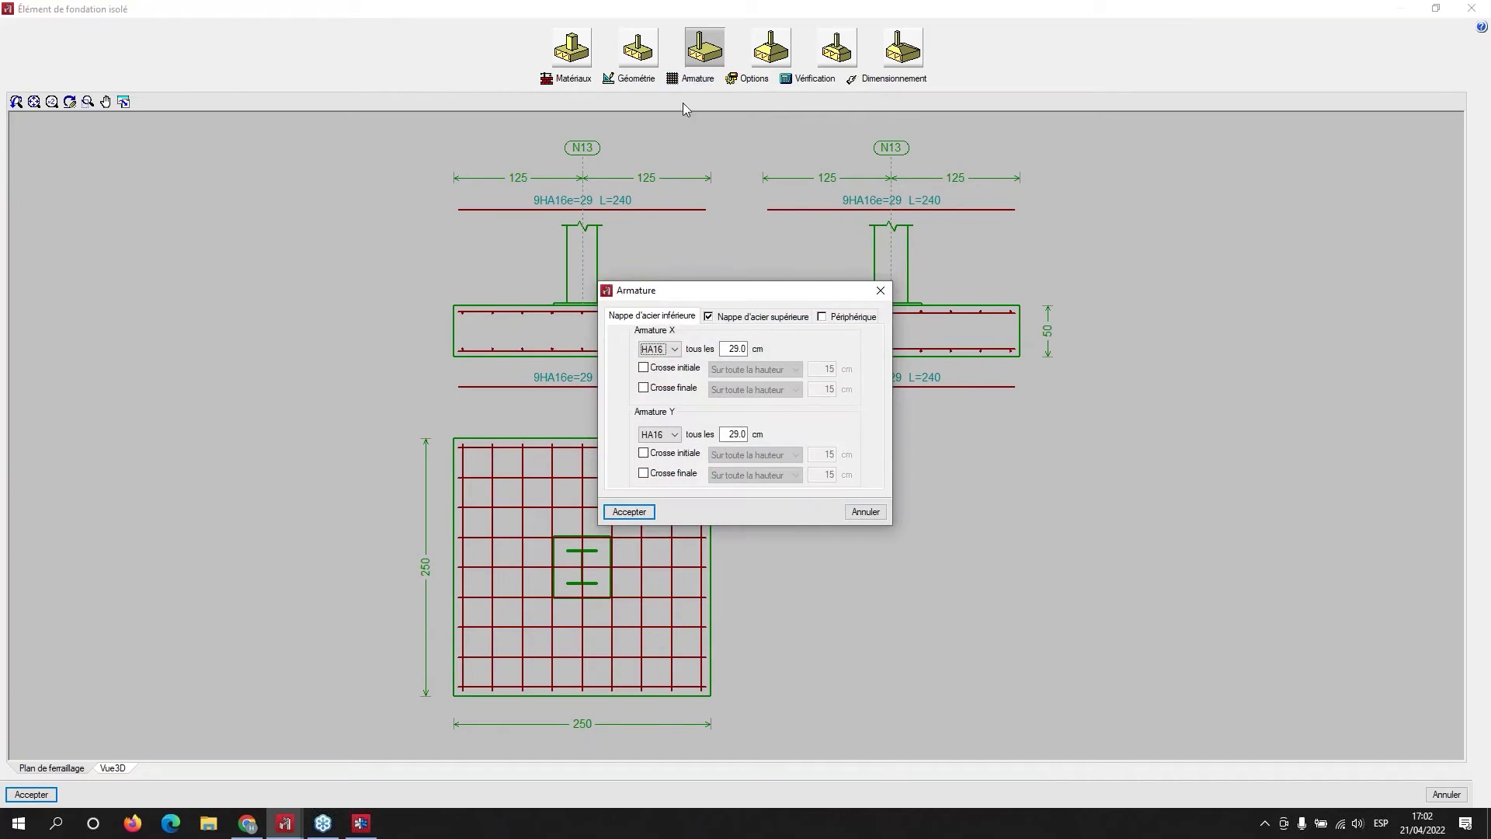
pyautogui.click(878, 291)
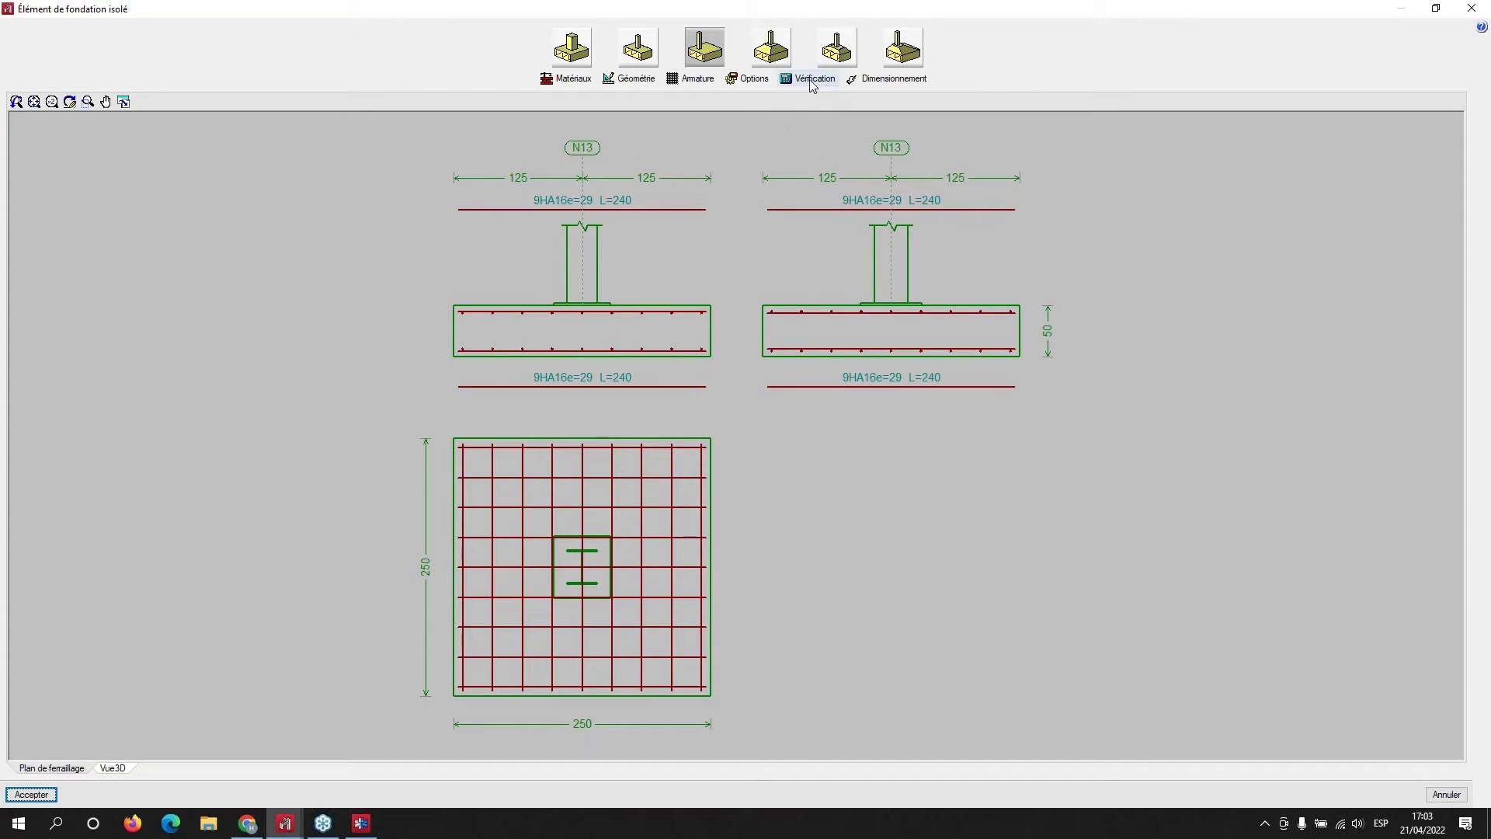
# - Consult the available sizing types for the N13 footing without applying one, and open the footing's verifications
pyautogui.click(887, 78)
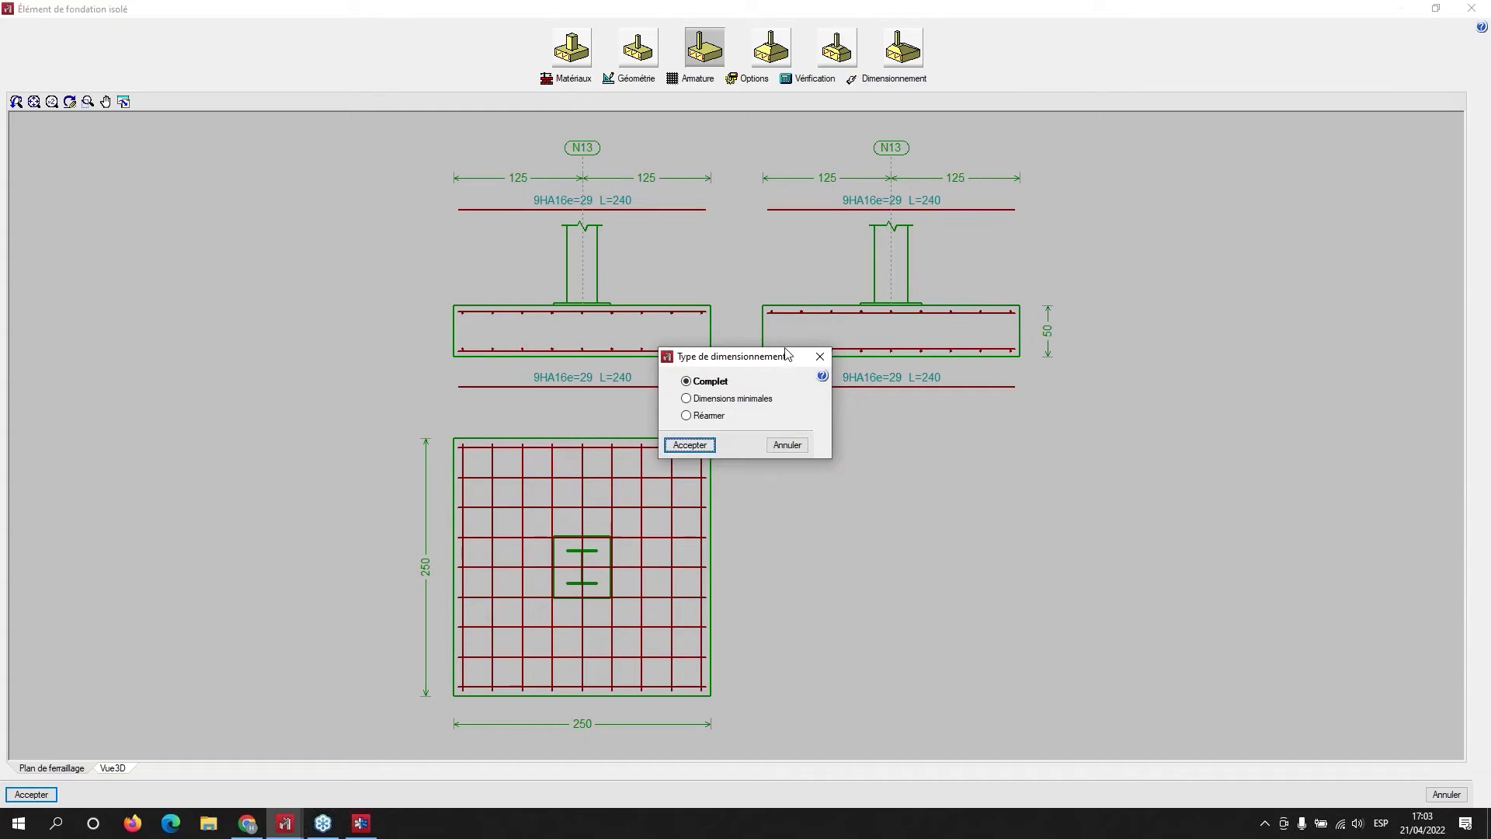
pyautogui.click(820, 358)
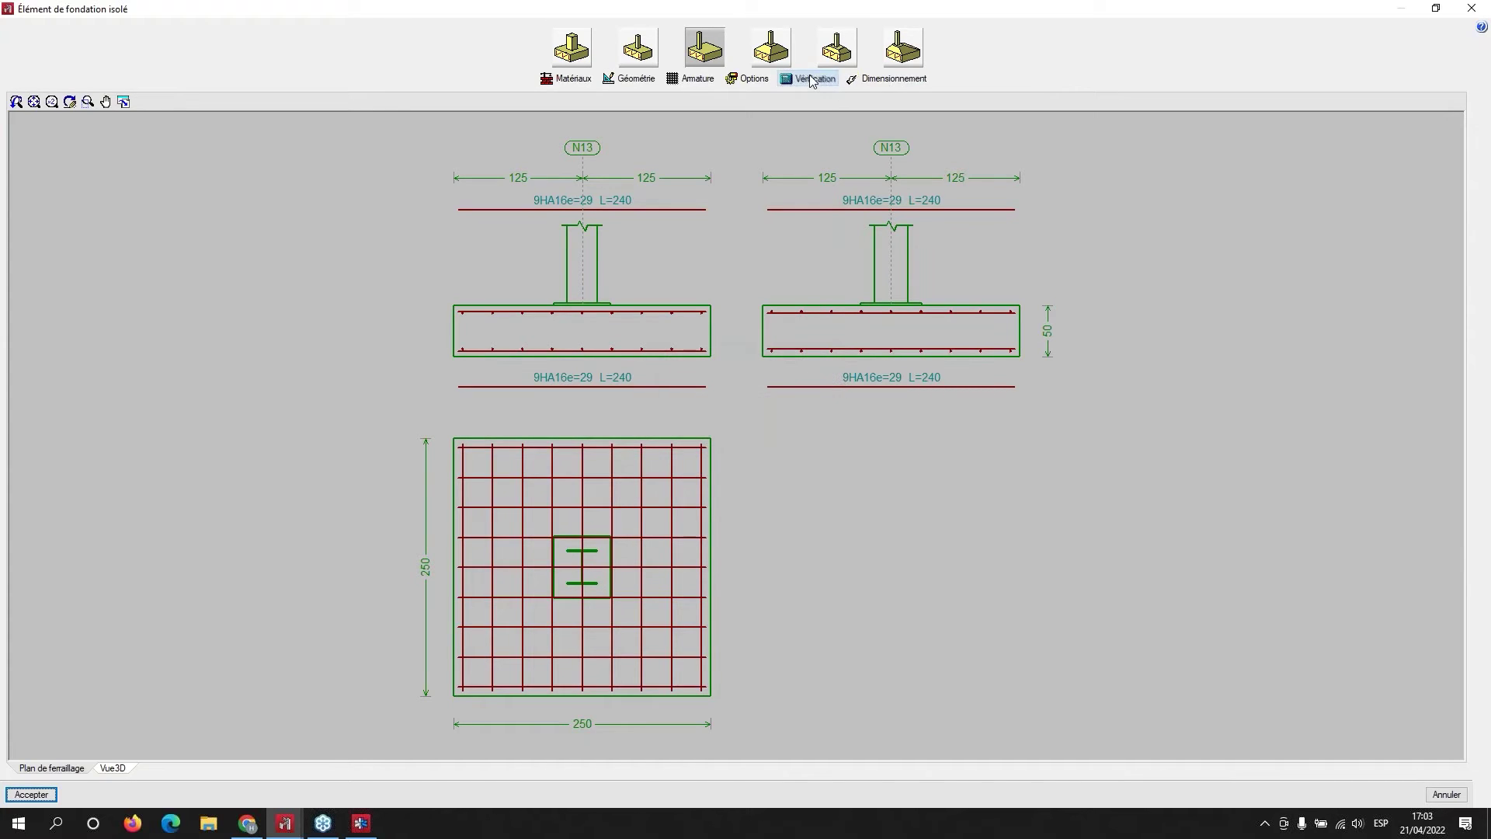
pyautogui.click(809, 82)
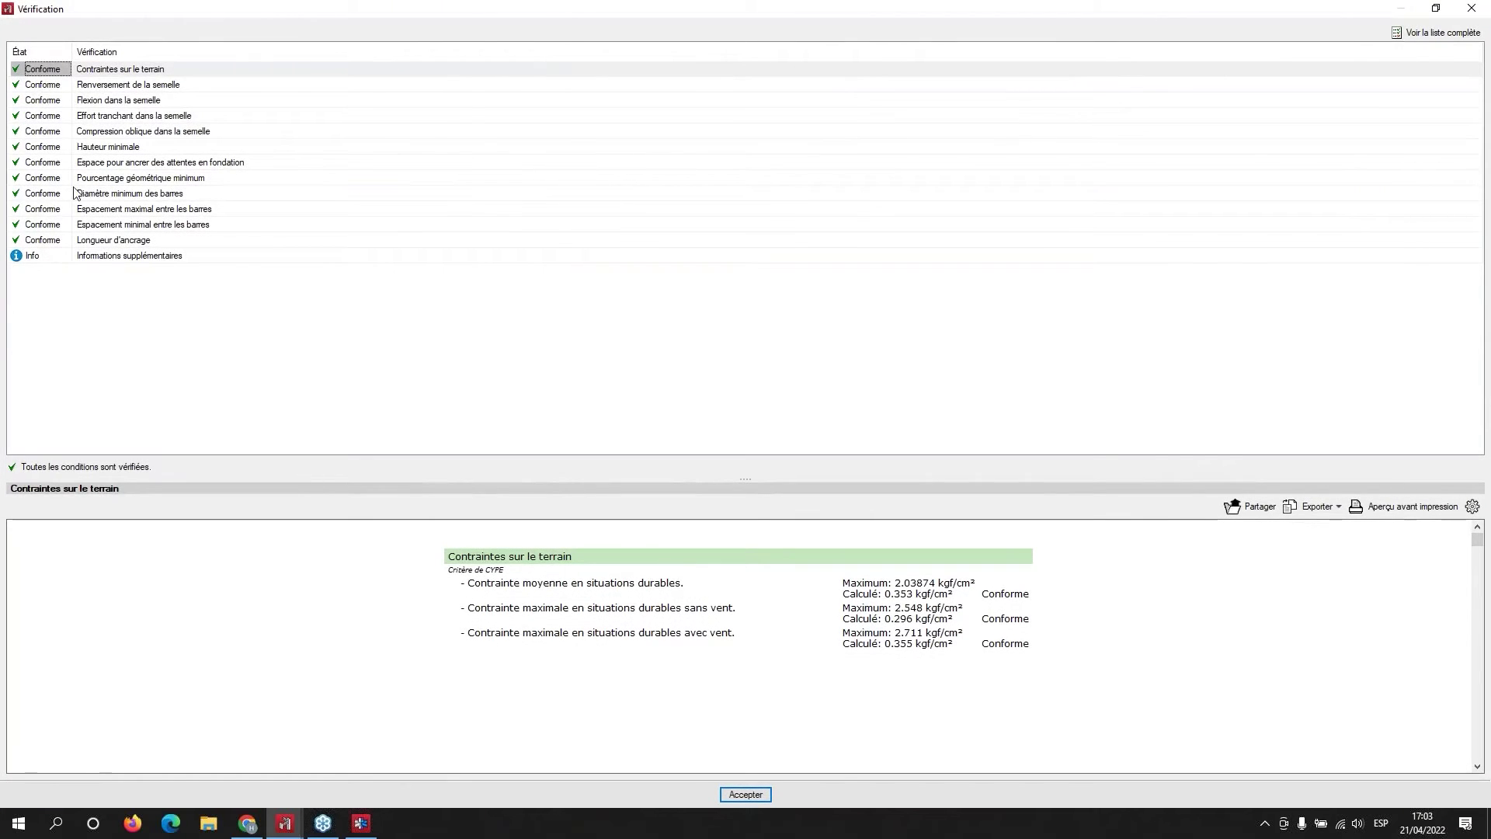
# - Consult the N13 footing's complete verification list down to the supplementary information and close the verifications
pyautogui.click(1421, 33)
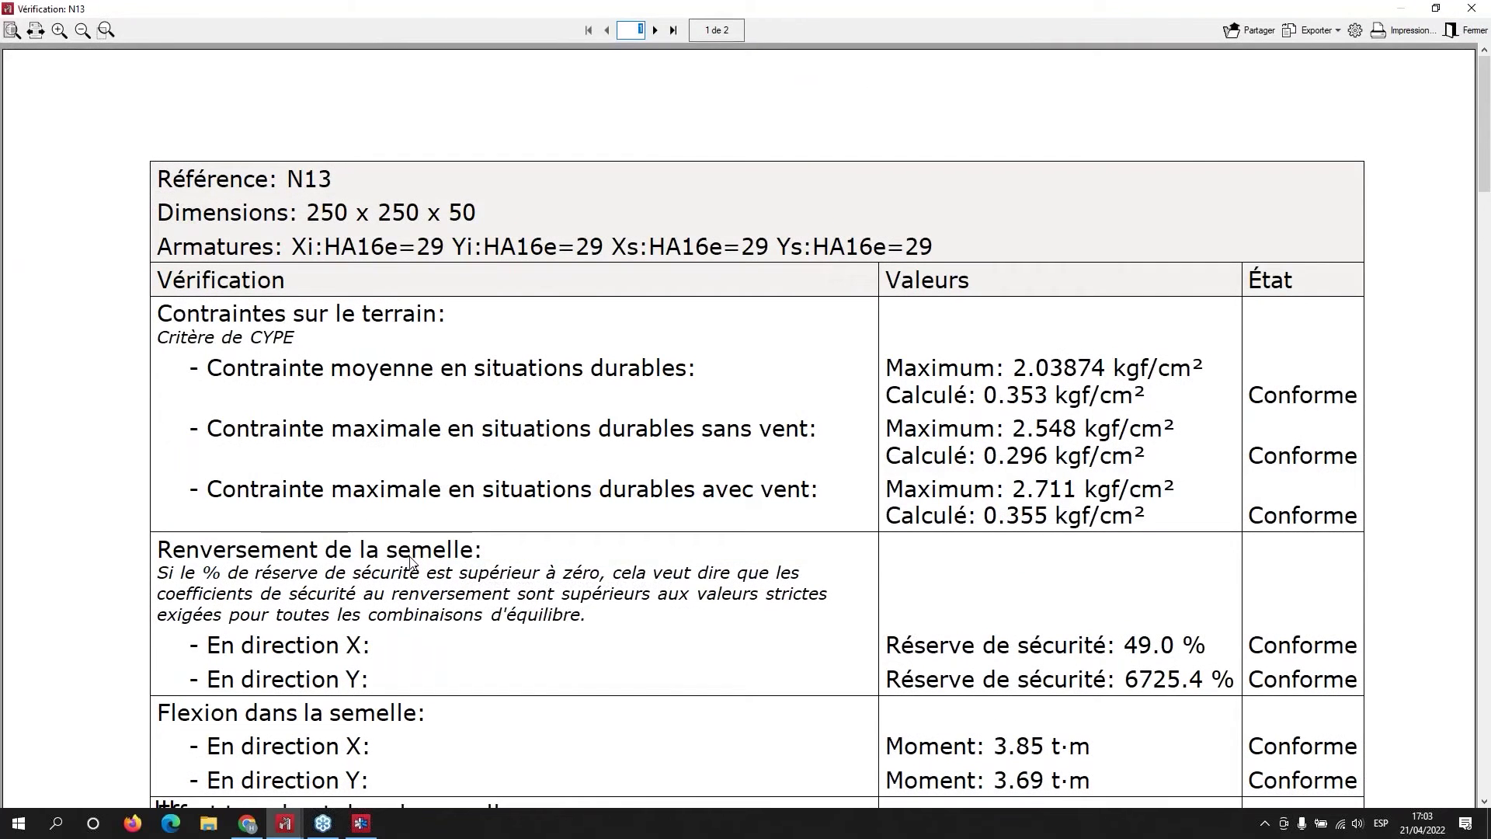
pyautogui.scroll(-3, 412, 560)
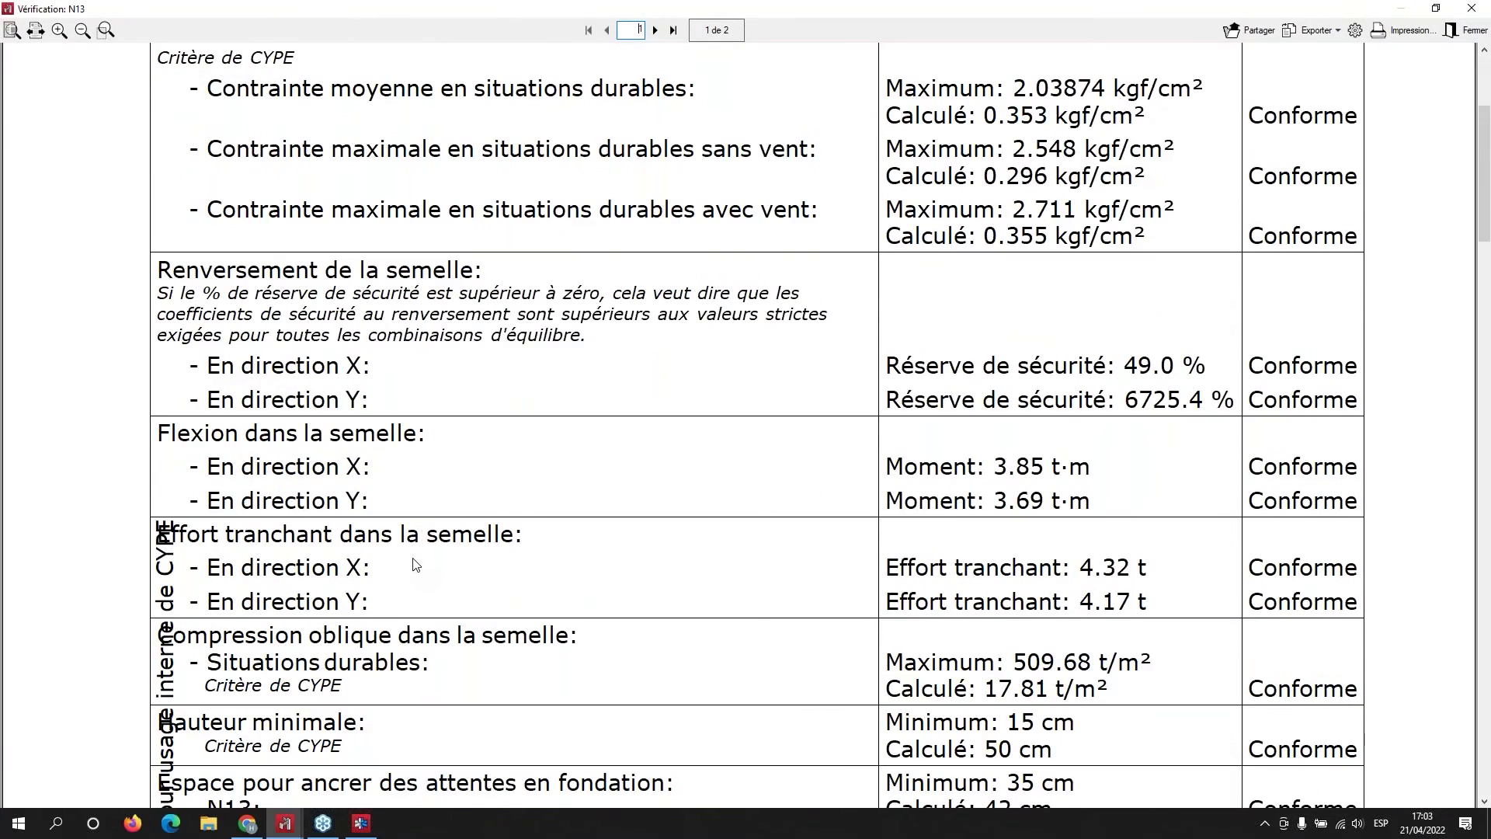
pyautogui.scroll(-4, 415, 565)
pyautogui.scroll(-8, 414, 561)
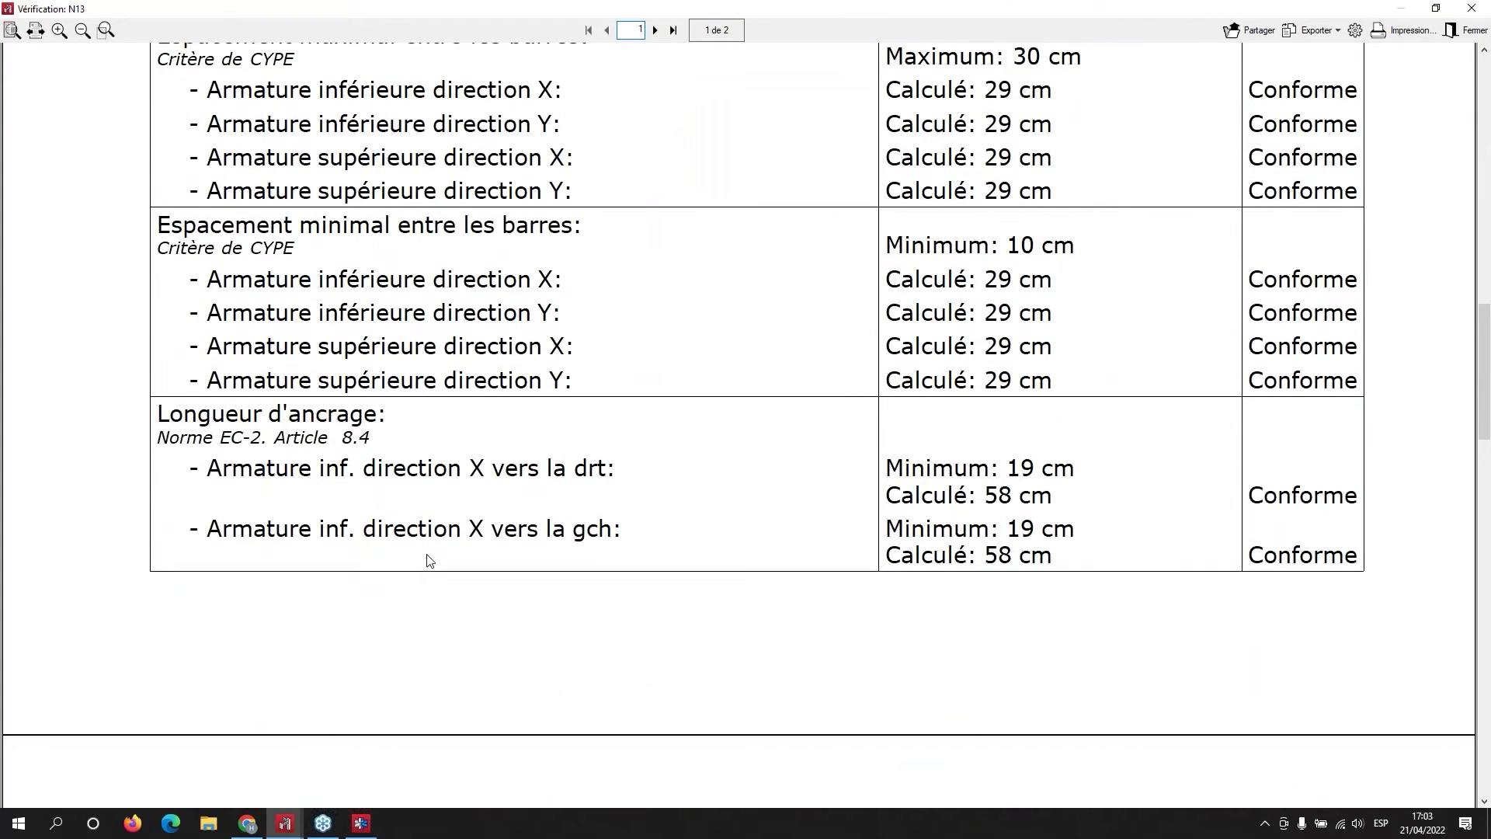
pyautogui.scroll(-7, 423, 561)
pyautogui.scroll(-4, 429, 562)
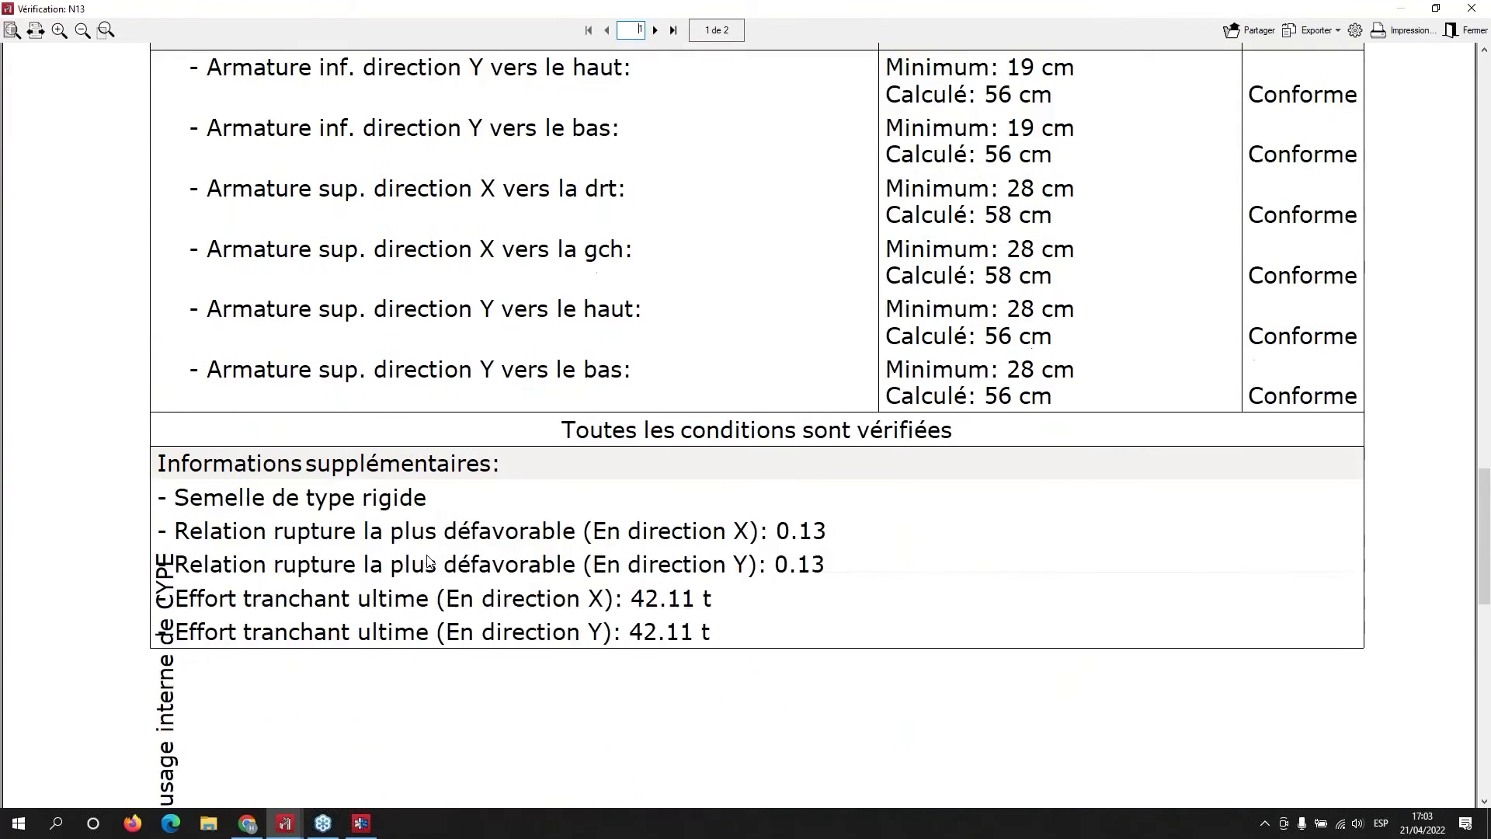
pyautogui.click(1474, 11)
pyautogui.click(1474, 11)
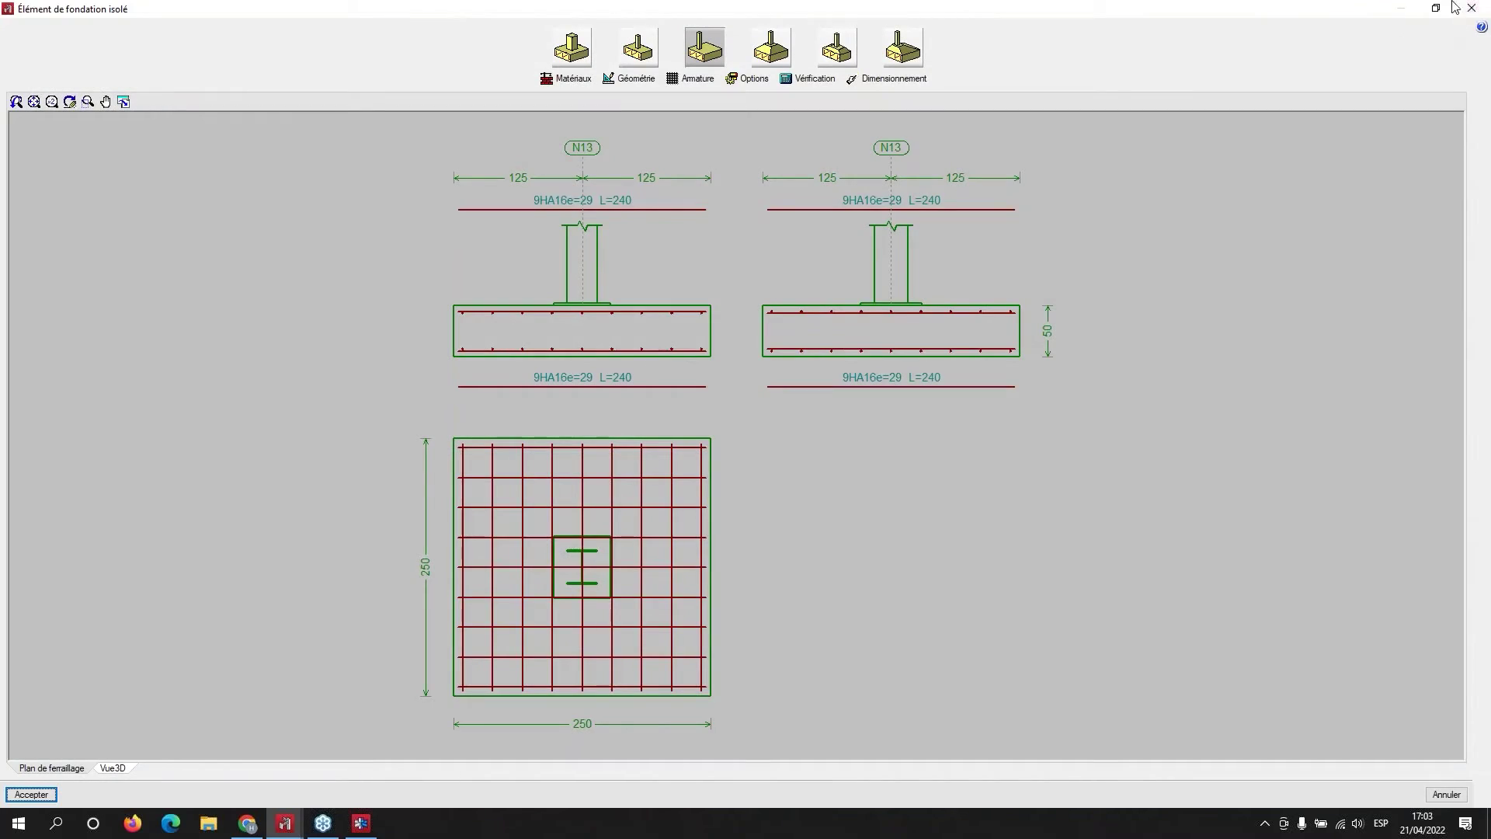
# - Close the isolated footing editor and return to the 3D structure view, keeping the project open
pyautogui.click(1474, 11)
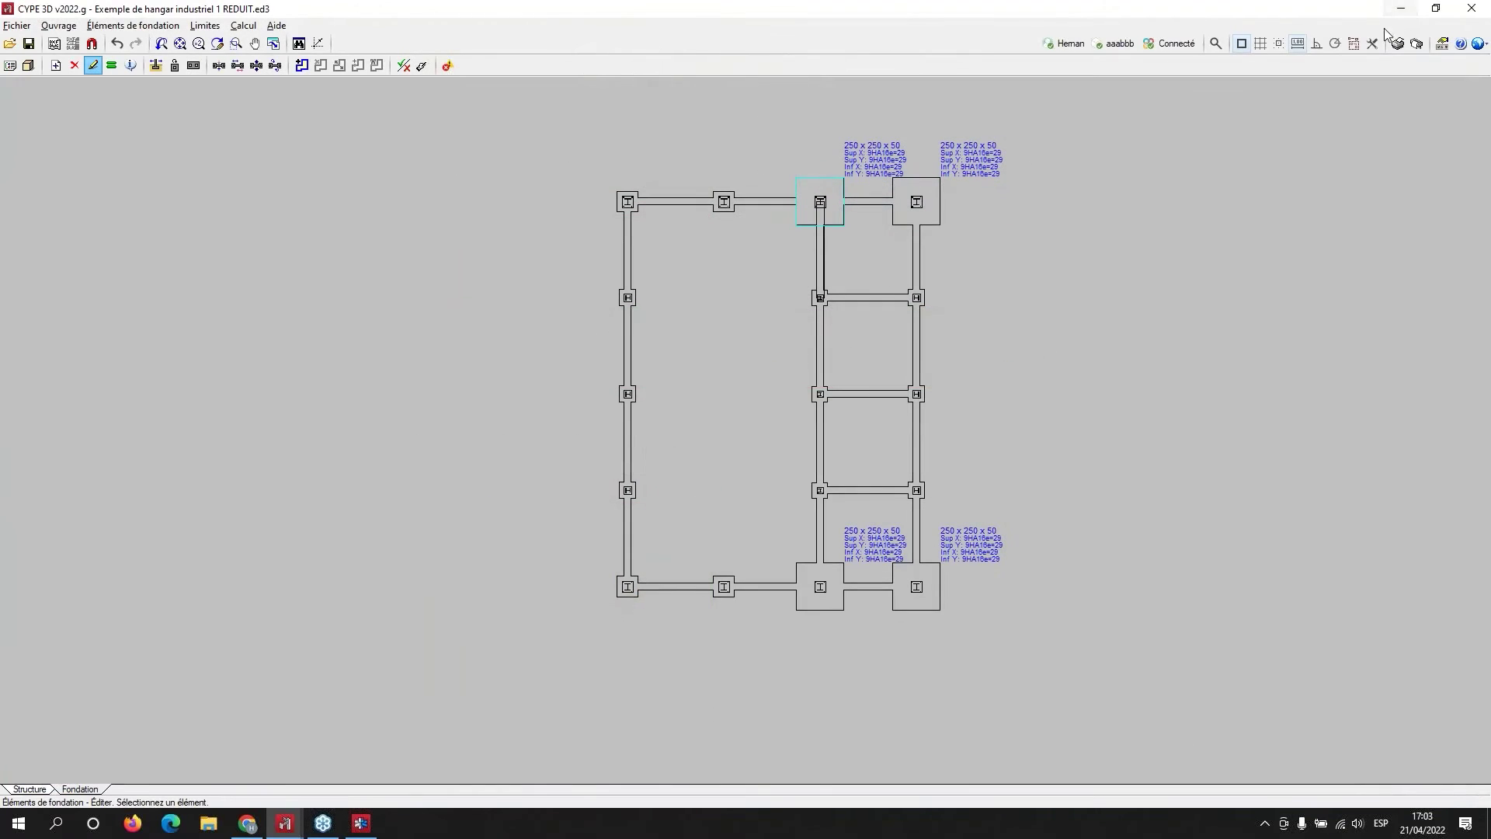
pyautogui.click(1473, 9)
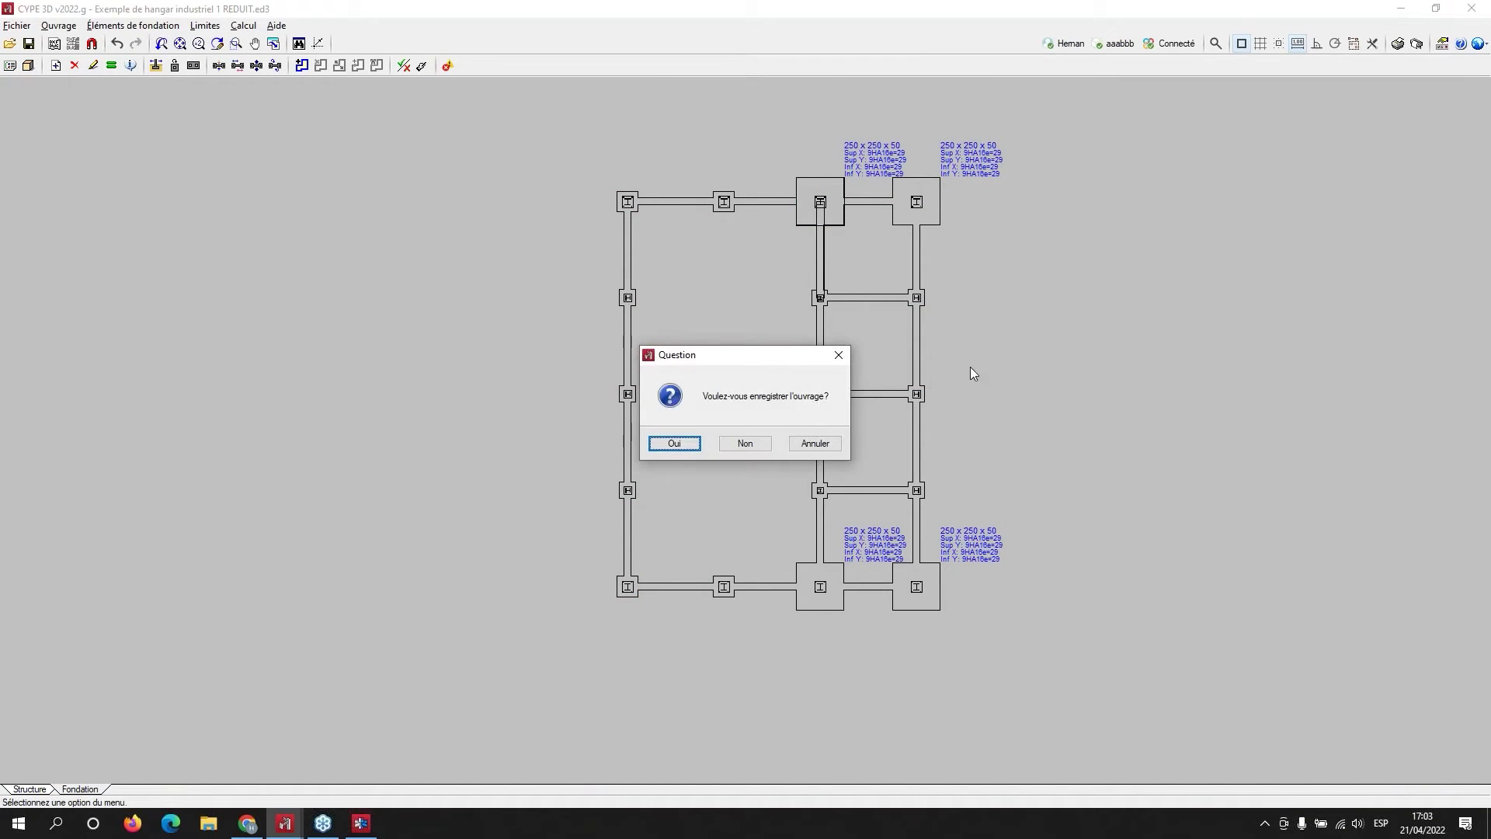
pyautogui.click(839, 356)
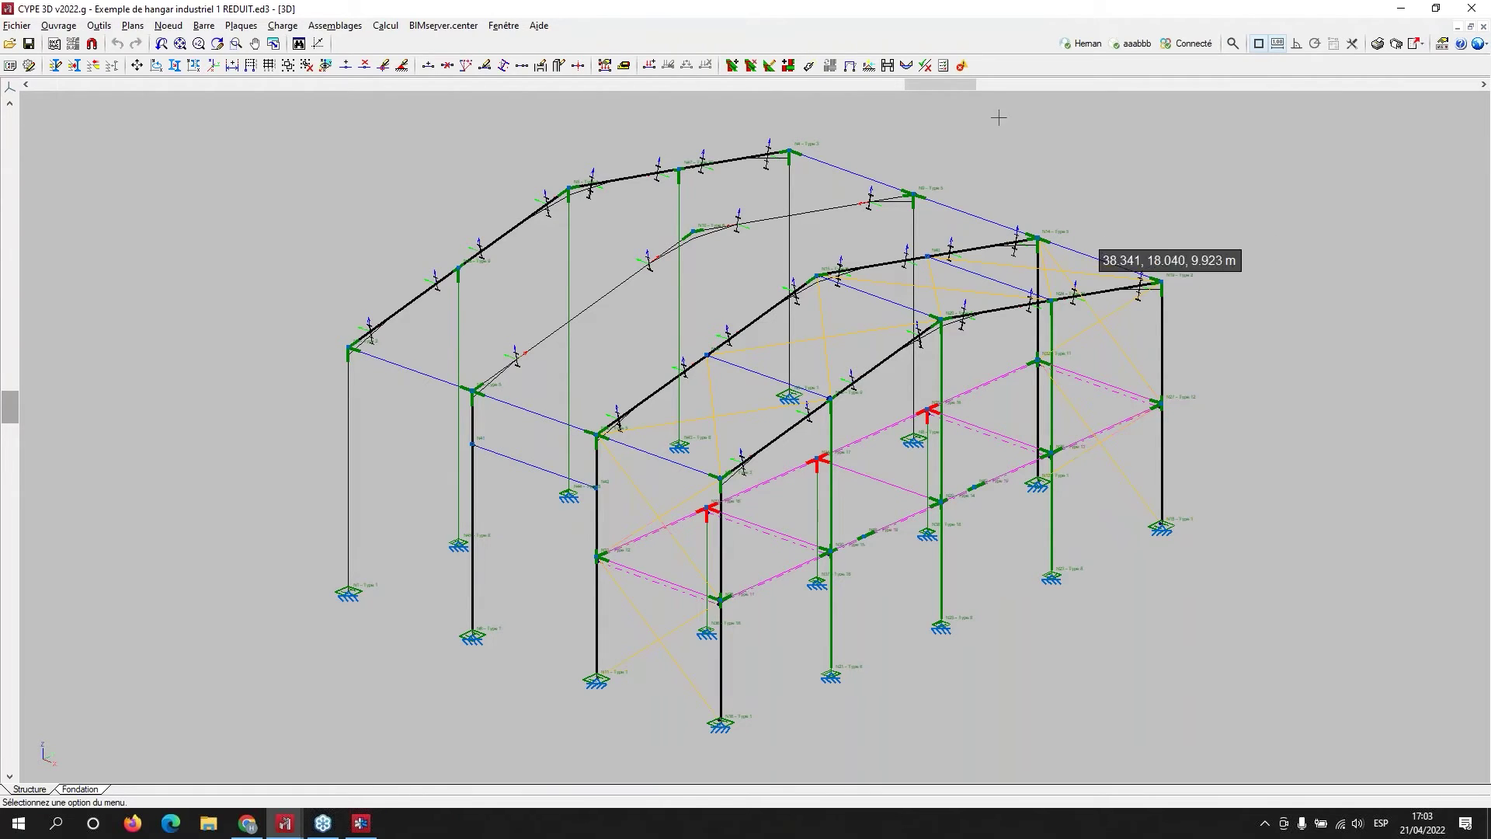
# - Generate a Récapitulatifs report containing only the Assemblages chapter with all its available sections, accepting the incident list
pyautogui.click(1378, 44)
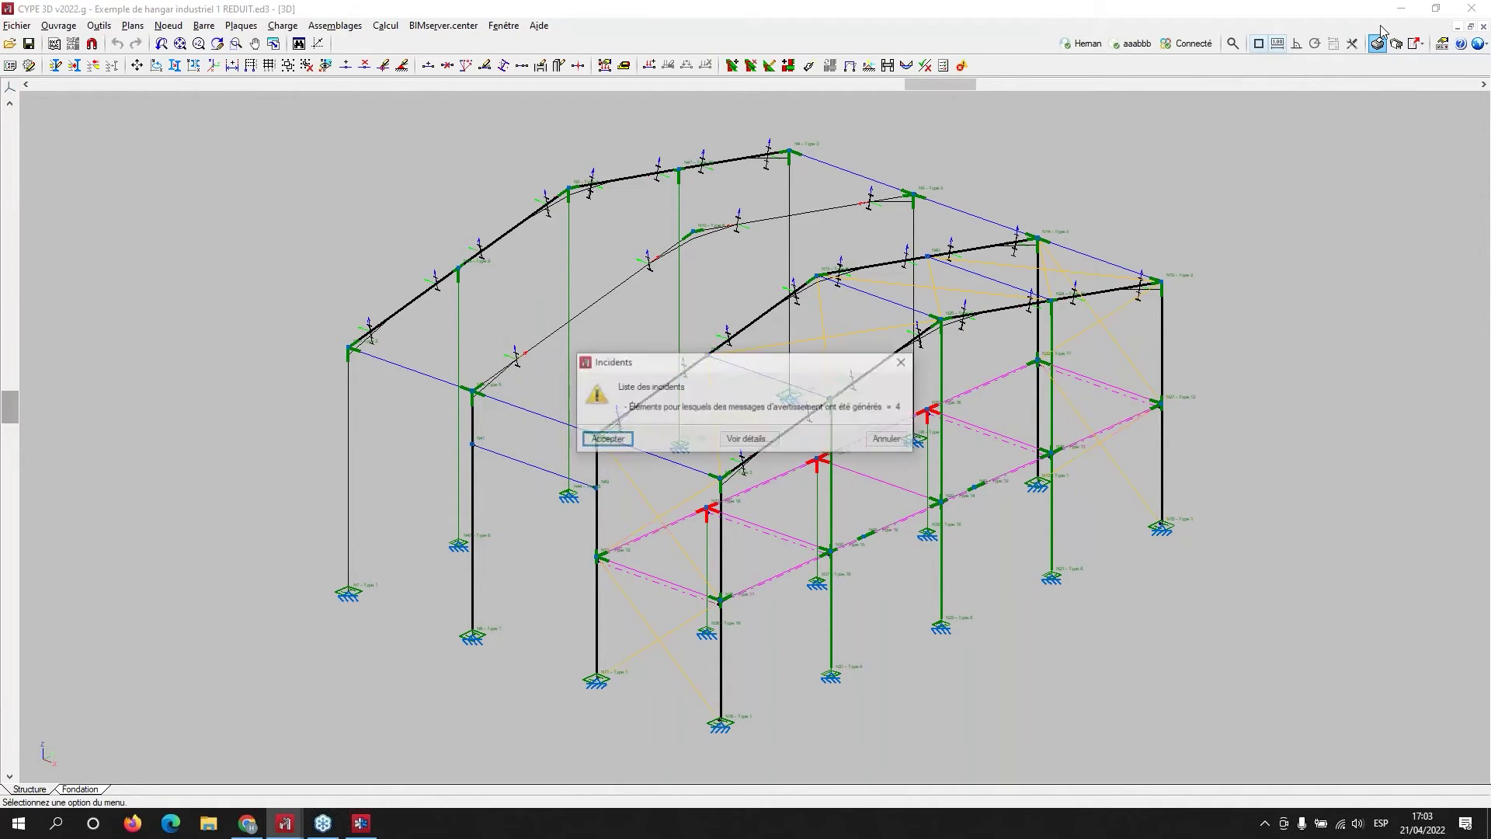
pyautogui.click(605, 437)
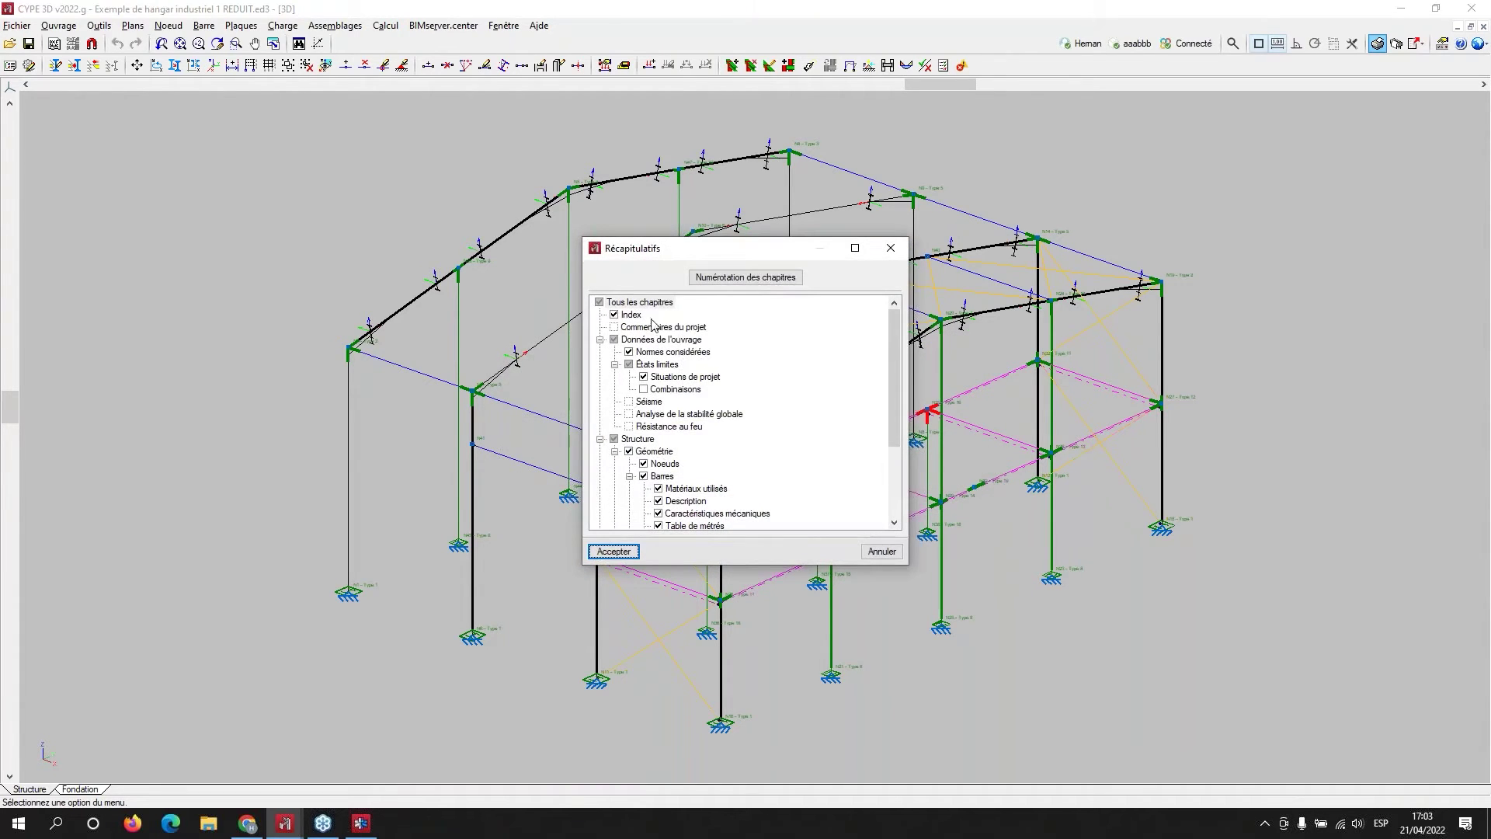
pyautogui.click(856, 248)
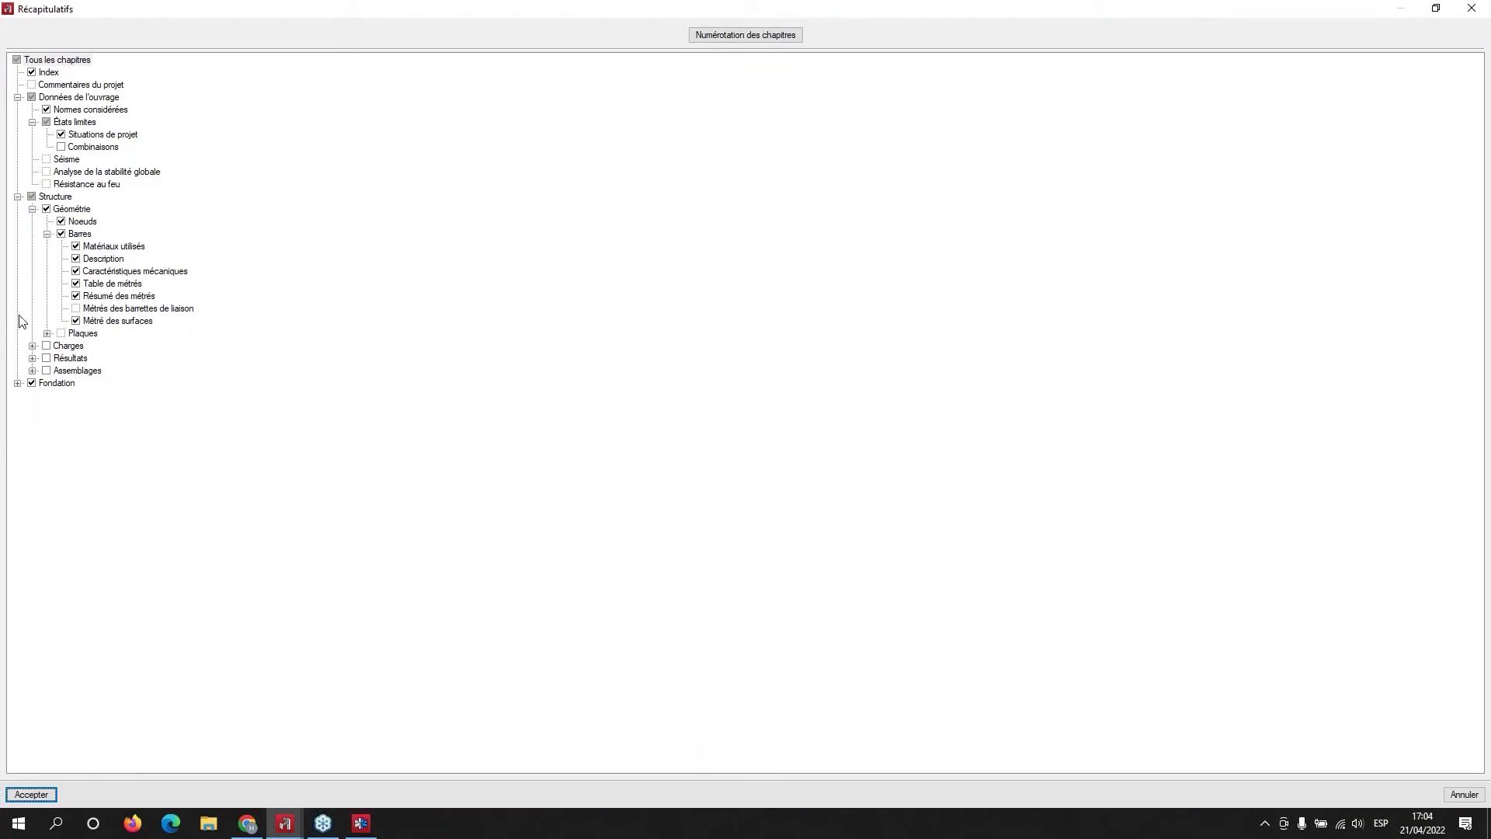
pyautogui.click(16, 60)
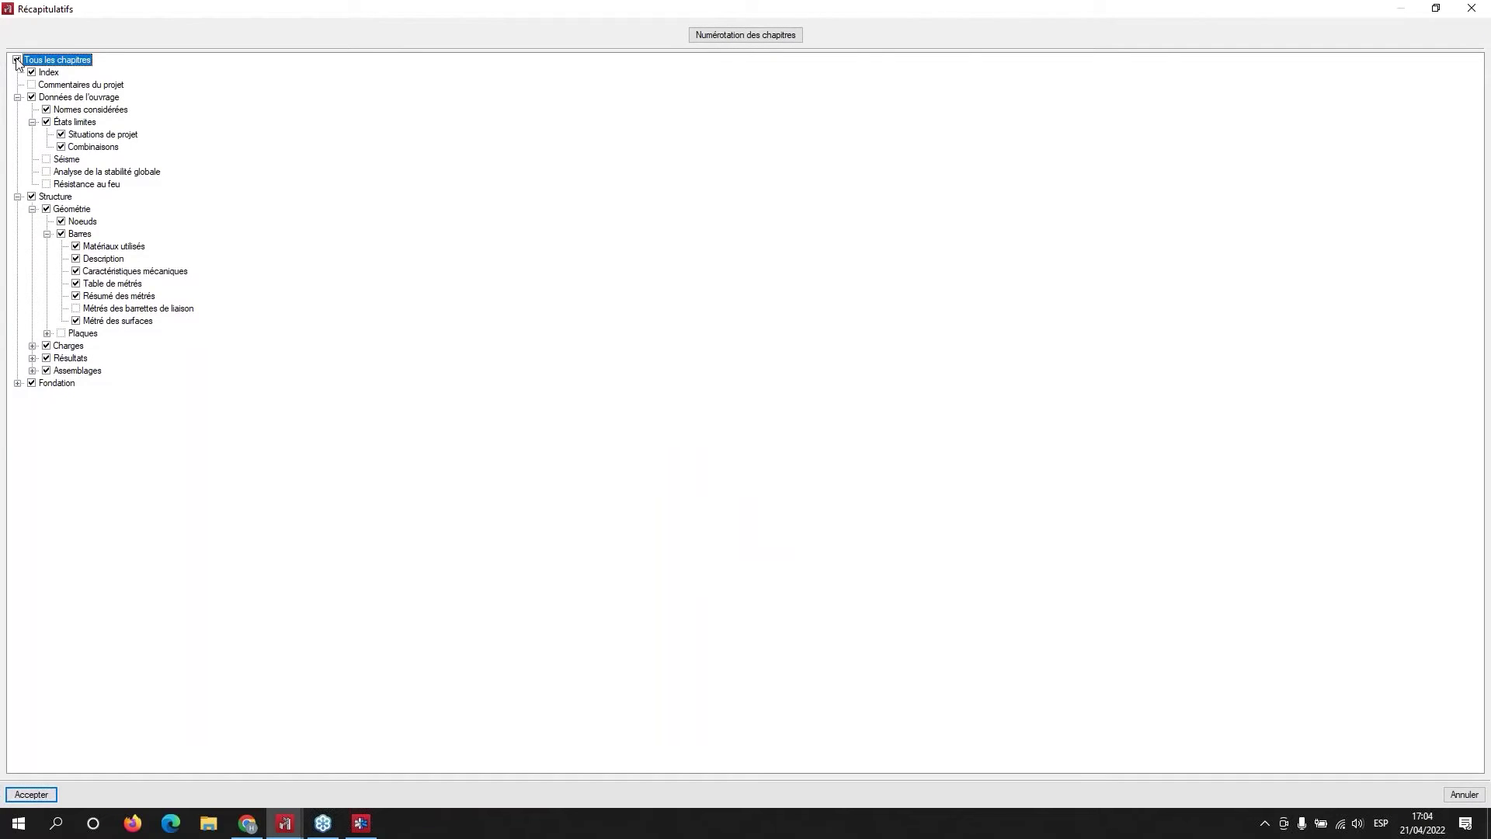
pyautogui.click(16, 60)
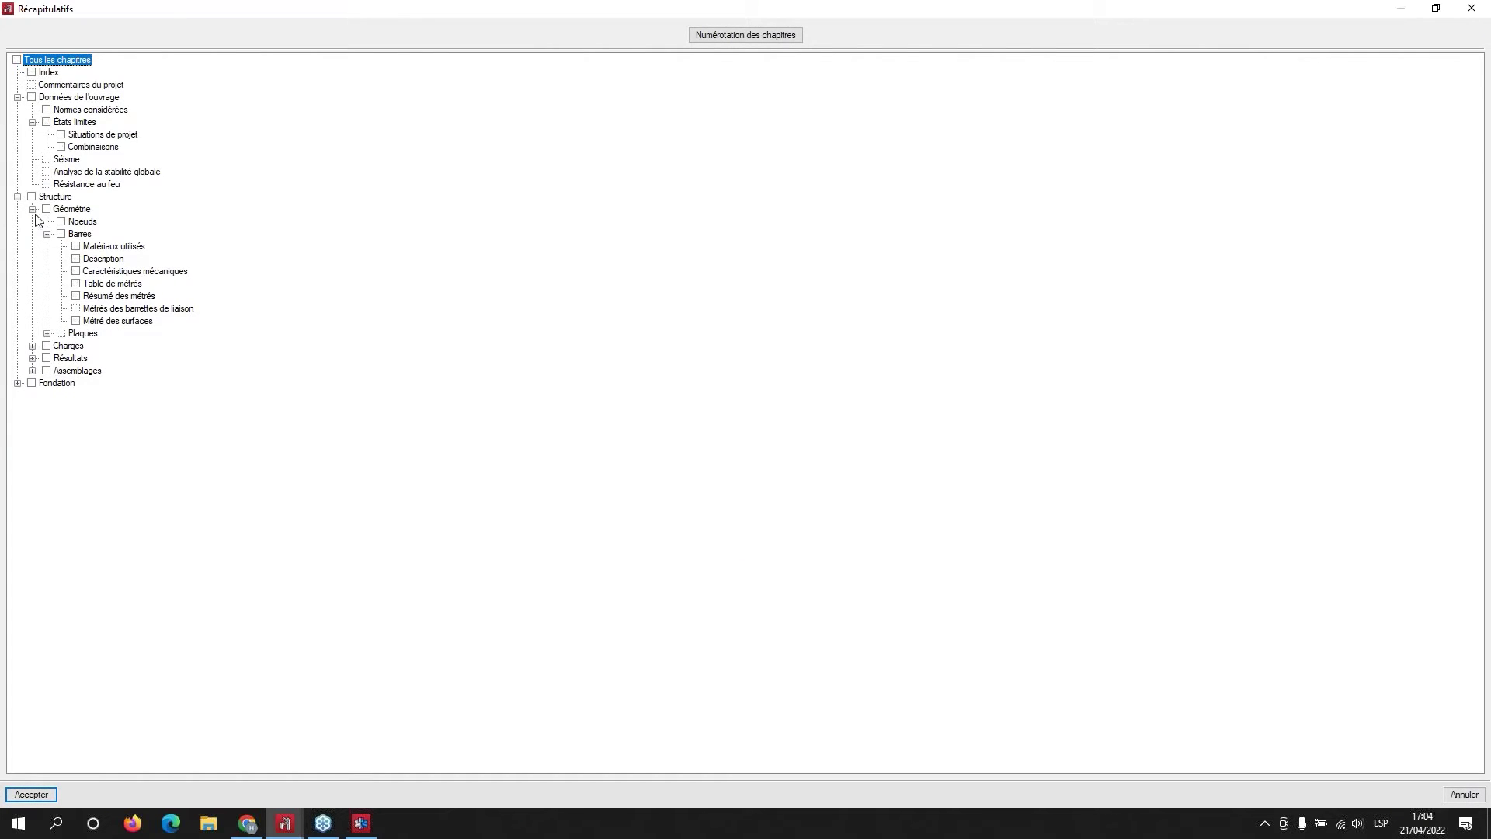
pyautogui.click(33, 370)
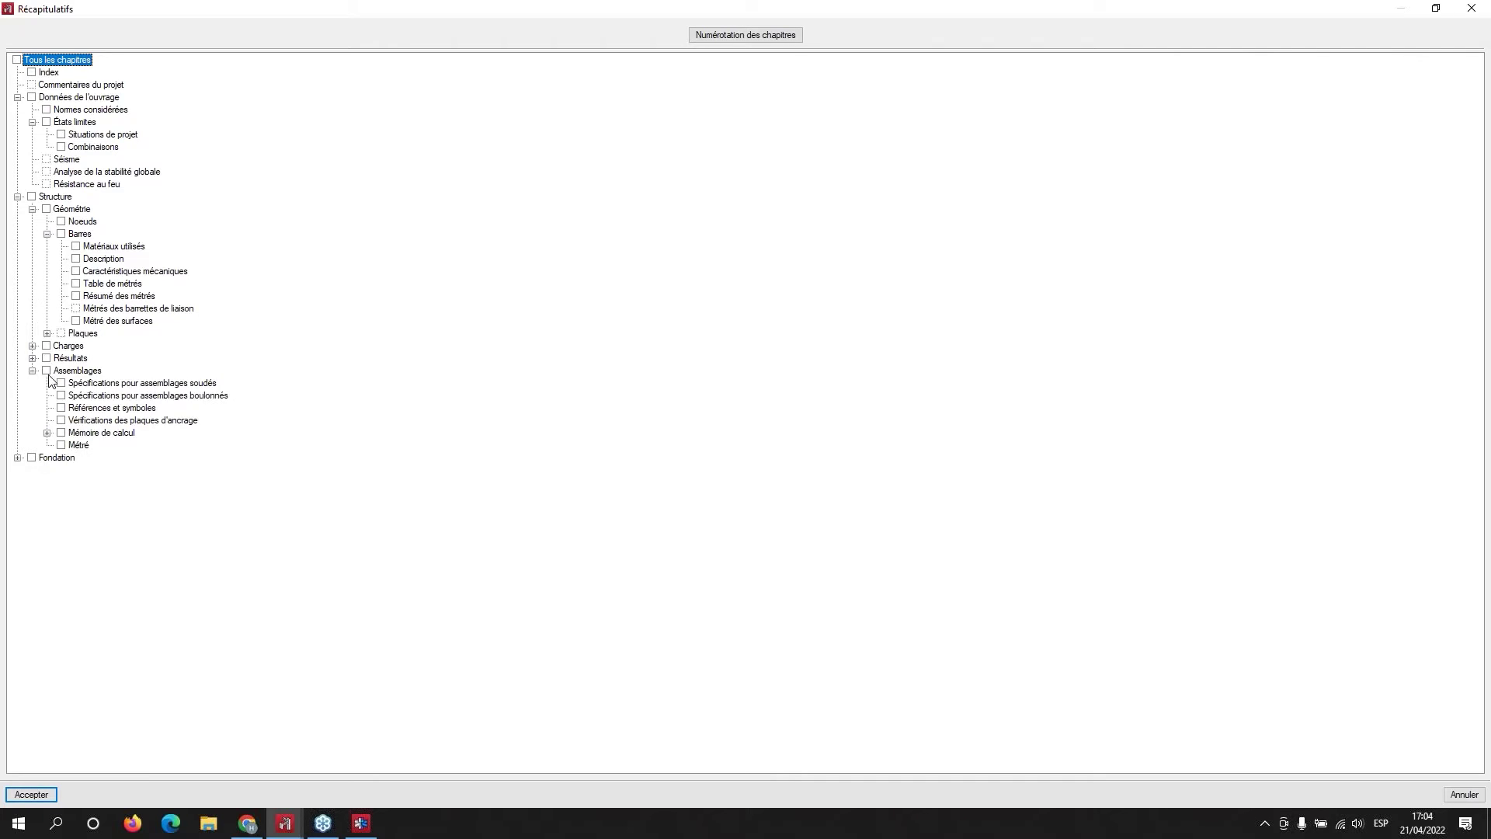
pyautogui.click(46, 371)
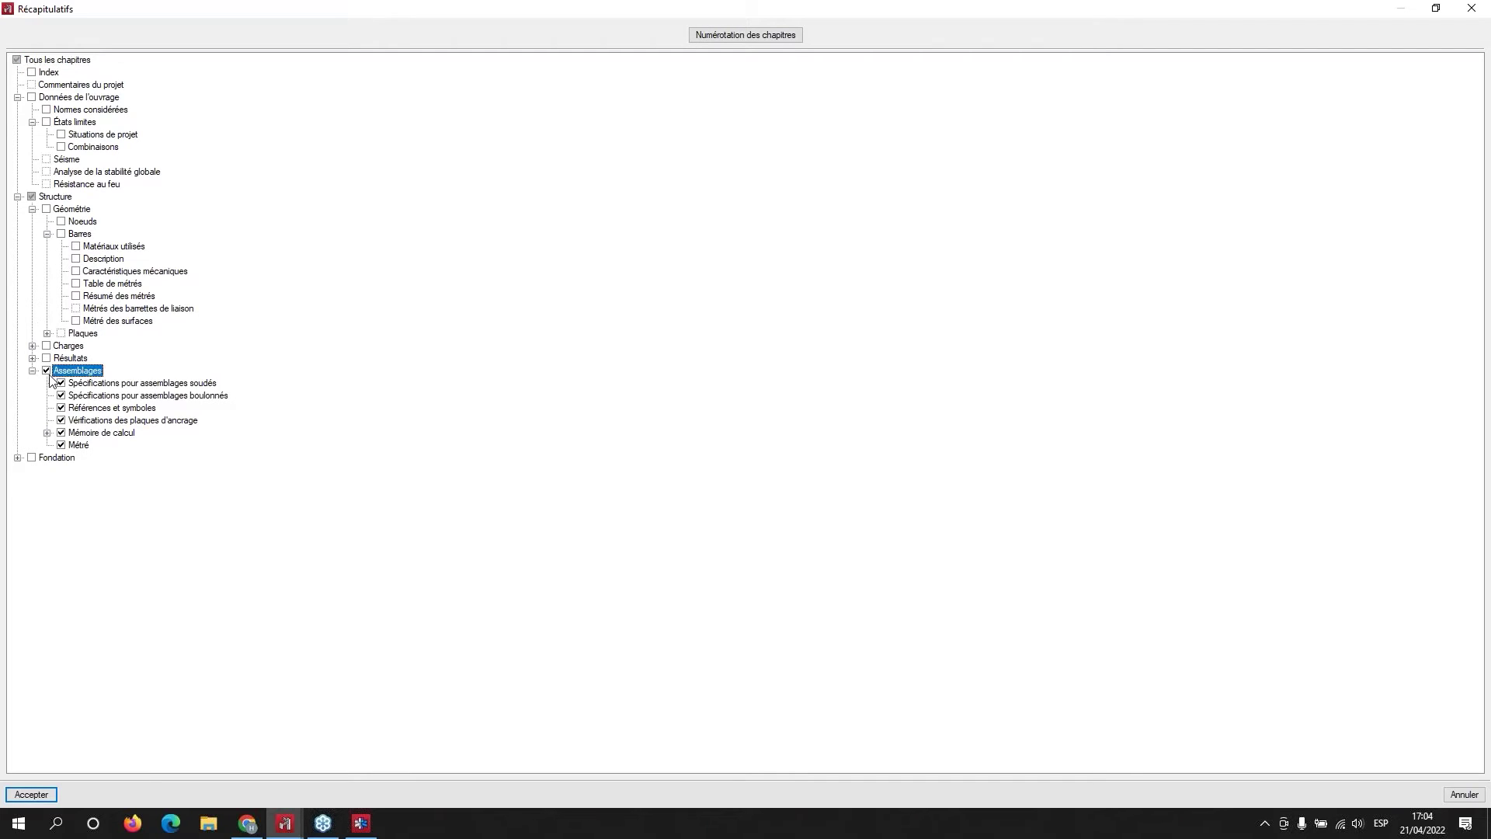
pyautogui.click(35, 796)
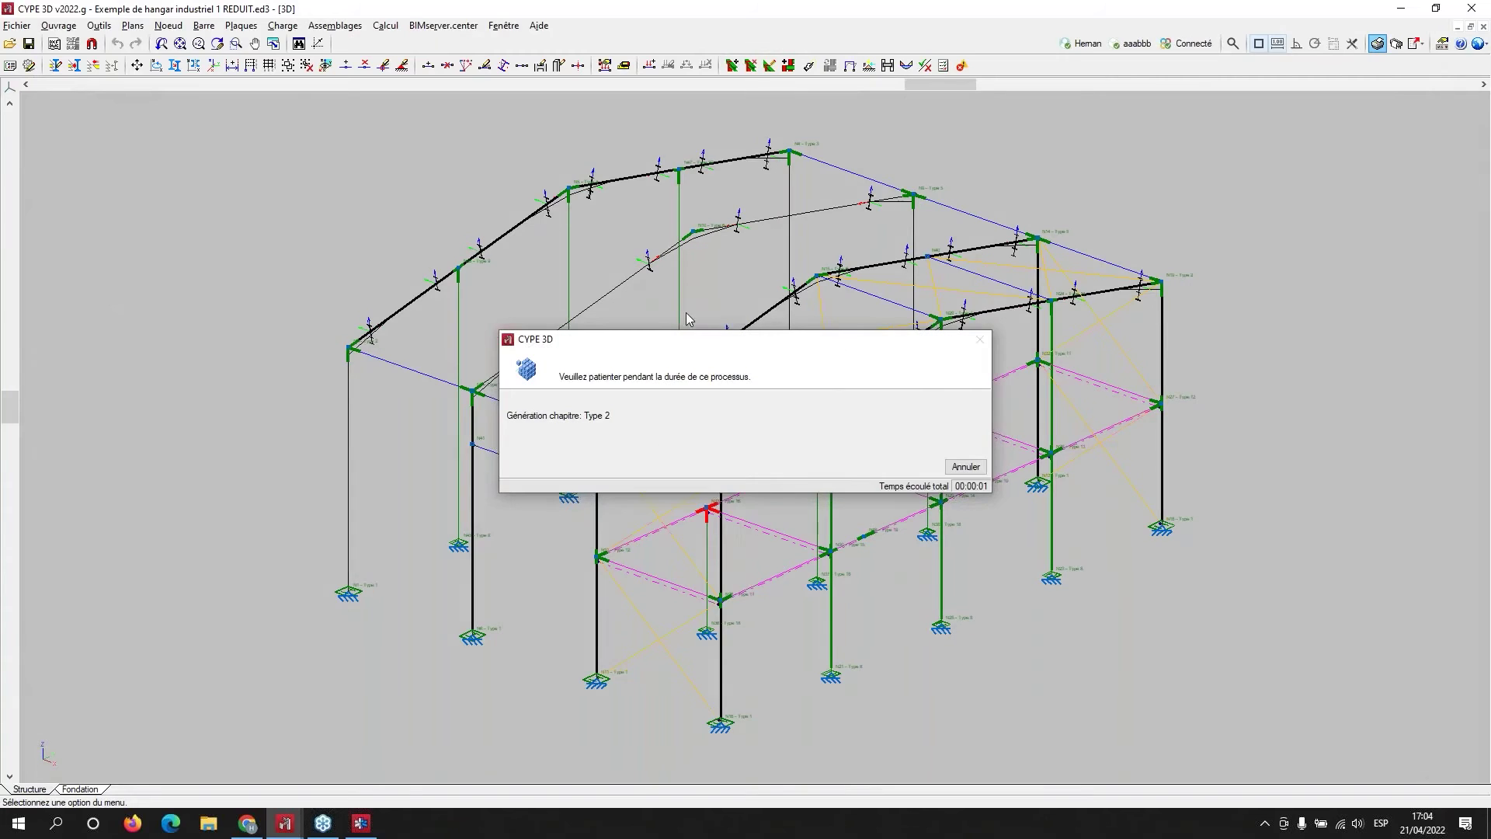
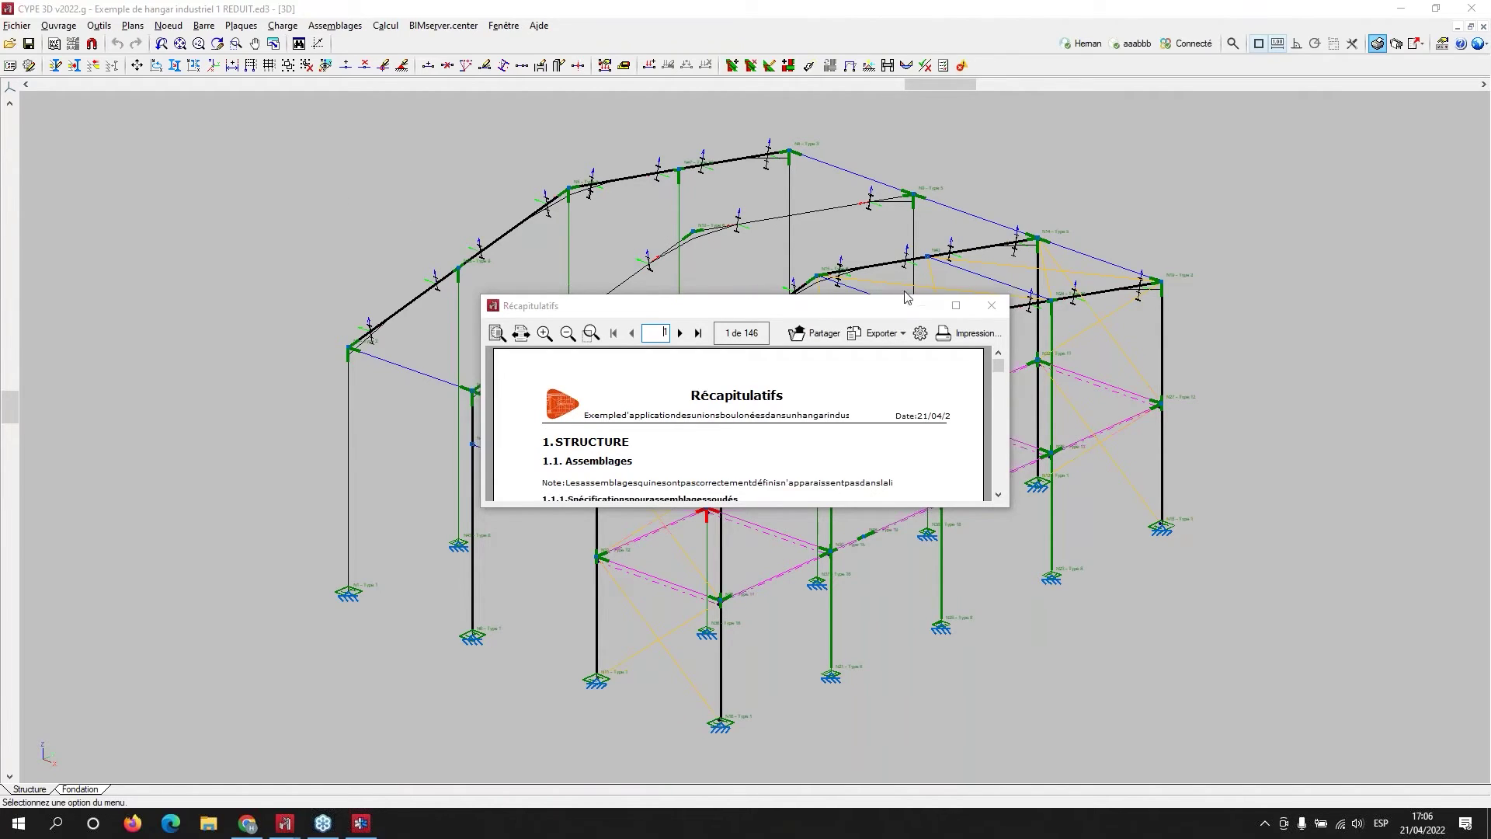
# - View the report full screen and examine the specifications for welded and bolted connections, the weld symbols and the anchor plate verifications
pyautogui.click(960, 306)
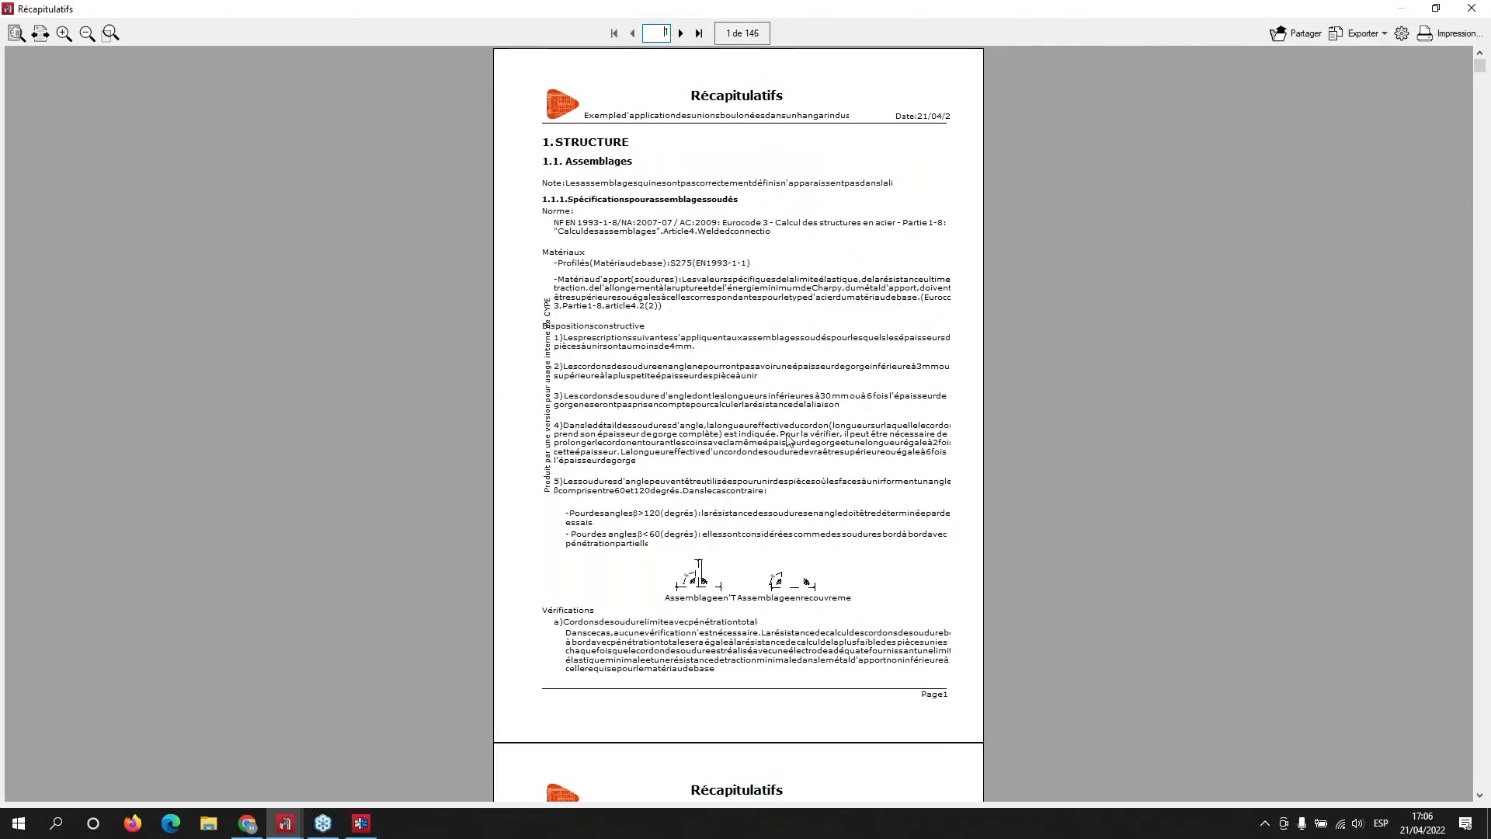
pyautogui.scroll(-5, 768, 439)
pyautogui.scroll(-10, 768, 440)
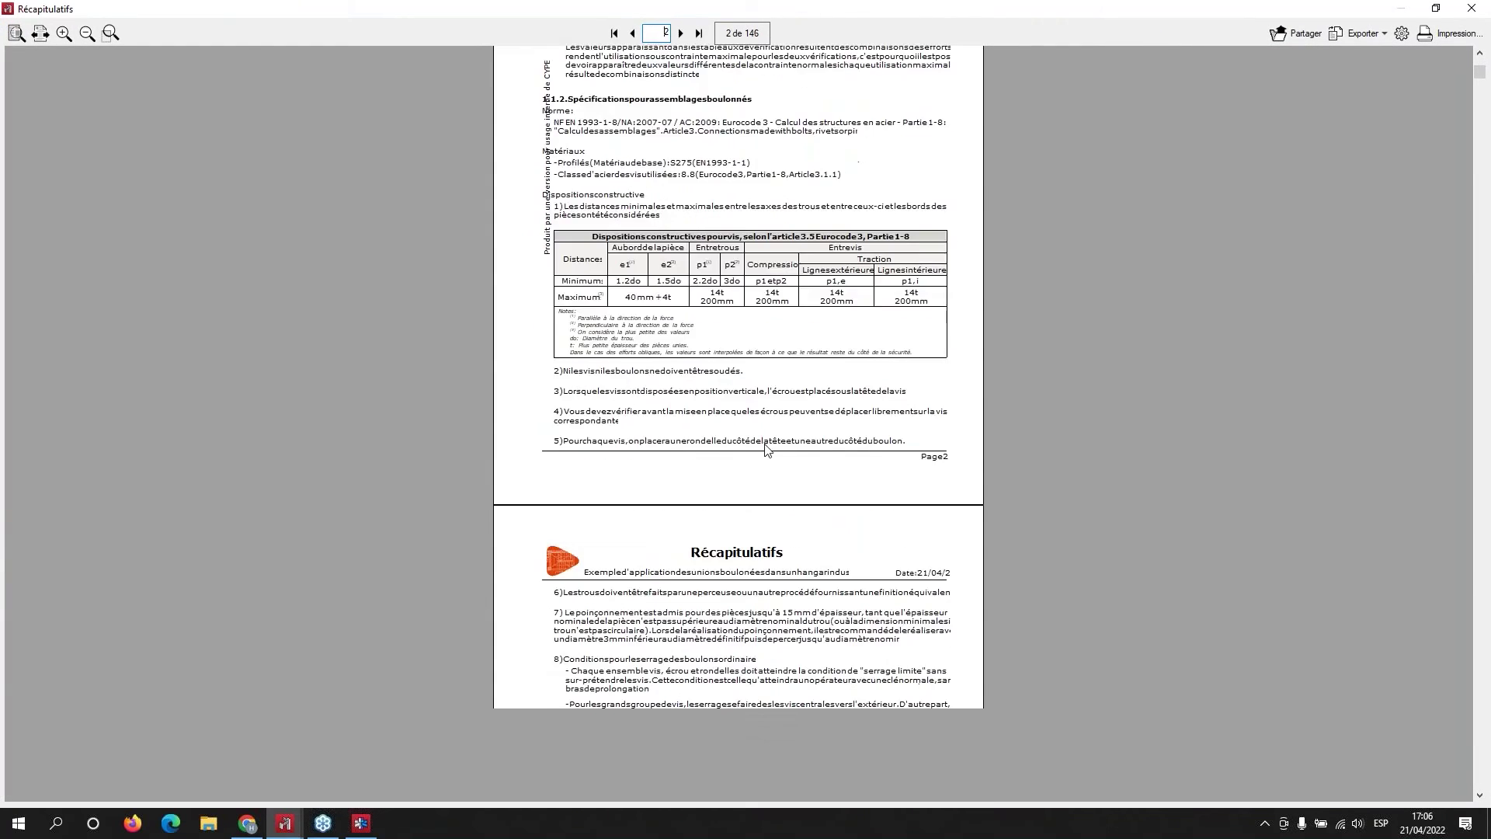
pyautogui.scroll(-10, 767, 464)
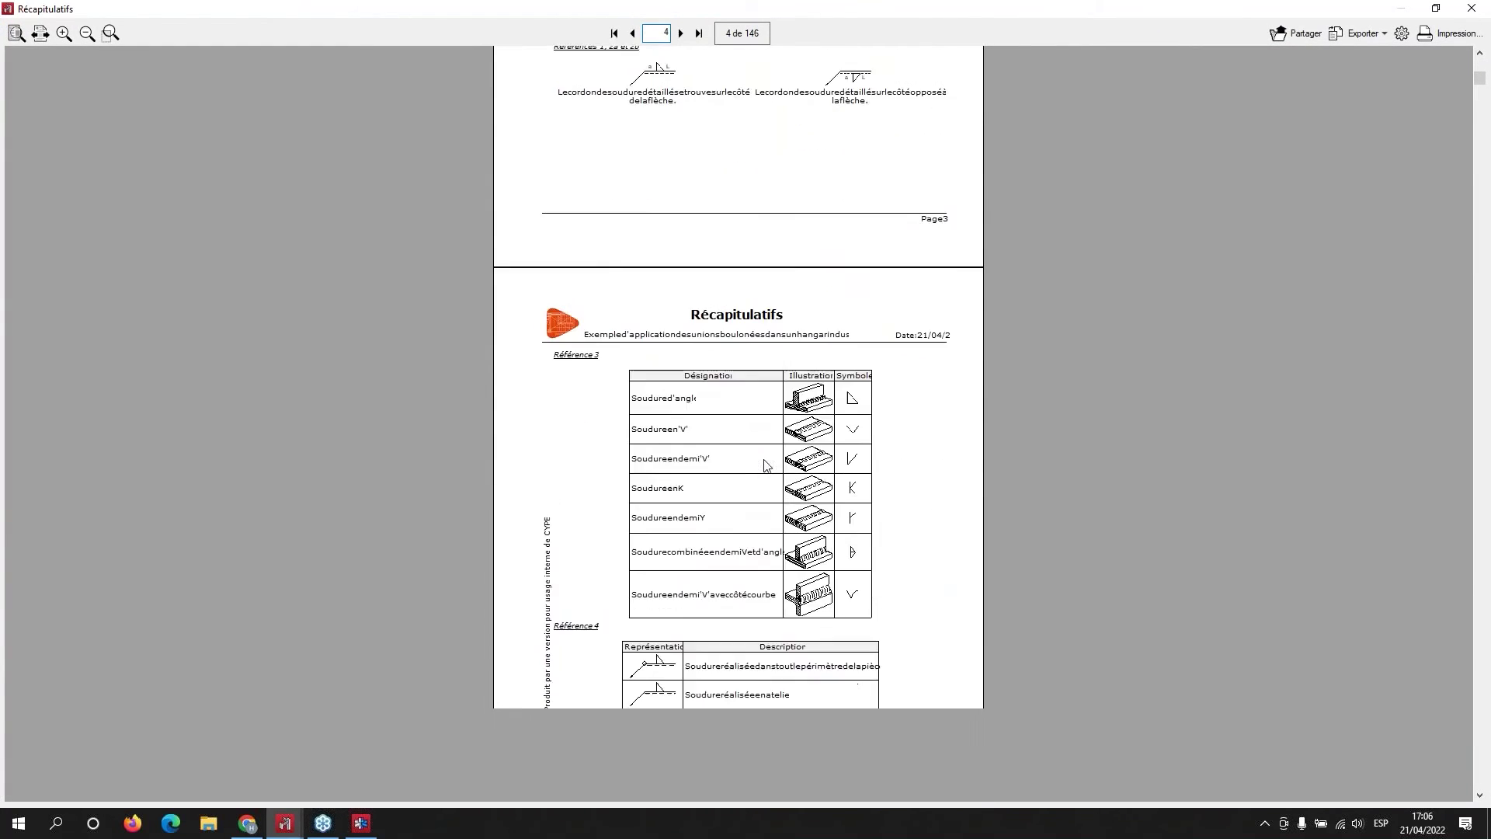
pyautogui.scroll(-7, 766, 464)
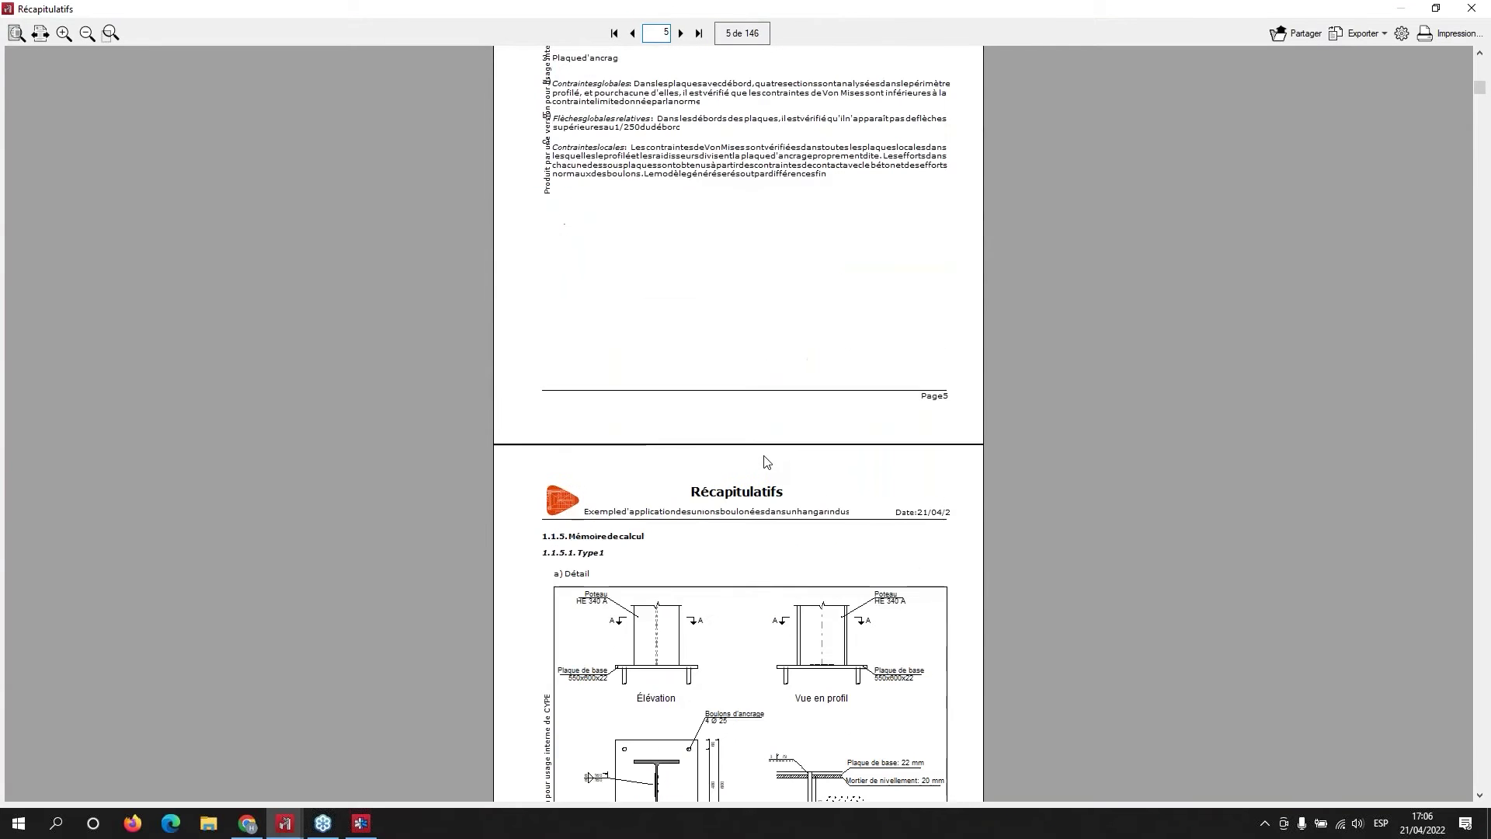
# - Examine the calculation notes of the Type 1 base plate connection and the Type 2 connection's detail drawing and components
pyautogui.scroll(-3, 768, 460)
pyautogui.scroll(-1, 768, 459)
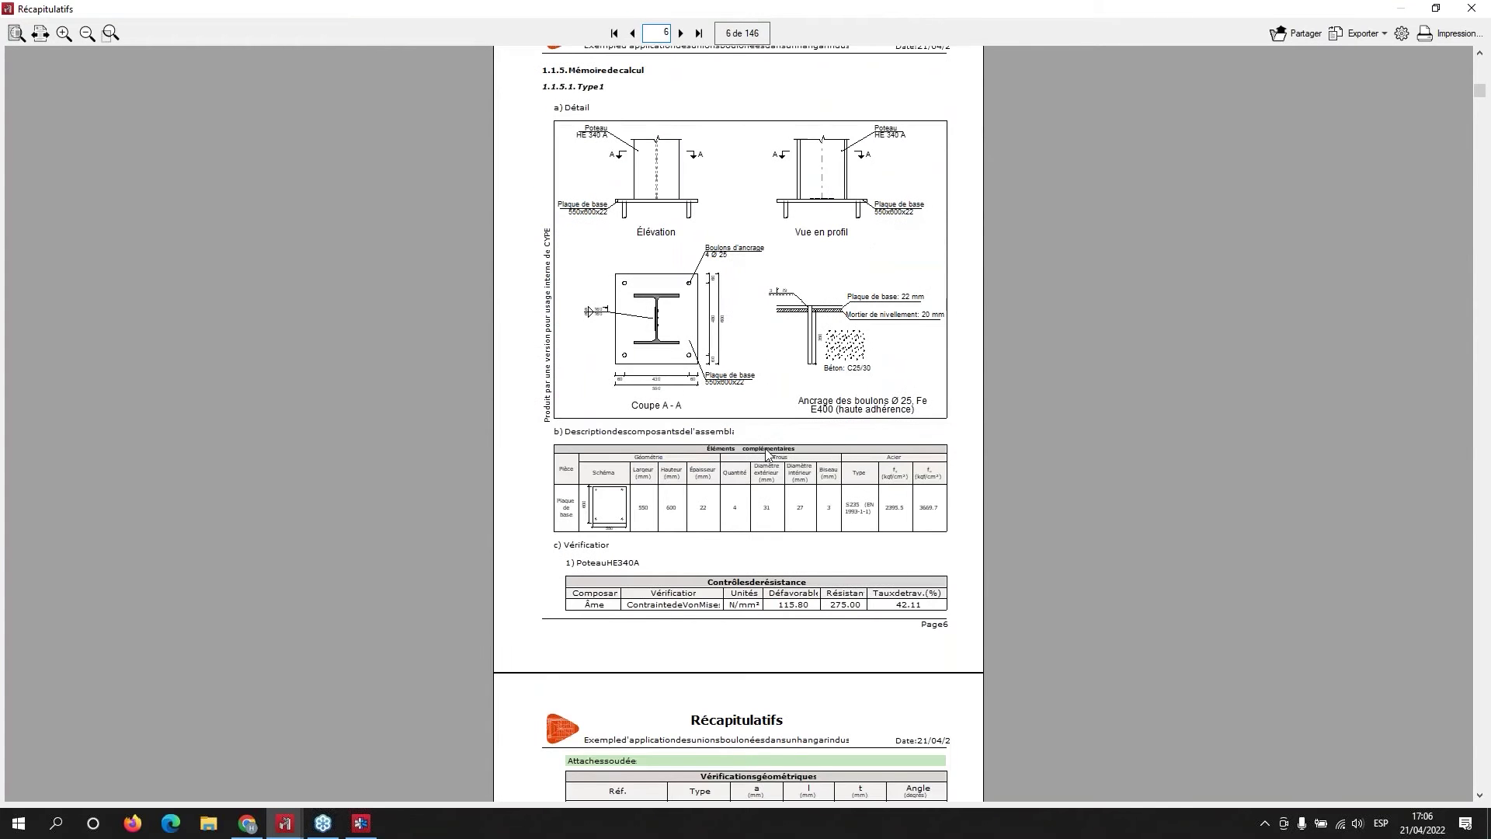
pyautogui.scroll(-5, 767, 455)
pyautogui.scroll(-8, 769, 453)
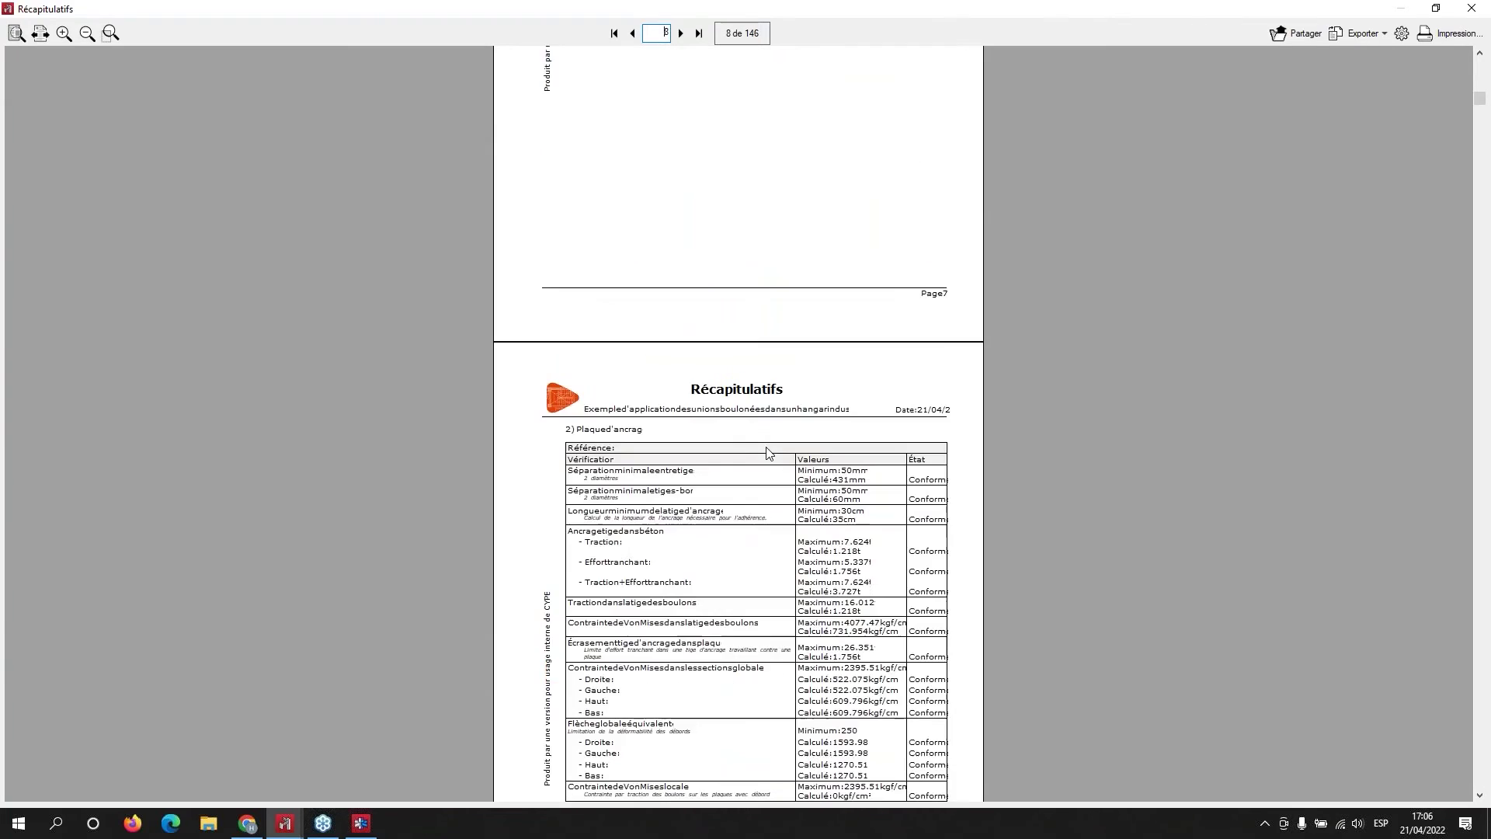
pyautogui.scroll(-12, 768, 454)
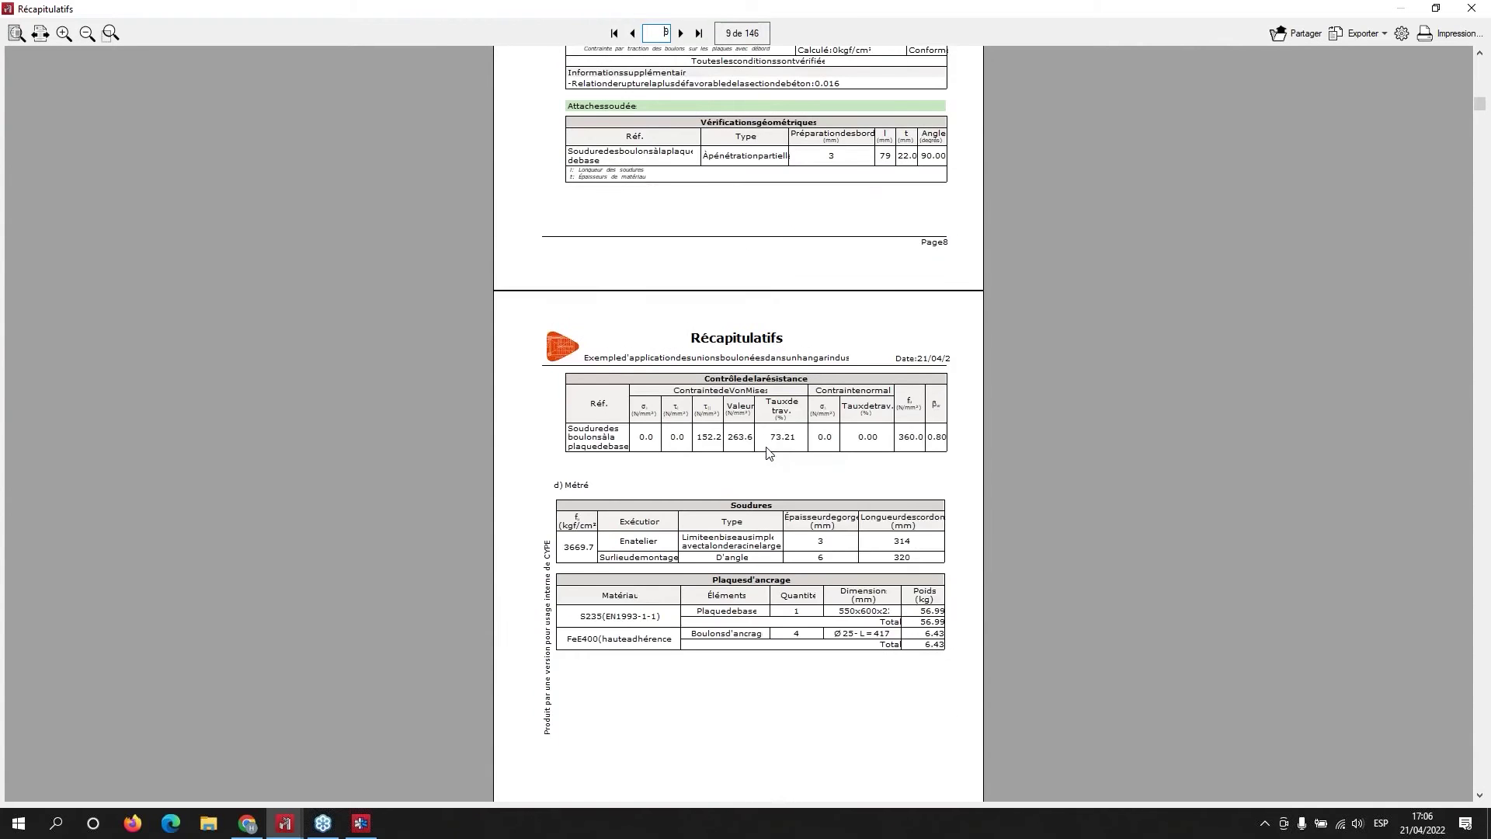
pyautogui.scroll(-10, 768, 454)
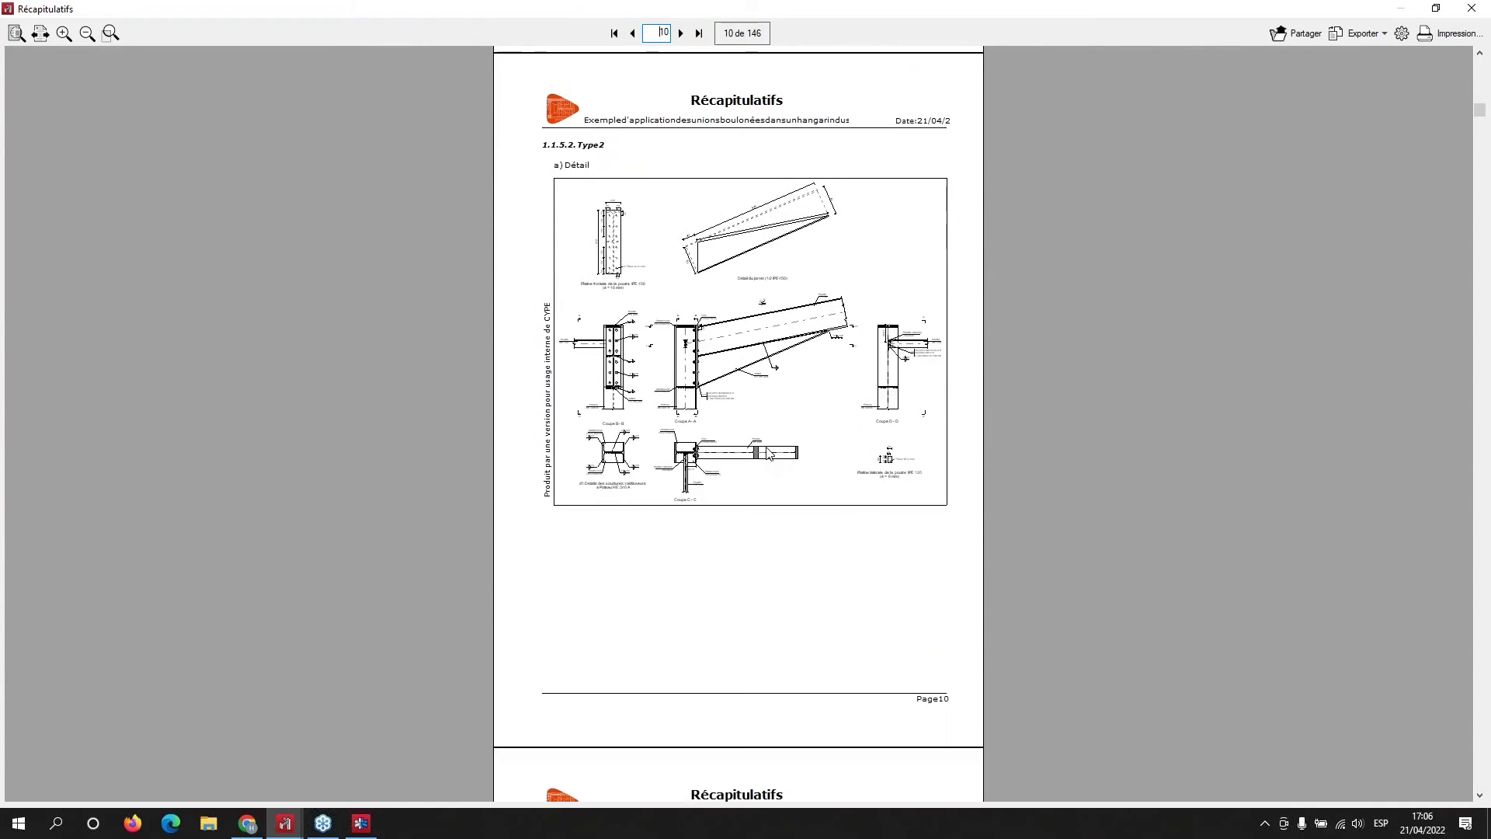
pyautogui.scroll(-8, 767, 454)
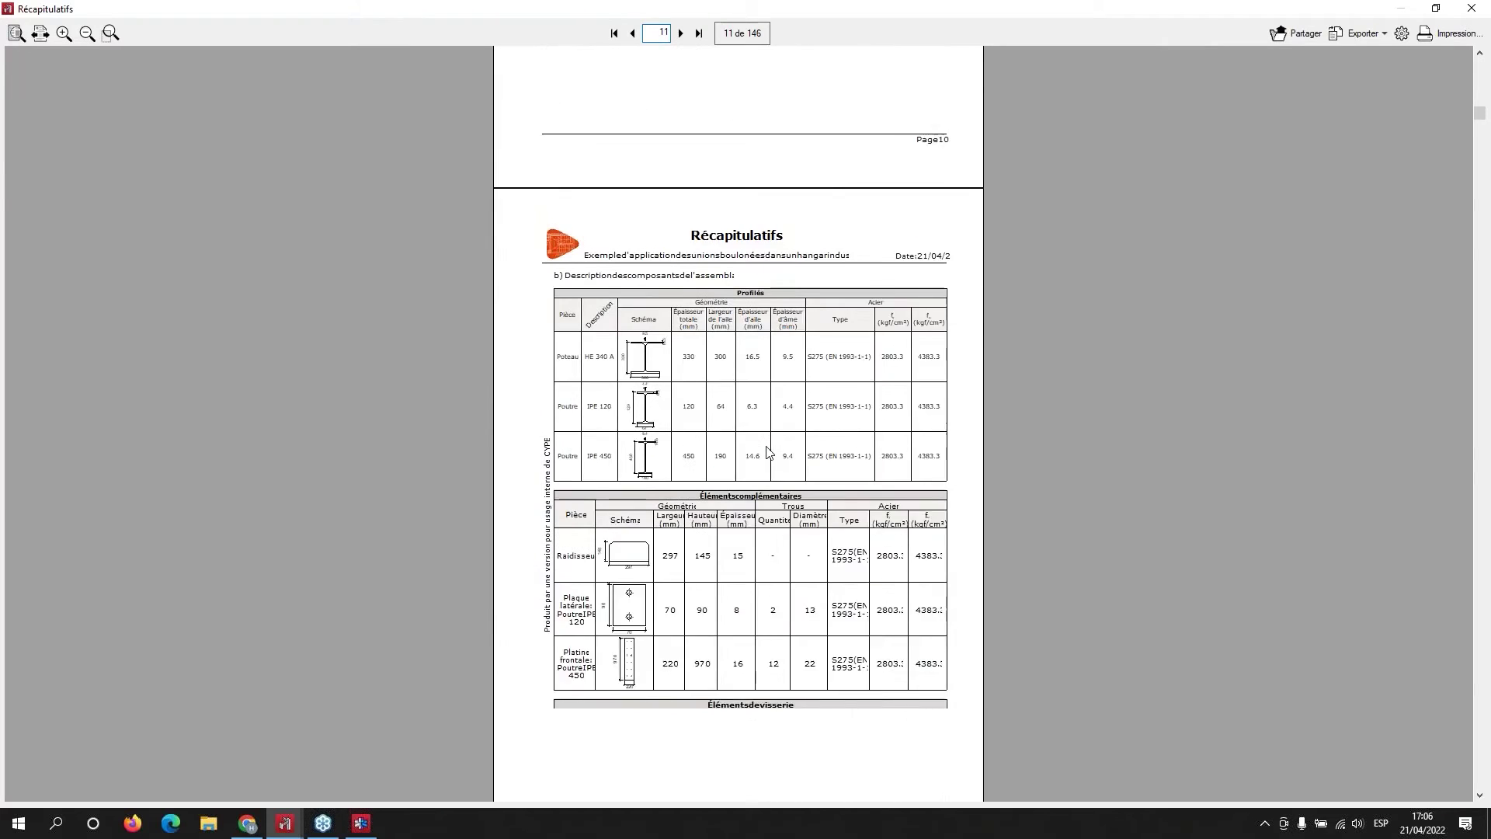
# - Examine the bolted connection's component descriptions, resistance checks, weld checks and moment-rotation diagram on pages 11 to 17 of the report
pyautogui.scroll(-8, 768, 454)
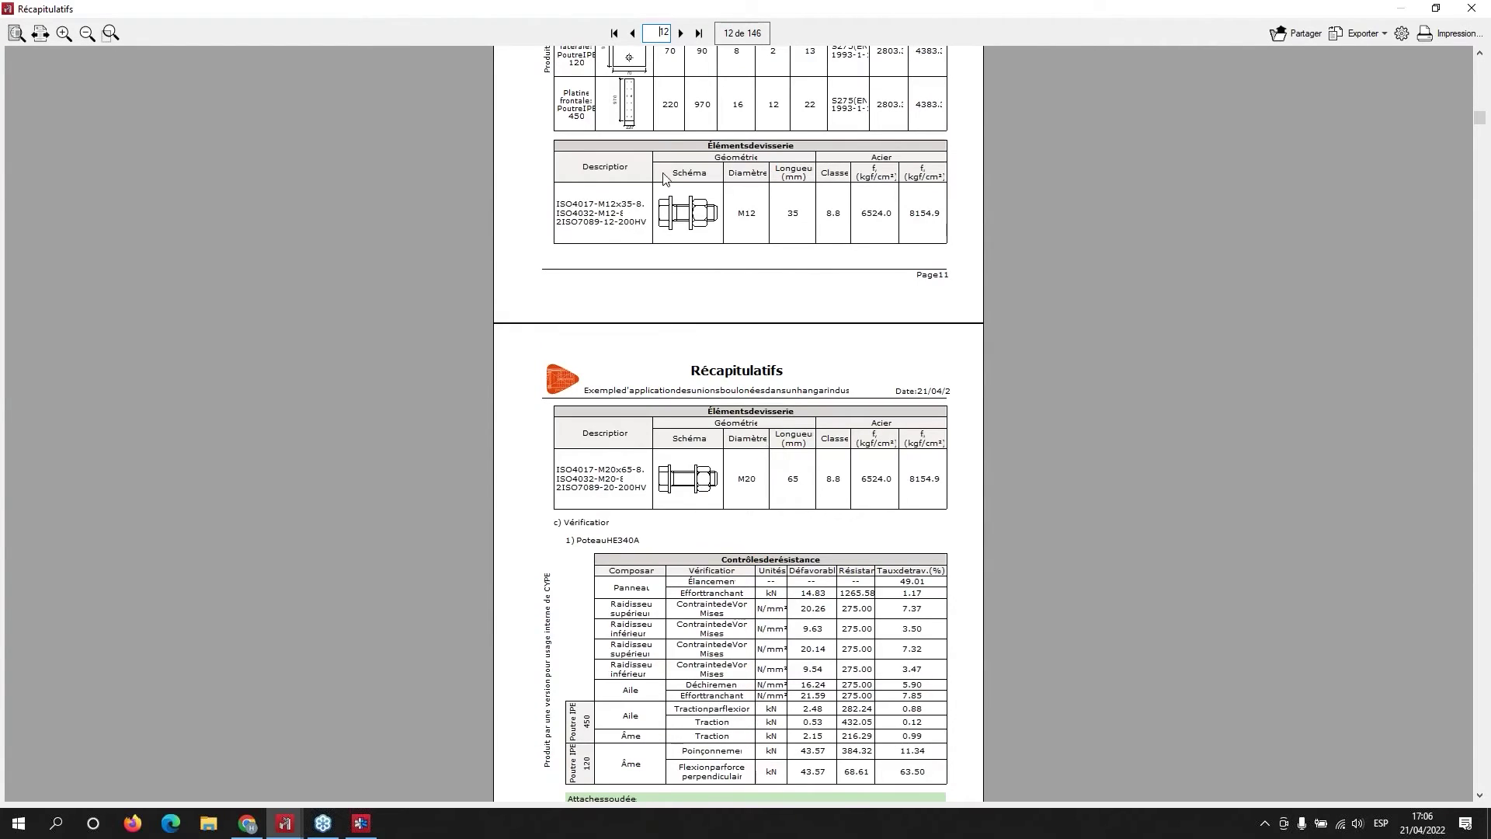
pyautogui.scroll(-10, 636, 266)
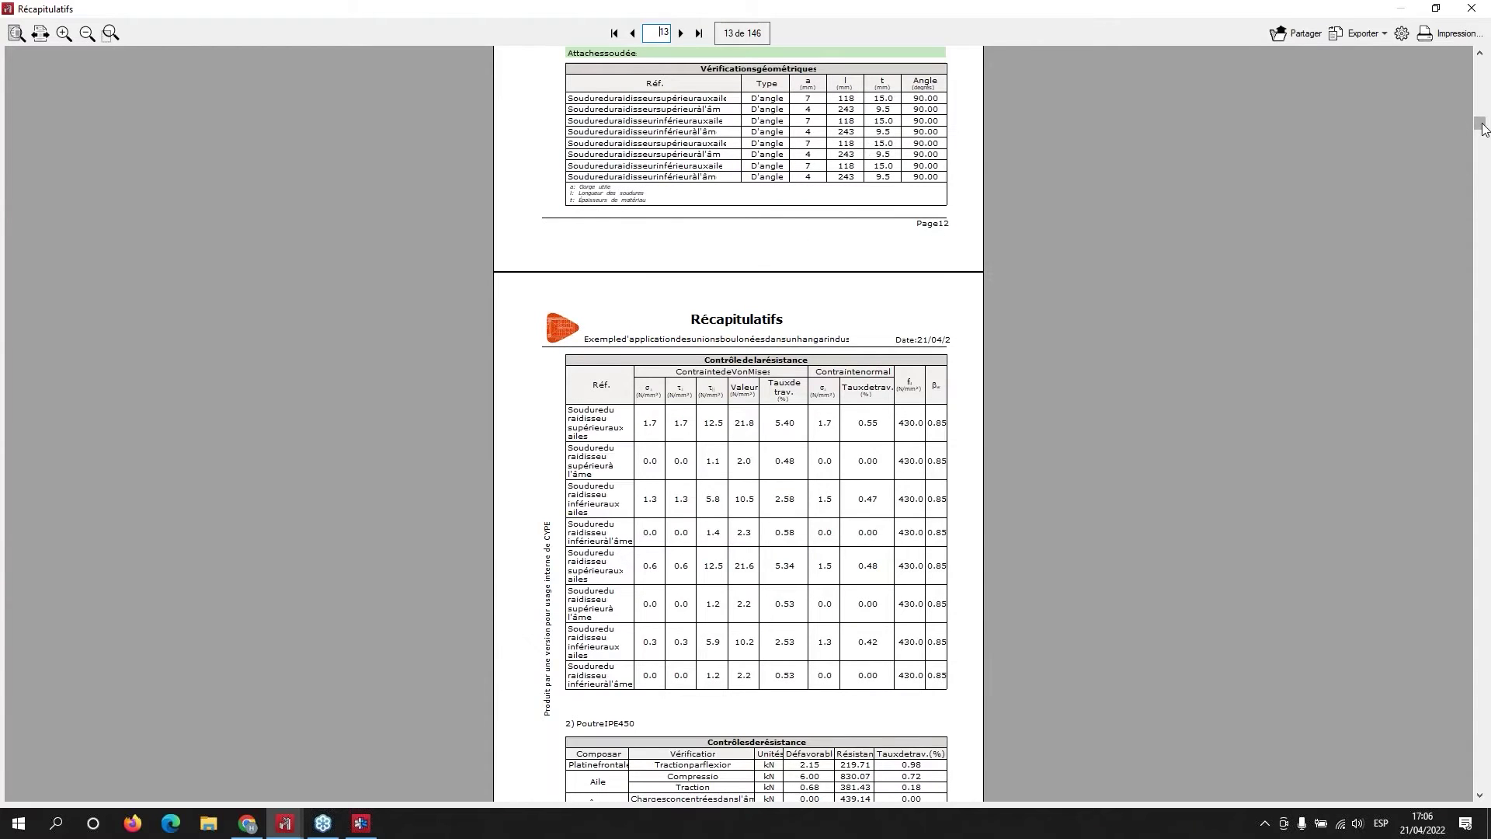
pyautogui.moveTo(1482, 128); pyautogui.dragTo(1482, 146)
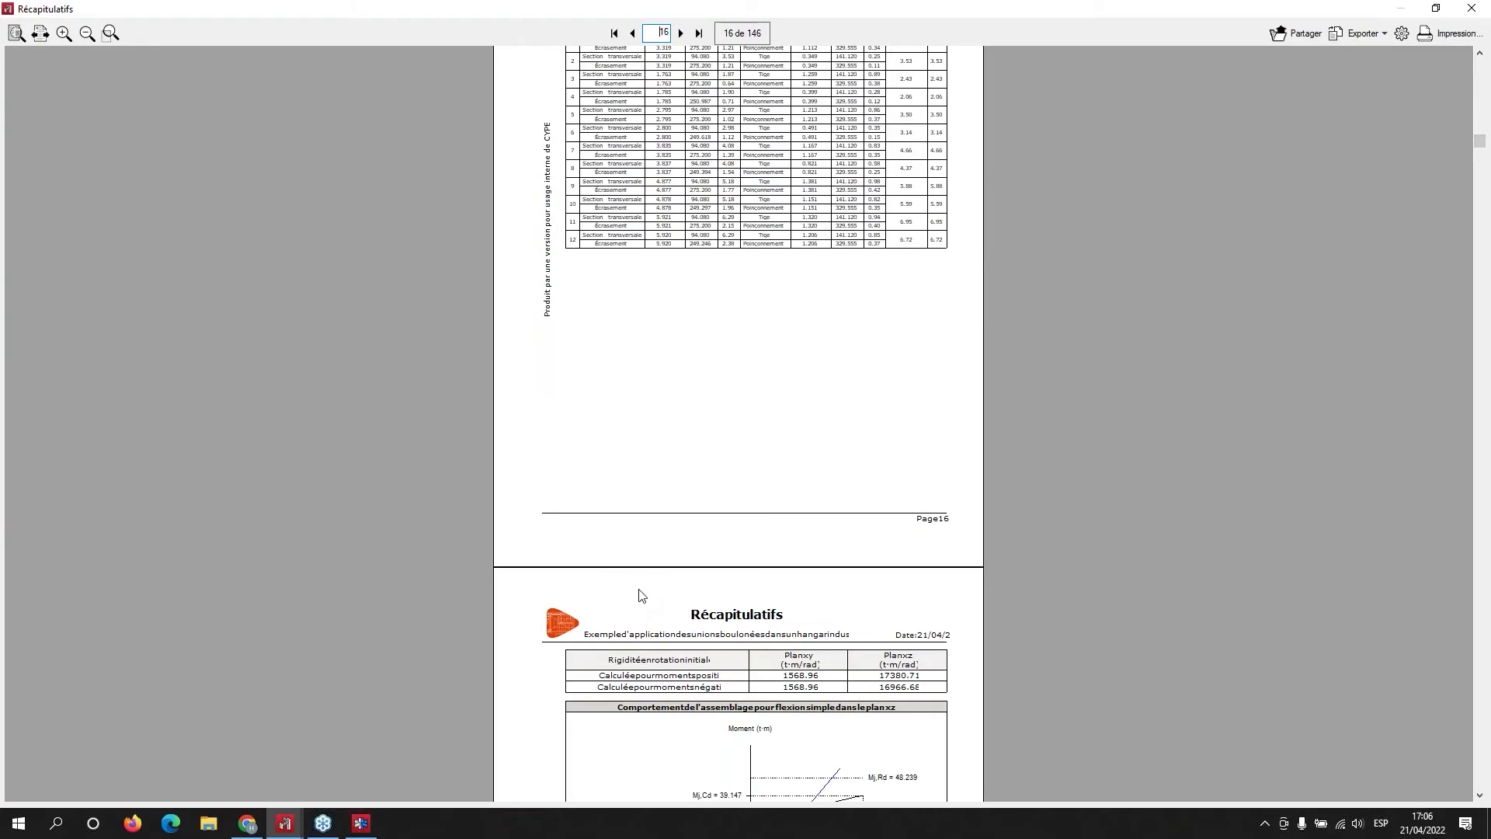
pyautogui.scroll(-3, 639, 590)
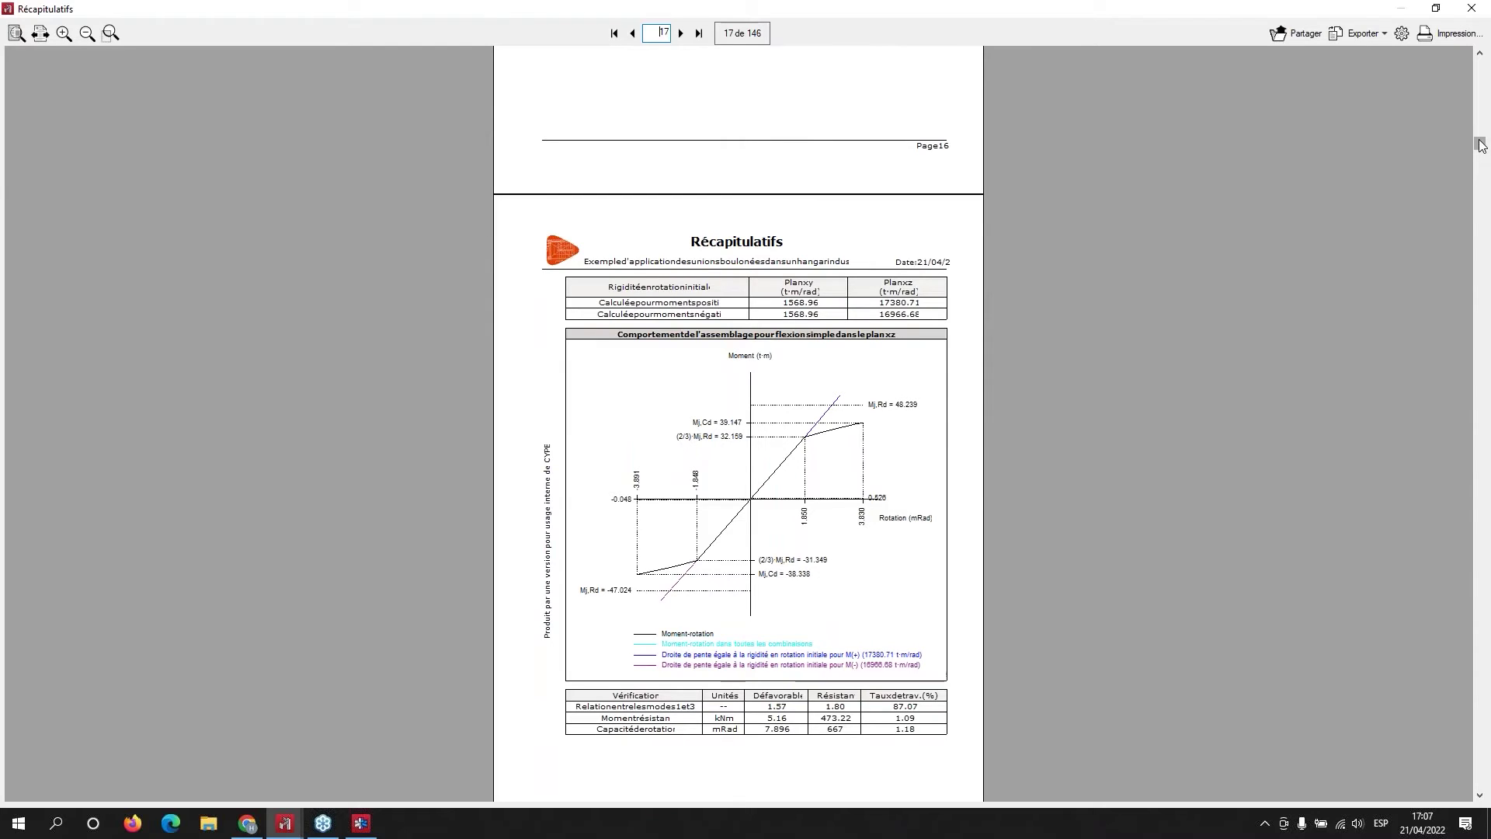
# - Examine the quantity take-off of welds, plates, bolts and anchor plates on pages 145 and 146, and close the report and its chapter selection
pyautogui.moveTo(1481, 146); pyautogui.dragTo(1470, 798)
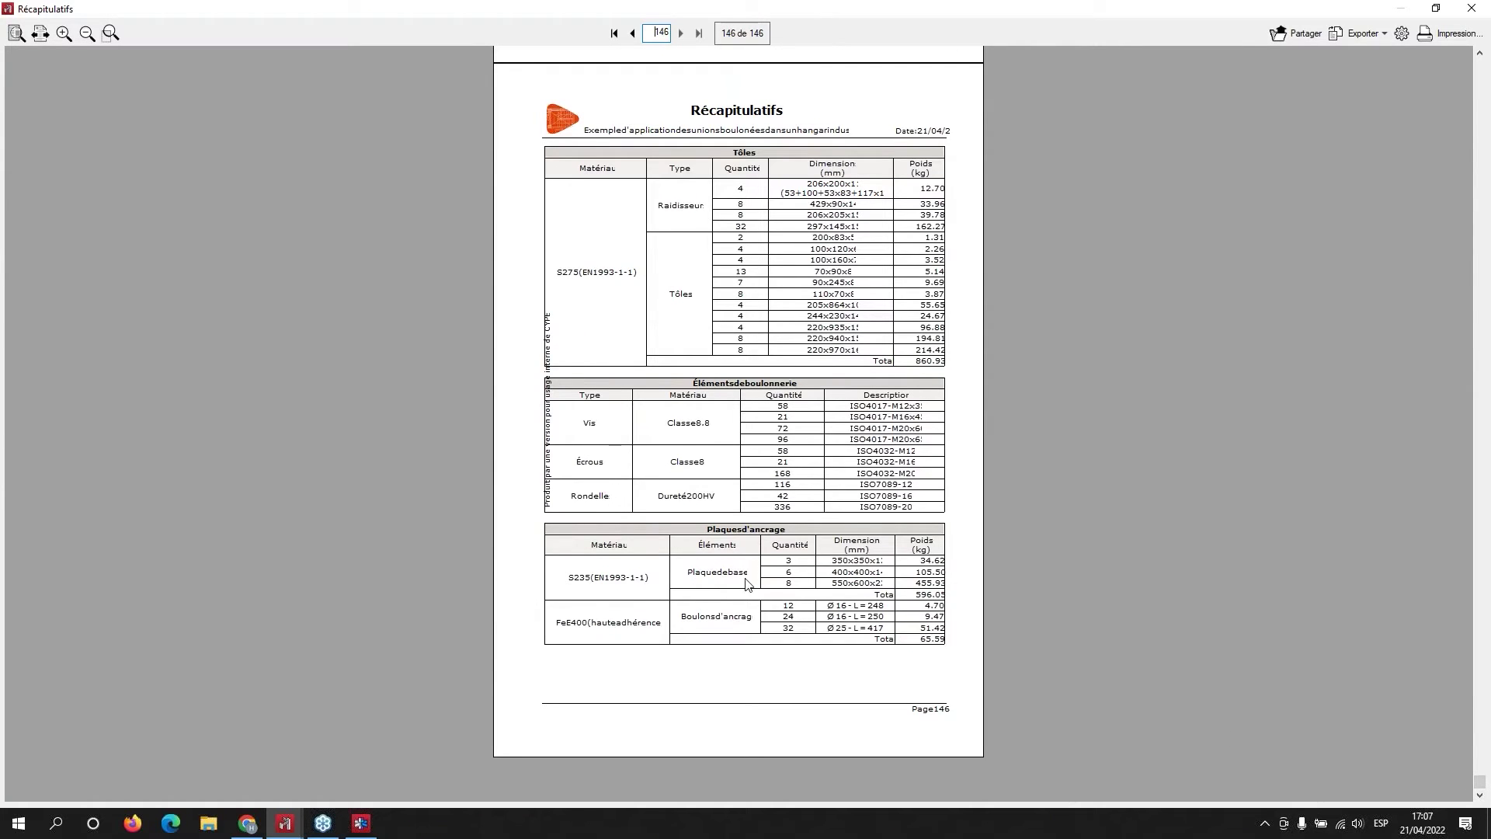
pyautogui.scroll(10, 747, 583)
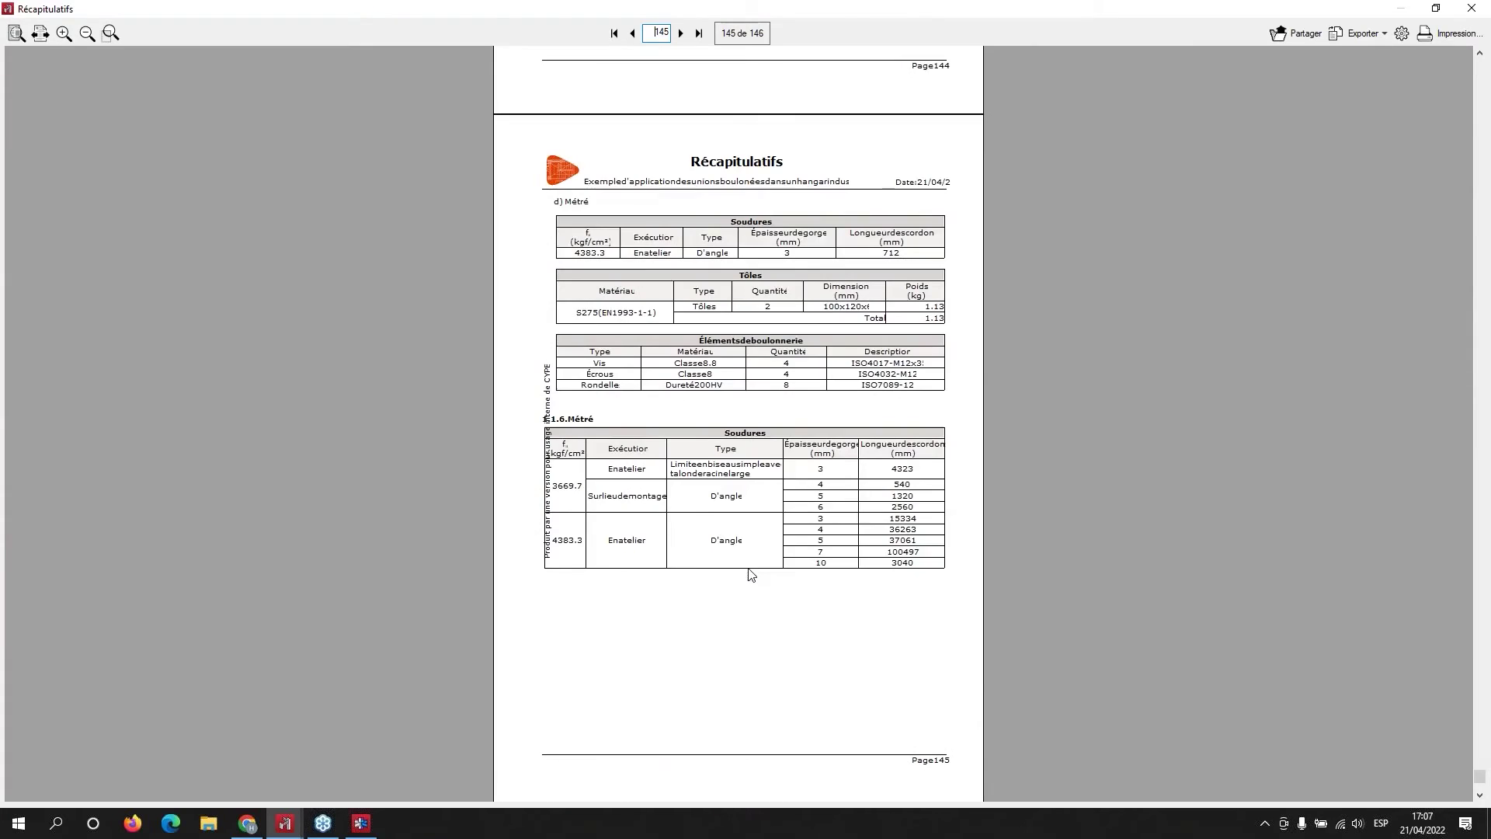
pyautogui.scroll(2, 751, 575)
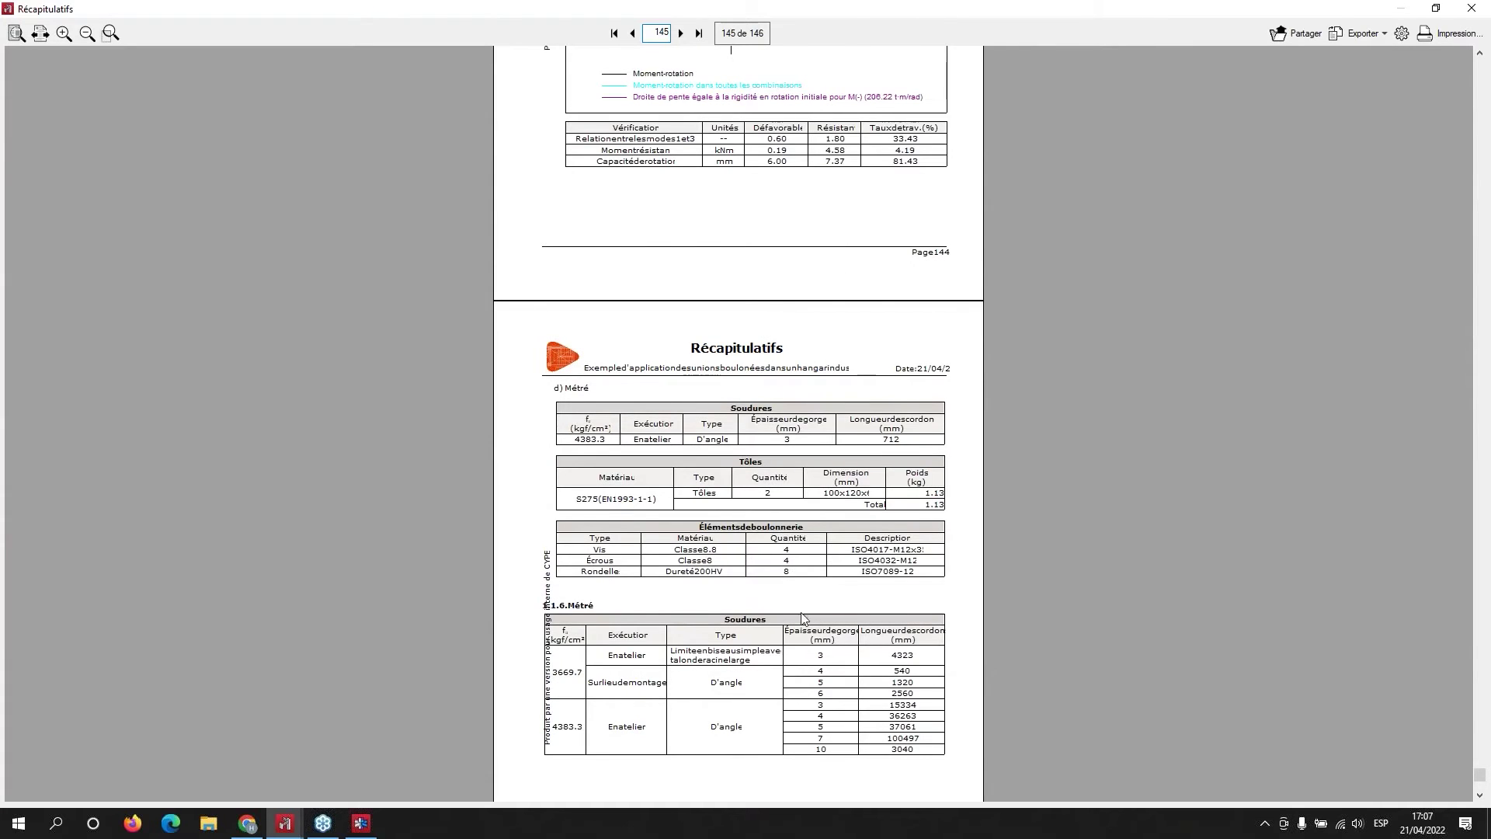
pyautogui.scroll(-2, 764, 608)
pyautogui.scroll(-3, 763, 606)
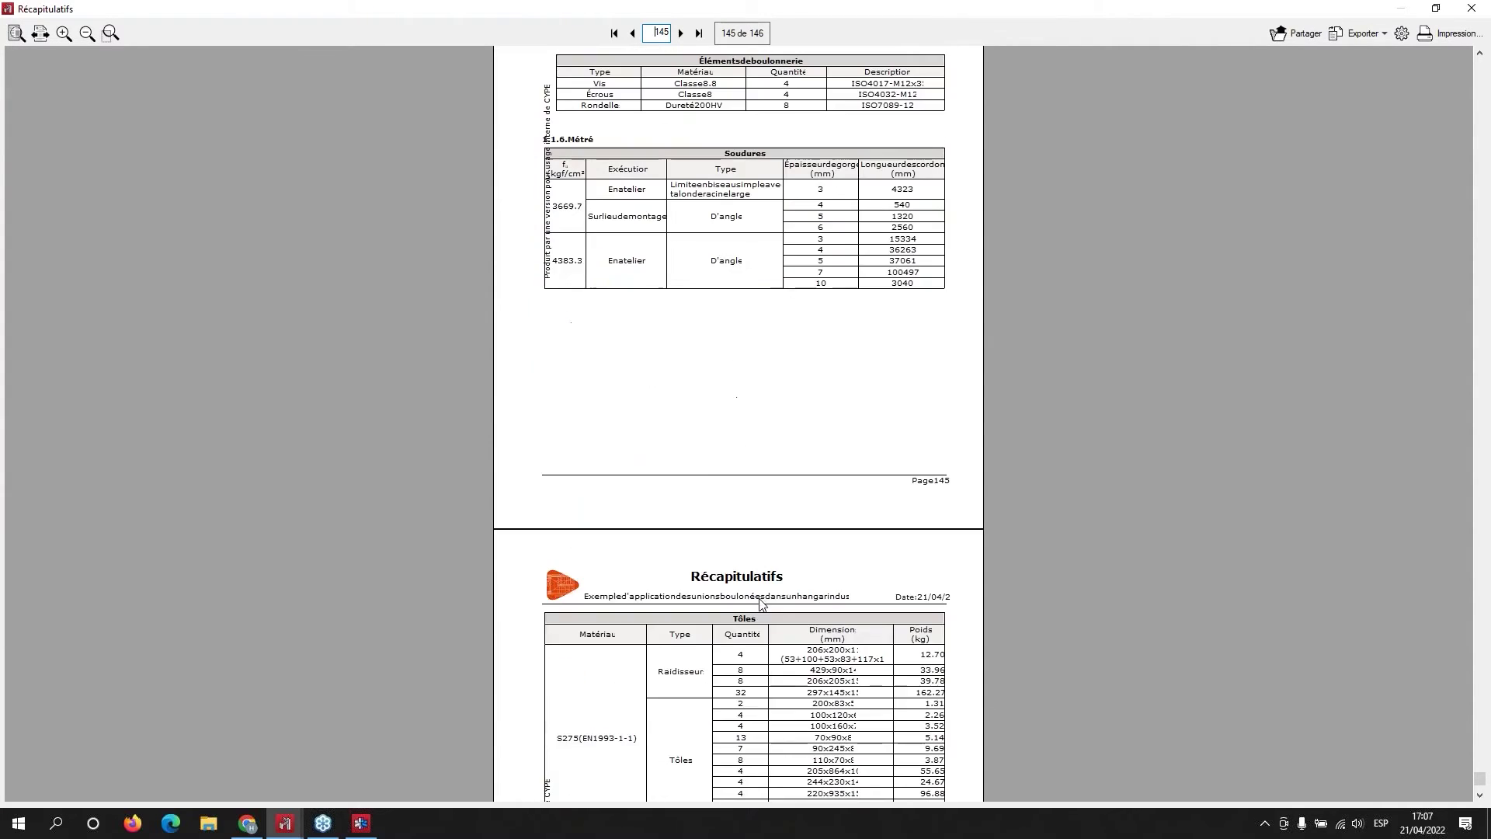
pyautogui.scroll(-3, 762, 575)
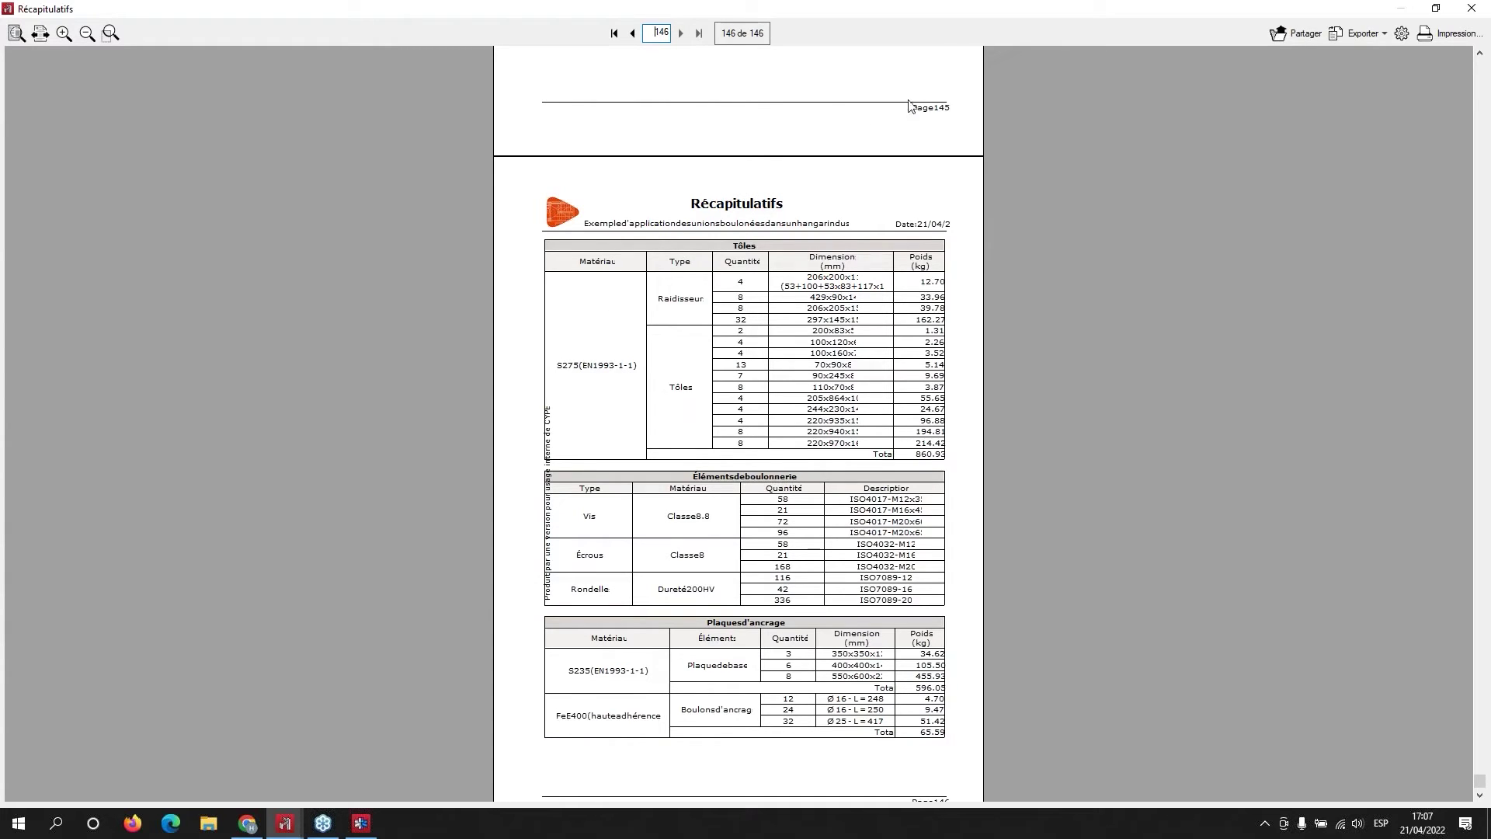
pyautogui.click(1474, 12)
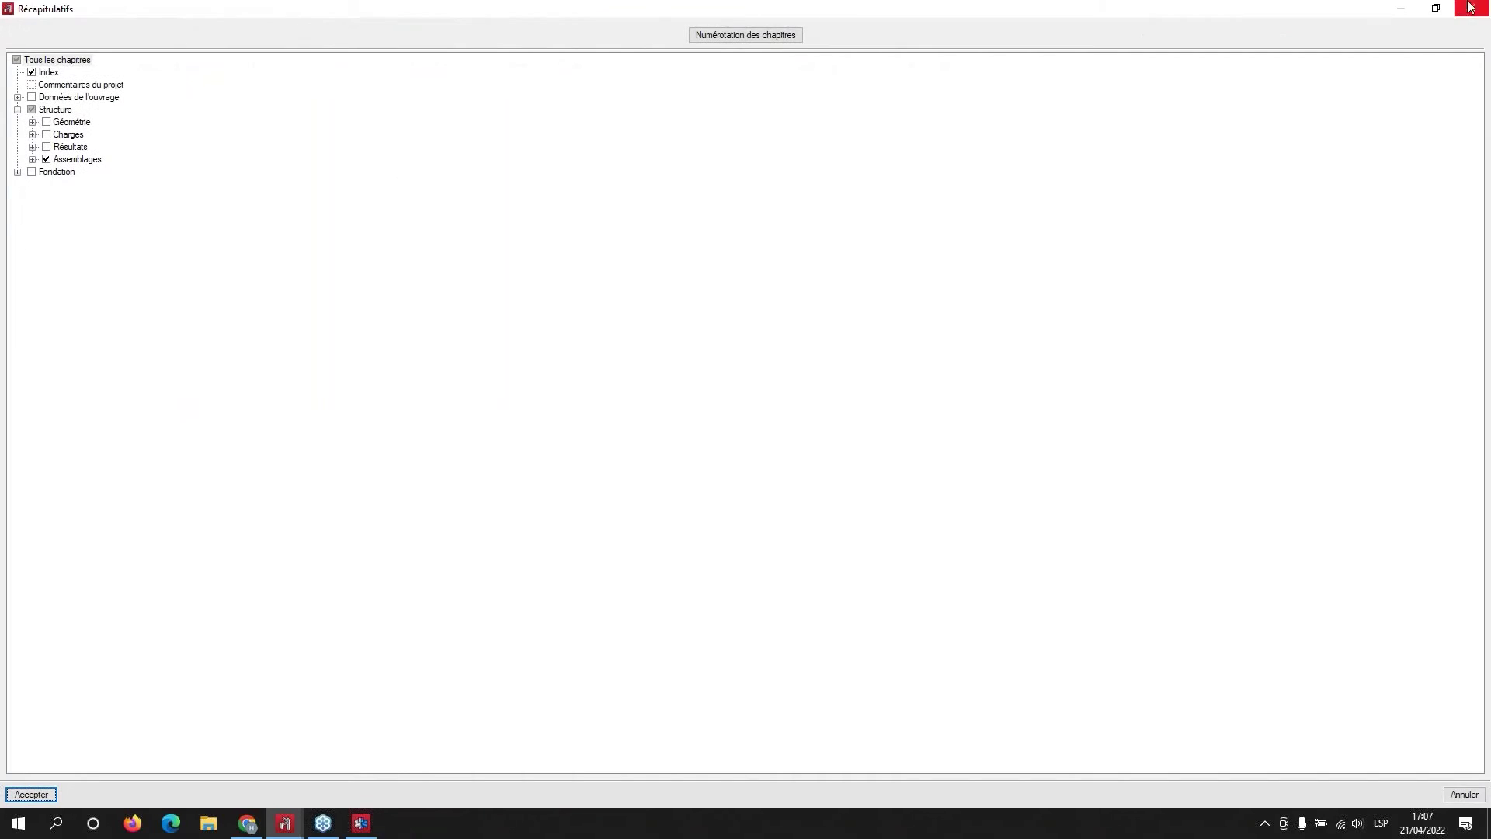
pyautogui.click(1471, 8)
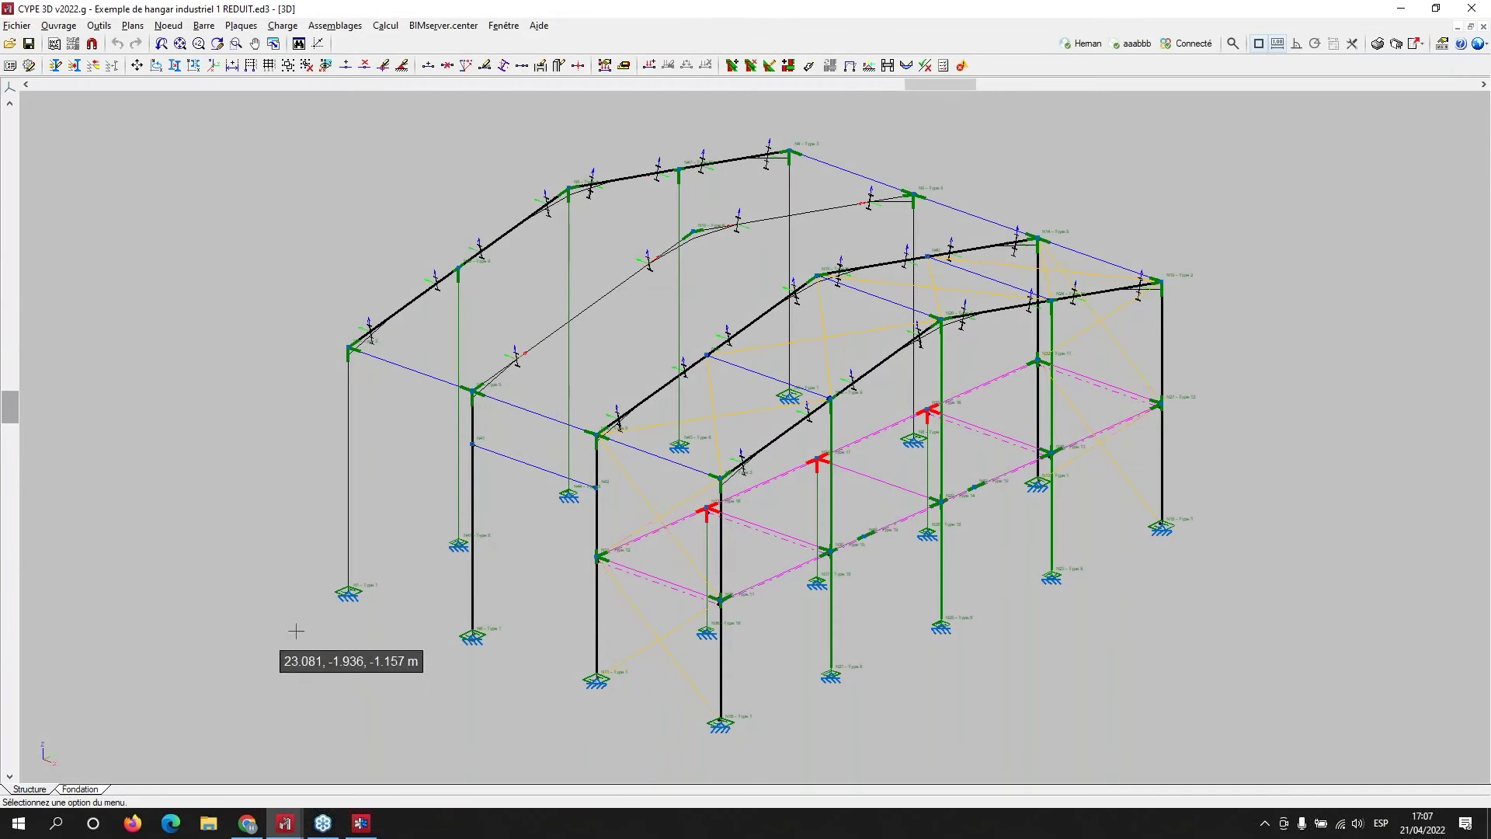
# - Examine the rolled and cold-formed steel sections available for a new bar, including solid and hollow round profiles, and leave without adding one
pyautogui.click(205, 26)
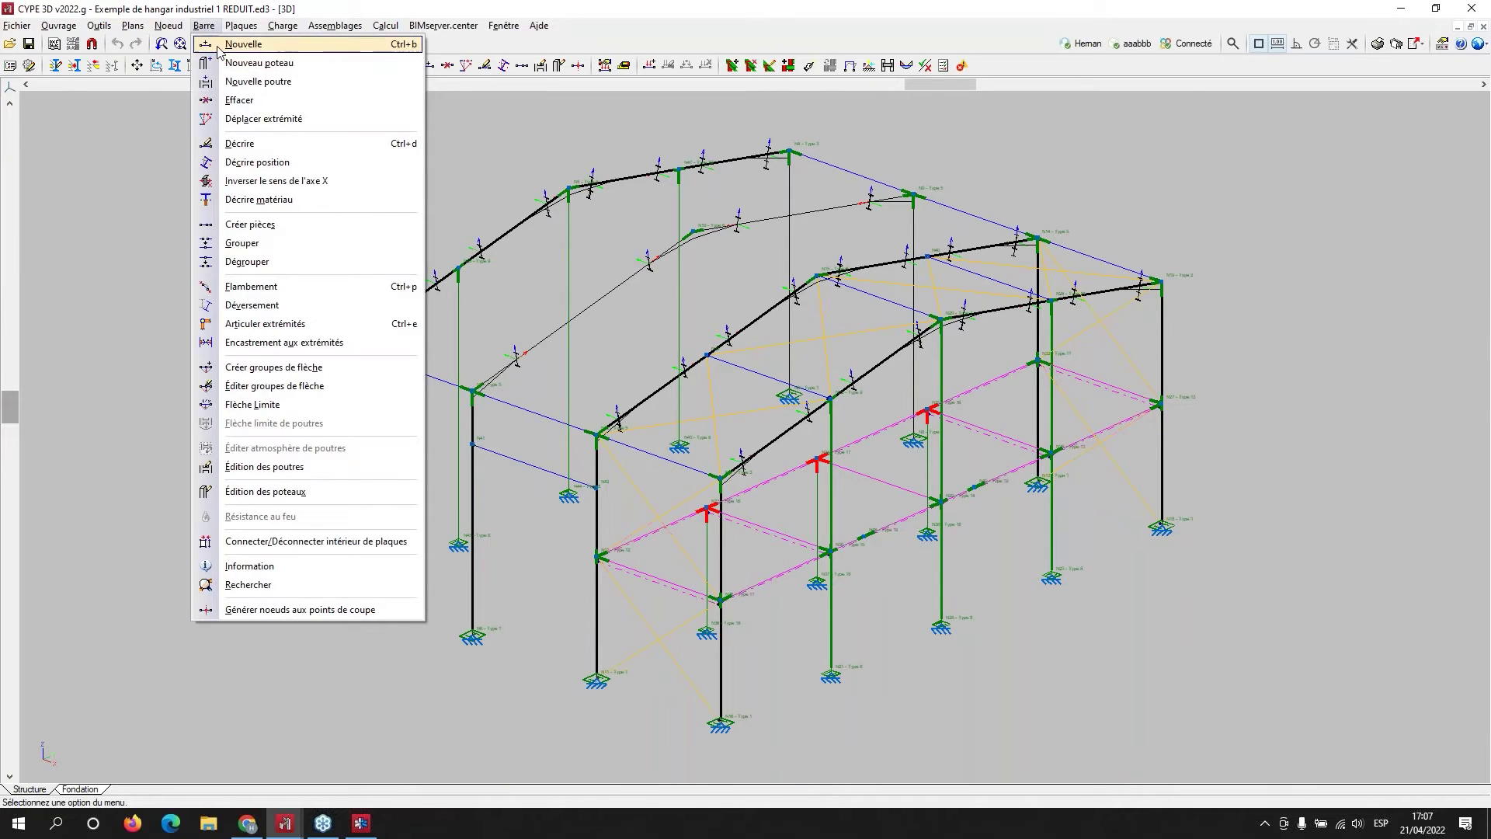
pyautogui.click(225, 144)
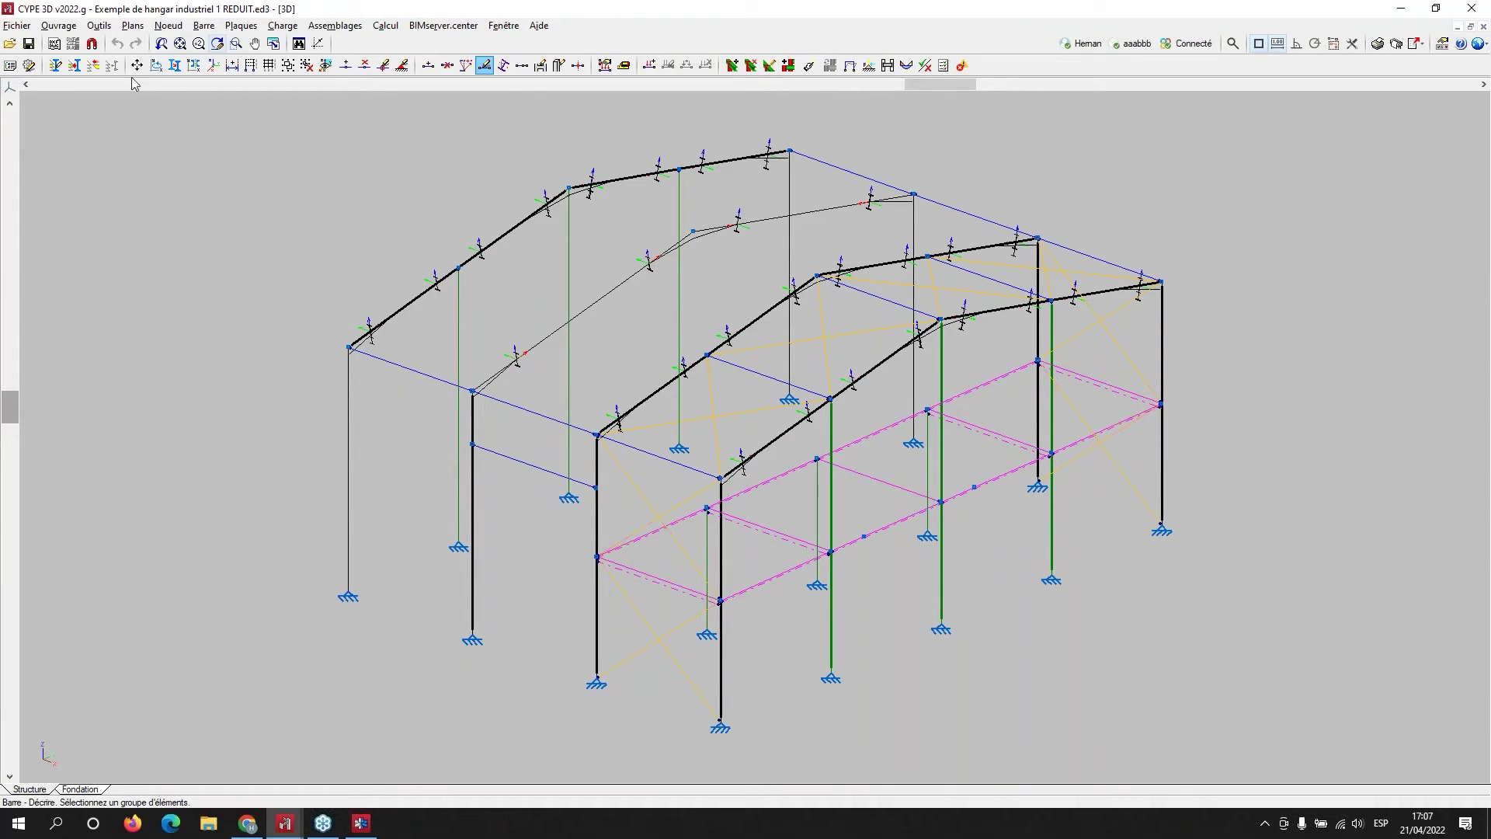
pyautogui.click(204, 26)
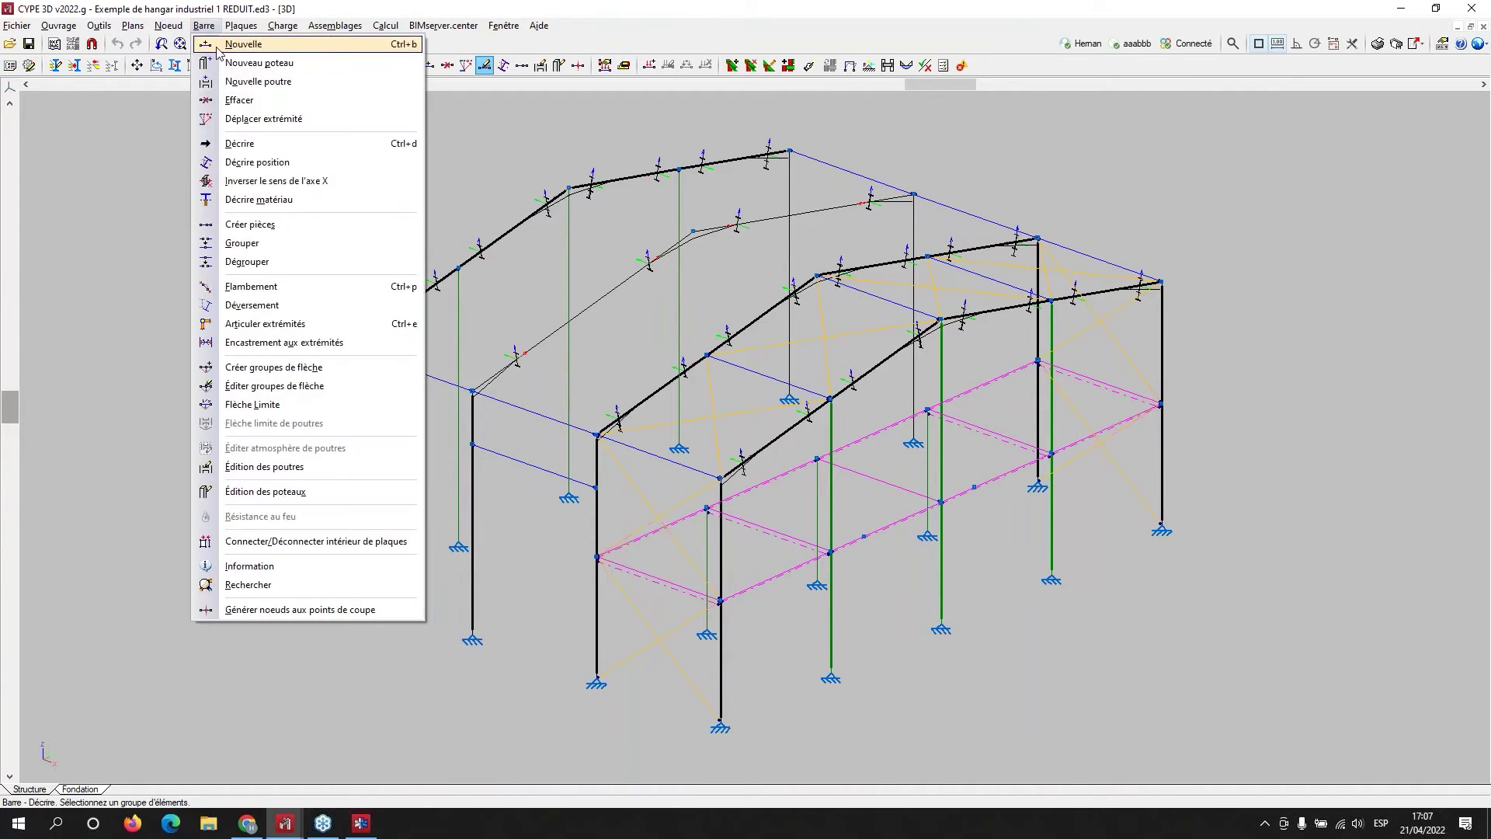
pyautogui.click(217, 40)
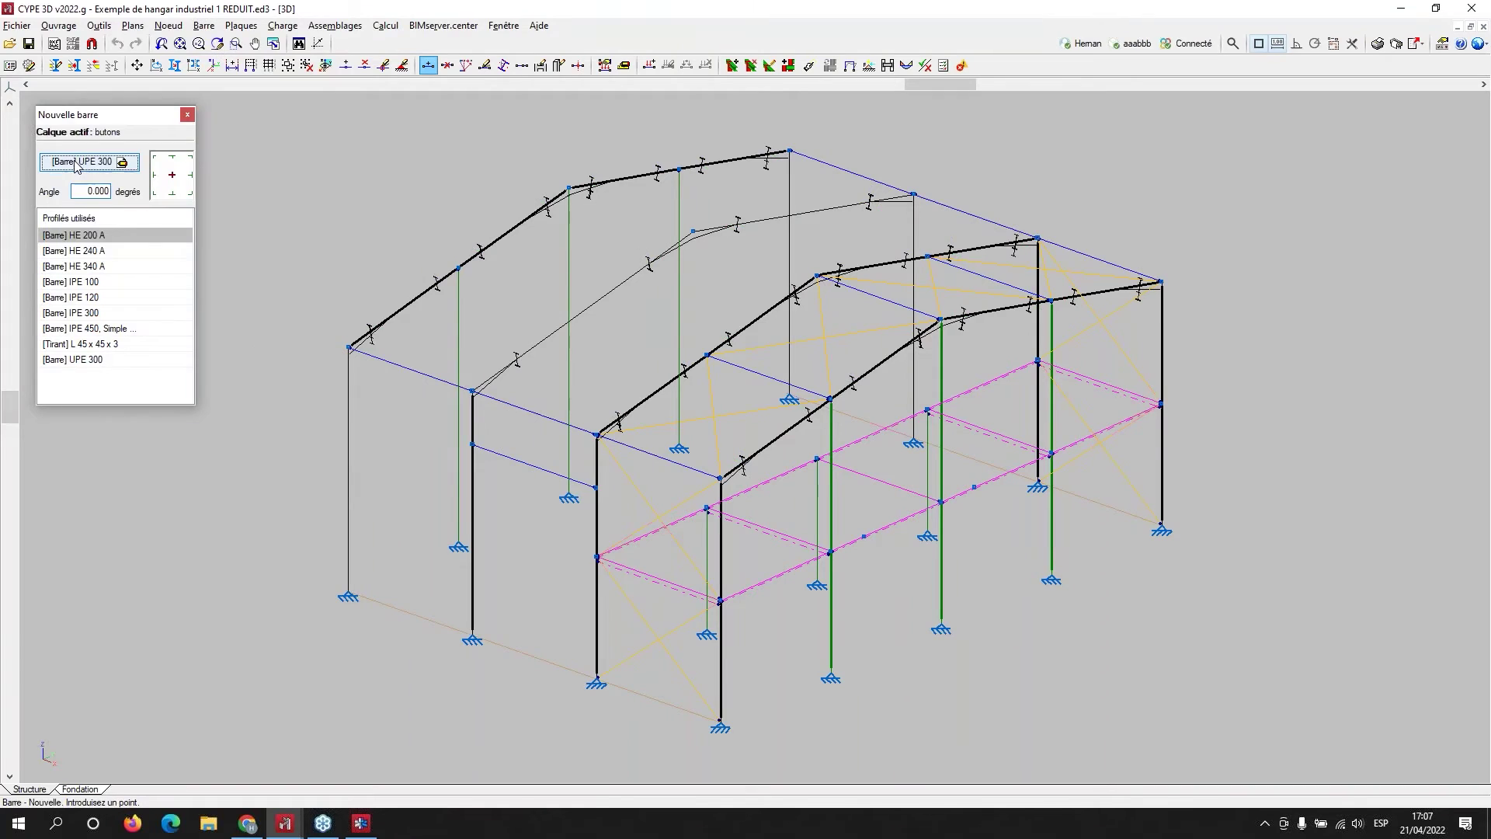
pyautogui.click(78, 163)
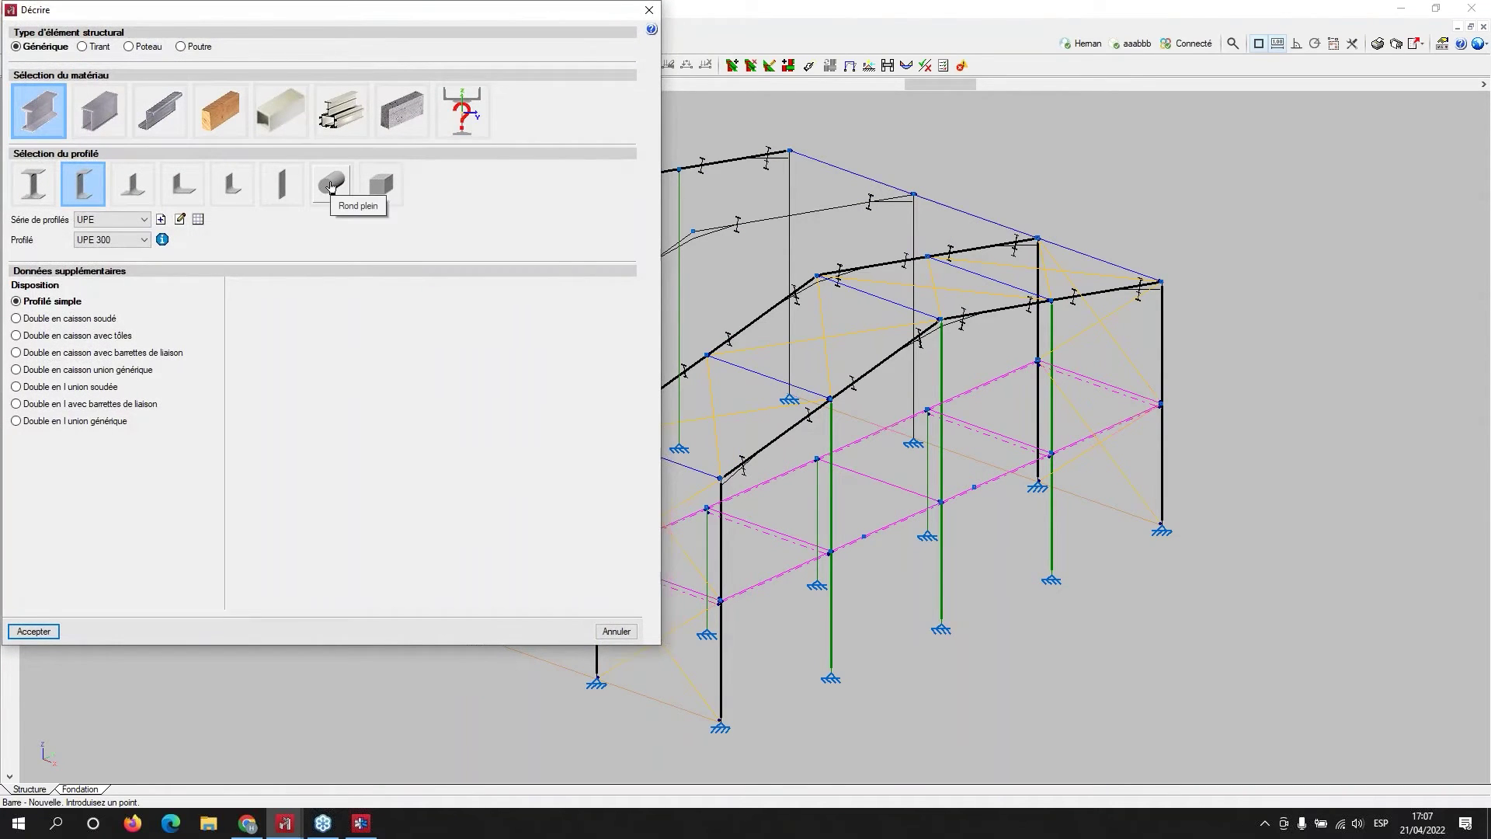
pyautogui.click(332, 185)
pyautogui.click(161, 122)
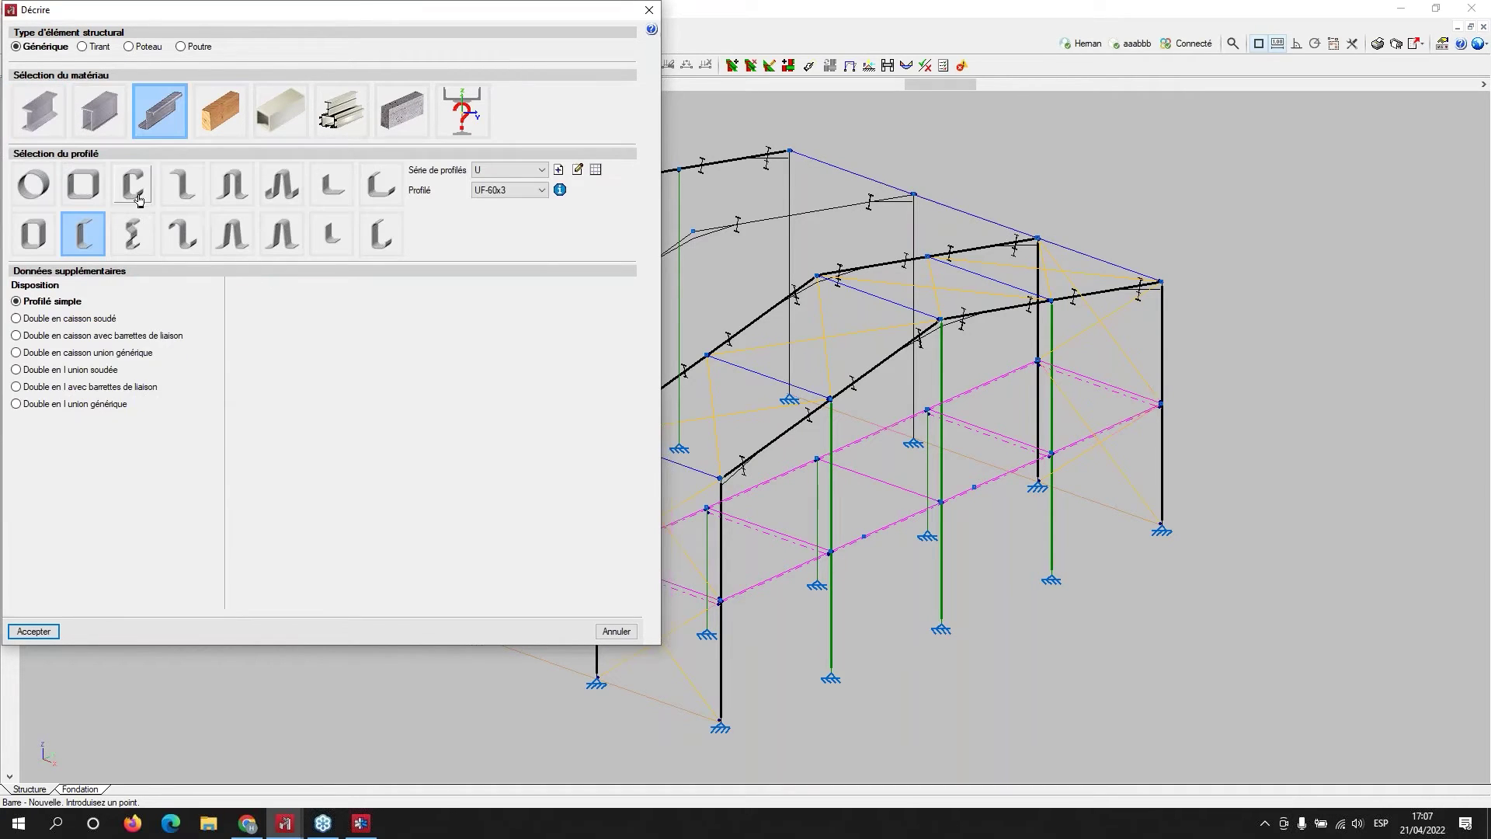
pyautogui.click(28, 189)
pyautogui.click(649, 10)
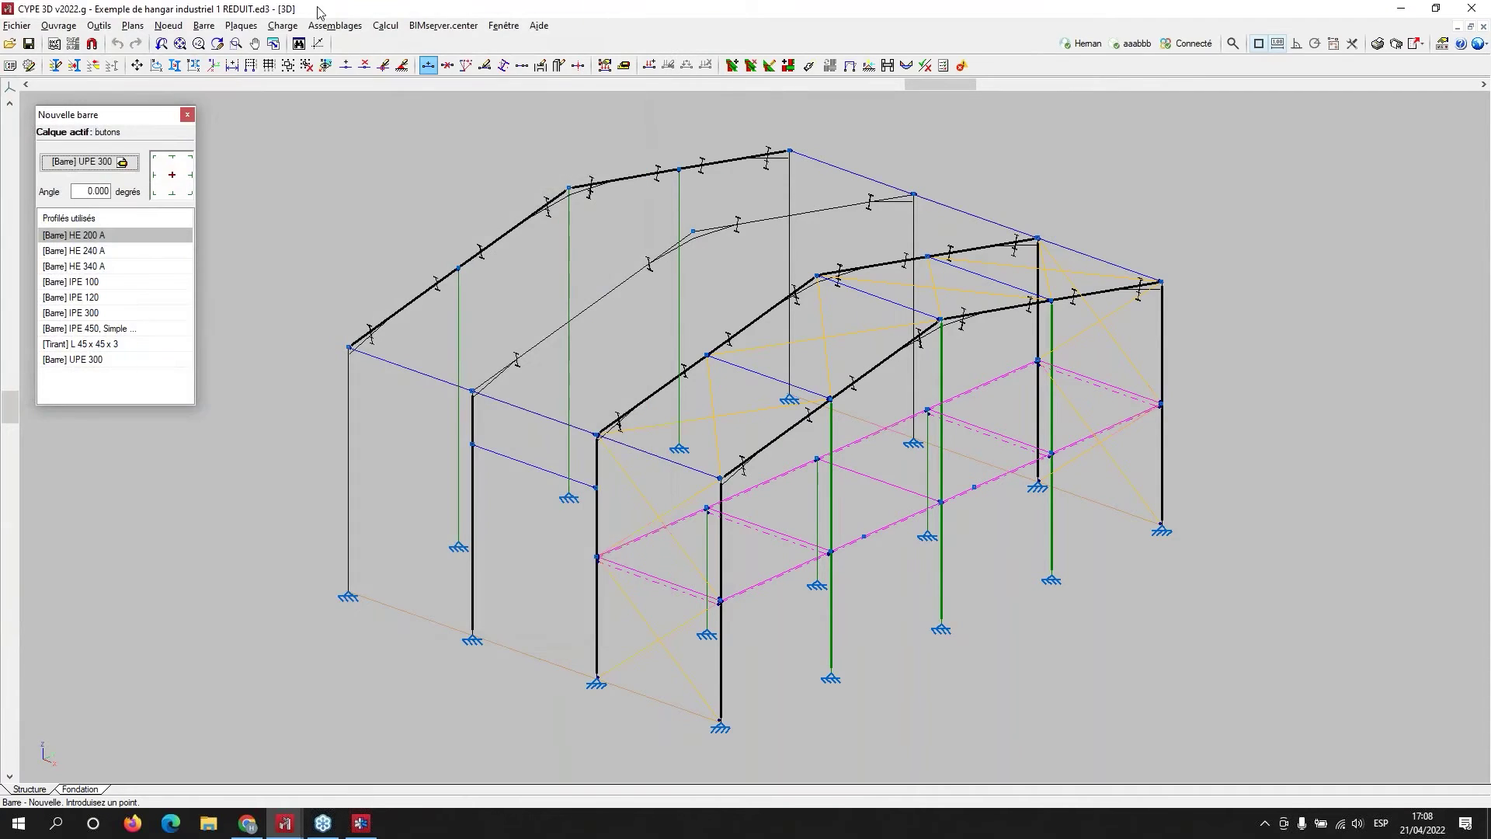
pyautogui.click(188, 114)
# - Review the foundation options for strap beams (Poutres de redressement) in the project's general data, without changing them
pyautogui.click(58, 27)
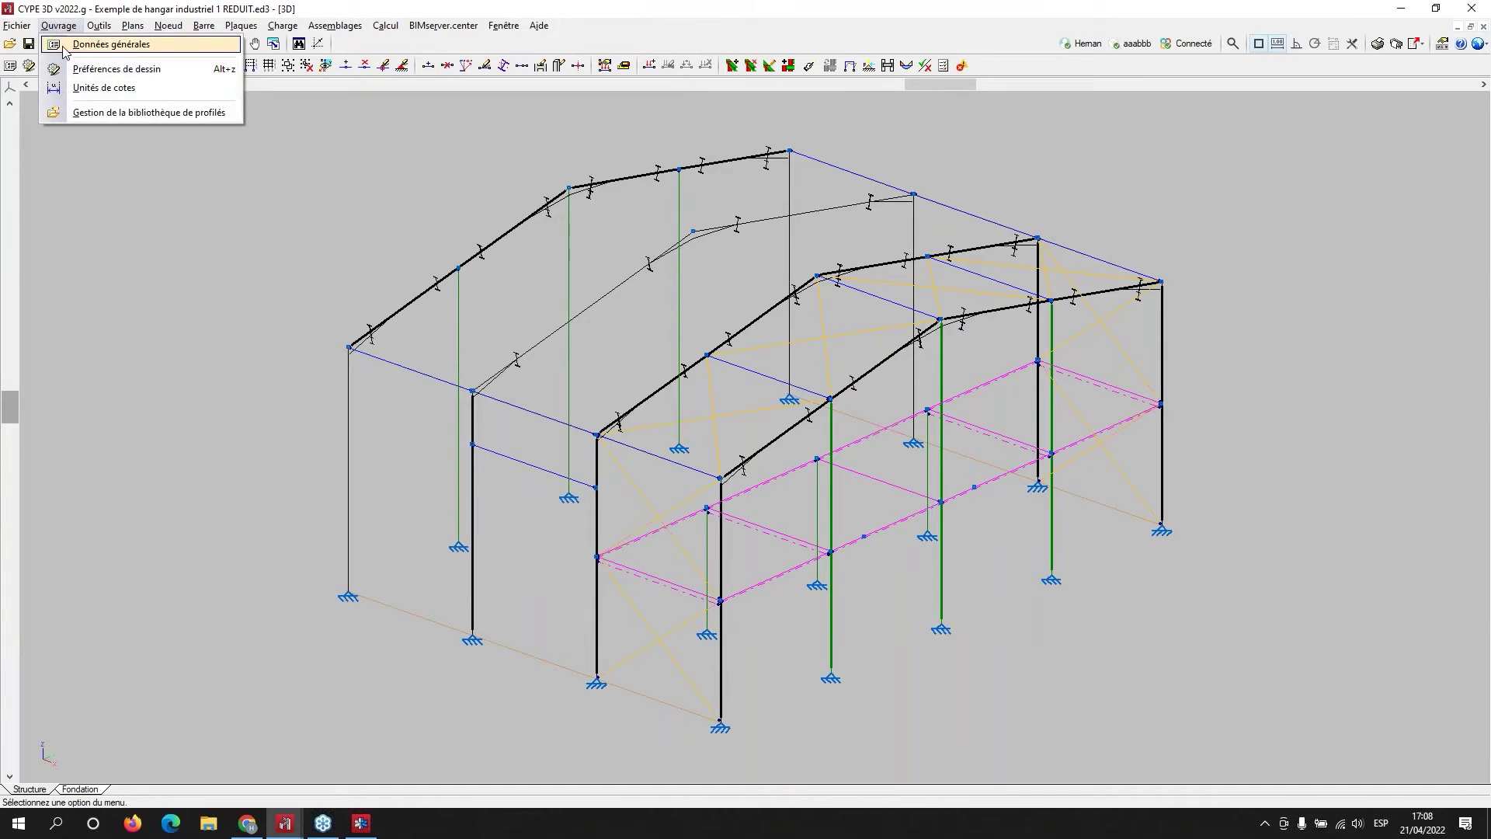
pyautogui.click(111, 44)
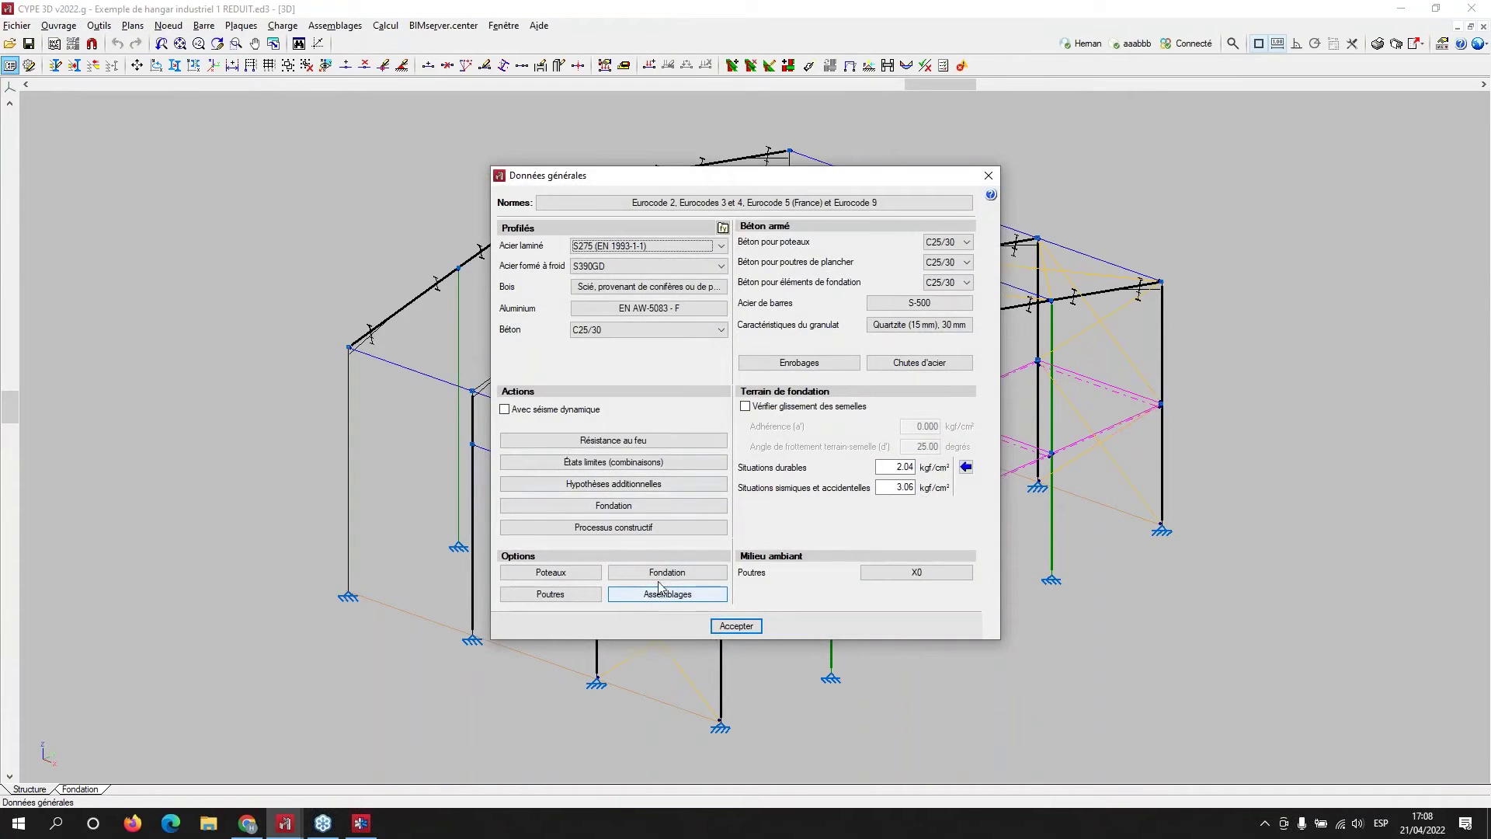
pyautogui.click(668, 572)
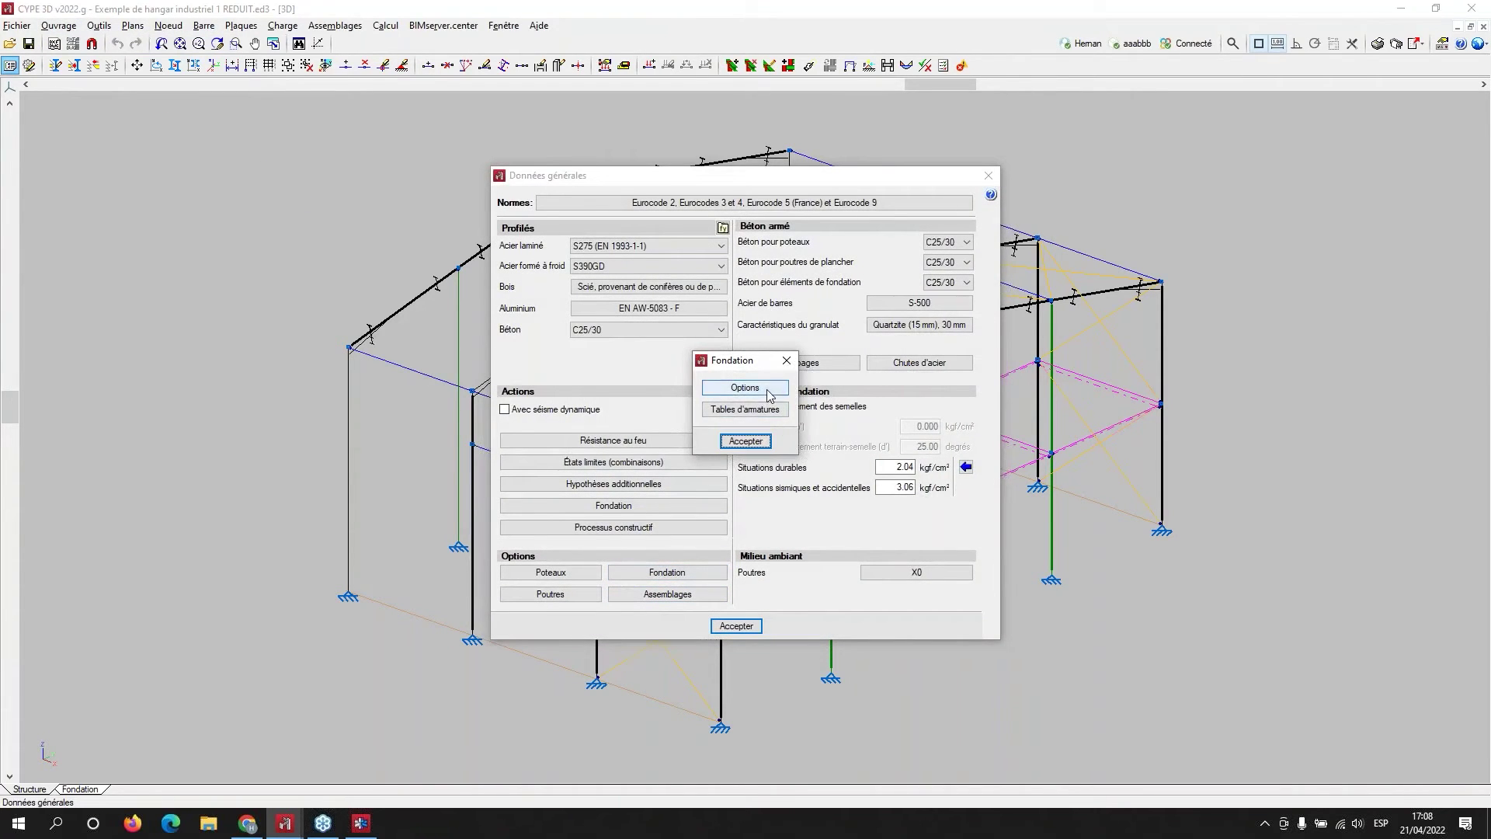
pyautogui.click(745, 387)
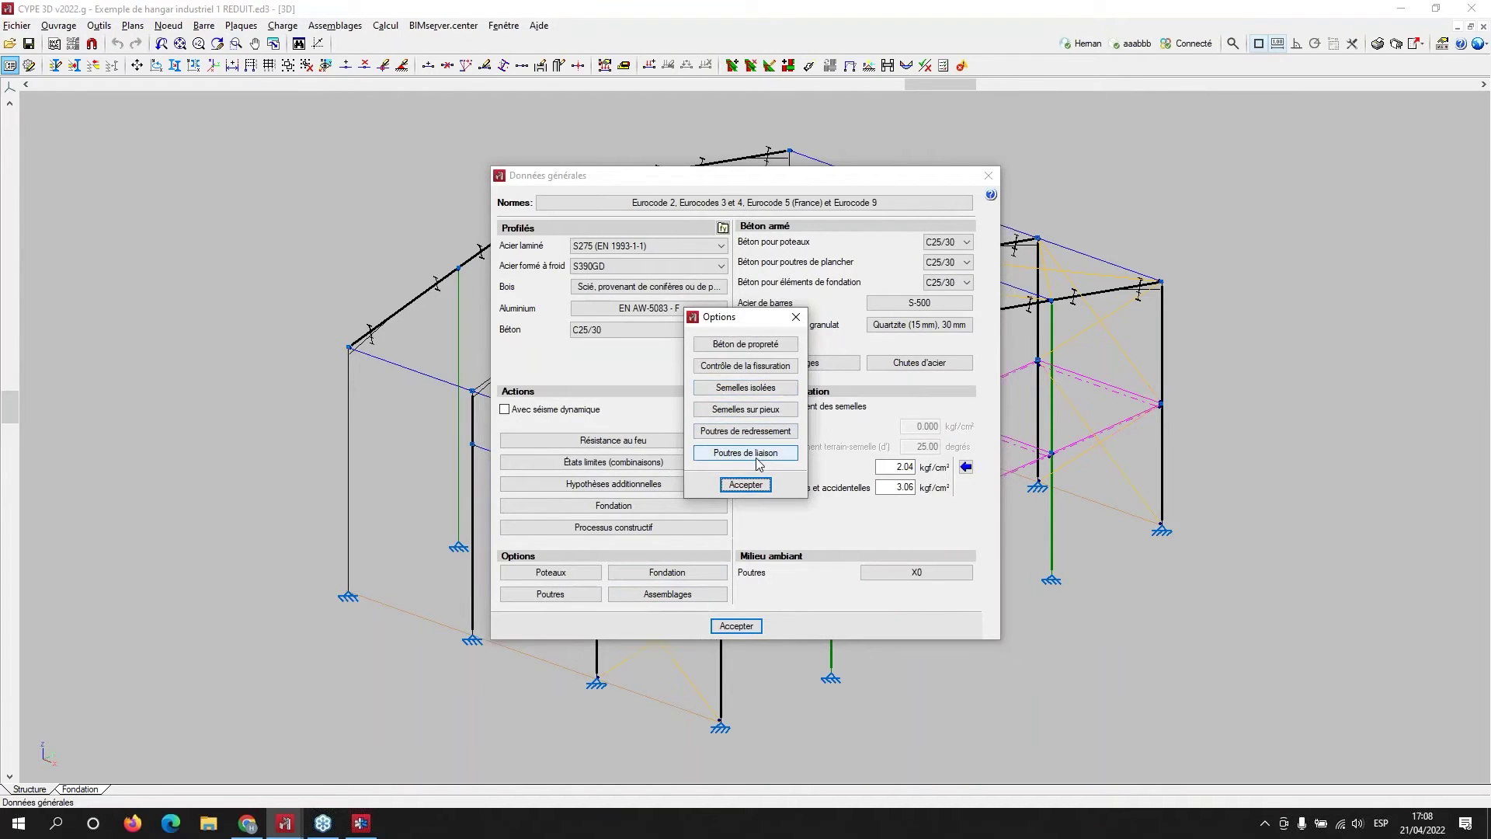
pyautogui.moveTo(764, 320); pyautogui.dragTo(935, 299)
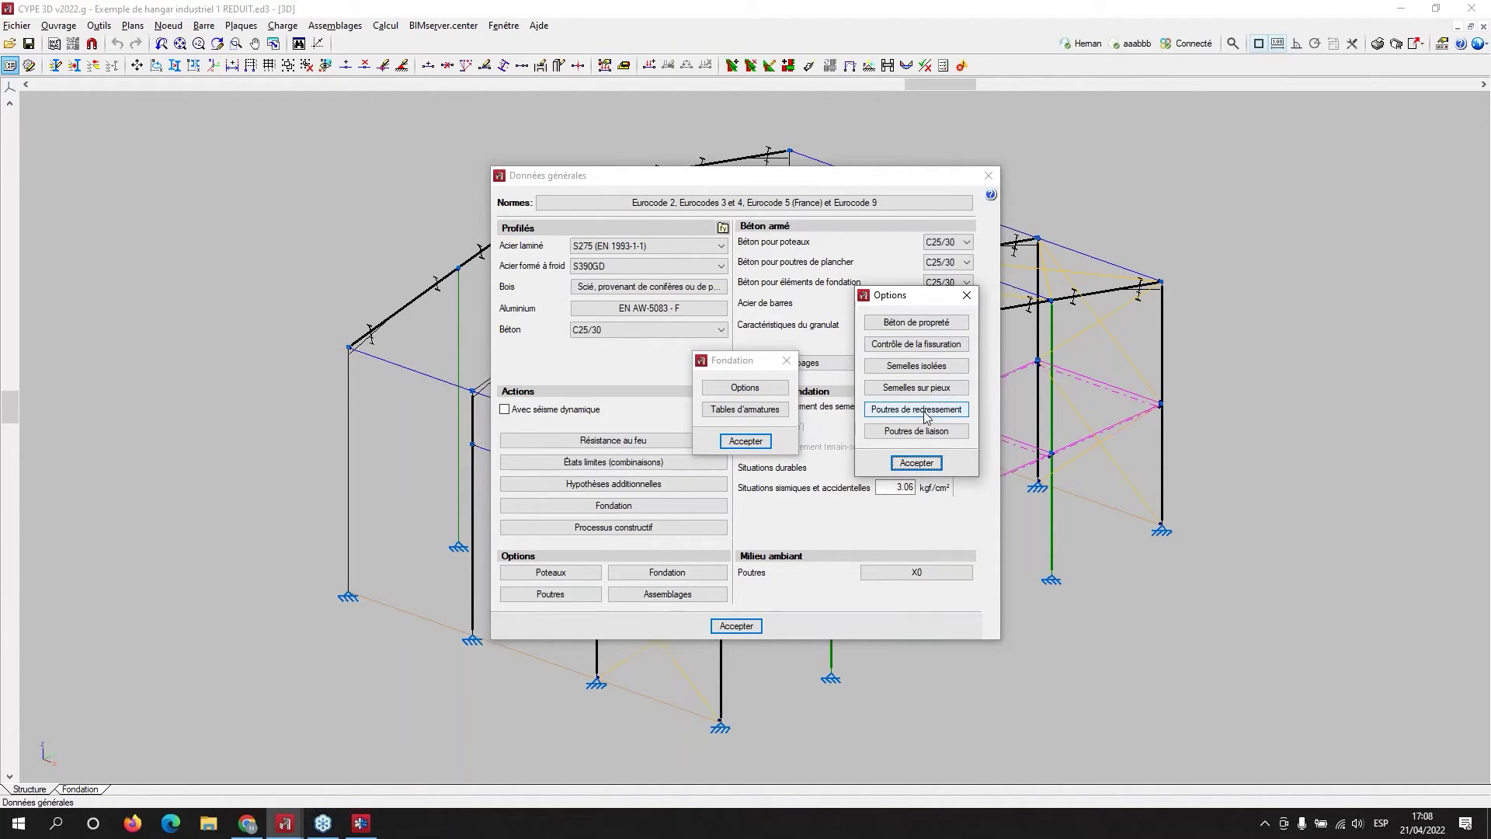
pyautogui.click(917, 410)
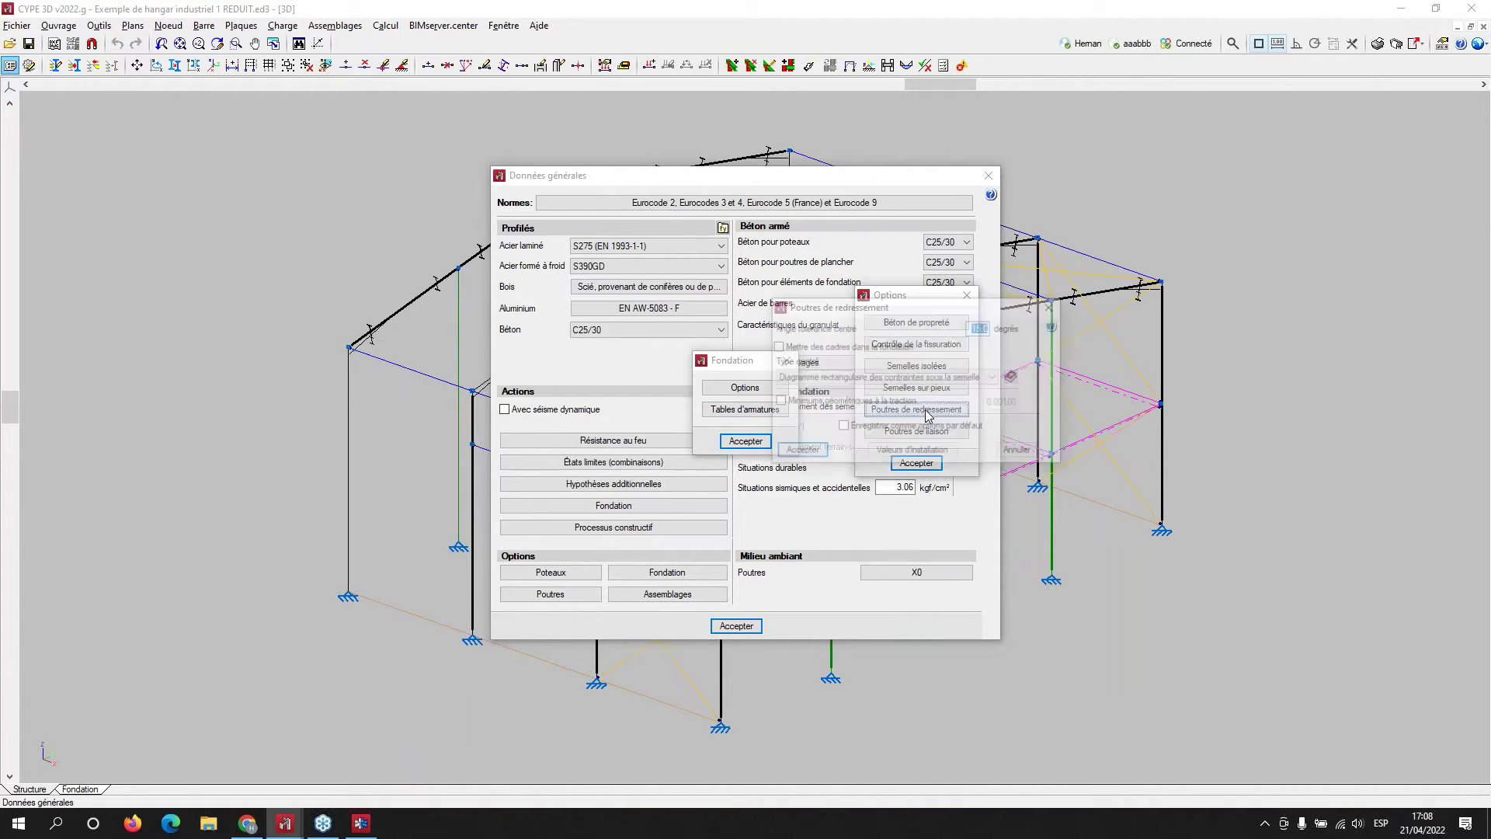
pyautogui.moveTo(905, 313); pyautogui.dragTo(1242, 178)
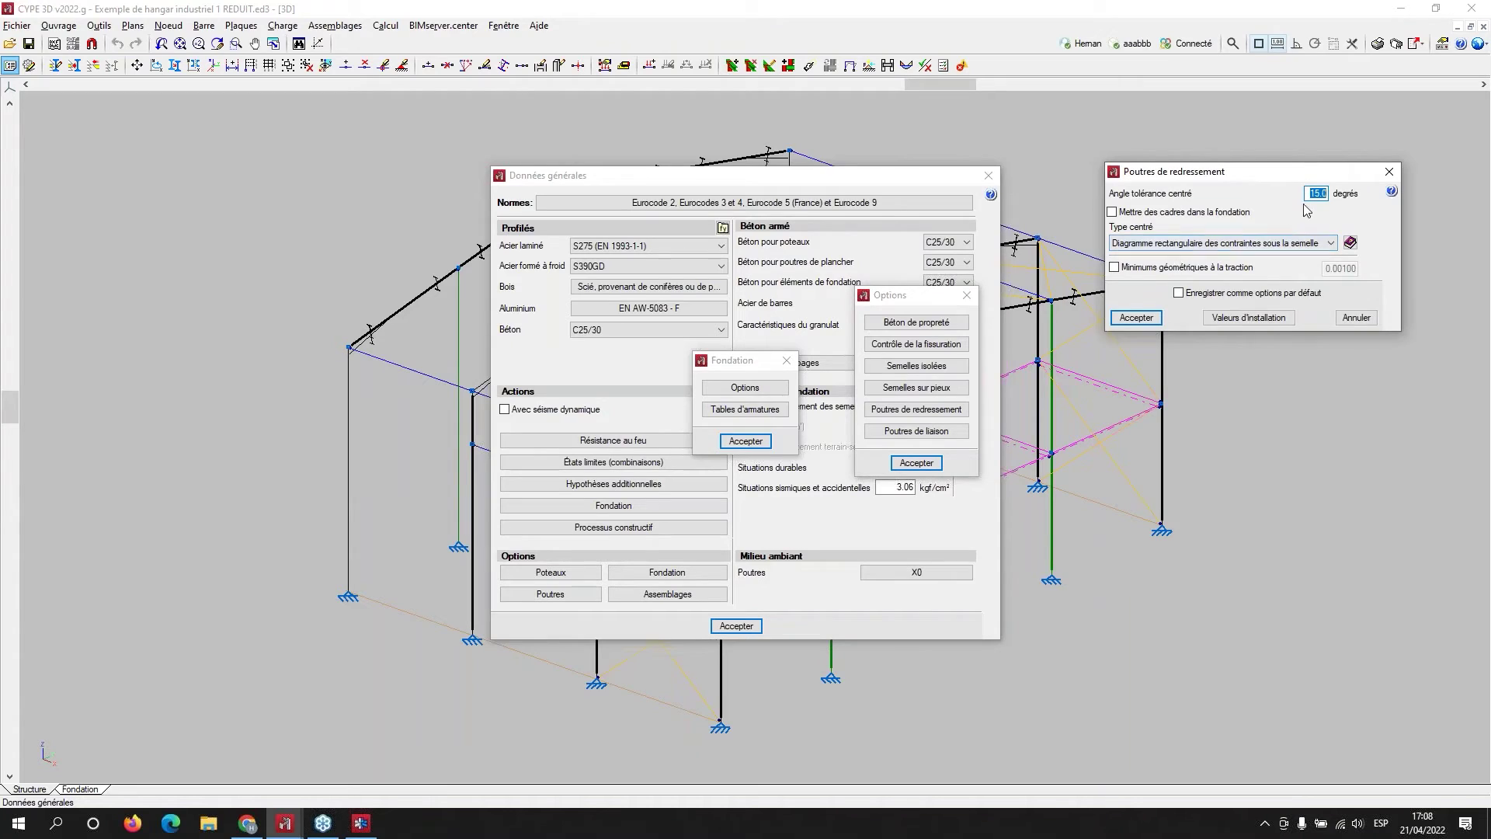
pyautogui.click(1388, 172)
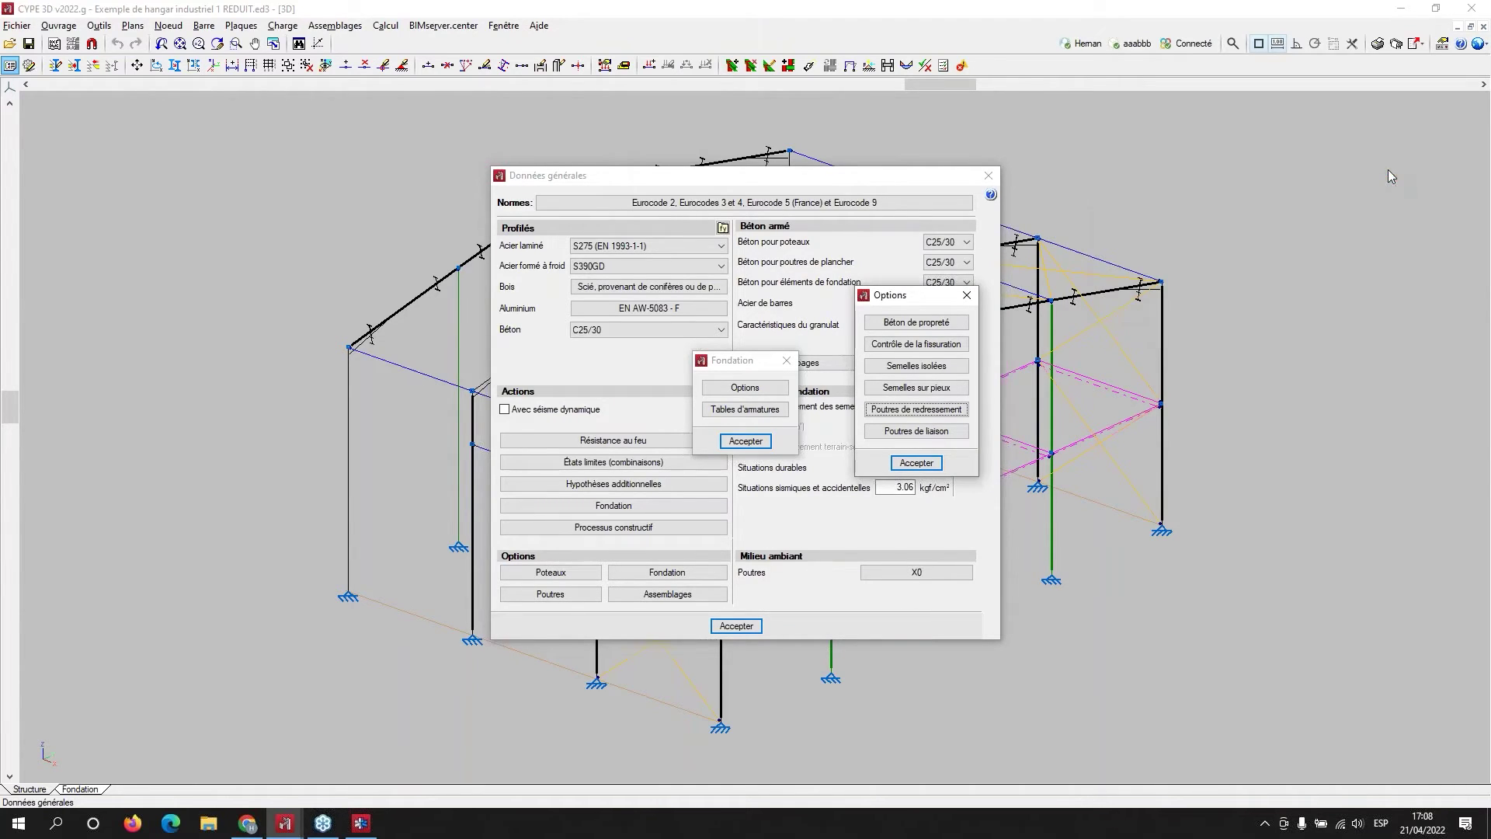
# - Review the foundation options for tie beams (Poutres de liaison) and close the general data unchanged
pyautogui.click(912, 431)
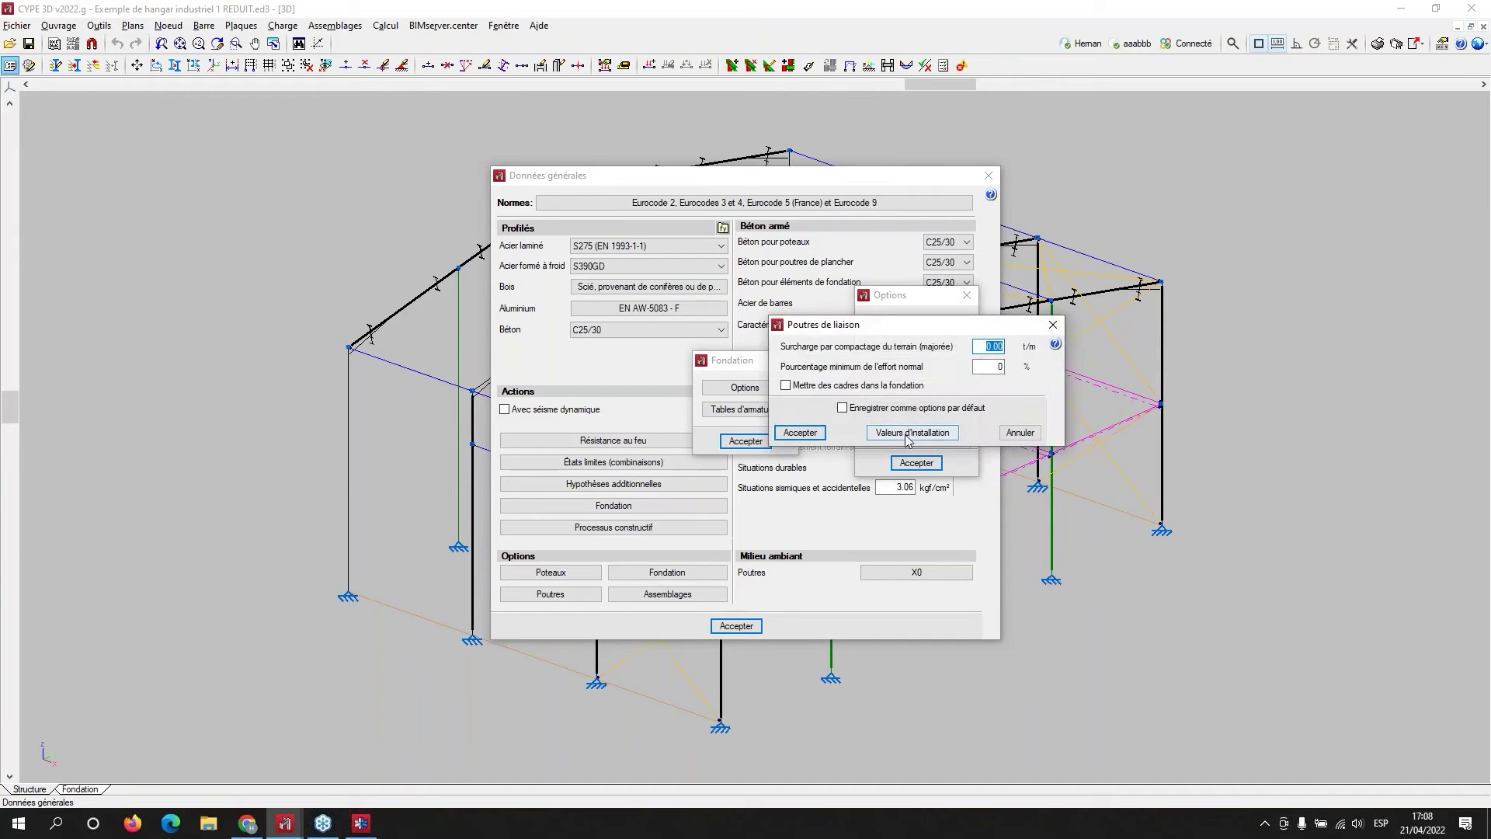
pyautogui.click(1053, 324)
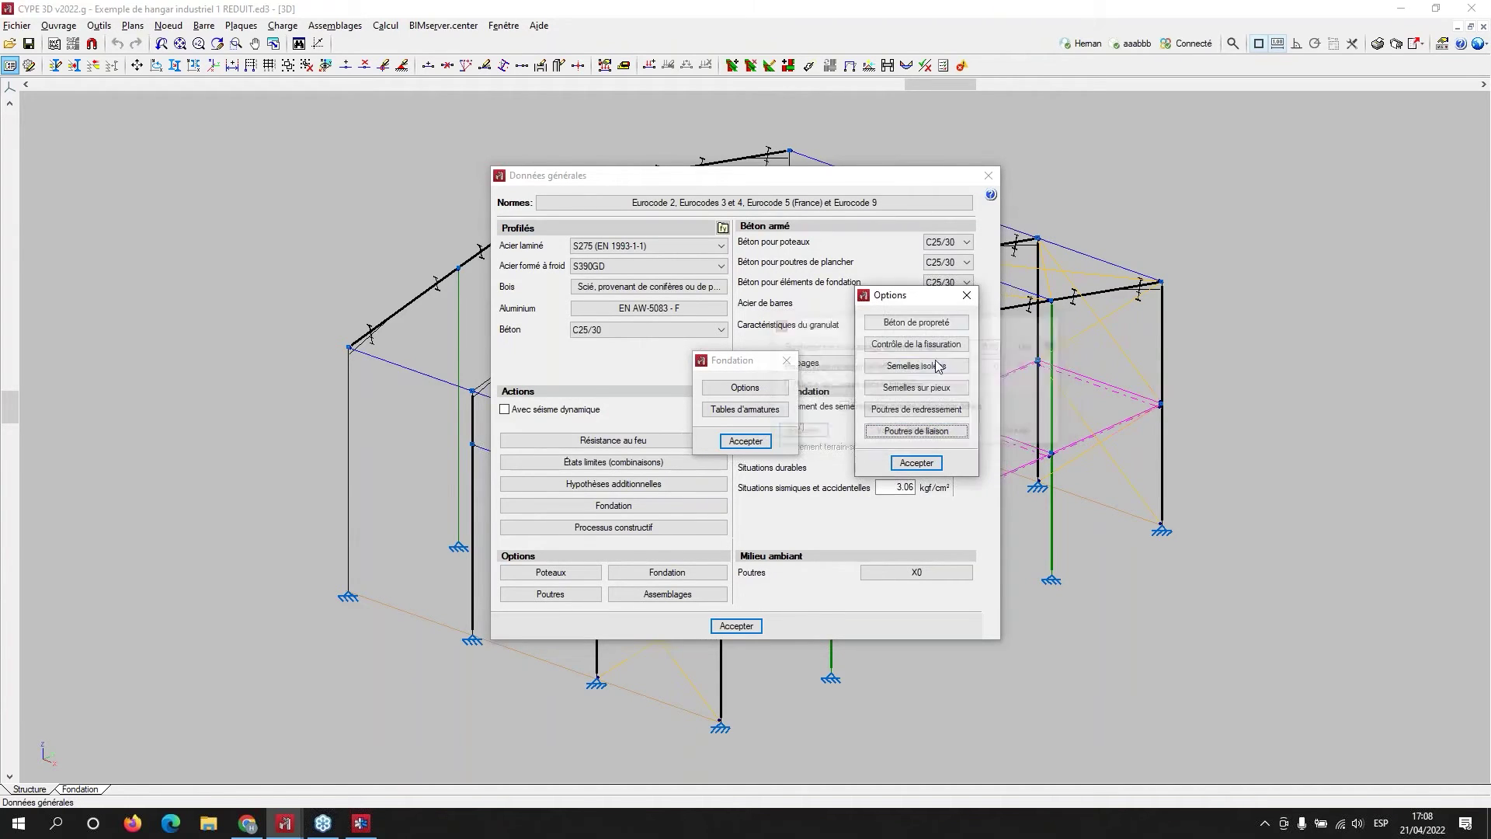
pyautogui.click(967, 295)
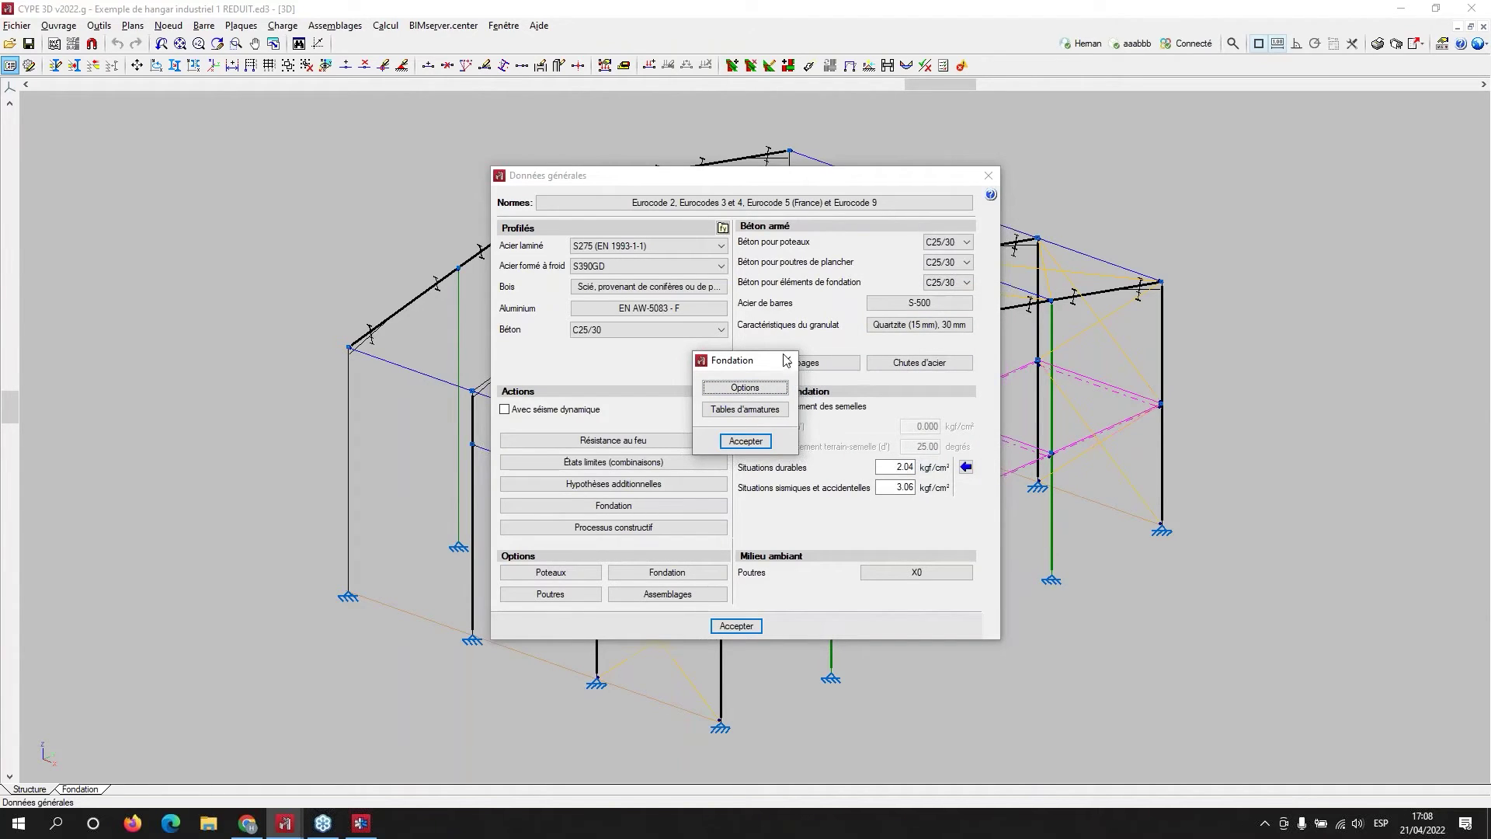
pyautogui.click(783, 367)
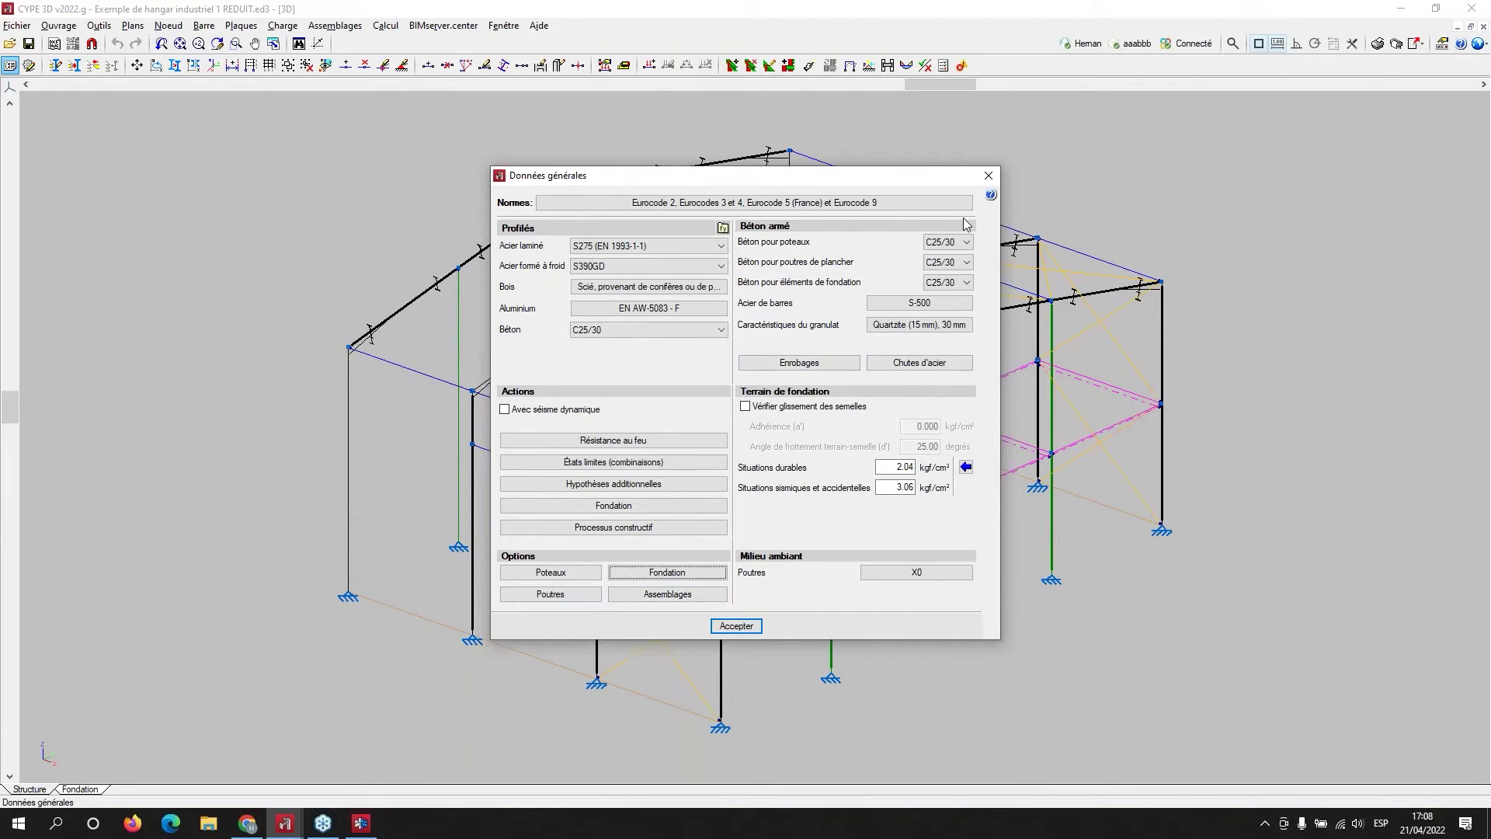
pyautogui.click(989, 176)
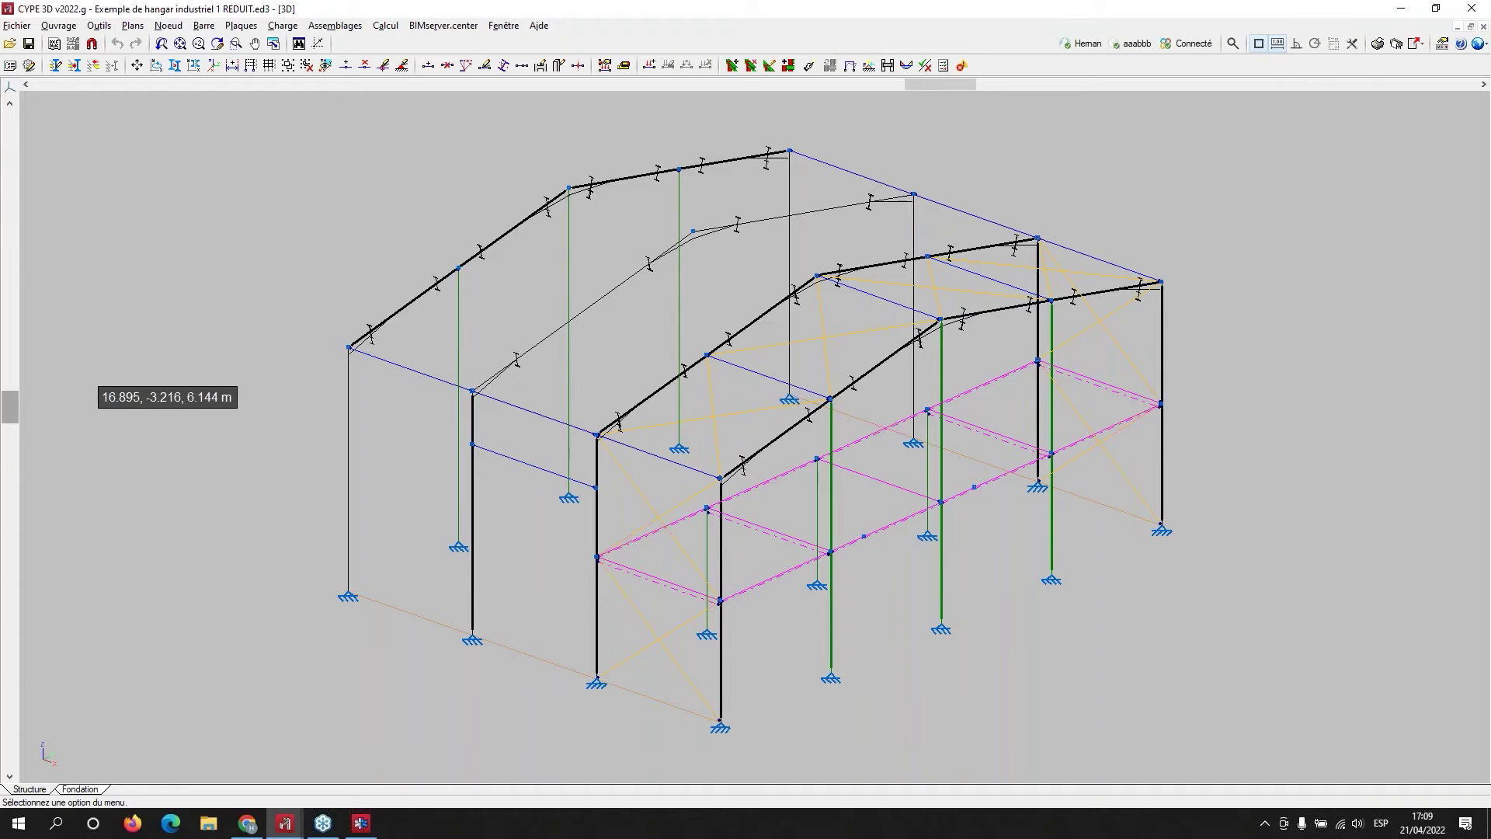
# - Switch to CYPE Connect to view the tubular connection at node N1 of Example 1, and return to CYPE 3D
pyautogui.click(359, 825)
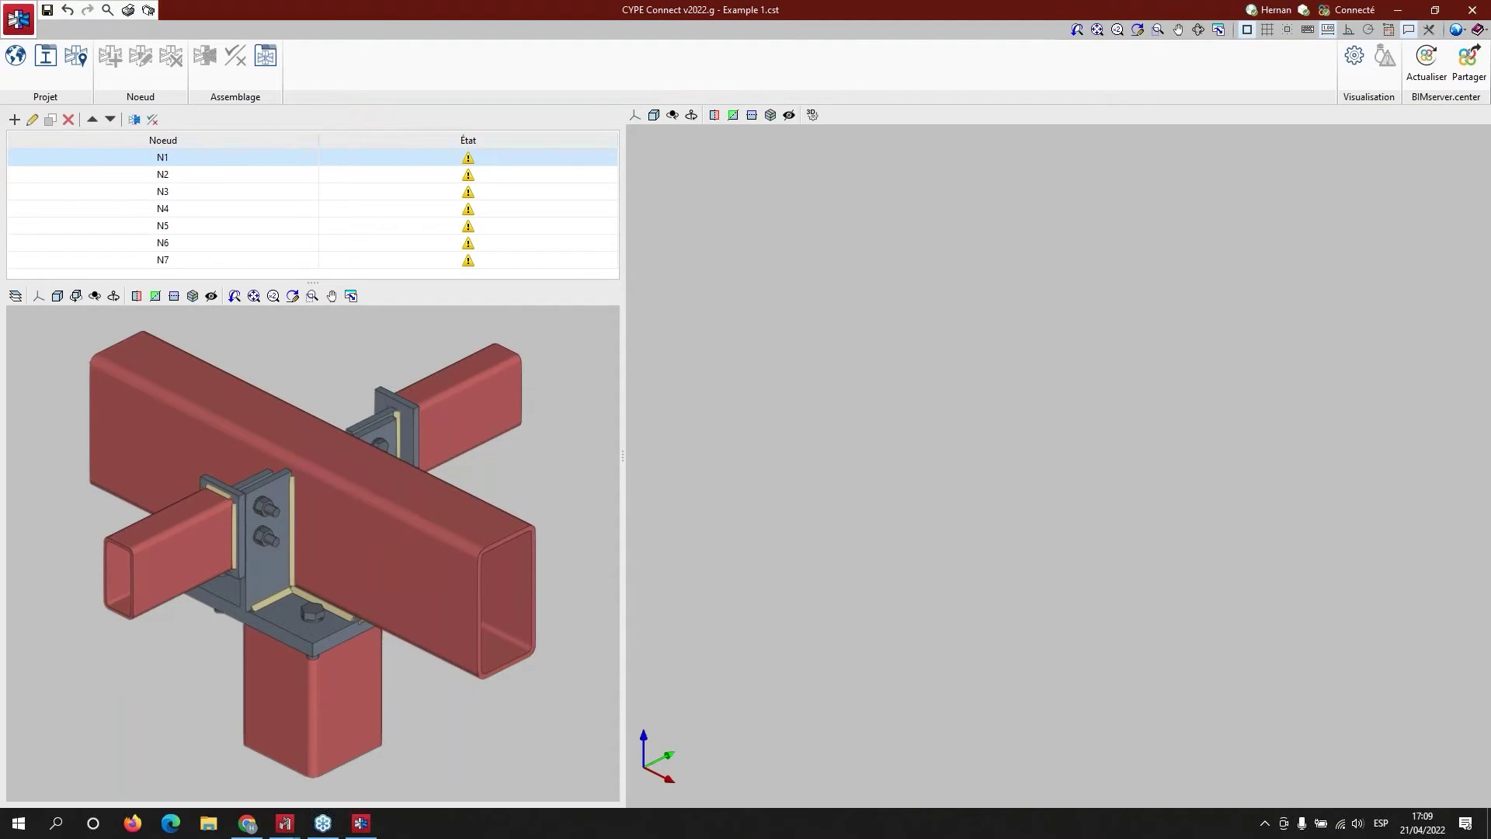
pyautogui.click(1402, 10)
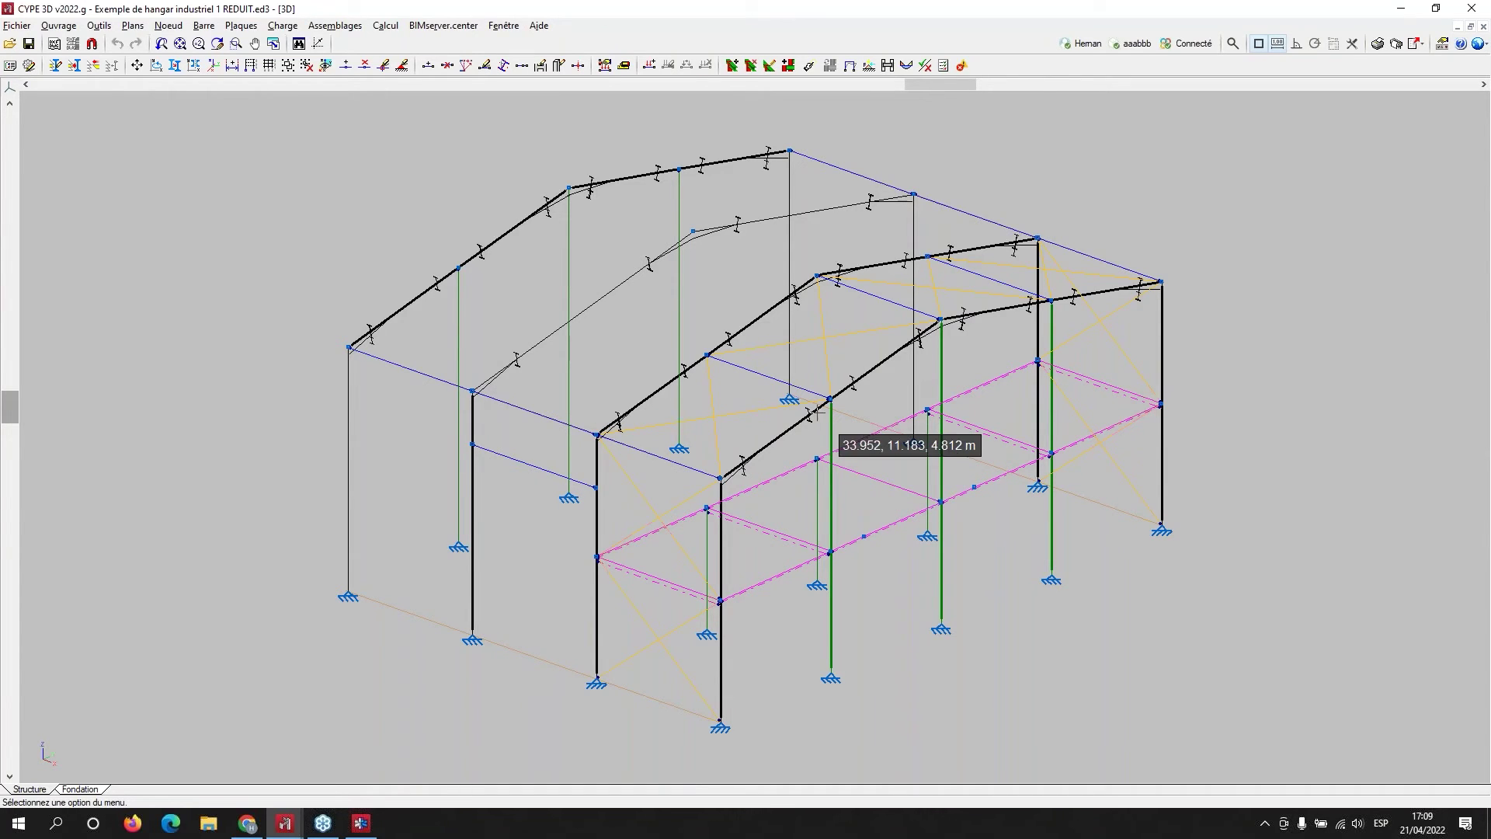
# - Open the 3D view of the complete structure
pyautogui.scroll(4, 505, 420)
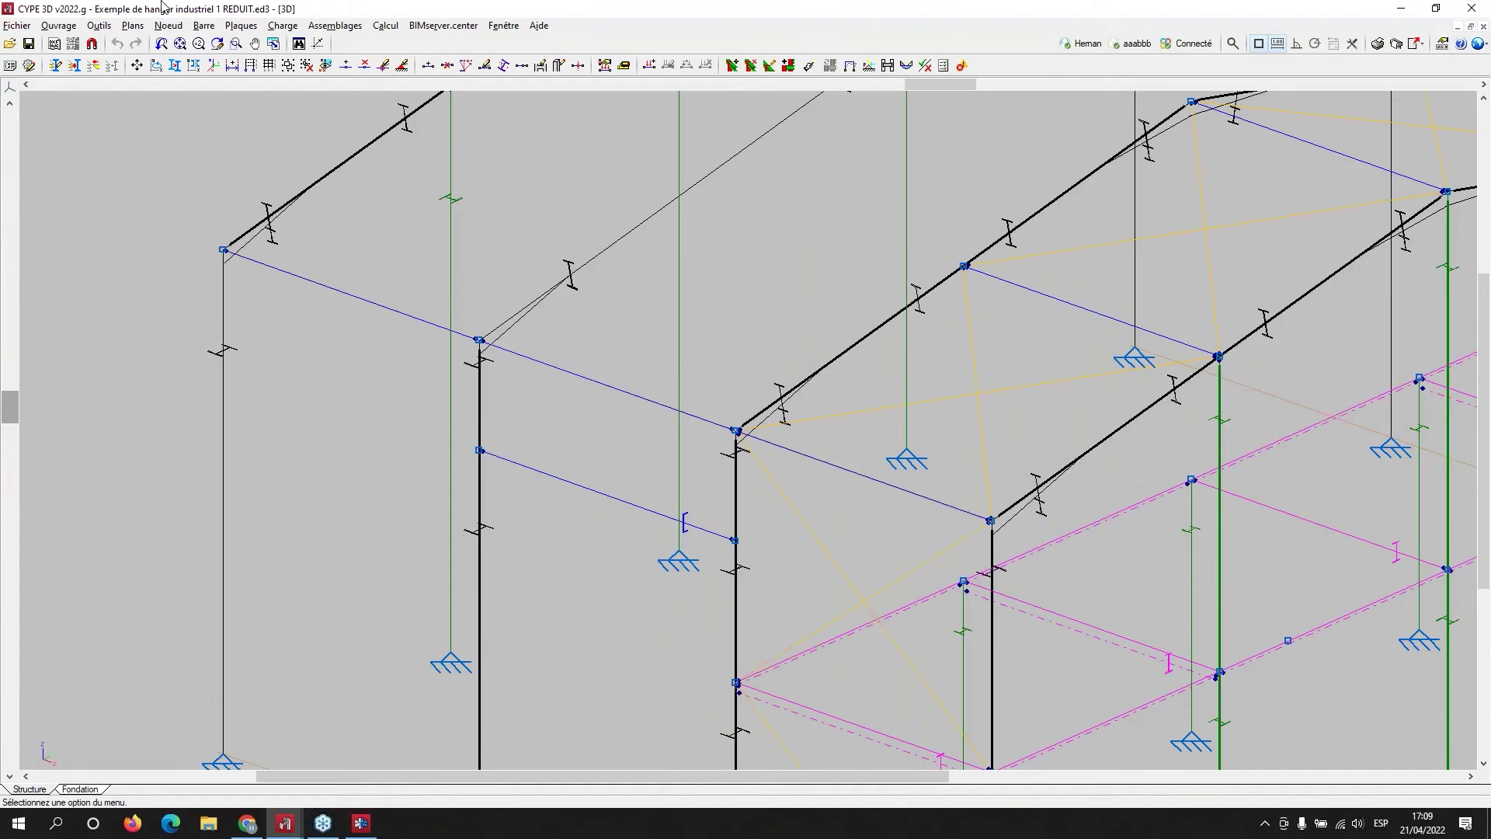
pyautogui.click(132, 27)
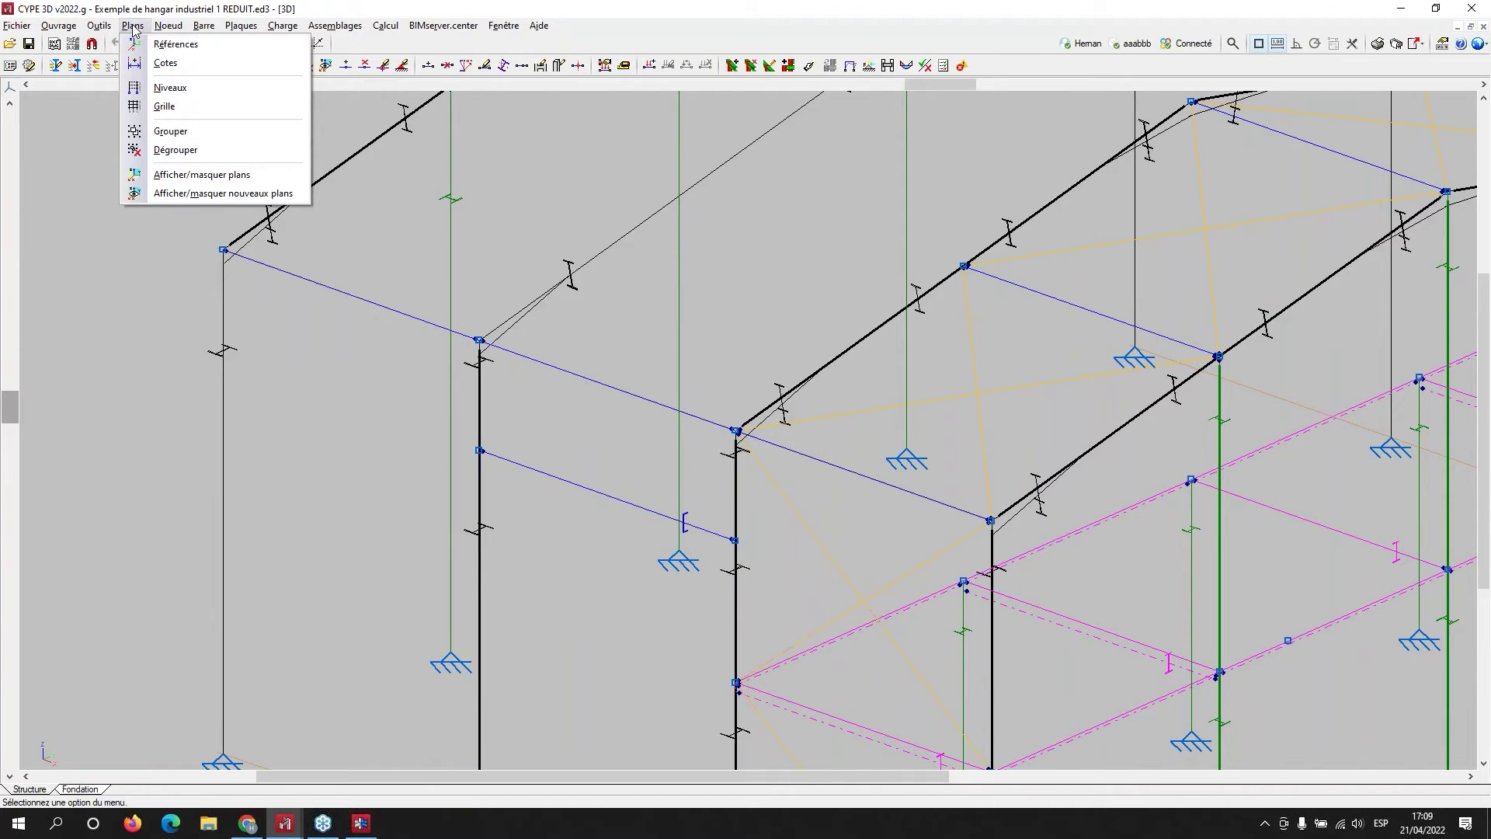
pyautogui.moveTo(168, 28)
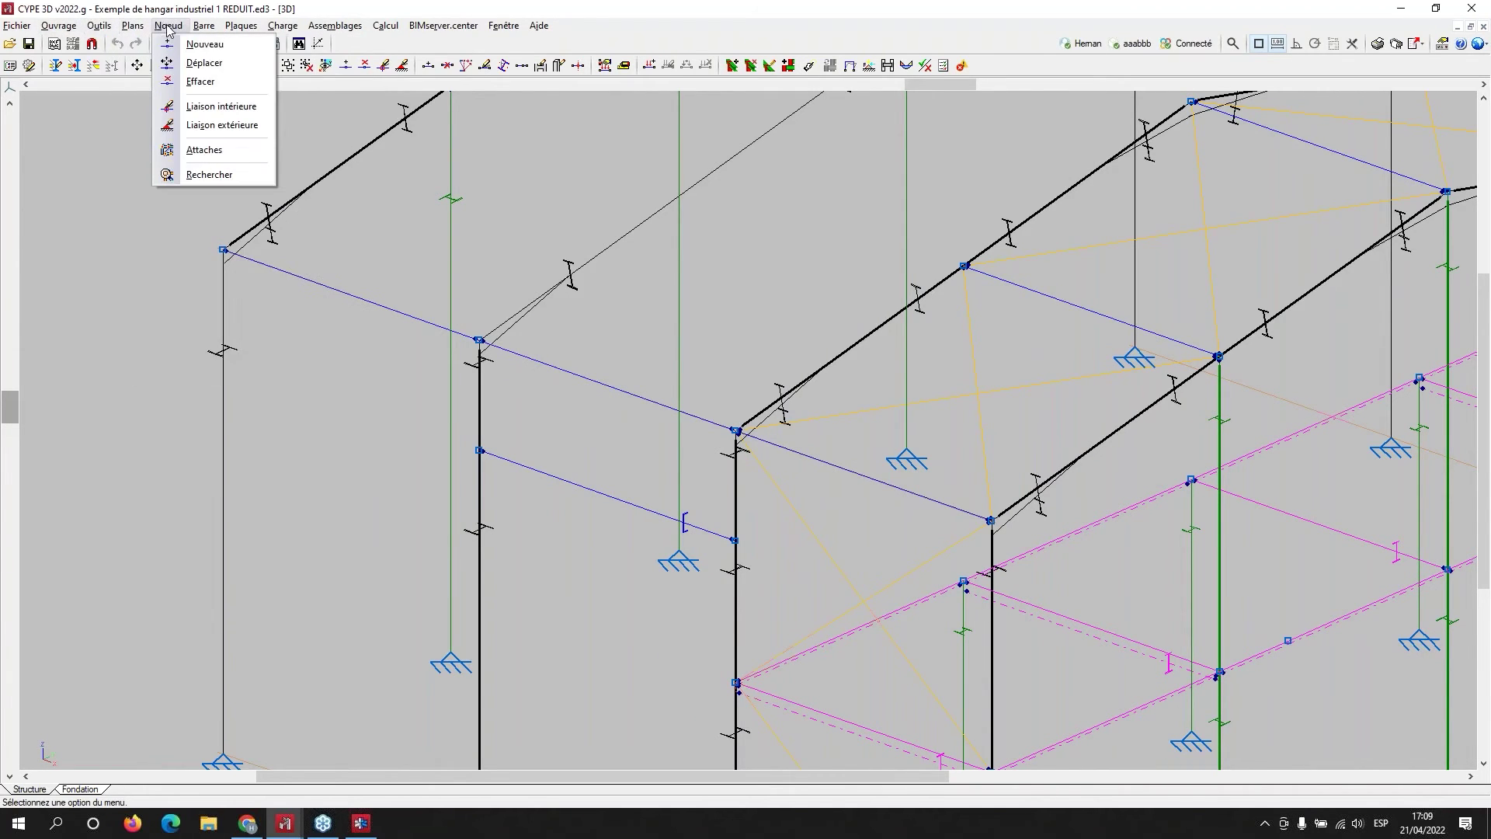
pyautogui.moveTo(71, 28)
pyautogui.click(99, 26)
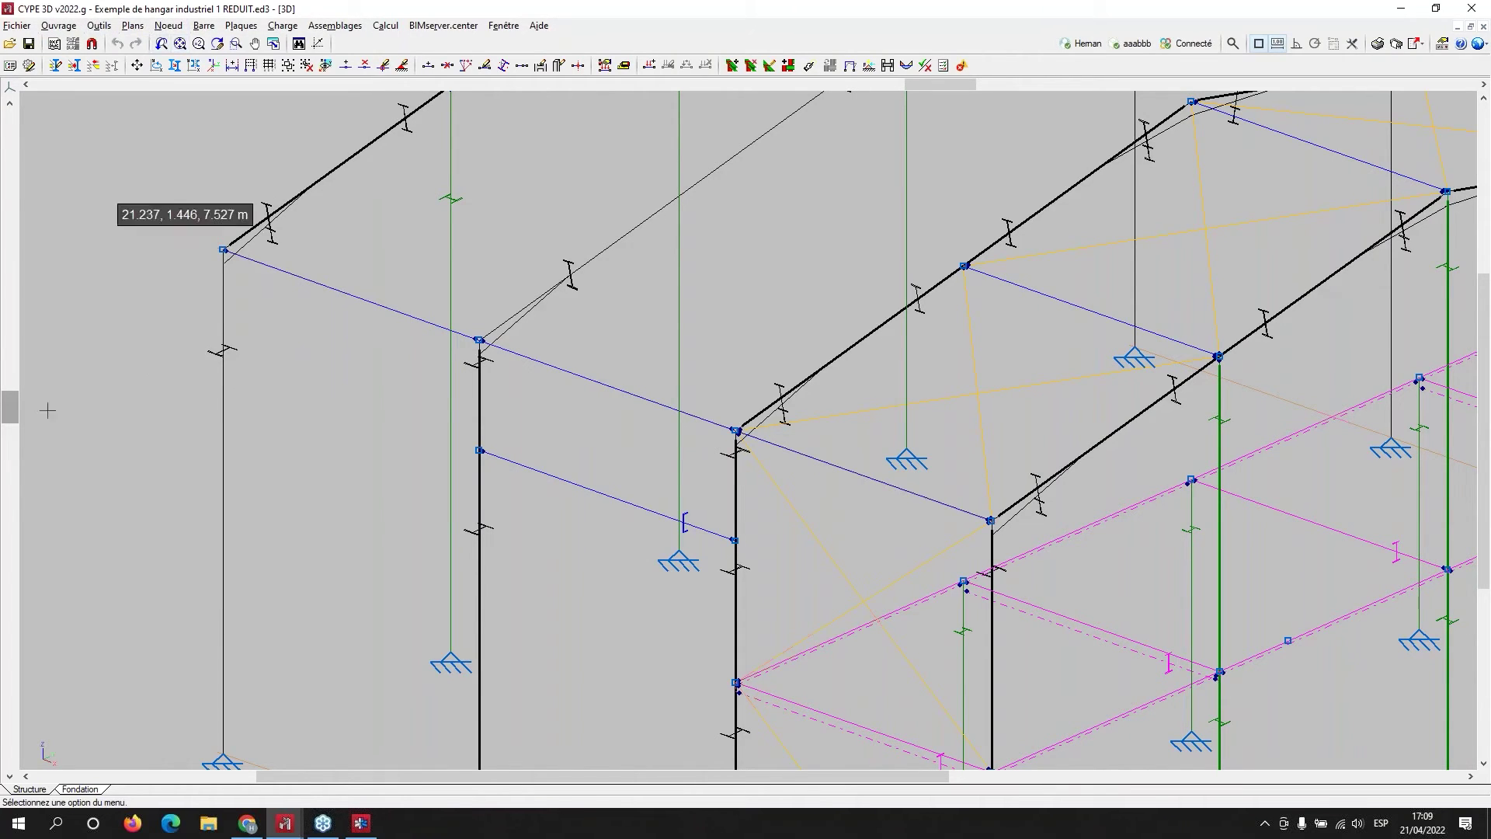
pyautogui.click(98, 26)
pyautogui.click(117, 27)
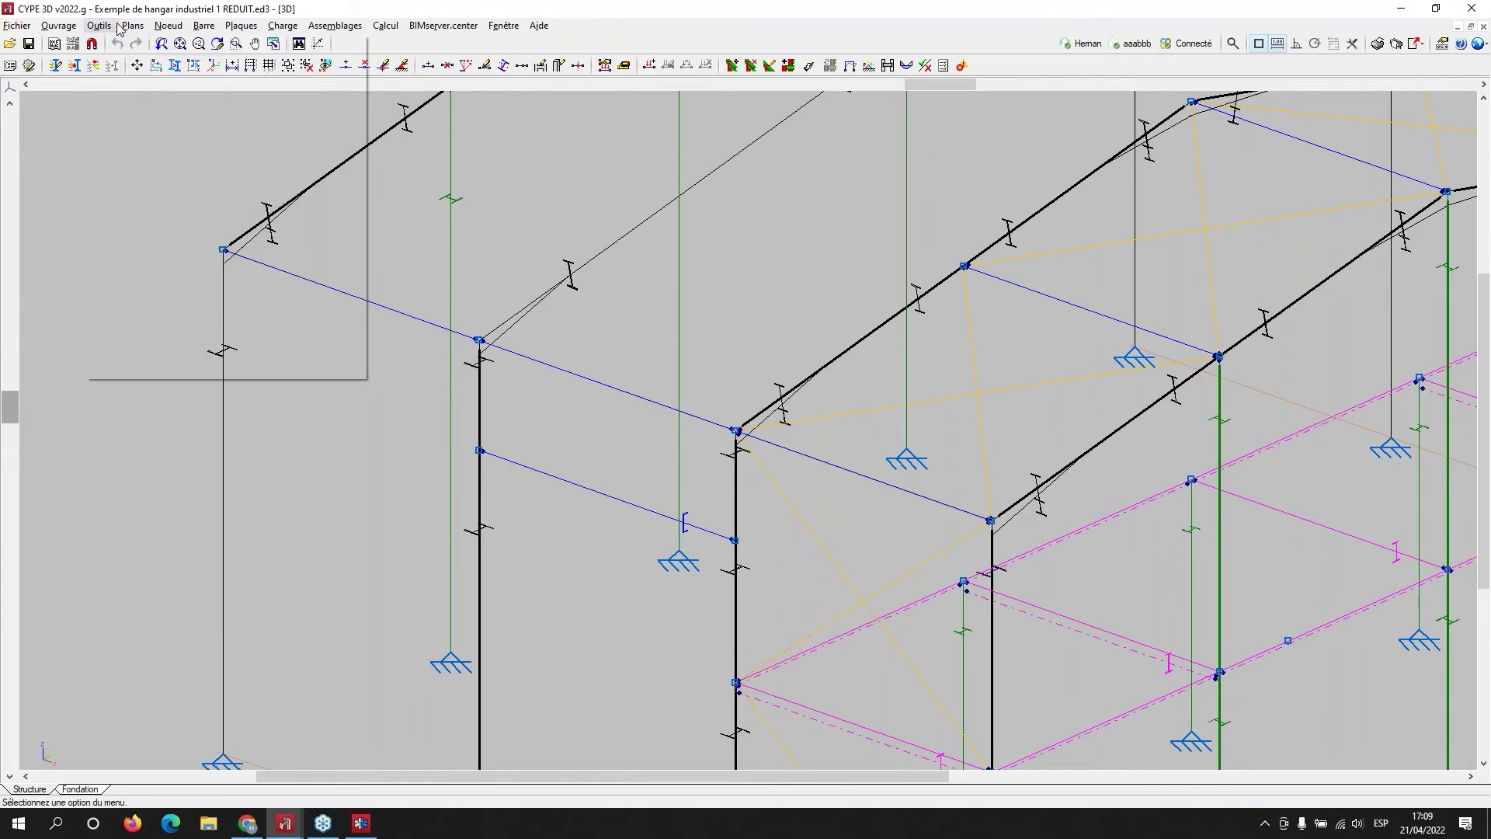
pyautogui.click(104, 25)
pyautogui.moveTo(117, 367)
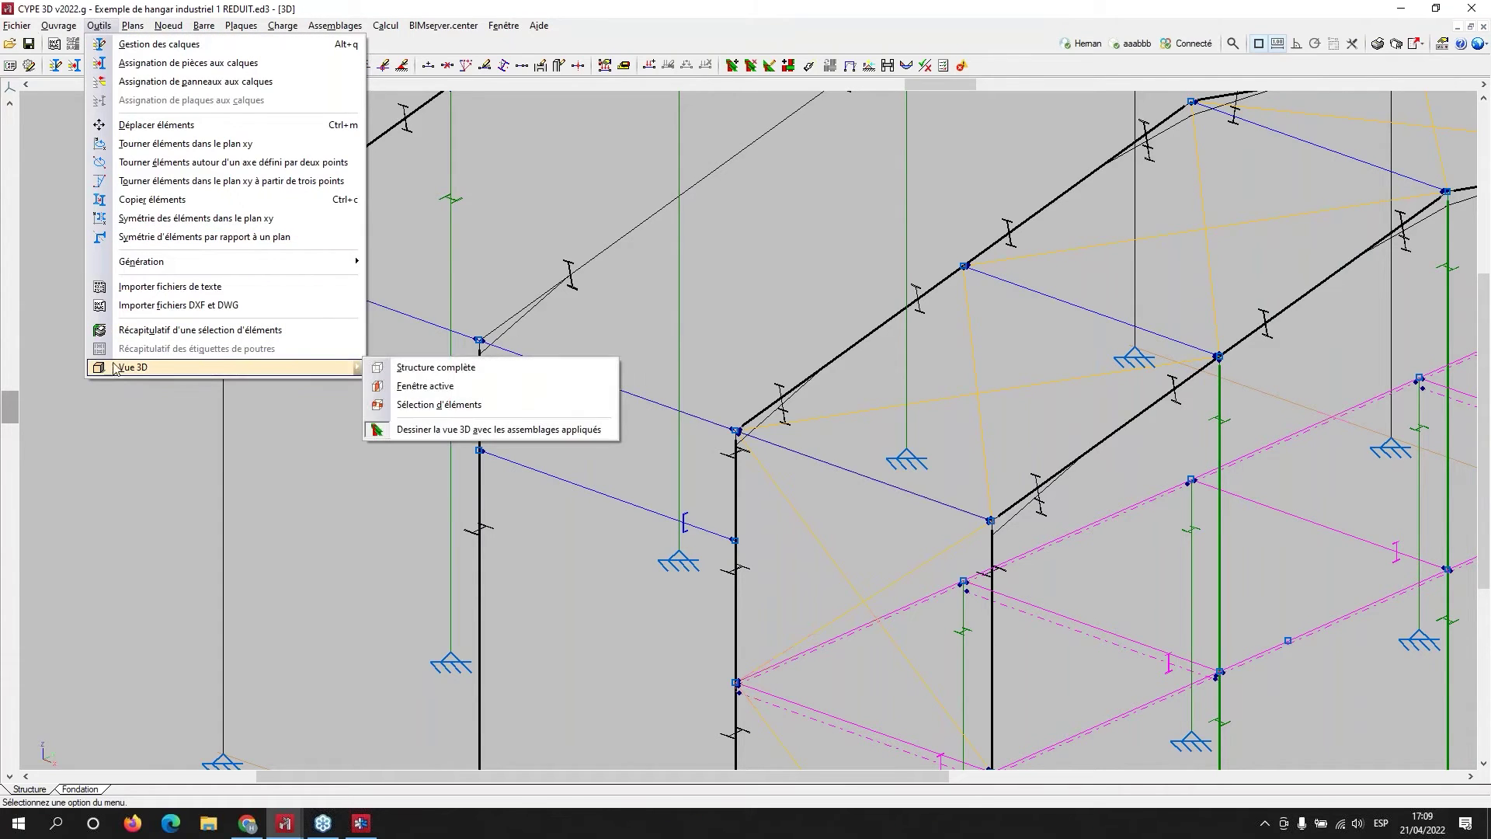
pyautogui.click(494, 370)
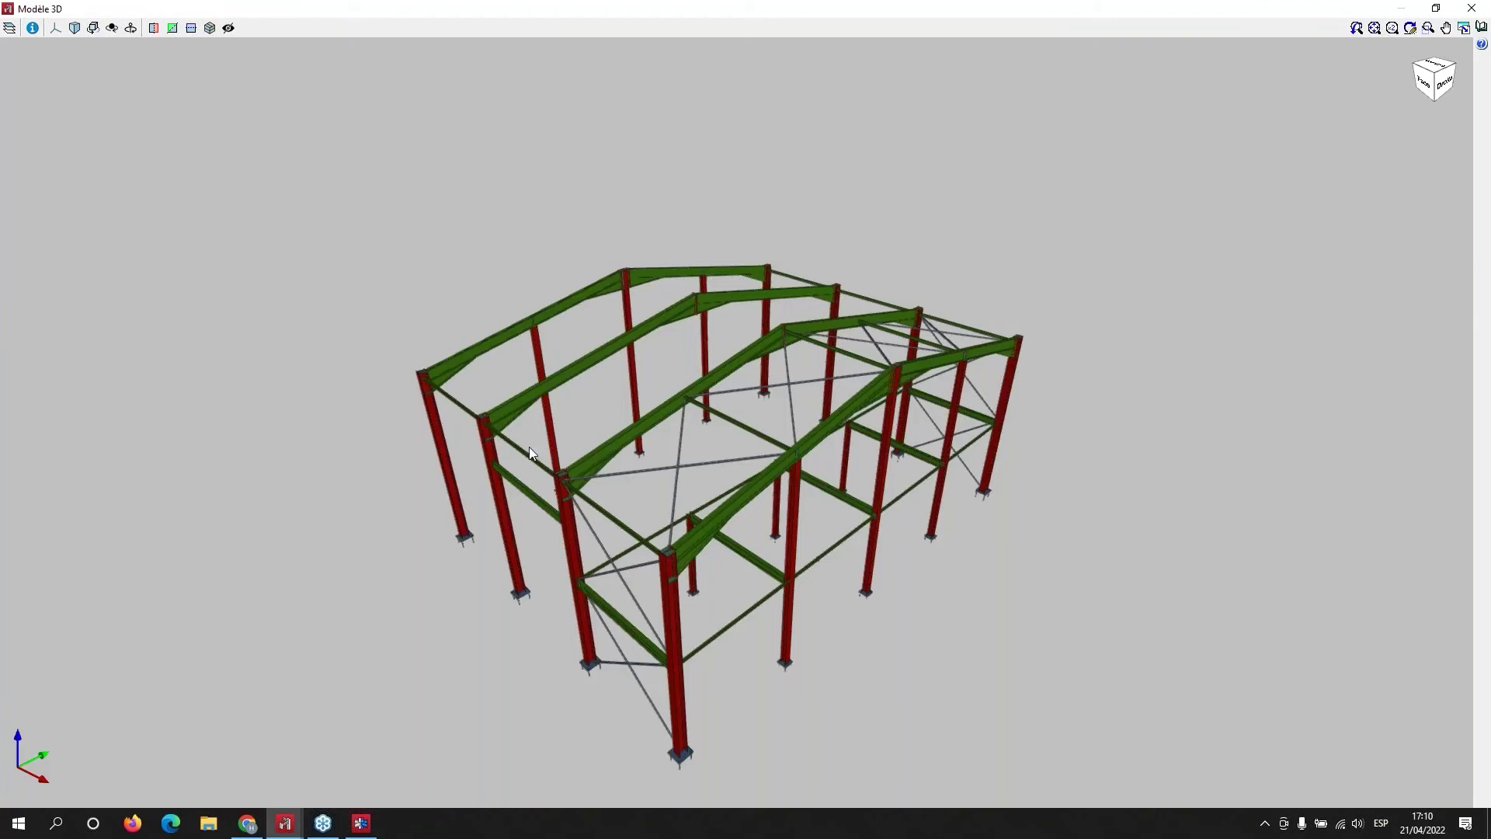
# - Examine how the green mid-height beam meets the red column in the 3D model, viewing the joint from both sides
pyautogui.scroll(10, 483, 469)
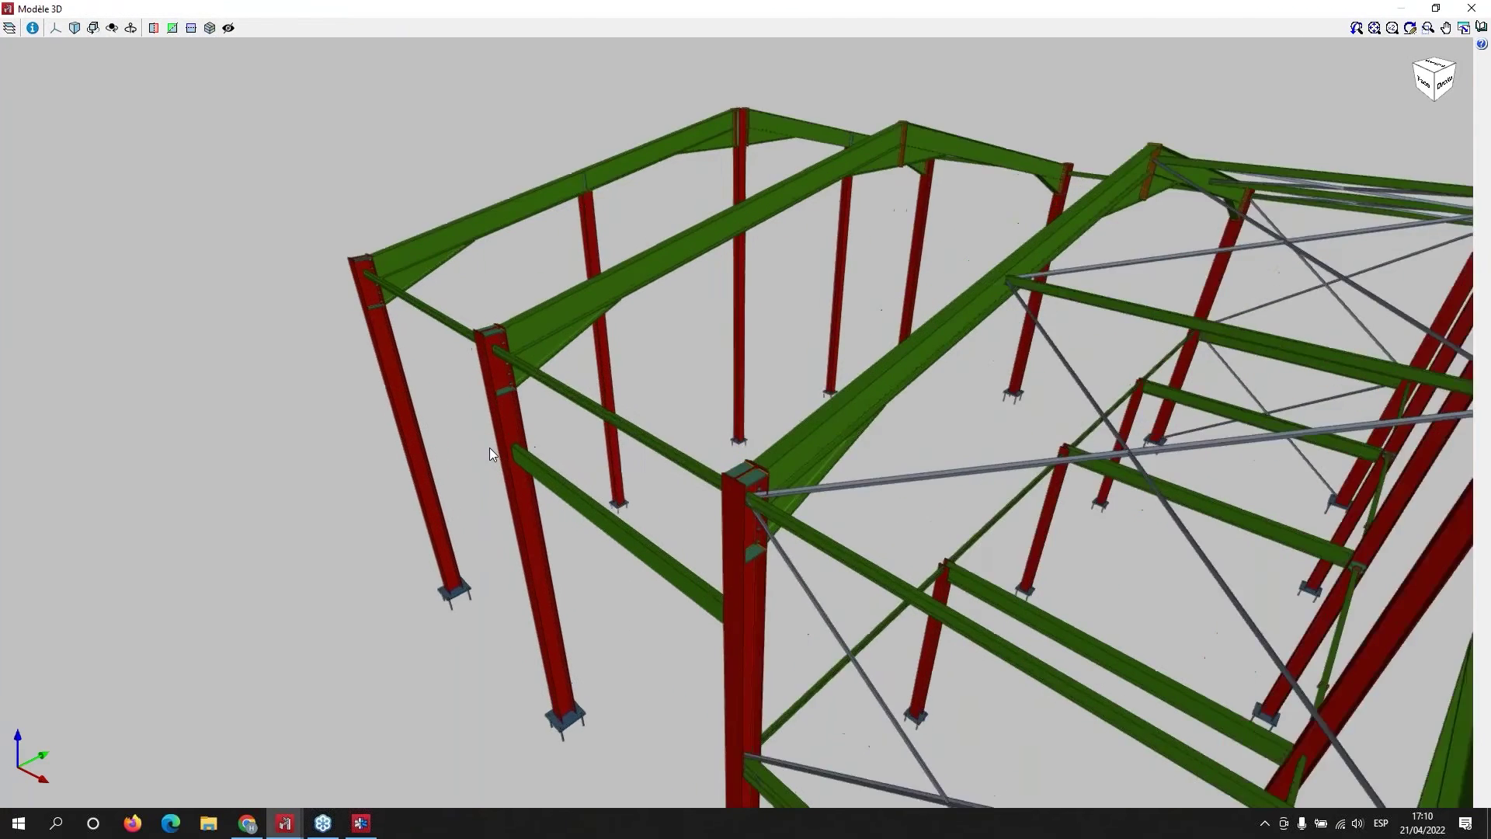
pyautogui.scroll(5, 488, 449)
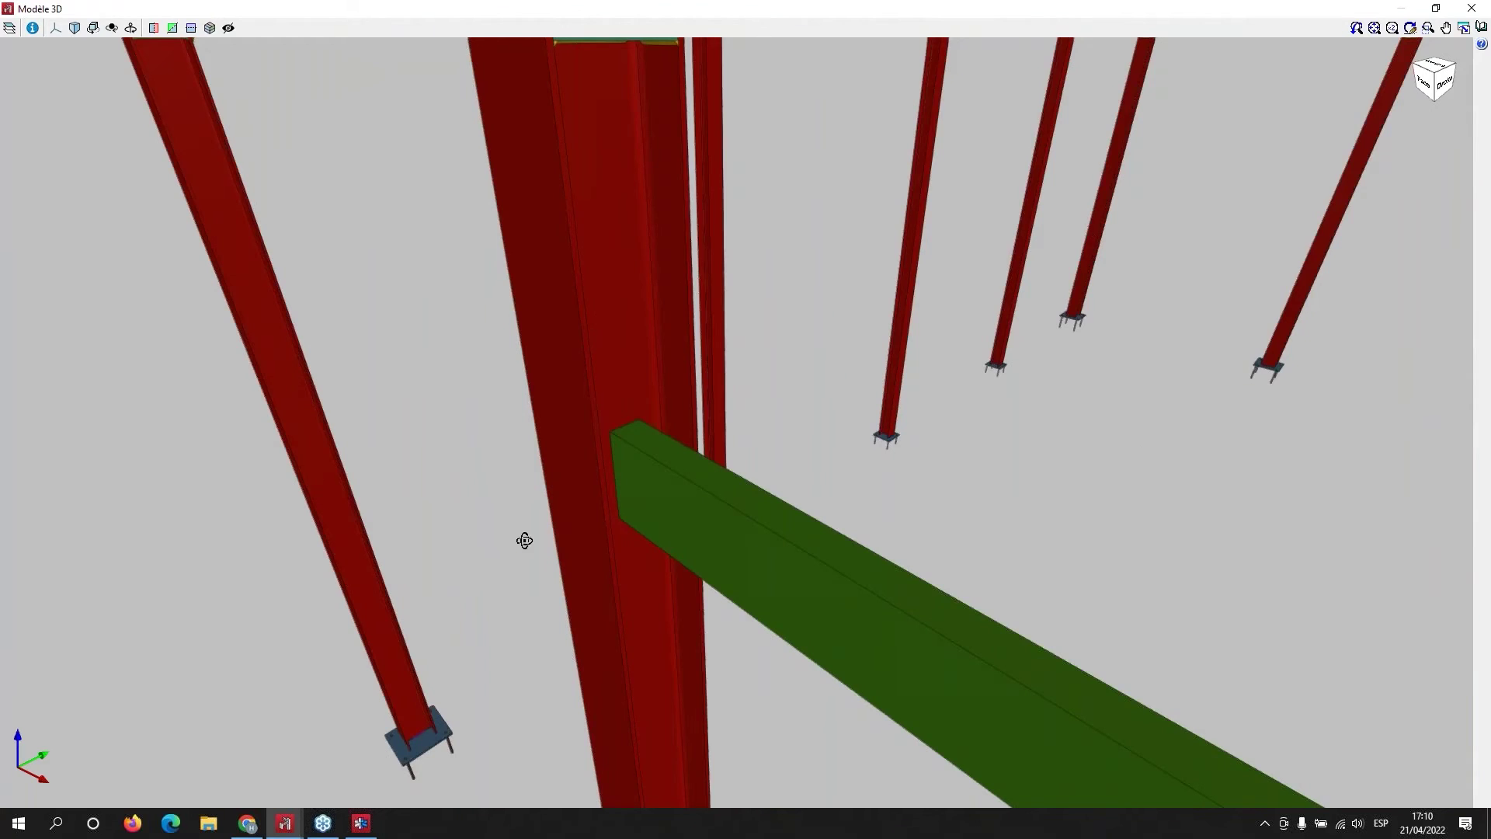
pyautogui.moveTo(493, 543); pyautogui.dragTo(382, 516, button='middle')
pyautogui.scroll(2, 391, 520)
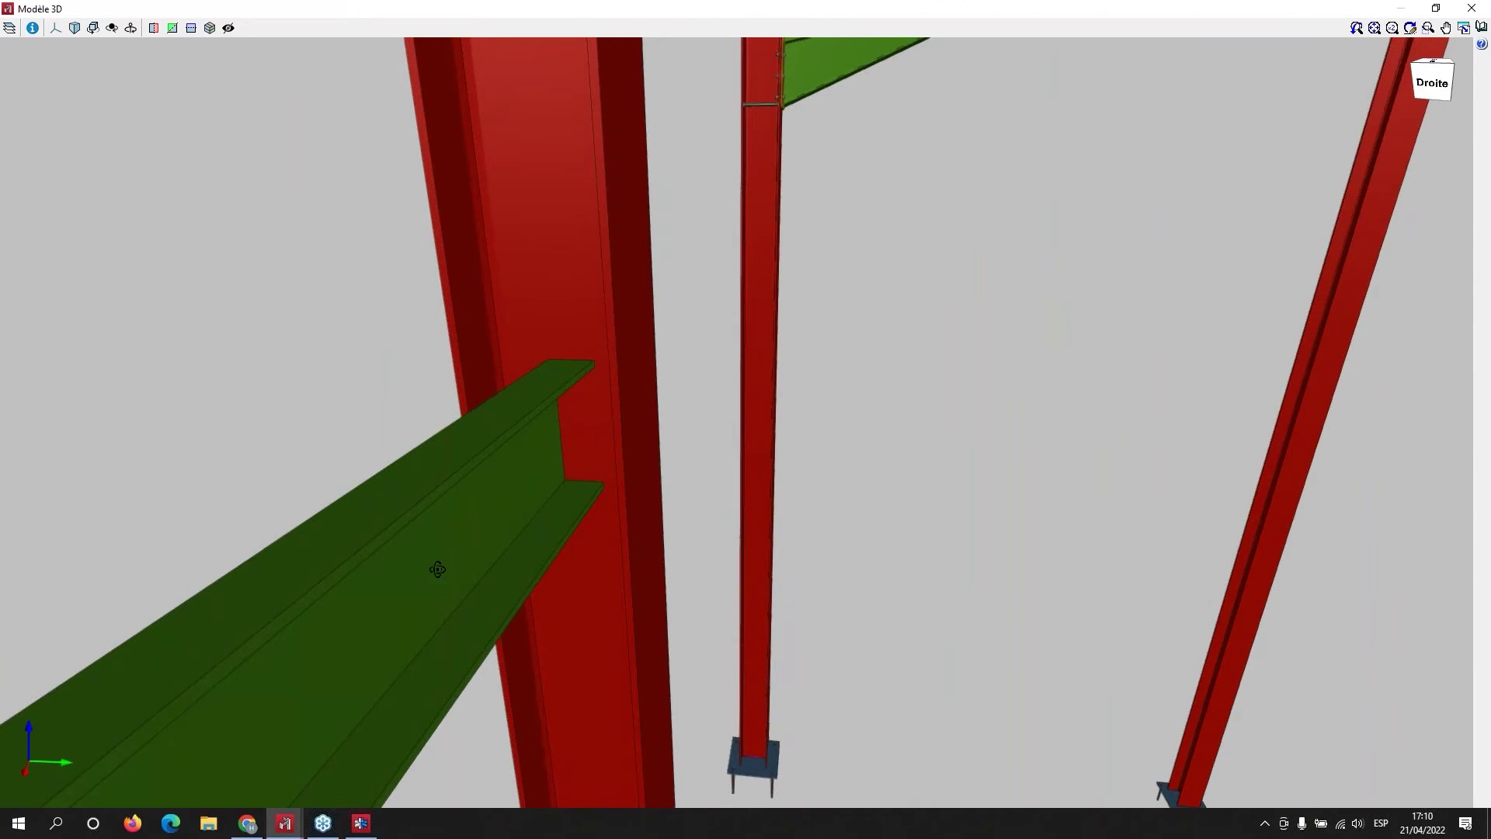
pyautogui.moveTo(437, 570); pyautogui.dragTo(459, 506, button='middle')
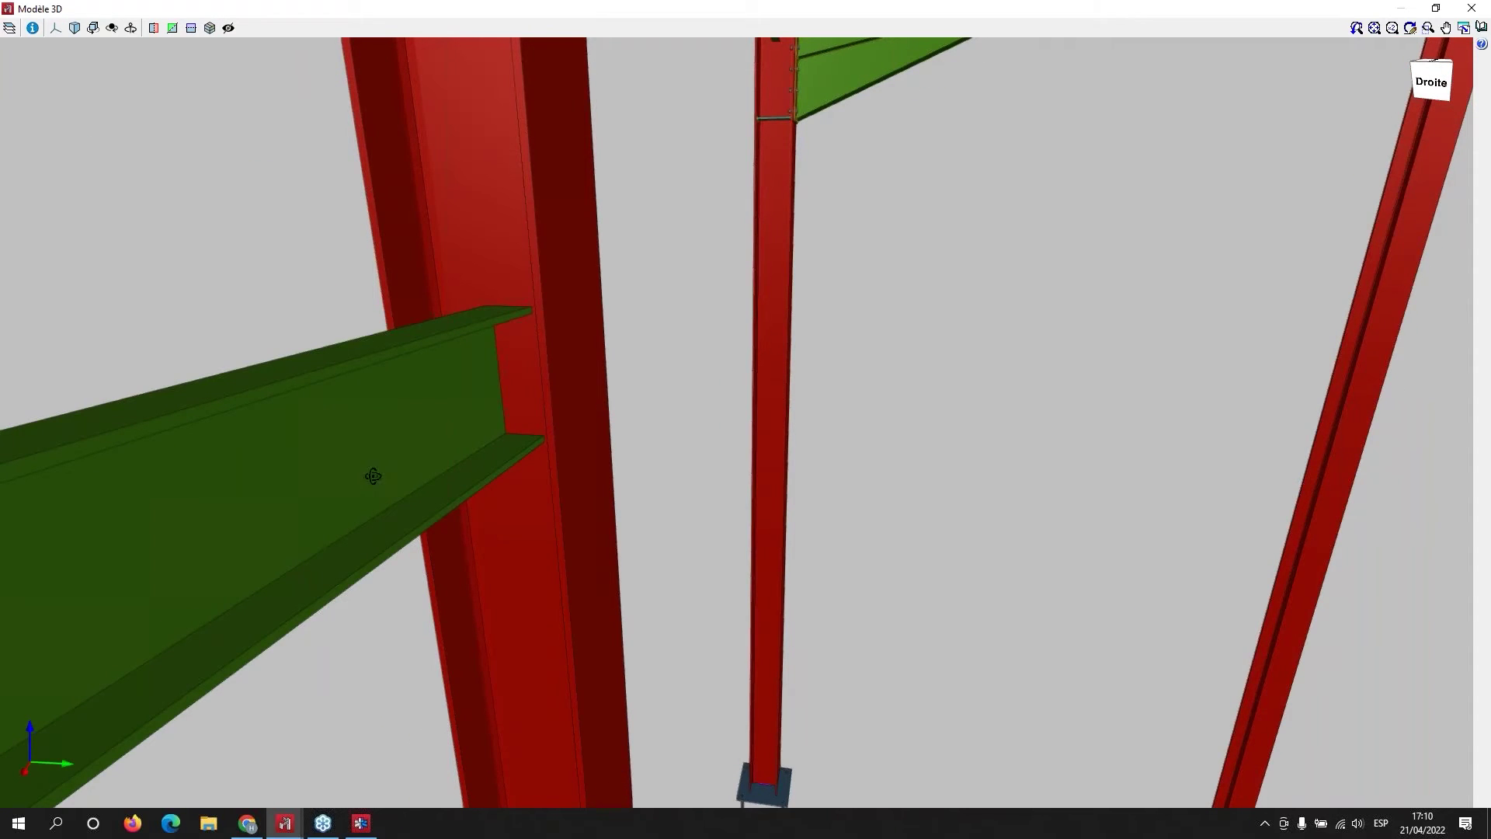
pyautogui.moveTo(373, 476); pyautogui.dragTo(769, 490, button='middle')
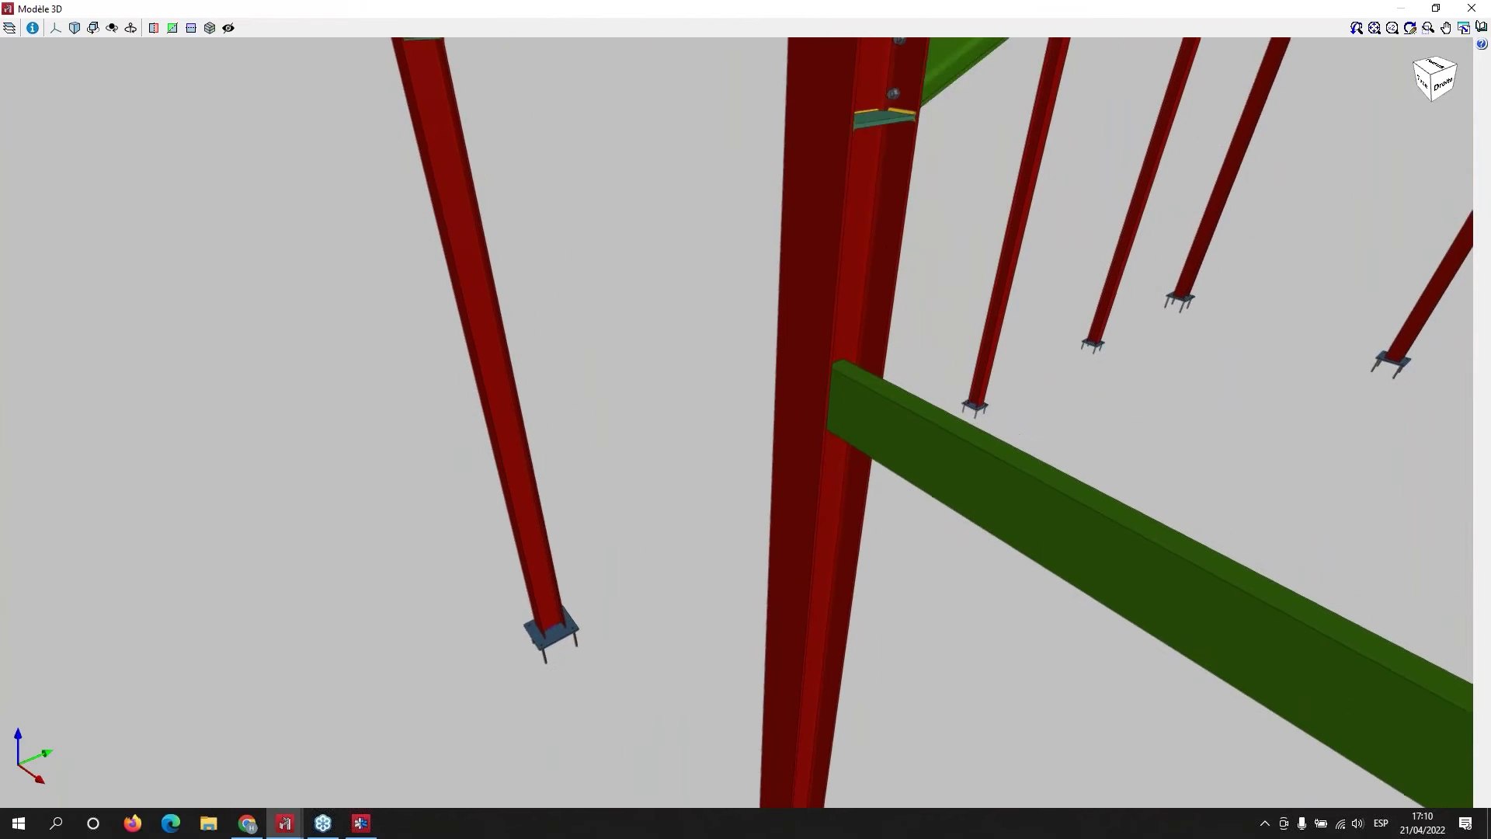
pyautogui.scroll(-1, 746, 419)
pyautogui.scroll(-1, 1206, 678)
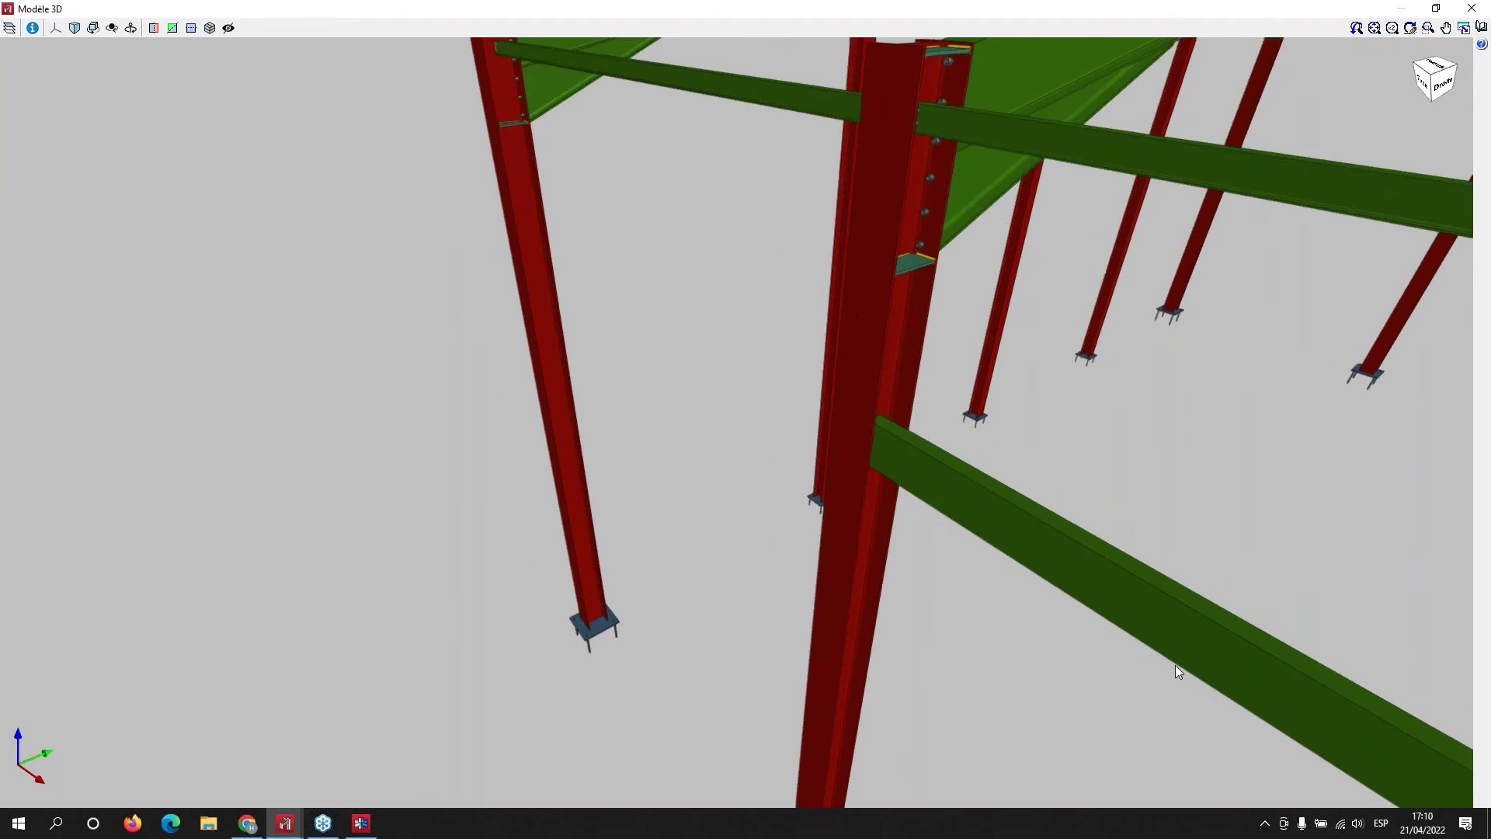
pyautogui.moveTo(1145, 657); pyautogui.dragTo(1078, 625, button='middle')
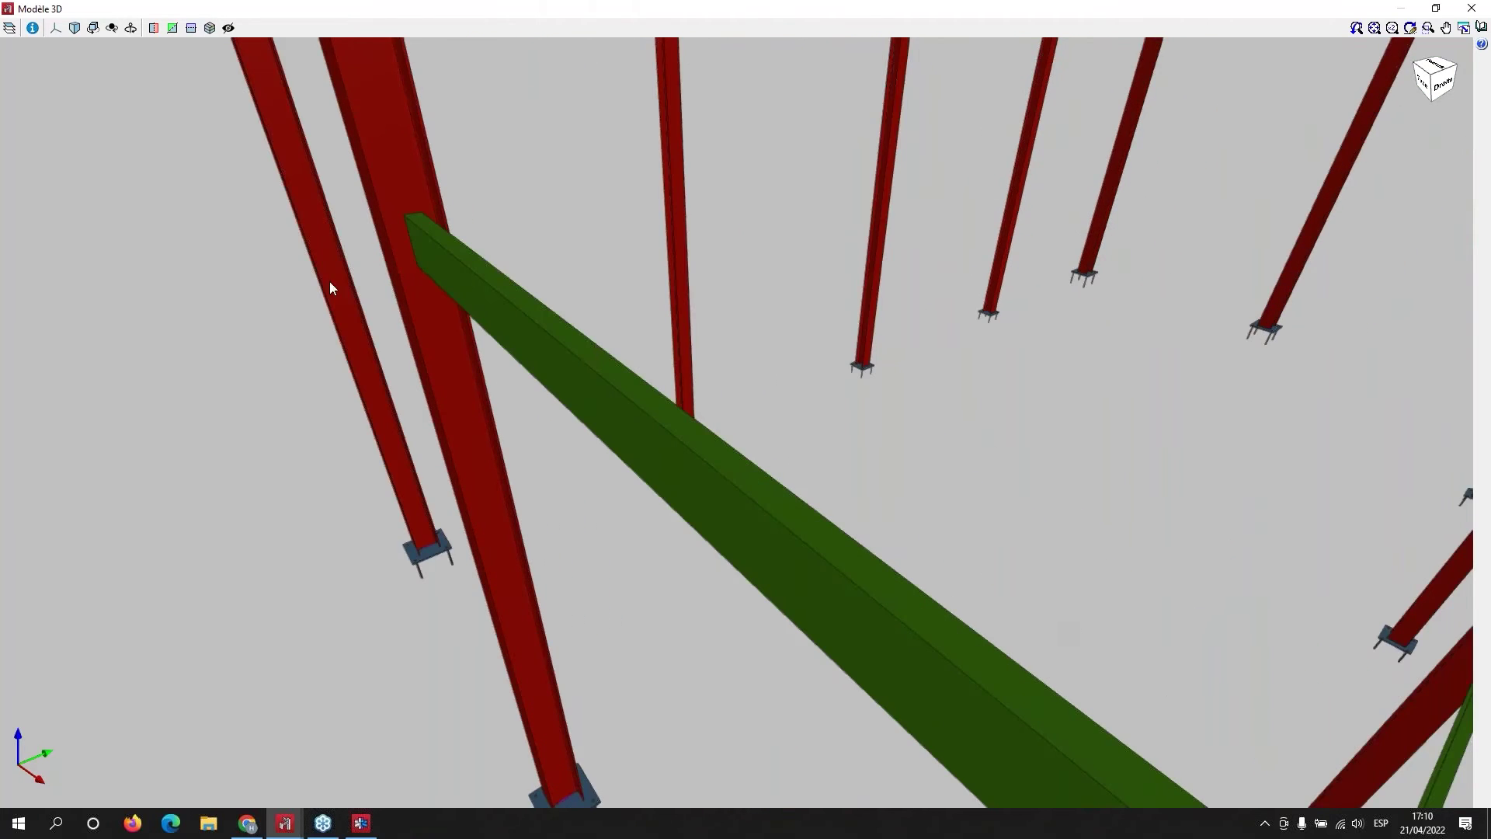
pyautogui.moveTo(389, 332); pyautogui.dragTo(689, 245, button='middle')
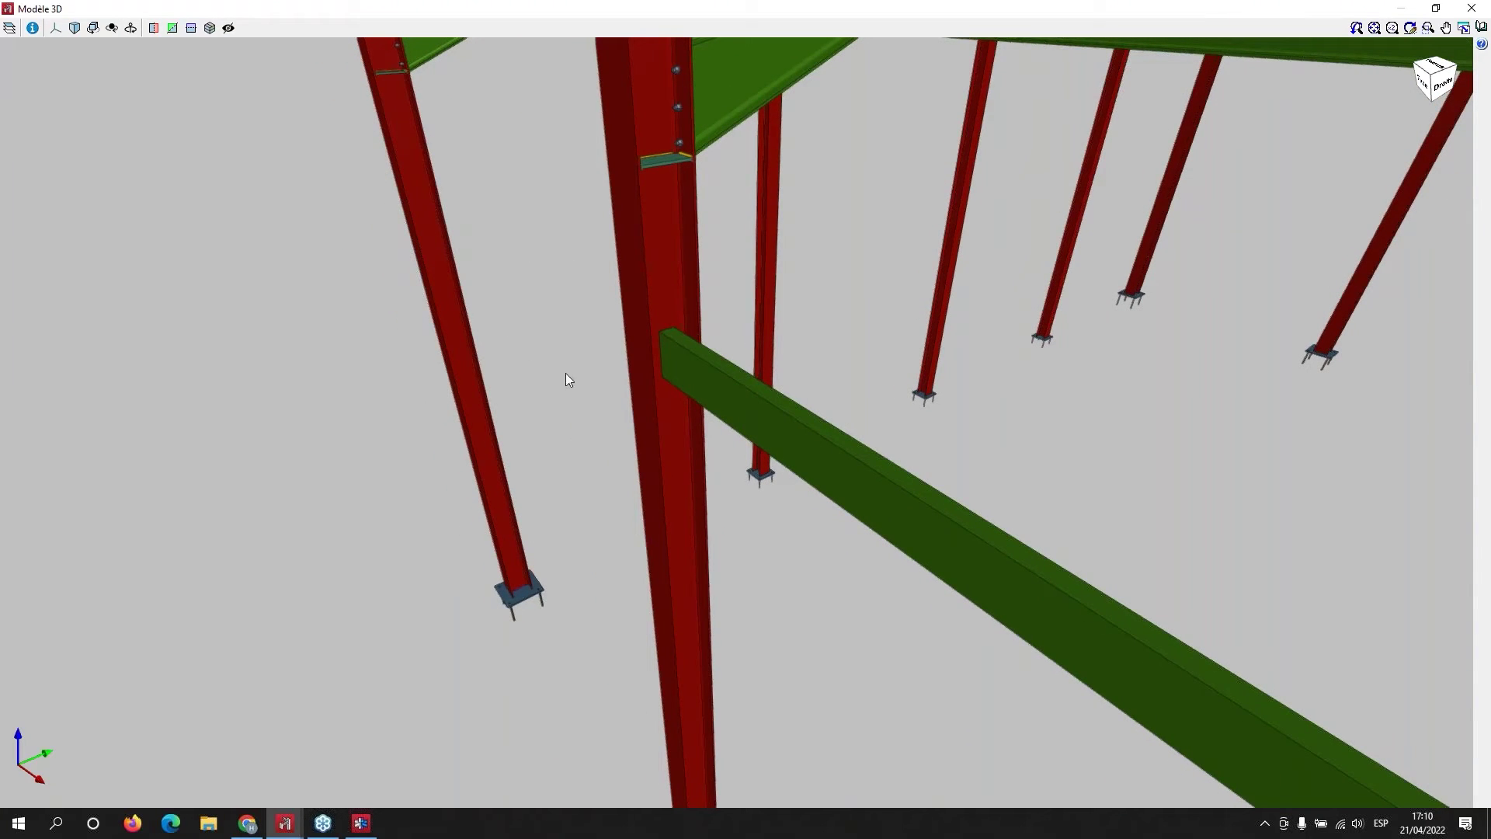
pyautogui.scroll(-5, 763, 411)
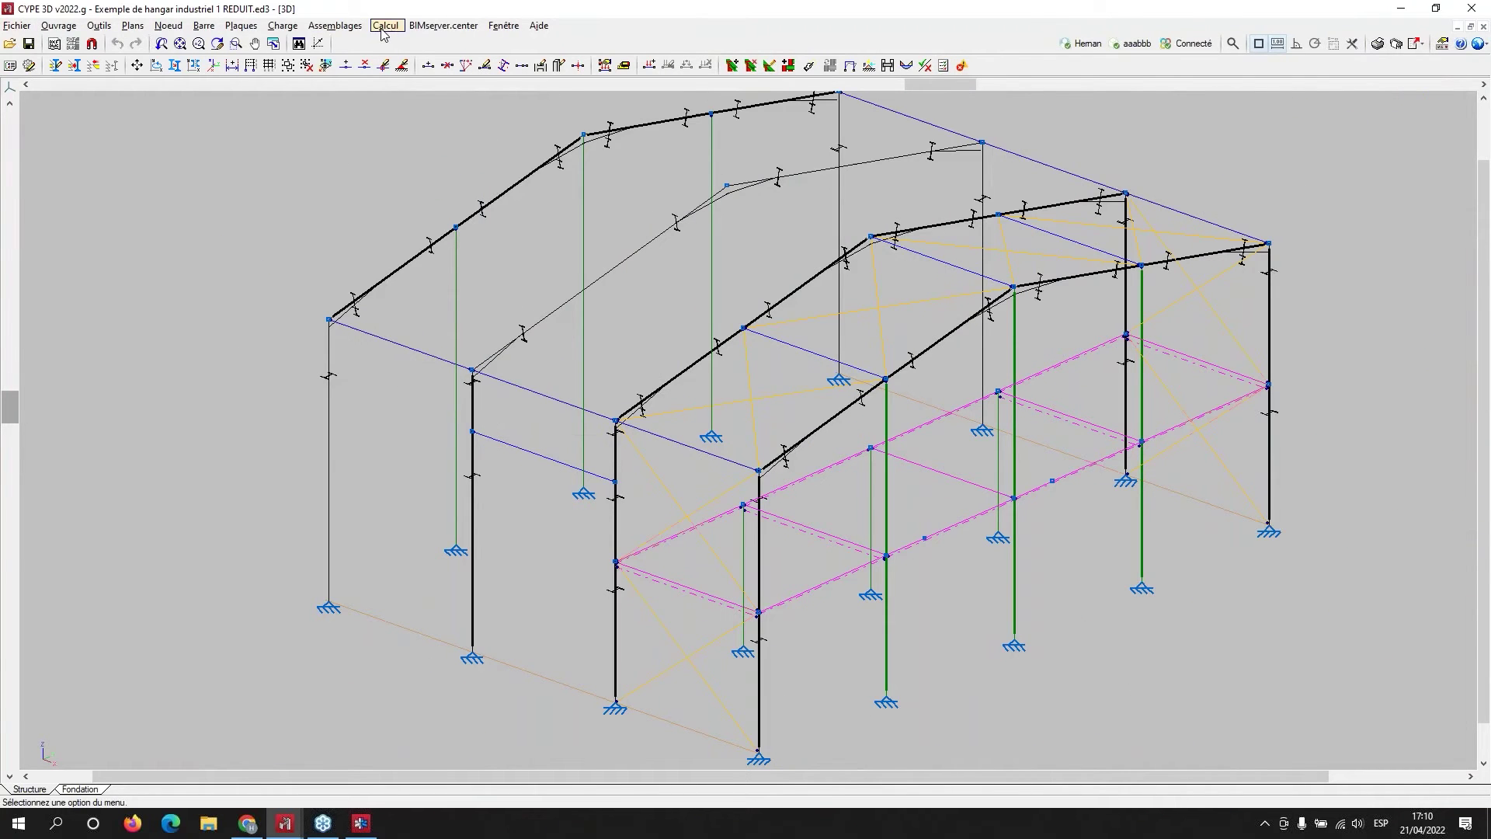
# - Unlink the hangar model from its current BIMserver.center project
pyautogui.click(433, 30)
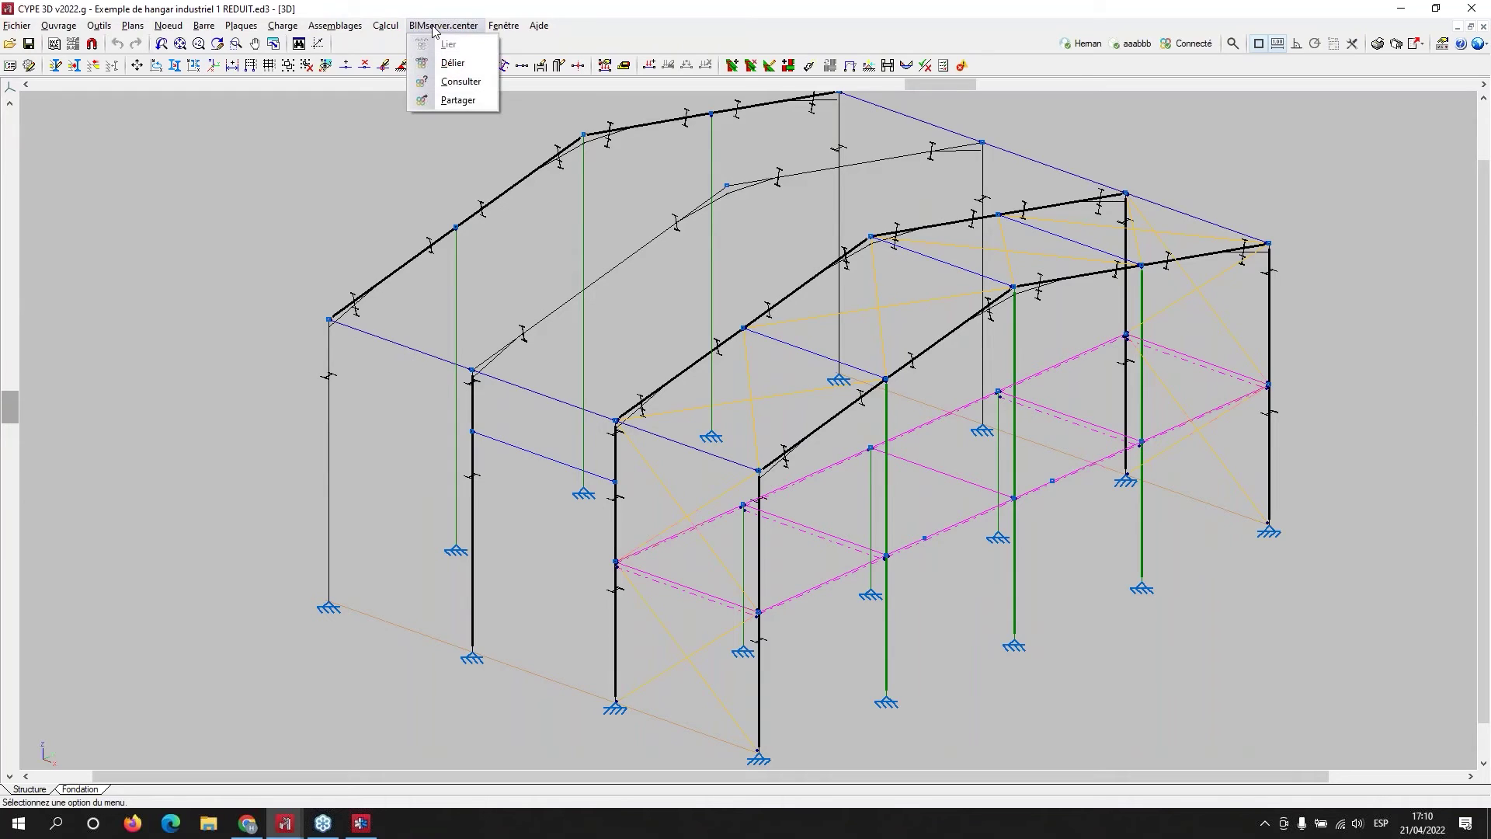
pyautogui.click(436, 65)
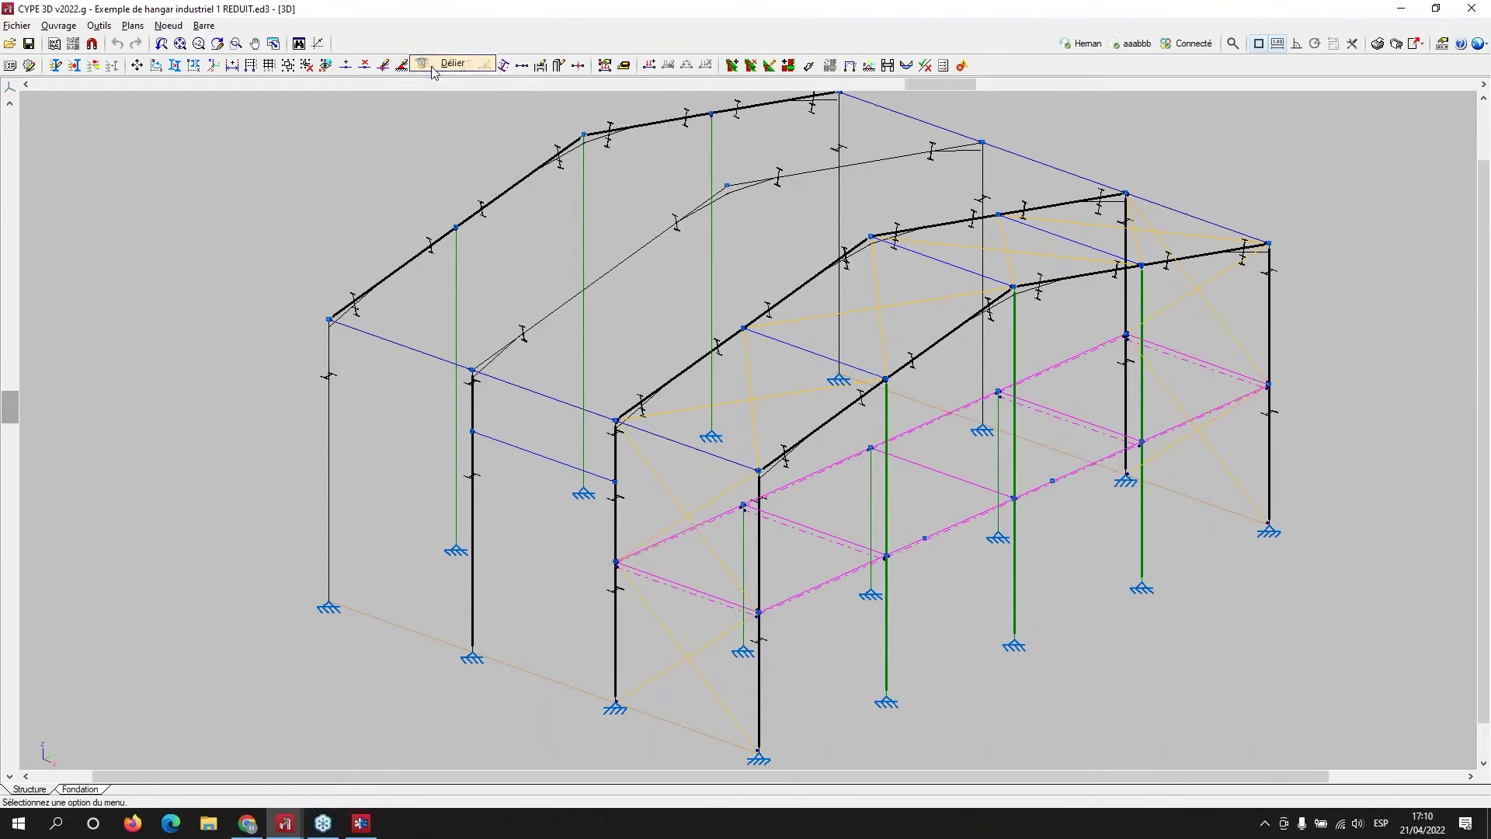
pyautogui.click(643, 444)
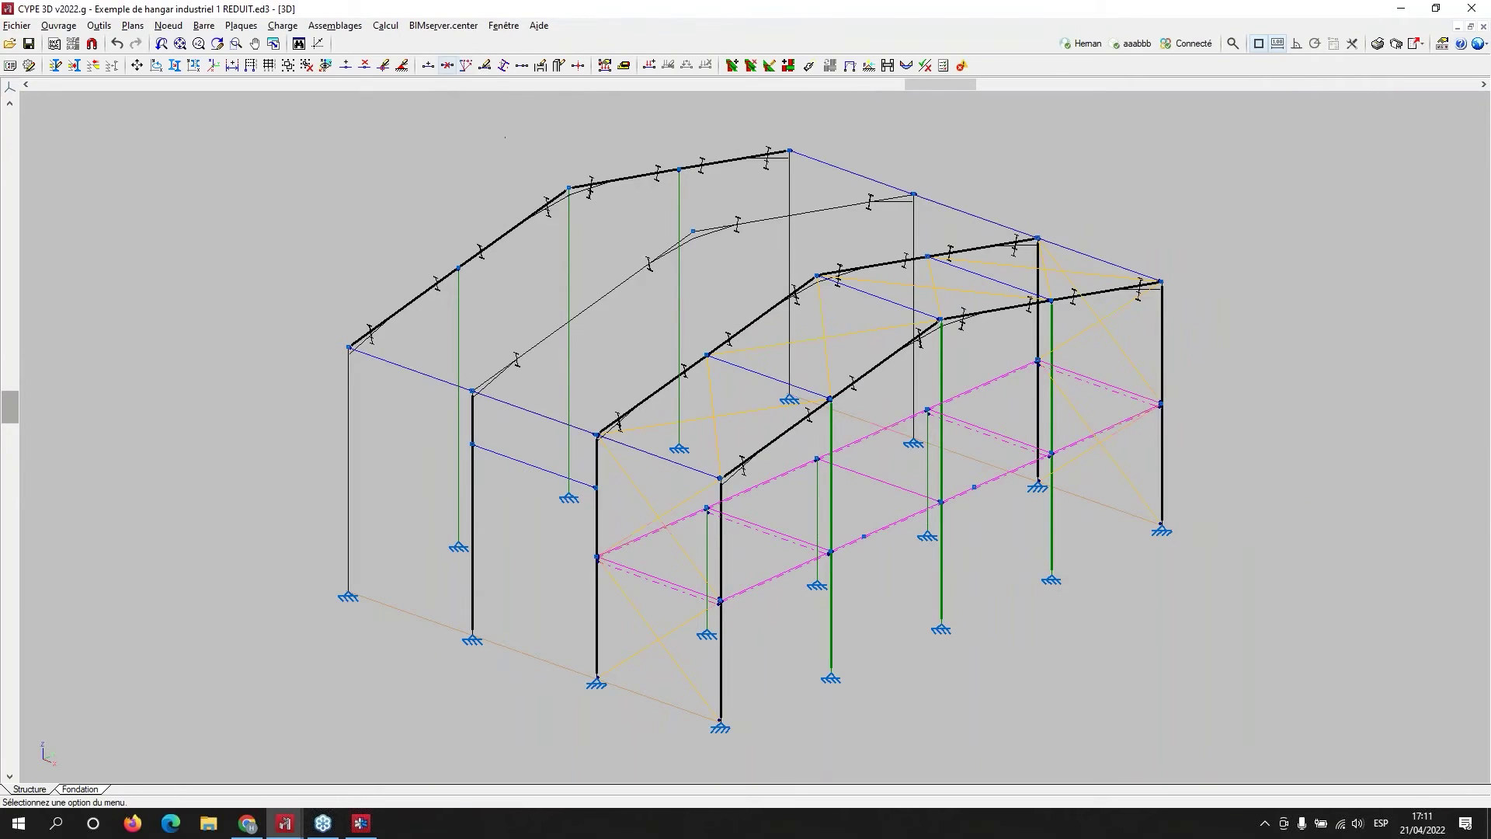
# - Start linking the hangar model to BIMserver.center with an enlarged link dialog, and bring up the project selection beside it
pyautogui.click(439, 26)
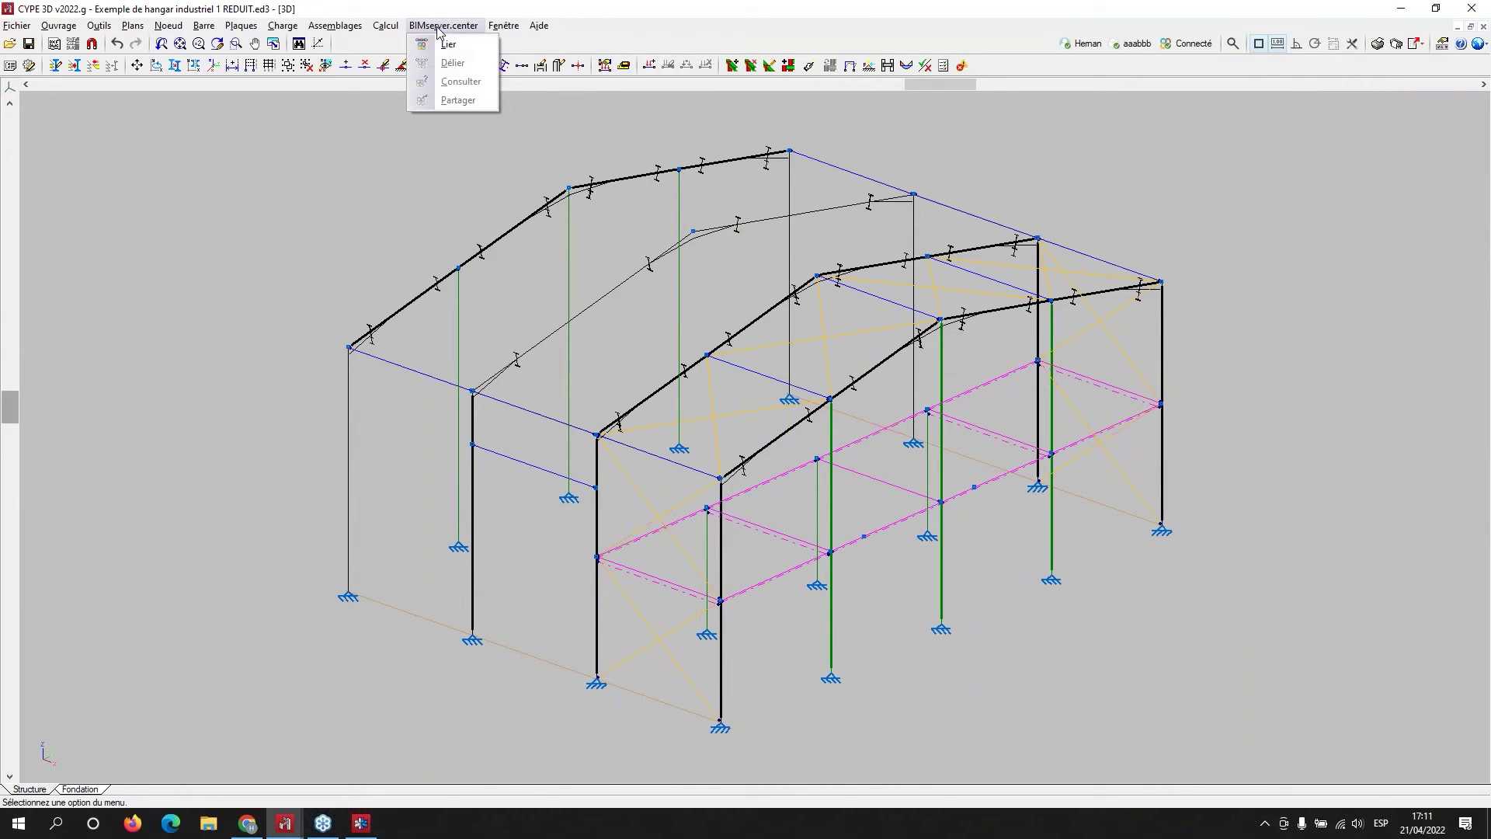
pyautogui.click(449, 45)
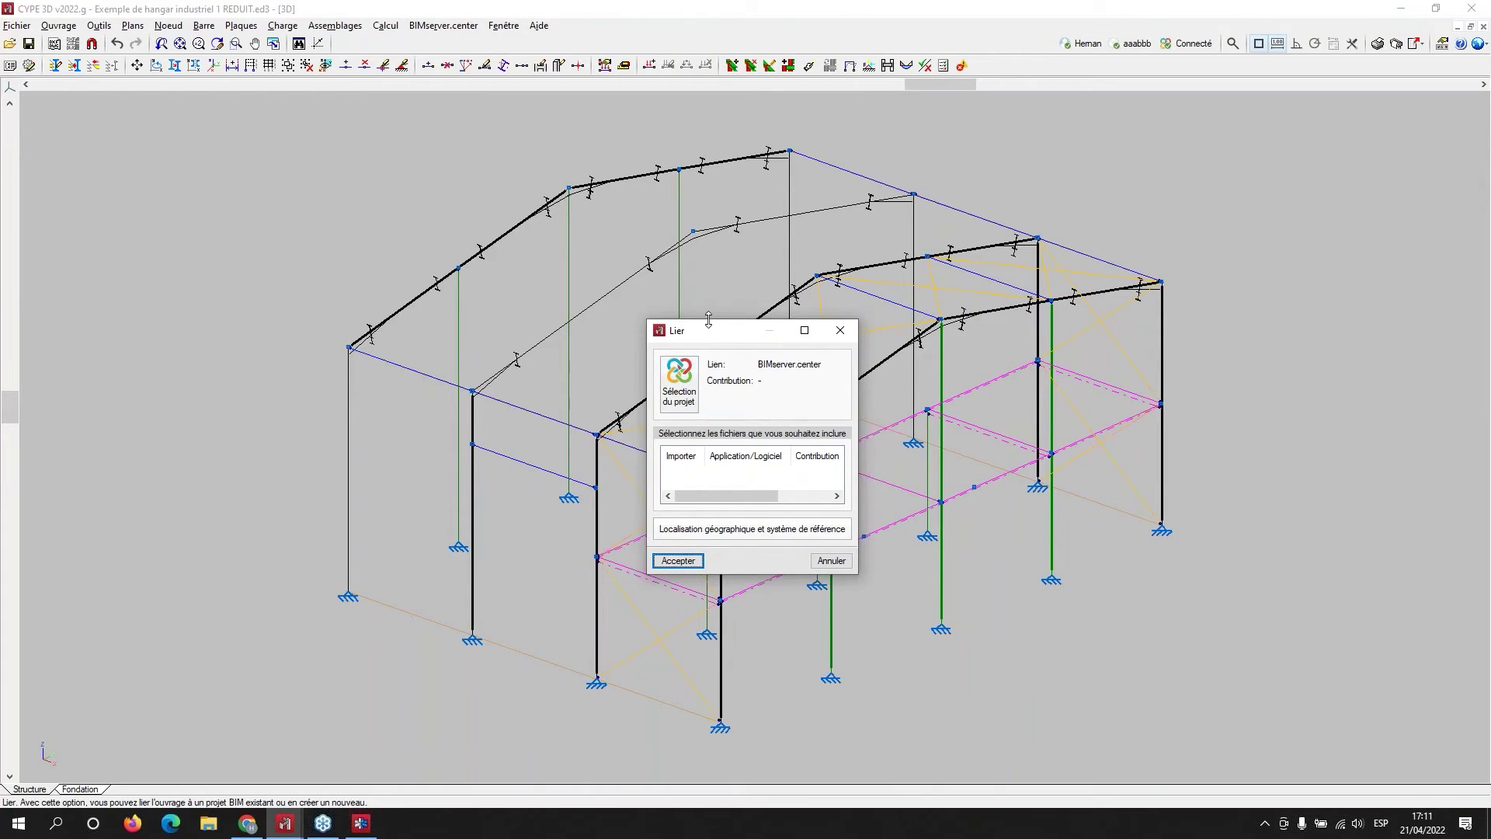
pyautogui.moveTo(709, 319); pyautogui.dragTo(708, 157)
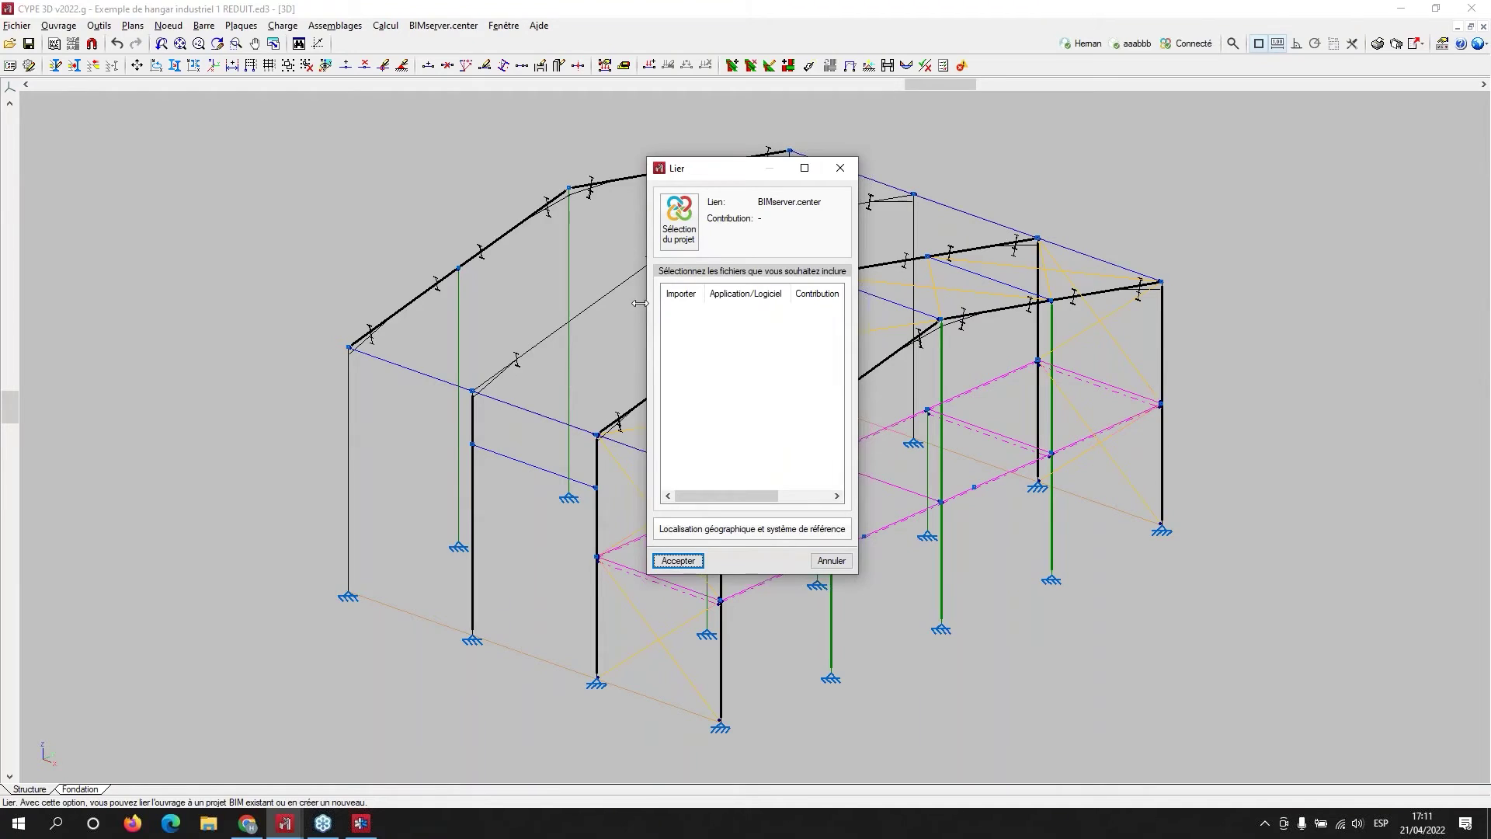
pyautogui.moveTo(650, 304); pyautogui.dragTo(436, 291)
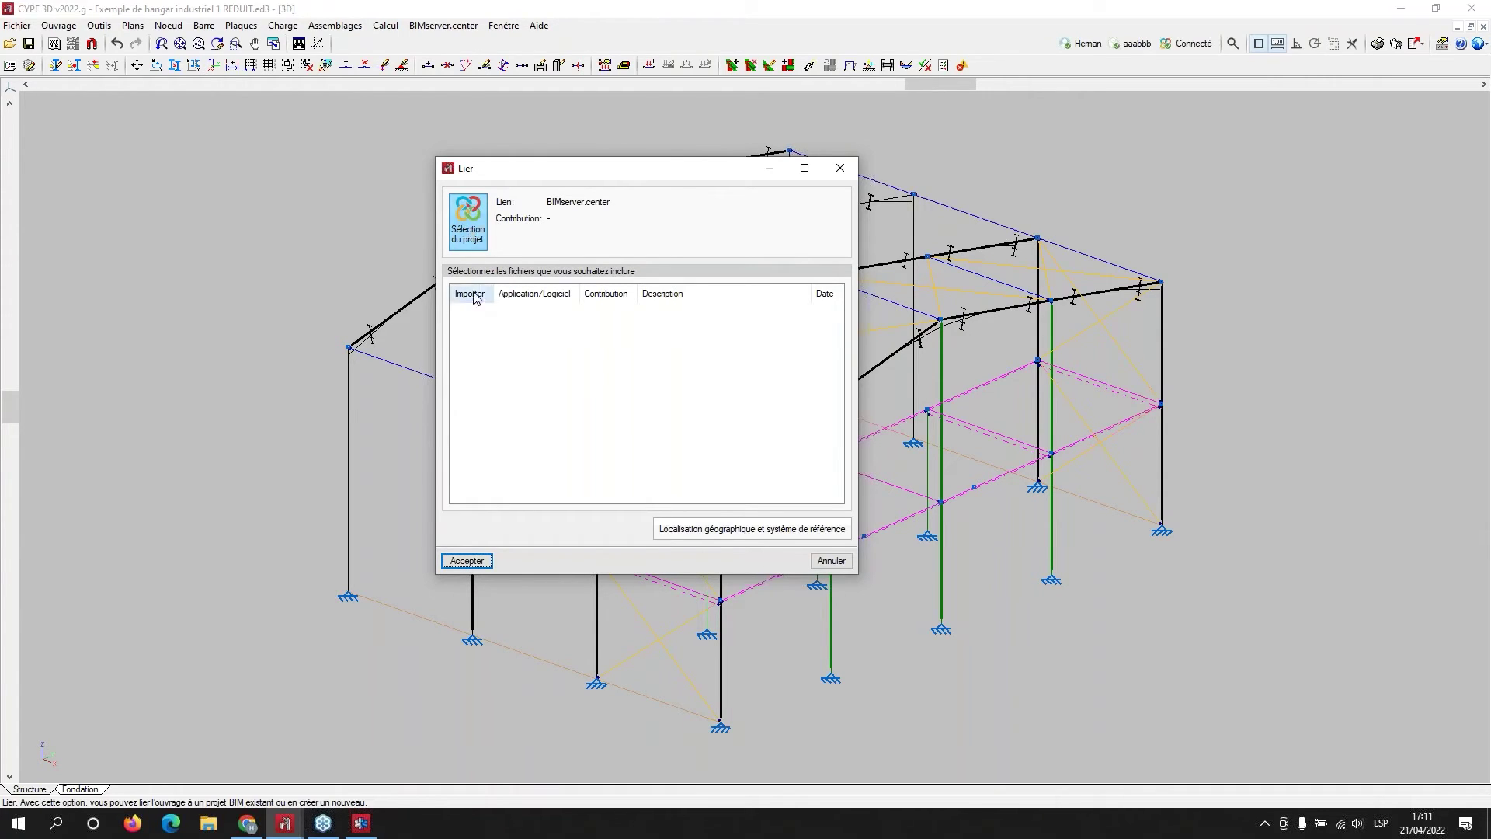
pyautogui.click(468, 226)
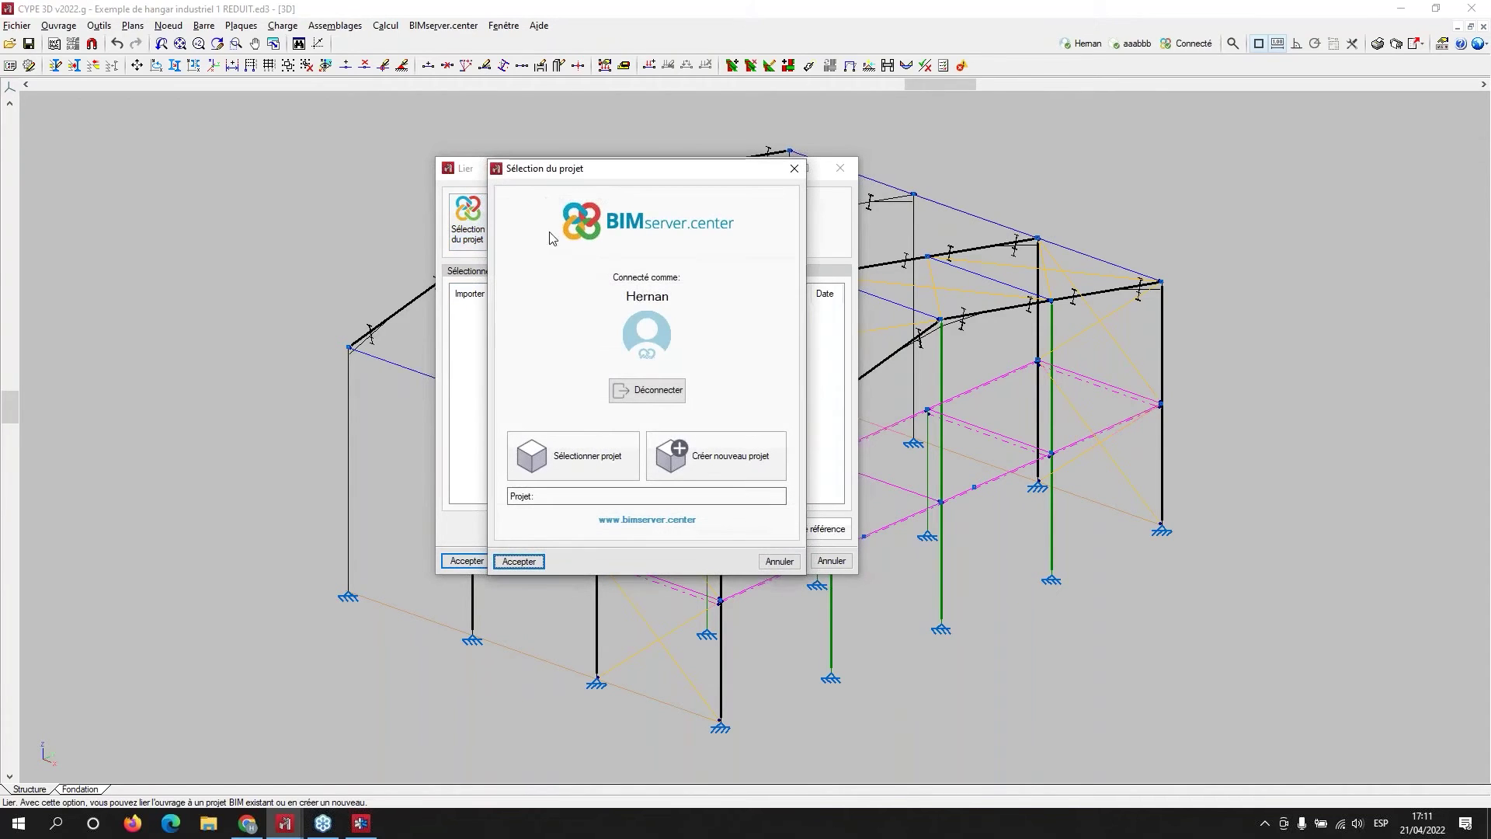
pyautogui.moveTo(670, 184); pyautogui.dragTo(1116, 177)
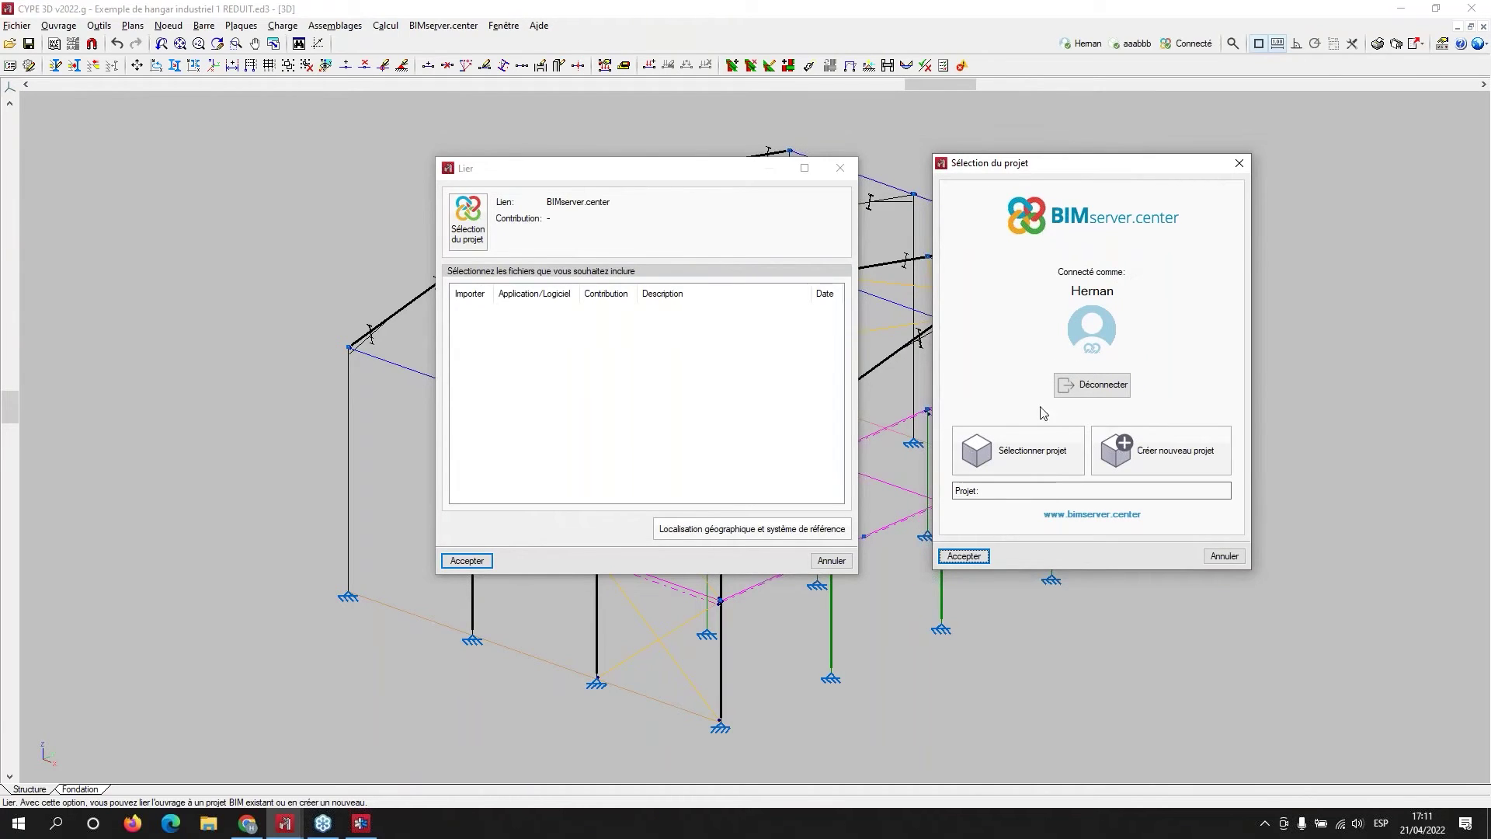
# - Create the BIMserver.center project 2104 with type Générique (non professionnel) and visibility Non visible, and link the model to it
pyautogui.click(1140, 458)
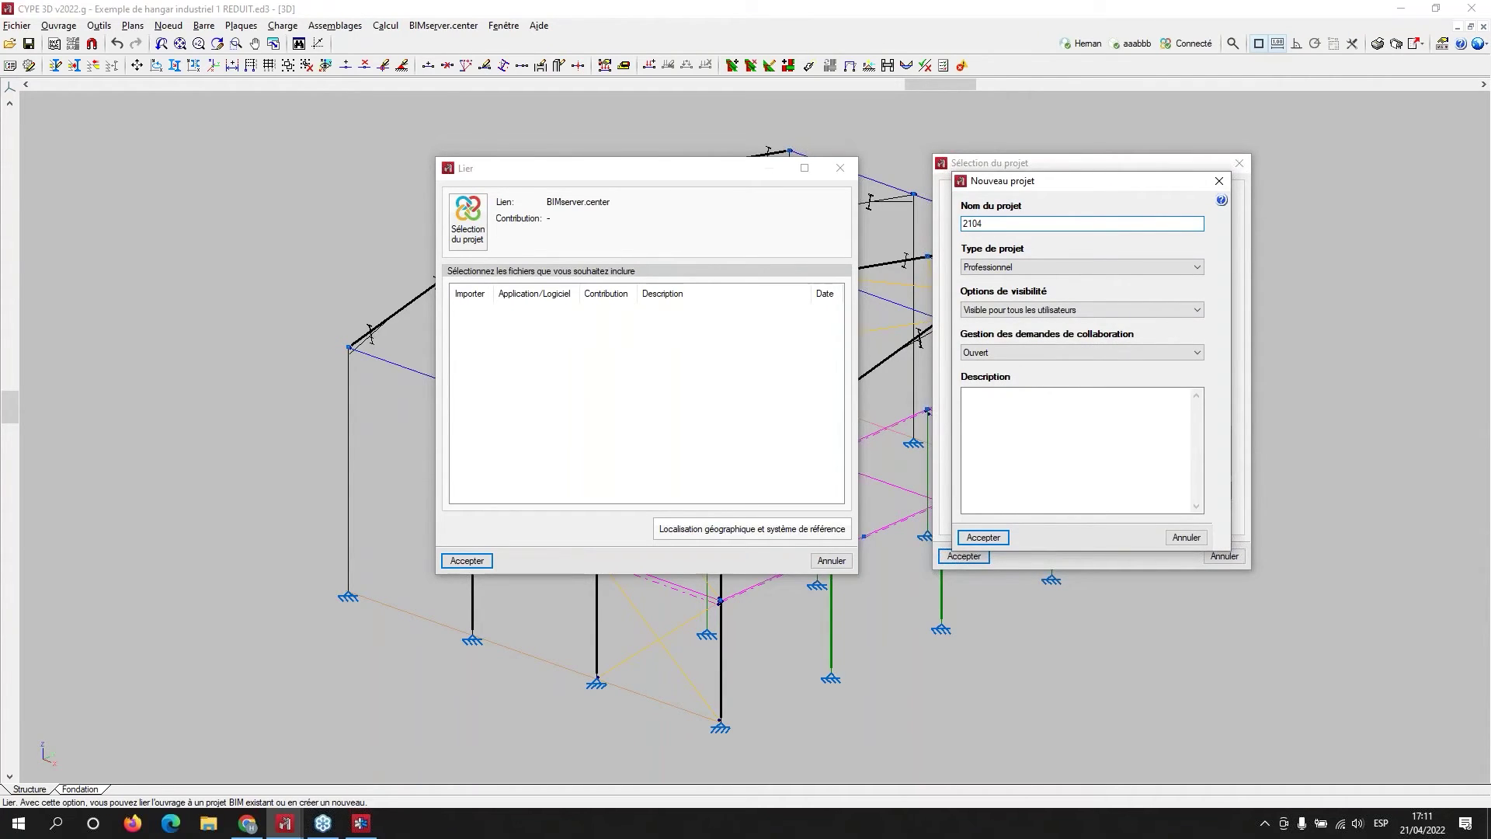
pyautogui.click(1002, 268)
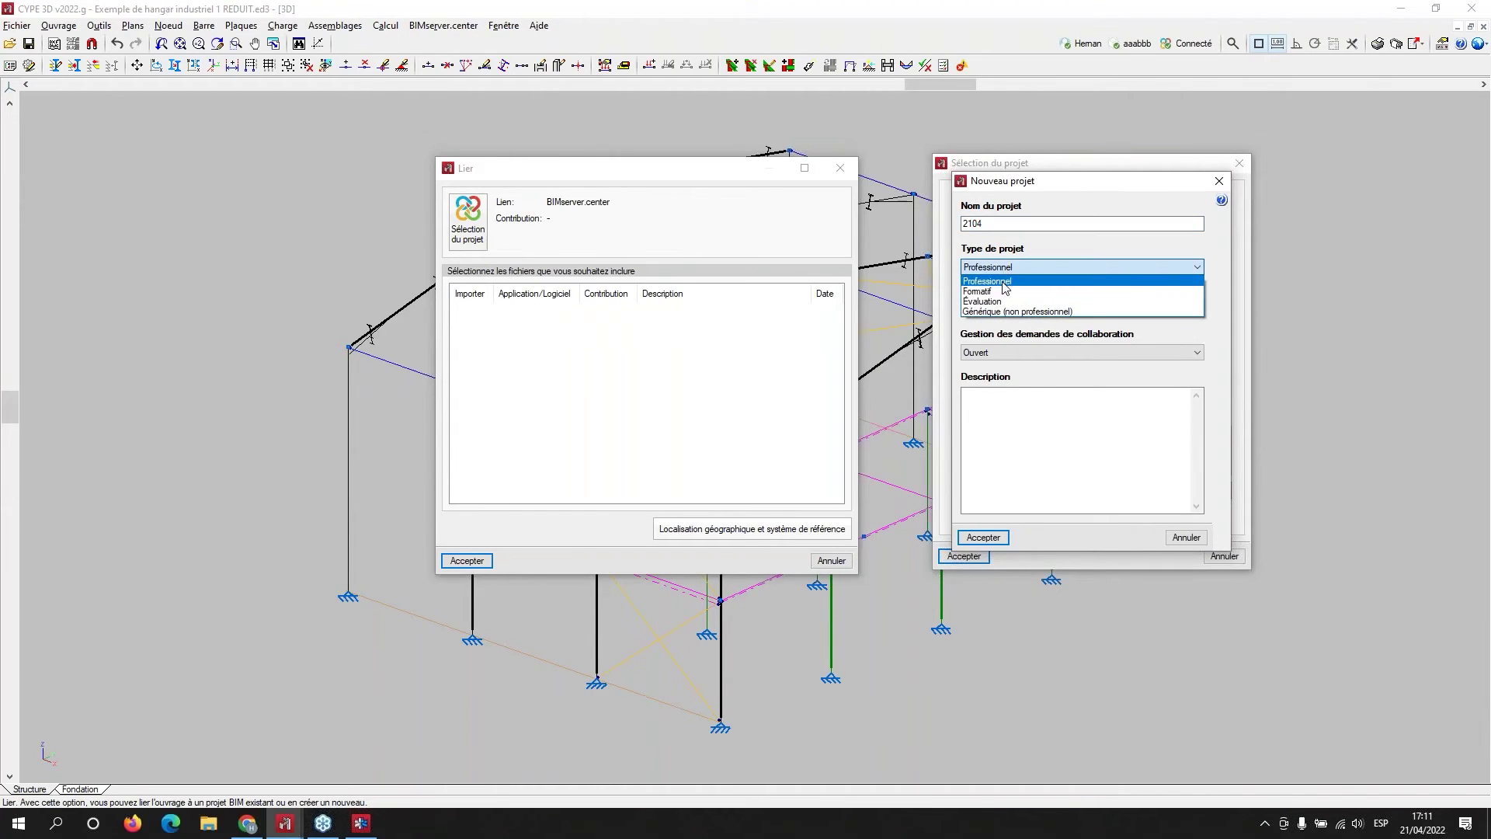
pyautogui.click(1009, 311)
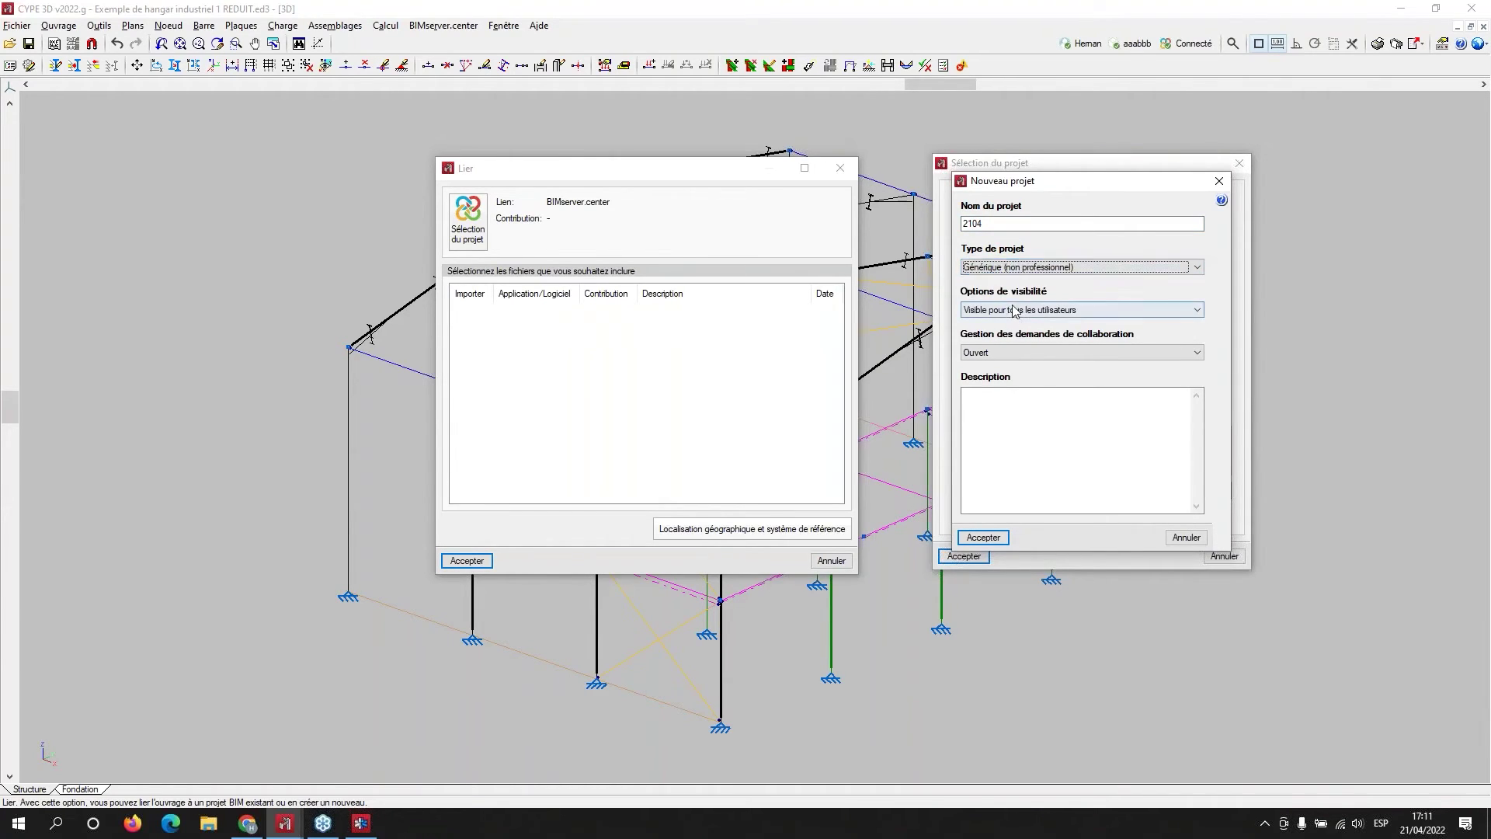
pyautogui.click(1010, 310)
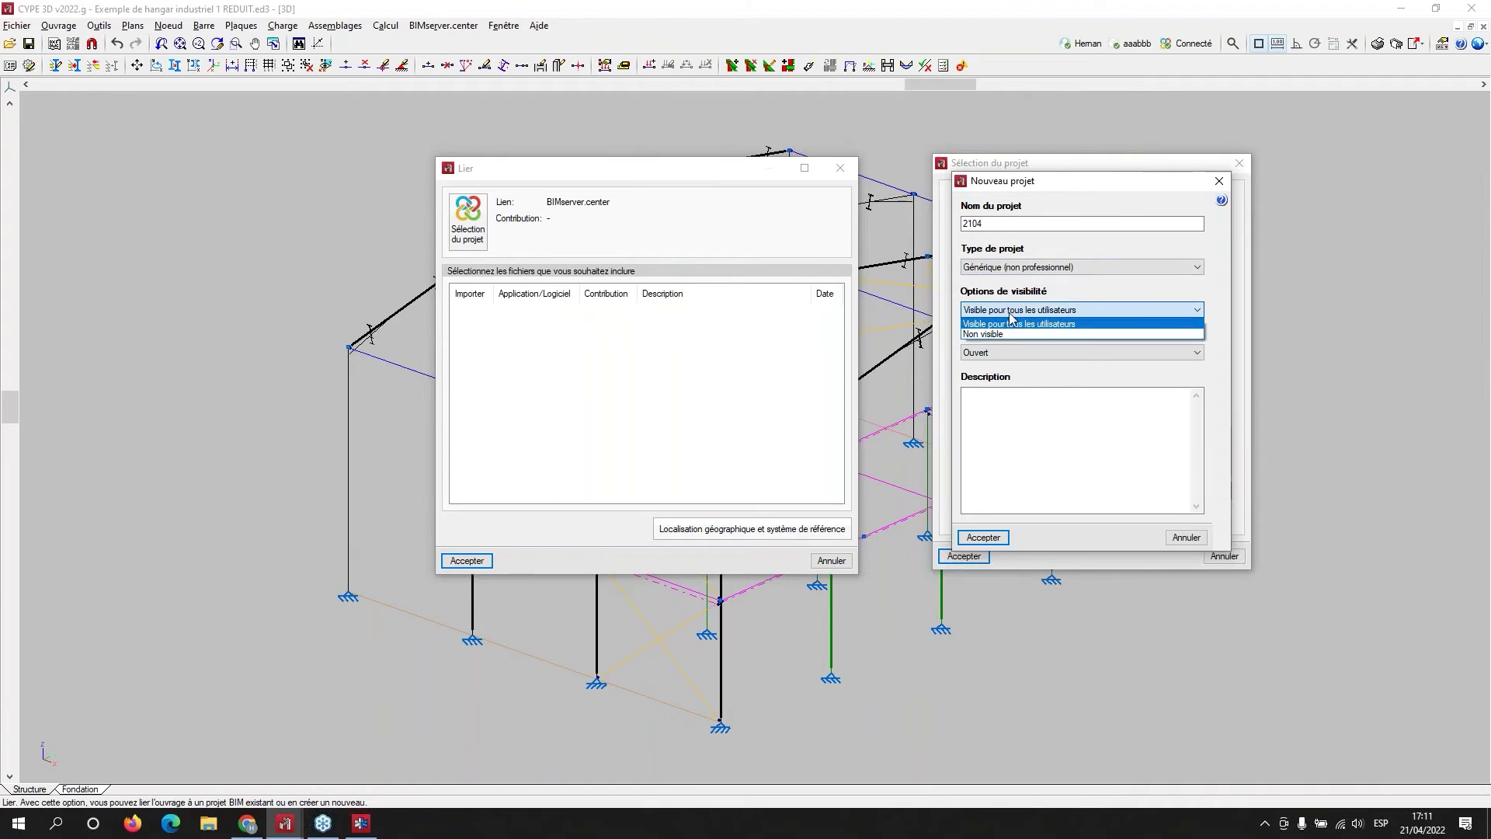
pyautogui.click(1034, 338)
pyautogui.click(1027, 351)
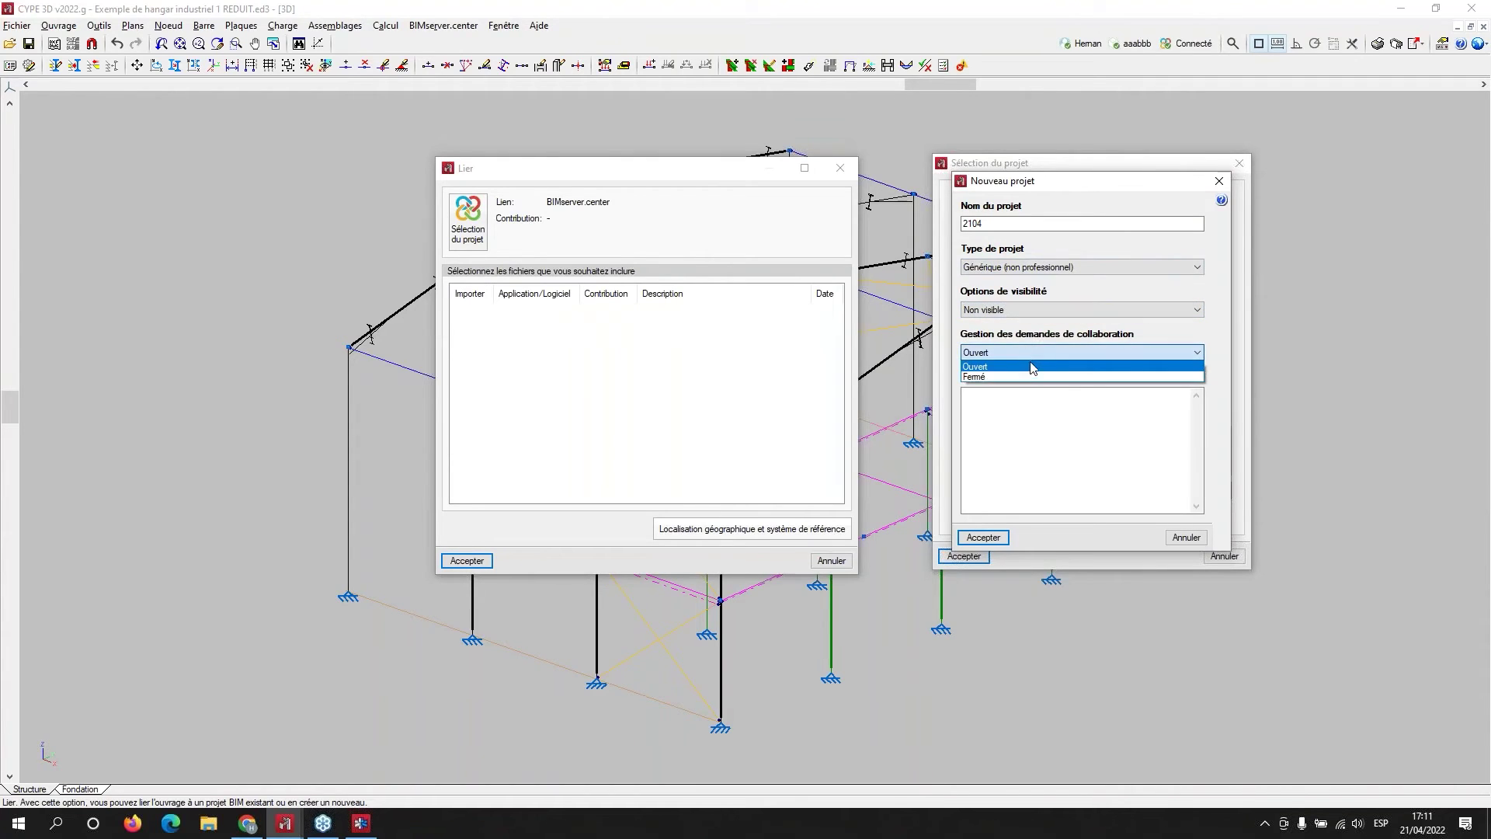
pyautogui.click(1017, 373)
pyautogui.click(983, 537)
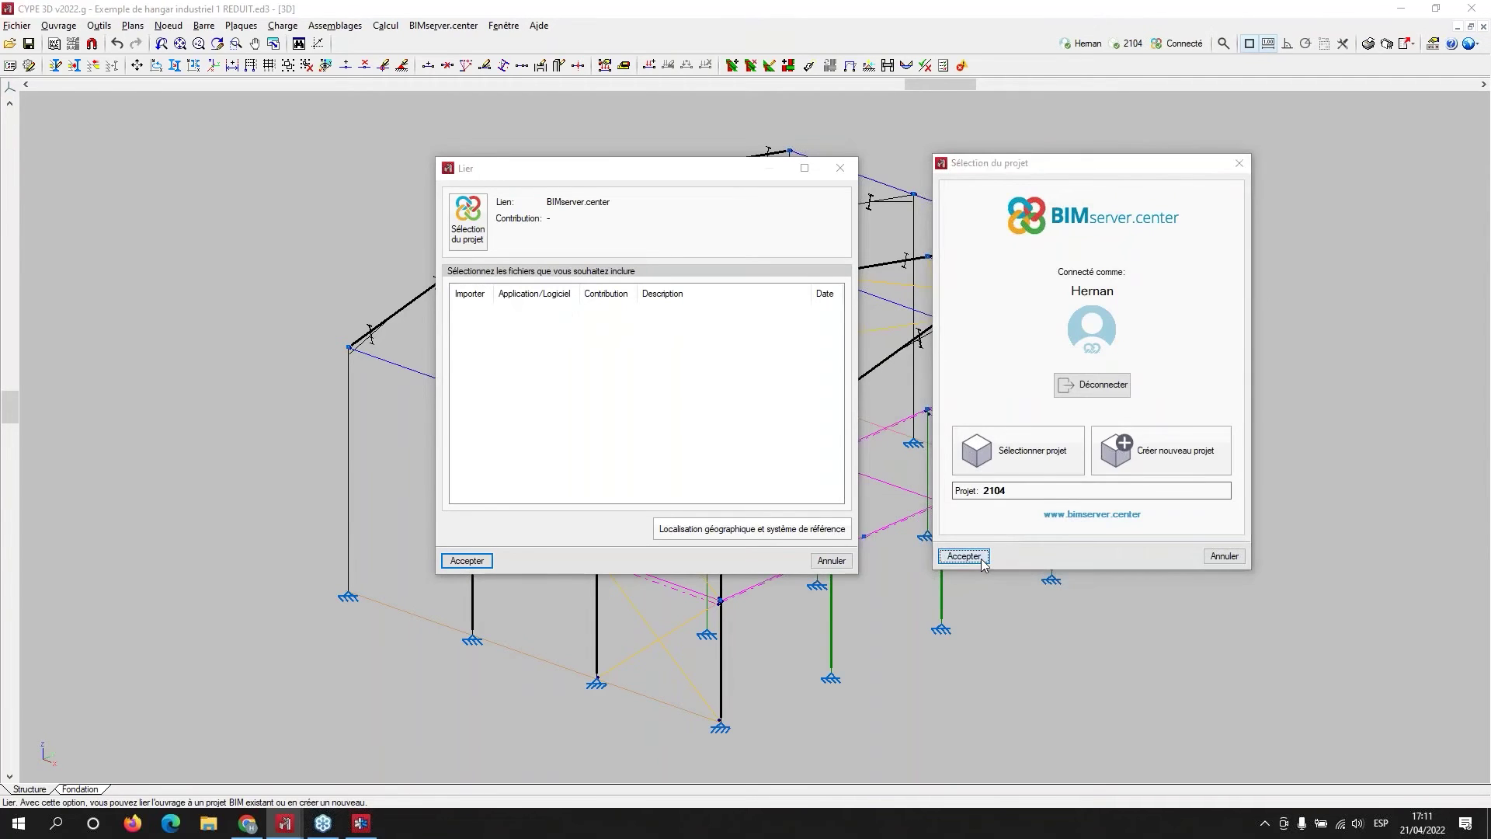
pyautogui.click(980, 558)
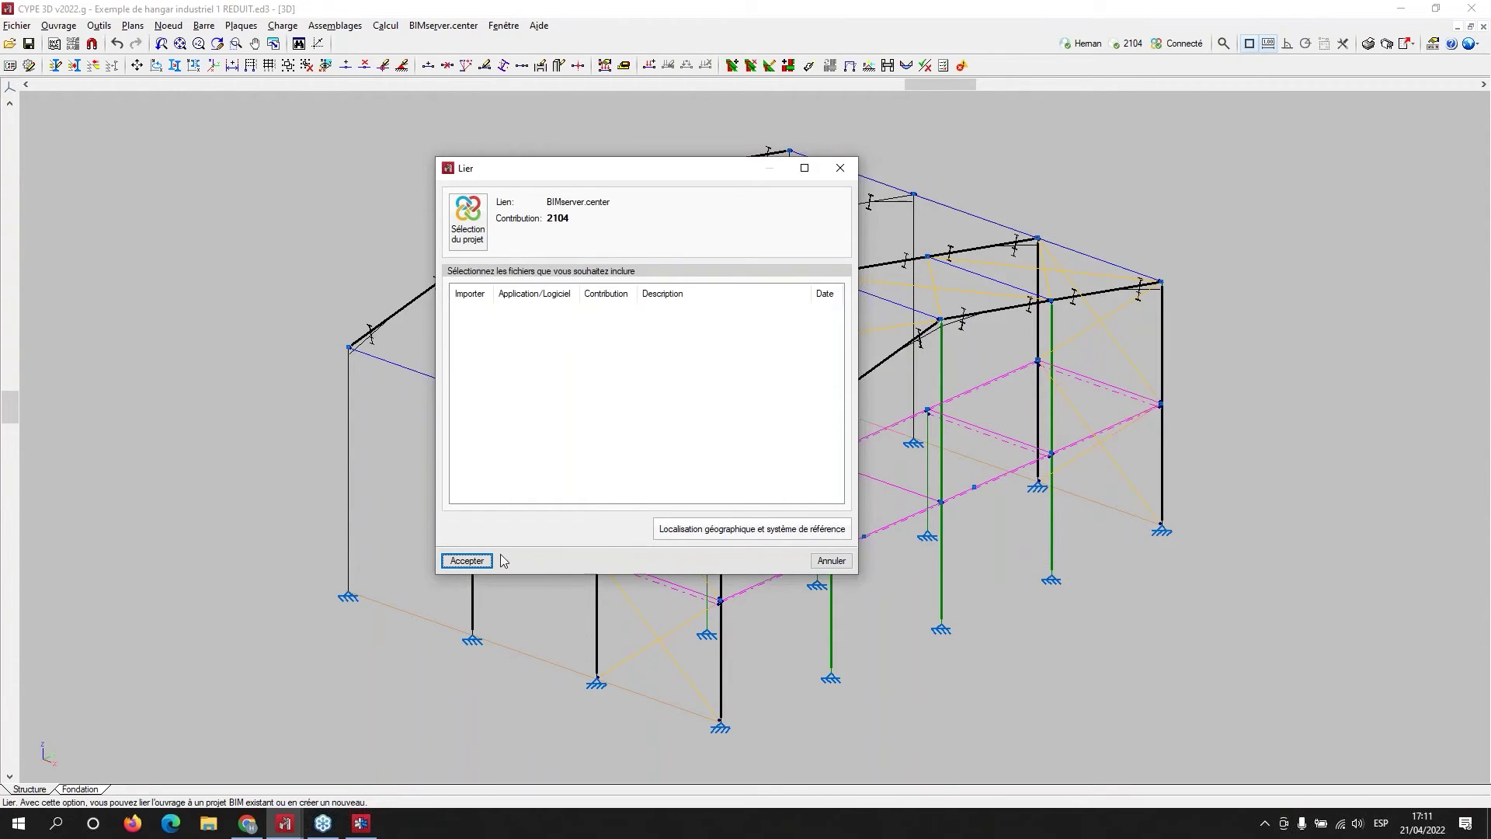
pyautogui.click(469, 560)
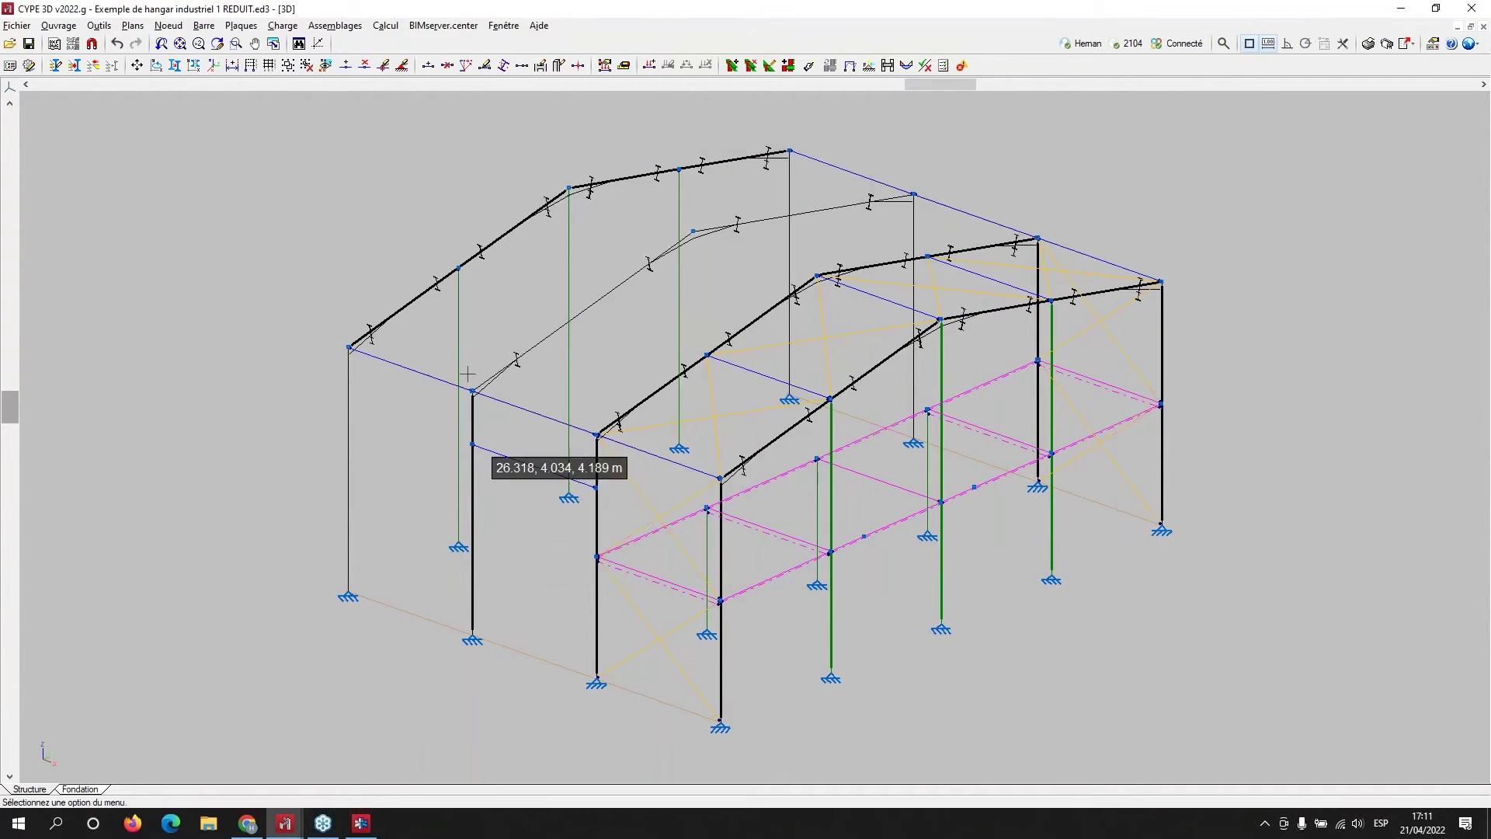
# - Share the hangar model to BIMserver.center as the contribution Structure, including the forces for calculating the connections
pyautogui.click(439, 26)
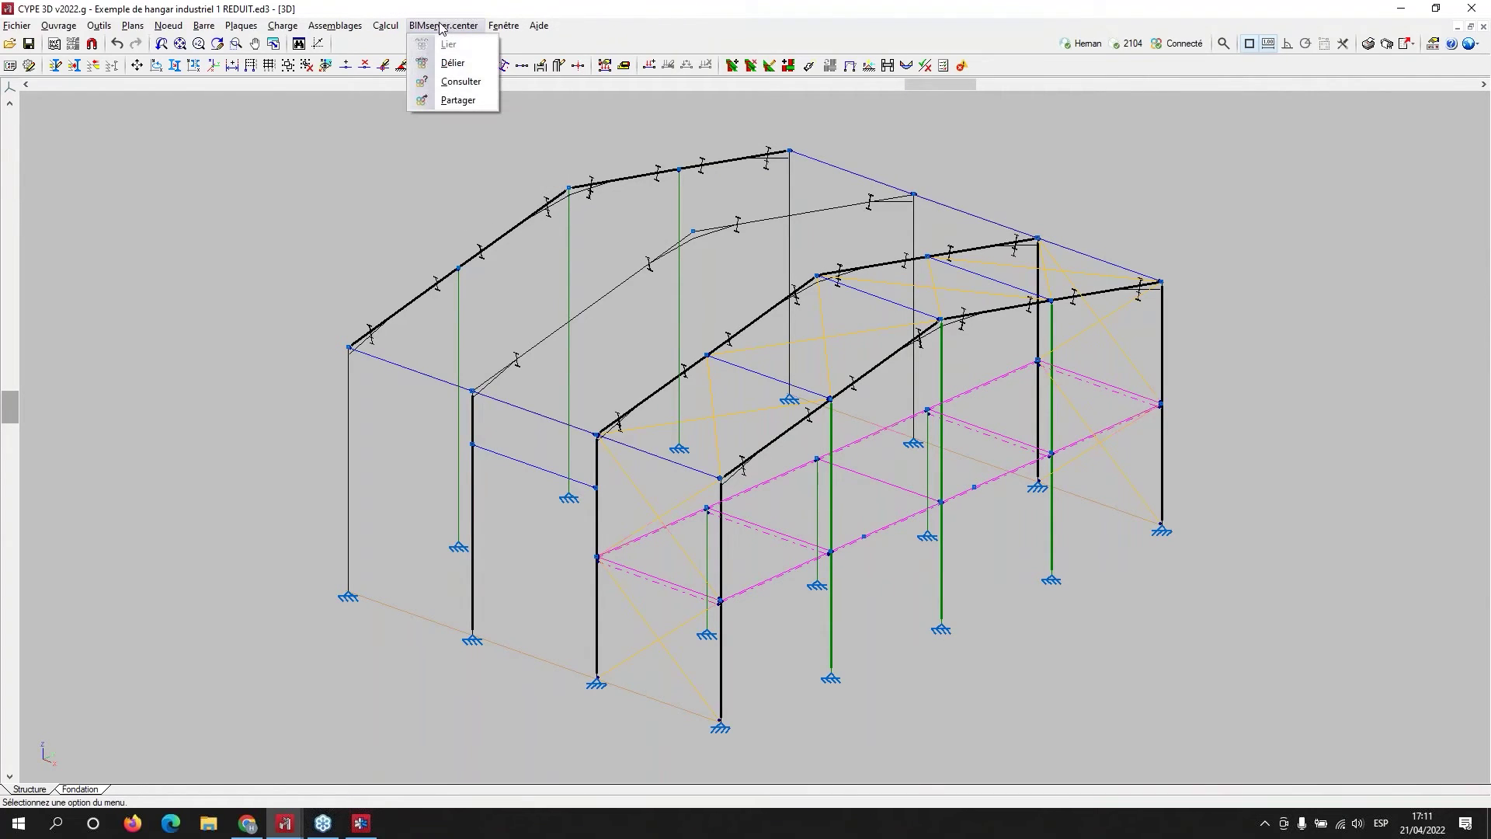
pyautogui.click(455, 101)
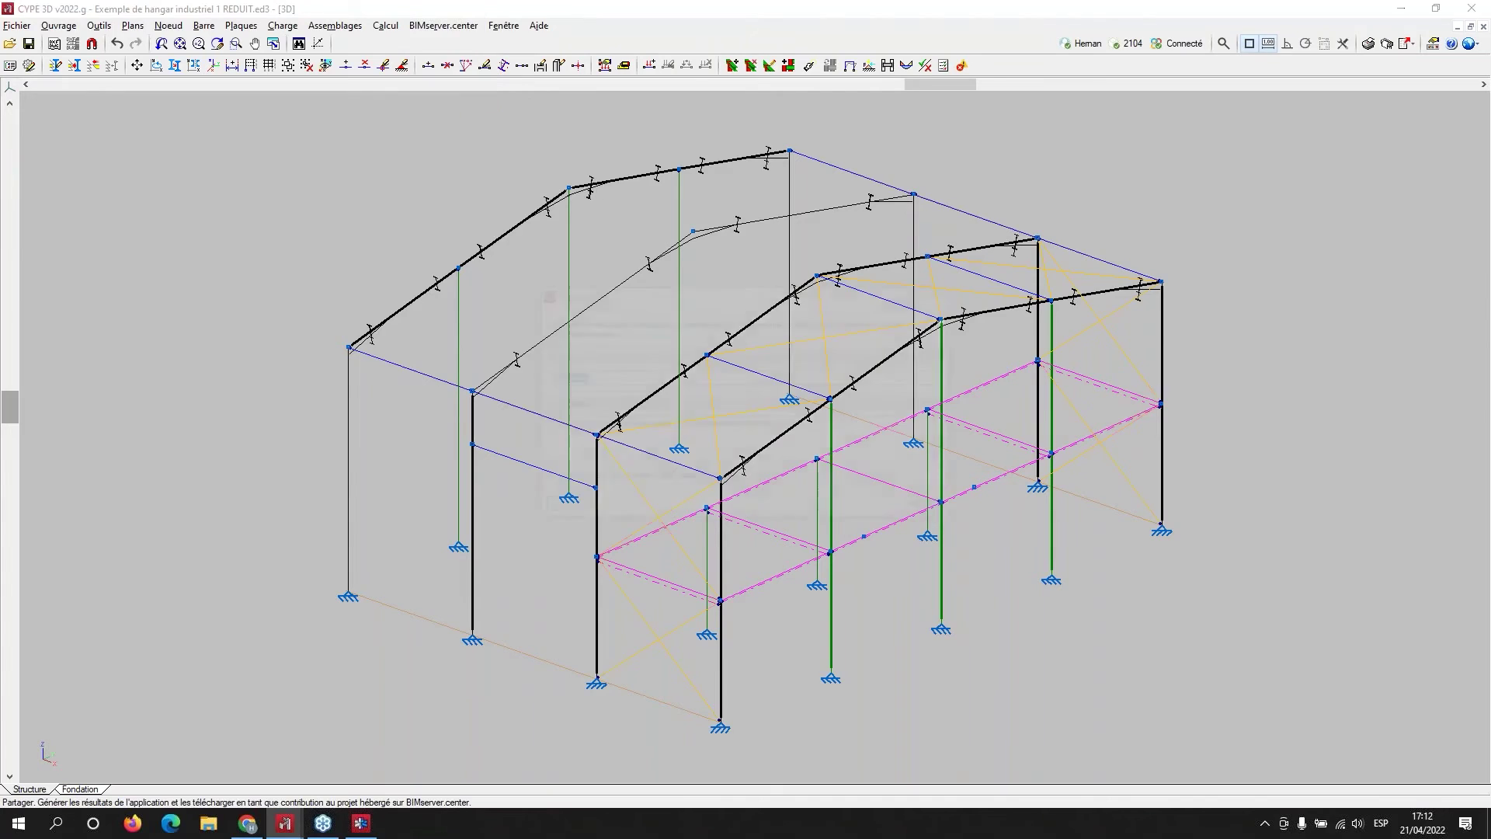
pyautogui.moveTo(727, 293); pyautogui.dragTo(682, 238)
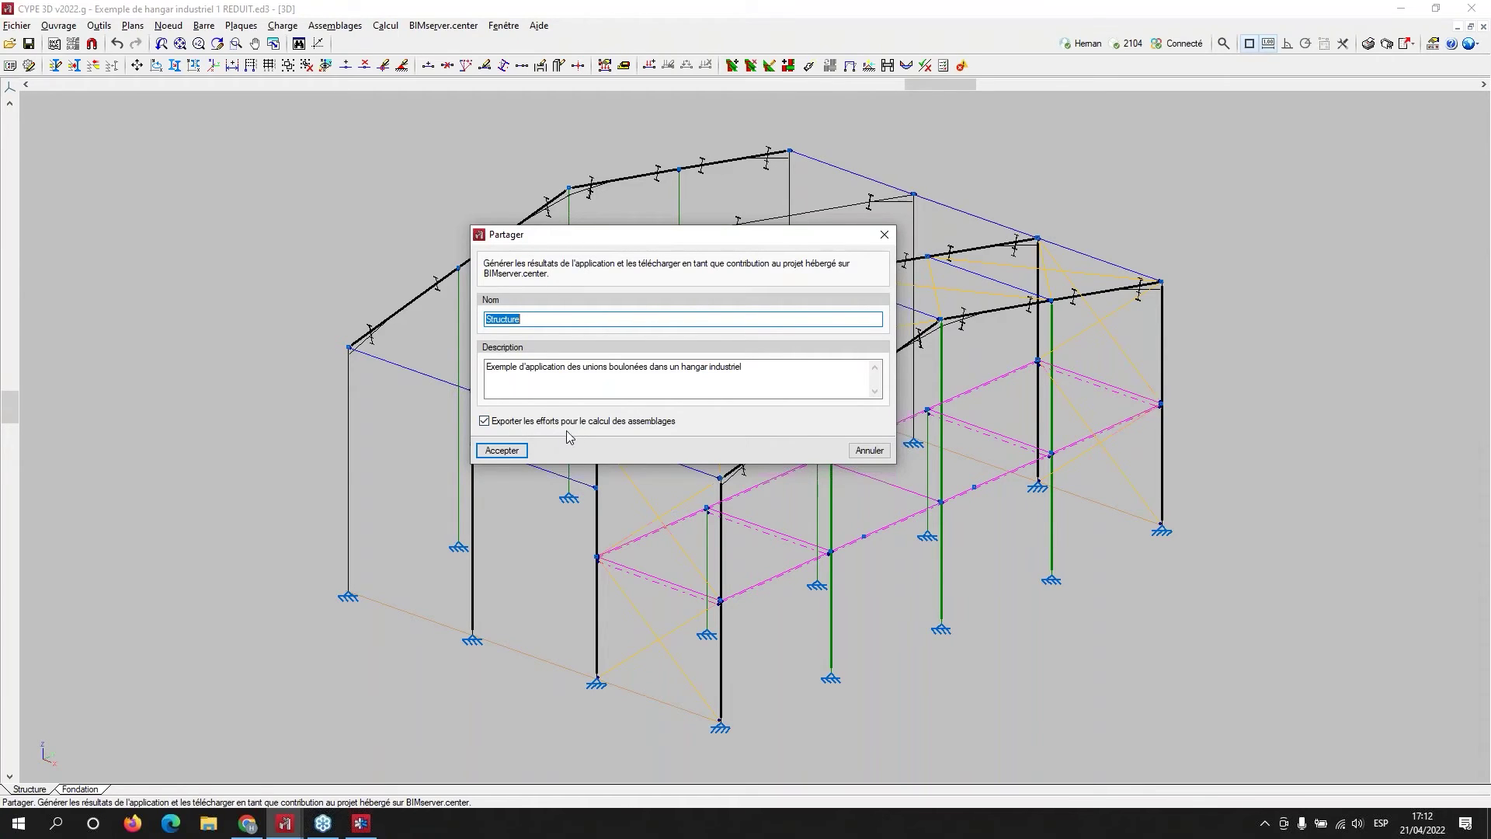
pyautogui.click(503, 450)
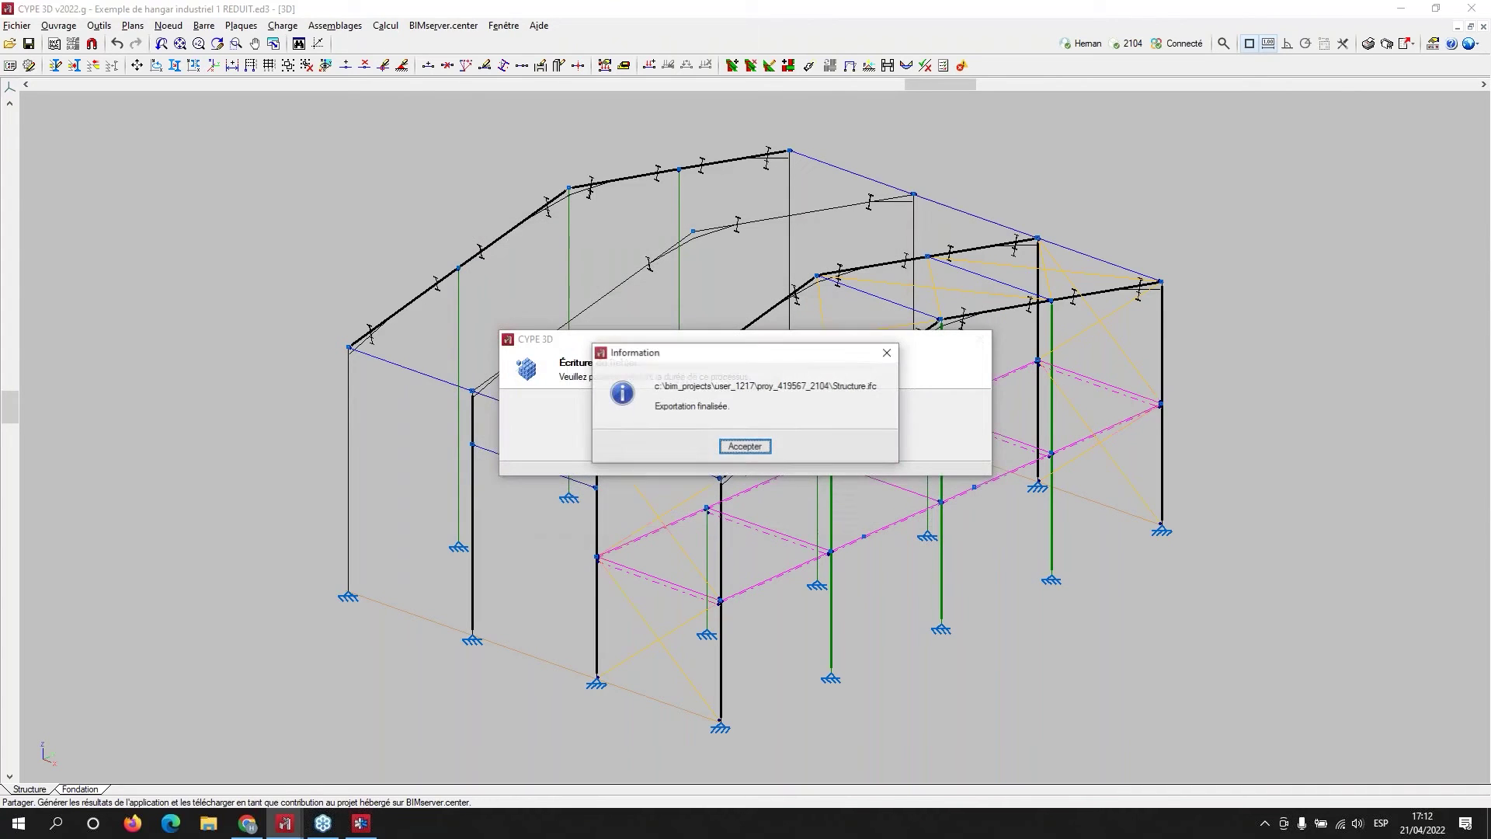
pyautogui.click(745, 446)
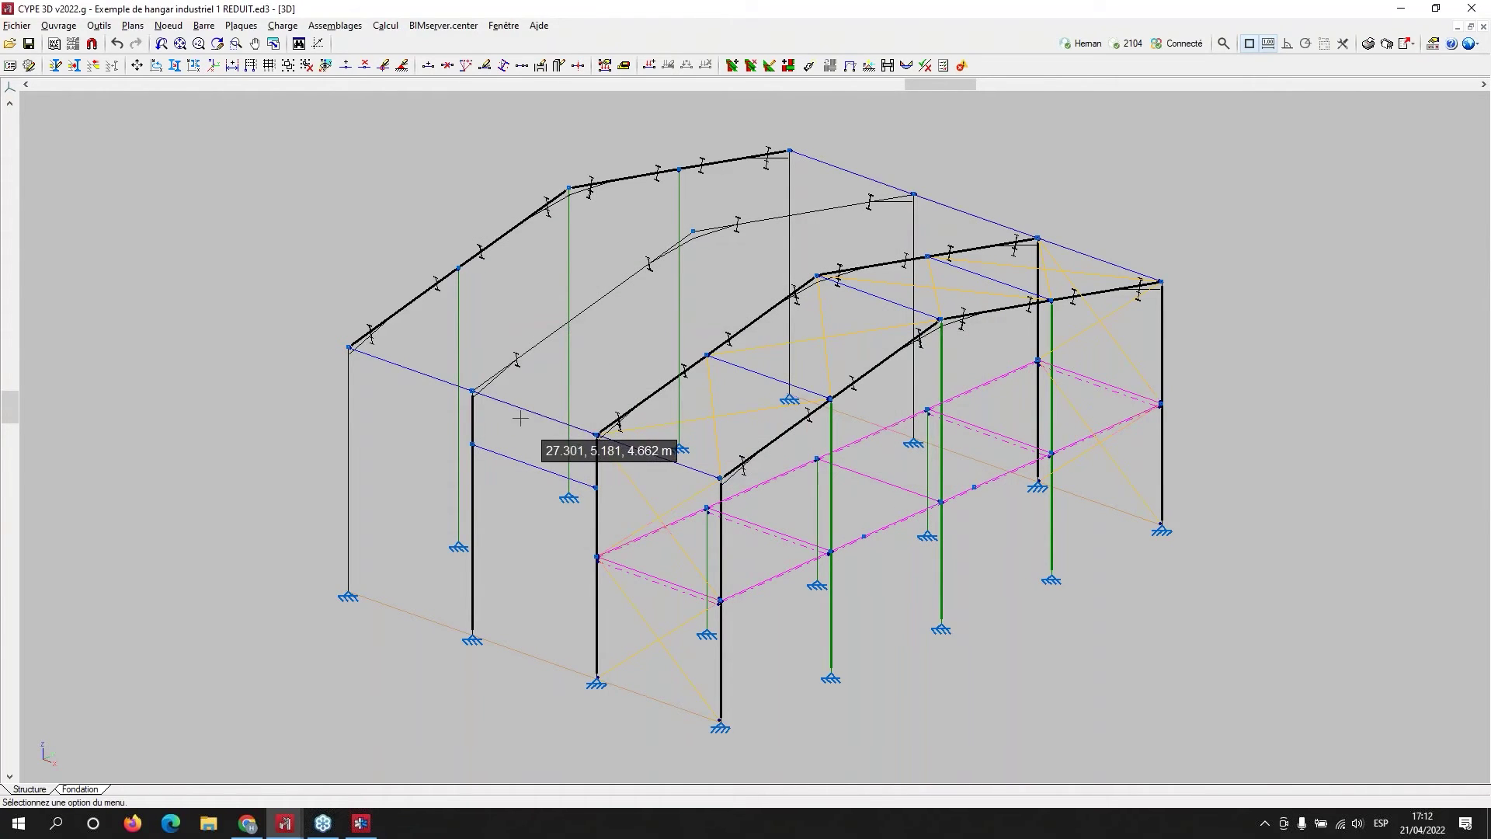
# - Switch to CYPE Connect and preview the joints at nodes N2 and N3
pyautogui.click(362, 827)
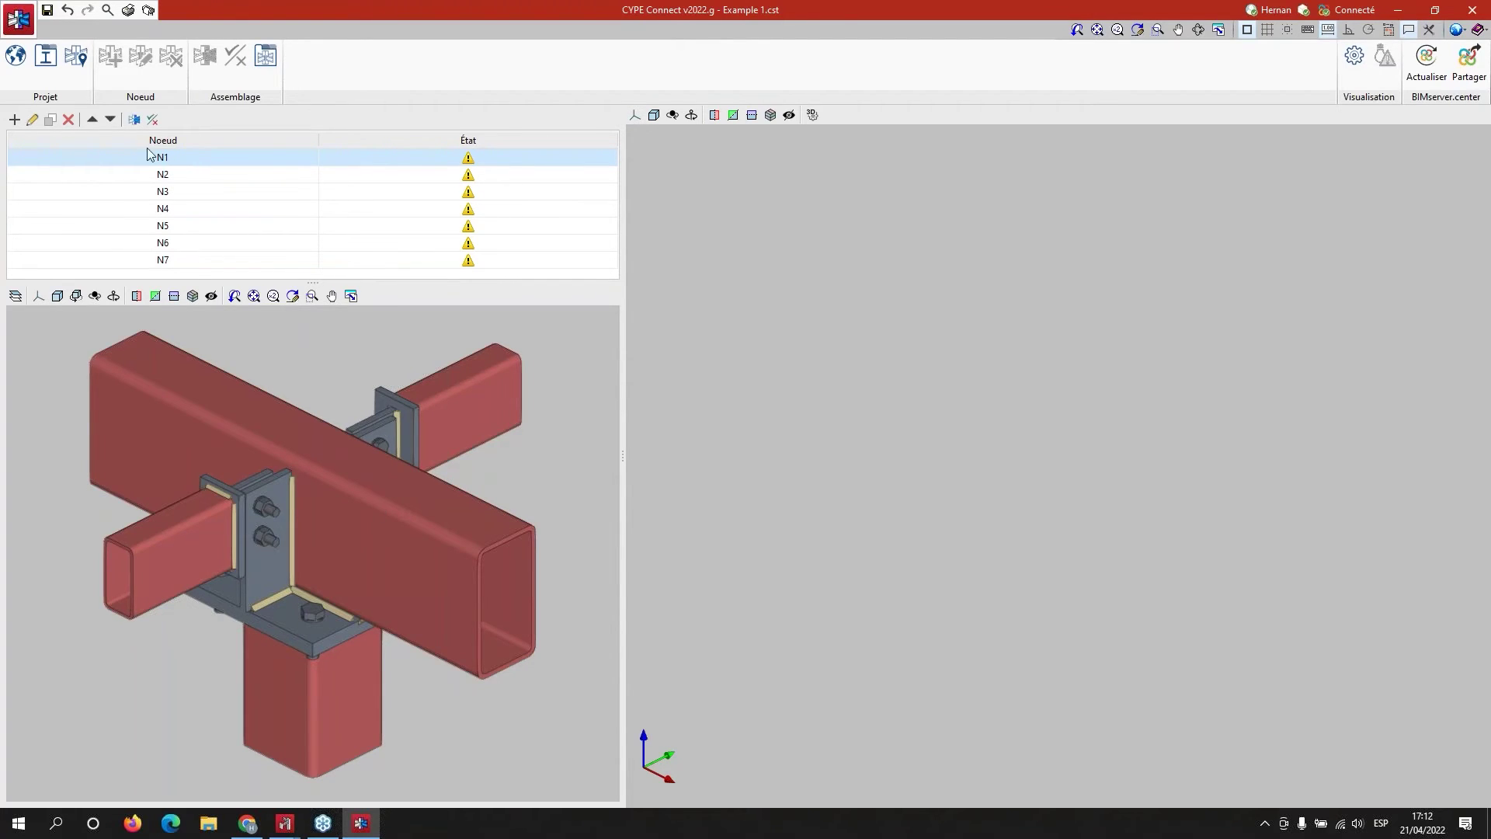
pyautogui.click(163, 175)
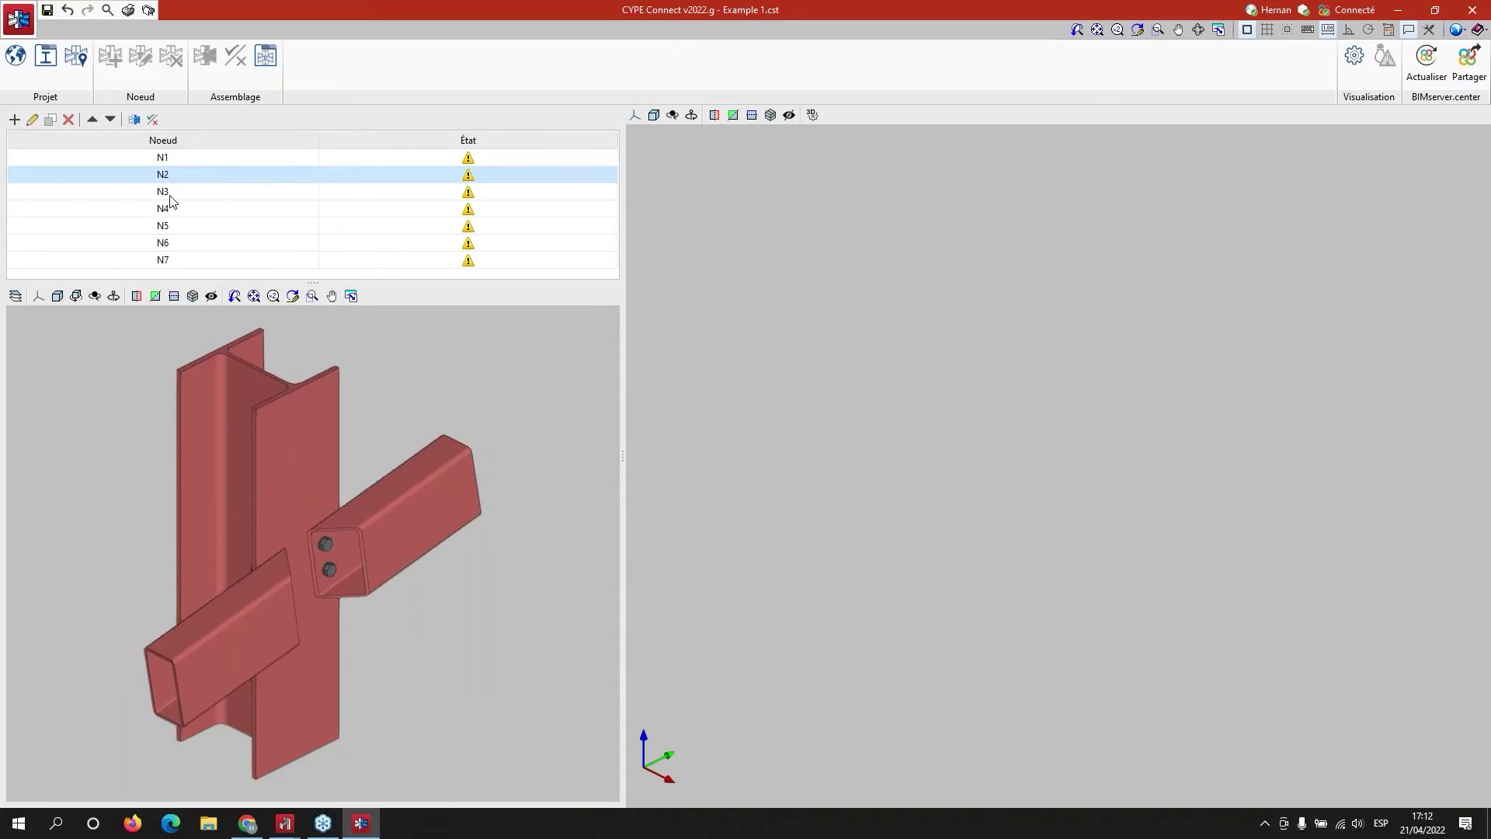
pyautogui.click(167, 193)
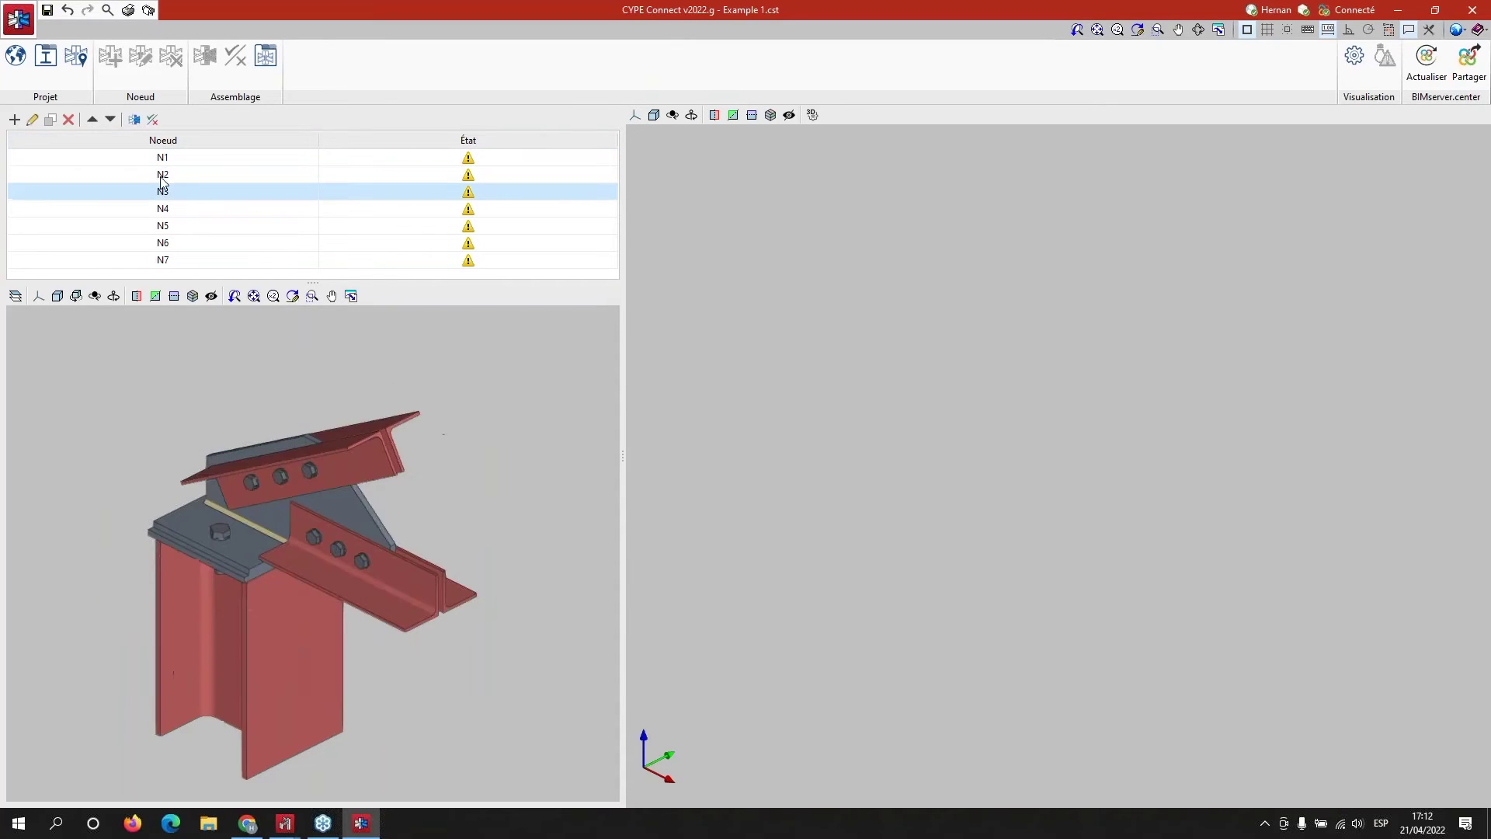
# - Review the definitions of node N3's profiles L1, L2 and L4, and leave the node editor without changes
pyautogui.click(31, 120)
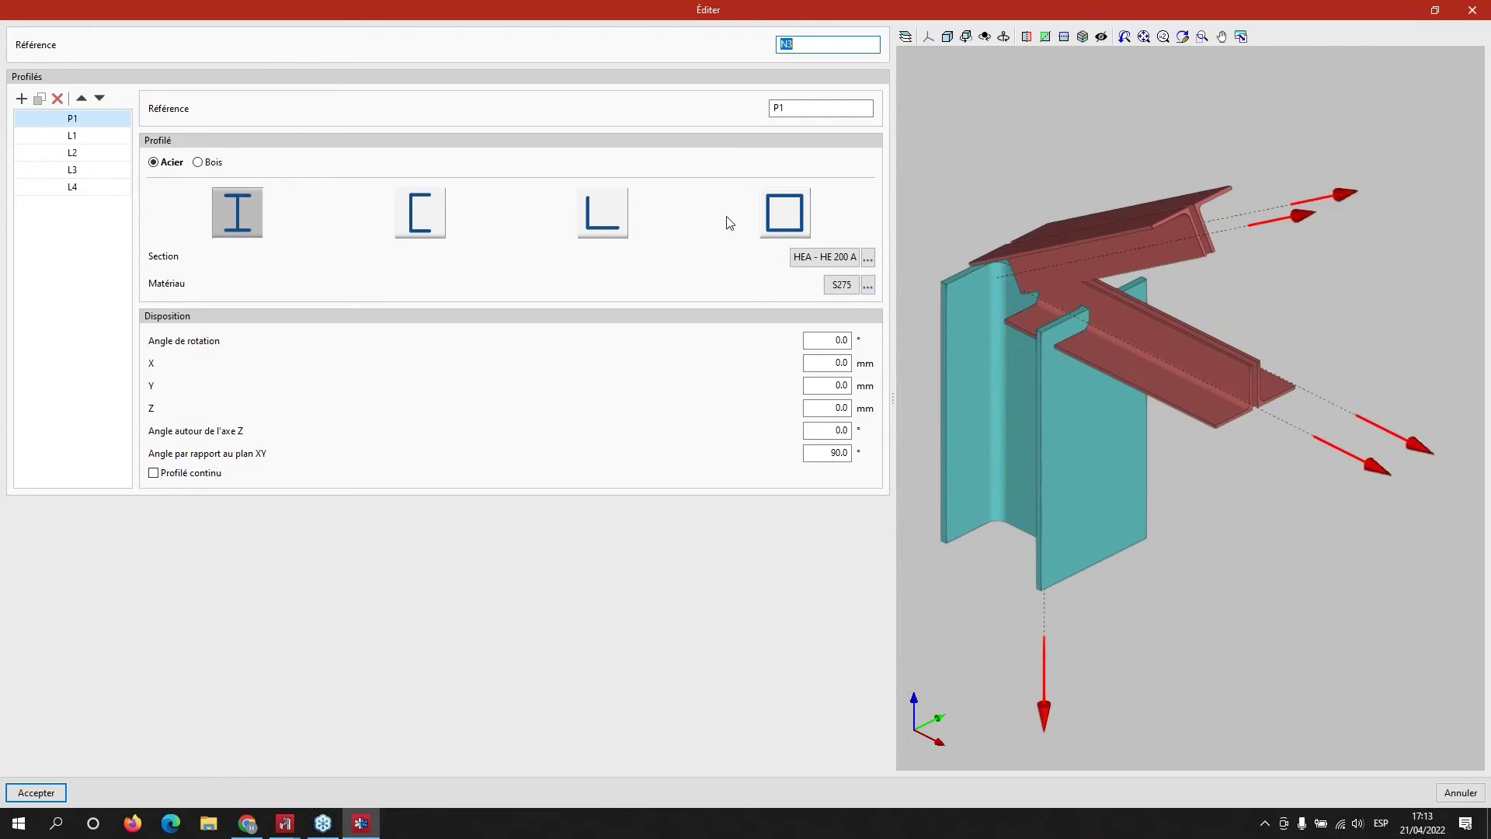
pyautogui.click(66, 137)
pyautogui.click(75, 157)
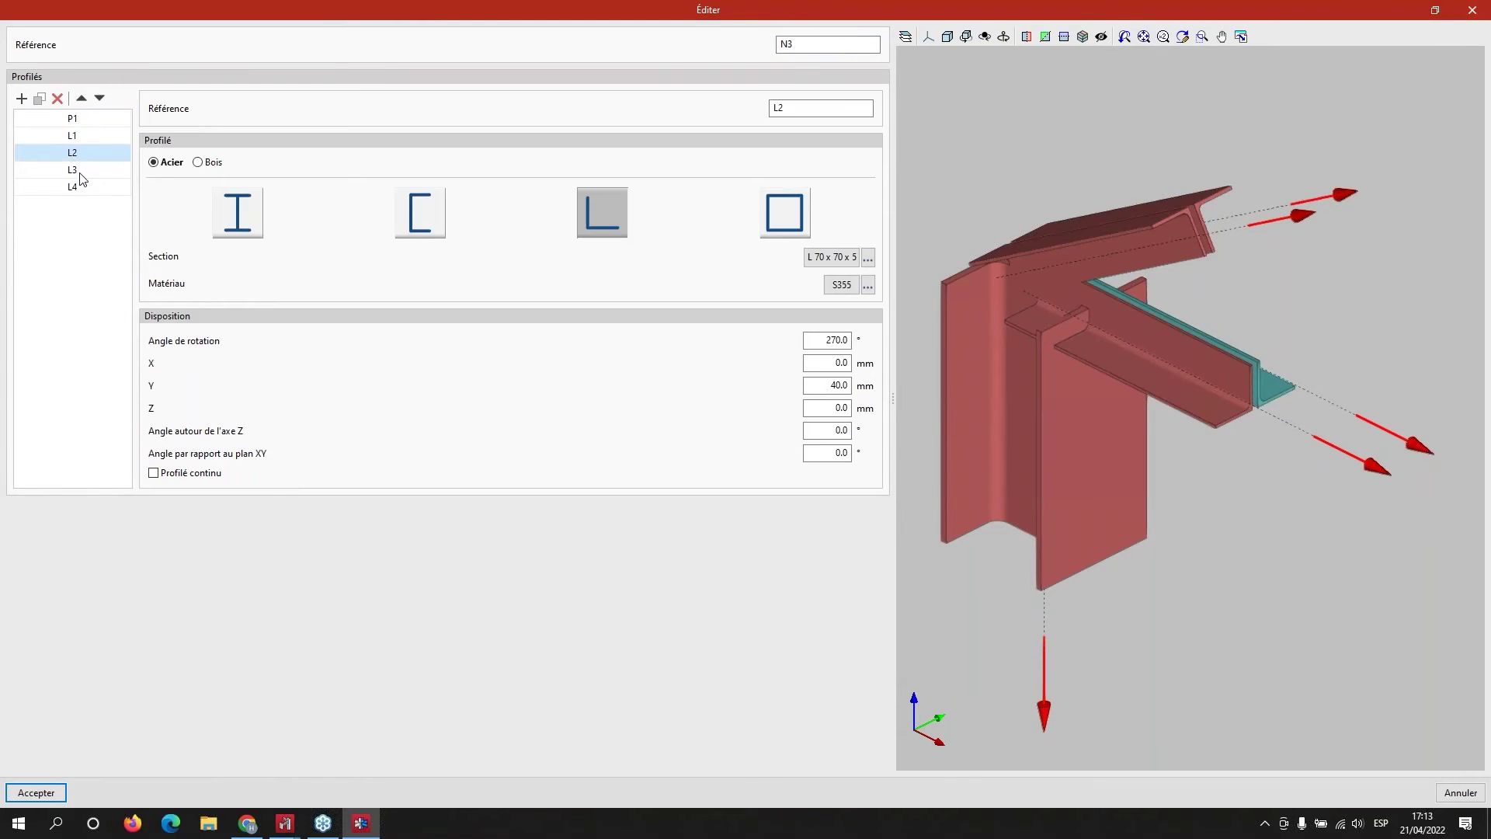
pyautogui.click(81, 188)
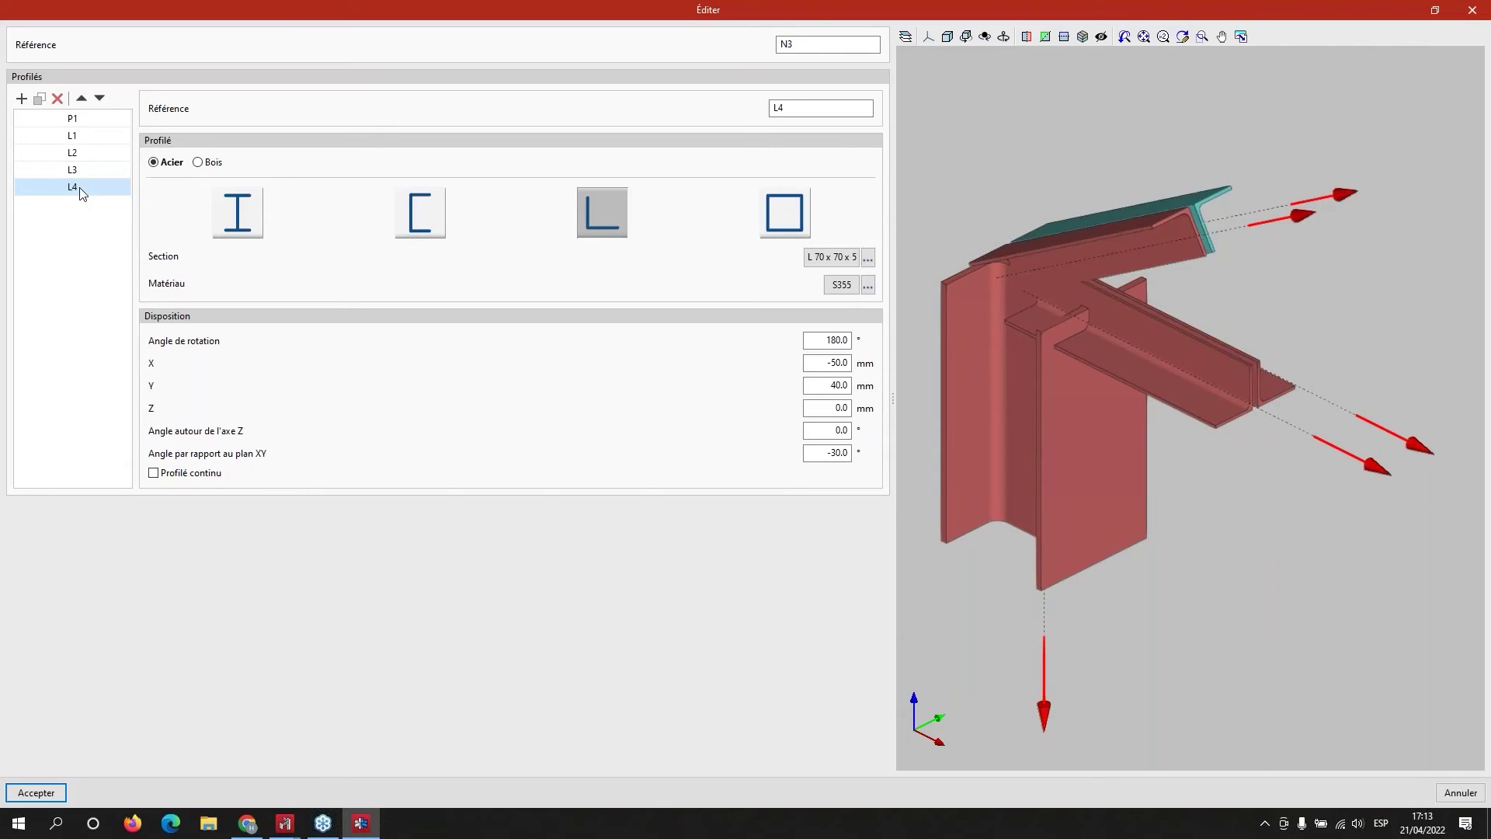
pyautogui.click(1473, 11)
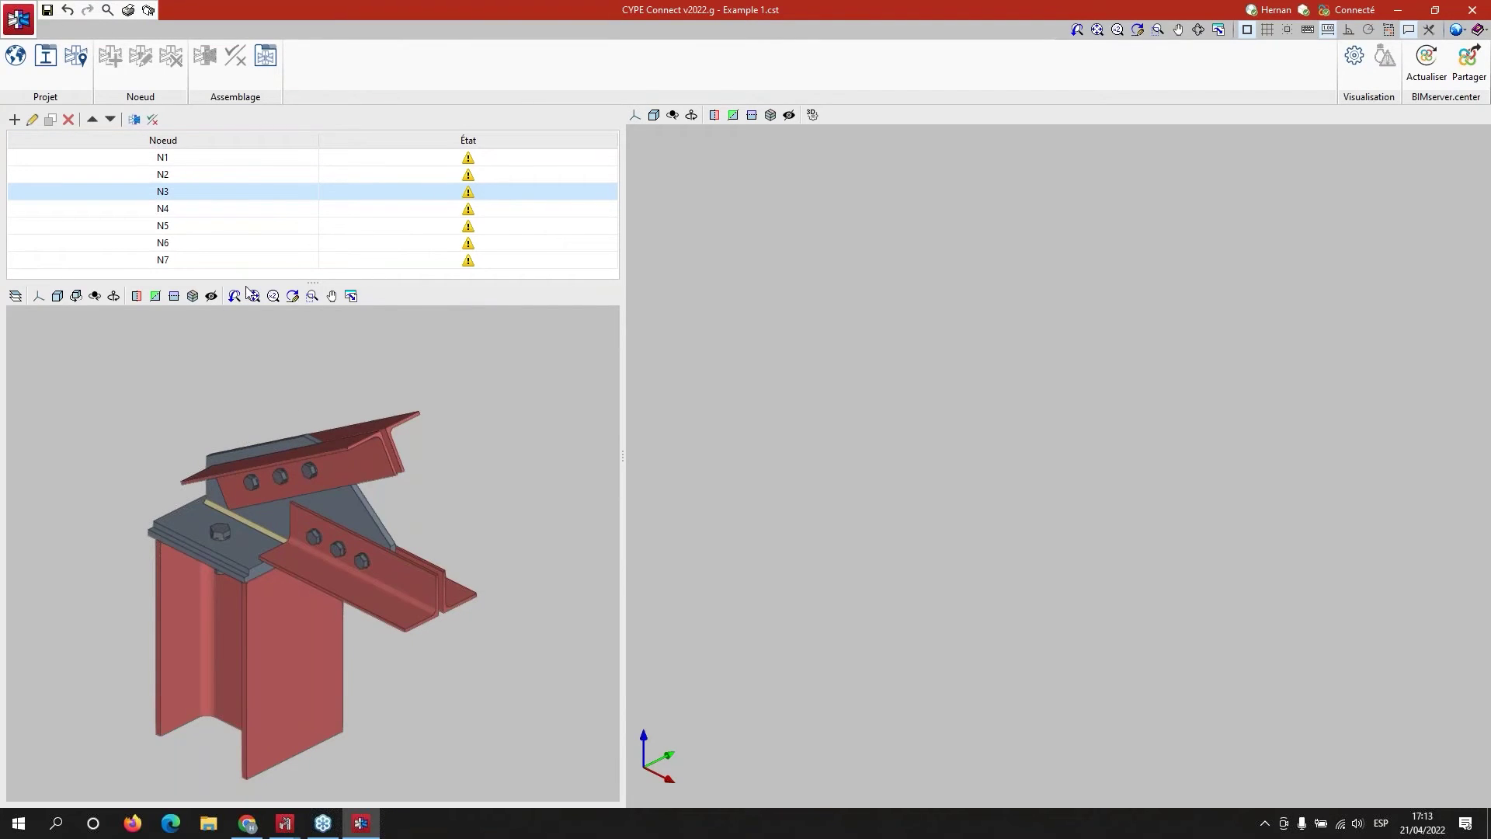
# - Open node N3's connection in an enlarged assembly editor and deactivate all its operations to show only the bare profiles
pyautogui.click(136, 120)
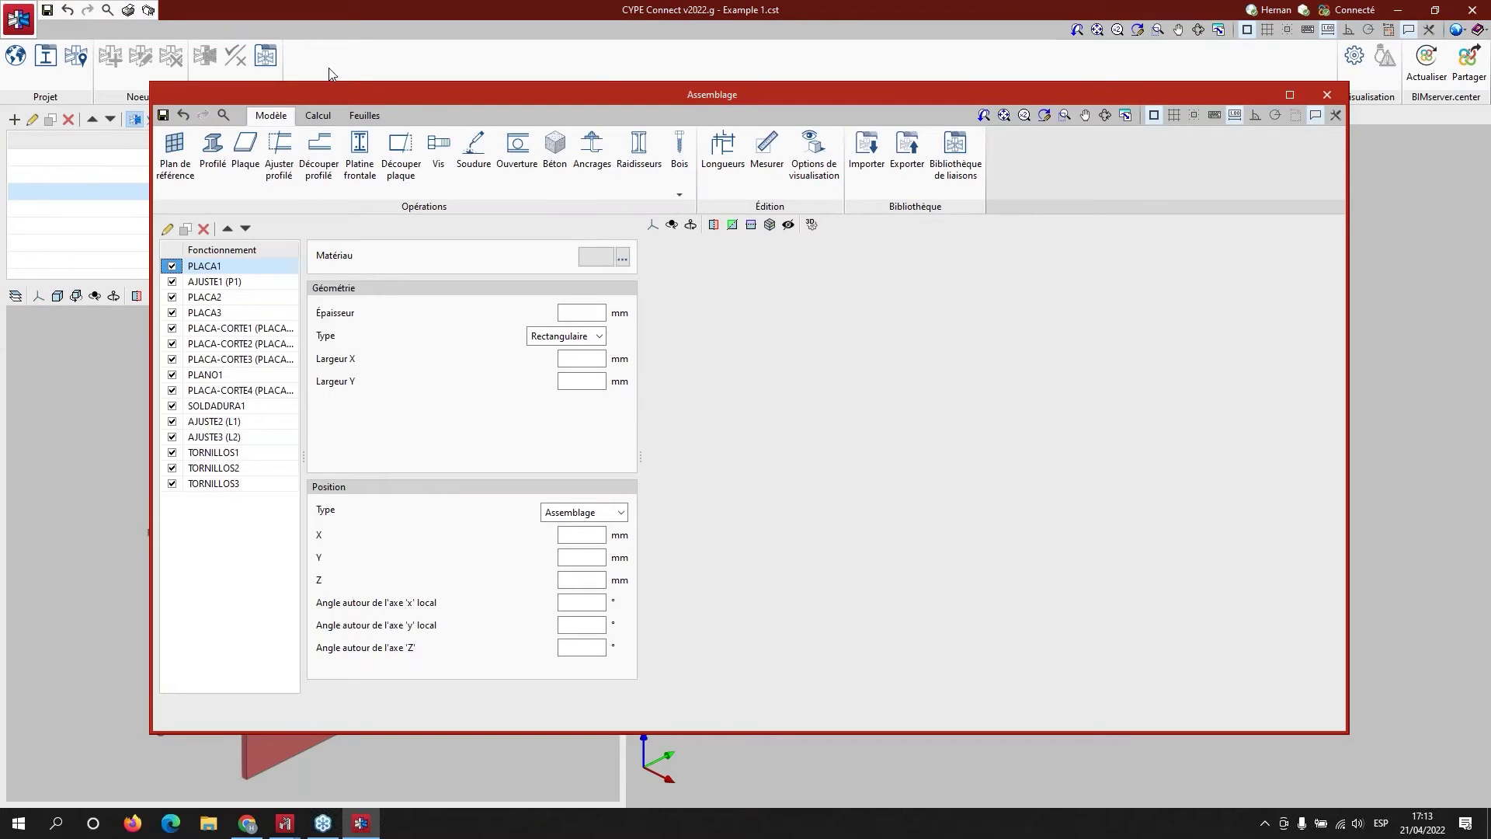
pyautogui.doubleClick(347, 90)
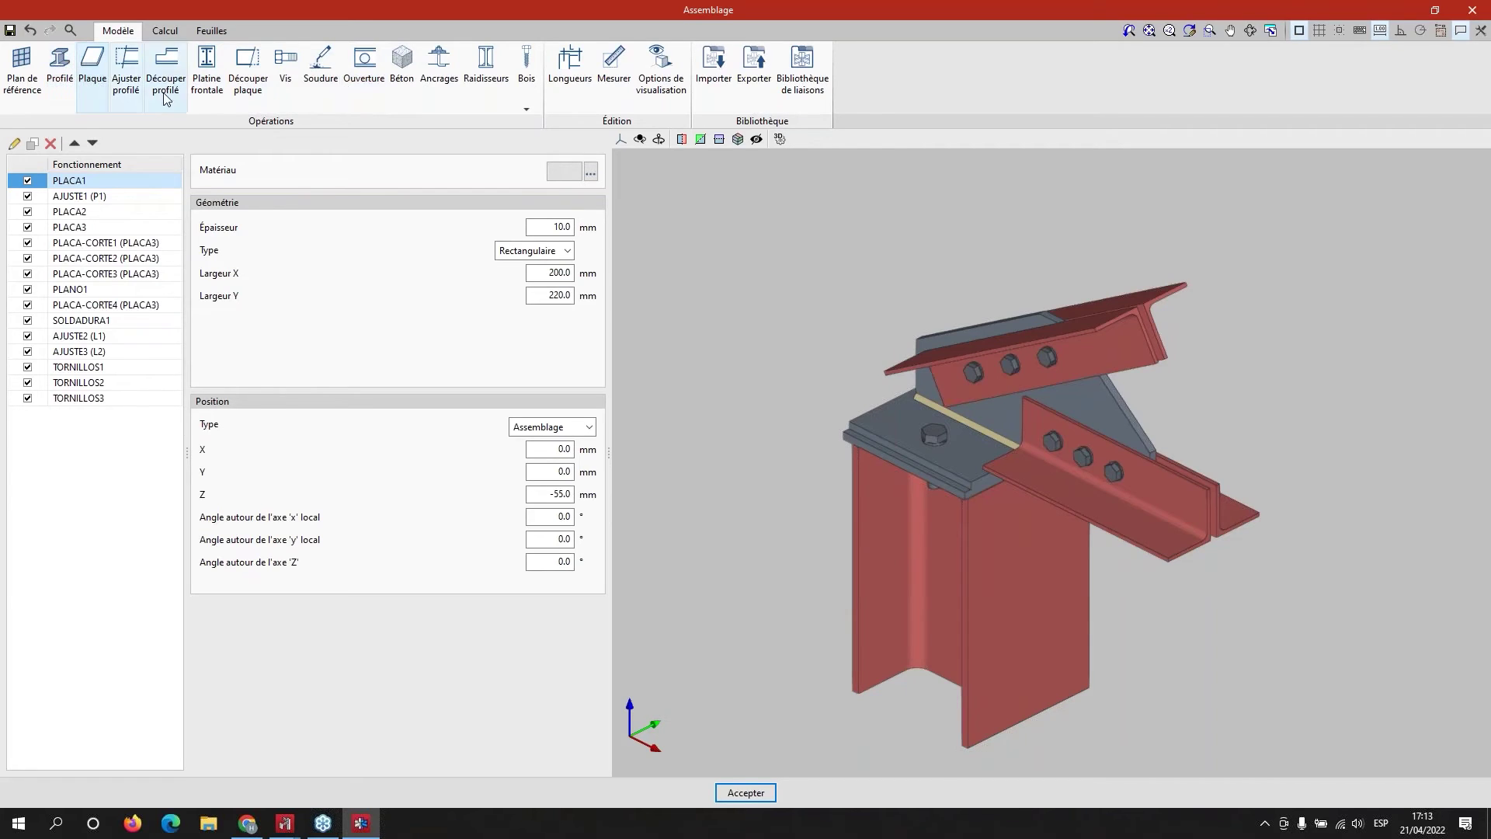
pyautogui.rightClick(38, 174)
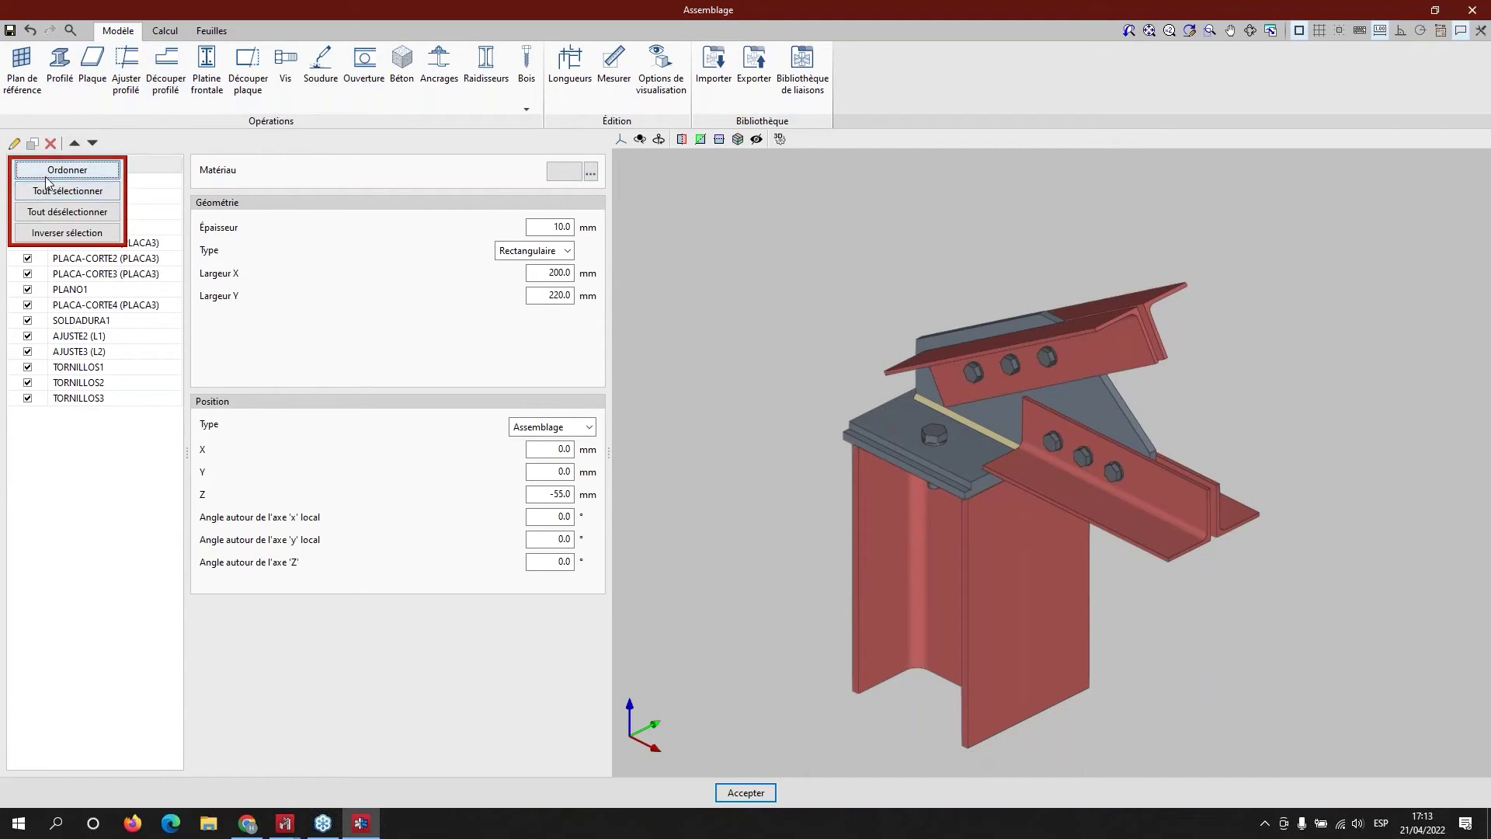
pyautogui.click(84, 212)
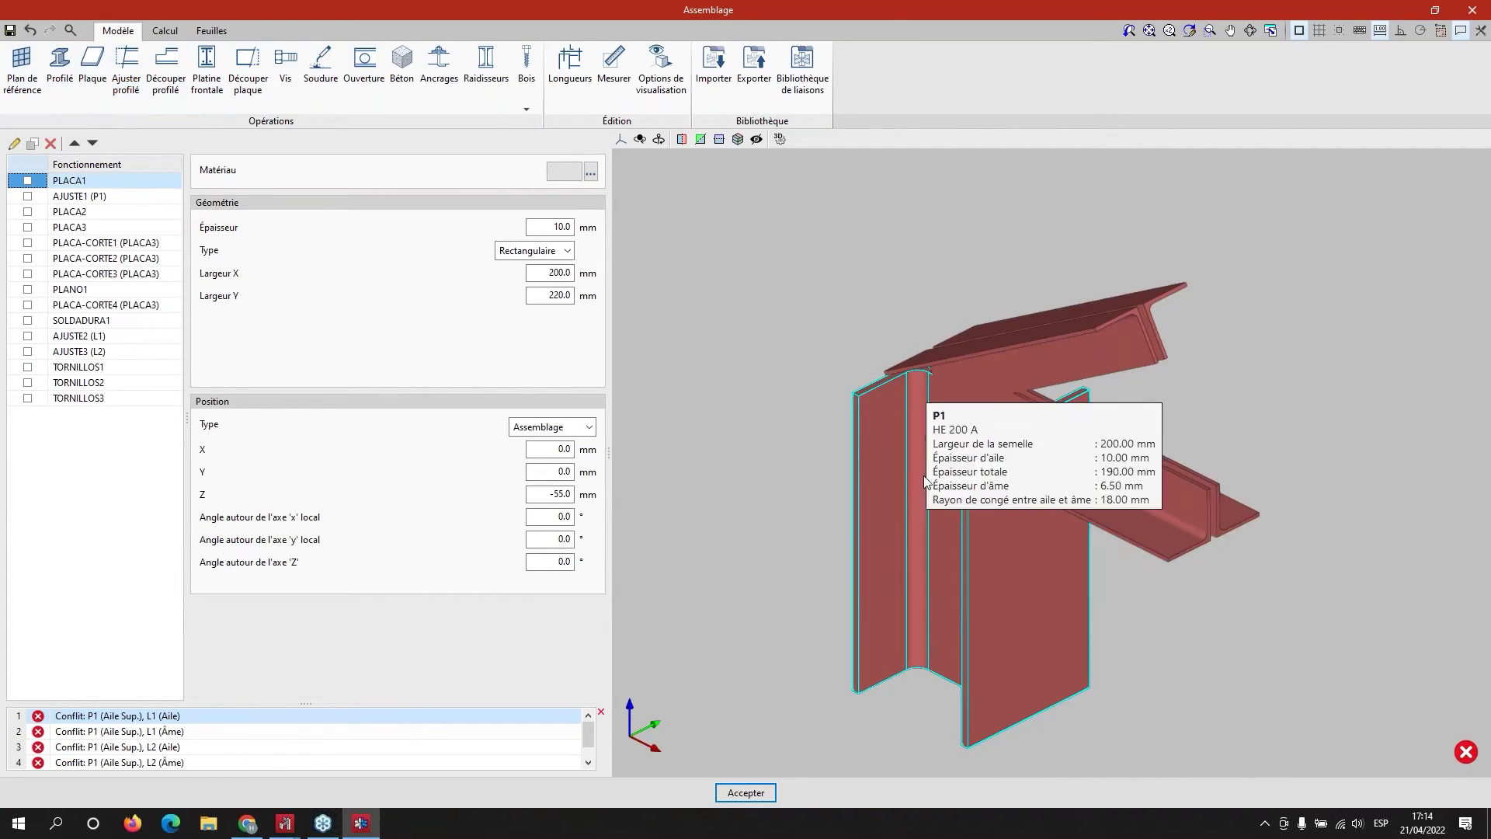
pyautogui.moveTo(973, 540)
pyautogui.keyDown('shift'); pyautogui.mouseDown(button='middle')
pyautogui.moveTo(962, 503)
pyautogui.moveTo(955, 524)
pyautogui.moveTo(873, 536)
pyautogui.moveTo(1142, 563)
pyautogui.moveTo(1079, 570)
pyautogui.moveTo(1009, 491)
pyautogui.mouseUp(button='middle'); pyautogui.keyUp('shift')
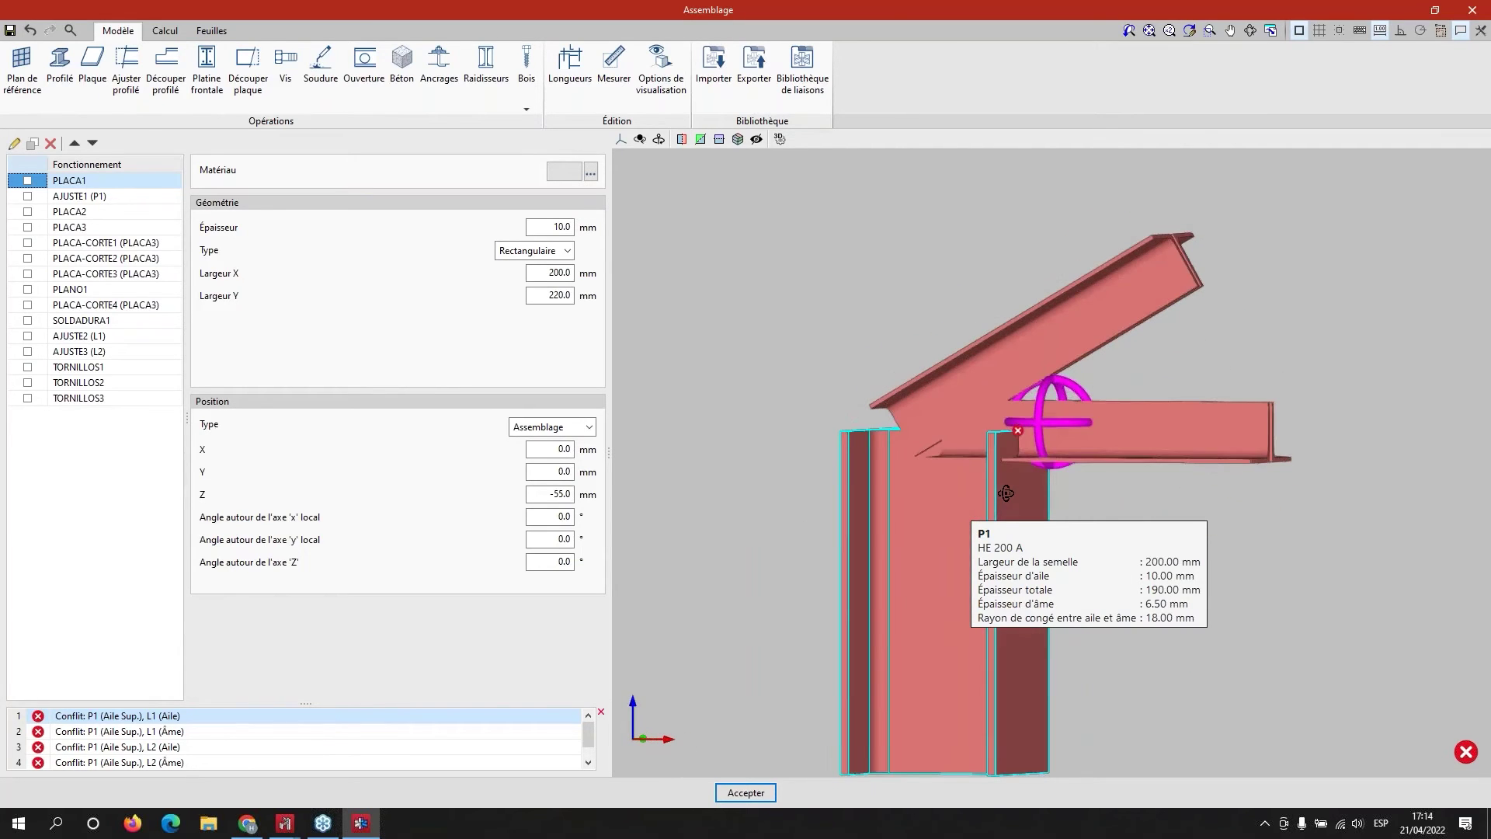
# - Reactivate the plate PLACA1 and the profile adjustment AJUSTE1 (P1), and inspect the column's top end from below
pyautogui.click(27, 181)
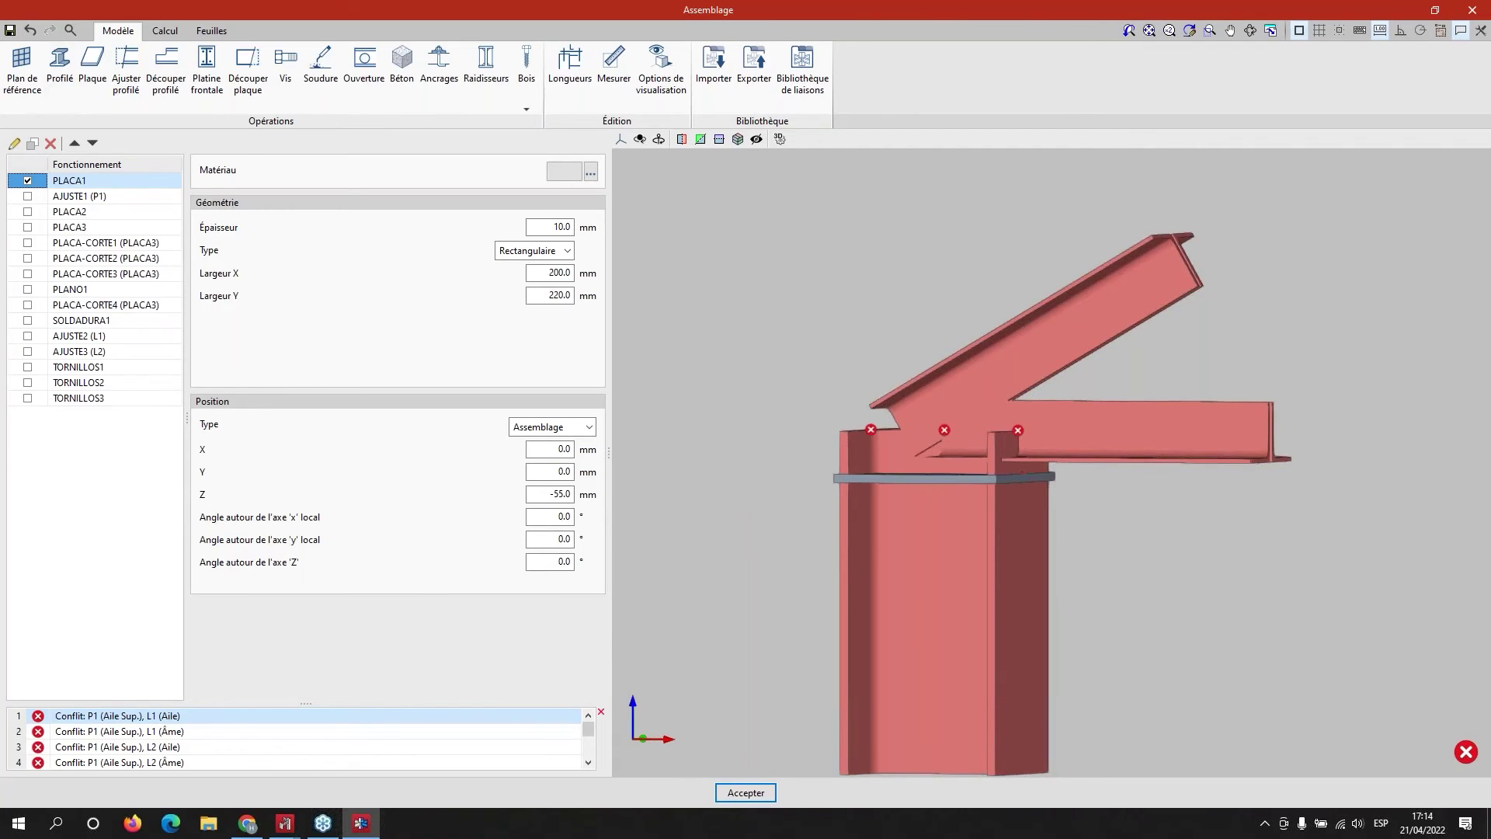
pyautogui.click(27, 196)
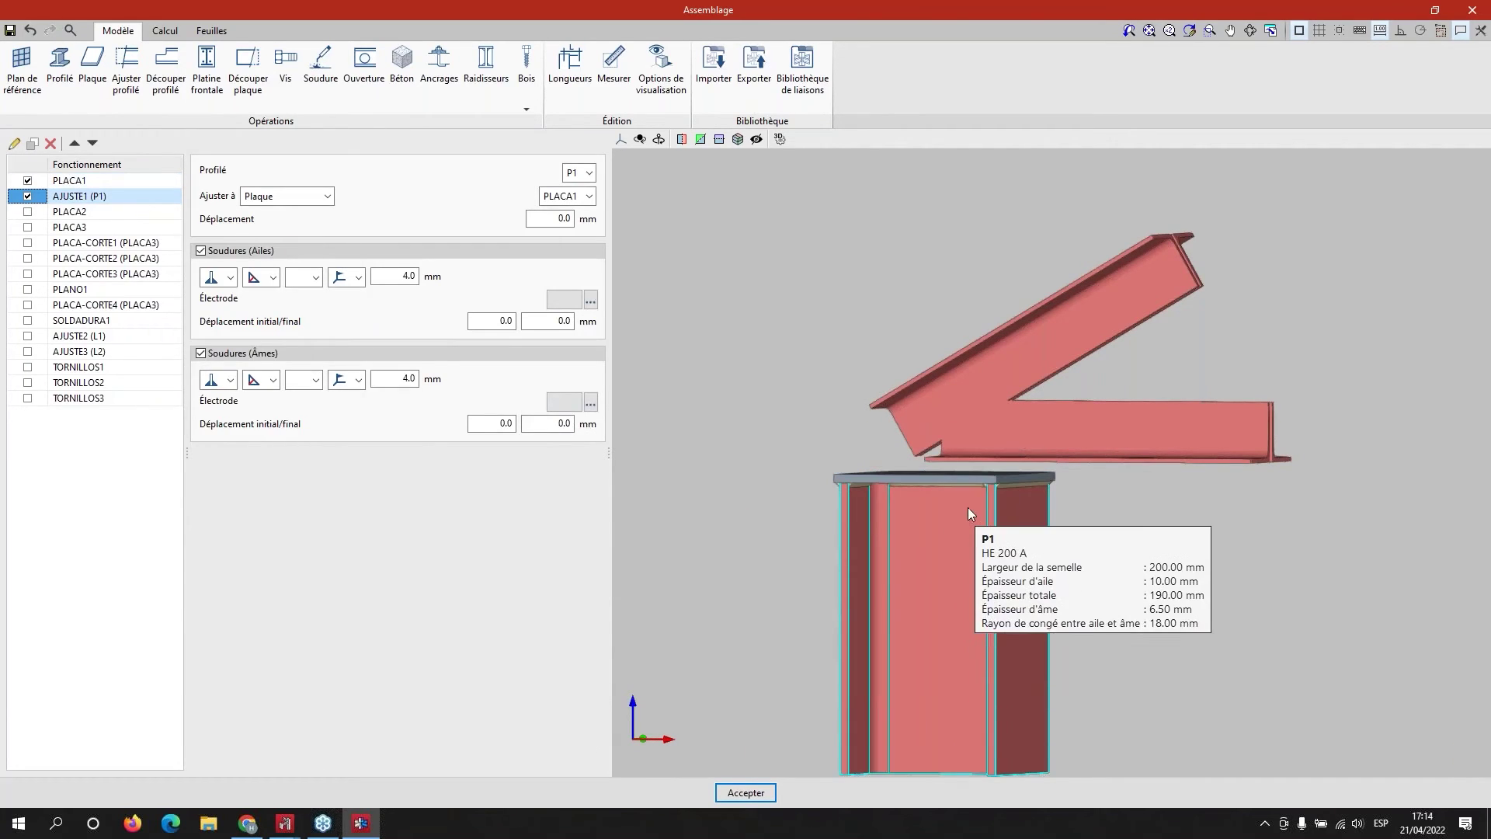
pyautogui.keyDown('shift'); pyautogui.moveTo(938, 529); pyautogui.dragTo(937, 508, button='middle'); pyautogui.keyUp('shift')
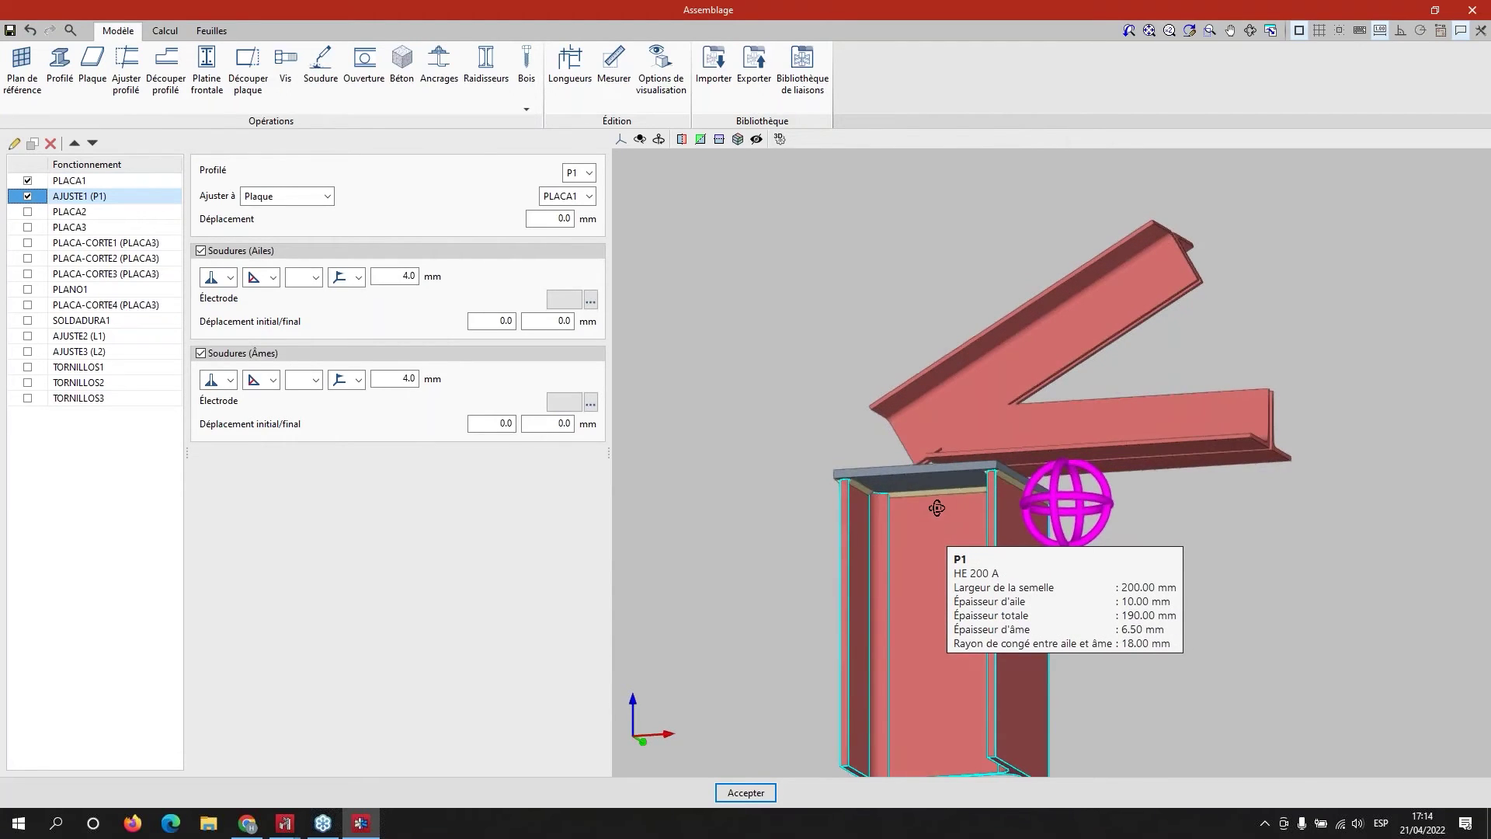
# - Reactivate the plates PLACA2 and PLACA3, and inspect how they sit on the column and between the angles
pyautogui.click(28, 212)
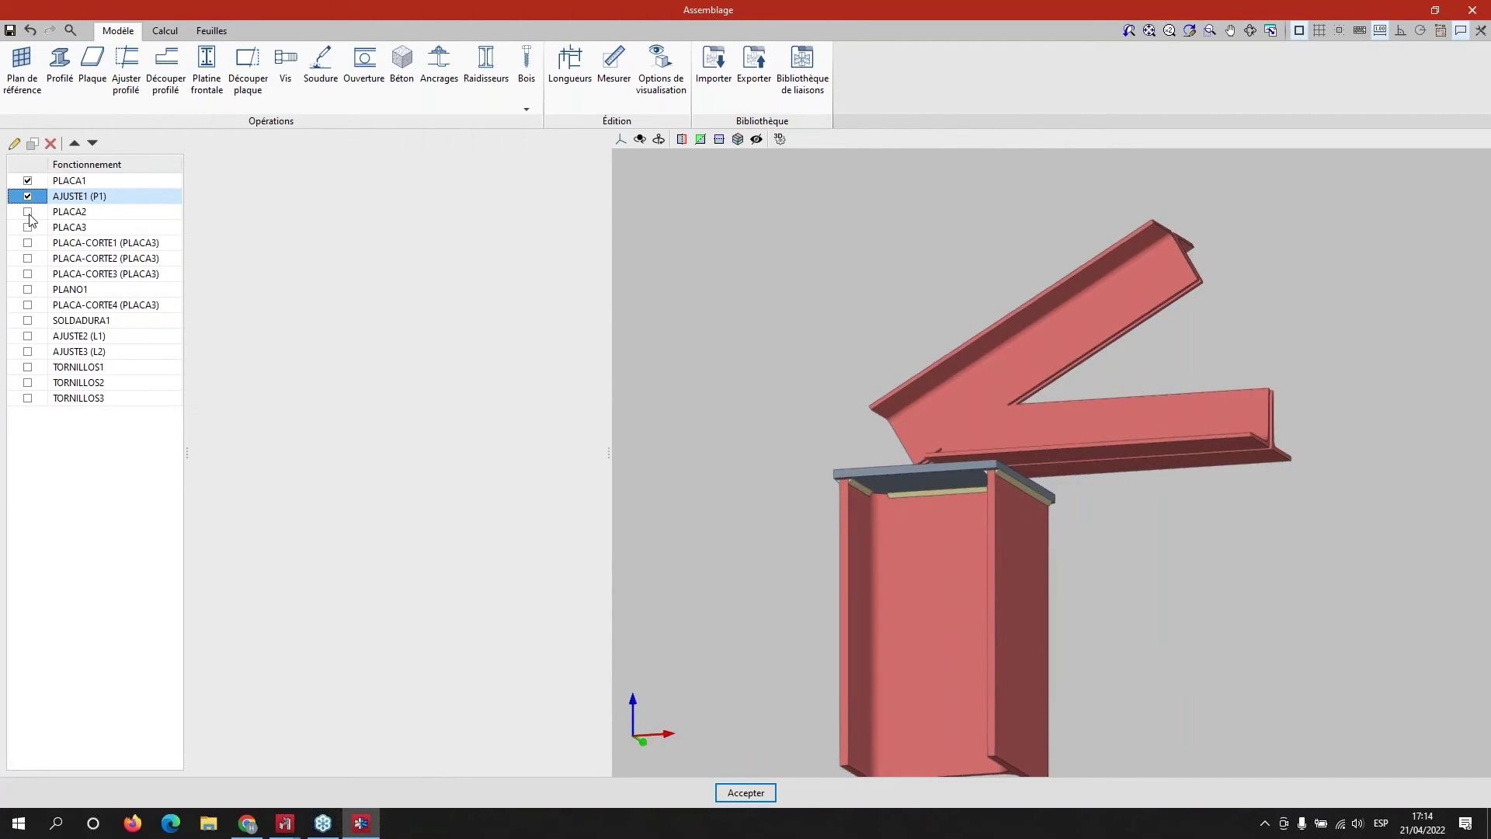
pyautogui.click(28, 227)
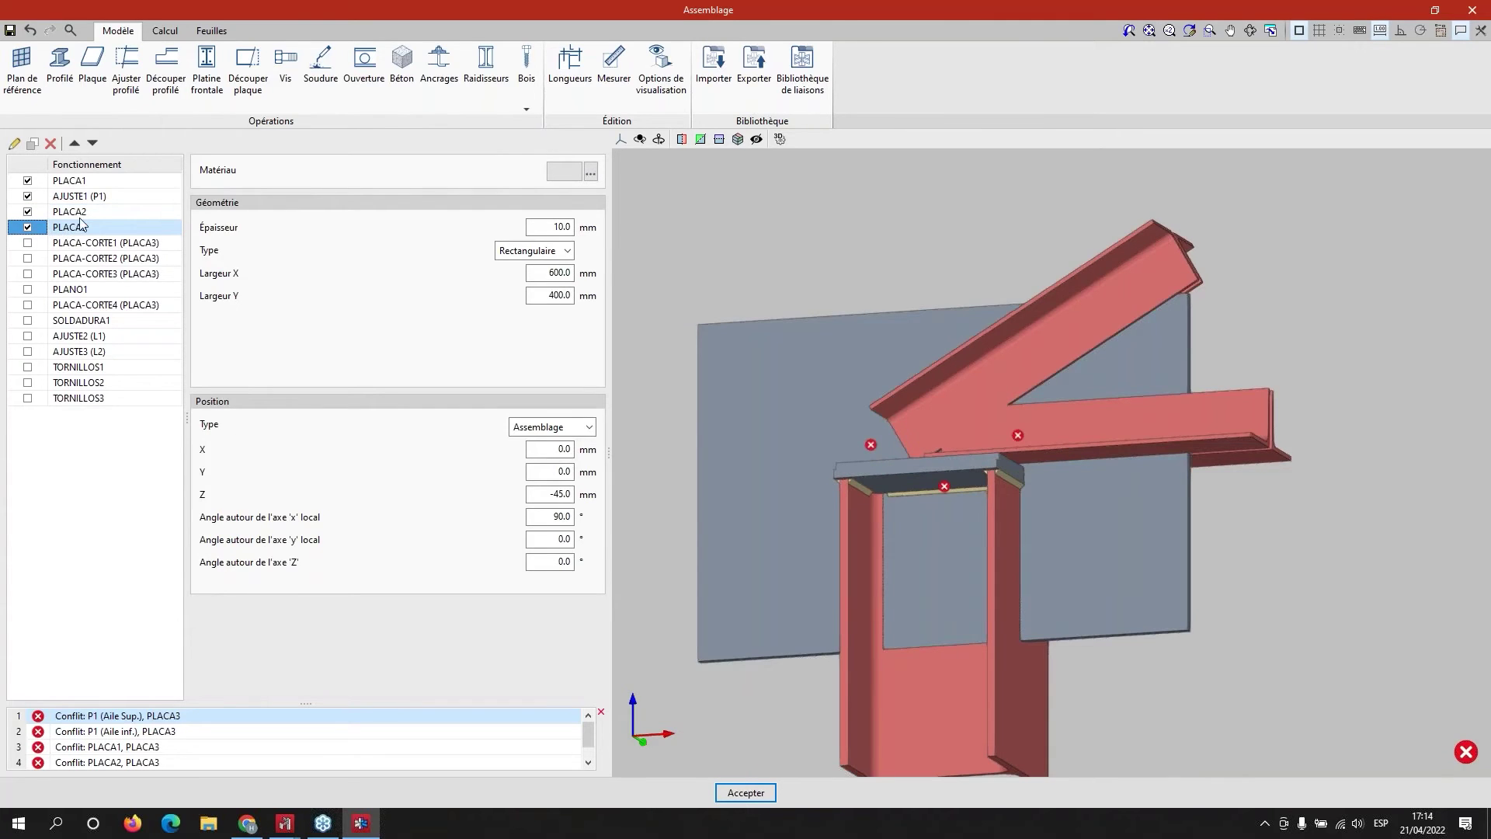
pyautogui.scroll(5, 998, 459)
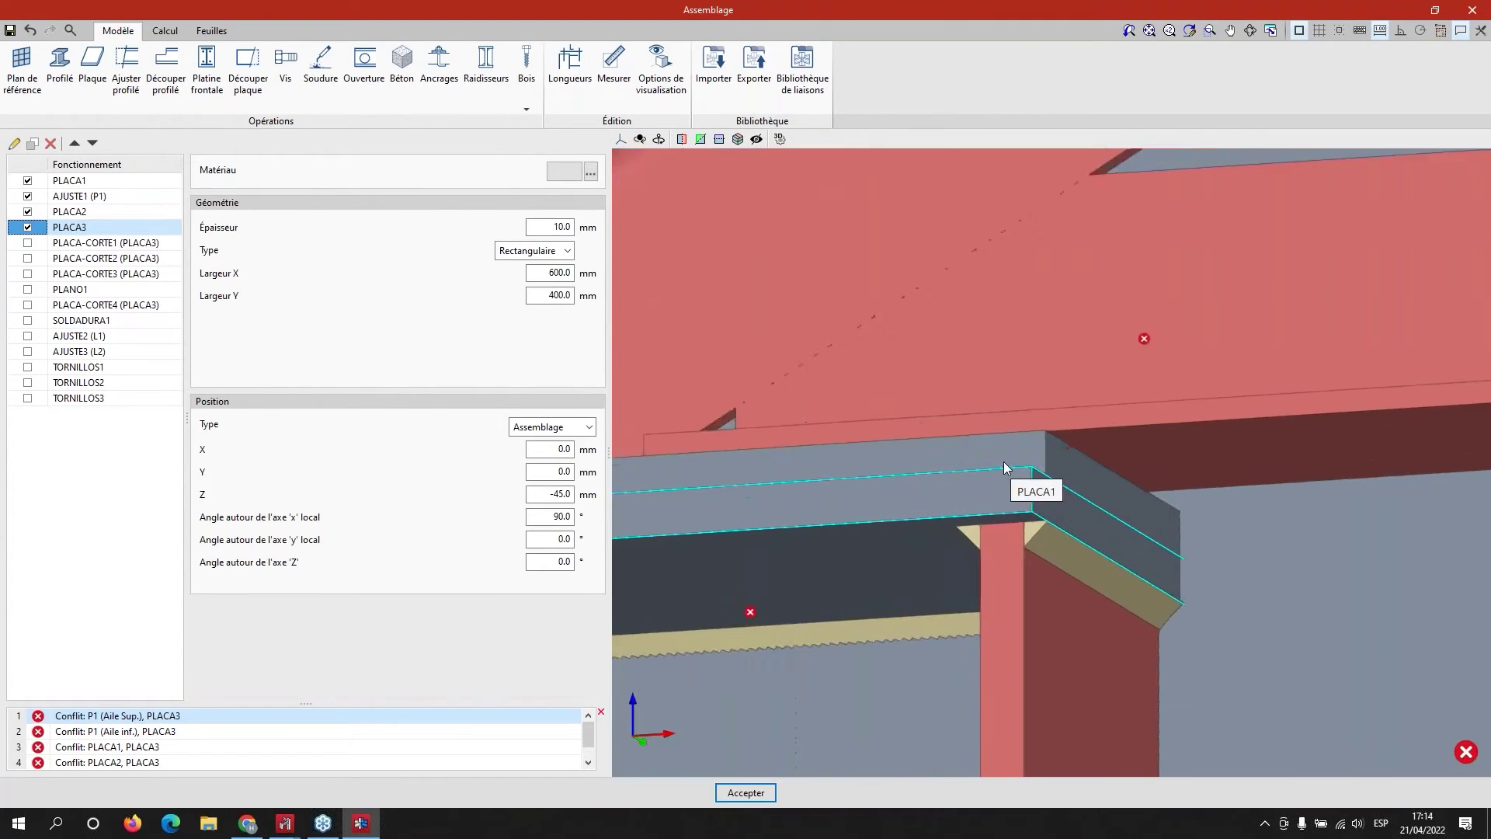
pyautogui.scroll(-4, 1030, 445)
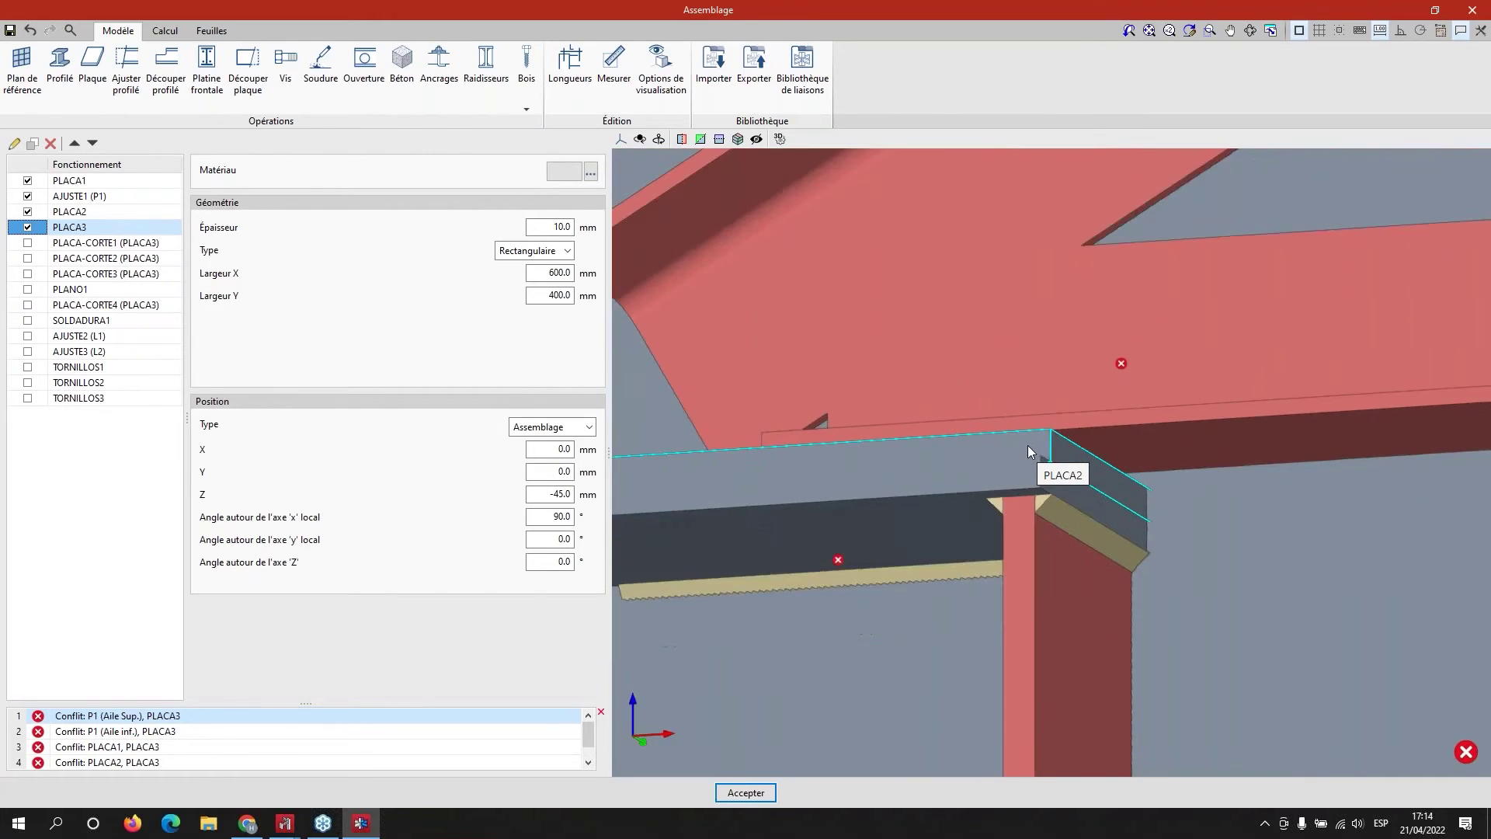
pyautogui.scroll(-5, 1058, 385)
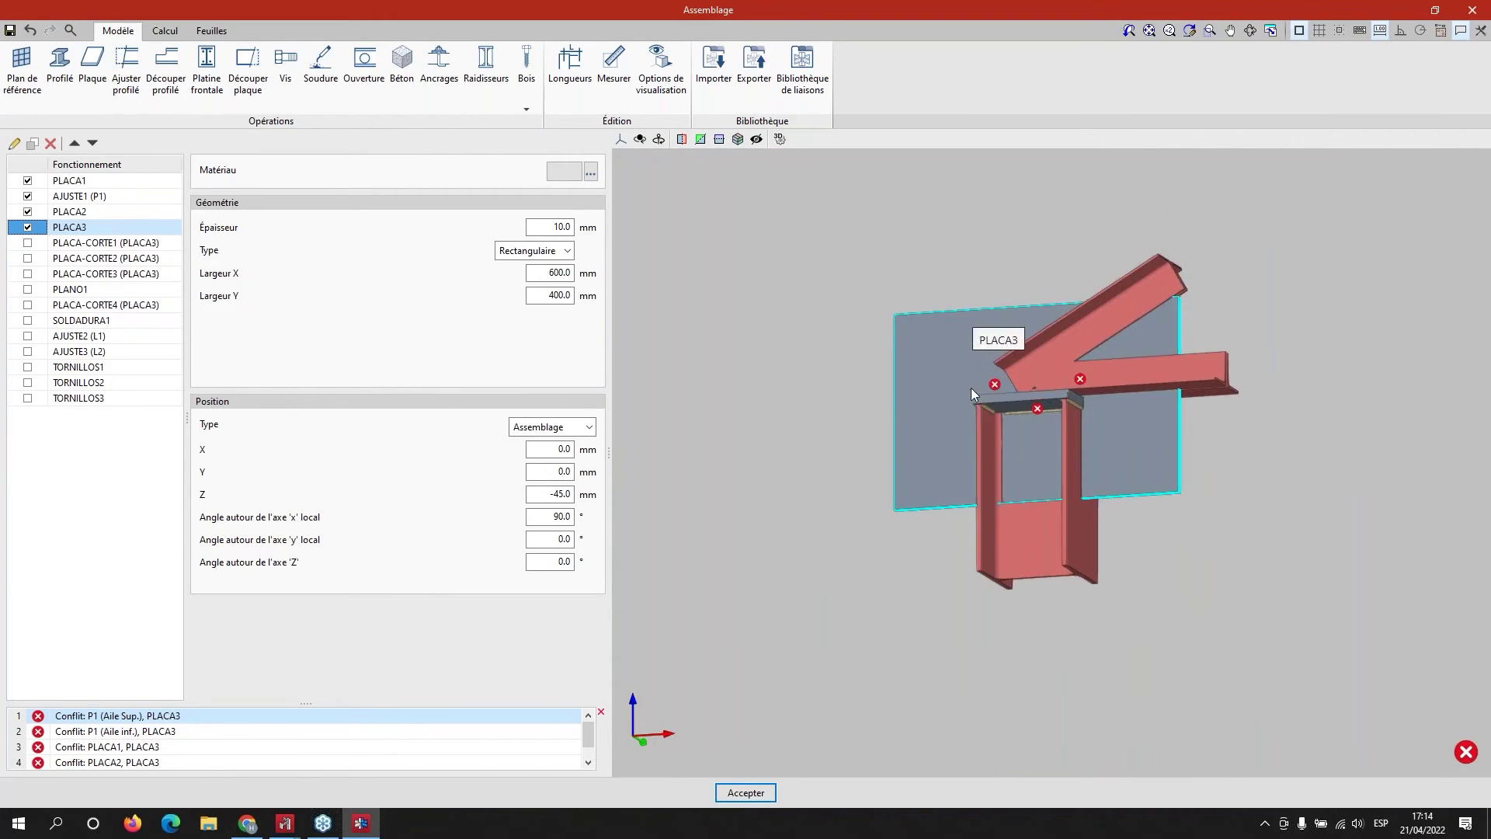
pyautogui.moveTo(951, 443); pyautogui.dragTo(975, 439, button='middle')
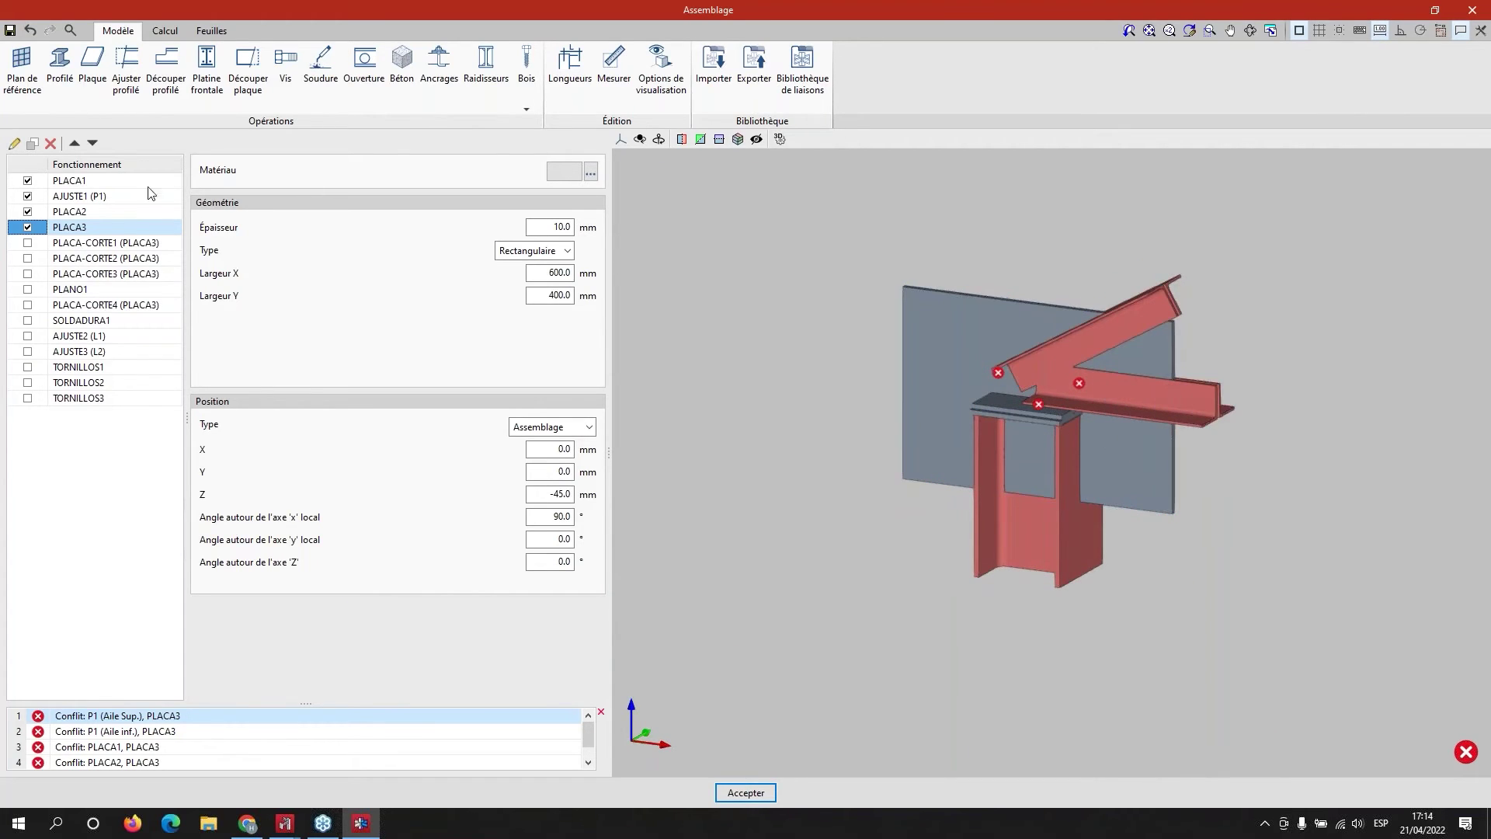
# - Reactivate the first three cuts of PLACA3, PLACA-CORTE1 to PLACA-CORTE3
pyautogui.click(62, 248)
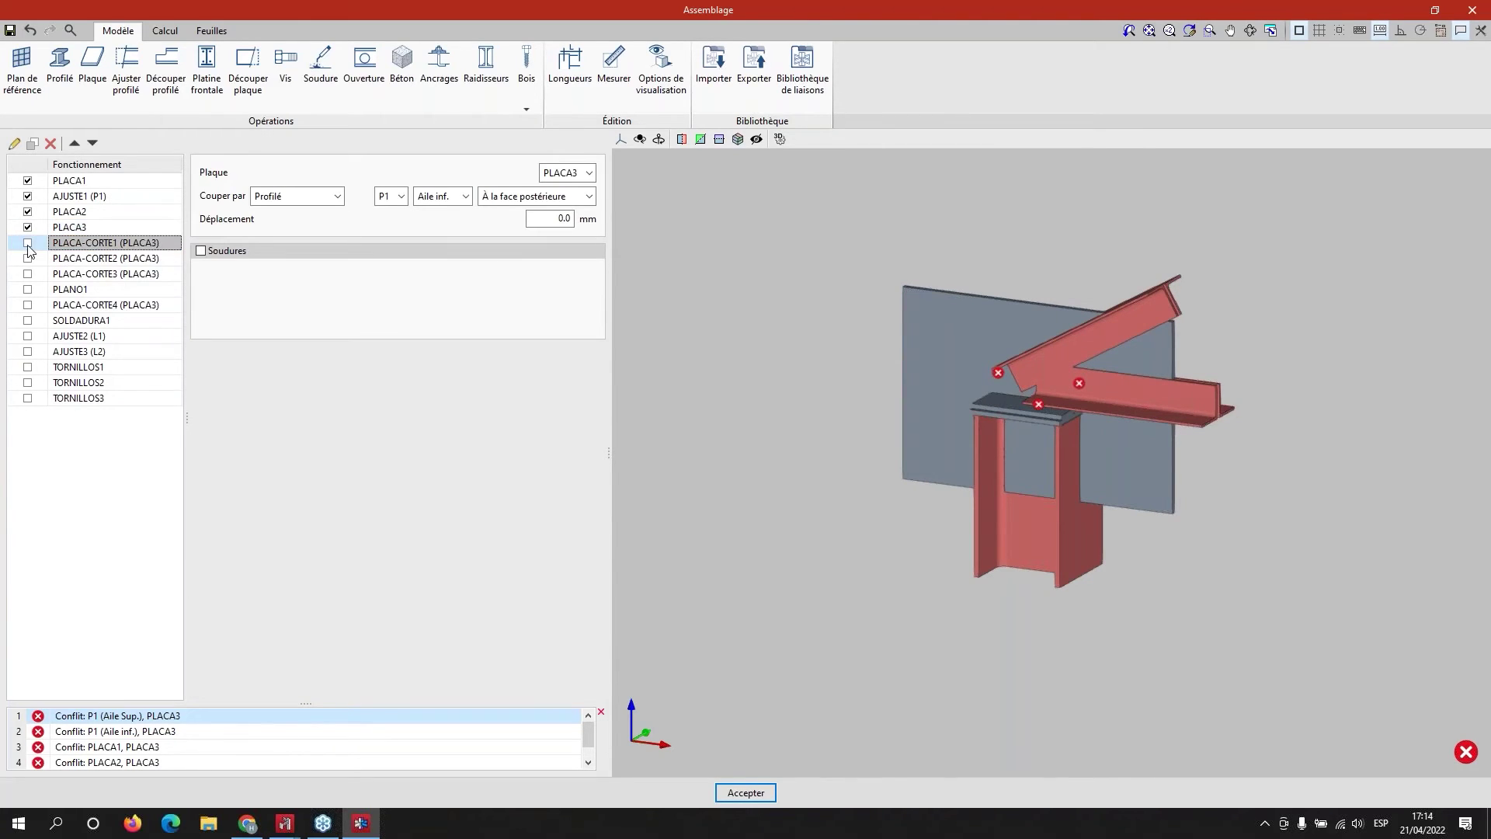
pyautogui.click(28, 244)
pyautogui.click(28, 260)
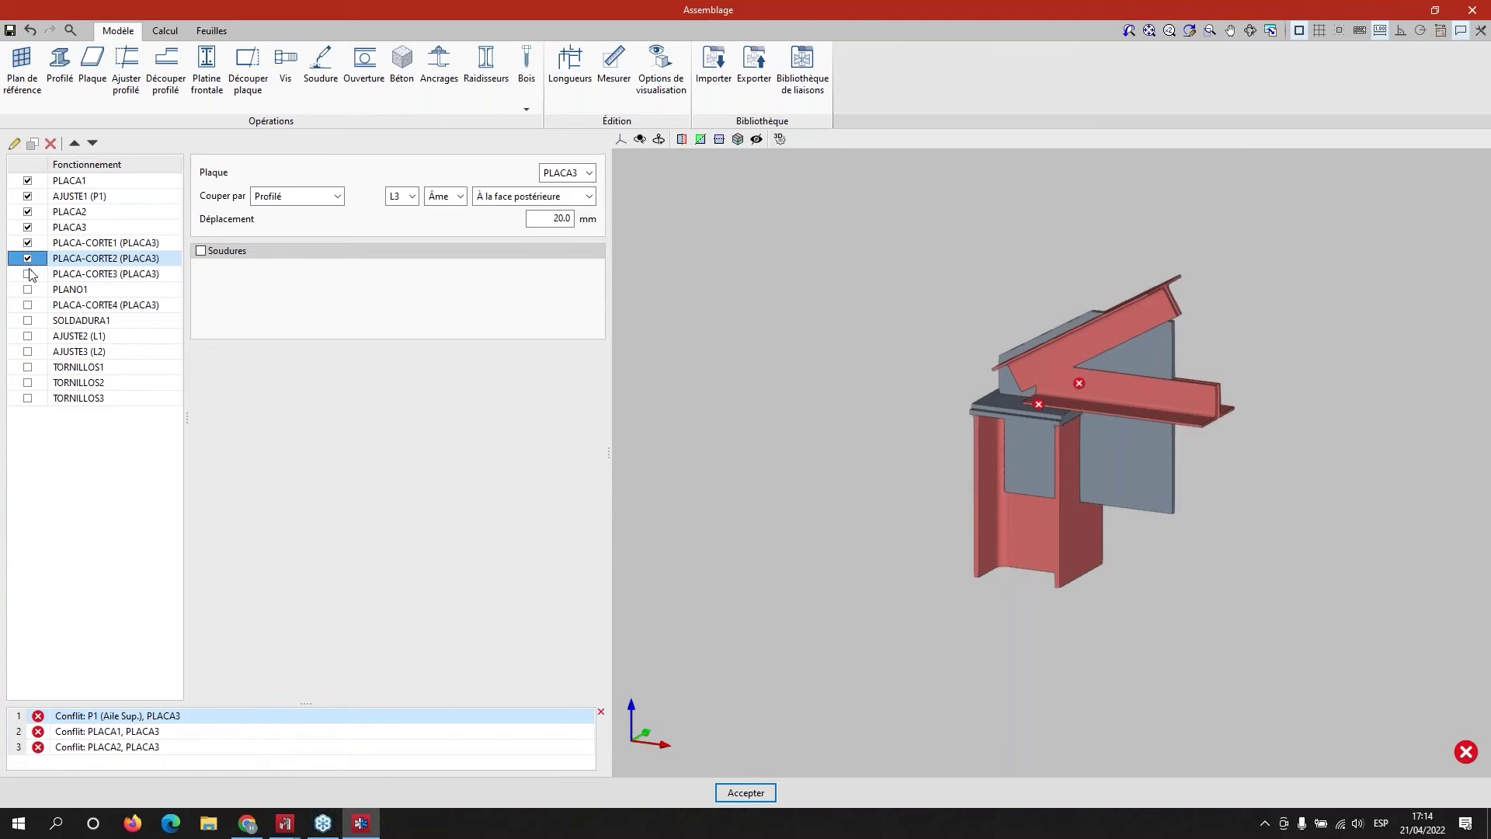
pyautogui.click(28, 275)
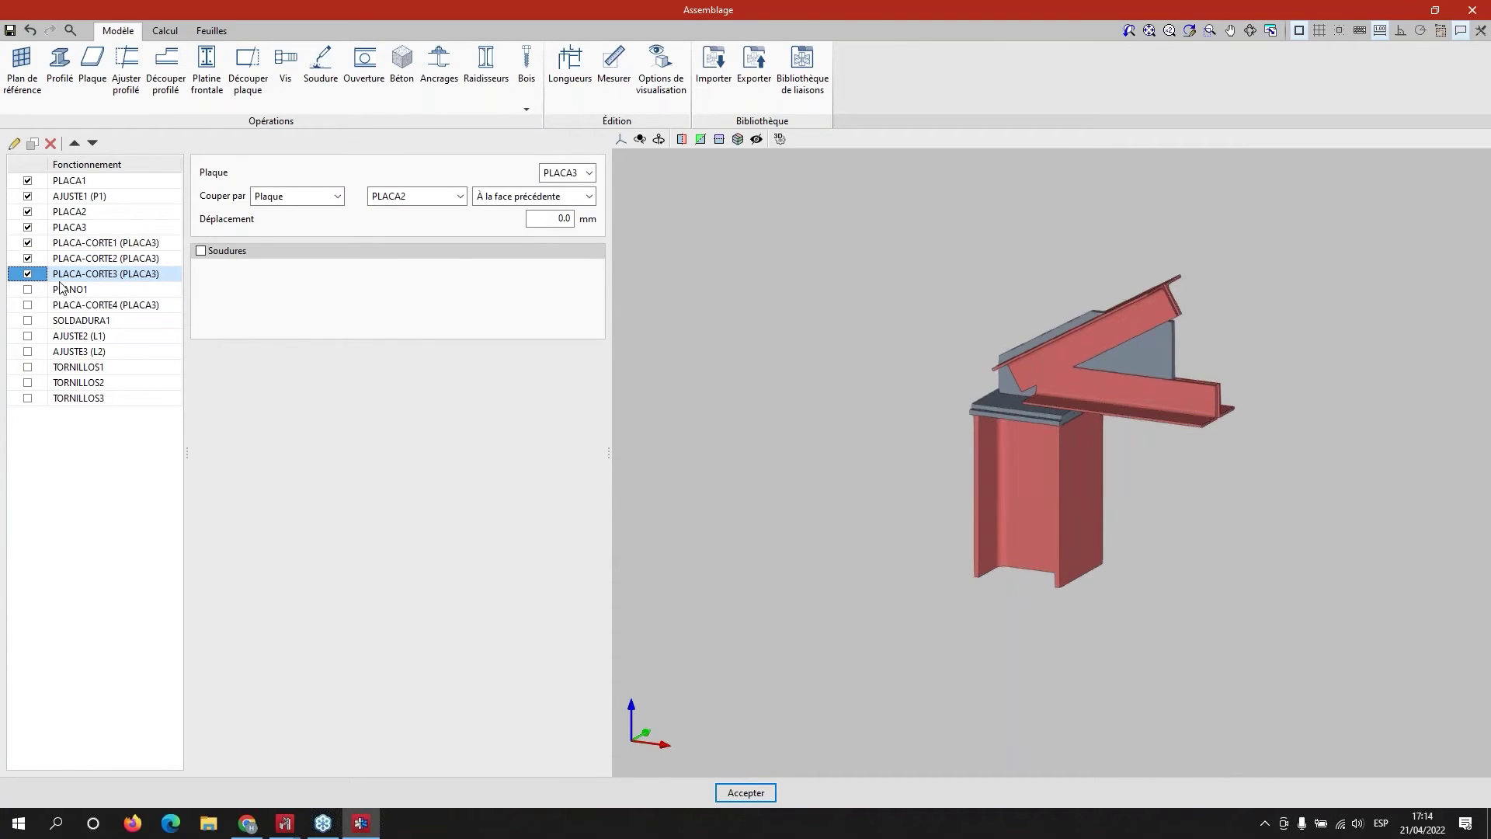
# - Reactivate the reference plane PLANO1 and the cut PLACA-CORTE4 that trims PLACA3 along it, and view the joint from another side
pyautogui.scroll(5, 1115, 315)
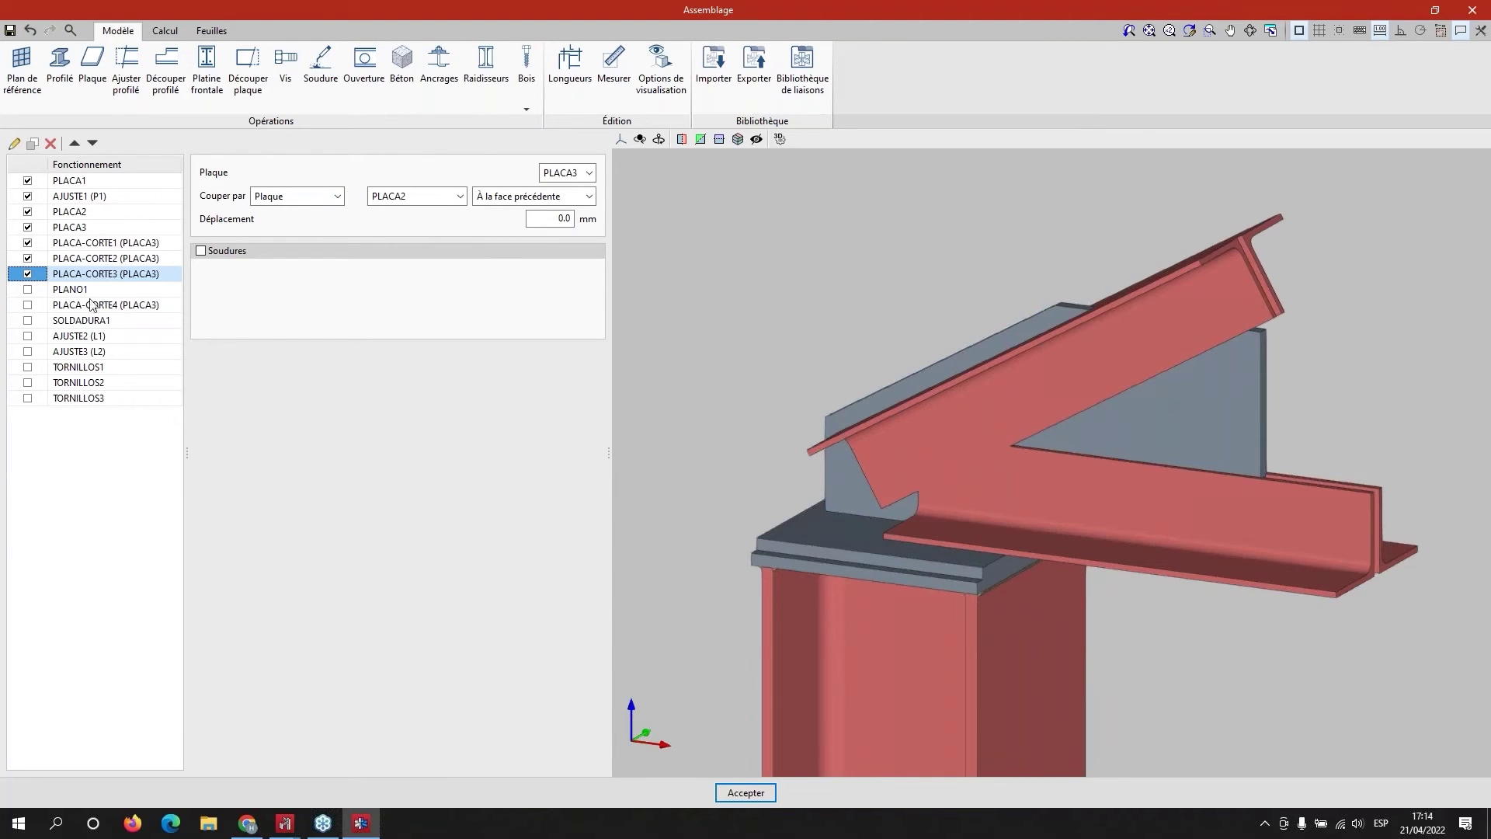
pyautogui.click(28, 290)
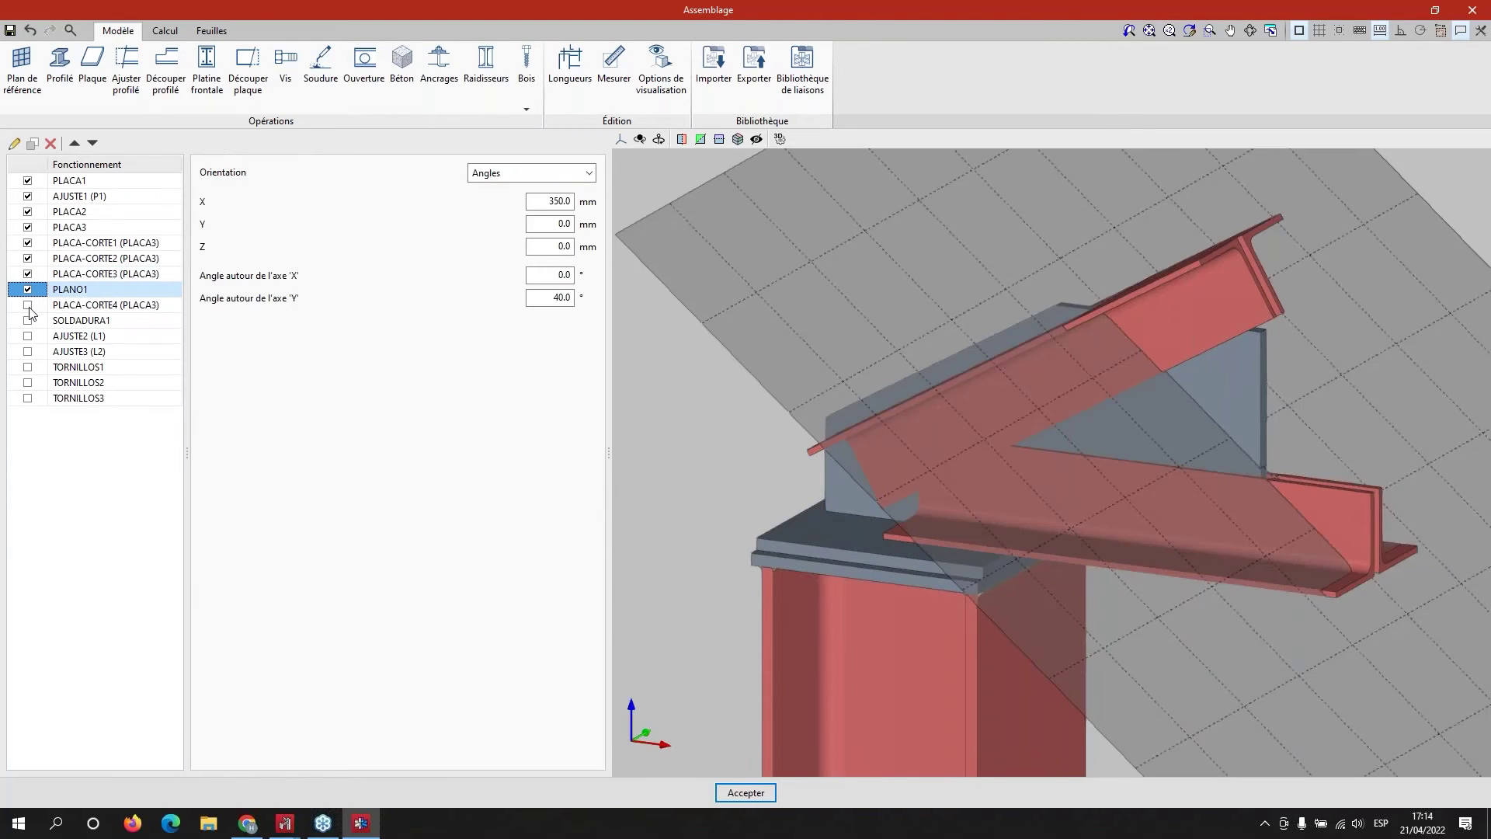
pyautogui.click(28, 306)
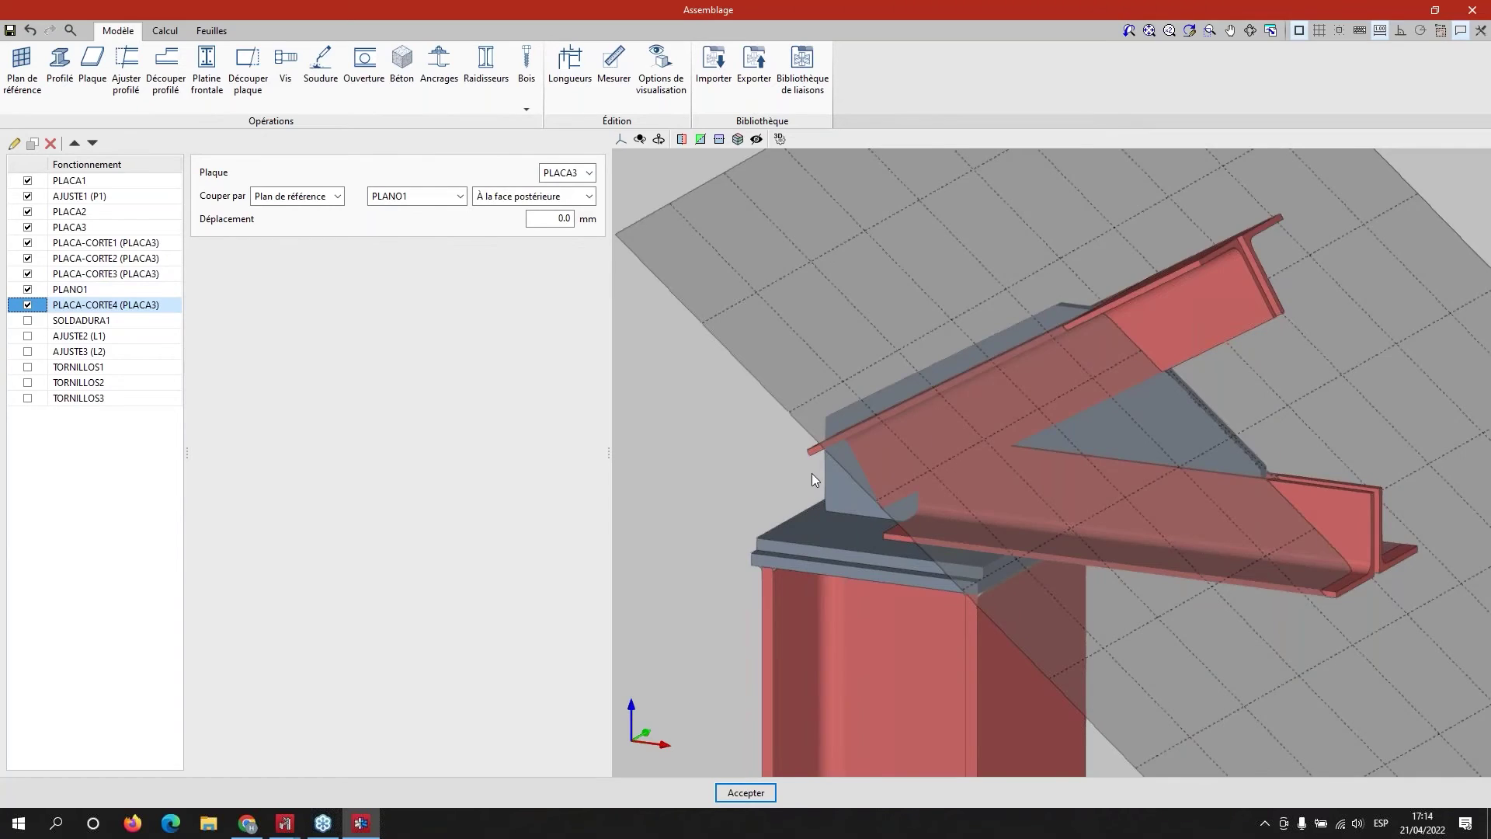
pyautogui.scroll(-3, 813, 473)
pyautogui.moveTo(768, 472)
pyautogui.mouseDown(button='middle')
pyautogui.moveTo(922, 459)
pyautogui.moveTo(789, 456)
pyautogui.moveTo(885, 453)
pyautogui.mouseUp(button='middle')
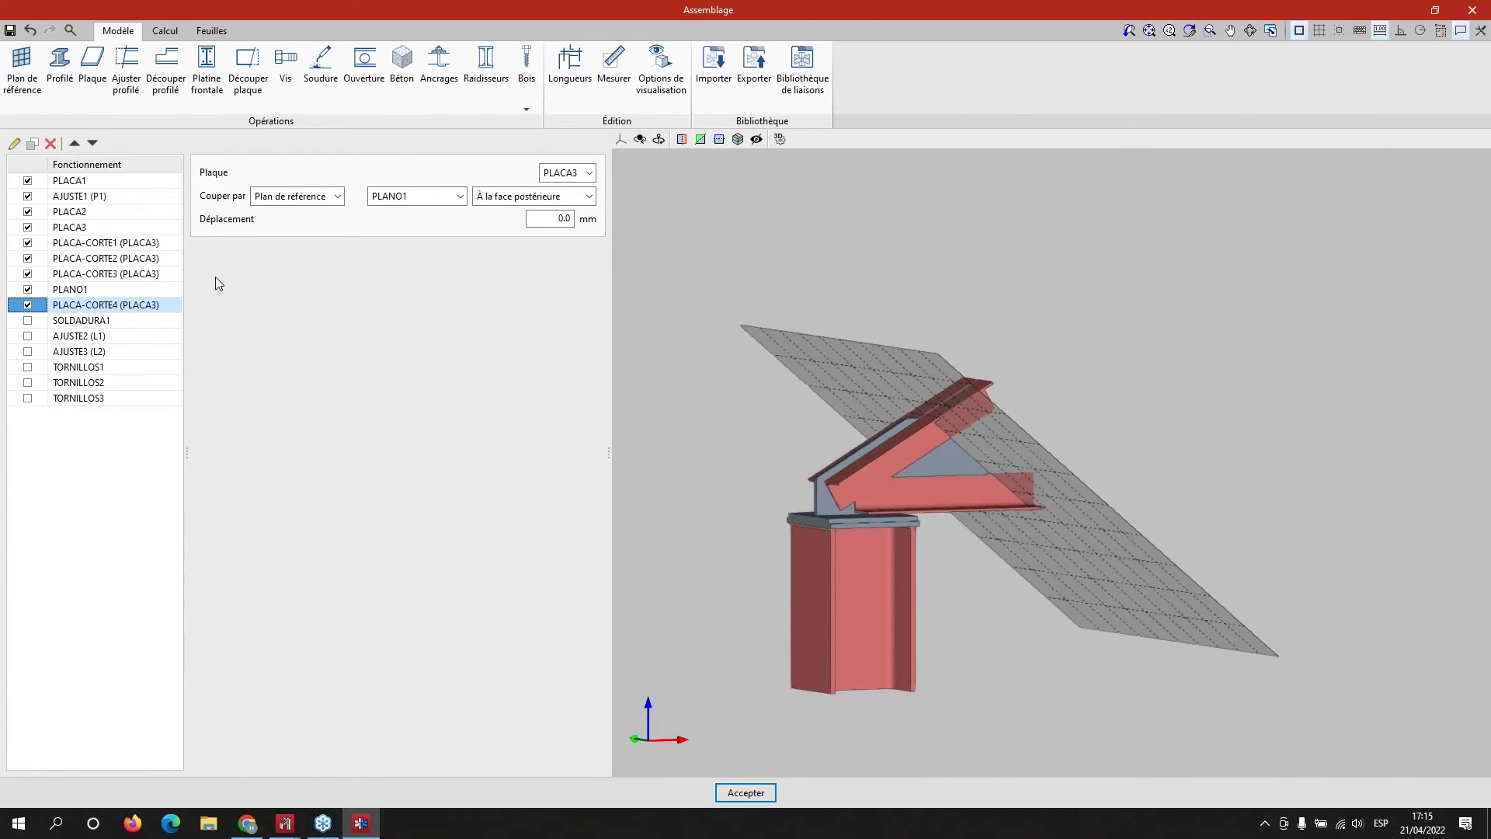
# - Reactivate the weld SOLDADURA1 between PLACA3 and PLACA2, and the profile adjustments AJUSTE2 (L1) and AJUSTE3 (L2)
pyautogui.click(28, 321)
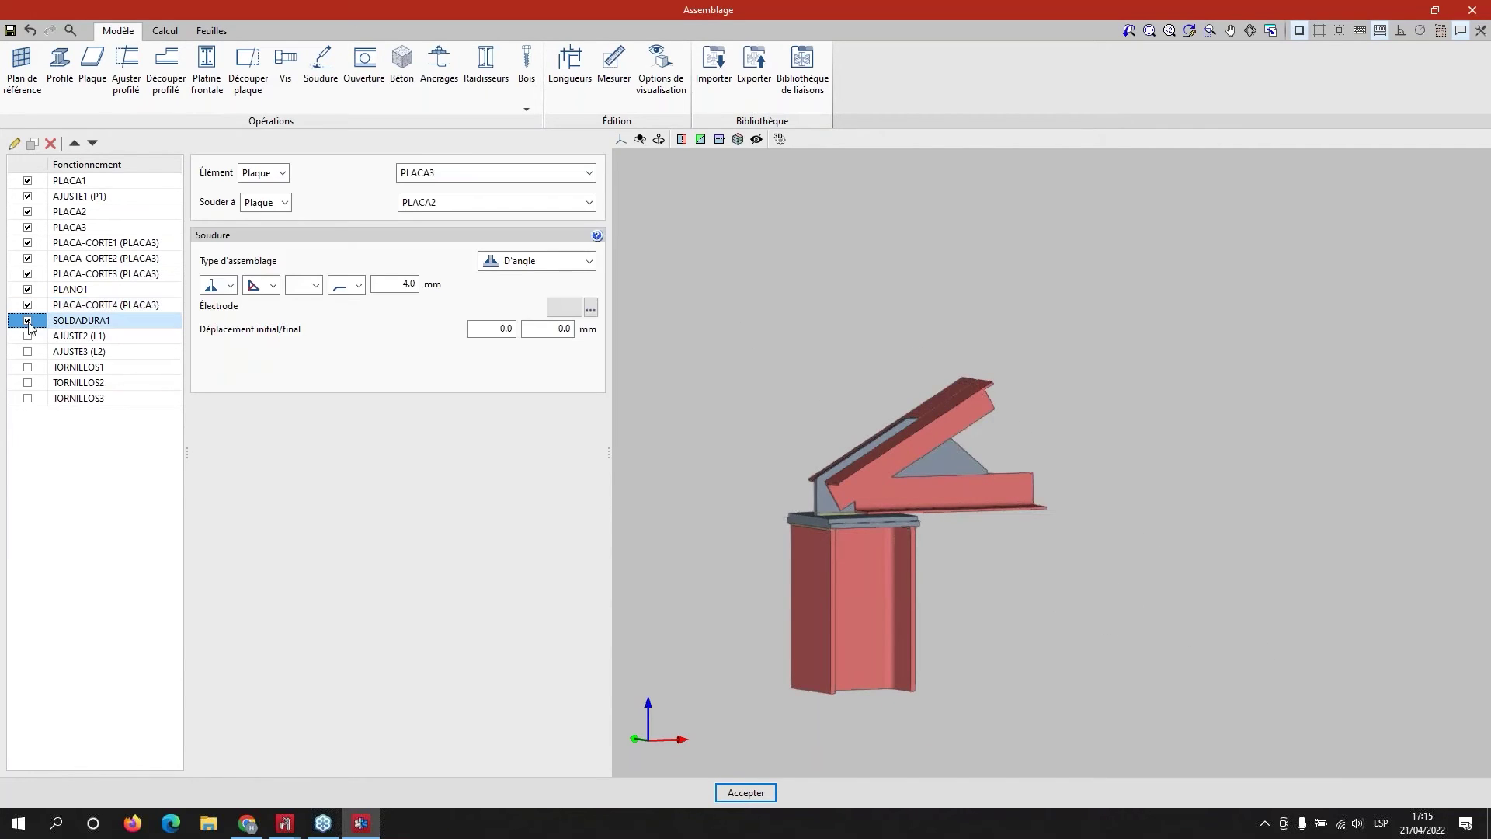
pyautogui.scroll(5, 890, 472)
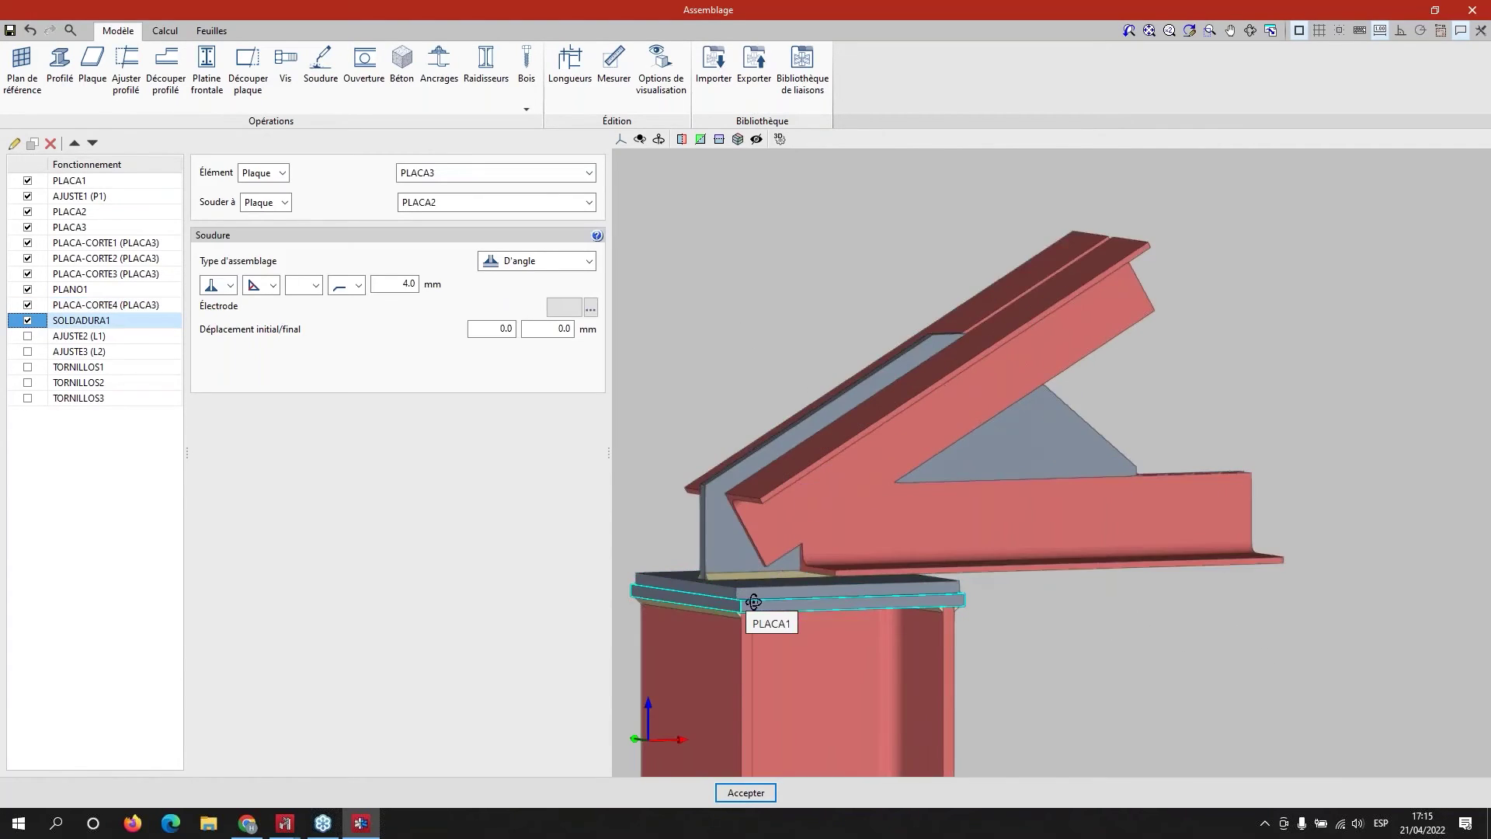
pyautogui.moveTo(847, 617); pyautogui.dragTo(824, 615, button='middle')
pyautogui.click(27, 336)
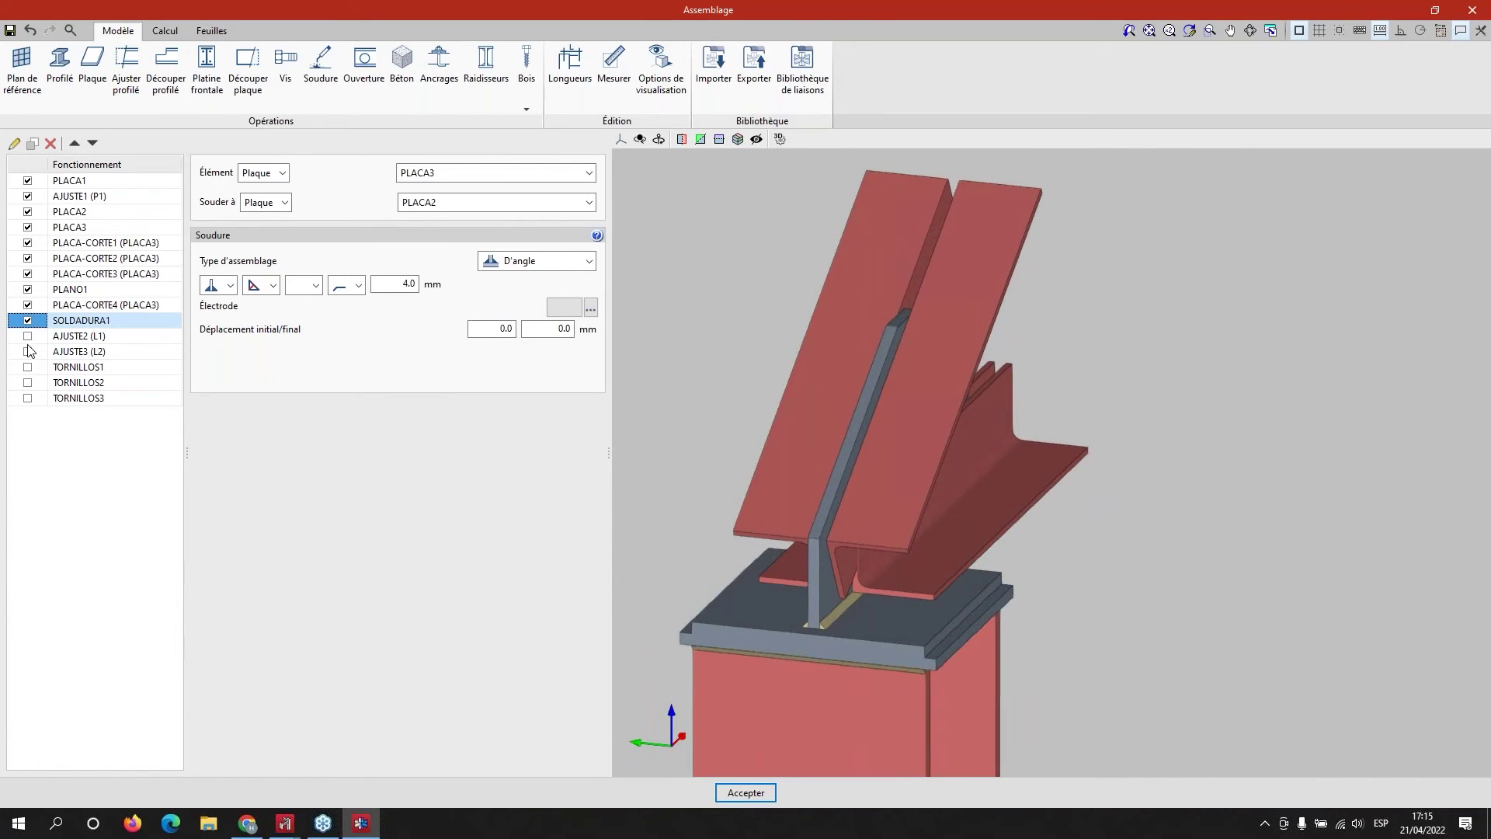
pyautogui.click(27, 355)
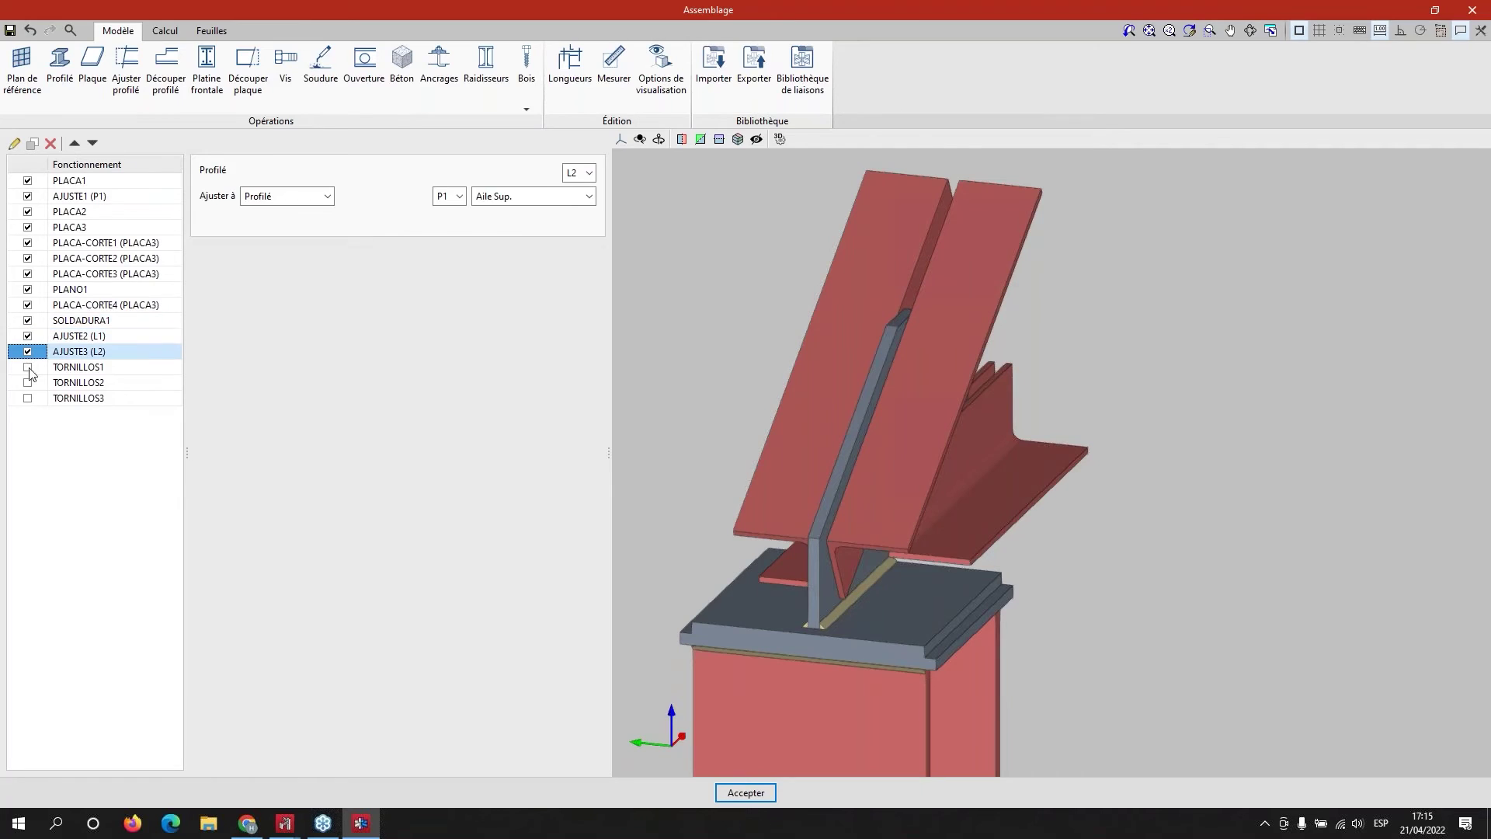
# - Reactivate the bolt groups TORNILLOS1, TORNILLOS2 and TORNILLOS3, and inspect the bolts on the angles and the column plates
pyautogui.click(28, 367)
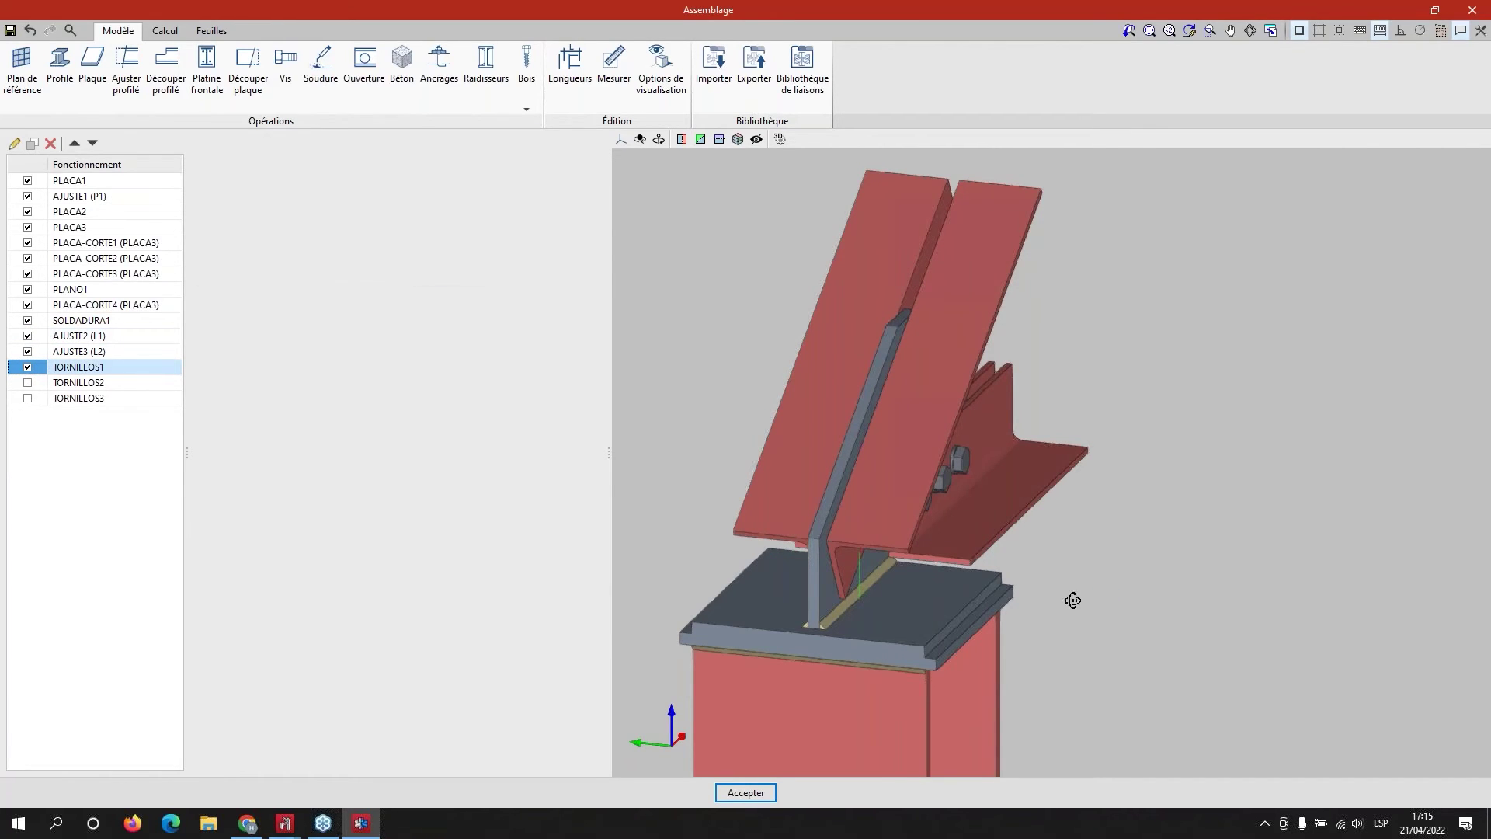
pyautogui.press('Down')
pyautogui.press('space')
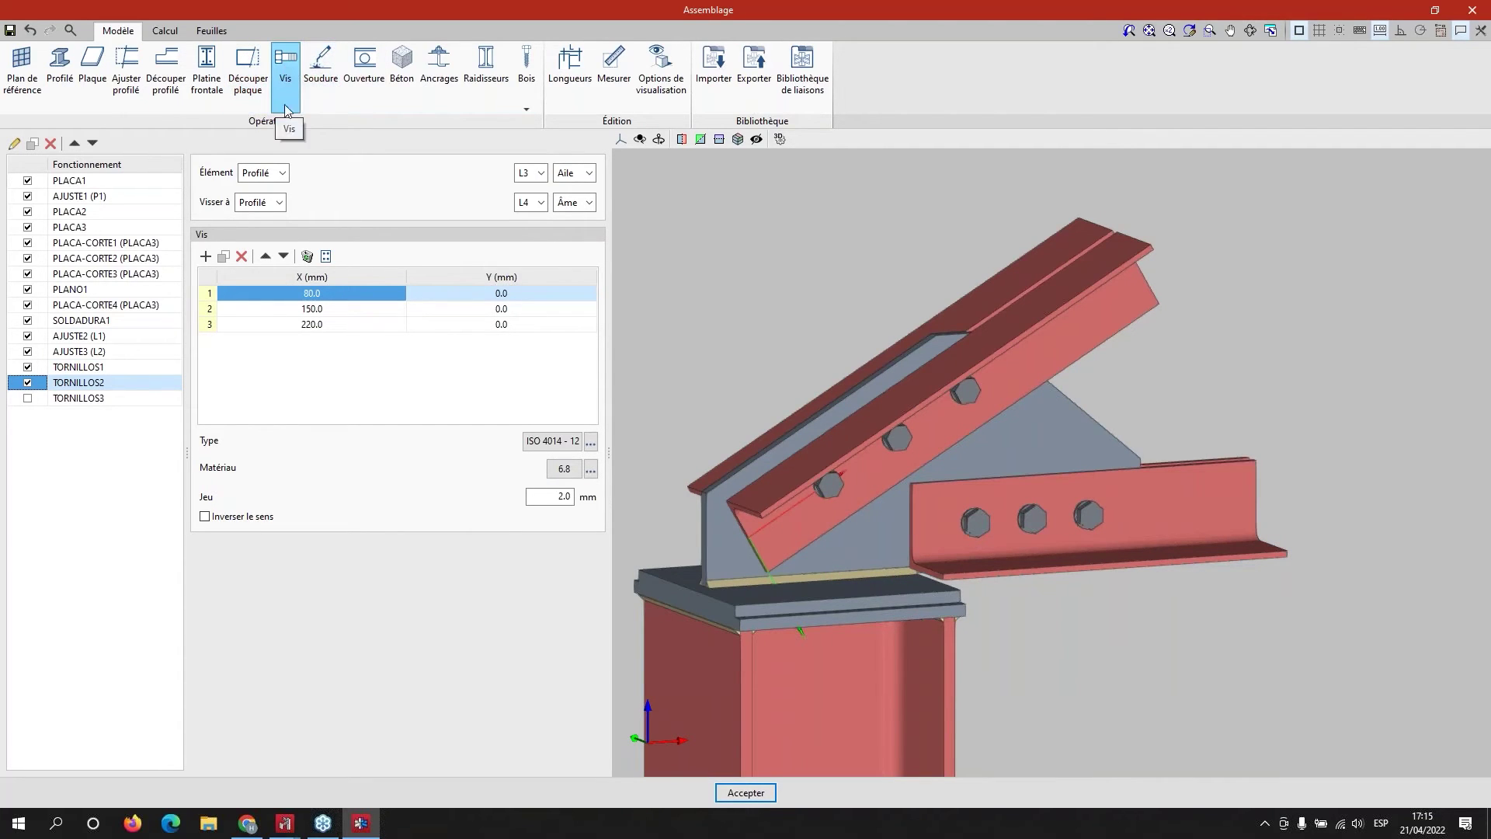
pyautogui.scroll(3, 860, 484)
pyautogui.scroll(-5, 892, 471)
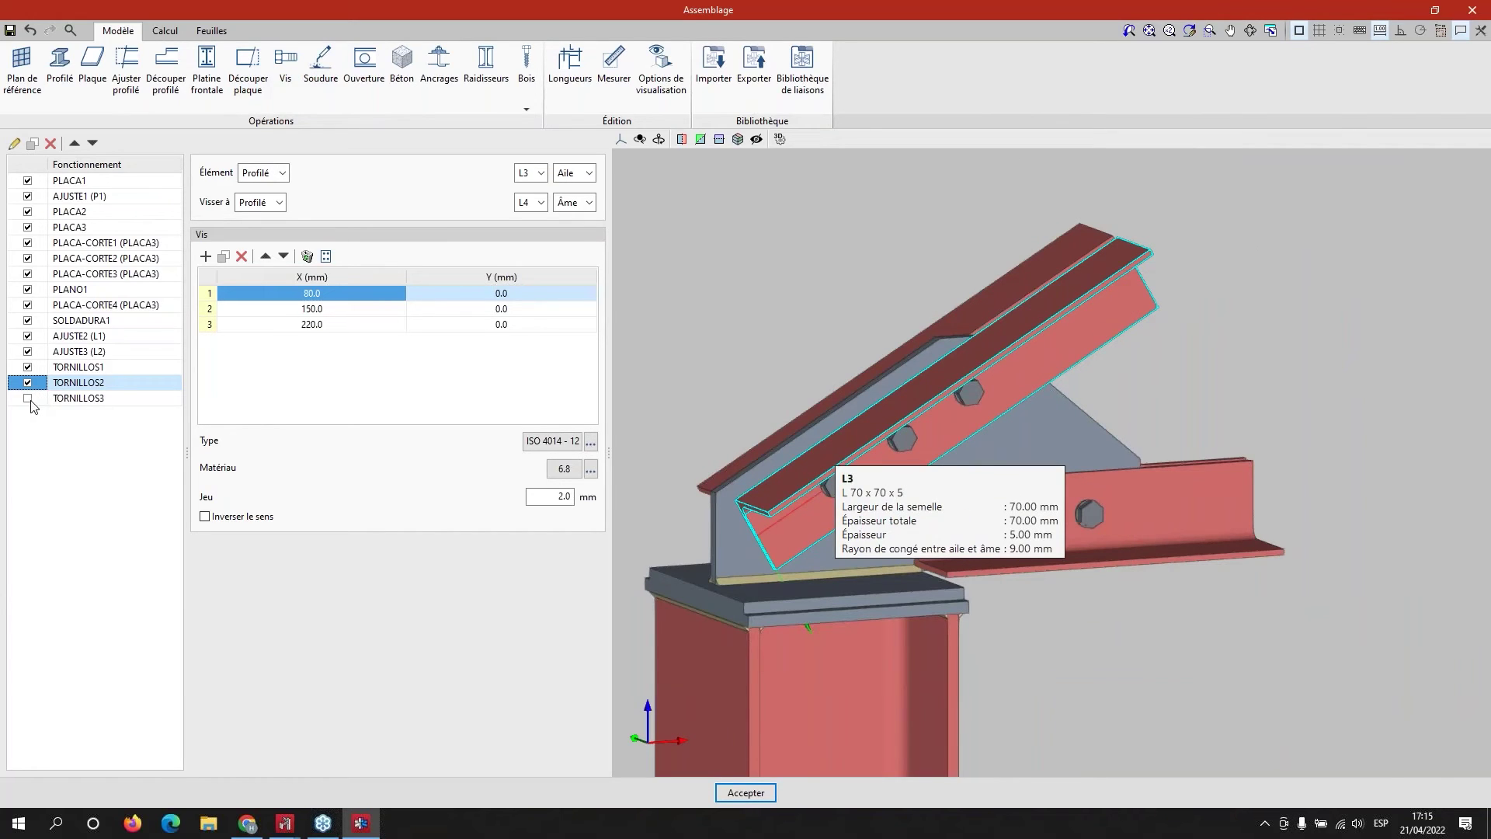
pyautogui.click(1030, 538)
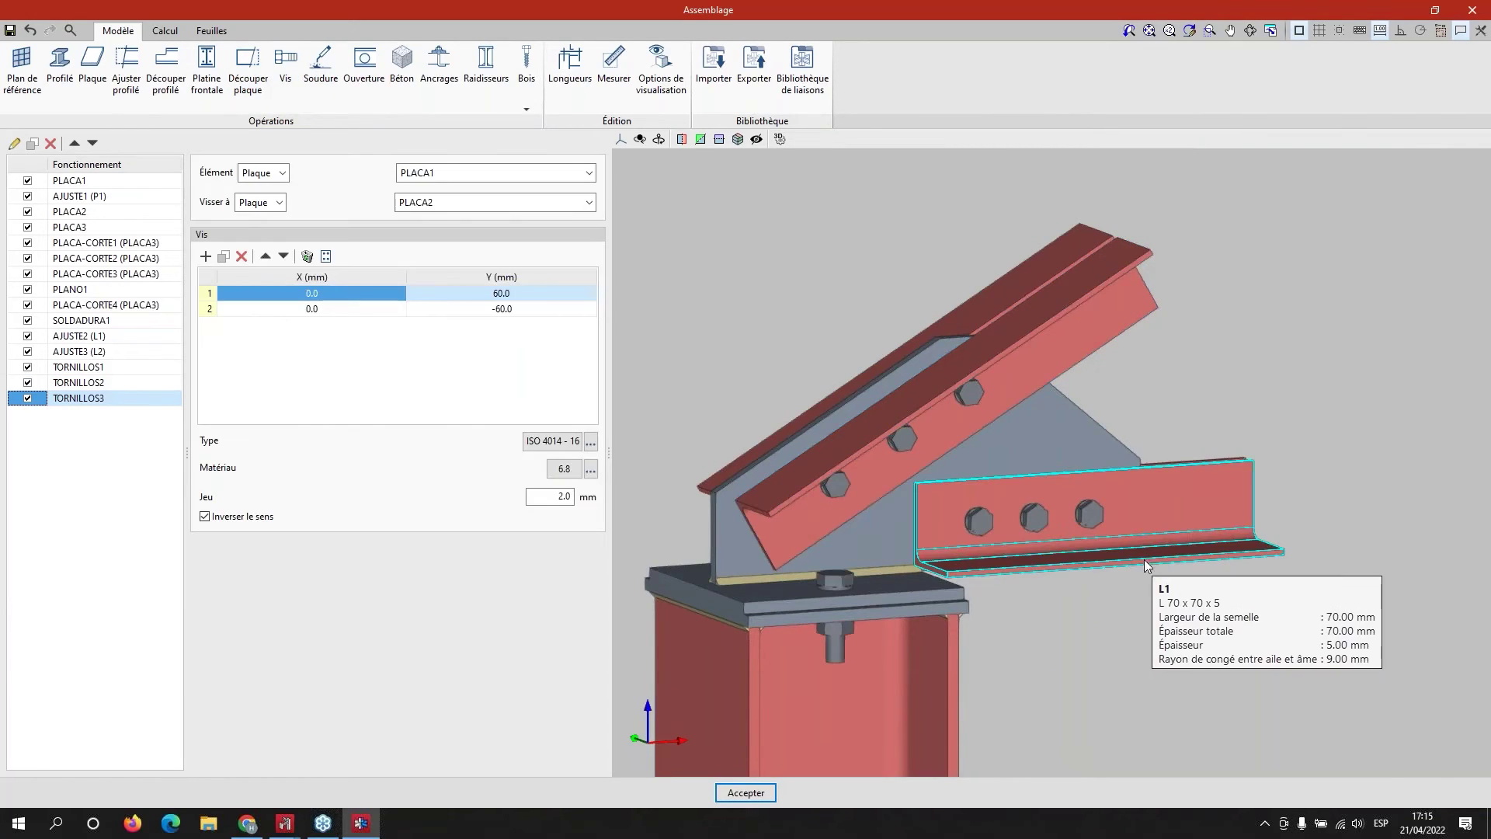
pyautogui.moveTo(1149, 566); pyautogui.dragTo(1093, 590, button='middle')
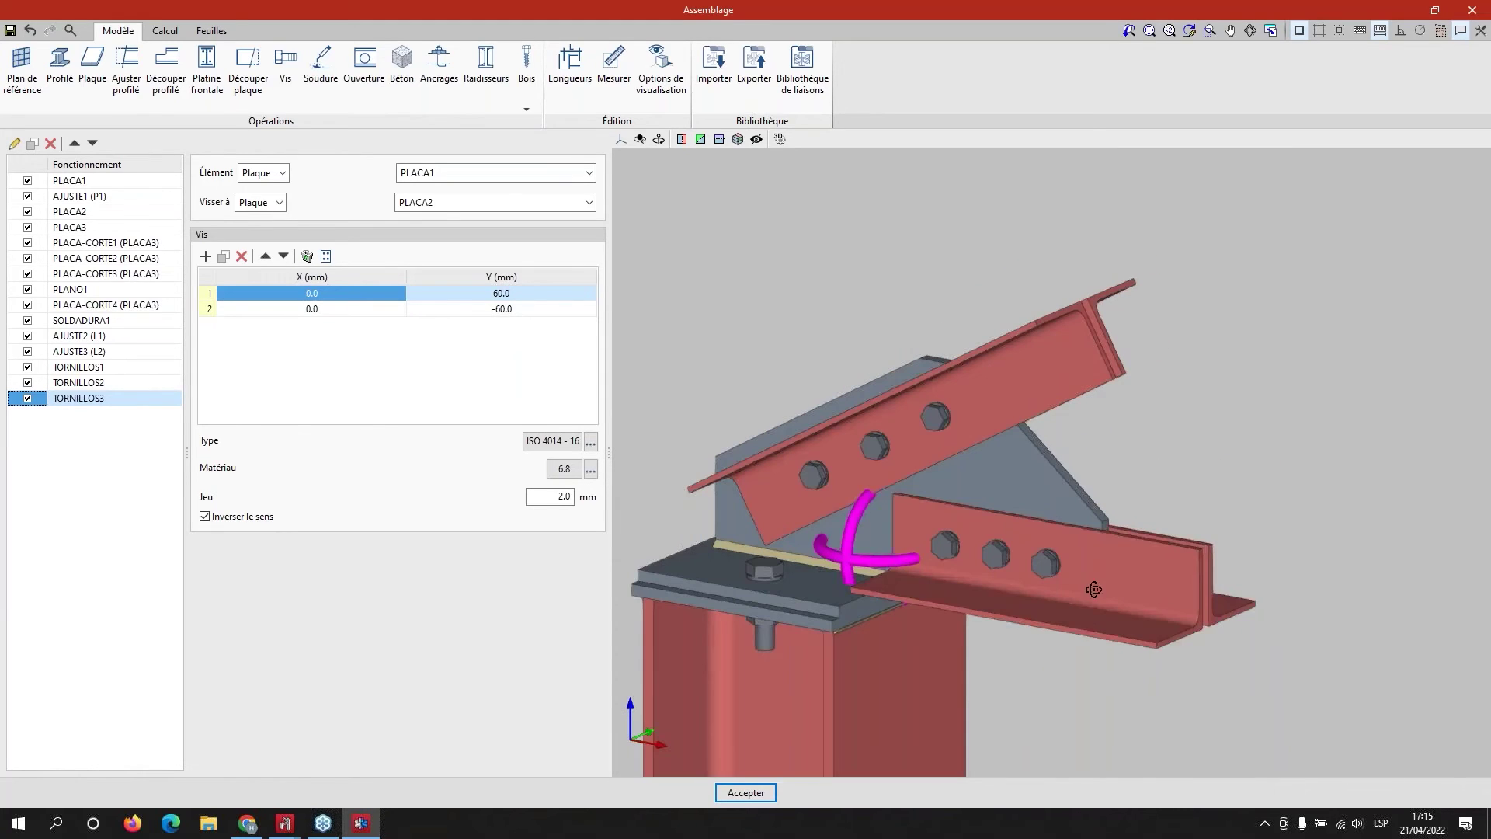
# - Switch to the connection's calculation, review the defined load cases and leave them unchanged
pyautogui.click(168, 36)
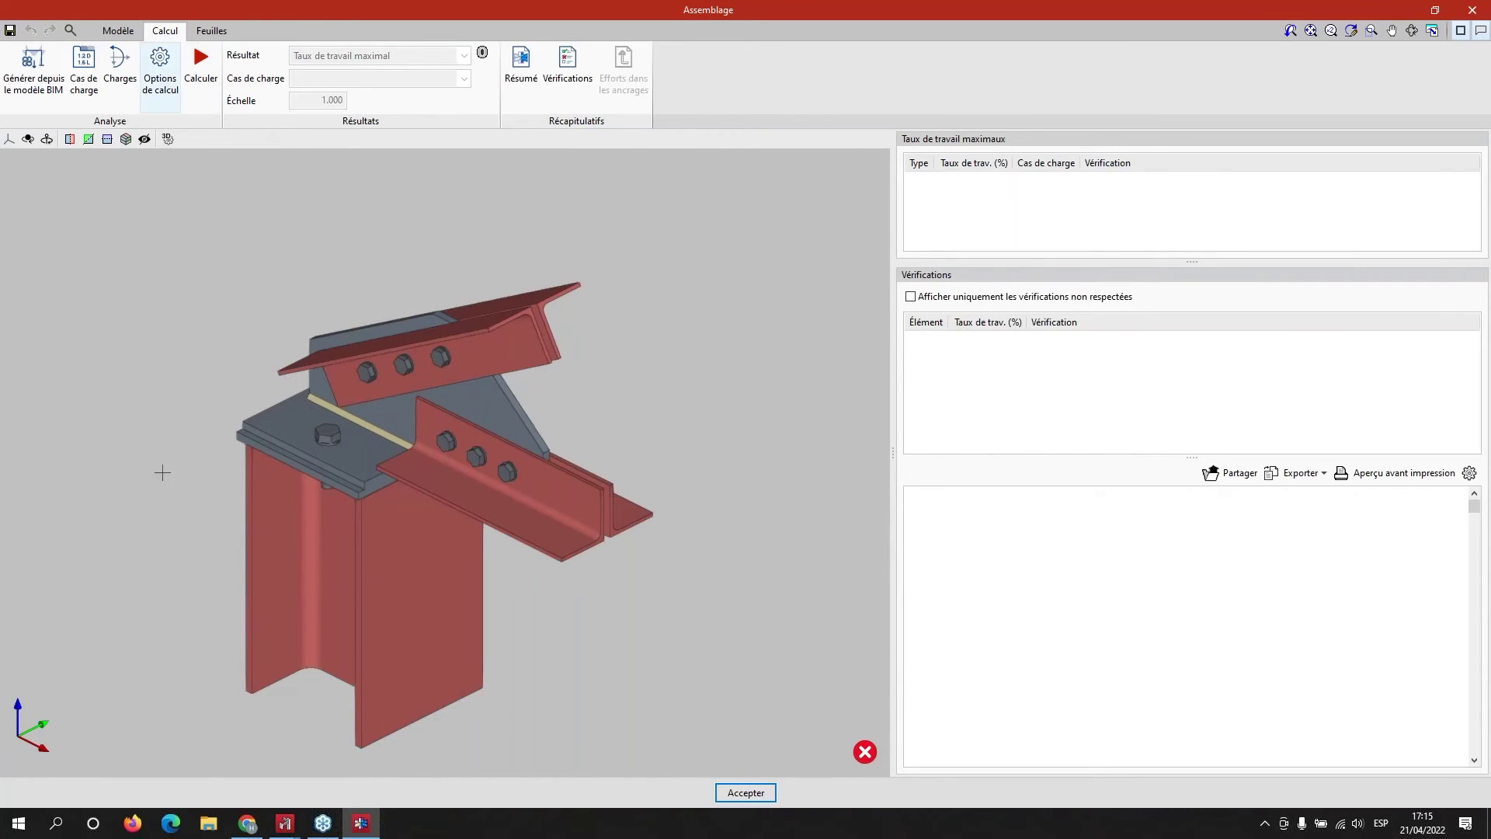
pyautogui.moveTo(189, 473); pyautogui.dragTo(321, 466, button='middle')
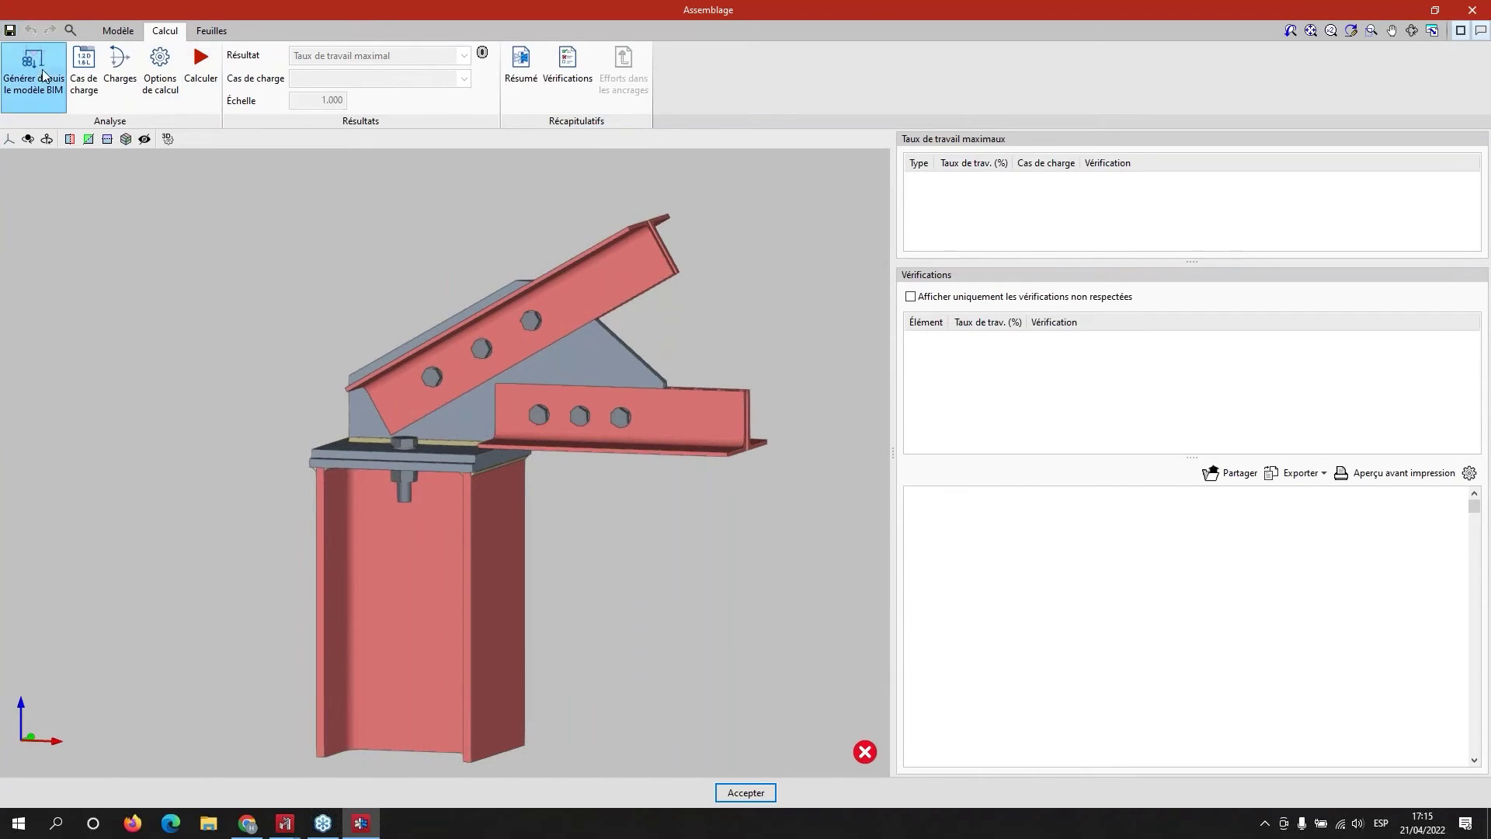
pyautogui.click(84, 73)
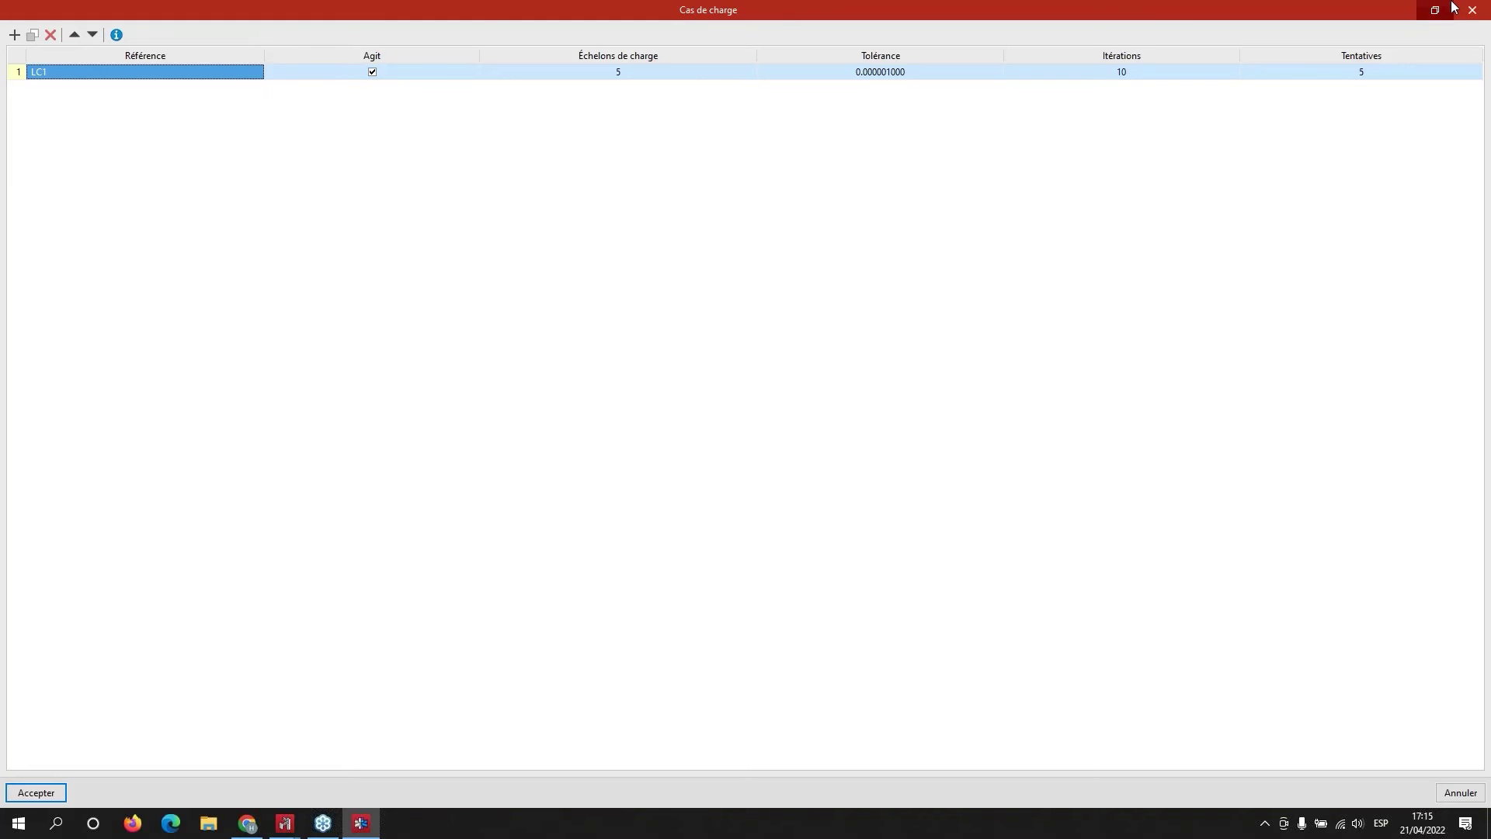
pyautogui.click(1476, 11)
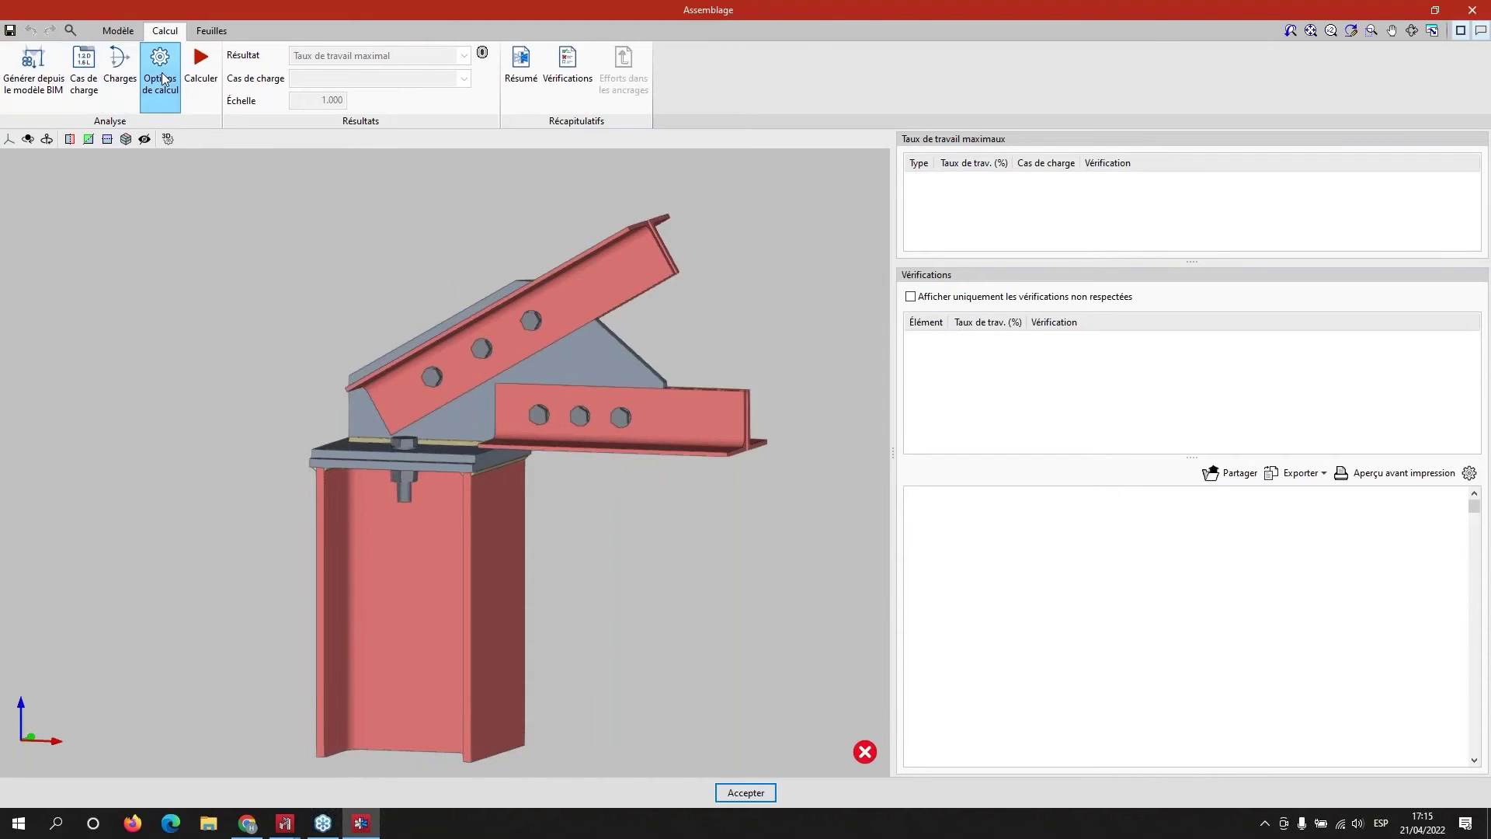
# - Review the loads of the supporting profile P1 and the end forces of L1, L2, L3 and L4
pyautogui.click(112, 76)
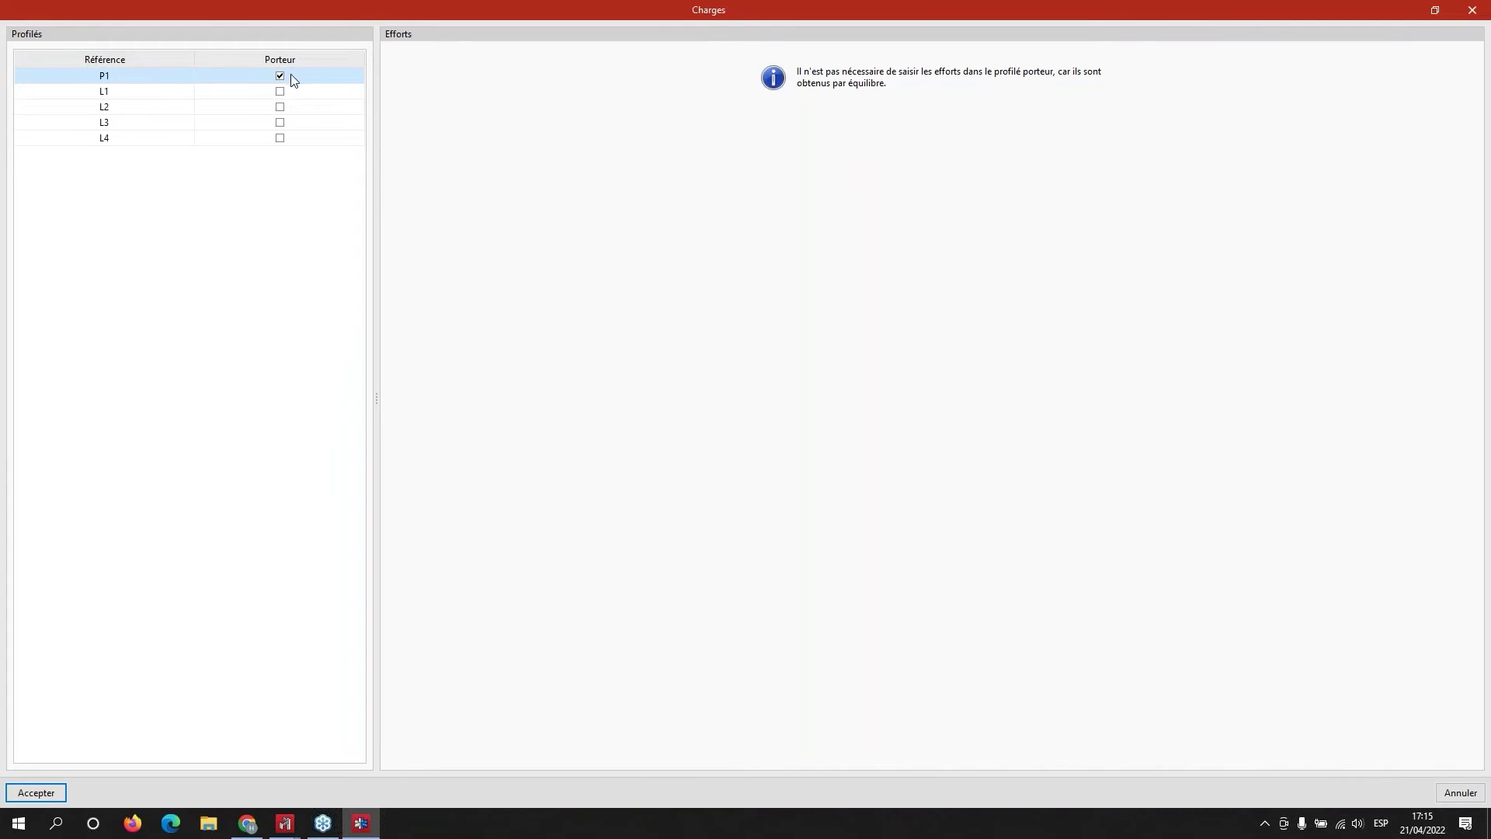
pyautogui.click(97, 92)
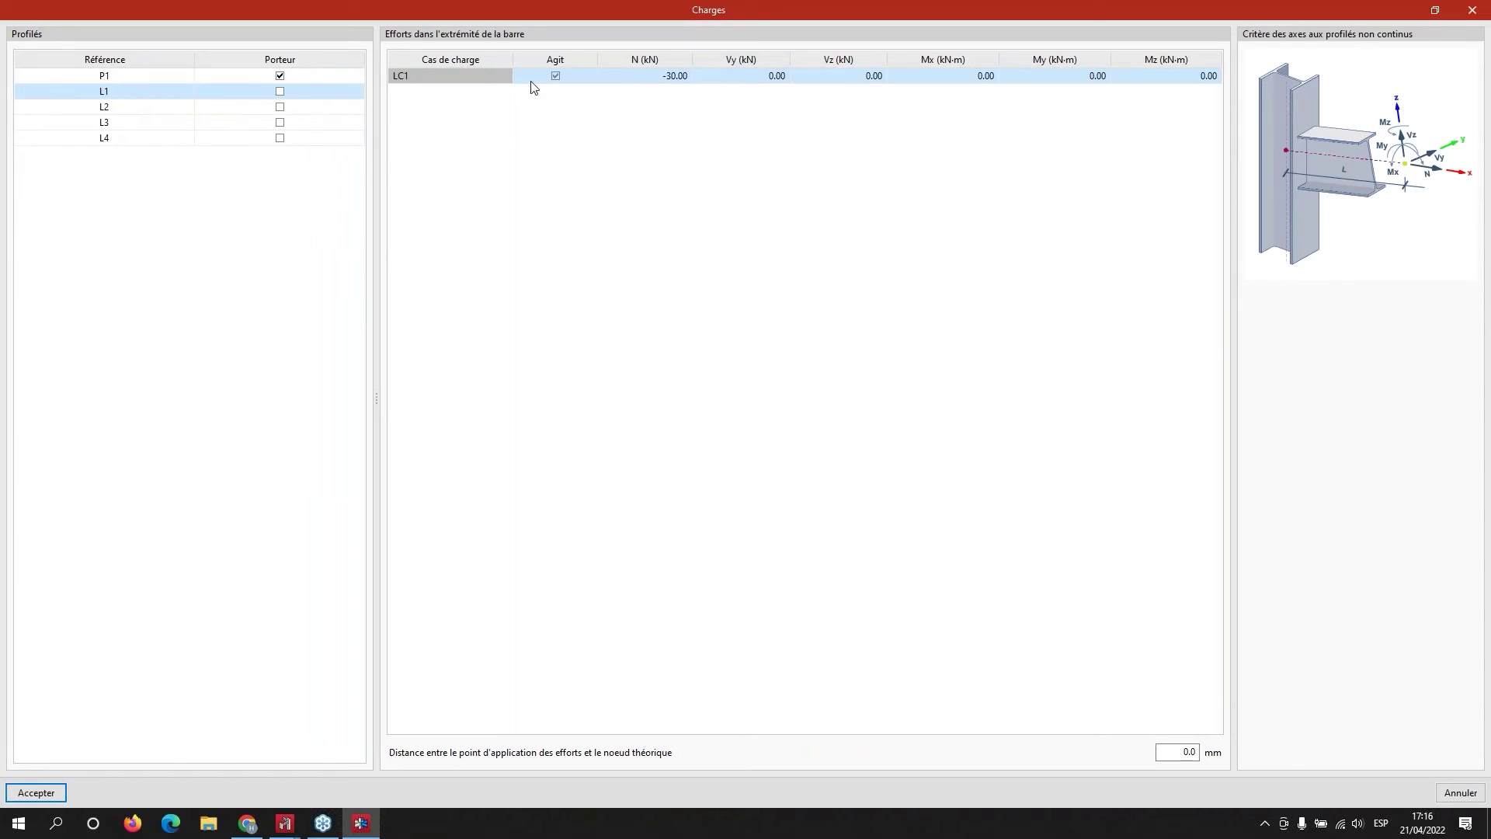
pyautogui.click(106, 111)
pyautogui.click(113, 125)
pyautogui.click(112, 141)
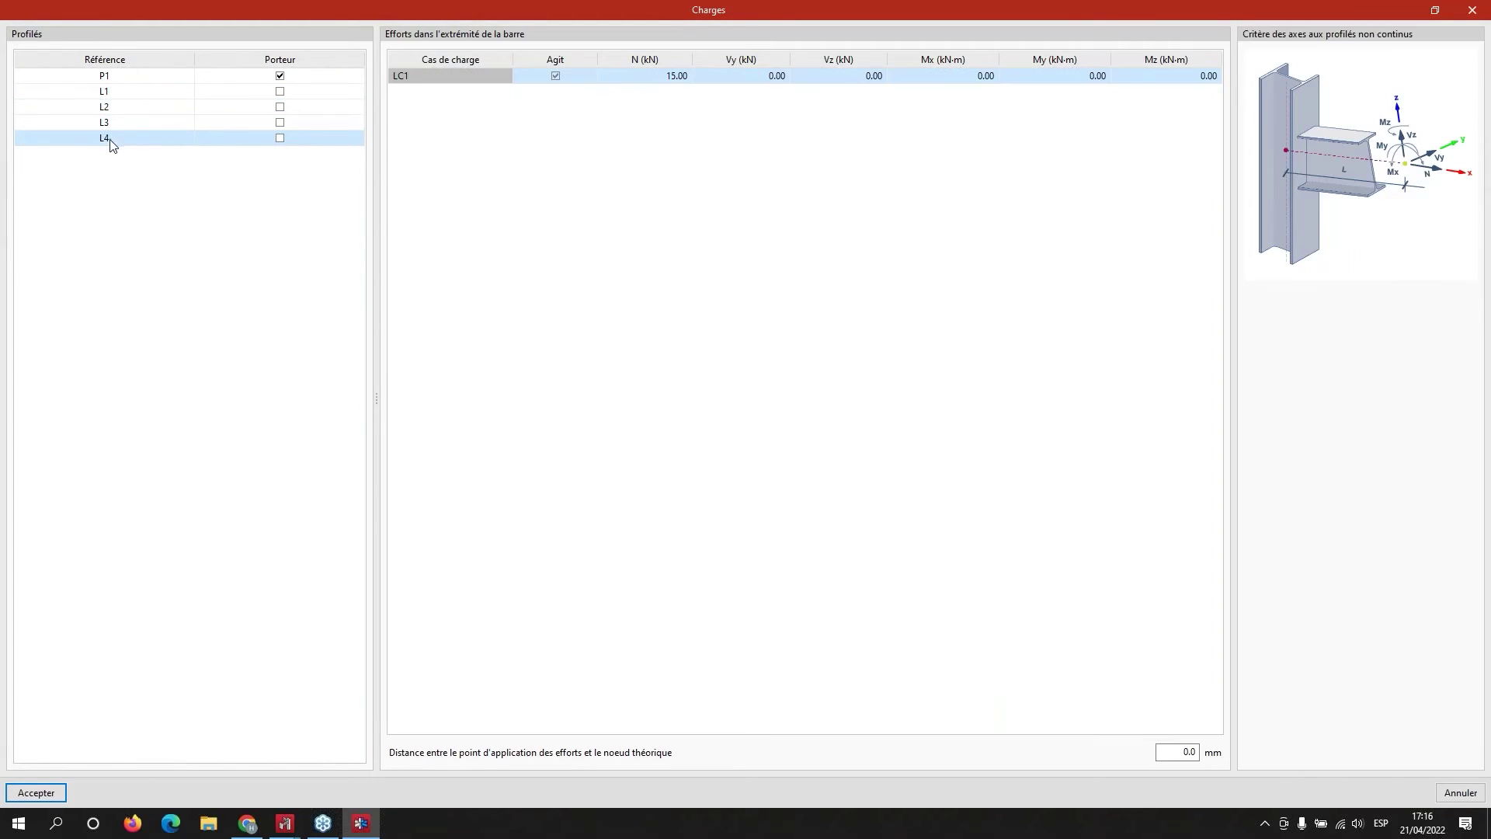
pyautogui.click(1472, 10)
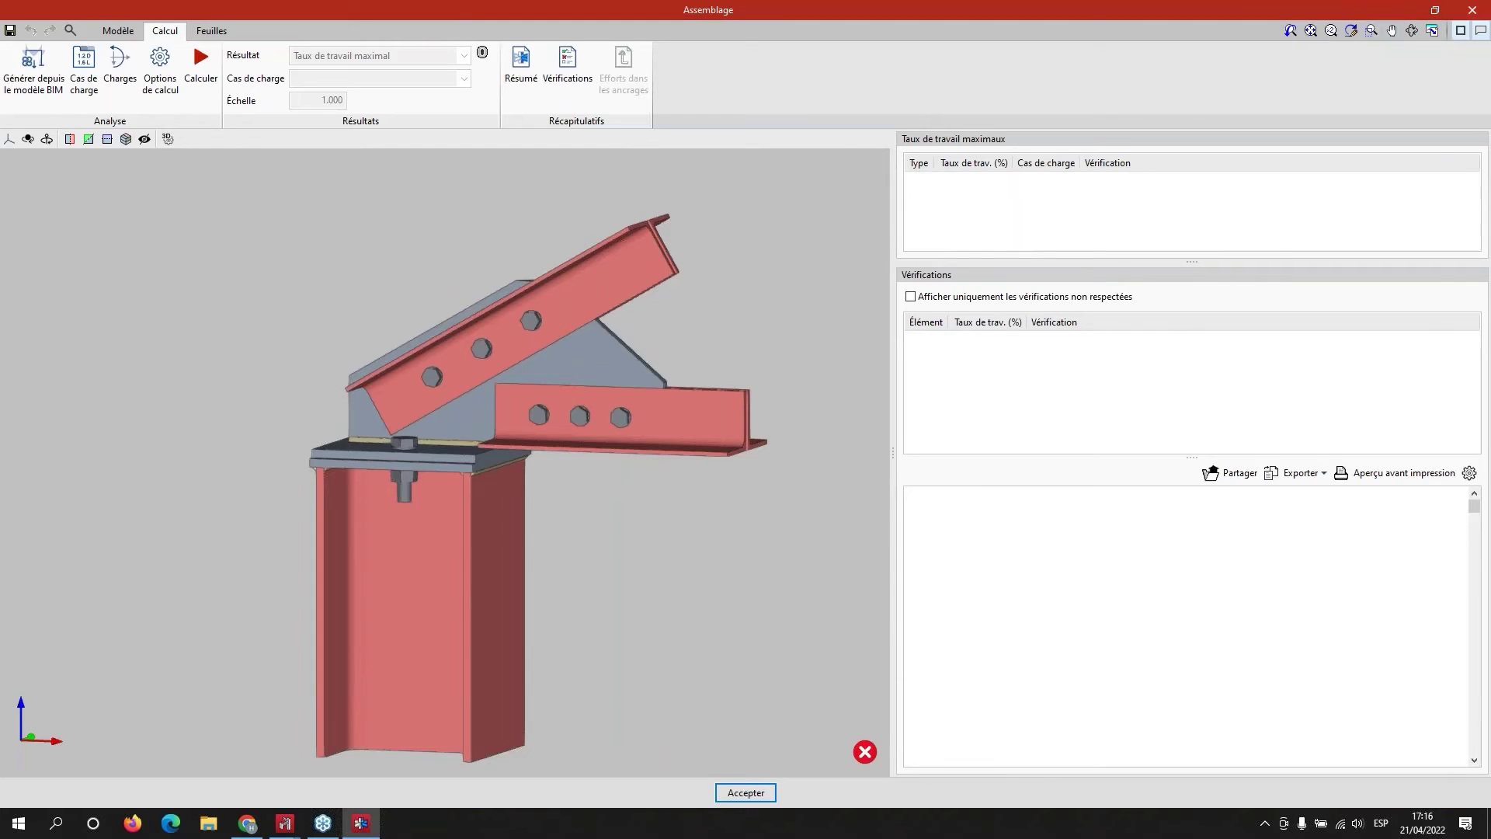
# - Calculate the connection and inspect the maximum utilisation colours on its profiles, plates, bolts and welds
pyautogui.click(201, 91)
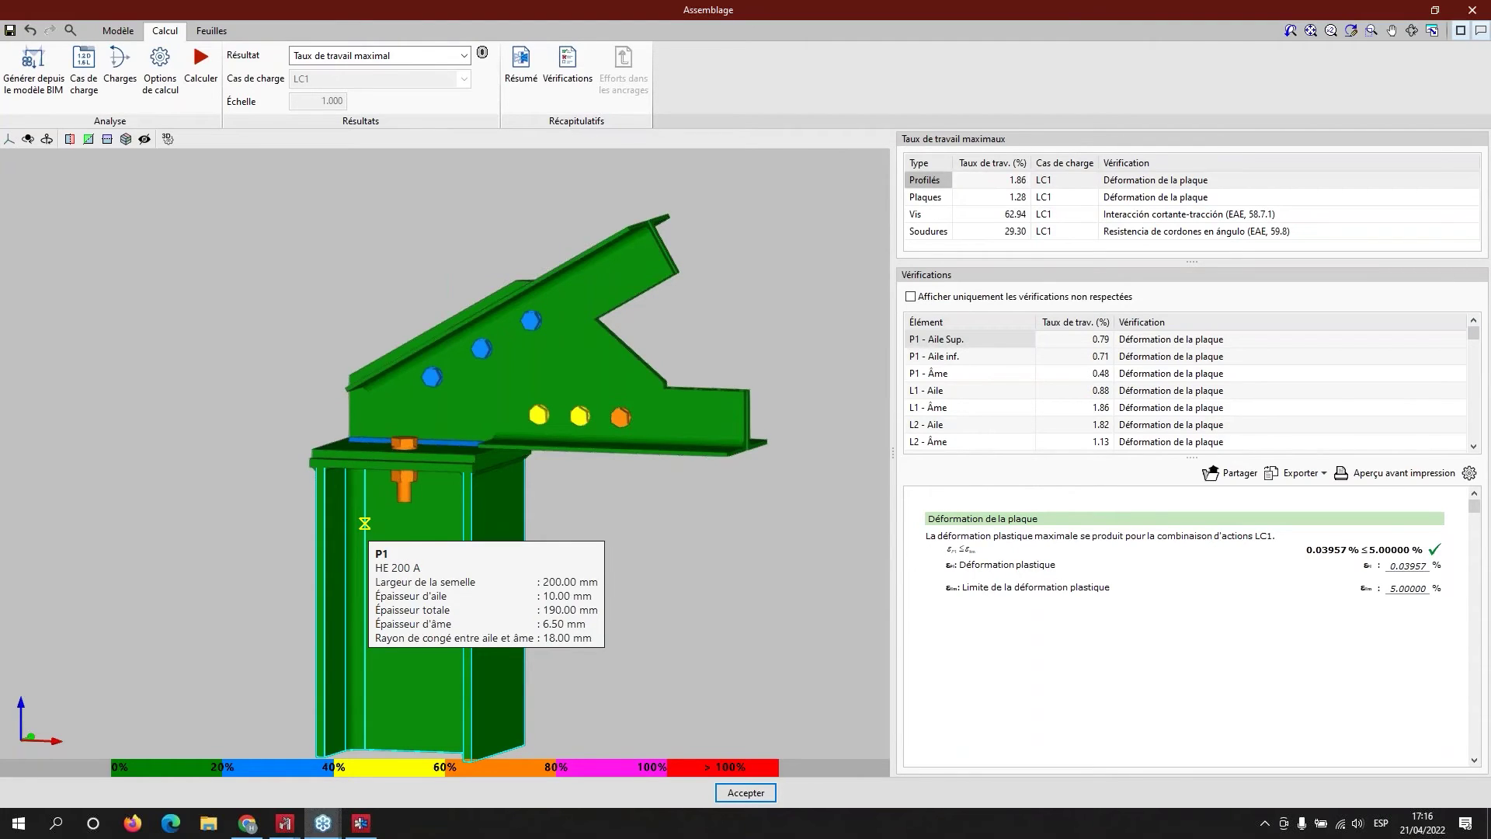
pyautogui.click(691, 465)
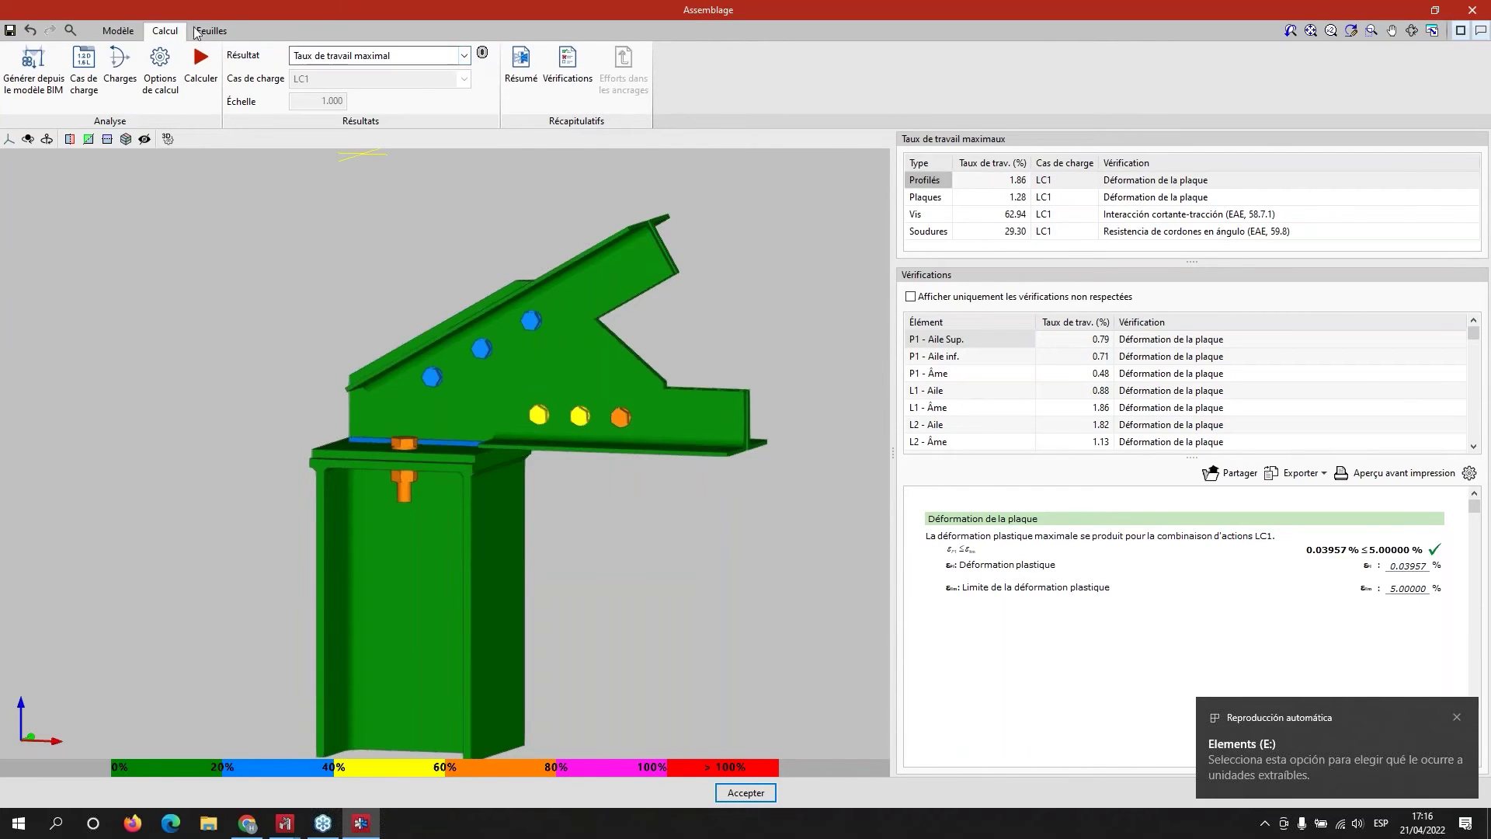
pyautogui.moveTo(249, 443); pyautogui.dragTo(353, 461, button='middle')
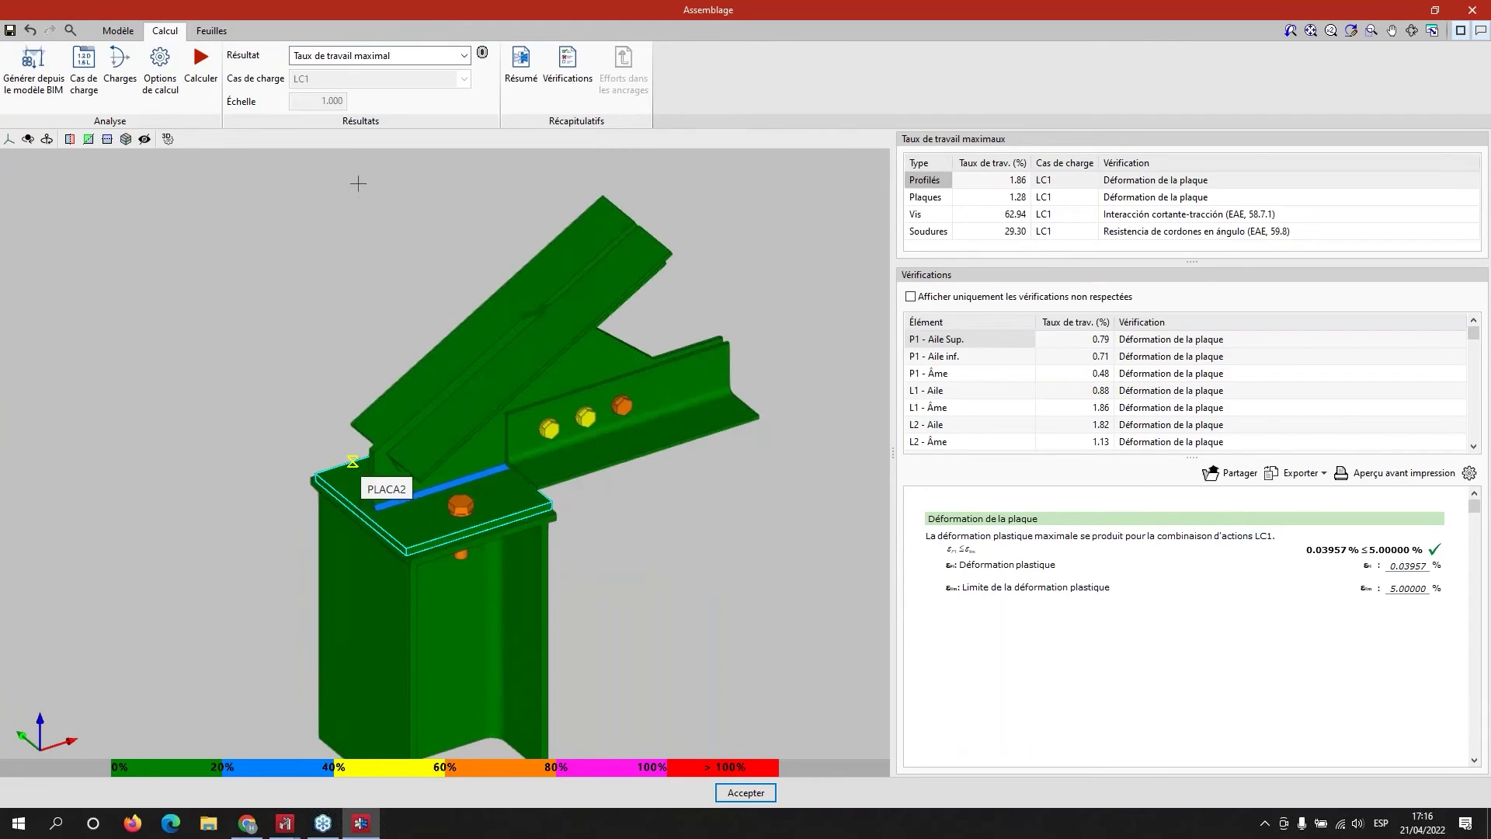
# - Display the Von Mises stress for load case LC1 on the joint, and examine the governing verifications for plates and bolts
pyautogui.click(407, 56)
pyautogui.click(380, 89)
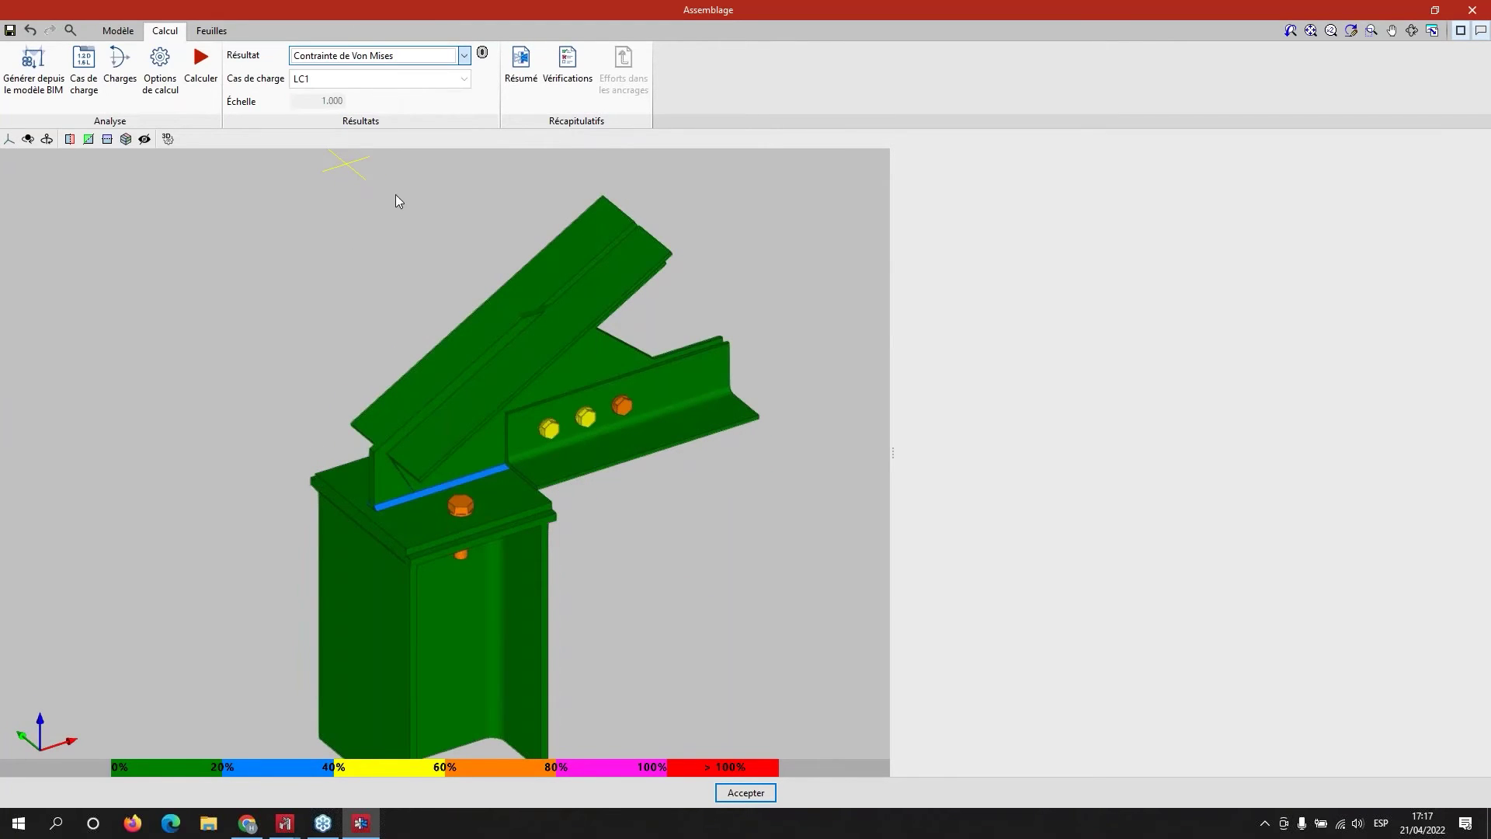
pyautogui.moveTo(580, 517); pyautogui.dragTo(107, 472, button='middle')
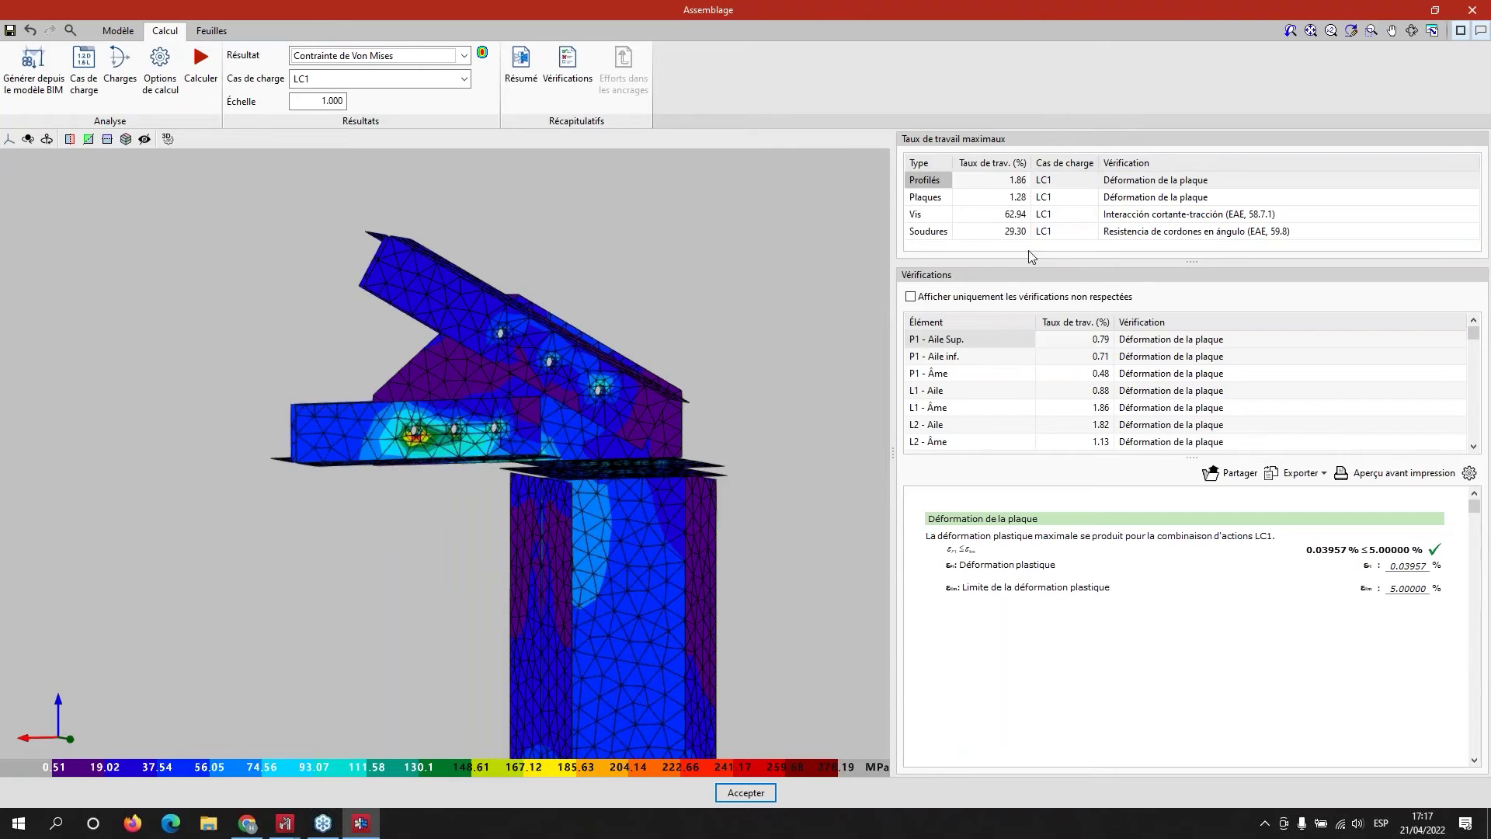
pyautogui.click(939, 200)
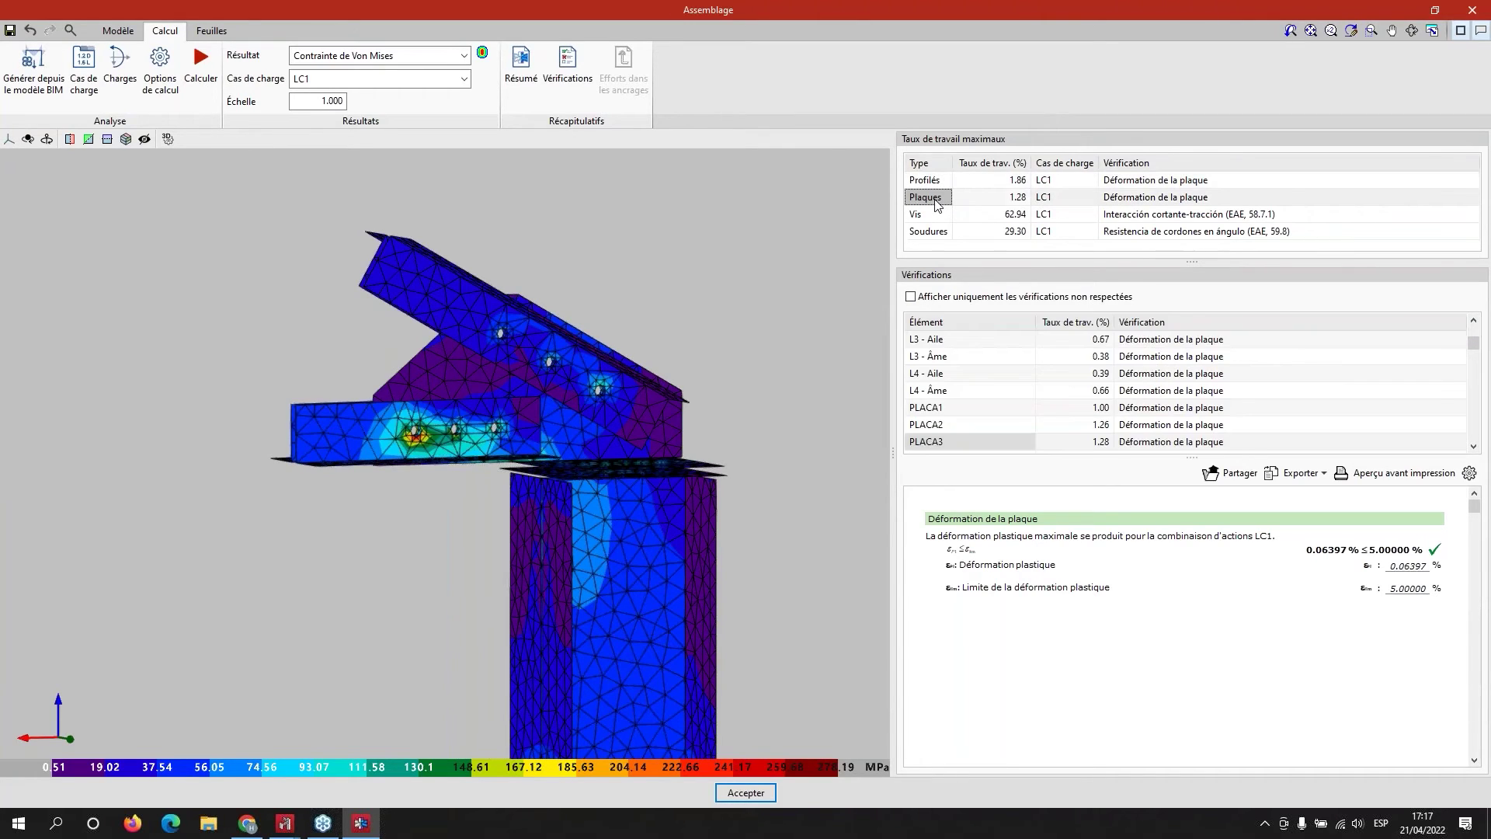
pyautogui.click(934, 214)
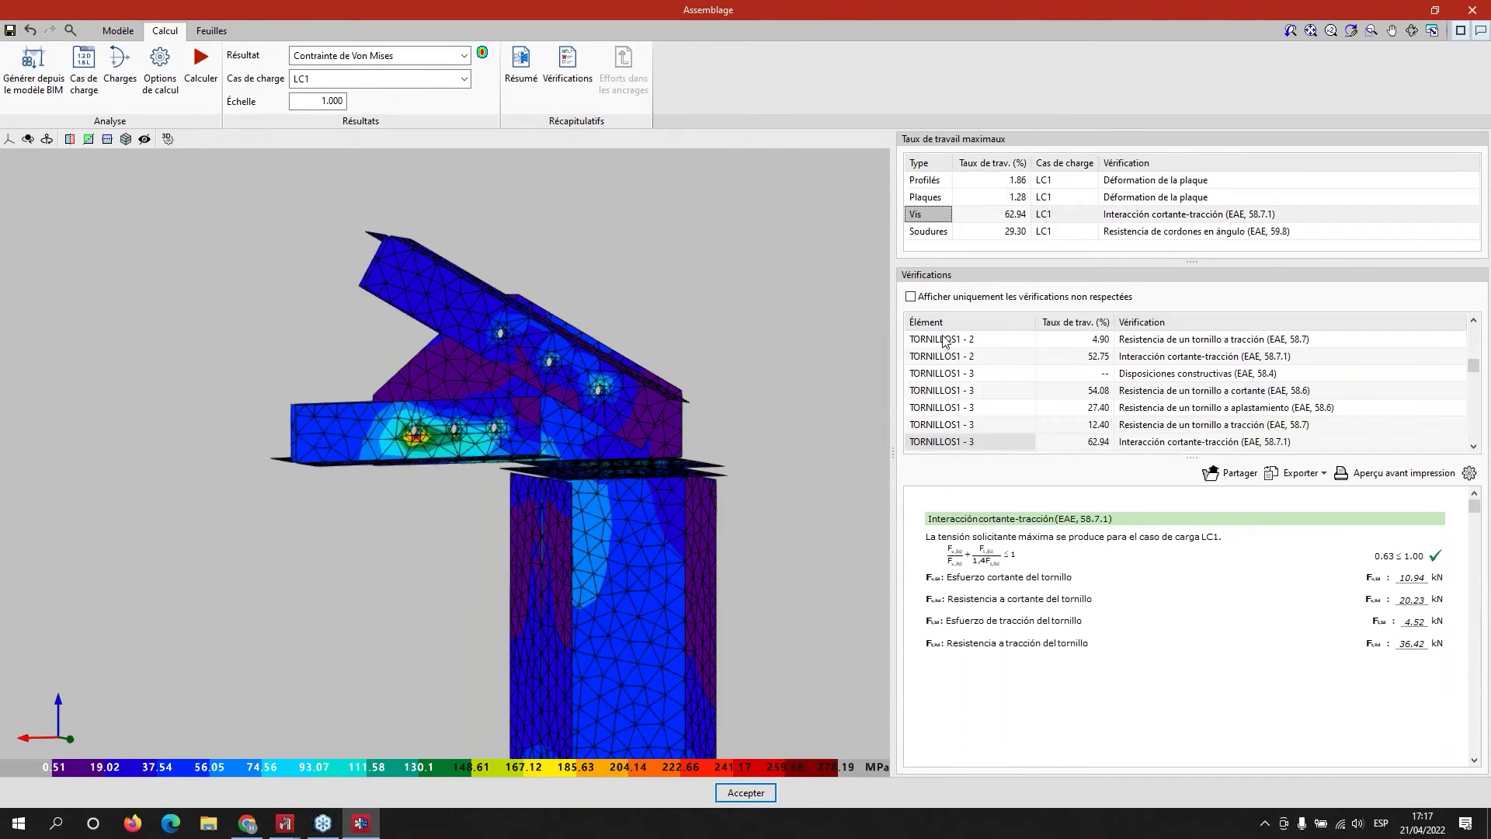
# - Generate the summary report with the connection components and verifications, and look through its tables
pyautogui.click(521, 68)
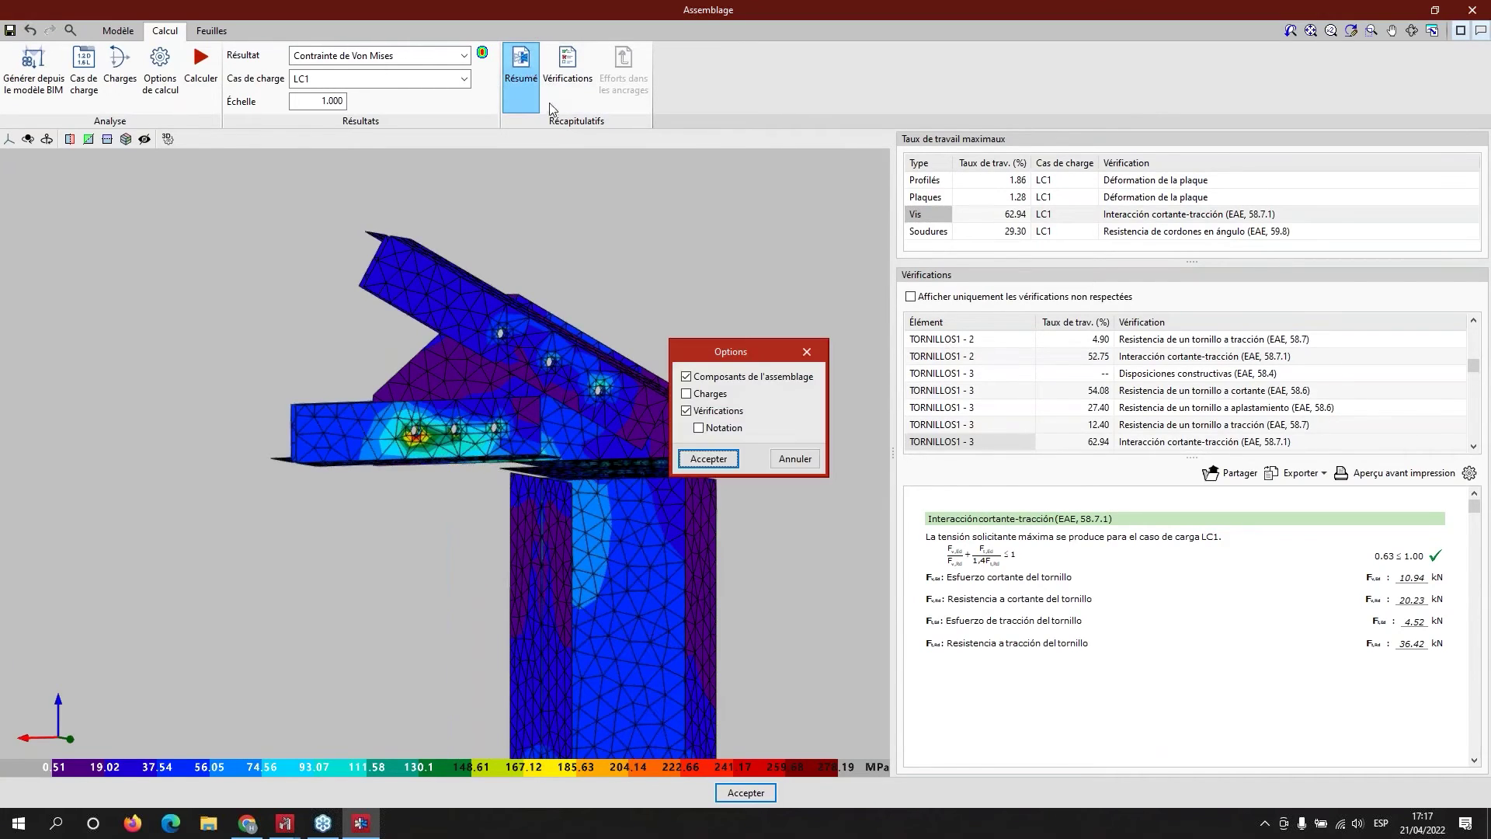
pyautogui.click(713, 459)
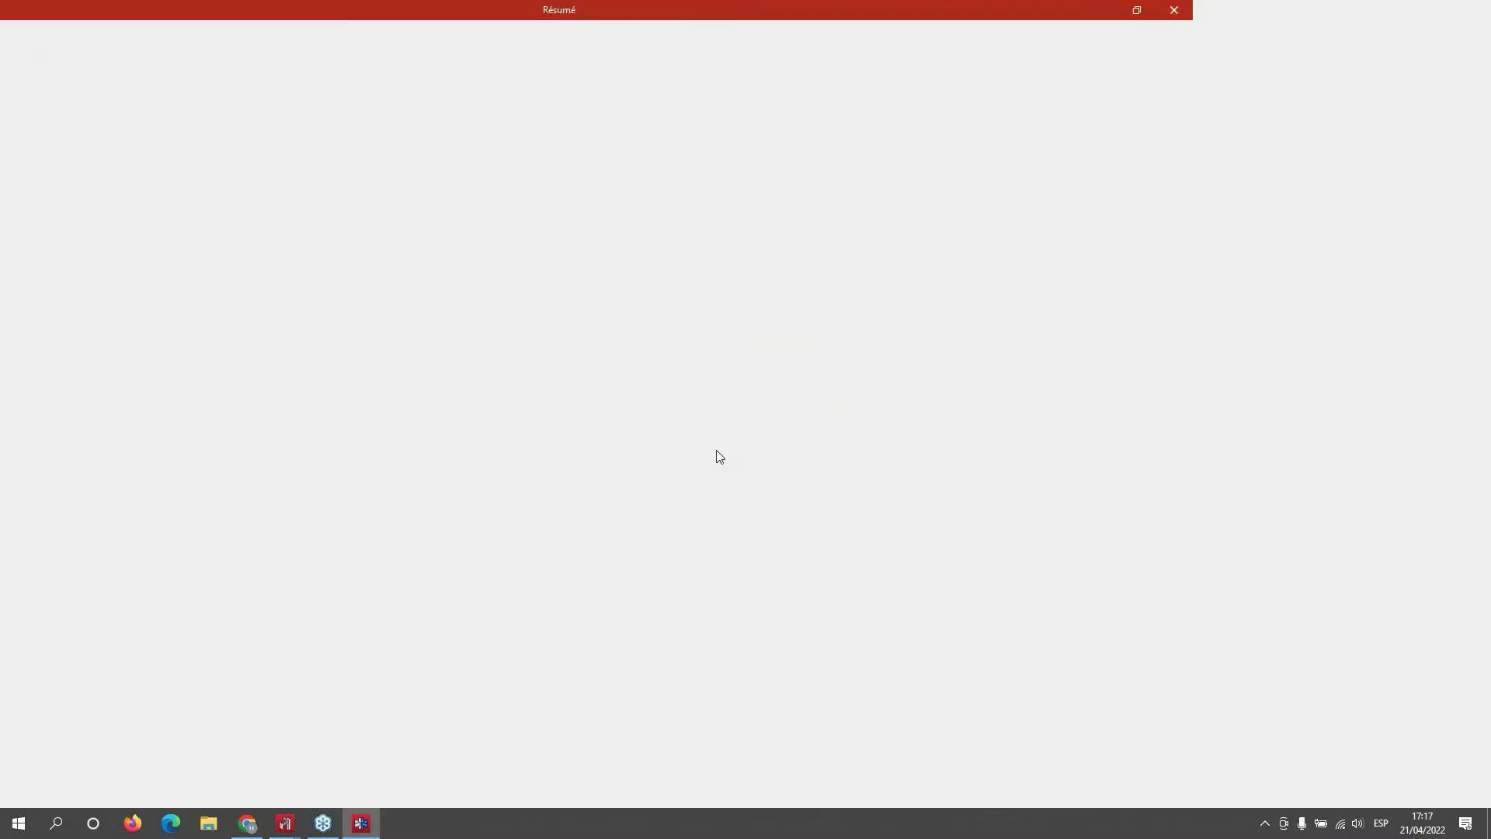
pyautogui.scroll(-15, 702, 418)
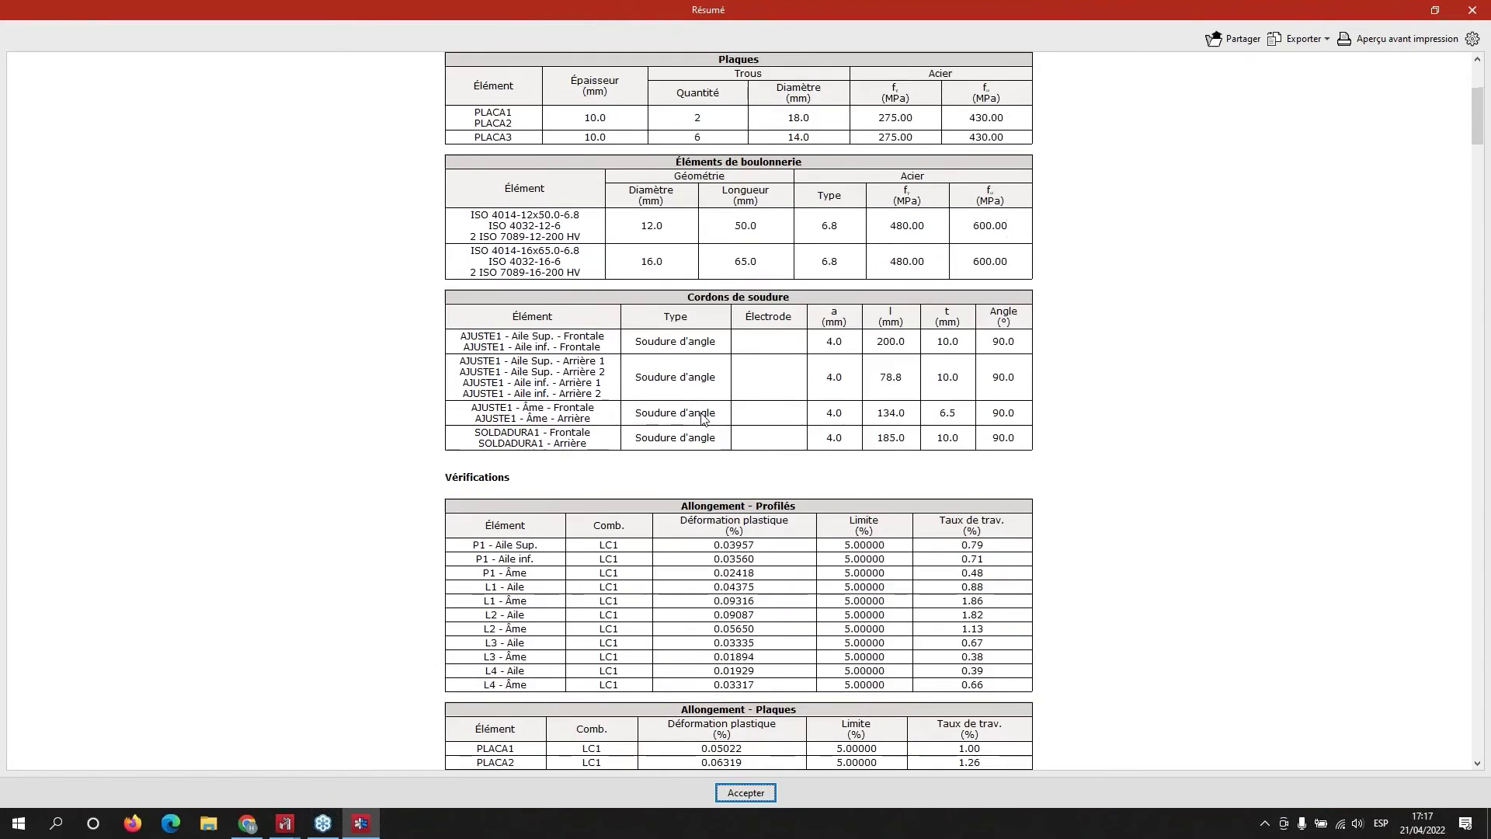
pyautogui.scroll(-10, 701, 418)
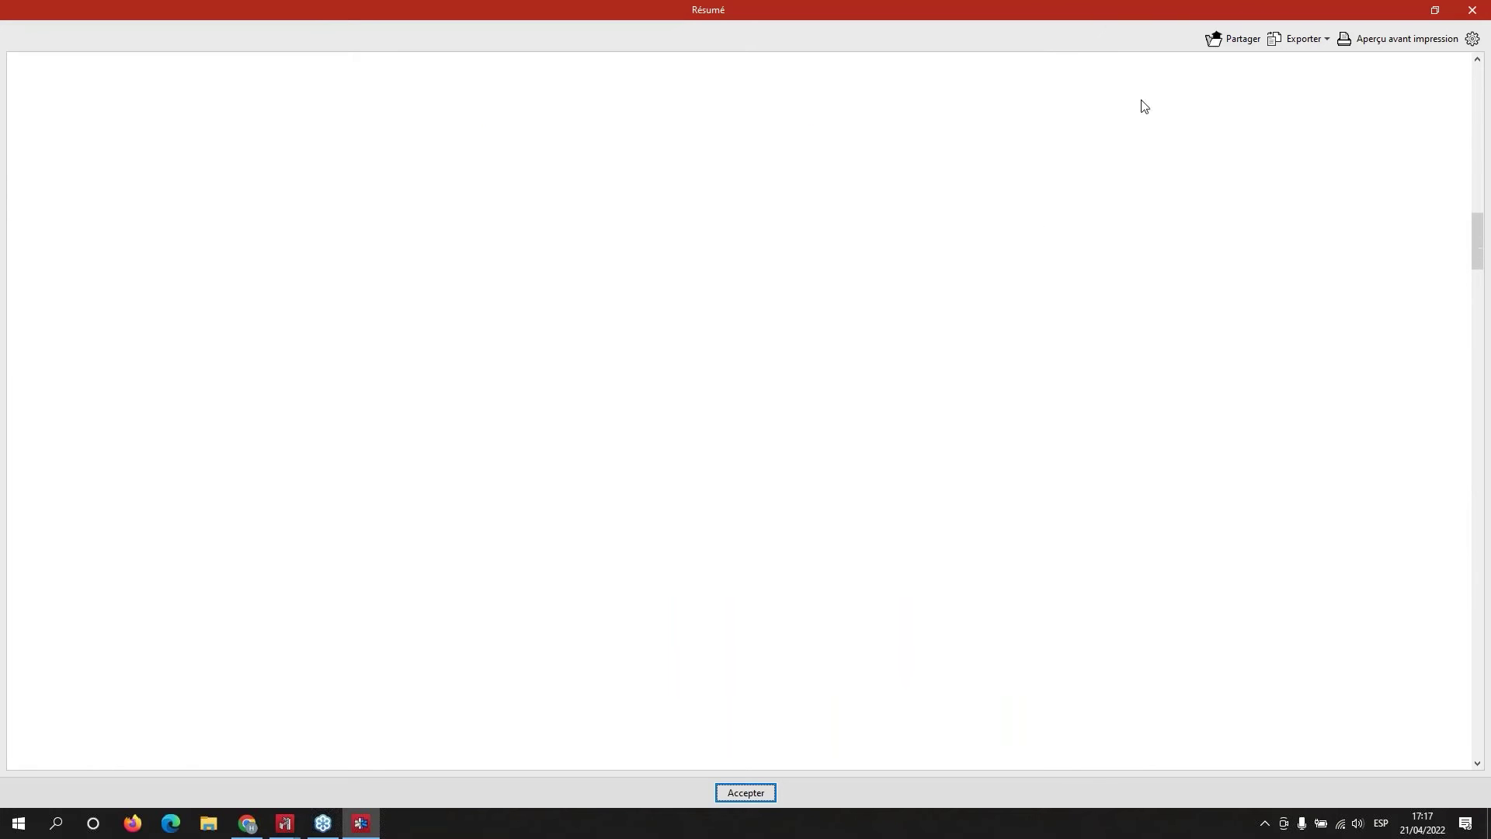
pyautogui.click(1463, 11)
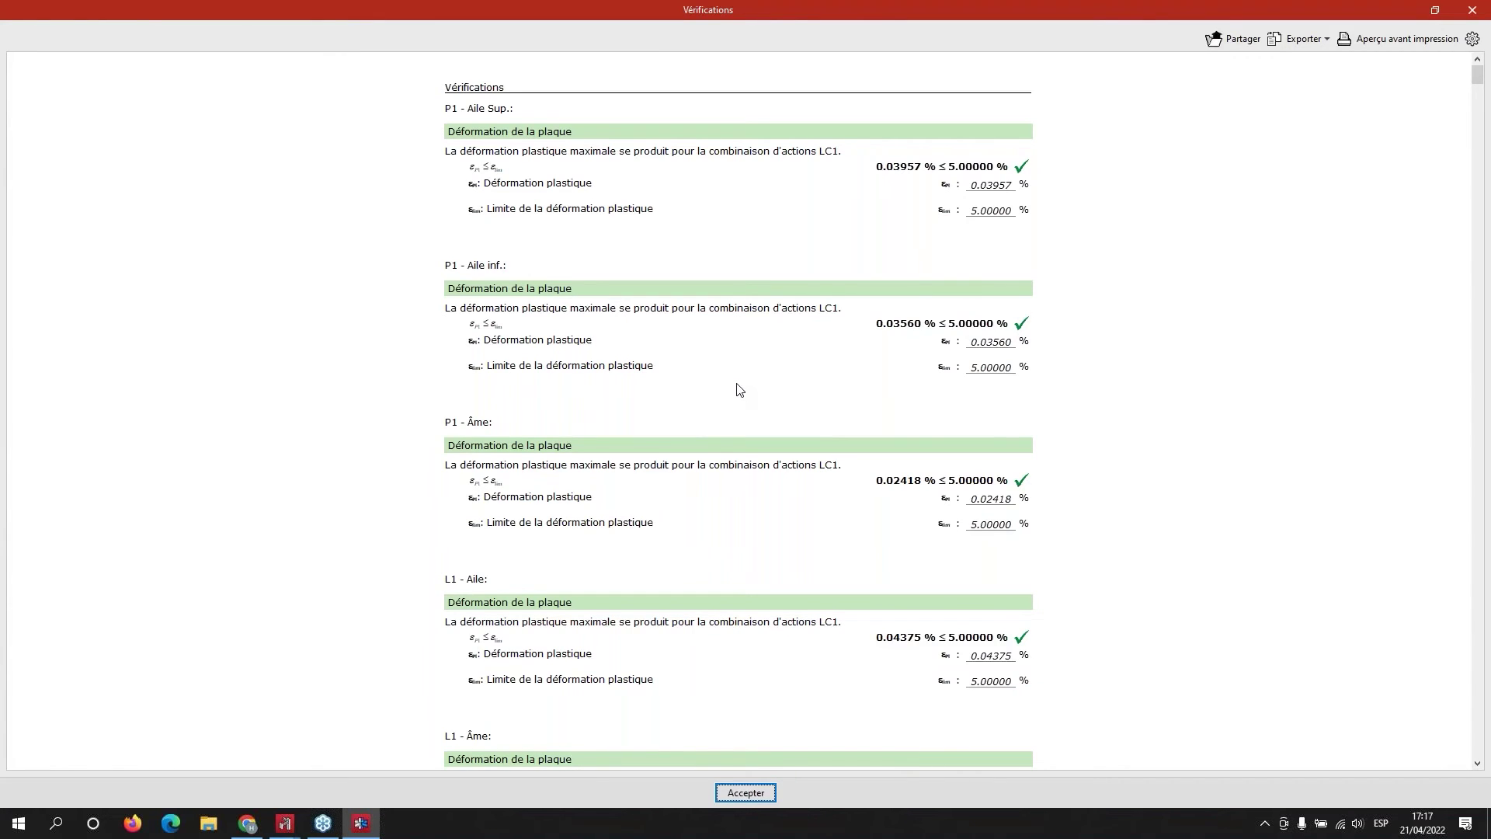
# - Read through the detailed verification report for the profiles, and accept the connection to return to the node list
pyautogui.scroll(-3, 740, 390)
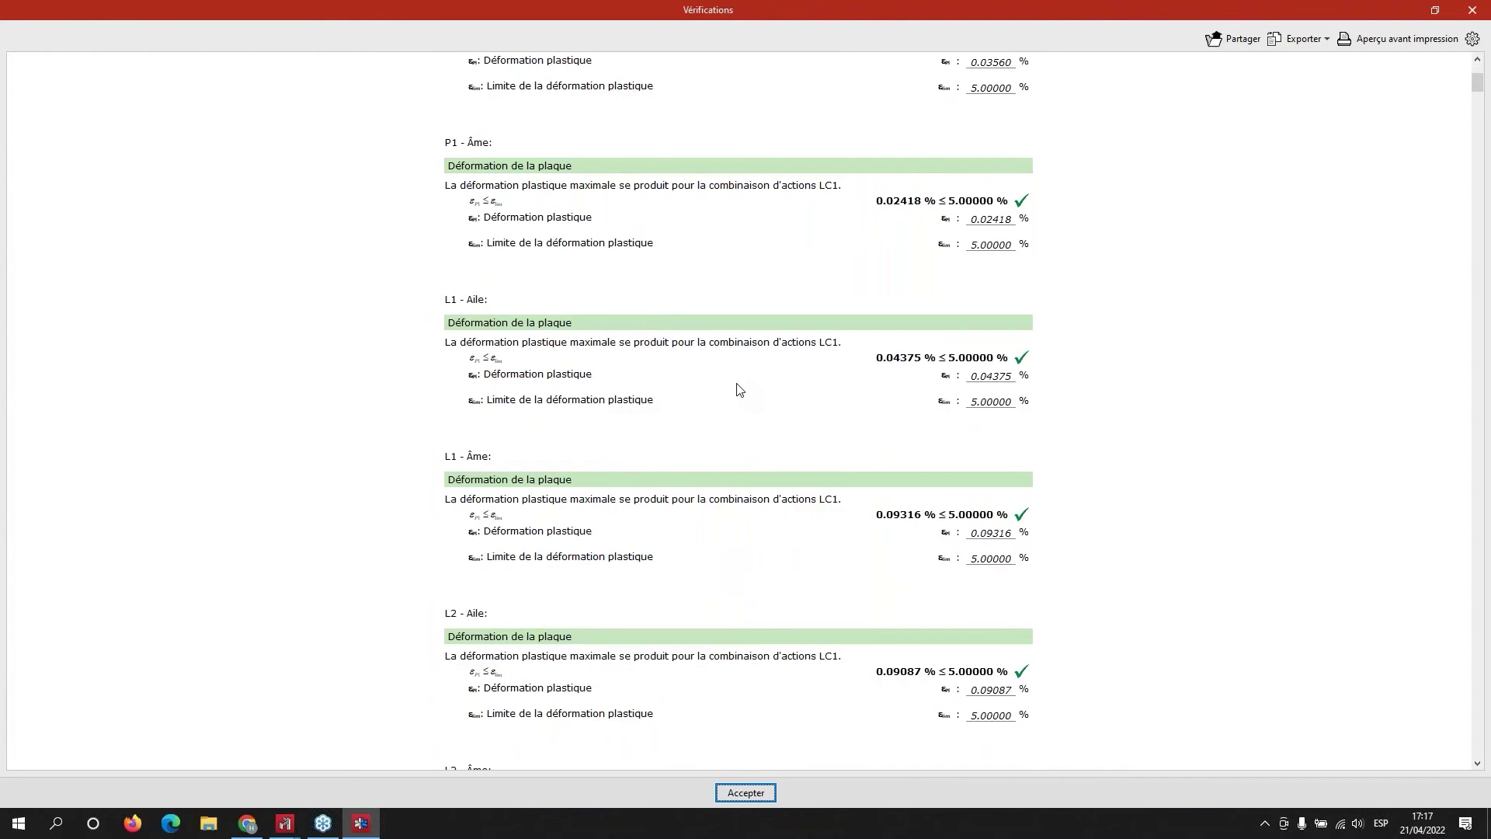
pyautogui.scroll(-3, 739, 390)
pyautogui.scroll(-1, 739, 390)
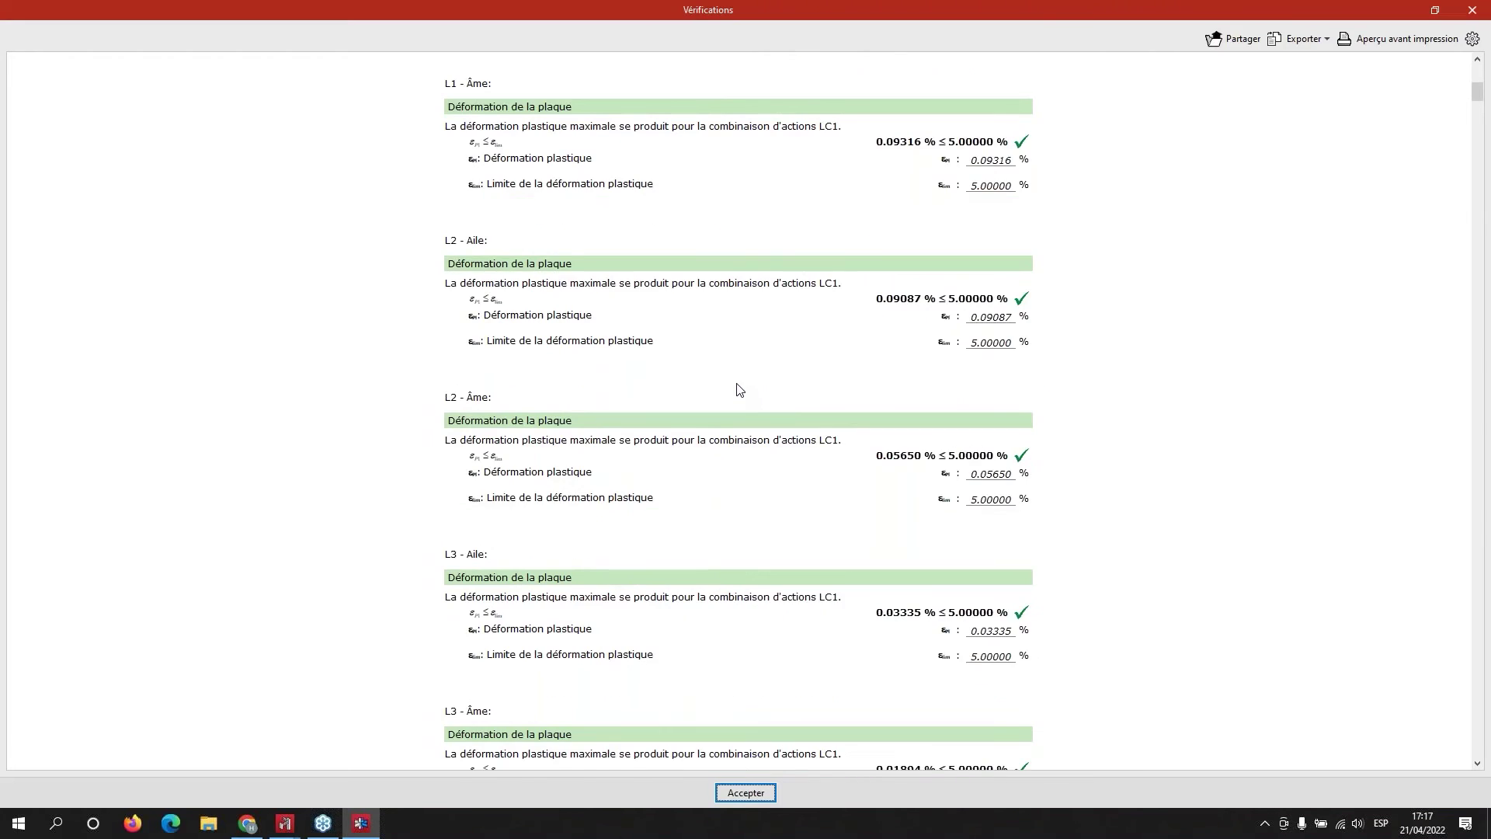
pyautogui.scroll(-2, 740, 390)
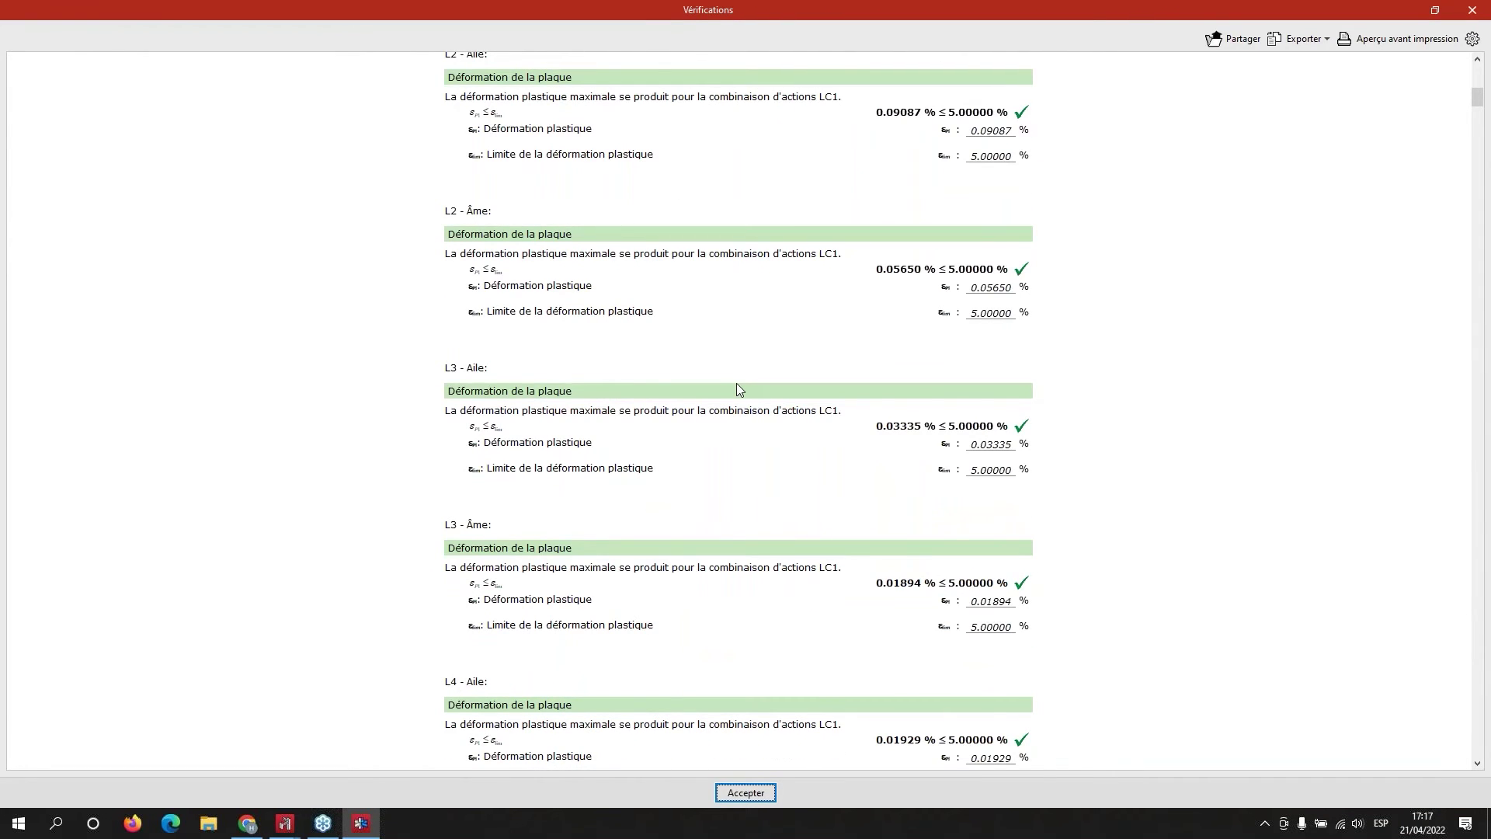
pyautogui.scroll(-2, 736, 384)
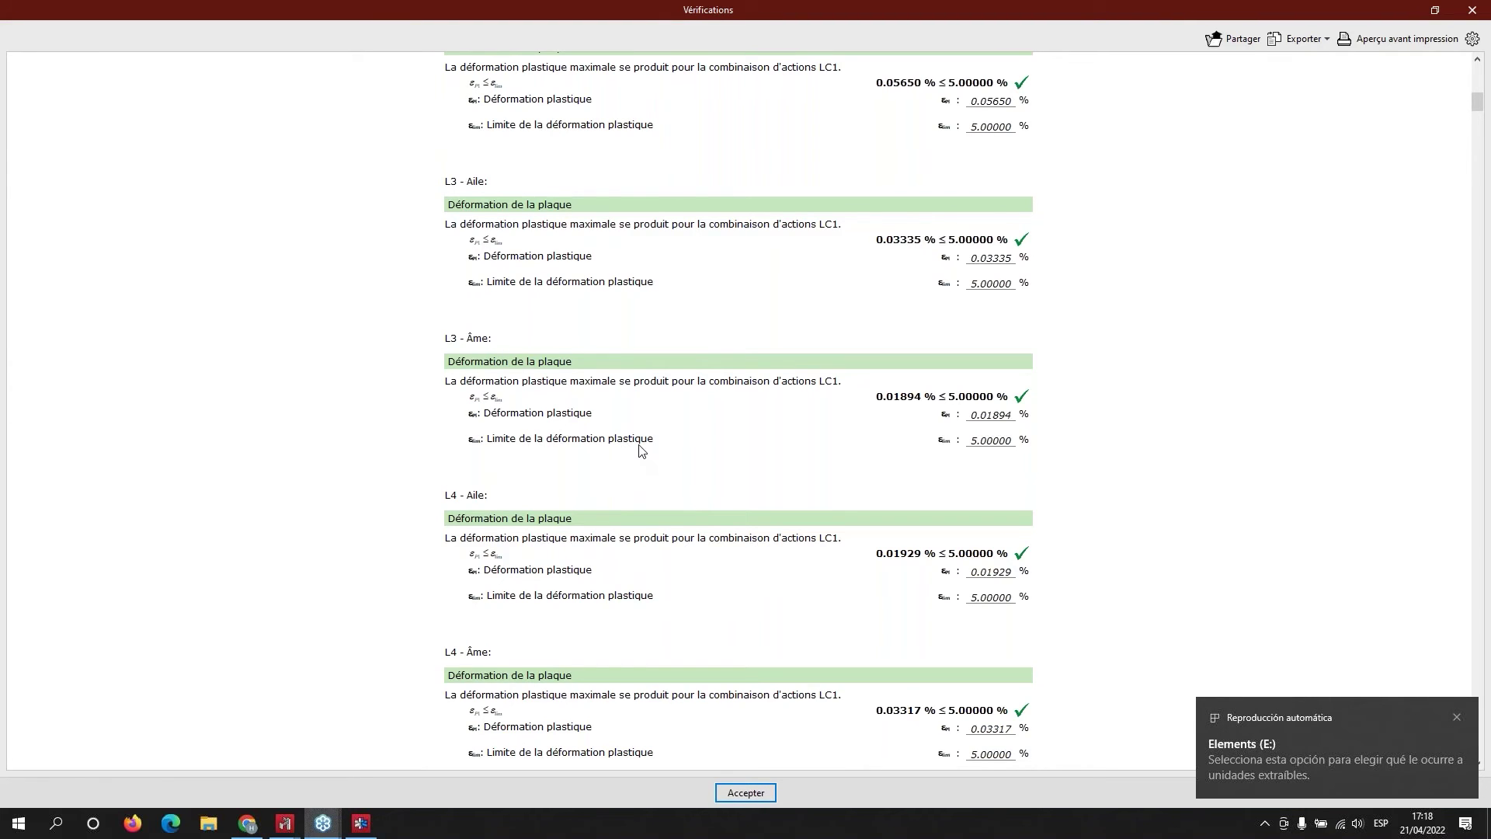
pyautogui.click(1472, 9)
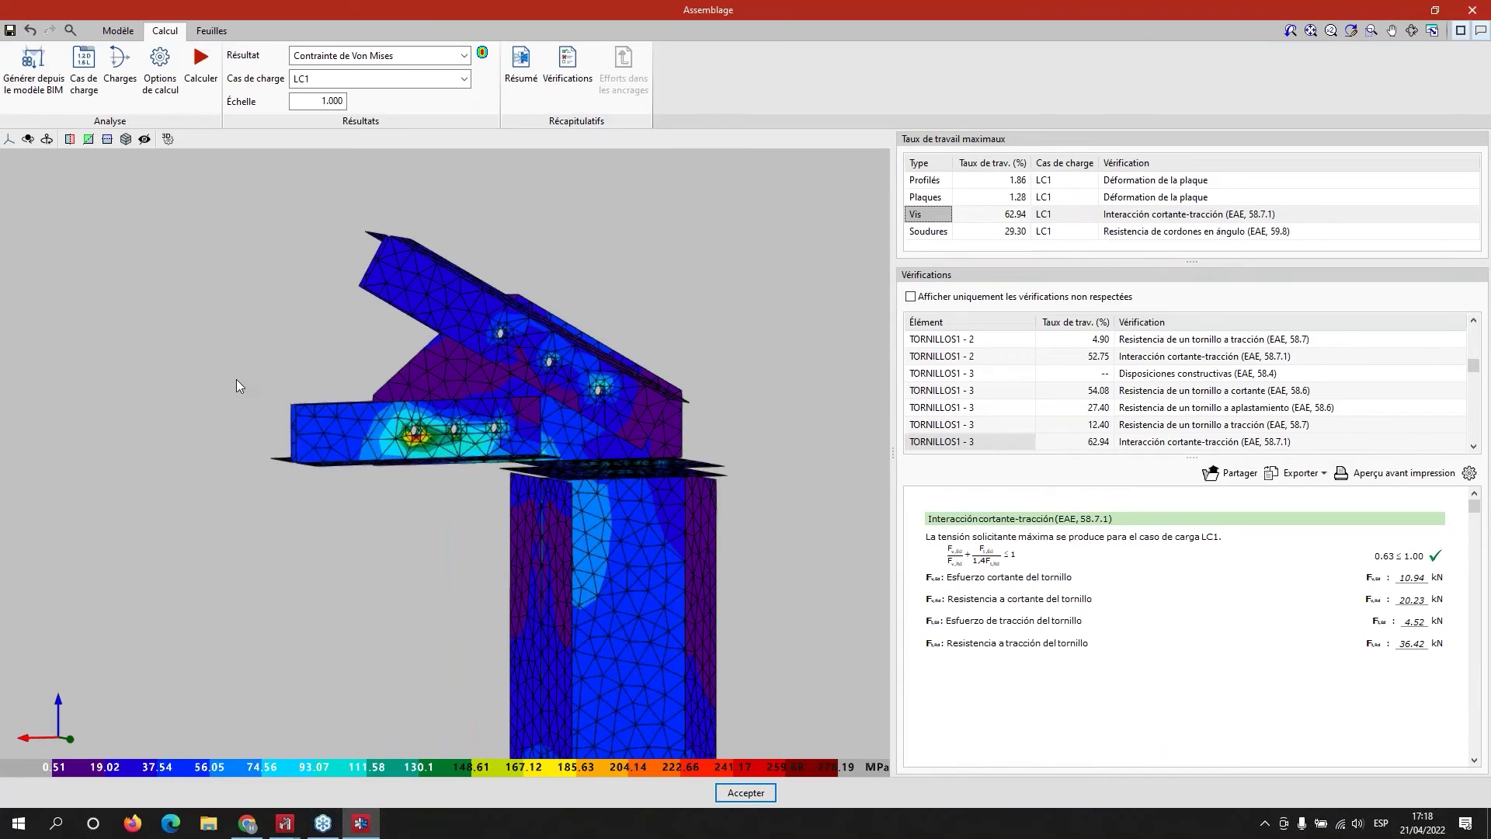
pyautogui.click(746, 793)
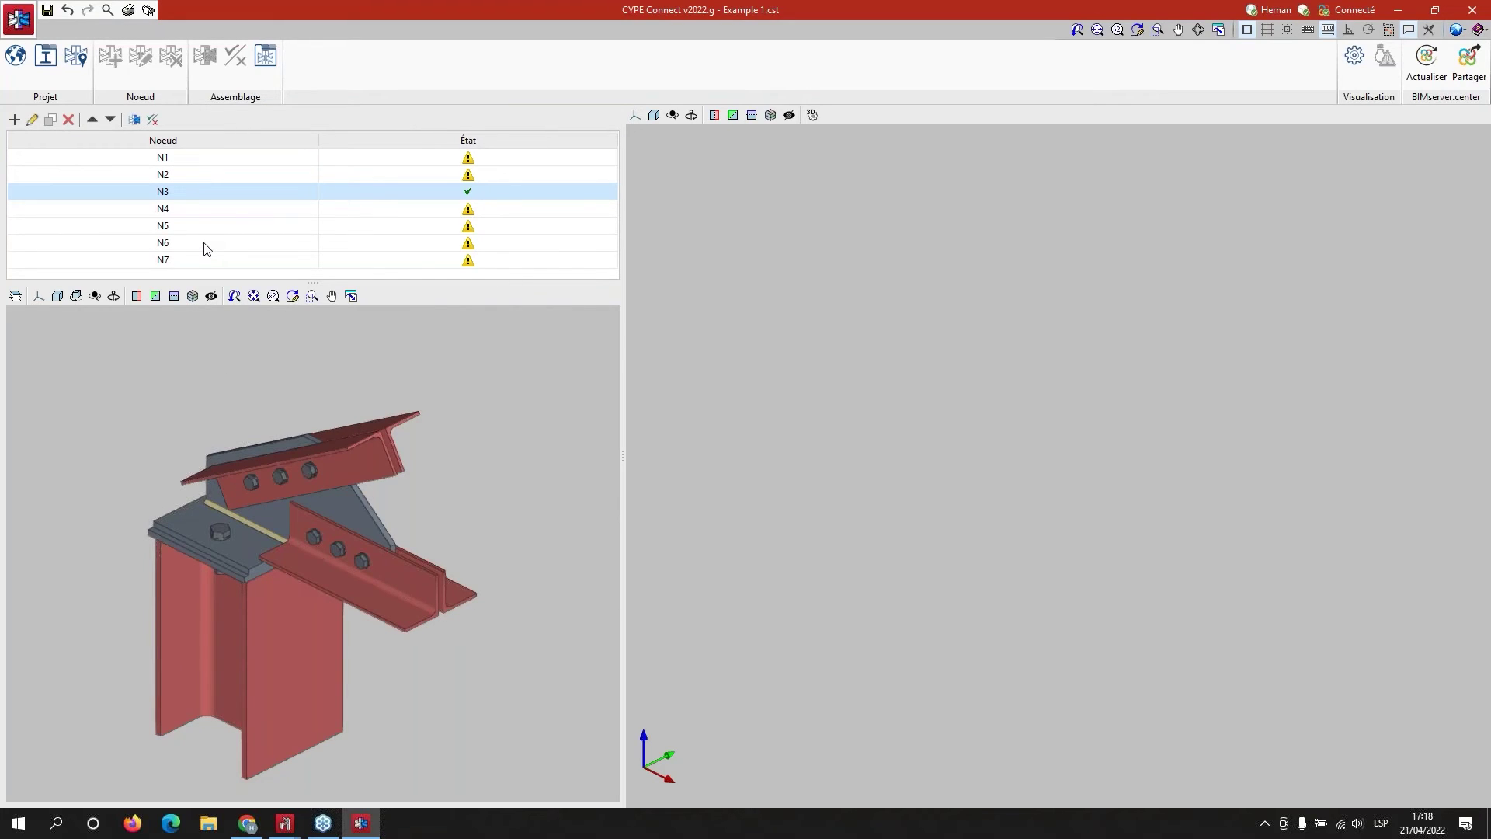
# - Examine the plate, bolt and weld details on the drawing sheet of node N3's connection, and accept to return to the node list
pyautogui.click(134, 120)
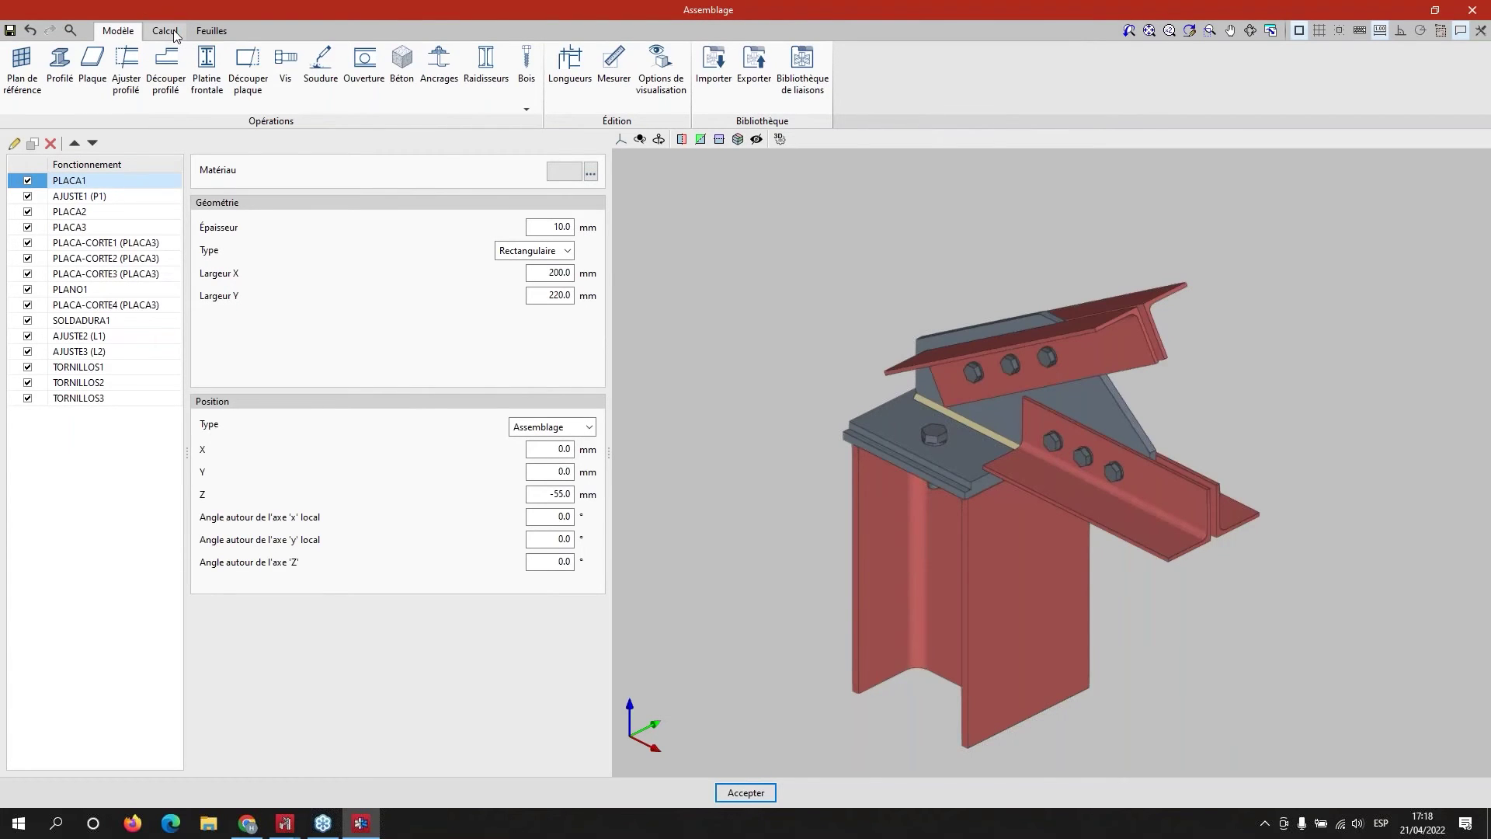
pyautogui.click(215, 29)
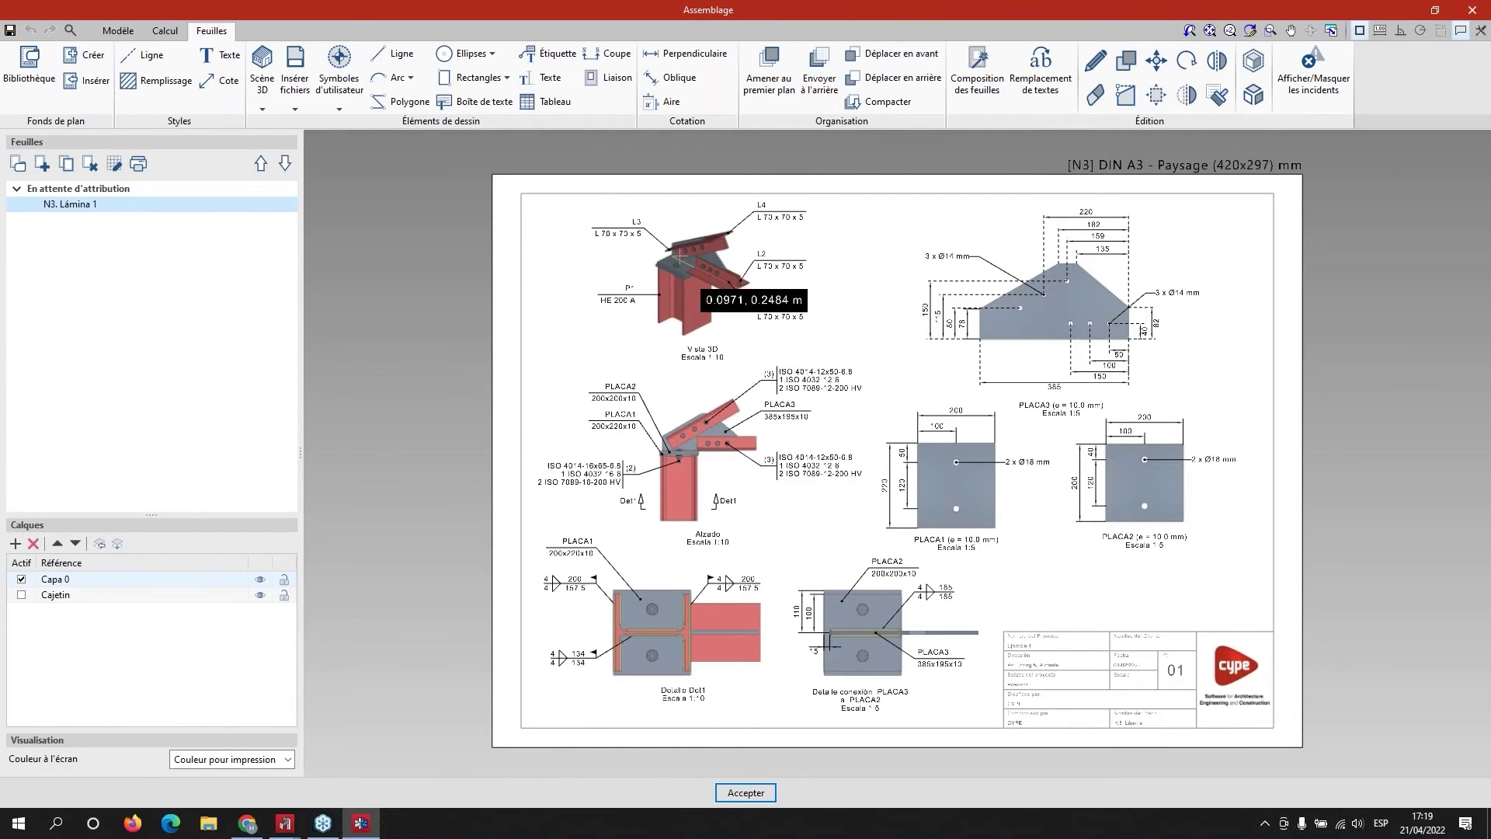
pyautogui.scroll(5, 679, 253)
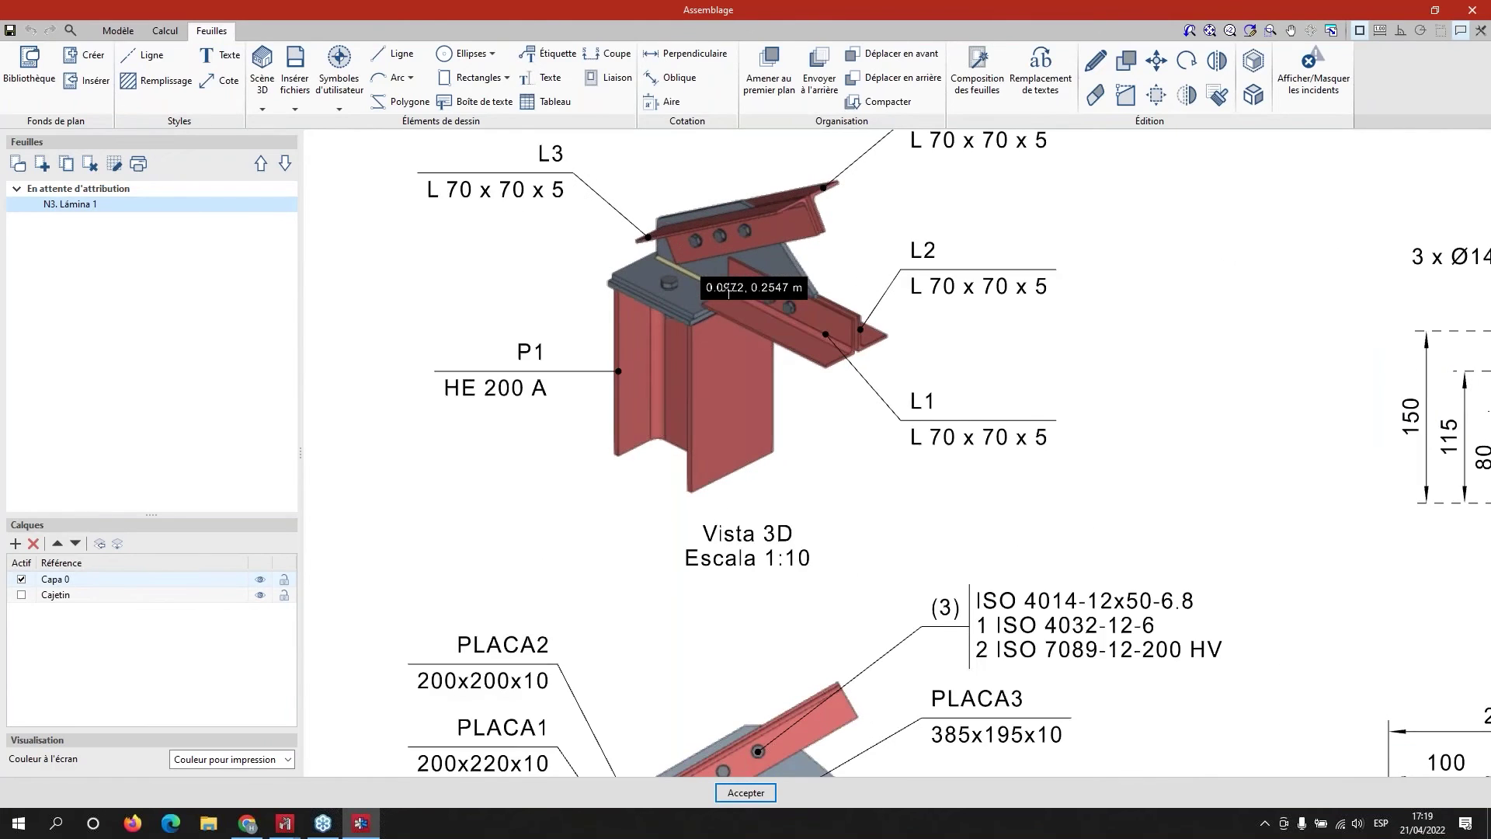
pyautogui.moveTo(888, 389); pyautogui.dragTo(888, 203, button='middle')
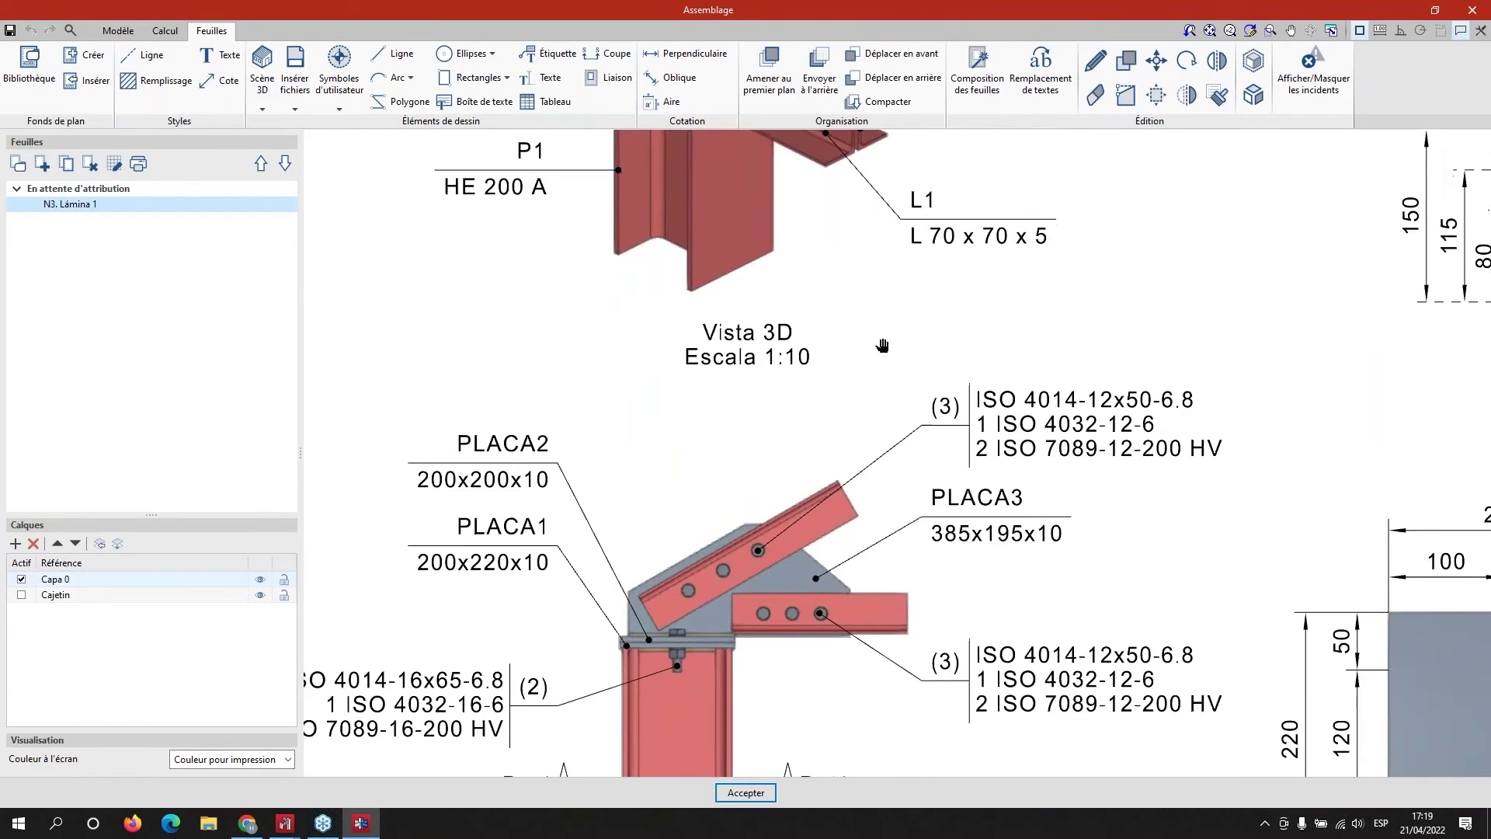
pyautogui.moveTo(882, 342); pyautogui.dragTo(867, 148, button='middle')
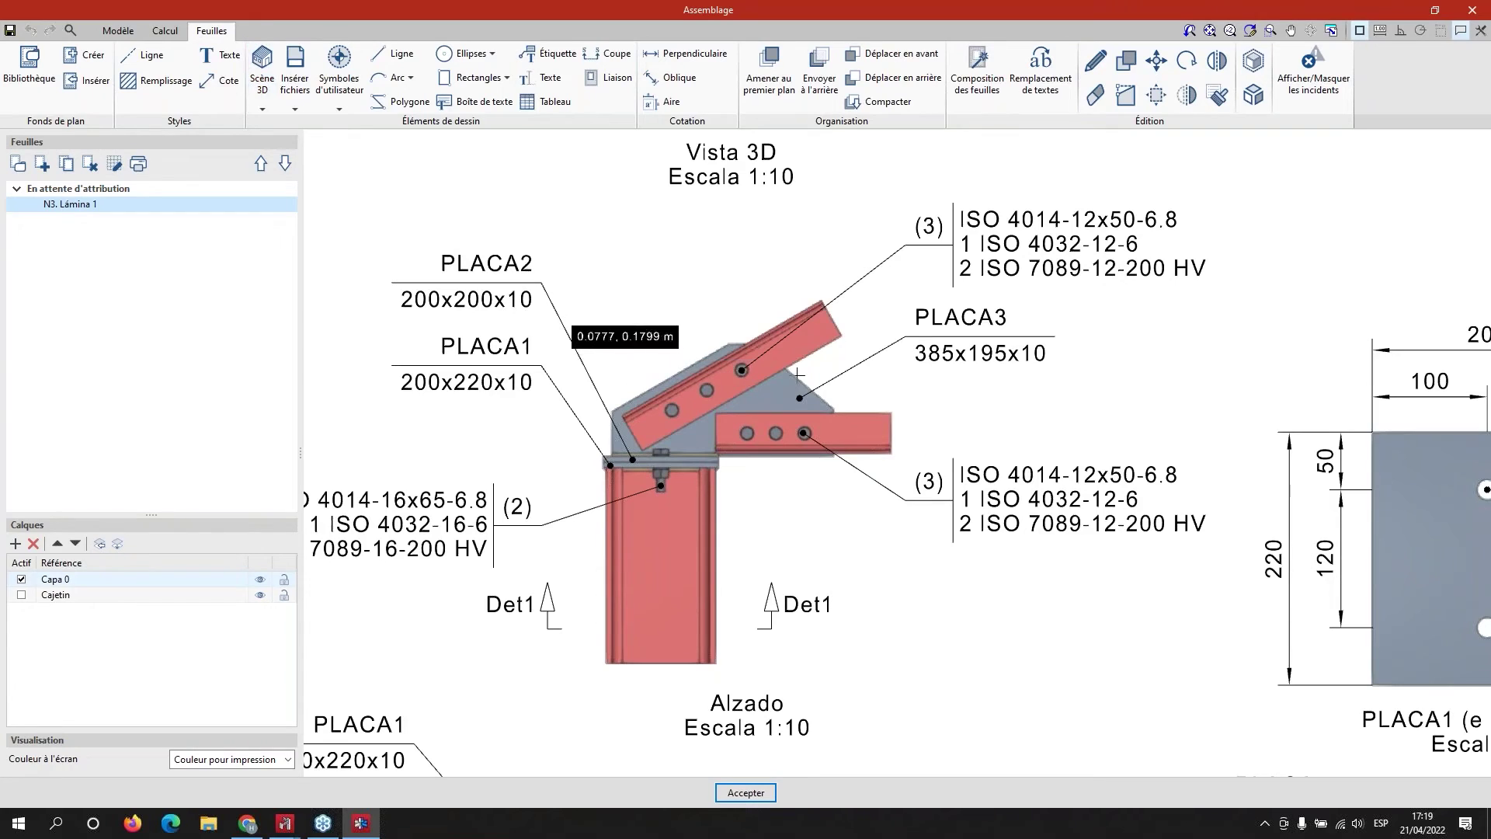
pyautogui.scroll(-5, 905, 410)
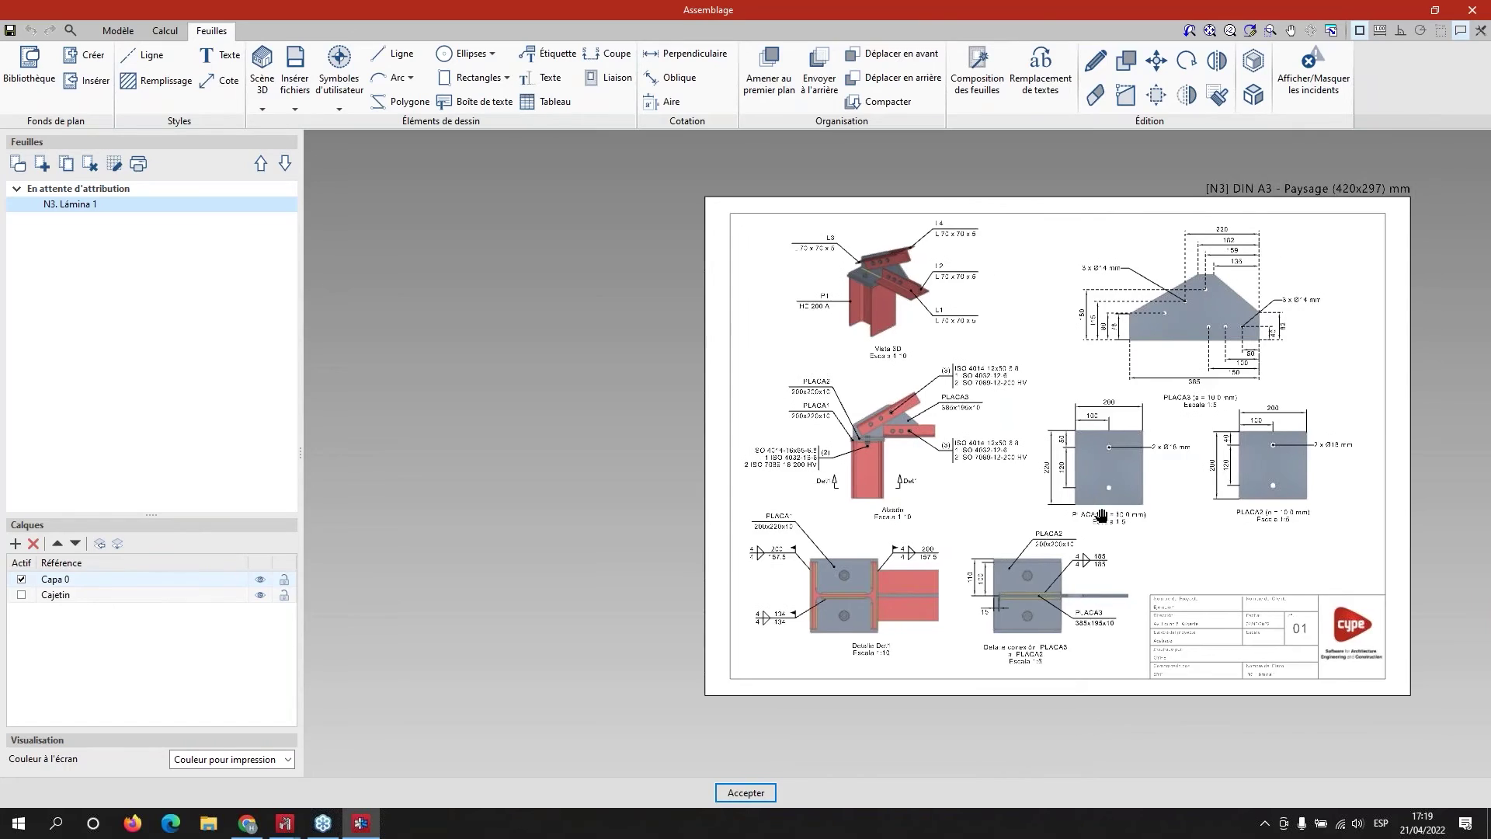
pyautogui.scroll(1, 870, 501)
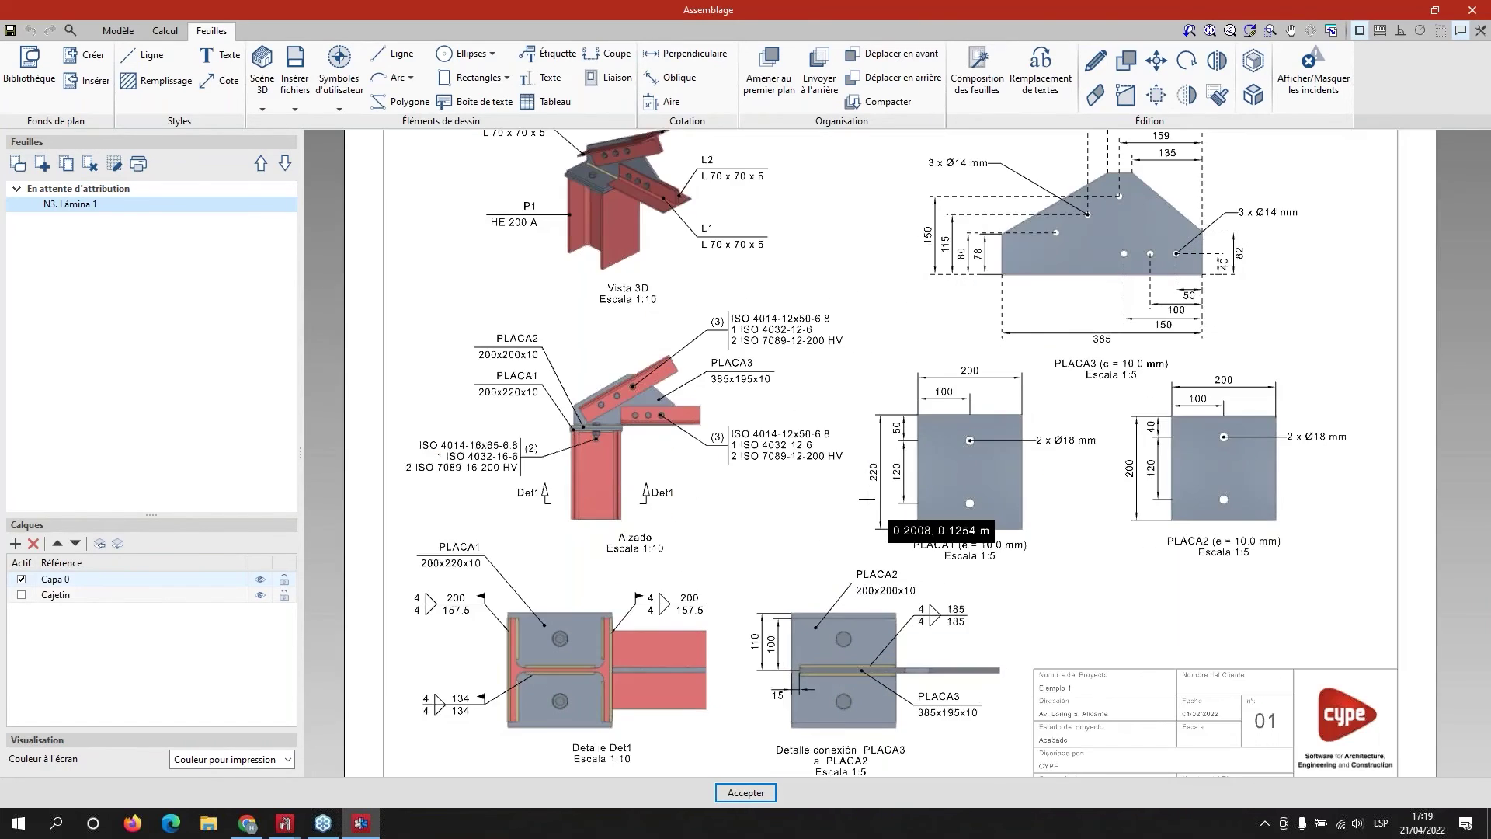
pyautogui.scroll(-2, 869, 500)
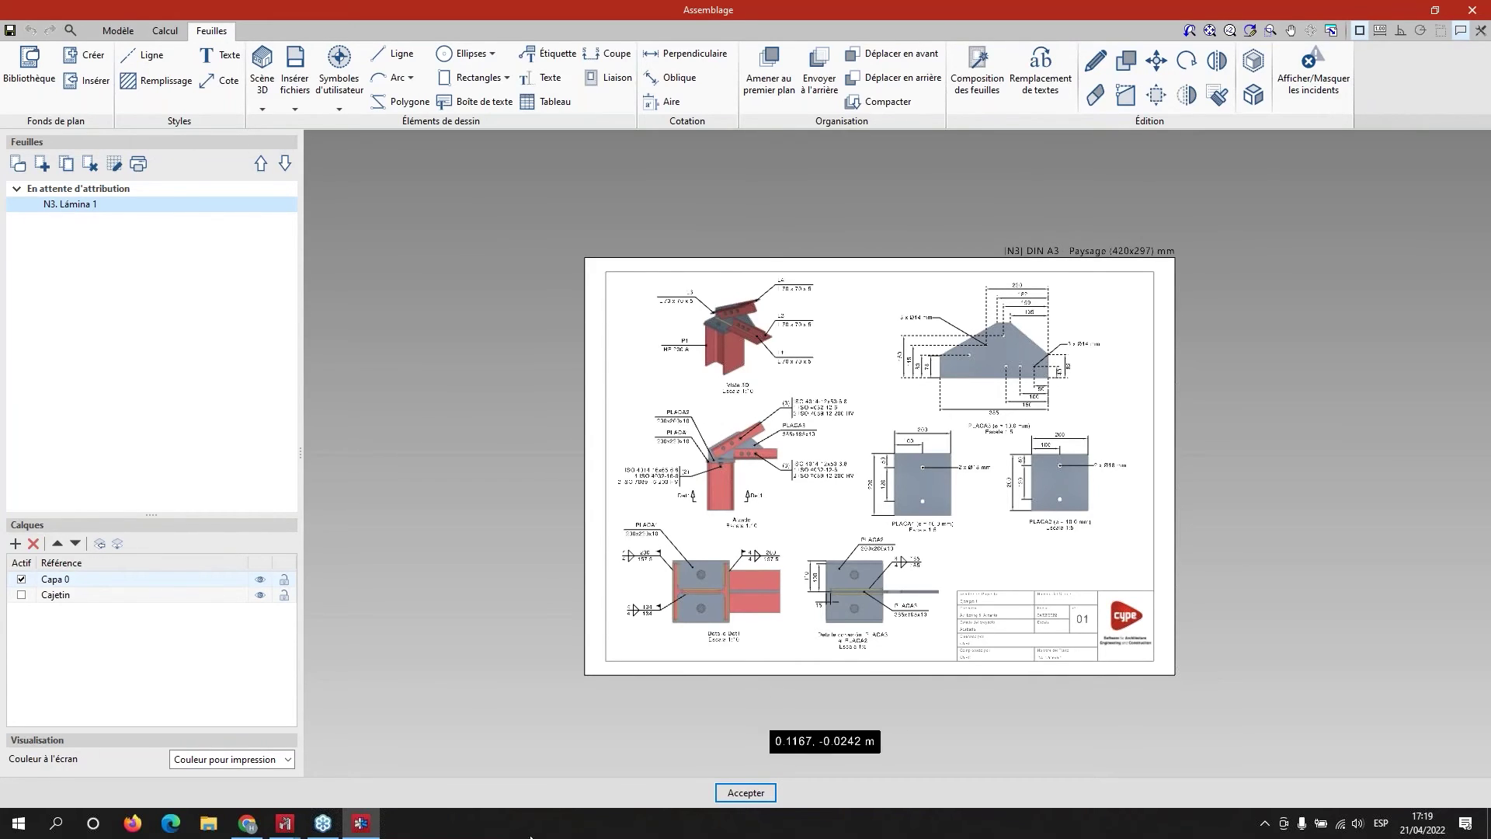
pyautogui.click(287, 827)
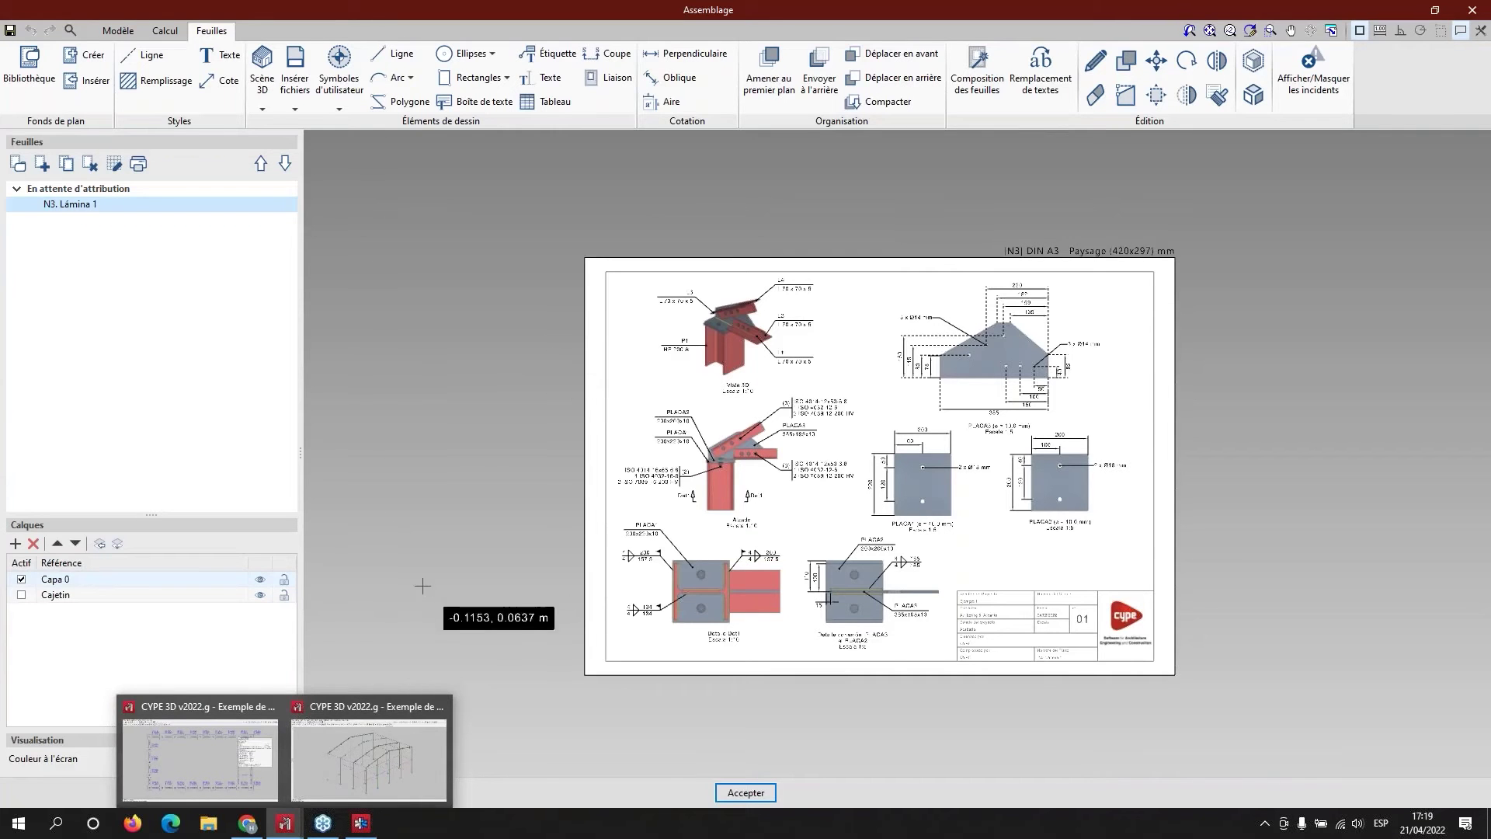
pyautogui.click(362, 819)
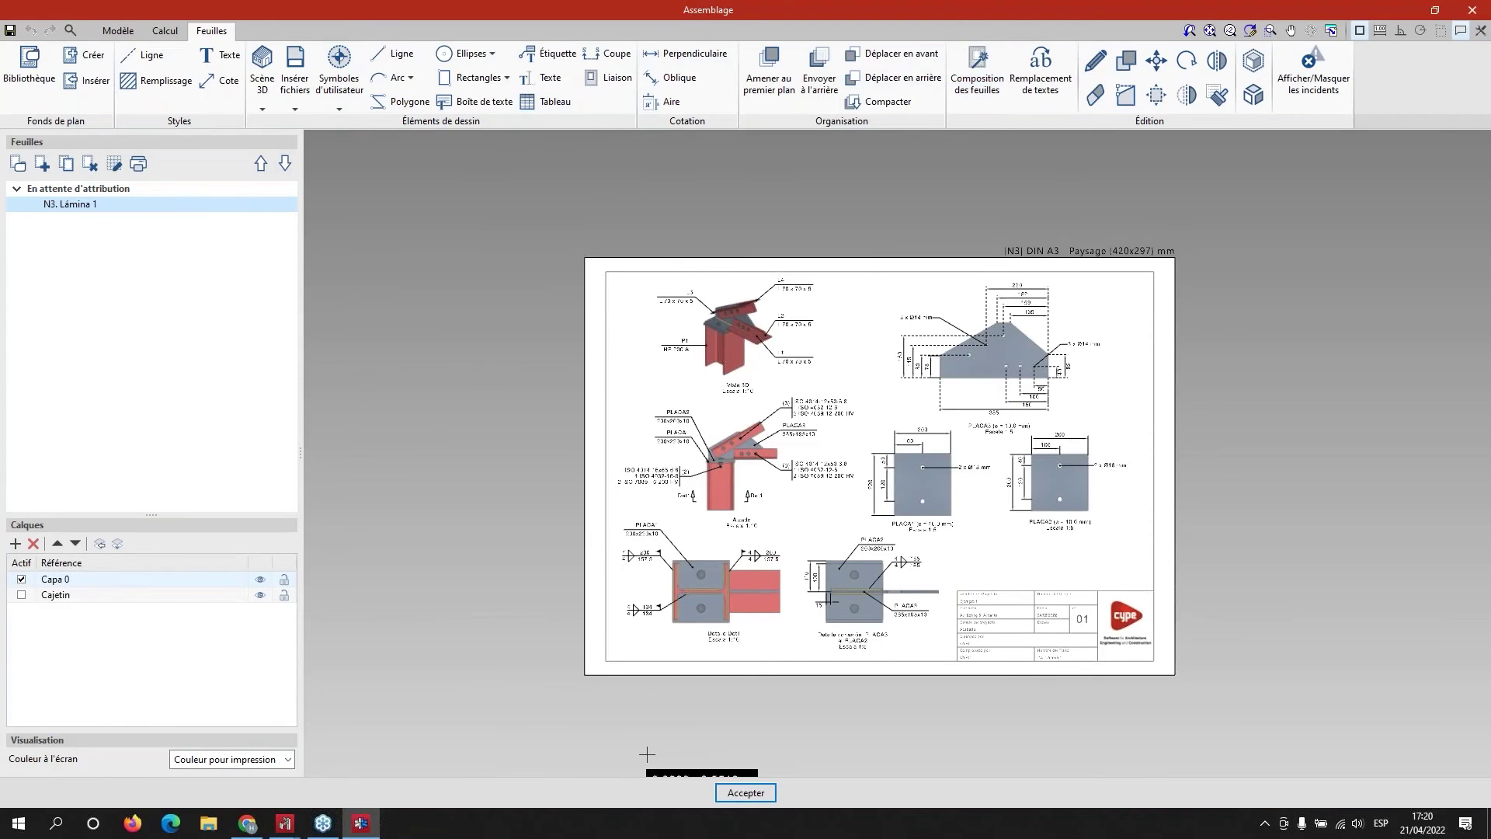
pyautogui.click(743, 792)
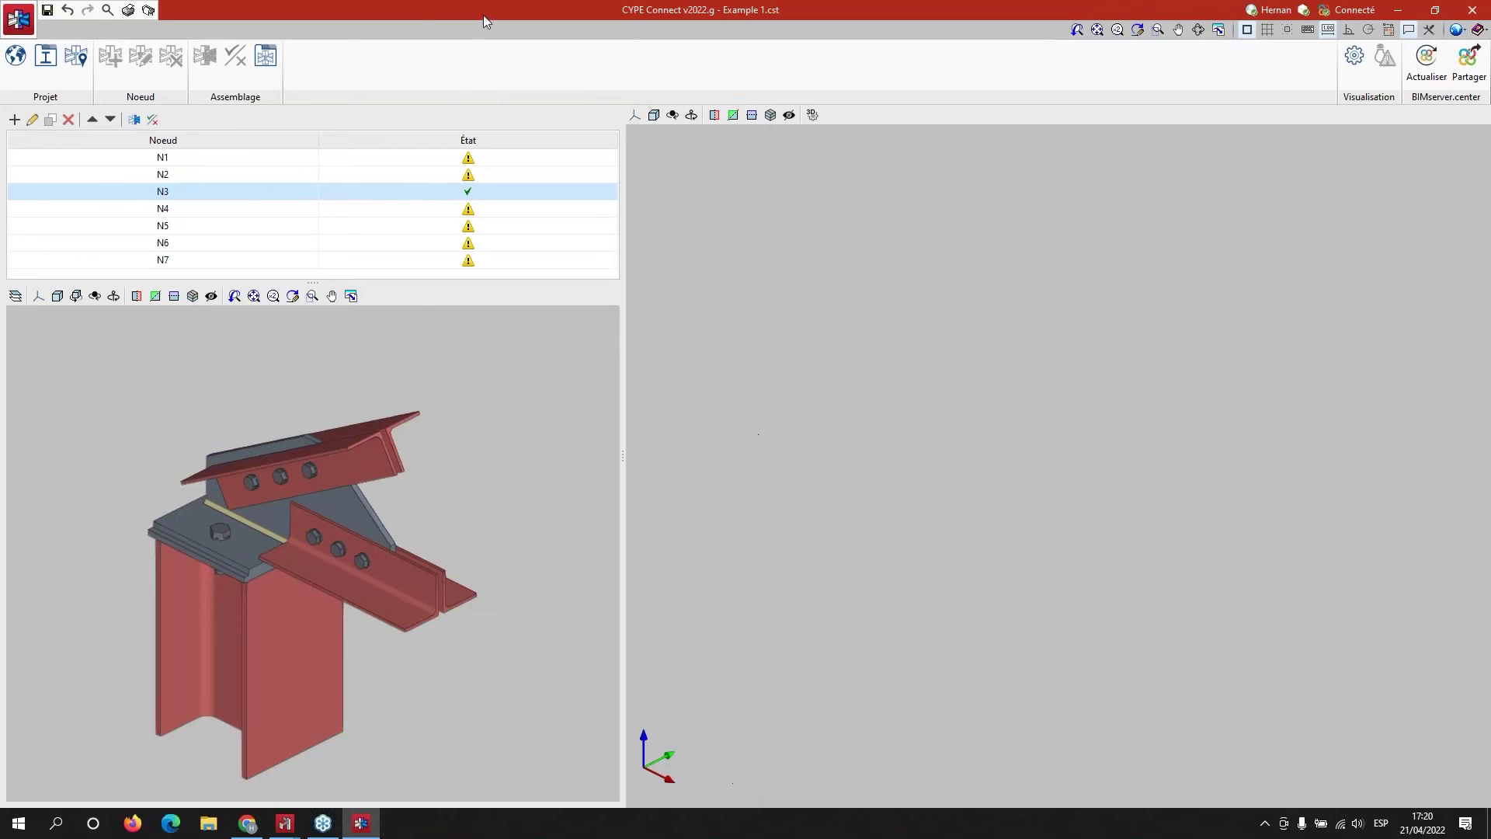
# - Create a new job with the file name Nouveau11, without saving the current job's data
pyautogui.click(19, 19)
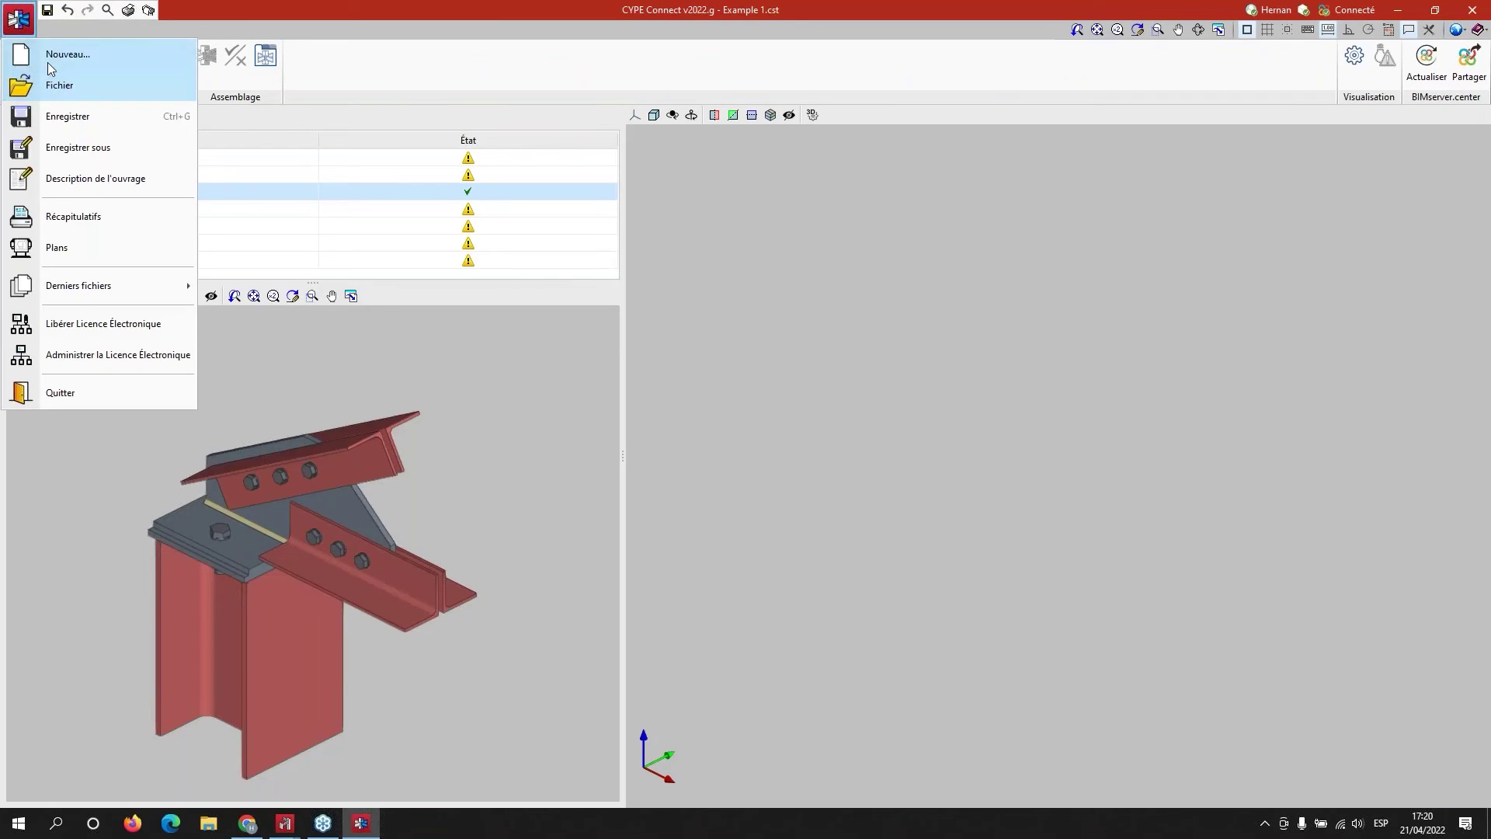
pyautogui.click(48, 59)
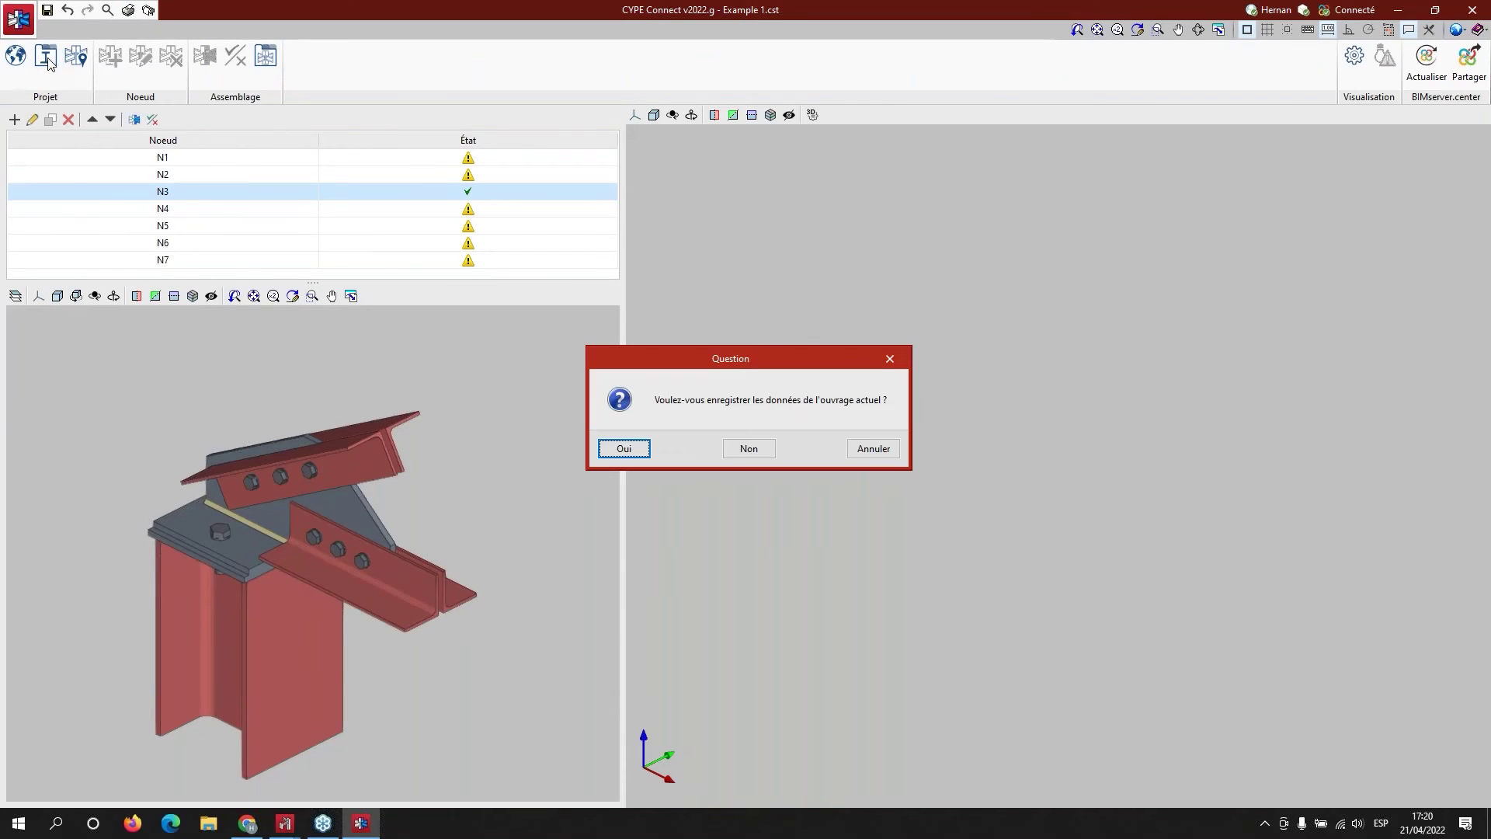
pyautogui.click(737, 457)
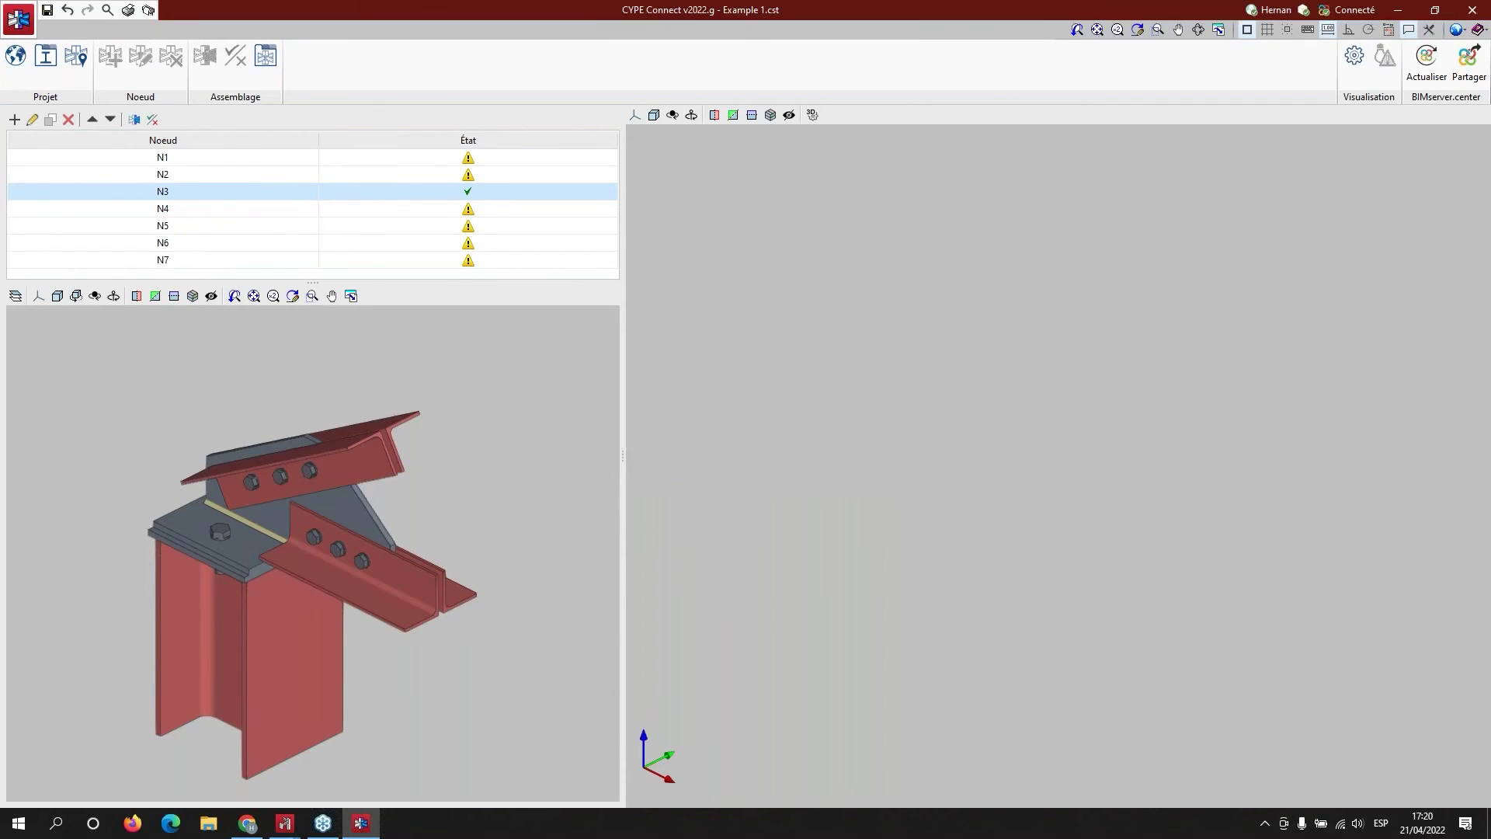
pyautogui.click(706, 394)
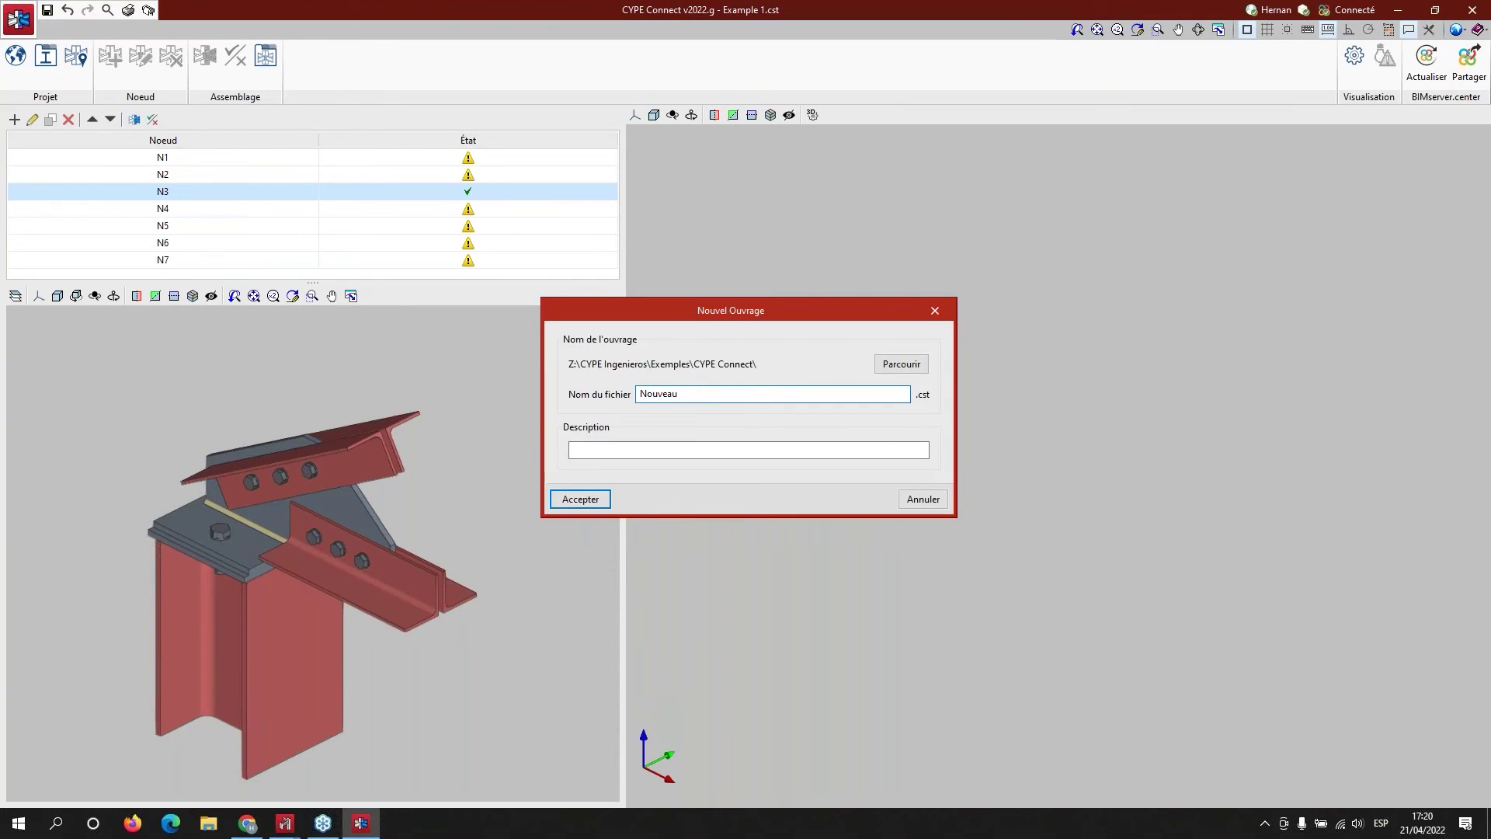
pyautogui.write('11')
pyautogui.click(581, 499)
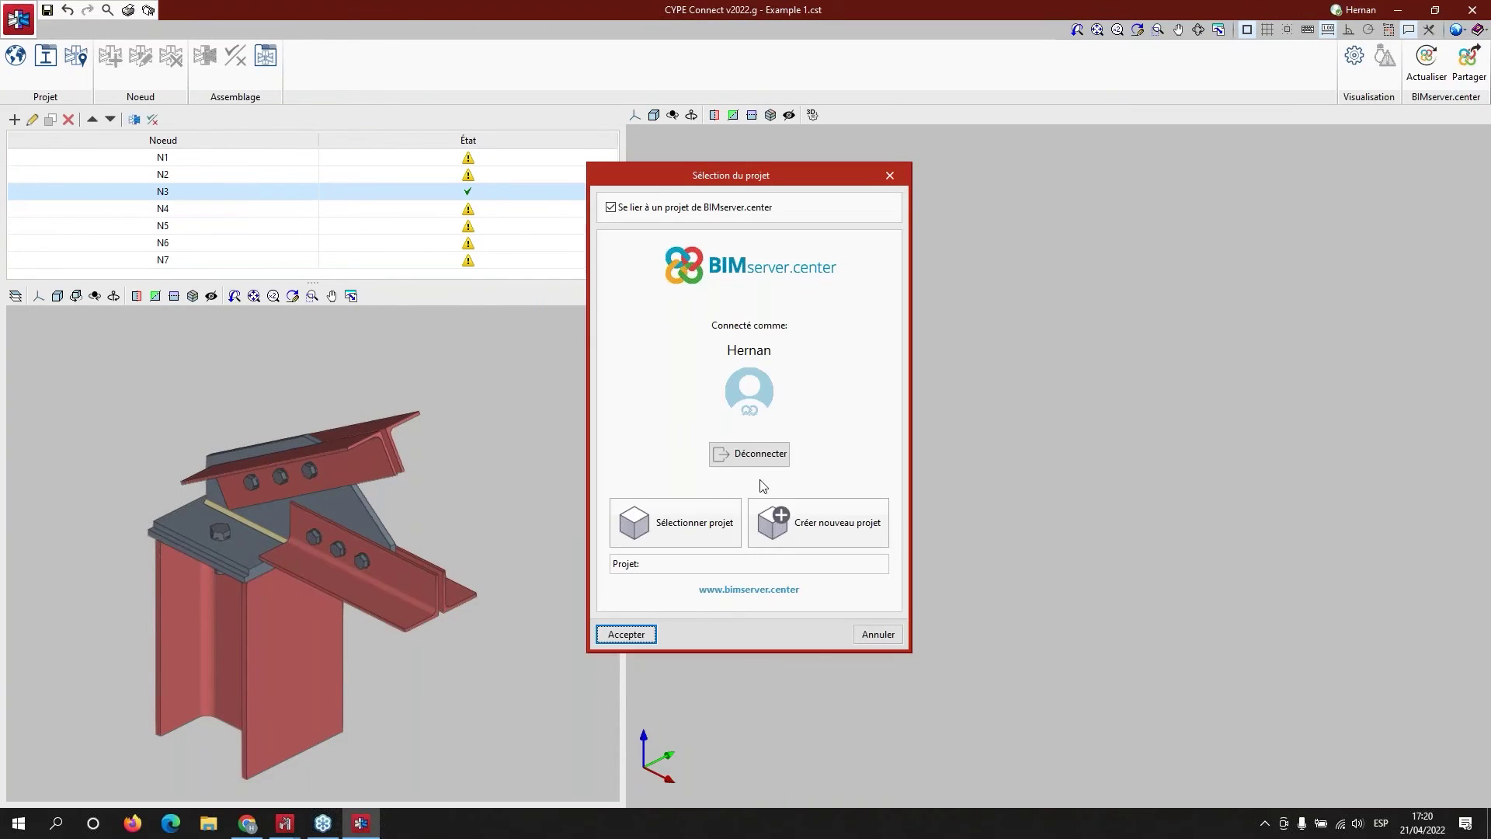
# - Link the job to BIMserver.center project 2104 and import its CYPE 3D structure with automatic node generation, accepting the proposed bar sections
pyautogui.click(702, 524)
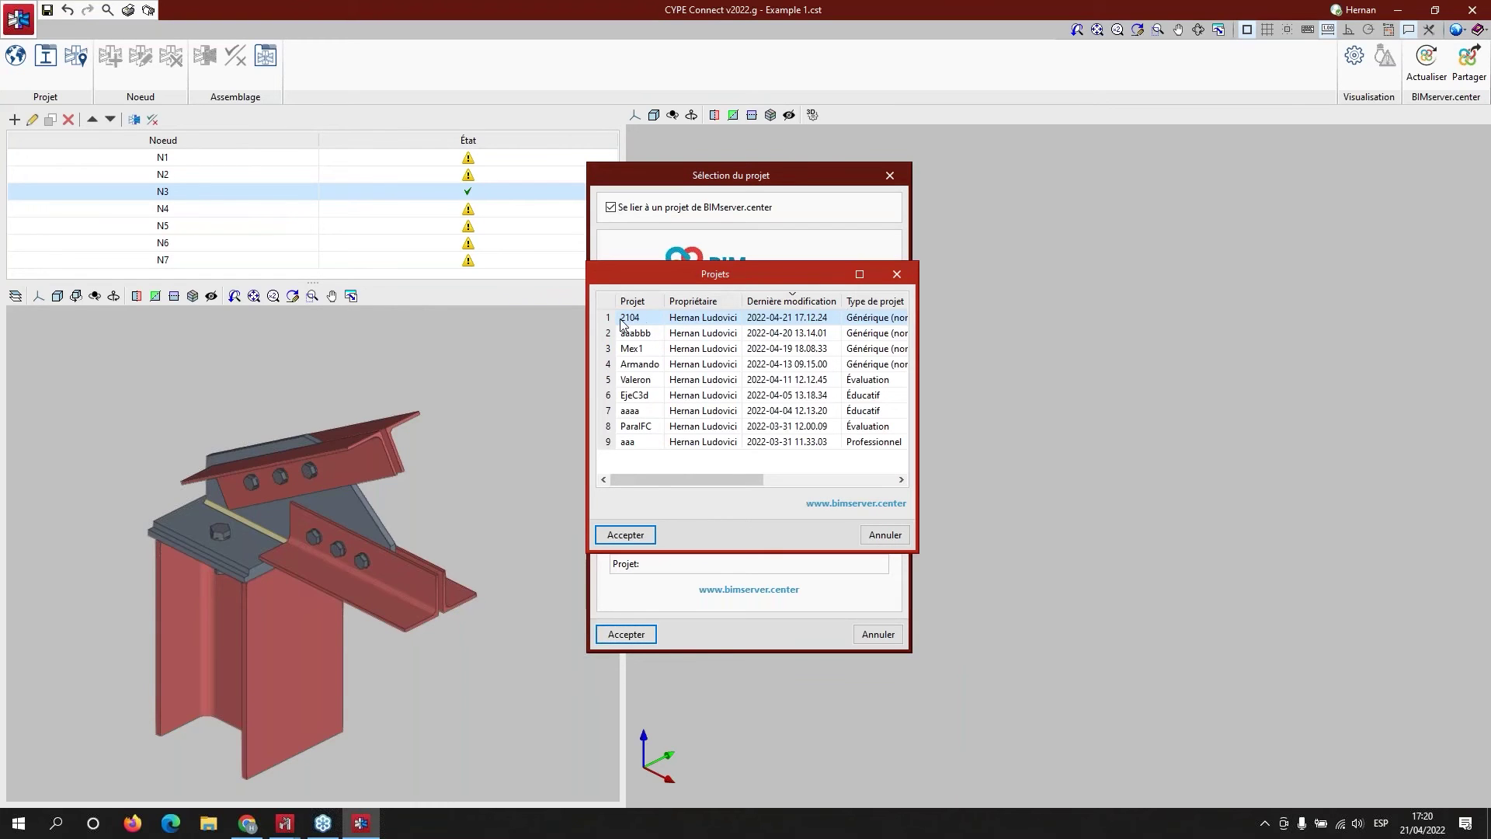
pyautogui.click(629, 535)
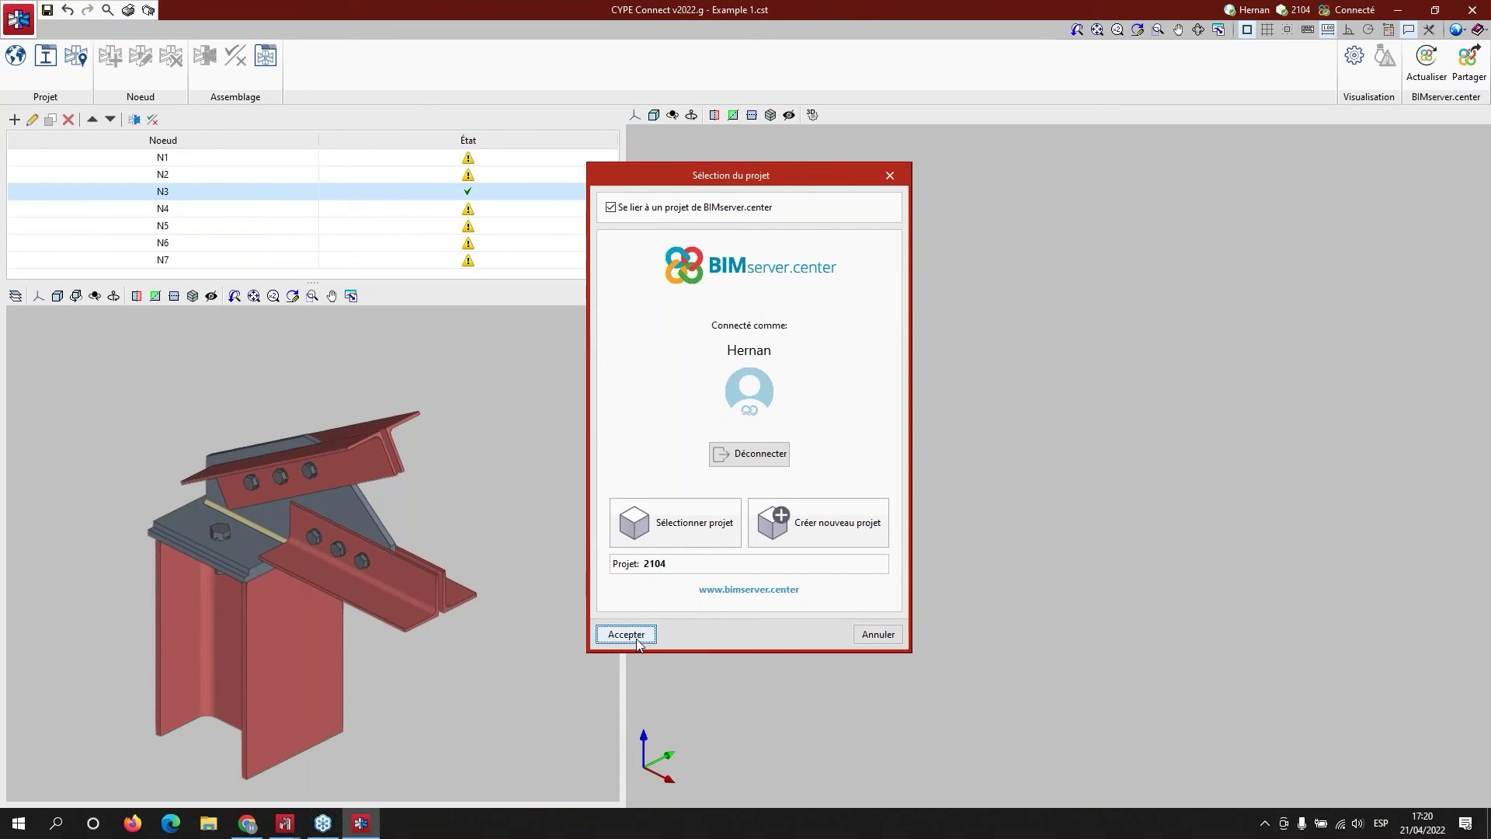
pyautogui.click(627, 635)
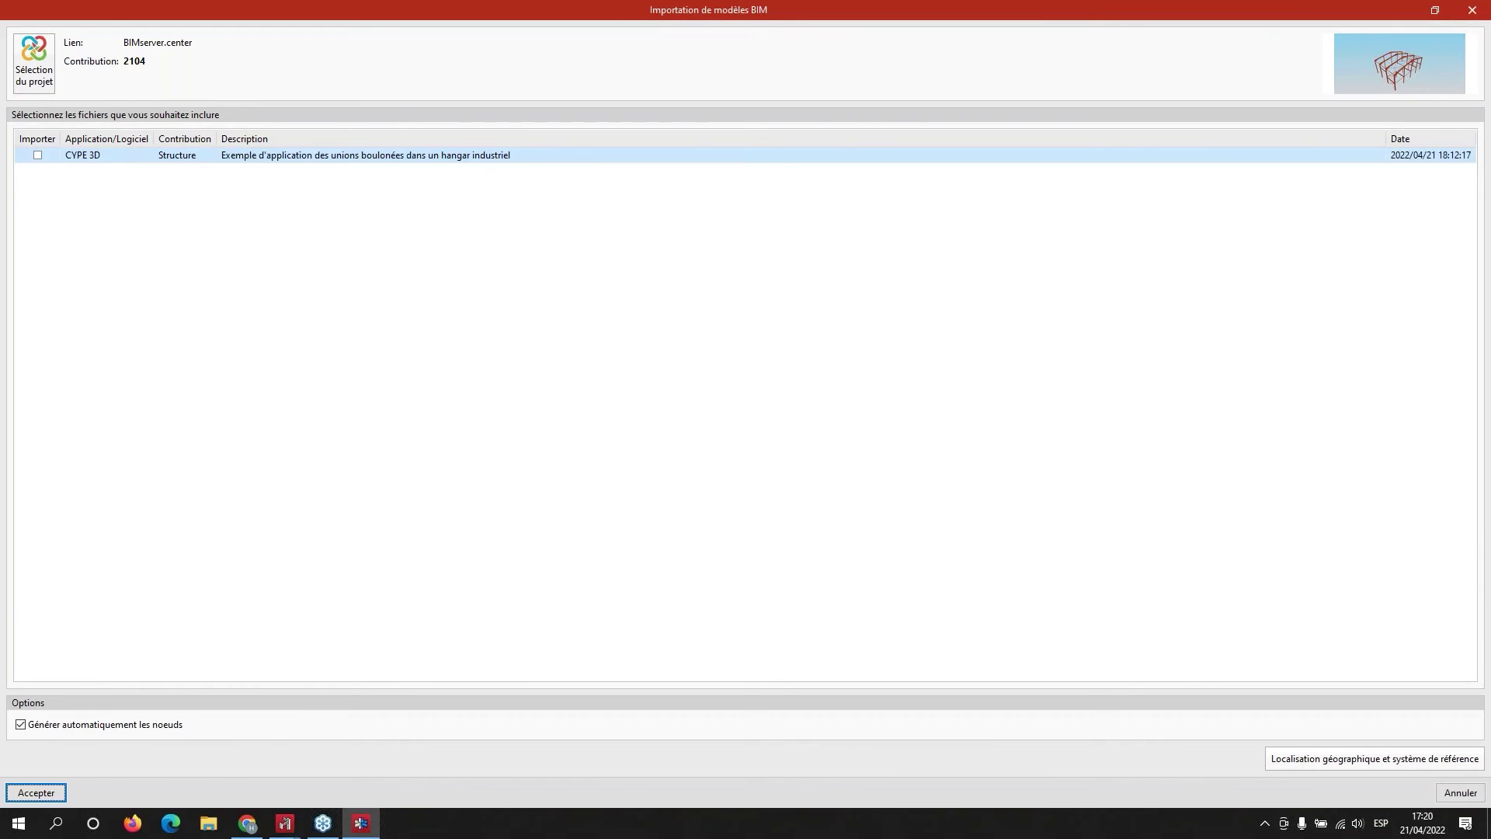
pyautogui.click(38, 155)
pyautogui.click(35, 792)
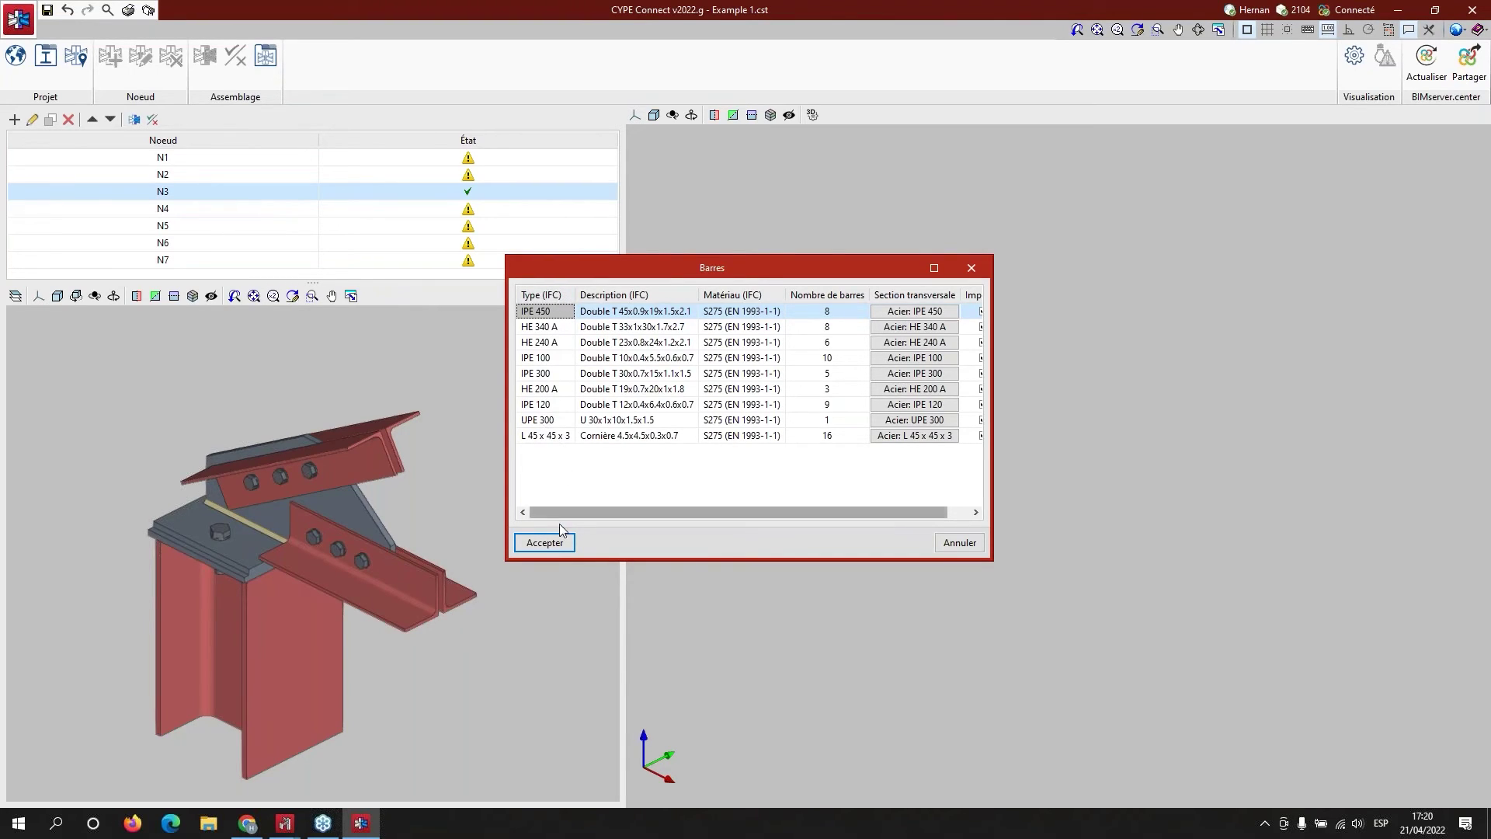
pyautogui.click(542, 544)
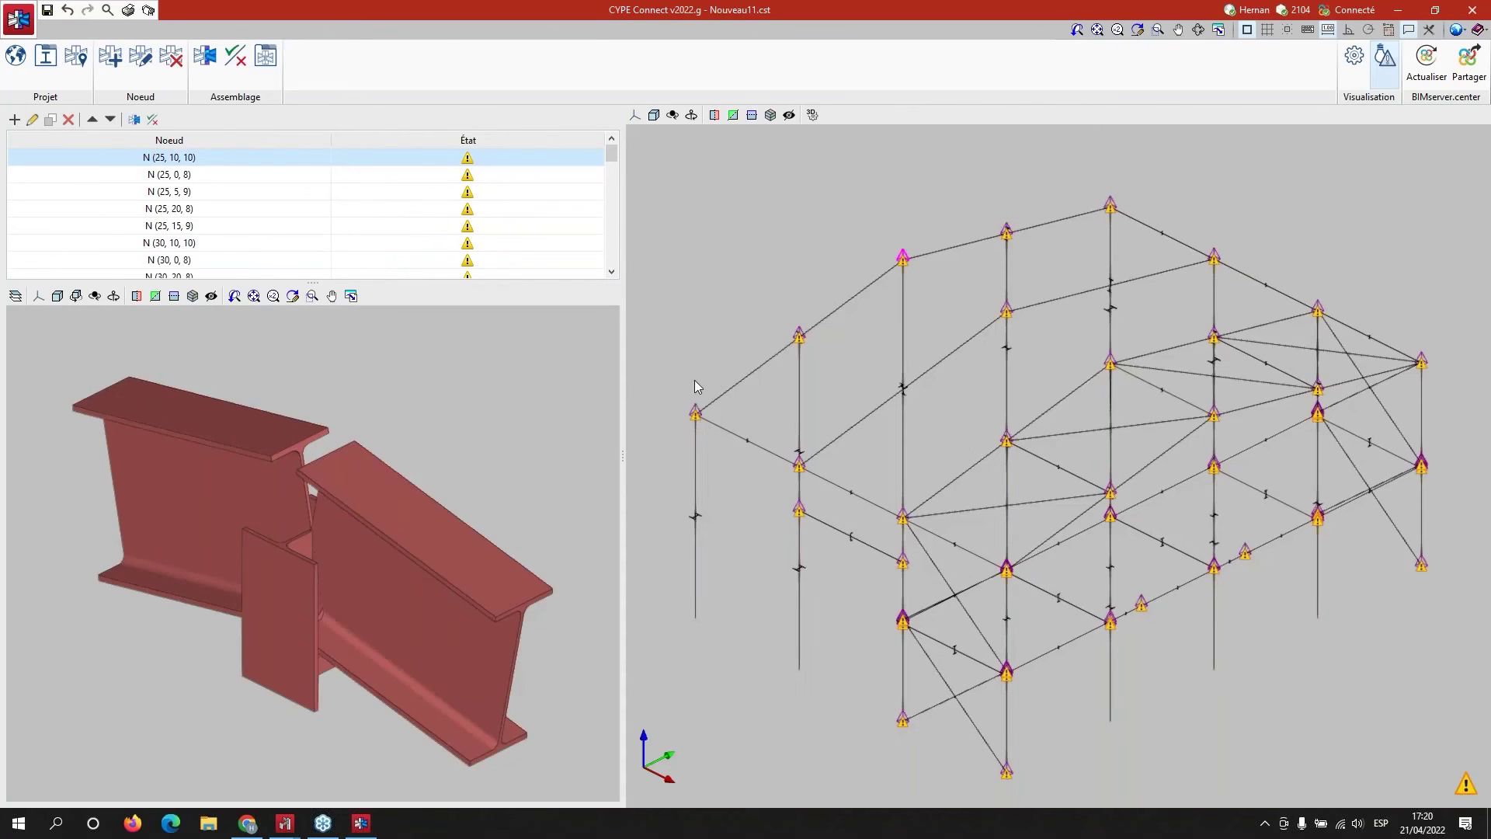
# - Look over the imported nodes and make the Structure file visible in the 3D model through the display options
pyautogui.scroll(-3, 1004, 513)
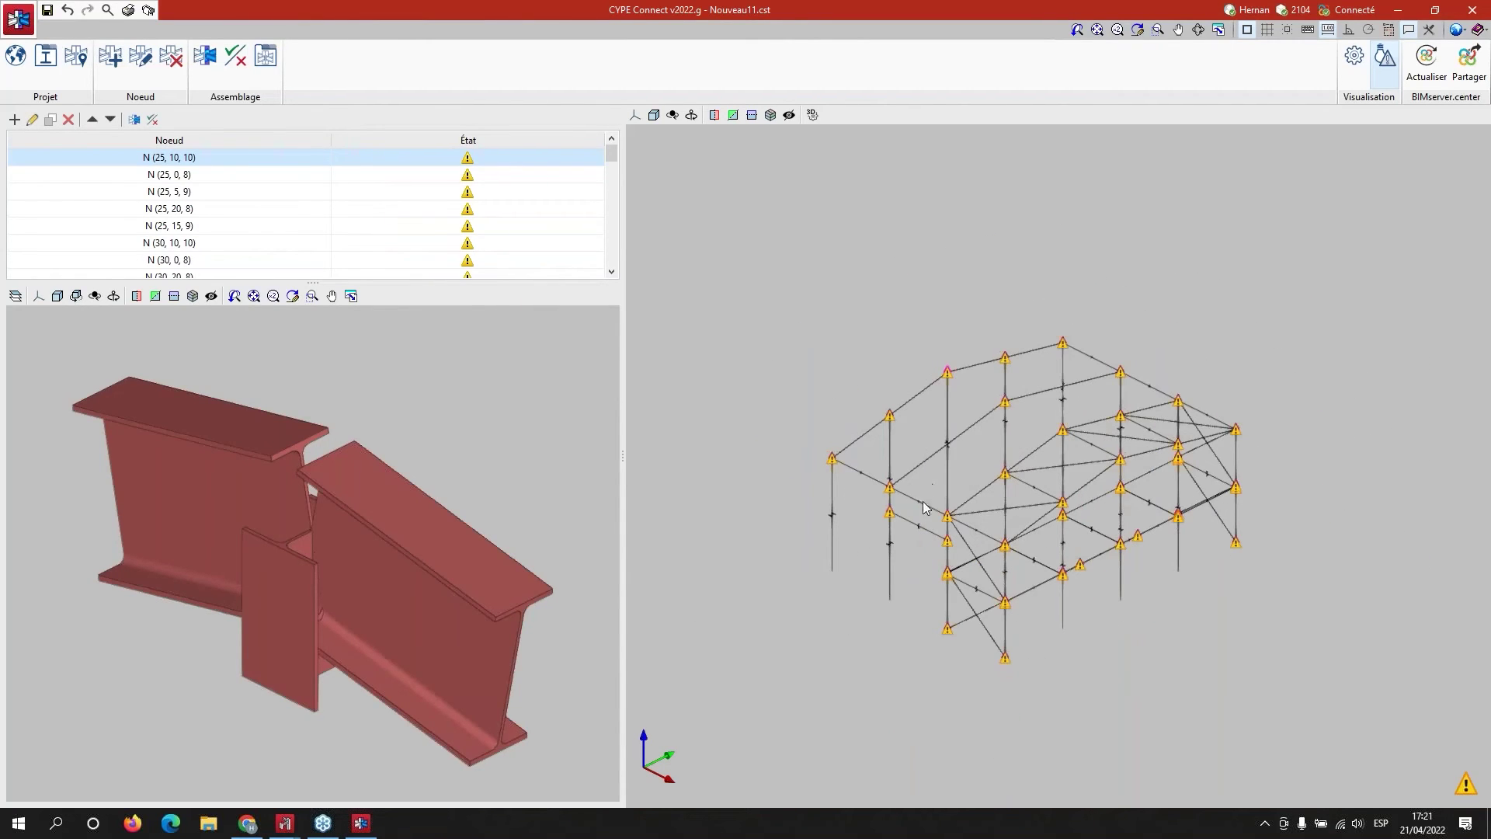
pyautogui.scroll(-8, 168, 206)
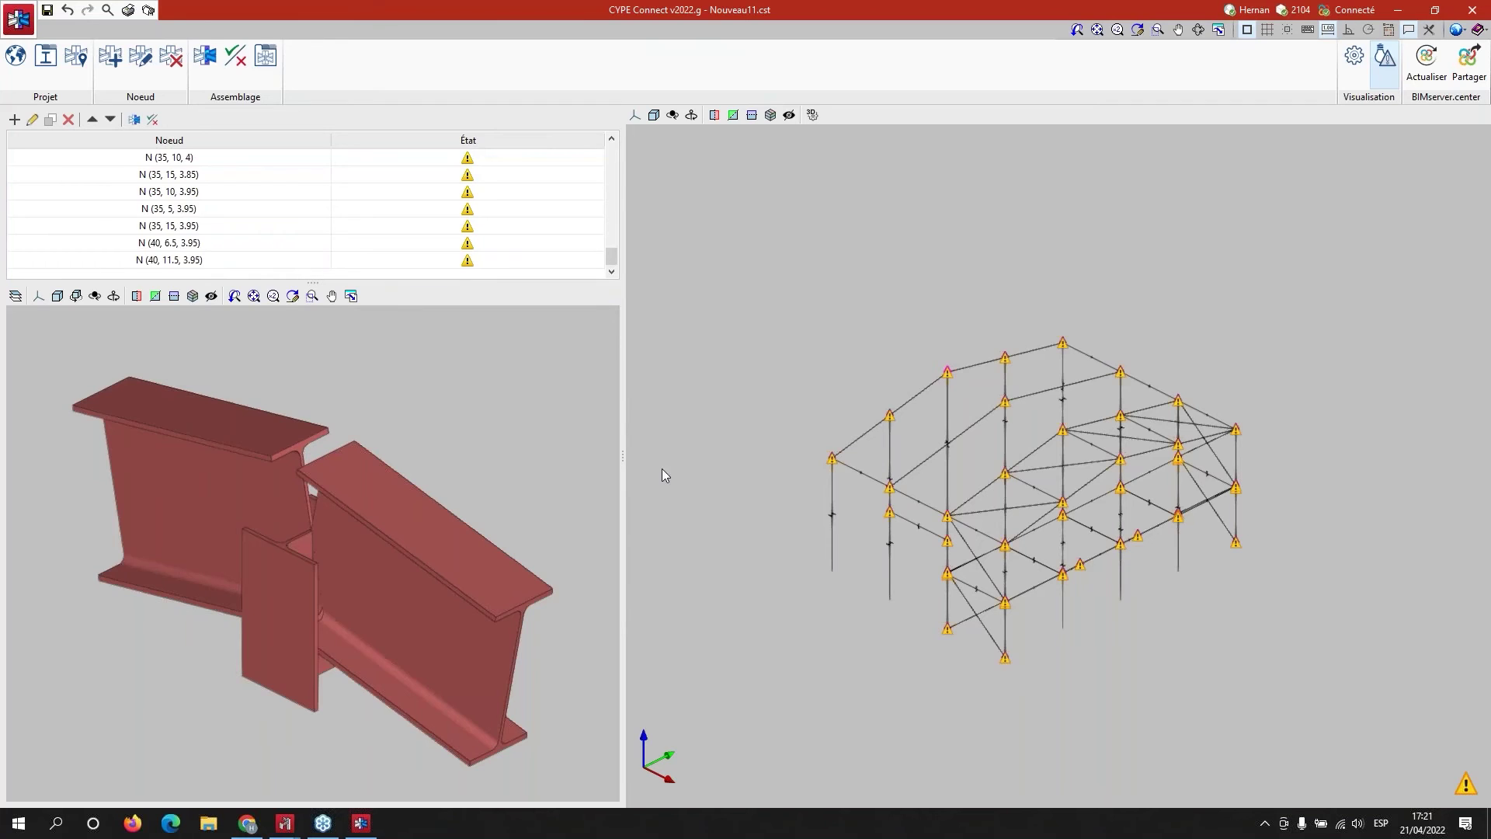
pyautogui.scroll(5, 921, 412)
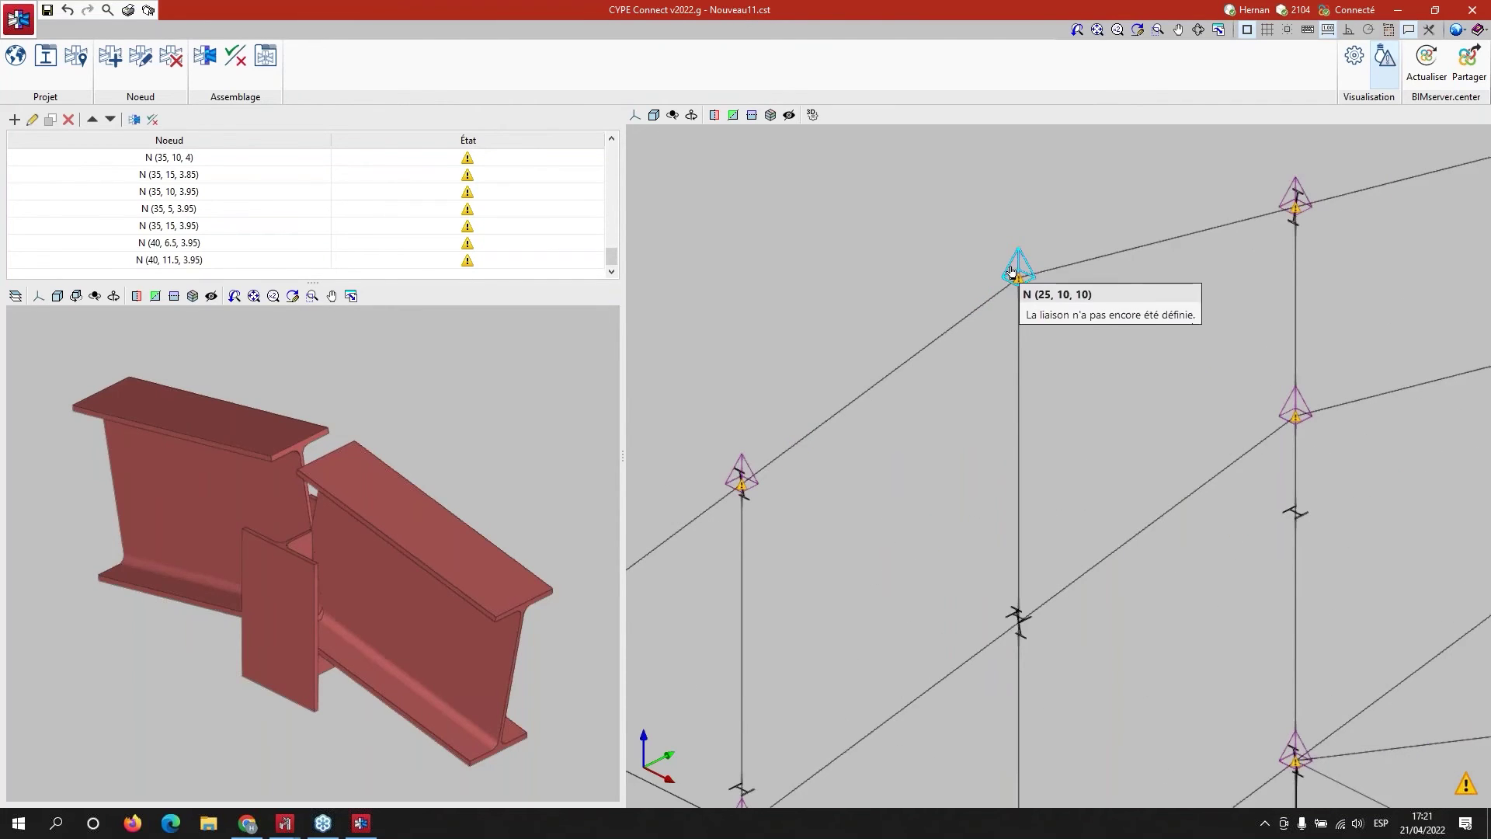
pyautogui.scroll(-3, 1224, 288)
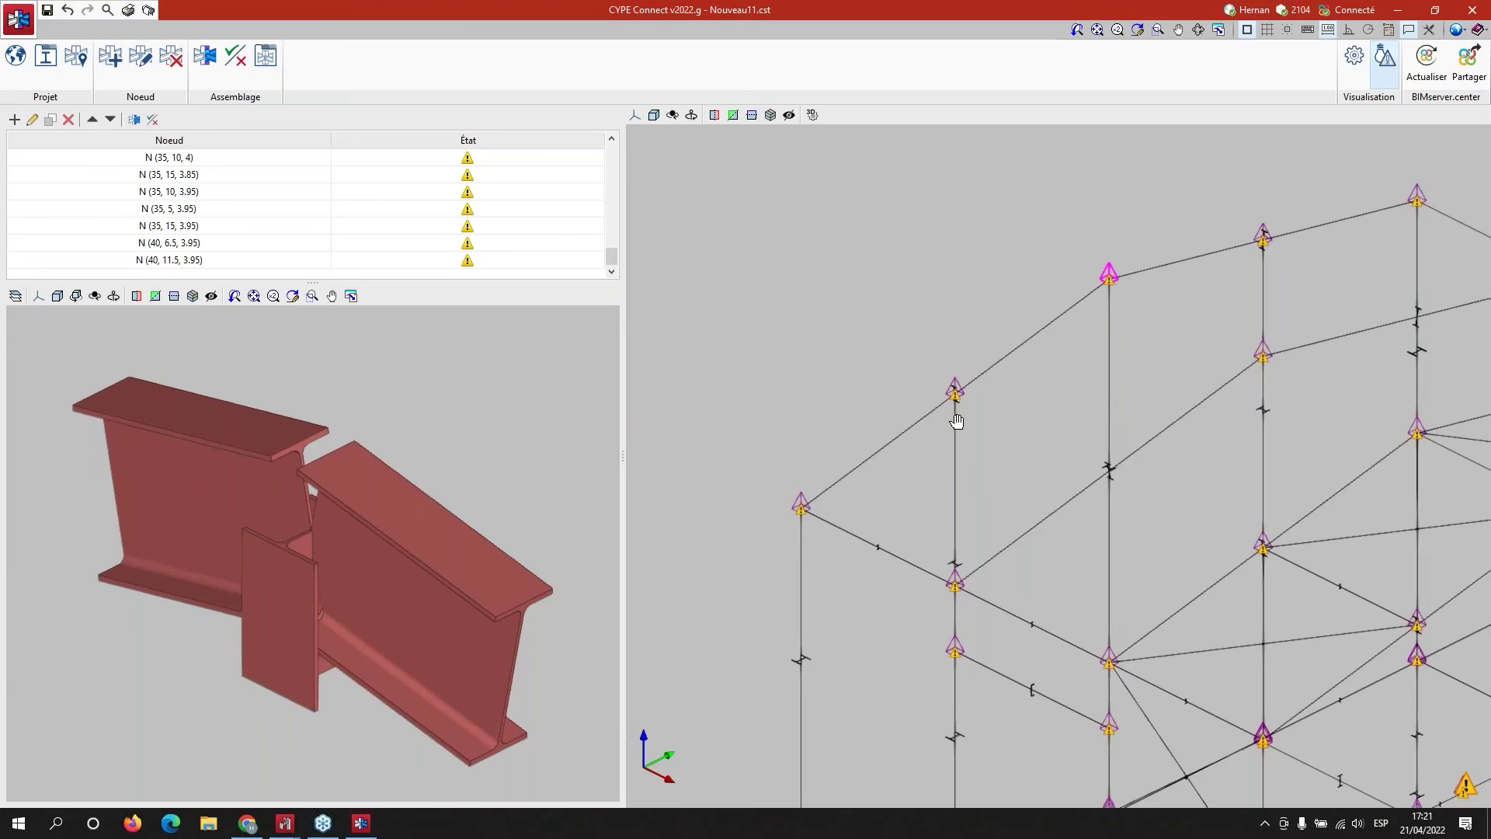
pyautogui.moveTo(956, 416); pyautogui.dragTo(937, 397, button='middle')
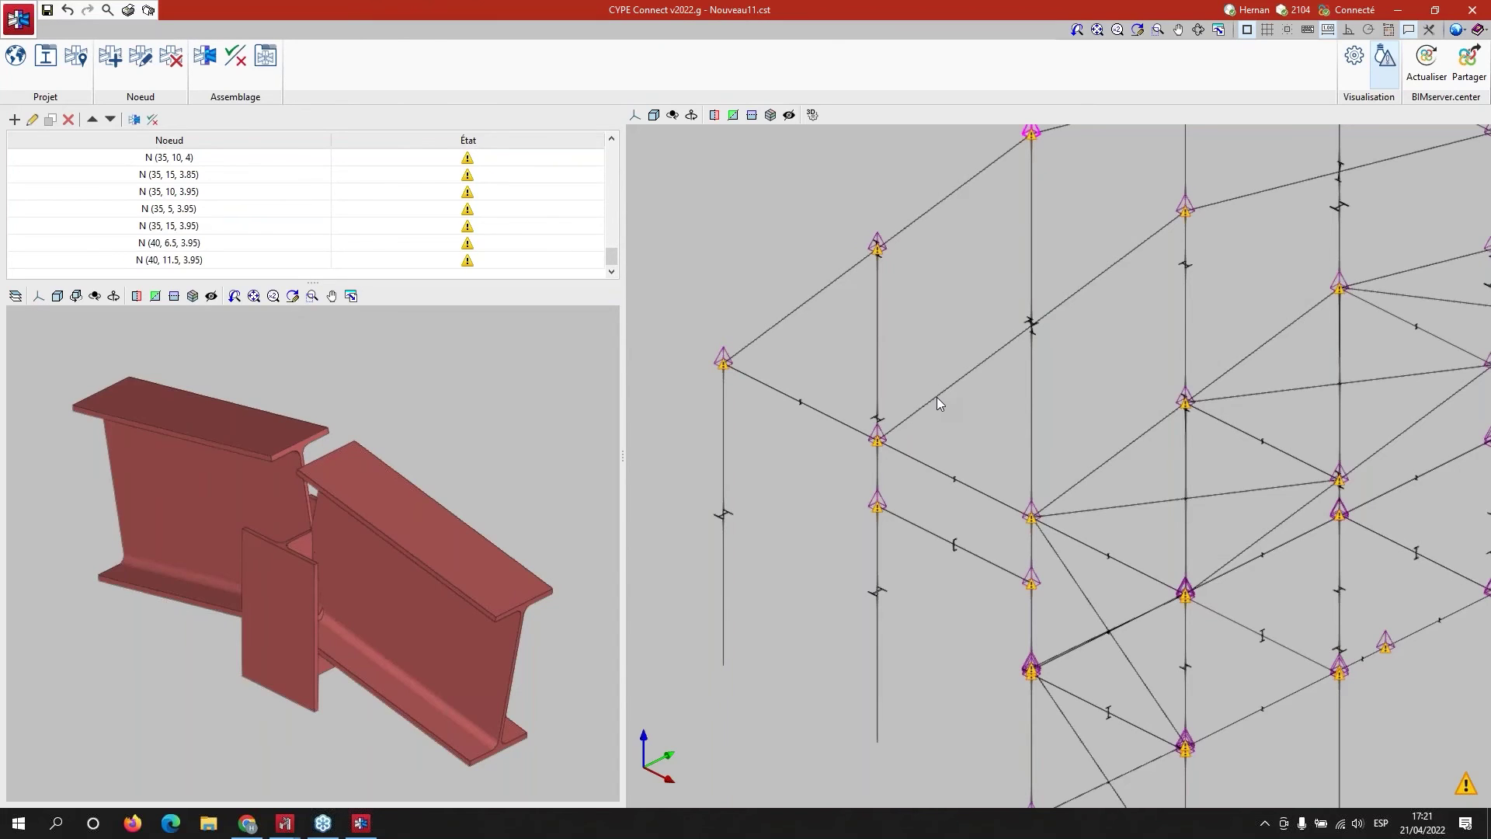
pyautogui.scroll(6, 909, 530)
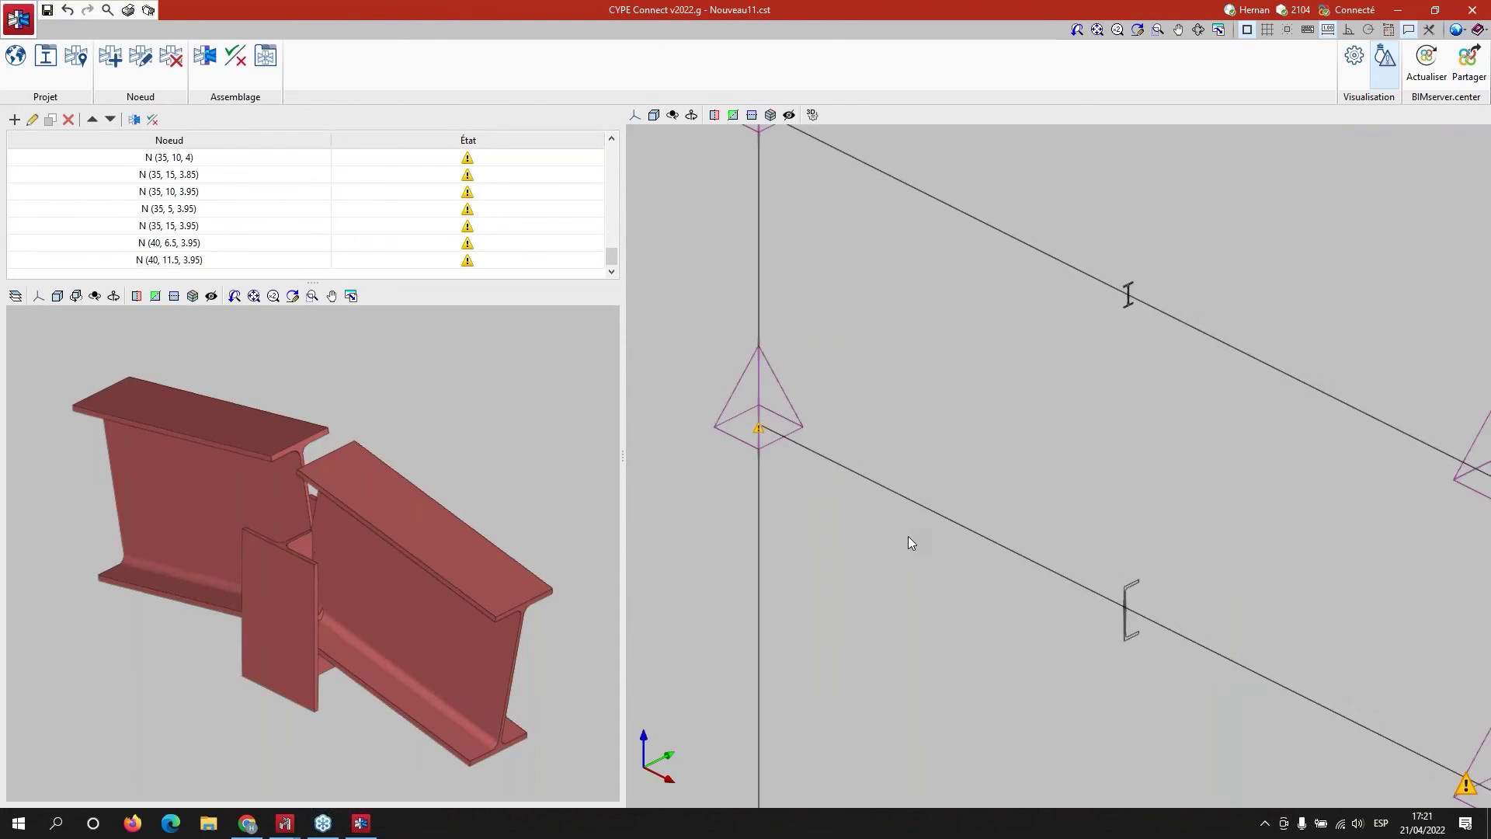
pyautogui.click(1355, 59)
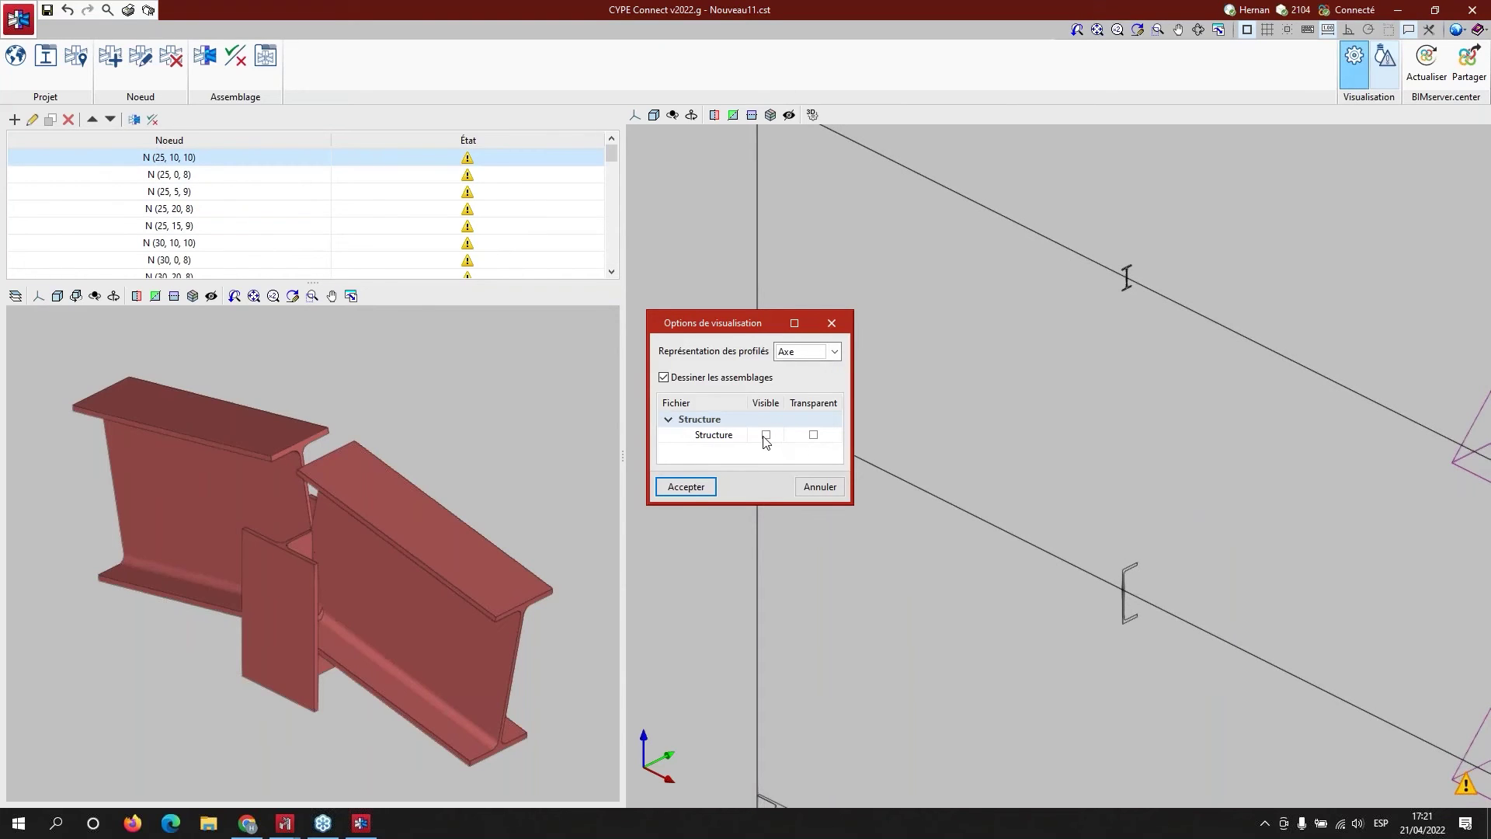
pyautogui.click(766, 435)
pyautogui.click(685, 486)
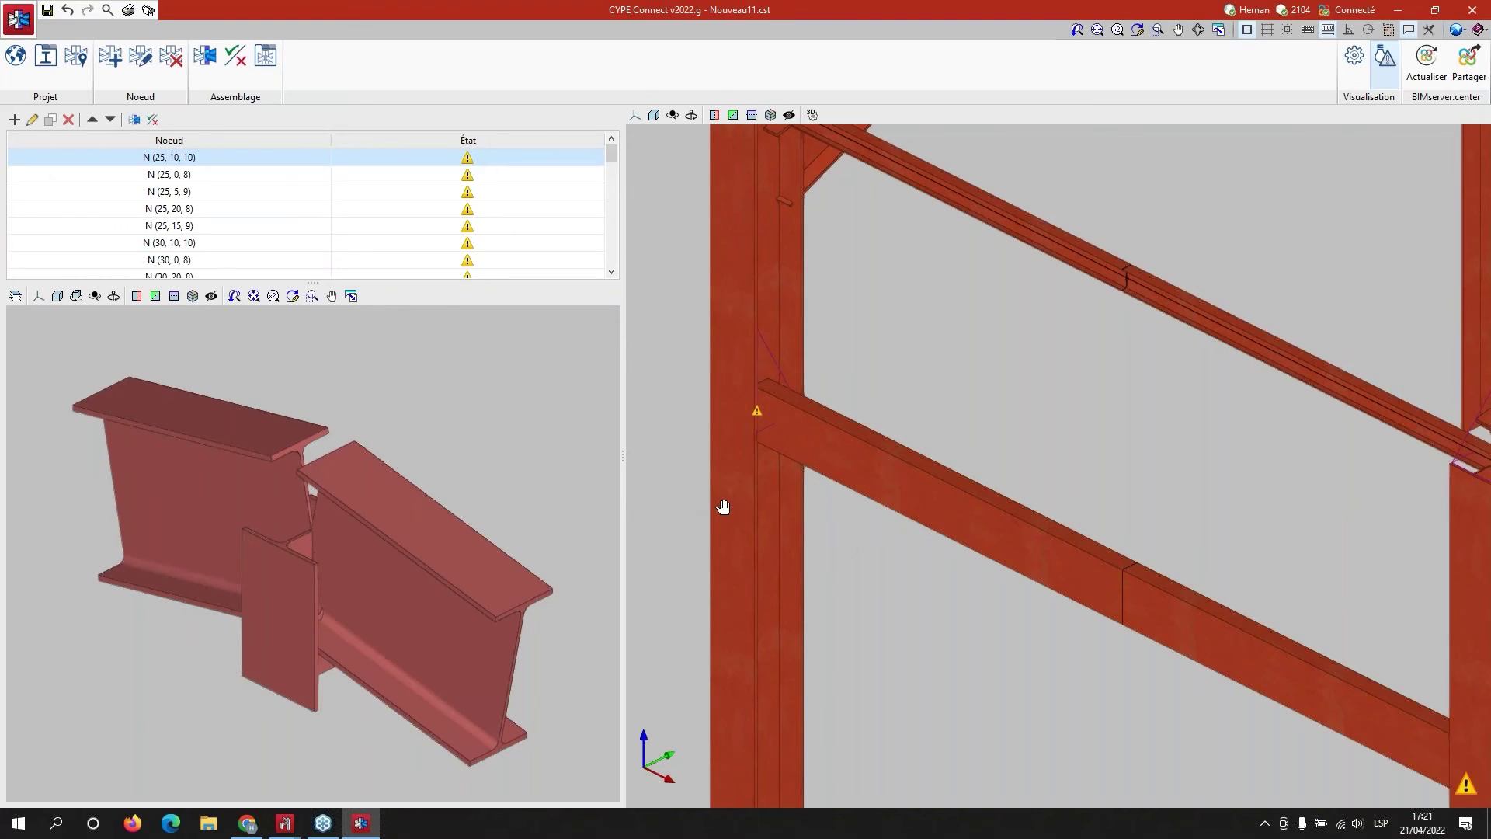
# - Select node N (30, 0, 6.25), where the channel beam meets the column, and open its connection for editing
pyautogui.moveTo(723, 507); pyautogui.dragTo(778, 499, button='middle')
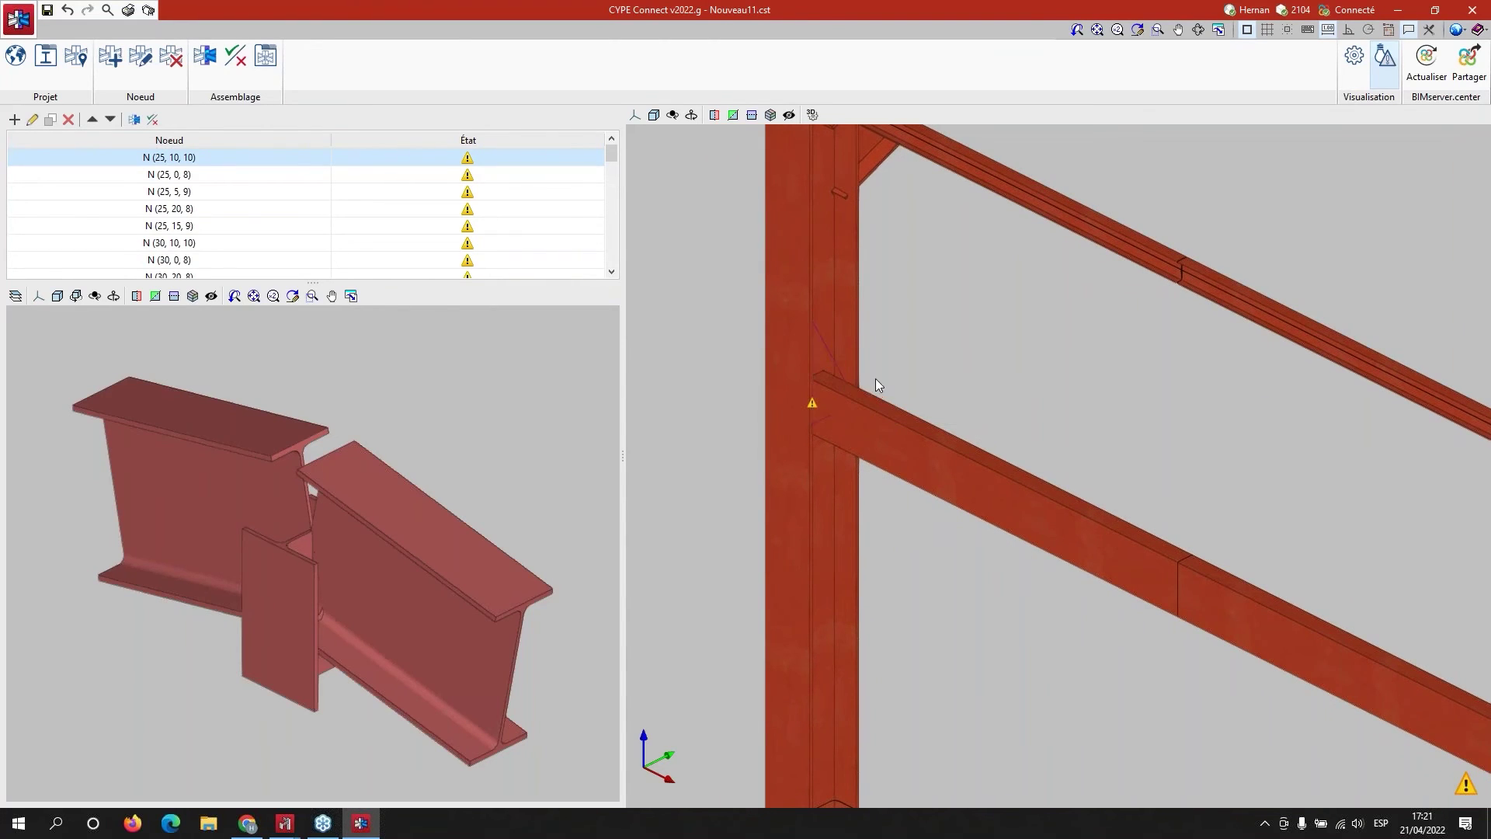
pyautogui.keyDown('shift'); pyautogui.moveTo(872, 466); pyautogui.dragTo(949, 361, button='middle'); pyautogui.keyUp('shift')
pyautogui.scroll(3, 960, 342)
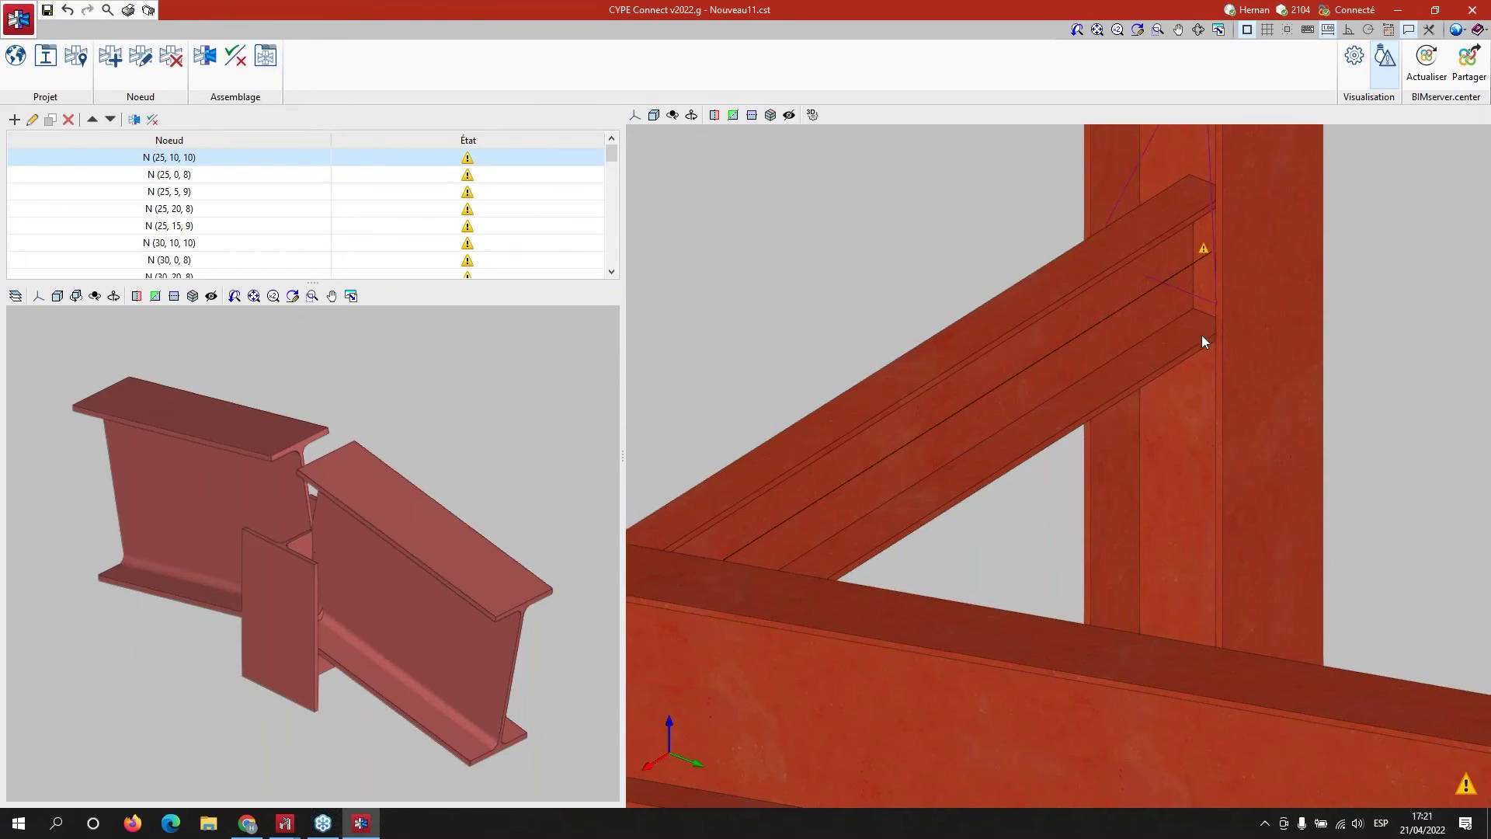
pyautogui.scroll(-3, 1165, 337)
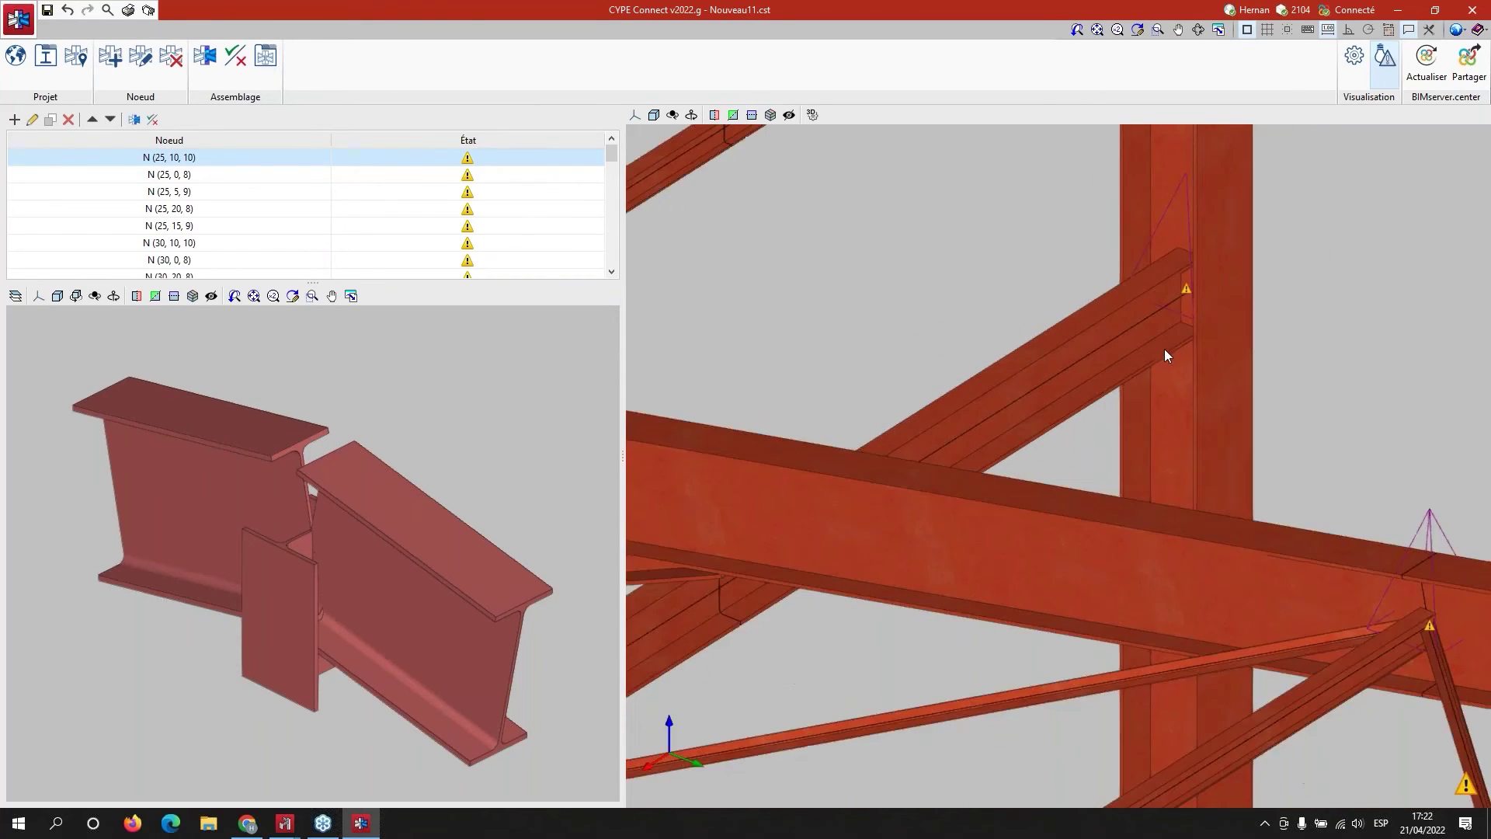
pyautogui.scroll(1, 1118, 426)
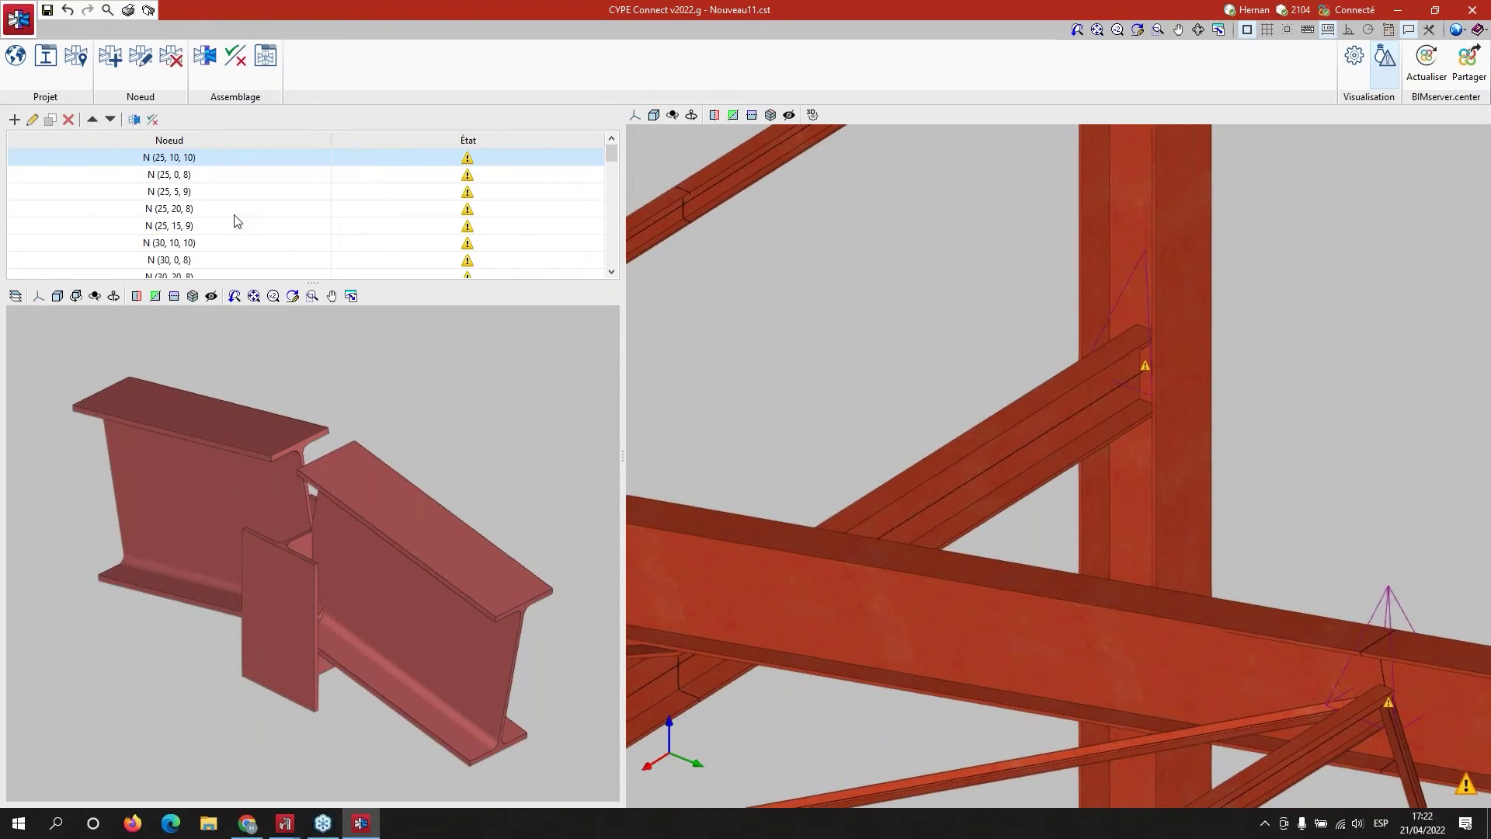
pyautogui.click(1140, 316)
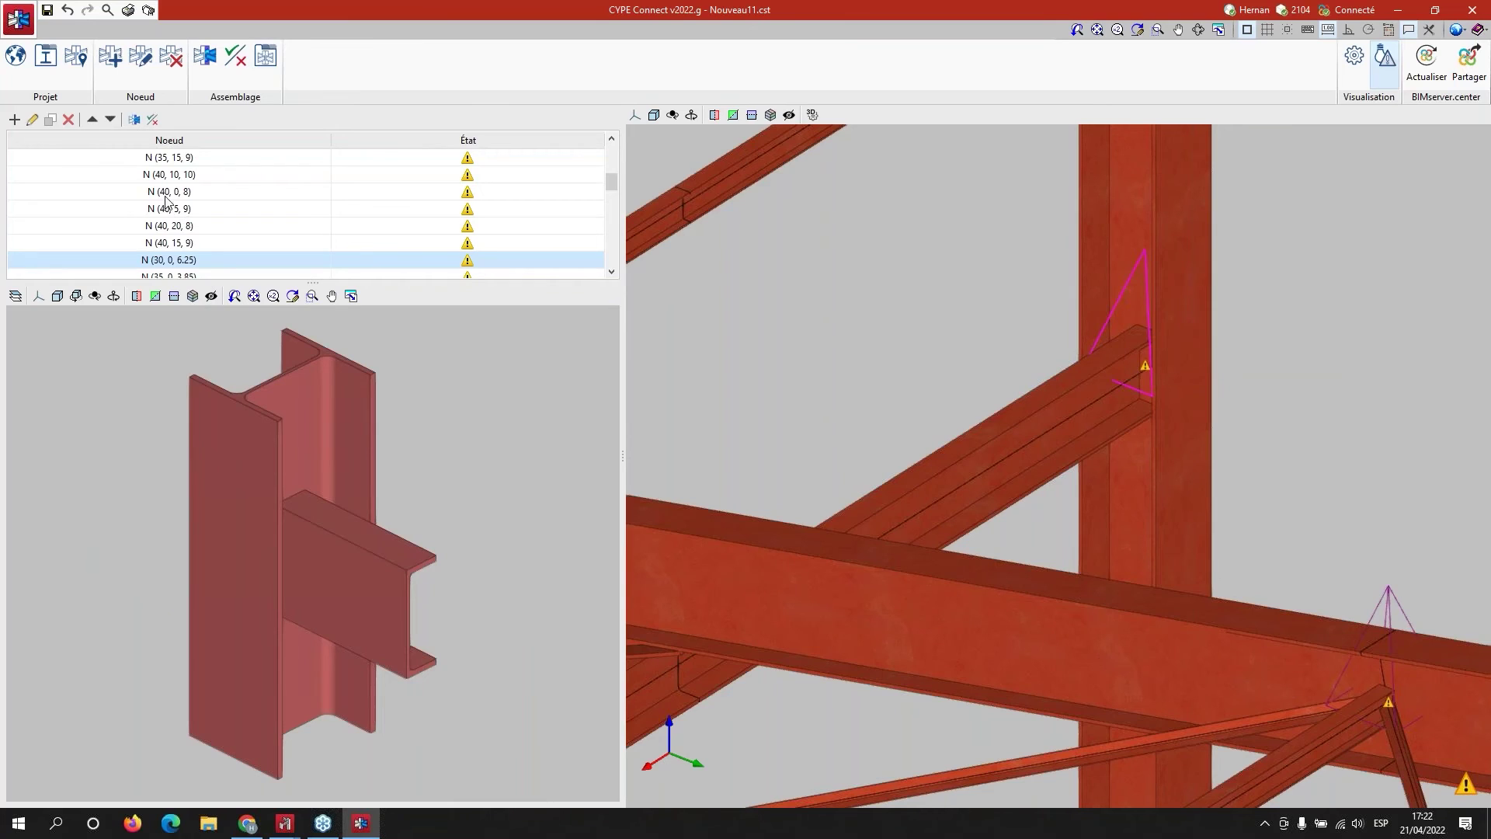
pyautogui.click(134, 123)
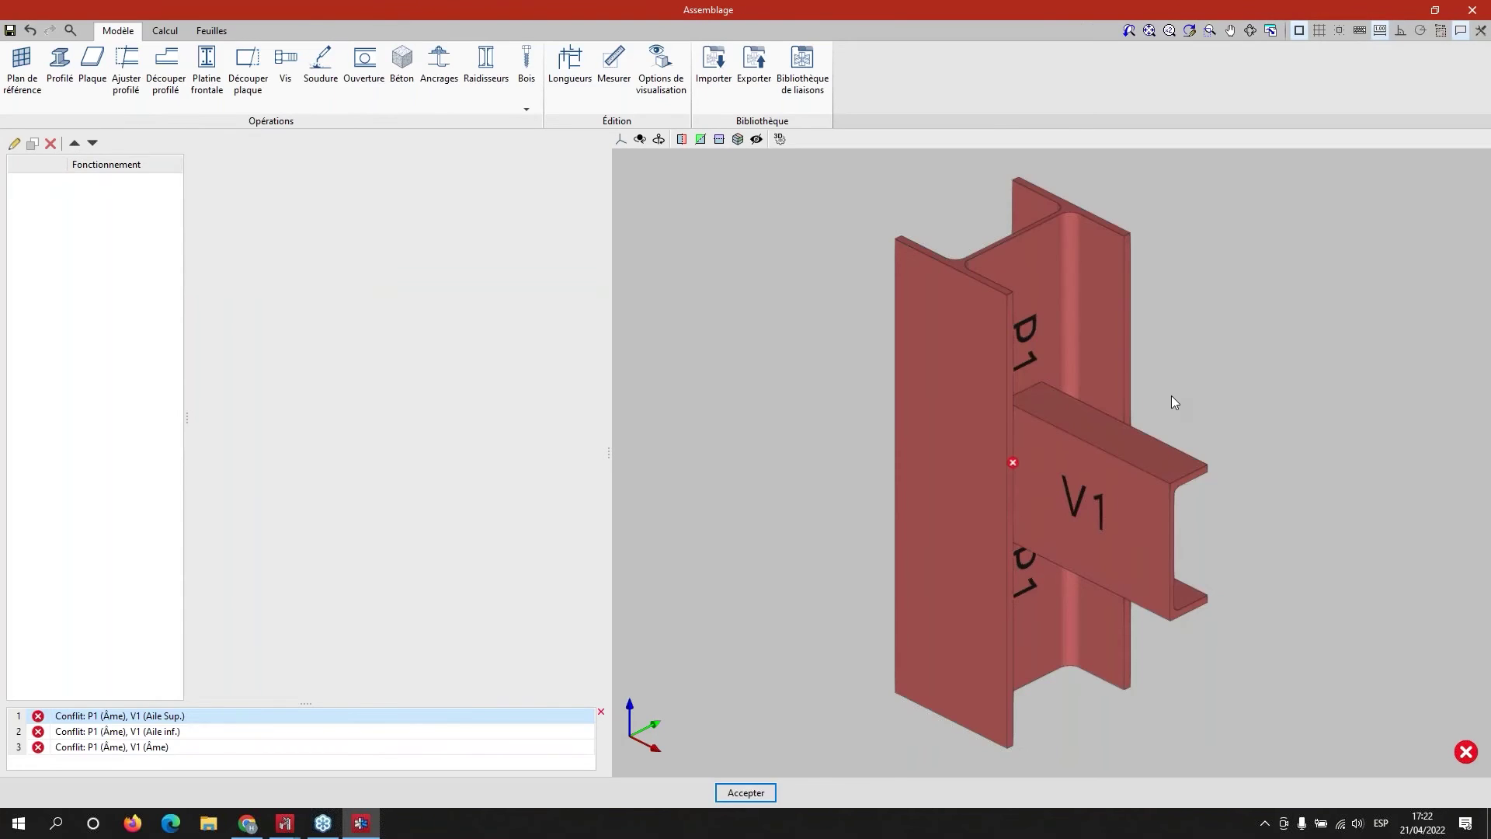
# - Add a profile adjustment that fits channel V1 to the nearest face of column profile P1
pyautogui.moveTo(1209, 492); pyautogui.dragTo(1086, 492, button='middle')
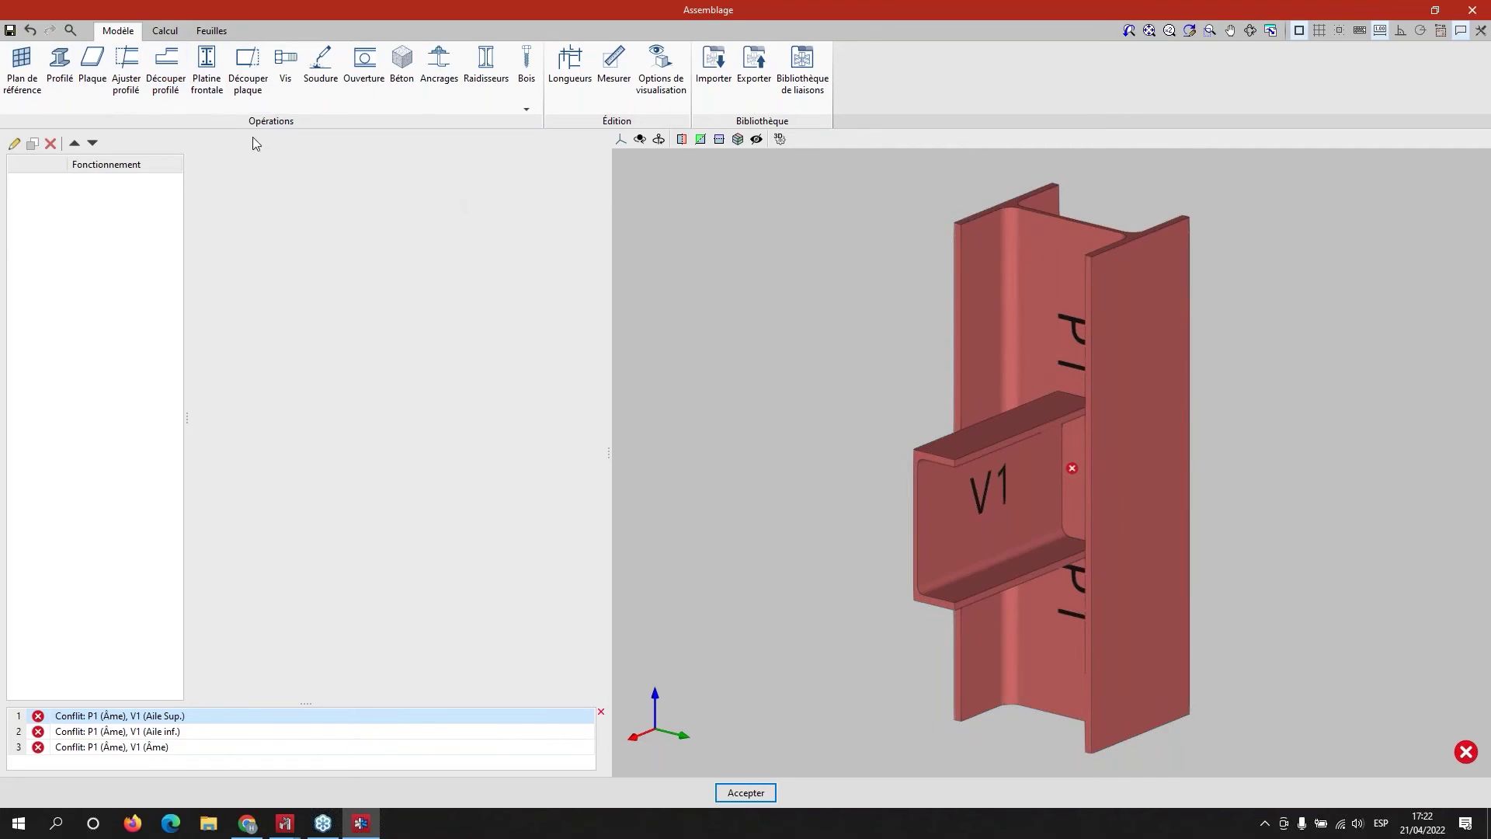
pyautogui.moveTo(854, 575)
pyautogui.mouseDown(button='middle')
pyautogui.moveTo(990, 587)
pyautogui.moveTo(912, 537)
pyautogui.mouseUp(button='middle')
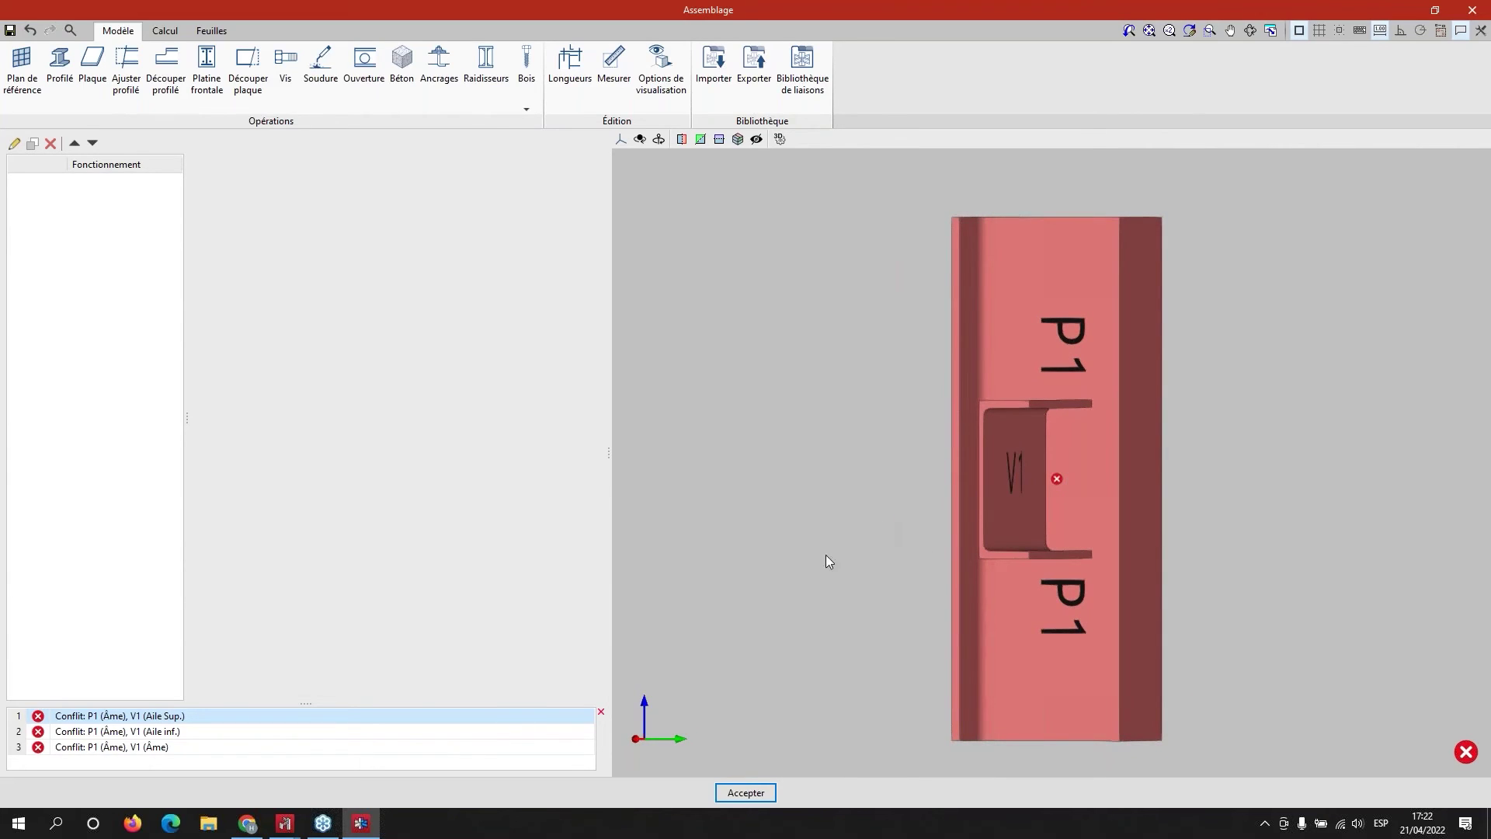
pyautogui.click(128, 78)
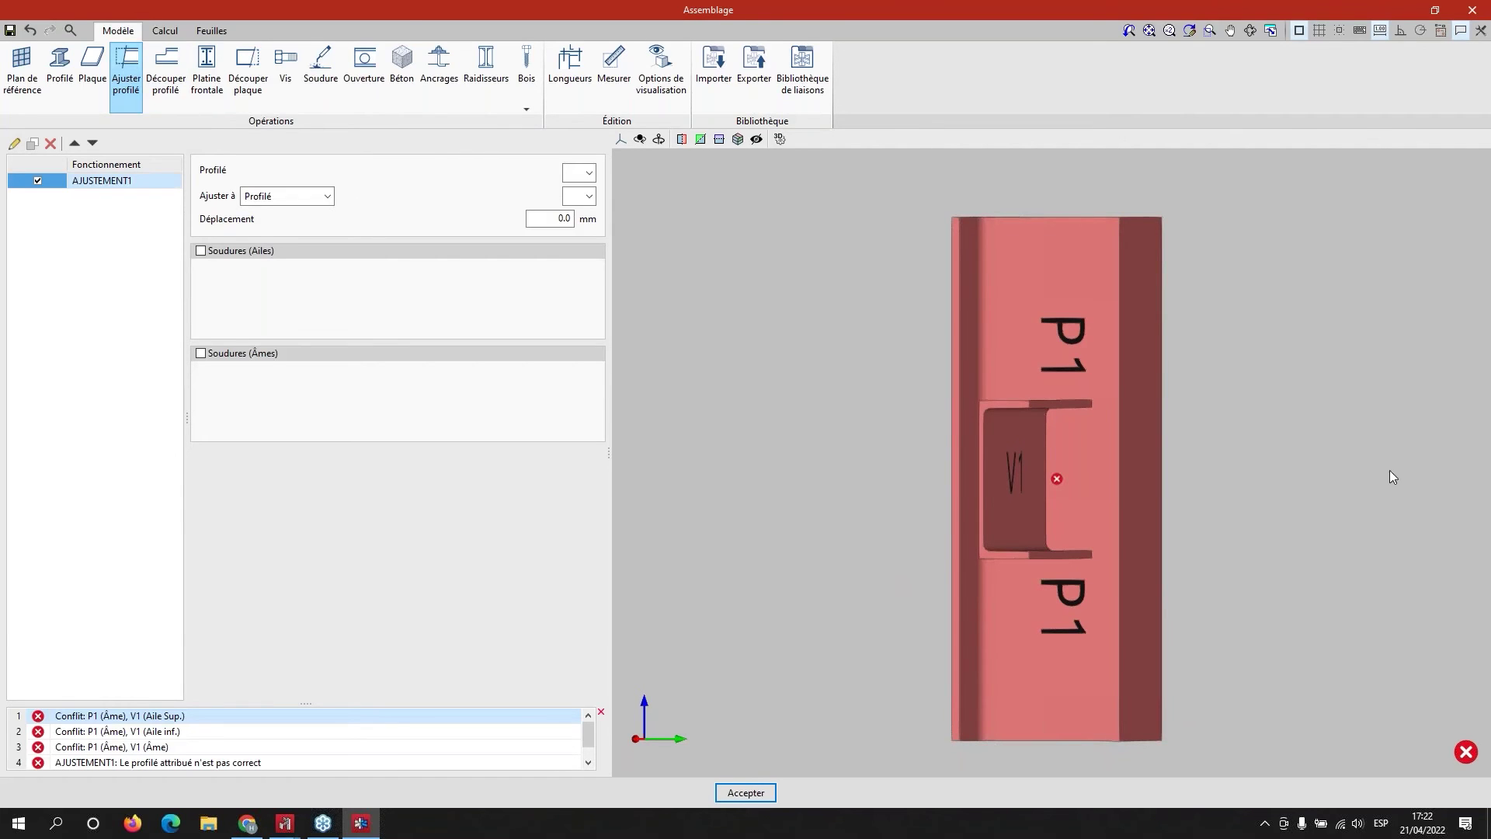
pyautogui.moveTo(1016, 543); pyautogui.dragTo(1096, 567, button='middle')
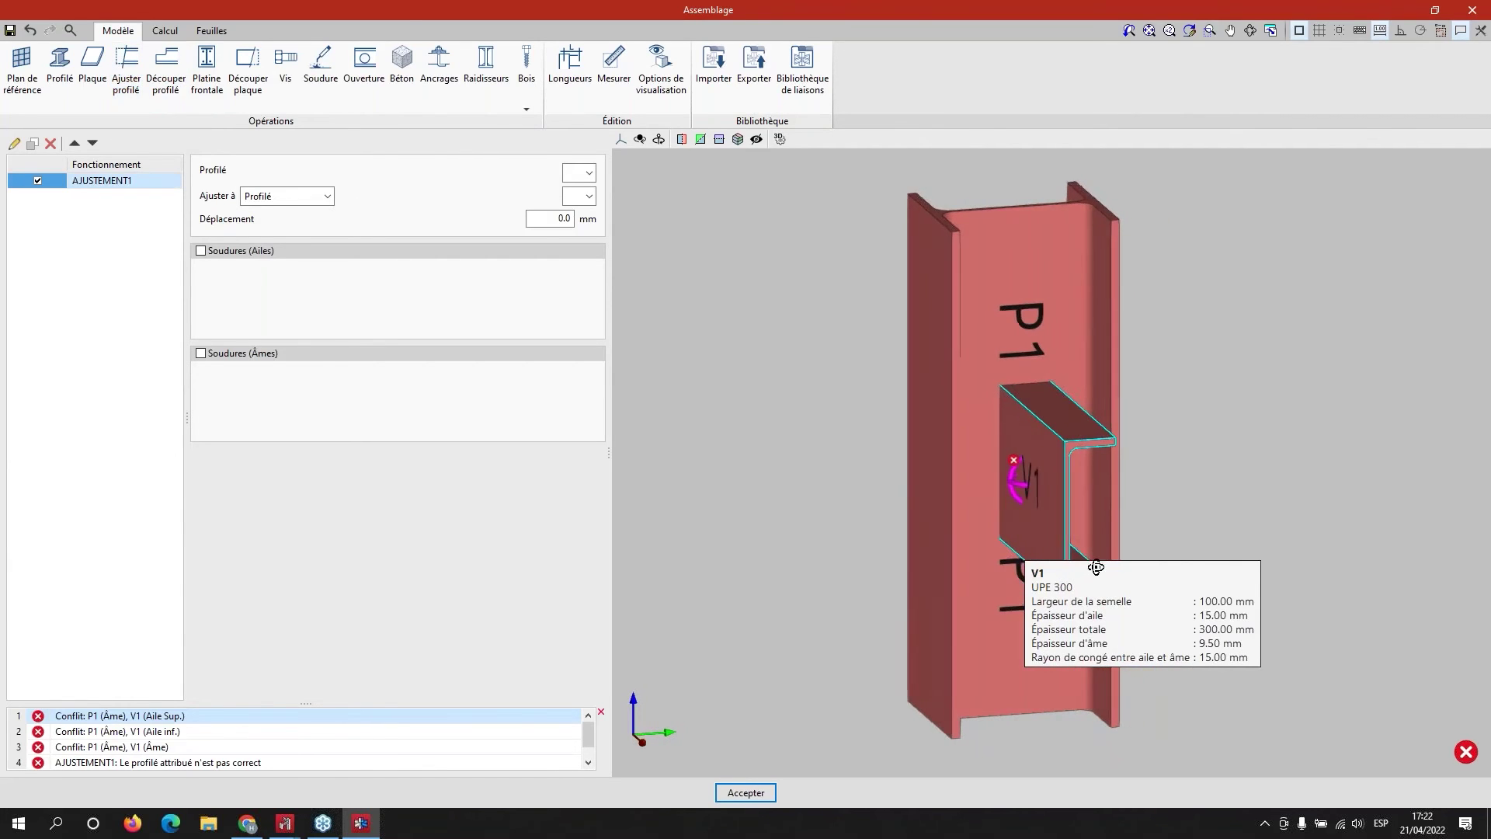
pyautogui.scroll(4, 1072, 435)
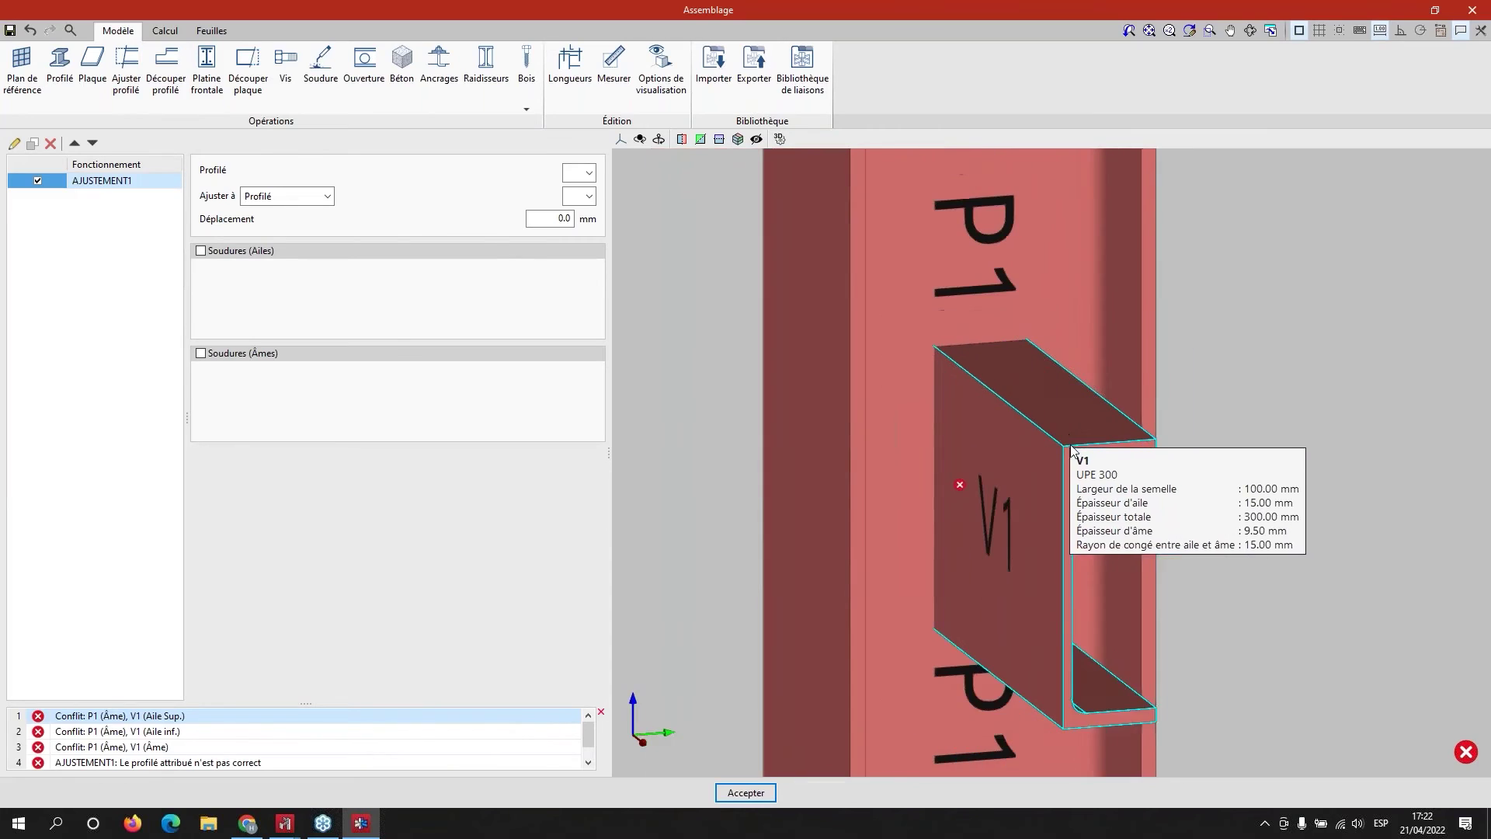
pyautogui.click(573, 174)
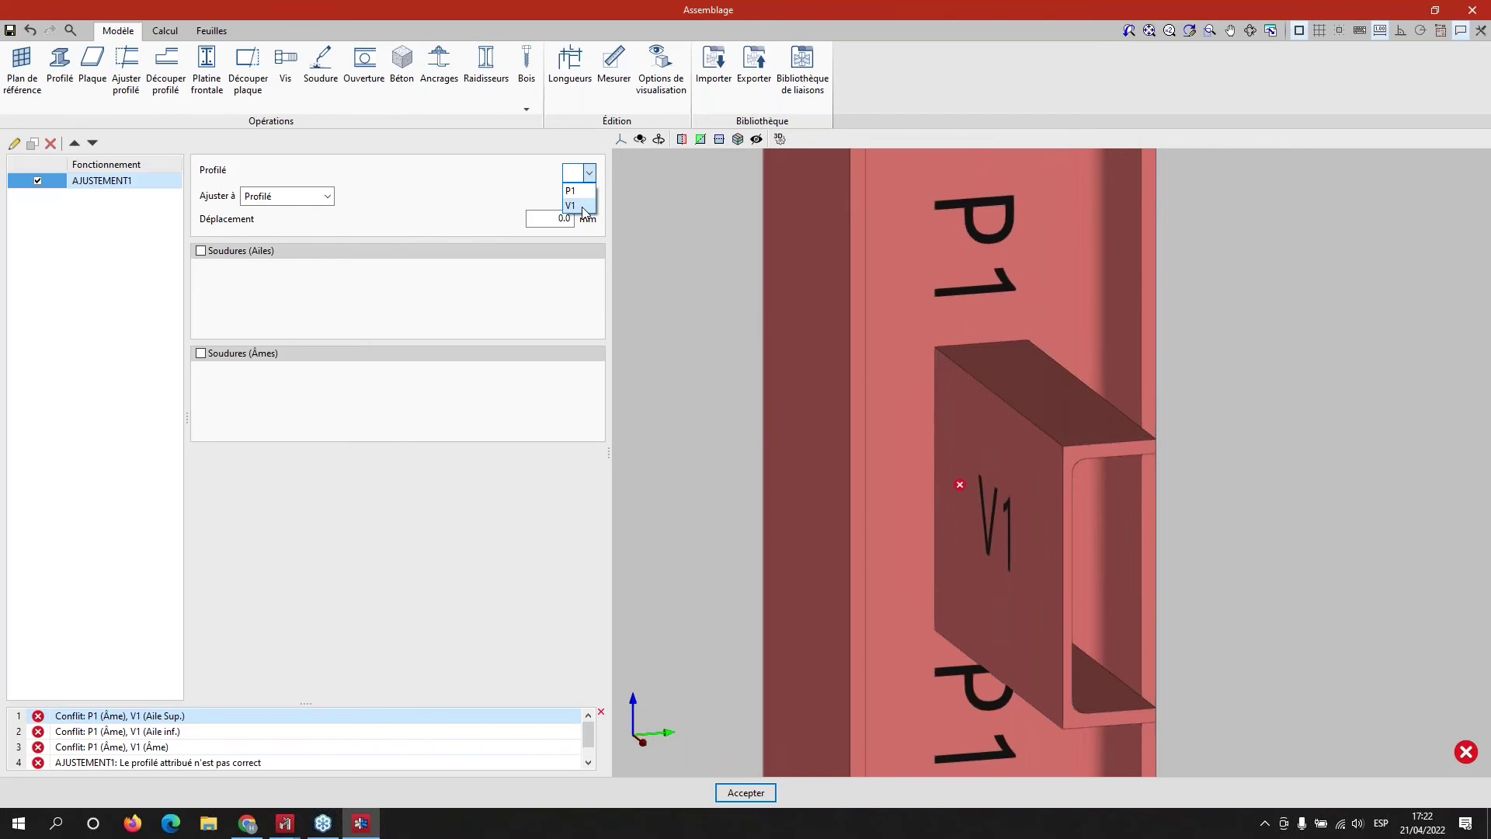
pyautogui.click(582, 207)
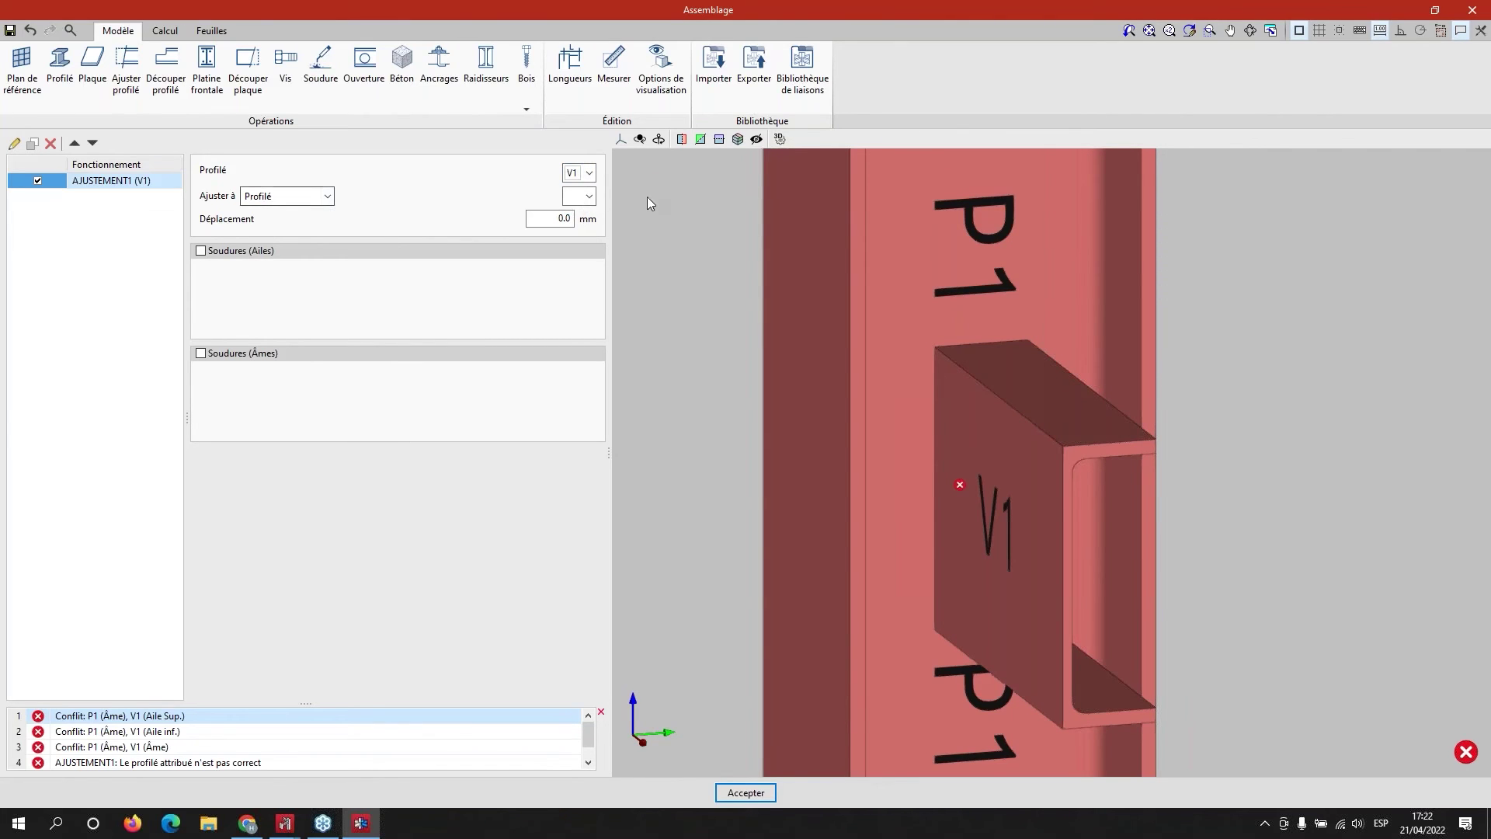
pyautogui.click(591, 196)
pyautogui.click(579, 211)
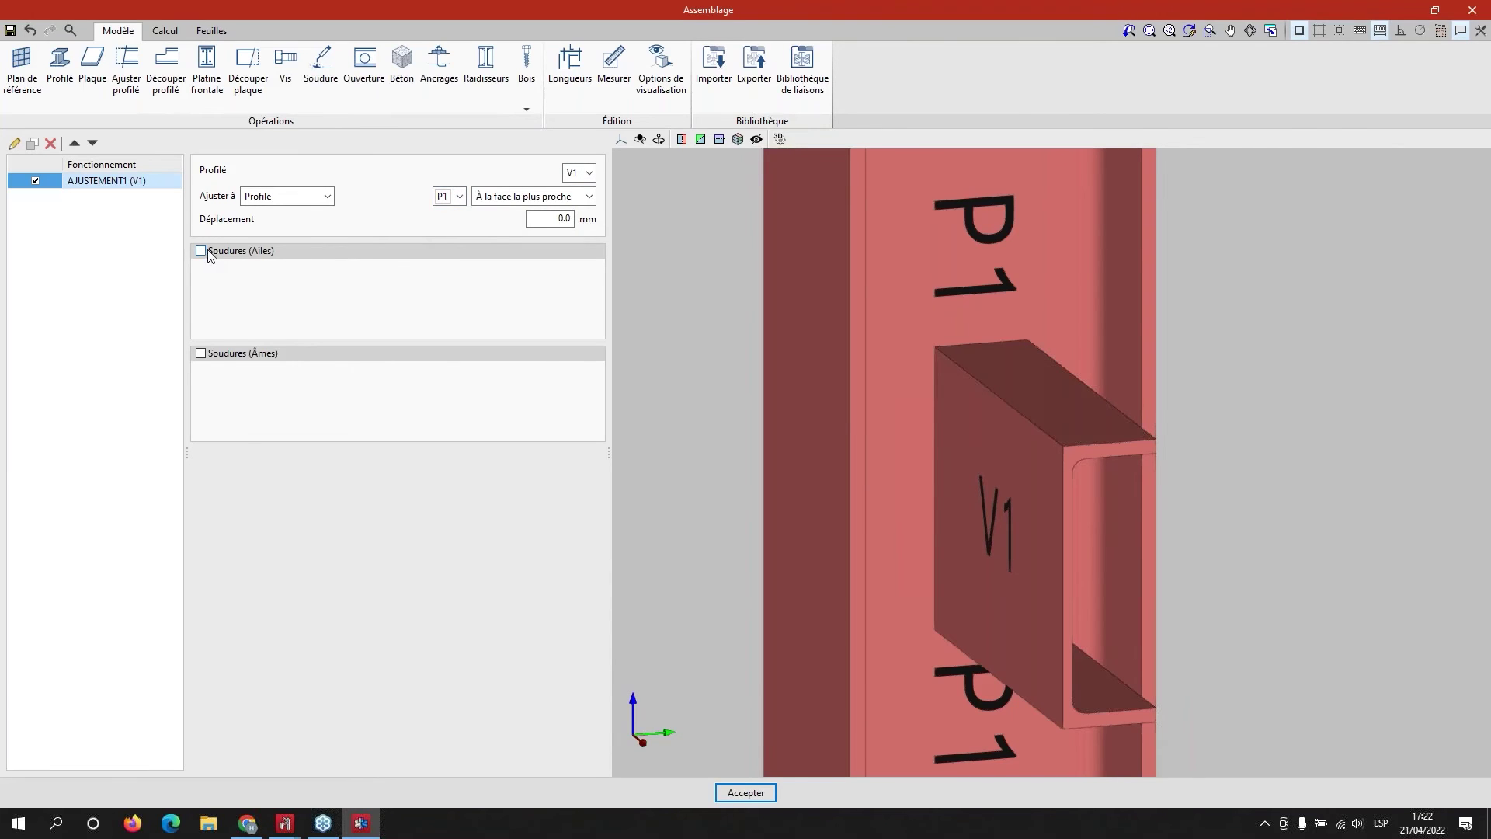
# - Enable 4 mm fillet welds on both the flanges and the web of the V1 adjustment
pyautogui.moveTo(906, 489)
pyautogui.mouseDown(button='middle')
pyautogui.moveTo(926, 506)
pyautogui.moveTo(971, 486)
pyautogui.mouseUp(button='middle')
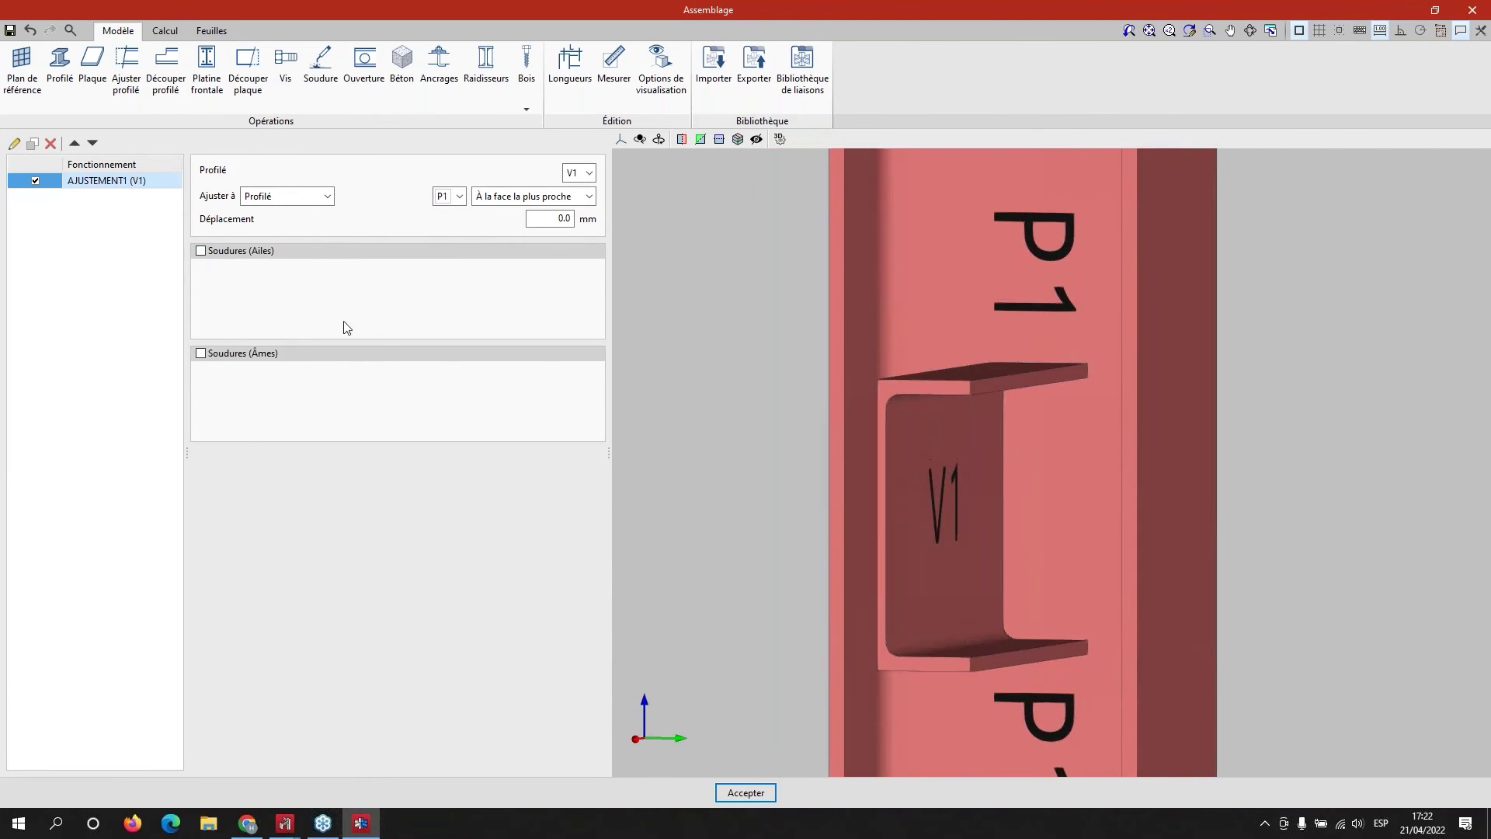
pyautogui.click(201, 252)
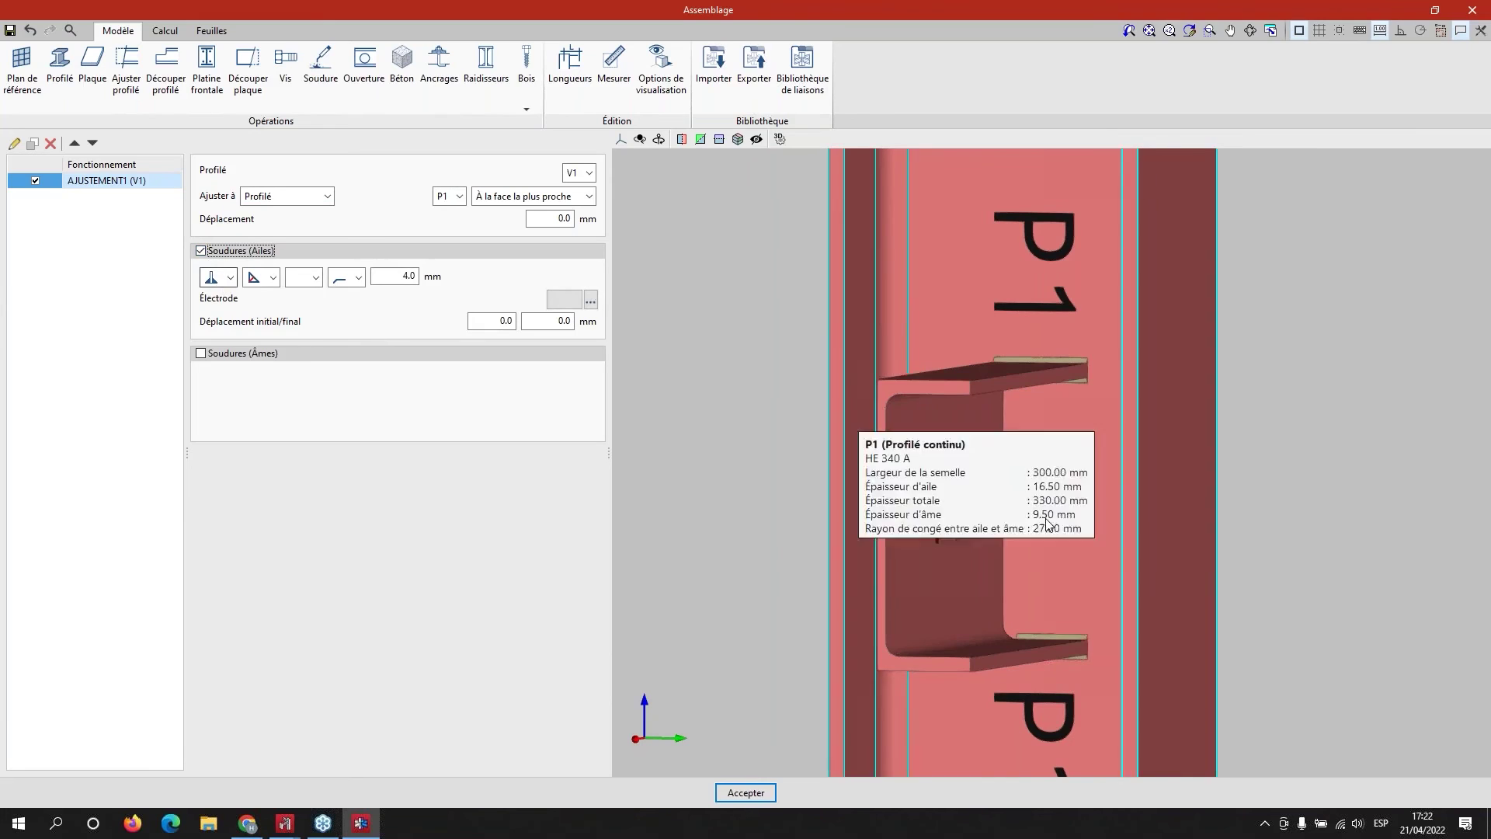
pyautogui.click(223, 354)
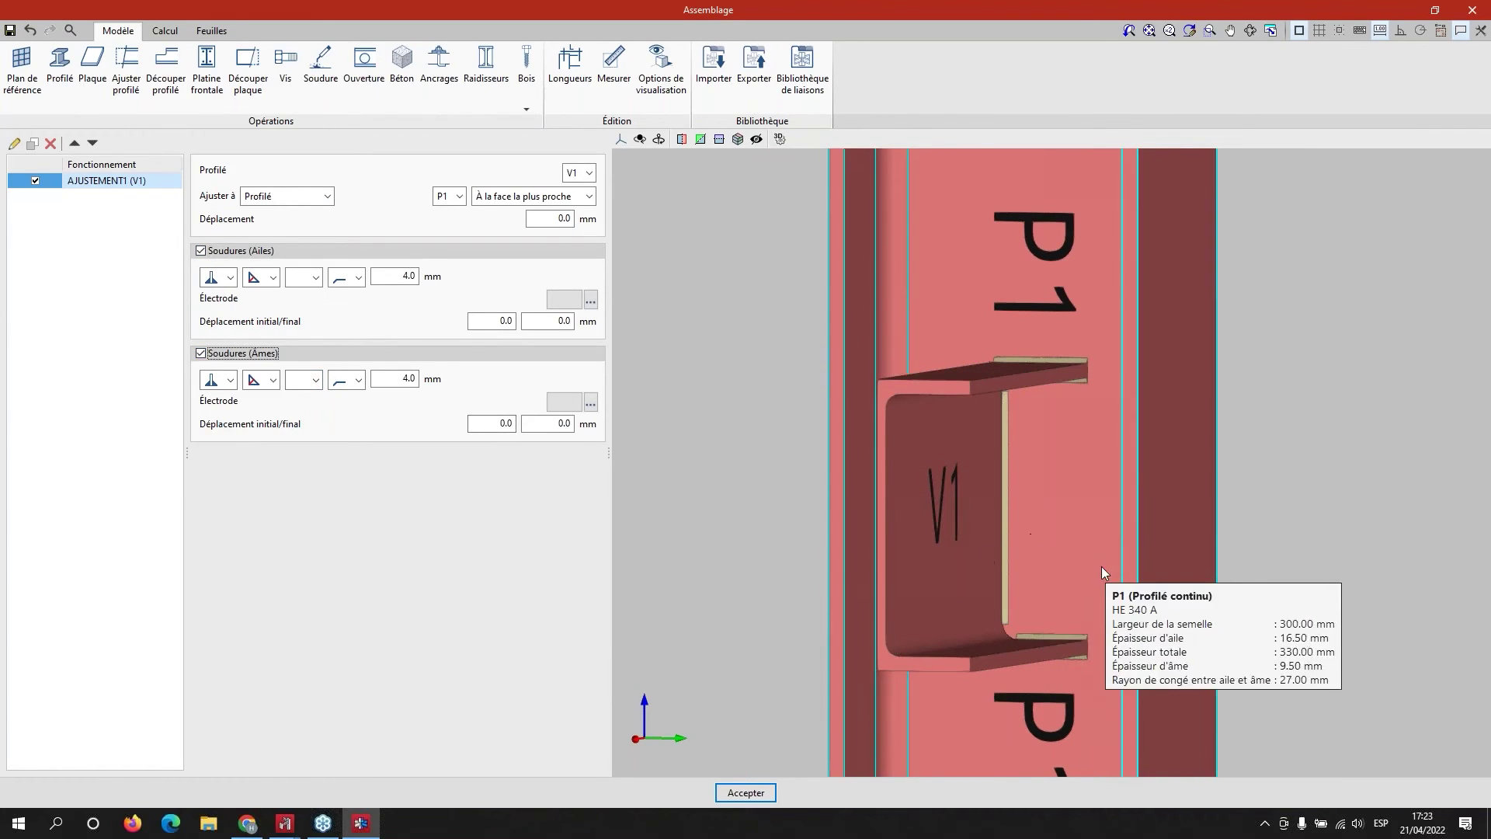
pyautogui.moveTo(987, 549)
pyautogui.mouseDown(button='middle')
pyautogui.moveTo(897, 564)
pyautogui.moveTo(1050, 580)
pyautogui.moveTo(963, 575)
pyautogui.mouseUp(button='middle')
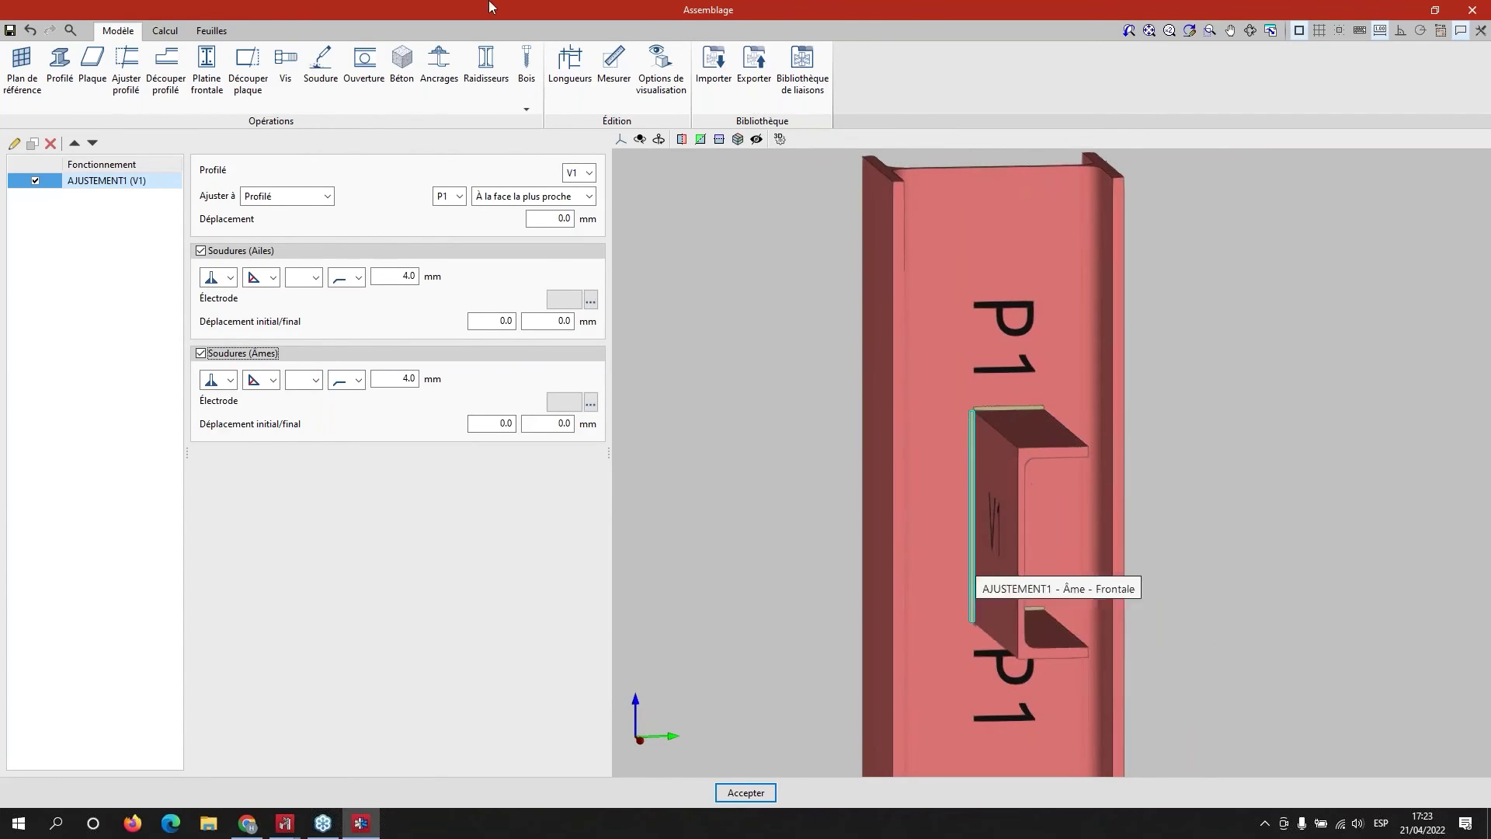
# - Review the imported load cases and the forces at the end of bar V1 before the calculation, without changing them
pyautogui.click(164, 28)
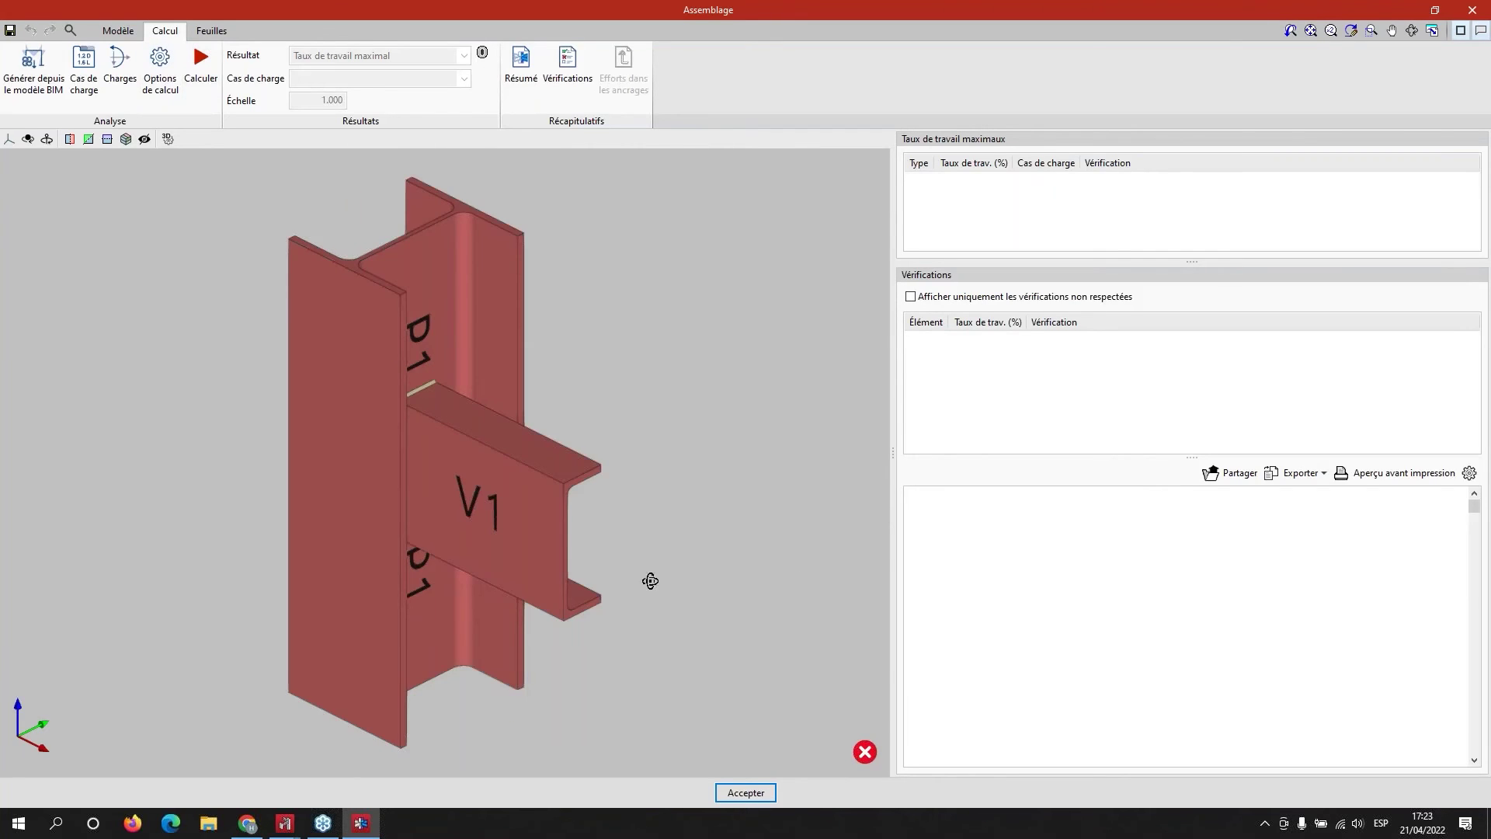
pyautogui.moveTo(650, 580)
pyautogui.mouseDown(button='middle')
pyautogui.moveTo(555, 571)
pyautogui.moveTo(642, 562)
pyautogui.mouseUp(button='middle')
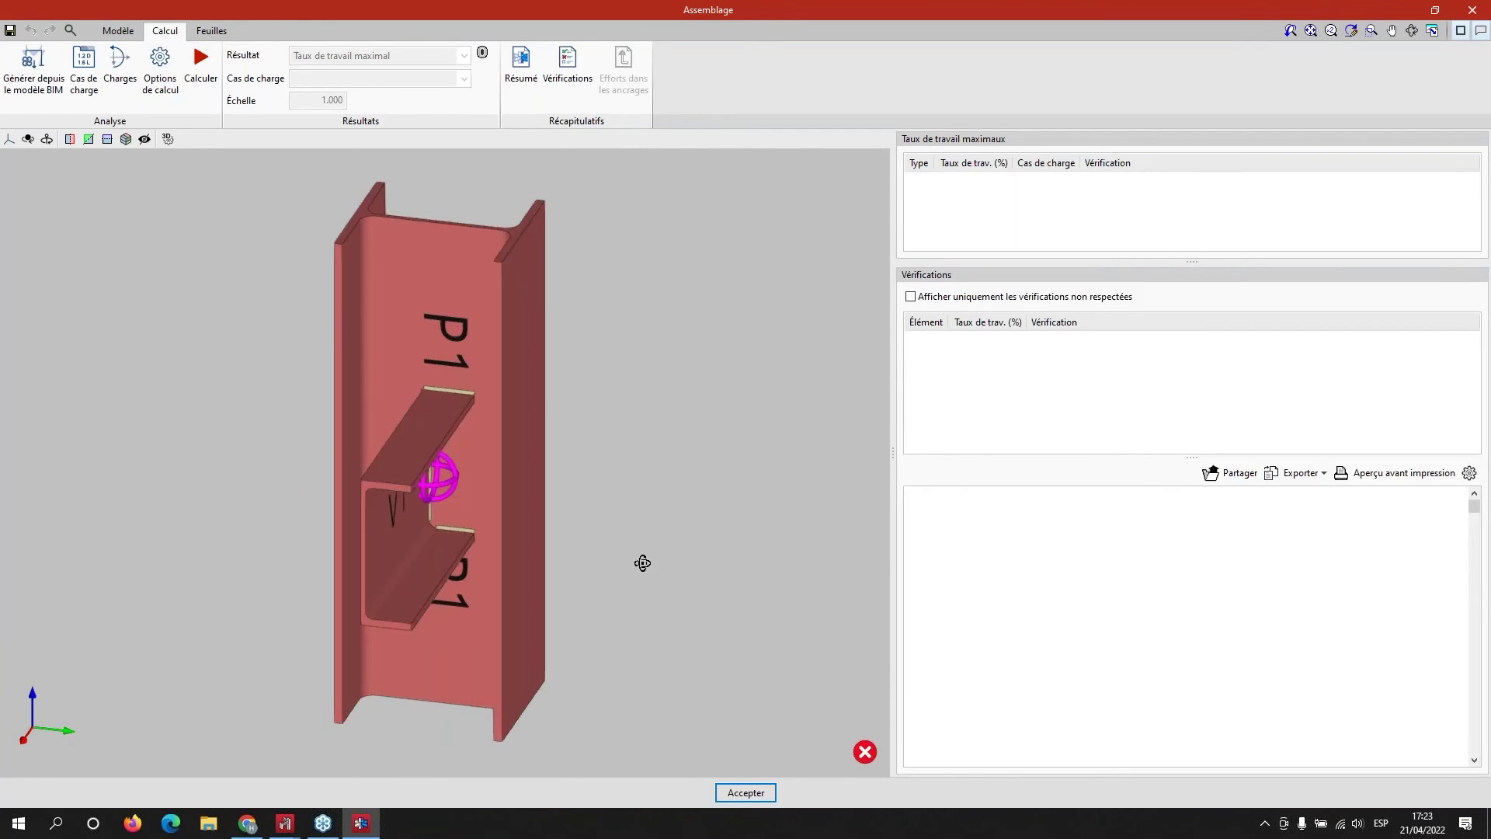
pyautogui.click(88, 85)
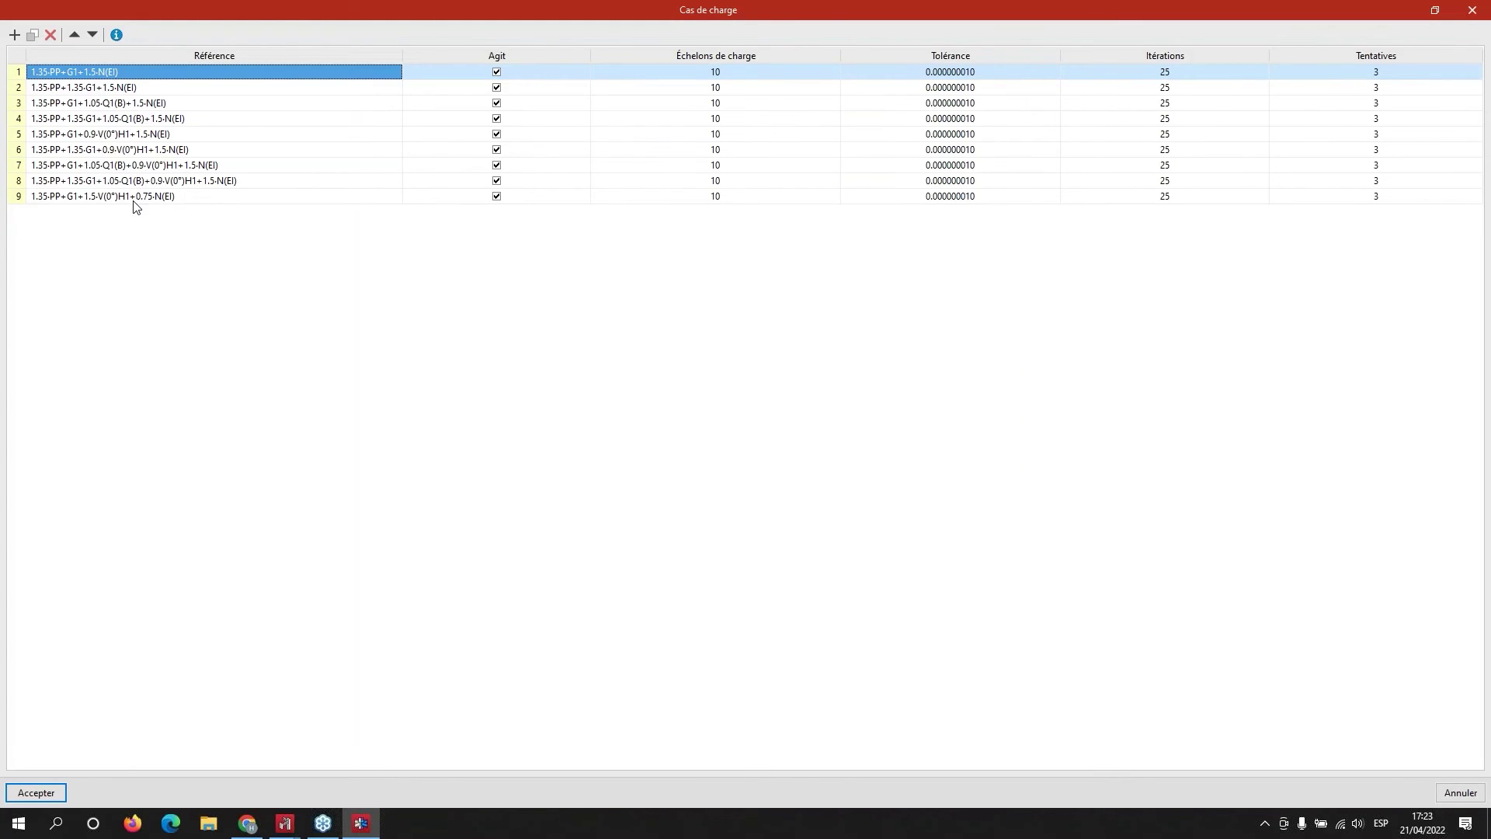
pyautogui.click(1472, 11)
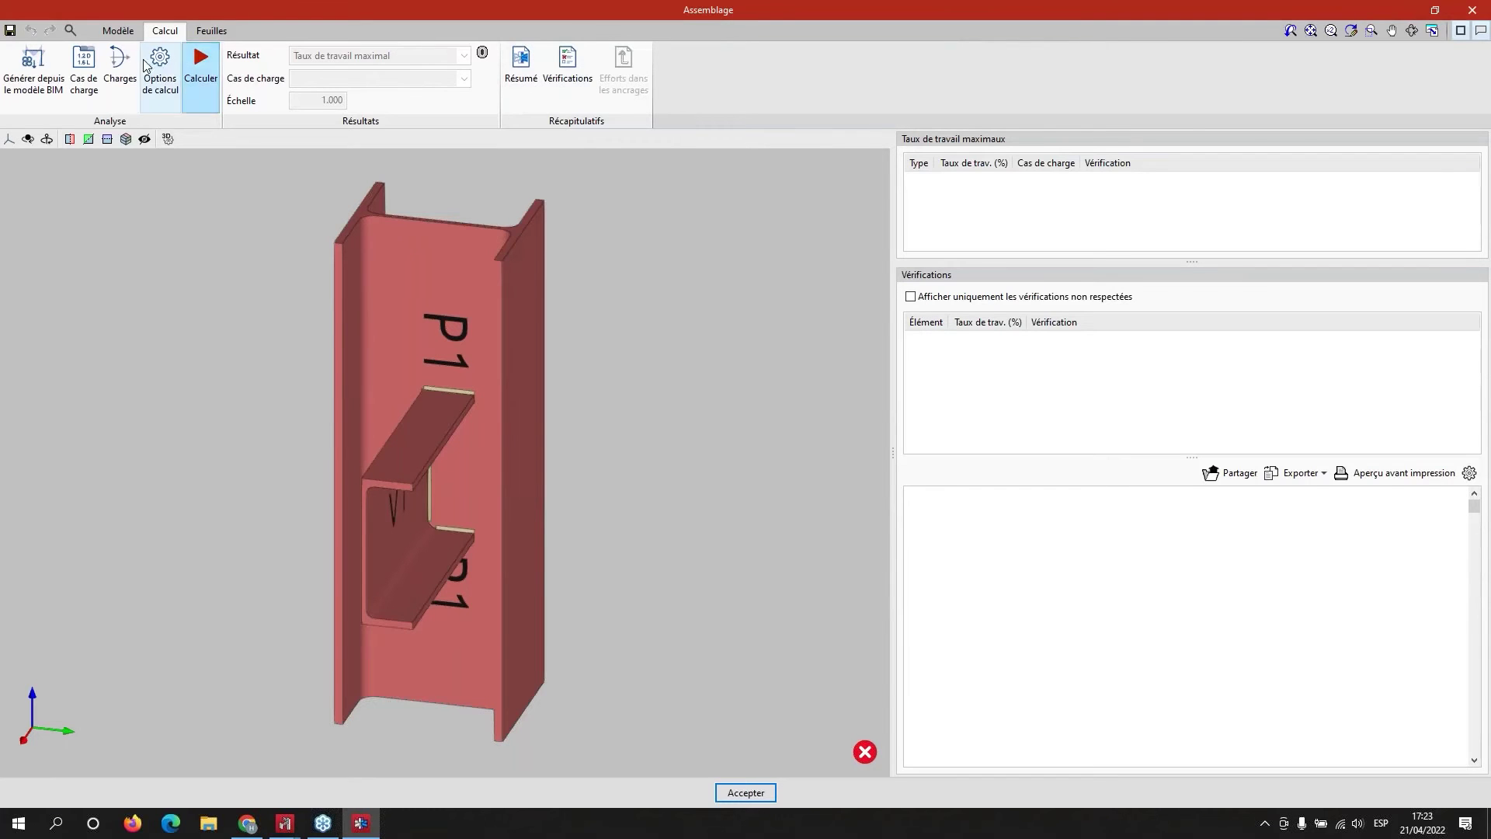
pyautogui.click(123, 68)
pyautogui.click(132, 93)
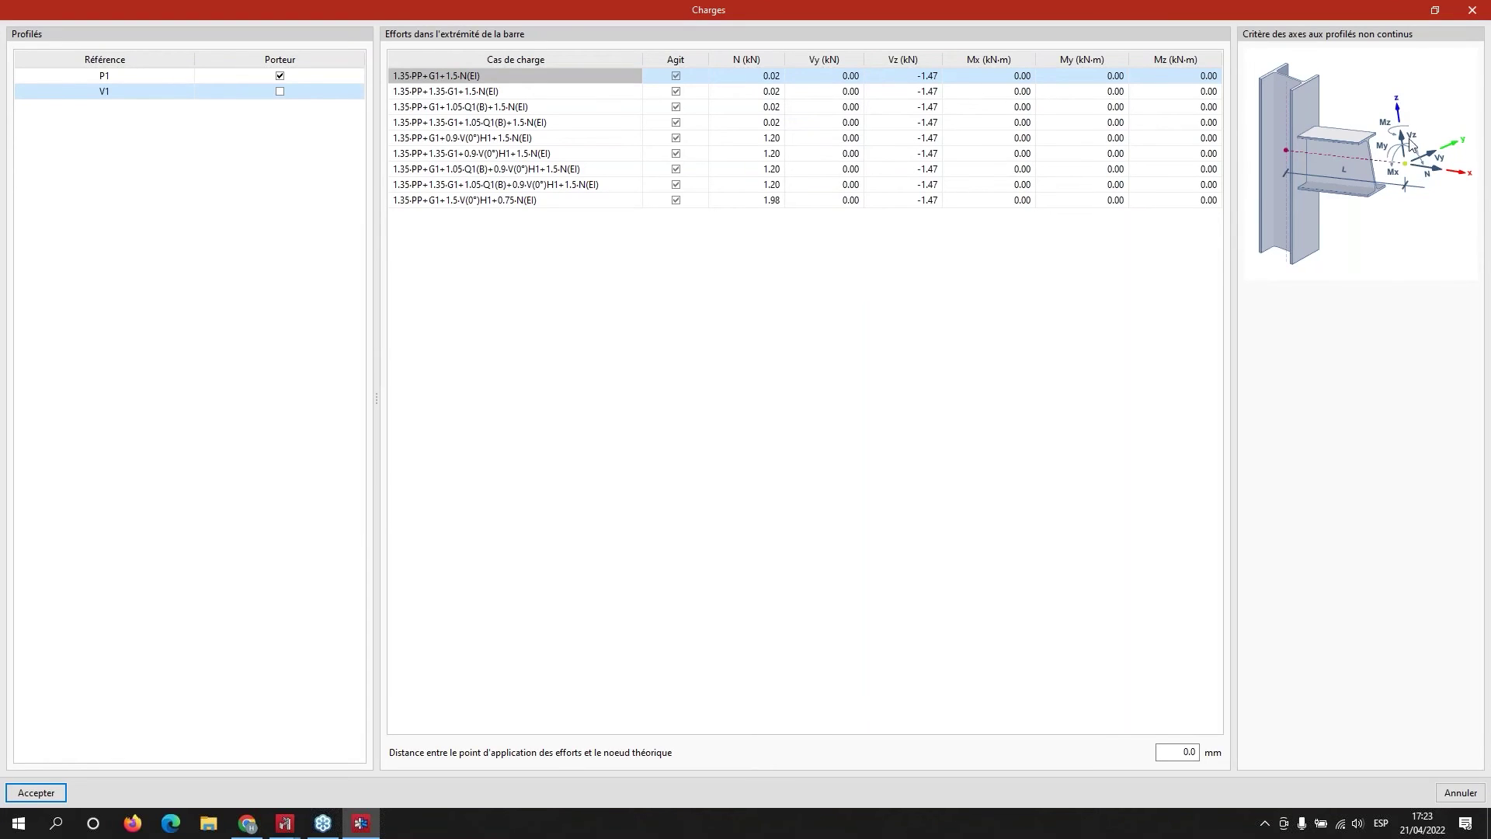
pyautogui.click(1467, 9)
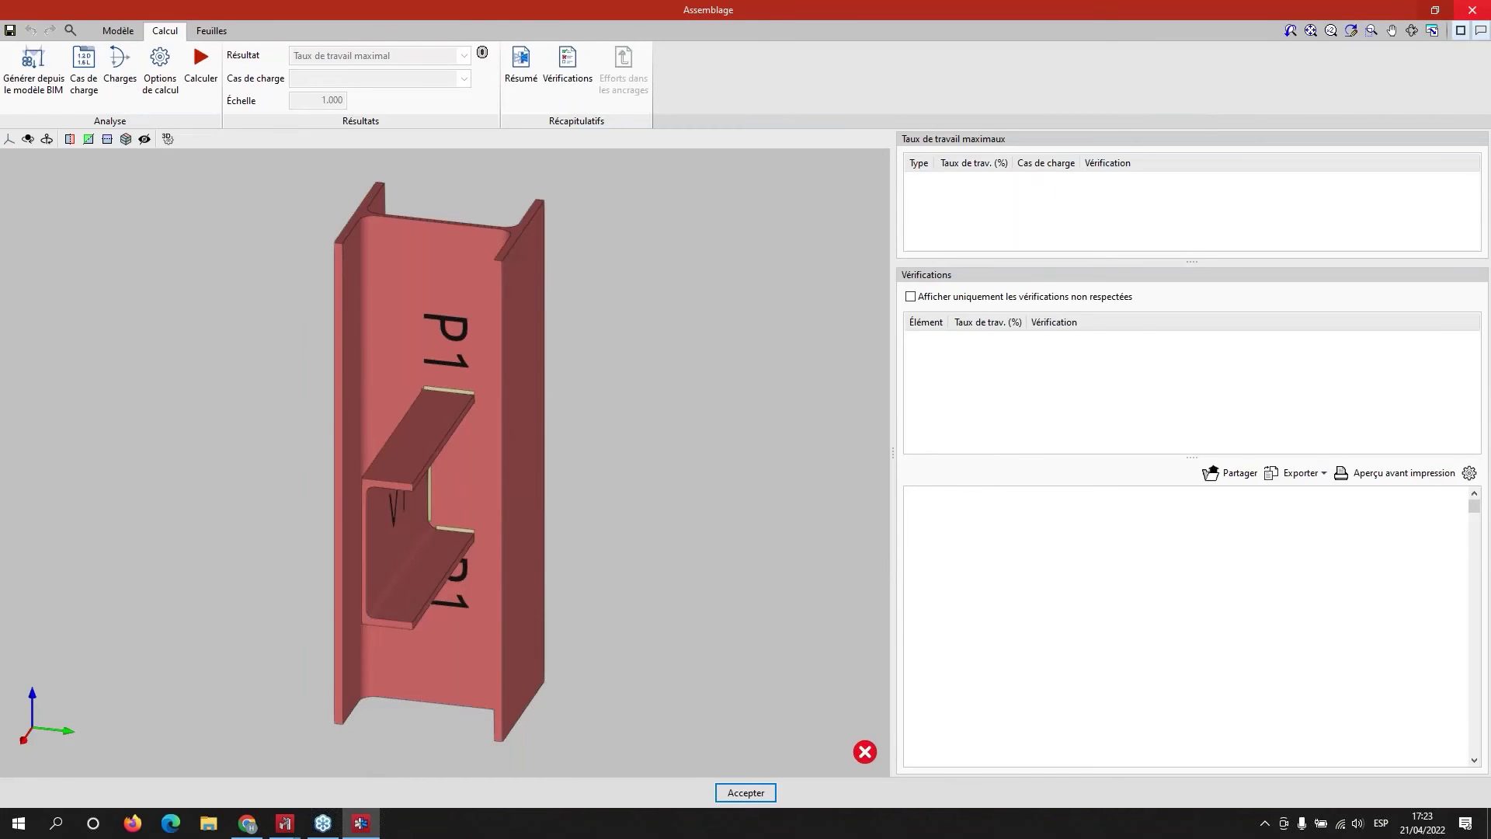
pyautogui.moveTo(592, 473); pyautogui.dragTo(466, 477, button='middle')
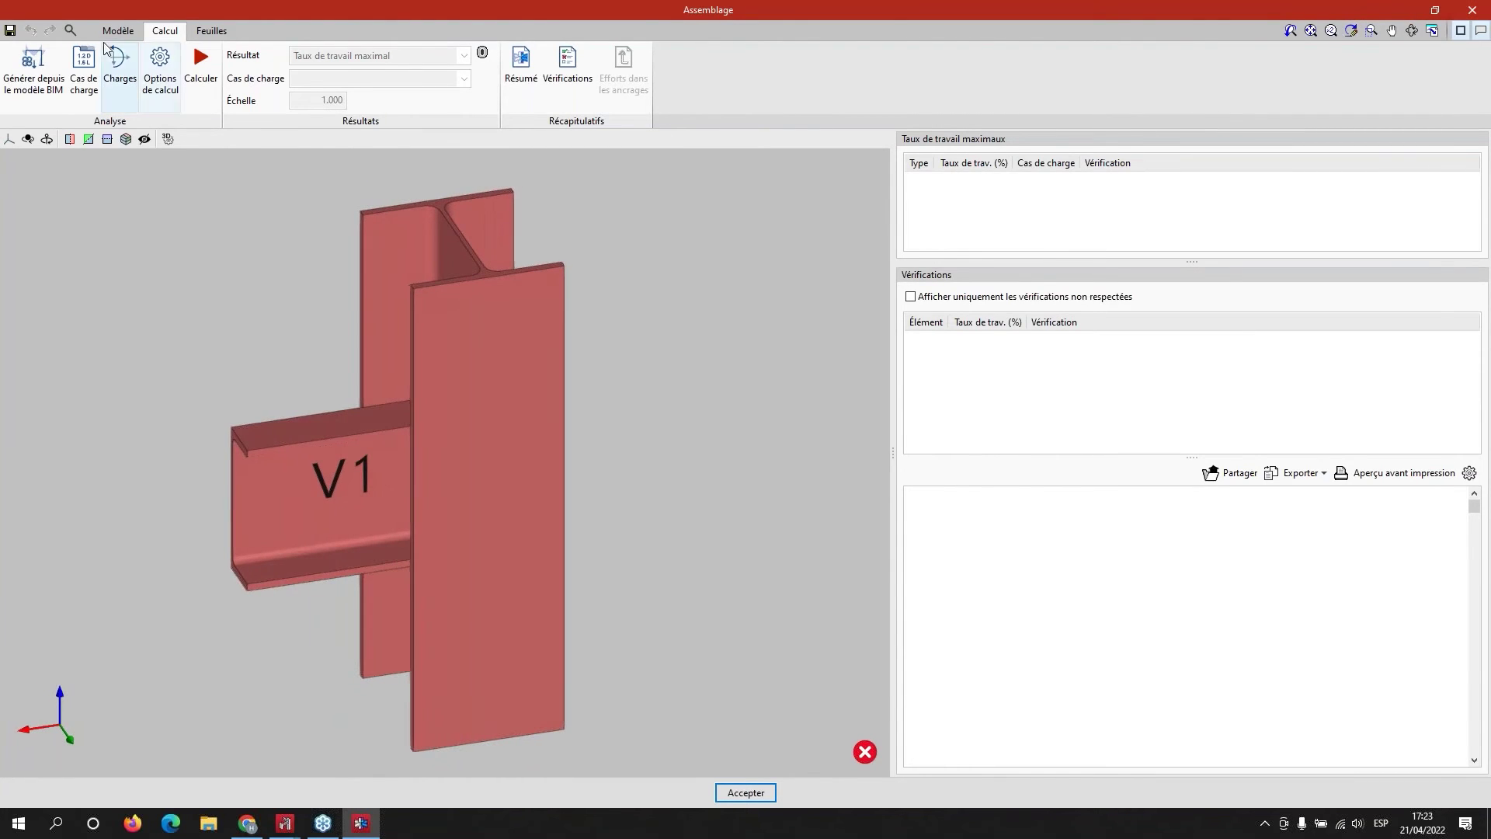
# - Calculate the connection and inspect the maximum utilisation results on the column, the channel and their welds
pyautogui.click(200, 70)
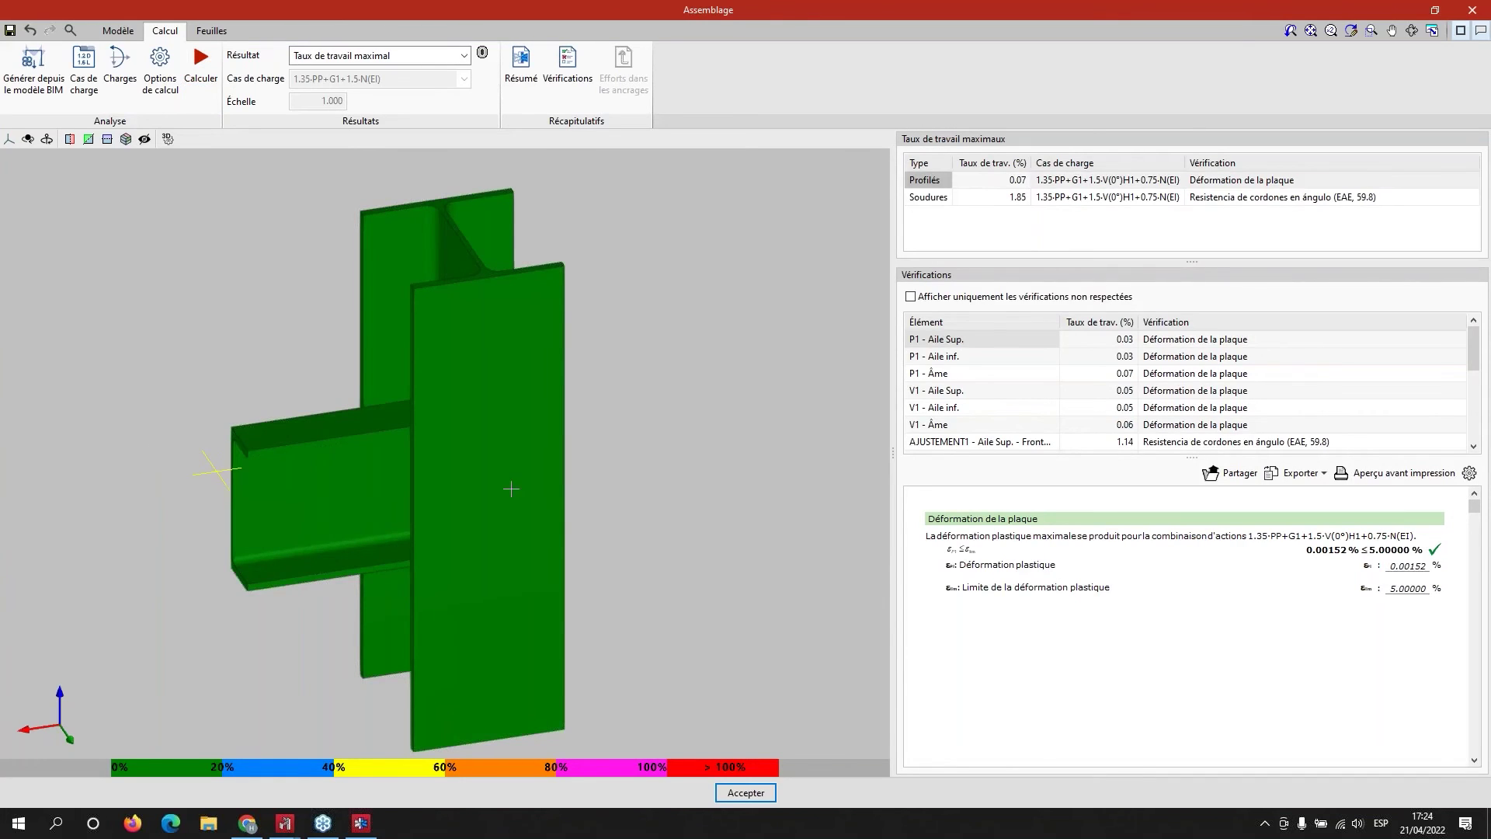
pyautogui.moveTo(511, 489); pyautogui.dragTo(514, 513, button='middle')
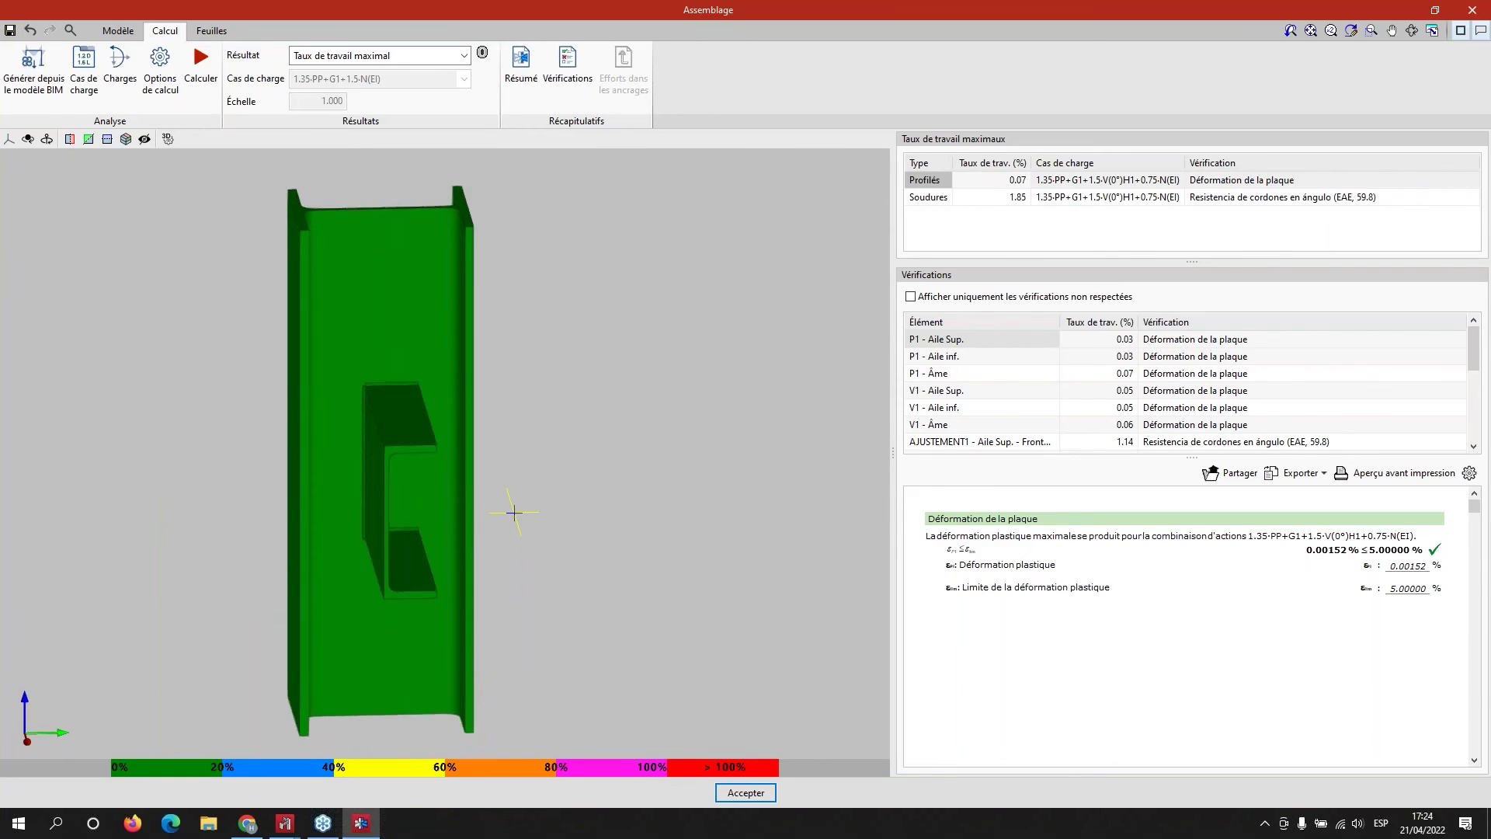
pyautogui.scroll(4, 388, 408)
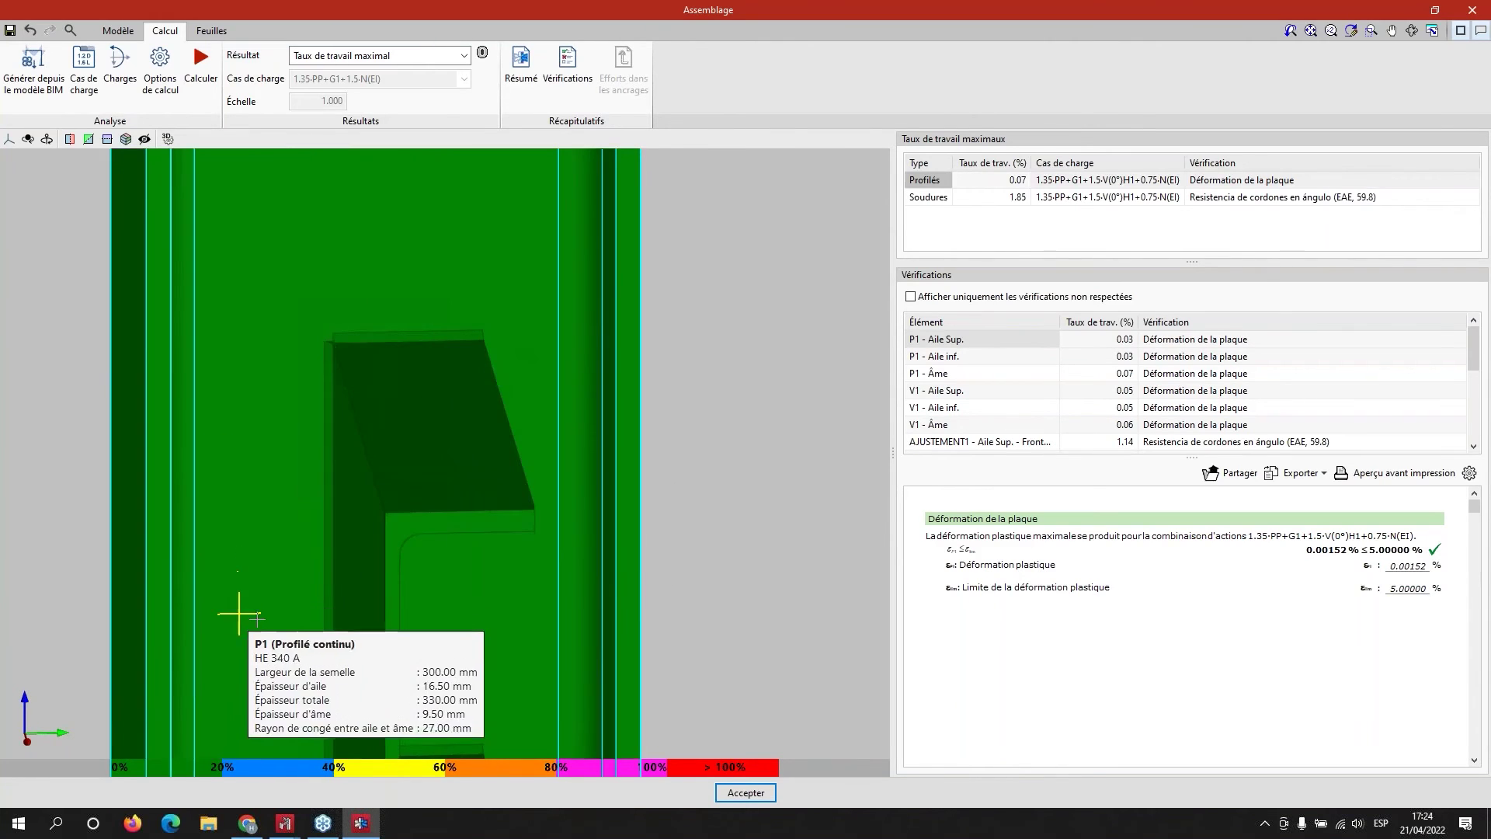
pyautogui.scroll(-5, 256, 610)
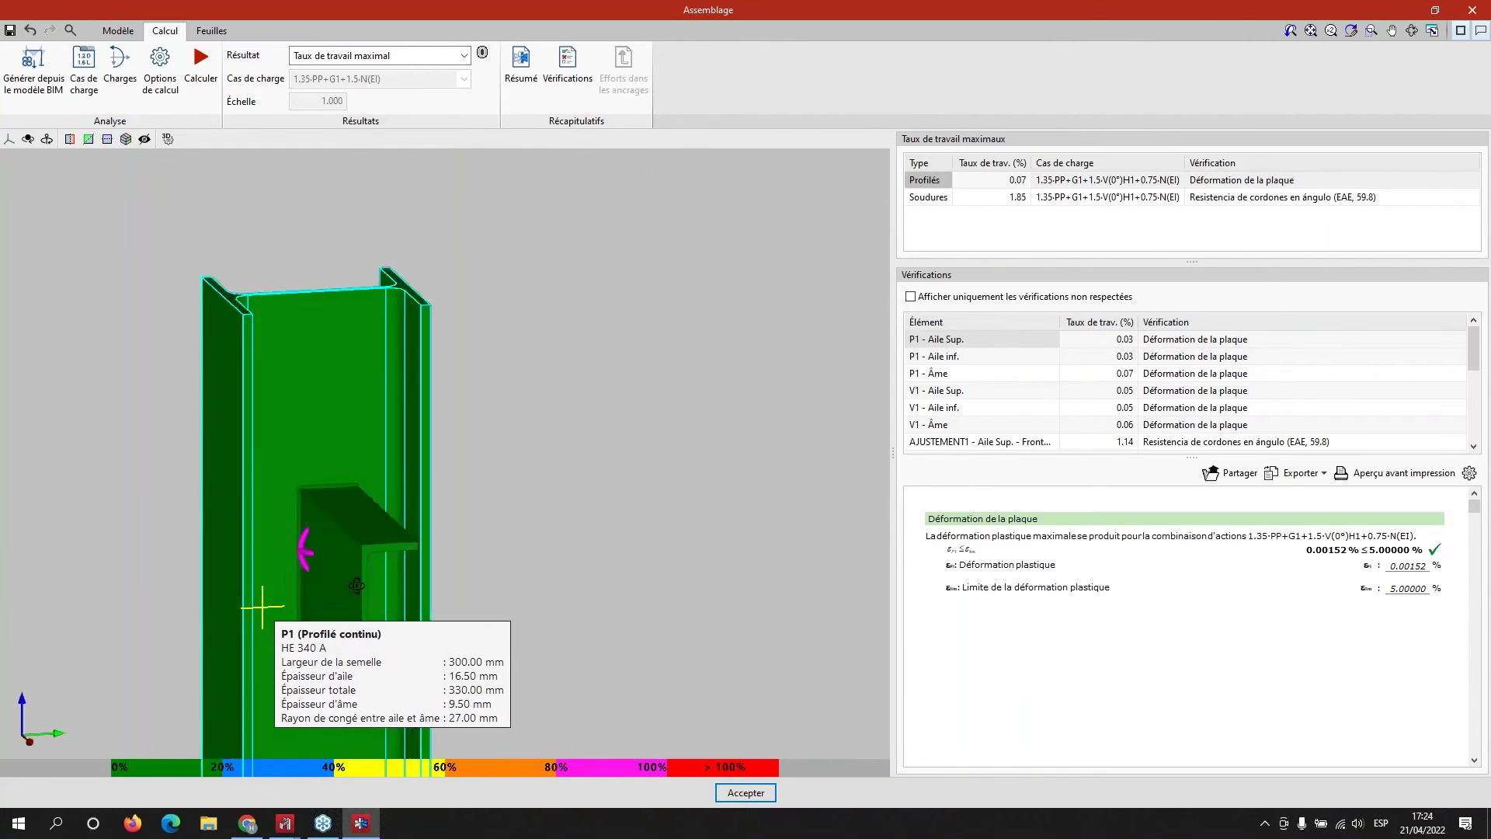
pyautogui.moveTo(357, 586); pyautogui.dragTo(435, 550, button='middle')
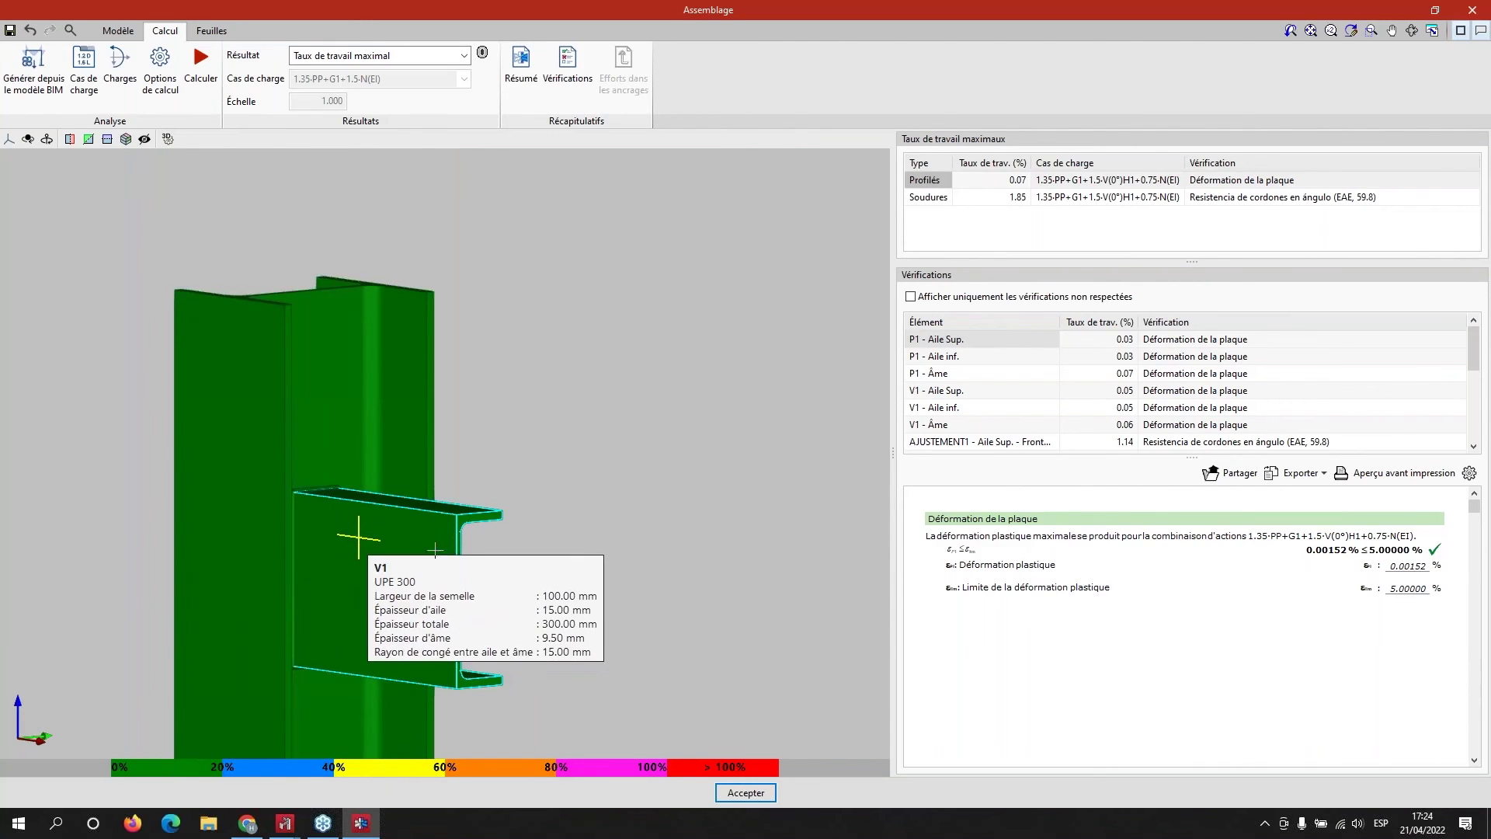
pyautogui.moveTo(542, 569); pyautogui.dragTo(350, 602, button='middle')
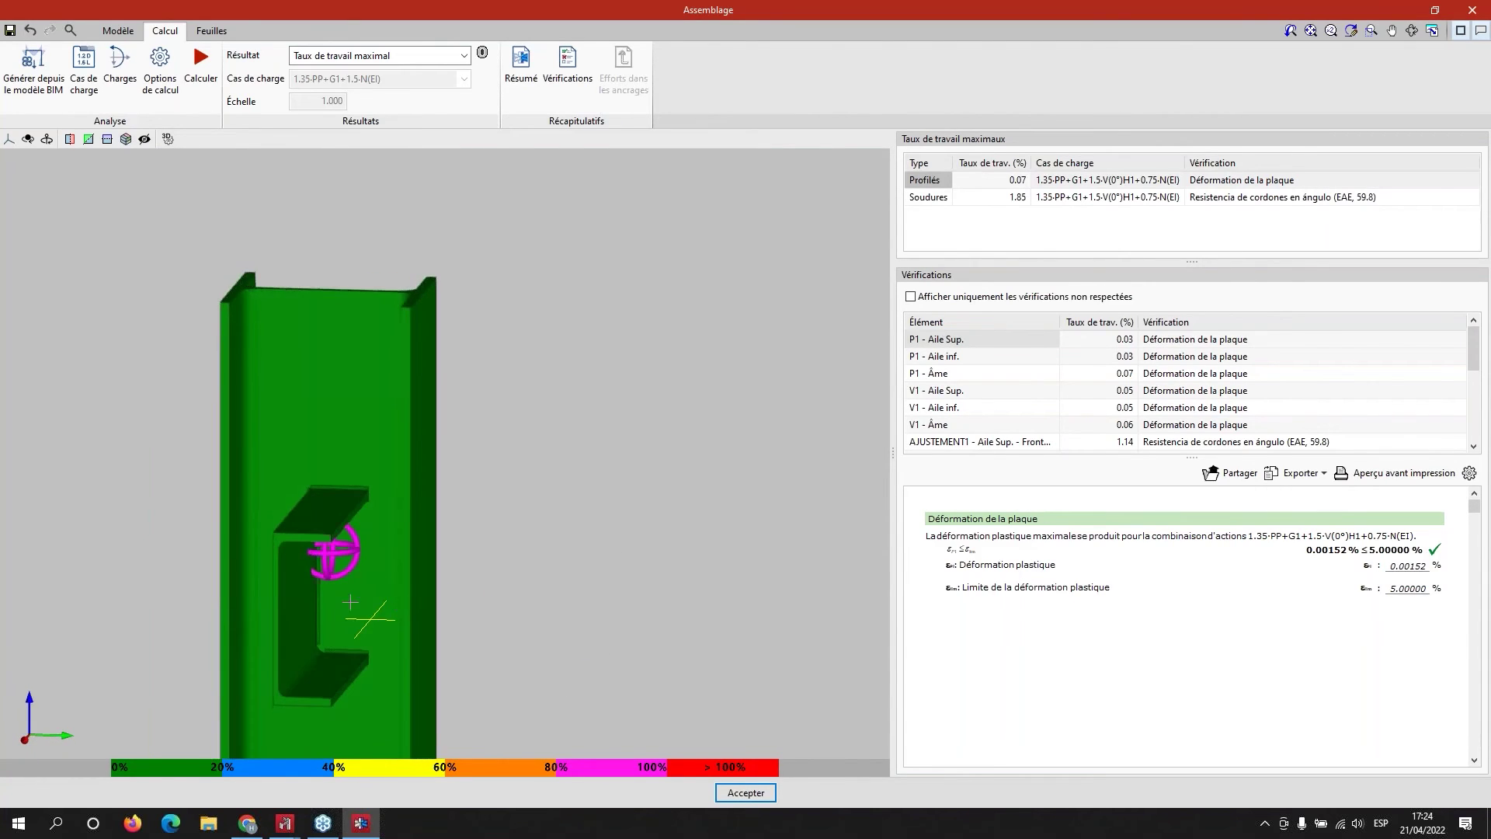
pyautogui.scroll(5, 299, 575)
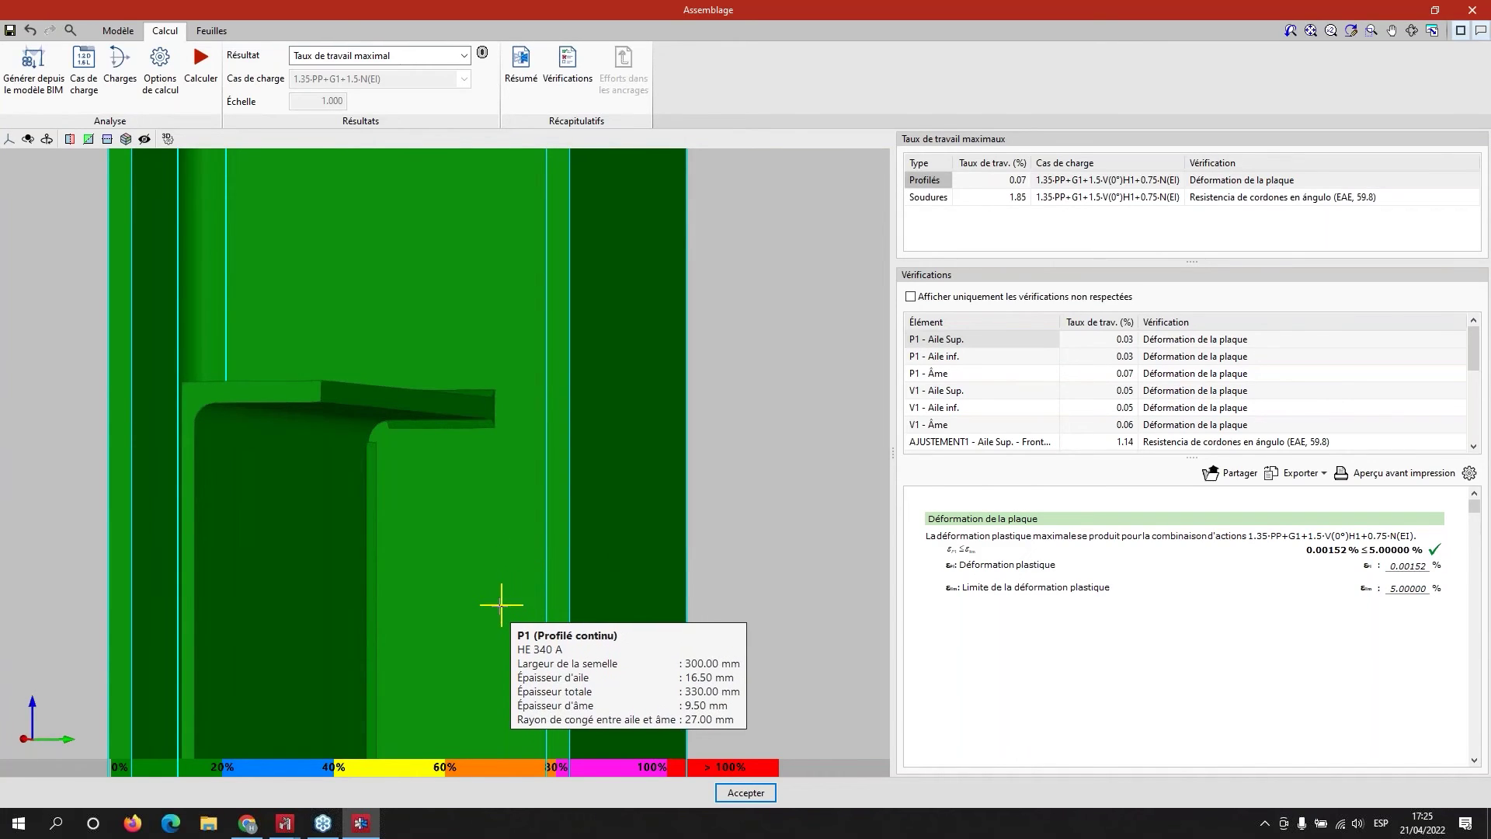
pyautogui.scroll(-3, 498, 571)
pyautogui.moveTo(419, 591); pyautogui.dragTo(375, 626, button='middle')
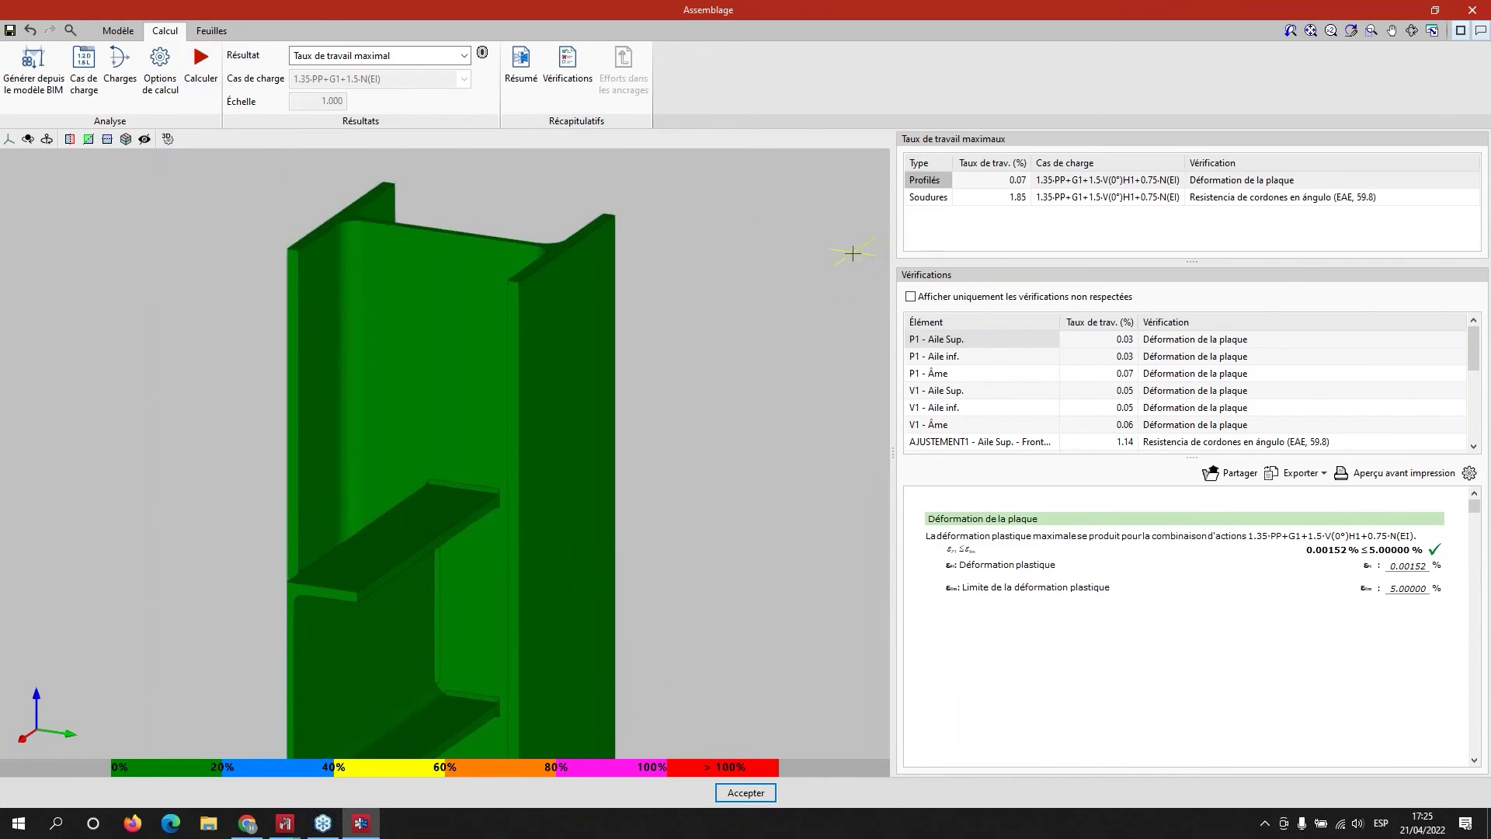
# - Examine the detailed weld resistance checks, including the rear weld of the upper flange
pyautogui.click(925, 200)
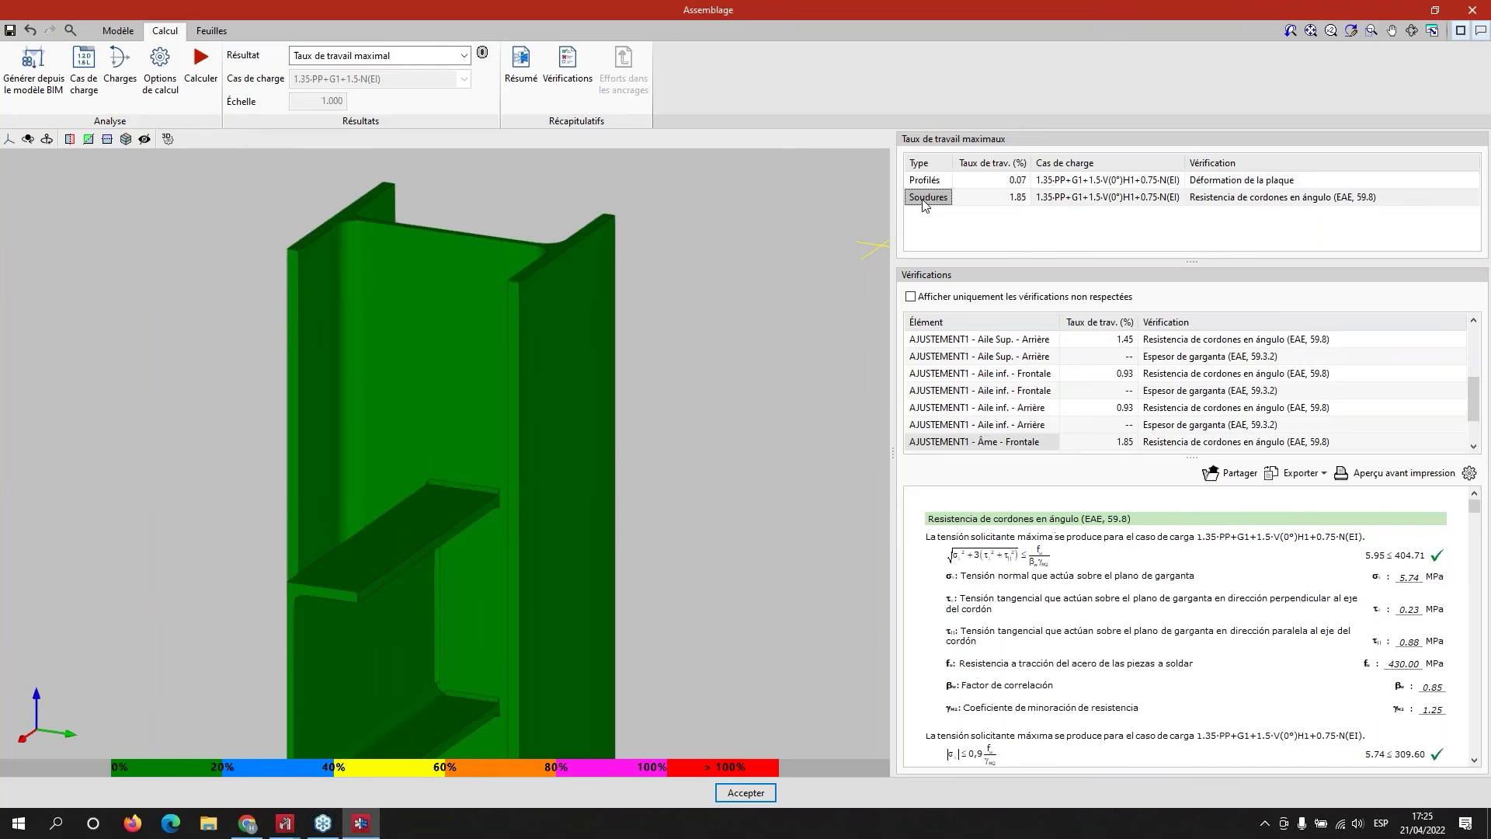
pyautogui.click(1012, 199)
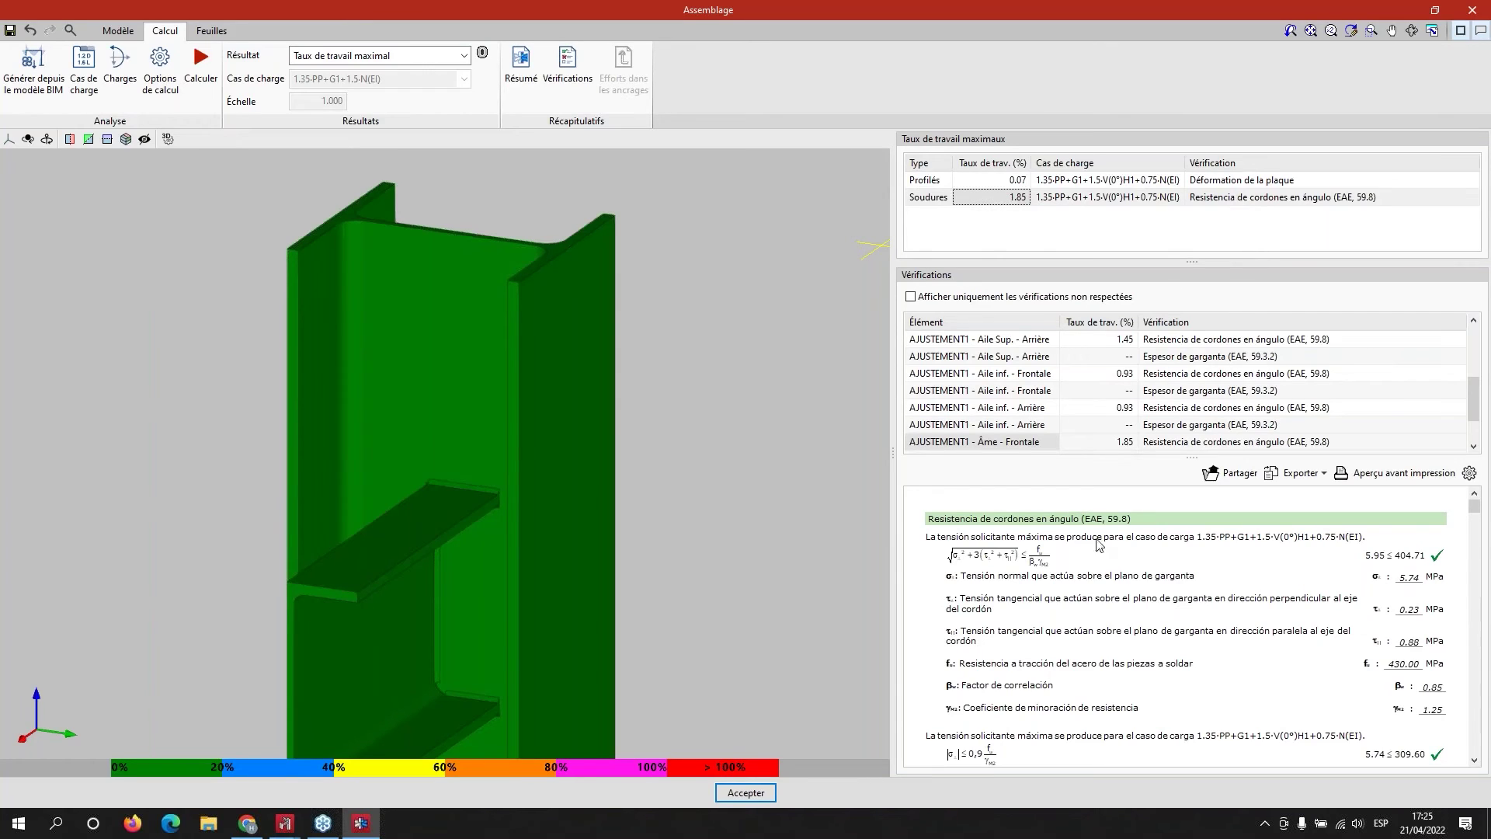
pyautogui.scroll(-3, 1110, 579)
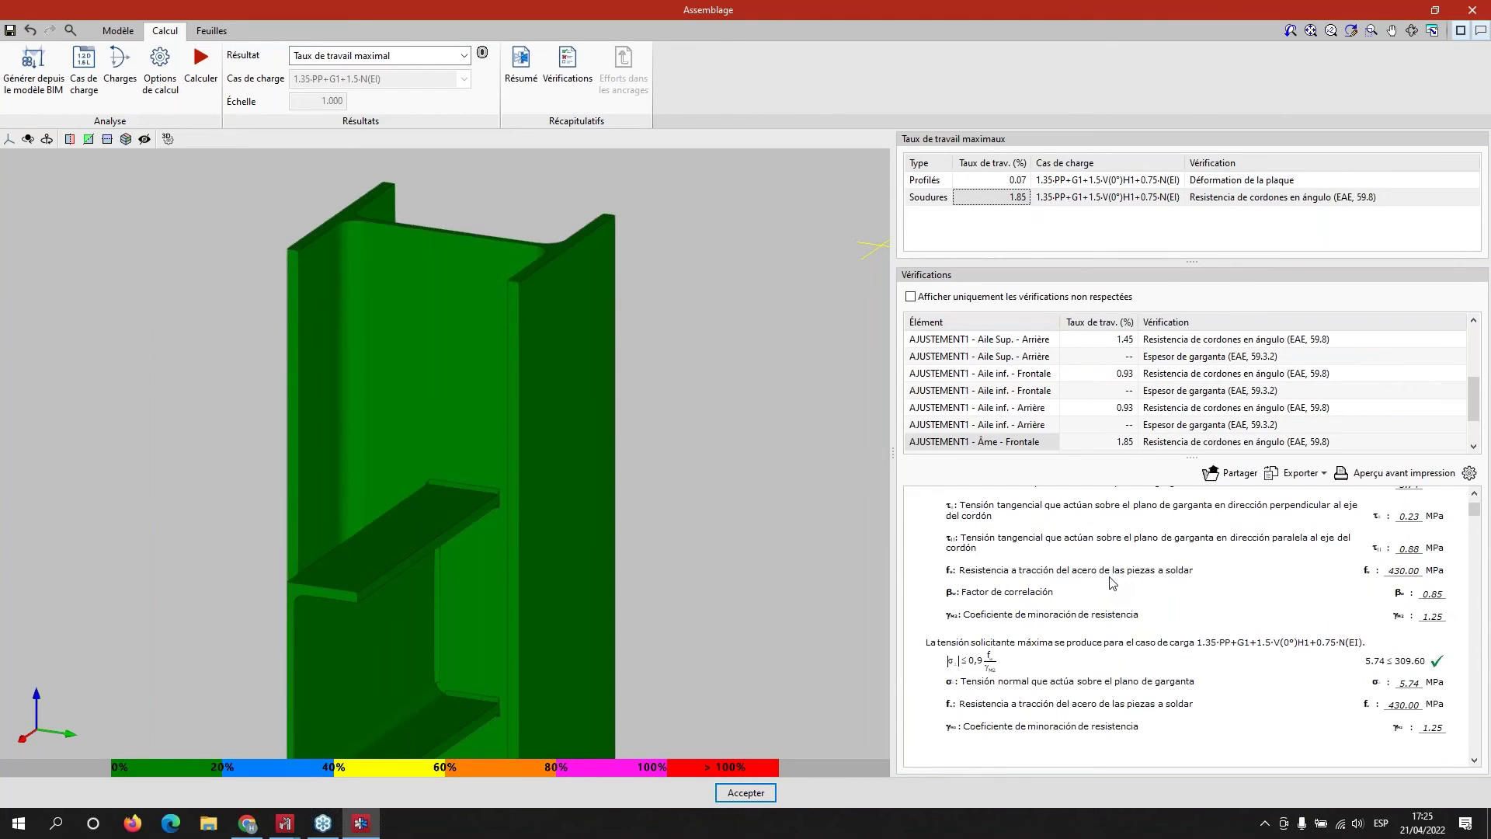
pyautogui.click(970, 343)
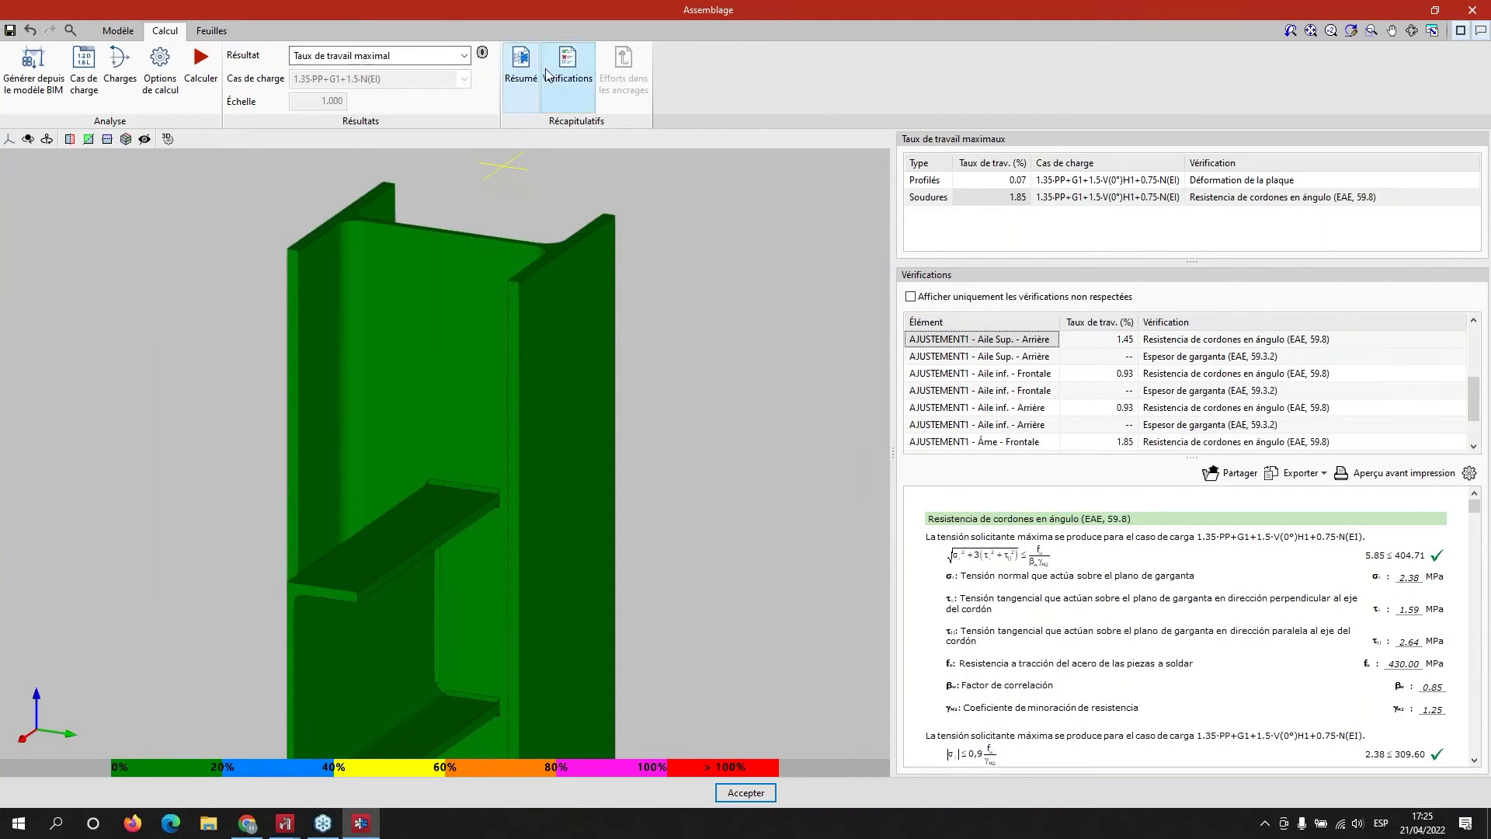
# - Display the Von Mises stress results on the connection and view the stress distribution from another angle
pyautogui.click(401, 56)
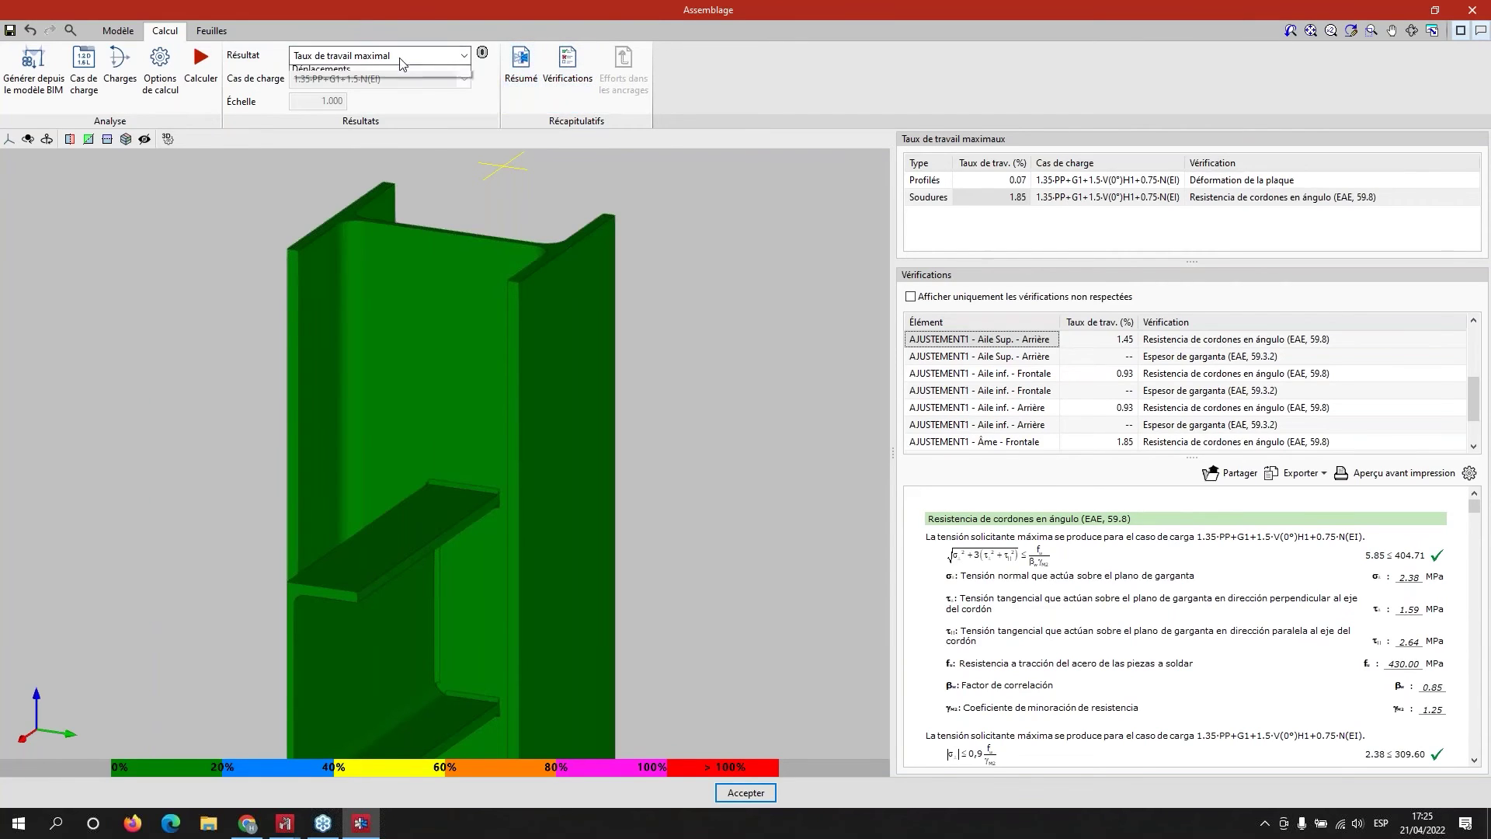
pyautogui.click(396, 88)
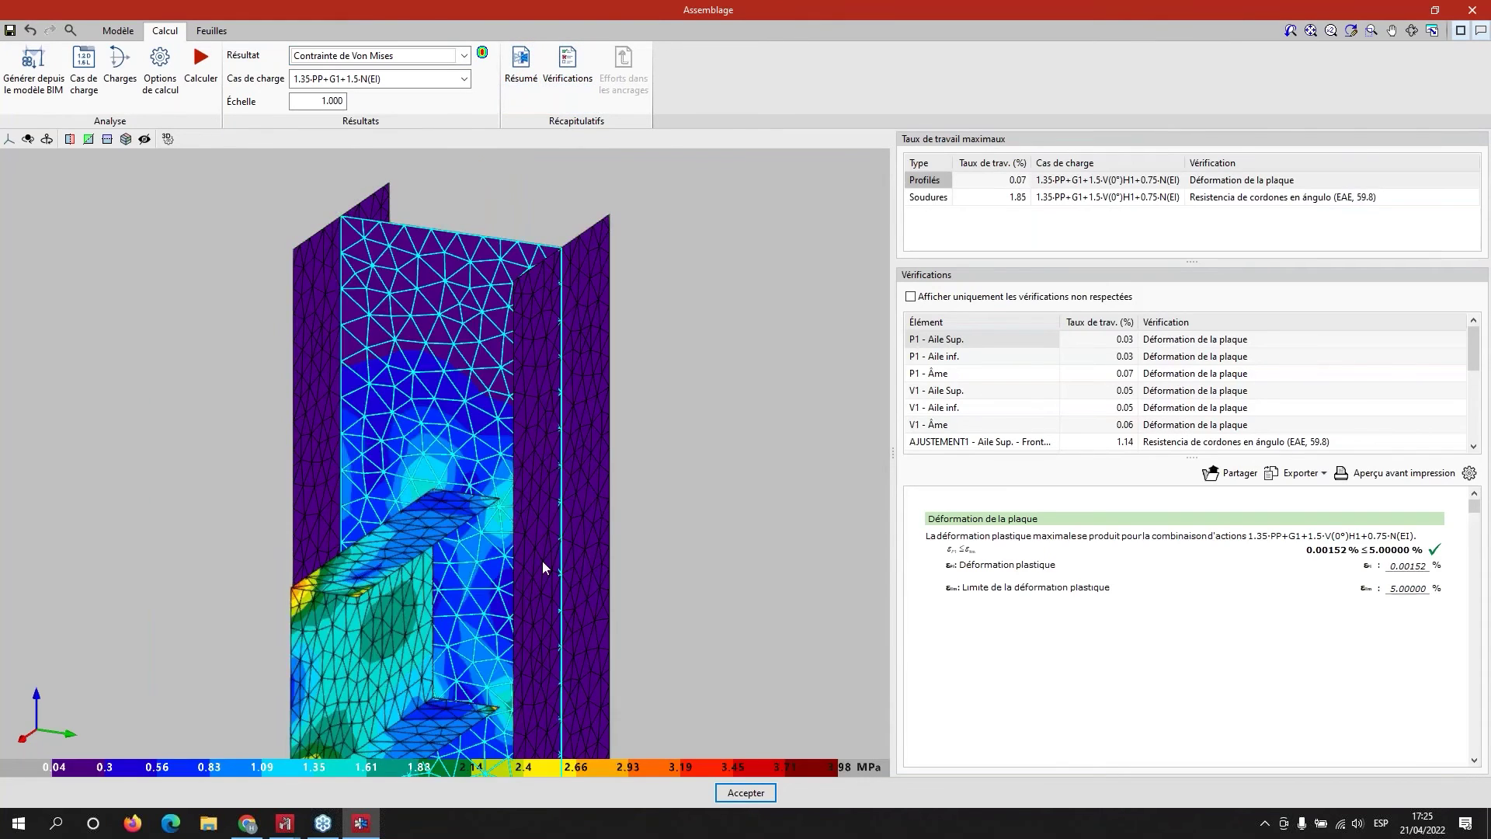
pyautogui.moveTo(544, 568)
pyautogui.mouseDown(button='middle')
pyautogui.moveTo(454, 611)
pyautogui.moveTo(598, 609)
pyautogui.mouseUp(button='middle')
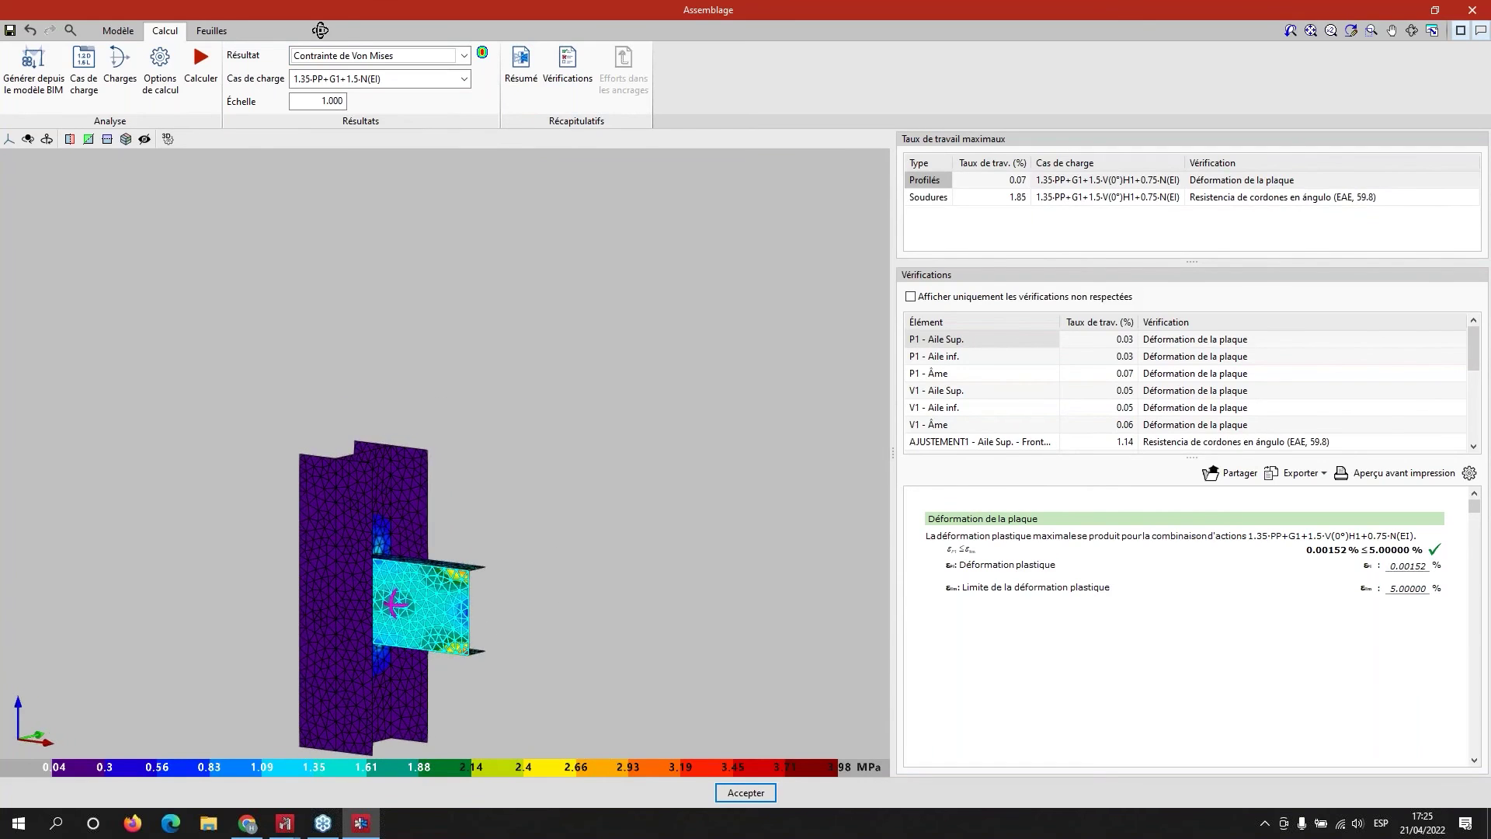
# - Set the display scale of the Von Mises stress results to 150 and examine the mesh around the joint
pyautogui.click(337, 103)
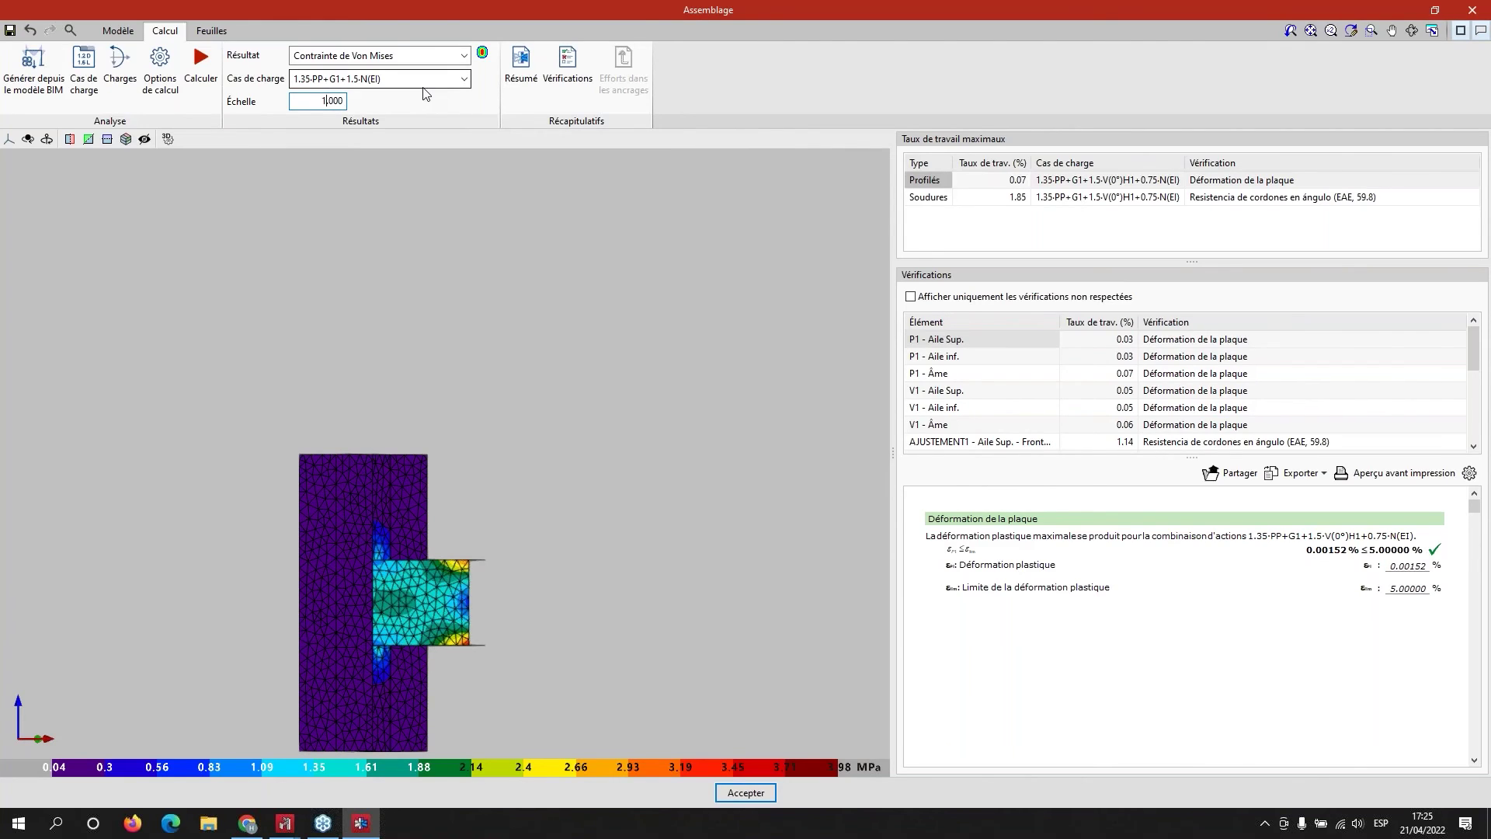
pyautogui.press('Tab')
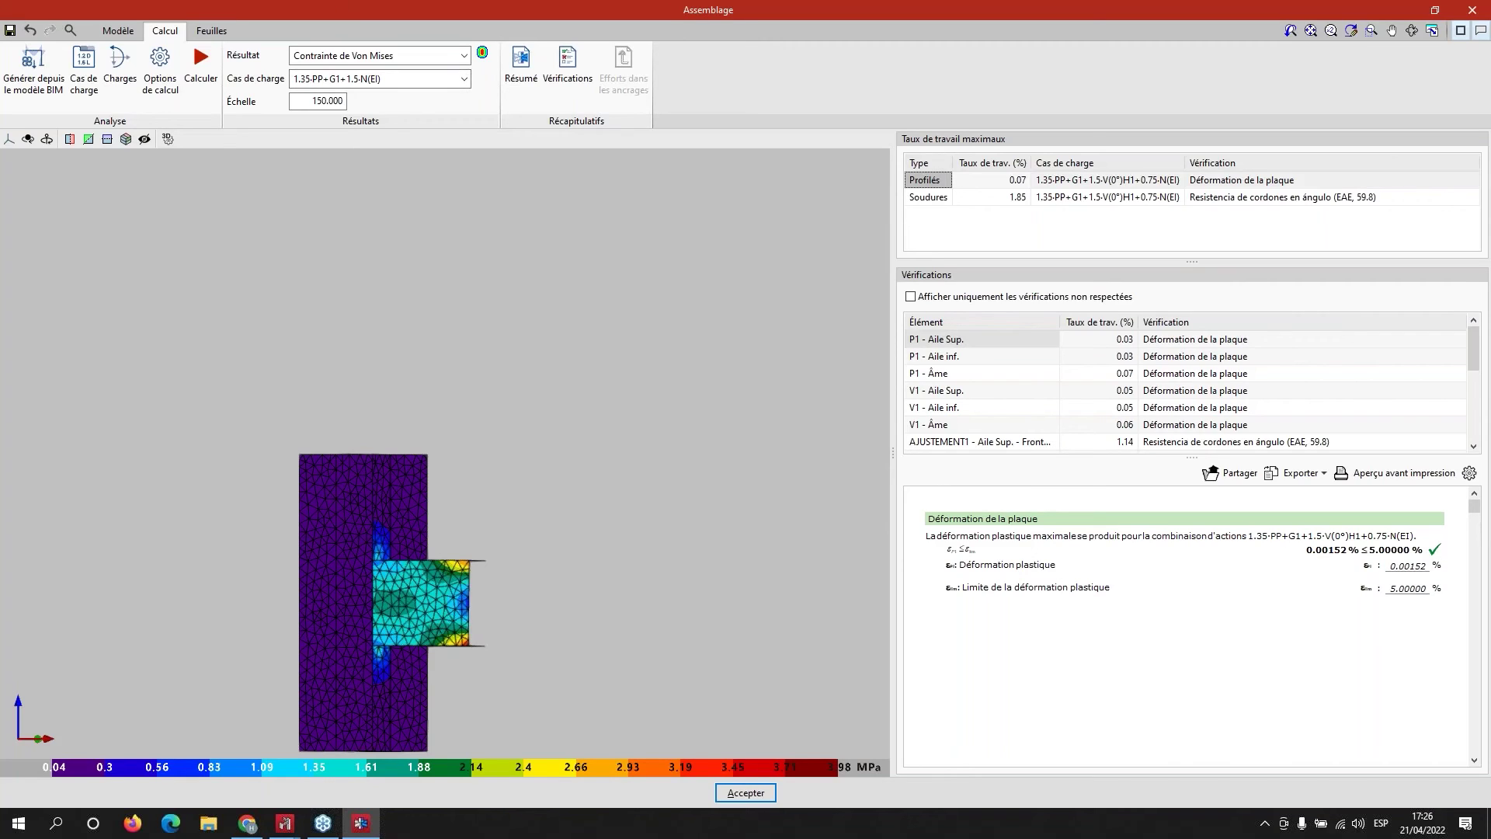
pyautogui.click(420, 110)
pyautogui.scroll(-3, 427, 307)
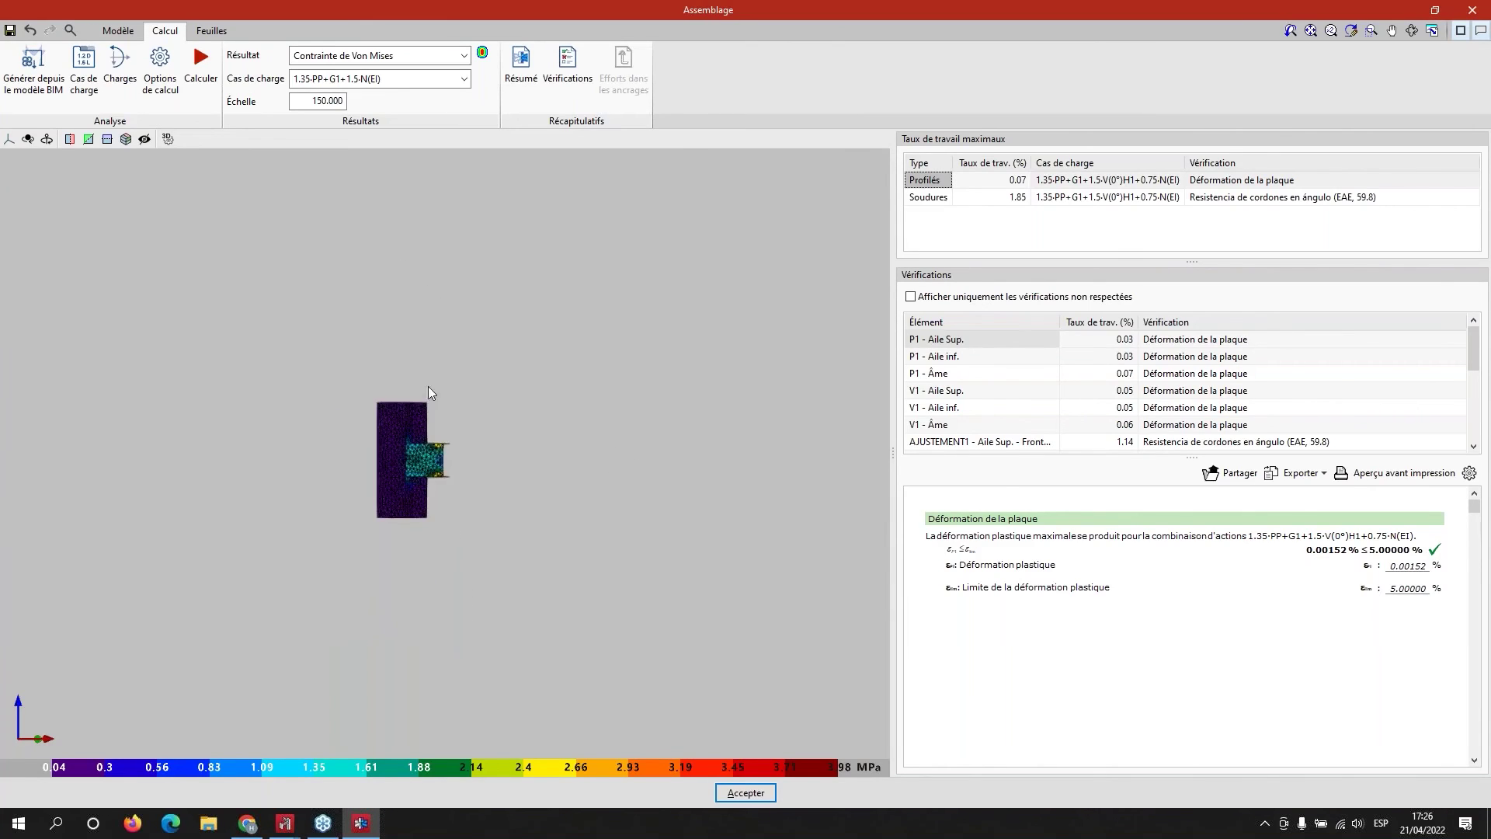
pyautogui.scroll(2, 427, 393)
pyautogui.scroll(3, 426, 404)
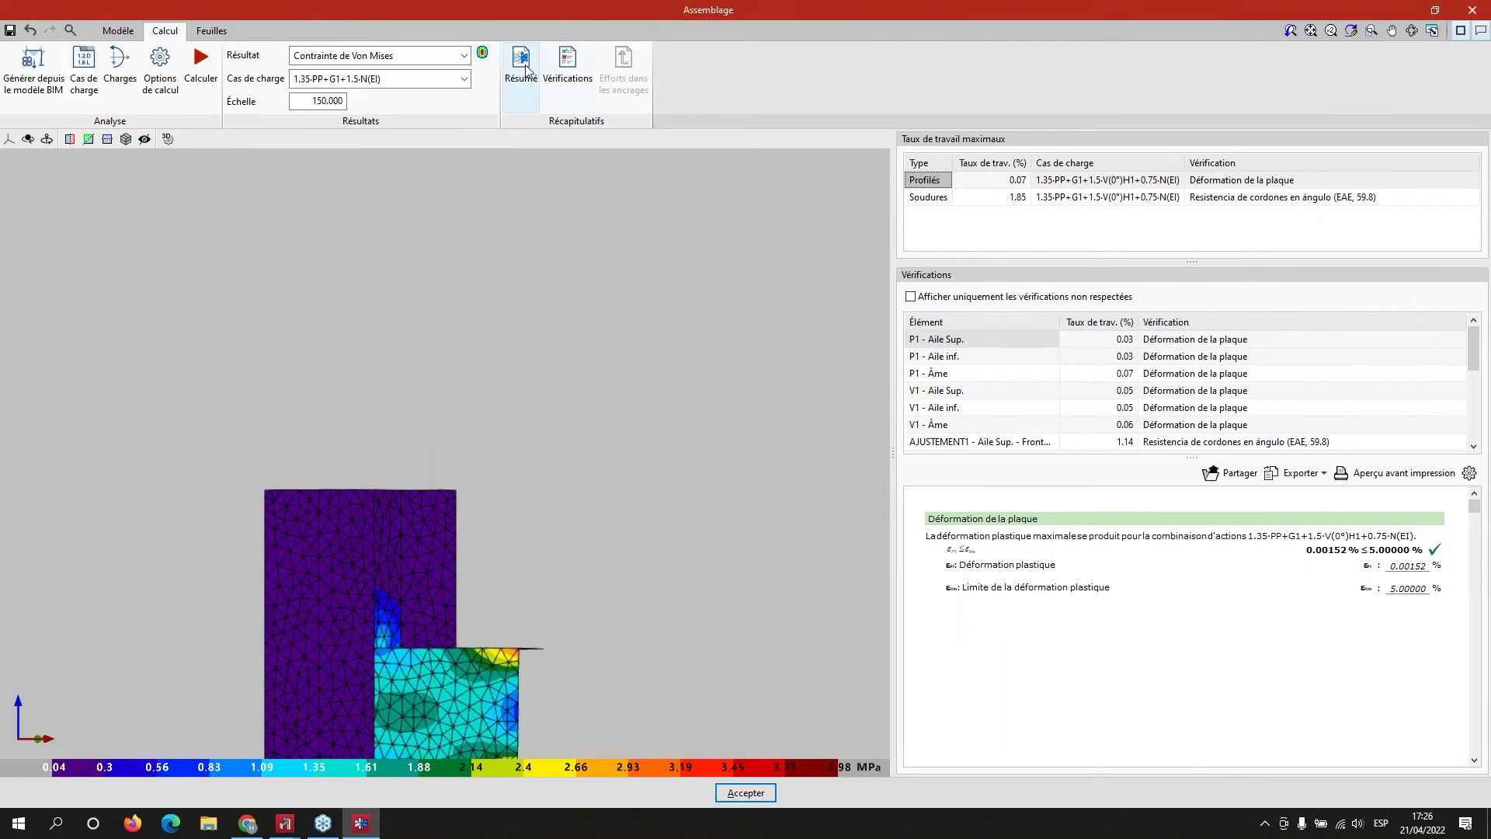
# - Review the full verification report, from the plate deformation checks through the upper-flange weld checks, then close it
pyautogui.click(553, 69)
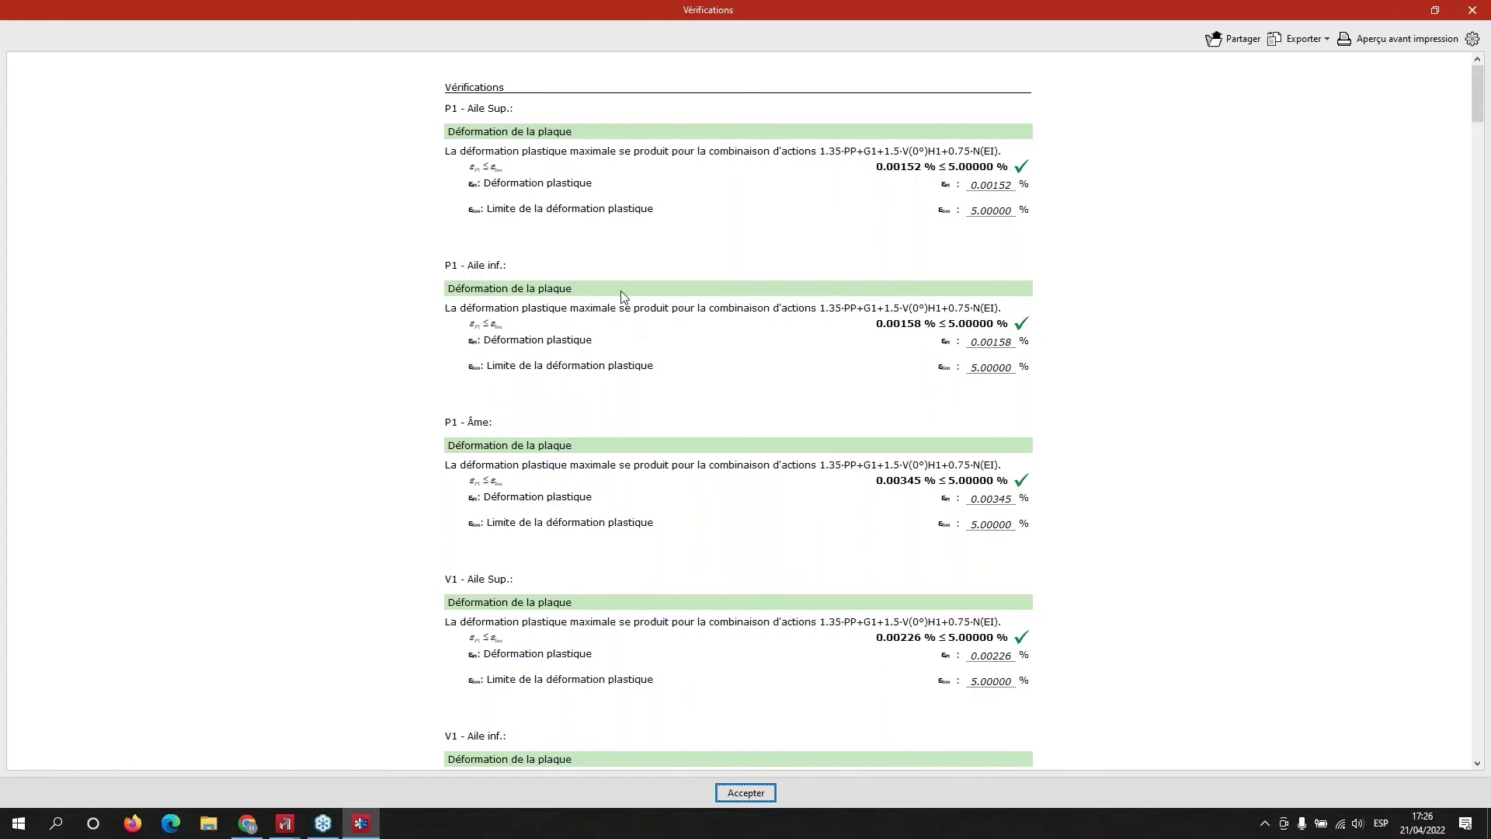
pyautogui.scroll(-3, 628, 303)
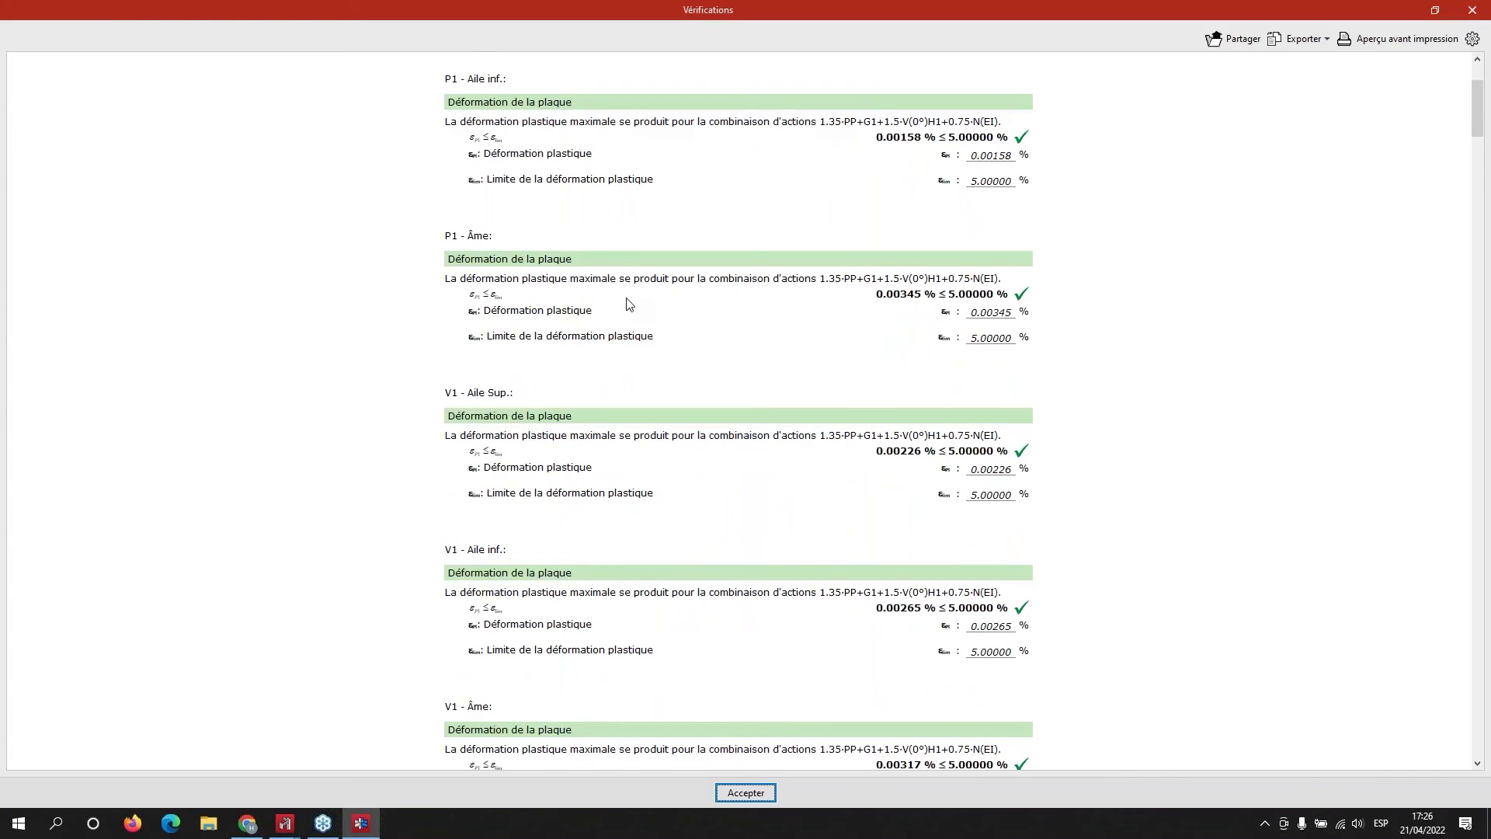
pyautogui.scroll(-9, 628, 303)
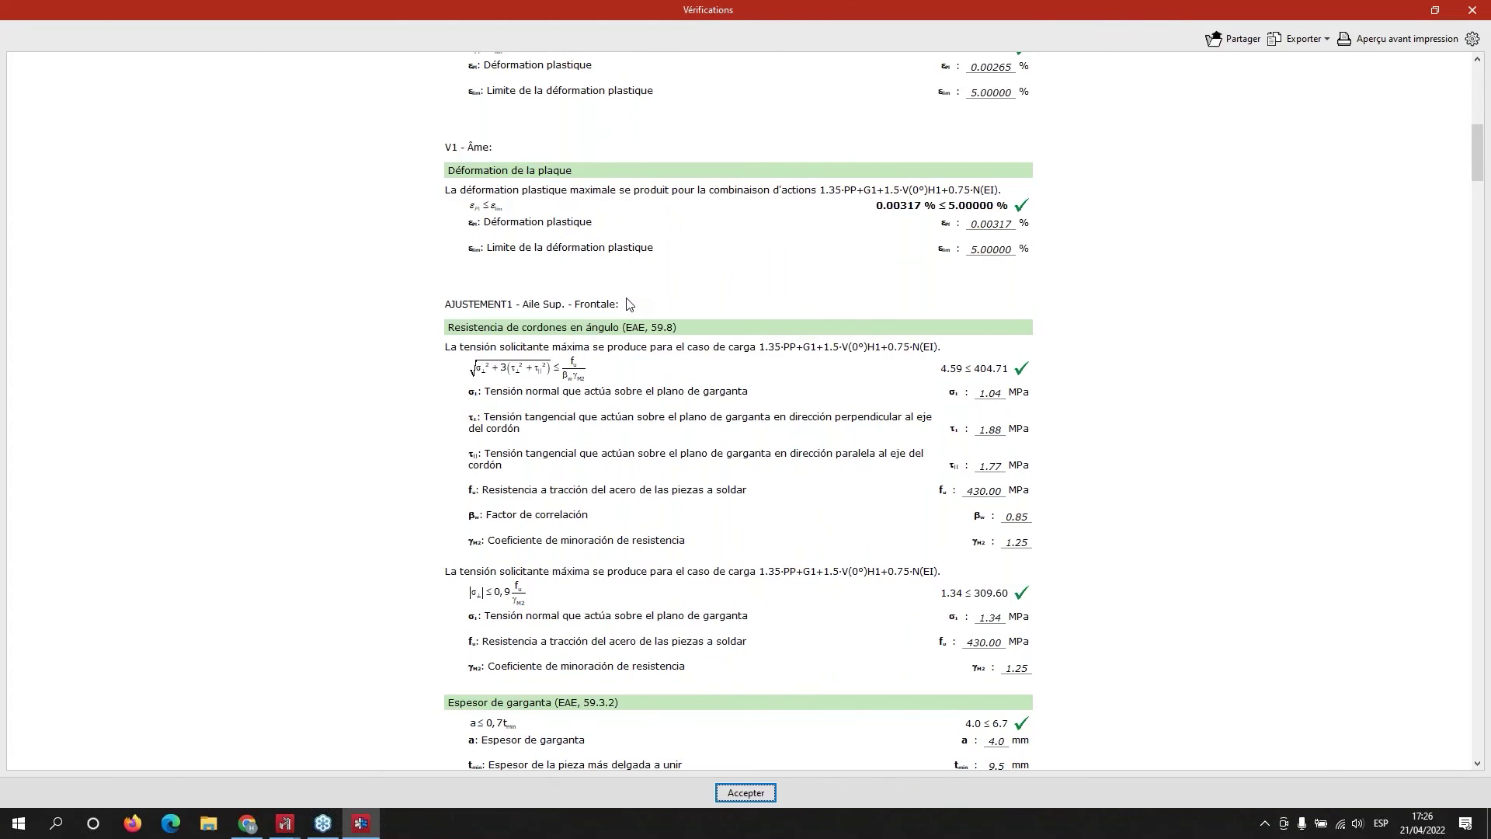
pyautogui.scroll(-8, 628, 303)
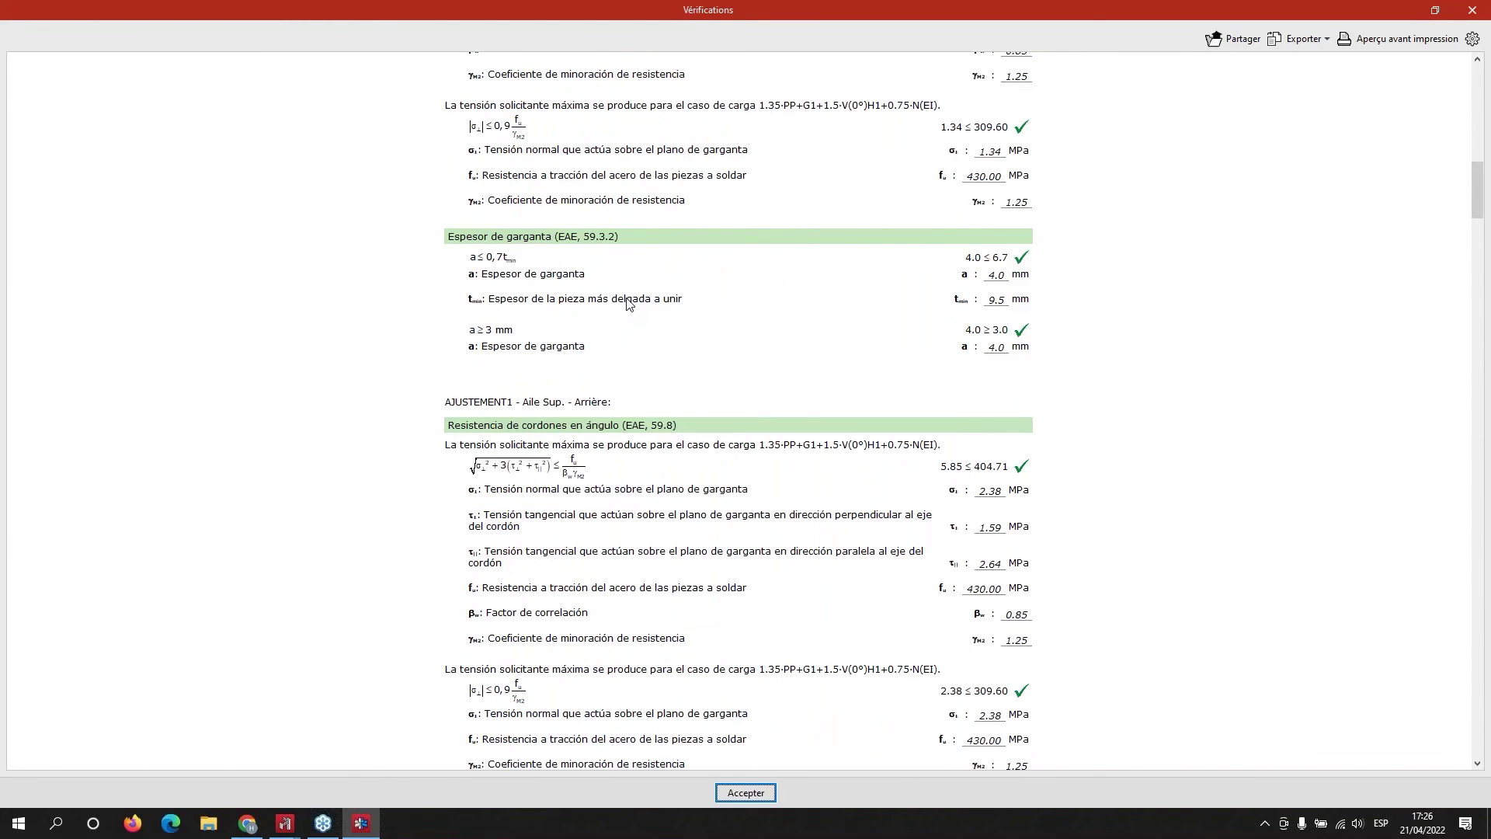
pyautogui.scroll(-3, 628, 303)
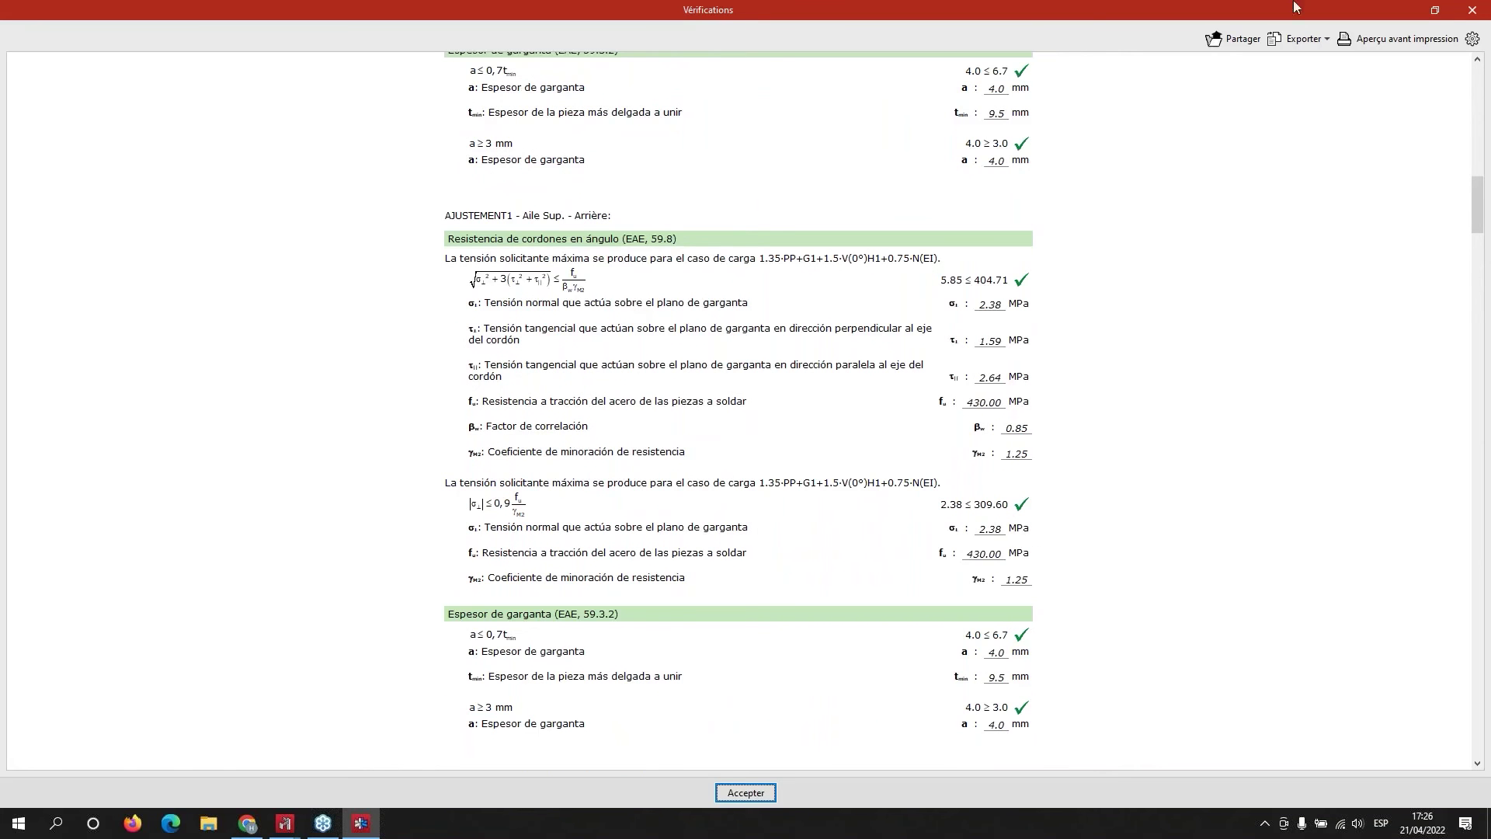
pyautogui.click(1471, 10)
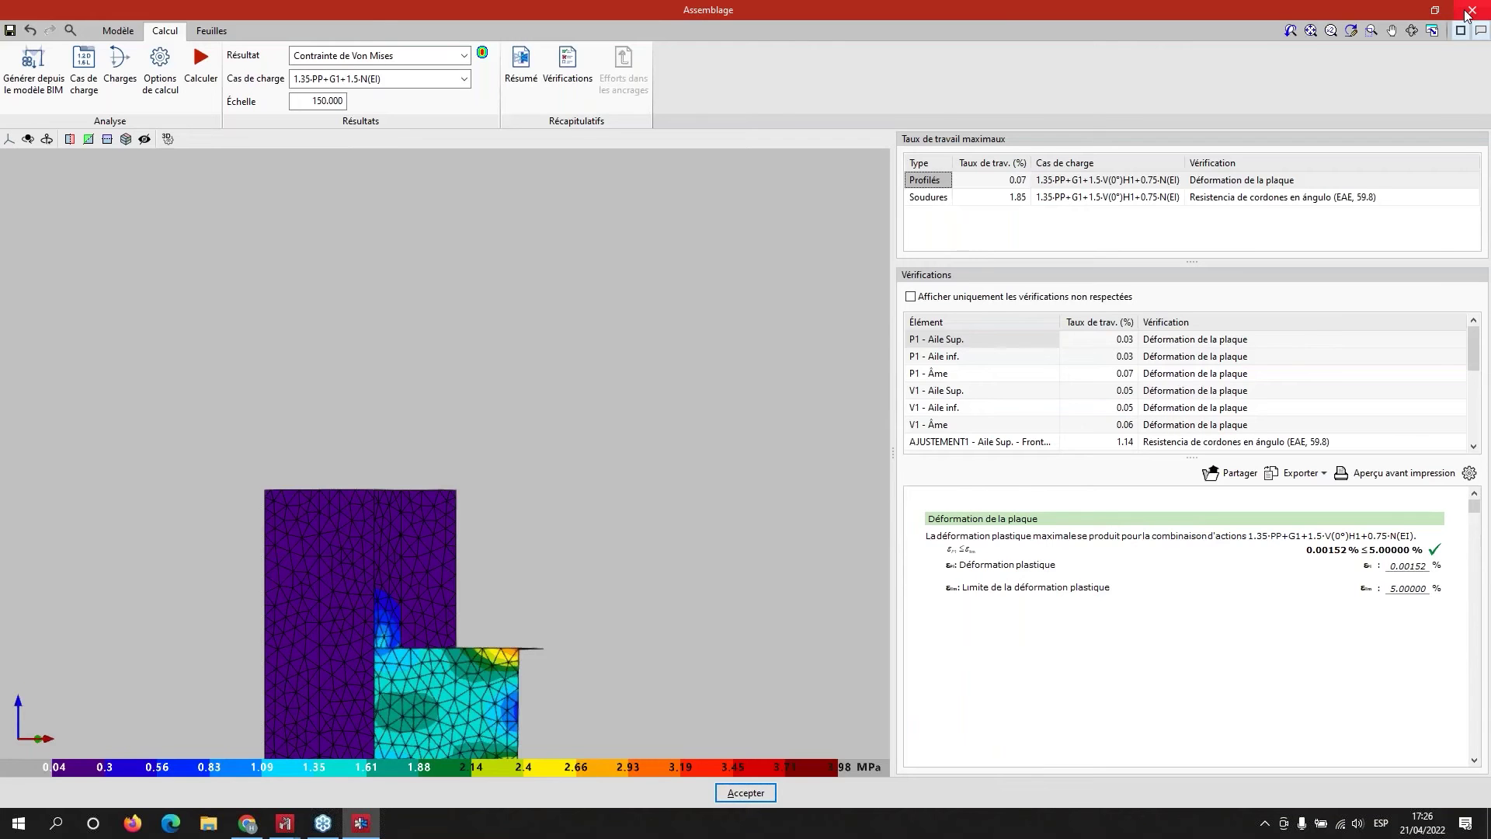
# - Insert the predefined 3D, elevation, profile and top views on the A3 landscape sheet as monochrome images at 1:10
pyautogui.click(481, 53)
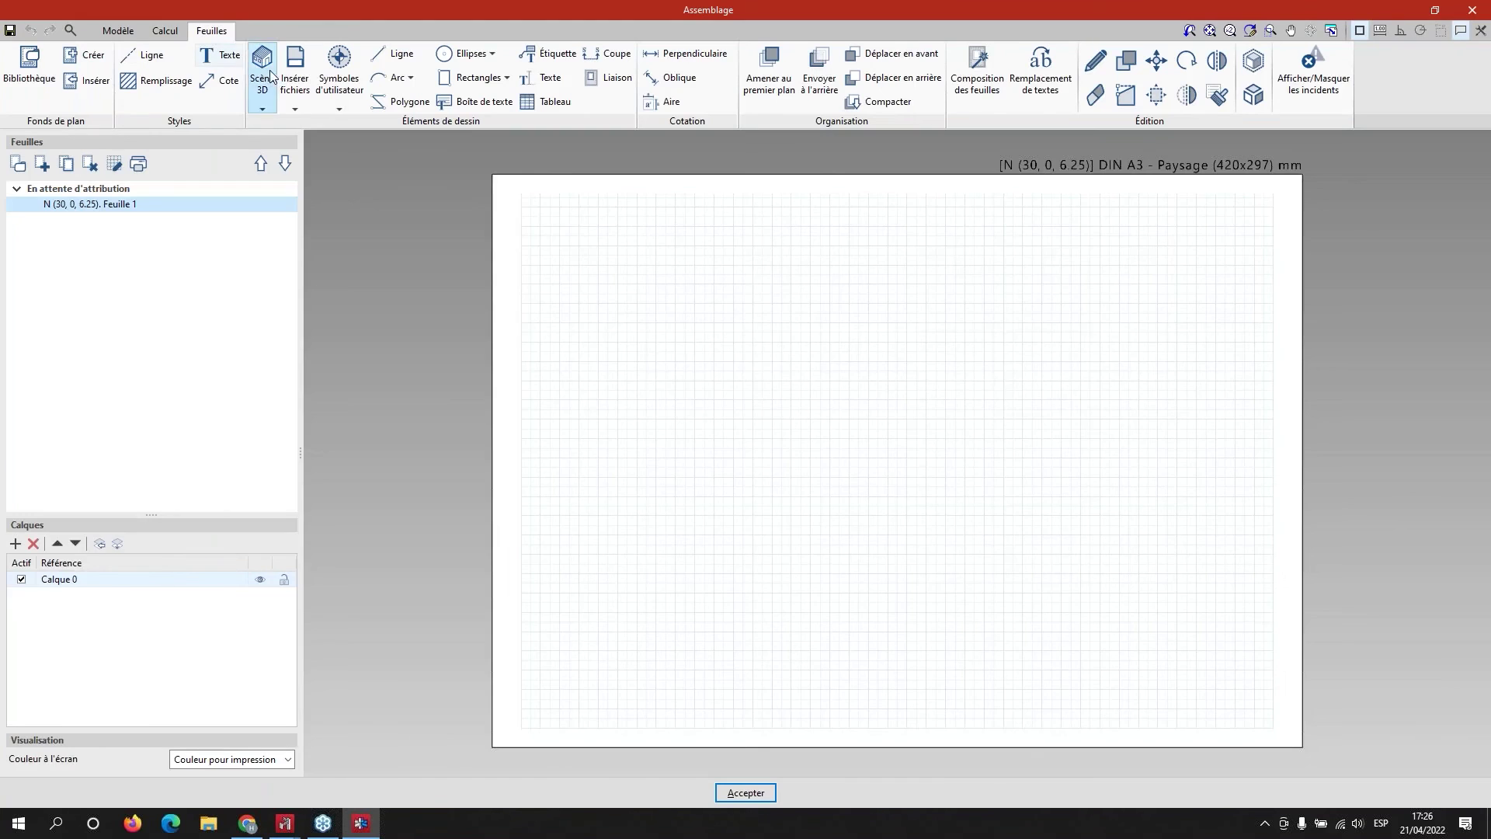
pyautogui.click(271, 75)
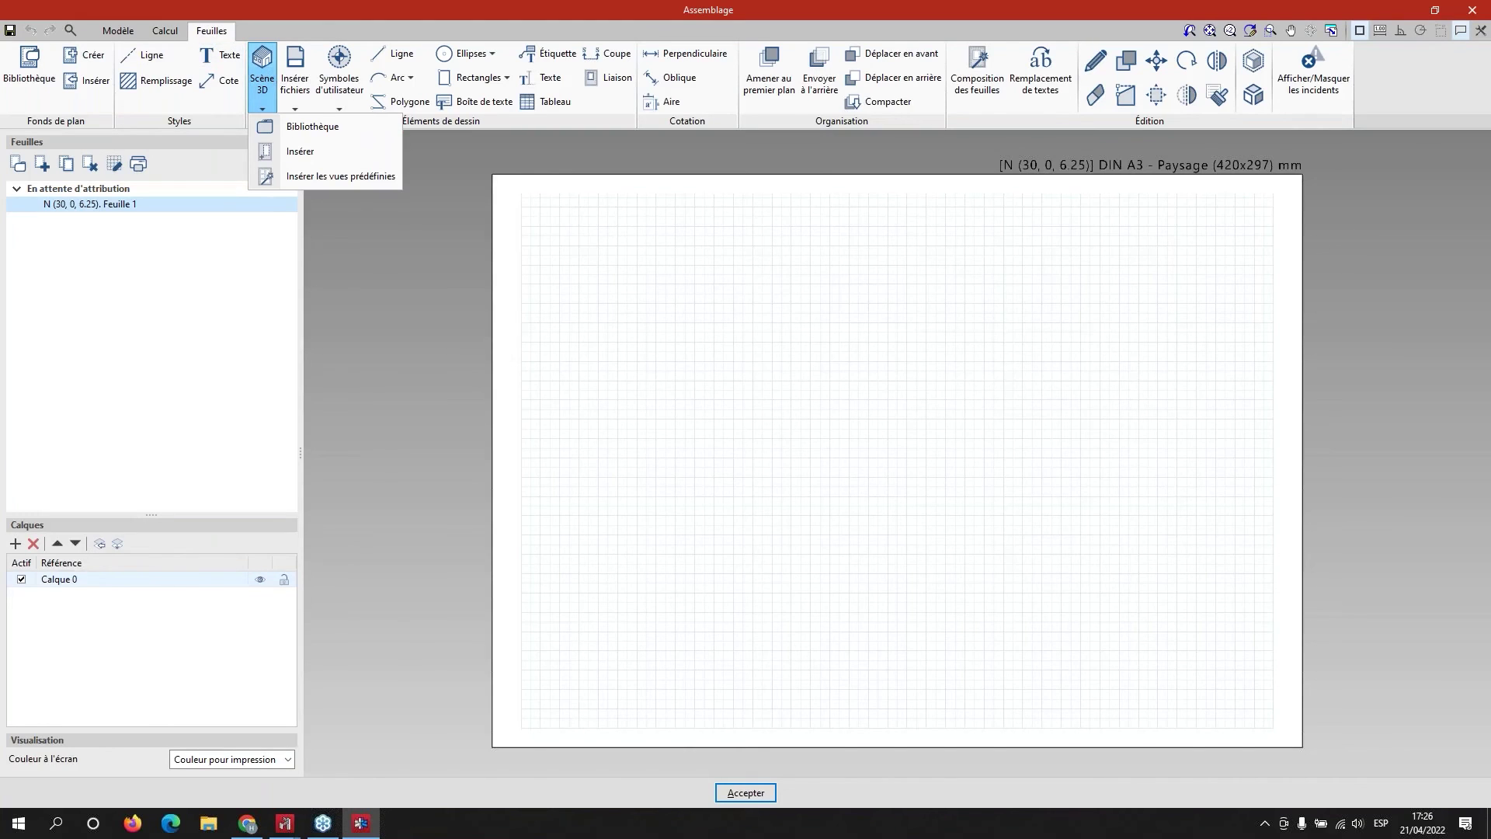
pyautogui.click(337, 177)
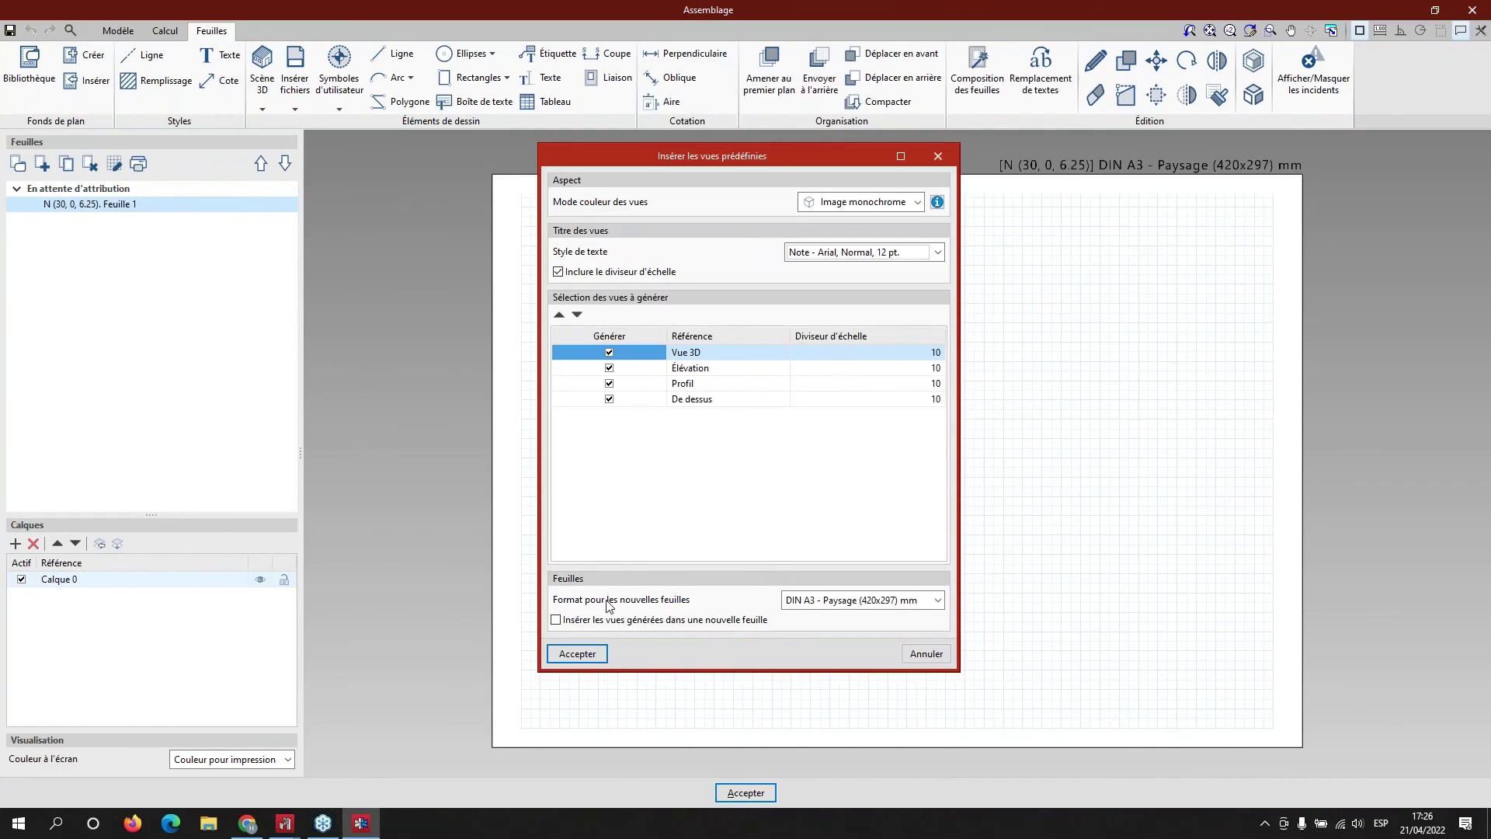
pyautogui.click(585, 654)
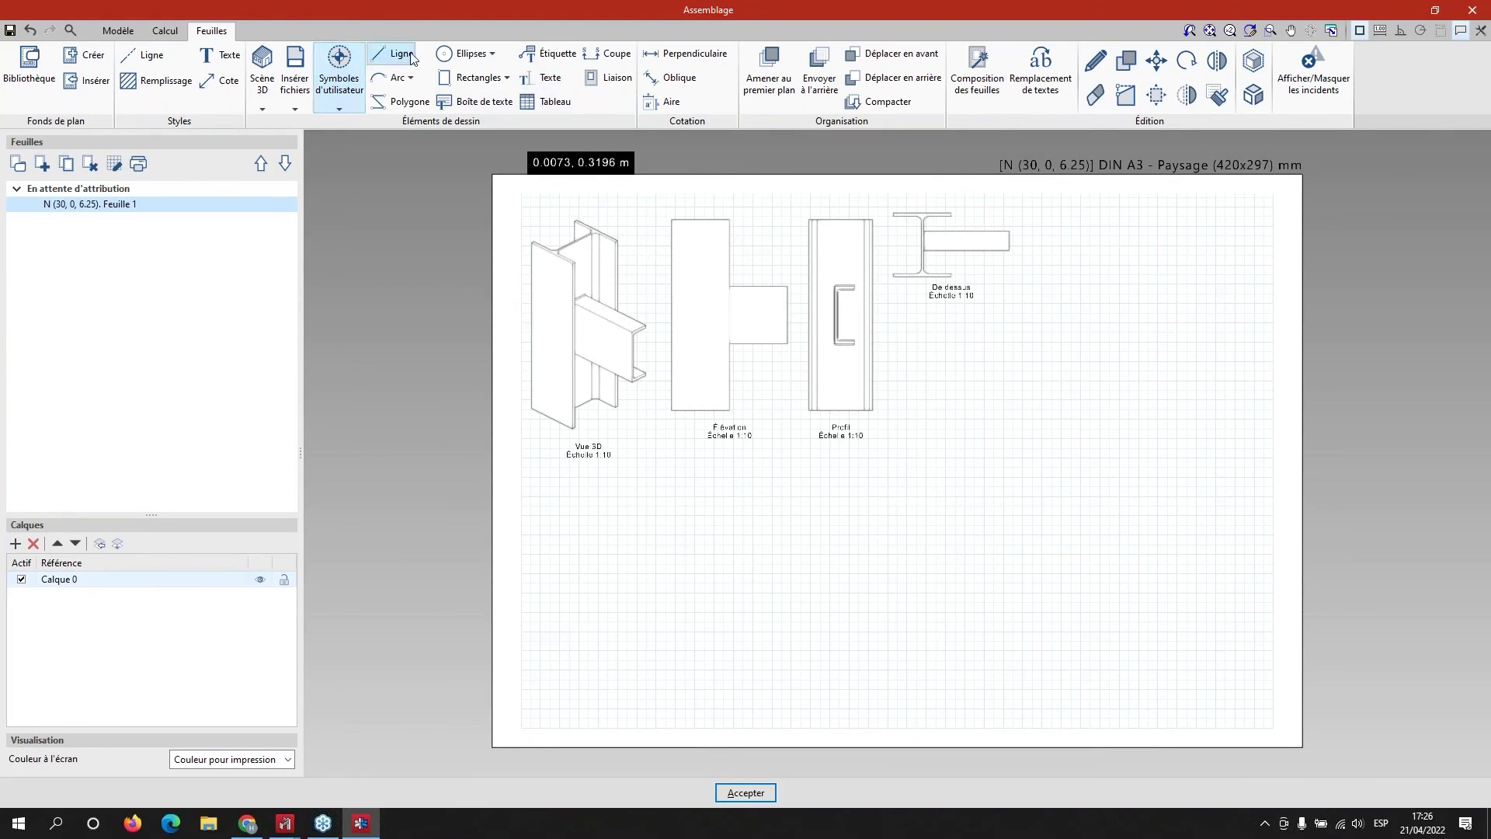
# - Add a perpendicular real-distance dimension for the full column height along the outer edge of the elevation view
pyautogui.click(677, 54)
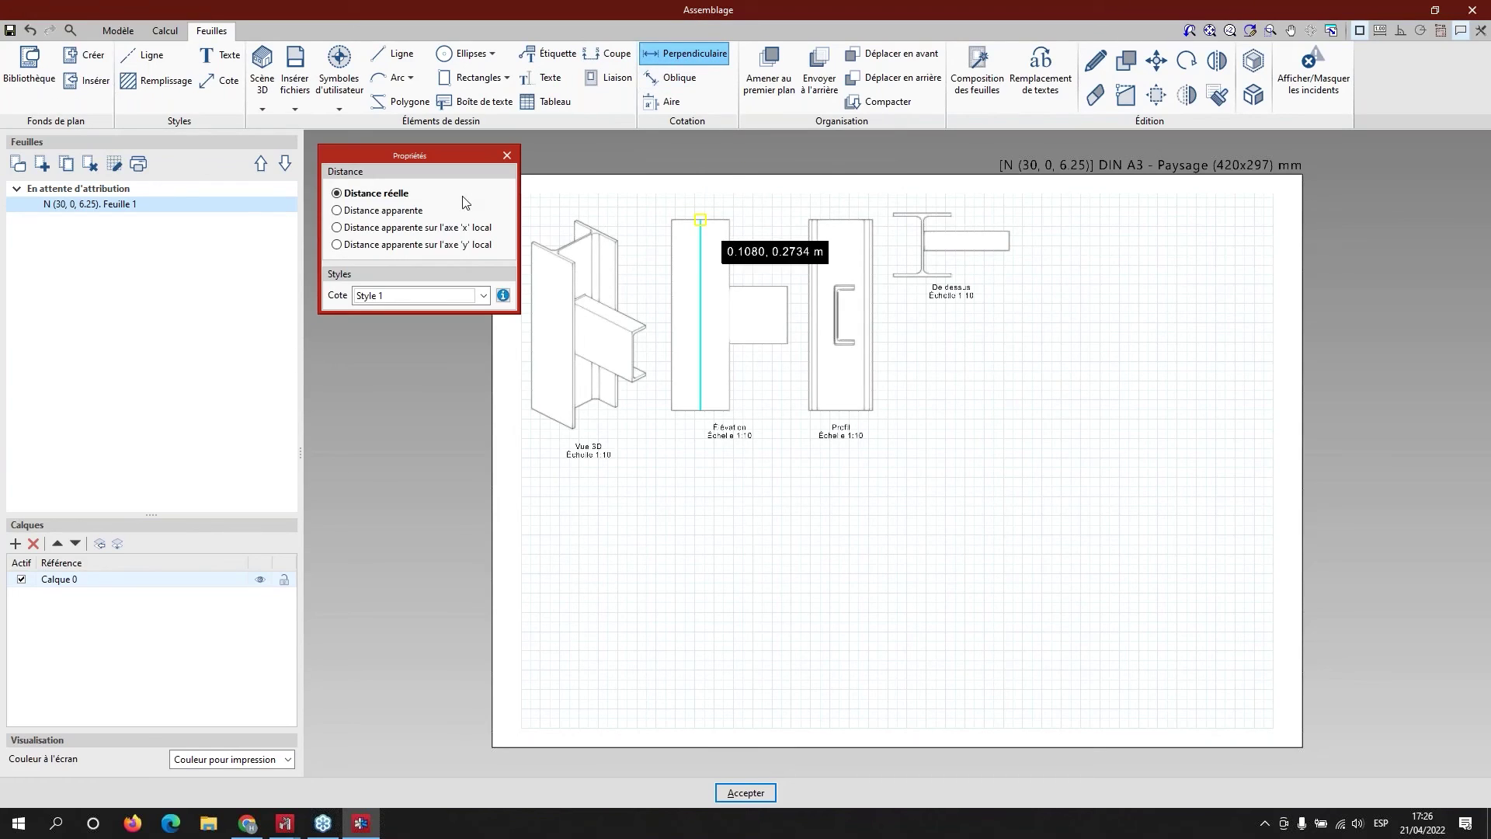
pyautogui.click(670, 220)
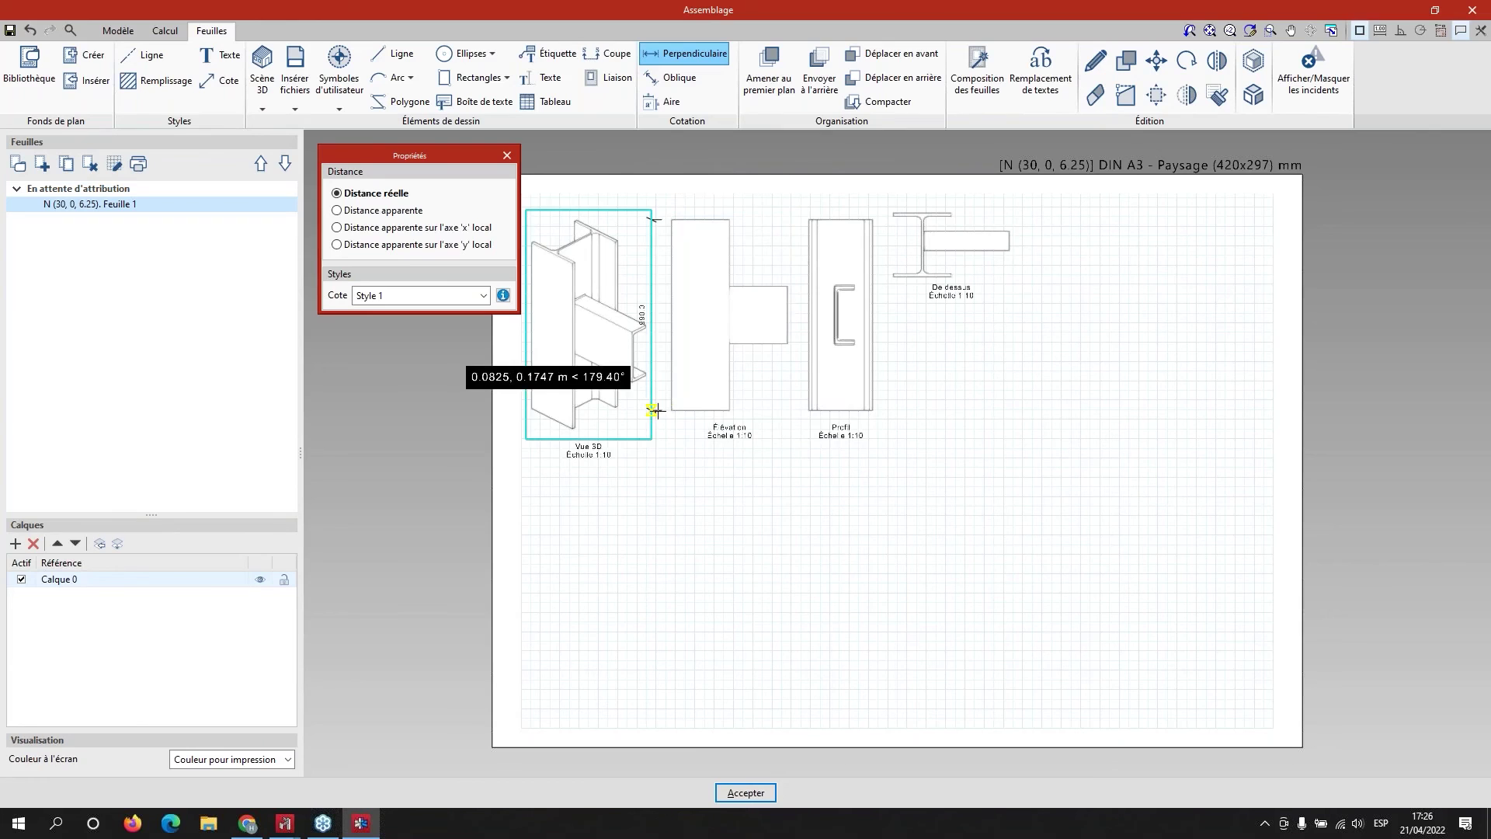
pyautogui.scroll(1, 657, 412)
pyautogui.scroll(1, 660, 406)
pyautogui.click(672, 414)
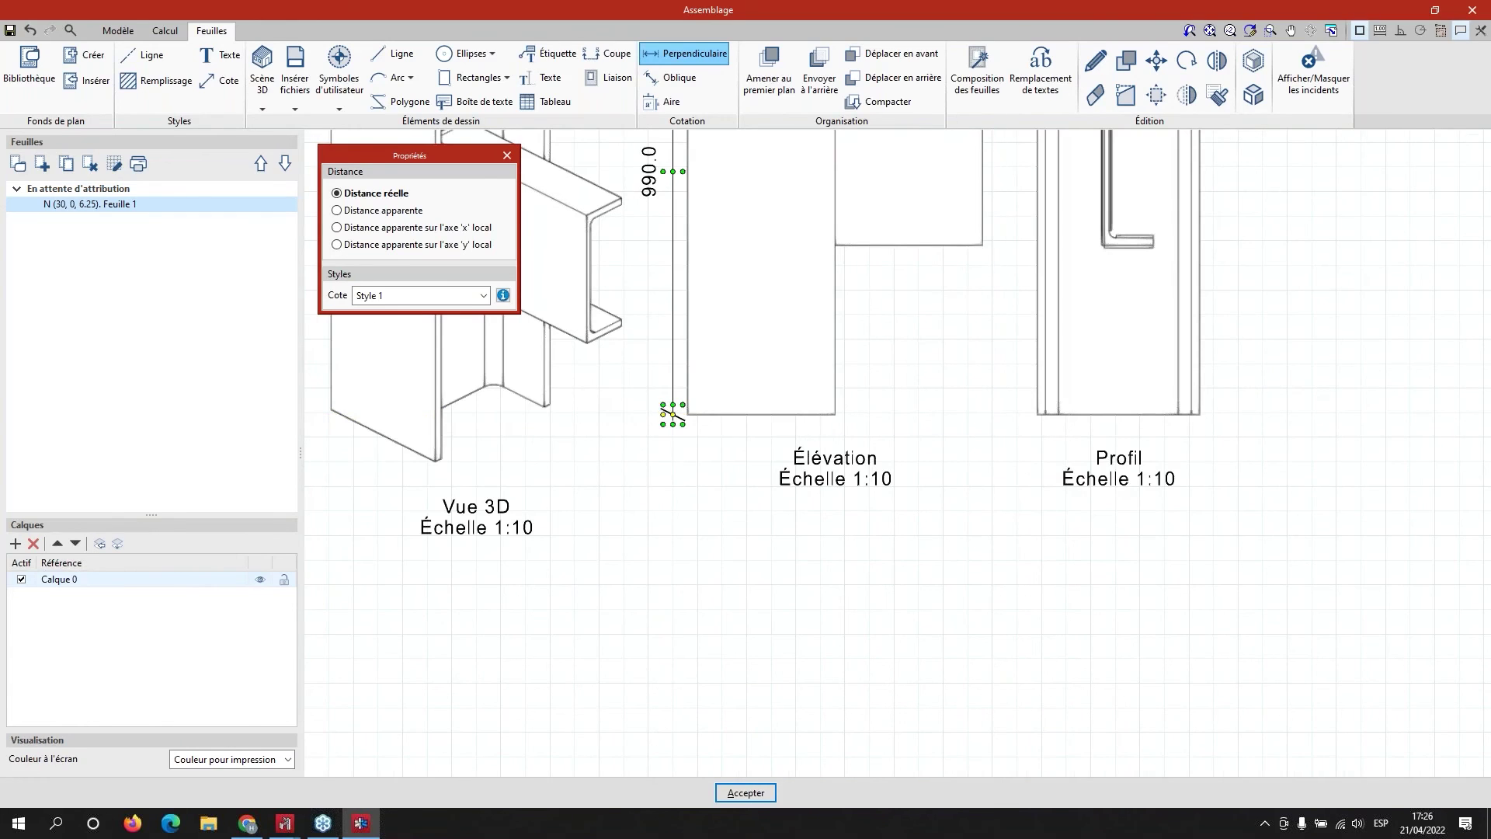
pyautogui.scroll(-2, 681, 593)
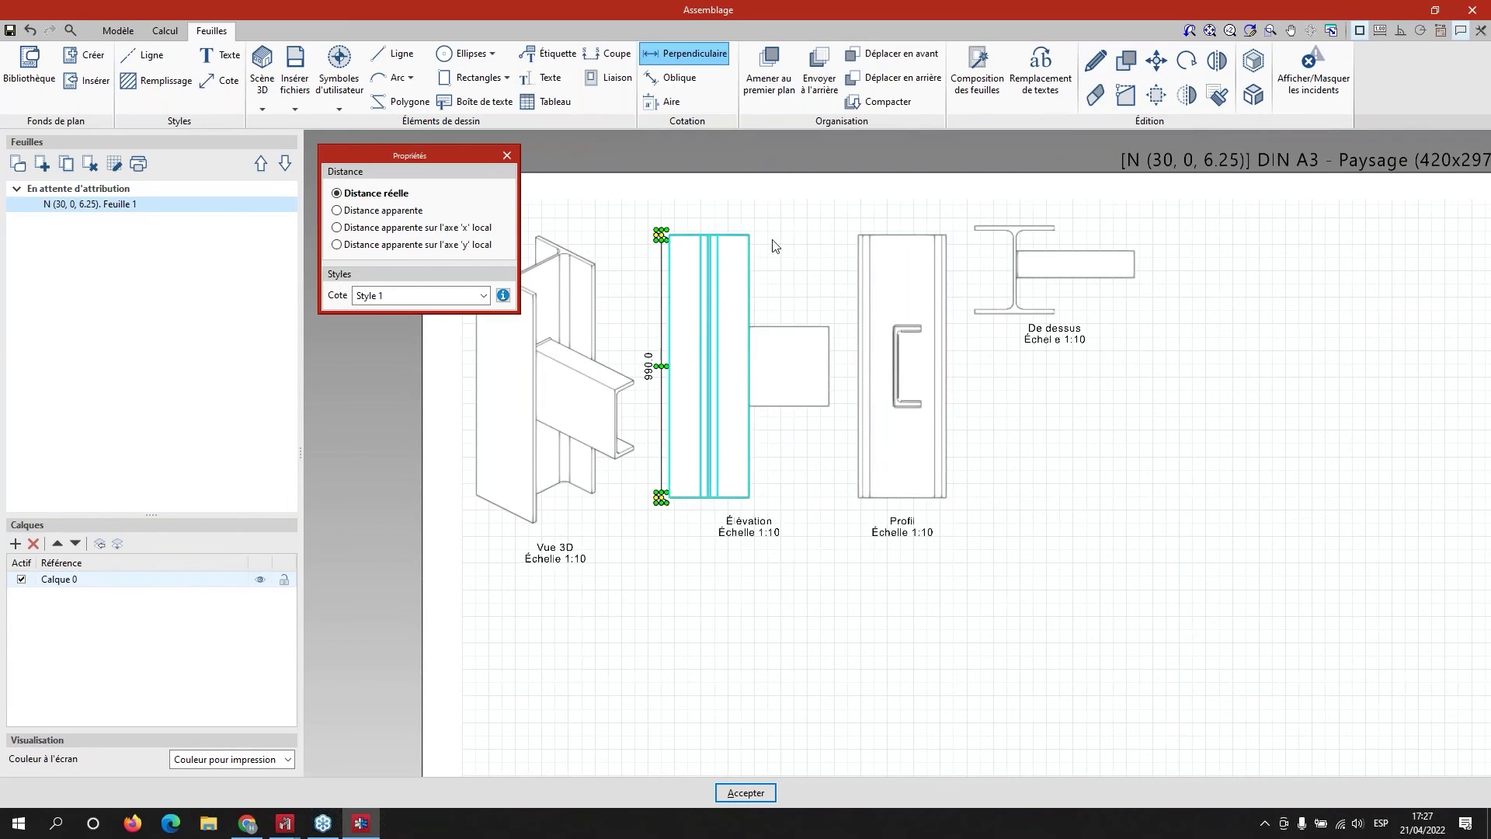
pyautogui.press('Escape')
pyautogui.scroll(2, 808, 317)
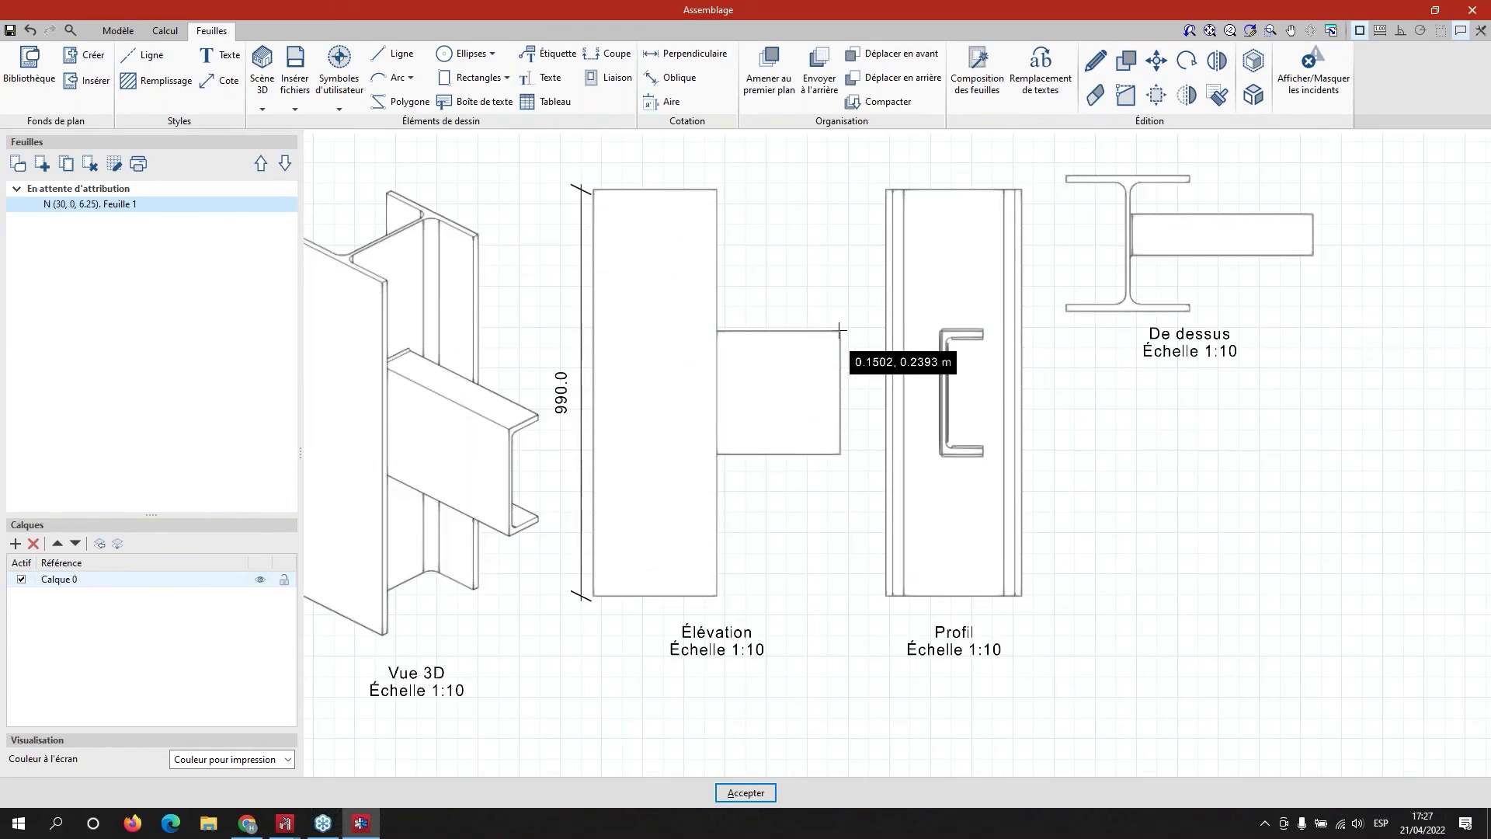
# - Examine the oblique dimension, label and text style options for annotating the sheet, without adding or changing anything
pyautogui.click(691, 75)
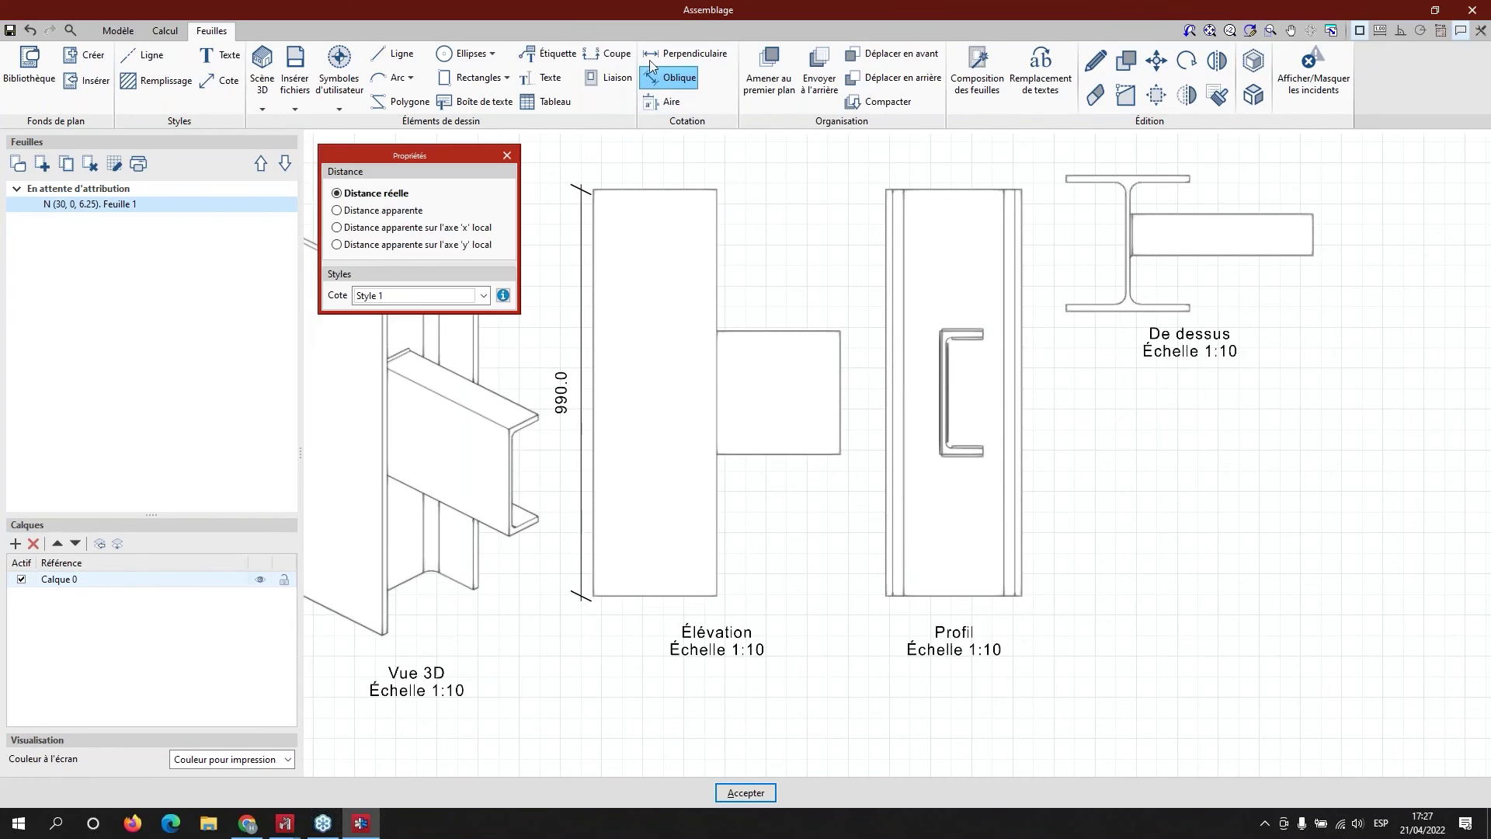
pyautogui.click(507, 156)
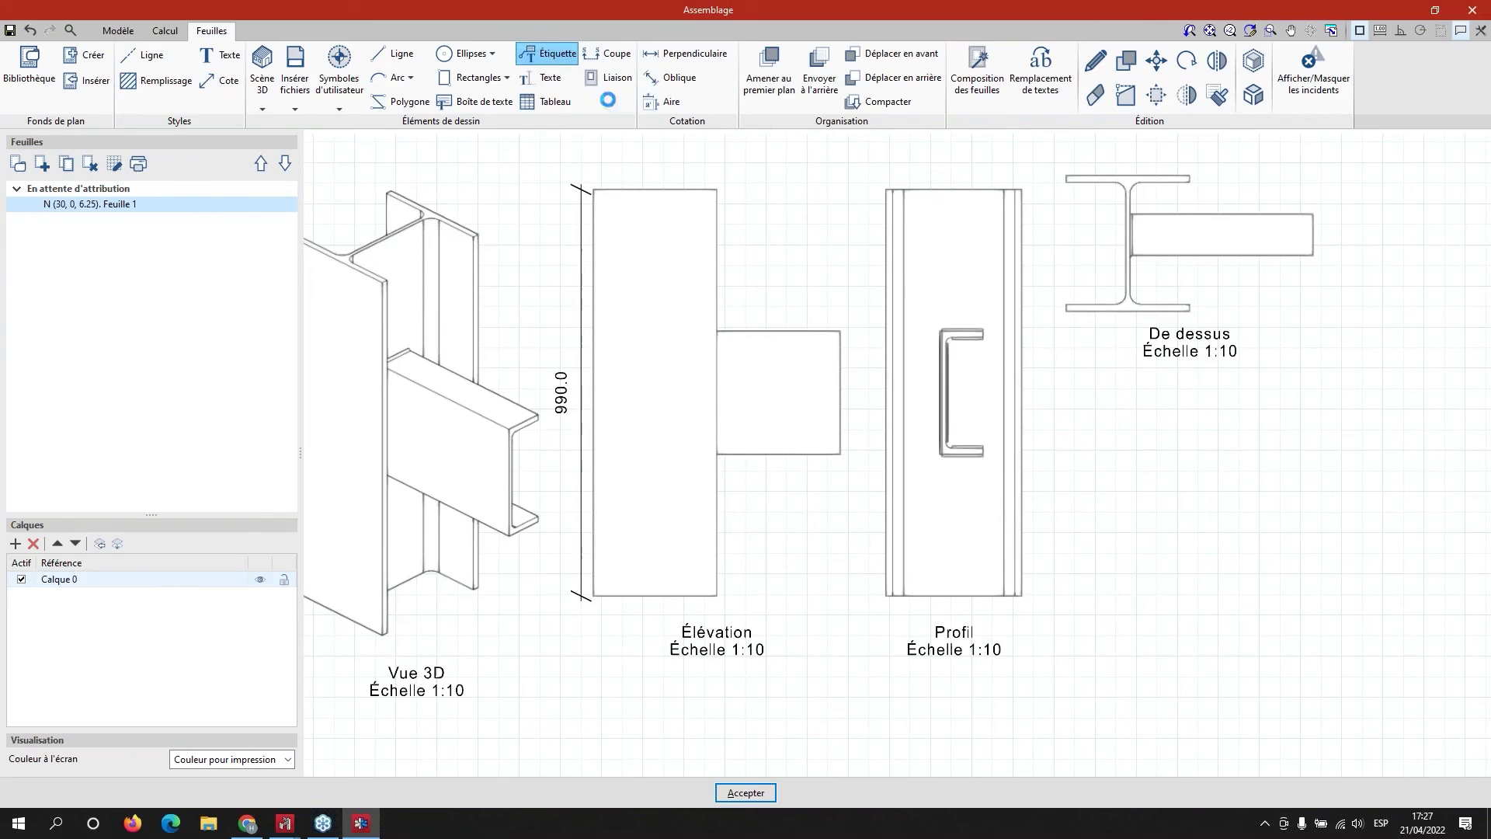
pyautogui.click(547, 54)
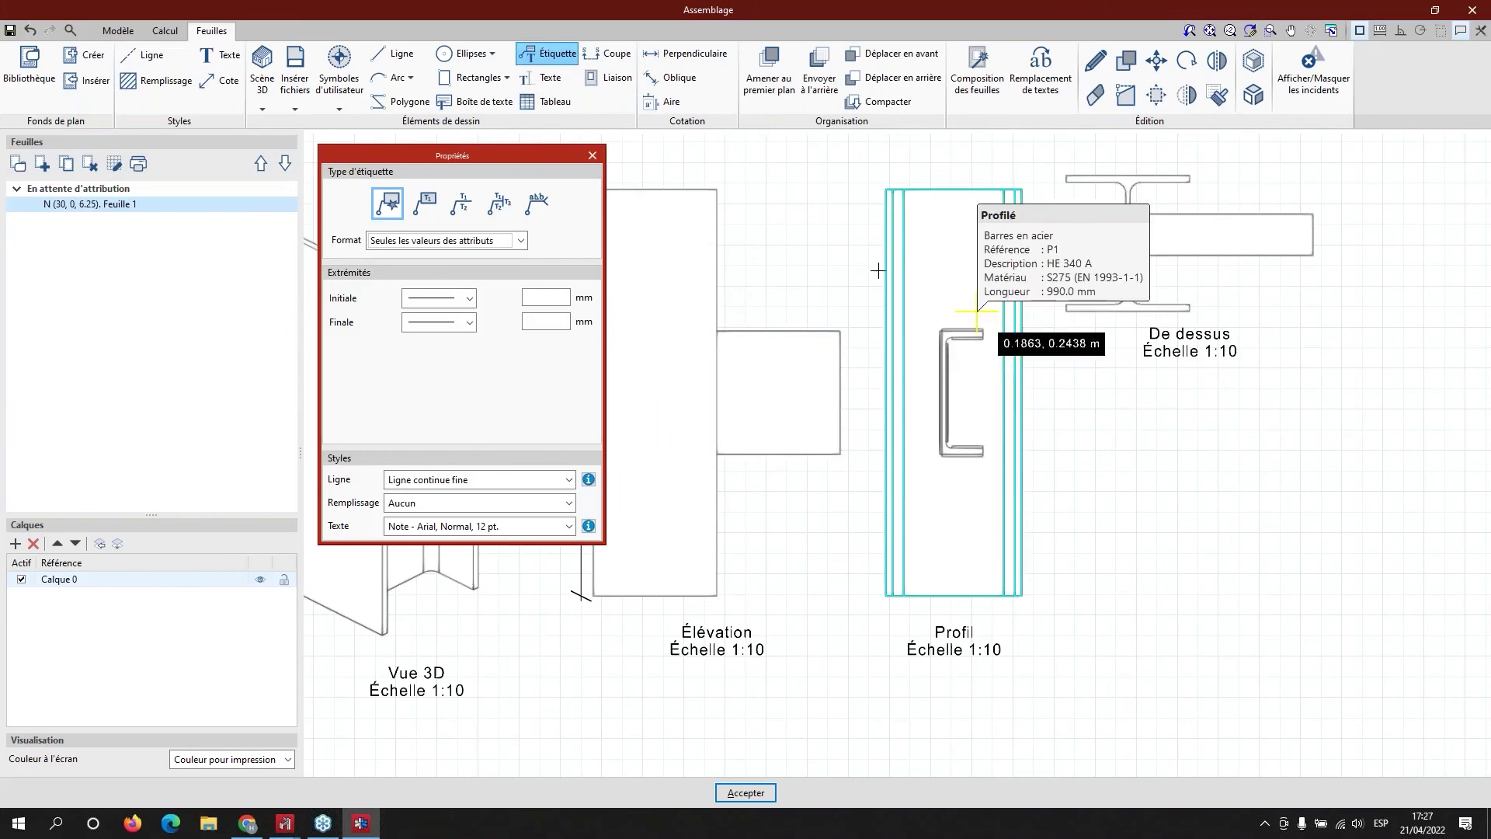
pyautogui.press('Escape')
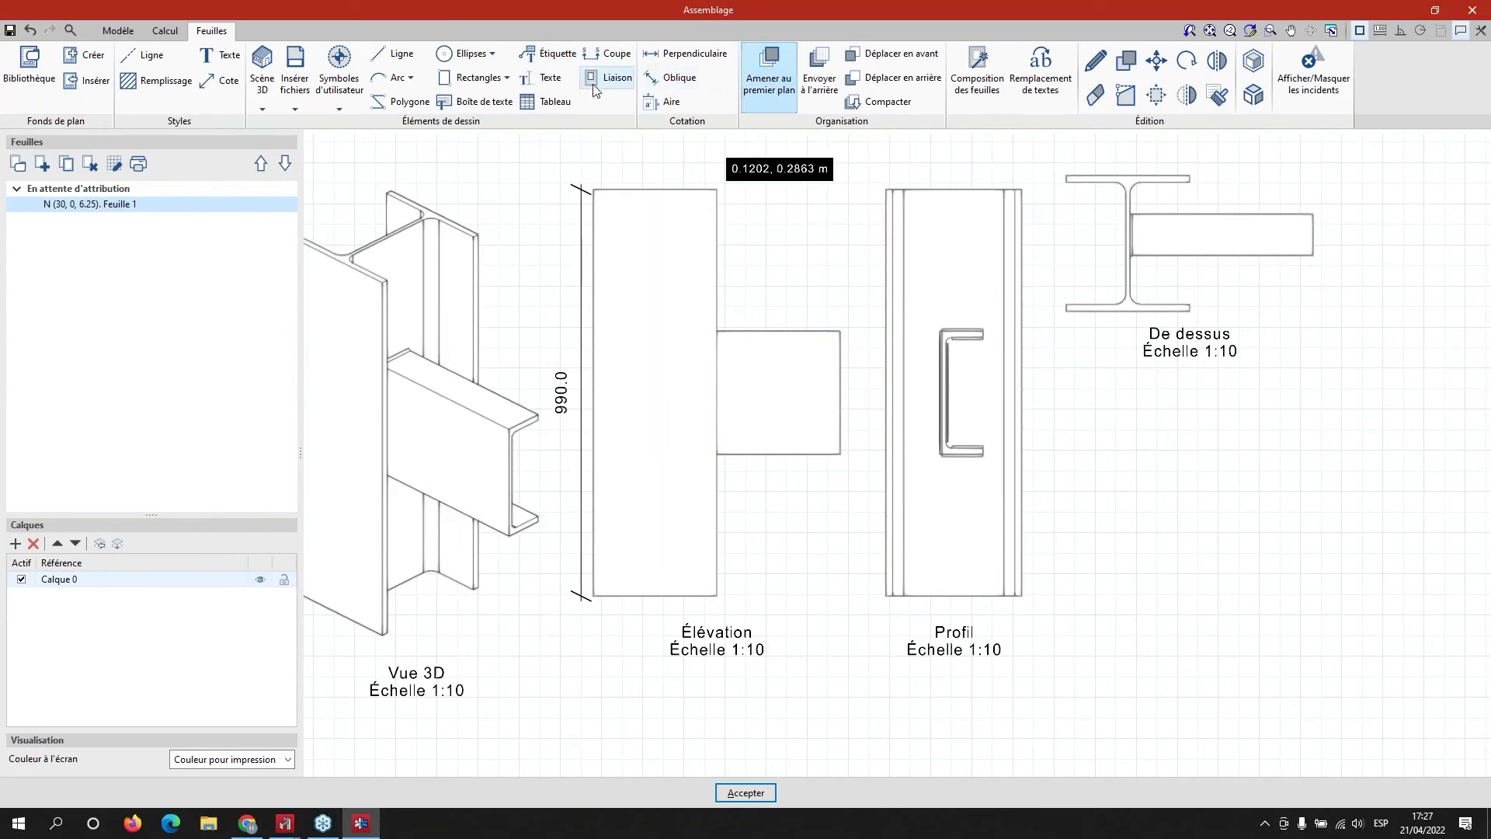
pyautogui.click(228, 58)
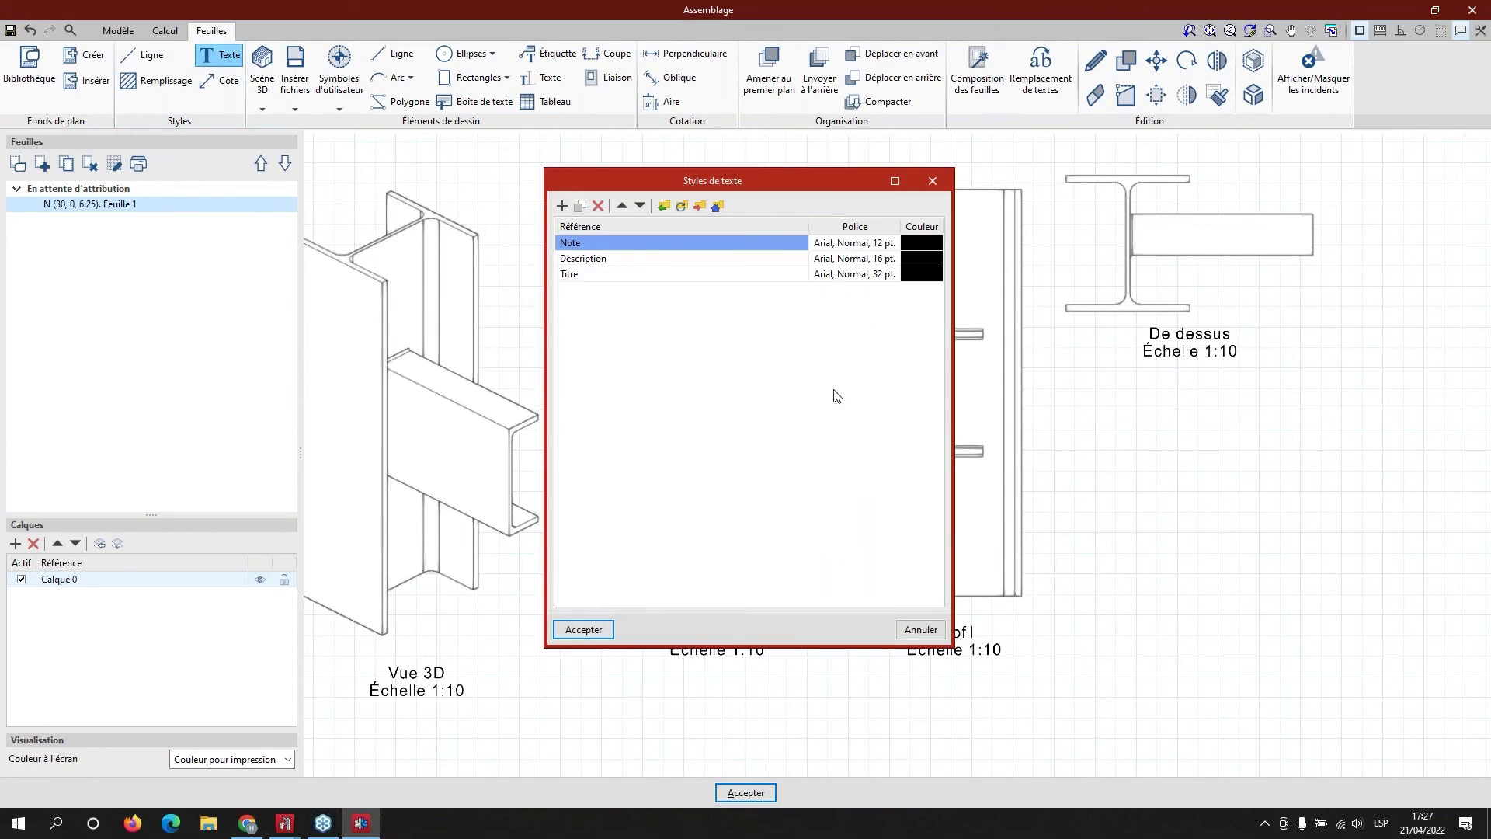
pyautogui.click(933, 180)
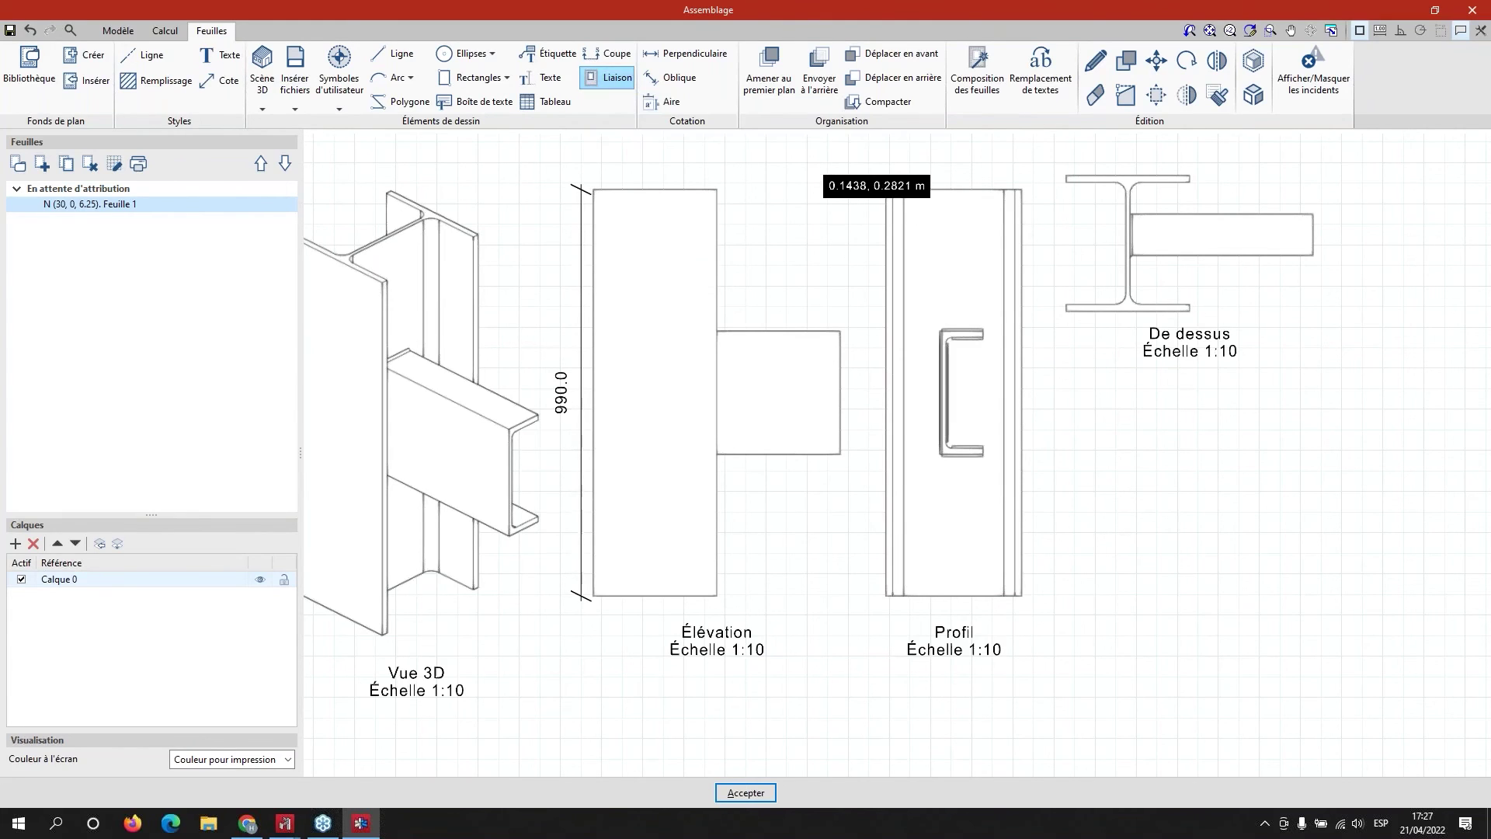
pyautogui.scroll(-3, 674, 380)
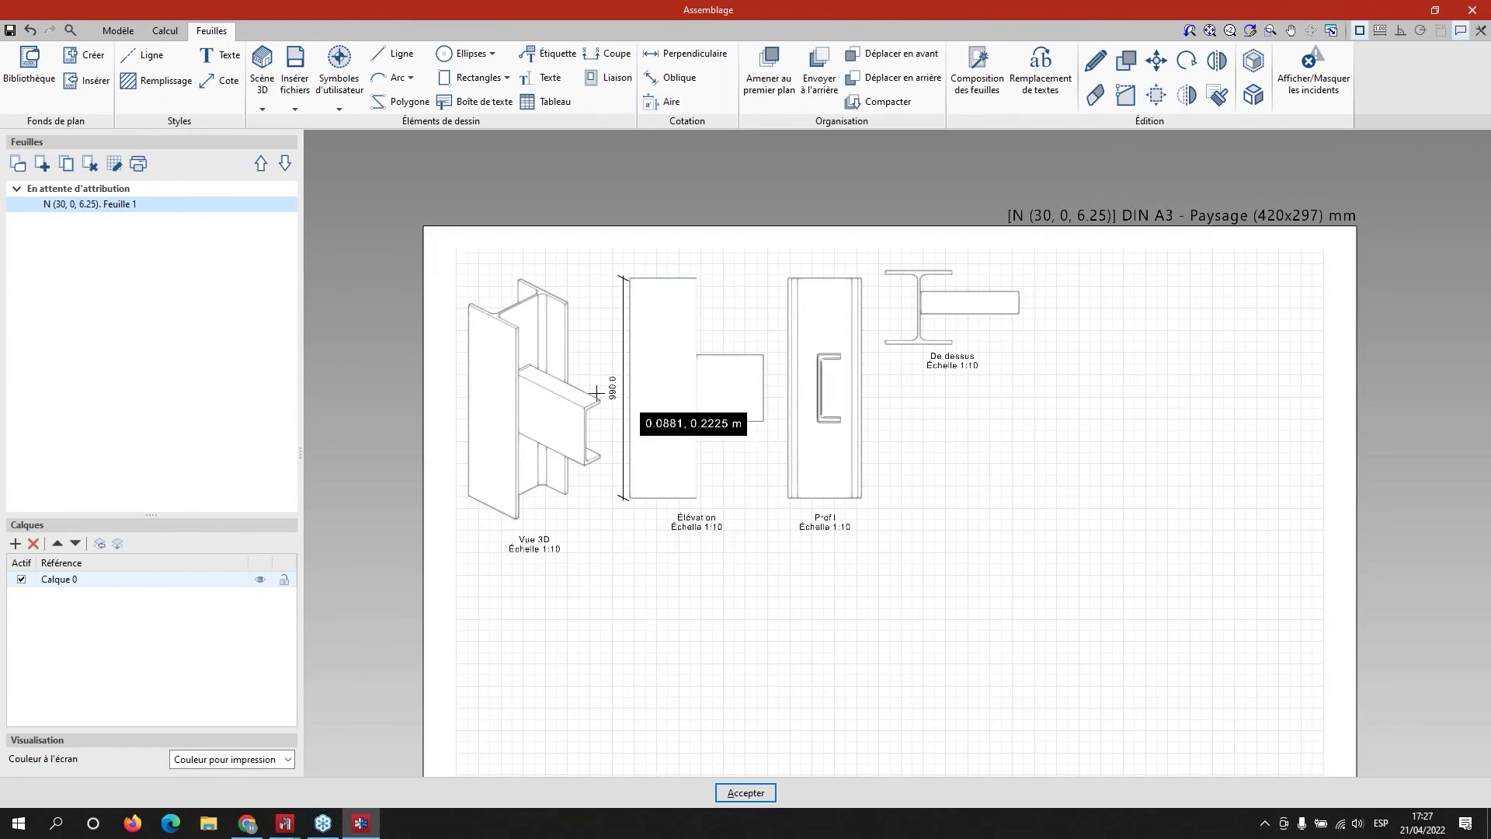
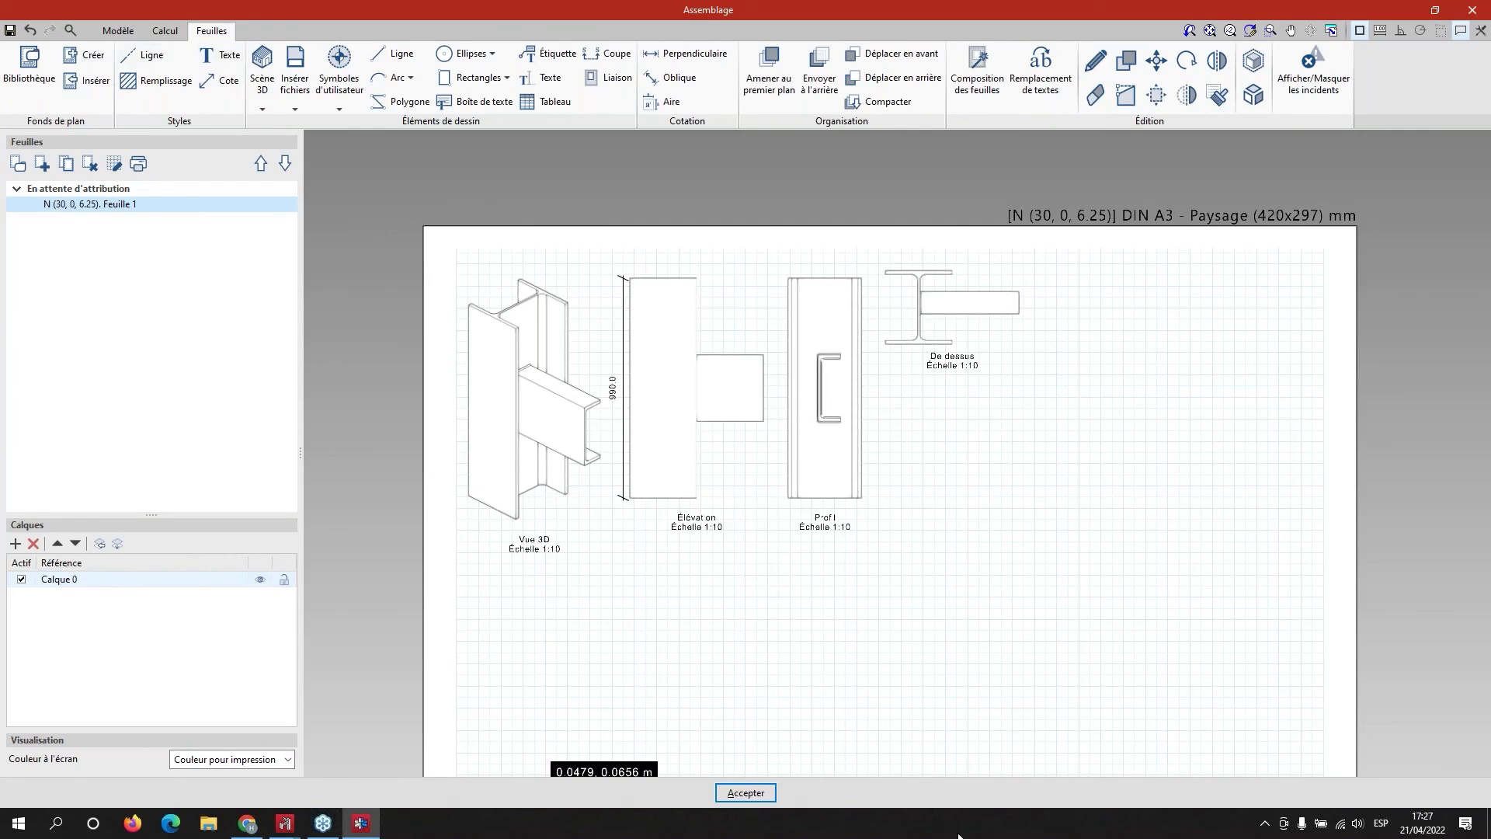
# - Accept the assembly of node N (30, 0, 6.25) and view the hangar frame with its remaining nodes
pyautogui.click(748, 793)
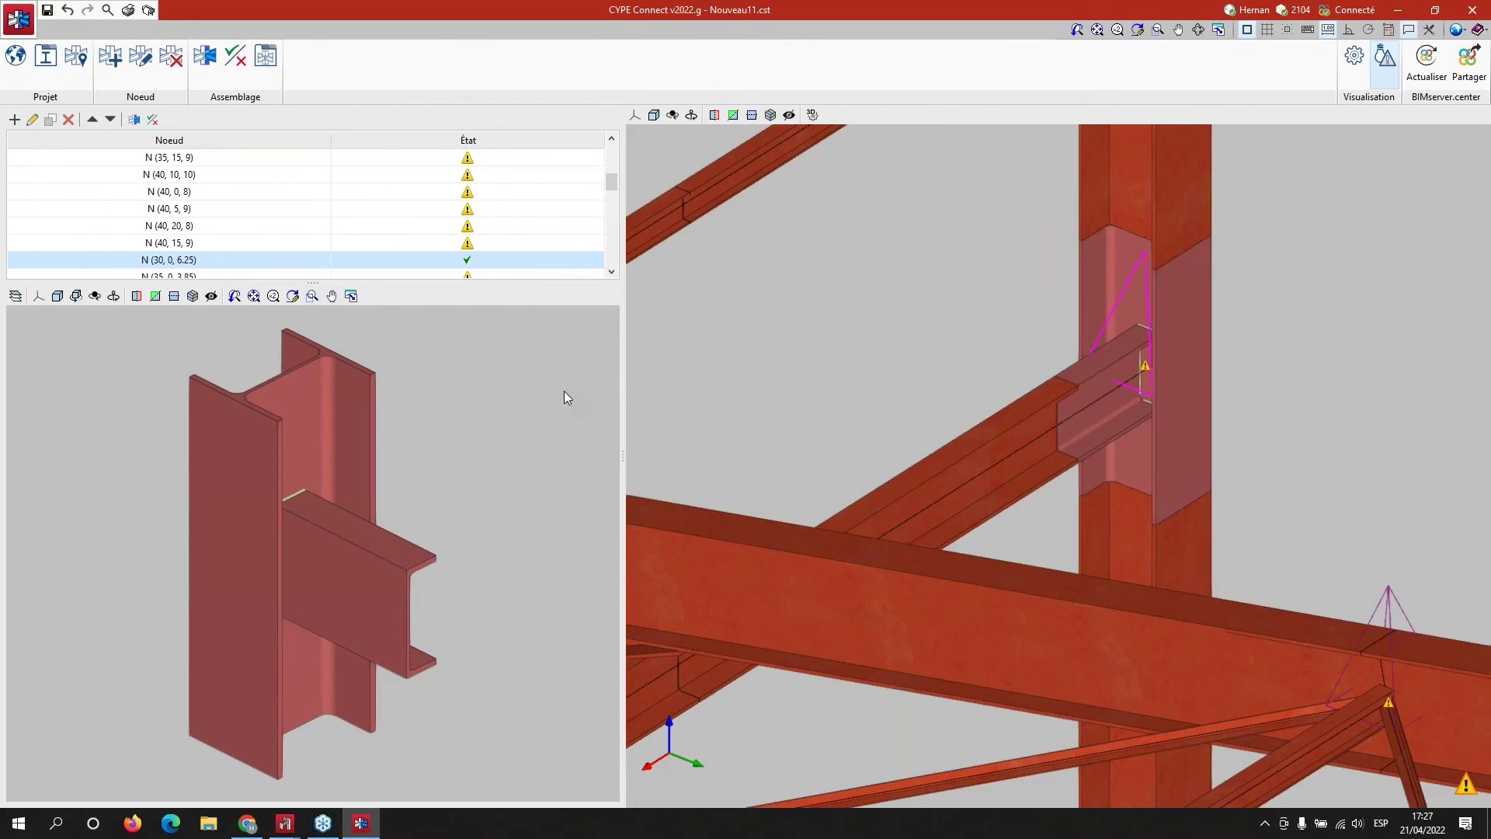
pyautogui.scroll(-5, 353, 511)
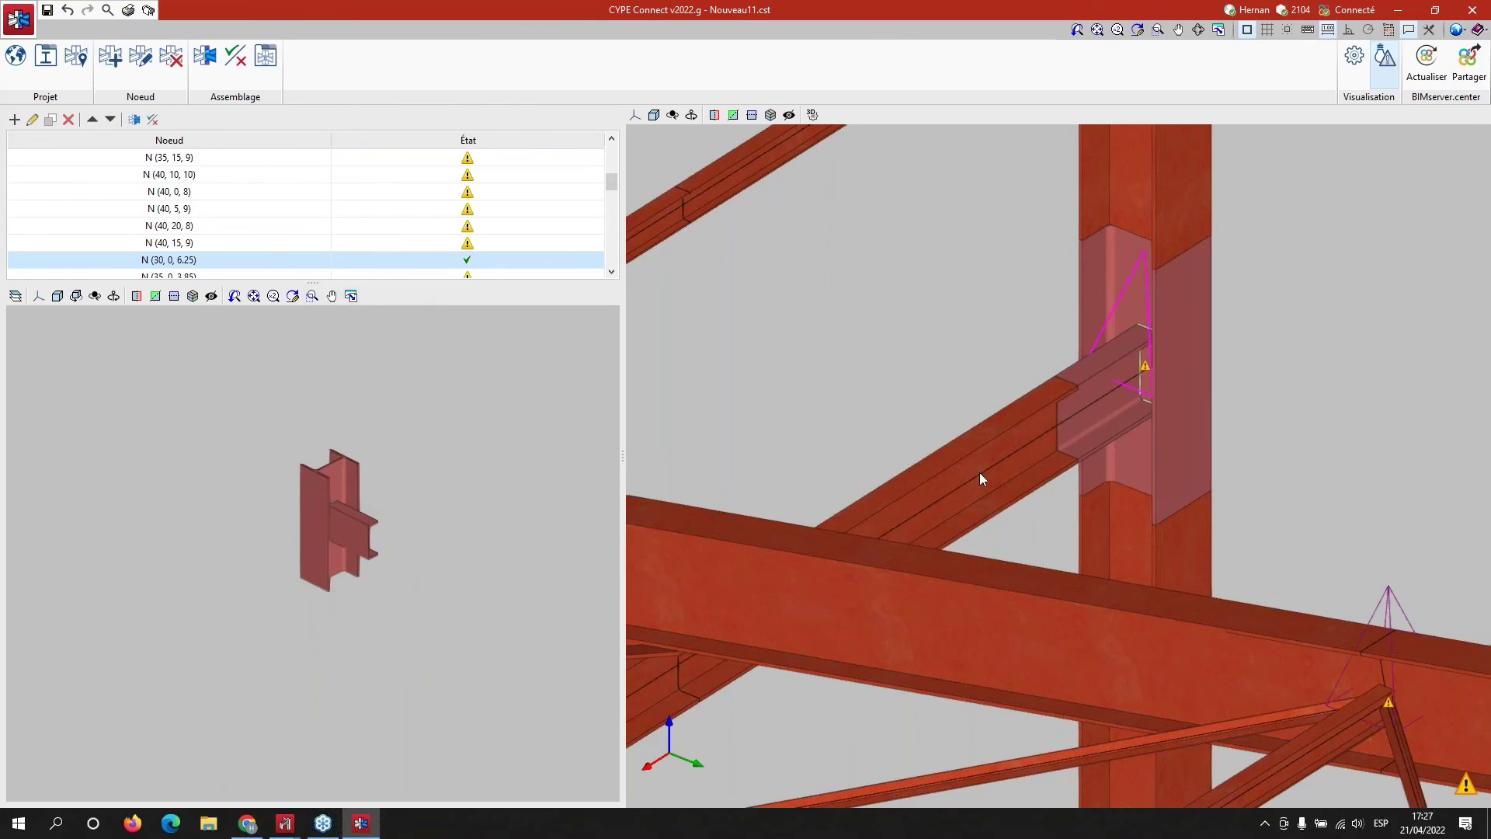
pyautogui.scroll(-10, 982, 468)
pyautogui.scroll(2, 1118, 591)
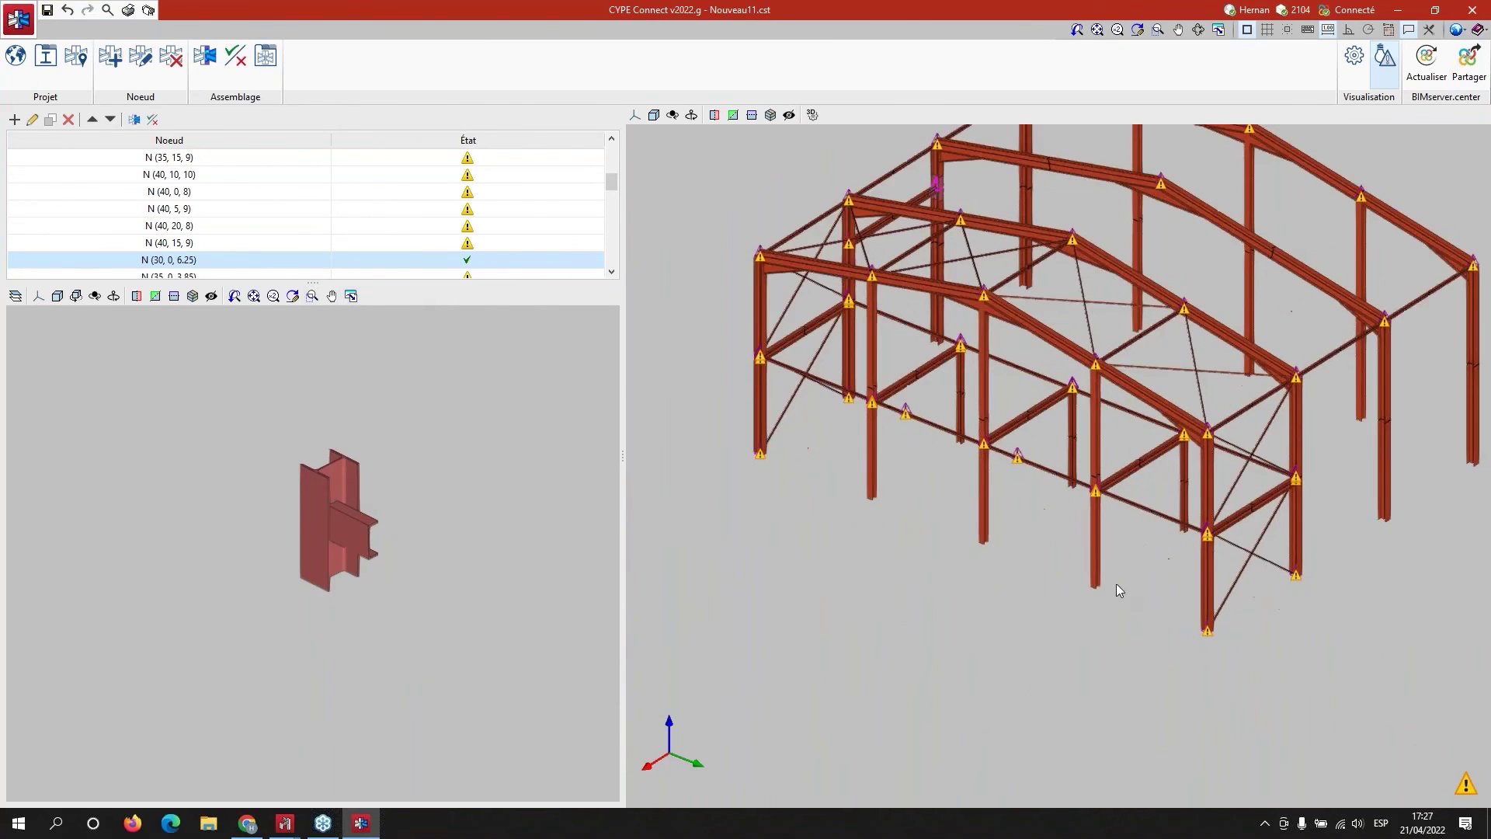
pyautogui.moveTo(908, 640); pyautogui.dragTo(780, 544, button='middle')
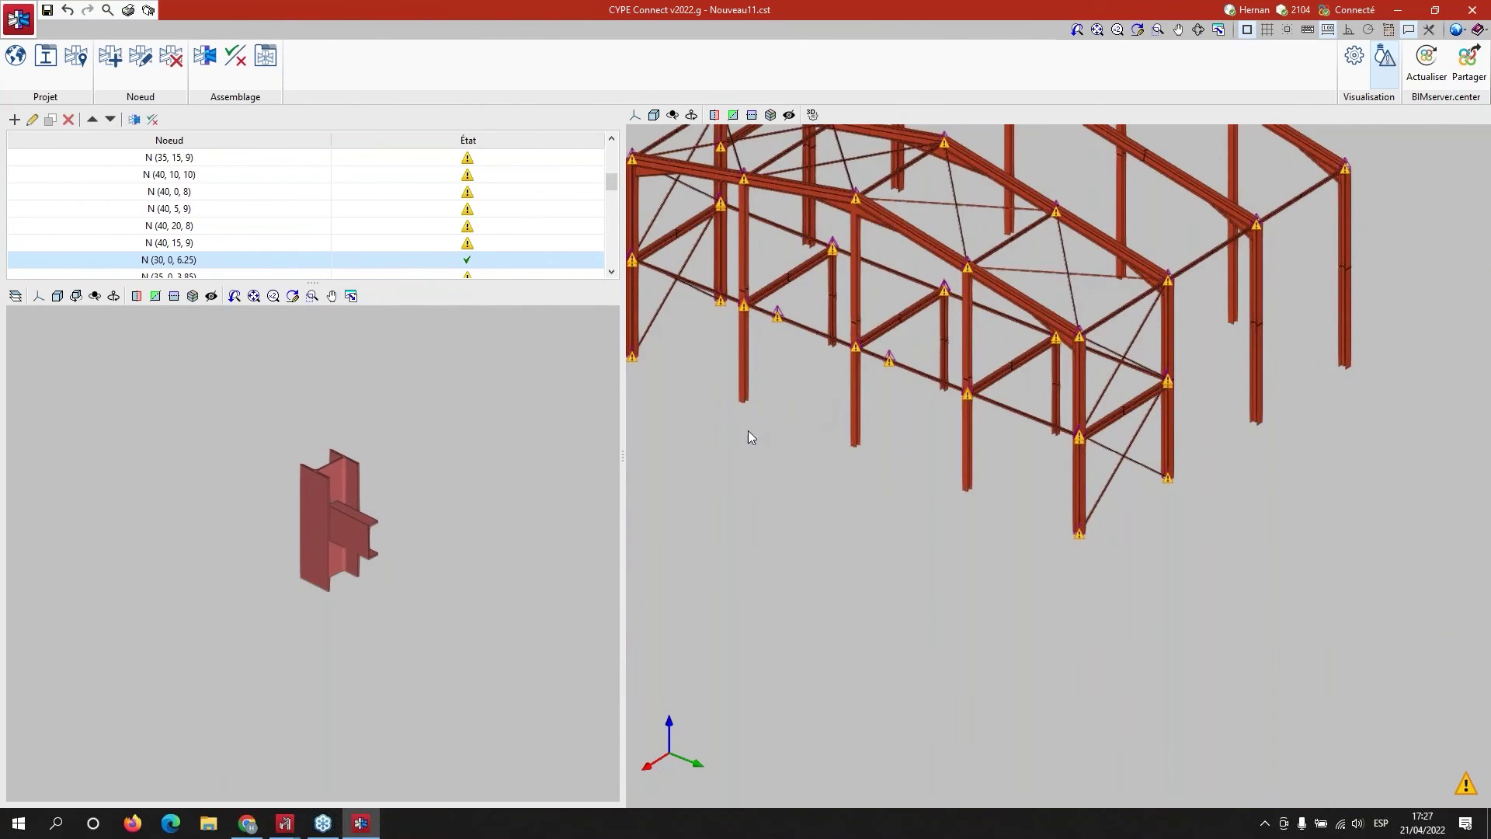
pyautogui.moveTo(748, 437); pyautogui.dragTo(967, 453, button='middle')
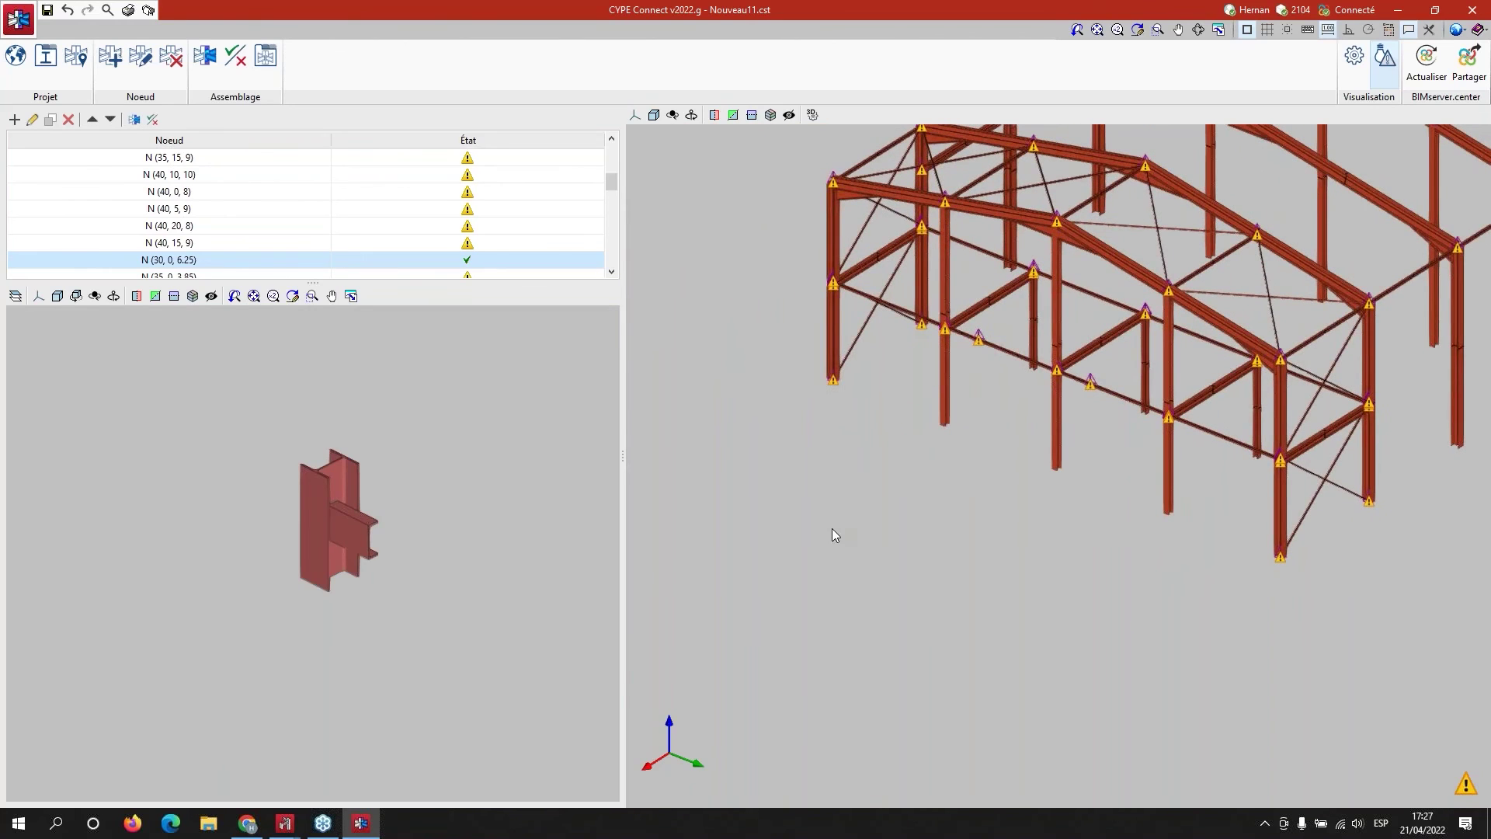
# - Create a node at the free base of the column at (30, 0, 0), accept its profile data and open its assembly
pyautogui.keyDown('shift'); pyautogui.moveTo(895, 580); pyautogui.dragTo(1072, 556, button='middle'); pyautogui.keyUp('shift')
pyautogui.scroll(3, 842, 518)
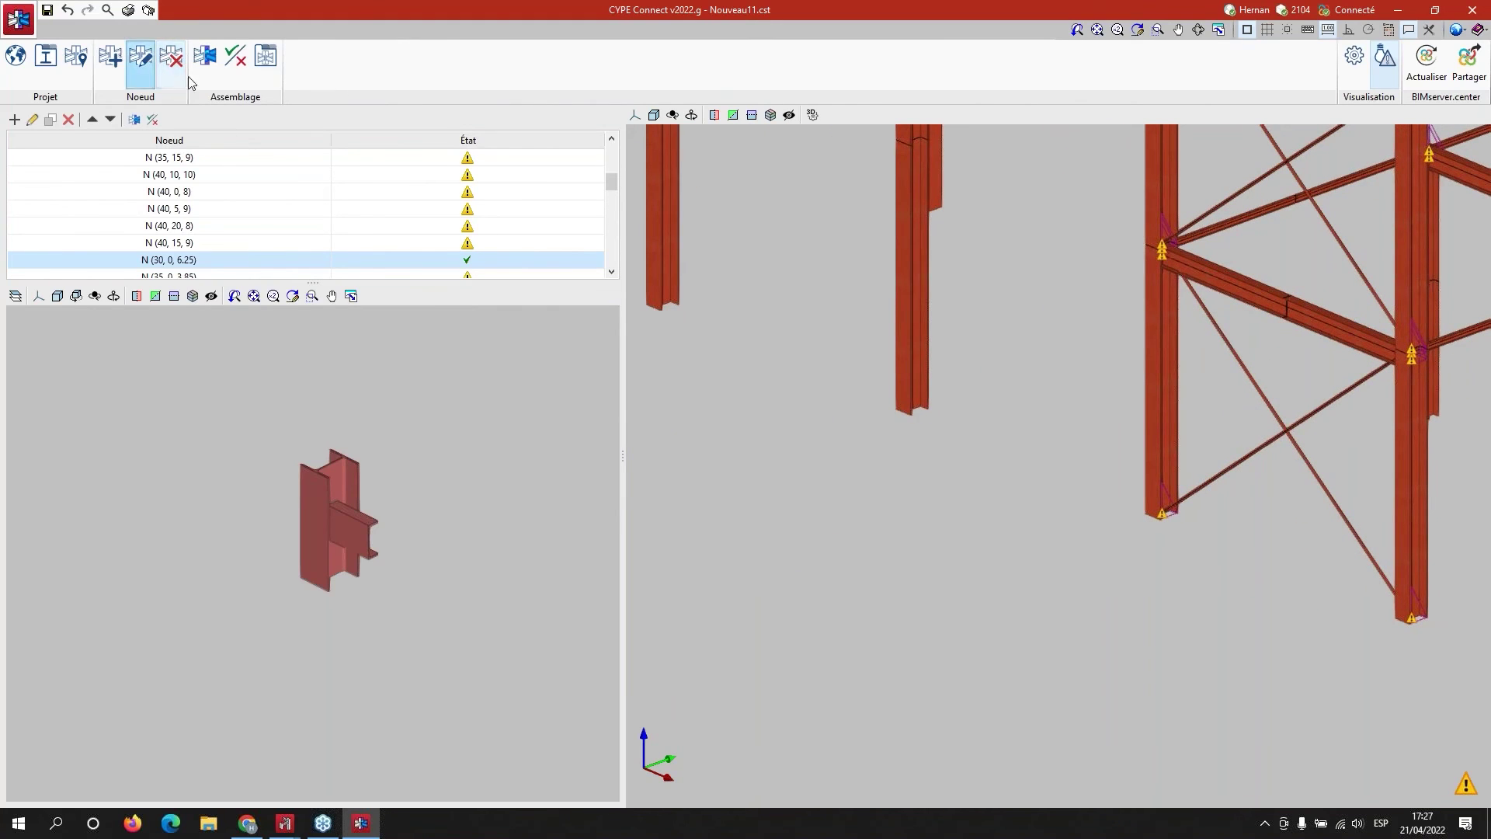
pyautogui.moveTo(1062, 383); pyautogui.dragTo(1081, 486, button='middle')
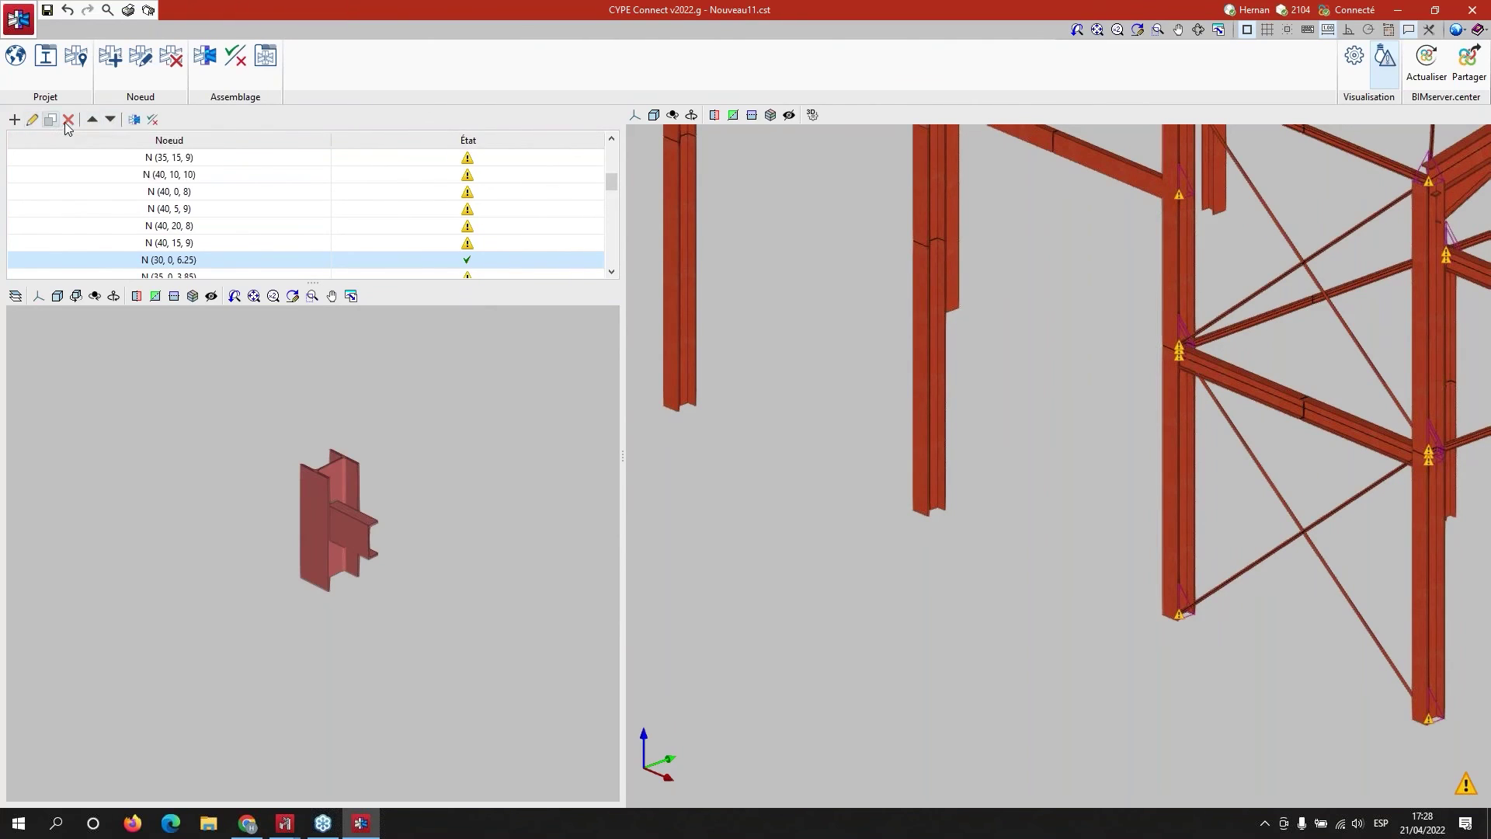
pyautogui.click(14, 119)
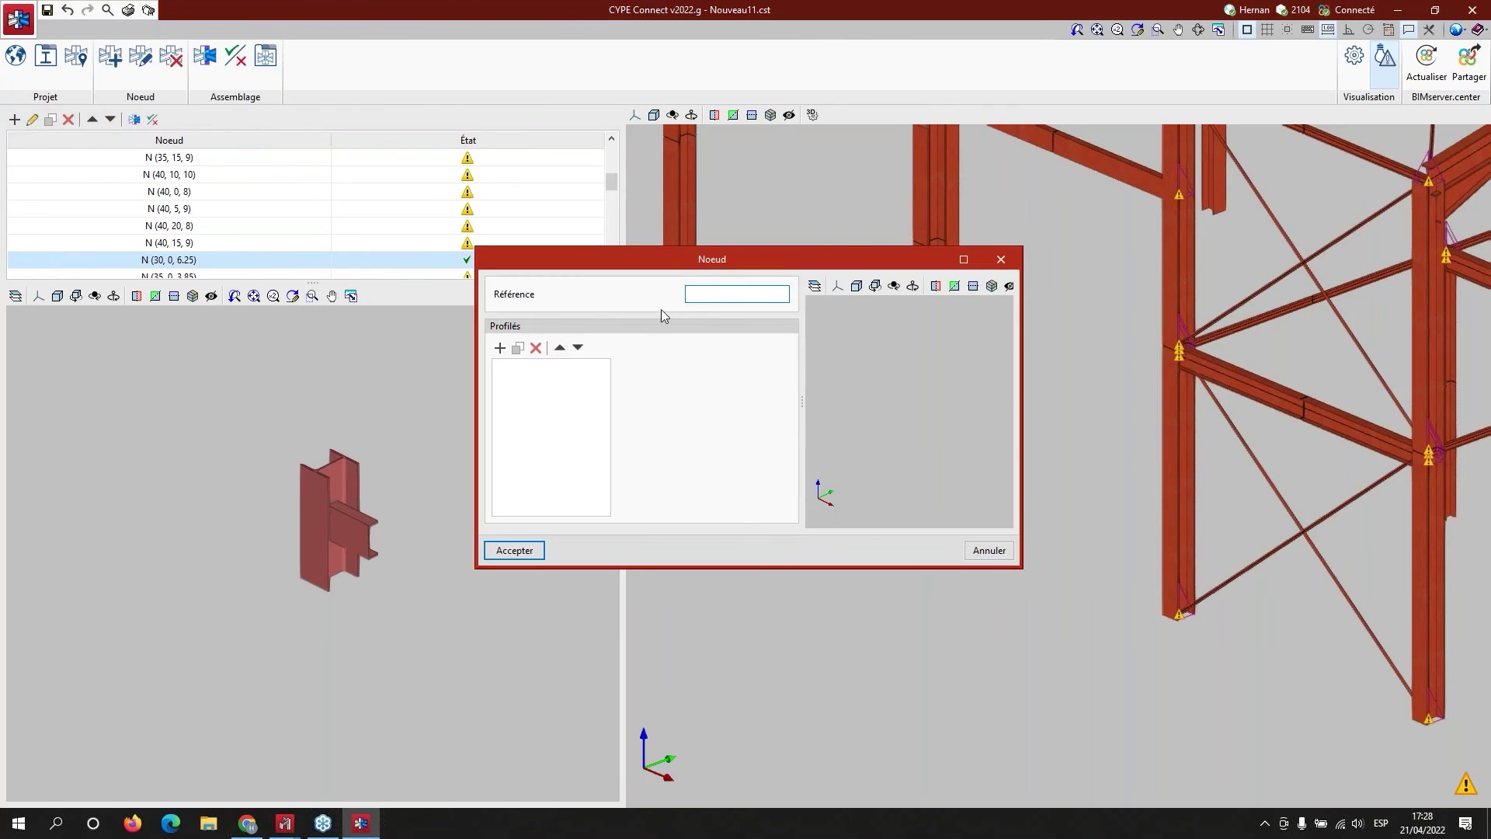
pyautogui.click(1003, 260)
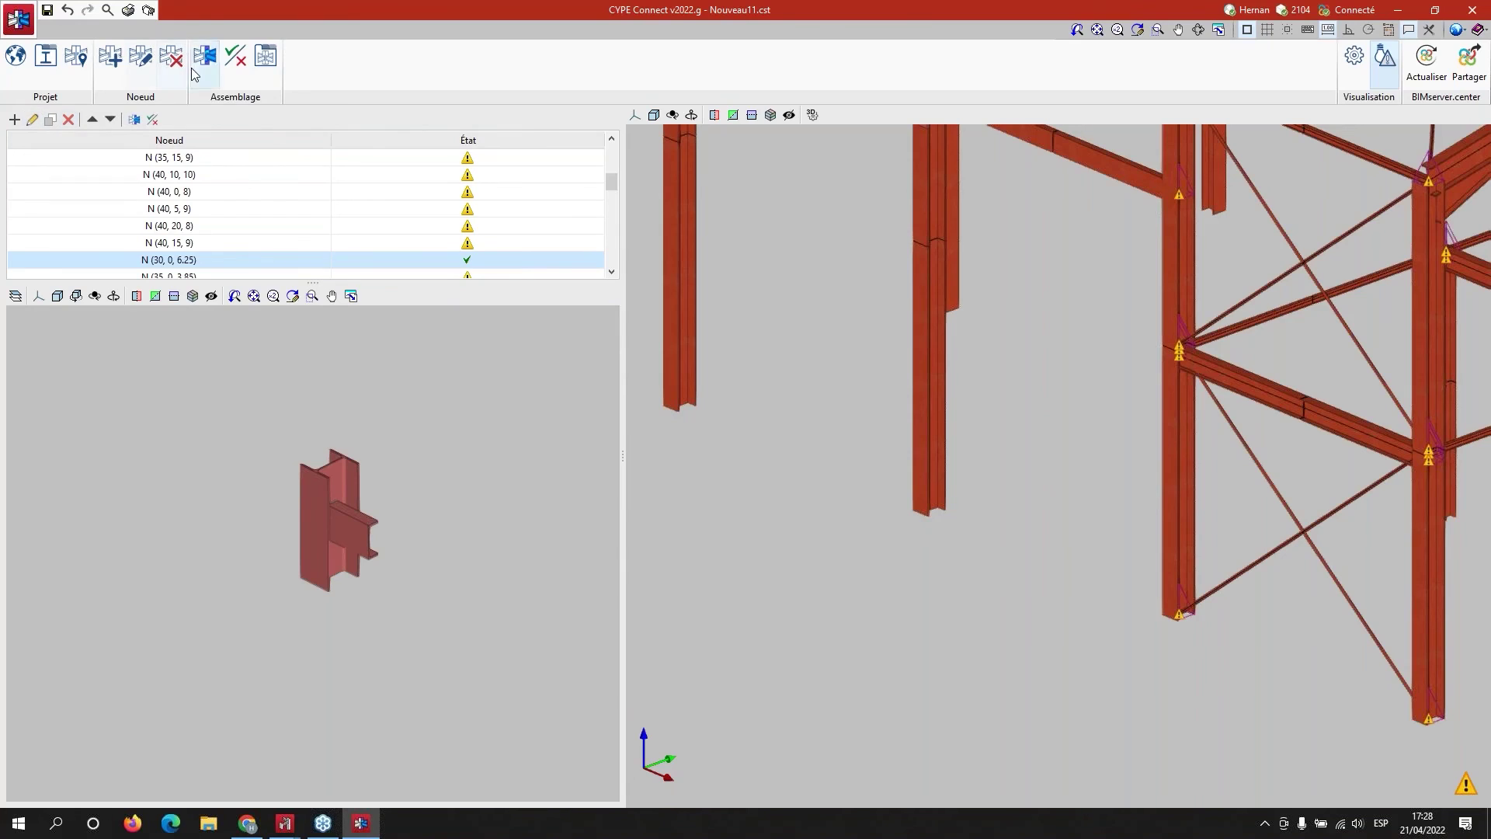
pyautogui.click(116, 63)
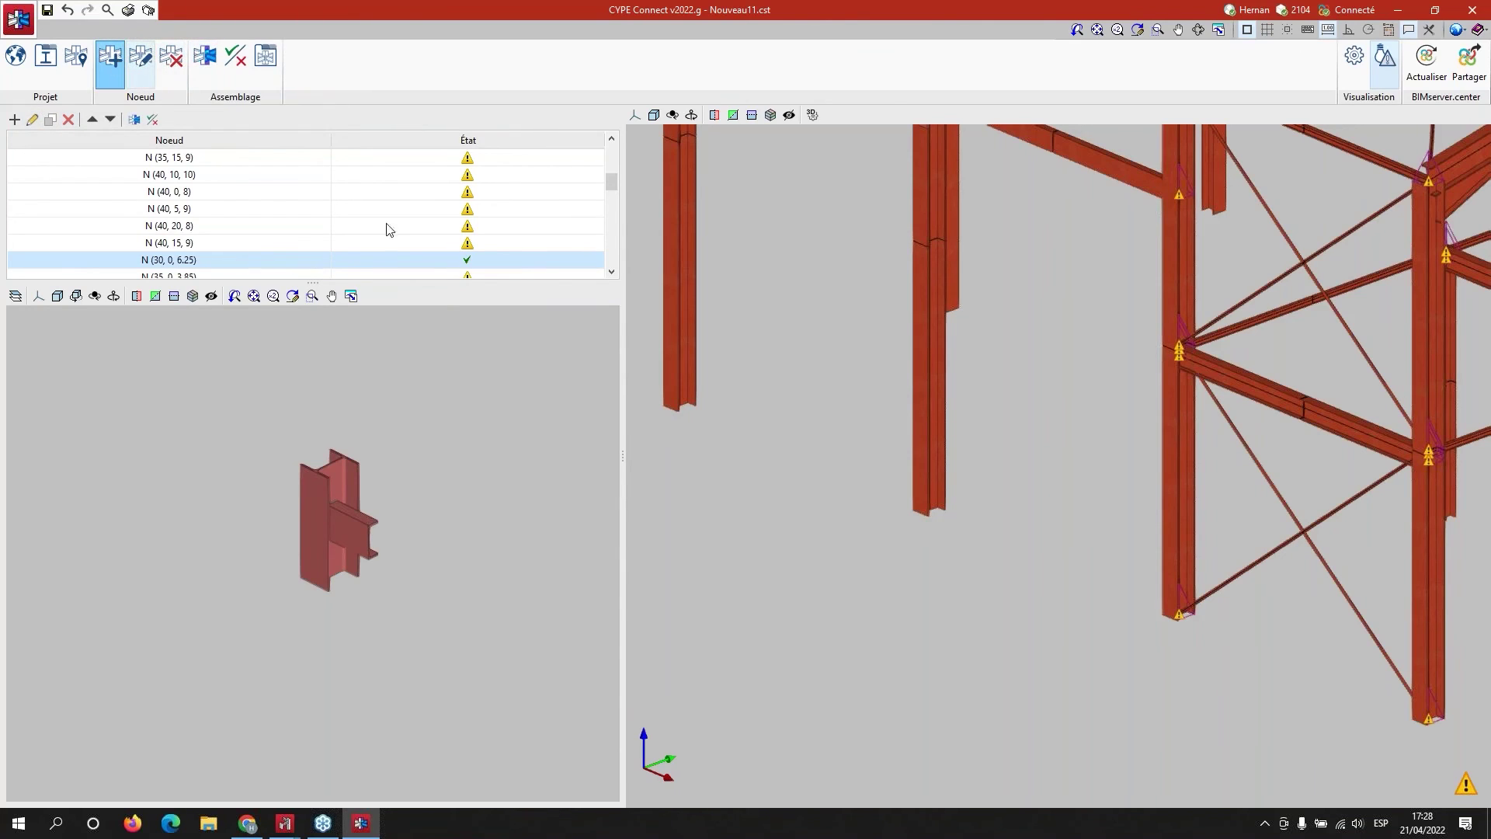
pyautogui.click(923, 510)
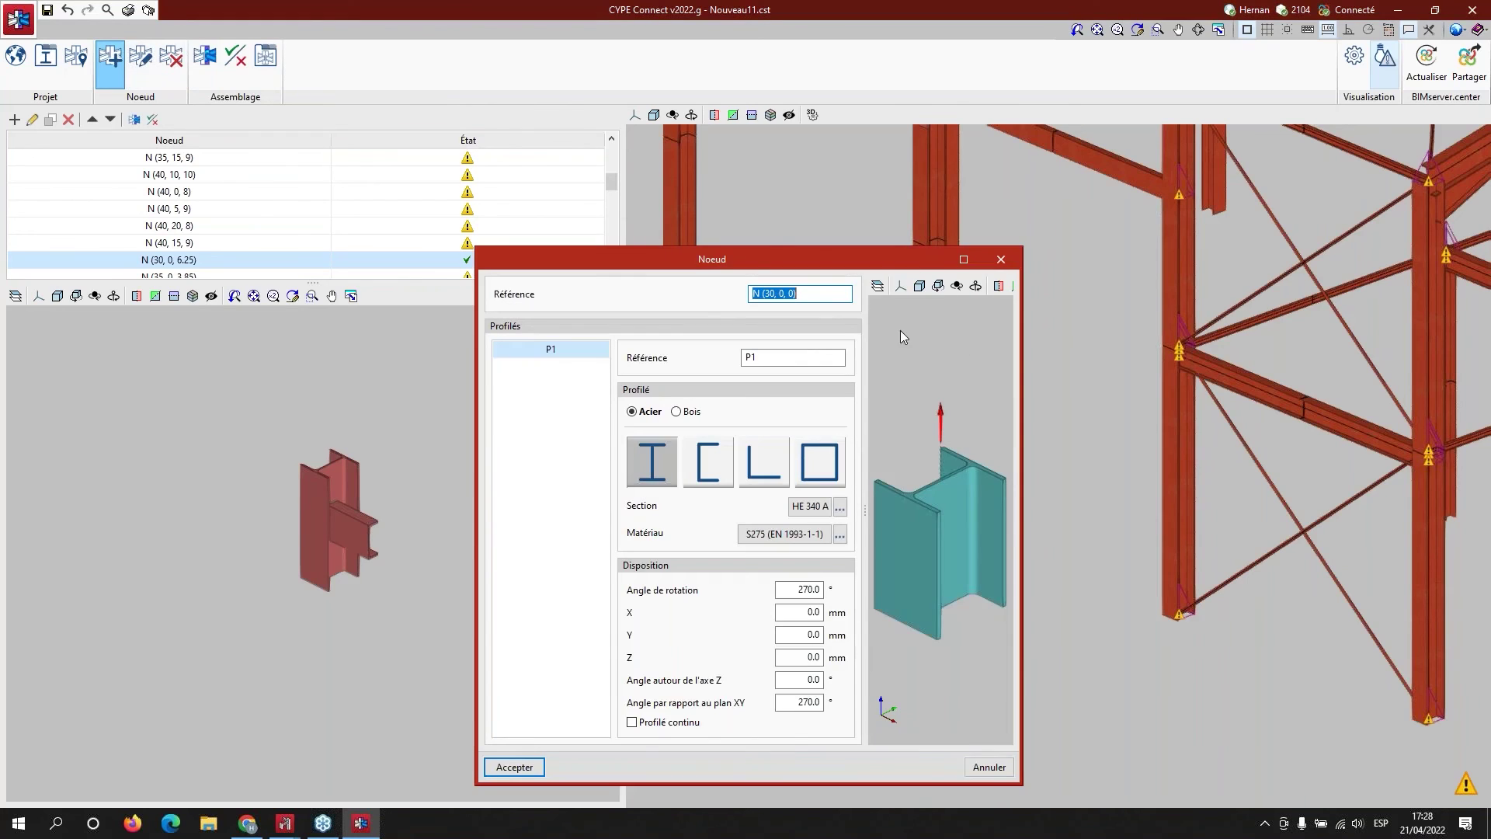
pyautogui.click(963, 260)
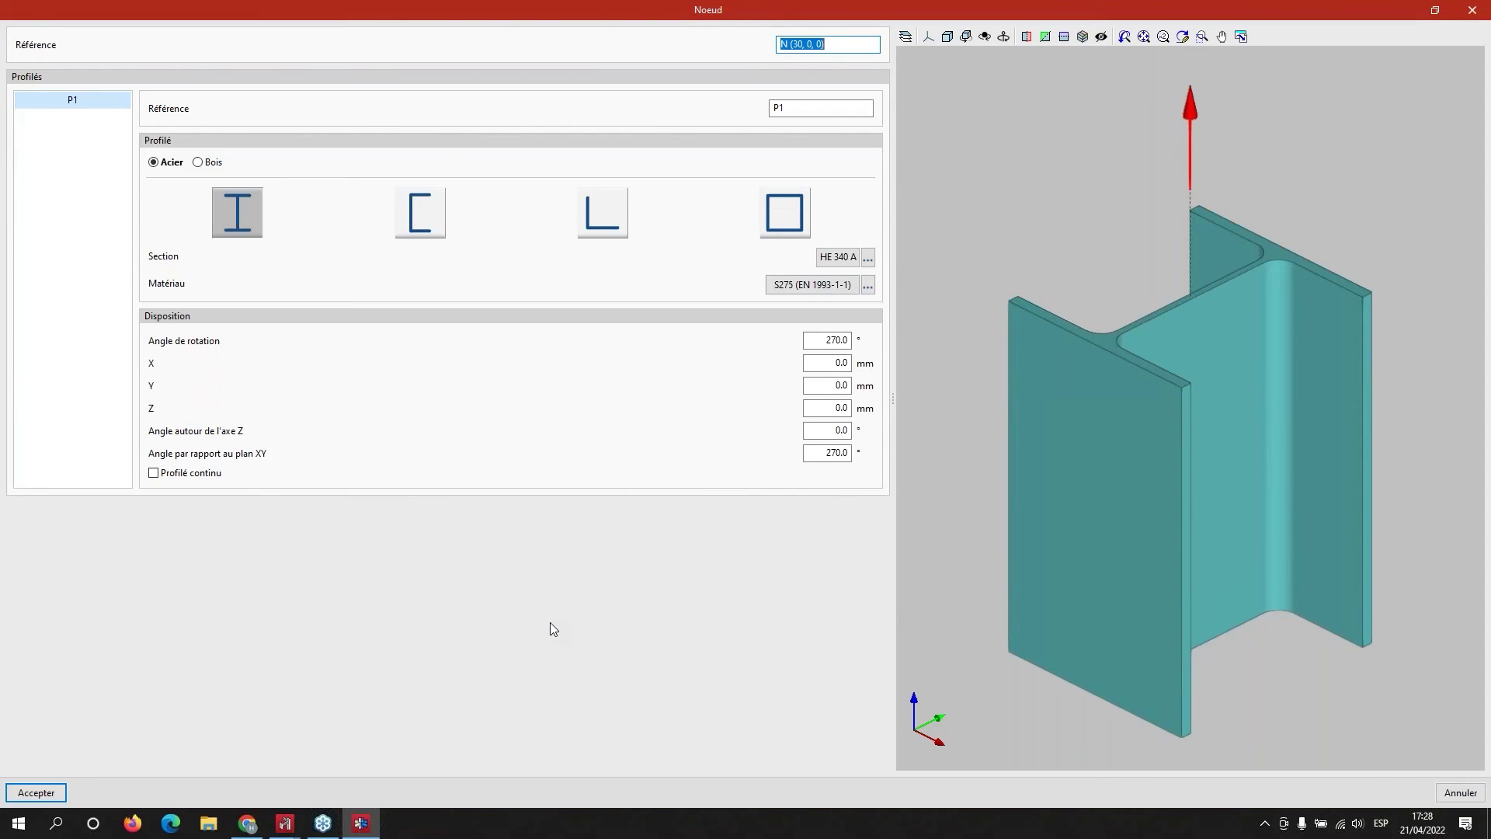
pyautogui.click(12, 794)
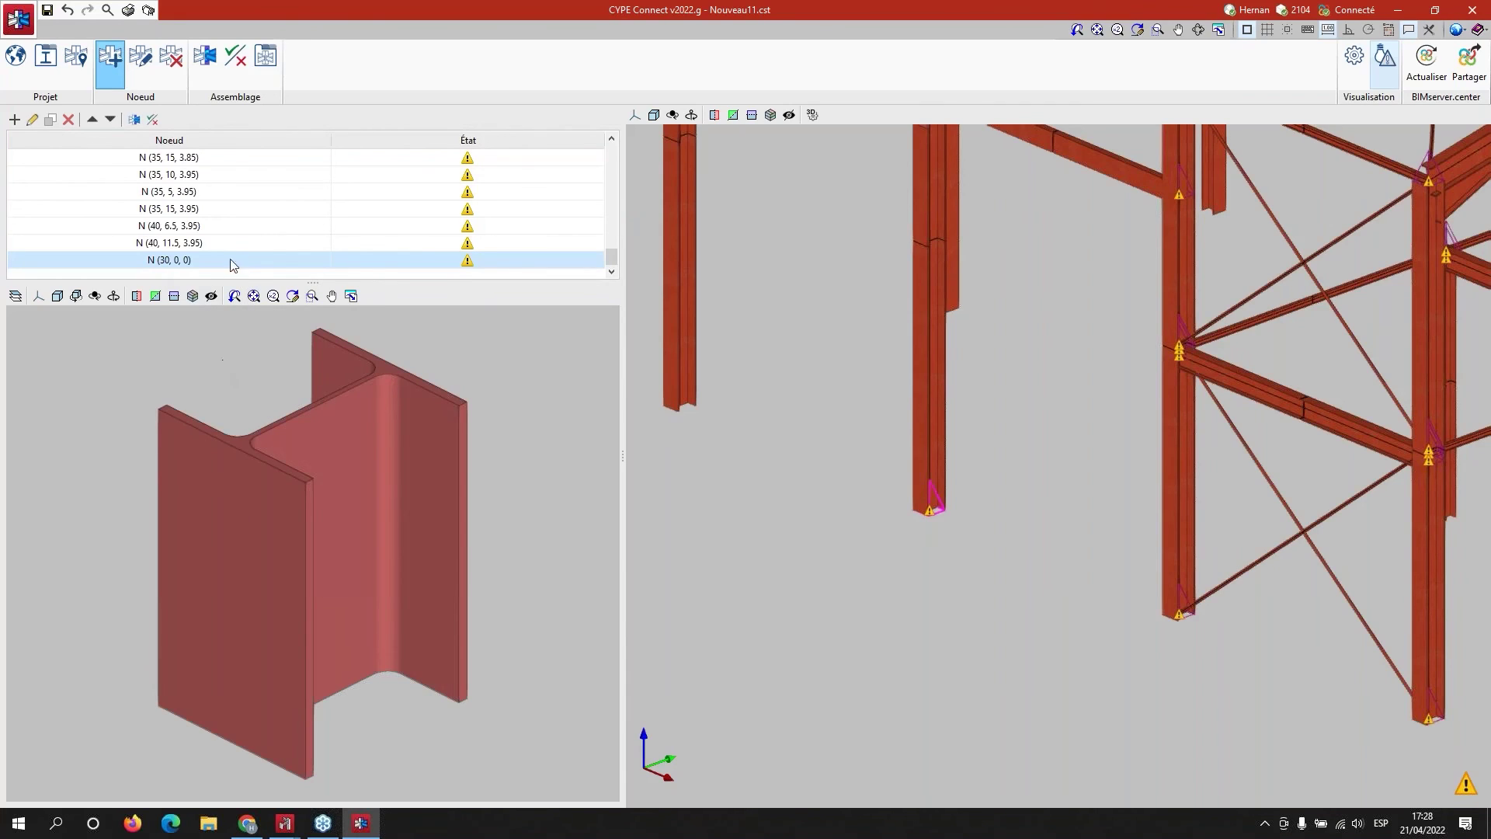
pyautogui.click(137, 122)
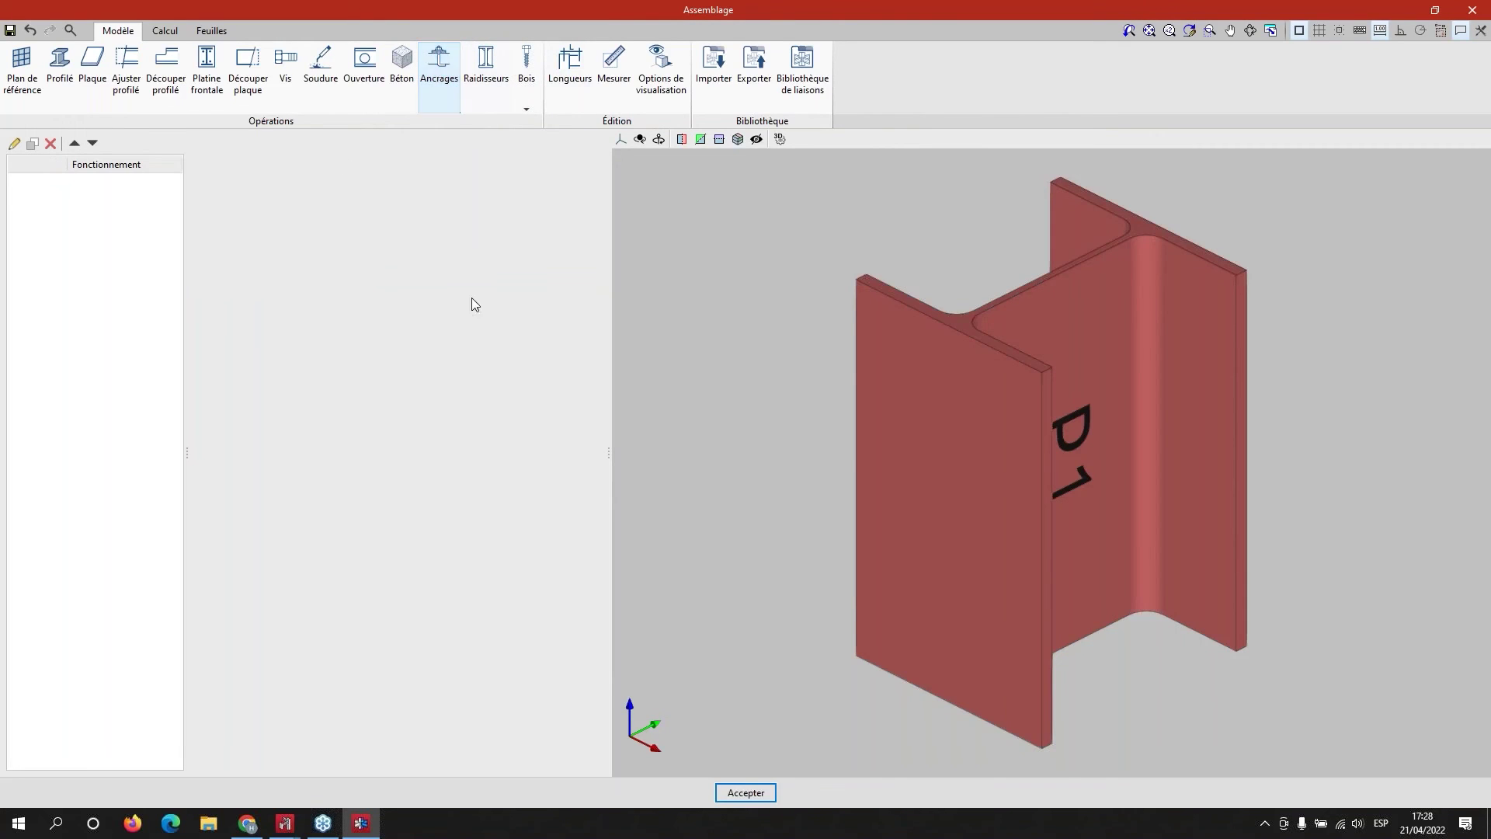
pyautogui.click(404, 72)
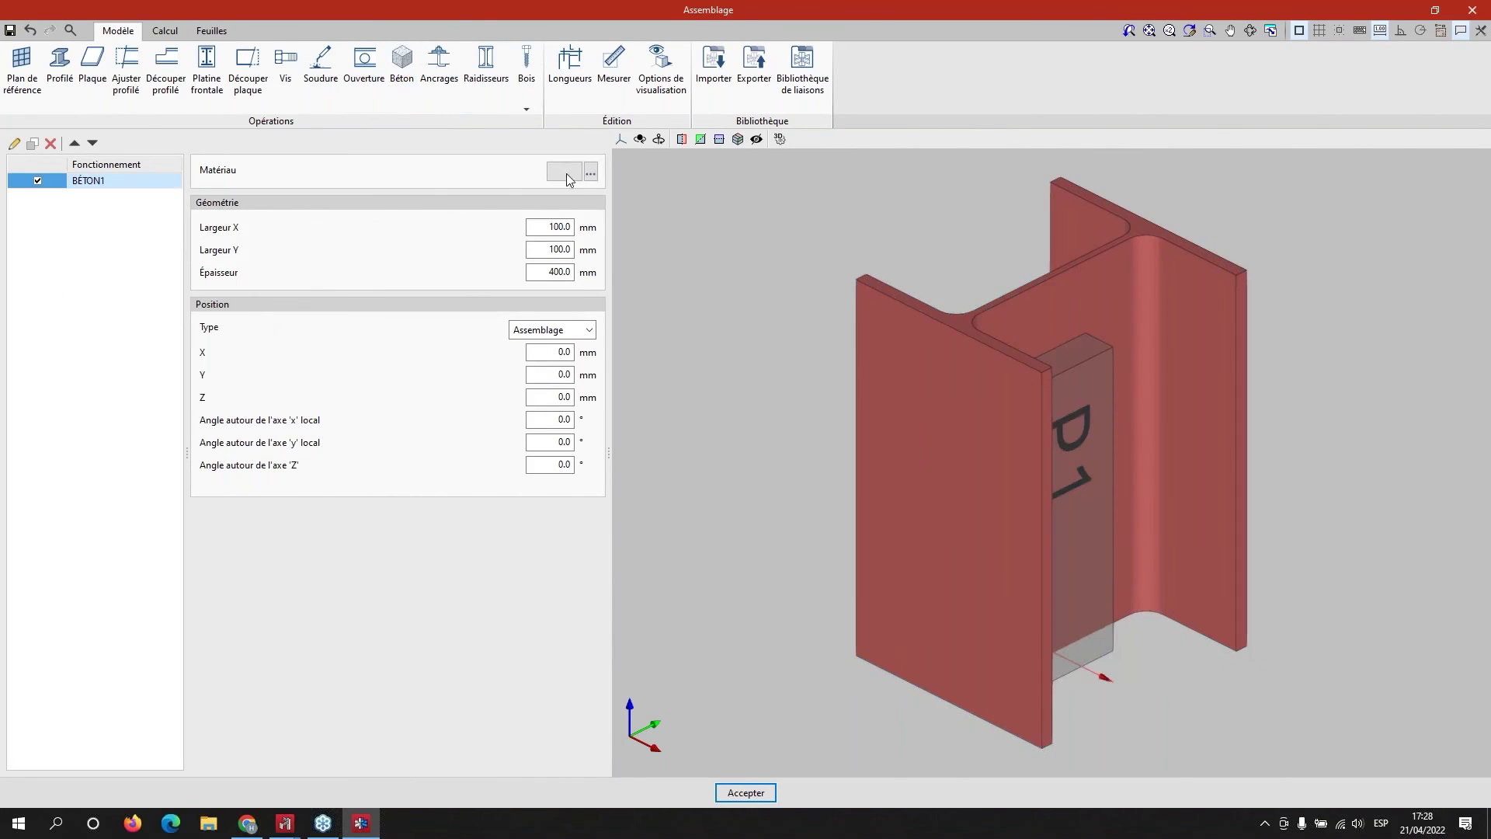
pyautogui.scroll(-2, 730, 403)
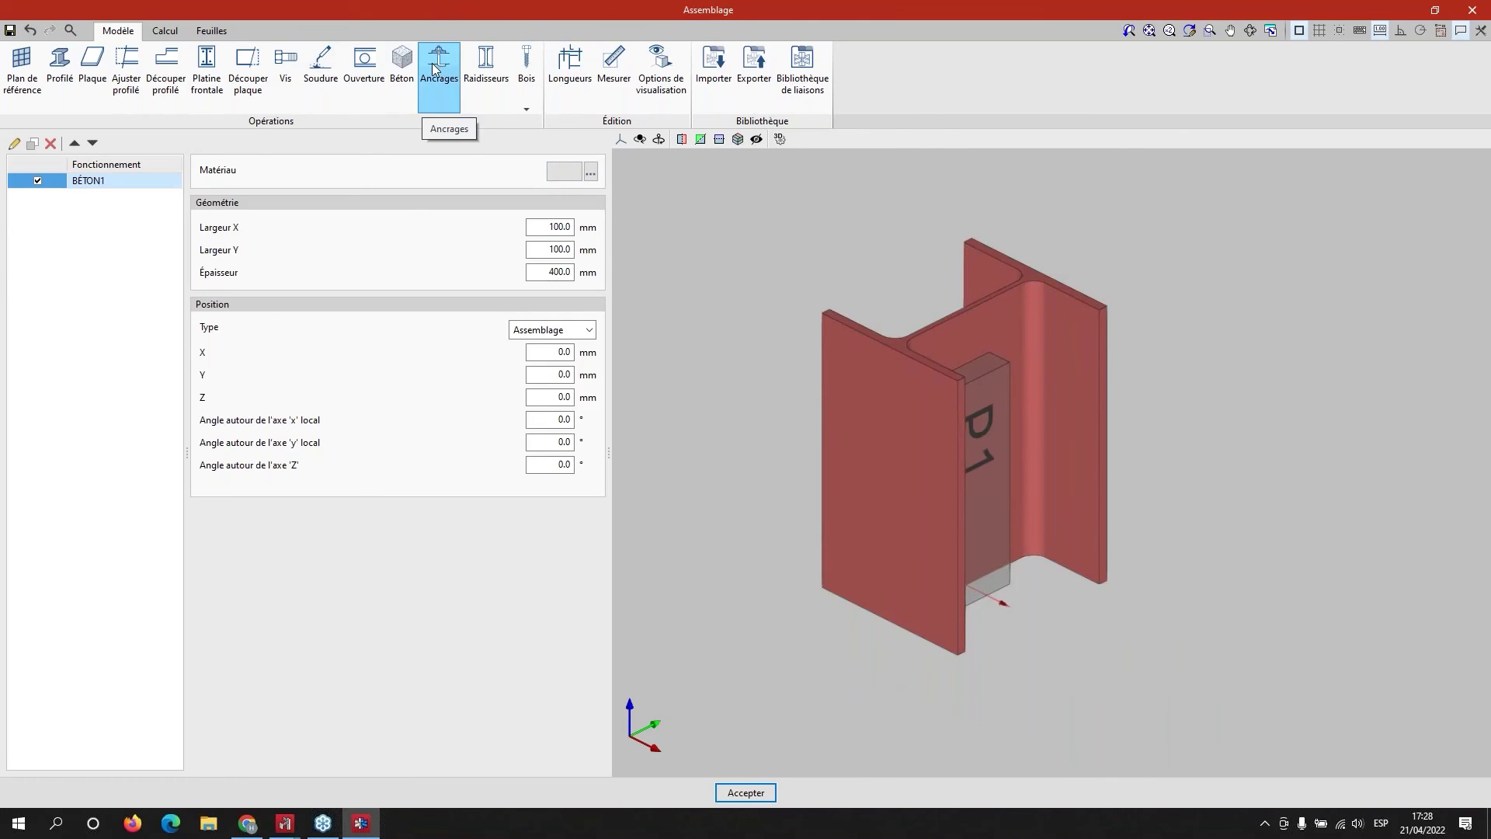
pyautogui.click(53, 140)
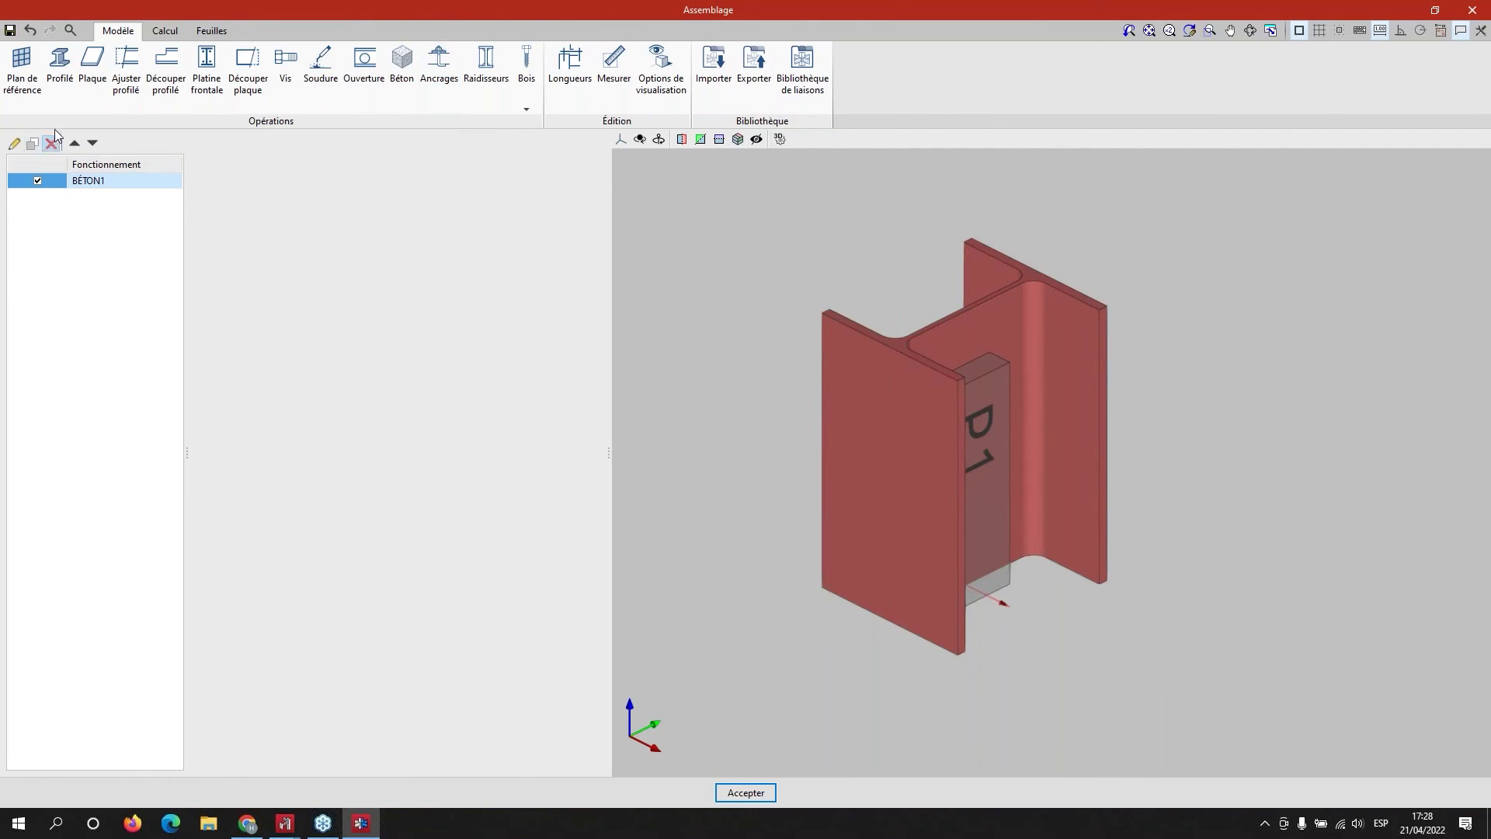
pyautogui.click(52, 143)
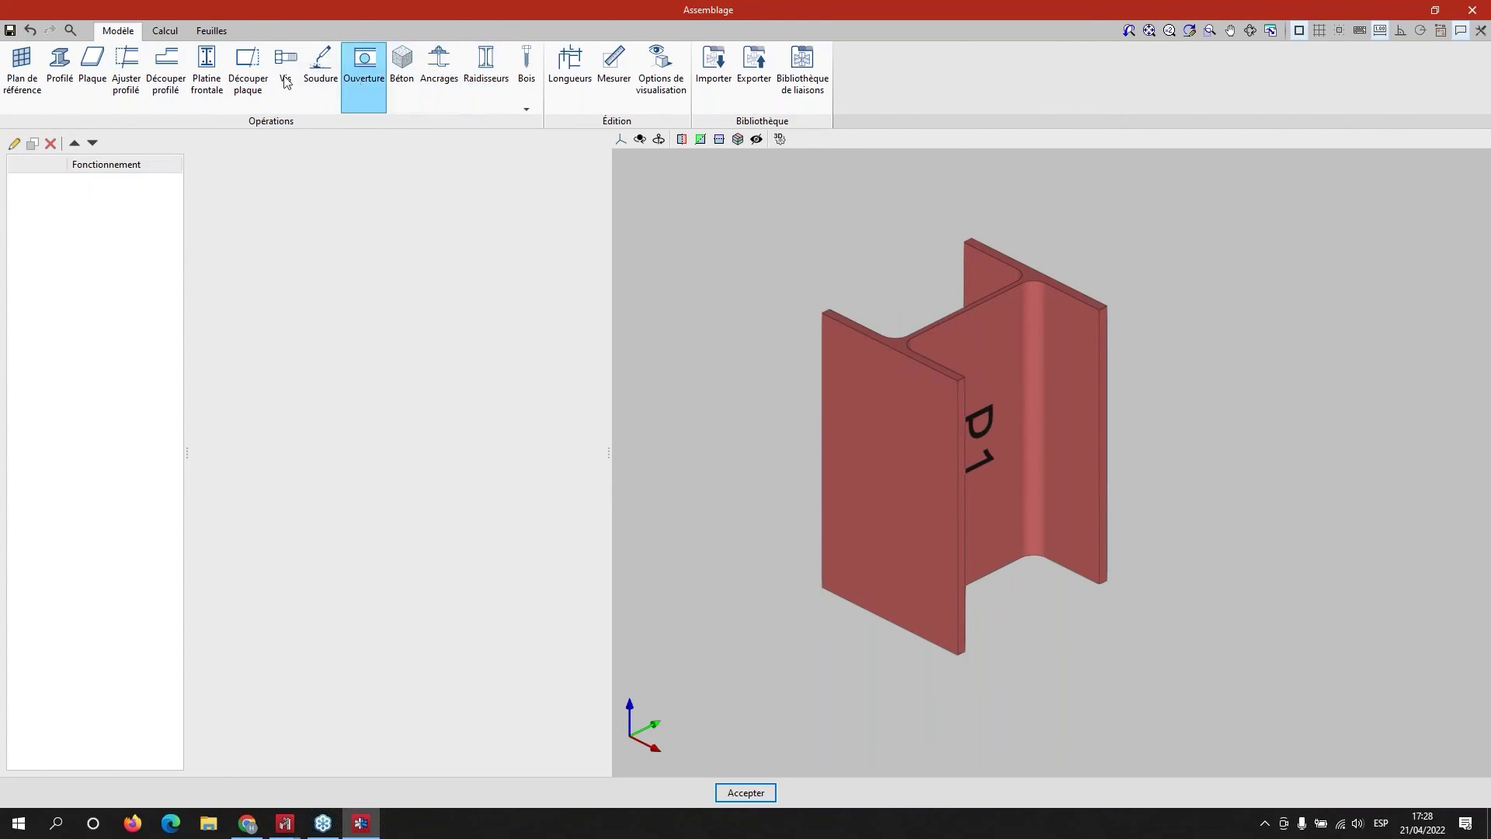
# - Add a rectangular plate at the column base and define its steel material with the reference a
pyautogui.click(90, 78)
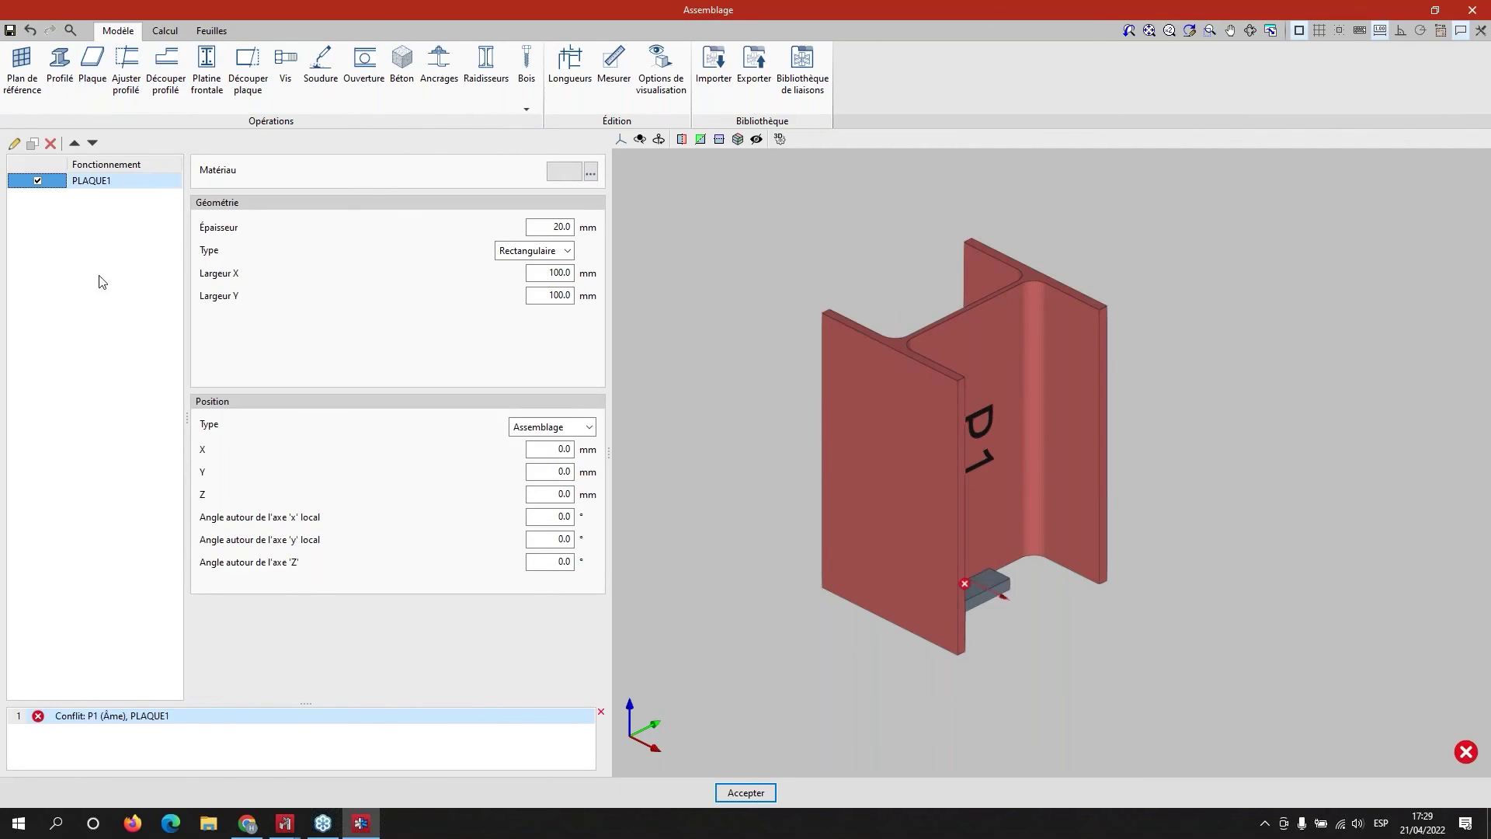
pyautogui.click(585, 172)
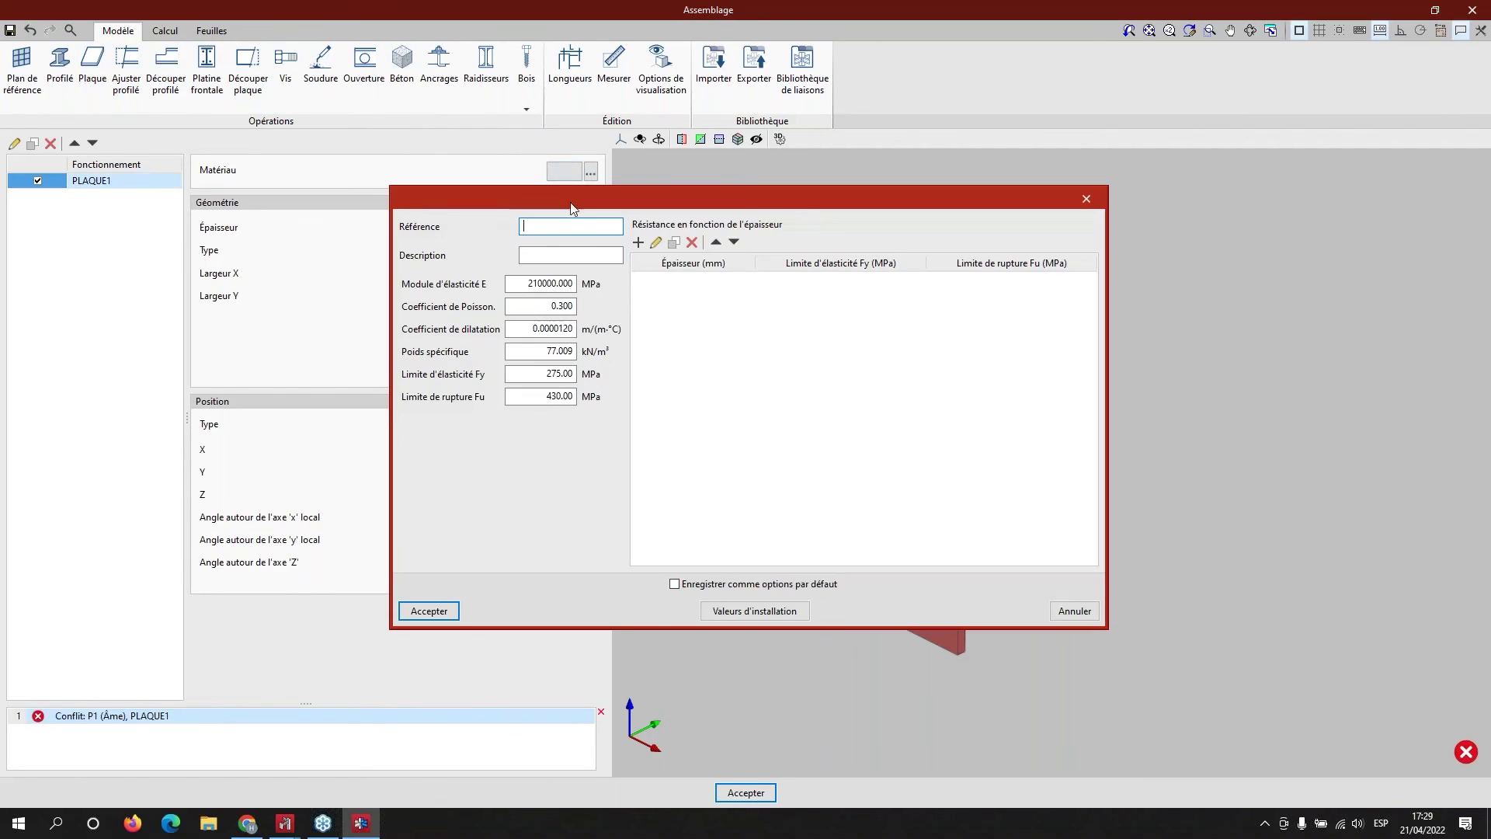
pyautogui.click(429, 611)
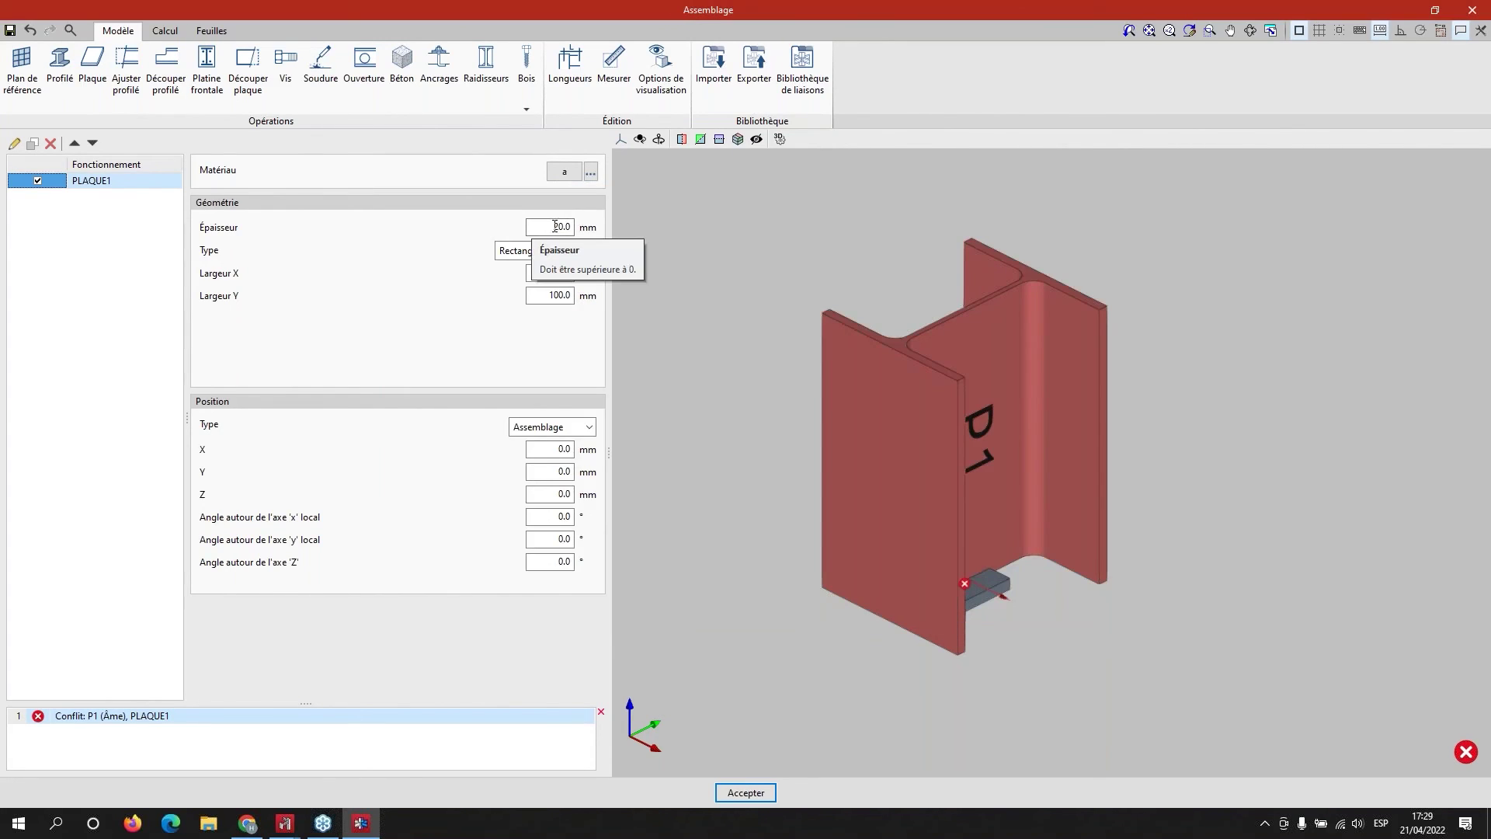
# - Set the base plate's X and Y widths to 450 mm each
pyautogui.press('Tab')
pyautogui.press('Tab')
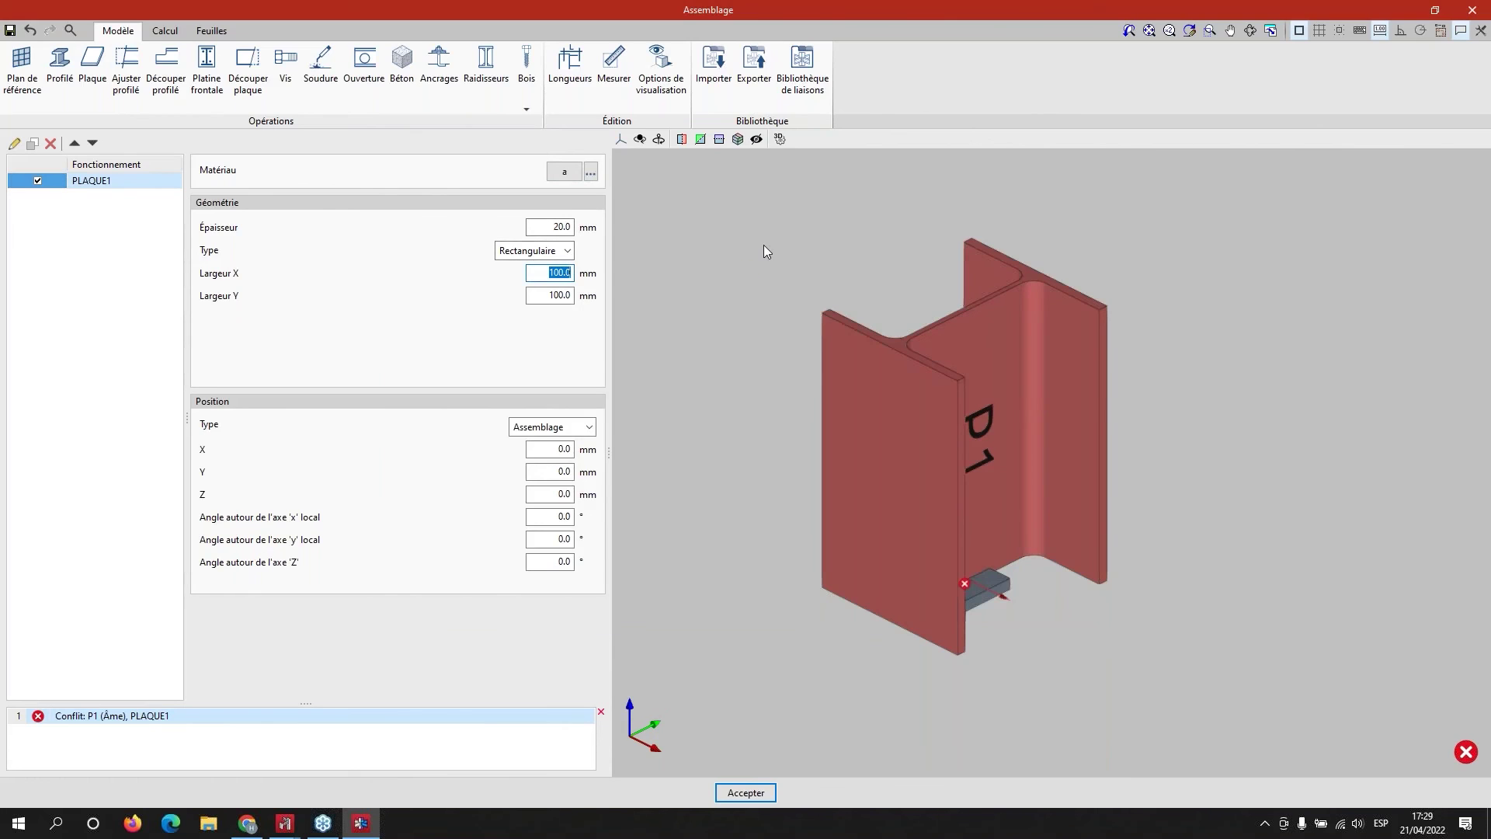
pyautogui.write('450')
pyautogui.press('Tab')
pyautogui.write('4')
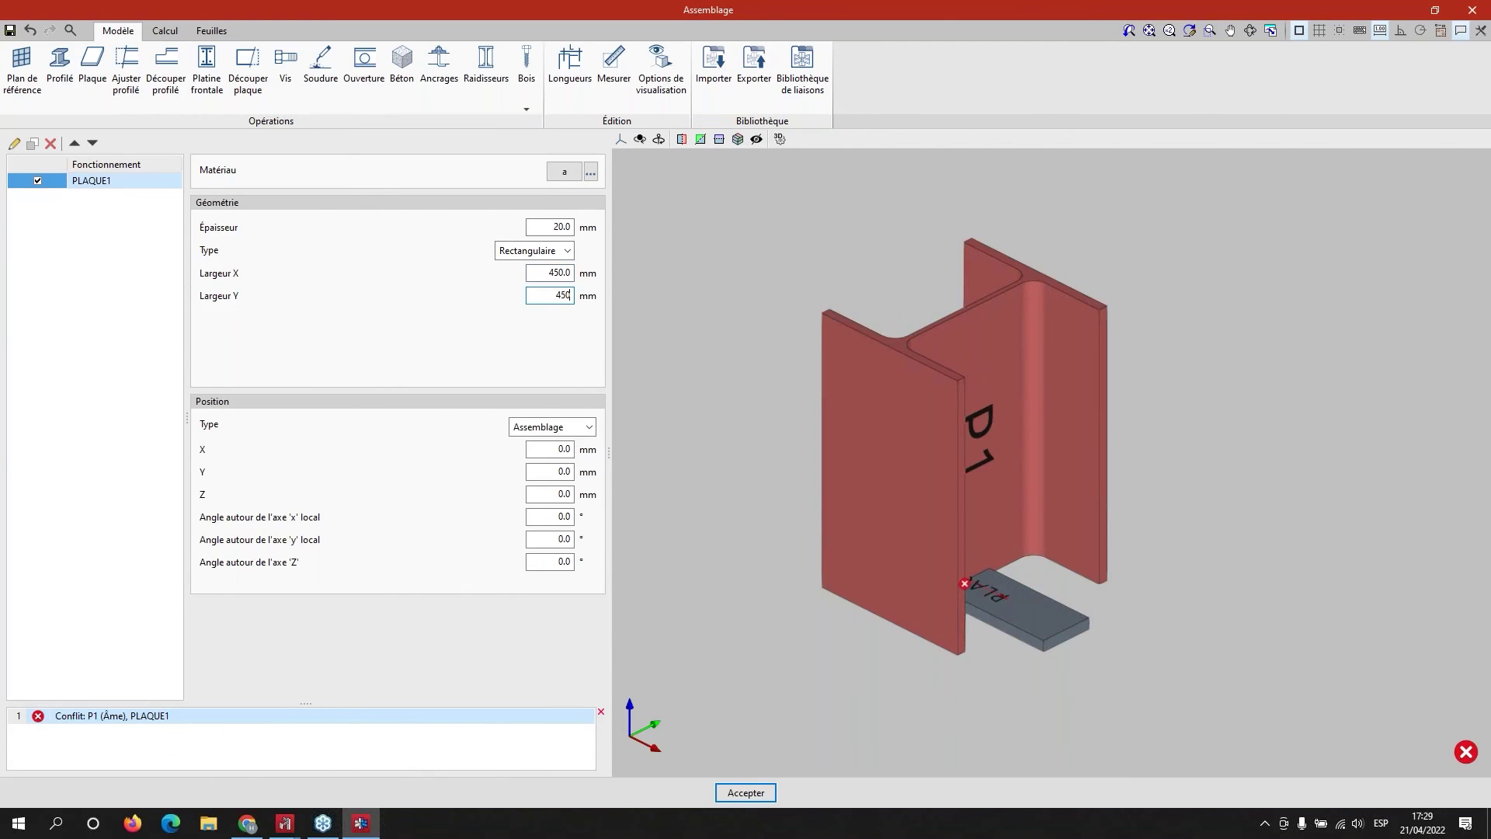
pyautogui.write('50')
pyautogui.press('Tab')
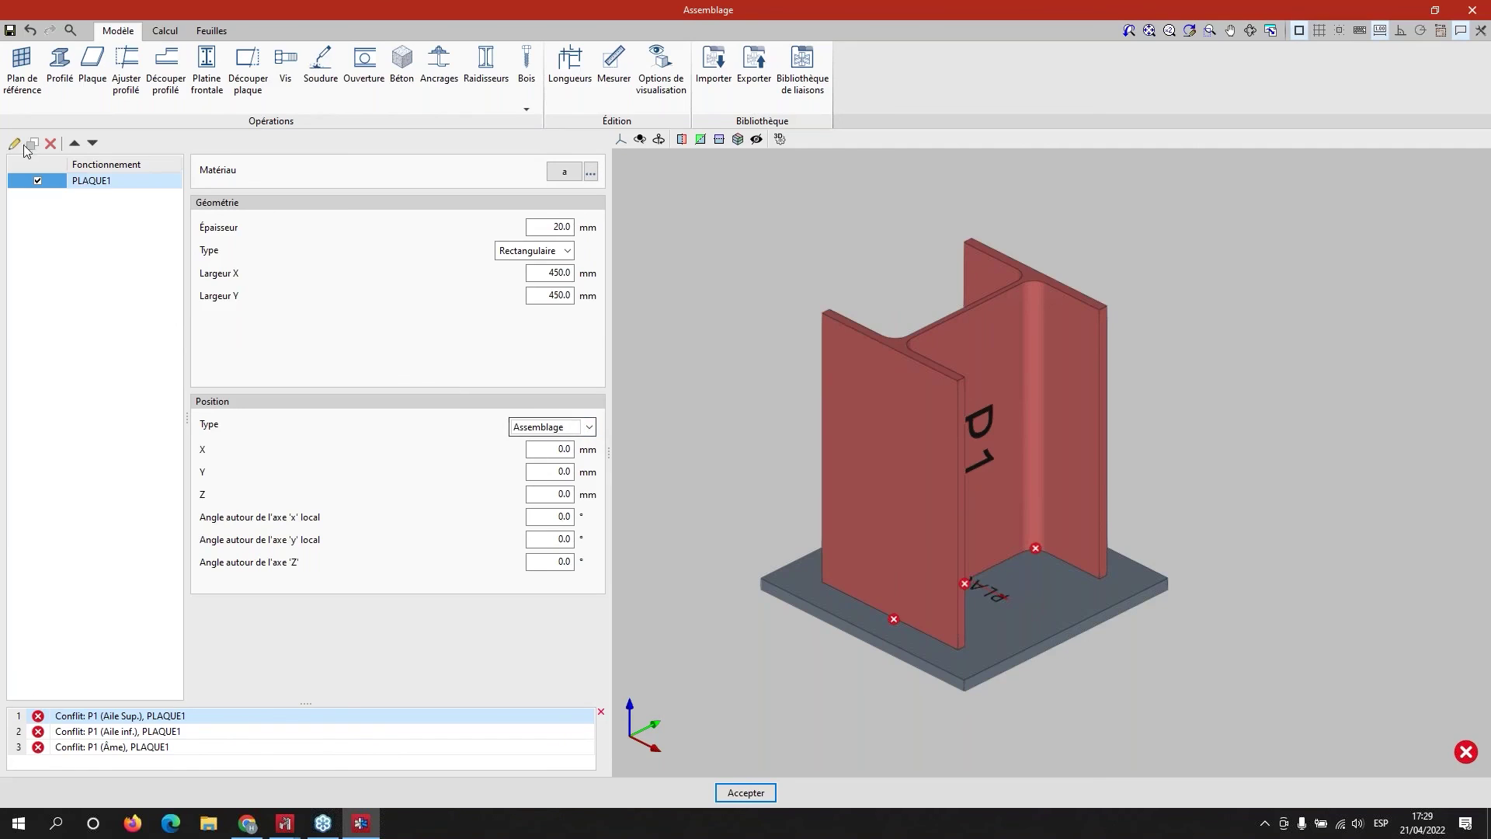
# - Add an anchorage operation and assign it to the base plate PLAQUE1
pyautogui.click(439, 68)
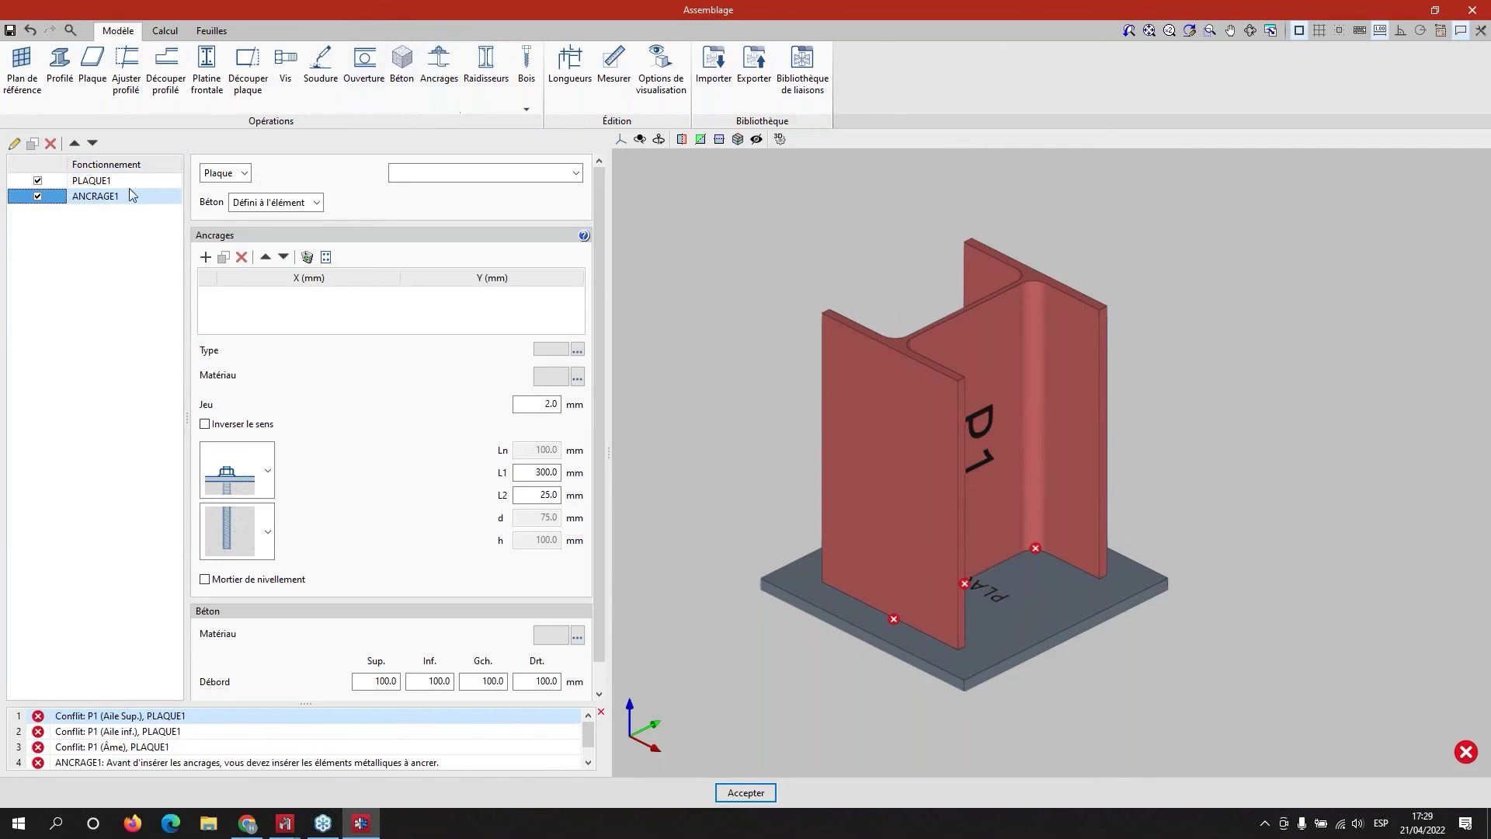
pyautogui.click(394, 175)
pyautogui.click(411, 189)
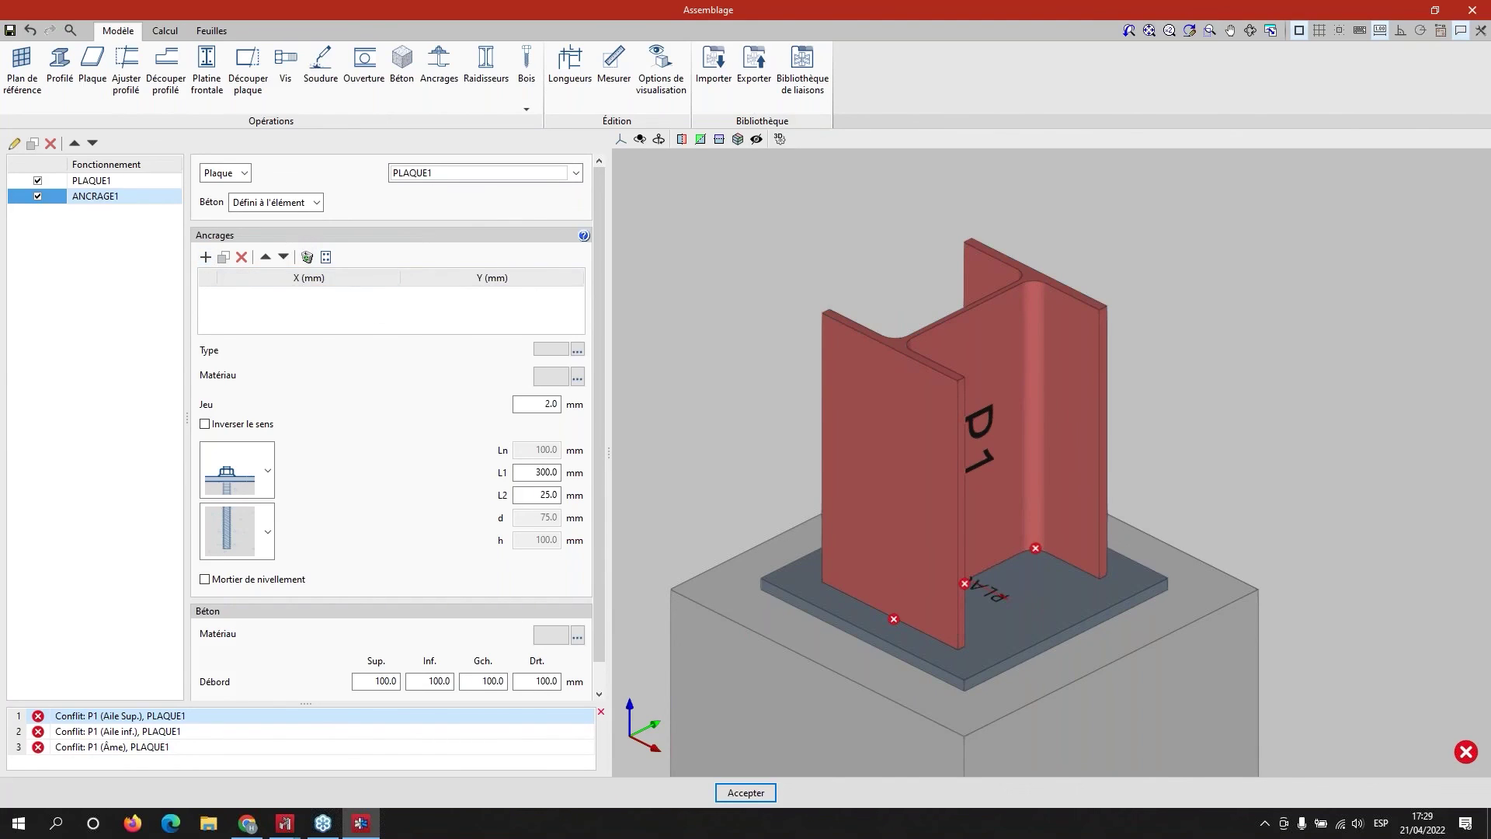
# - Choose the raised-plate anchor head with nuts above and below the plate, and the embedded end with a washer between nuts
pyautogui.click(268, 471)
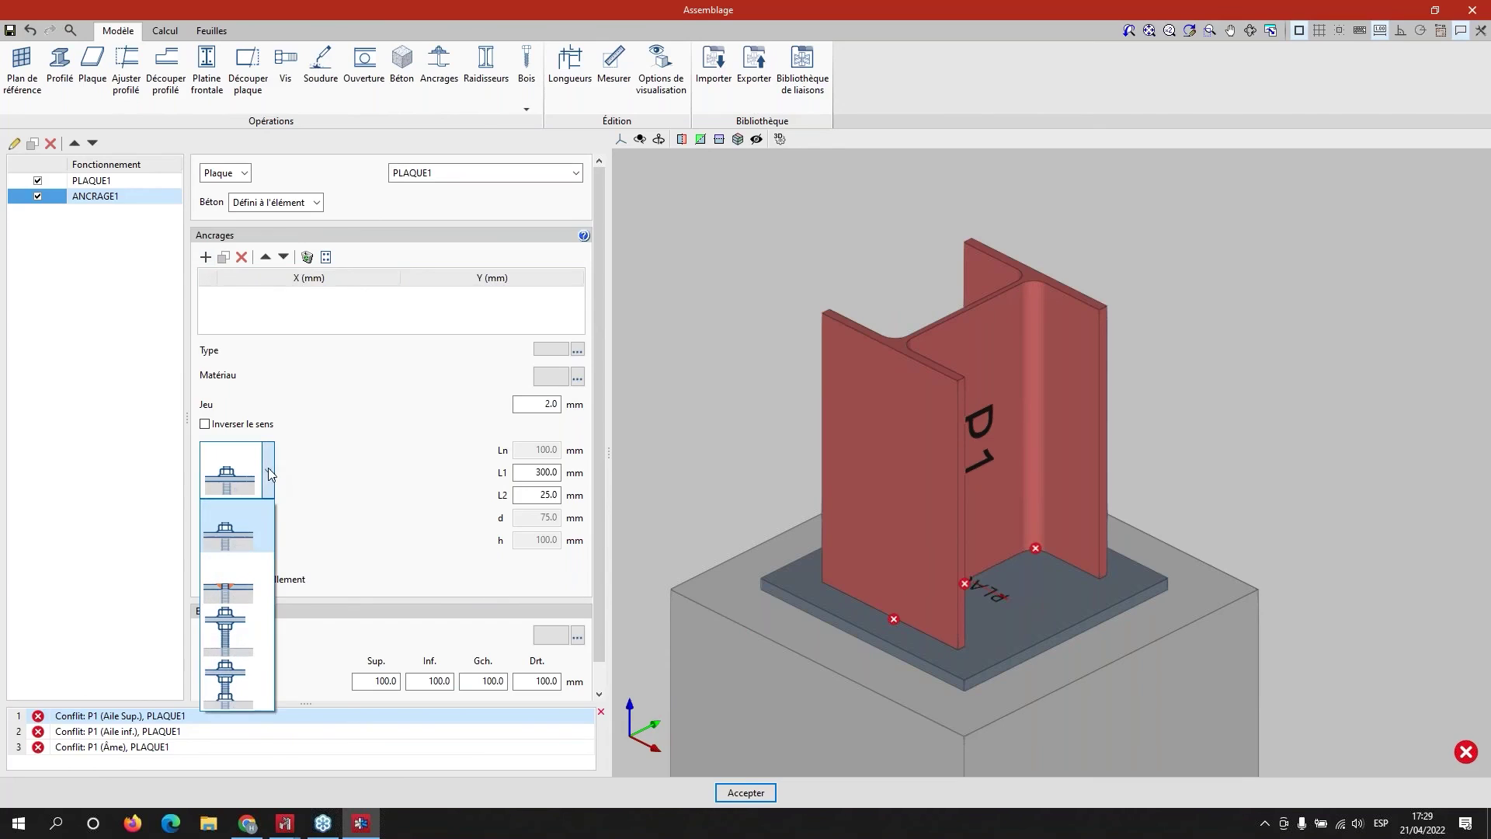
pyautogui.click(237, 634)
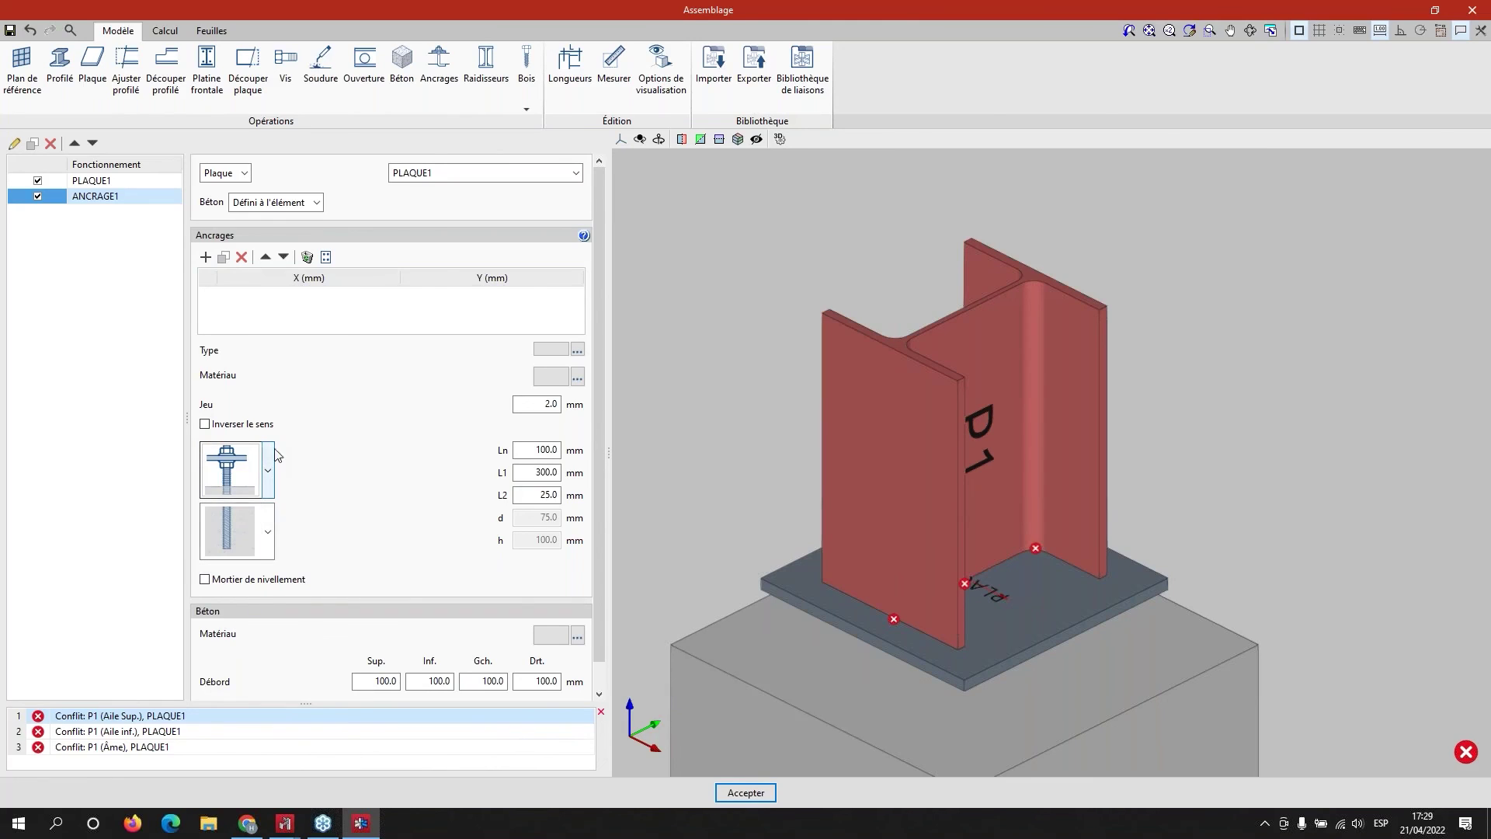
pyautogui.click(268, 533)
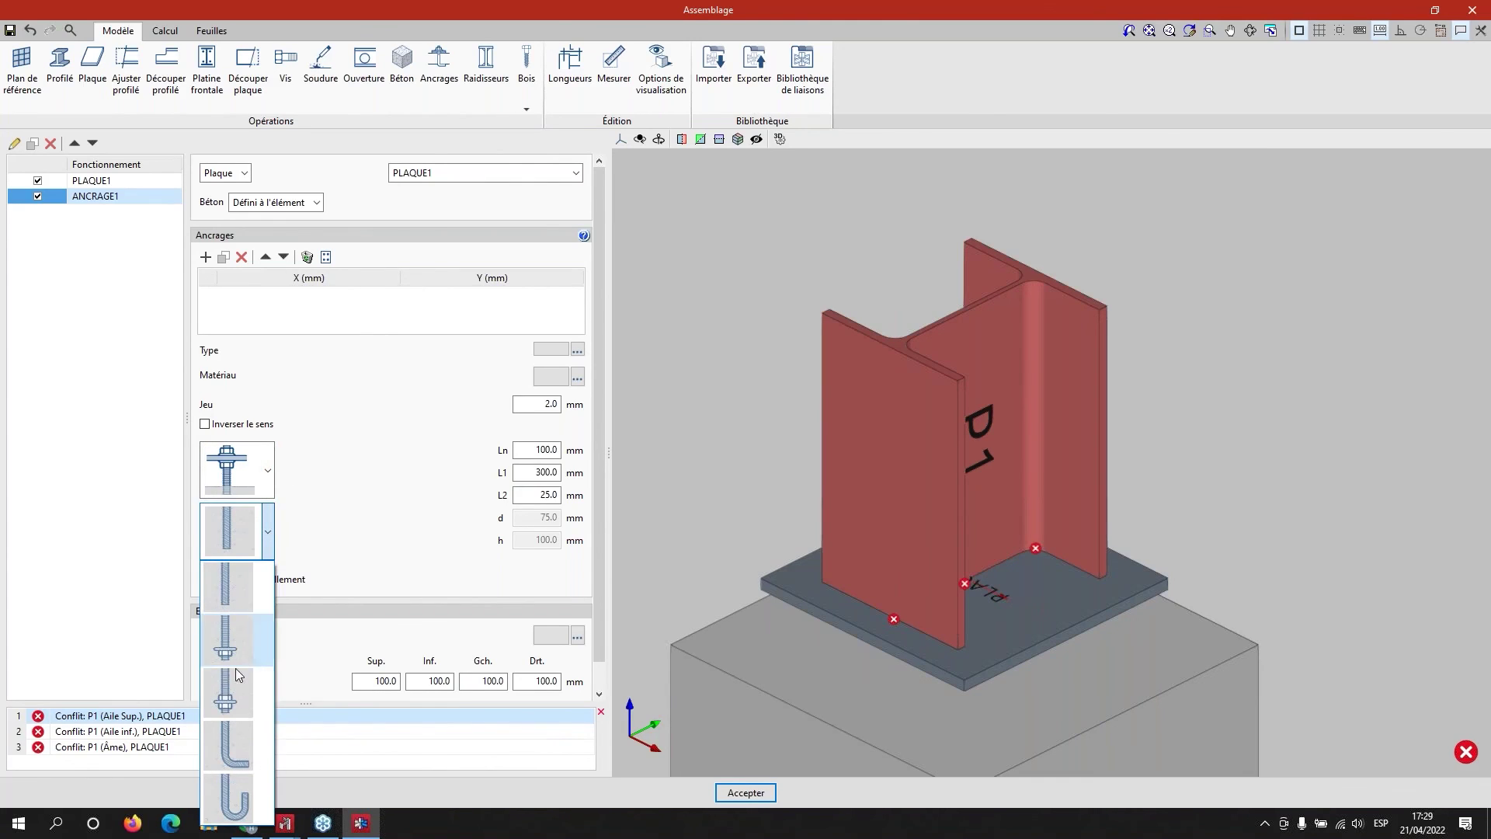
pyautogui.click(231, 692)
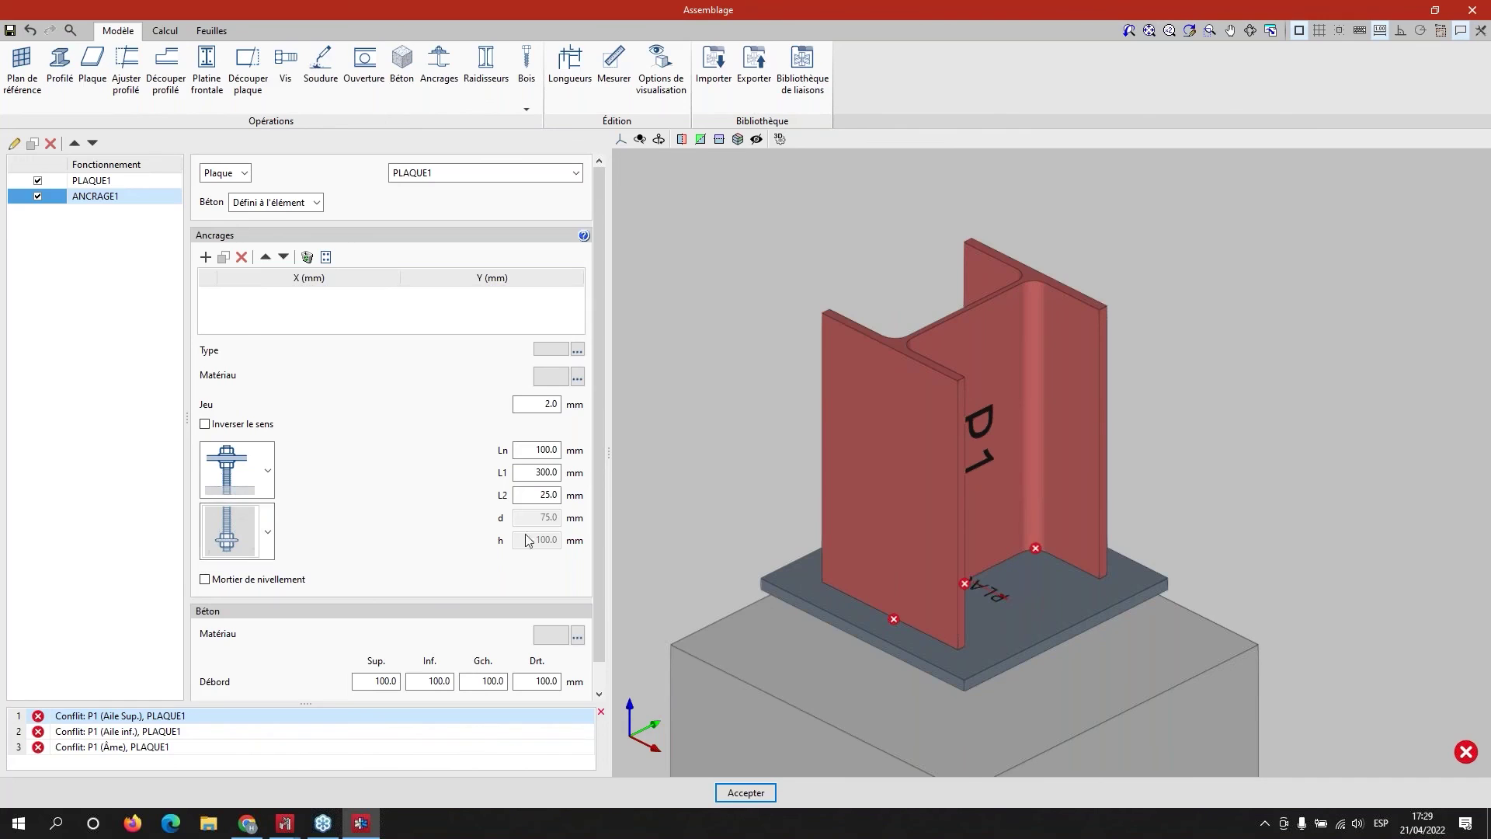
pyautogui.moveTo(974, 593)
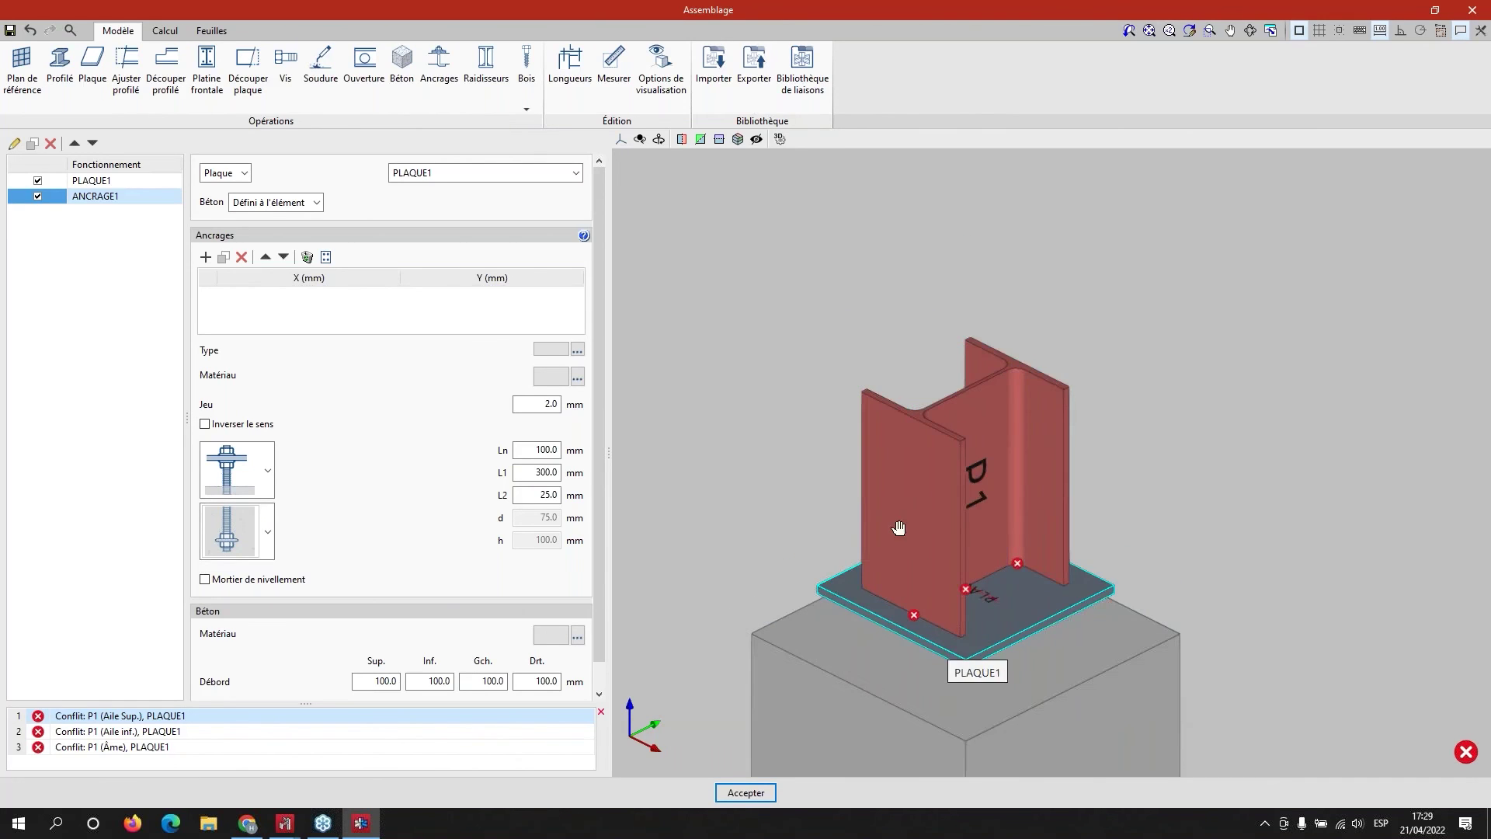
pyautogui.scroll(-2, 899, 526)
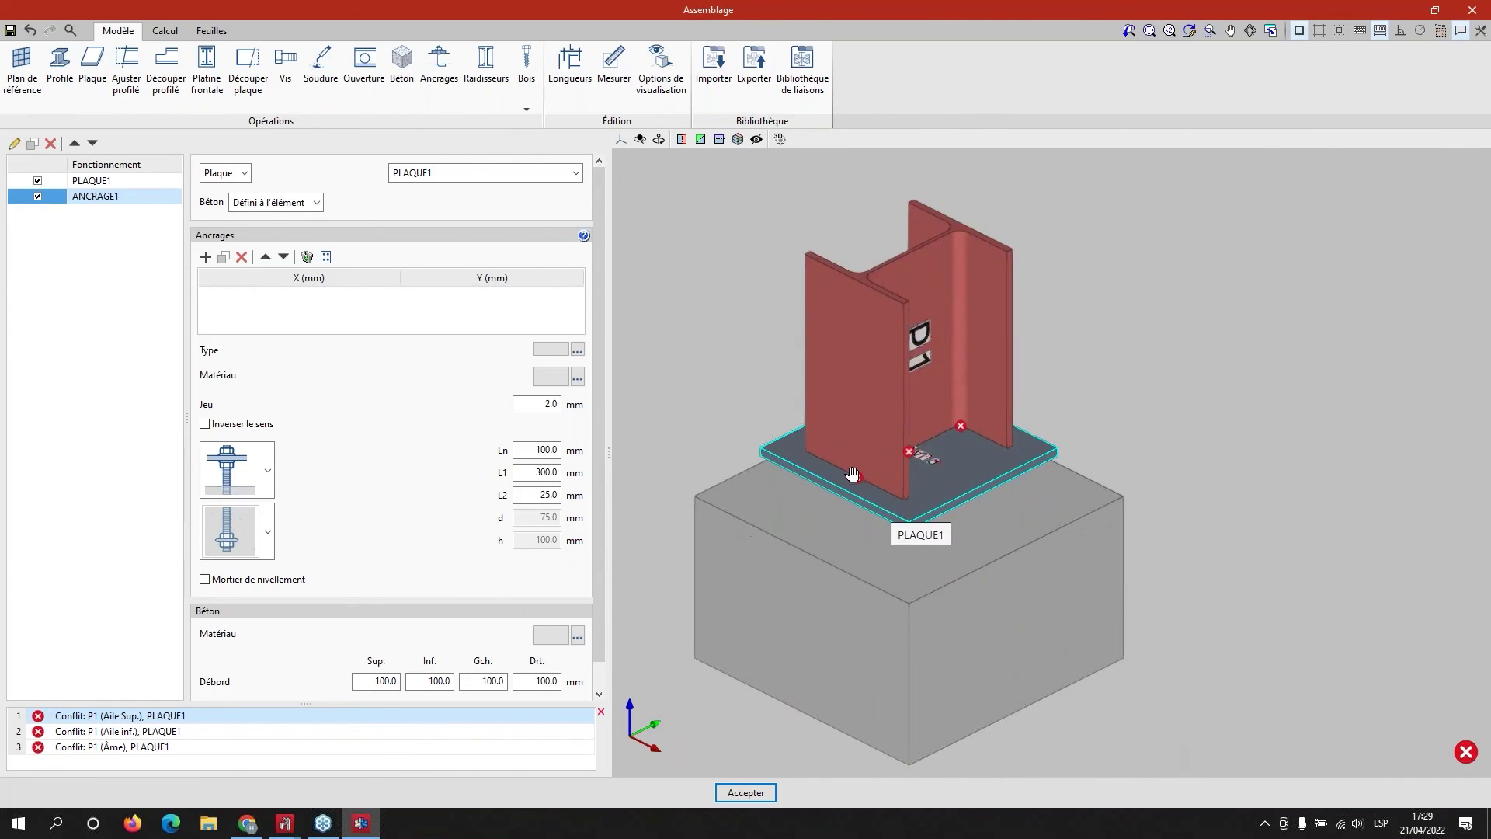
# - Add the first anchor to the base plate and set its X coordinate to 180 mm
pyautogui.click(206, 258)
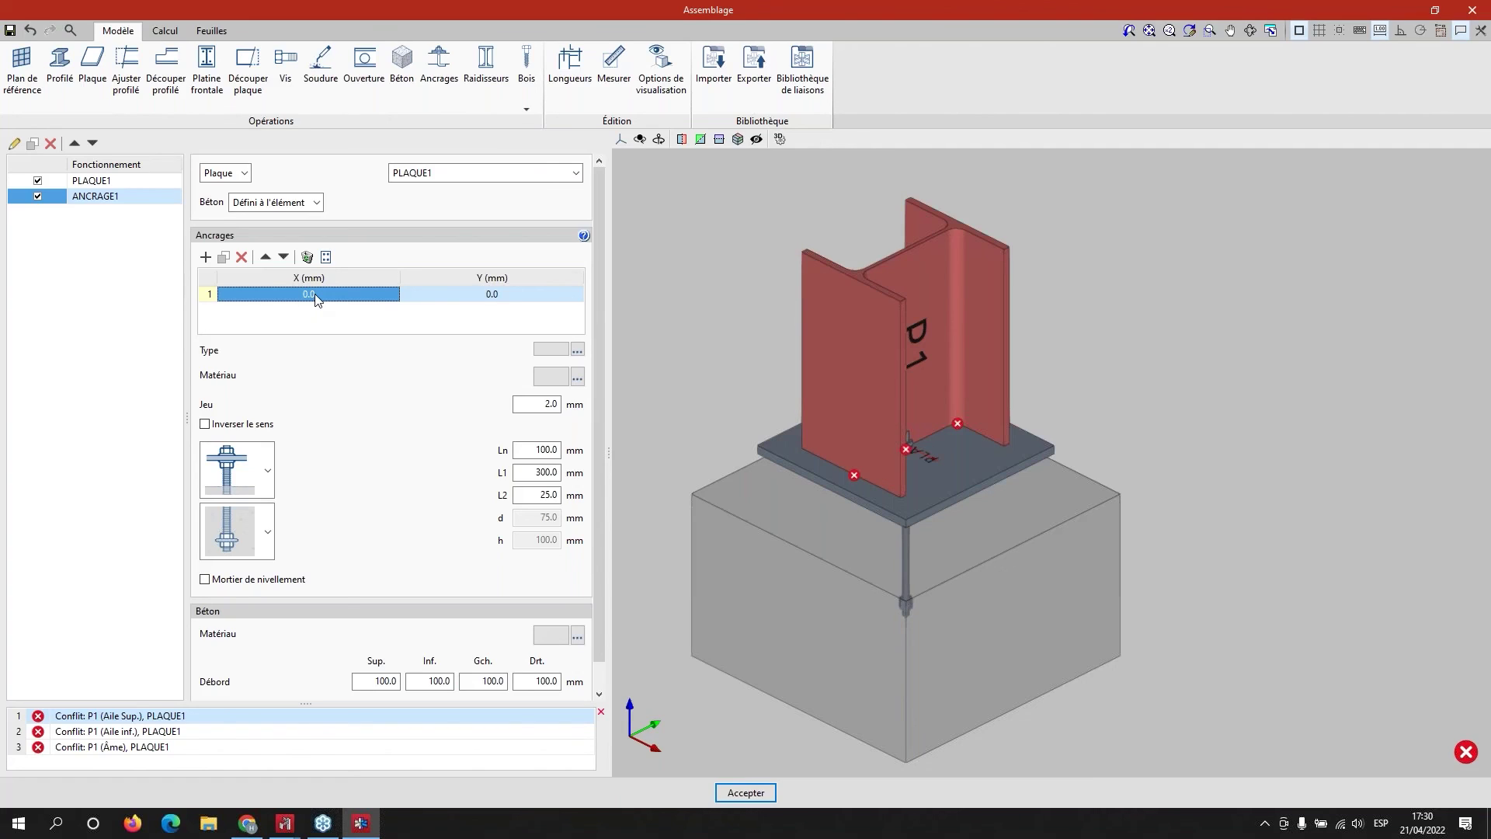
pyautogui.write('50')
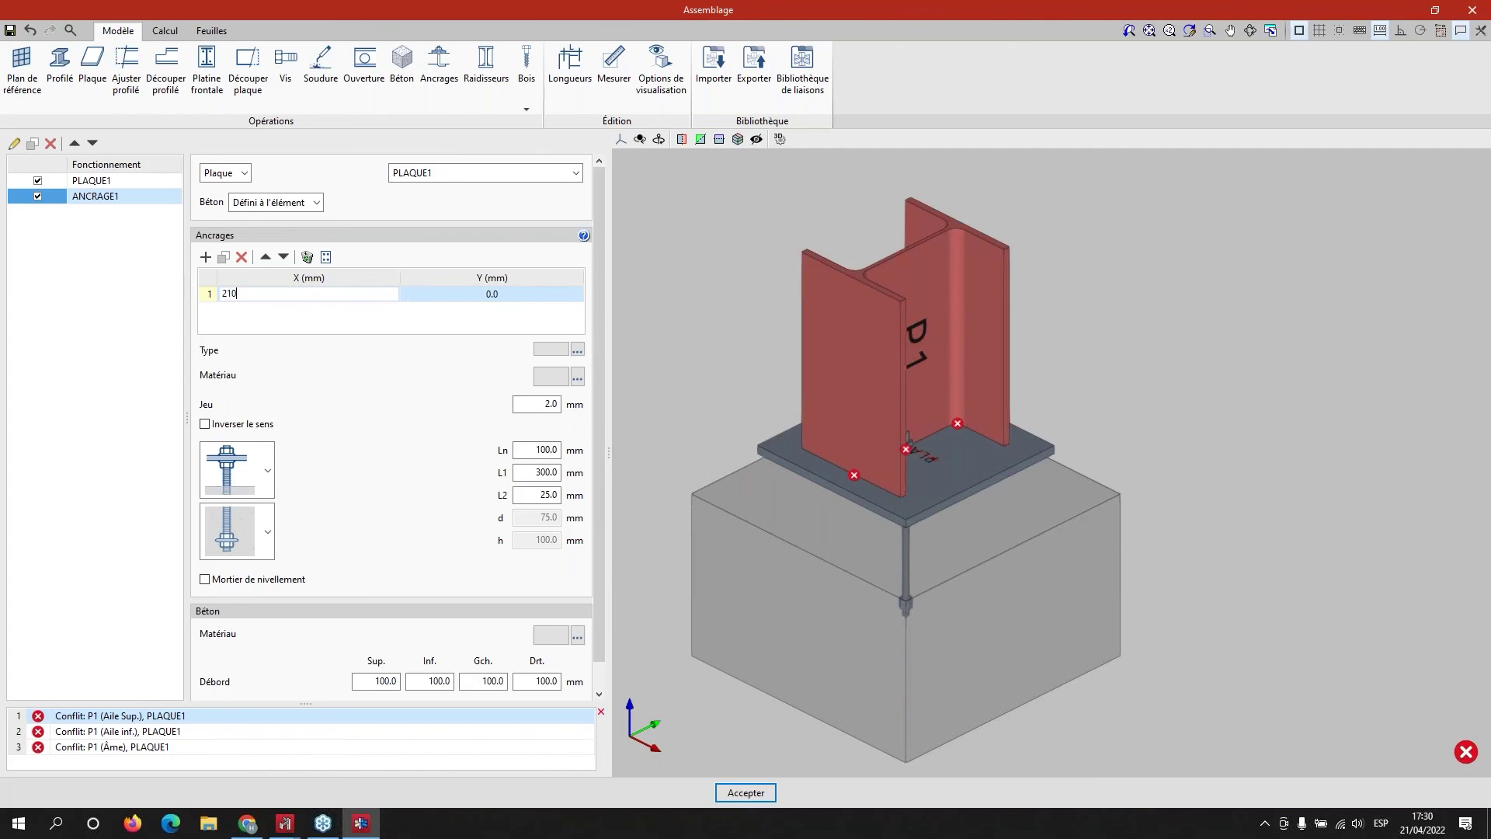
pyautogui.press('Tab')
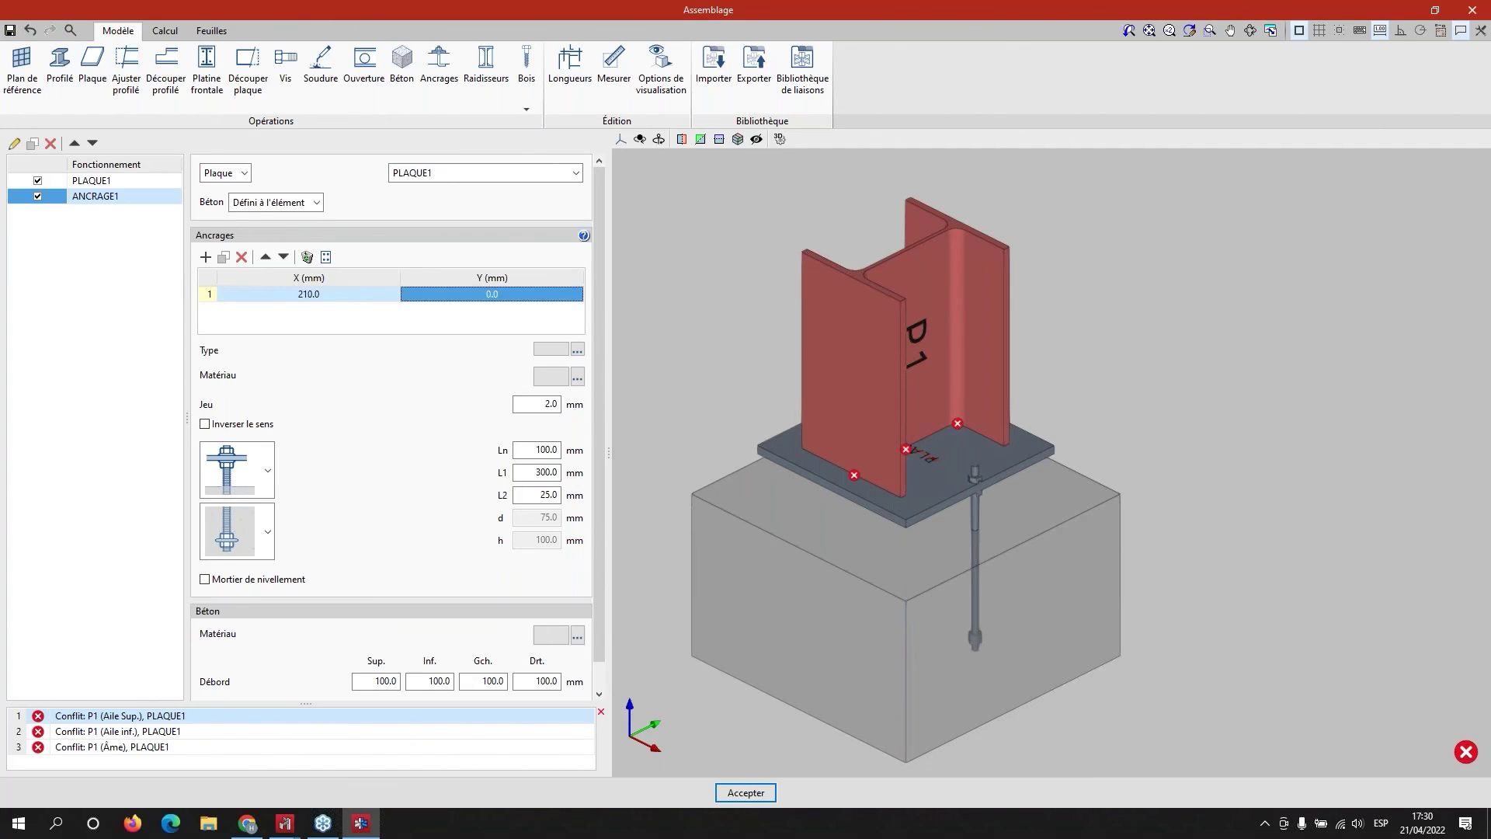
pyautogui.click(307, 298)
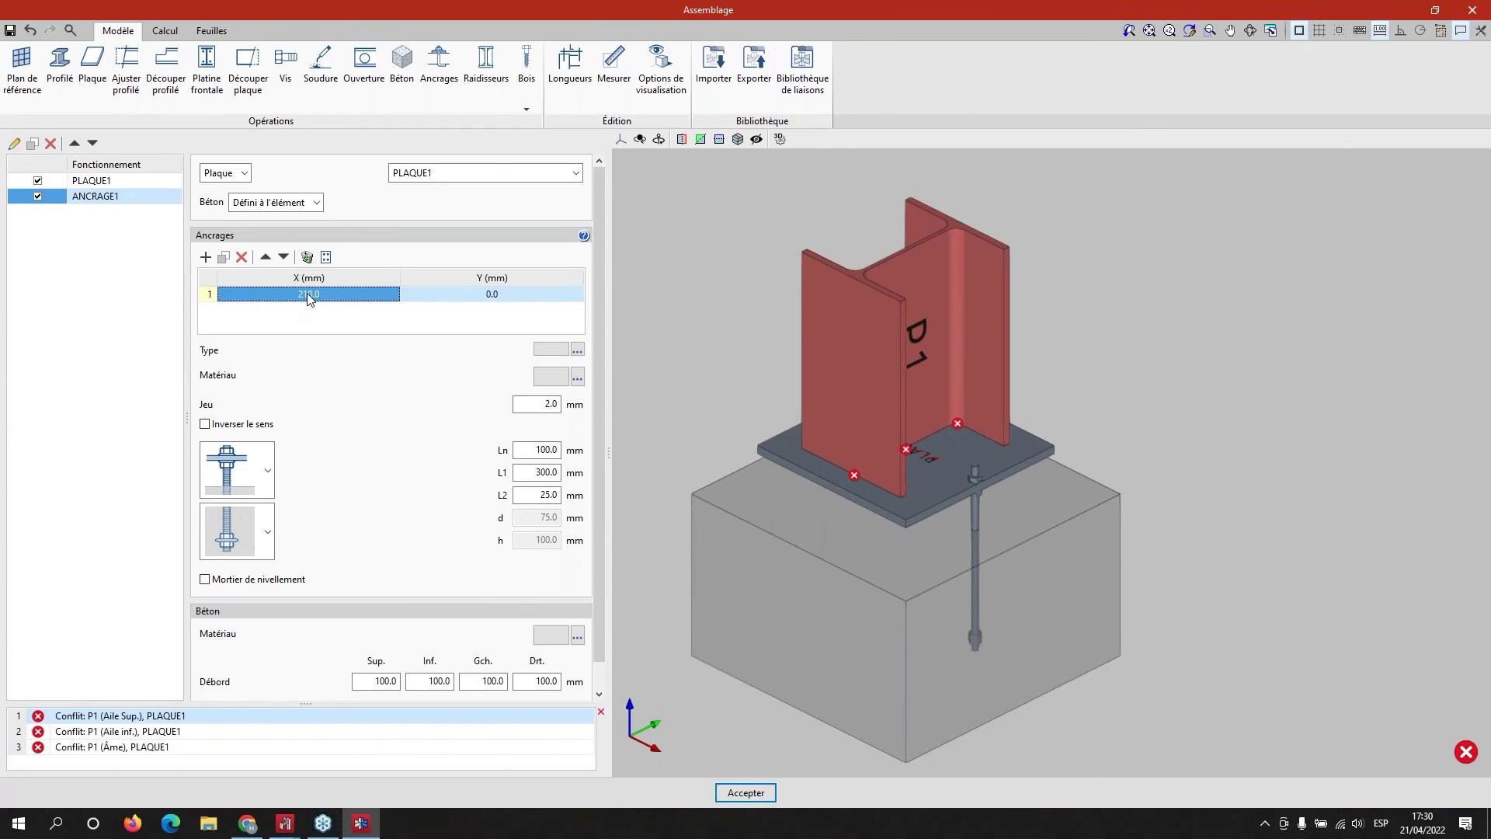
pyautogui.write('180')
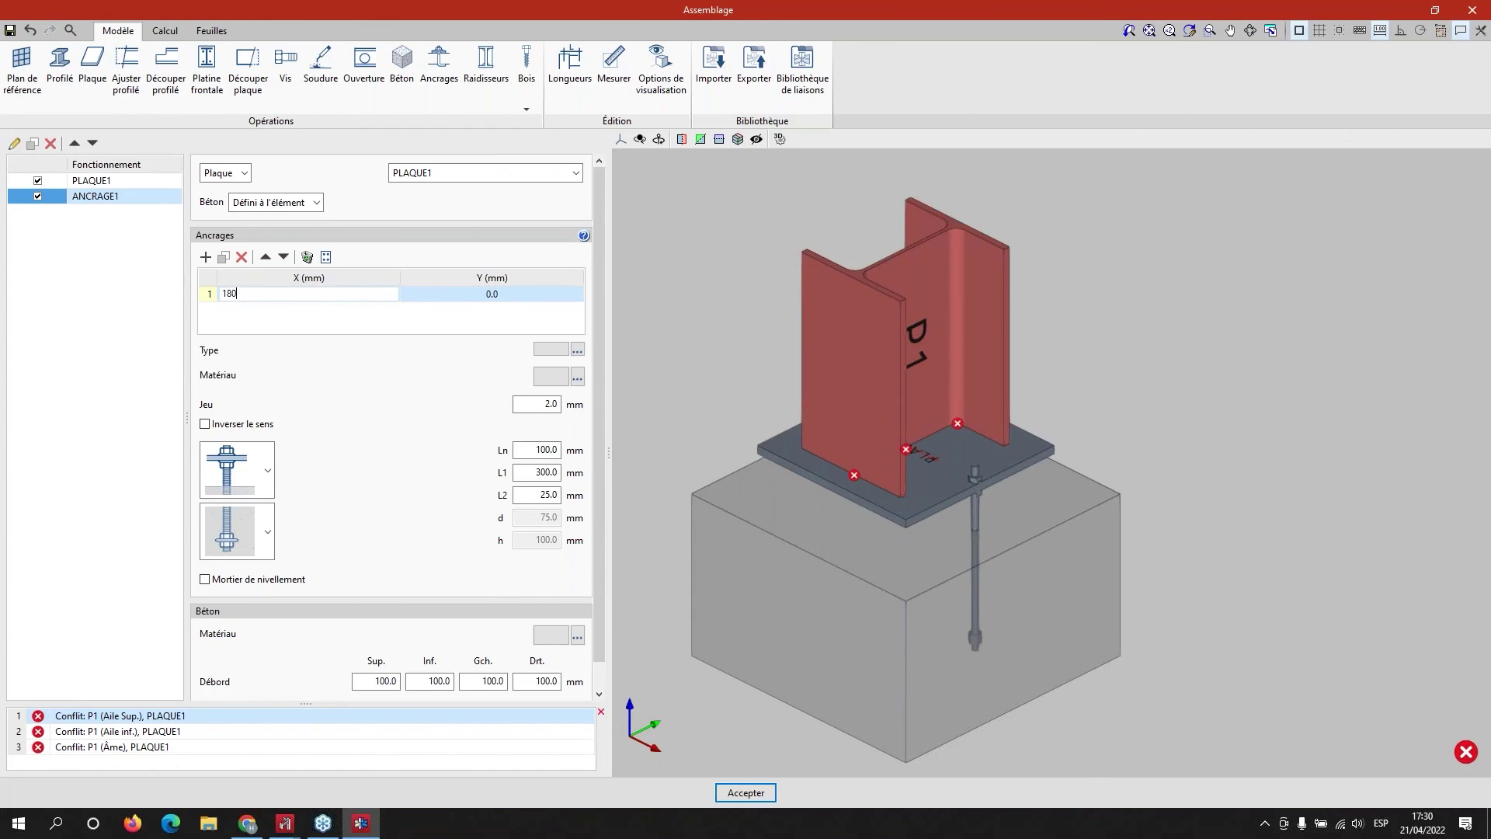
pyautogui.press('Tab')
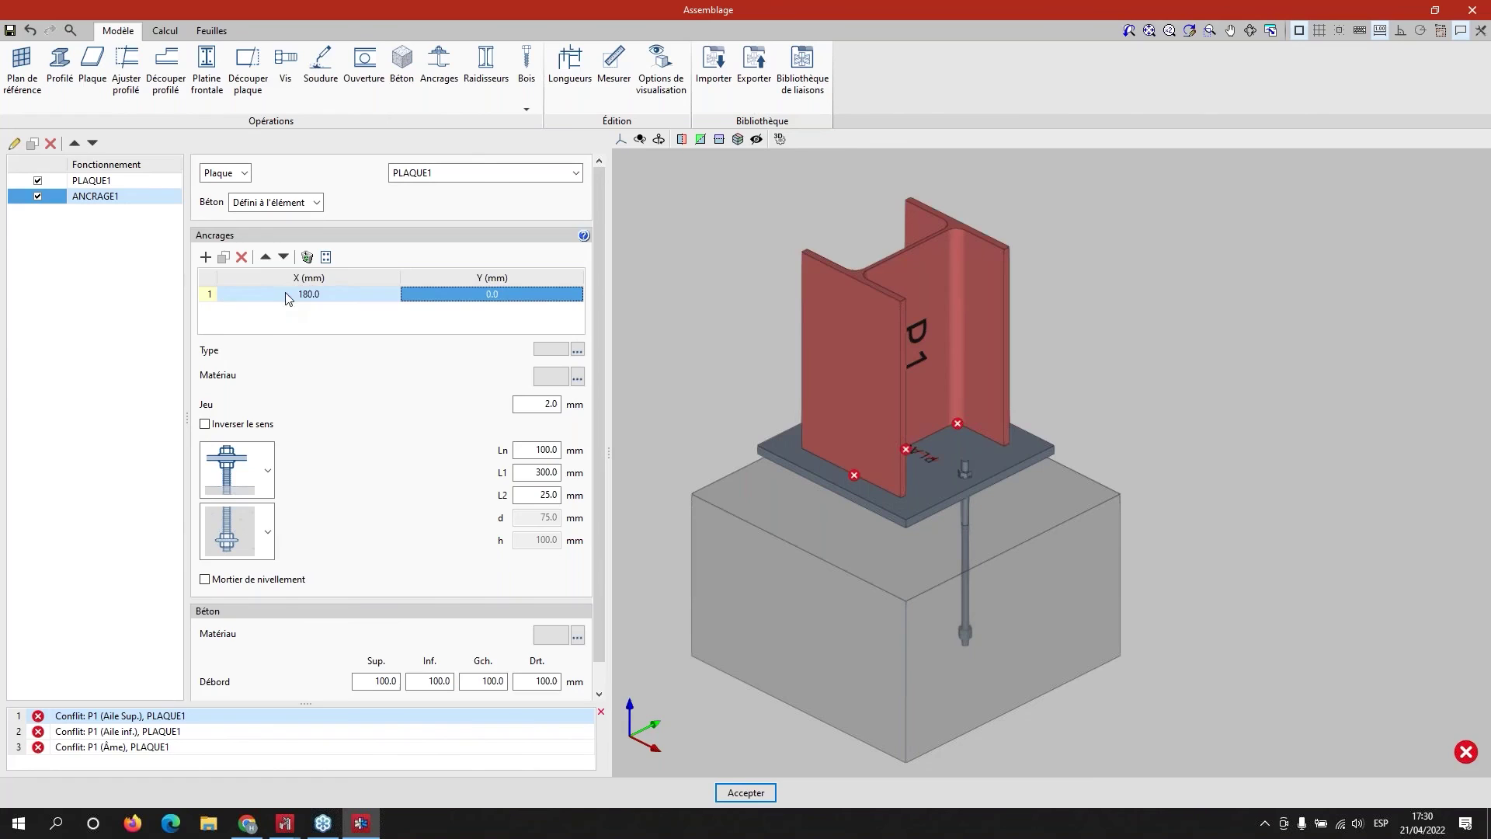
# - Add a second anchor to the base plate with its X coordinate at -180 mm
pyautogui.click(206, 257)
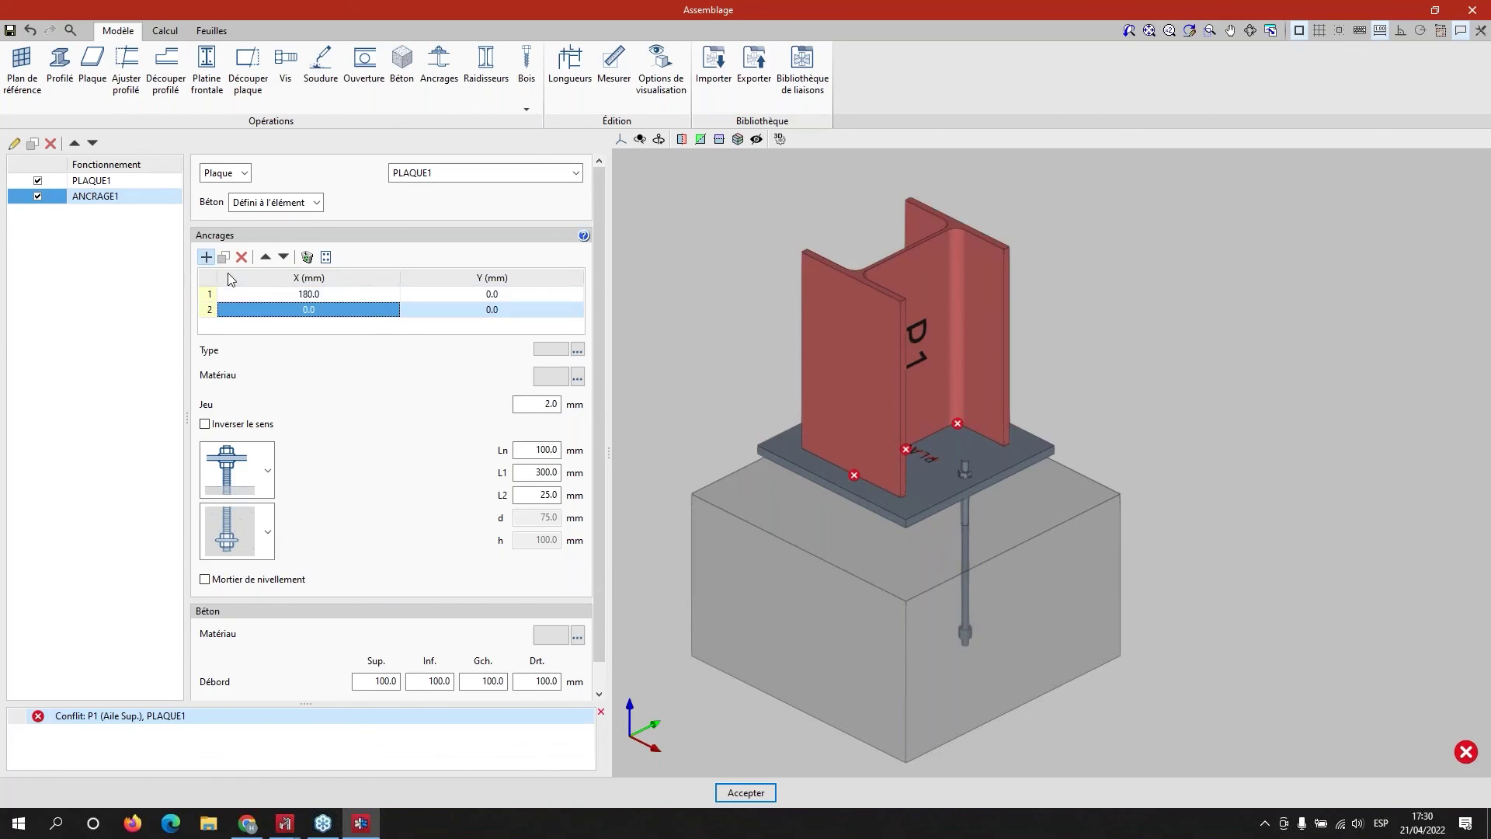
pyautogui.click(292, 308)
pyautogui.write('-')
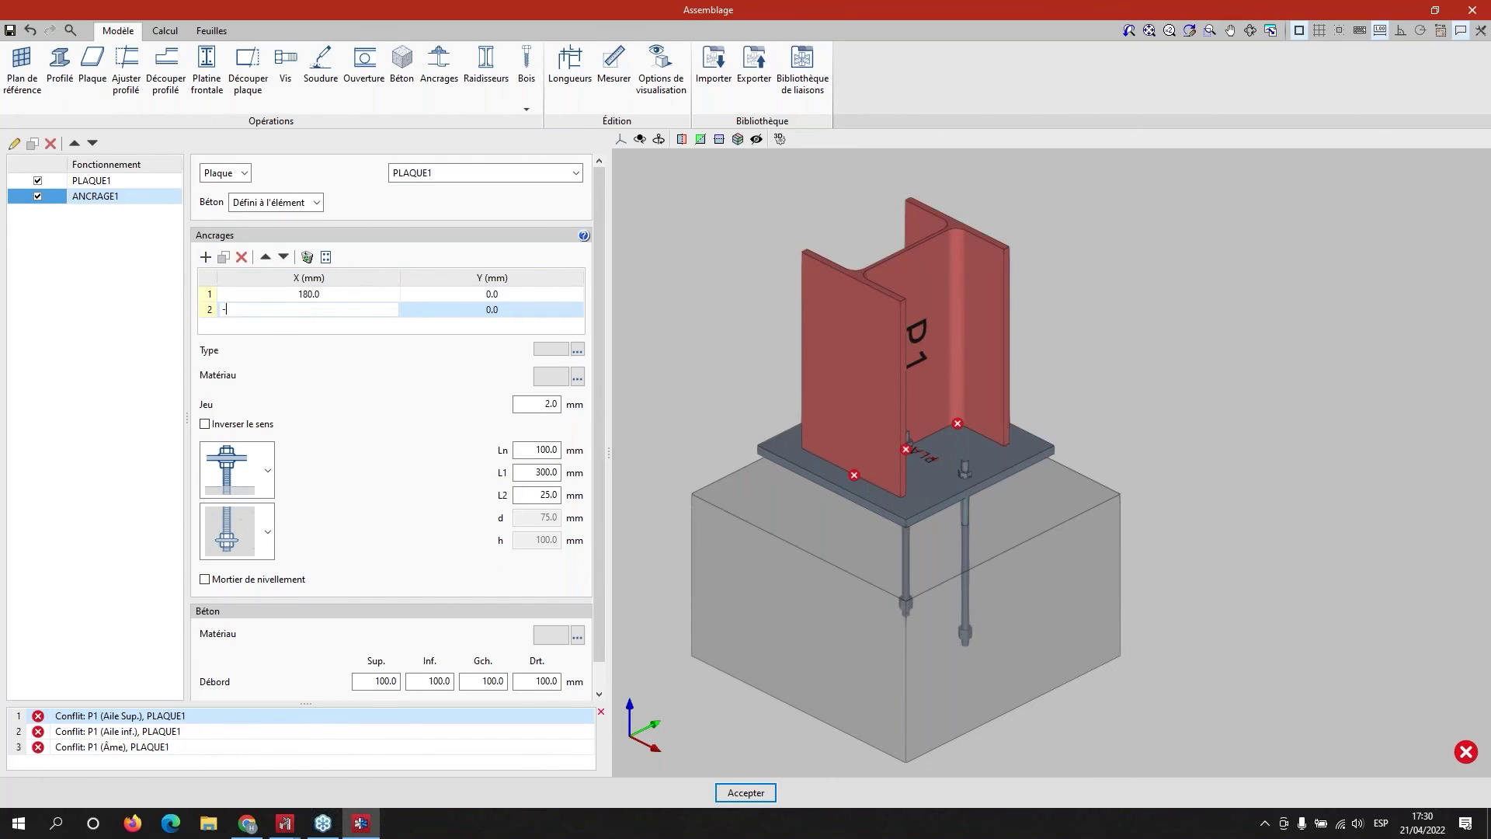
pyautogui.write('180')
pyautogui.press('Tab')
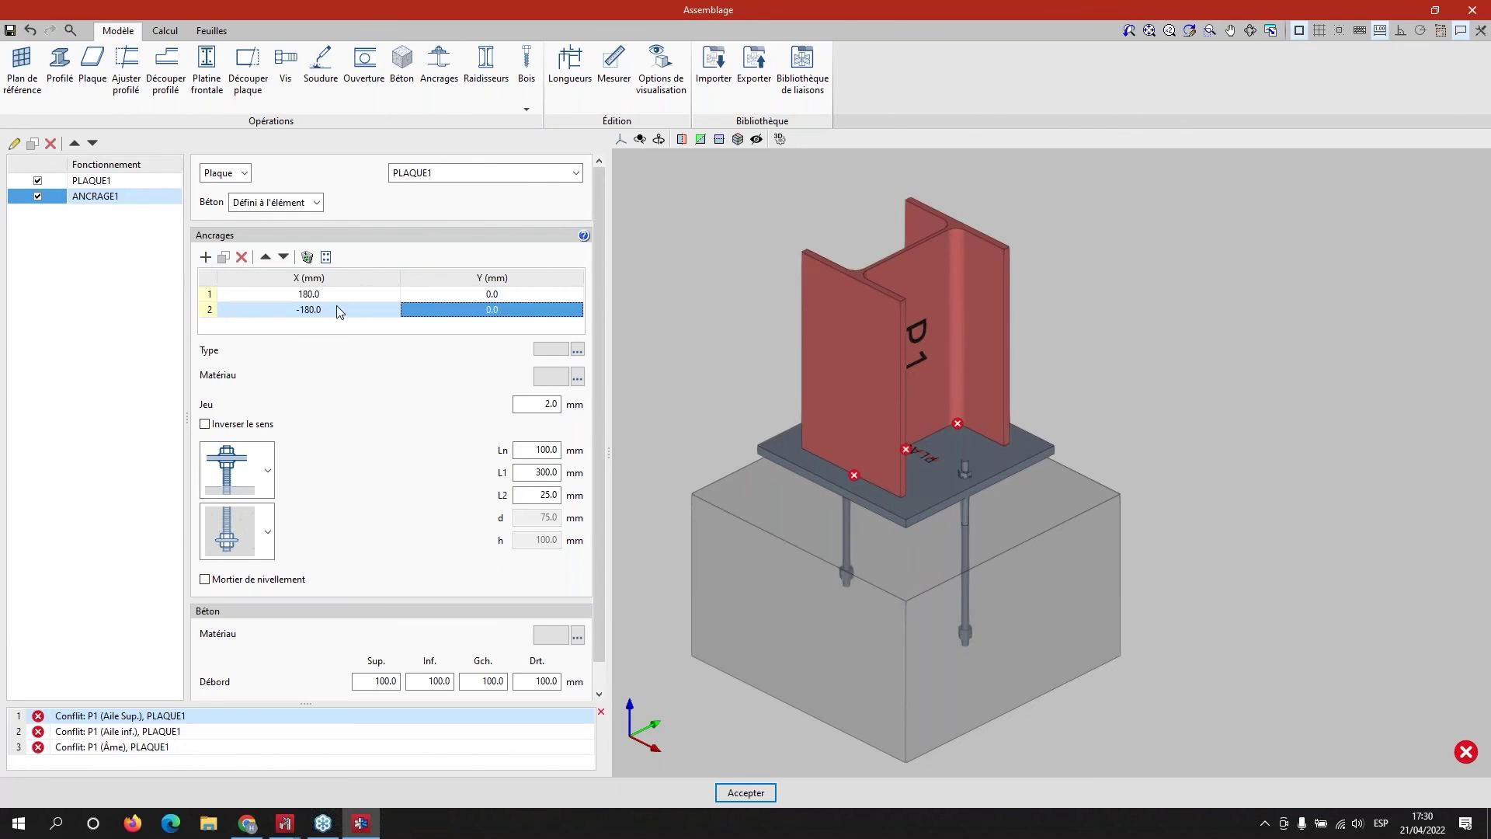
pyautogui.moveTo(817, 542); pyautogui.dragTo(870, 539, button='middle')
# - Add a profile adjustment operation and assign it to column profile P1
pyautogui.click(101, 181)
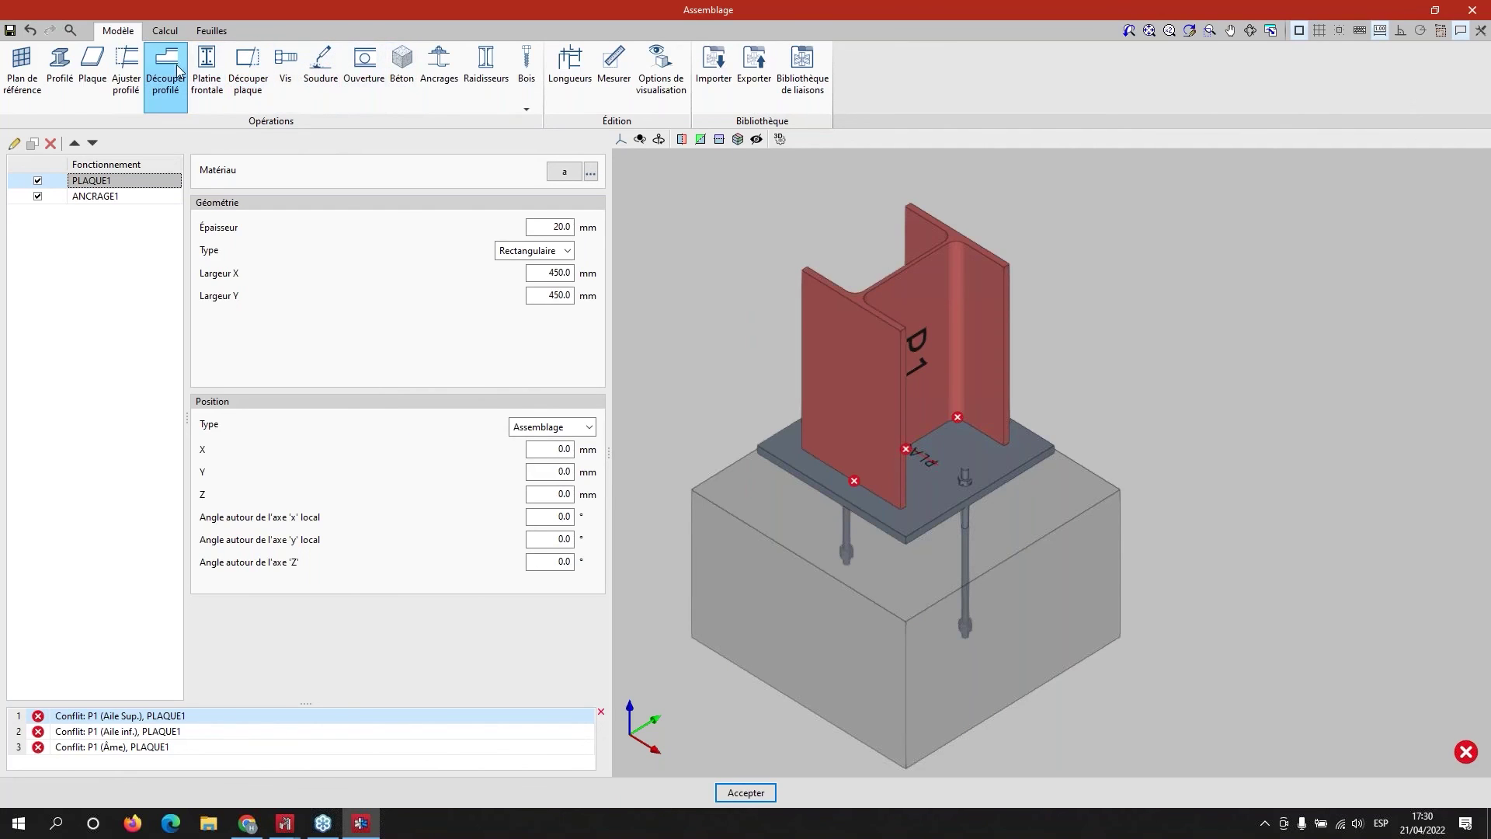
pyautogui.moveTo(877, 443)
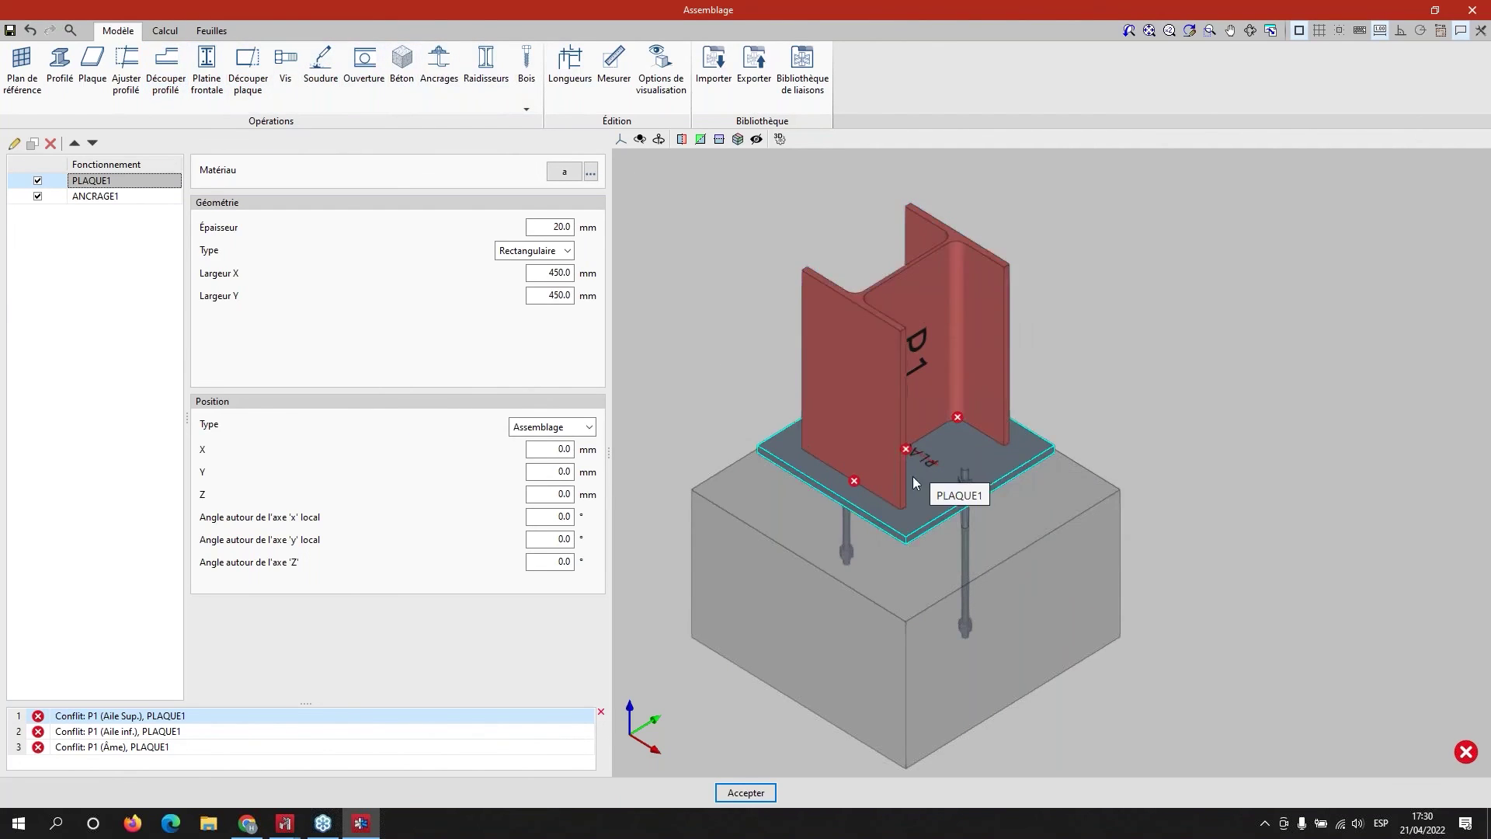
pyautogui.moveTo(817, 531); pyautogui.dragTo(769, 497, button='middle')
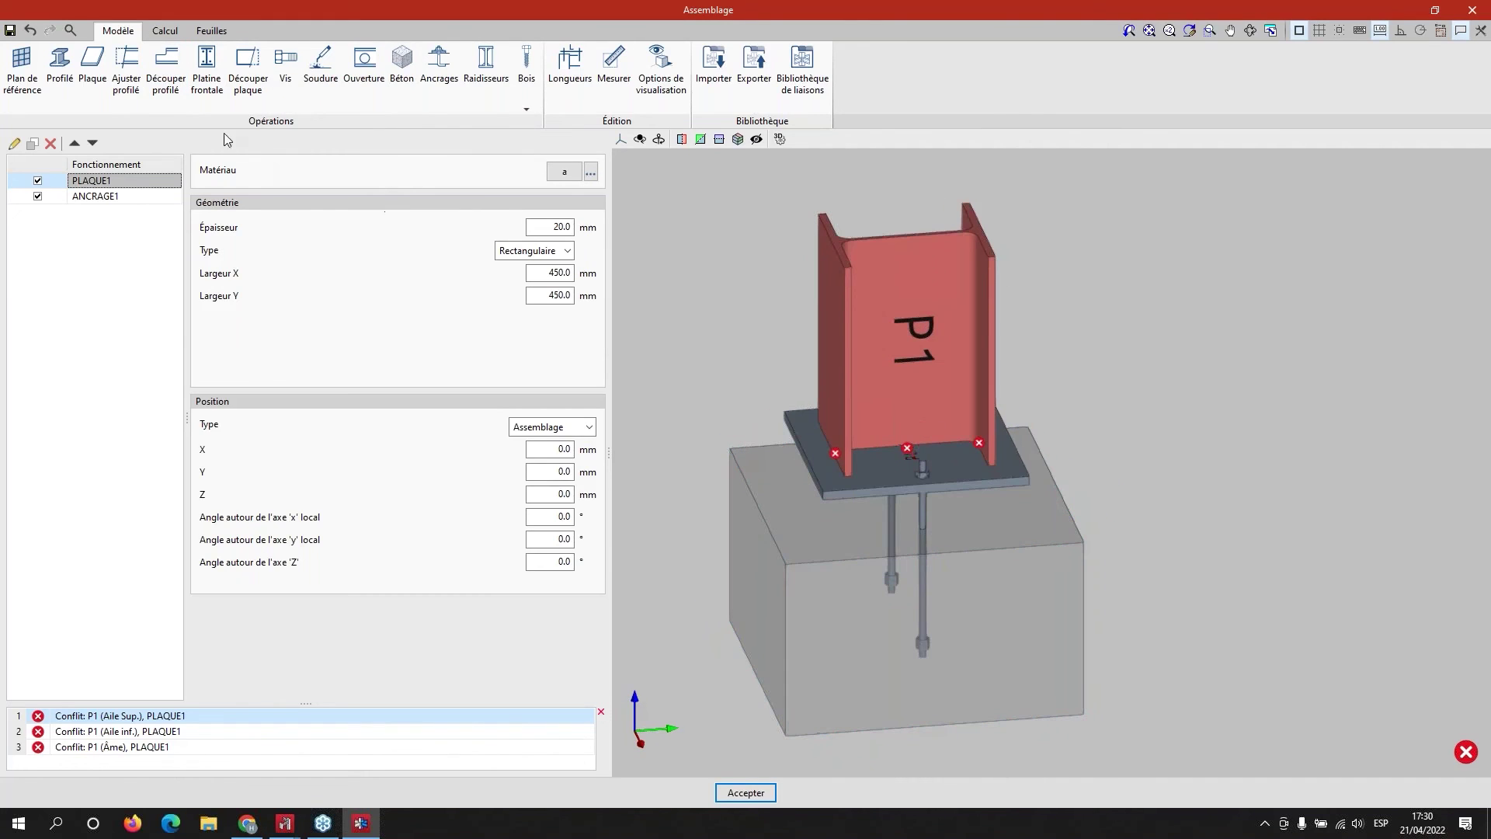
pyautogui.click(126, 78)
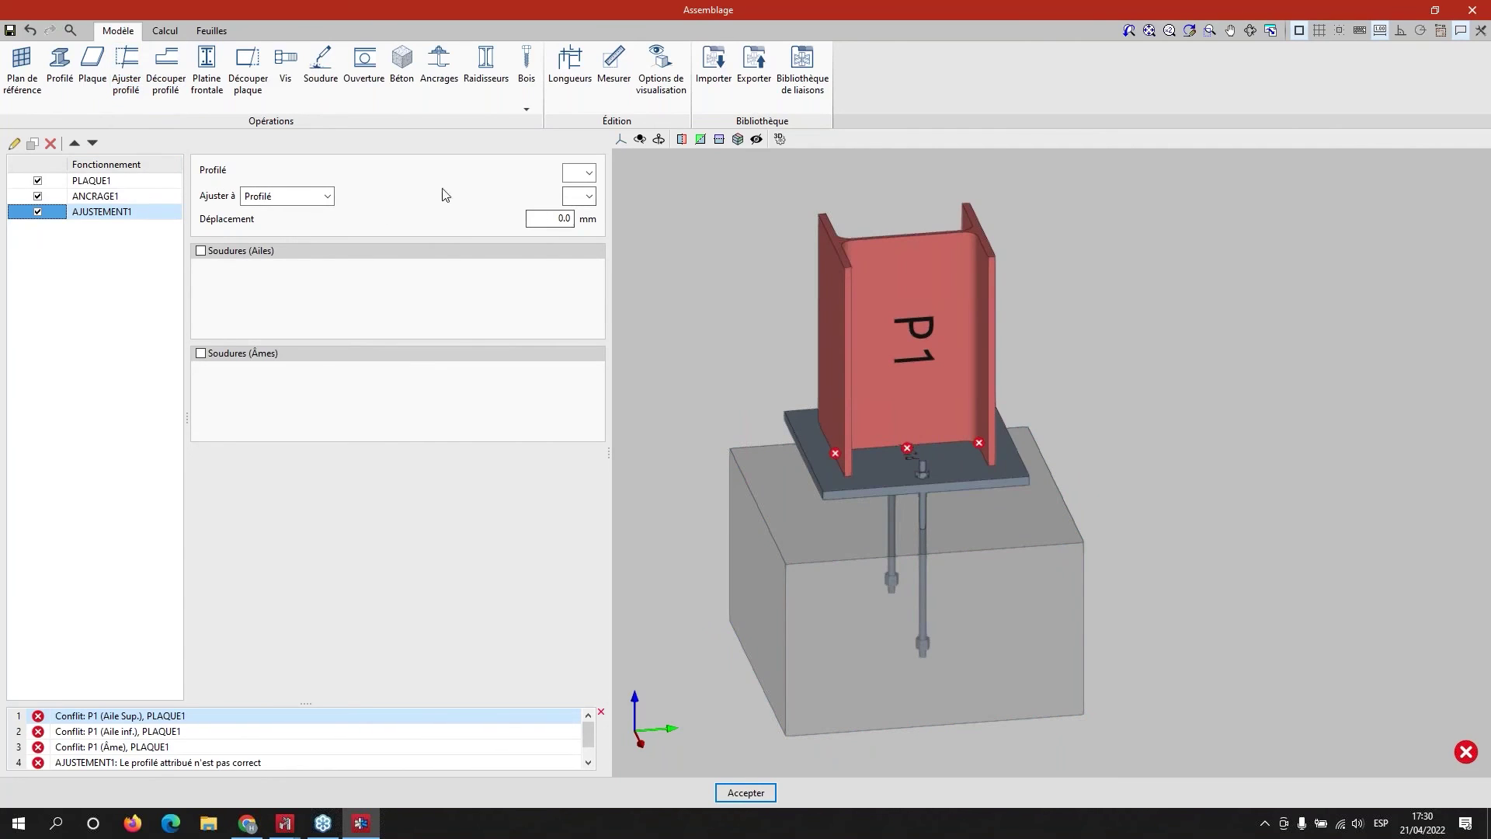
pyautogui.click(579, 173)
pyautogui.click(577, 191)
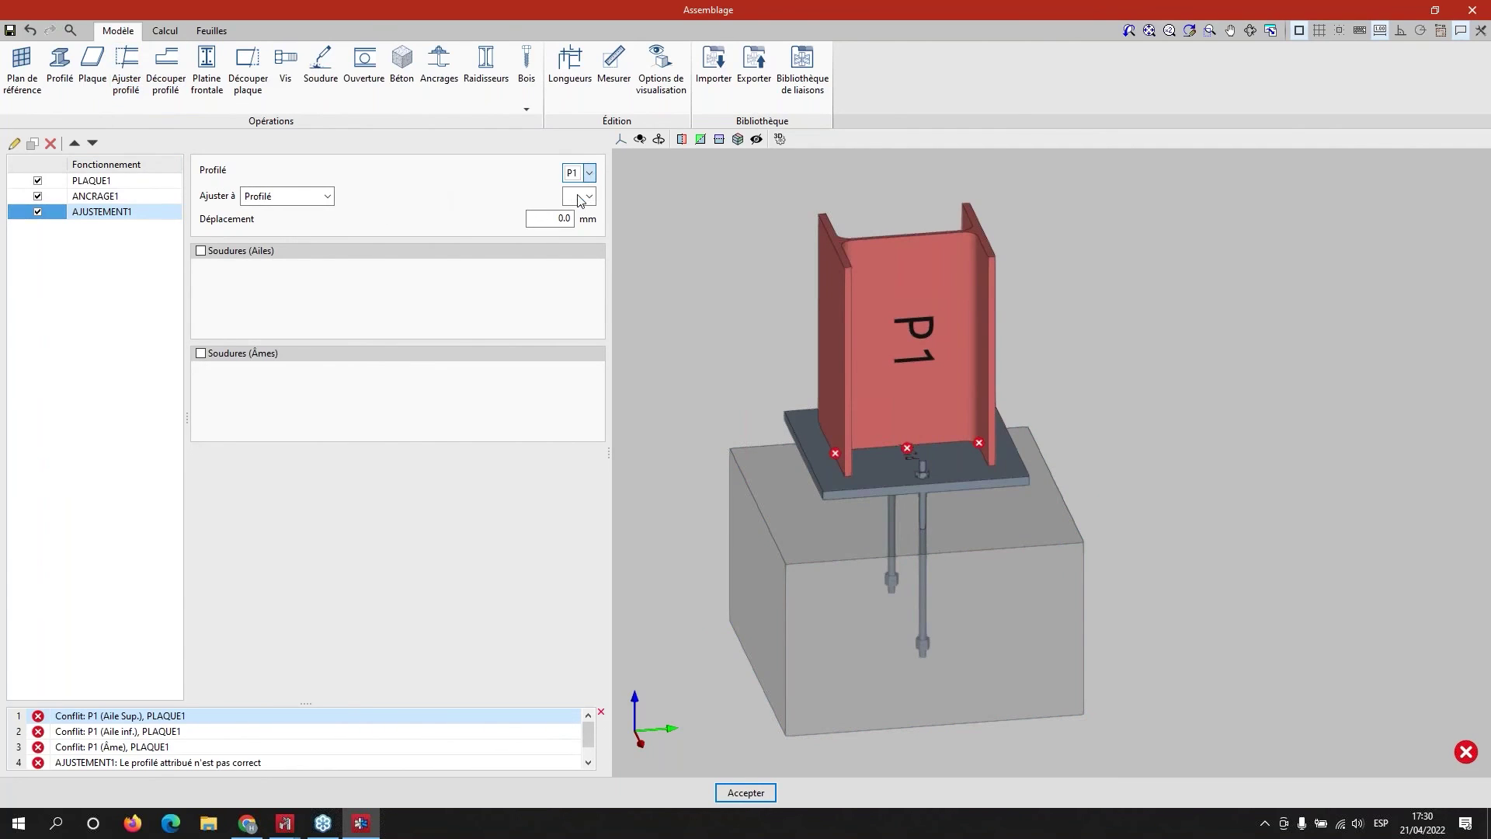
# - Make the adjustment trim the column to a plate and choose PLAQUE1 as the target
pyautogui.click(584, 196)
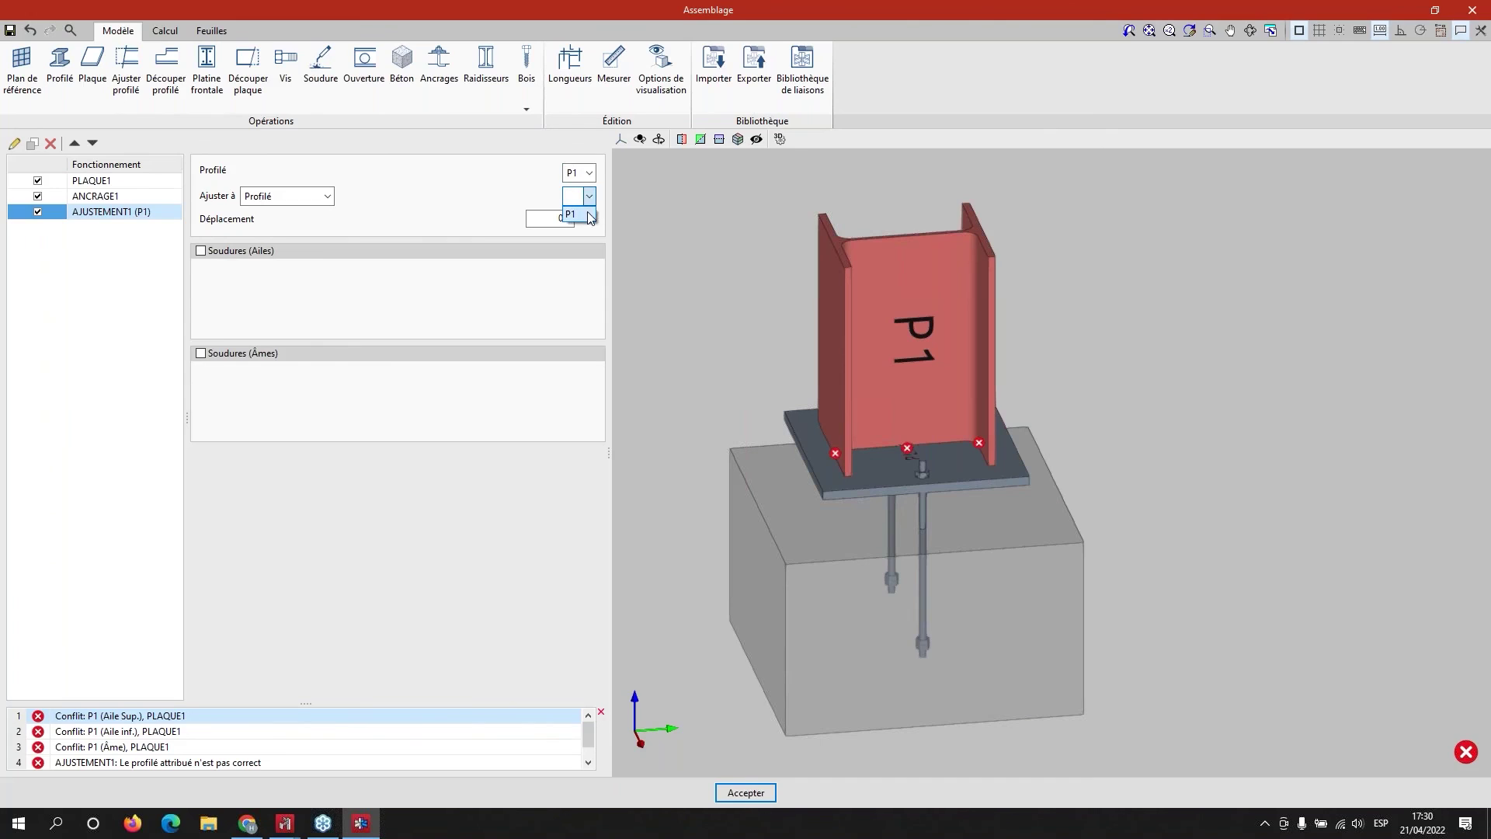
pyautogui.click(324, 199)
pyautogui.click(325, 199)
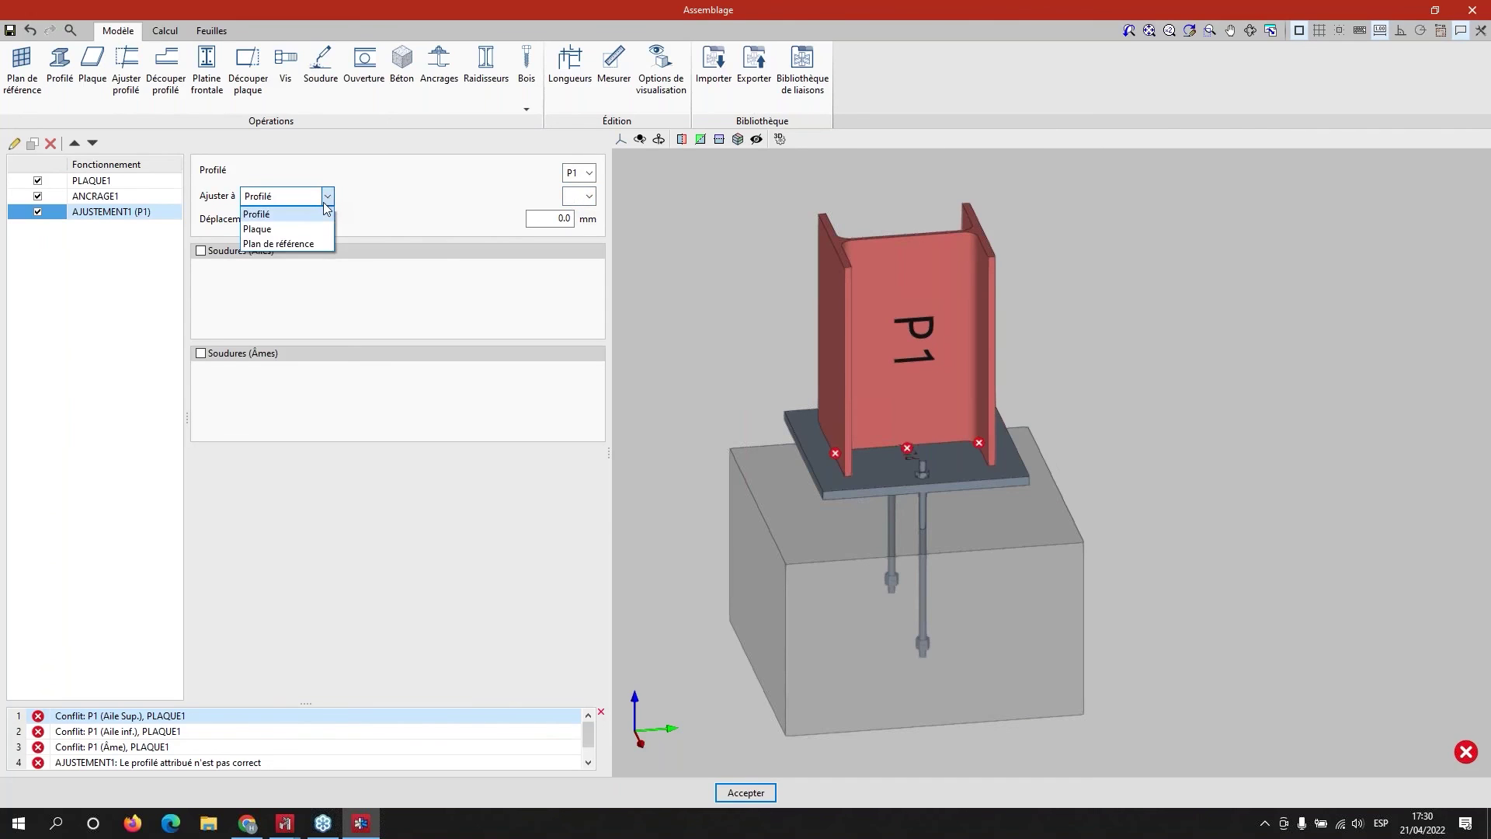
pyautogui.click(268, 223)
pyautogui.click(565, 199)
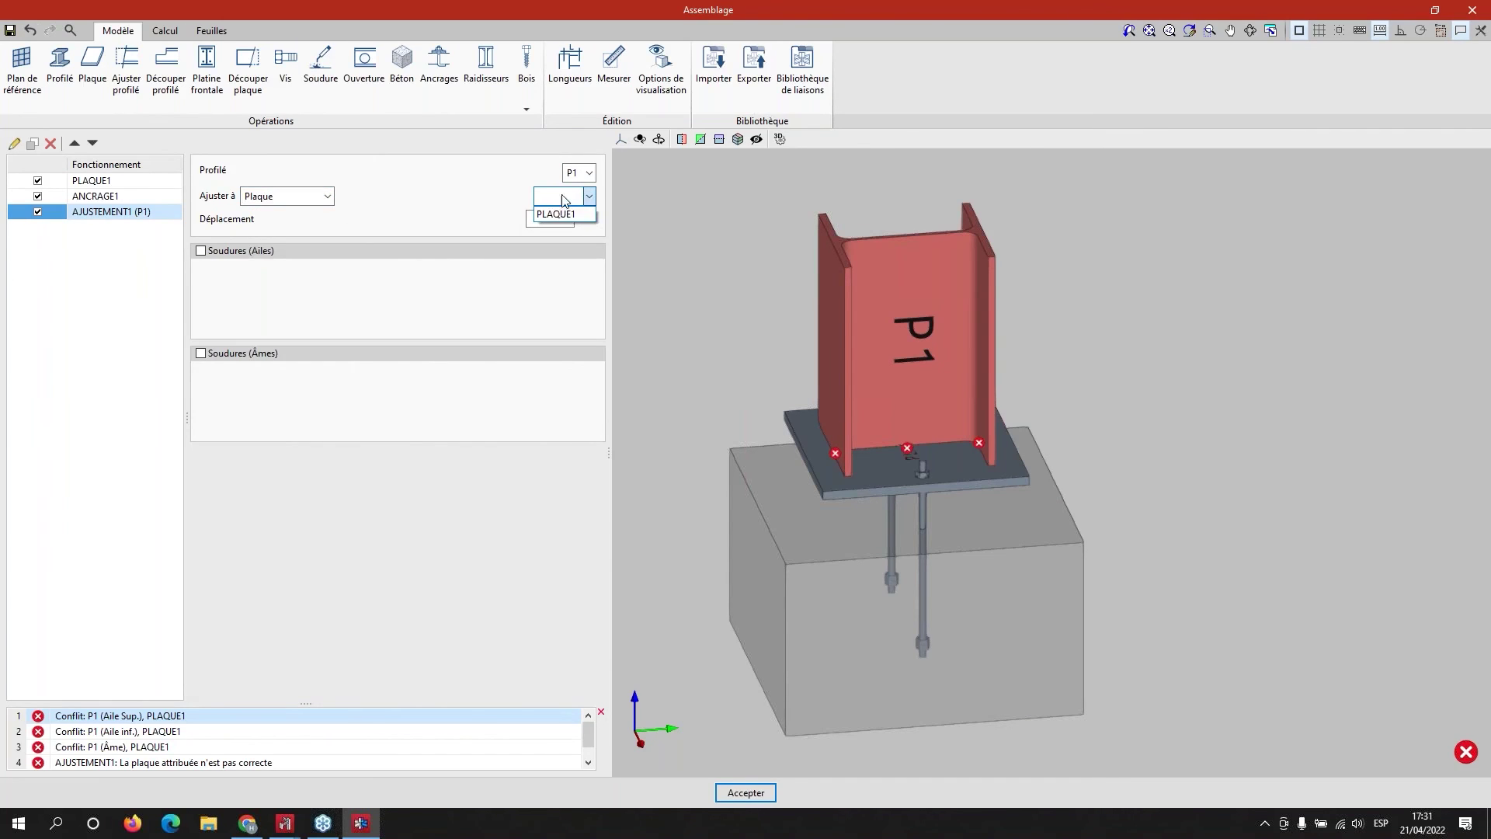
pyautogui.click(559, 215)
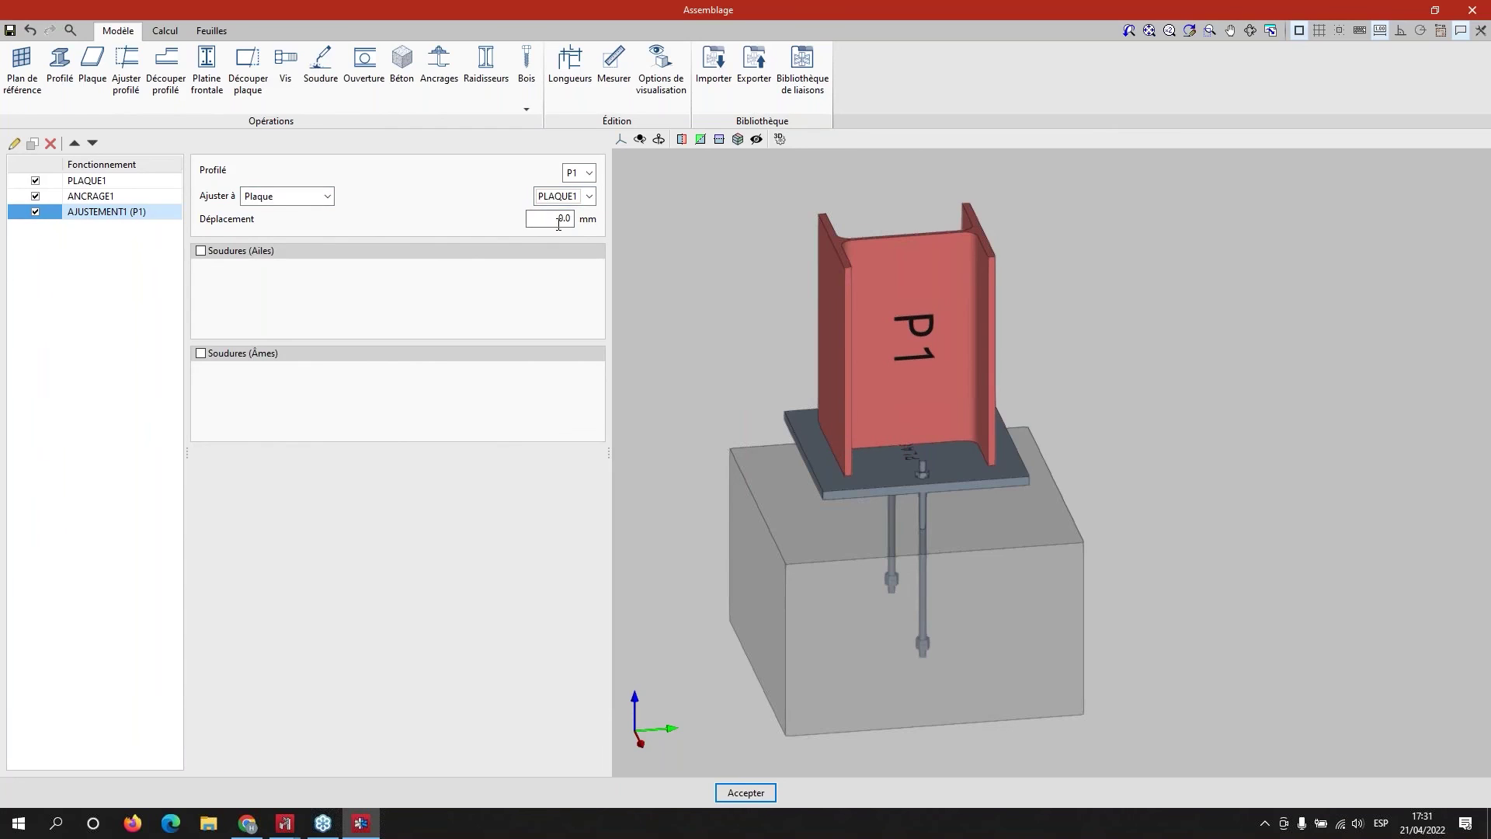
# - Enable the web welds between column P1 and the base plate, with the flange welds switched off
pyautogui.click(217, 252)
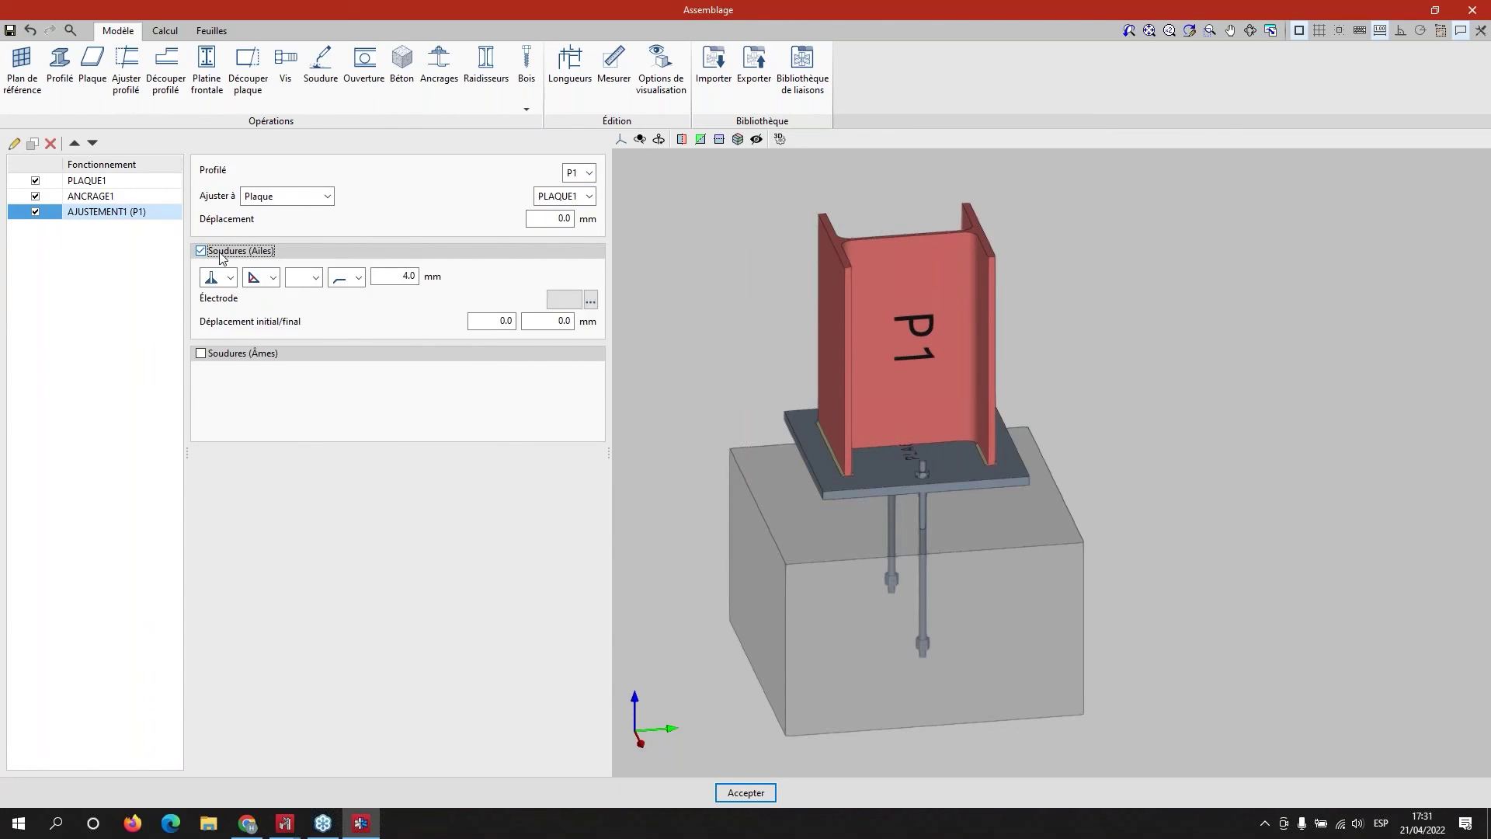
pyautogui.click(216, 355)
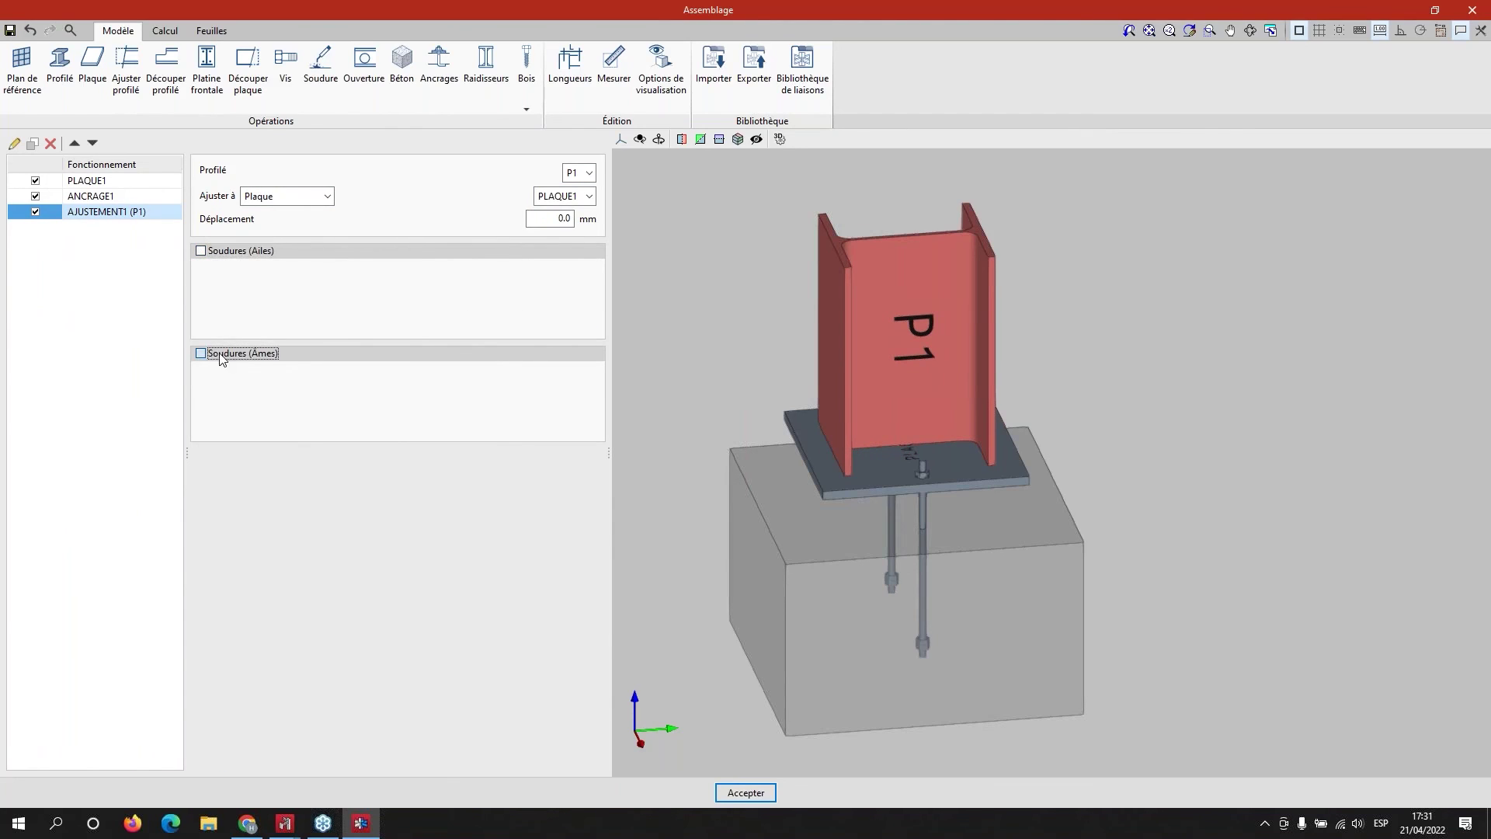
pyautogui.scroll(2, 957, 450)
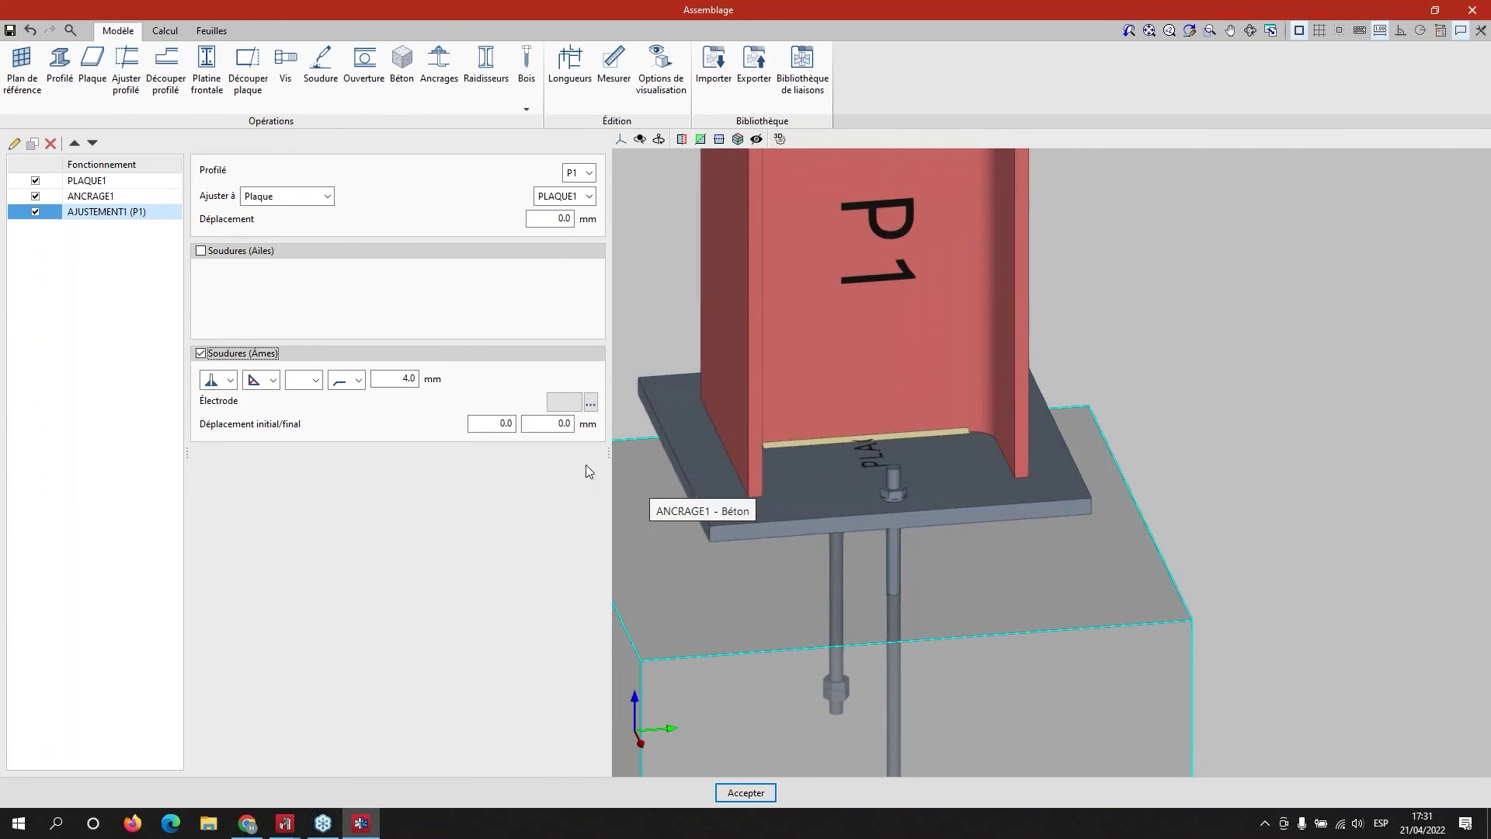
pyautogui.scroll(2, 692, 426)
pyautogui.scroll(2, 692, 433)
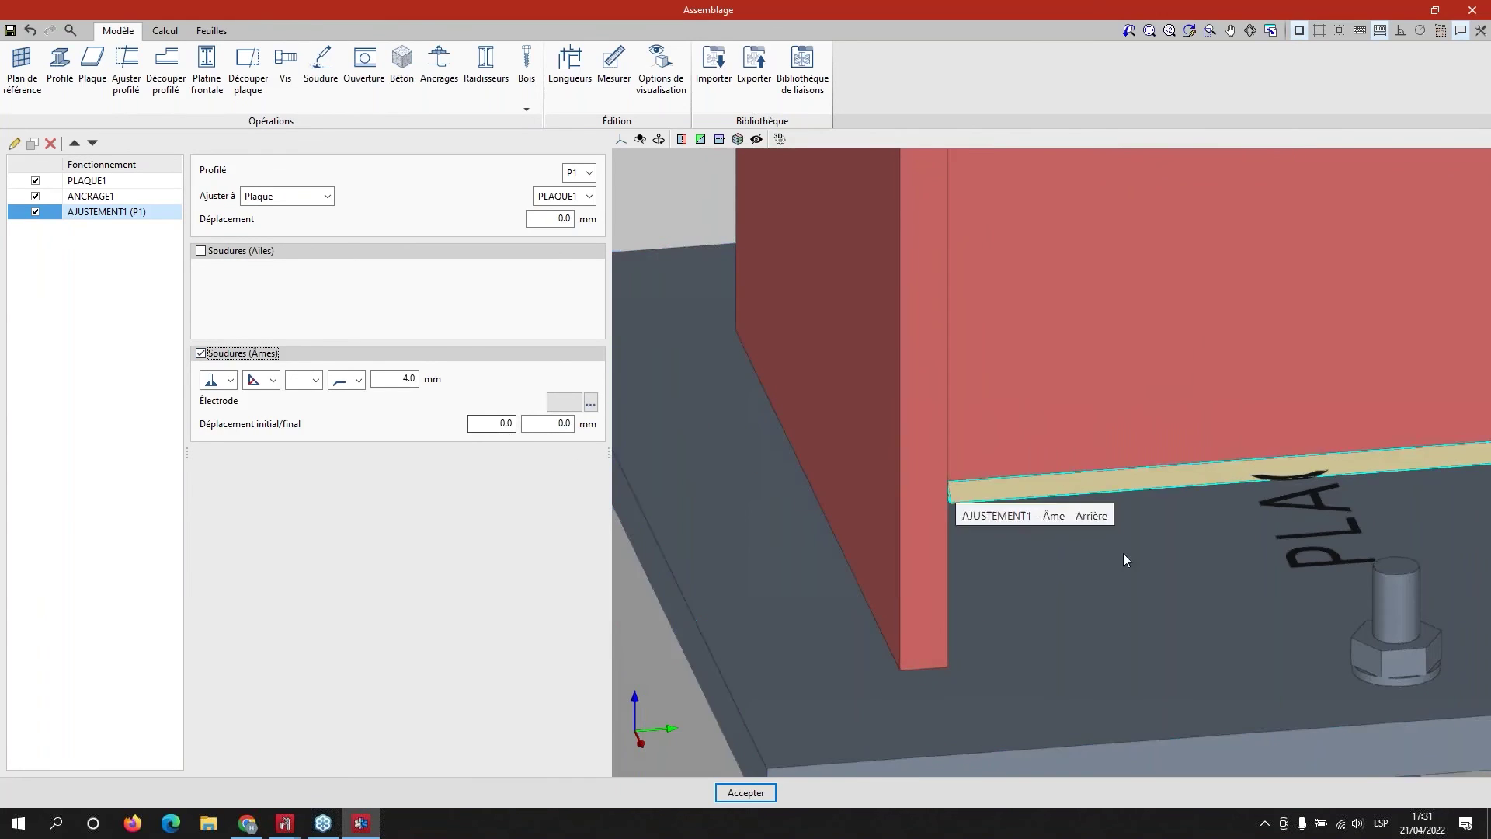
pyautogui.scroll(-2, 1162, 608)
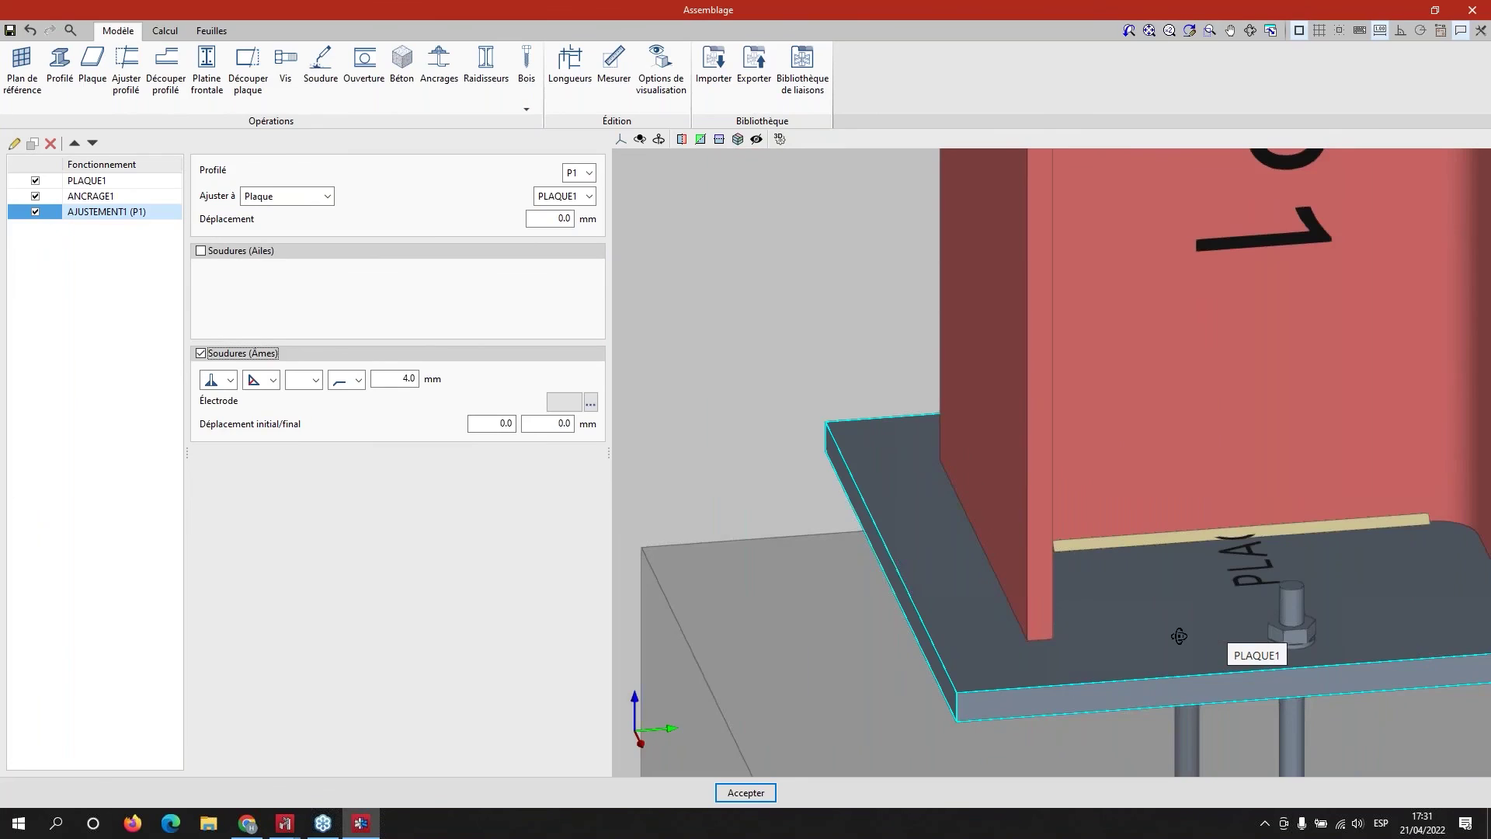
pyautogui.moveTo(1220, 627); pyautogui.dragTo(1180, 614, button='middle')
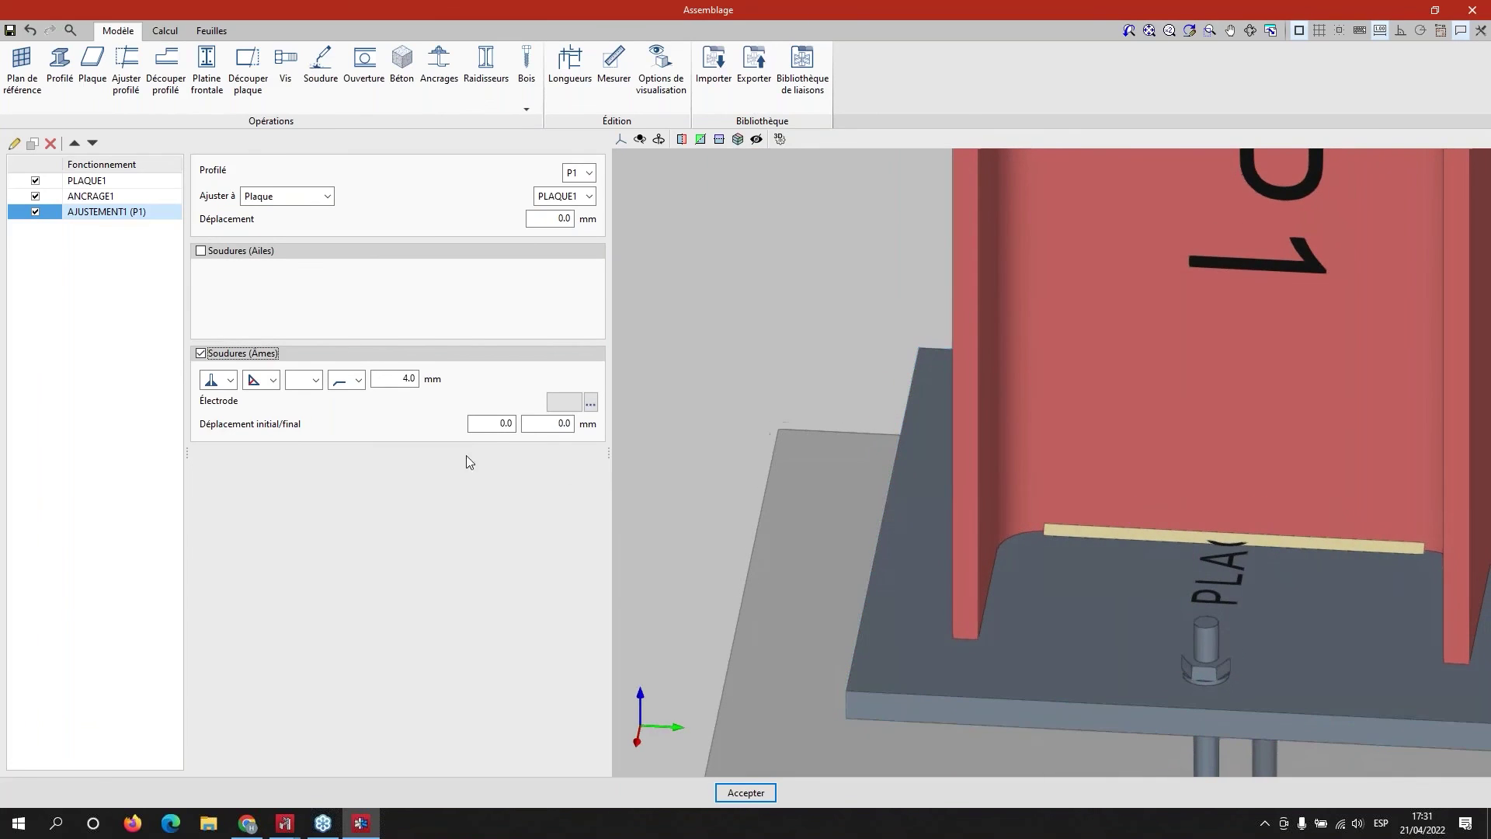
# - Set the initial and final offsets of the web welds to 10 mm each
pyautogui.click(490, 423)
pyautogui.press('Tab')
pyautogui.press('Tab')
pyautogui.scroll(-5, 1210, 597)
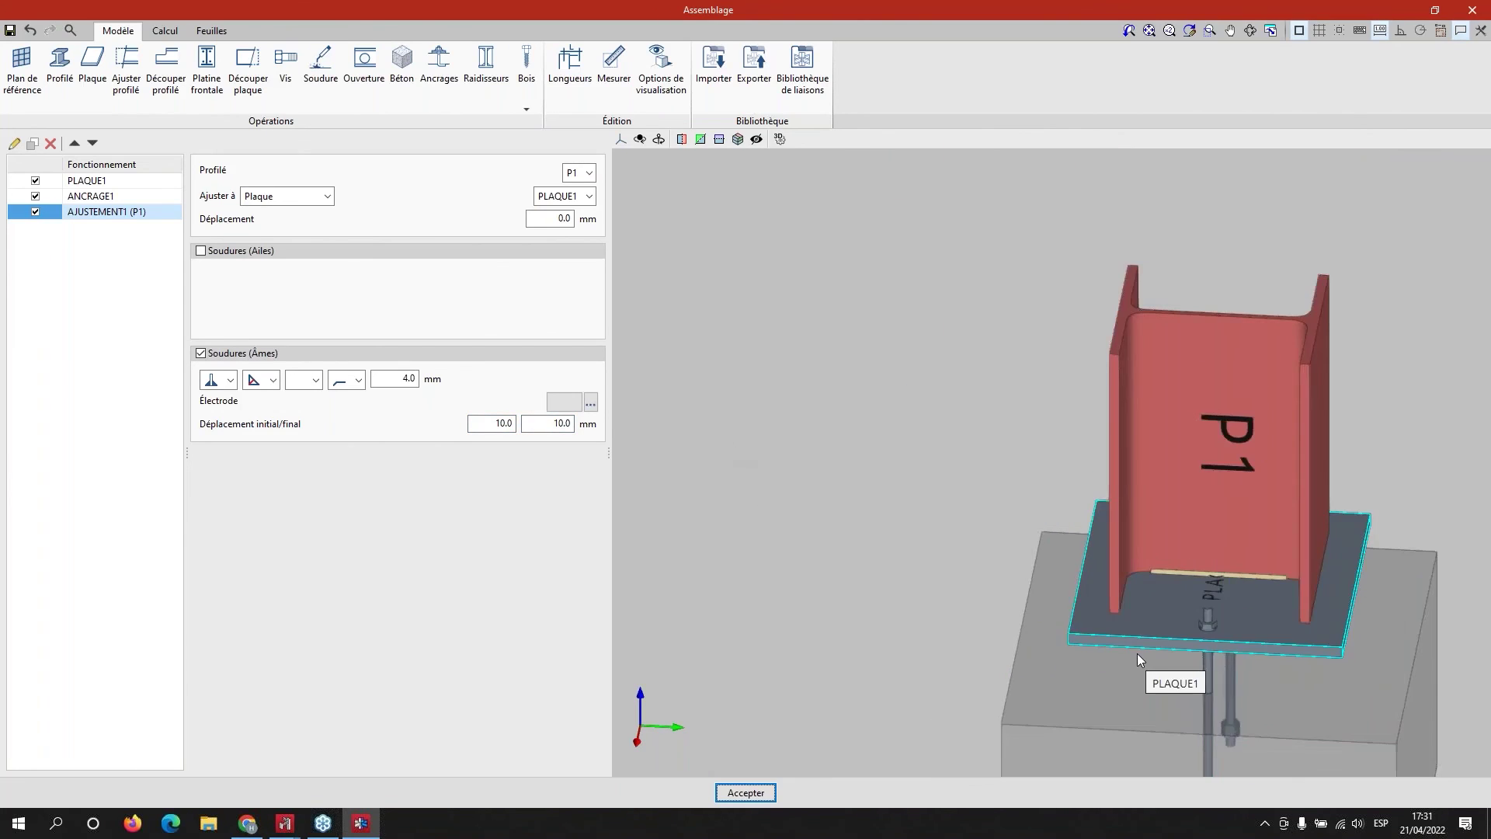
pyautogui.moveTo(1137, 654); pyautogui.dragTo(1200, 646, button='middle')
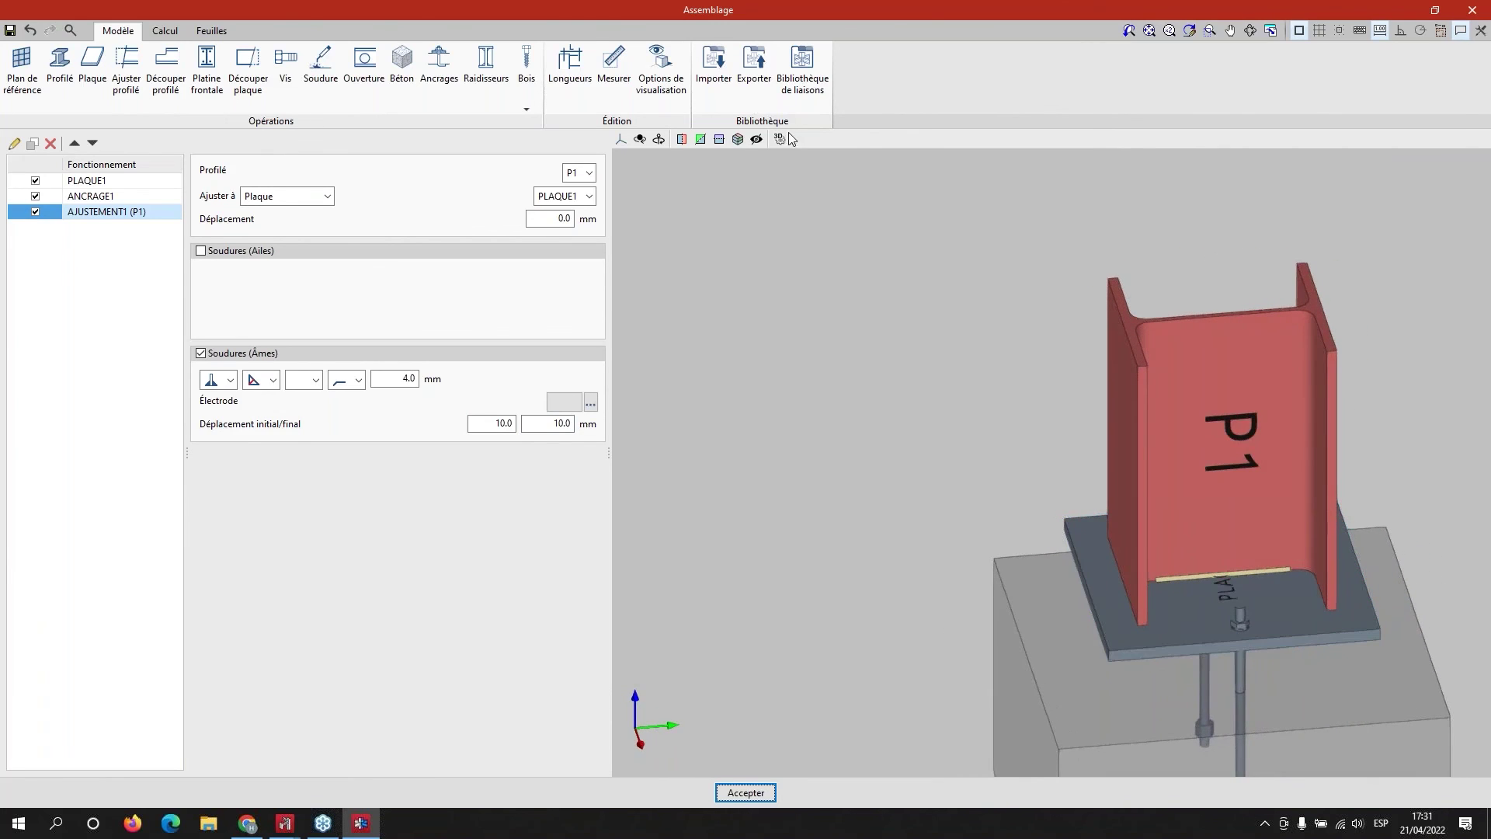
# - Run the calculation of the base plate connection
pyautogui.click(167, 31)
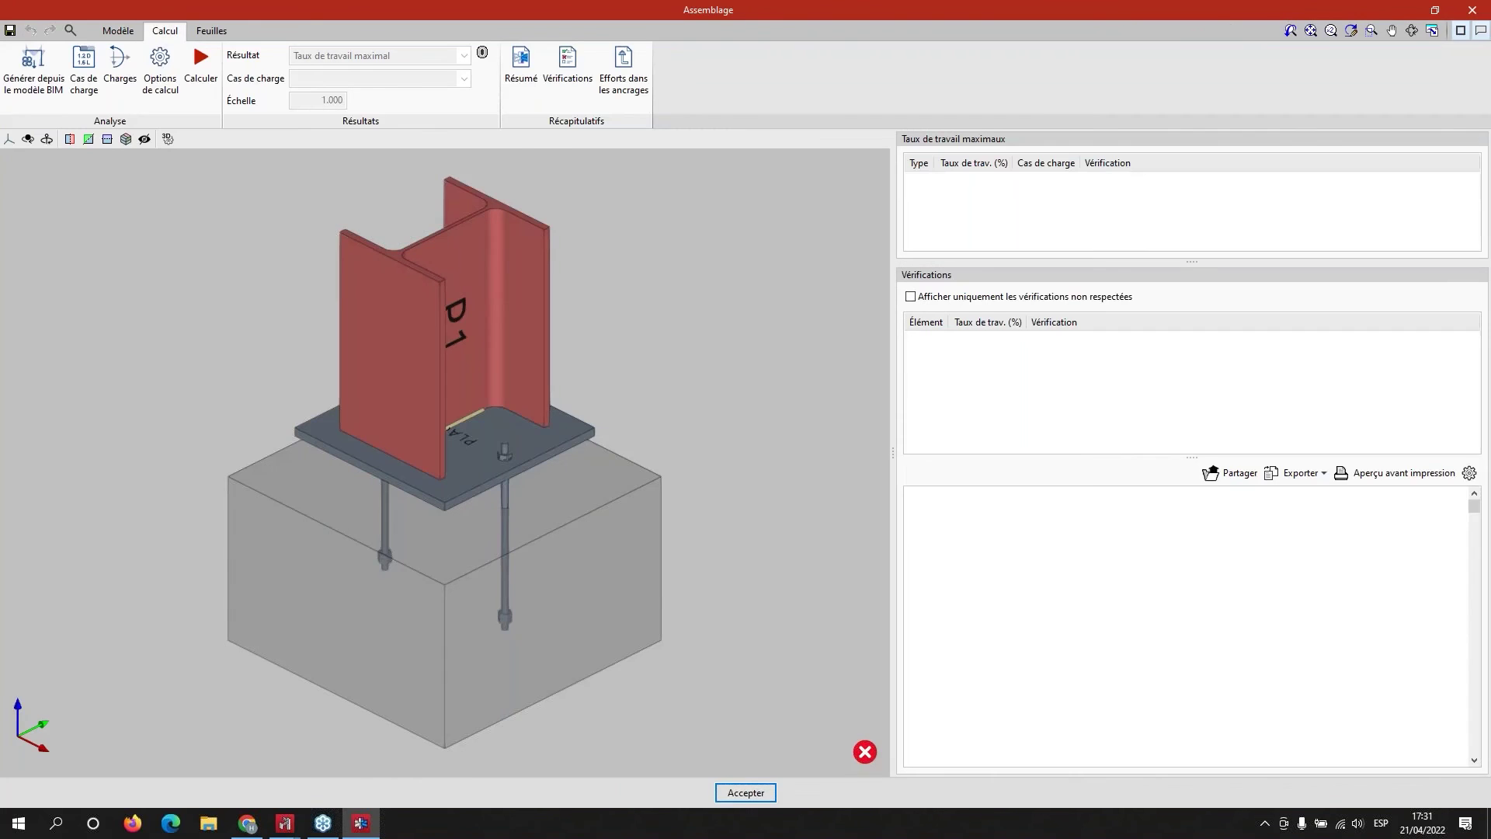
pyautogui.click(194, 81)
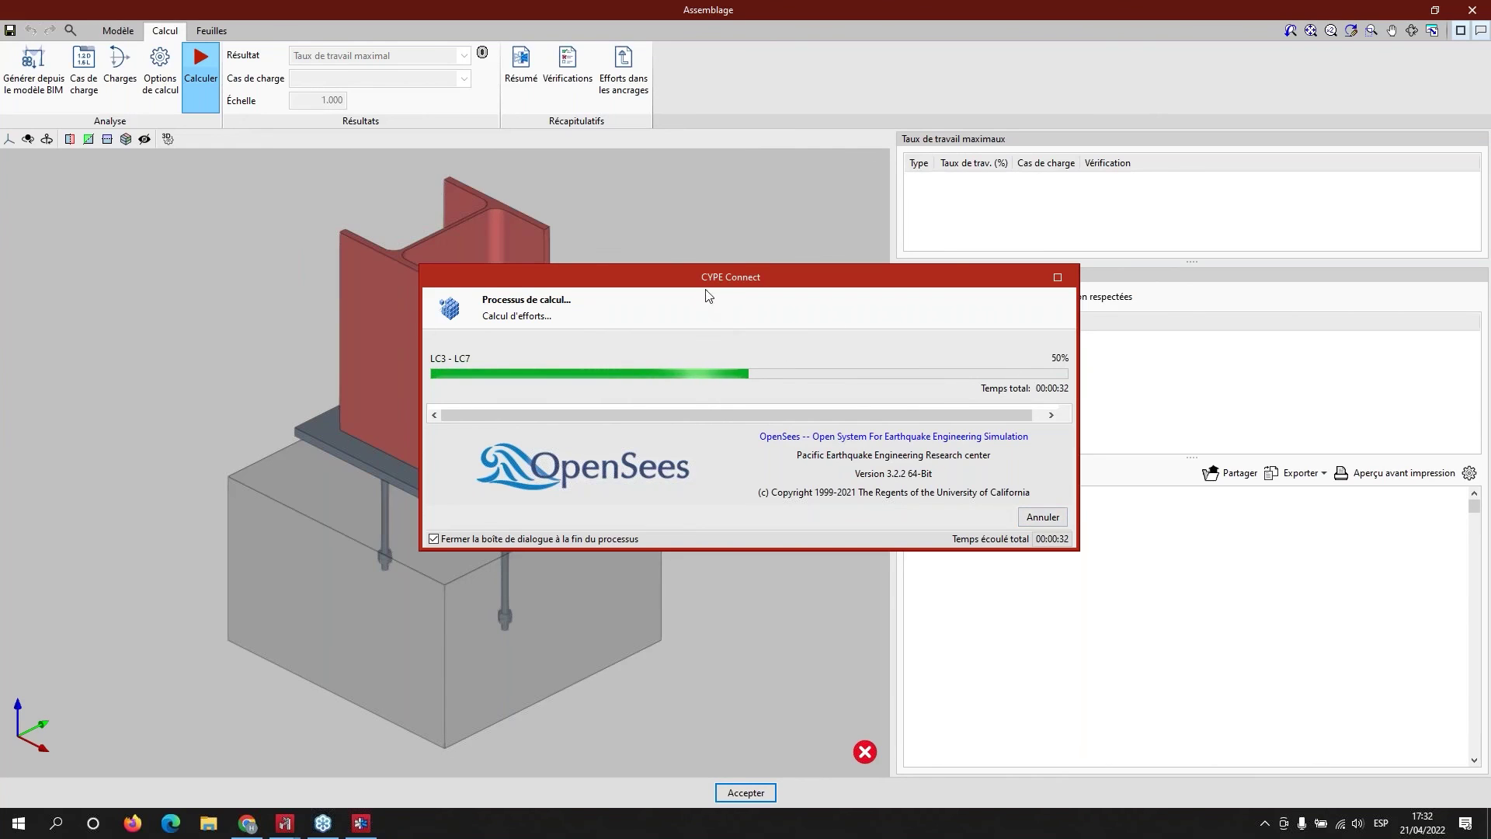
pyautogui.moveTo(714, 283); pyautogui.dragTo(970, 282)
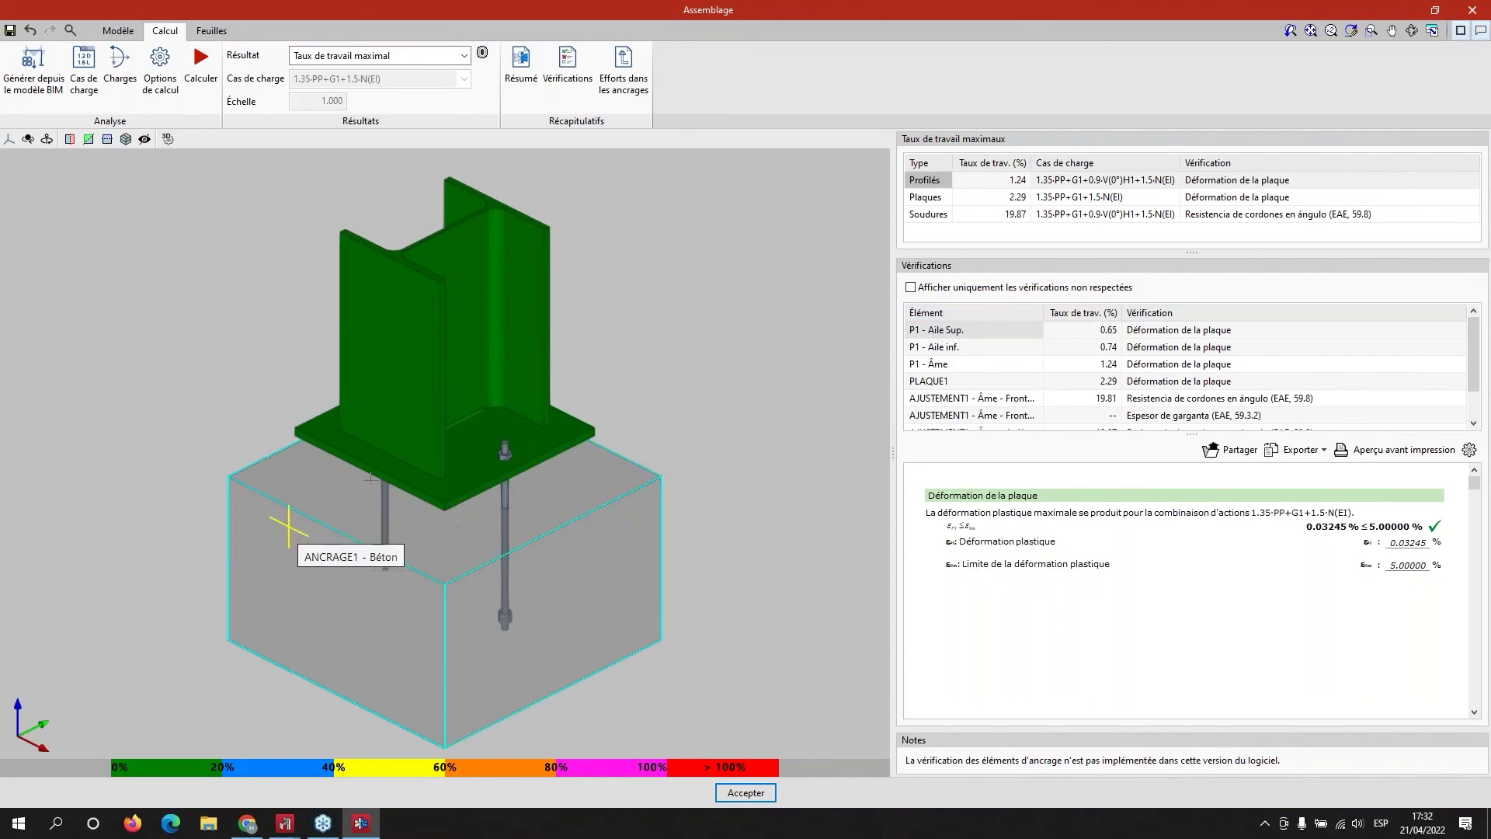
# - Review the calculated connection model and the table of anchor forces by load case, then close the table
pyautogui.moveTo(553, 424)
pyautogui.moveTo(468, 468); pyautogui.dragTo(512, 451, button='middle')
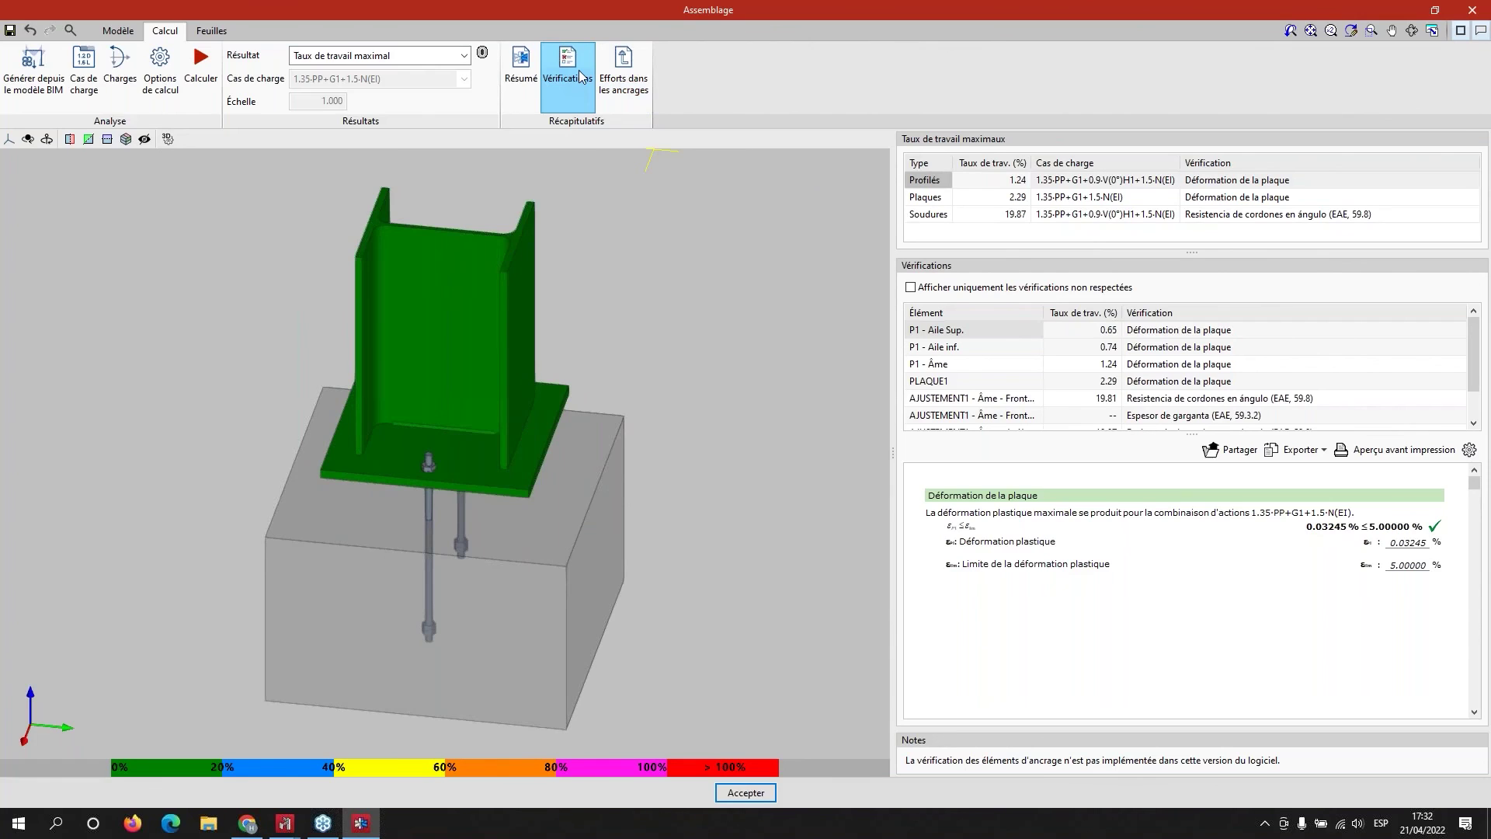
pyautogui.click(623, 71)
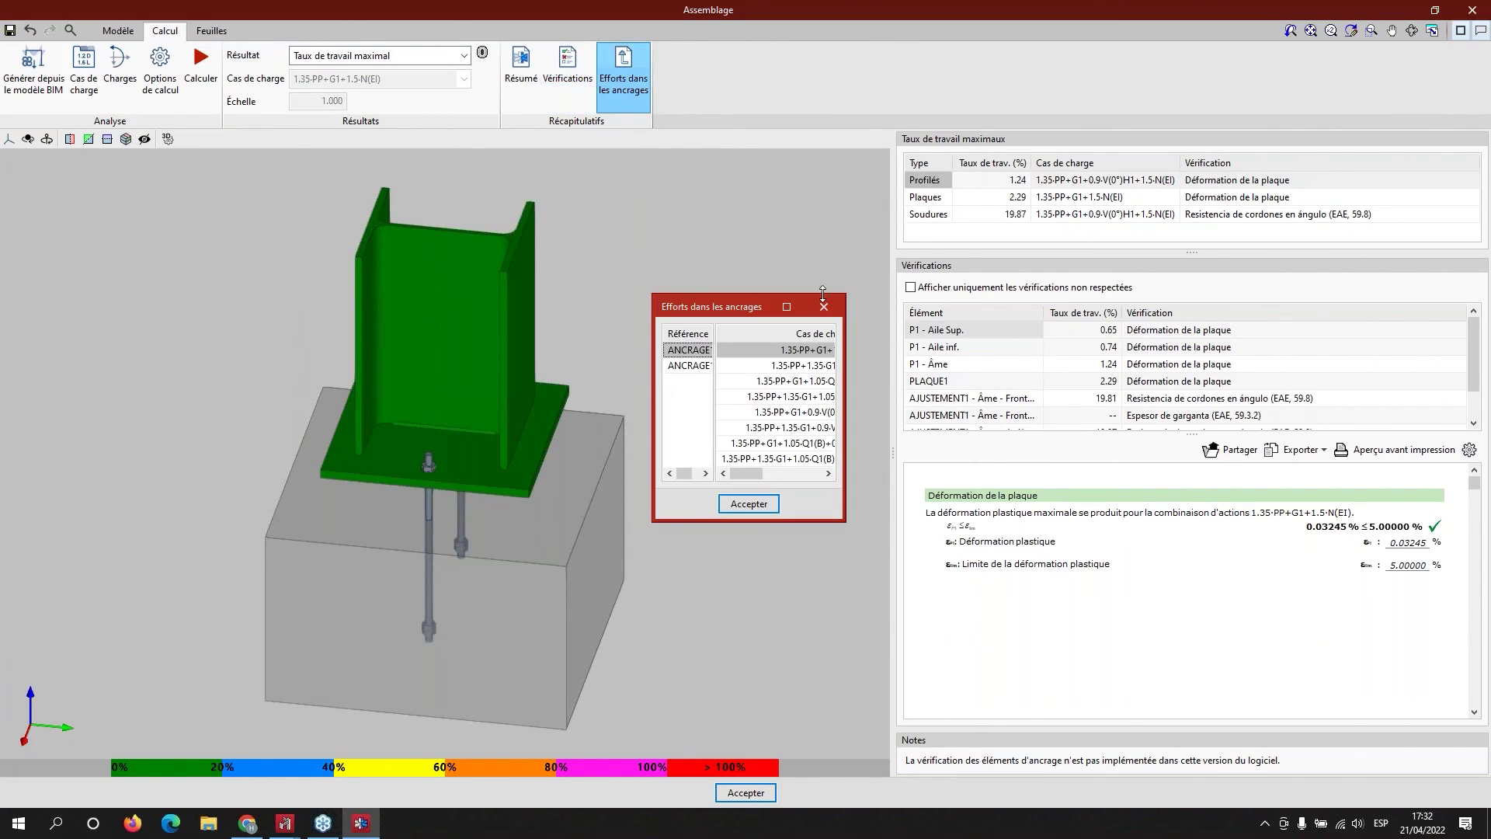
pyautogui.click(787, 308)
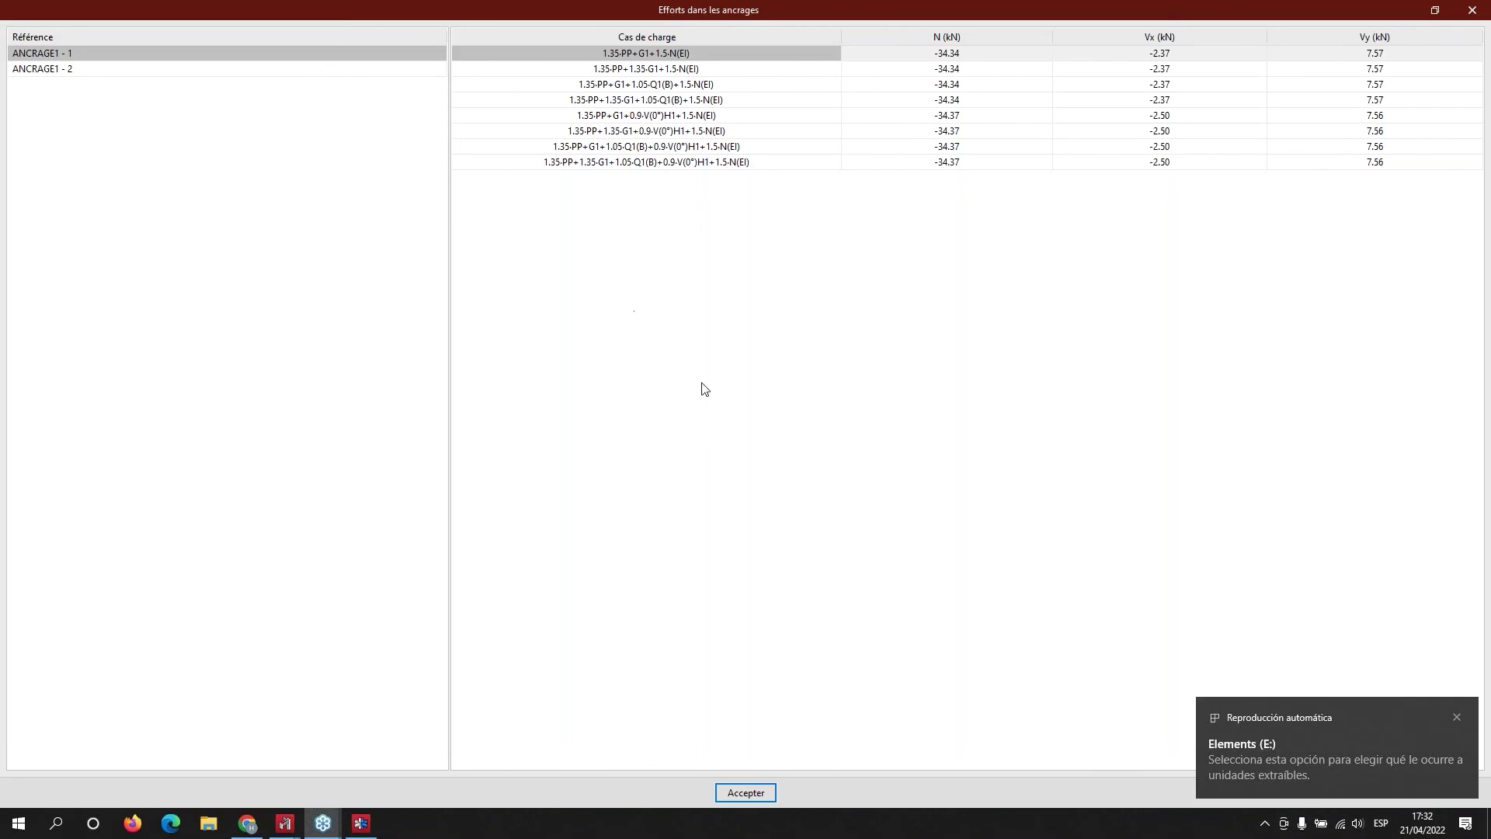
pyautogui.click(1472, 10)
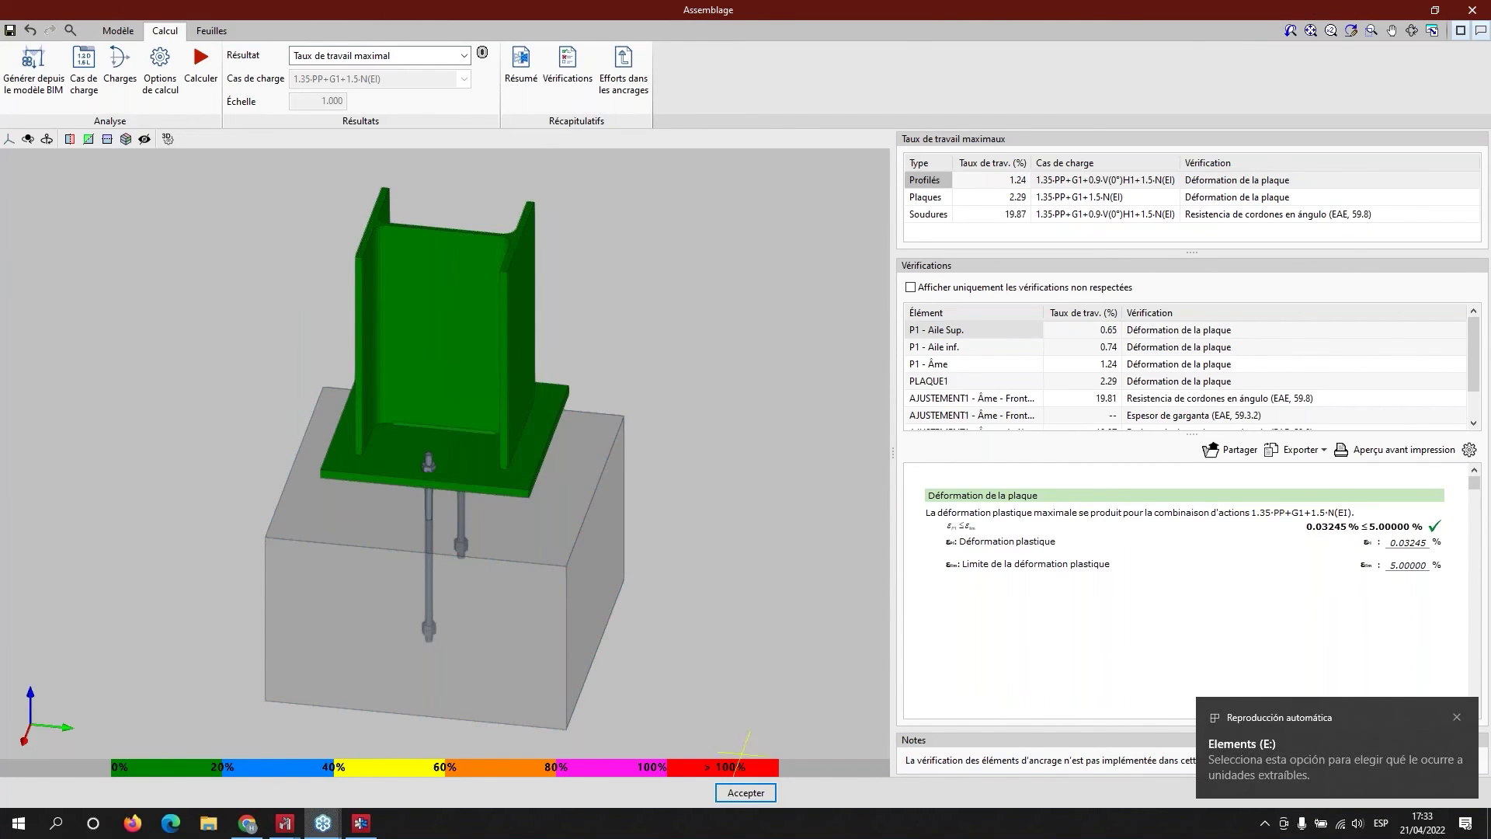
pyautogui.click(638, 456)
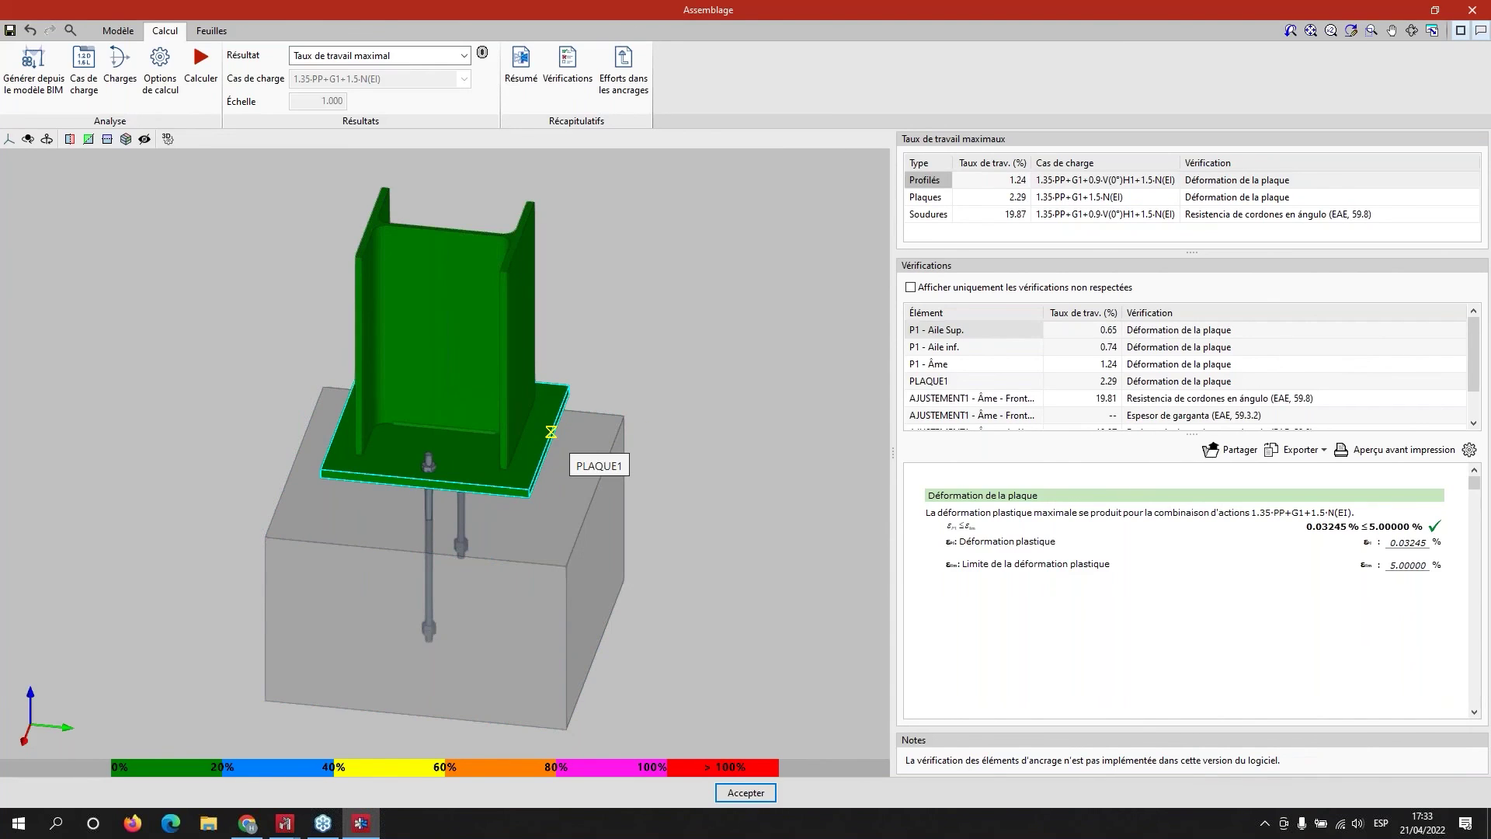